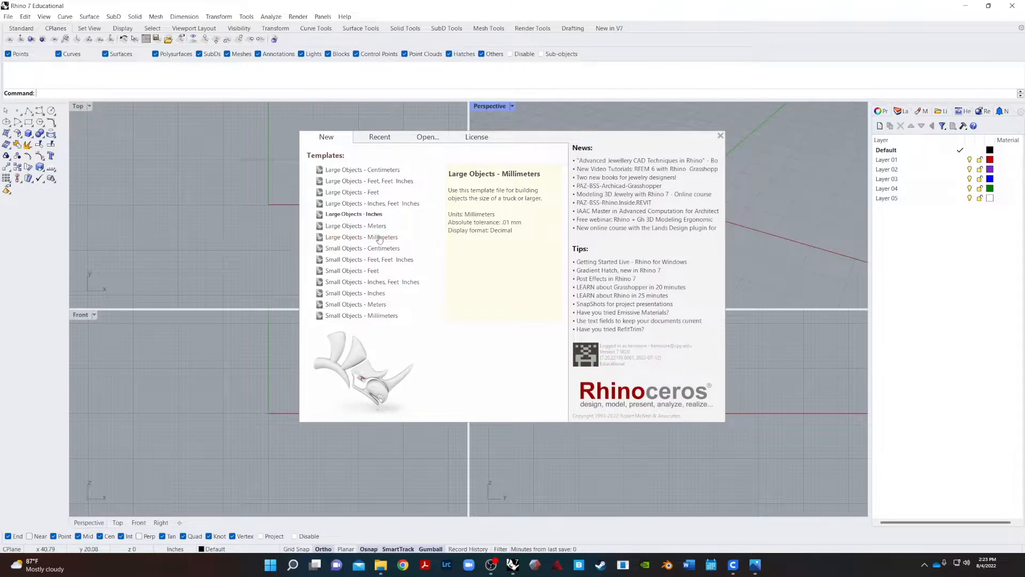
- Start a Large Objects - Millimeters model and draw a 40 mm diameter circle centred on the origin in the Front view
{"action": "left_click", "coordinate": [379, 238]}
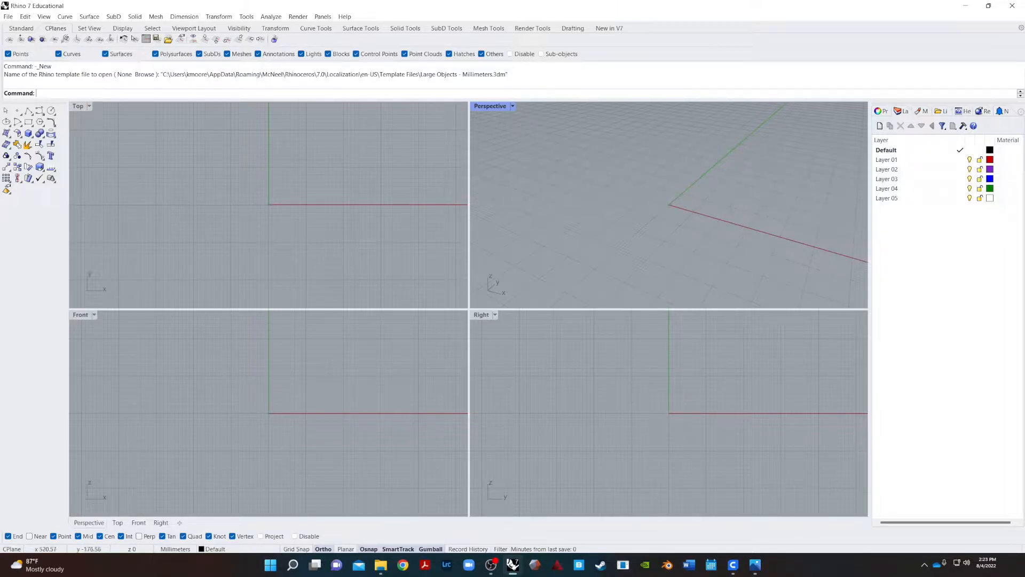
{"action": "type", "text": "Circle"}
{"action": "key", "text": "Return"}
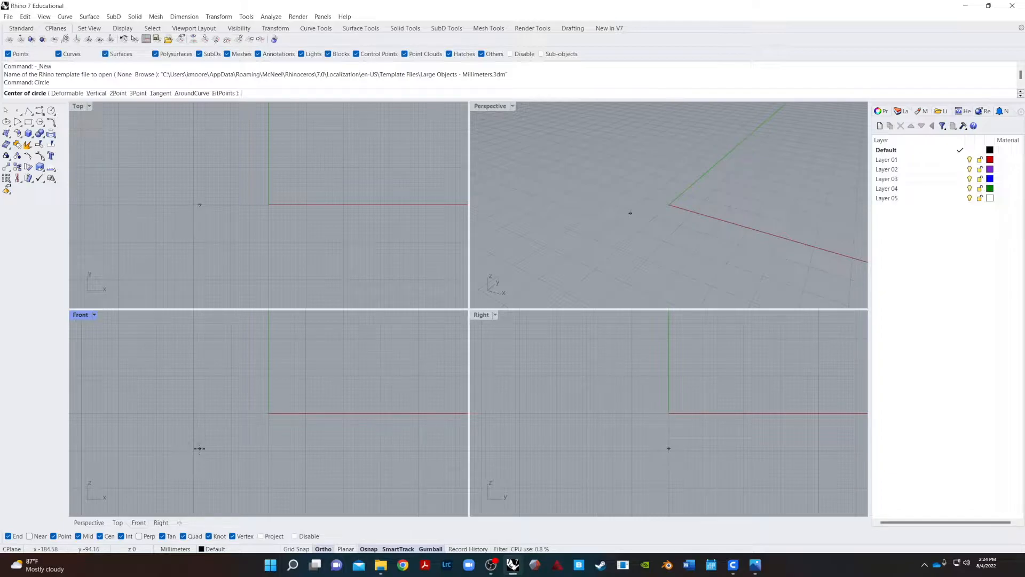
{"action": "type", "text": "0"}
{"action": "key", "text": "Return"}
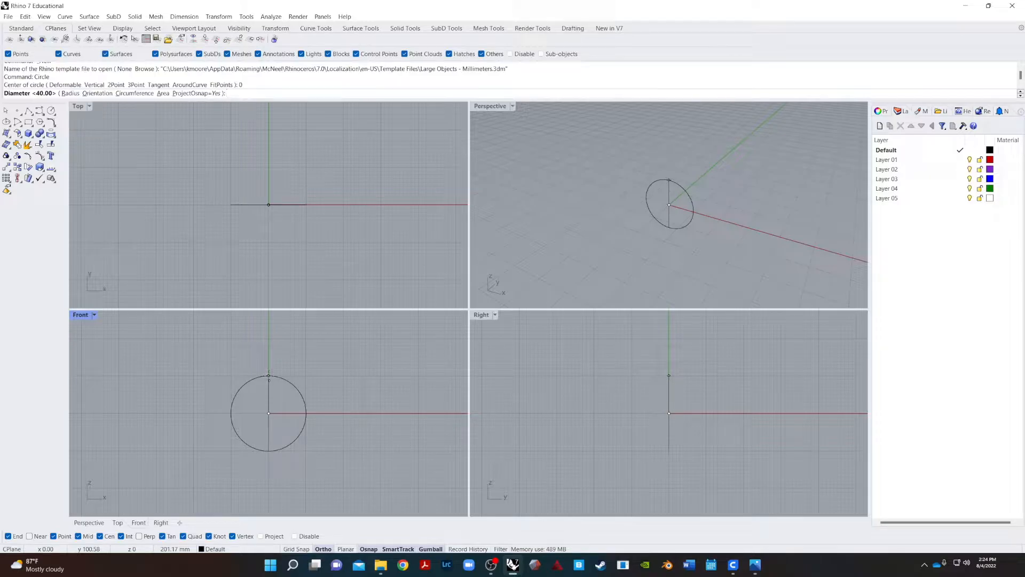
{"action": "type", "text": "40"}
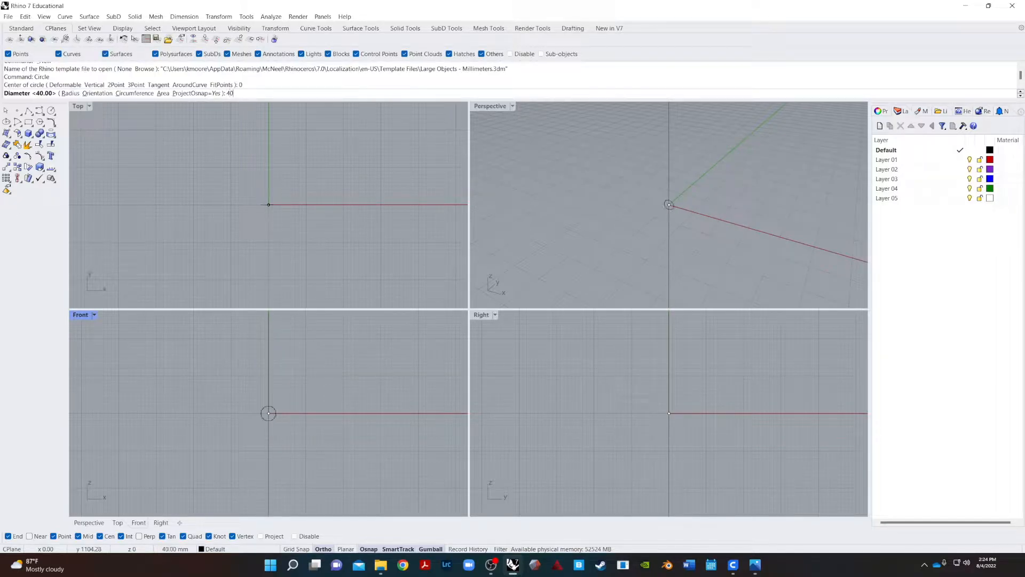
{"action": "key", "text": "Return"}
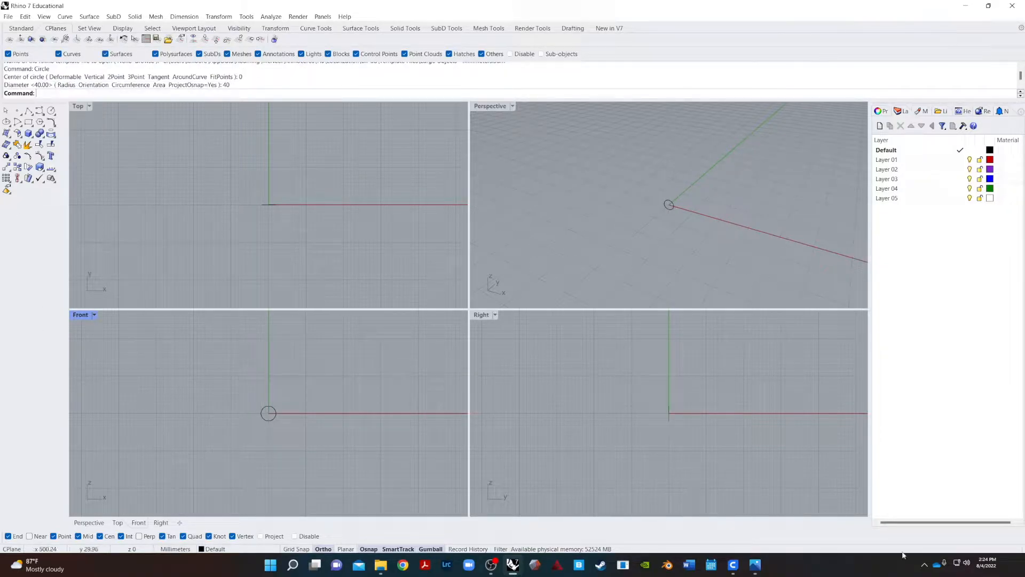
- Extrude the circle 280 mm into a solid cylinder with ExtrudeCrv
{"action": "left_click", "coordinate": [669, 205]}
{"action": "right_click_drag", "start_coordinate": [669, 206], "coordinate": [664, 281]}
{"action": "type", "text": "Extr"}
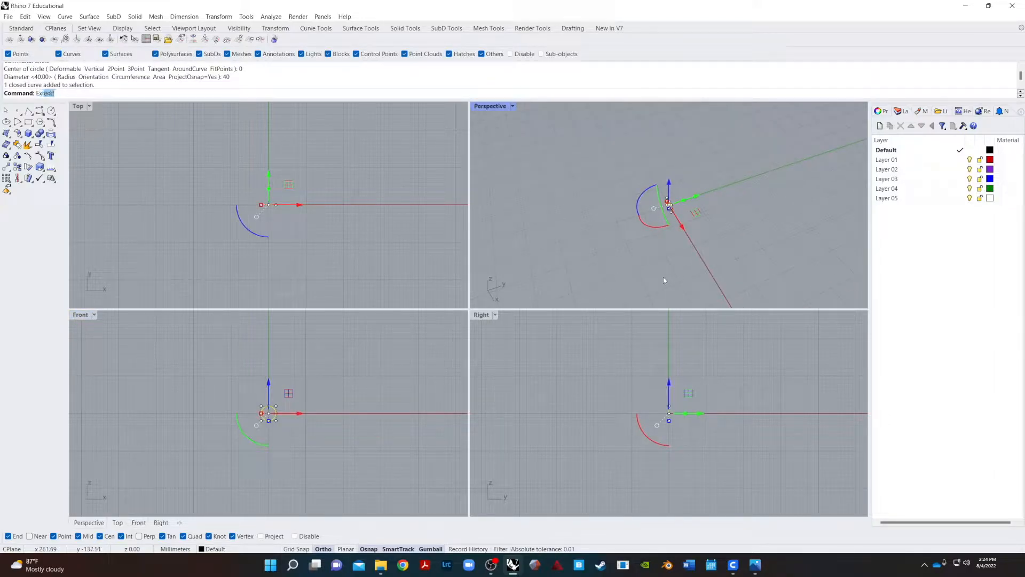
{"action": "type", "text": "udec"}
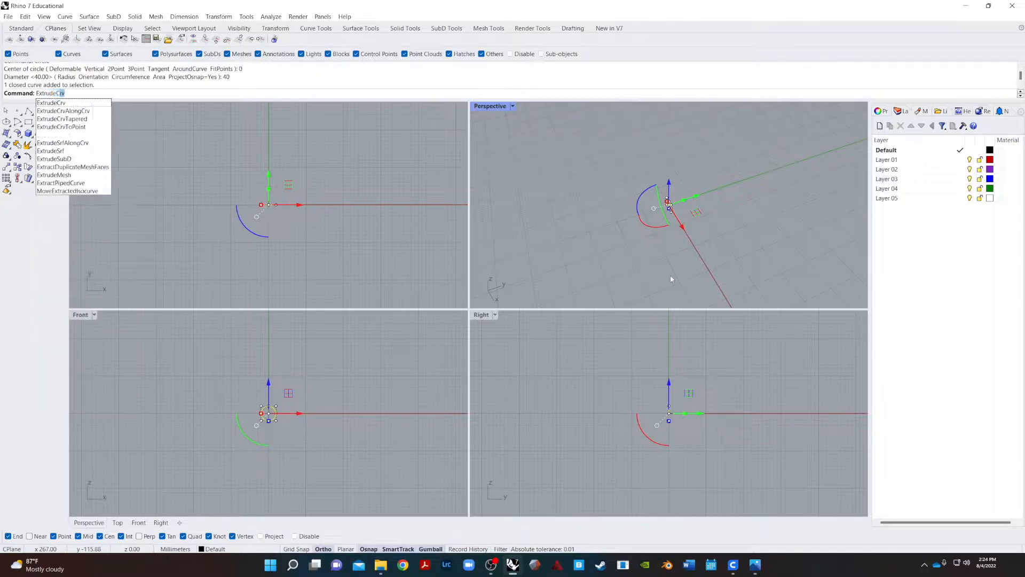
{"action": "key", "text": "Return"}
{"action": "type", "text": "280"}
{"action": "key", "text": "Return"}
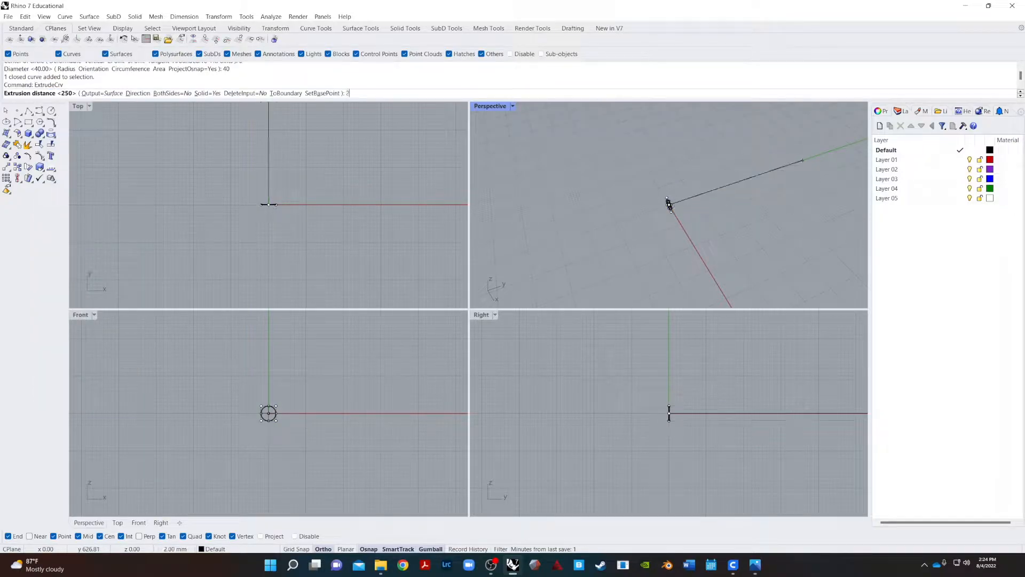
{"action": "left_click", "coordinate": [814, 188]}
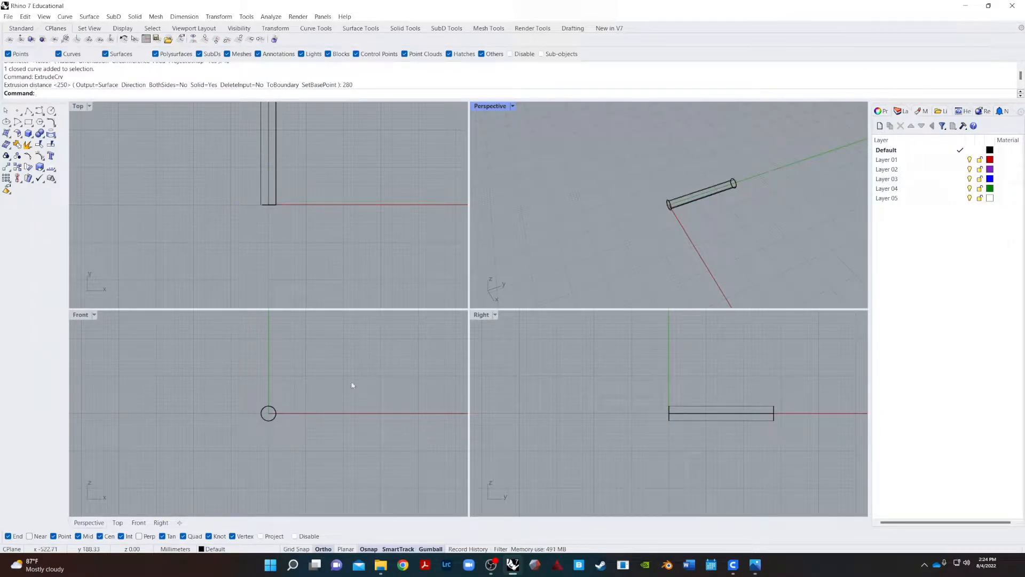
- In a maximized Right view, draw a horizontal line above the cylinder, aligned with both of its ends
{"action": "double_click", "coordinate": [477, 316]}
{"action": "right_click_drag", "start_coordinate": [713, 331], "coordinate": [584, 361]}
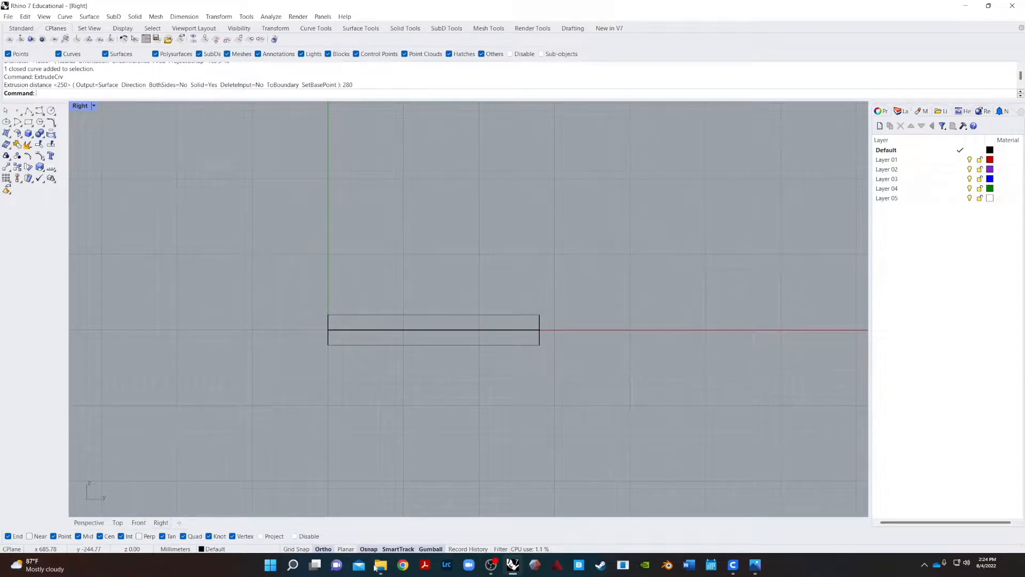
{"action": "mouse_move", "coordinate": [380, 565]}
{"action": "type", "text": "Line"}
{"action": "key", "text": "Return"}
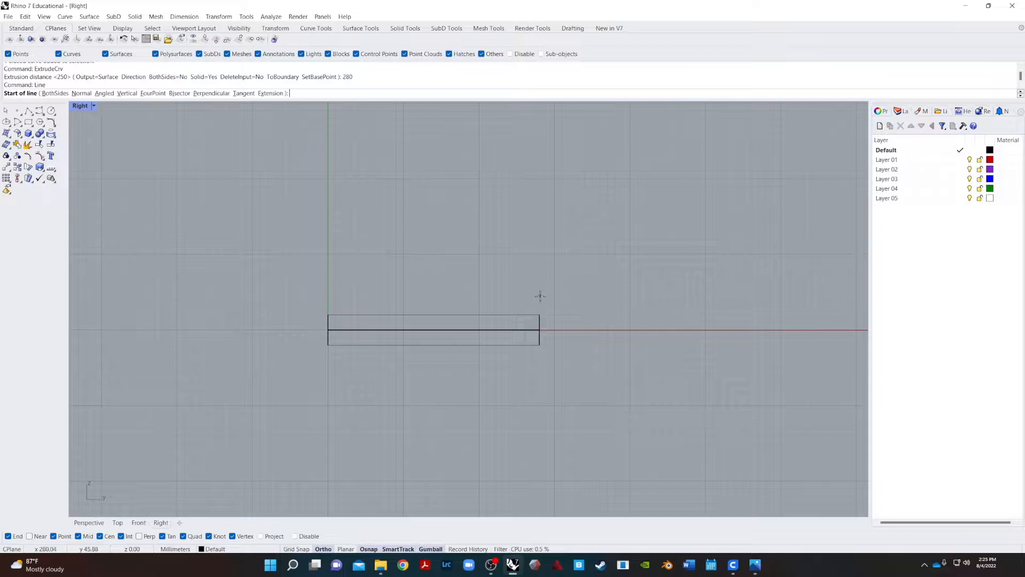
{"action": "left_click", "coordinate": [539, 313]}
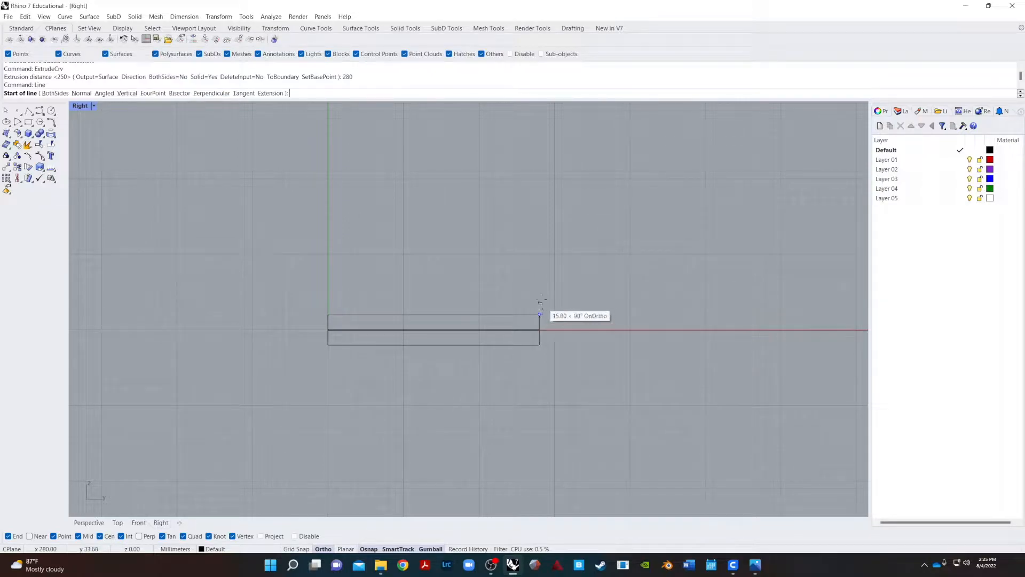
{"action": "left_click", "coordinate": [539, 267]}
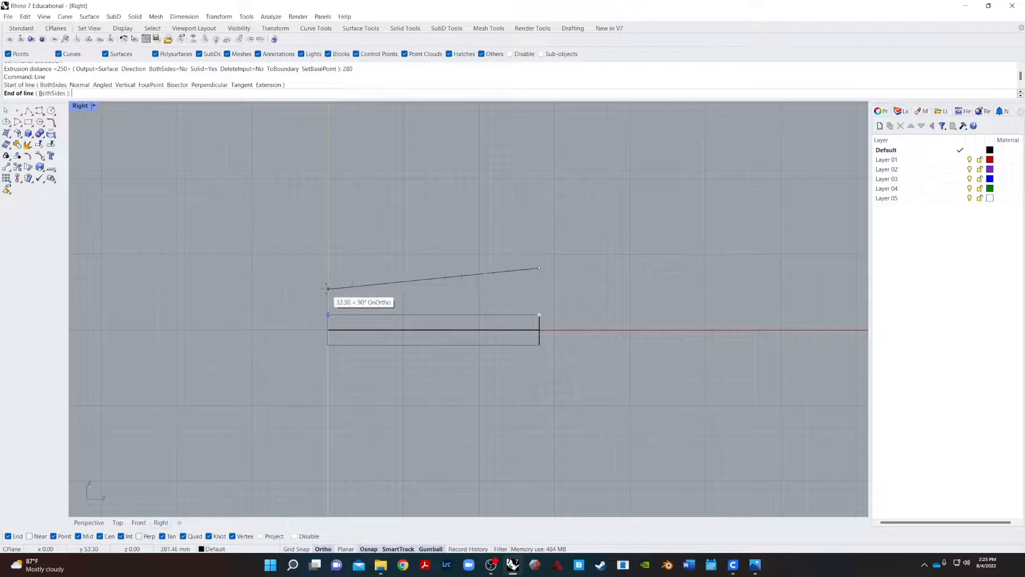
{"action": "left_click", "coordinate": [327, 267]}
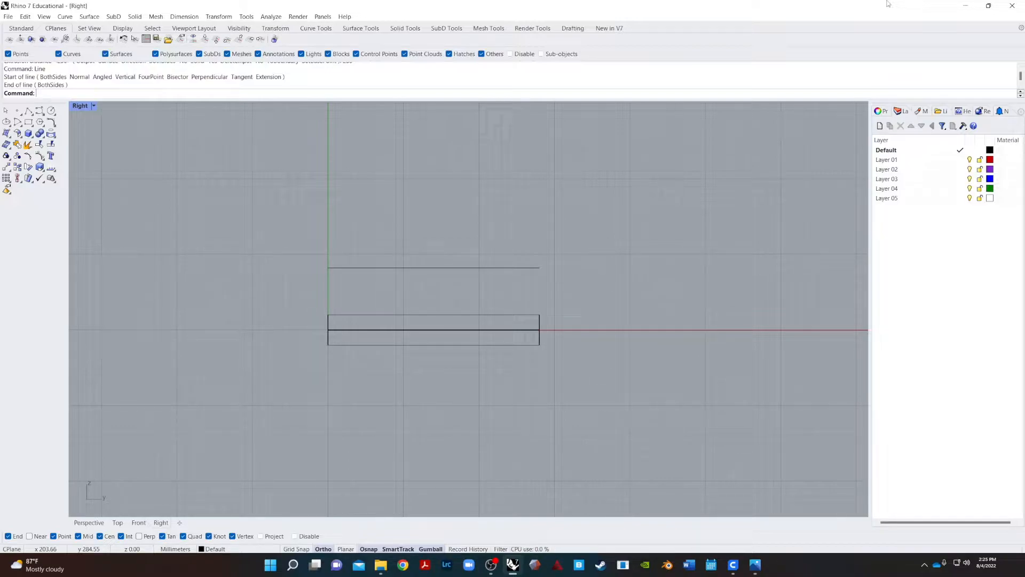
- Draw a short vertical line downward from the horizontal line's end farthest from the origin, stopping above the cylinder
{"action": "key", "text": "Return"}
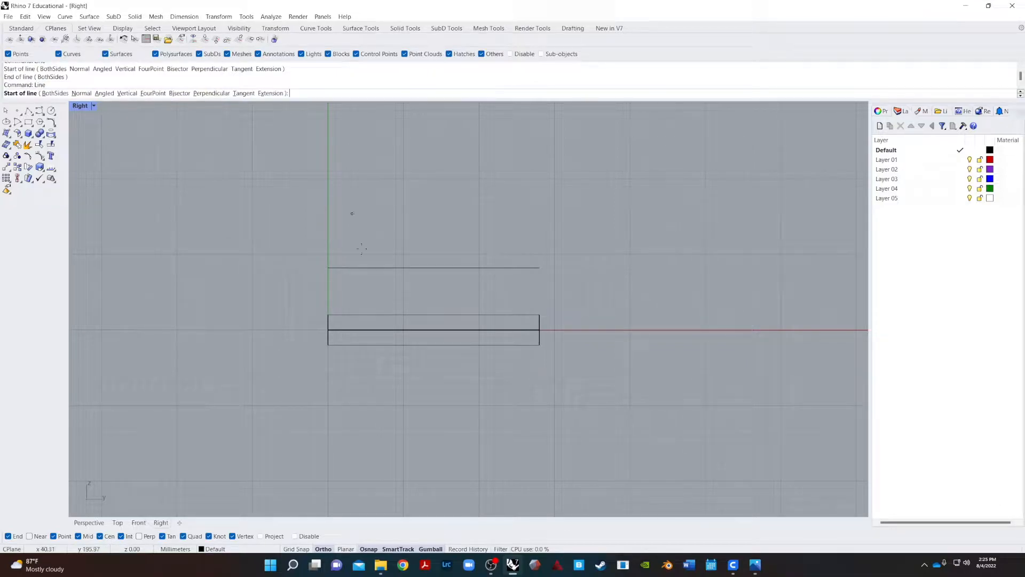
{"action": "left_click", "coordinate": [539, 268]}
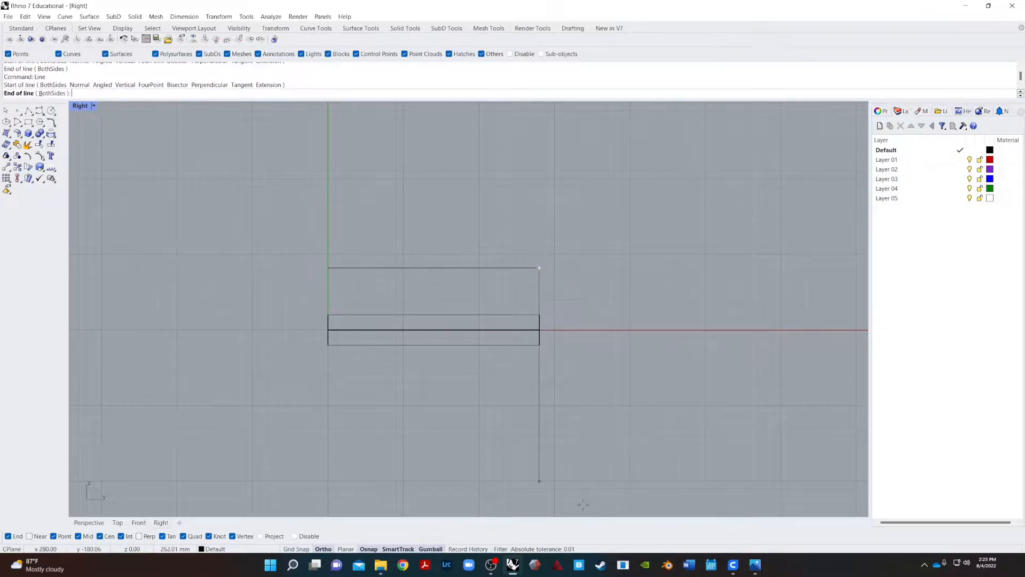
{"action": "left_click", "coordinate": [539, 304]}
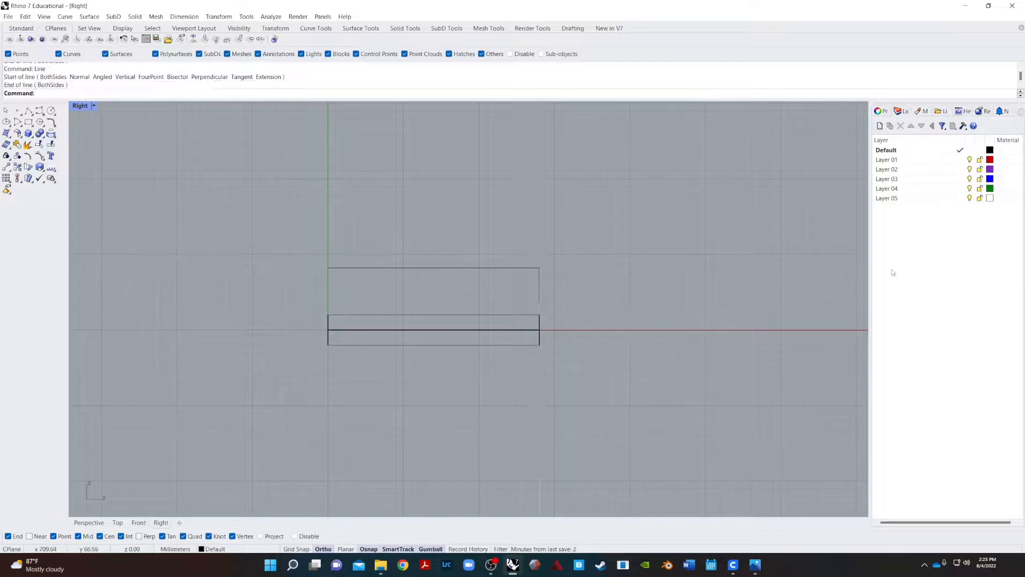
- Offset the short vertical line 8 mm inward, toward the origin
{"action": "type", "text": "offset"}
{"action": "key", "text": "Return"}
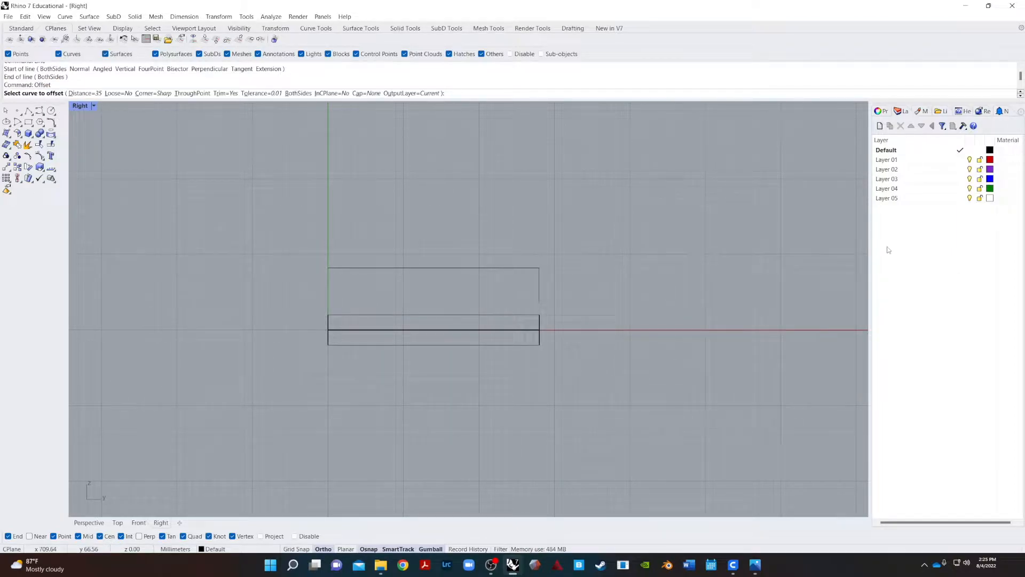
{"action": "type", "text": "8"}
{"action": "key", "text": "Return"}
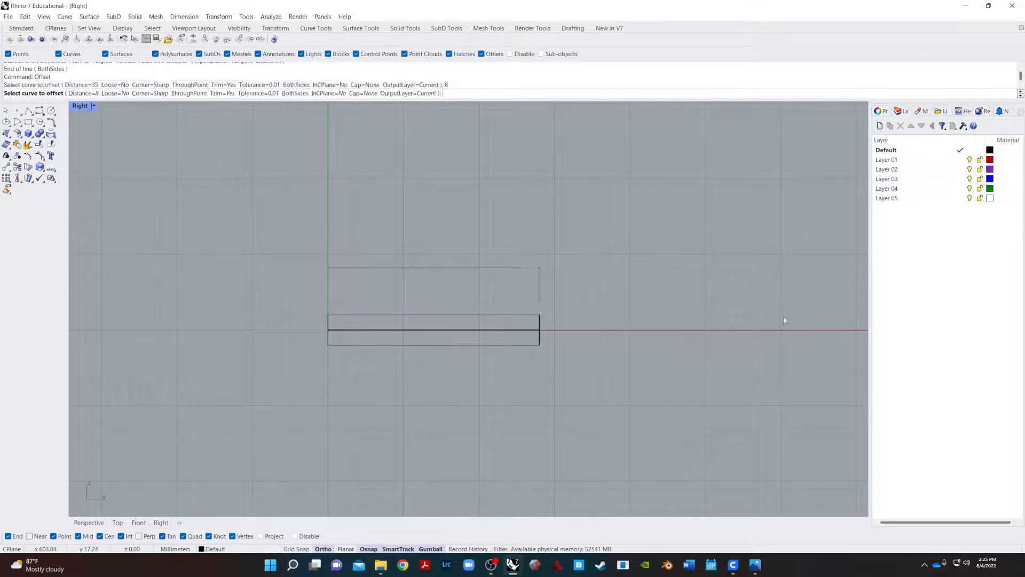
{"action": "left_click", "coordinate": [540, 297]}
{"action": "left_click", "coordinate": [493, 302]}
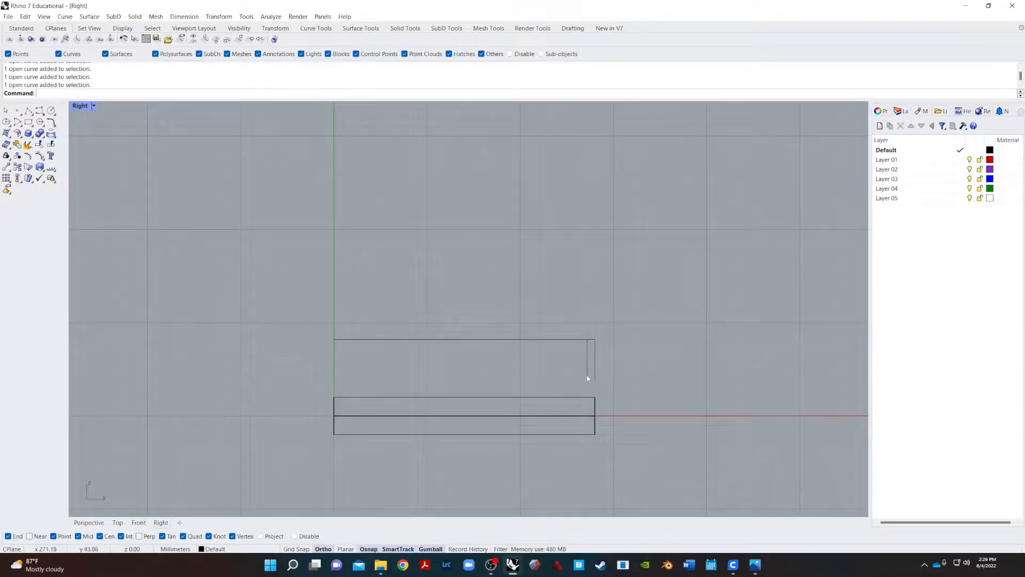
- Draw a vertical line from the lower end of the 8 mm offset line straight down past the cylinder's lower edge
{"action": "type", "text": "line"}
{"action": "key", "text": "Return"}
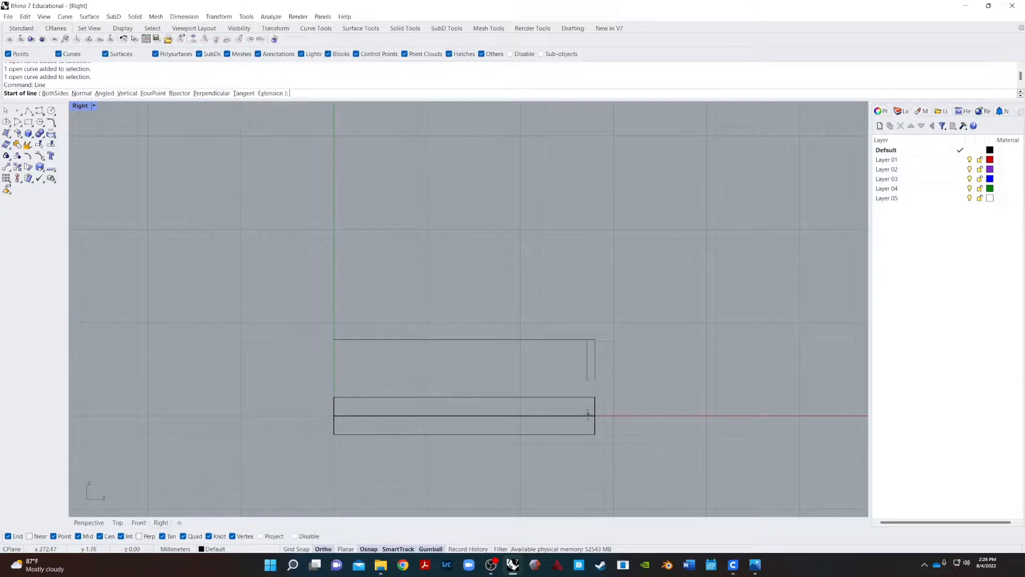
{"action": "left_click", "coordinate": [588, 382]}
{"action": "left_click", "coordinate": [588, 469]}
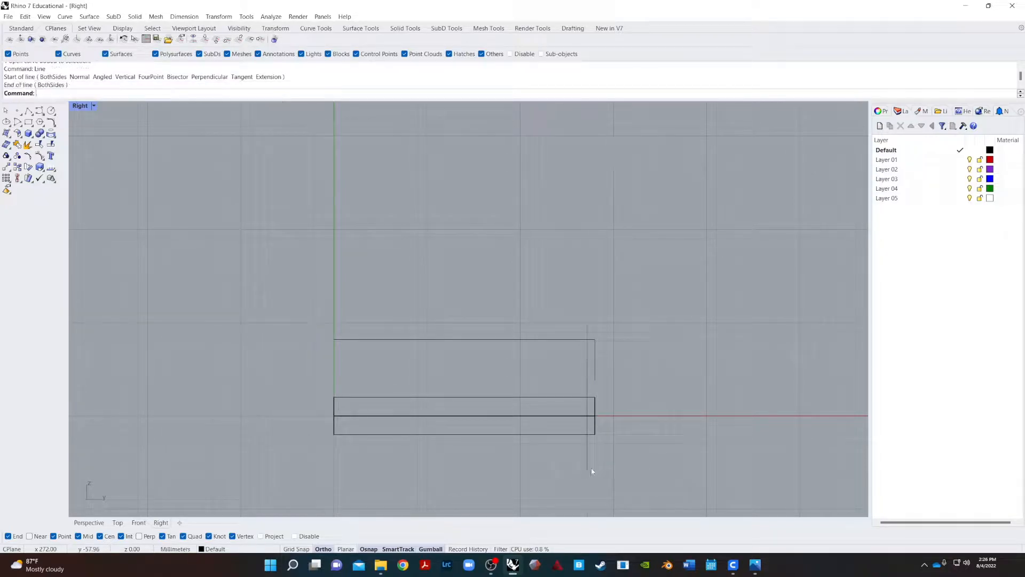
- Delete the short 8 mm offset line above the cylinder, keeping the long vertical line that crosses it
{"action": "left_click_drag", "start_coordinate": [664, 456], "coordinate": [448, 521]}
{"action": "key", "text": "Escape"}
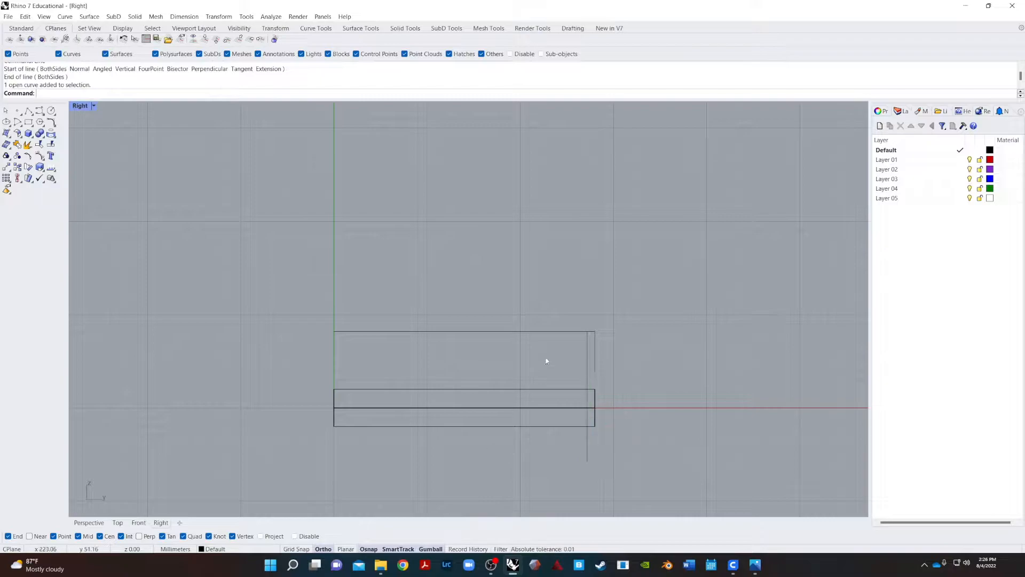
{"action": "left_click", "coordinate": [588, 347]}
{"action": "key", "text": "Delete"}
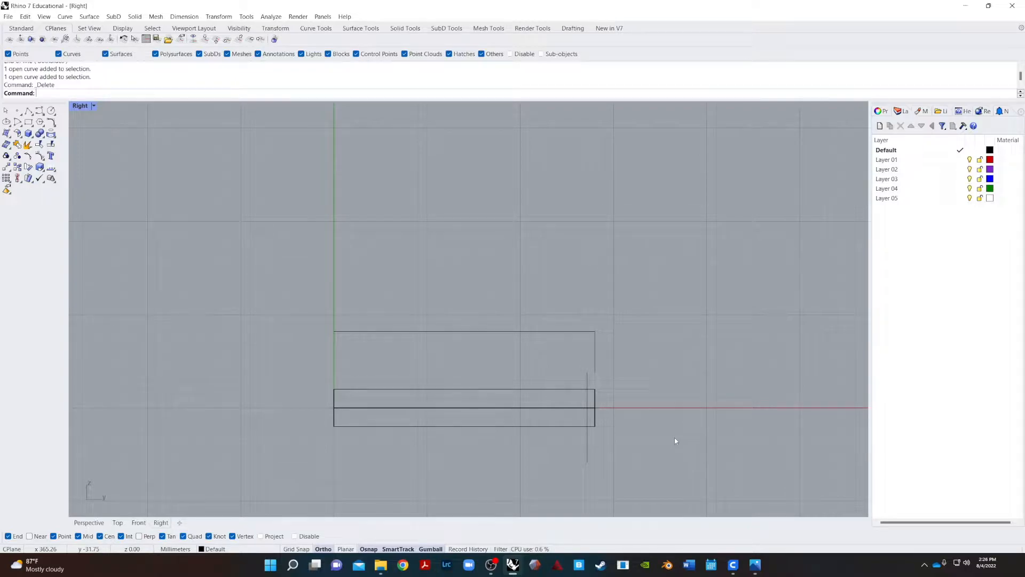
- Offset the vertical line crossing the cylinder 125 mm toward the origin
{"action": "type", "text": "Offset"}
{"action": "key", "text": "Return"}
{"action": "type", "text": "125"}
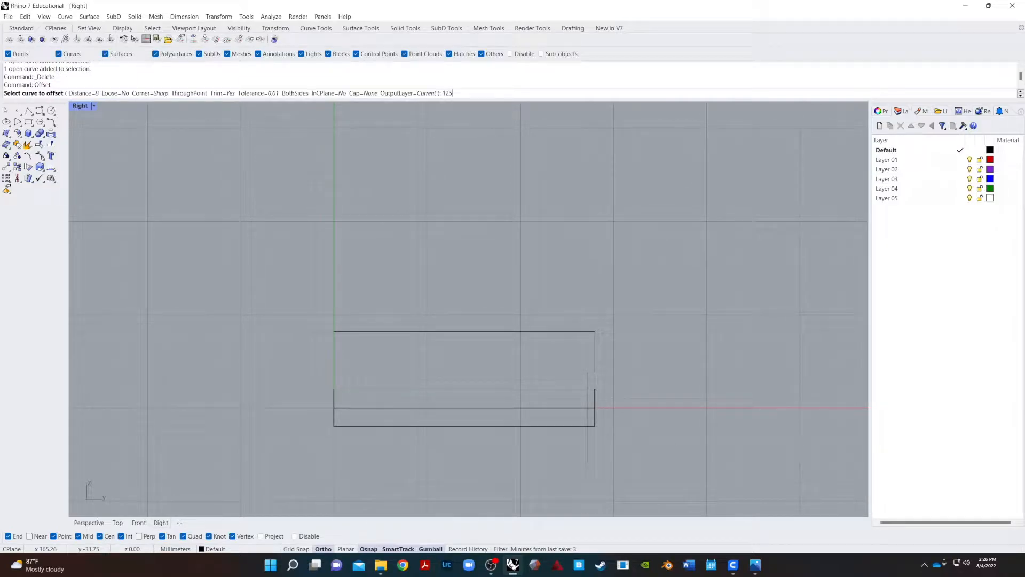
{"action": "key", "text": "Return"}
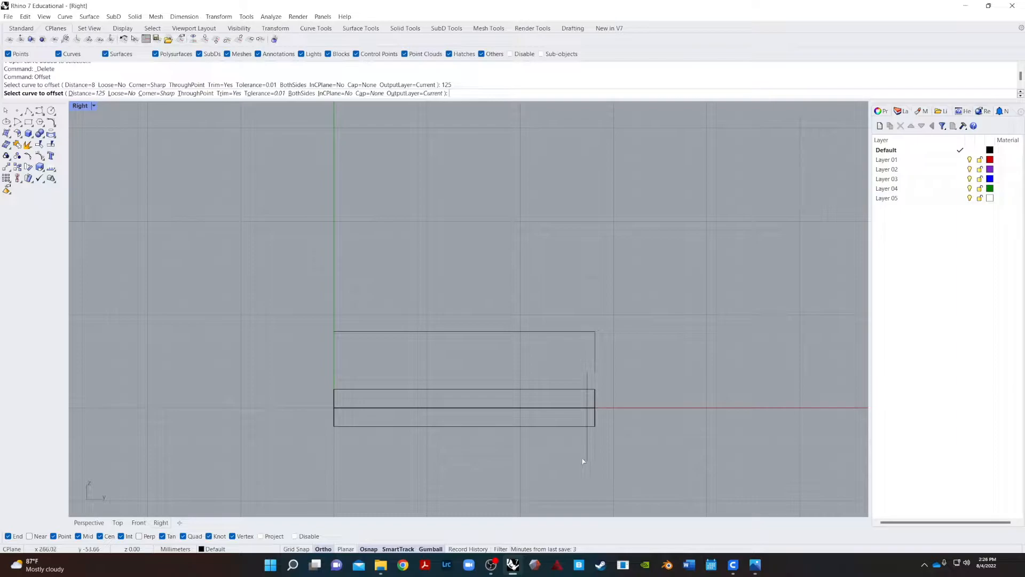
{"action": "left_click", "coordinate": [587, 441]}
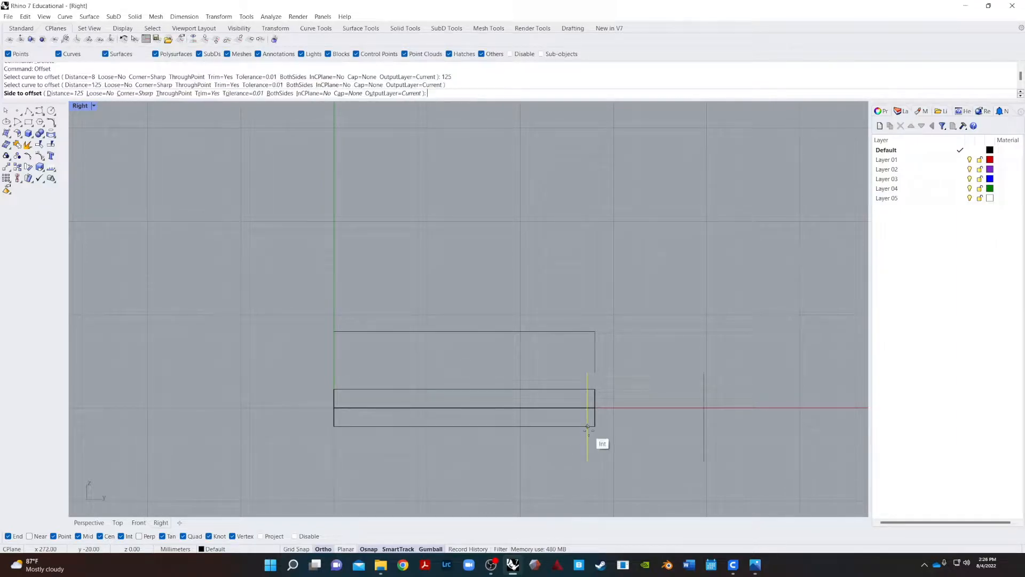
{"action": "left_click", "coordinate": [505, 465]}
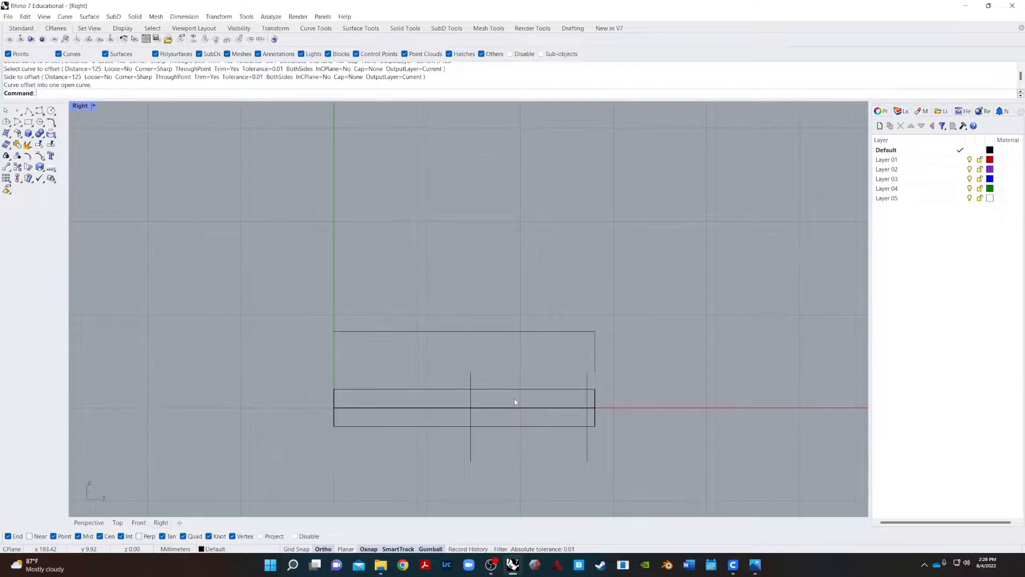
- Offset the newest vertical line another 45 mm toward the origin
{"action": "key", "text": "Return"}
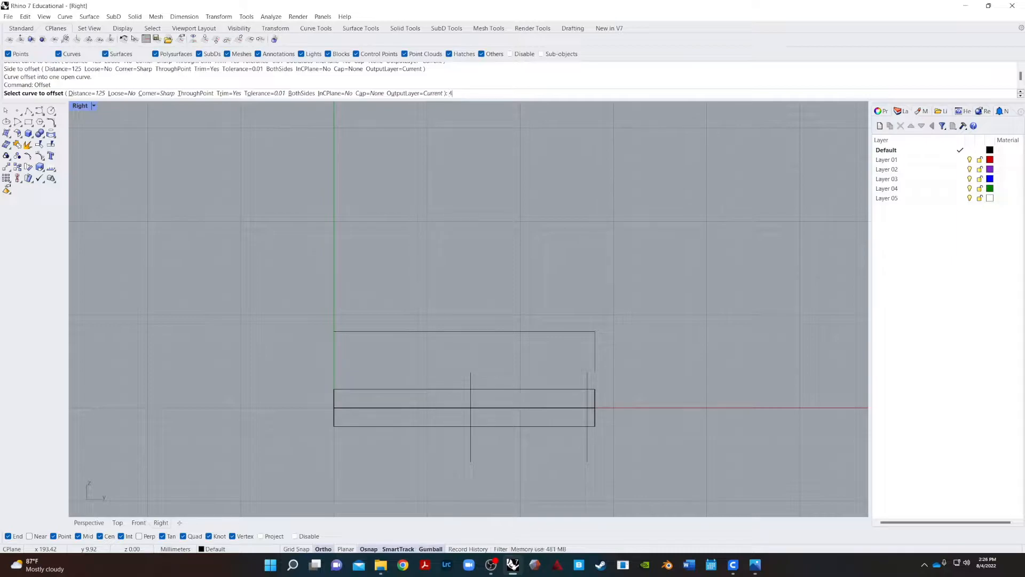
{"action": "type", "text": "45"}
{"action": "key", "text": "Return"}
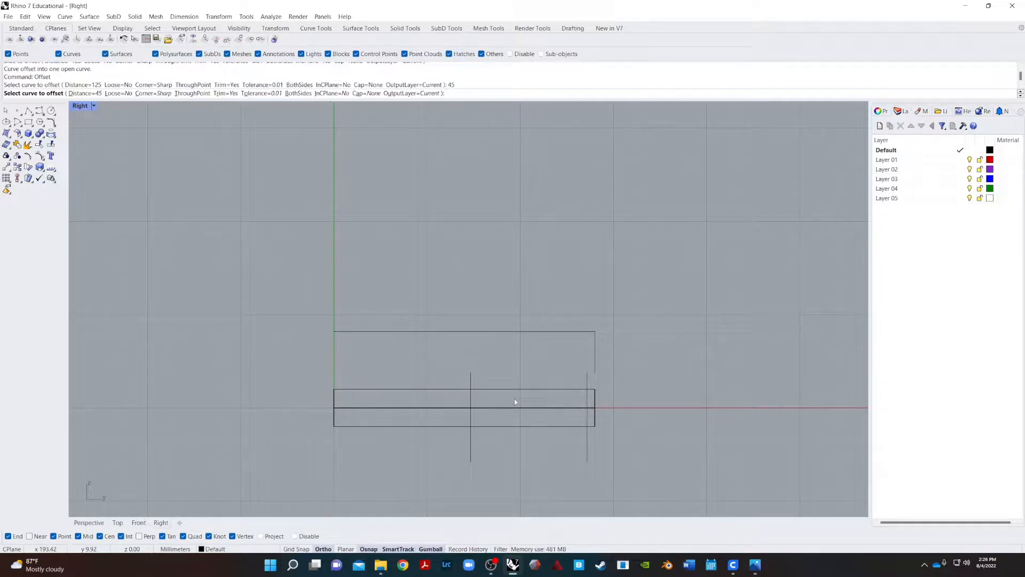
{"action": "left_click", "coordinate": [470, 451]}
{"action": "left_click", "coordinate": [333, 471]}
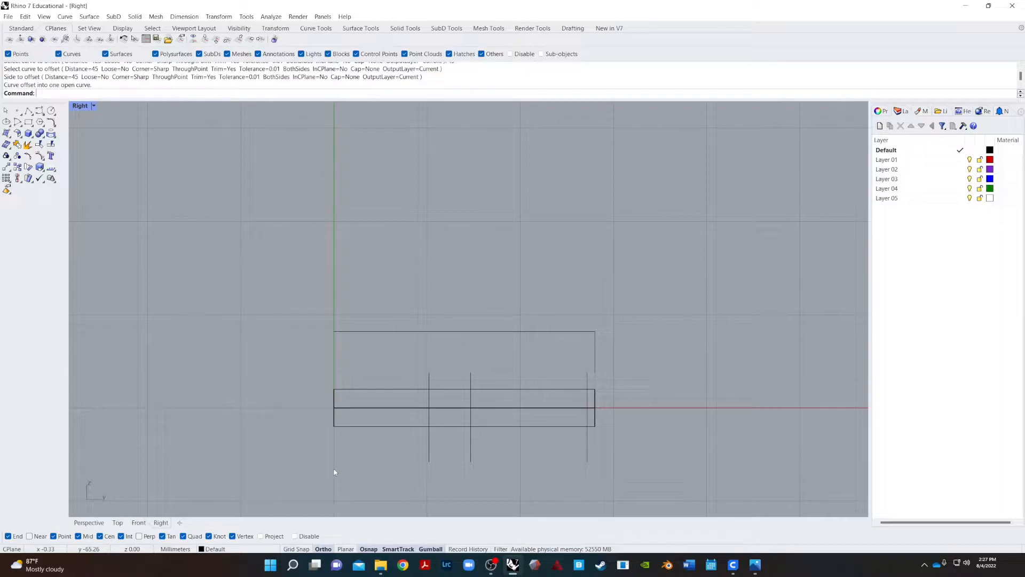
- Offset the vertical line nearest the origin 53 mm further toward the origin
{"action": "key", "text": "Return"}
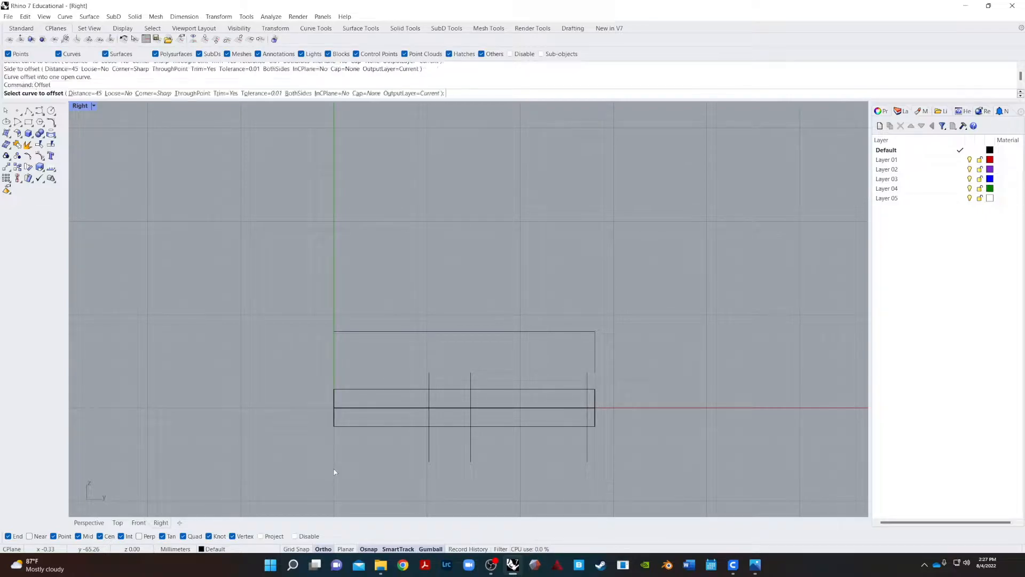
{"action": "type", "text": "53"}
{"action": "key", "text": "Return"}
{"action": "left_click", "coordinate": [429, 454]}
{"action": "left_click", "coordinate": [260, 460]}
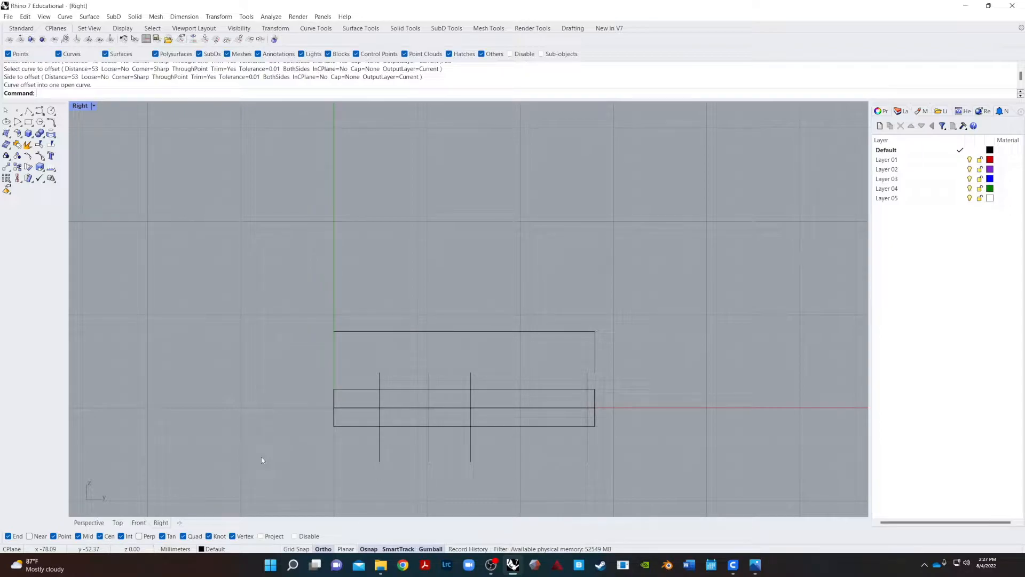
- Offset the vertical line nearest the origin 15 mm toward the cylinder's start
{"action": "key", "text": "Return"}
{"action": "key", "text": "Return"}
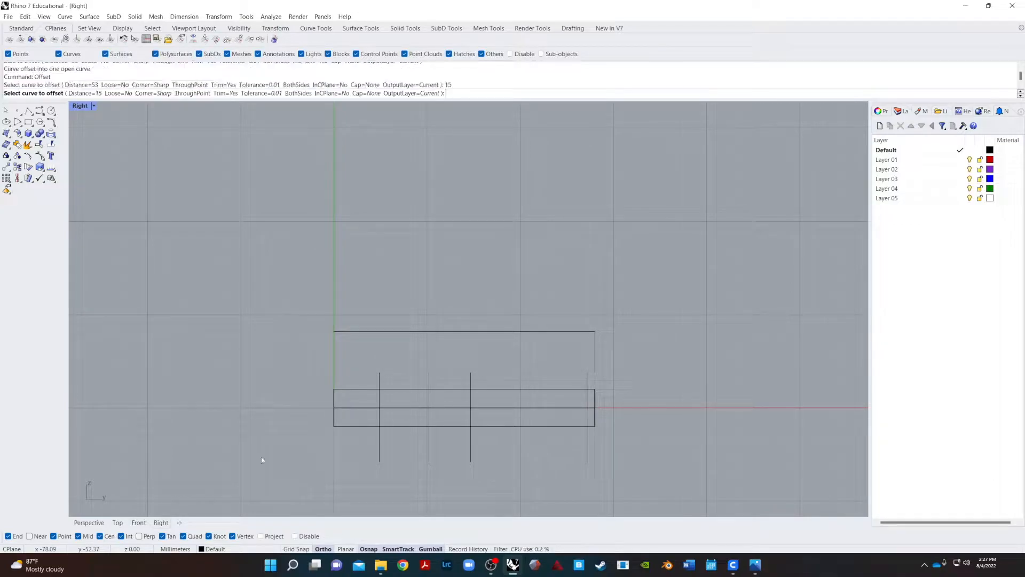
{"action": "left_click", "coordinate": [380, 435]}
{"action": "left_click", "coordinate": [353, 433]}
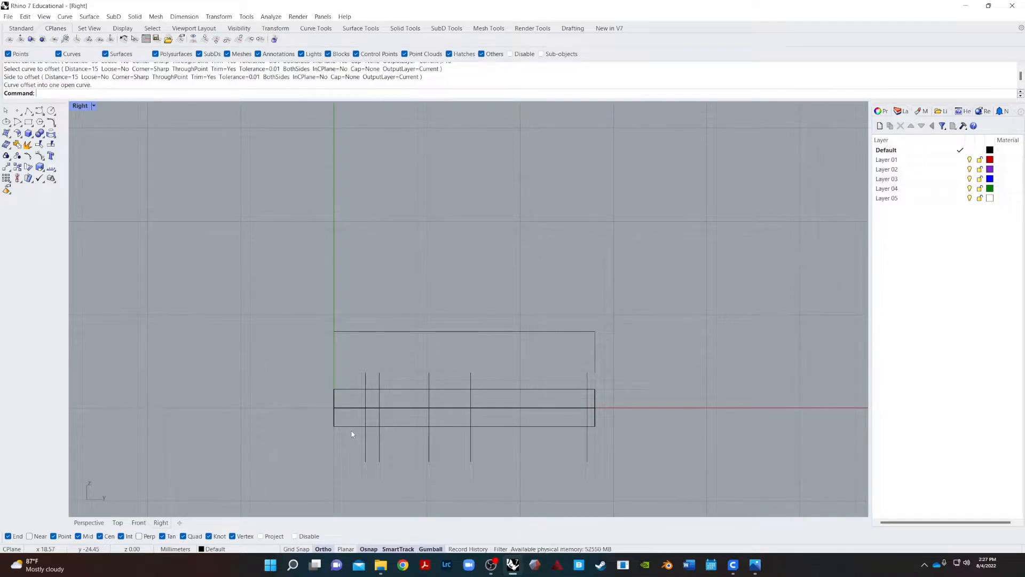
- Offset the vertical line nearest the cylinder's start another 15 mm toward that start
{"action": "key", "text": "Return"}
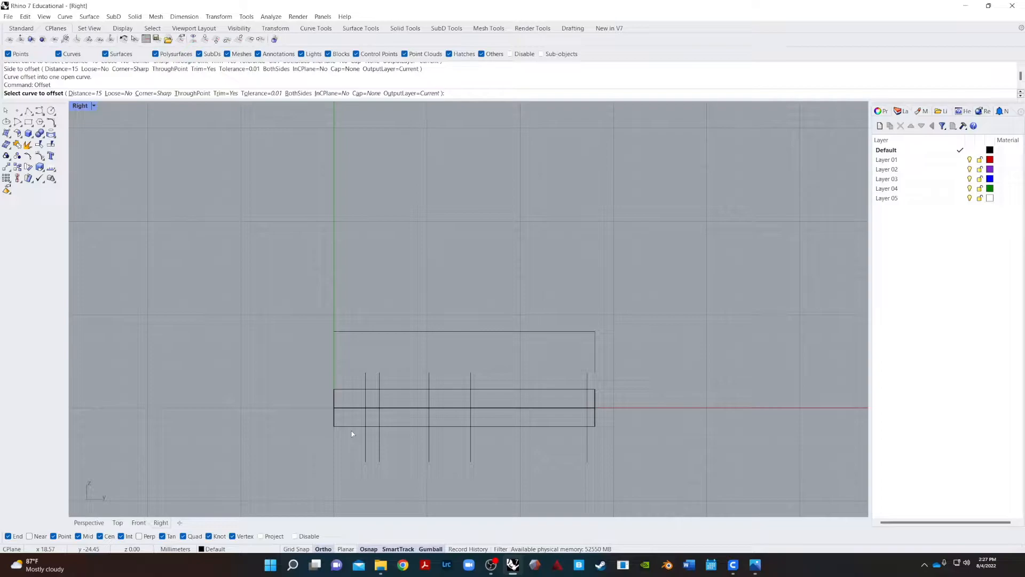
{"action": "left_click", "coordinate": [363, 457]}
{"action": "left_click", "coordinate": [312, 458]}
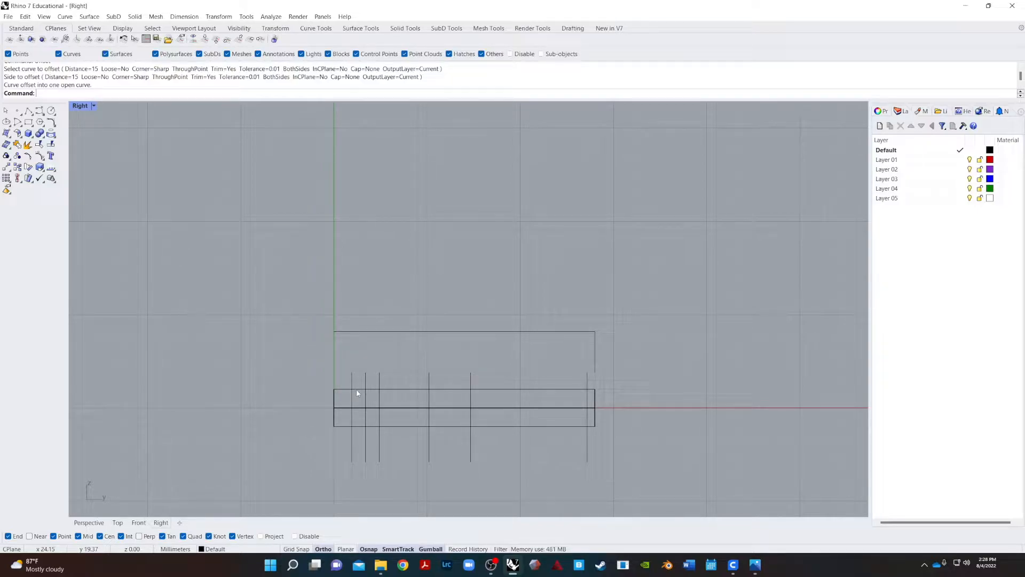
- Offset the vertical line closest to the cylinder's start 32 mm outward, past the origin
{"action": "type", "text": "Offset"}
{"action": "key", "text": "Return"}
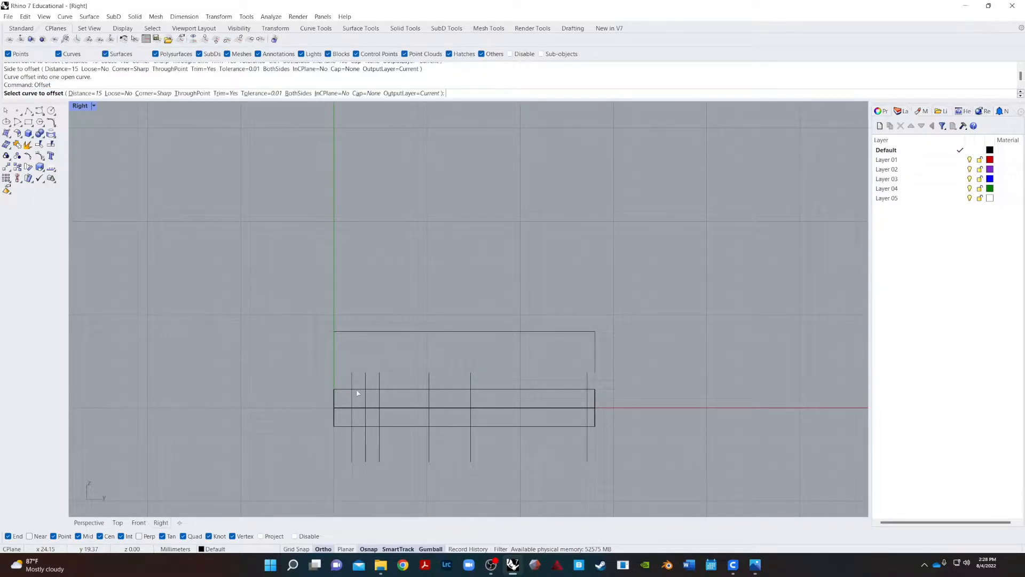
{"action": "type", "text": "32"}
{"action": "key", "text": "Return"}
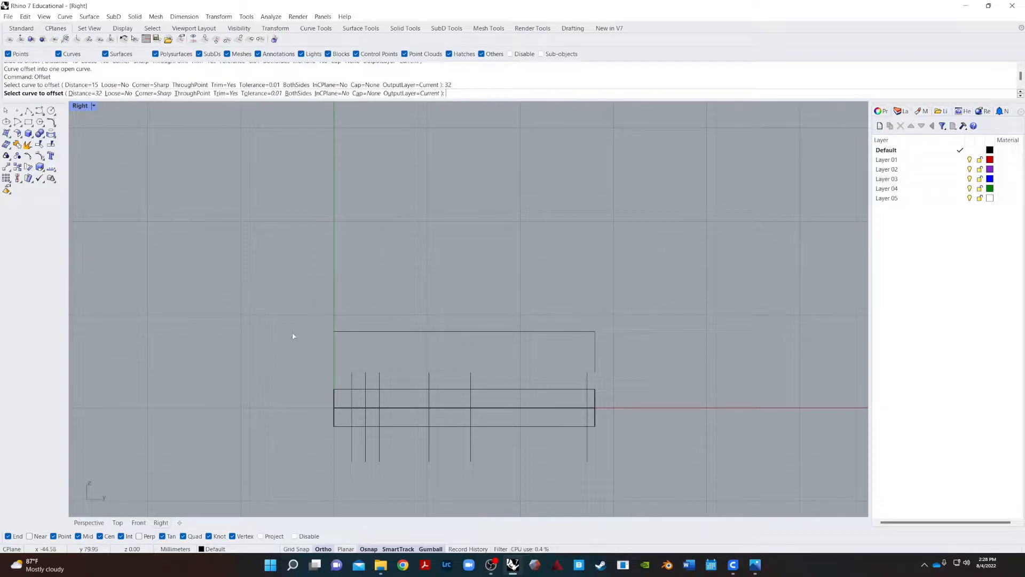
{"action": "left_click", "coordinate": [350, 373]}
{"action": "left_click", "coordinate": [337, 369]}
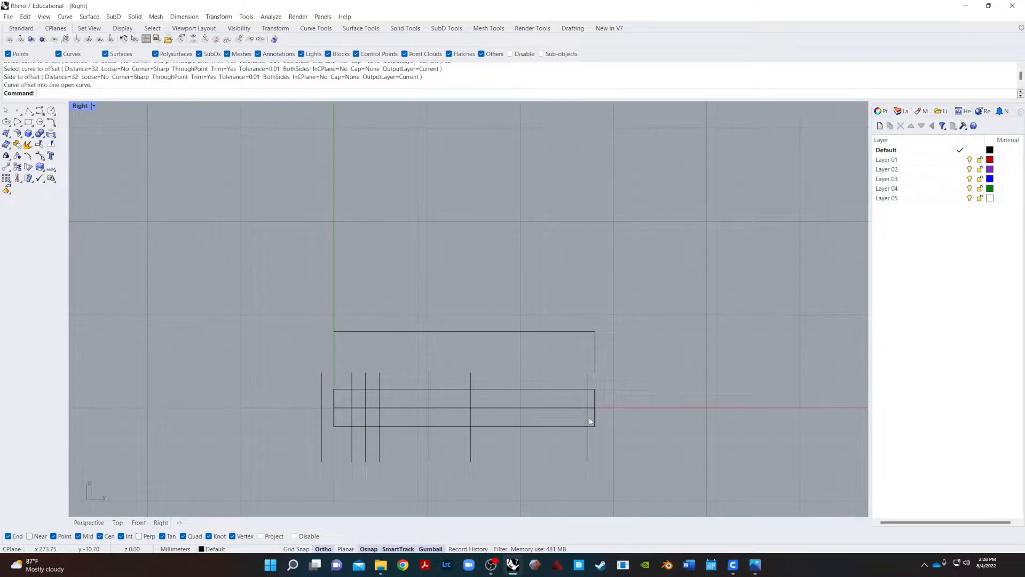
- Split the cylinder along its length, using the vertical reference lines as cutting objects
{"action": "type", "text": "Split"}
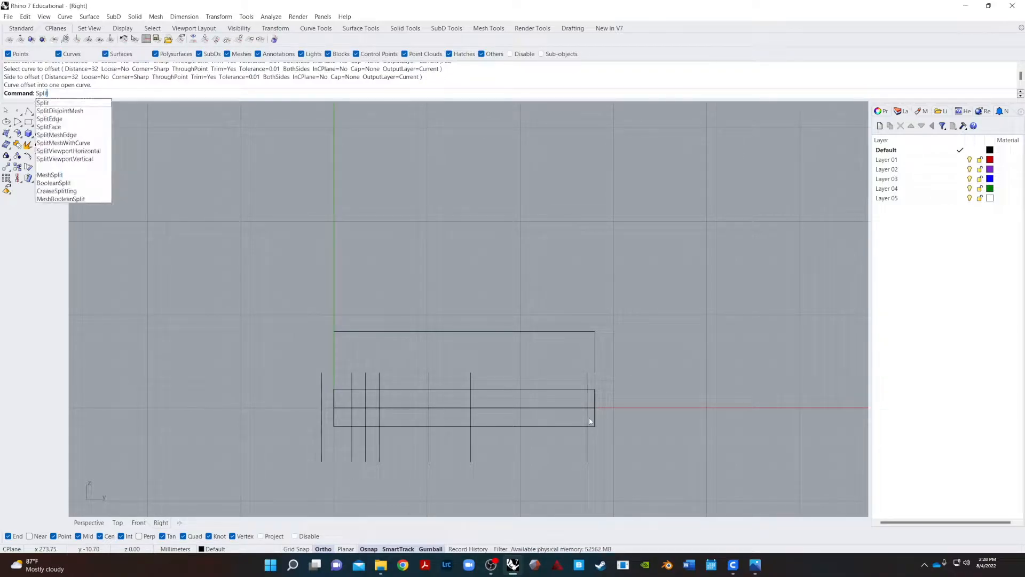
{"action": "key", "text": "Return"}
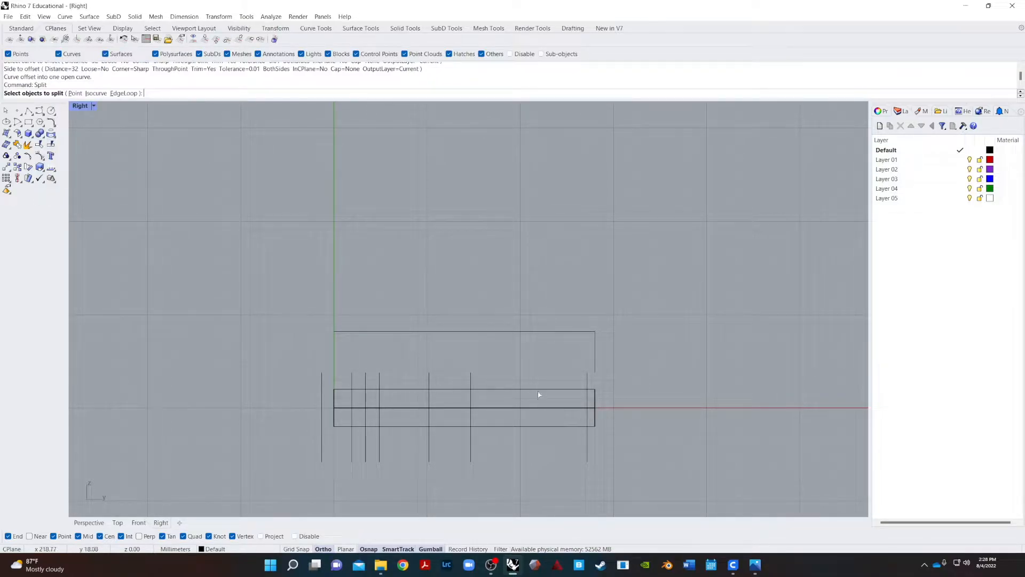
{"action": "left_click", "coordinate": [536, 408]}
{"action": "key", "text": "Return"}
{"action": "left_click_drag", "start_coordinate": [623, 443], "coordinate": [243, 483]}
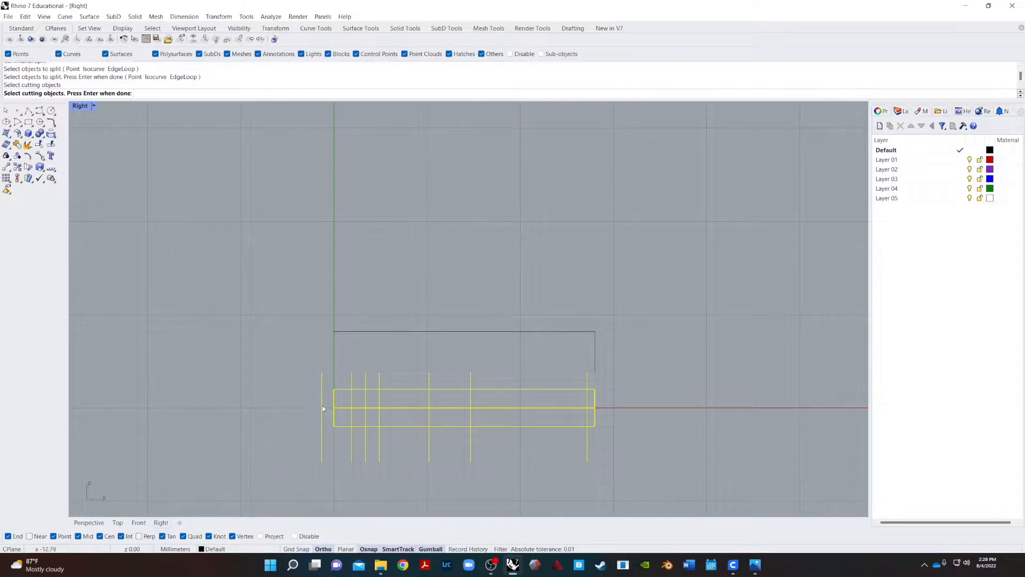
{"action": "right_click", "coordinate": [533, 489]}
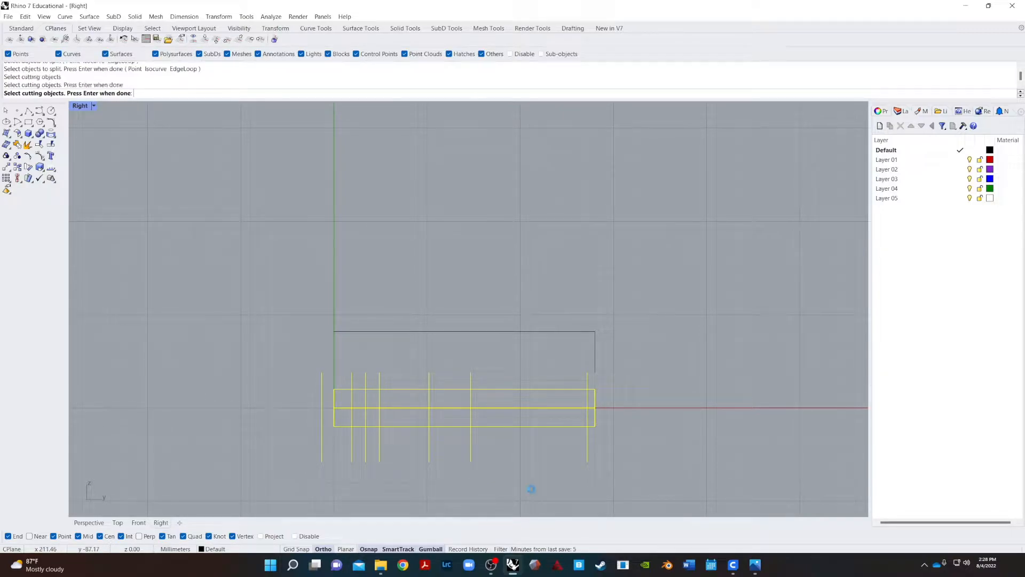
{"action": "left_click", "coordinate": [590, 439]}
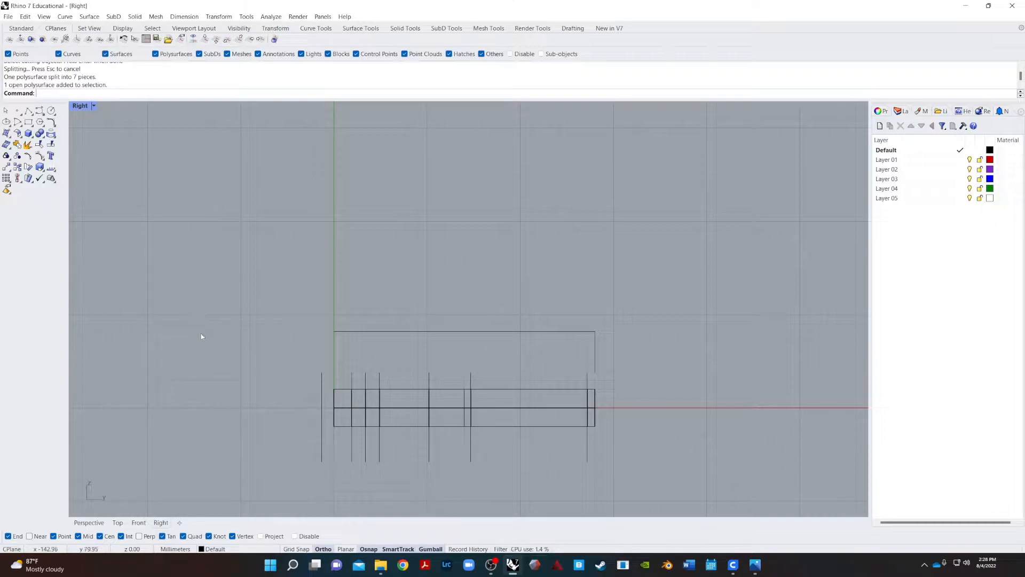
- Show the split cylinder in the Perspective view with the Shaded display mode
{"action": "left_click", "coordinate": [87, 523]}
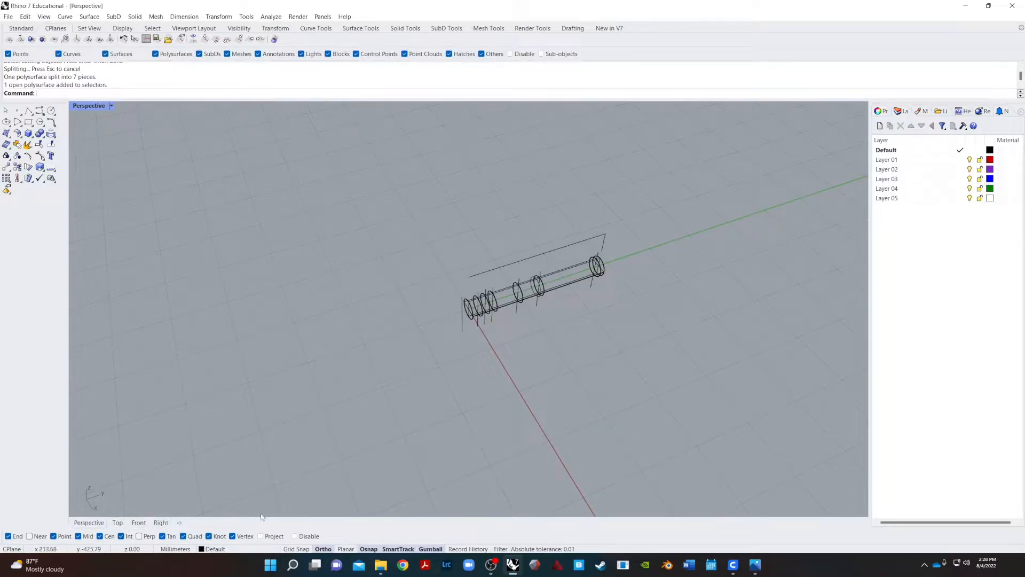
{"action": "scroll", "coordinate": [556, 284], "scroll_direction": "up", "scroll_amount": 5}
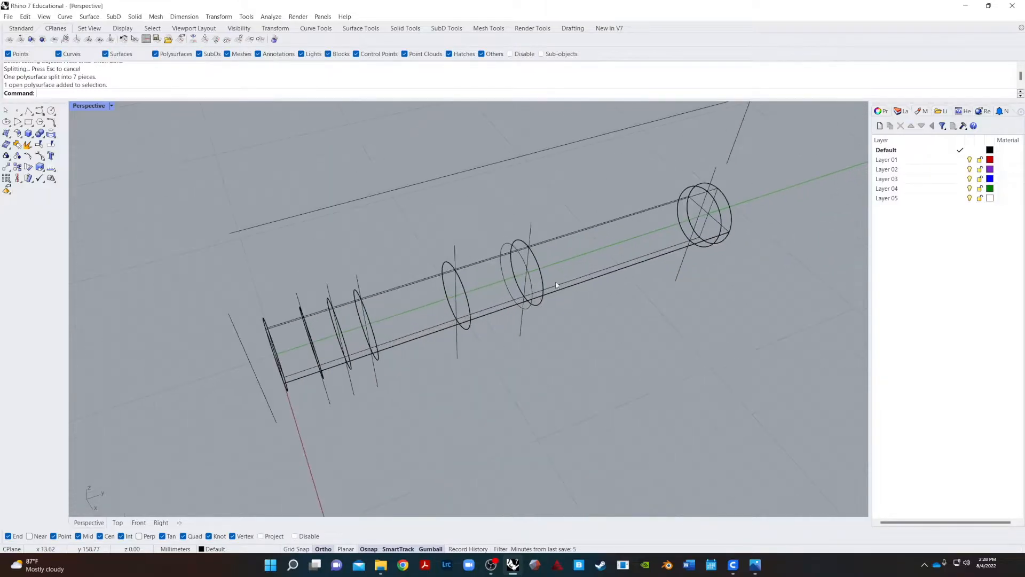
{"action": "left_click", "coordinate": [109, 106]}
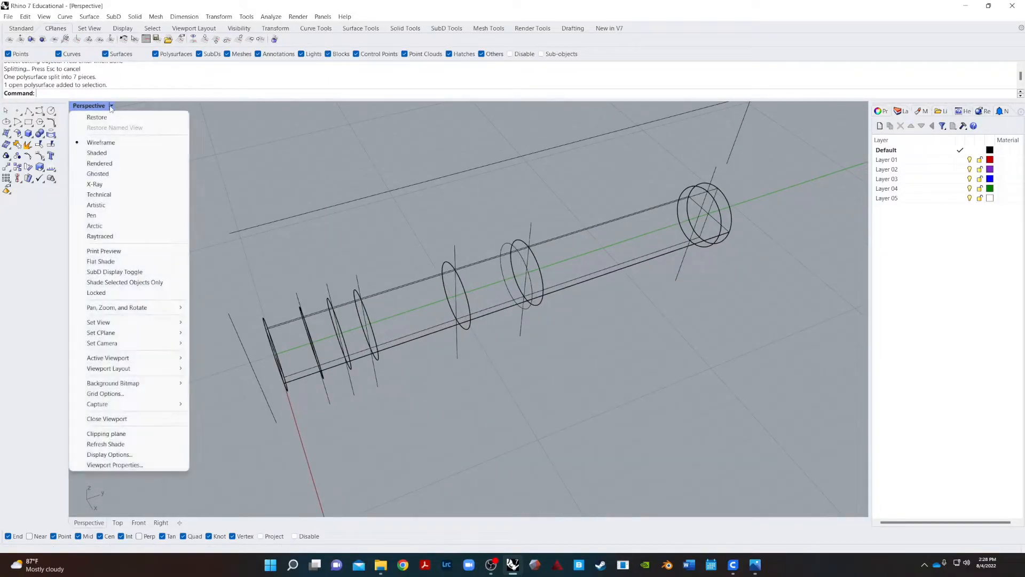
{"action": "left_click", "coordinate": [108, 153]}
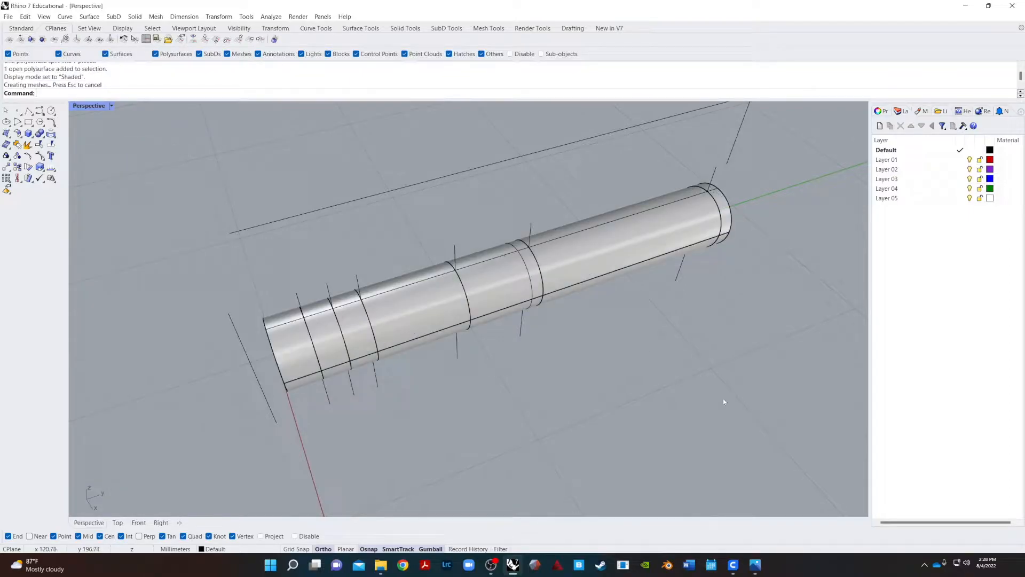
{"action": "mouse_move", "coordinate": [676, 380]}
{"action": "right_mouse_down"}
{"action": "mouse_move", "coordinate": [664, 369]}
{"action": "mouse_move", "coordinate": [760, 344]}
{"action": "right_mouse_up"}
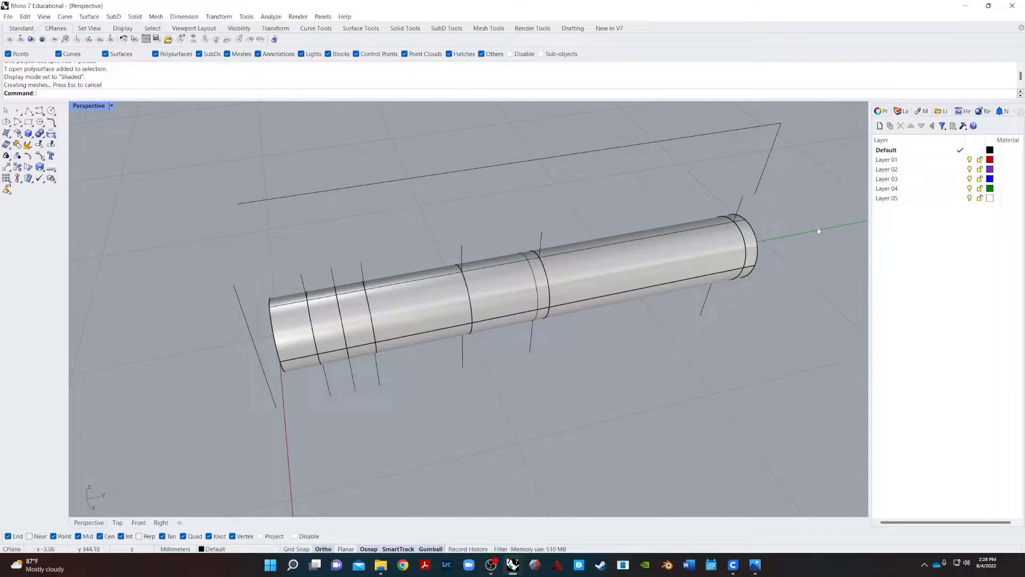
- Move the short piece at the cylinder's far end to Layer 01 and the long piece beside it to Layer 02
{"action": "left_click", "coordinate": [752, 263]}
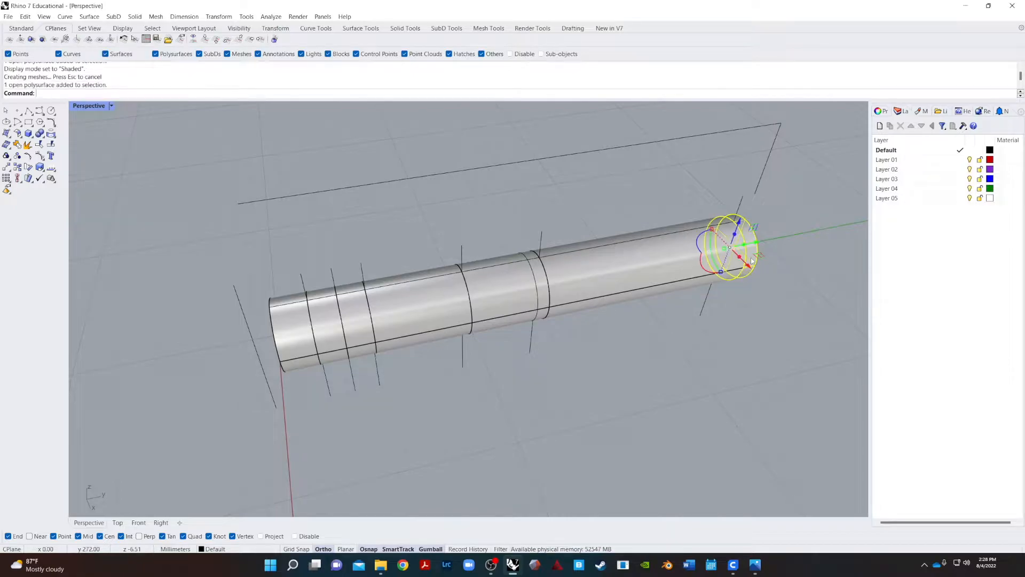
{"action": "right_click", "coordinate": [896, 160]}
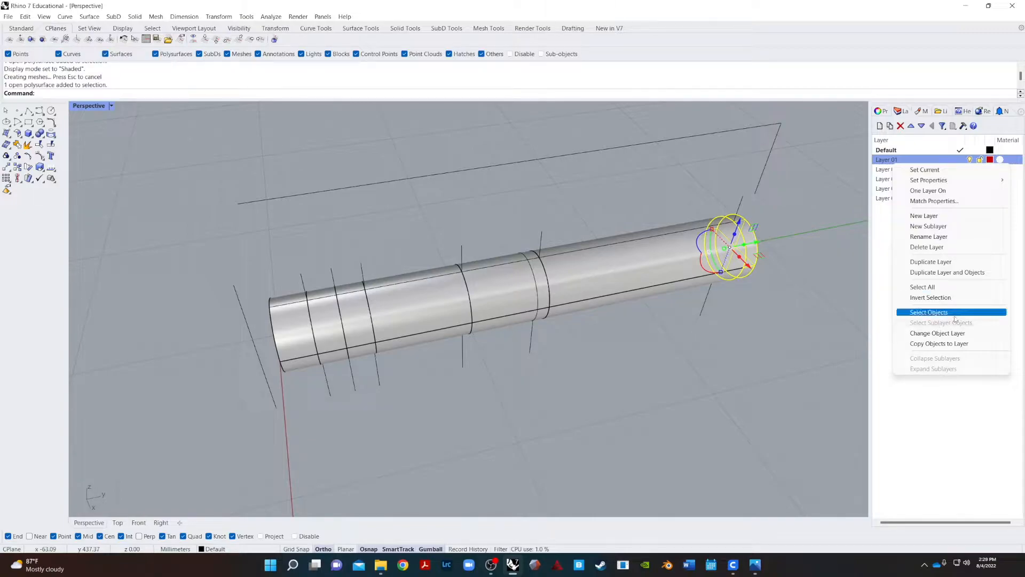
{"action": "left_click", "coordinate": [939, 337]}
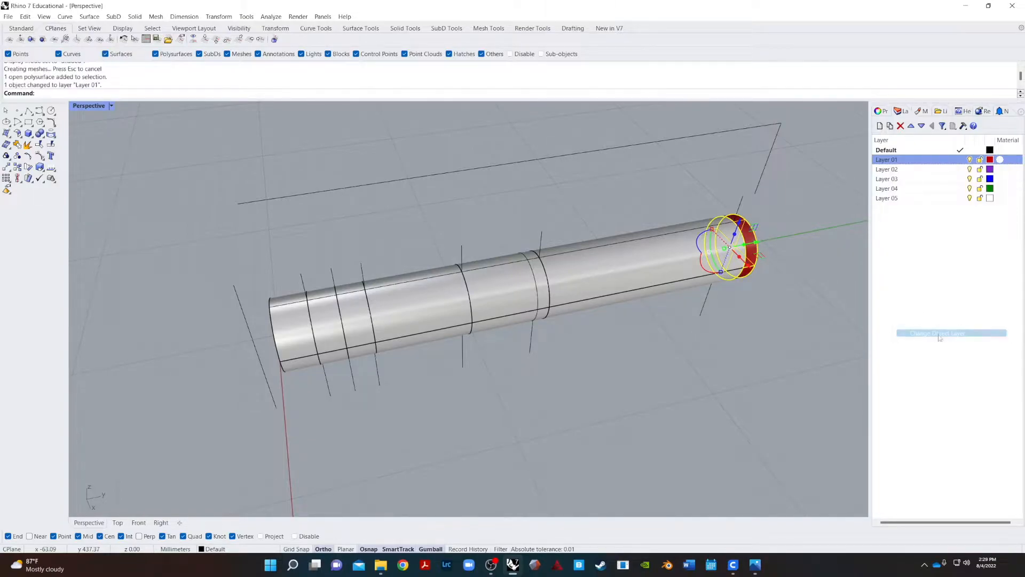
{"action": "left_click", "coordinate": [678, 257]}
{"action": "right_click", "coordinate": [886, 169]}
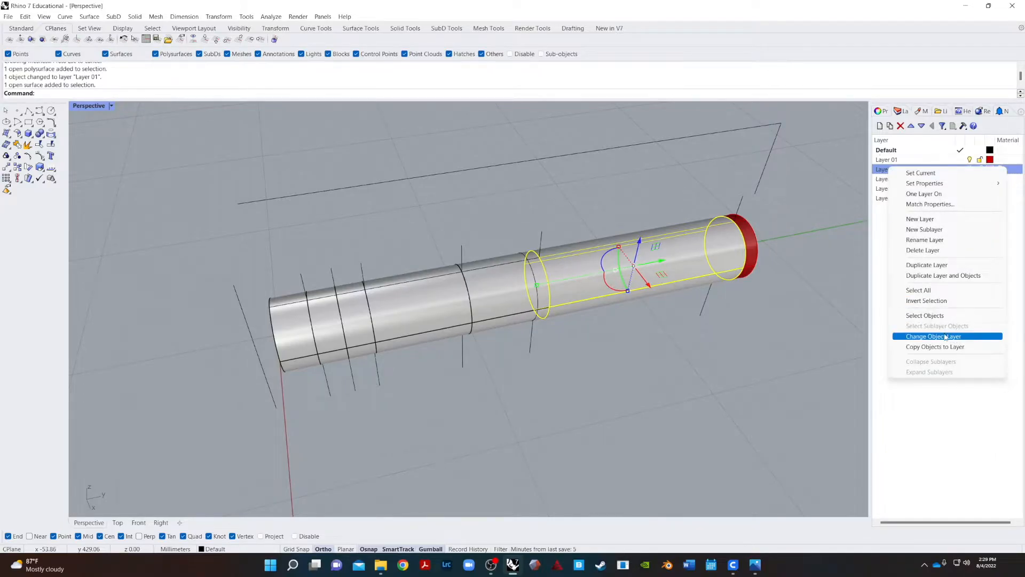
{"action": "left_click", "coordinate": [939, 337]}
- Move the piece beside the purple section to Layer 03 and the following piece toward the origin to Layer 04
{"action": "left_click", "coordinate": [516, 298]}
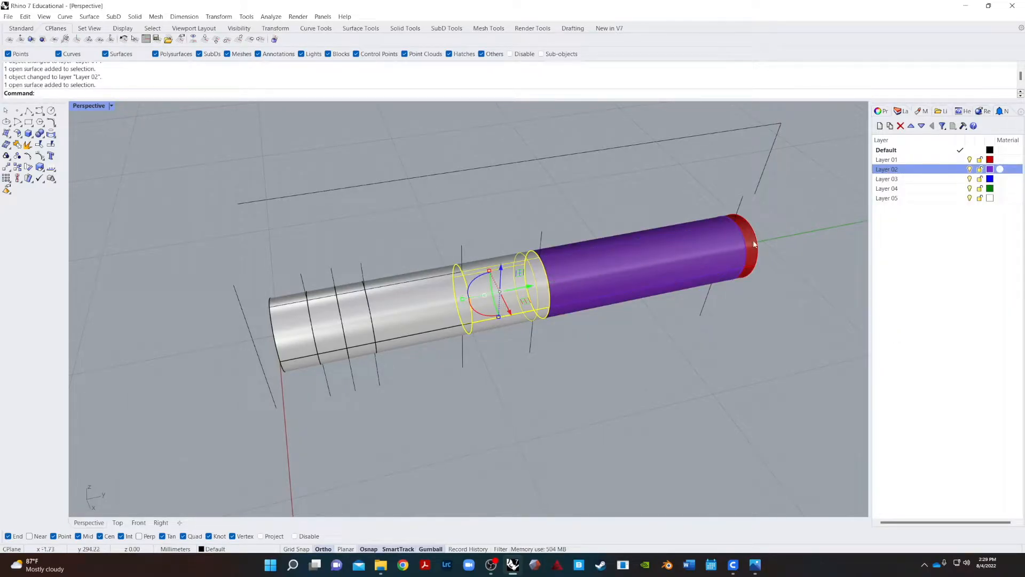
{"action": "right_click", "coordinate": [897, 179]}
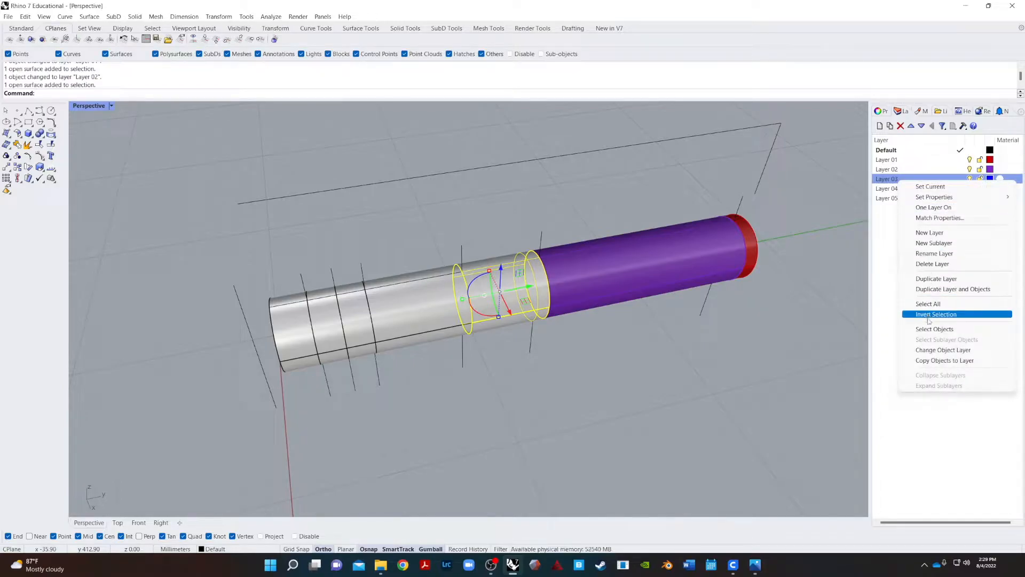
{"action": "left_click", "coordinate": [935, 349]}
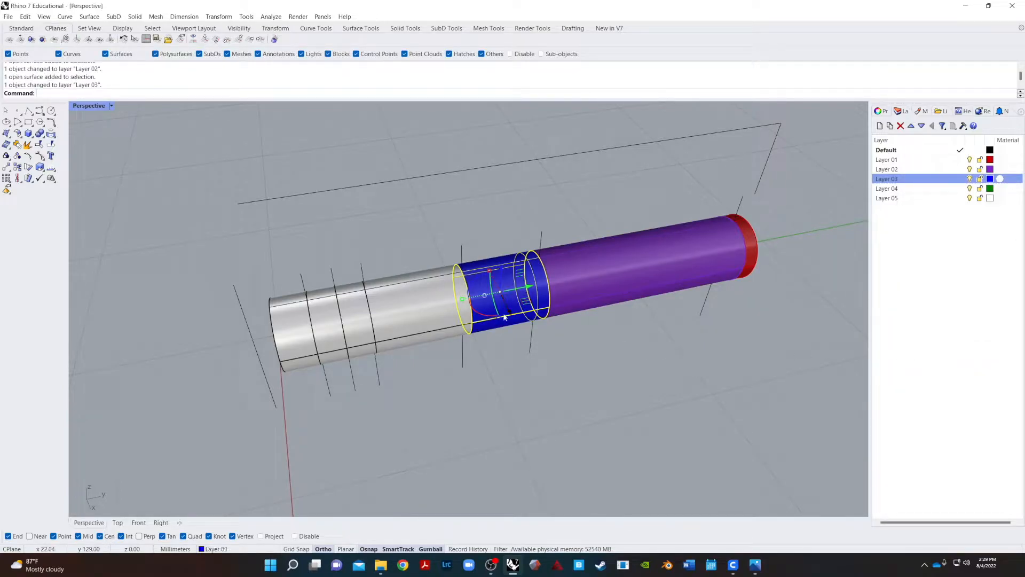
{"action": "left_click", "coordinate": [439, 314]}
{"action": "right_click", "coordinate": [897, 188]}
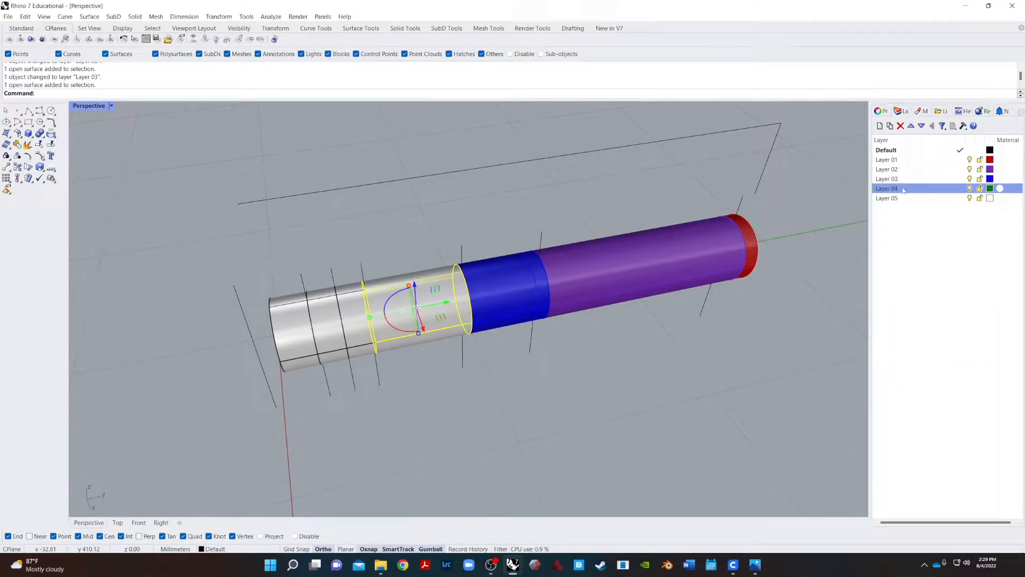
{"action": "left_click", "coordinate": [948, 356]}
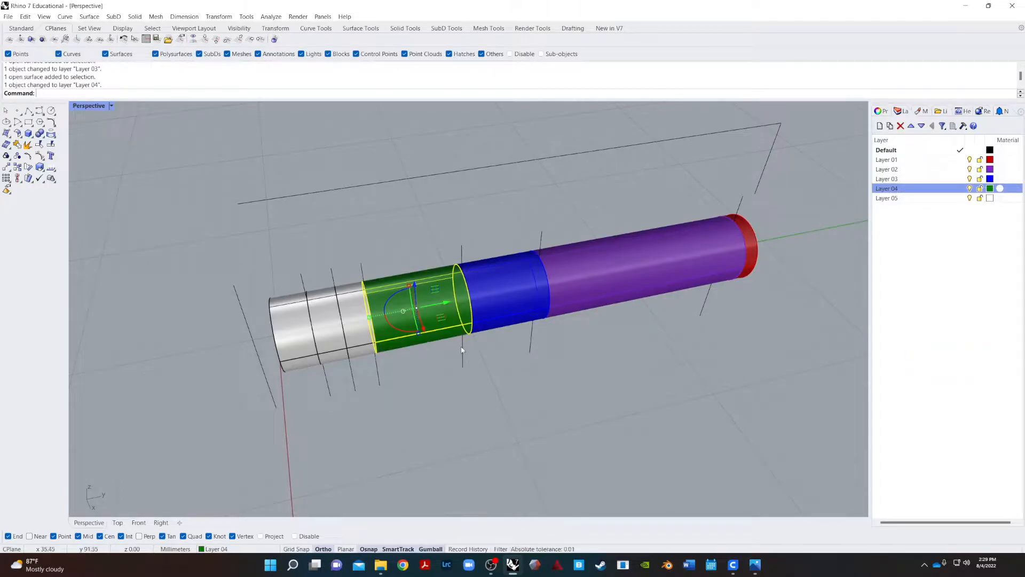
- Move the narrow piece beside the green section to Layer 05 and set that layer's color to Gold
{"action": "left_click", "coordinate": [353, 331]}
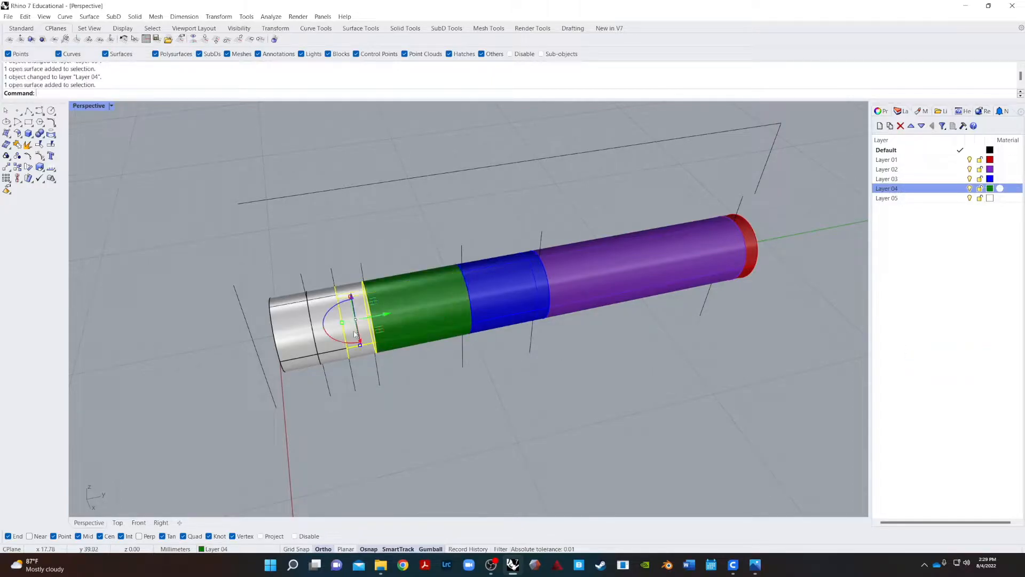
{"action": "right_click", "coordinate": [908, 199]}
{"action": "left_click", "coordinate": [964, 370]}
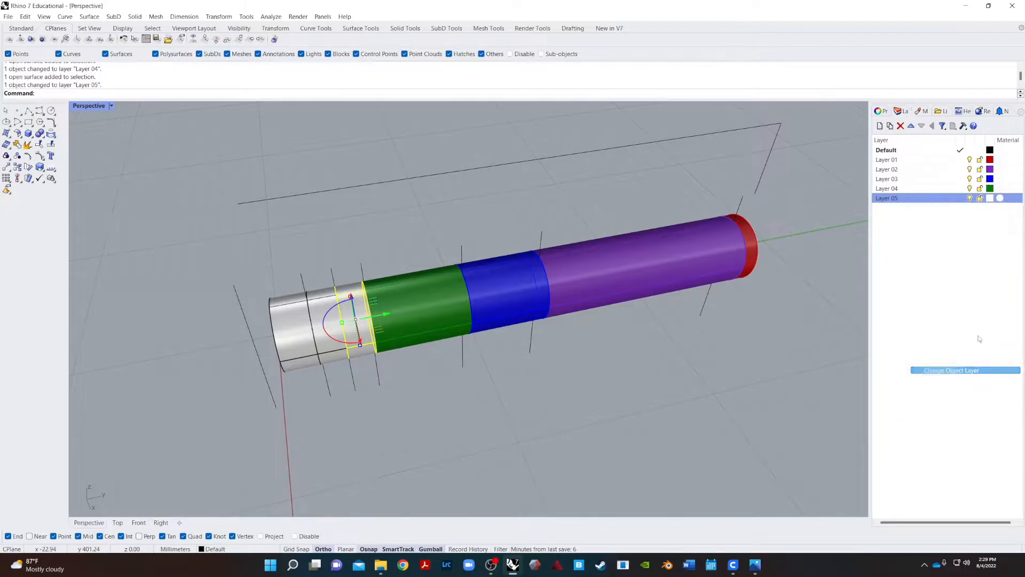
{"action": "left_click", "coordinate": [990, 198]}
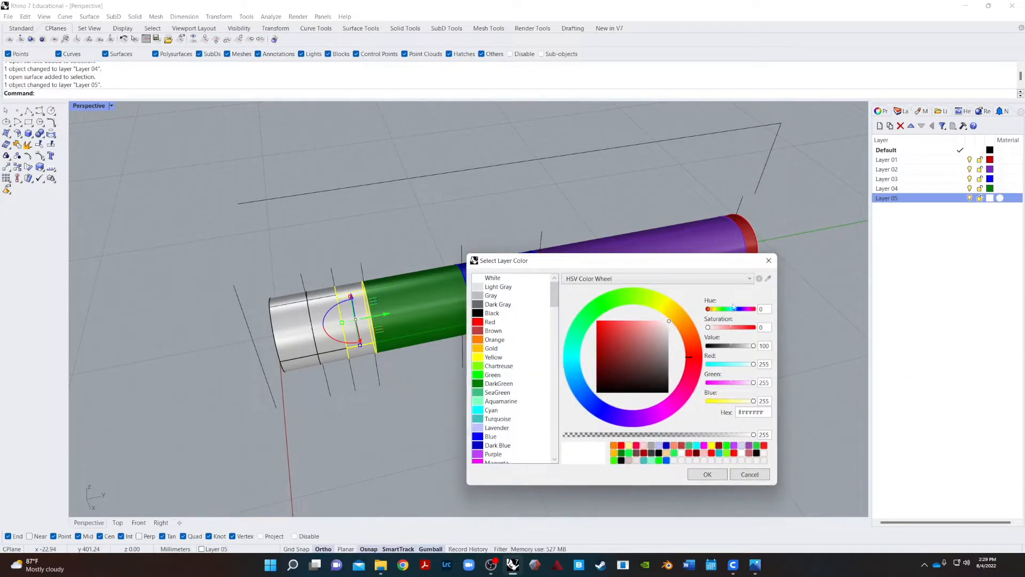
{"action": "left_click", "coordinate": [501, 348]}
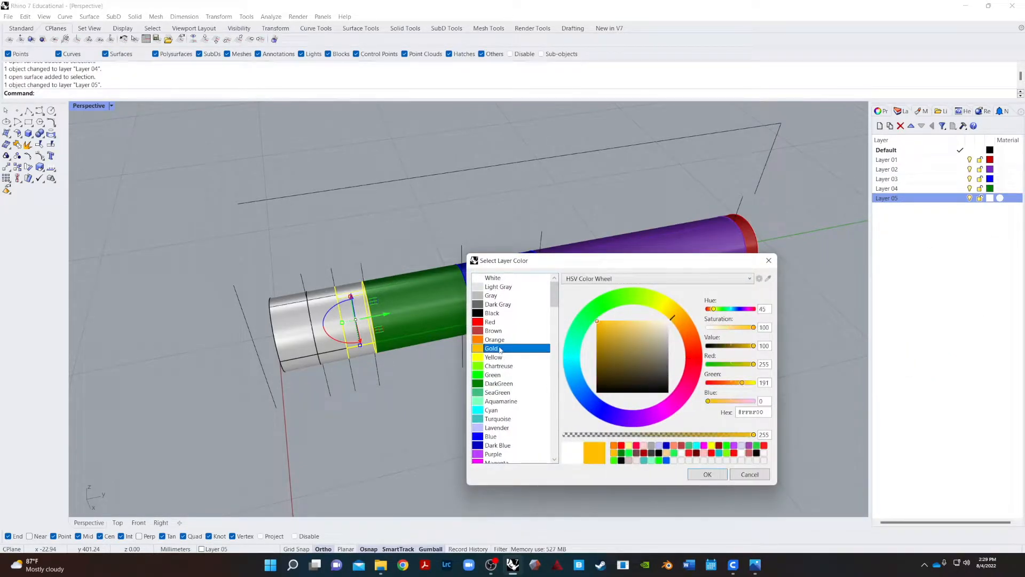
{"action": "left_click", "coordinate": [703, 477]}
- Create Layer 06 with the color Cyan and move the narrow piece beside the gold section to it
{"action": "left_click", "coordinate": [332, 351]}
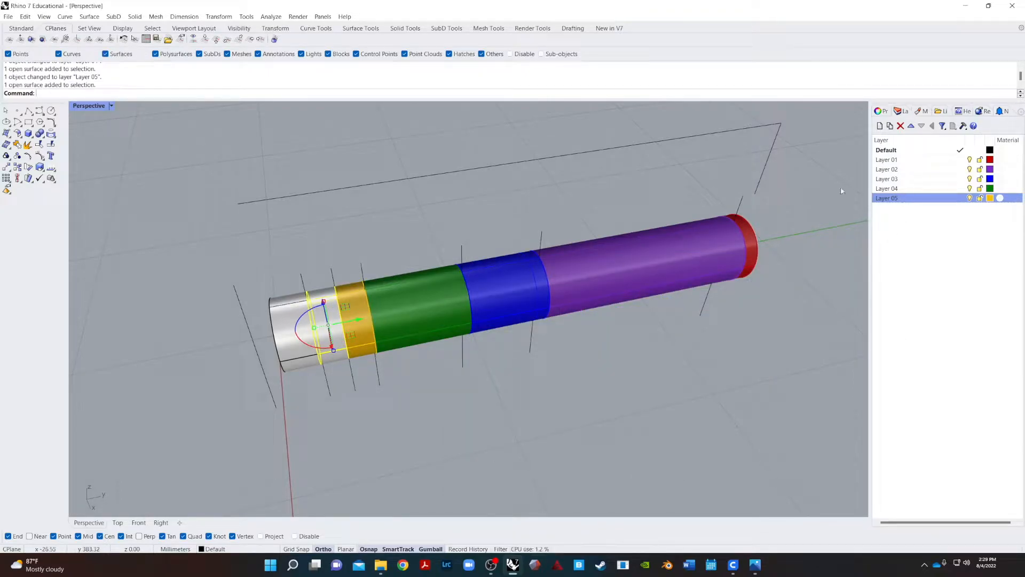
{"action": "left_click", "coordinate": [880, 126]}
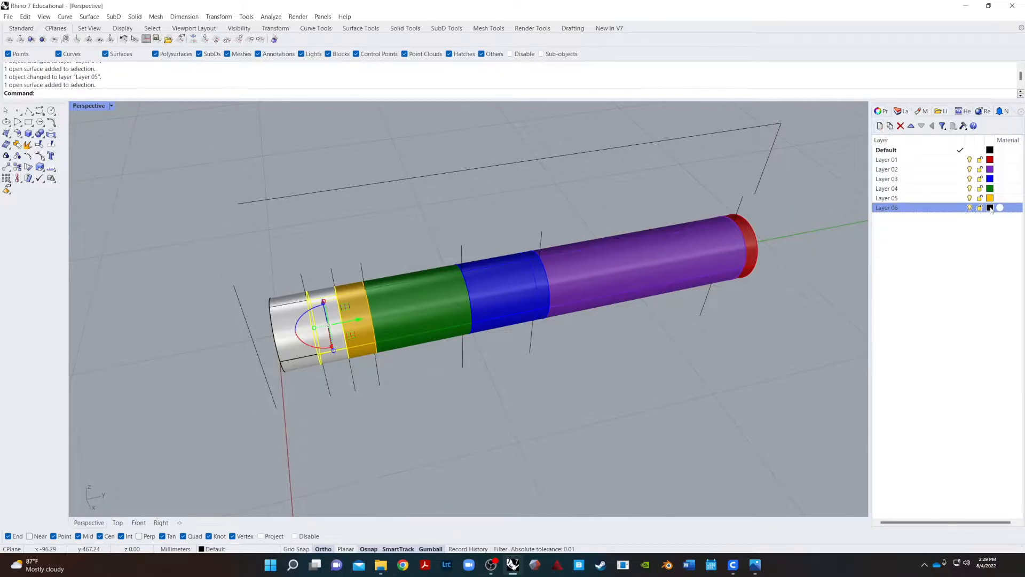
{"action": "left_click", "coordinate": [990, 207]}
{"action": "left_click", "coordinate": [517, 412]}
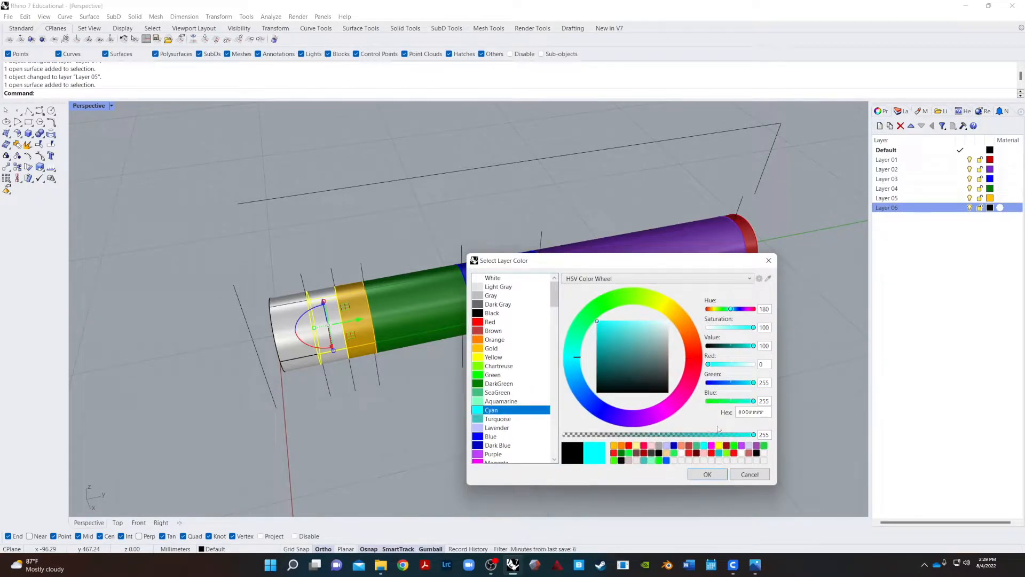
{"action": "left_click", "coordinate": [705, 475]}
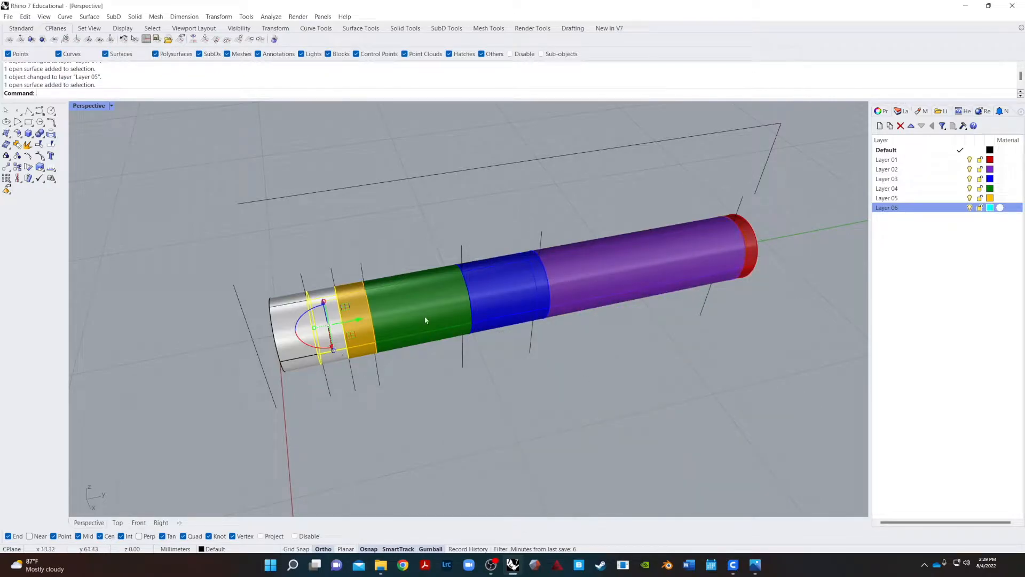
{"action": "right_click", "coordinate": [891, 208]}
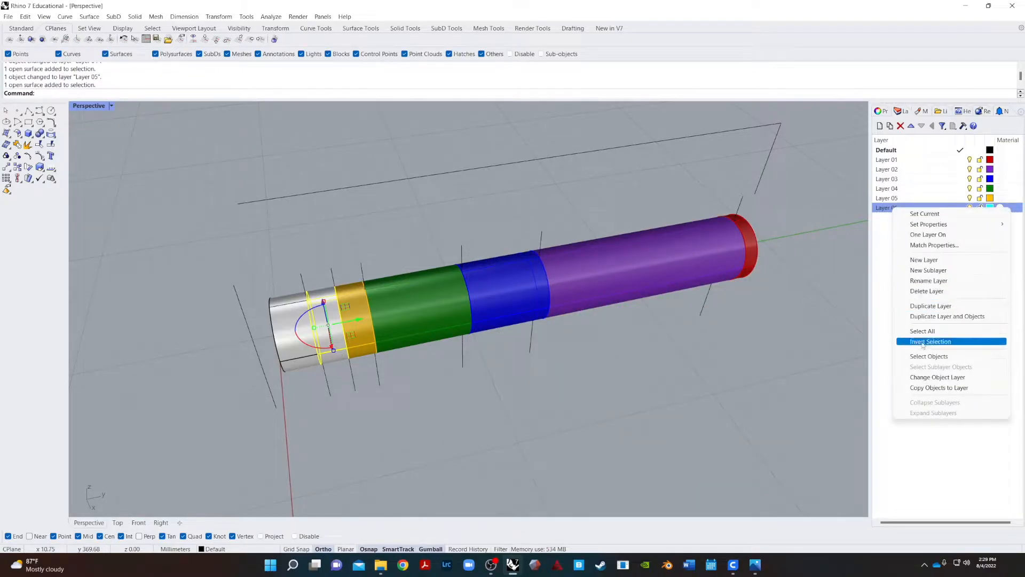
{"action": "left_click", "coordinate": [930, 377]}
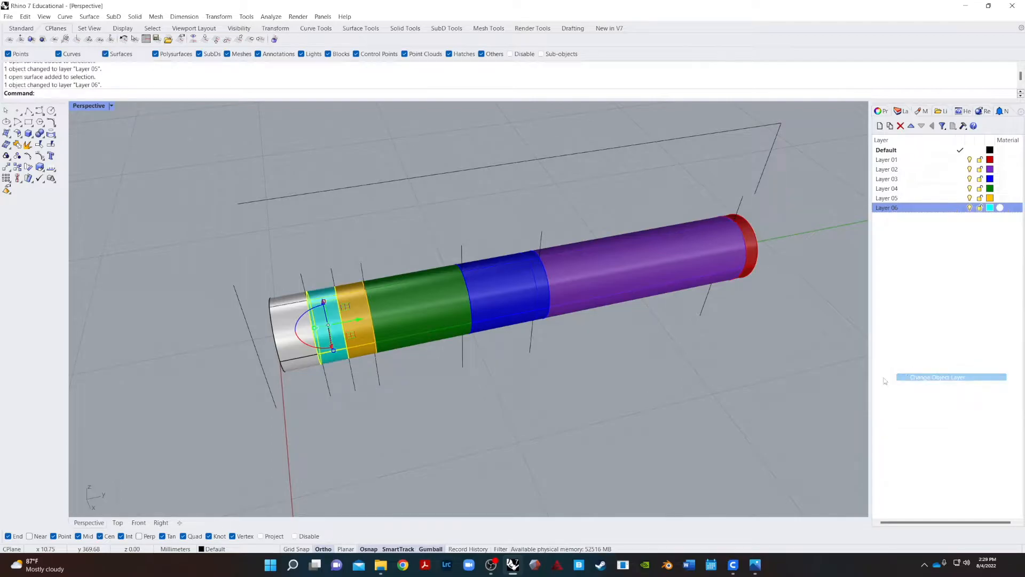
- Create Layer 07 with the color Red and move the uncolored end piece at the origin to it
{"action": "left_click", "coordinate": [286, 335]}
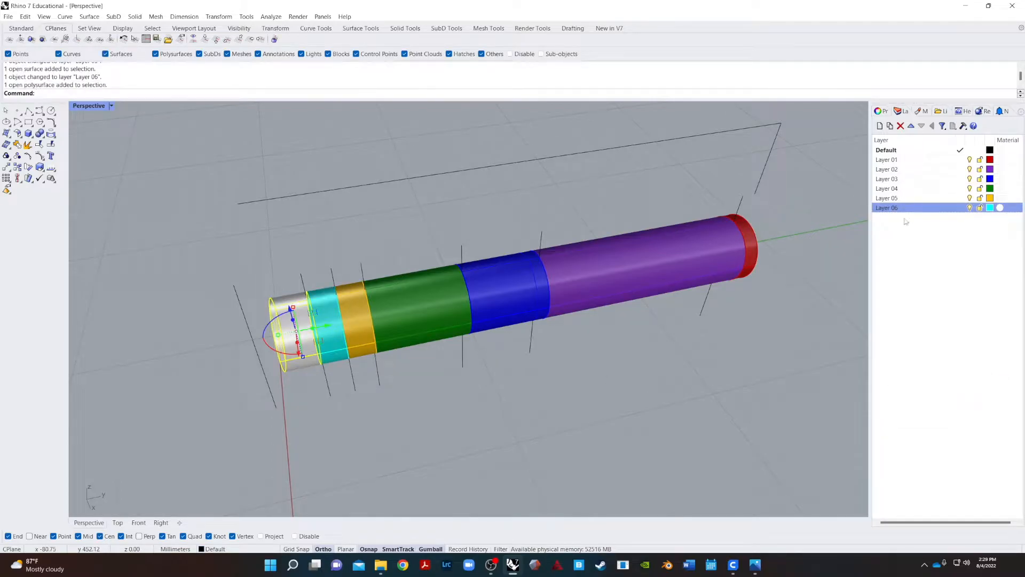
{"action": "left_click", "coordinate": [879, 127]}
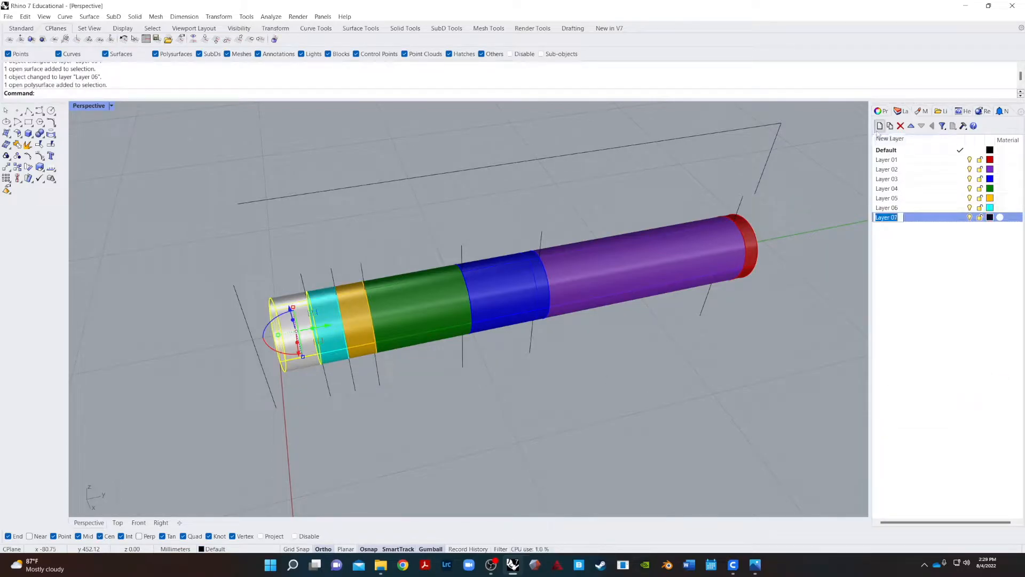
{"action": "right_click", "coordinate": [916, 219]}
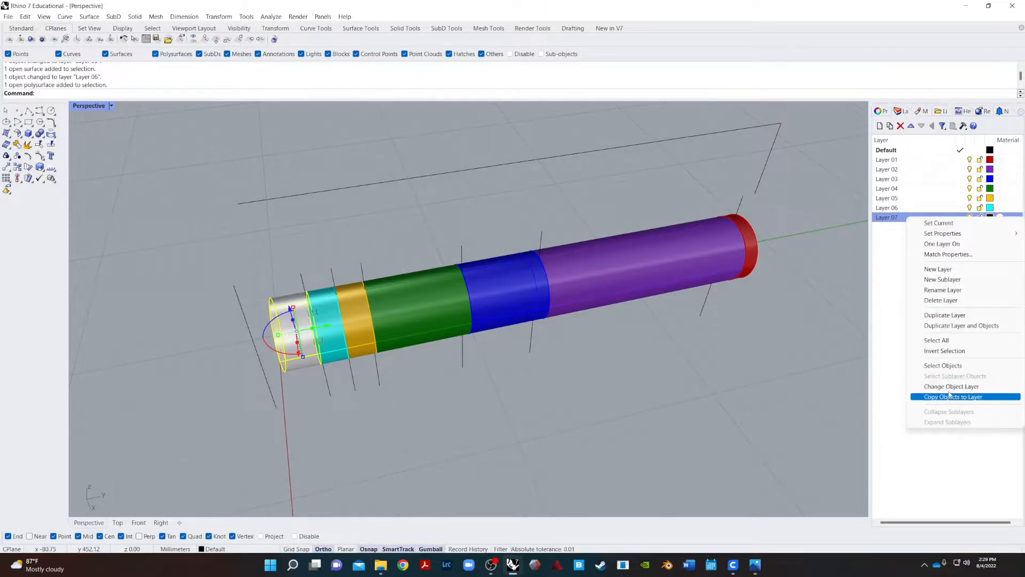
{"action": "left_click", "coordinate": [950, 386]}
{"action": "left_click", "coordinate": [989, 217]}
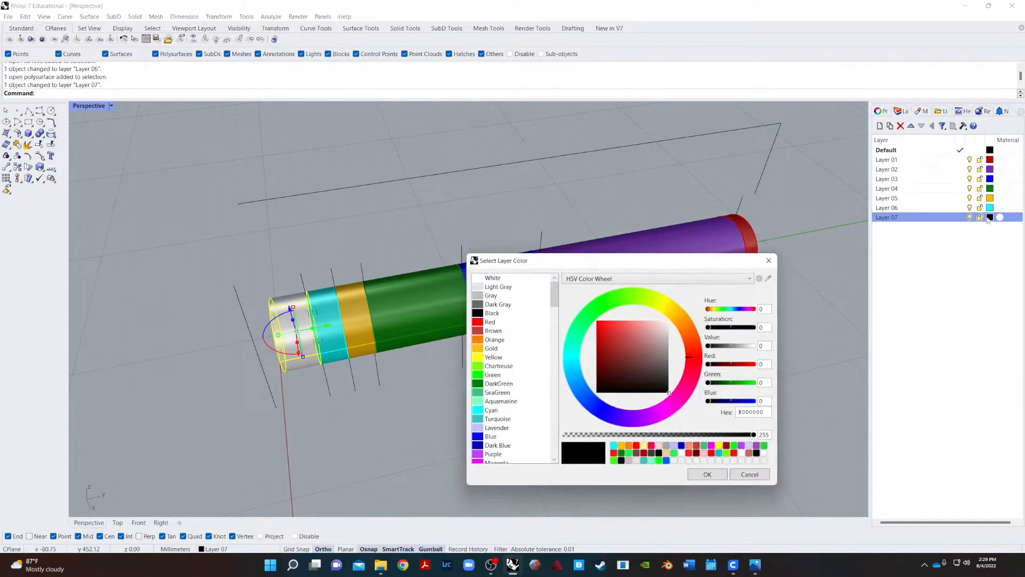
{"action": "left_click", "coordinate": [511, 321]}
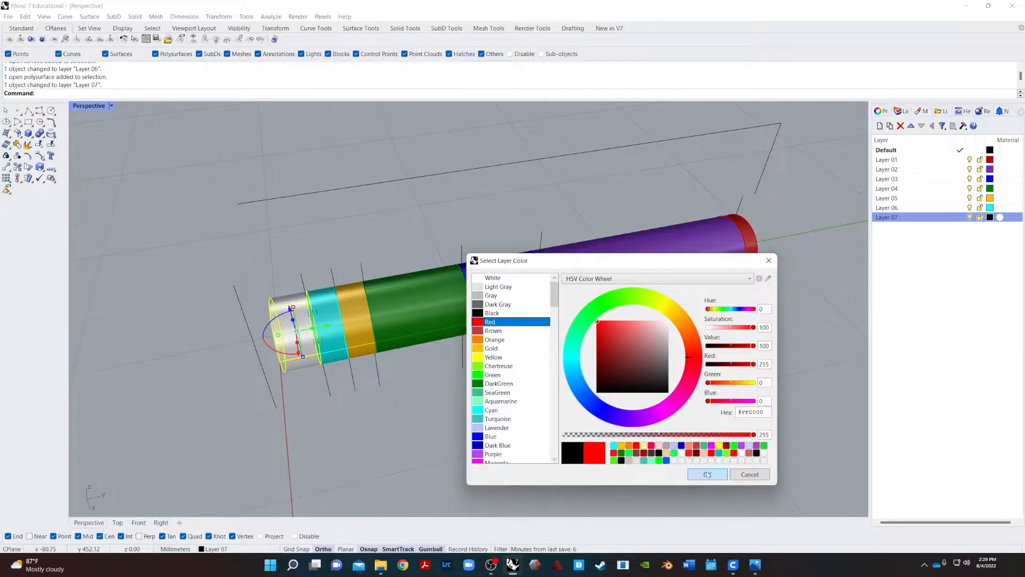
{"action": "left_click", "coordinate": [708, 474]}
{"action": "left_click", "coordinate": [629, 451]}
- Create a layer named Curves and move the seven crossing reference lines and the two outlying lines above the cylinder to it
{"action": "right_click_drag", "start_coordinate": [613, 379], "coordinate": [633, 321]}
{"action": "right_click_drag", "start_coordinate": [777, 402], "coordinate": [647, 415]}
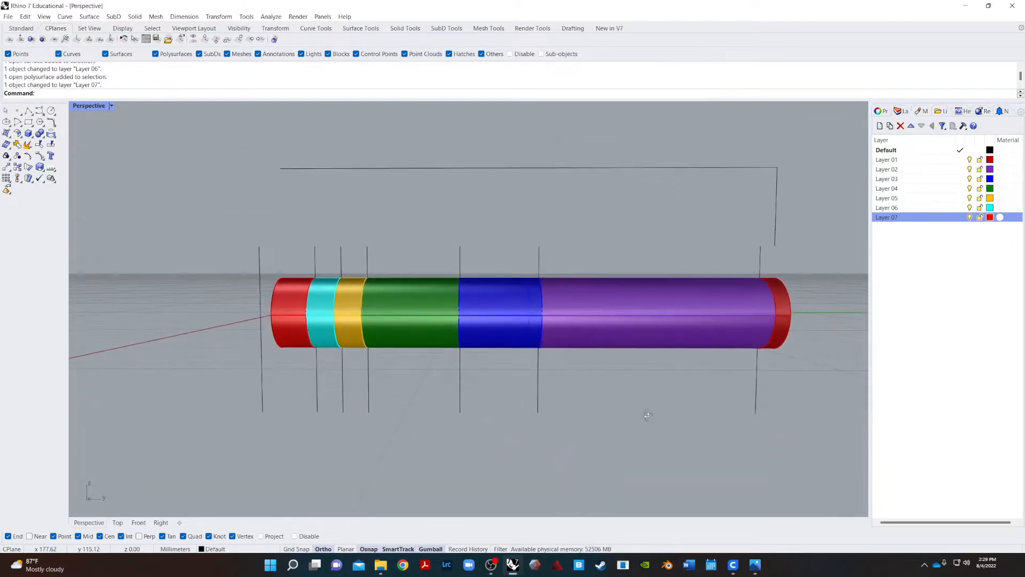
{"action": "left_click", "coordinate": [789, 306]}
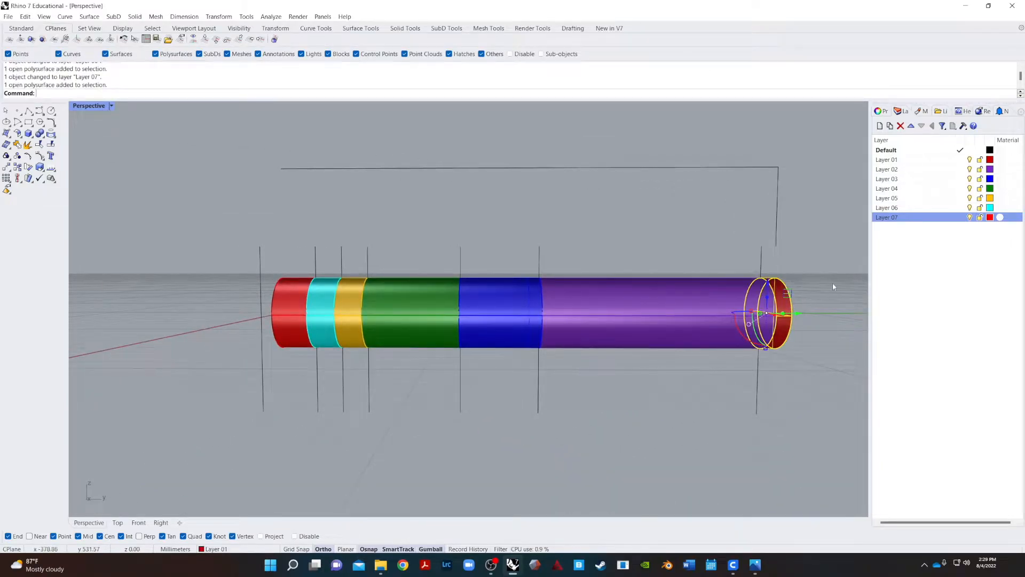
{"action": "left_click", "coordinate": [776, 474]}
{"action": "left_click_drag", "start_coordinate": [810, 390], "coordinate": [223, 414]}
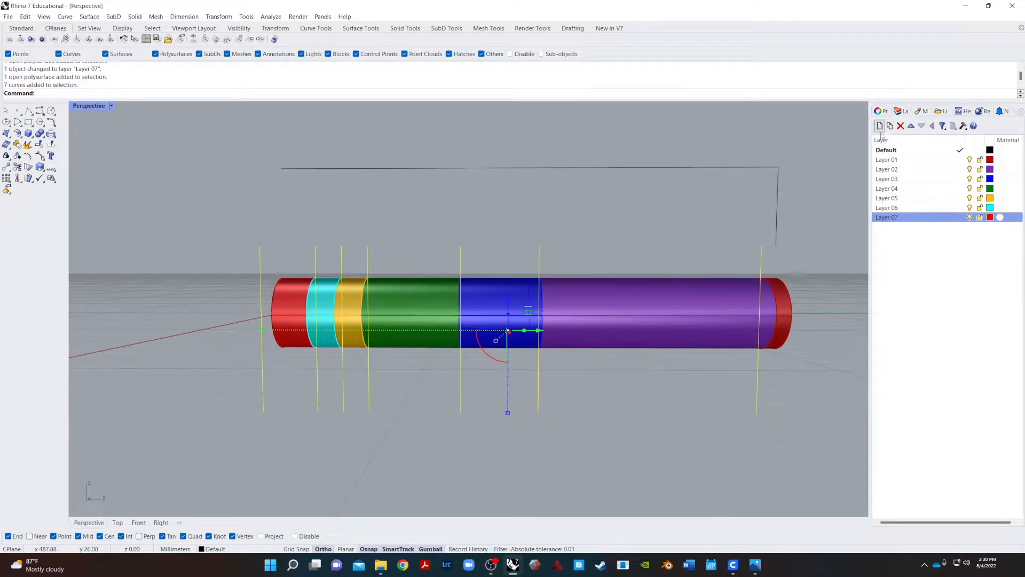
{"action": "left_click", "coordinate": [880, 127]}
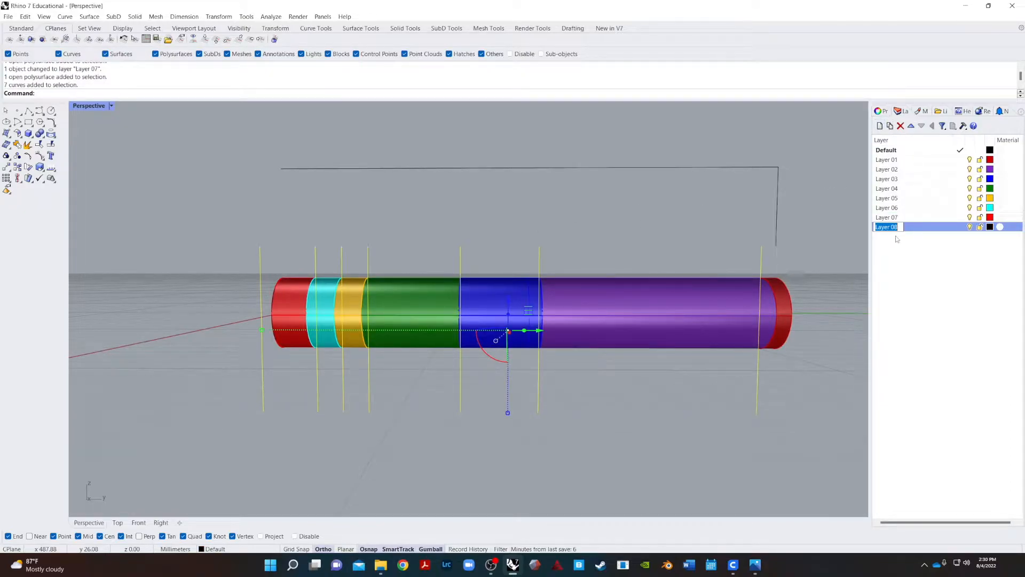
{"action": "type", "text": "Curves"}
{"action": "key", "text": "Return"}
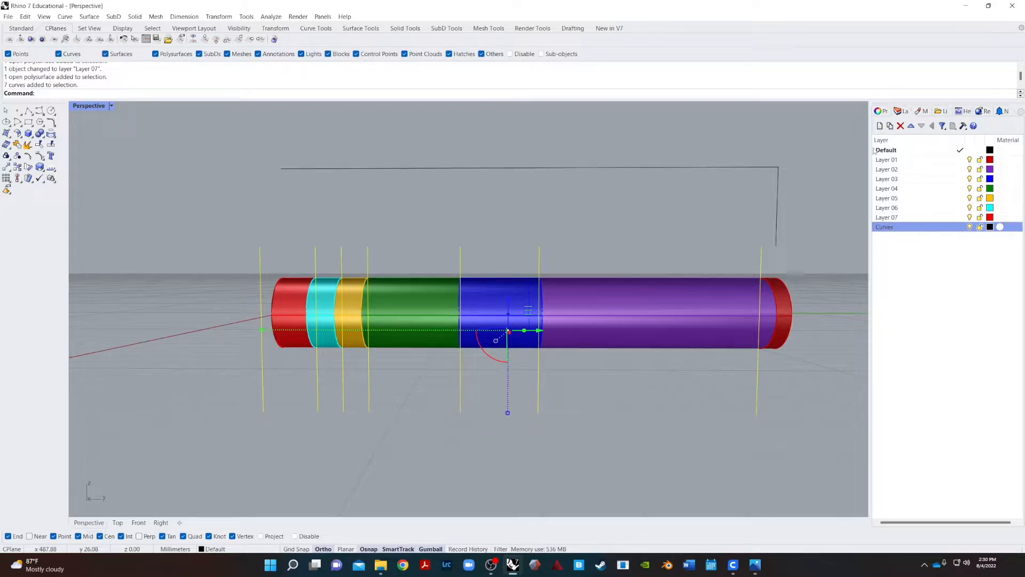
{"action": "left_click_drag", "start_coordinate": [817, 157], "coordinate": [715, 215]}
{"action": "right_click", "coordinate": [896, 232]}
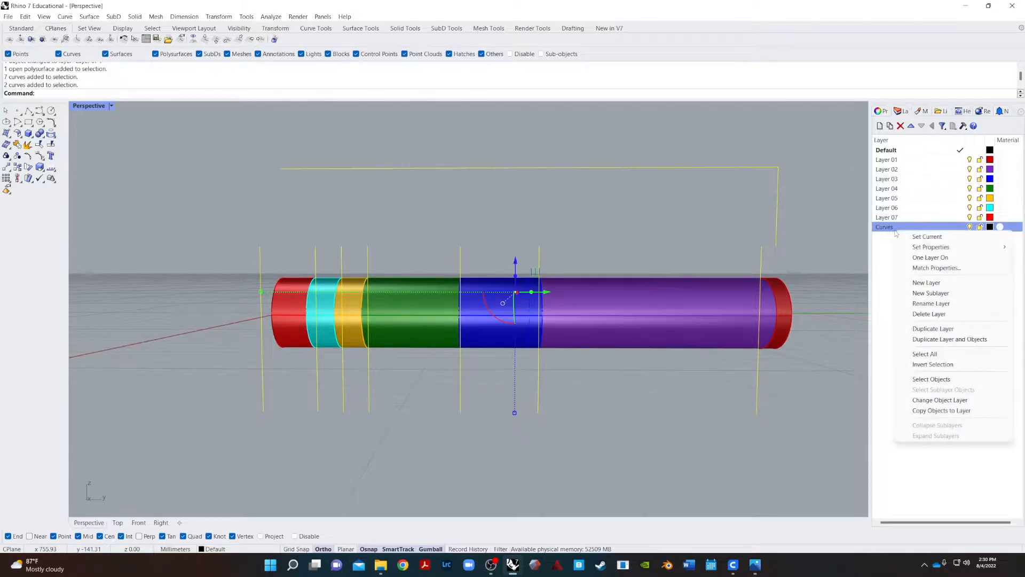
{"action": "left_click", "coordinate": [927, 400]}
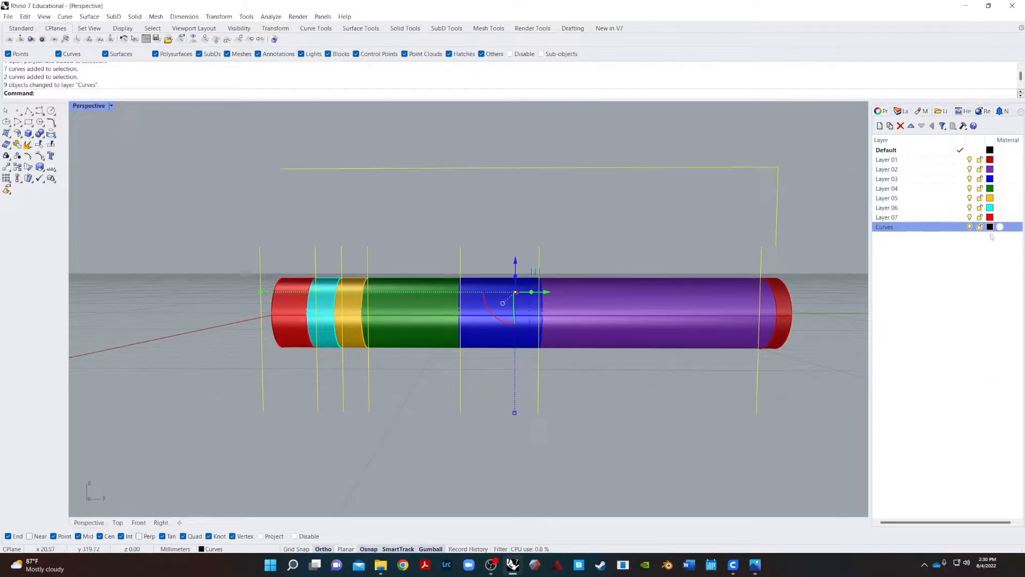
- Turn off the Curves layer and Layers 02 through 07, keeping Layer 01 on
{"action": "left_click", "coordinate": [970, 227]}
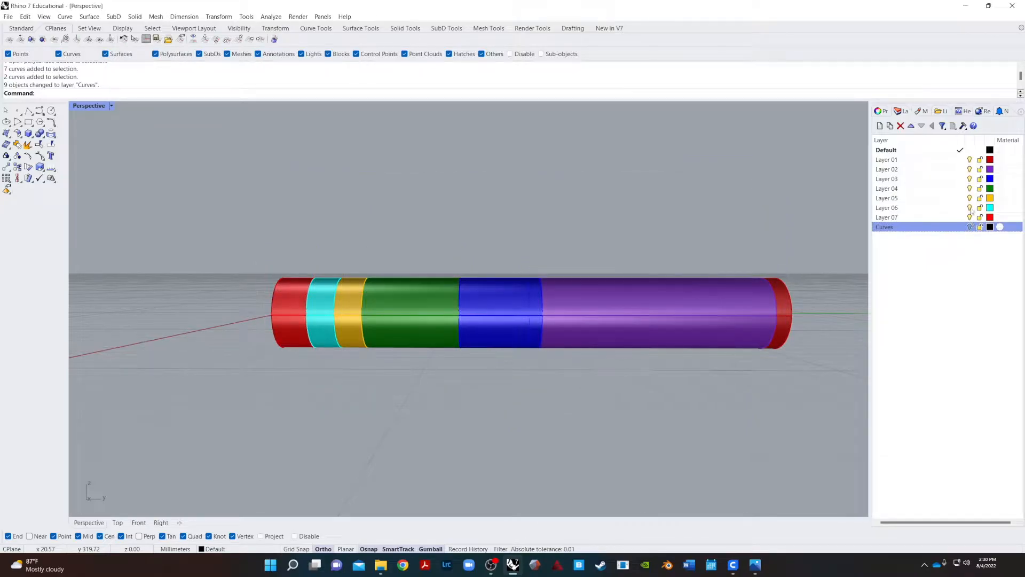
{"action": "left_click", "coordinate": [969, 208]}
{"action": "left_click", "coordinate": [970, 198]}
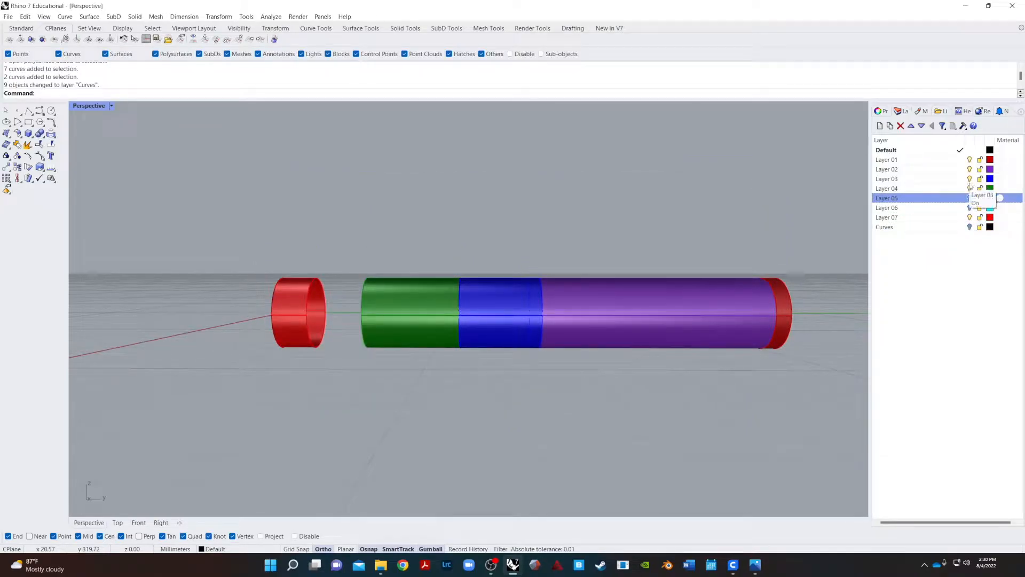
{"action": "left_click", "coordinate": [969, 179]}
{"action": "left_click", "coordinate": [970, 169]}
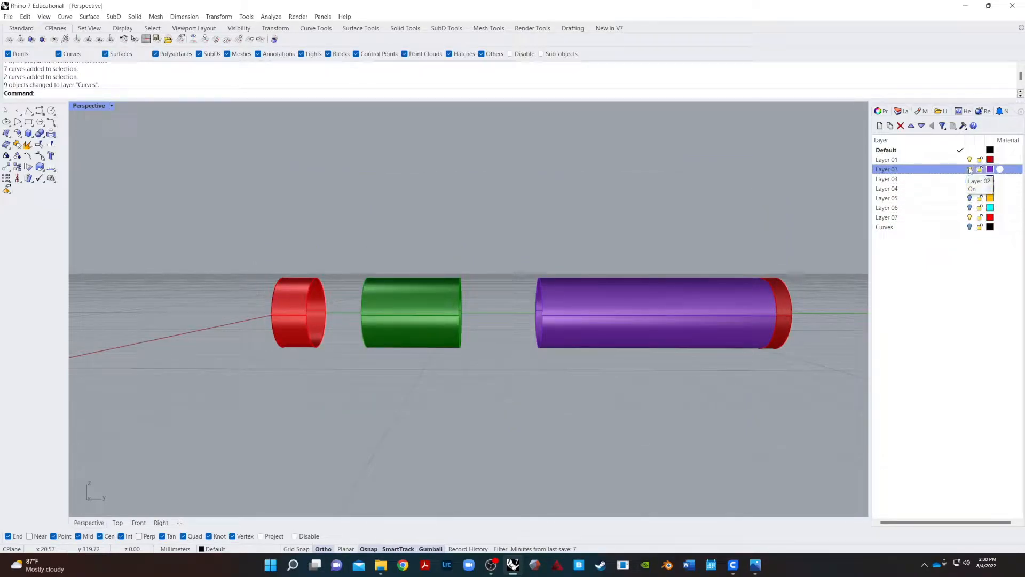
{"action": "left_click", "coordinate": [969, 217]}
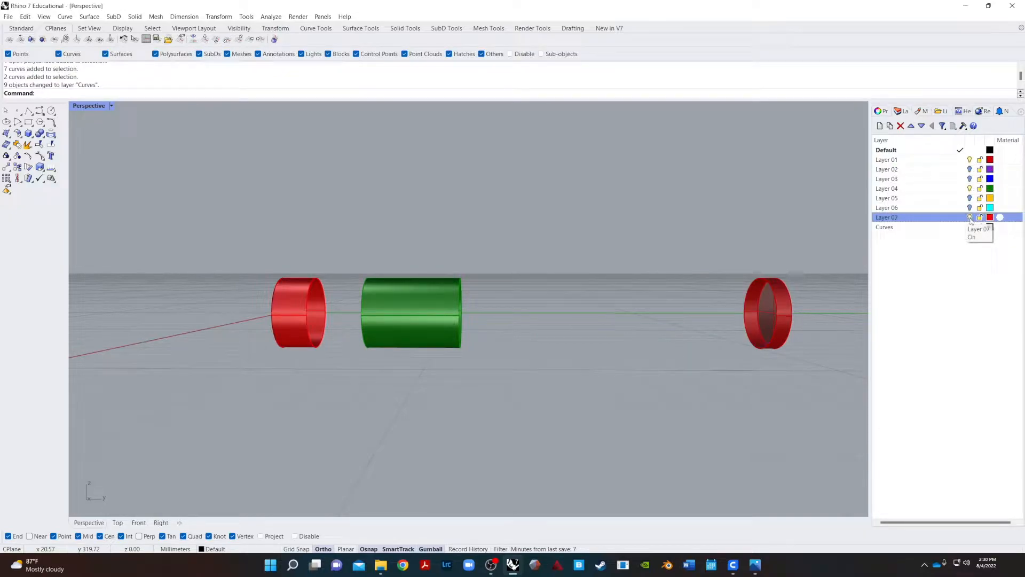
{"action": "left_click", "coordinate": [969, 189]}
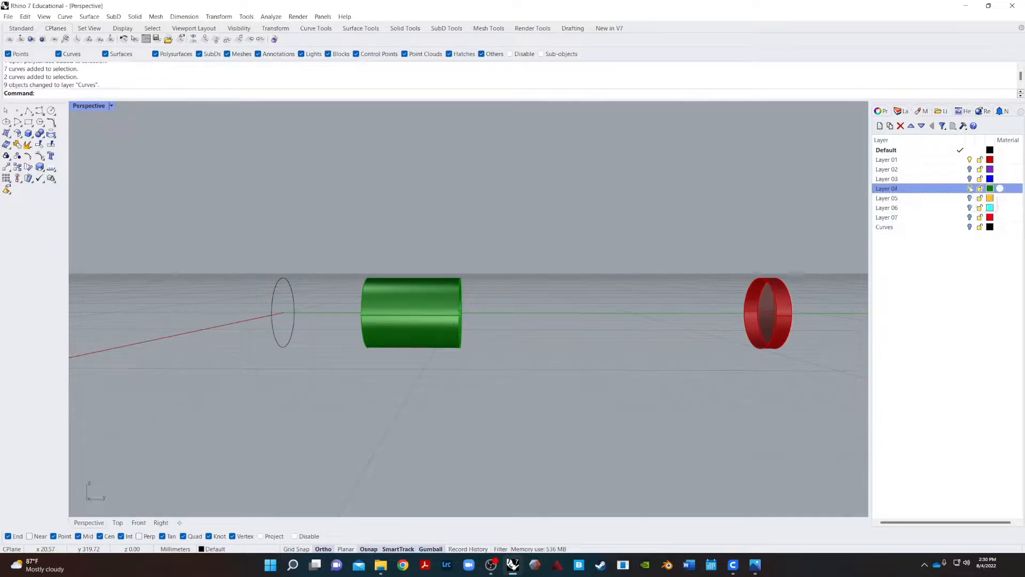
- Move the leftover circle at the origin to the Curves layer
{"action": "left_click_drag", "start_coordinate": [393, 246], "coordinate": [196, 365]}
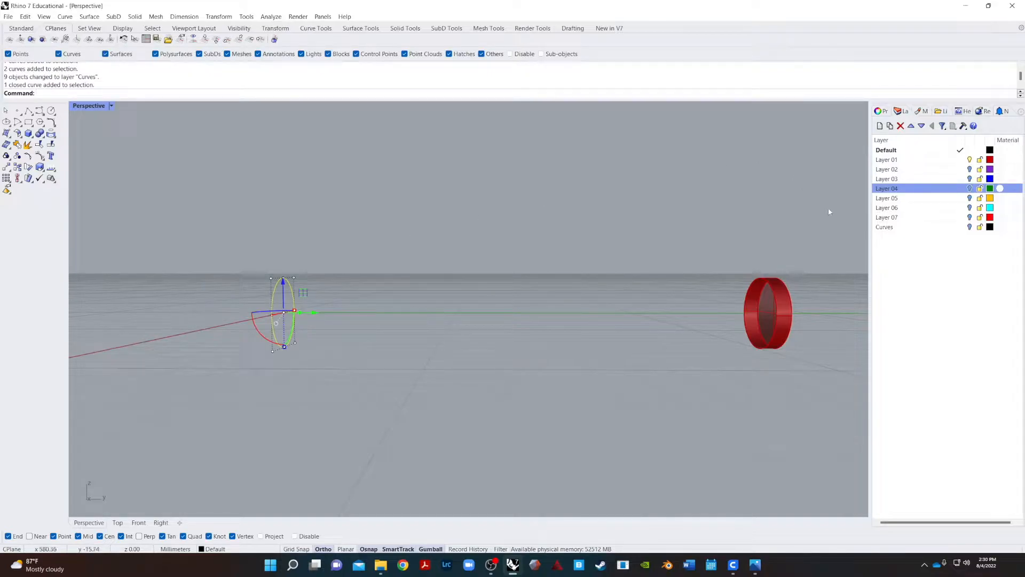
{"action": "right_click", "coordinate": [896, 227]}
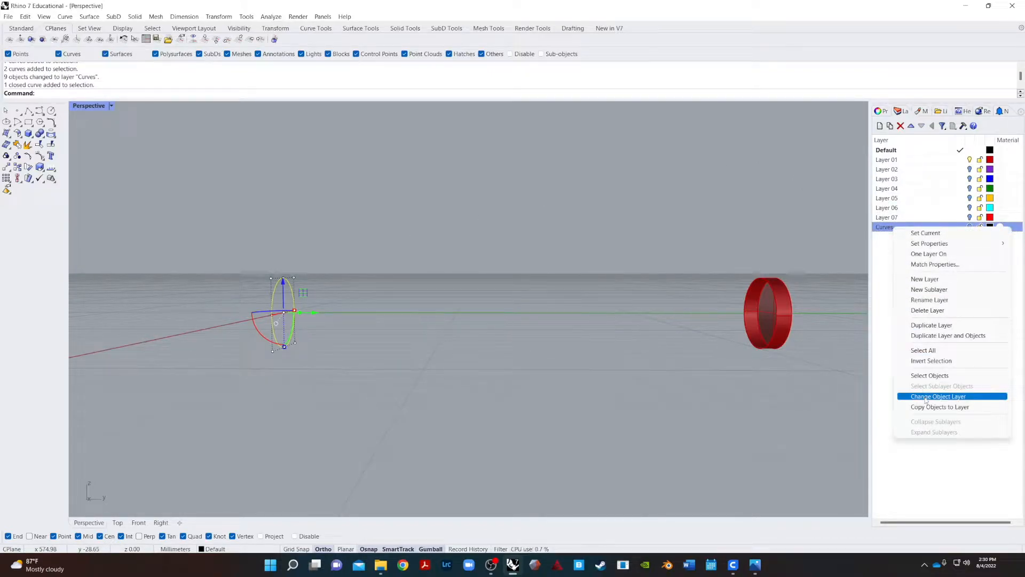
{"action": "left_click", "coordinate": [929, 396]}
- Zoom to the short red end piece on Layer 01 and examine its open side
{"action": "right_click_drag", "start_coordinate": [781, 379], "coordinate": [808, 335]}
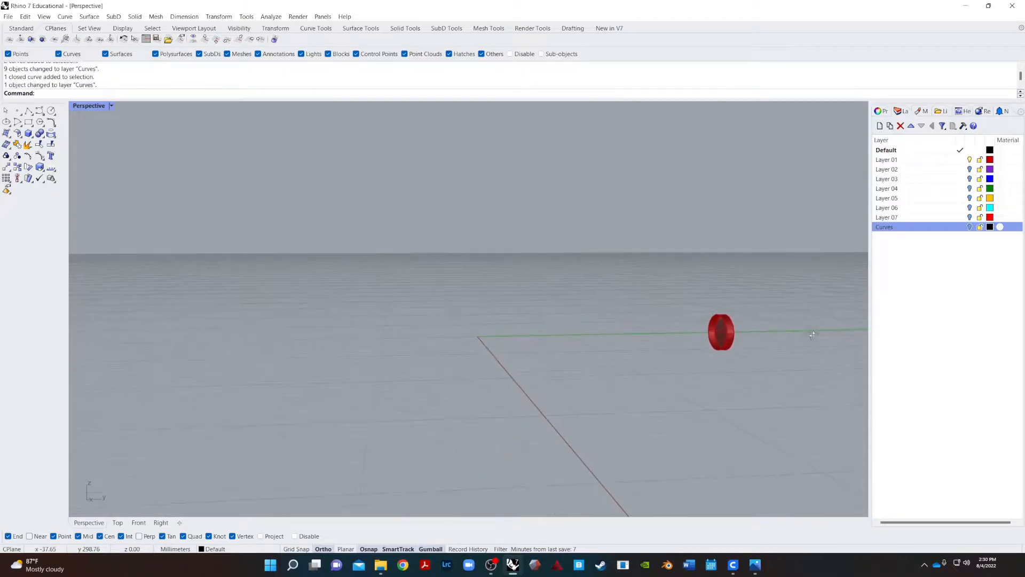
{"action": "left_click", "coordinate": [729, 335]}
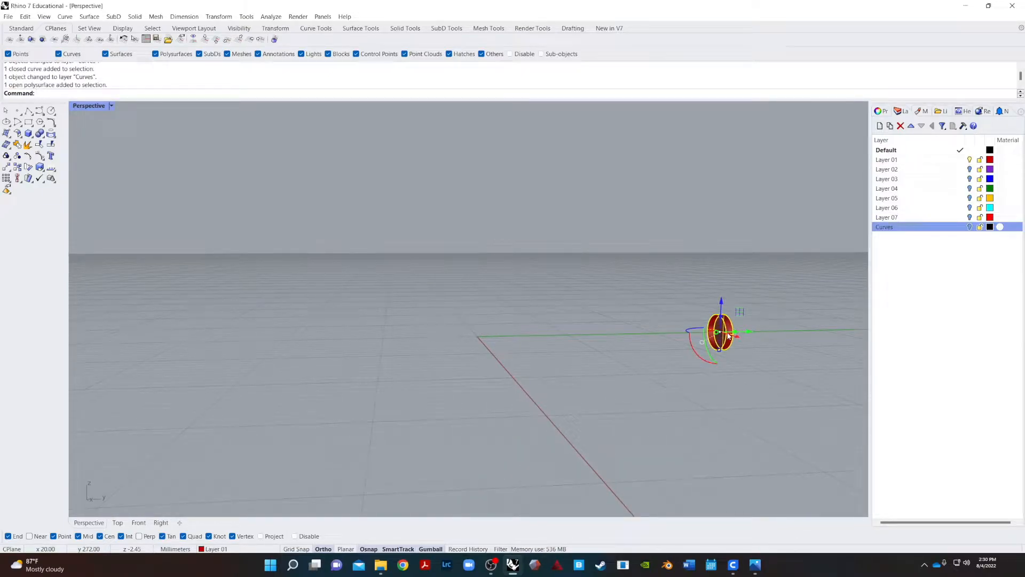
{"action": "key", "text": "Return"}
{"action": "type", "text": "s"}
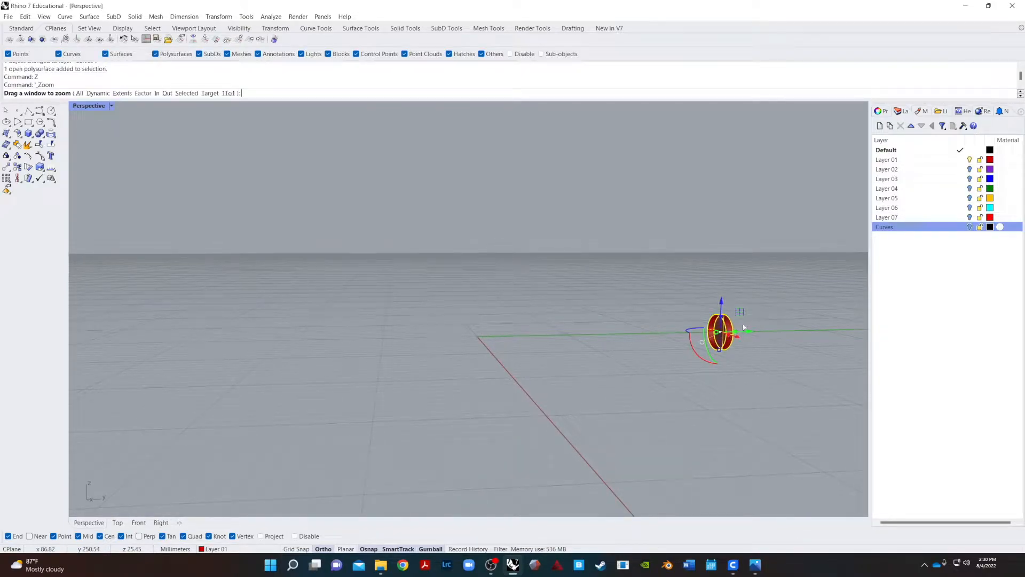
{"action": "key", "text": "Return"}
{"action": "right_click_drag", "start_coordinate": [719, 341], "coordinate": [602, 368]}
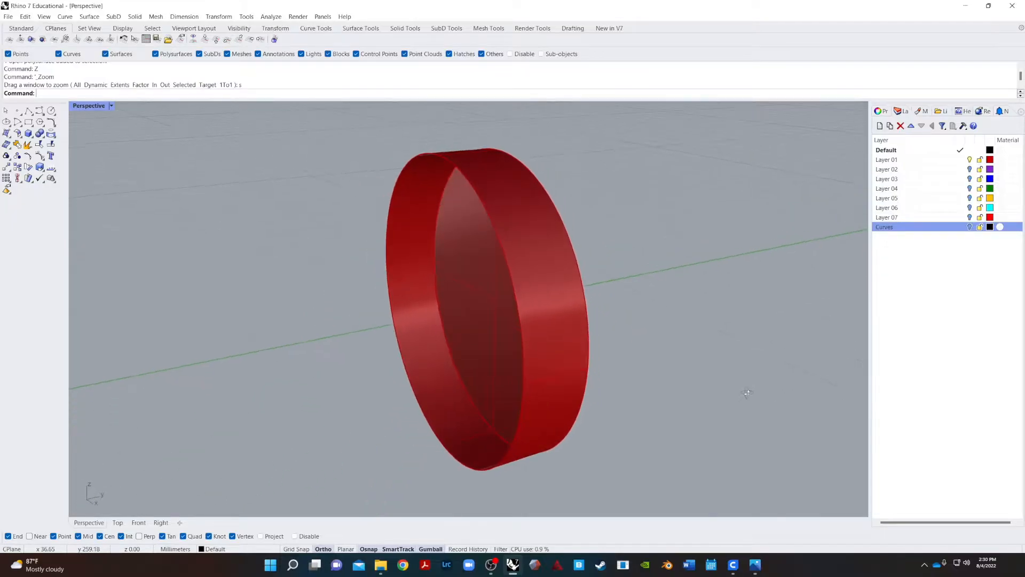
{"action": "left_click", "coordinate": [587, 375]}
{"action": "type", "text": "Cao"}
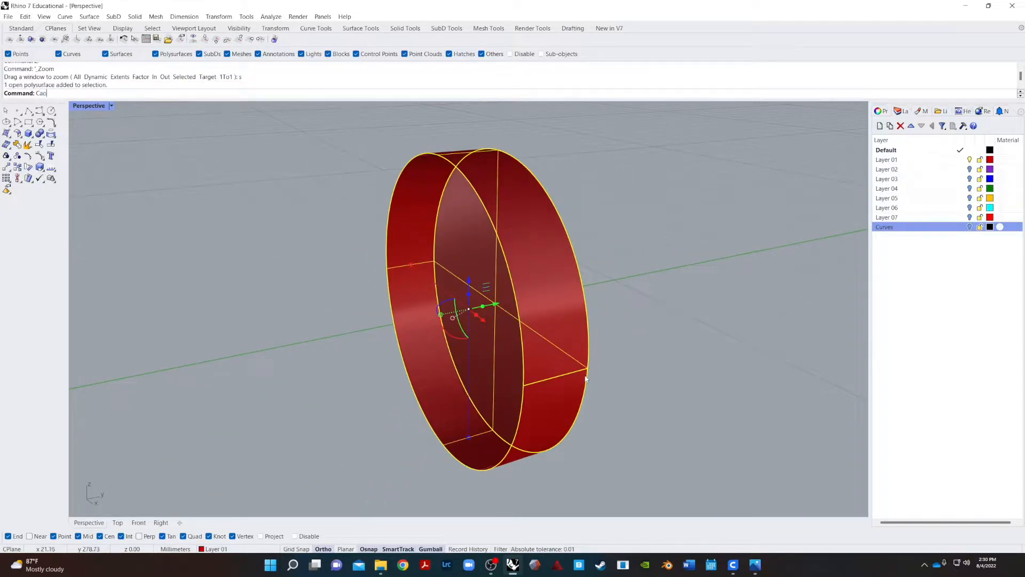
{"action": "key", "text": "Return"}
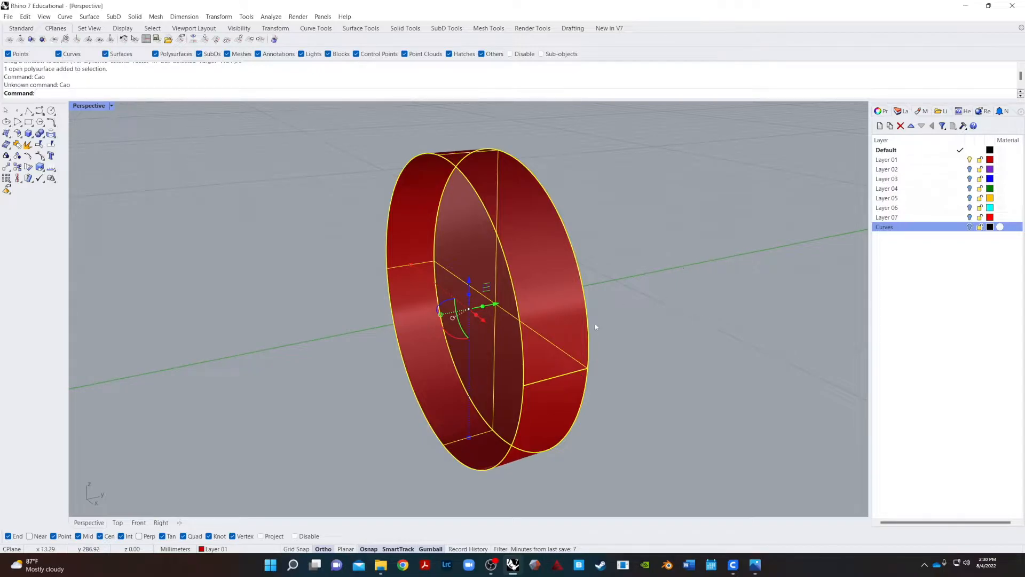
{"action": "key", "text": "Escape"}
- Cap the open side of the red end piece to make it a closed solid
{"action": "right_click_drag", "start_coordinate": [697, 246], "coordinate": [572, 292]}
{"action": "left_click", "coordinate": [572, 294]}
{"action": "type", "text": "Cap"}
{"action": "key", "text": "Return"}
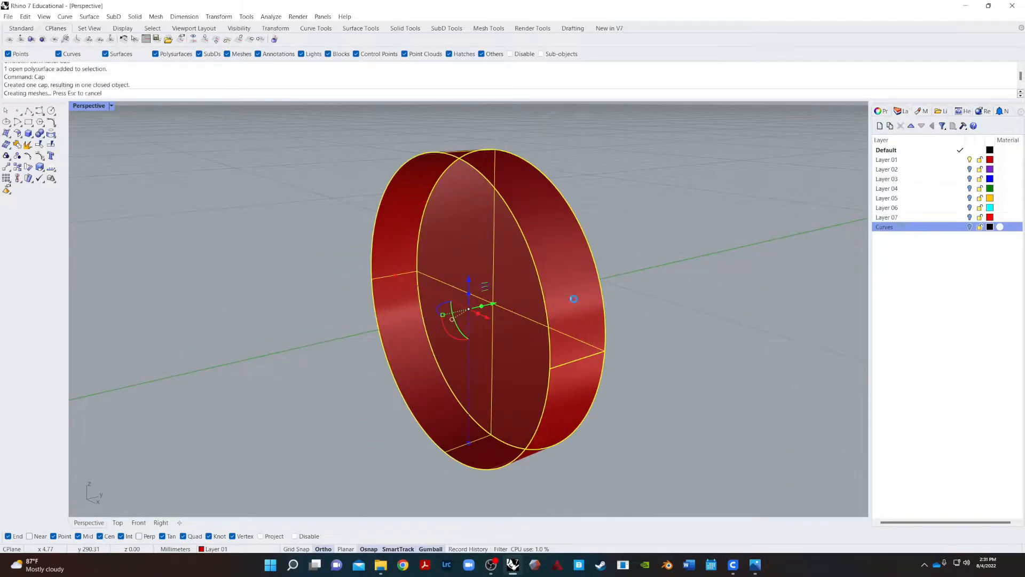
- Fillet the outer rim edge of the red end piece with a radius of 0.5 mm
{"action": "right_click_drag", "start_coordinate": [723, 244], "coordinate": [653, 265]}
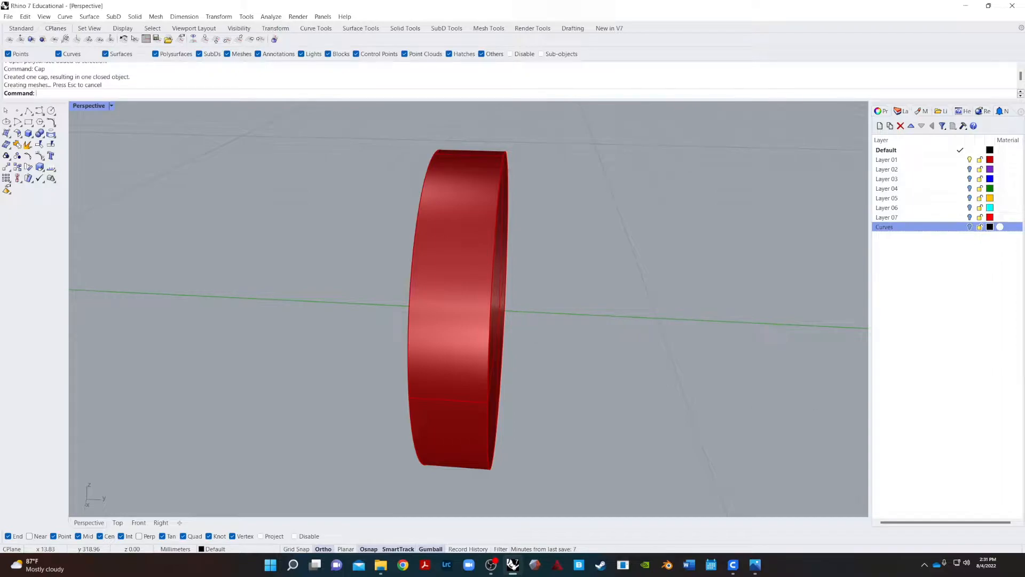
{"action": "mouse_move", "coordinate": [645, 258]}
{"action": "right_mouse_down"}
{"action": "mouse_move", "coordinate": [573, 305]}
{"action": "mouse_move", "coordinate": [570, 263]}
{"action": "mouse_move", "coordinate": [604, 246]}
{"action": "mouse_move", "coordinate": [652, 257]}
{"action": "right_mouse_up"}
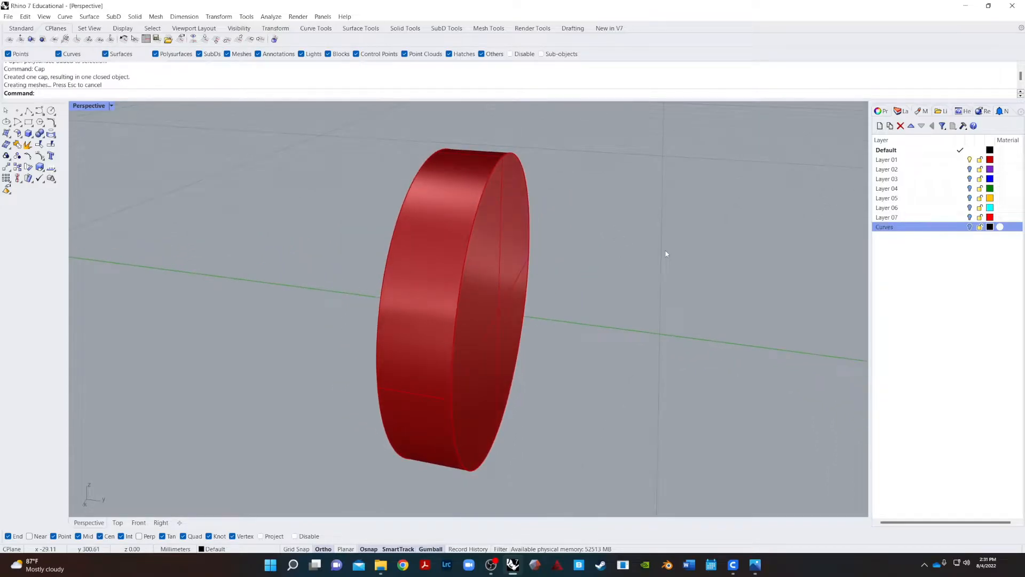
{"action": "type", "text": "FilletEdge"}
{"action": "key", "text": "Return"}
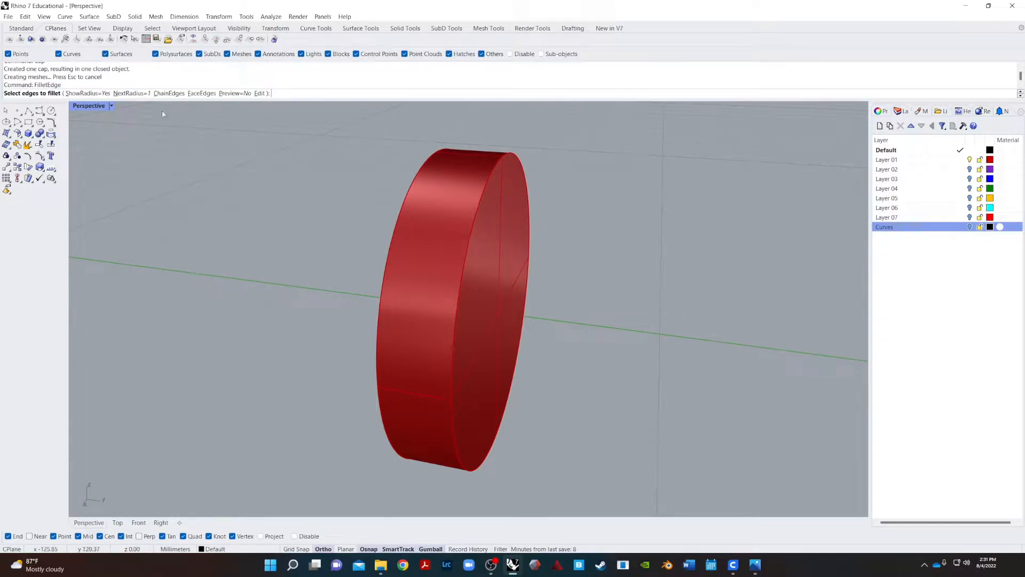
{"action": "left_click", "coordinate": [130, 93]}
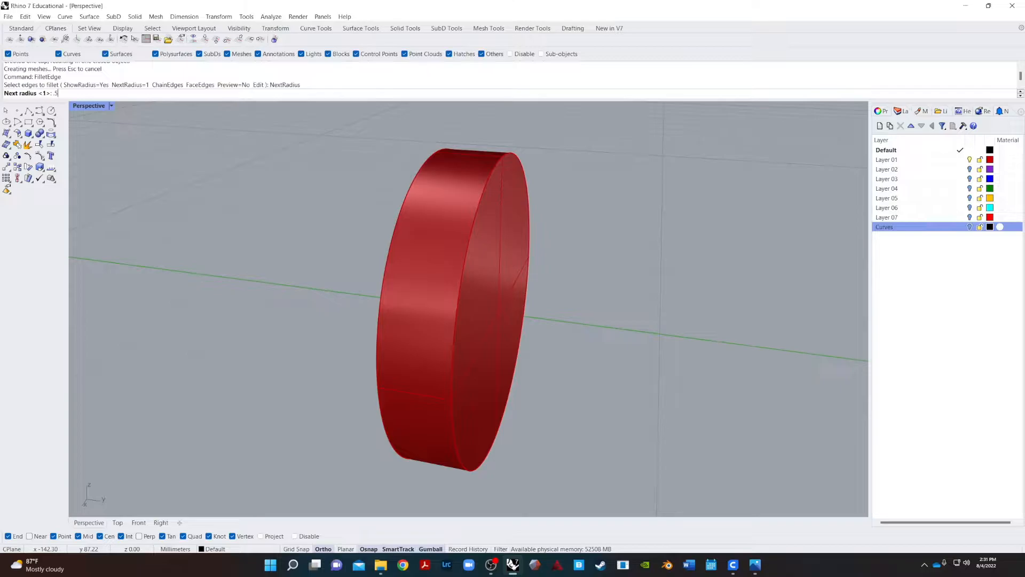
{"action": "type", "text": ".5"}
{"action": "key", "text": "Return"}
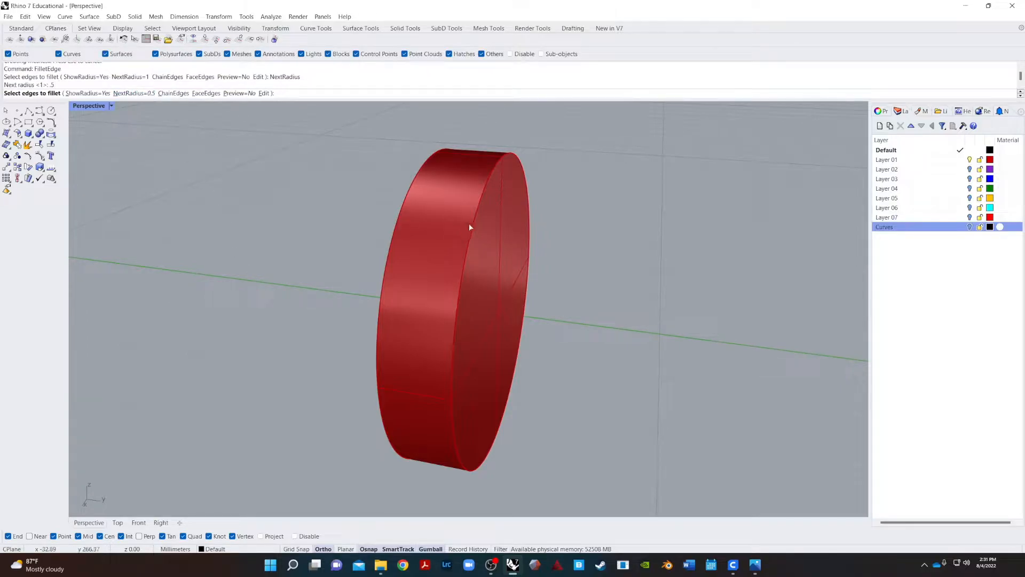
{"action": "left_click", "coordinate": [466, 245]}
{"action": "key", "text": "Return"}
{"action": "key", "text": "Return"}
- Offset the filleted red end piece's surfaces by 0.05 mm with OffsetSrf, using sharp corners and the Solid option
{"action": "right_click_drag", "start_coordinate": [574, 283], "coordinate": [451, 312]}
{"action": "left_click", "coordinate": [426, 322]}
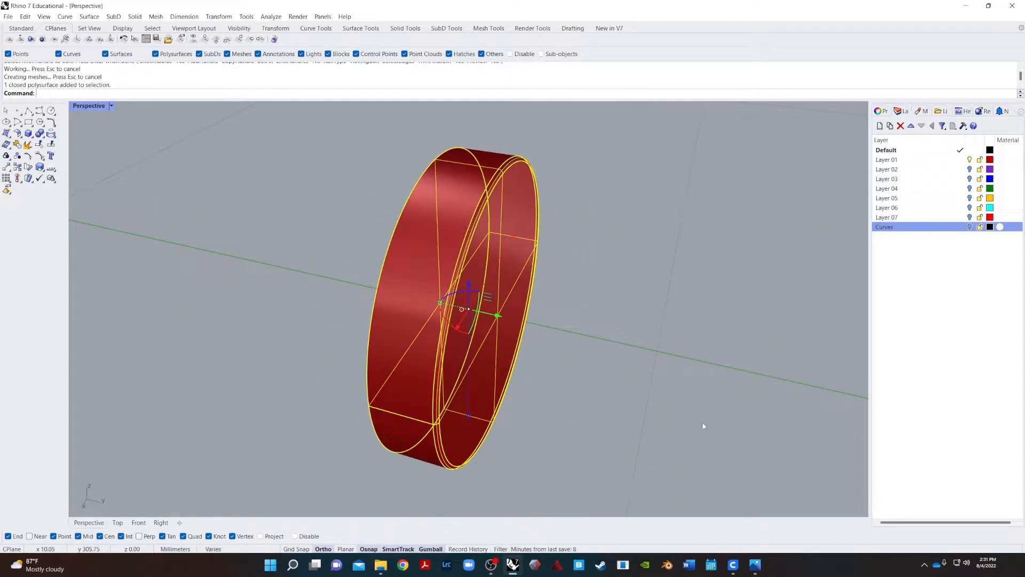
{"action": "left_click", "coordinate": [734, 409]}
{"action": "right_click_drag", "start_coordinate": [579, 400], "coordinate": [600, 402]}
{"action": "type", "text": "OffsetSrf"}
{"action": "key", "text": "Return"}
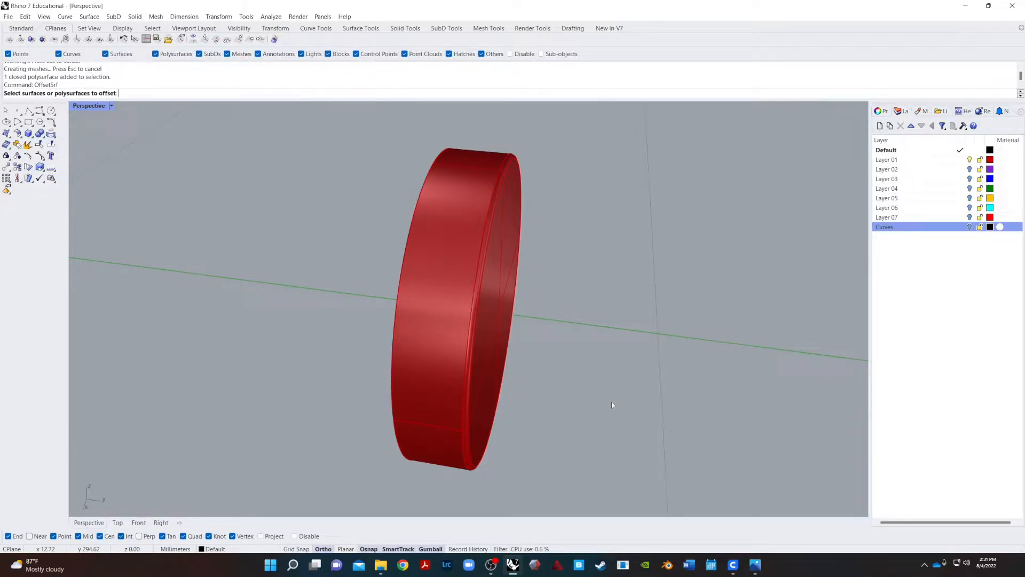
{"action": "left_click", "coordinate": [478, 169]}
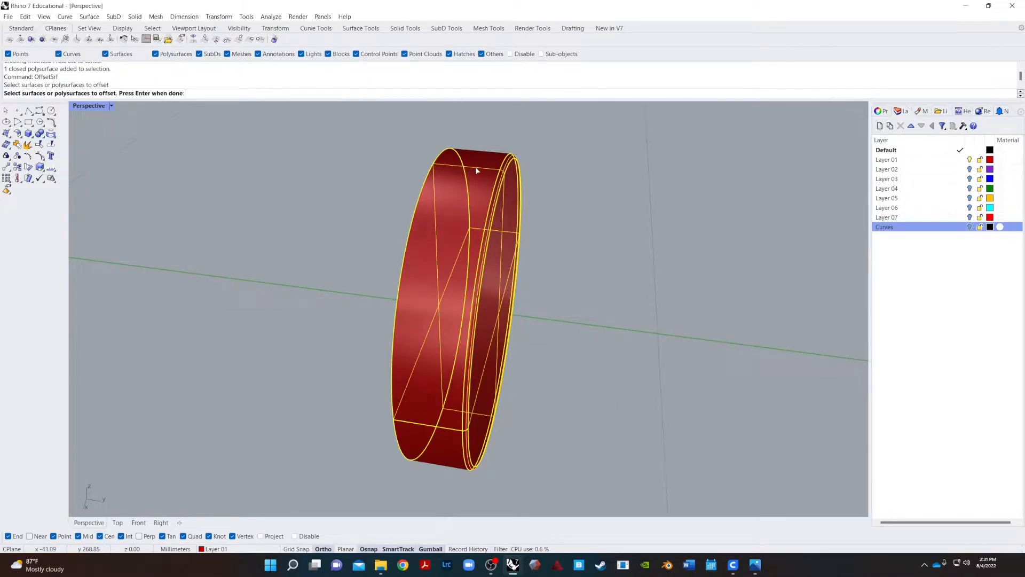
{"action": "key", "text": "Return"}
{"action": "key", "text": "Return"}
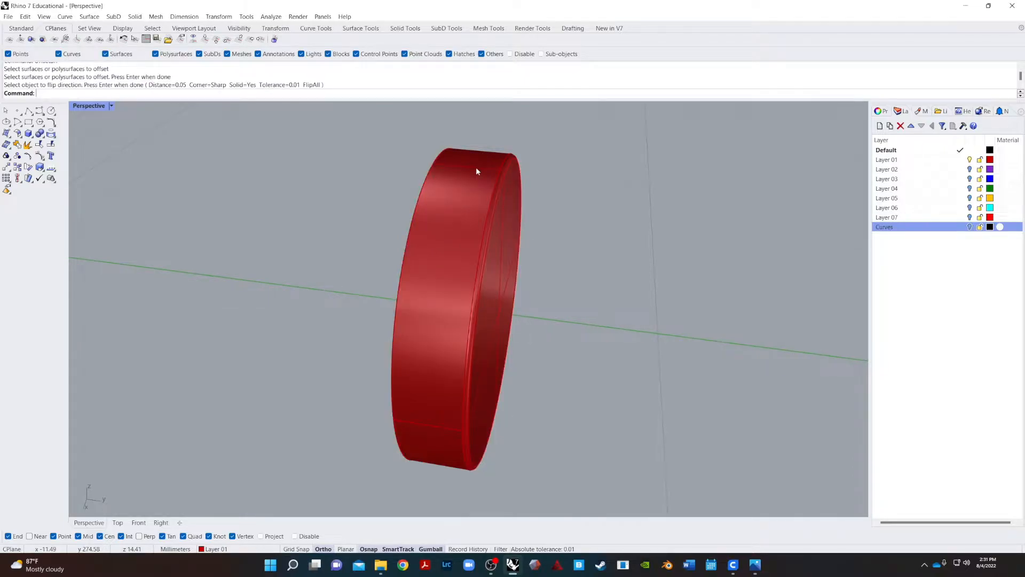
- Try offsetting the red end piece's cylindrical side surface outward by 0.05 mm as a solid with sharp corners
{"action": "key", "text": "Return"}
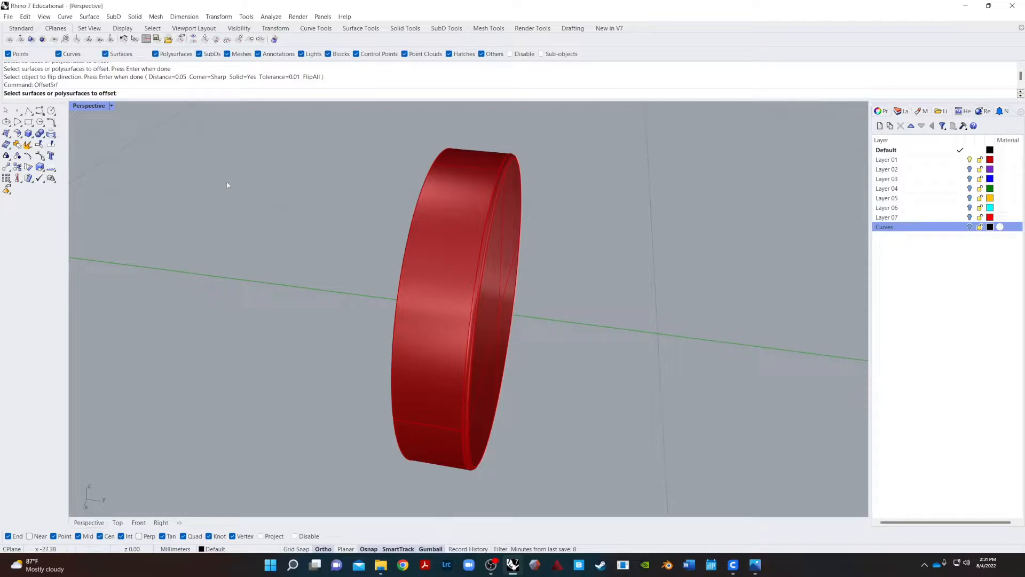
{"action": "left_click", "coordinate": [475, 172]}
{"action": "right_click_drag", "start_coordinate": [440, 204], "coordinate": [366, 238]}
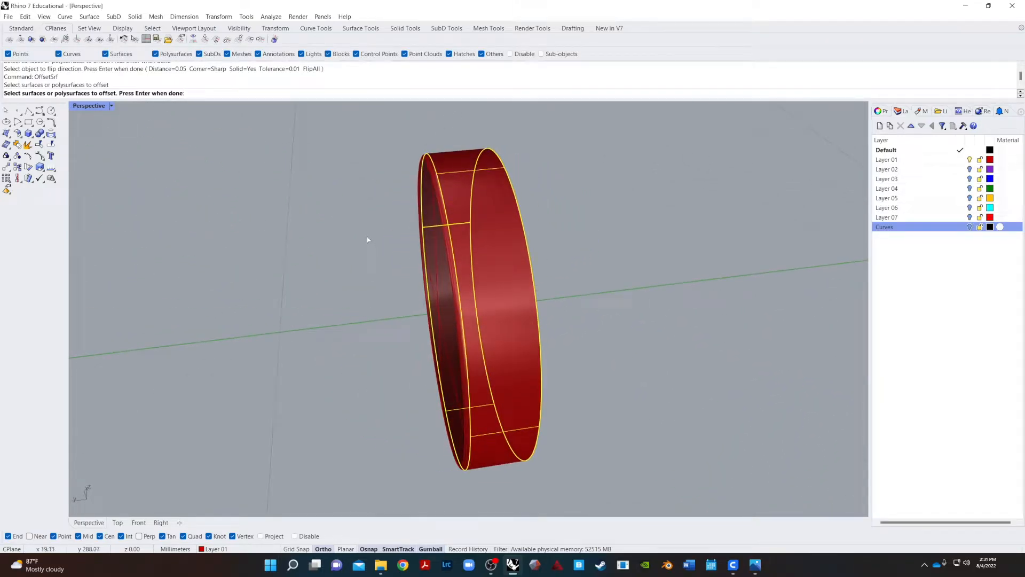
{"action": "key", "text": "Return"}
{"action": "right_click_drag", "start_coordinate": [286, 248], "coordinate": [335, 235]}
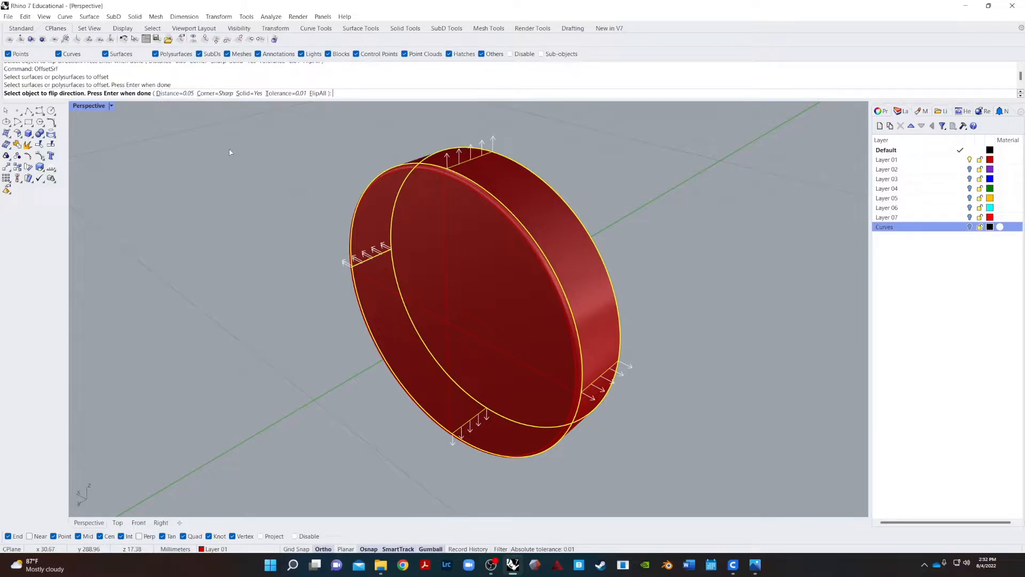
{"action": "key", "text": "Return"}
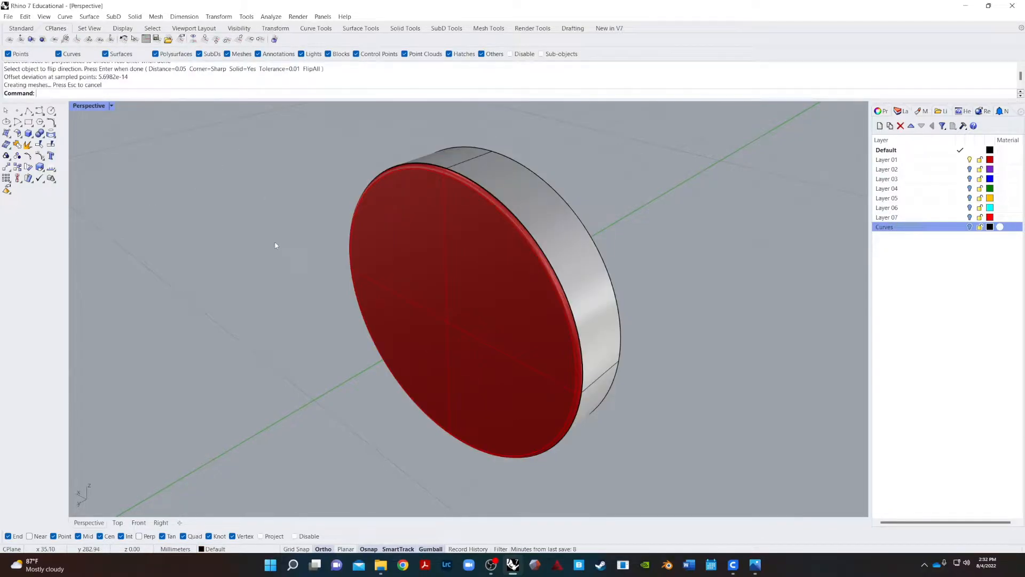
{"action": "scroll", "coordinate": [493, 177], "scroll_direction": "up", "scroll_amount": 8}
{"action": "mouse_move", "coordinate": [462, 193]}
{"action": "right_mouse_down"}
{"action": "mouse_move", "coordinate": [410, 210]}
{"action": "mouse_move", "coordinate": [449, 226]}
{"action": "mouse_move", "coordinate": [465, 213]}
{"action": "right_mouse_up"}
{"action": "scroll", "coordinate": [185, 197], "scroll_direction": "down", "scroll_amount": 8}
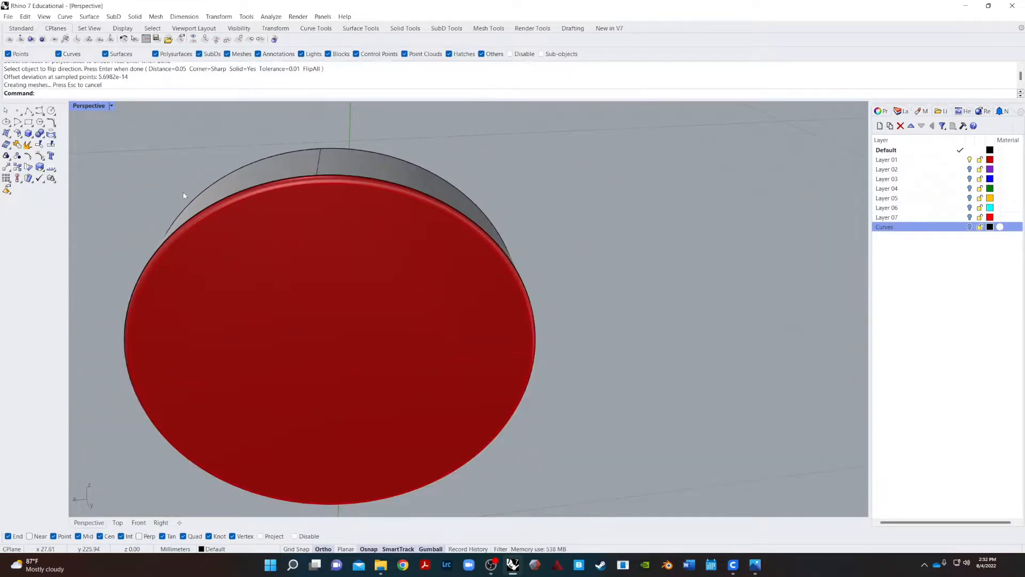
{"action": "key", "text": "ctrl+z"}
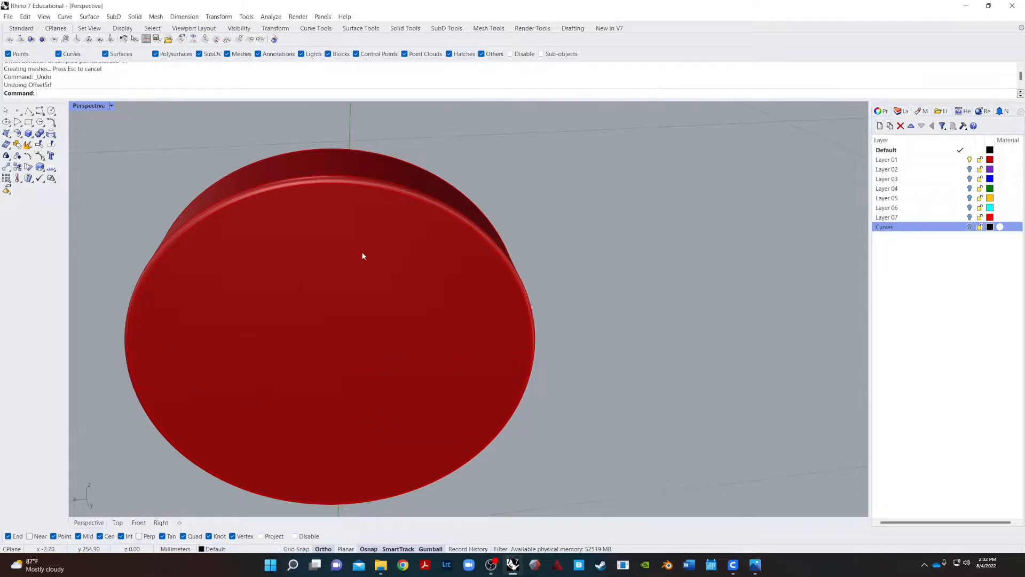
- Try offsetting the red end piece's cylindrical side surface outward by 1 mm as a solid
{"action": "left_click", "coordinate": [321, 159]}
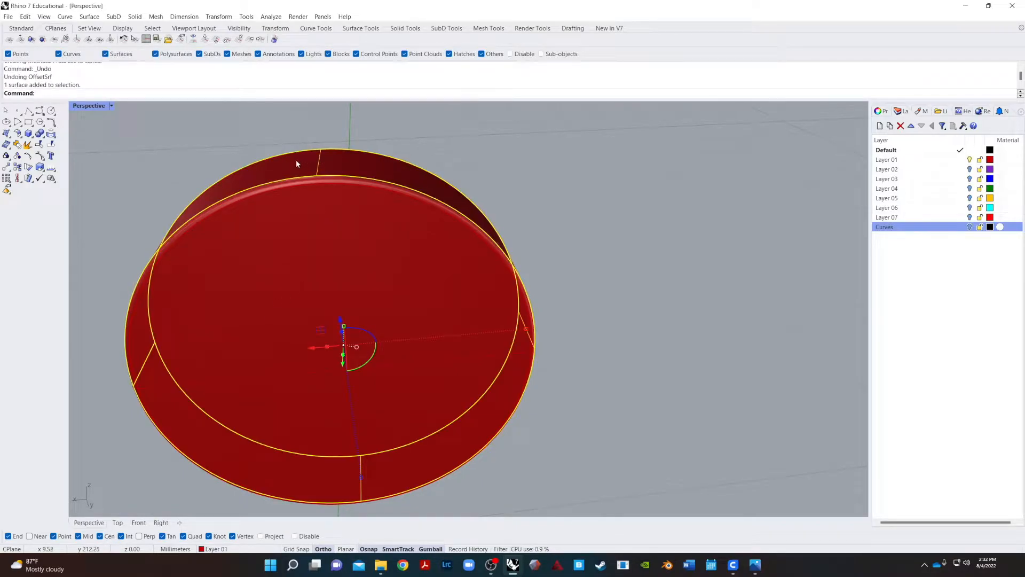
{"action": "right_click", "coordinate": [153, 125]}
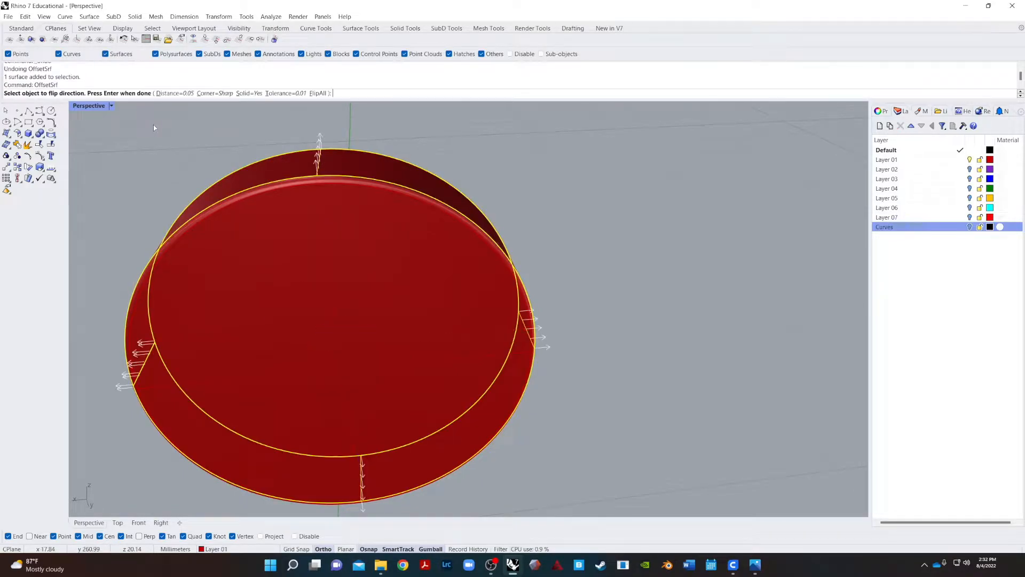
{"action": "left_click", "coordinate": [181, 94]}
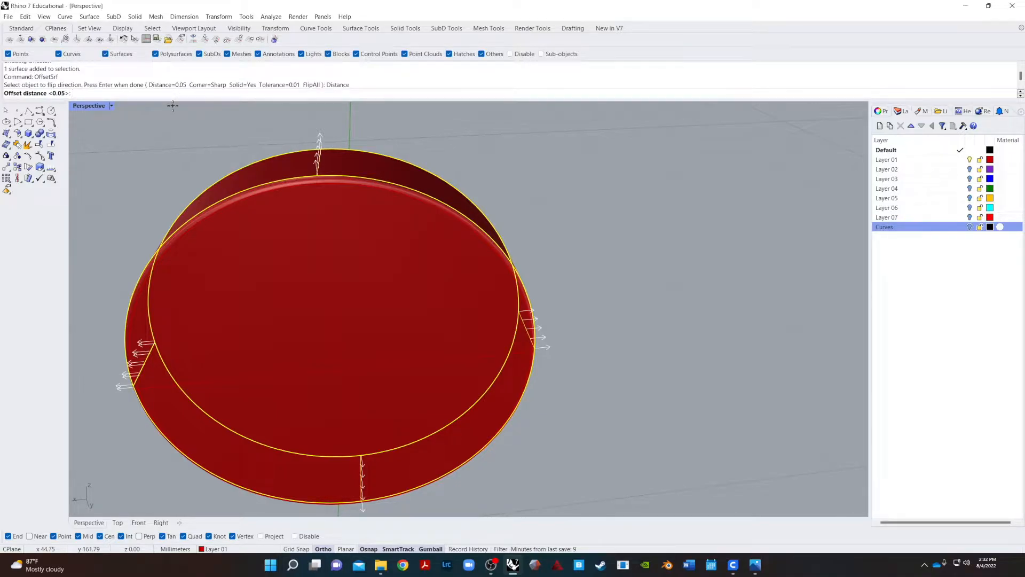
{"action": "type", "text": "1"}
{"action": "key", "text": "Return"}
{"action": "key", "text": "Return"}
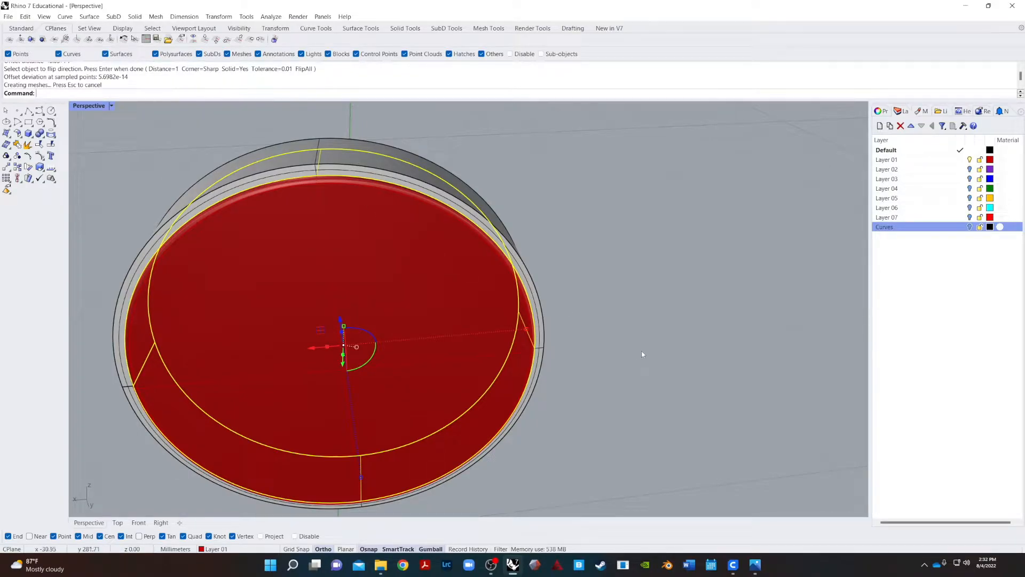
{"action": "key", "text": "ctrl+z"}
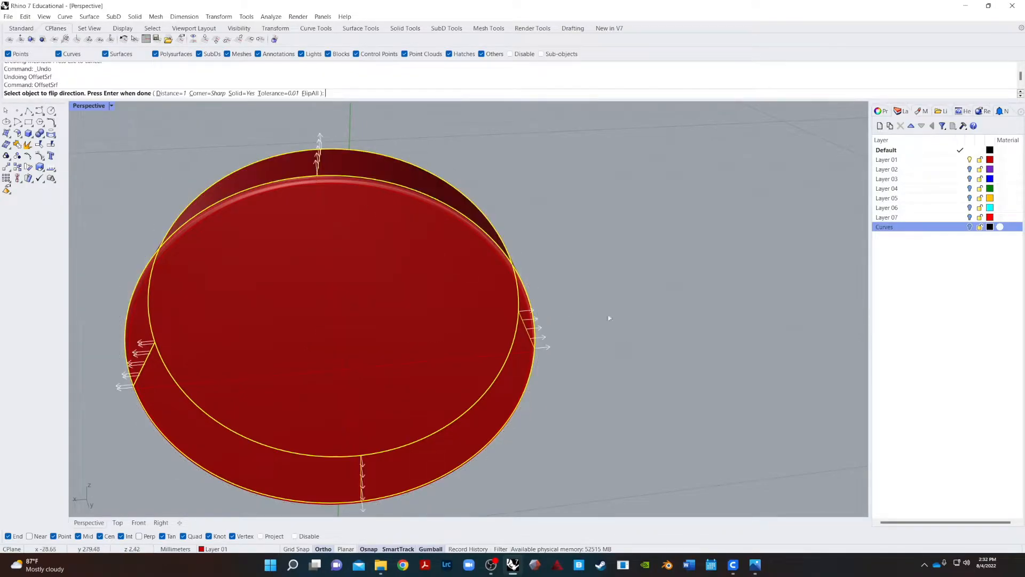
- Offset the red end piece's cylindrical side surface outward by 0.5 mm as a solid with sharp corners
{"action": "key", "text": "Return"}
{"action": "left_click", "coordinate": [173, 93]}
{"action": "type", "text": "0.5"}
{"action": "key", "text": "Return"}
{"action": "key", "text": "Return"}
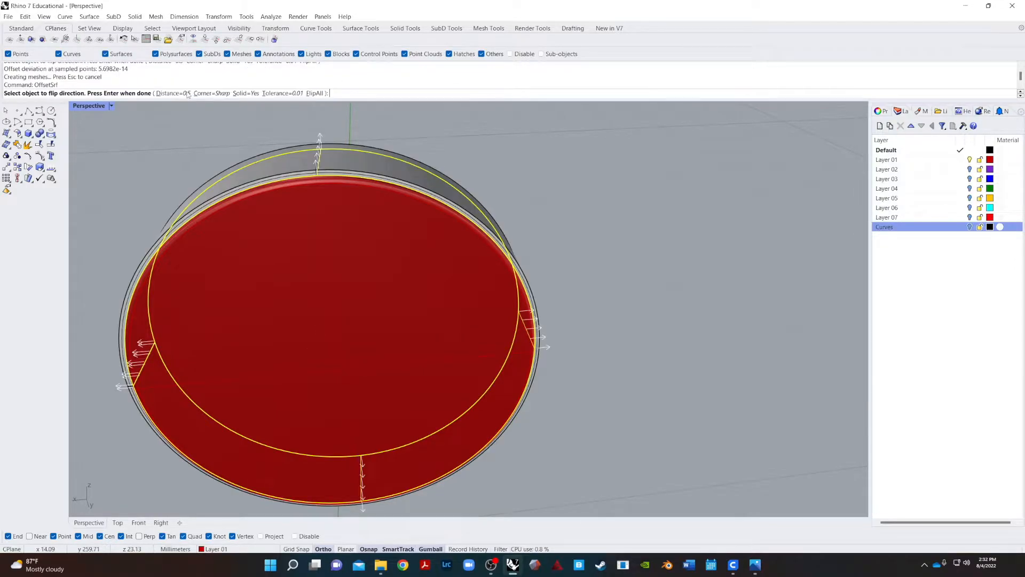
{"action": "key", "text": "Escape"}
- In the Front view, draw a narrow upright rectangle centred on the top quadrant point of the offset ring's outer edge
{"action": "right_click_drag", "start_coordinate": [666, 398], "coordinate": [604, 359]}
{"action": "scroll", "coordinate": [357, 159], "scroll_direction": "up", "scroll_amount": 3}
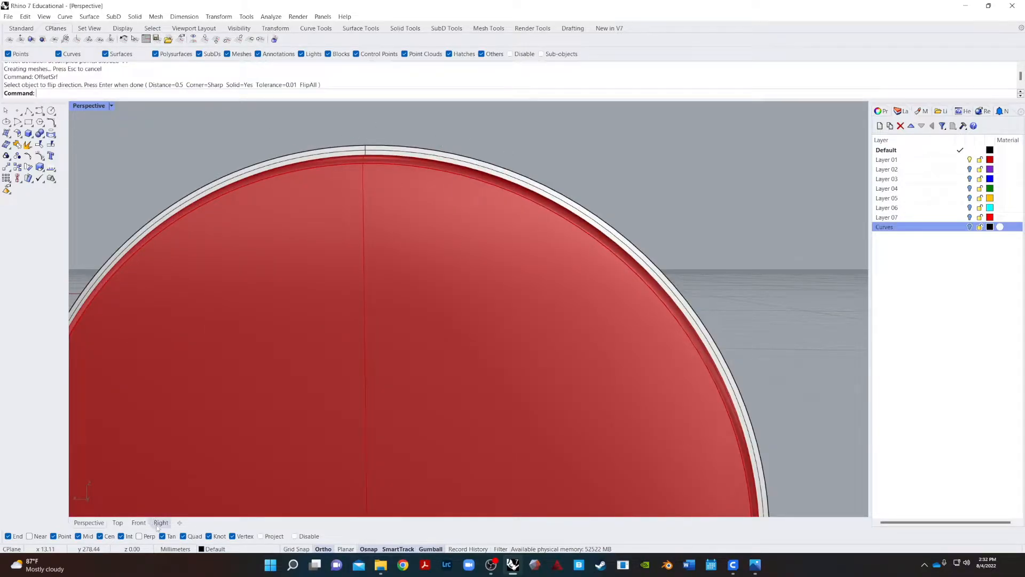
{"action": "left_click", "coordinate": [138, 523]}
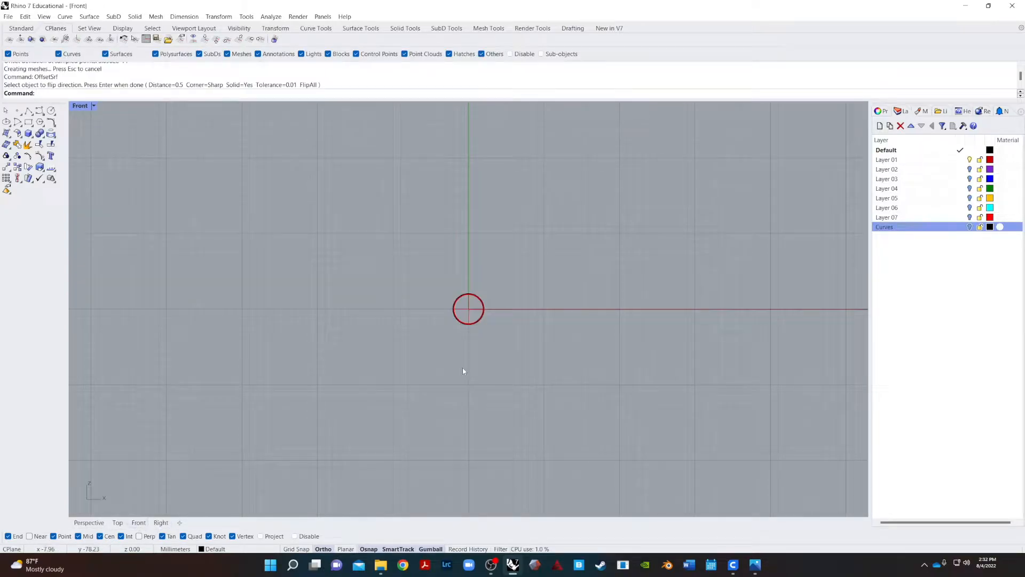
{"action": "scroll", "coordinate": [476, 305], "scroll_direction": "up", "scroll_amount": 10}
{"action": "scroll", "coordinate": [382, 200], "scroll_direction": "up", "scroll_amount": 6}
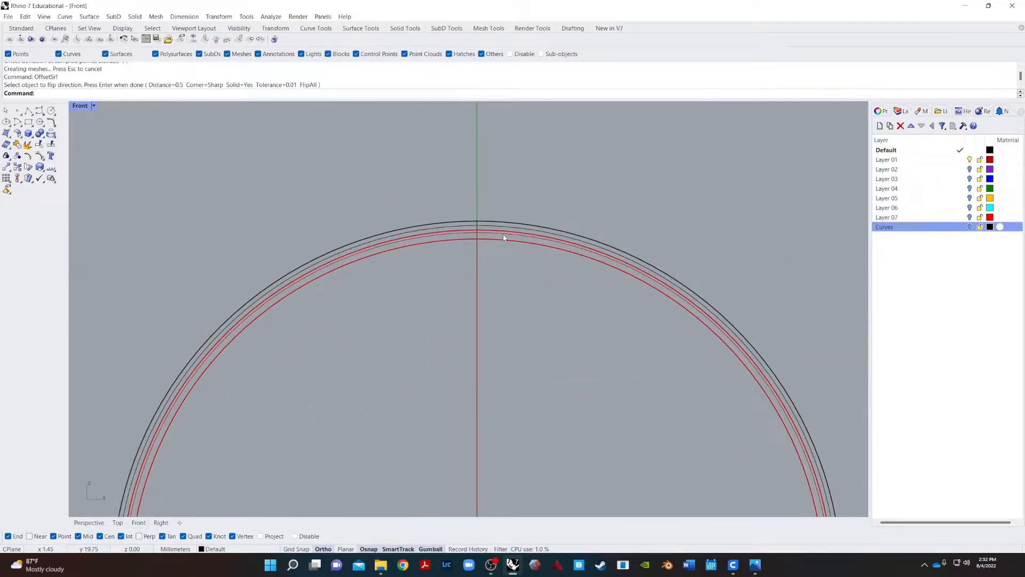
{"action": "scroll", "coordinate": [491, 233], "scroll_direction": "up", "scroll_amount": 3}
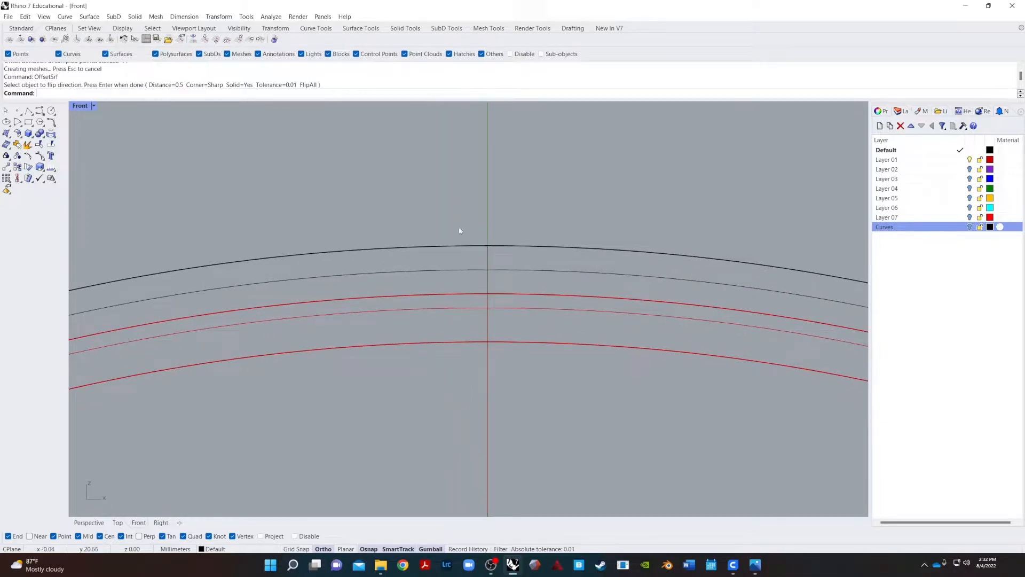
{"action": "right_click_drag", "start_coordinate": [500, 273], "coordinate": [464, 309]}
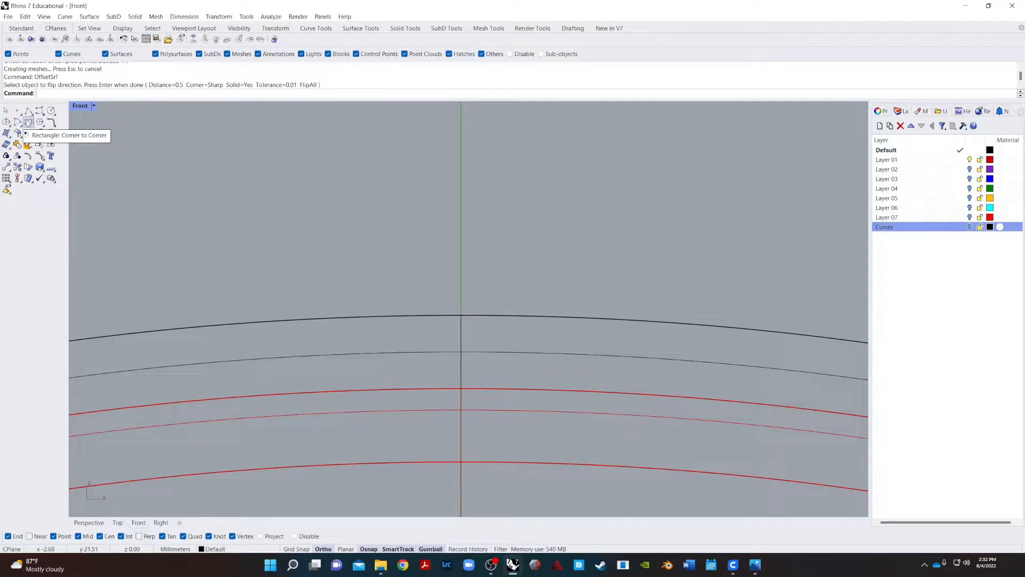
{"action": "left_click", "coordinate": [29, 124]}
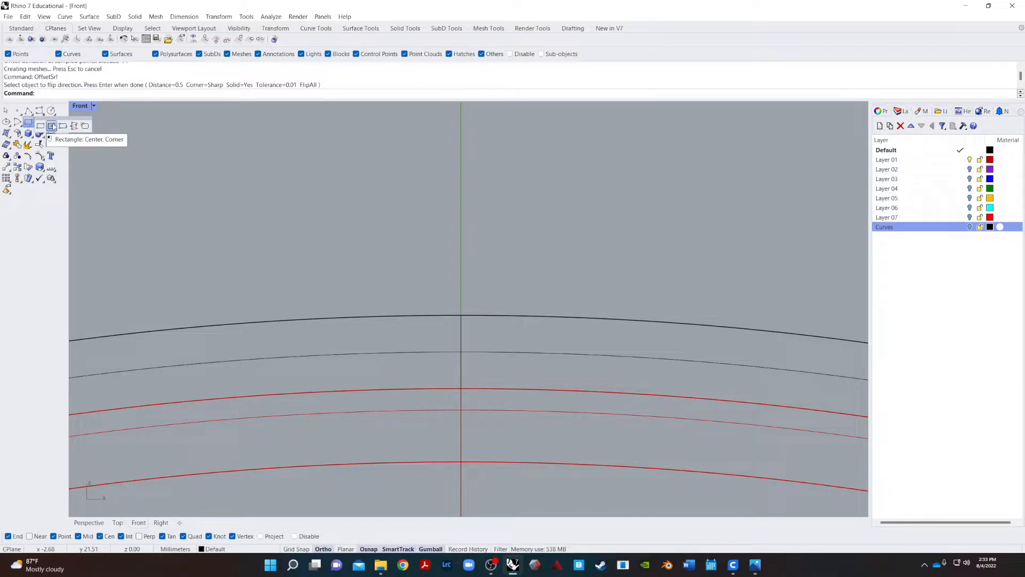
{"action": "left_click", "coordinate": [51, 126]}
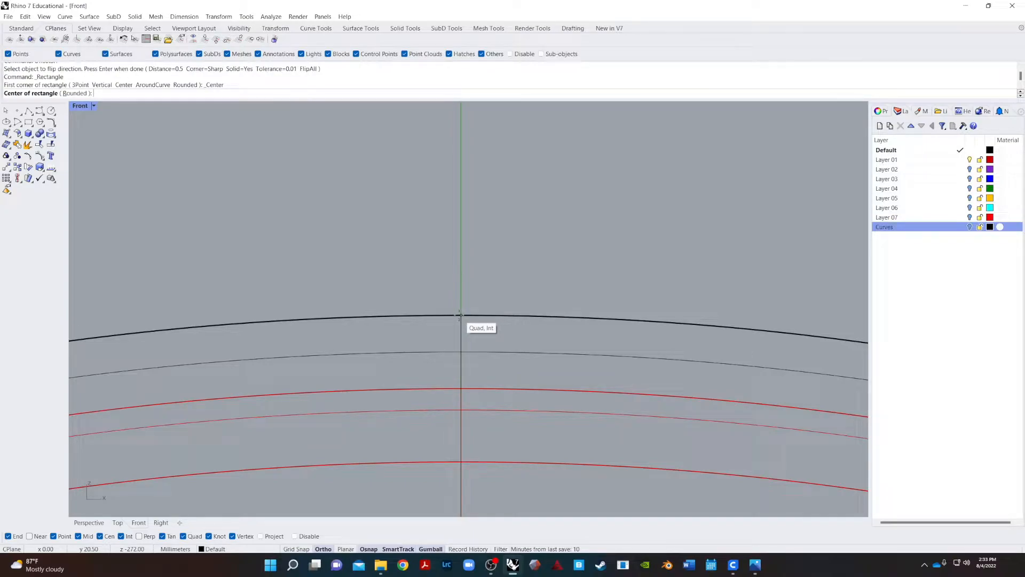
{"action": "left_click", "coordinate": [459, 315]}
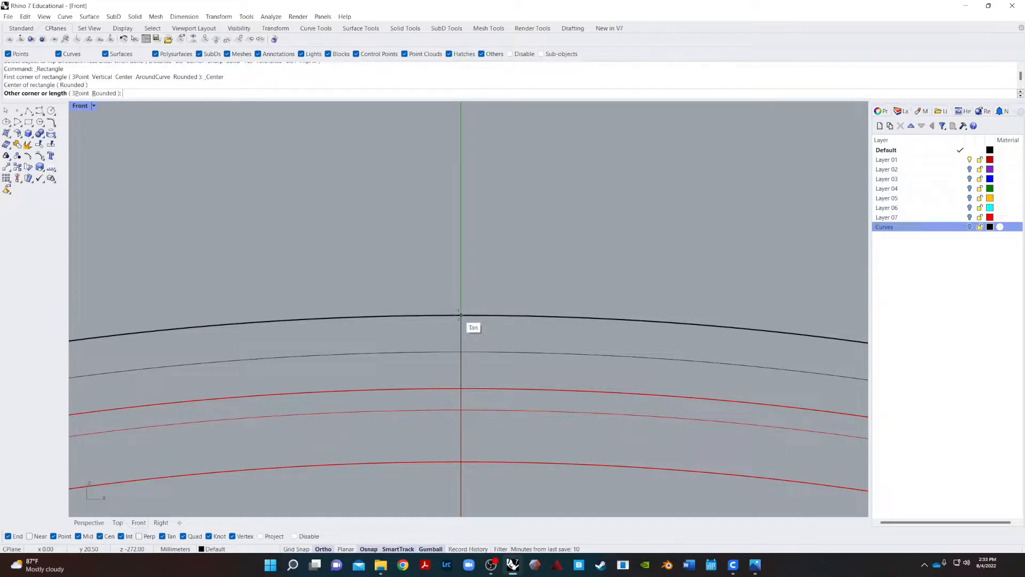
{"action": "left_click", "coordinate": [434, 244]}
- Widen the small rectangle symmetrically about the vertical axis, keeping its height
{"action": "scroll", "coordinate": [518, 312], "scroll_direction": "up", "scroll_amount": 5}
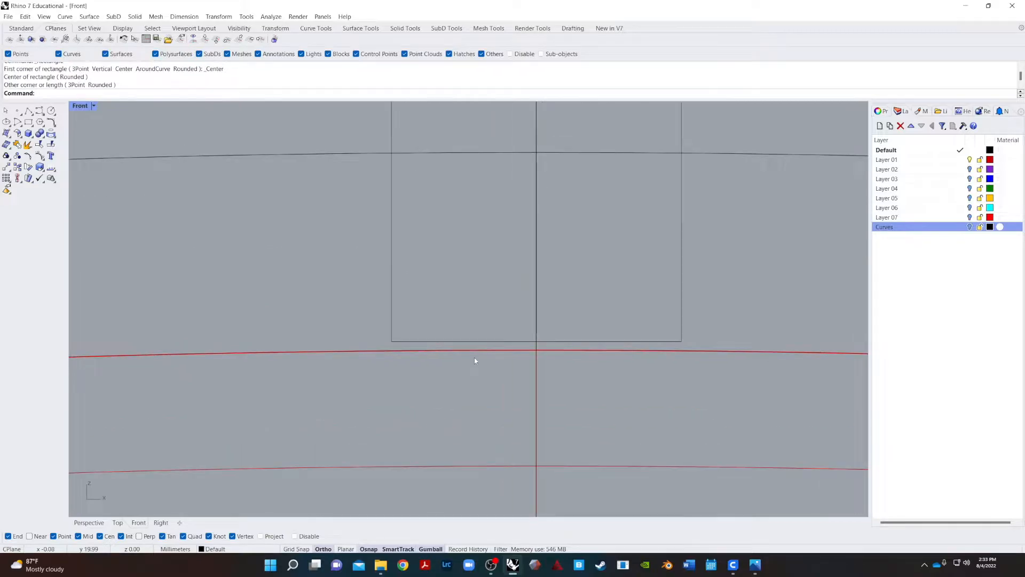
{"action": "scroll", "coordinate": [419, 368], "scroll_direction": "down", "scroll_amount": 2}
{"action": "scroll", "coordinate": [419, 368], "scroll_direction": "down", "scroll_amount": 10}
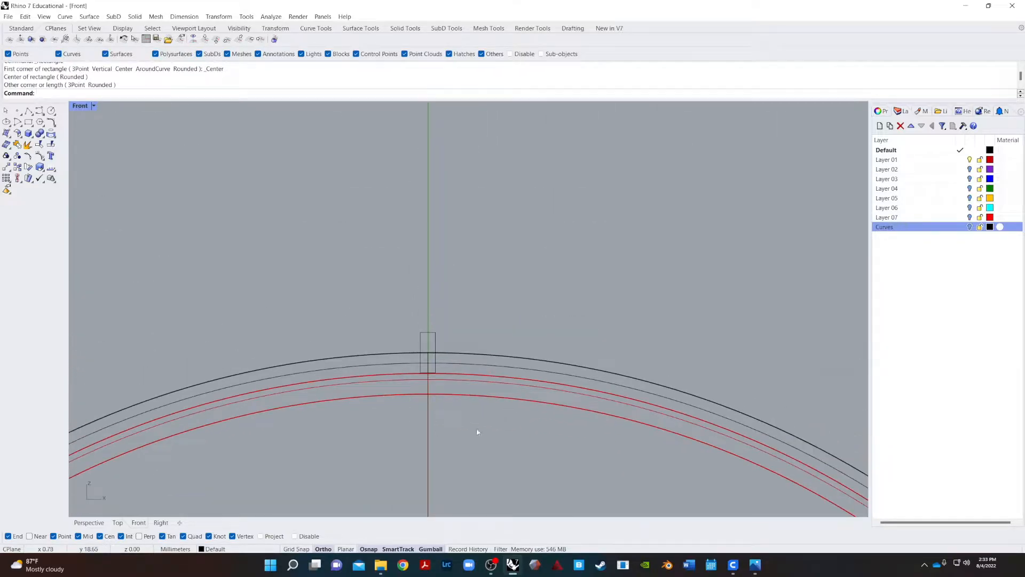
{"action": "scroll", "coordinate": [461, 319], "scroll_direction": "down", "scroll_amount": 5}
{"action": "scroll", "coordinate": [454, 321], "scroll_direction": "up", "scroll_amount": 8}
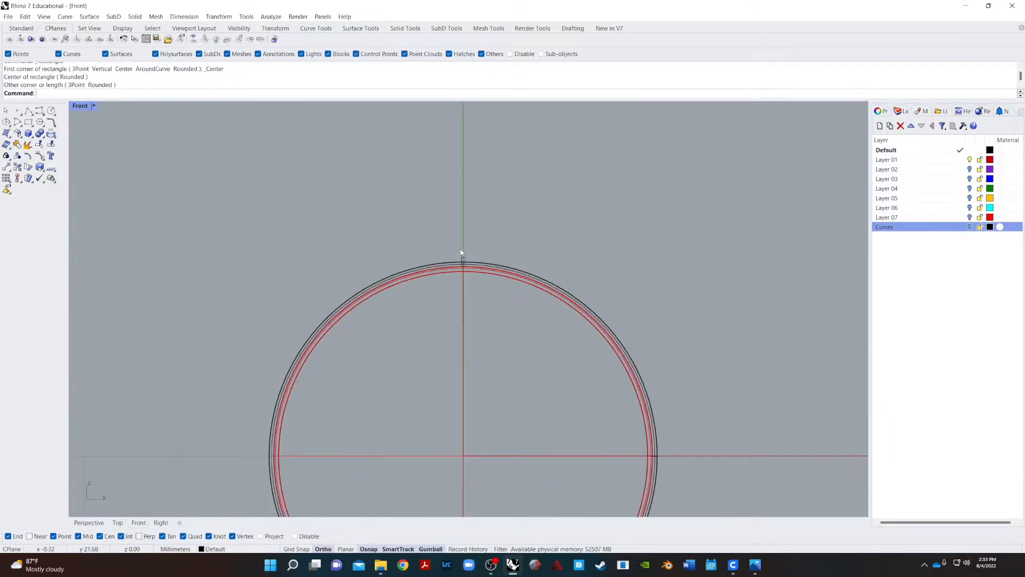
{"action": "scroll", "coordinate": [454, 309], "scroll_direction": "up", "scroll_amount": 3}
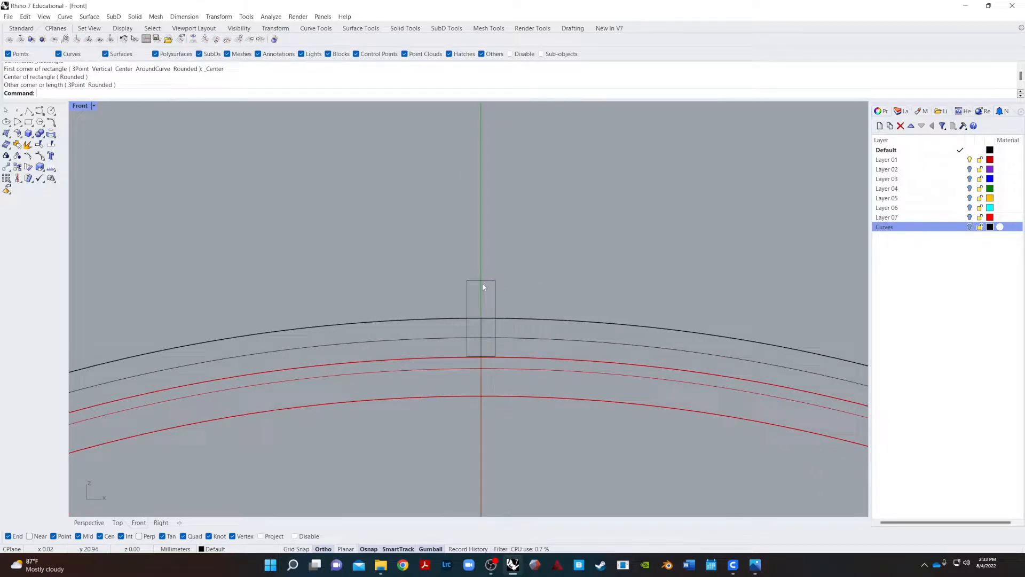
{"action": "left_click", "coordinate": [485, 281]}
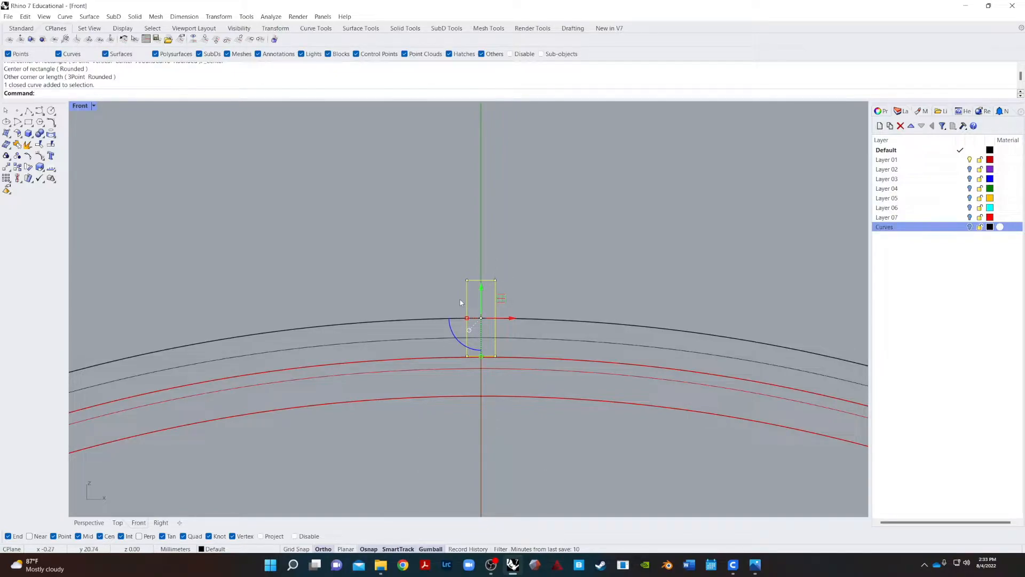
{"action": "left_click_drag", "start_coordinate": [467, 320], "coordinate": [433, 338]}
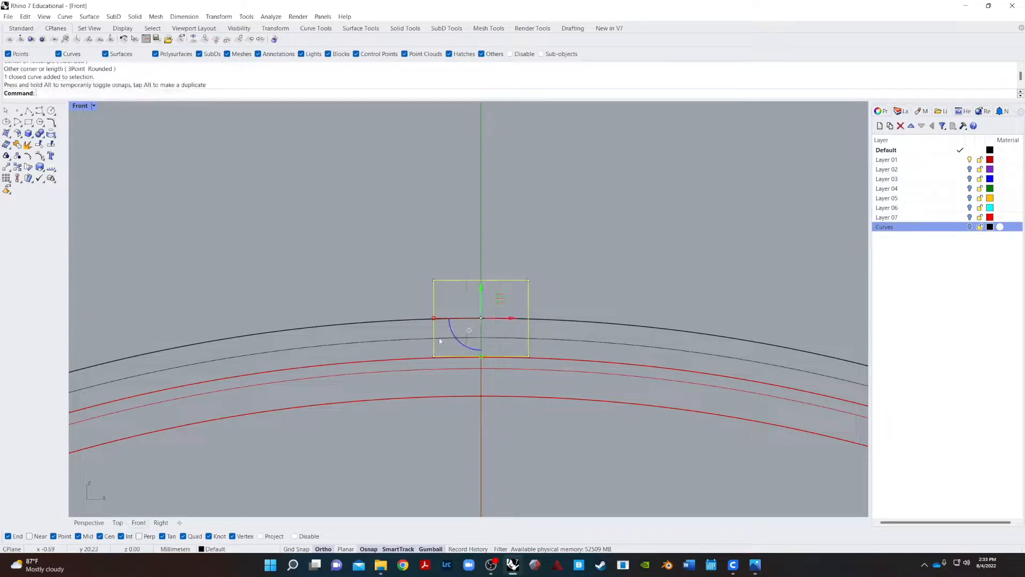
{"action": "left_click", "coordinate": [508, 281]}
{"action": "left_click", "coordinate": [471, 299]}
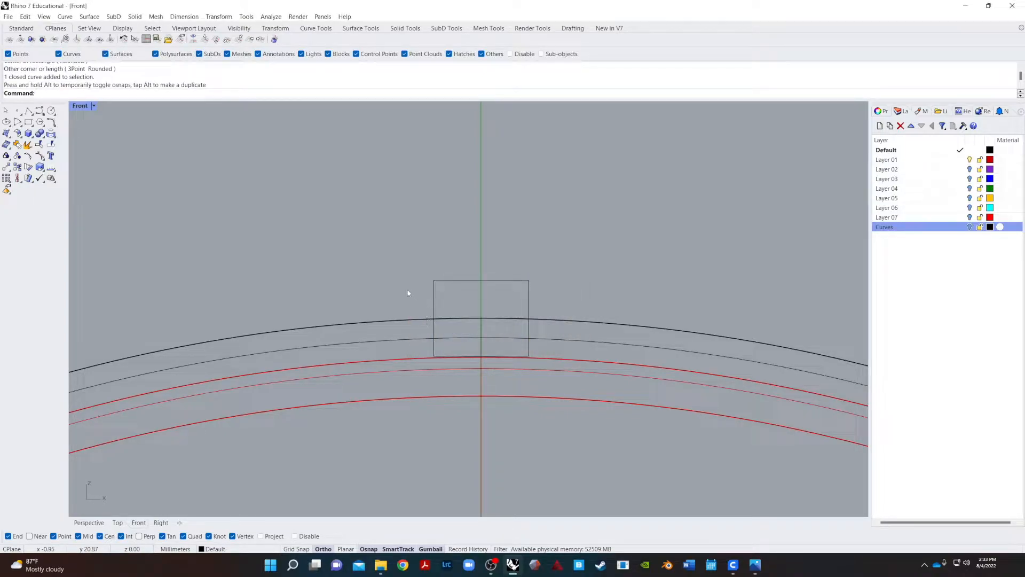
- Select only the rectangle's upper edge segment and move it straight up to make the rectangle taller
{"action": "left_click_drag", "start_coordinate": [421, 284], "coordinate": [563, 256], "text": "ctrl+shift"}
{"action": "left_click", "coordinate": [390, 297]}
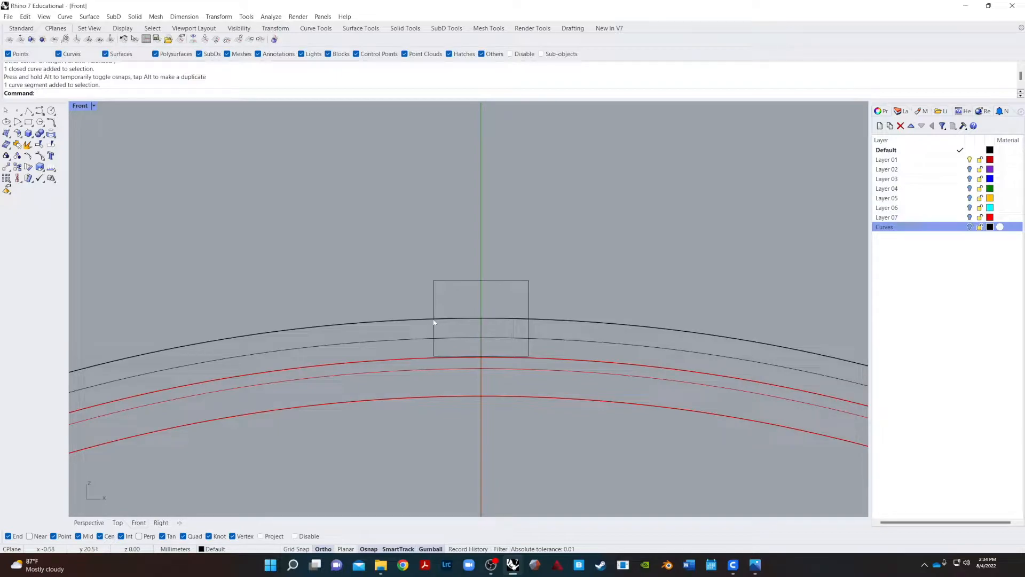
{"action": "left_click_drag", "start_coordinate": [403, 293], "coordinate": [590, 242]}
{"action": "left_click", "coordinate": [549, 249]}
{"action": "left_click_drag", "start_coordinate": [420, 303], "coordinate": [557, 249]}
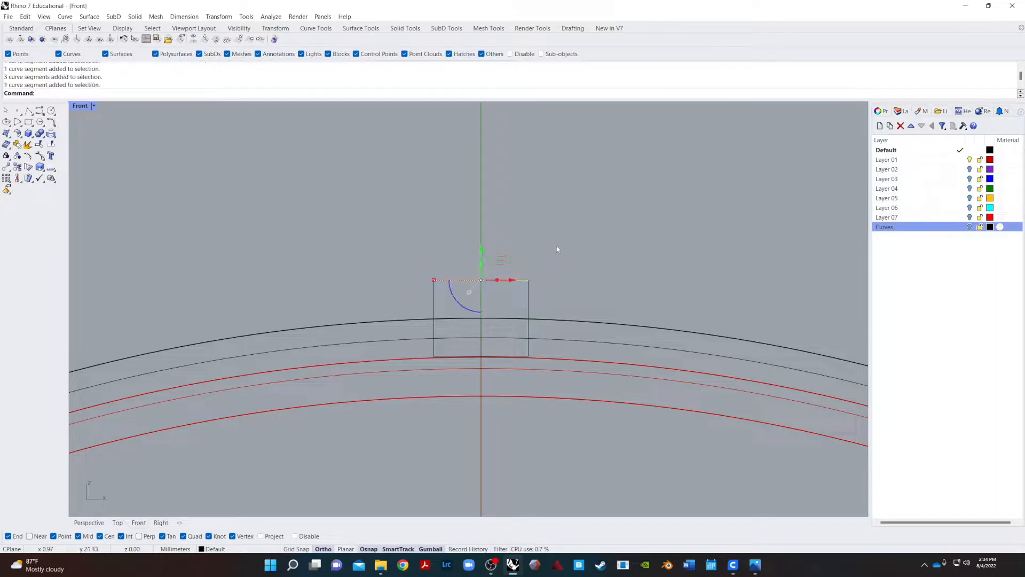
{"action": "scroll", "coordinate": [483, 259], "scroll_direction": "down", "scroll_amount": 10}
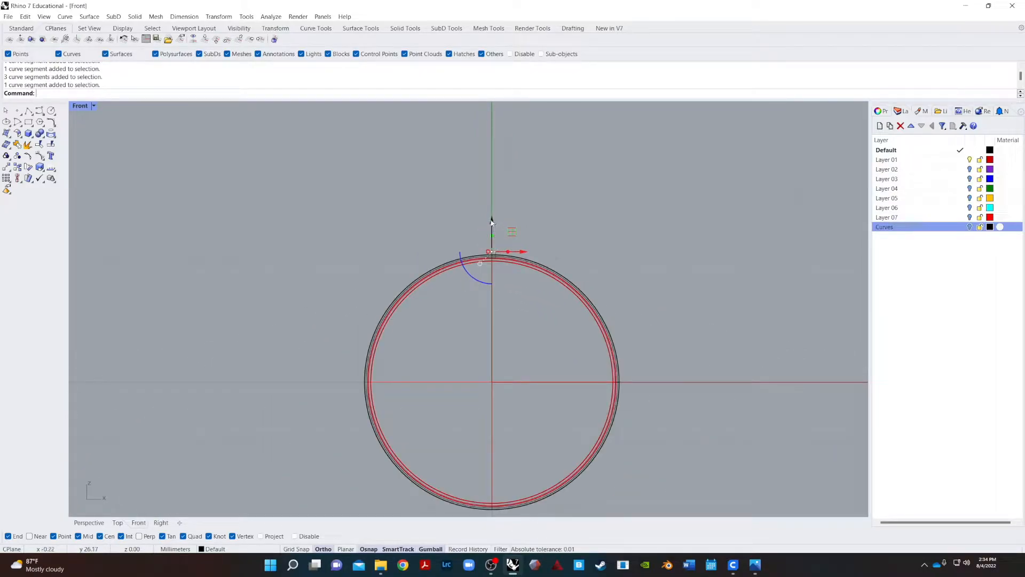
{"action": "left_click_drag", "start_coordinate": [492, 224], "coordinate": [606, 248]}
{"action": "scroll", "coordinate": [486, 245], "scroll_direction": "up", "scroll_amount": 3}
{"action": "key", "text": "Escape"}
{"action": "scroll", "coordinate": [466, 255], "scroll_direction": "up", "scroll_amount": 3}
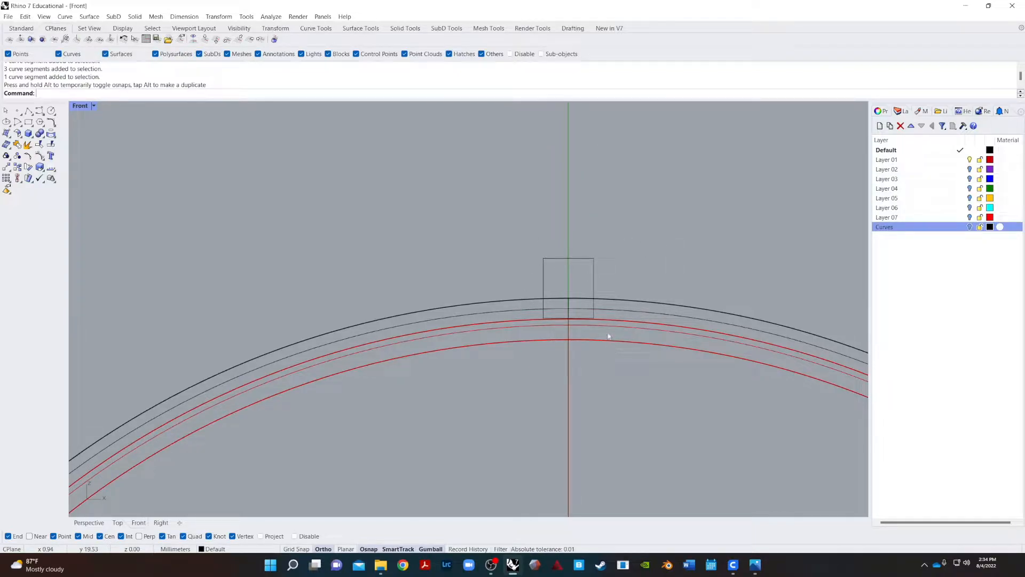
- Try a 0.01 mm radius fillet on the small rectangle's upper-left corner, then undo it
{"action": "type", "text": "Fillet"}
{"action": "key", "text": "BackSpace"}
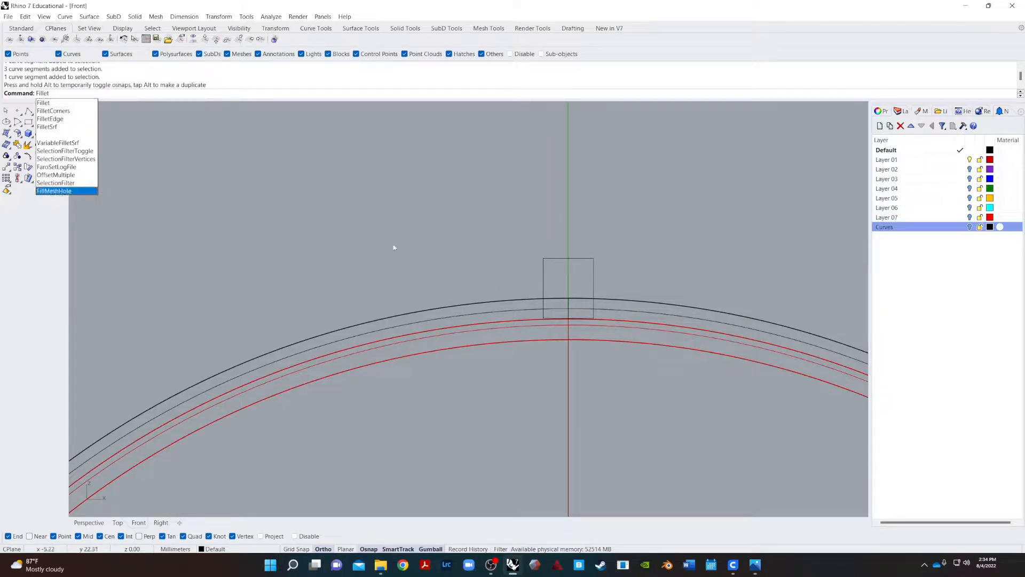
{"action": "left_click", "coordinate": [43, 102]}
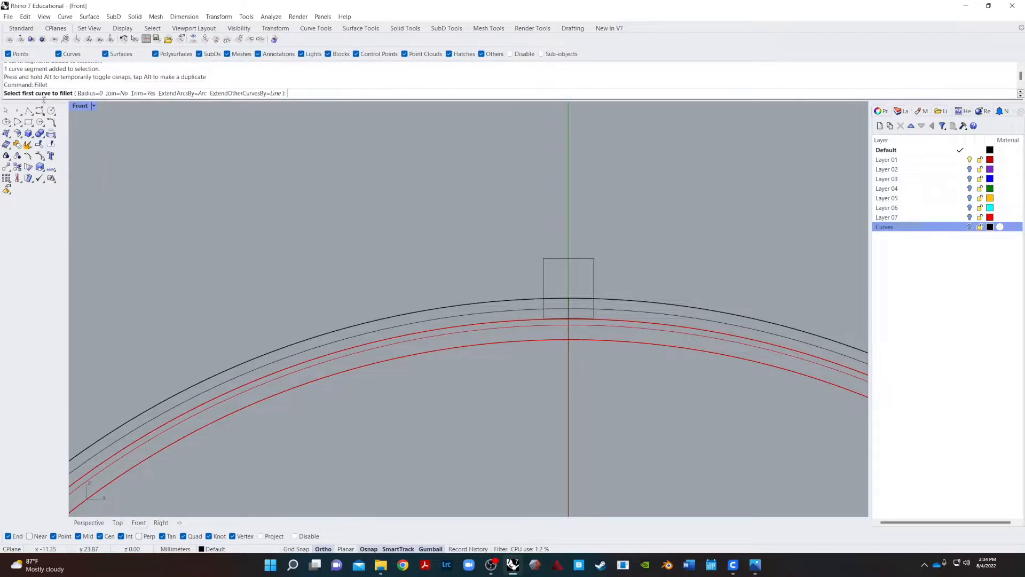
{"action": "left_click", "coordinate": [94, 94]}
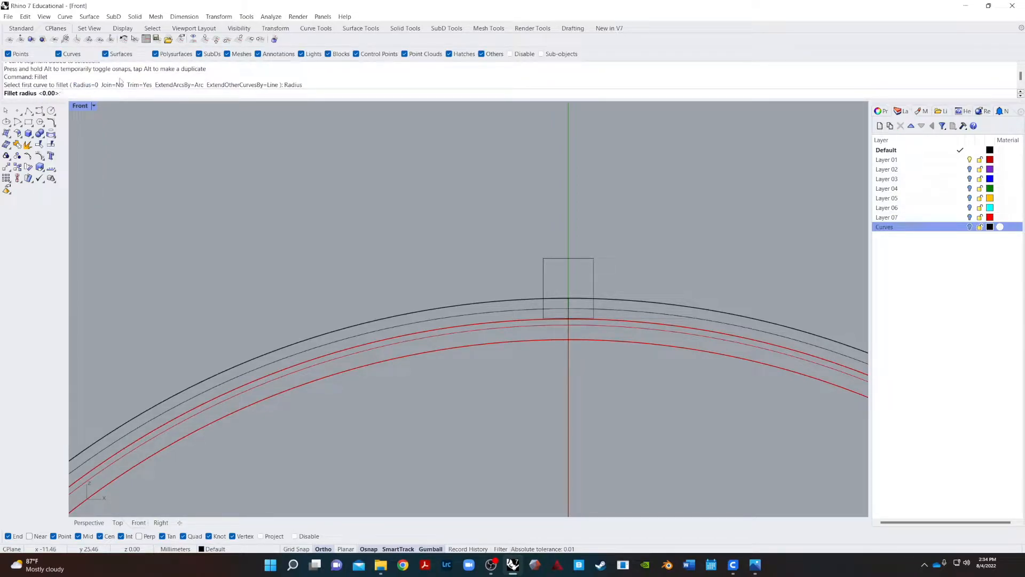
{"action": "type", "text": ".01"}
{"action": "key", "text": "Return"}
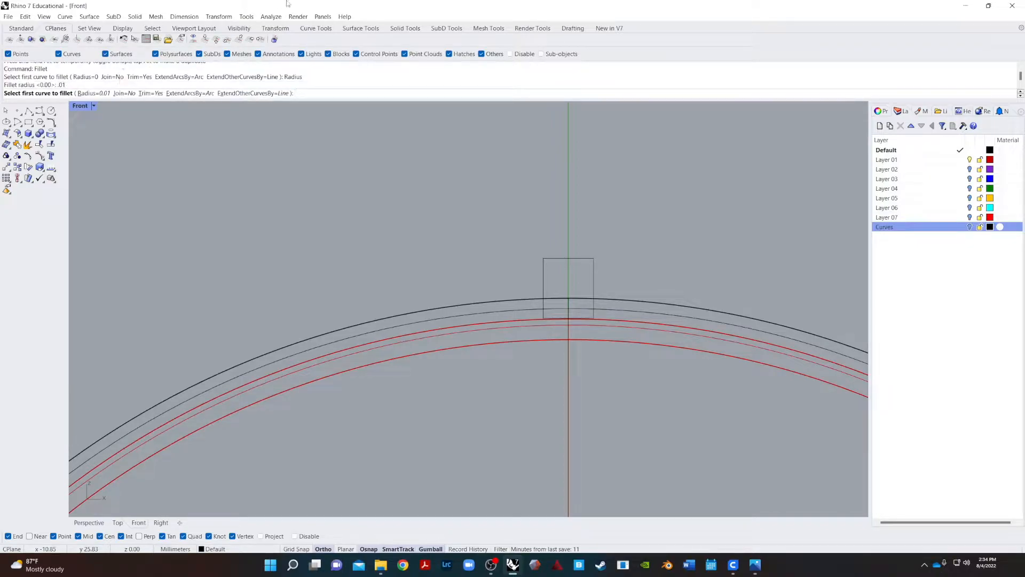
{"action": "left_click", "coordinate": [546, 273]}
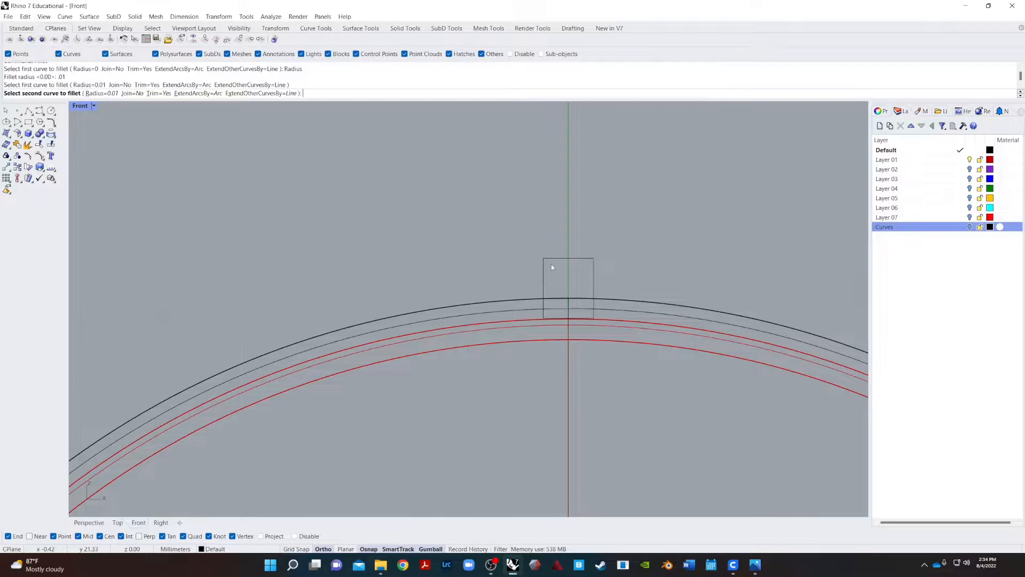
{"action": "left_click", "coordinate": [557, 259]}
{"action": "scroll", "coordinate": [539, 262], "scroll_direction": "up", "scroll_amount": 4}
{"action": "scroll", "coordinate": [630, 272], "scroll_direction": "up", "scroll_amount": 5}
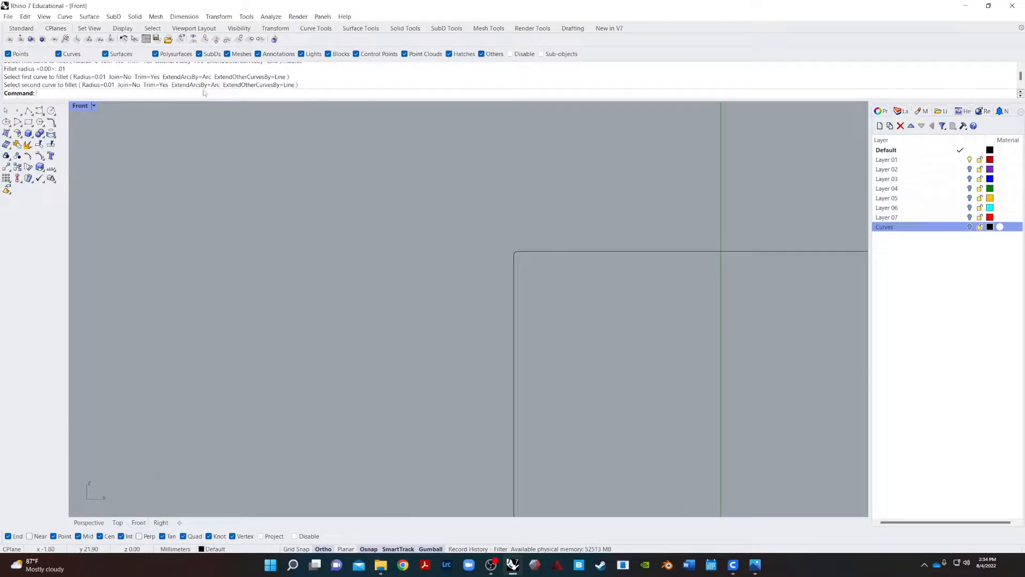
{"action": "key", "text": "ctrl+z"}
- Try a 0.1 mm radius fillet between the rectangle's left and upper edges, then undo it
{"action": "key", "text": "Return"}
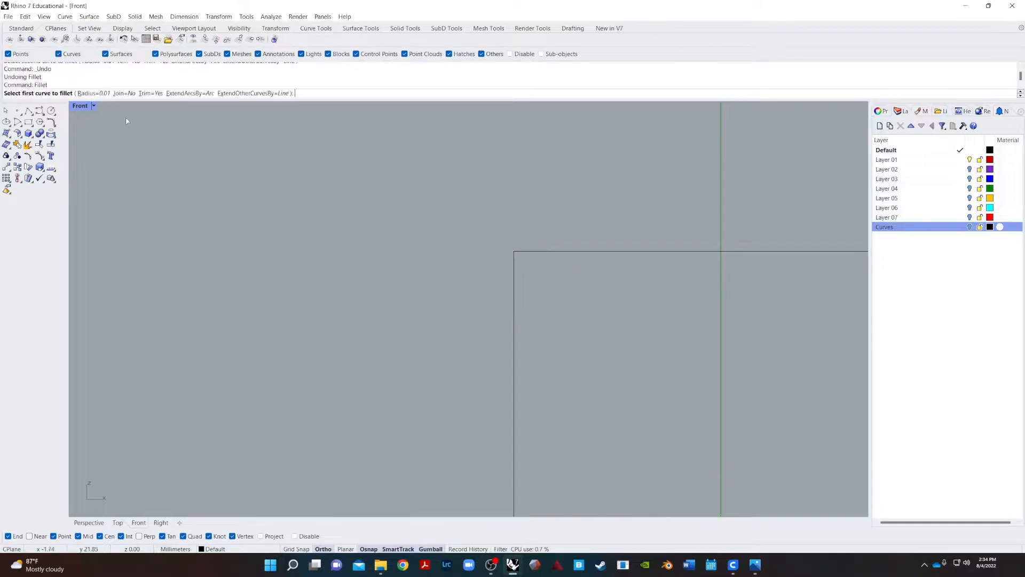
{"action": "left_click", "coordinate": [101, 95]}
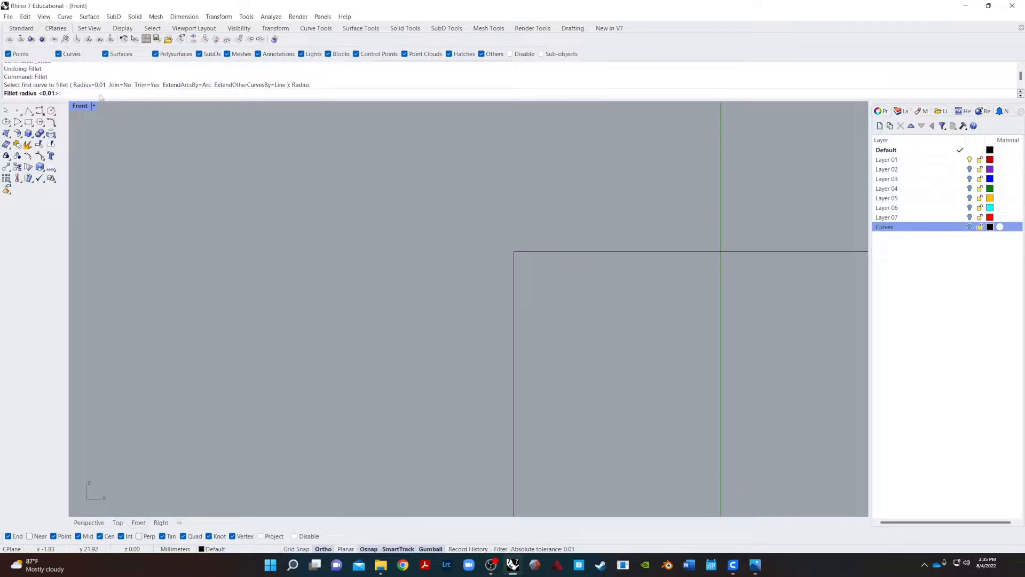
{"action": "type", "text": ".1"}
{"action": "key", "text": "Return"}
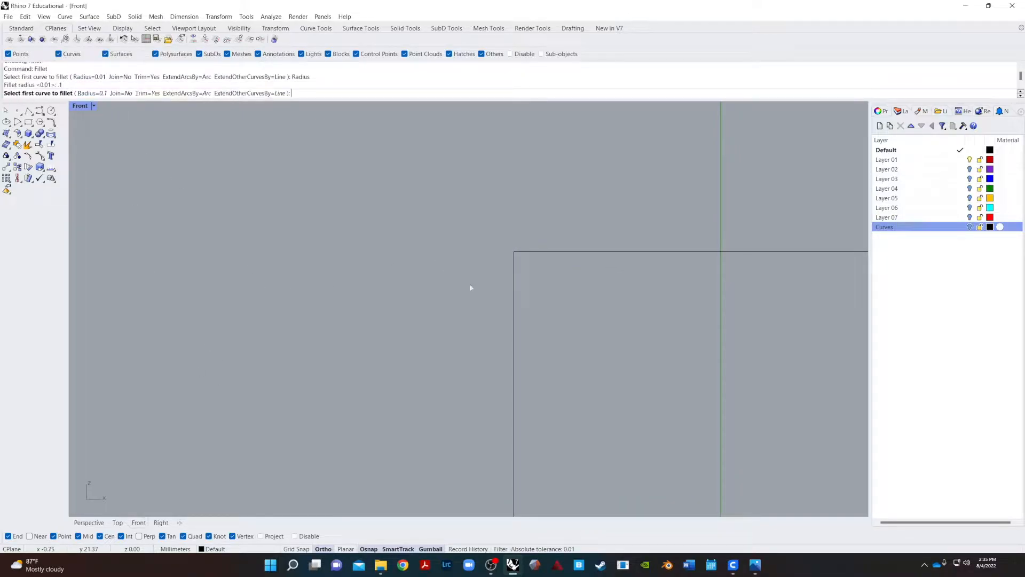
{"action": "left_click", "coordinate": [513, 292]}
{"action": "left_click", "coordinate": [545, 253]}
{"action": "scroll", "coordinate": [566, 261], "scroll_direction": "down", "scroll_amount": 16}
{"action": "scroll", "coordinate": [674, 290], "scroll_direction": "up", "scroll_amount": 2}
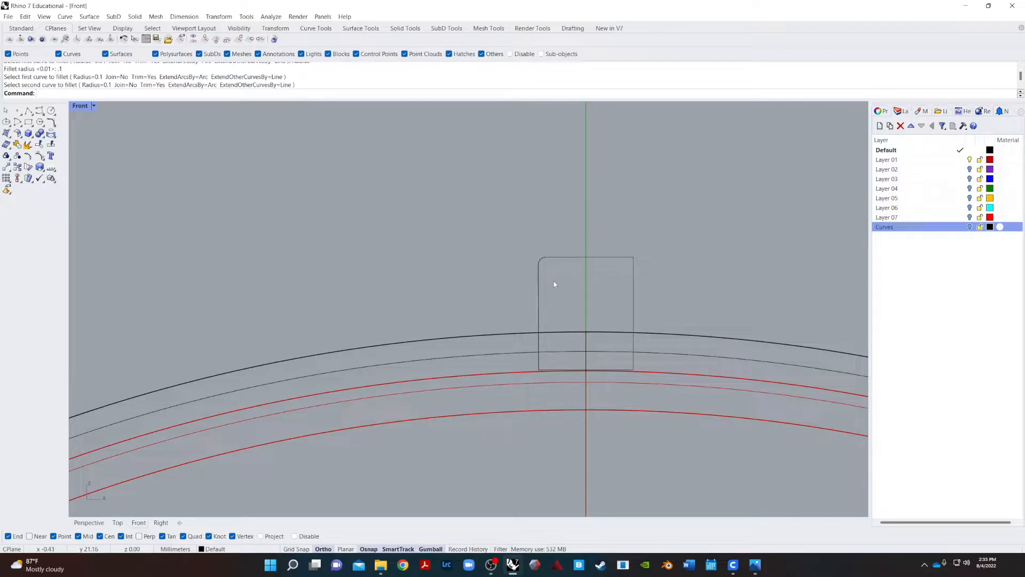
{"action": "key", "text": "ctrl+z"}
- Fillet both upper corners of the small rectangle with a 0.5 mm radius
{"action": "key", "text": "Return"}
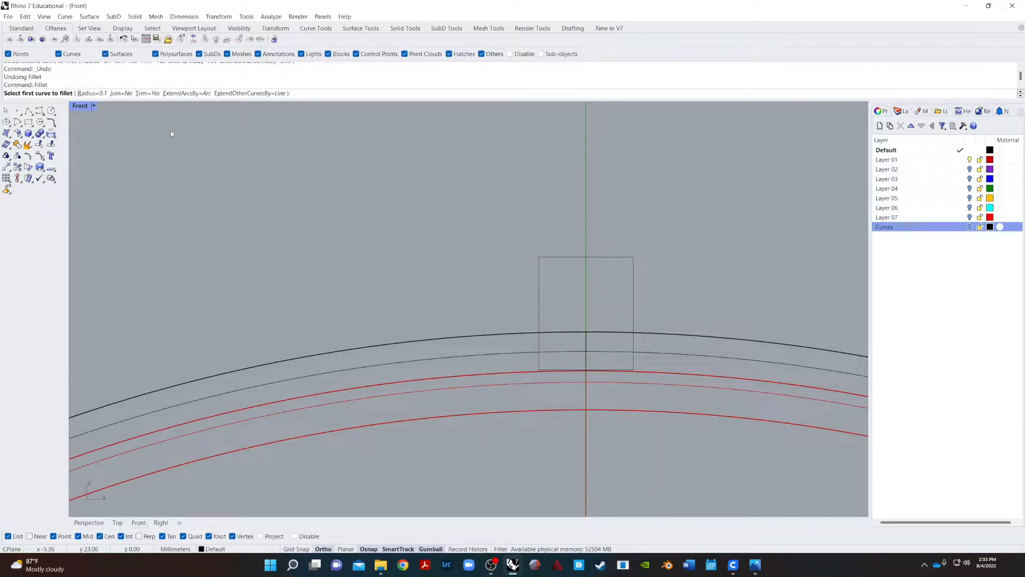
{"action": "left_click", "coordinate": [96, 94]}
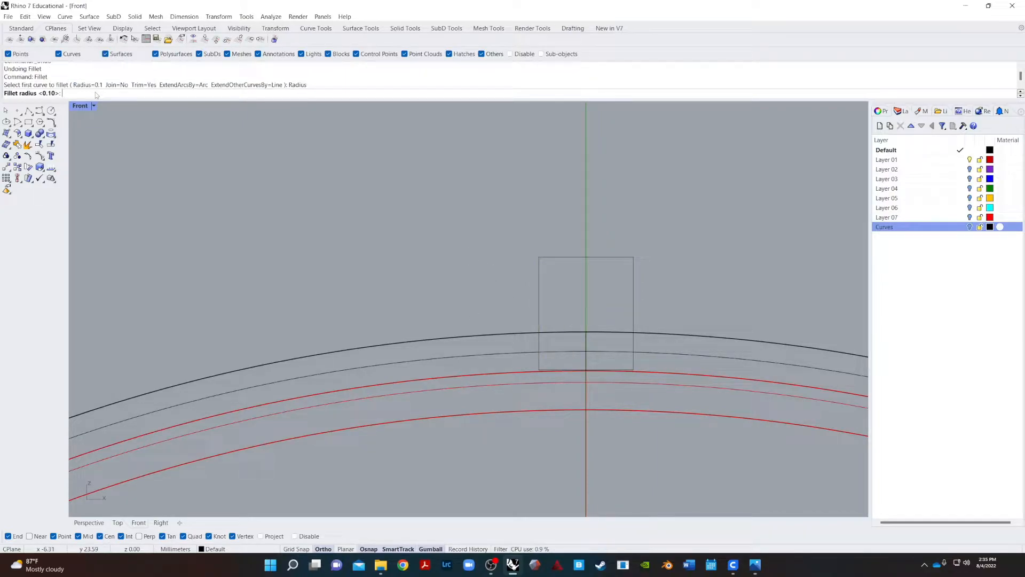
{"action": "type", "text": ".5"}
{"action": "key", "text": "Return"}
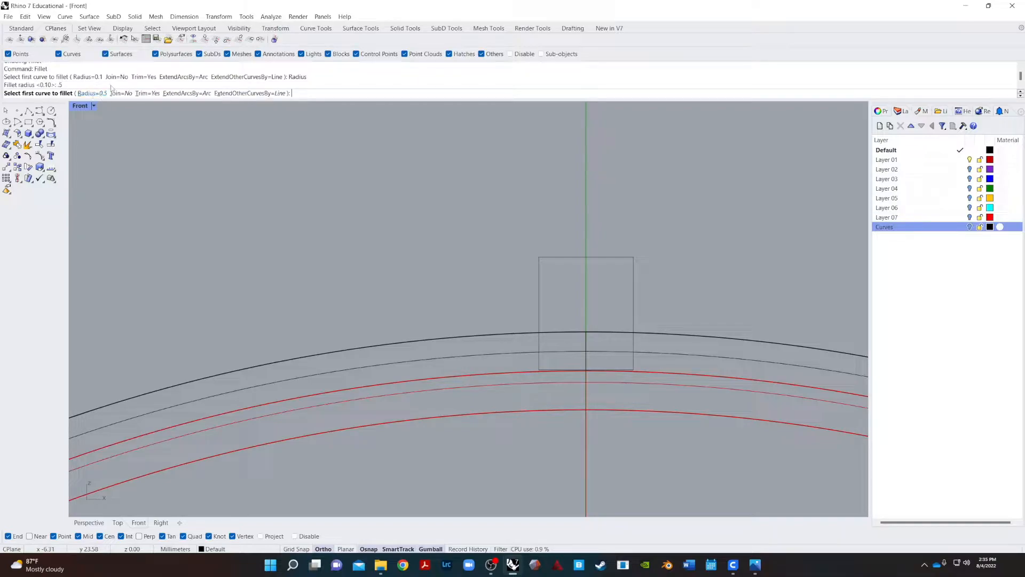
{"action": "left_click", "coordinate": [538, 291]}
{"action": "left_click", "coordinate": [575, 257]}
{"action": "key", "text": "Return"}
{"action": "left_click", "coordinate": [604, 257]}
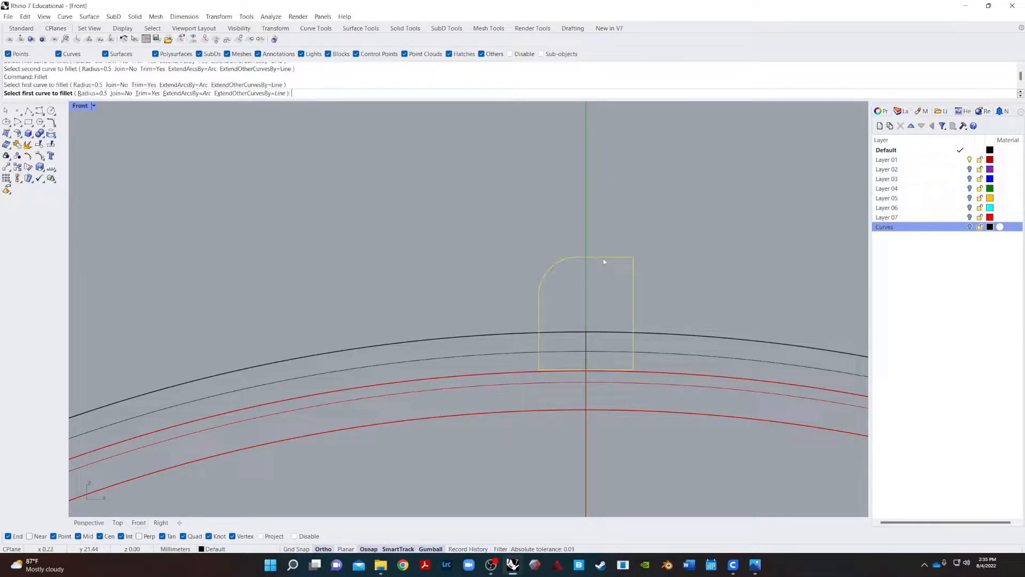
{"action": "left_click", "coordinate": [633, 286]}
{"action": "scroll", "coordinate": [638, 235], "scroll_direction": "down", "scroll_amount": 5}
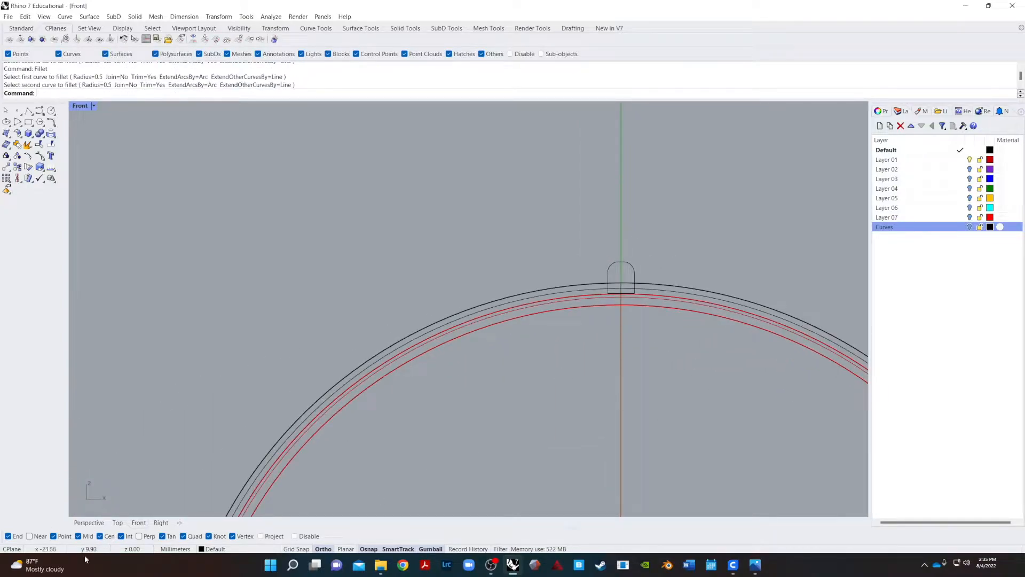
- In the Perspective view, extrude the rounded profile as a solid about 7.5 mm across the ring's width to the quadrant point on its opposite edge
{"action": "left_click", "coordinate": [100, 524]}
{"action": "scroll", "coordinate": [450, 392], "scroll_direction": "down", "scroll_amount": 13}
{"action": "mouse_move", "coordinate": [452, 396]}
{"action": "right_mouse_down"}
{"action": "mouse_move", "coordinate": [455, 415]}
{"action": "mouse_move", "coordinate": [447, 411]}
{"action": "right_mouse_up"}
{"action": "scroll", "coordinate": [495, 245], "scroll_direction": "up", "scroll_amount": 8}
{"action": "right_click_drag", "start_coordinate": [495, 246], "coordinate": [449, 360]}
{"action": "left_click", "coordinate": [440, 356]}
{"action": "left_click", "coordinate": [441, 355]}
{"action": "key", "text": "Escape"}
{"action": "left_click", "coordinate": [442, 355]}
{"action": "type", "text": "Extr"}
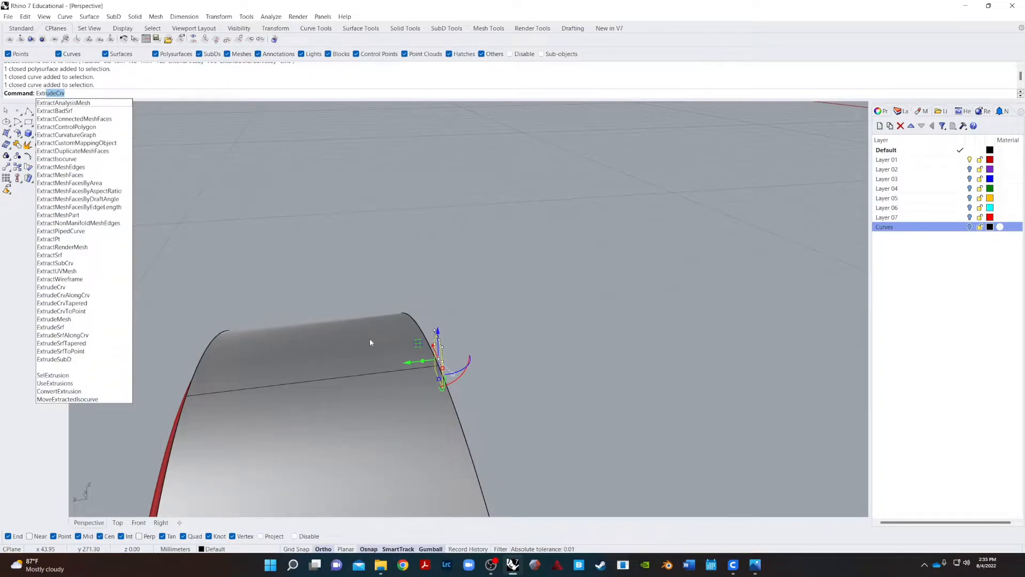
{"action": "key", "text": "Return"}
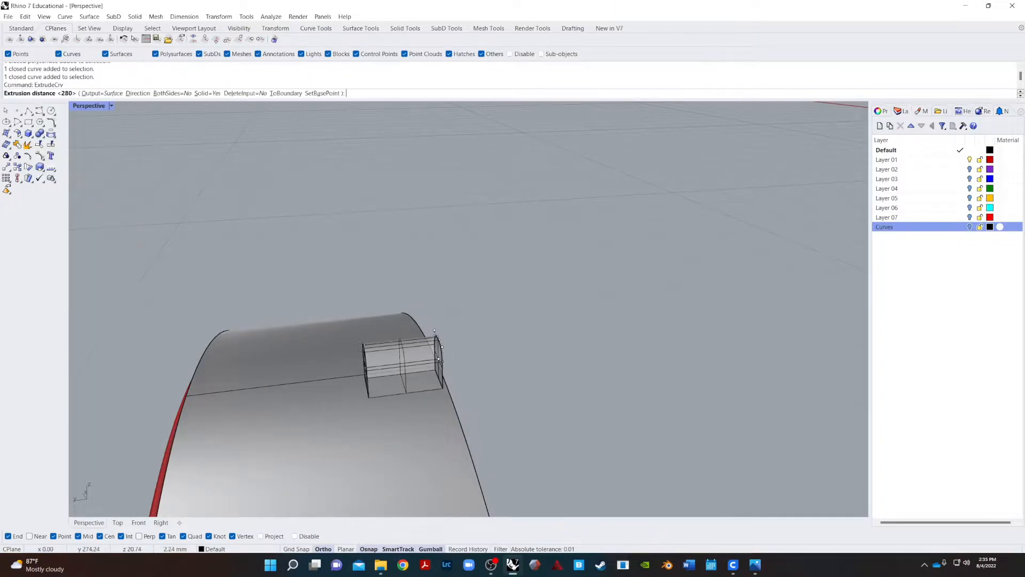
{"action": "mouse_move", "coordinate": [184, 408]}
{"action": "right_mouse_down"}
{"action": "mouse_move", "coordinate": [215, 392]}
{"action": "mouse_move", "coordinate": [192, 408]}
{"action": "right_mouse_up"}
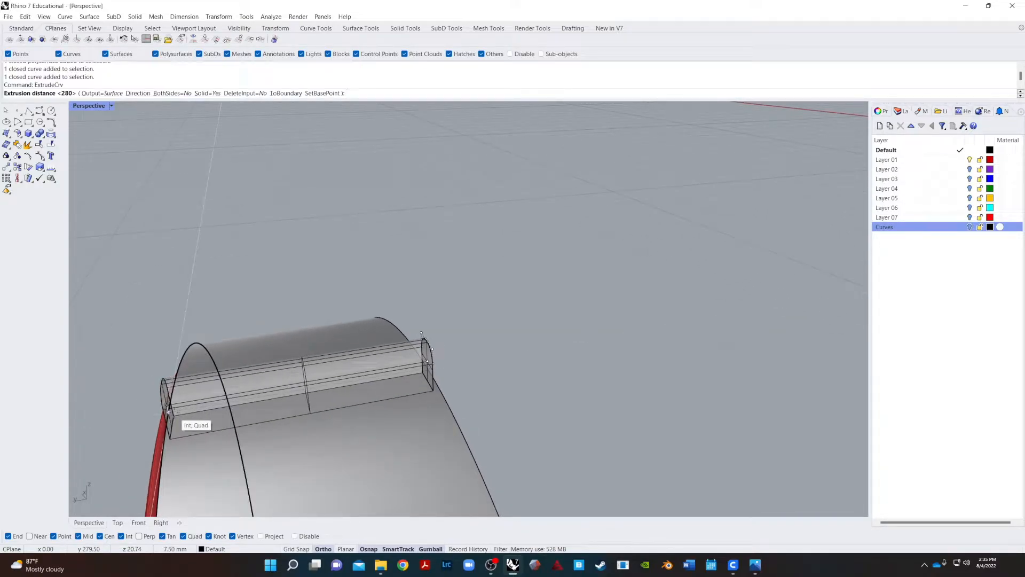
{"action": "left_click", "coordinate": [169, 411]}
{"action": "left_click", "coordinate": [837, 439]}
- Inspect the extruded rib on the ring, then return to the Front view with the whole ring in frame
{"action": "right_click_drag", "start_coordinate": [837, 440], "coordinate": [611, 213]}
{"action": "scroll", "coordinate": [633, 449], "scroll_direction": "down", "scroll_amount": 8}
{"action": "right_click_drag", "start_coordinate": [530, 254], "coordinate": [519, 197]}
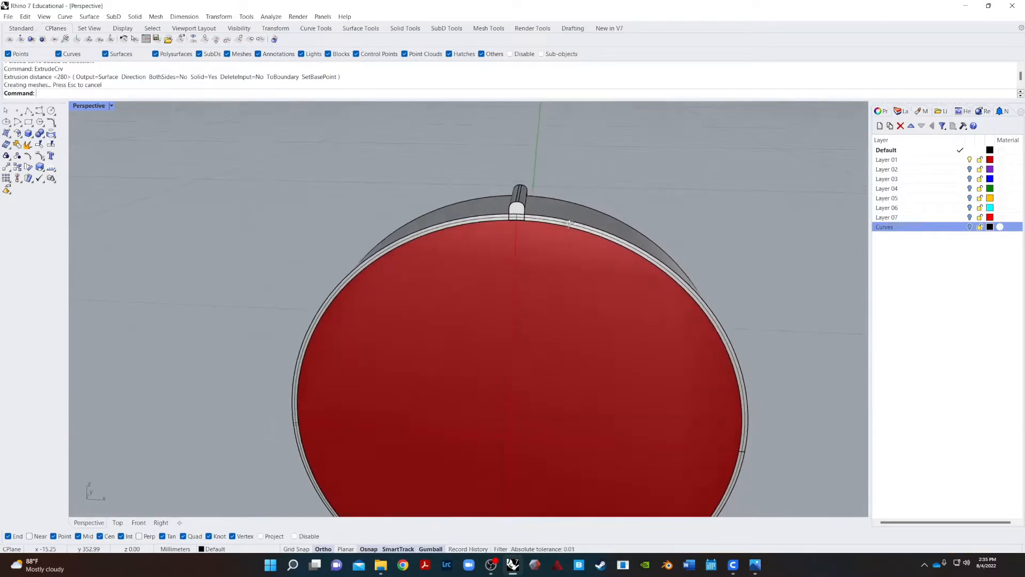
{"action": "left_click", "coordinate": [139, 523]}
{"action": "scroll", "coordinate": [644, 355], "scroll_direction": "down", "scroll_amount": 5}
{"action": "right_click_drag", "start_coordinate": [630, 449], "coordinate": [522, 366]}
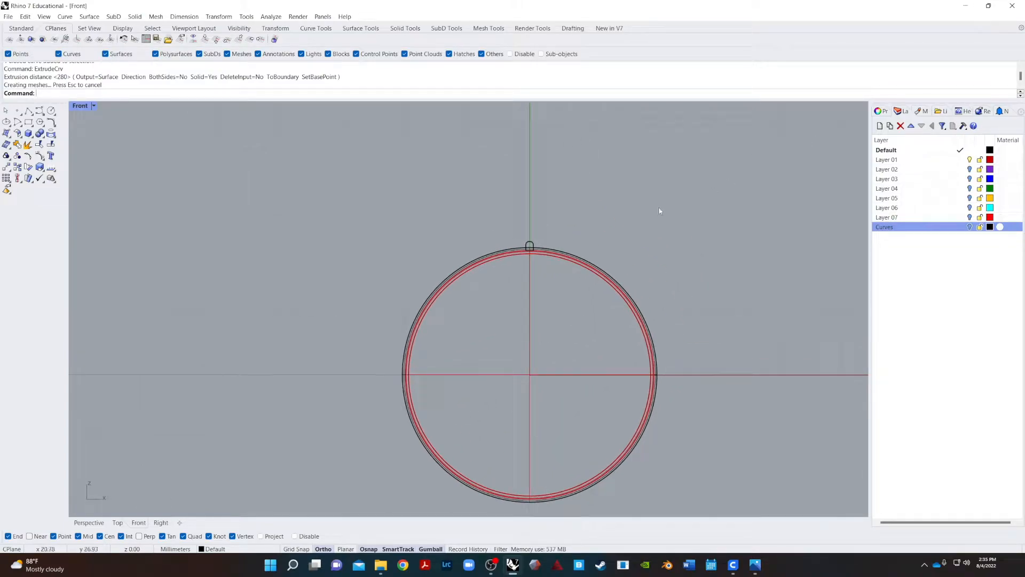
{"action": "type", "text": "Array"}
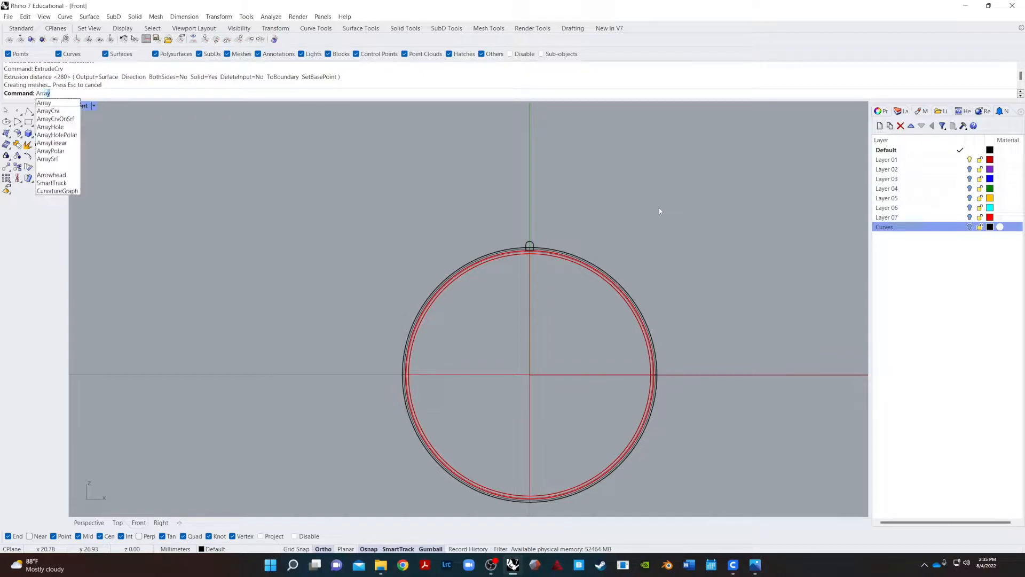
{"action": "key", "text": "Return"}
{"action": "type", "text": "p"}
{"action": "key", "text": "Escape"}
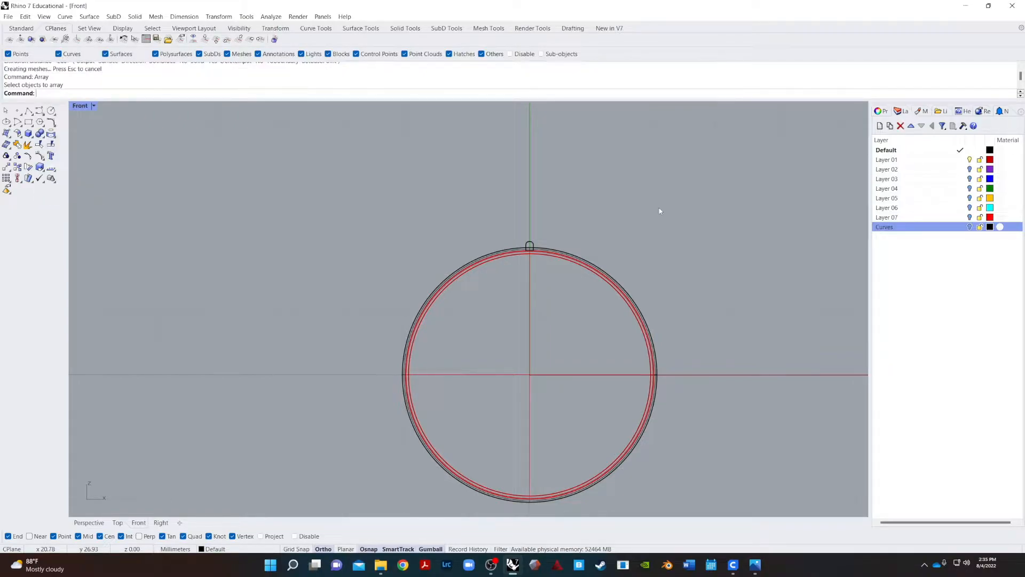
- Set up a polar array of the rib extrusion, not its curve, around the ring's center with 200 items filling 360 degrees
{"action": "type", "text": "ArrayPolar"}
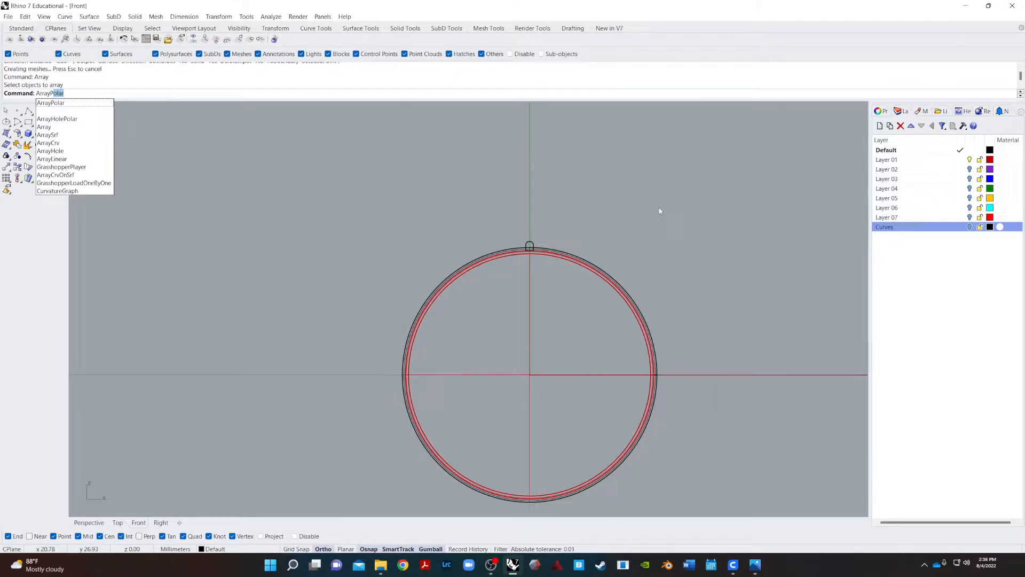
{"action": "key", "text": "Return"}
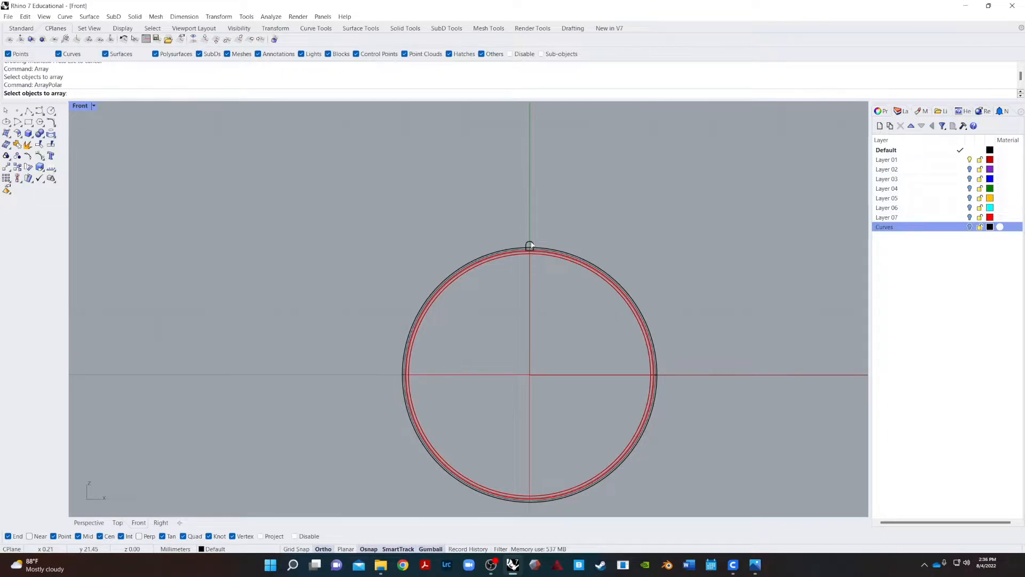
{"action": "left_click", "coordinate": [530, 246]}
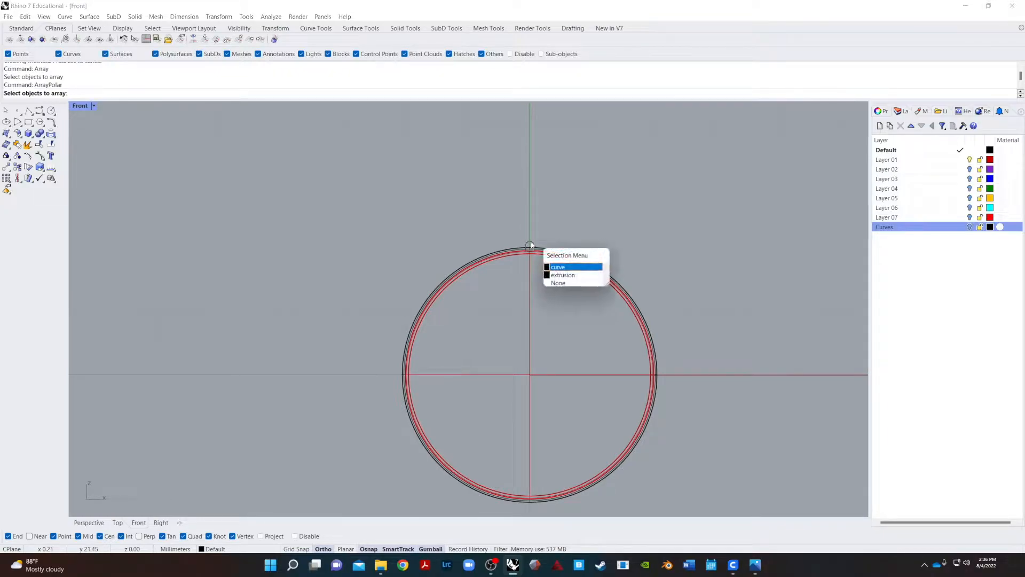
{"action": "left_click", "coordinate": [564, 276]}
{"action": "key", "text": "Return"}
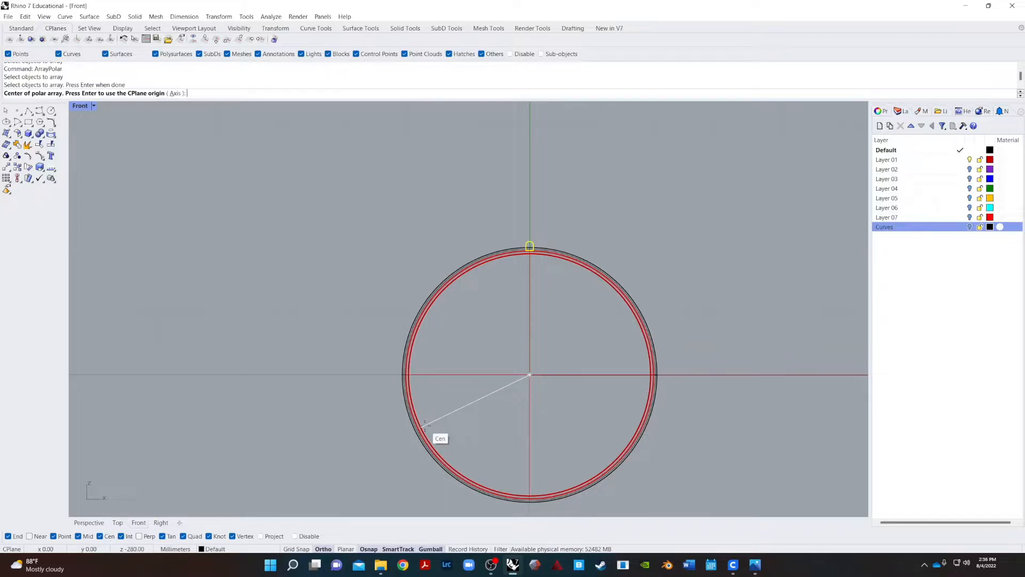
{"action": "left_click", "coordinate": [425, 425]}
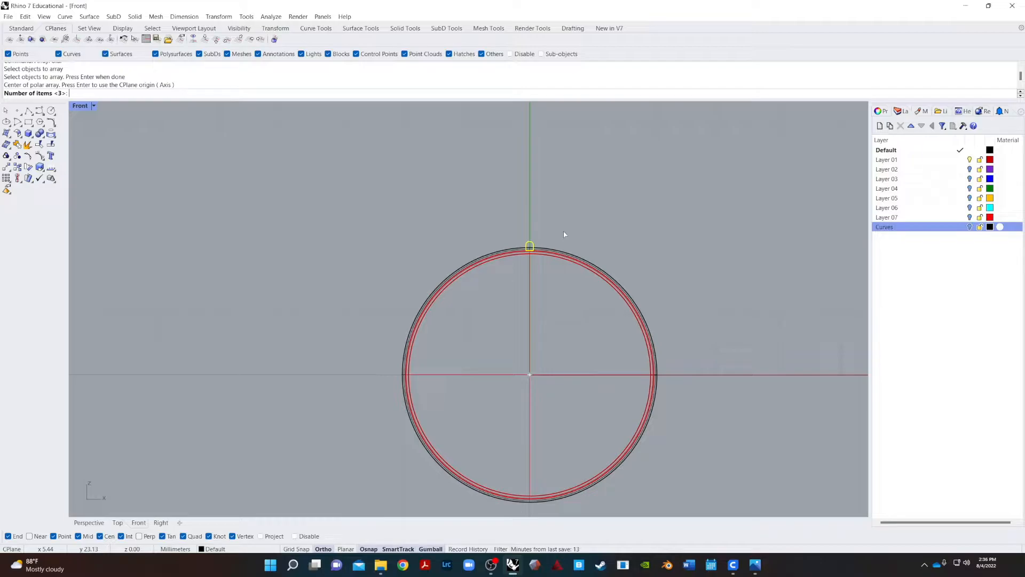
{"action": "type", "text": "200"}
{"action": "key", "text": "Return"}
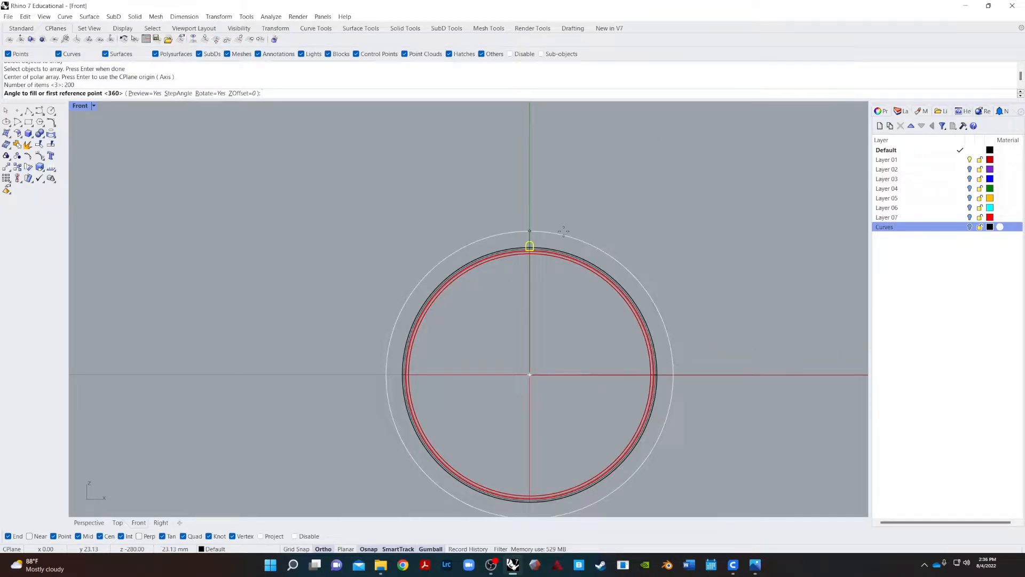
{"action": "key", "text": "Return"}
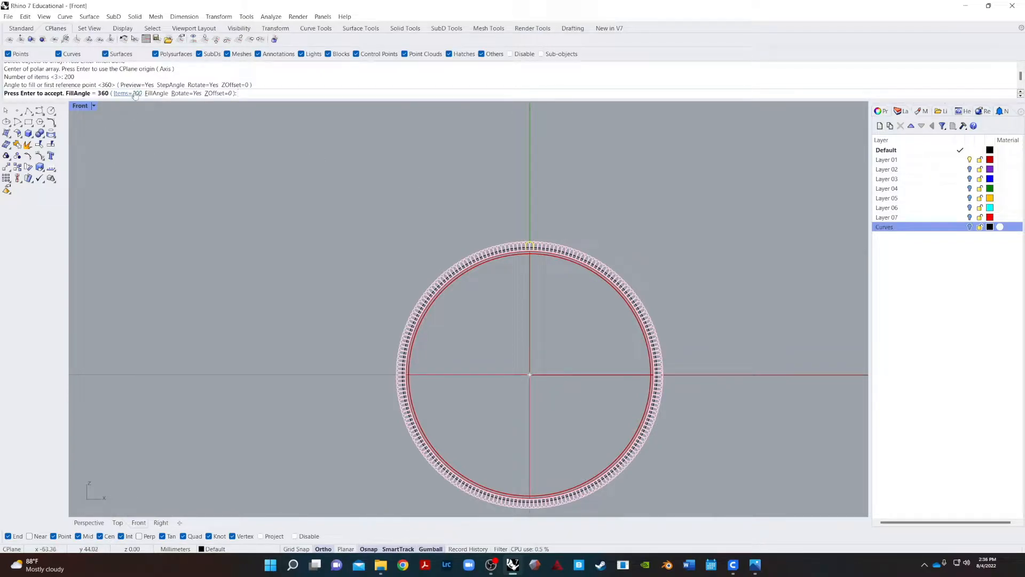
- Try 100 items in the polar array, then set the count to 75 and accept the array
{"action": "left_click", "coordinate": [135, 95]}
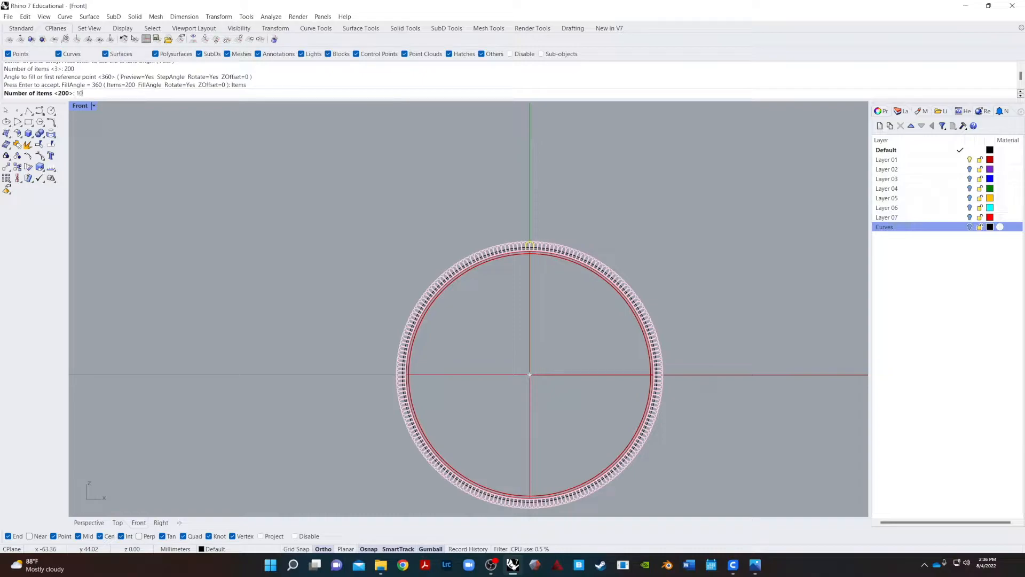
{"action": "key", "text": "Tab"}
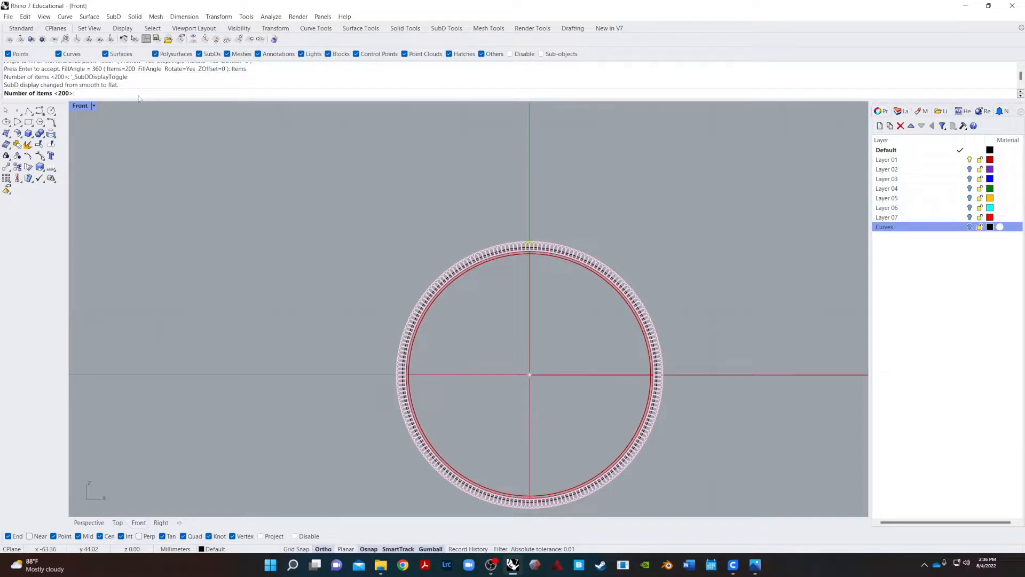
{"action": "key", "text": "Return"}
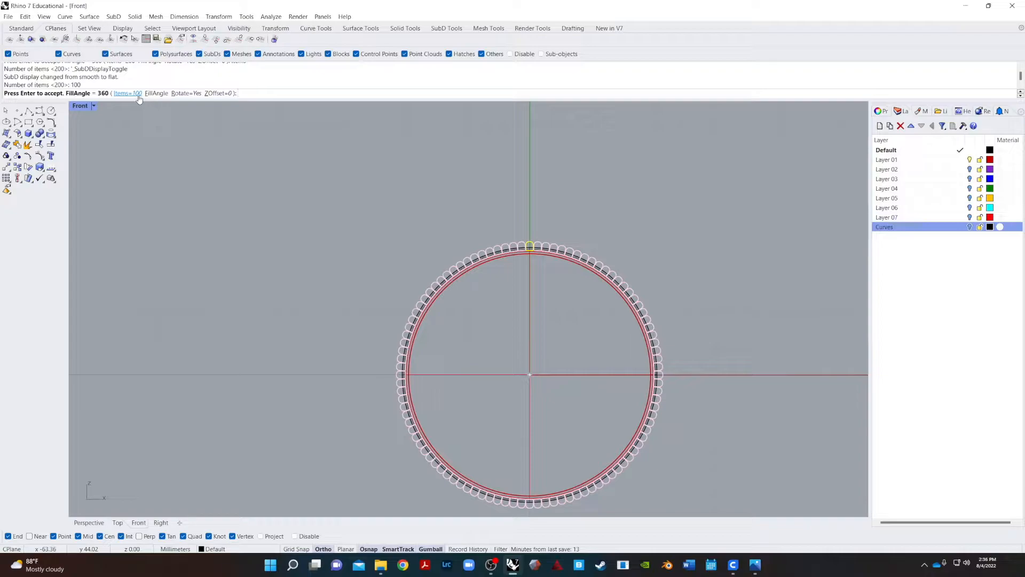
{"action": "left_click", "coordinate": [138, 95]}
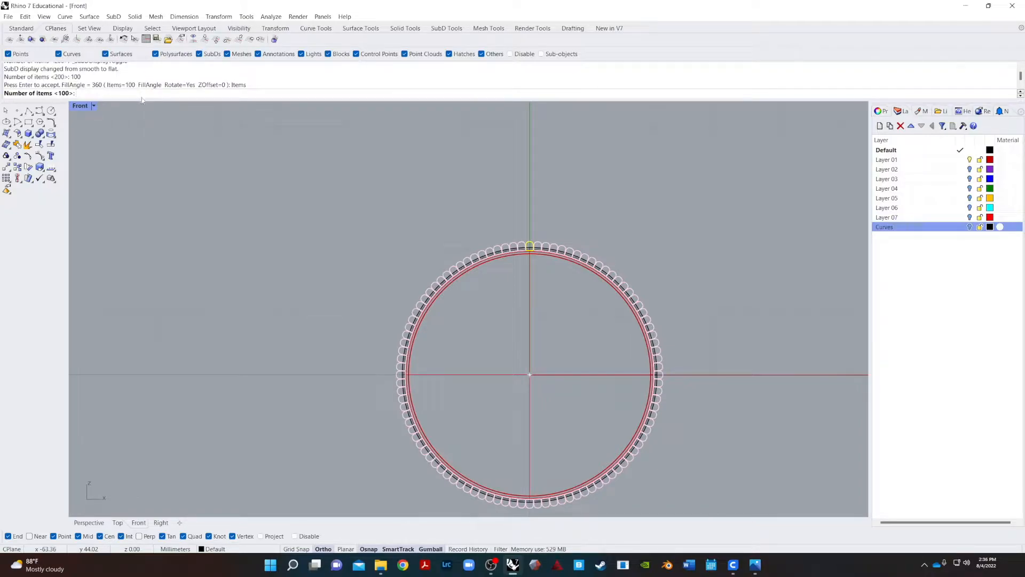
{"action": "key", "text": "Return"}
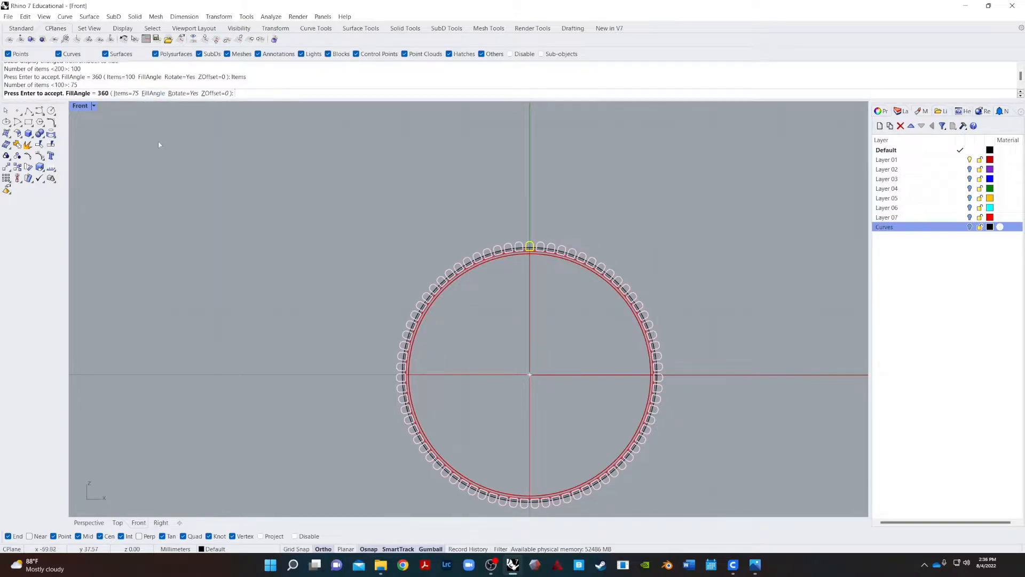
{"action": "key", "text": "Return"}
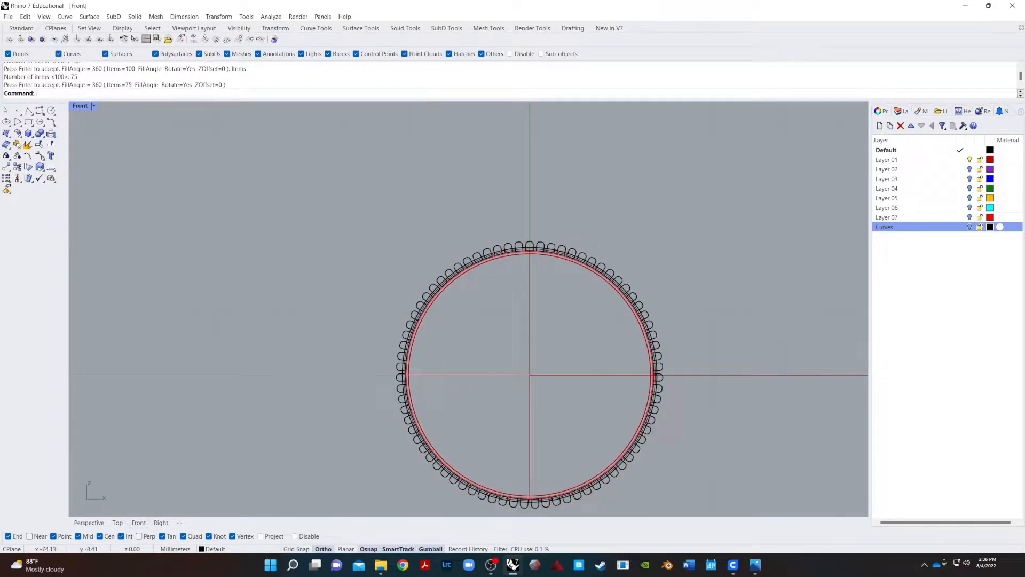
- Inspect the arrayed ribs around the ring in the Perspective view, then undo the polar array
{"action": "left_click", "coordinate": [88, 522]}
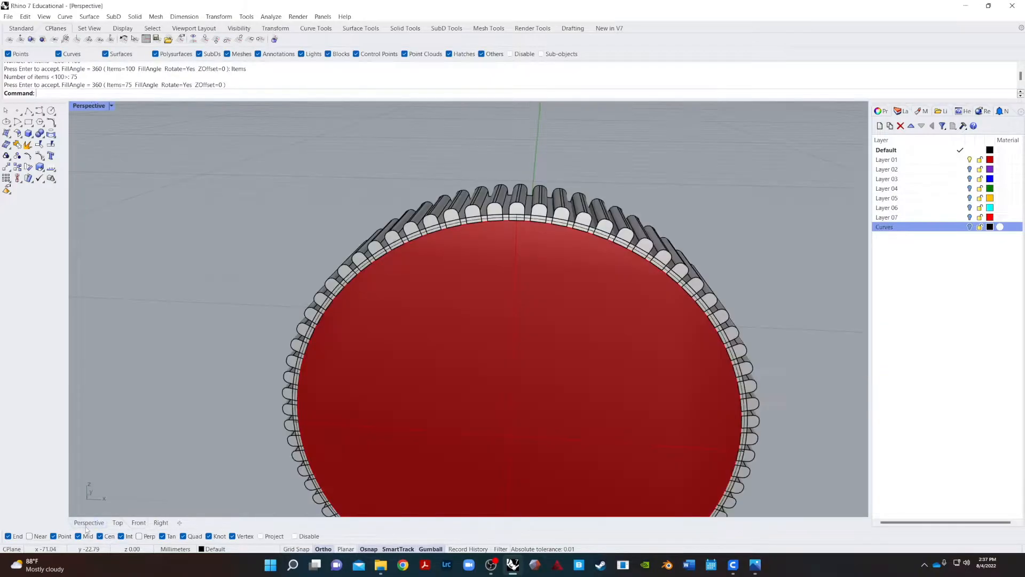
{"action": "right_click_drag", "start_coordinate": [190, 380], "coordinate": [457, 465]}
{"action": "scroll", "coordinate": [423, 421], "scroll_direction": "down", "scroll_amount": 5}
{"action": "right_click_drag", "start_coordinate": [474, 471], "coordinate": [414, 424]}
{"action": "scroll", "coordinate": [414, 424], "scroll_direction": "up", "scroll_amount": 5}
{"action": "right_click_drag", "start_coordinate": [417, 243], "coordinate": [518, 281]}
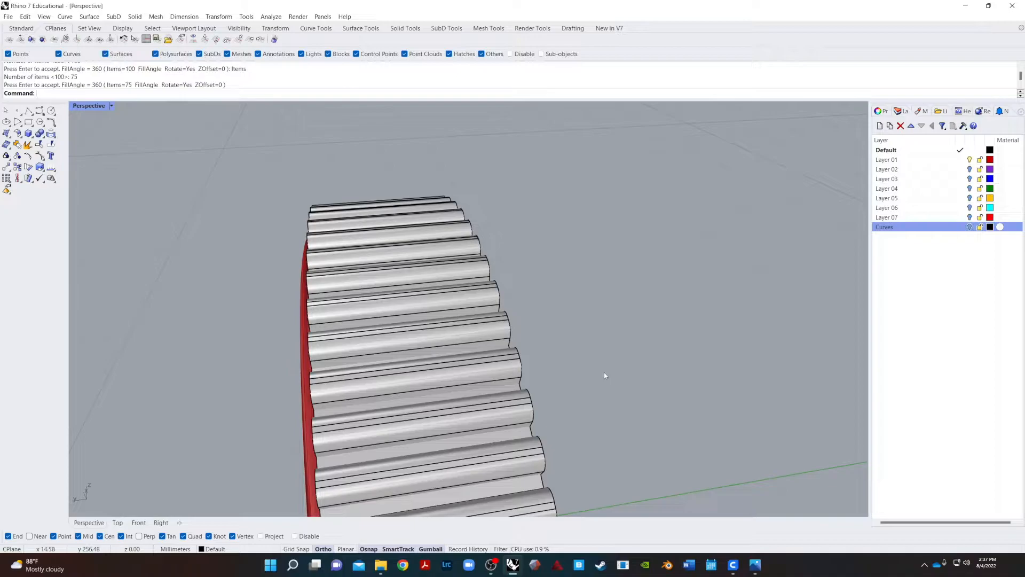
{"action": "right_click_drag", "start_coordinate": [543, 386], "coordinate": [341, 391]}
{"action": "key", "text": "ctrl+z"}
- Begin an edge fillet with a 0.5 radius, selecting the curved and side edges at one end of the rib
{"action": "scroll", "coordinate": [370, 361], "scroll_direction": "down", "scroll_amount": 6}
{"action": "scroll", "coordinate": [303, 285], "scroll_direction": "up", "scroll_amount": 8}
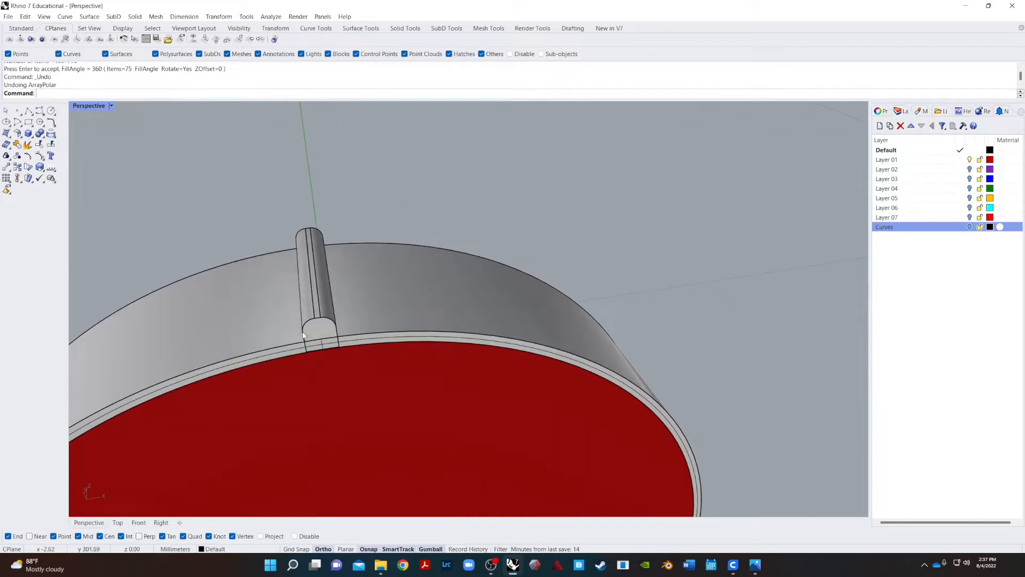
{"action": "scroll", "coordinate": [354, 323], "scroll_direction": "up", "scroll_amount": 4}
{"action": "type", "text": "filletedge"}
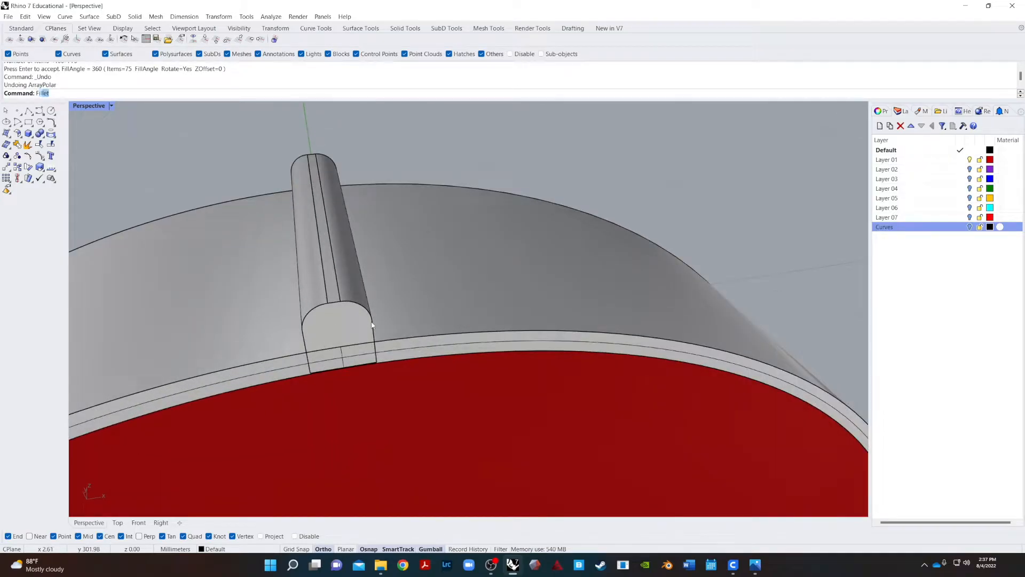
{"action": "key", "text": "Return"}
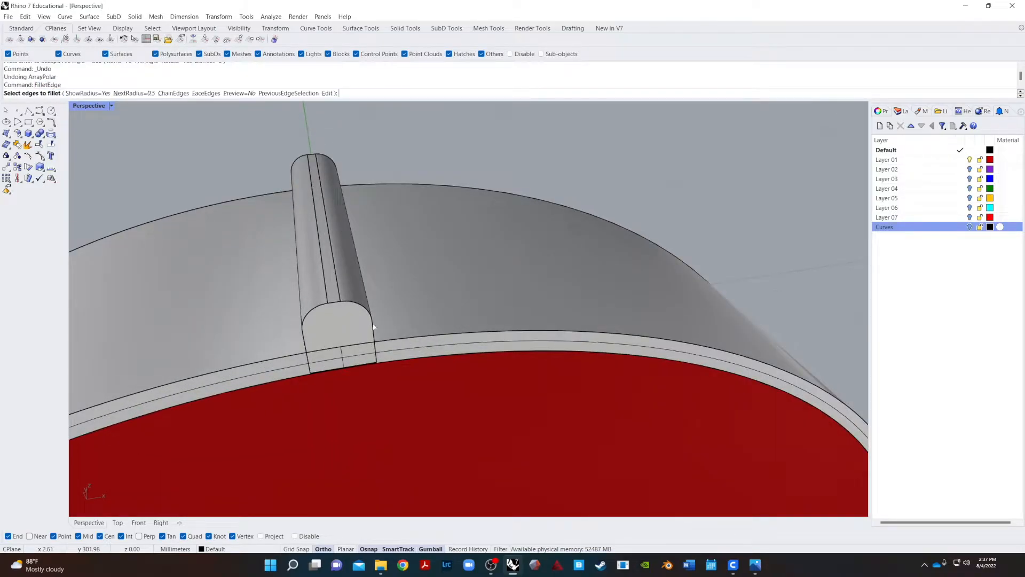
{"action": "left_click", "coordinate": [307, 347]}
{"action": "left_click", "coordinate": [310, 319]}
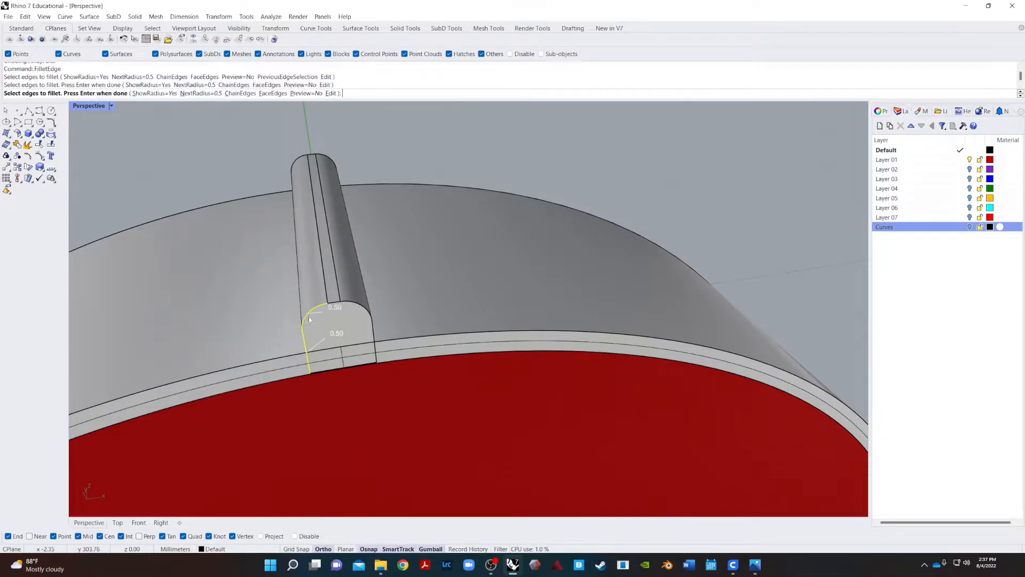
{"action": "left_click", "coordinate": [343, 303]}
{"action": "left_click", "coordinate": [371, 320]}
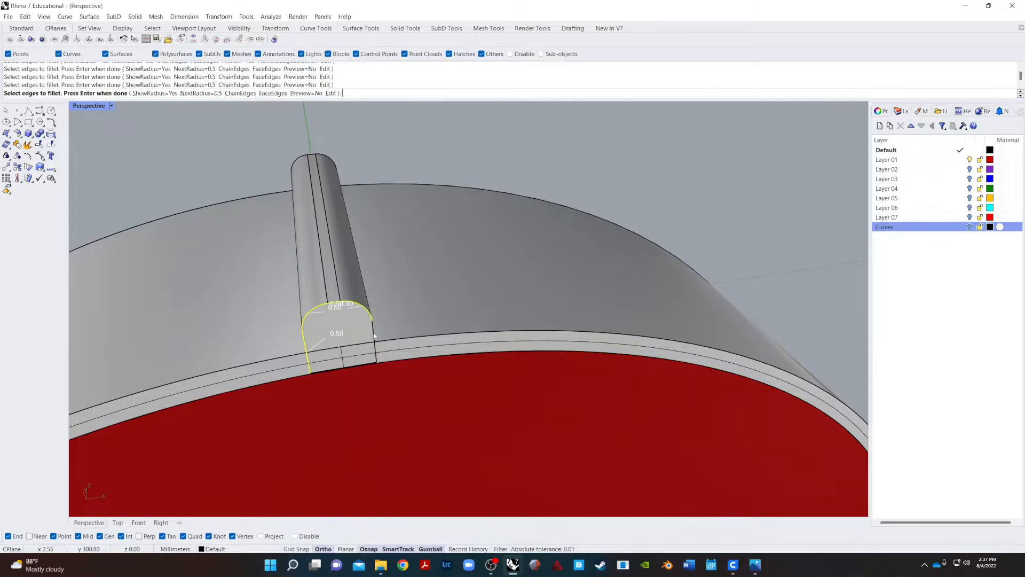
{"action": "left_click", "coordinate": [374, 338]}
- Add the curved and side edges at the rib's opposite end and try to fillet both ends with the 0.5 radius
{"action": "right_click_drag", "start_coordinate": [260, 172], "coordinate": [555, 291]}
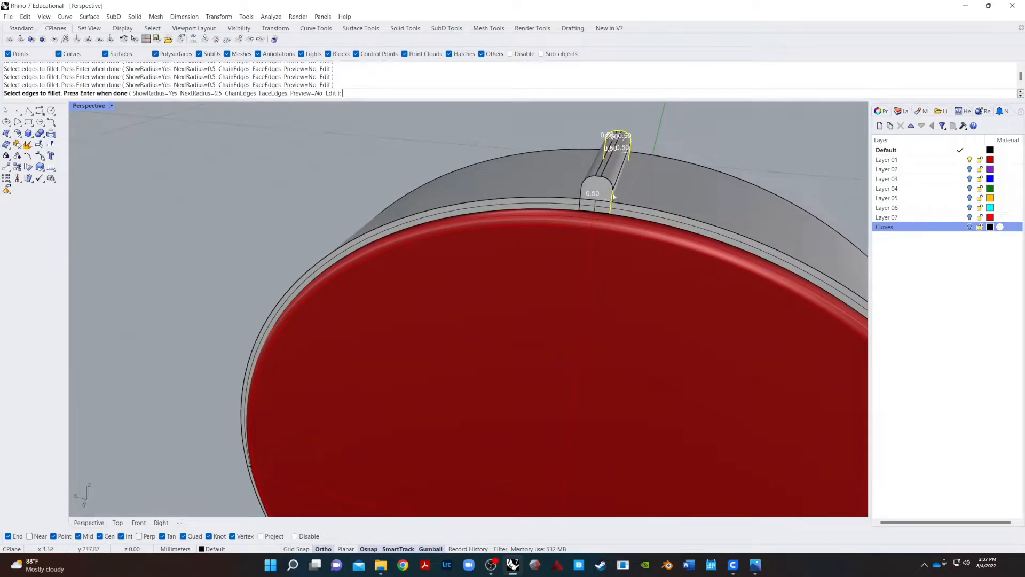
{"action": "left_click", "coordinate": [612, 184]}
{"action": "scroll", "coordinate": [601, 181], "scroll_direction": "up", "scroll_amount": 3}
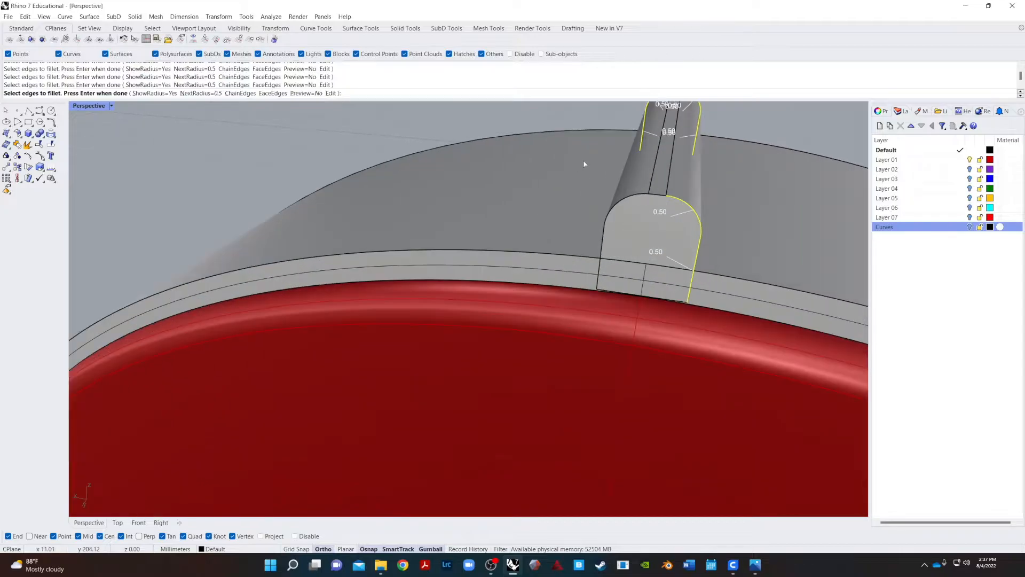
{"action": "left_click", "coordinate": [683, 211]}
{"action": "left_click", "coordinate": [614, 254]}
{"action": "left_click", "coordinate": [604, 280]}
{"action": "right_click_drag", "start_coordinate": [551, 292], "coordinate": [632, 203]}
{"action": "scroll", "coordinate": [646, 304], "scroll_direction": "down", "scroll_amount": 7}
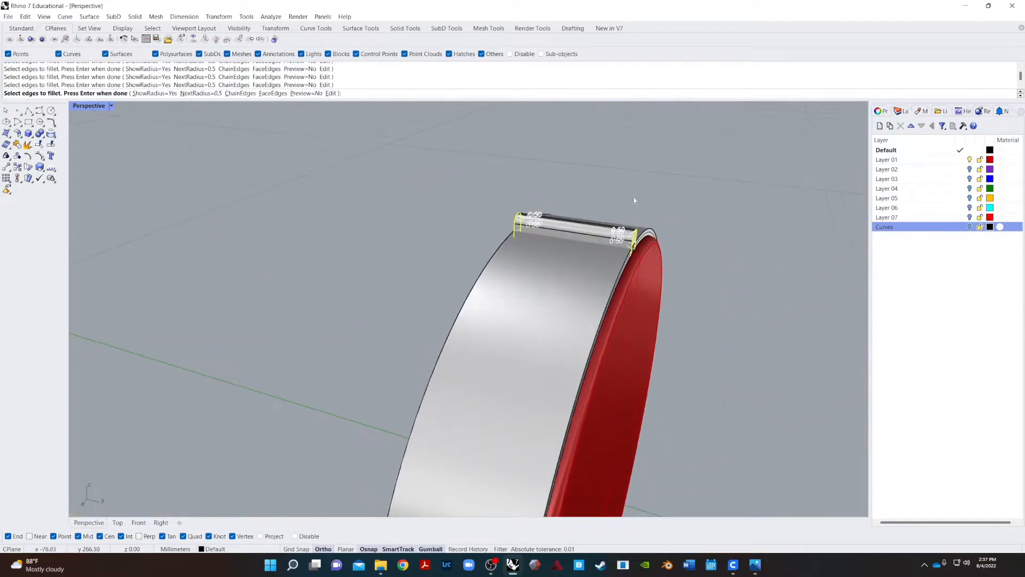
{"action": "key", "text": "Return"}
{"action": "key", "text": "Return"}
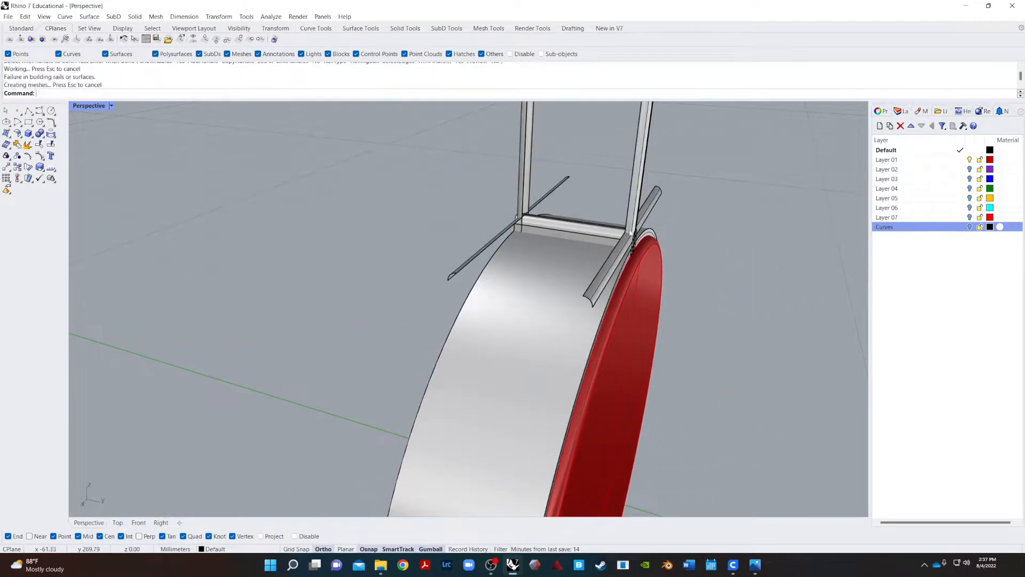
- Examine the fillet surfaces around the rib from several angles, then undo the fillet
{"action": "right_click_drag", "start_coordinate": [570, 225], "coordinate": [620, 172]}
{"action": "scroll", "coordinate": [322, 258], "scroll_direction": "up", "scroll_amount": 5}
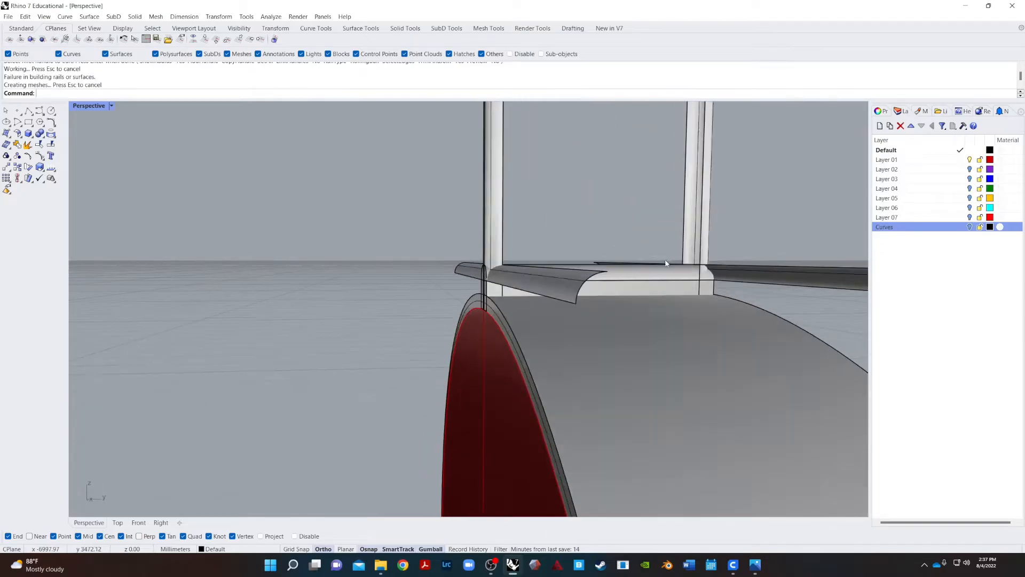
{"action": "right_click_drag", "start_coordinate": [666, 264], "coordinate": [747, 285]}
{"action": "scroll", "coordinate": [256, 270], "scroll_direction": "down", "scroll_amount": 6}
{"action": "scroll", "coordinate": [208, 254], "scroll_direction": "up", "scroll_amount": 9}
{"action": "right_click_drag", "start_coordinate": [369, 205], "coordinate": [405, 248]}
{"action": "key", "text": "ctrl+z"}
- Try a 0.5 fillet on one curved corner edge at the rib's near end, then undo it
{"action": "key", "text": "Return"}
{"action": "left_click", "coordinate": [357, 185]}
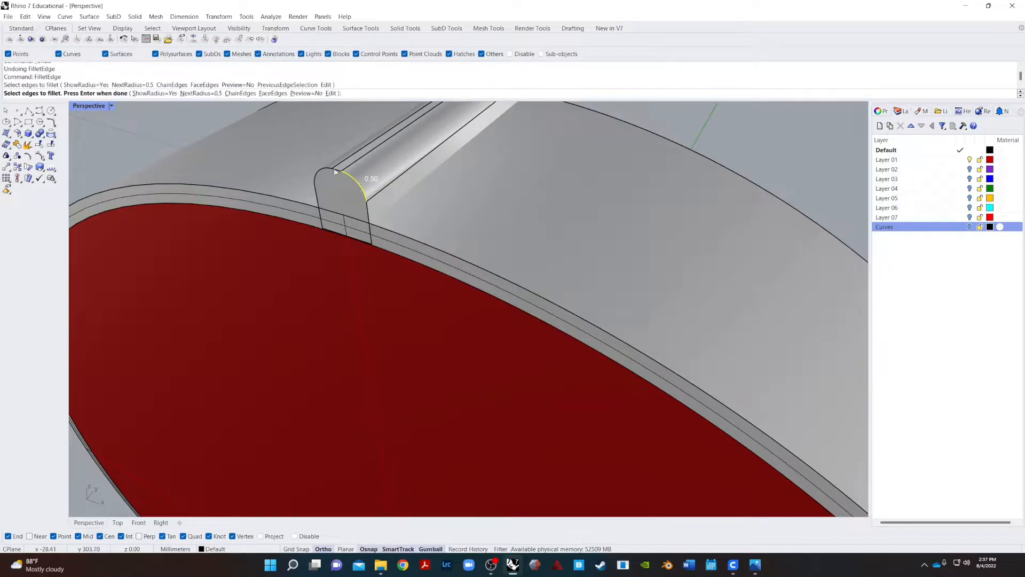
{"action": "key", "text": "Return"}
{"action": "key", "text": "Return"}
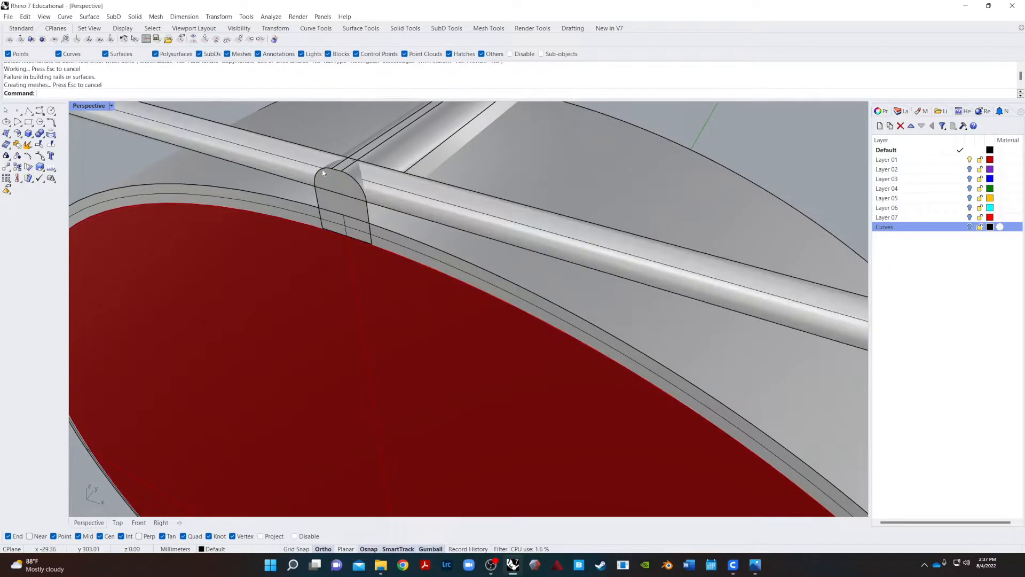
{"action": "key", "text": "ctrl+z"}
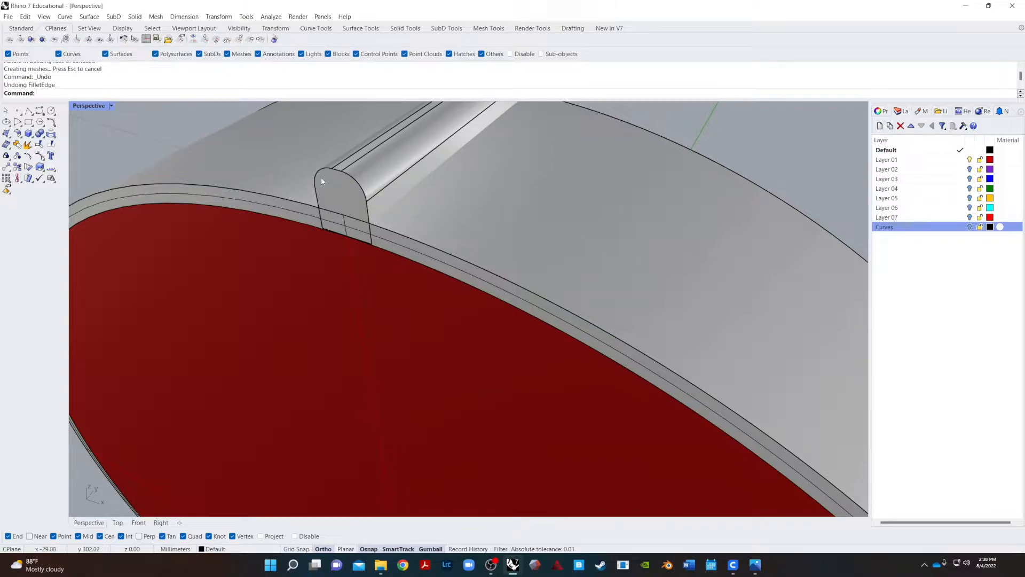
- Try to fillet the three upper edges of the rib's near end, set the next radius to 0.4, then undo the fillet
{"action": "key", "text": "Return"}
{"action": "left_click", "coordinate": [356, 183]}
{"action": "left_click", "coordinate": [336, 171]}
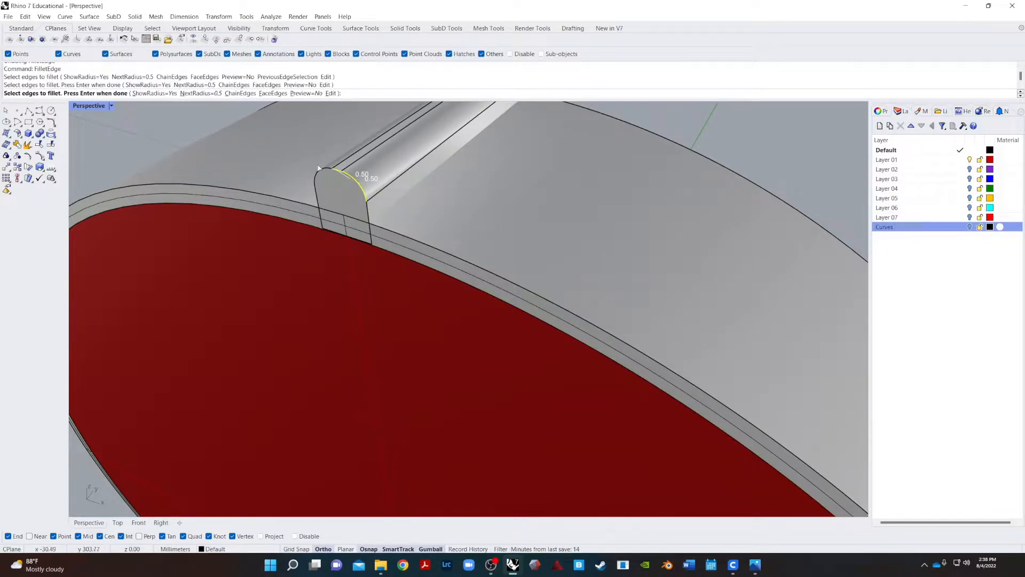
{"action": "left_click", "coordinate": [319, 172]}
{"action": "left_click", "coordinate": [195, 94]}
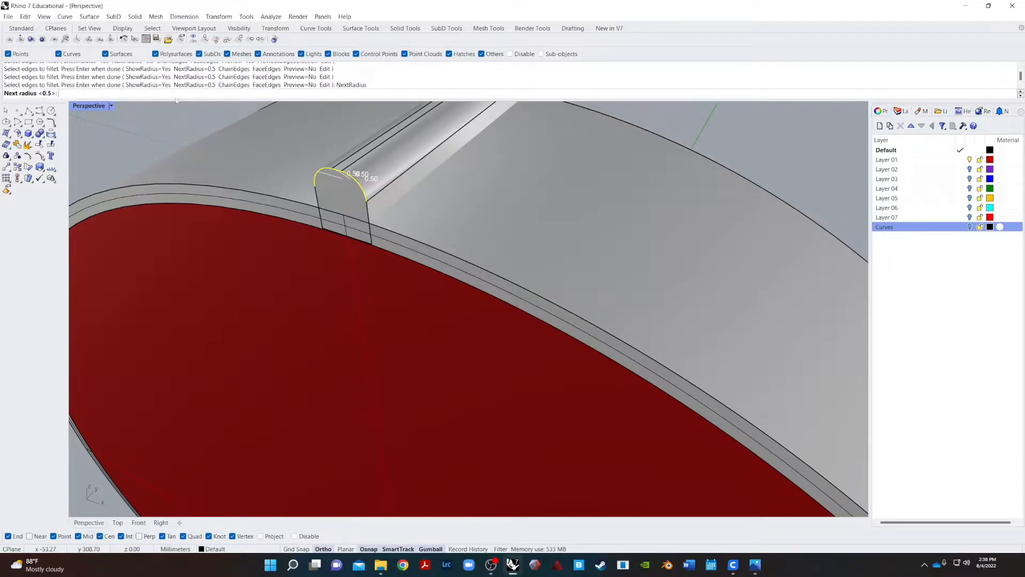
{"action": "key", "text": "Return"}
{"action": "key", "text": "Return"}
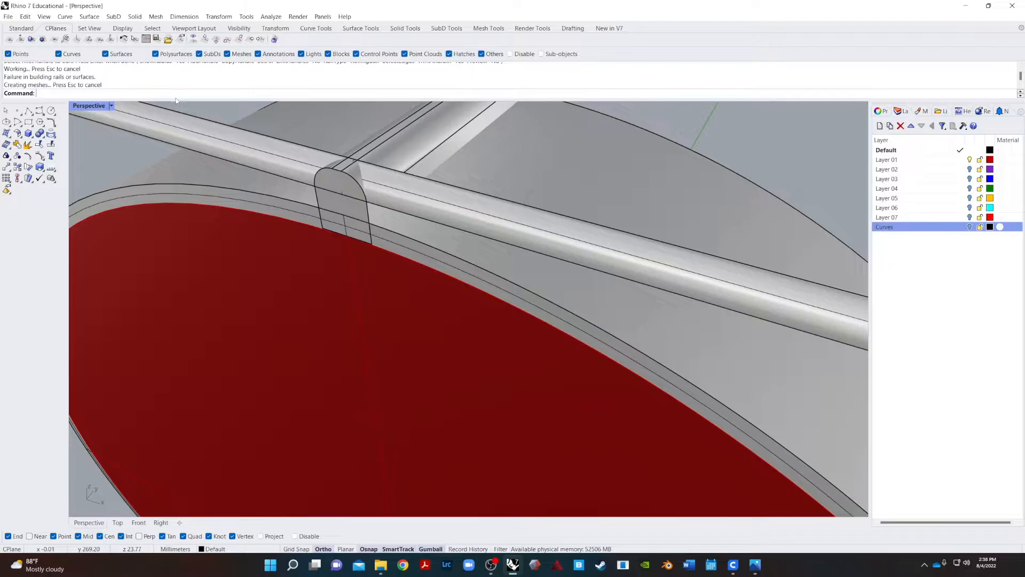
{"action": "key", "text": "ctrl+z"}
- Try a 0.4 fillet on the three upper edges of the rib's near end, set the next radius to 0.5, and undo the fillet
{"action": "key", "text": "Return"}
{"action": "left_click", "coordinate": [346, 174]}
{"action": "left_click", "coordinate": [339, 171]}
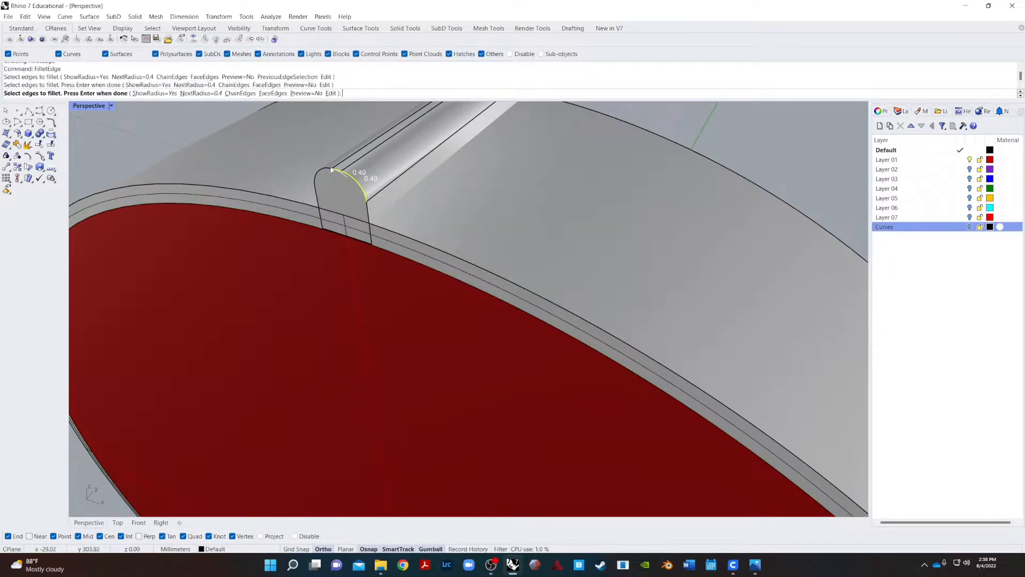
{"action": "left_click", "coordinate": [333, 172]}
{"action": "type", "text": ".5"}
{"action": "key", "text": "Return"}
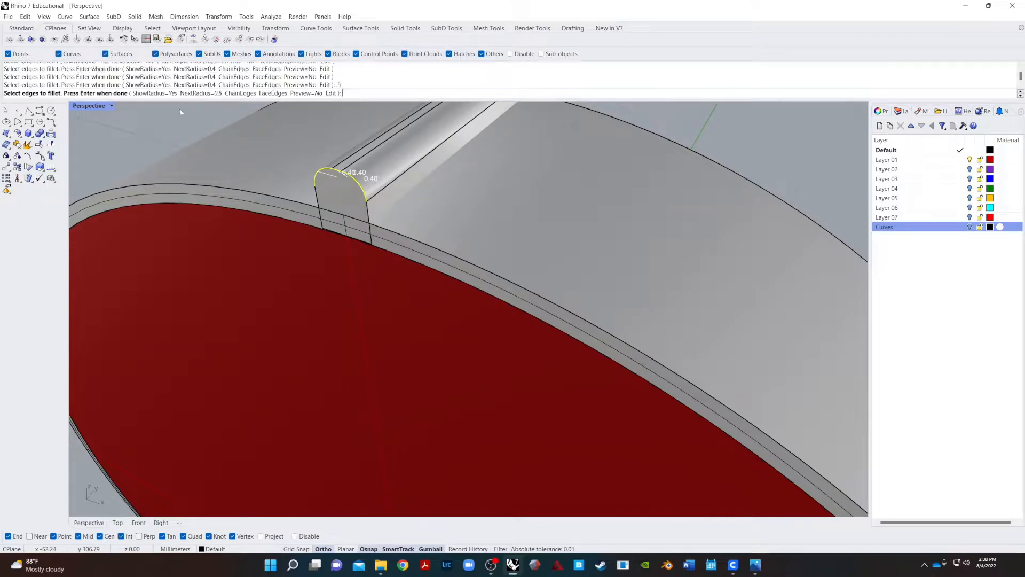
{"action": "key", "text": "Return"}
{"action": "key", "text": "Return"}
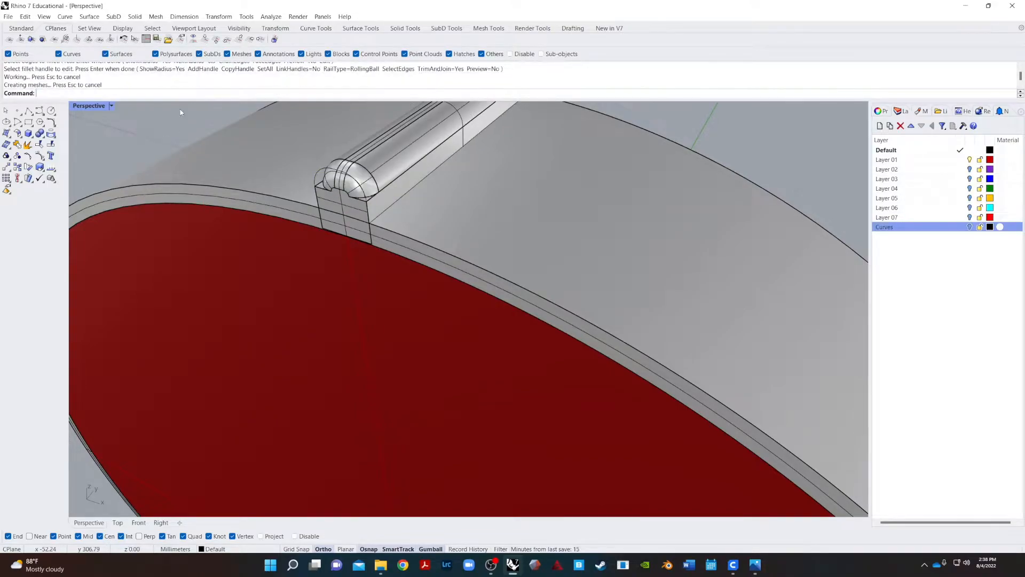
{"action": "scroll", "coordinate": [352, 176], "scroll_direction": "up", "scroll_amount": 5}
{"action": "right_click_drag", "start_coordinate": [342, 179], "coordinate": [210, 294]}
{"action": "key", "text": "ctrl+z"}
- Undo the rib extrusion, then redo it
{"action": "key", "text": "ctrl+z"}
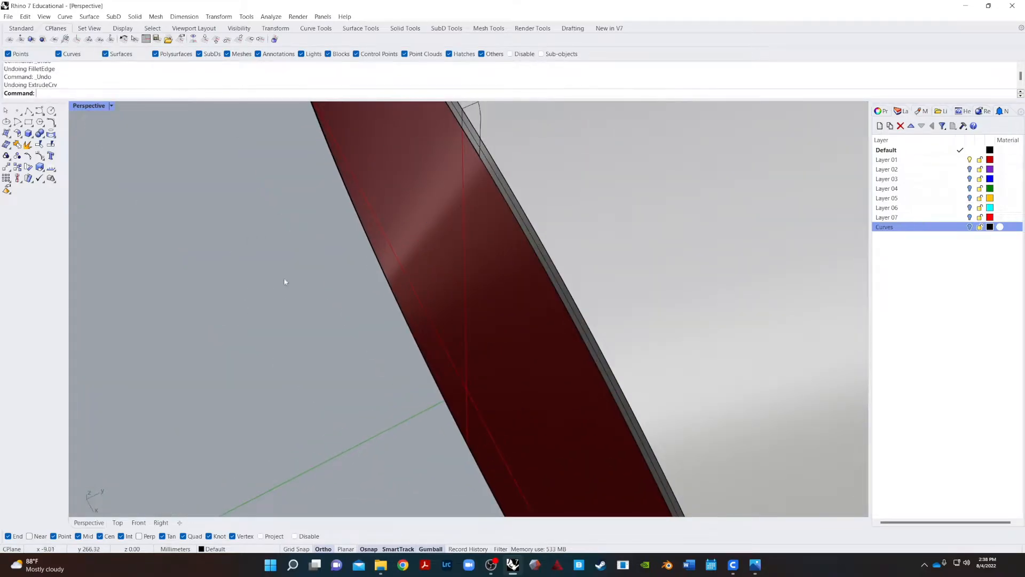
{"action": "right_click_drag", "start_coordinate": [284, 284], "coordinate": [335, 198]}
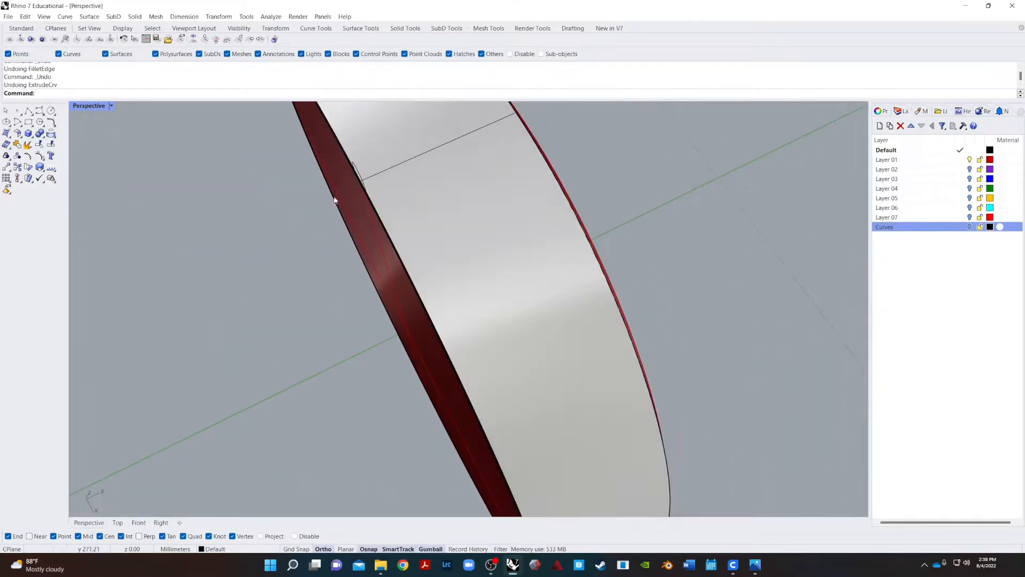
{"action": "left_click", "coordinate": [25, 16]}
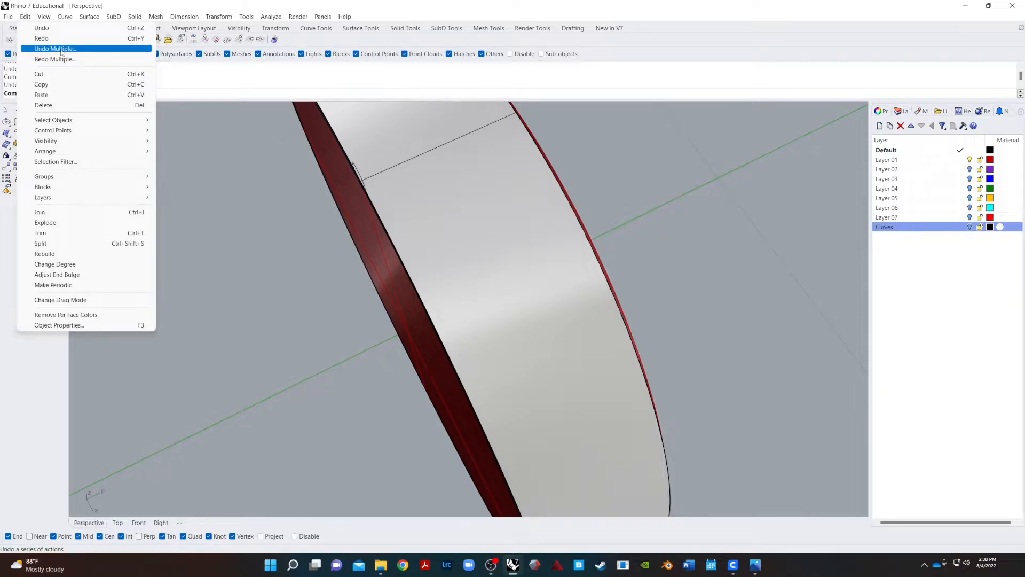
{"action": "left_click", "coordinate": [55, 40]}
- Select the rib's closed profile curve, not its extrusion, and move it to the Curves layer
{"action": "right_click_drag", "start_coordinate": [115, 126], "coordinate": [253, 235]}
{"action": "left_click", "coordinate": [341, 250]}
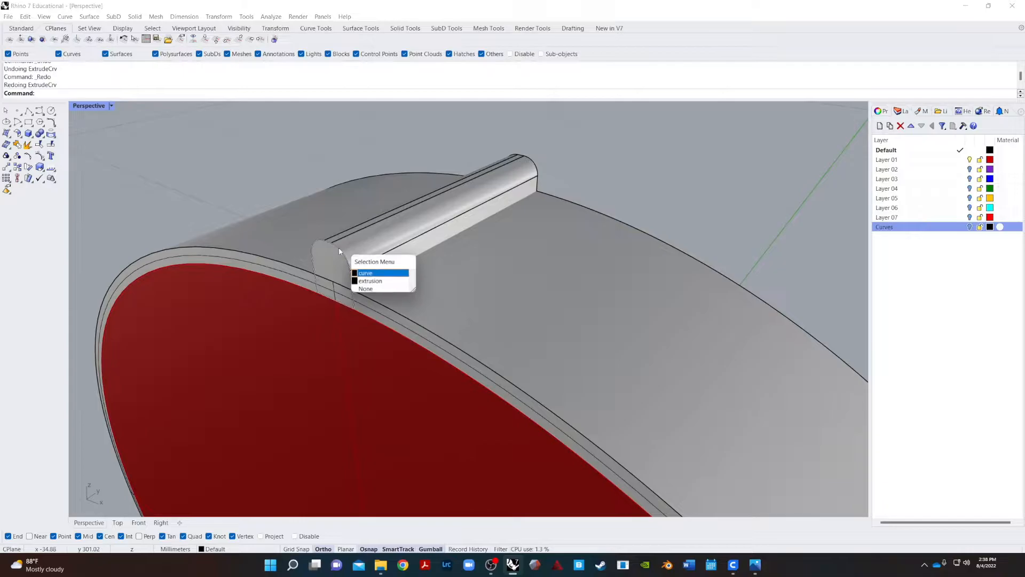
{"action": "left_click", "coordinate": [368, 275]}
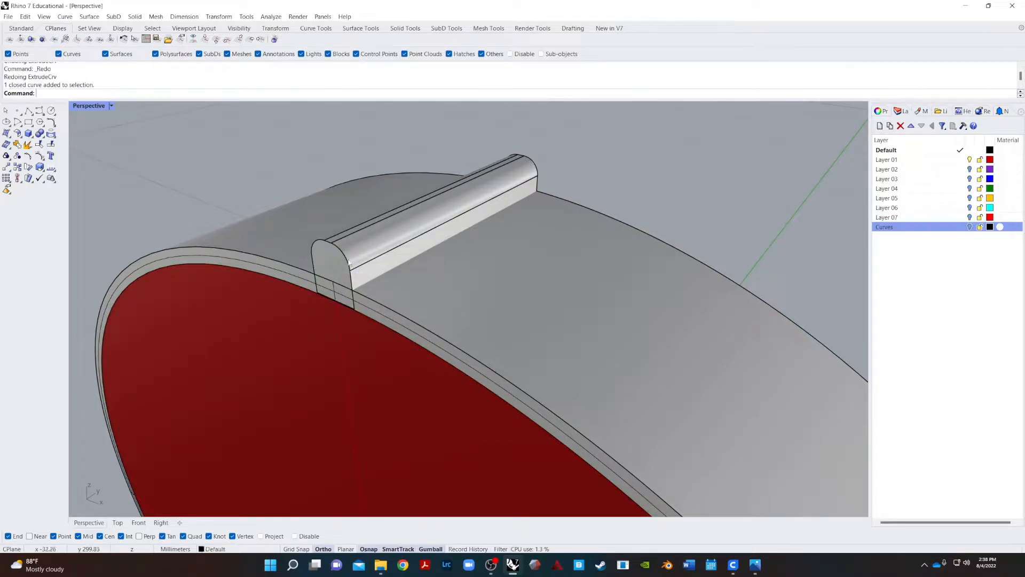
{"action": "left_click", "coordinate": [348, 261]}
{"action": "left_click", "coordinate": [244, 141]}
{"action": "left_click_drag", "start_coordinate": [94, 163], "coordinate": [487, 427]}
{"action": "right_click", "coordinate": [918, 235]}
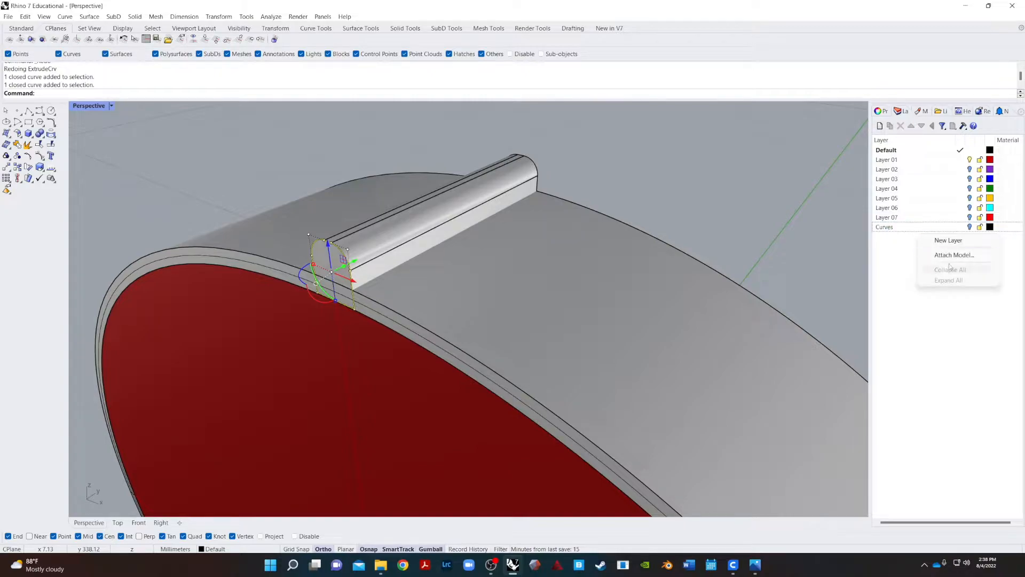
{"action": "left_click", "coordinate": [915, 229]}
{"action": "right_click", "coordinate": [916, 229]}
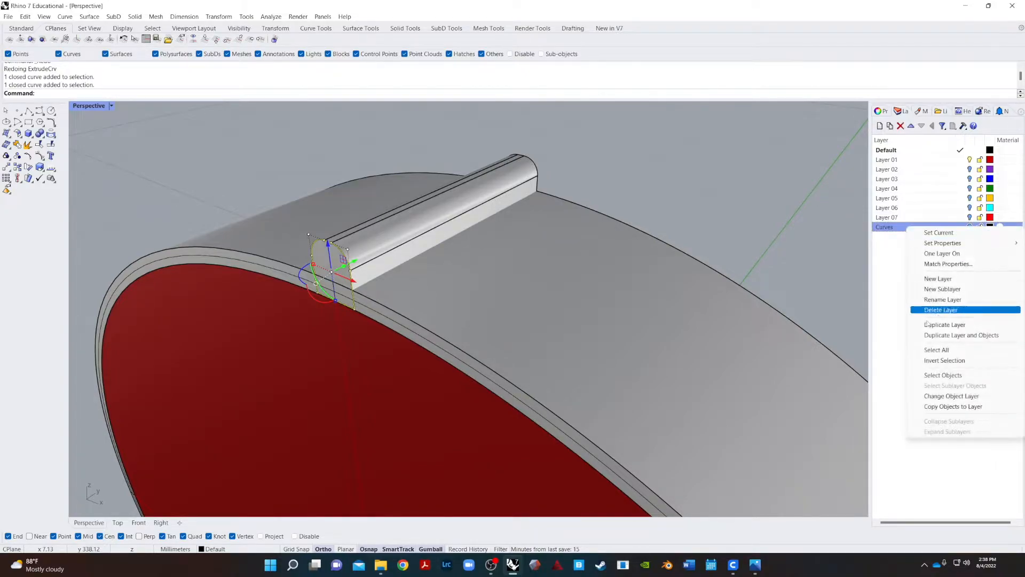
{"action": "left_click", "coordinate": [943, 395]}
- Fillet the rib's three upper edges at its near end with a 0.5 radius
{"action": "scroll", "coordinate": [320, 224], "scroll_direction": "up", "scroll_amount": 5}
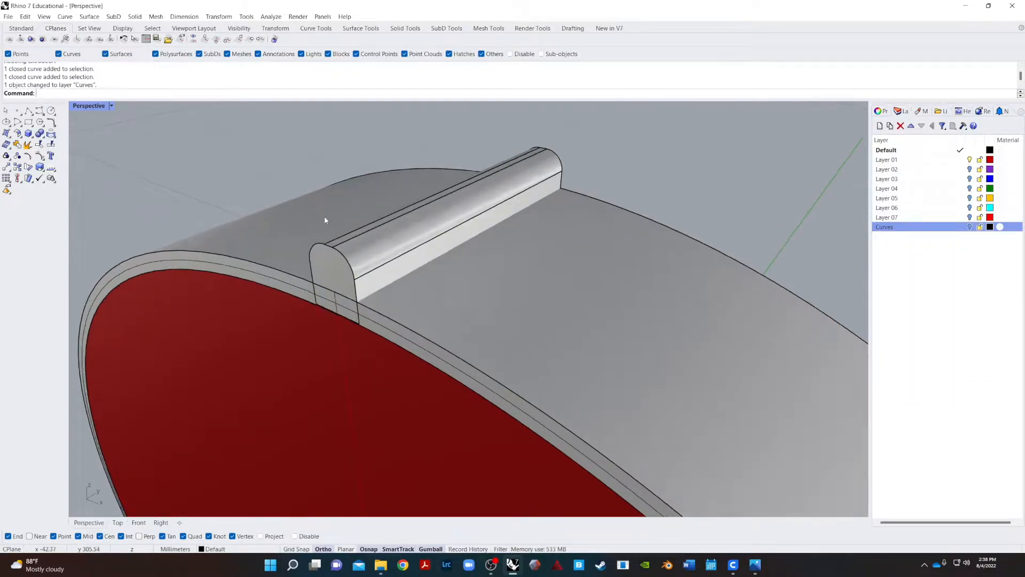
{"action": "type", "text": "filletEdge"}
{"action": "key", "text": "Return"}
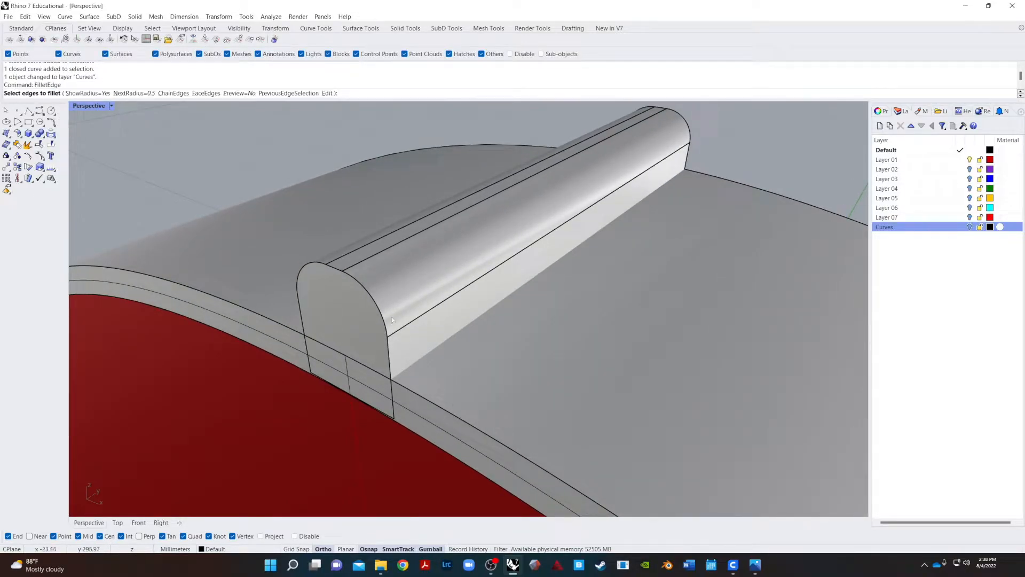
{"action": "left_click", "coordinate": [339, 271]}
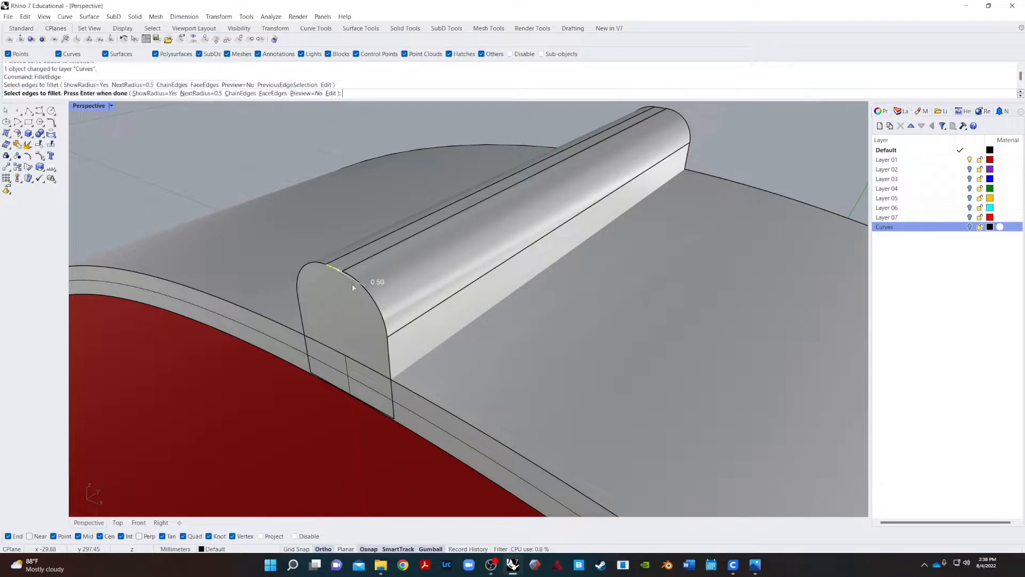
{"action": "left_click", "coordinate": [378, 304]}
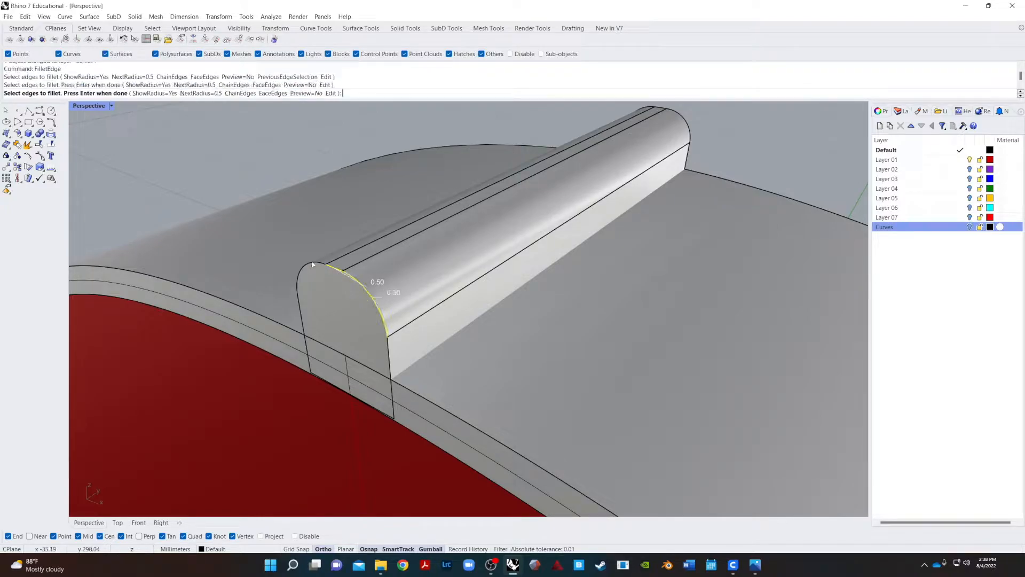
{"action": "left_click", "coordinate": [312, 263]}
{"action": "key", "text": "Return"}
{"action": "key", "text": "Return"}
- Split the rib using the long fillet surface at its near end as the cutting object
{"action": "right_click_drag", "start_coordinate": [367, 245], "coordinate": [334, 209]}
{"action": "type", "text": "Split"}
{"action": "key", "text": "Return"}
{"action": "left_click", "coordinate": [406, 248]}
{"action": "key", "text": "Return"}
{"action": "left_click", "coordinate": [398, 334]}
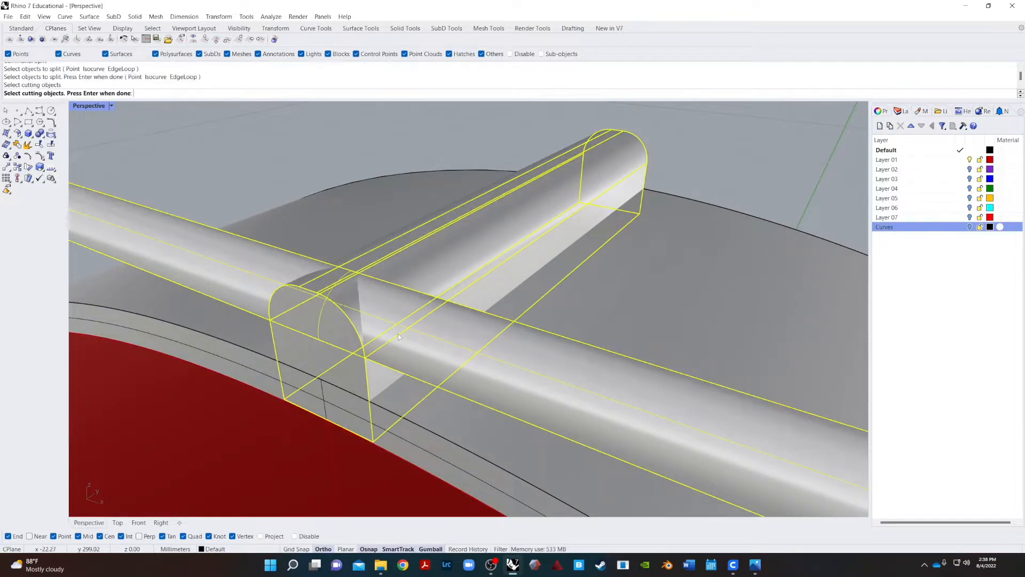
{"action": "key", "text": "Return"}
- Delete the split-off rounded end piece of the rib, then undo the deletion
{"action": "left_click", "coordinate": [322, 327]}
{"action": "key", "text": "Delete"}
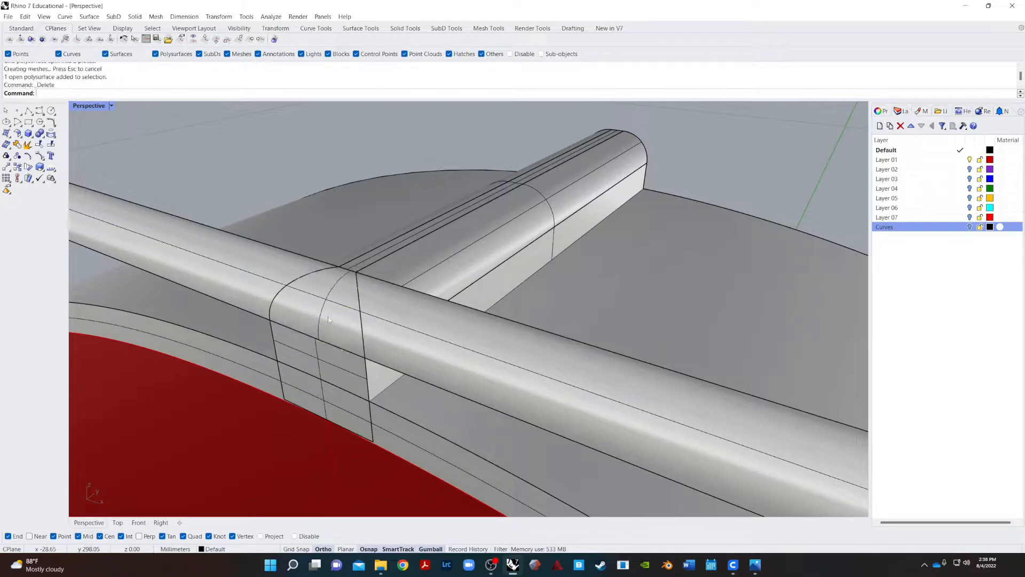
{"action": "key", "text": "ctrl+z"}
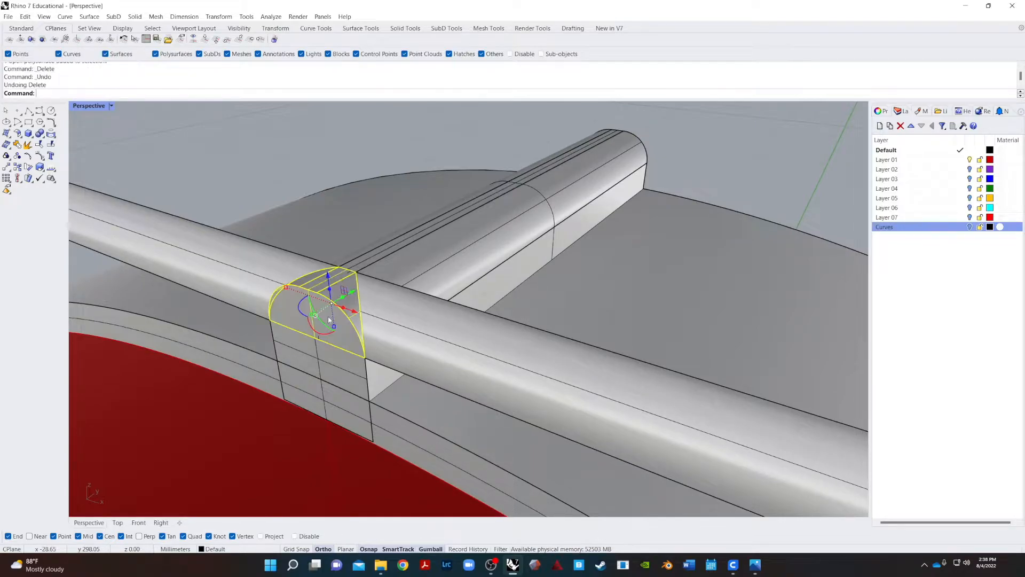
- Undo the rib's split and its edge fillet
{"action": "key", "text": "ctrl+z"}
{"action": "key", "text": "Escape"}
{"action": "right_click_drag", "start_coordinate": [280, 260], "coordinate": [303, 380]}
{"action": "key", "text": "ctrl+z"}
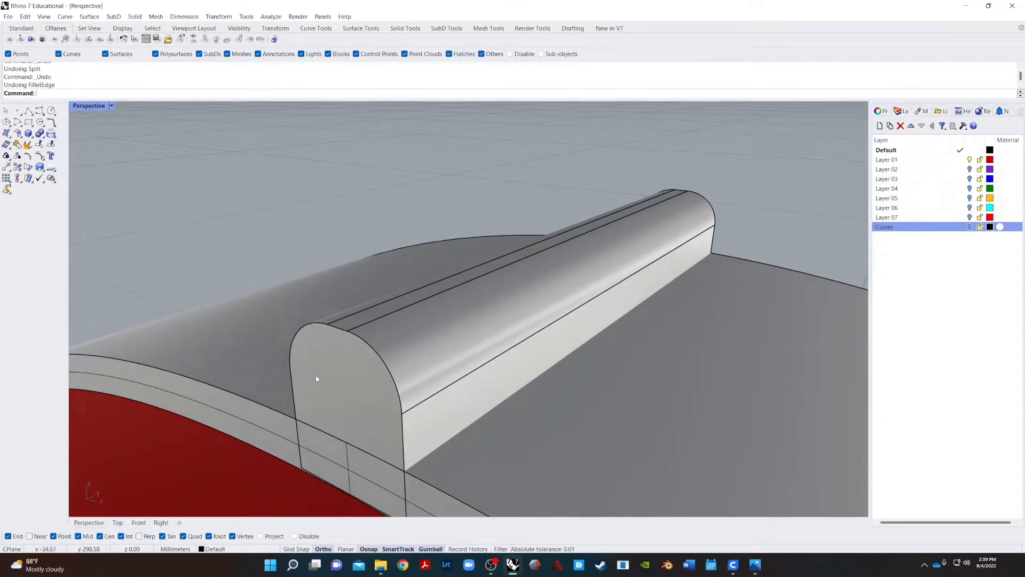
- Run FilletEdge on the rounded upper edges of the rib's near end with a 0.5 radius
{"action": "type", "text": "FilletEdge"}
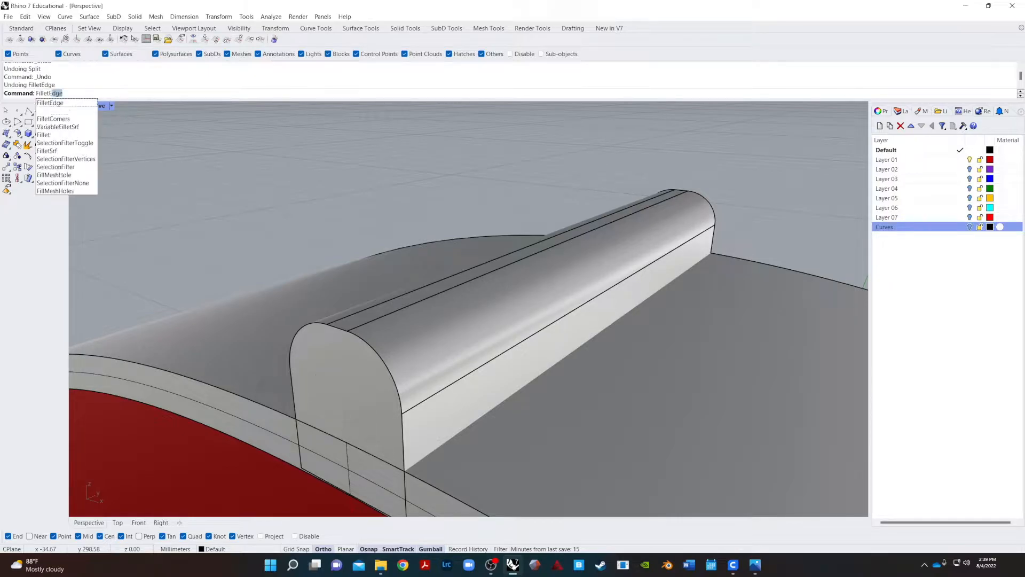
{"action": "key", "text": "Return"}
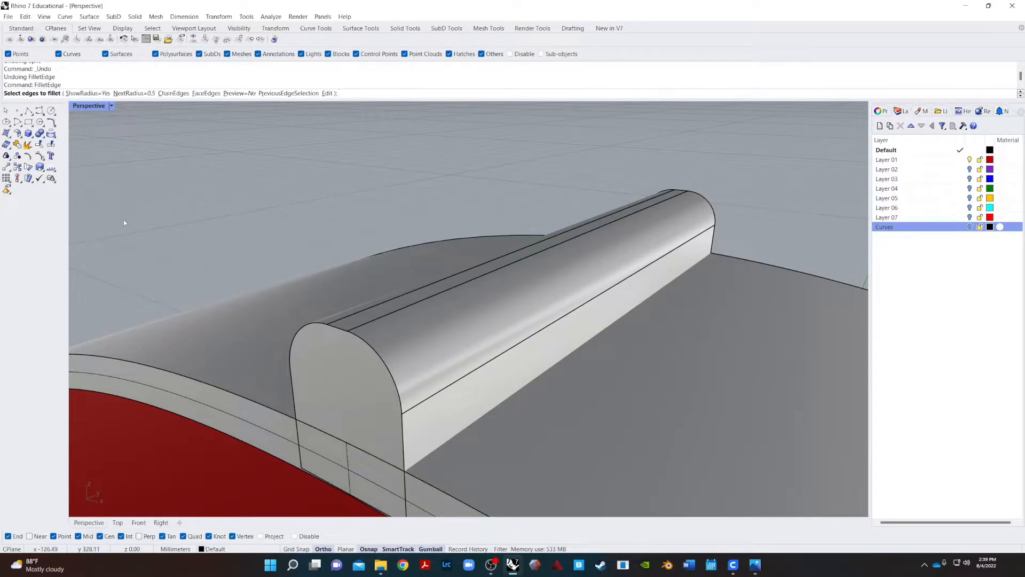
{"action": "left_click", "coordinate": [362, 344]}
{"action": "left_click", "coordinate": [343, 331]}
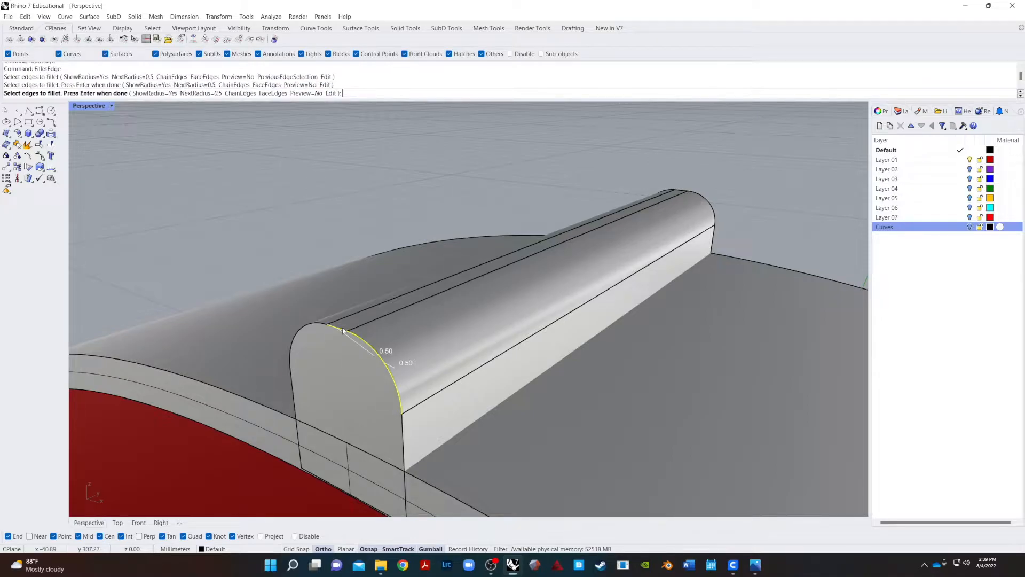
{"action": "key", "text": "Return"}
{"action": "key", "text": "Return"}
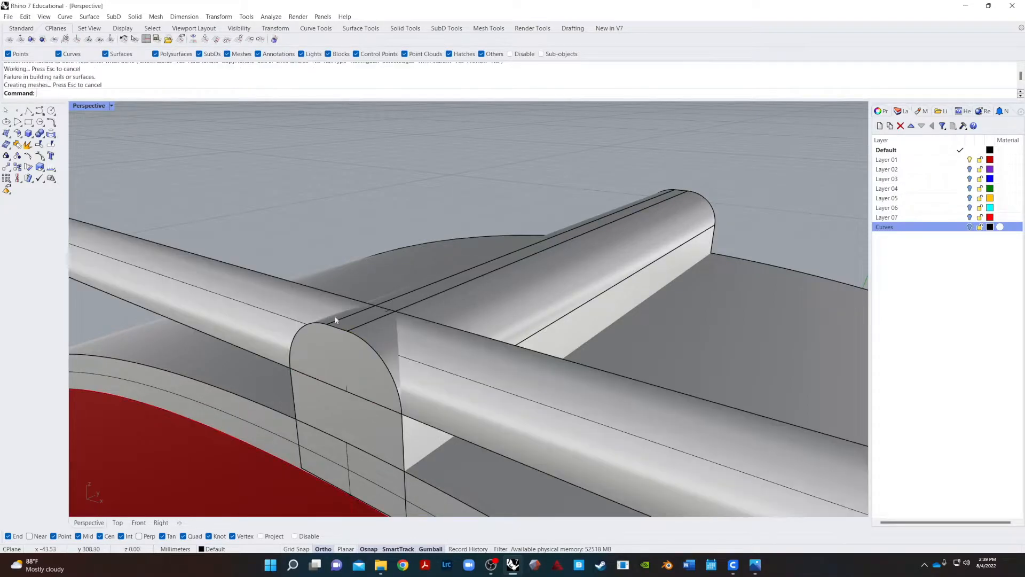
- Split the rib at its near end, using the long fillet surface as the cutting object
{"action": "right_click_drag", "start_coordinate": [324, 319], "coordinate": [192, 290]}
{"action": "type", "text": "Split"}
{"action": "key", "text": "Return"}
{"action": "left_click", "coordinate": [512, 329]}
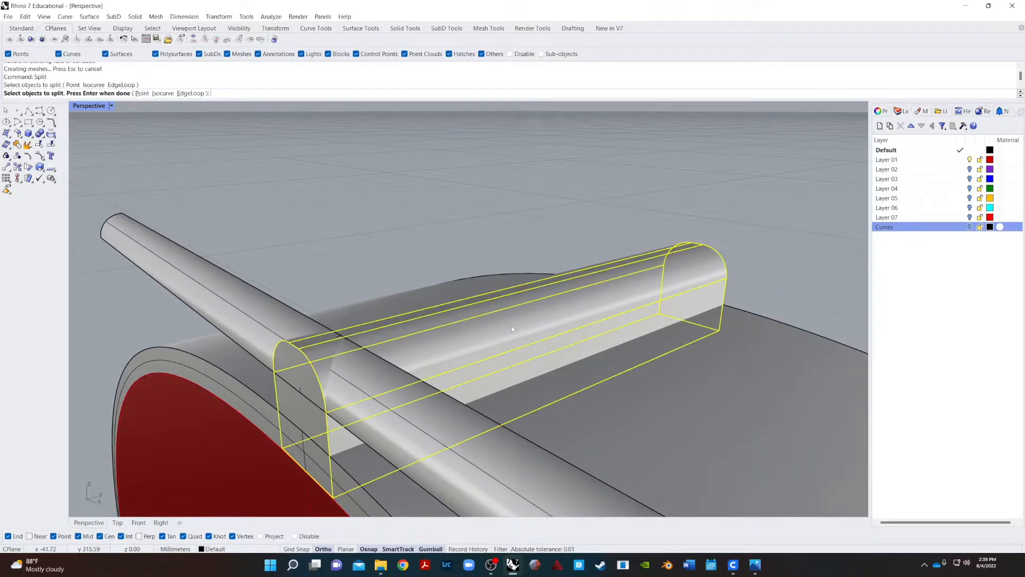
{"action": "key", "text": "Return"}
{"action": "left_click", "coordinate": [216, 277]}
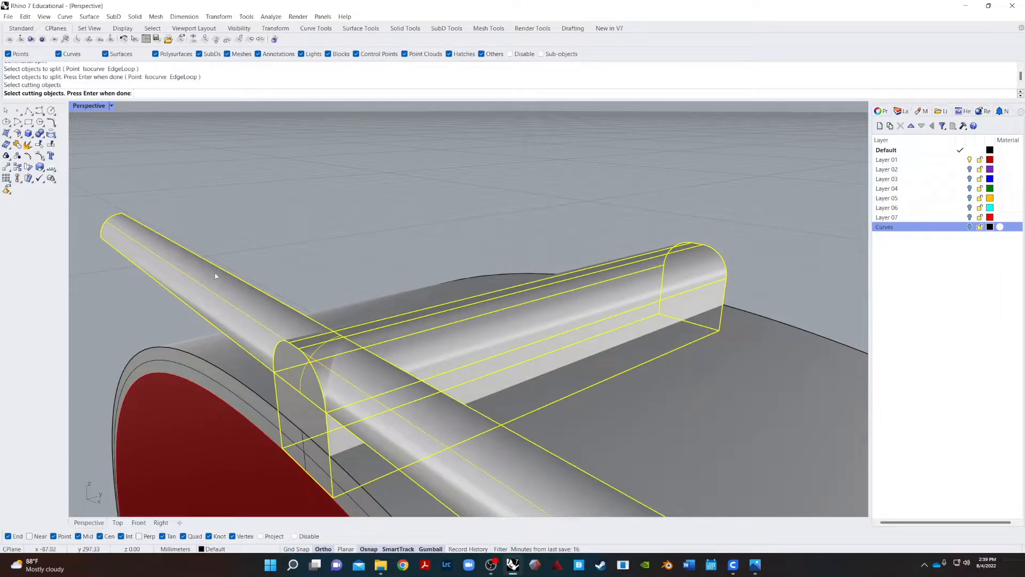
{"action": "key", "text": "Return"}
- Split the long fillet surface at the near end, using the rib as the cutting object
{"action": "key", "text": "Return"}
{"action": "left_click", "coordinate": [204, 276]}
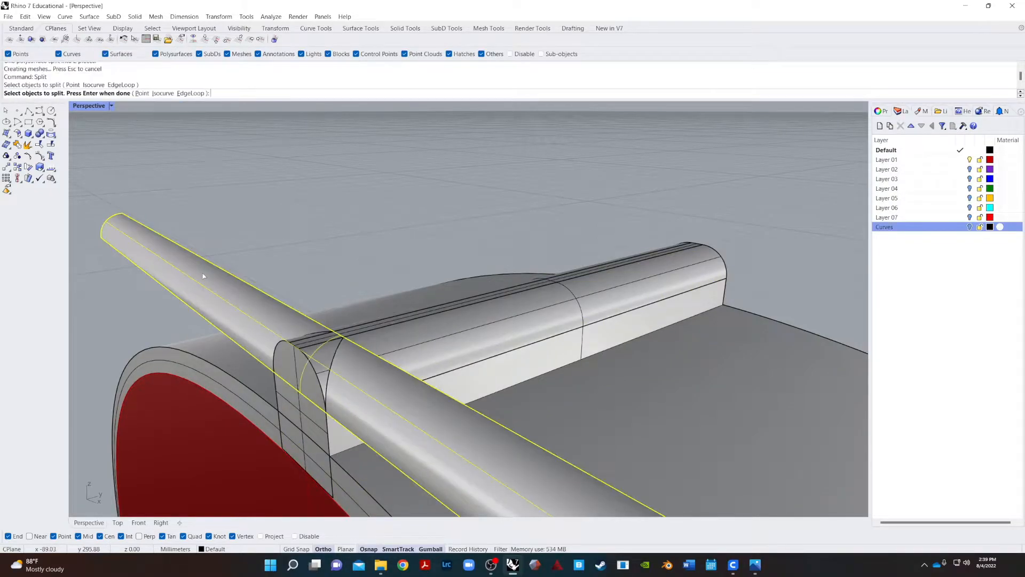
{"action": "key", "text": "Return"}
{"action": "left_click", "coordinate": [290, 367]}
{"action": "key", "text": "Return"}
- Delete the rib's cut-off near corner piece and the fillet surface parts that overhang its sides
{"action": "left_click", "coordinate": [328, 356]}
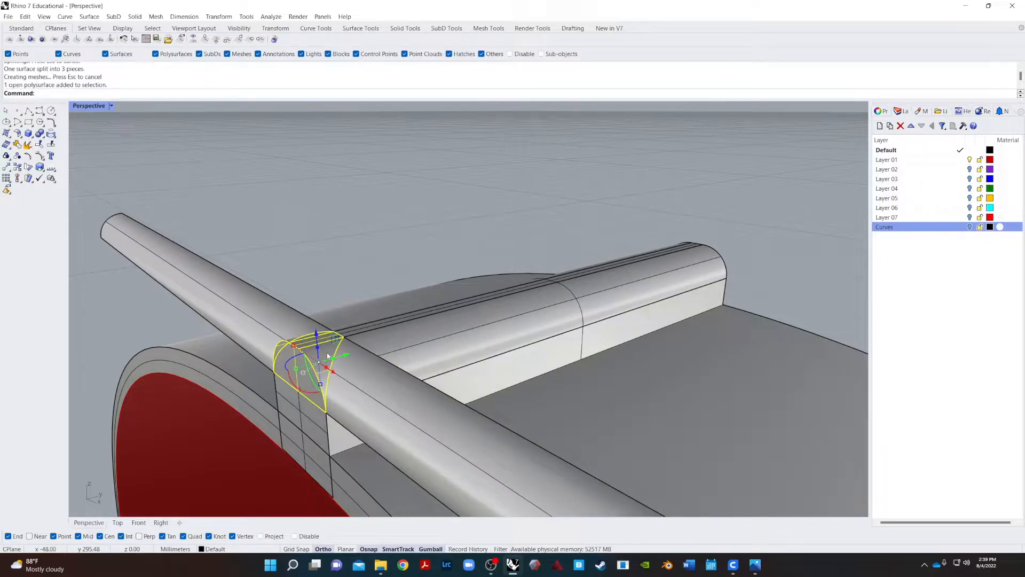
{"action": "key", "text": "Delete"}
{"action": "left_click", "coordinate": [215, 245]}
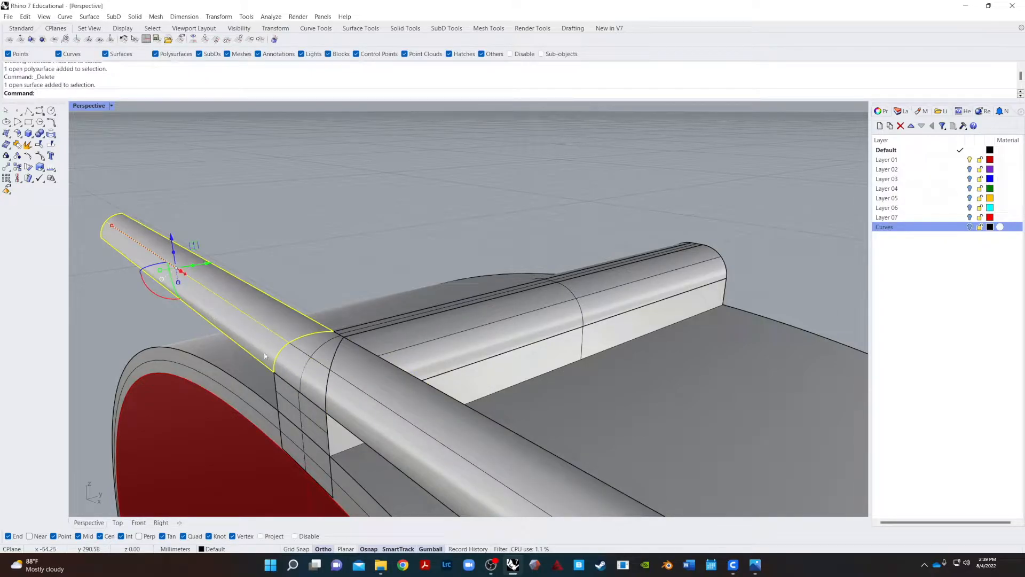
{"action": "key", "text": "Delete"}
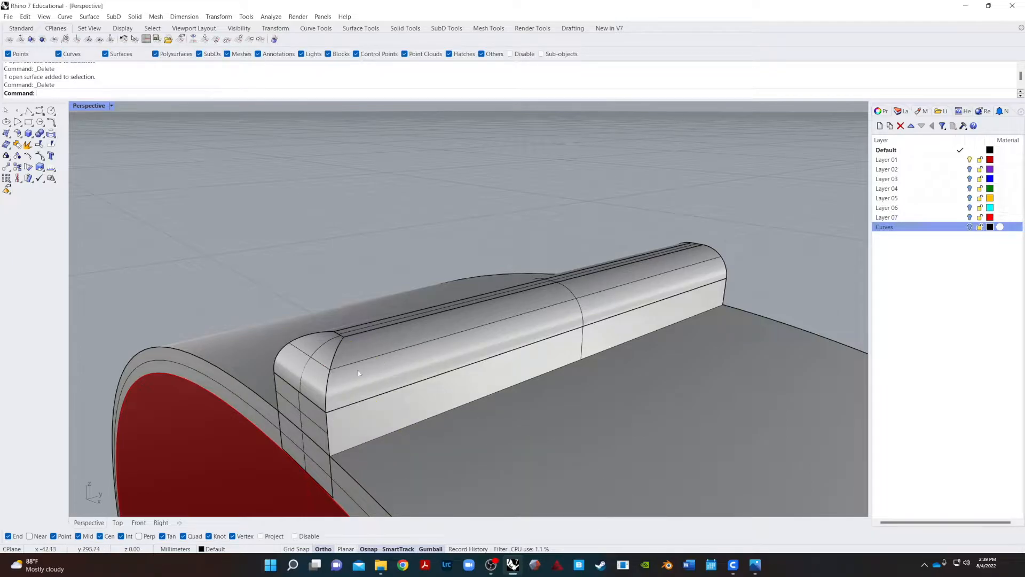
- Join the trimmed fillet surface at the near end to the rib body
{"action": "left_click", "coordinate": [298, 366]}
{"action": "key", "text": "Escape"}
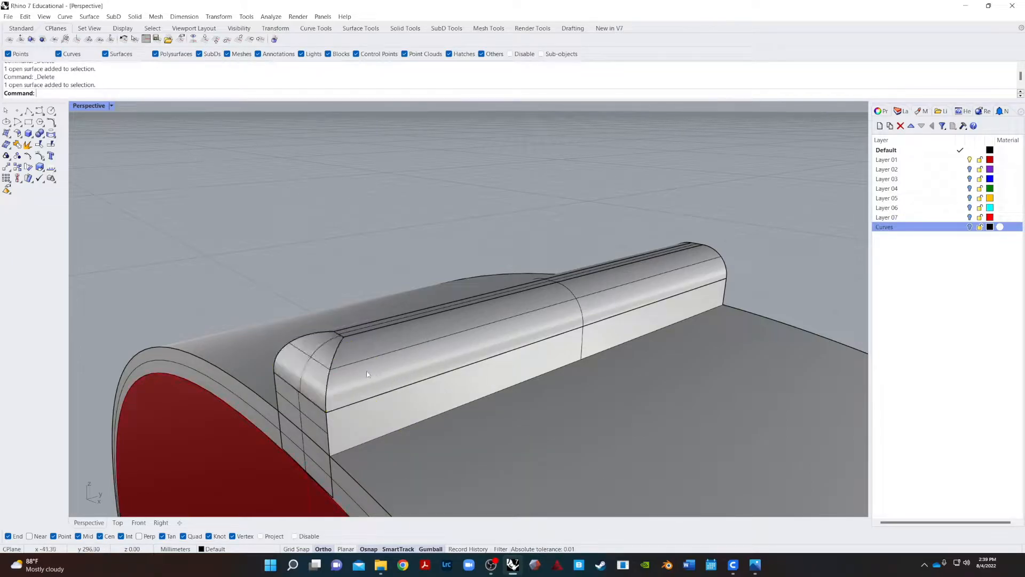
{"action": "left_click", "coordinate": [317, 365]}
{"action": "key", "text": "Escape"}
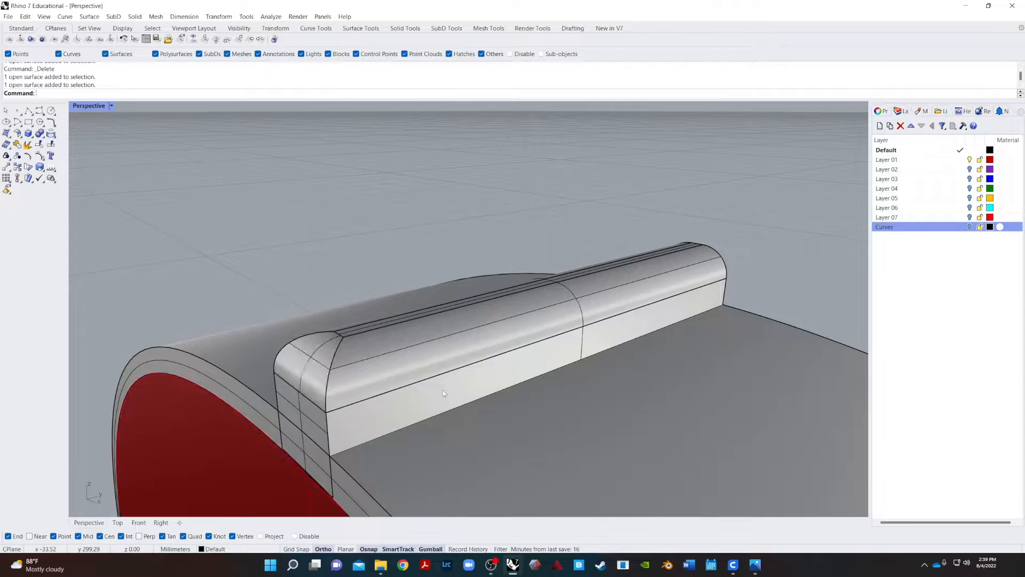
{"action": "left_click", "coordinate": [372, 391]}
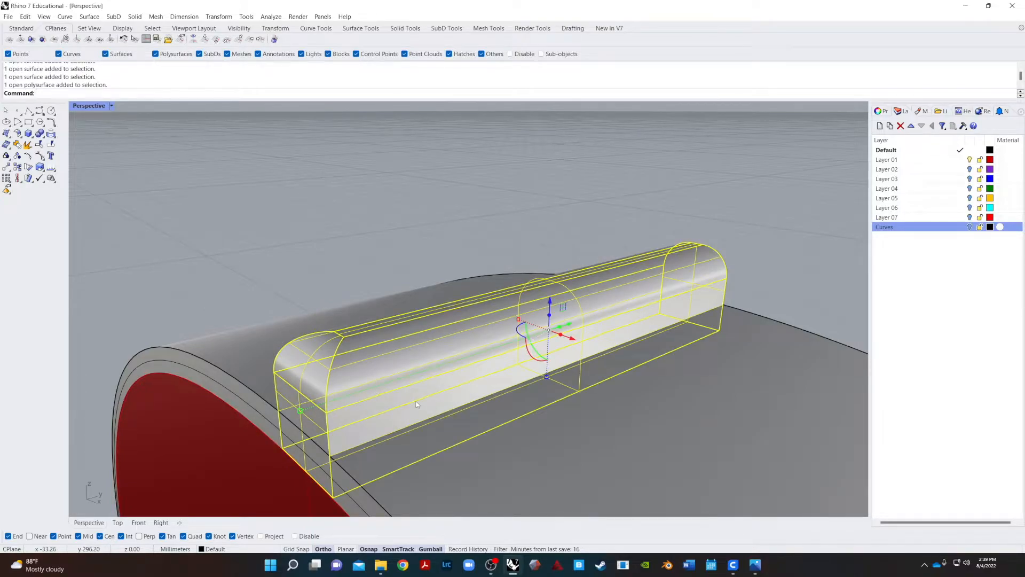
{"action": "key", "text": "Return"}
{"action": "key", "text": "Escape"}
- Run FilletEdge on the rounded upper edges at the rib's opposite end with a 0.5 radius
{"action": "right_click_drag", "start_coordinate": [418, 408], "coordinate": [333, 356]}
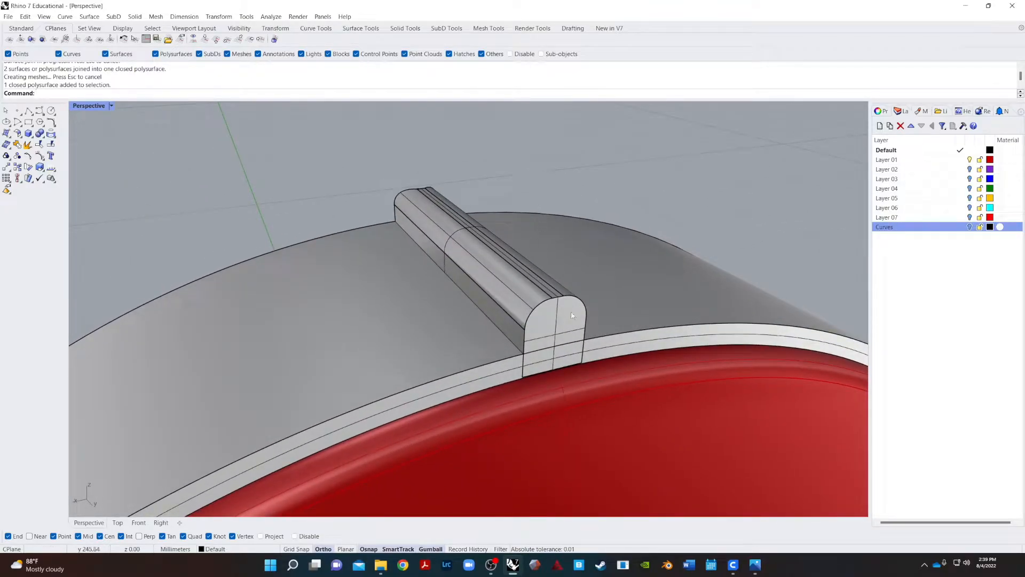
{"action": "type", "text": "filletedge"}
{"action": "key", "text": "Return"}
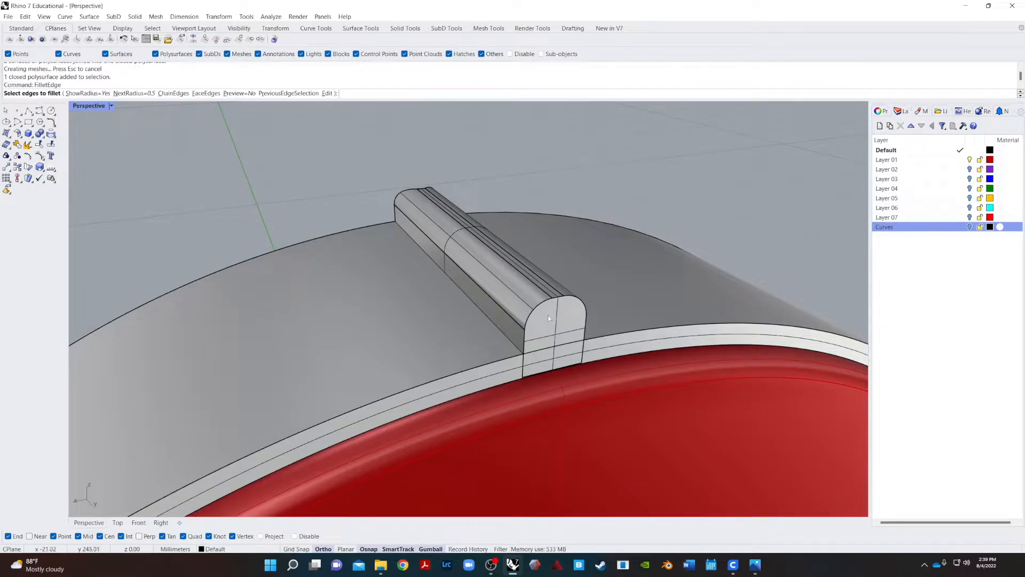
{"action": "left_click", "coordinate": [532, 318]}
{"action": "left_click", "coordinate": [566, 302]}
{"action": "left_click", "coordinate": [565, 302]}
{"action": "key", "text": "Return"}
{"action": "key", "text": "Return"}
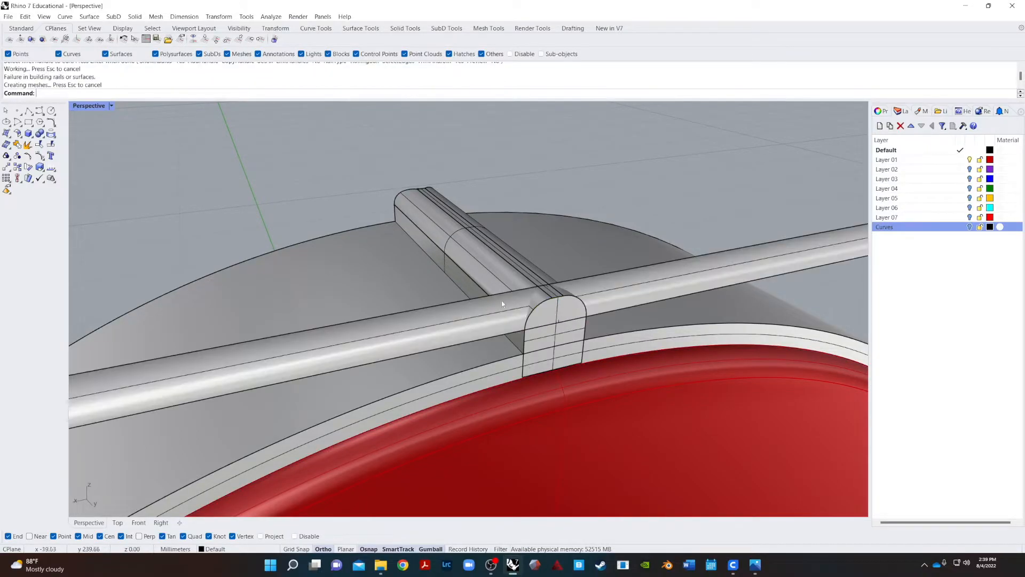
- Split the rib at its unfinished end, using the new long fillet surface as the cutting object
{"action": "type", "text": "Split"}
{"action": "key", "text": "Return"}
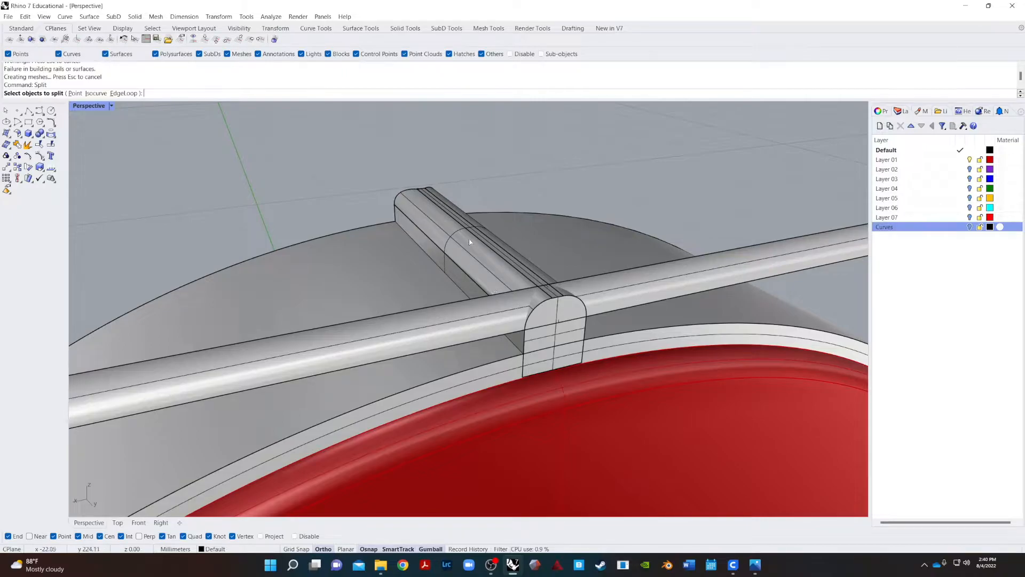
{"action": "left_click", "coordinate": [488, 260]}
{"action": "key", "text": "Return"}
{"action": "left_click", "coordinate": [661, 292]}
{"action": "key", "text": "Return"}
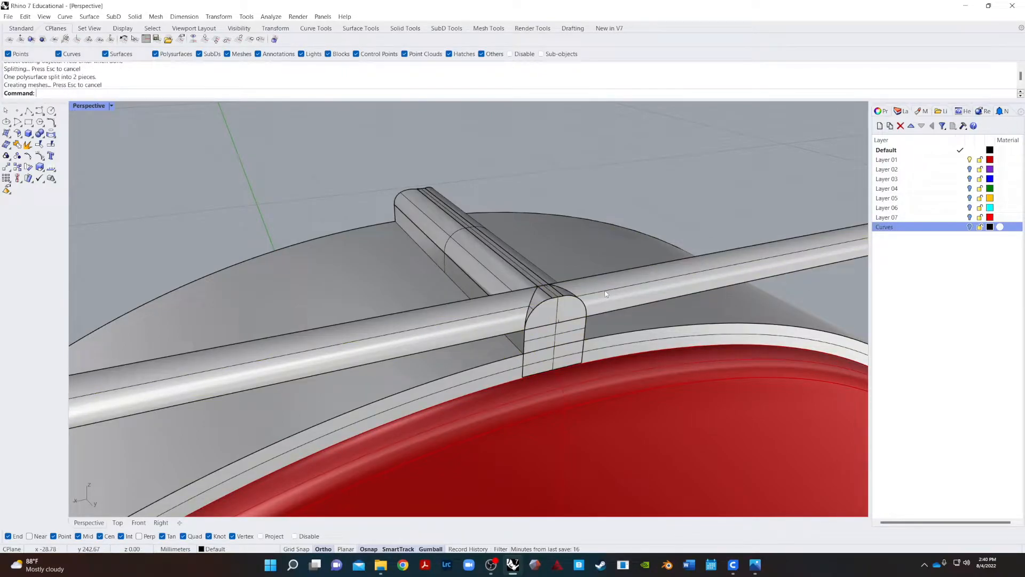
- Split the new long fillet surface, using the rib's end as the cutting object
{"action": "key", "text": "Return"}
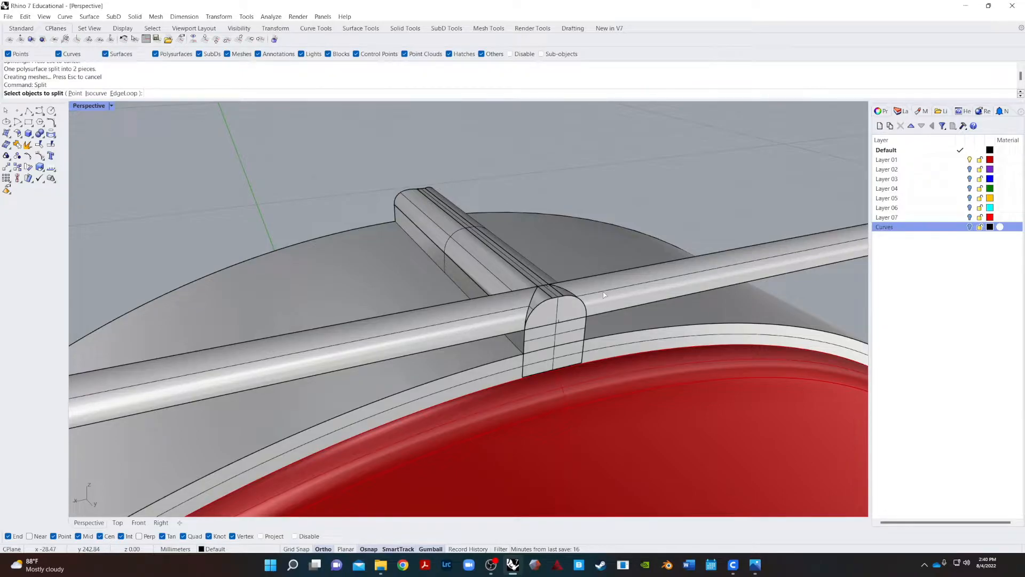
{"action": "left_click", "coordinate": [604, 294]}
{"action": "key", "text": "Return"}
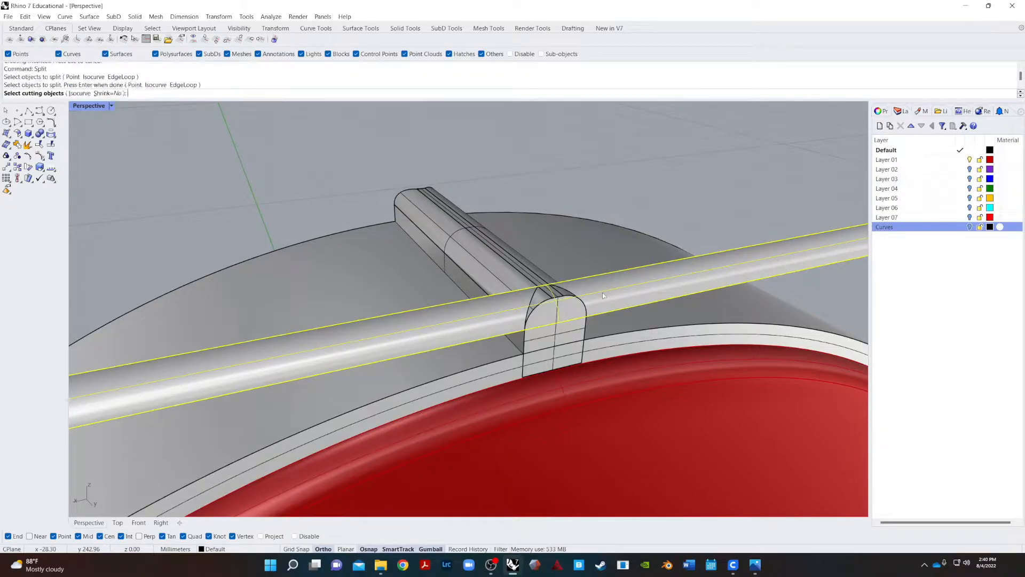
{"action": "left_click", "coordinate": [577, 314]}
{"action": "key", "text": "Return"}
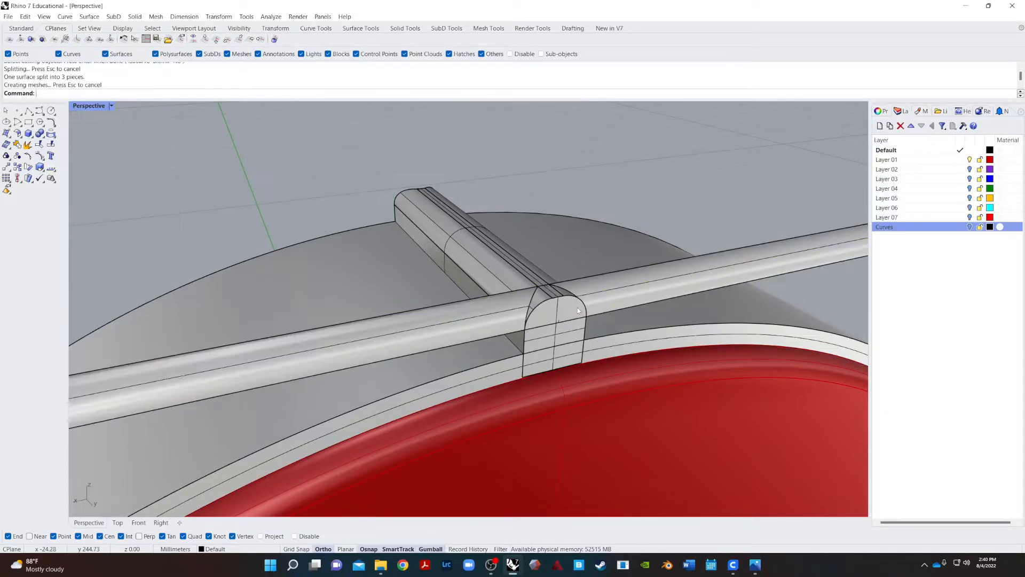
- Delete both overhanging fillet surface pieces and the rib's cut-off corner piece at this end
{"action": "left_click", "coordinate": [653, 292]}
{"action": "key", "text": "Delete"}
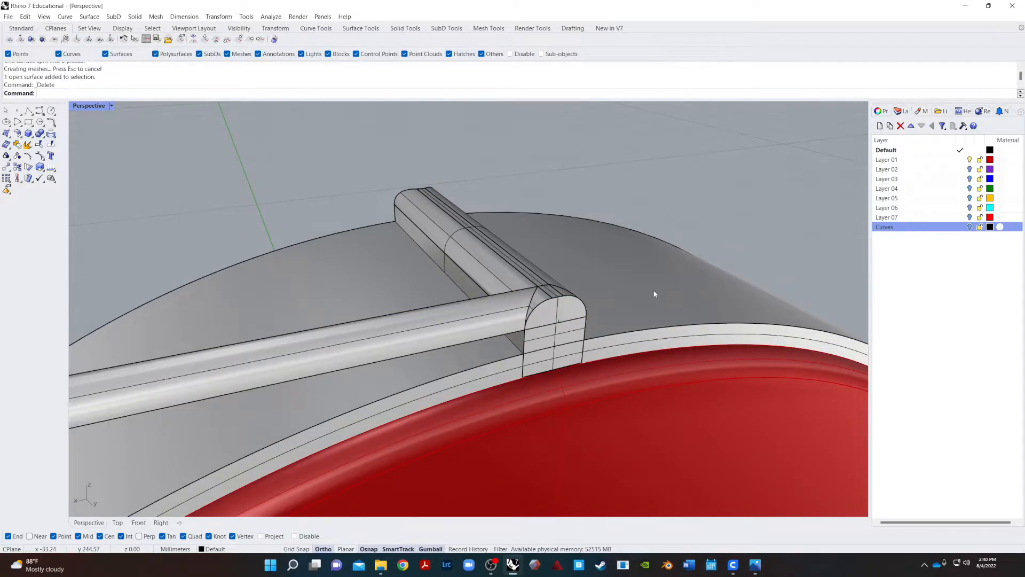
{"action": "left_click", "coordinate": [451, 328]}
{"action": "key", "text": "Delete"}
{"action": "left_click", "coordinate": [451, 328]}
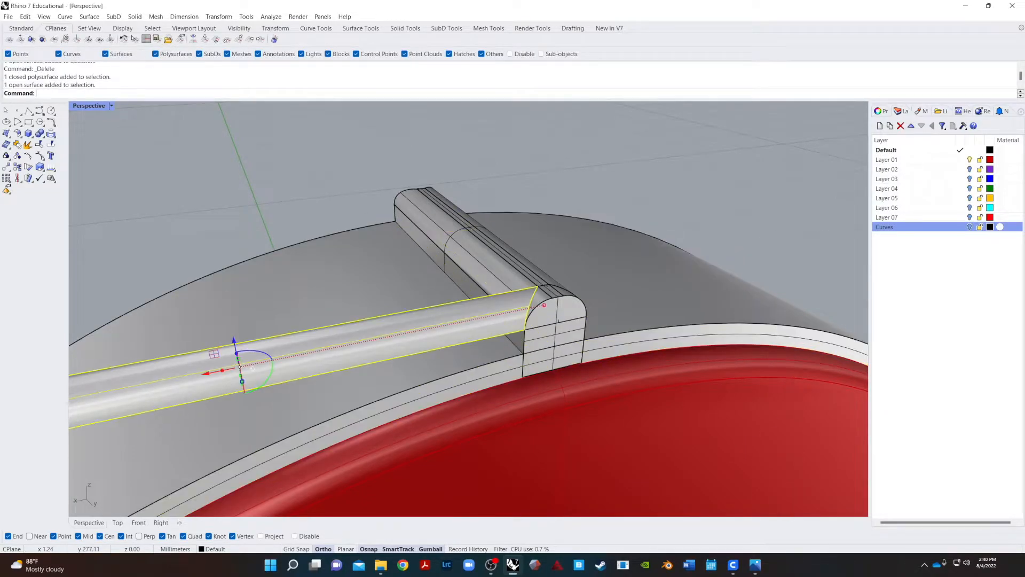
{"action": "key", "text": "Delete"}
{"action": "left_click", "coordinate": [547, 305]}
{"action": "key", "text": "Delete"}
- Join the remaining fillet cap at this end with the rib body
{"action": "left_click", "coordinate": [546, 304]}
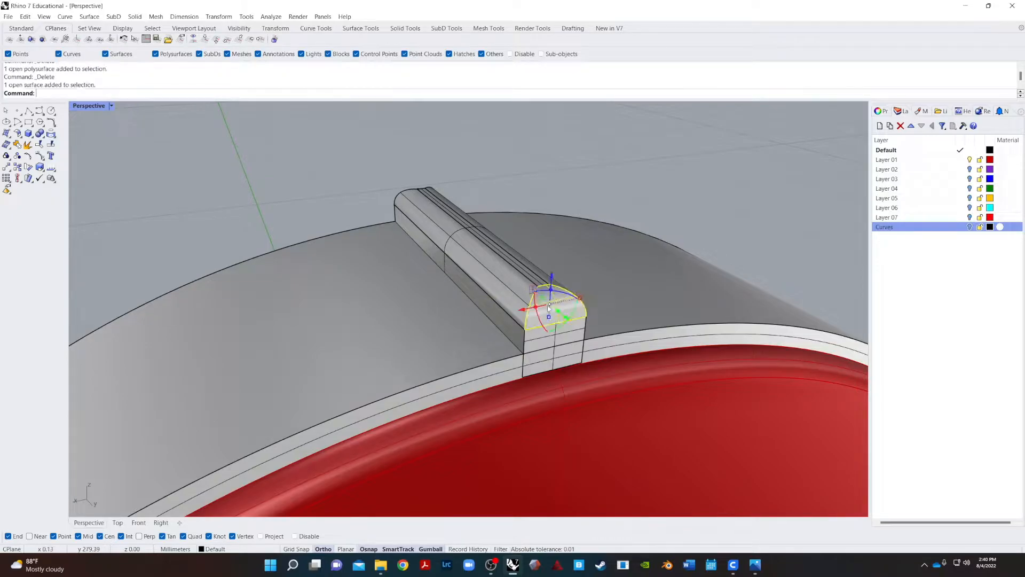
{"action": "left_click", "coordinate": [517, 293], "text": "shift"}
{"action": "key", "text": "Return"}
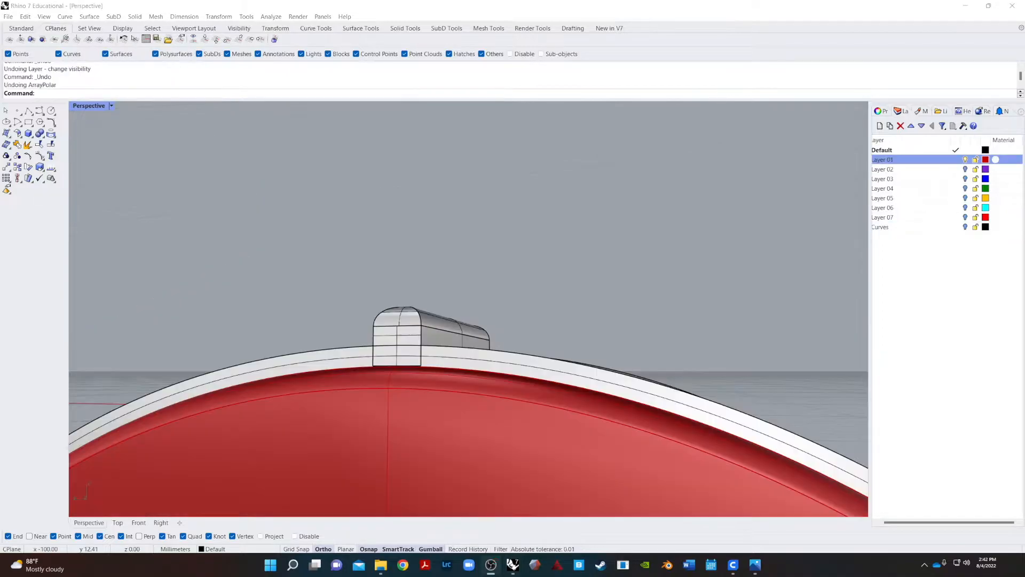
- Examine the rib's rounded ends and its seating on the grey ring from several angles
{"action": "right_click_drag", "start_coordinate": [366, 297], "coordinate": [328, 364]}
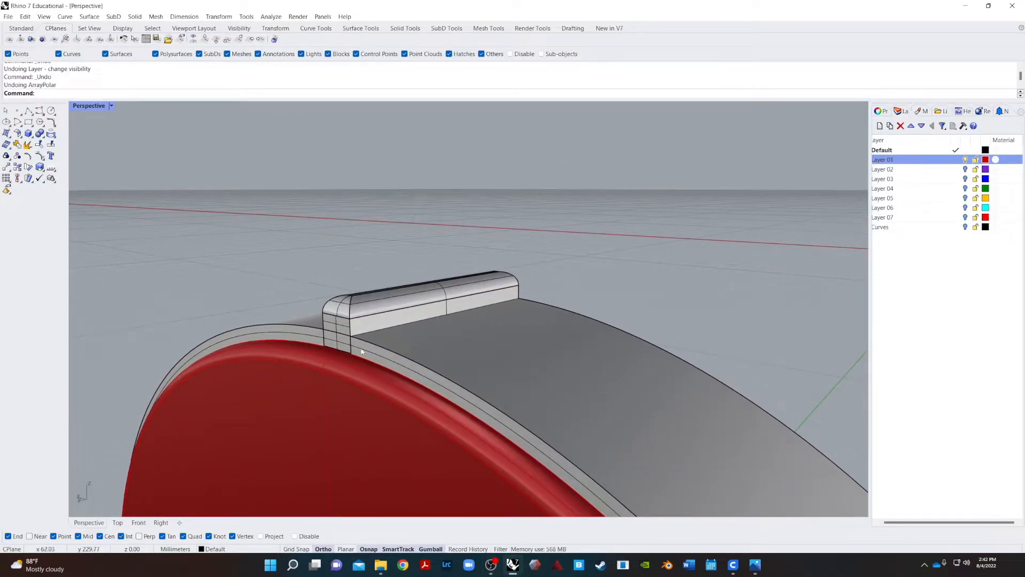
{"action": "right_click_drag", "start_coordinate": [491, 310], "coordinate": [465, 355], "text": "shift"}
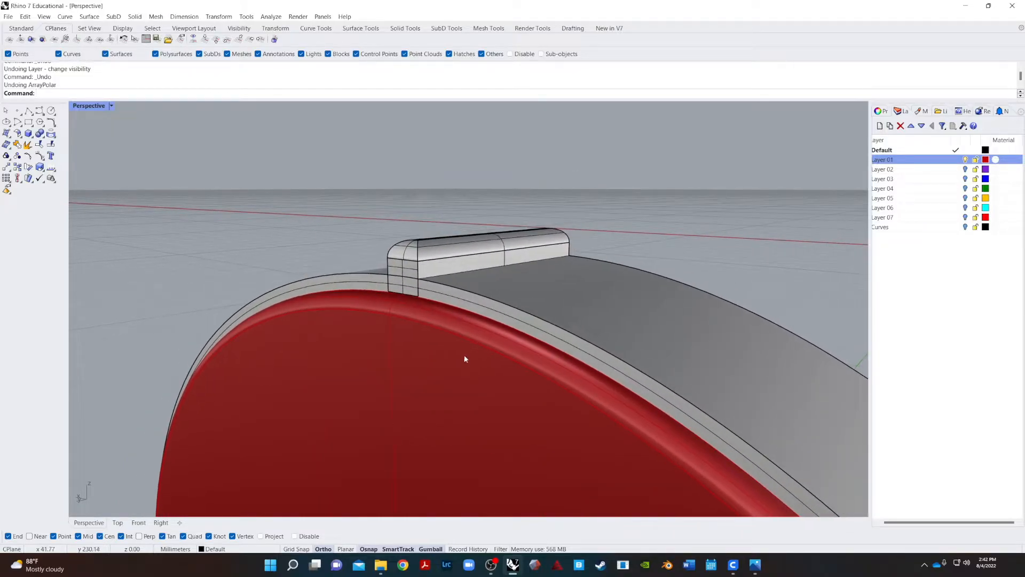
{"action": "right_click_drag", "start_coordinate": [590, 285], "coordinate": [740, 302]}
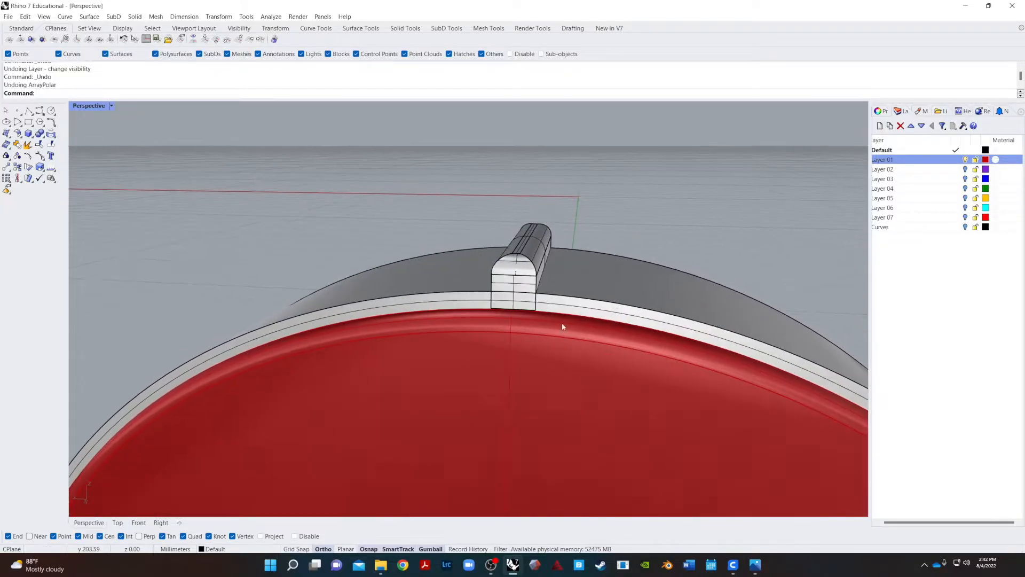
{"action": "scroll", "coordinate": [527, 322], "scroll_direction": "up", "scroll_amount": 9}
{"action": "scroll", "coordinate": [553, 282], "scroll_direction": "down", "scroll_amount": 10}
{"action": "right_click_drag", "start_coordinate": [553, 281], "coordinate": [435, 279]}
{"action": "left_click", "coordinate": [434, 277]}
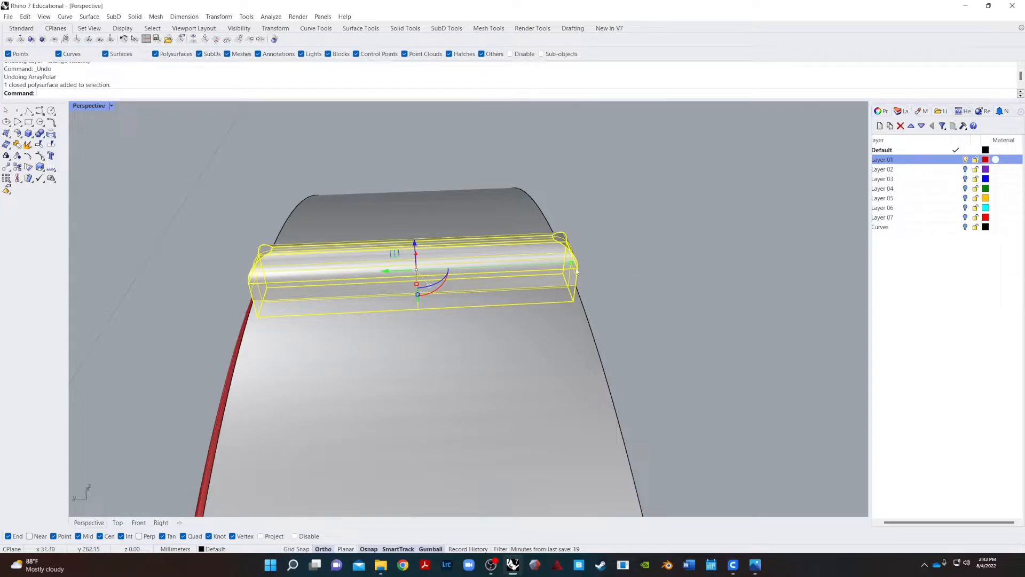
{"action": "left_click_drag", "start_coordinate": [571, 262], "coordinate": [574, 126]}
{"action": "right_click_drag", "start_coordinate": [584, 356], "coordinate": [596, 333]}
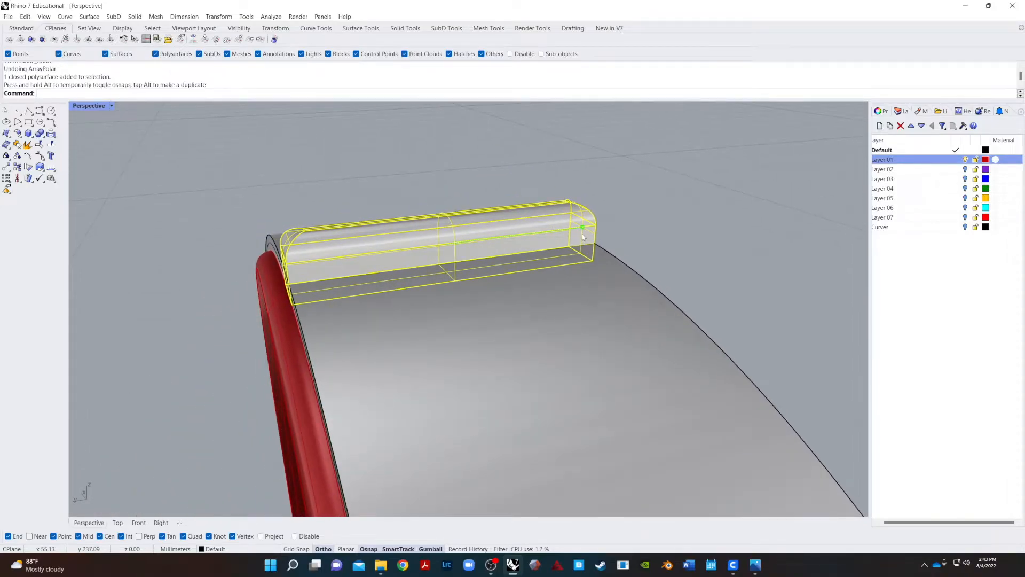
- Undo the last join on the rib
{"action": "key", "text": "ctrl+z"}
{"action": "left_click_drag", "start_coordinate": [582, 227], "coordinate": [578, 159]}
{"action": "left_click", "coordinate": [98, 414]}
{"action": "right_click_drag", "start_coordinate": [98, 415], "coordinate": [208, 412]}
{"action": "scroll", "coordinate": [321, 396], "scroll_direction": "up", "scroll_amount": 8}
{"action": "right_click_drag", "start_coordinate": [364, 382], "coordinate": [514, 348]}
{"action": "scroll", "coordinate": [366, 397], "scroll_direction": "down", "scroll_amount": 10}
- In the Front view, select the rib body with its loose rounded end surface and join them
{"action": "left_click", "coordinate": [139, 522]}
{"action": "scroll", "coordinate": [454, 342], "scroll_direction": "up", "scroll_amount": 6}
{"action": "scroll", "coordinate": [456, 325], "scroll_direction": "up", "scroll_amount": 4}
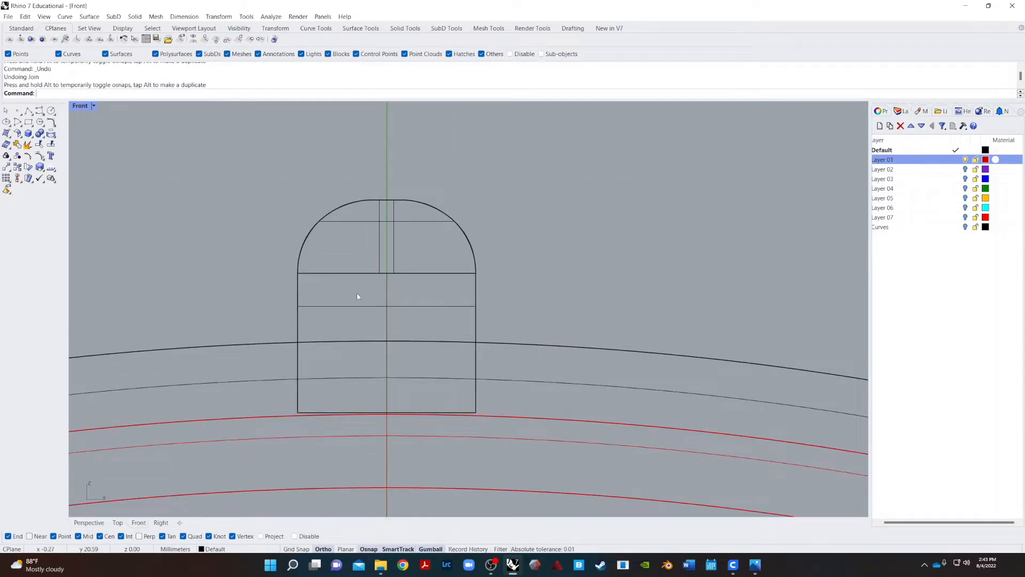
{"action": "left_click", "coordinate": [387, 271]}
{"action": "left_click", "coordinate": [411, 298]}
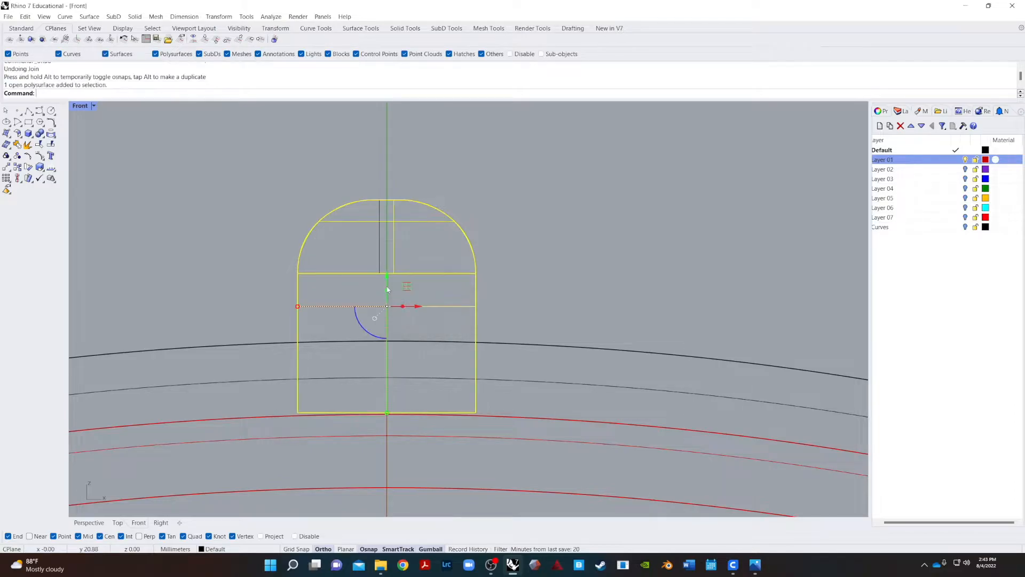
{"action": "left_click_drag", "start_coordinate": [527, 161], "coordinate": [231, 316]}
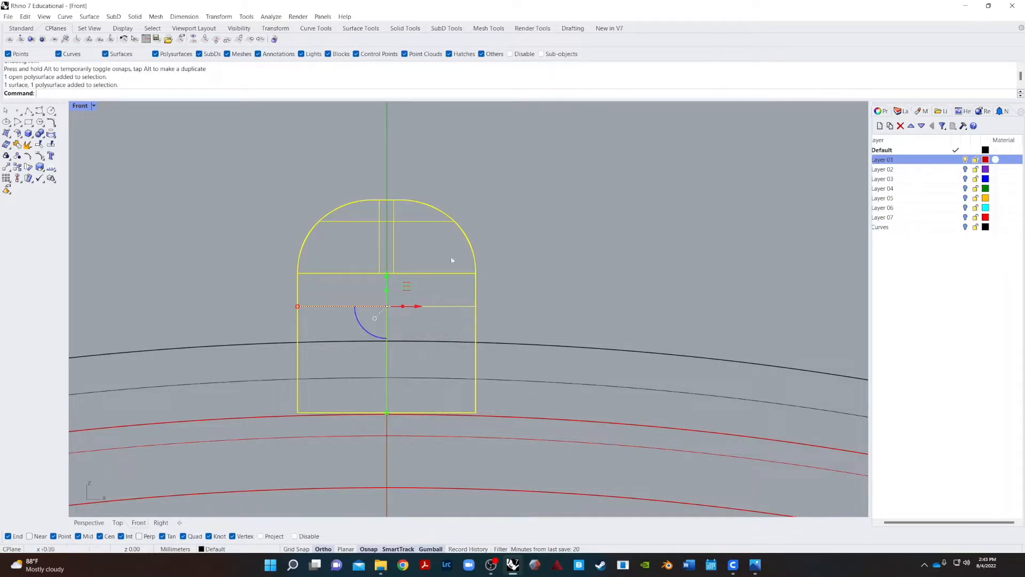
{"action": "left_click", "coordinate": [18, 144]}
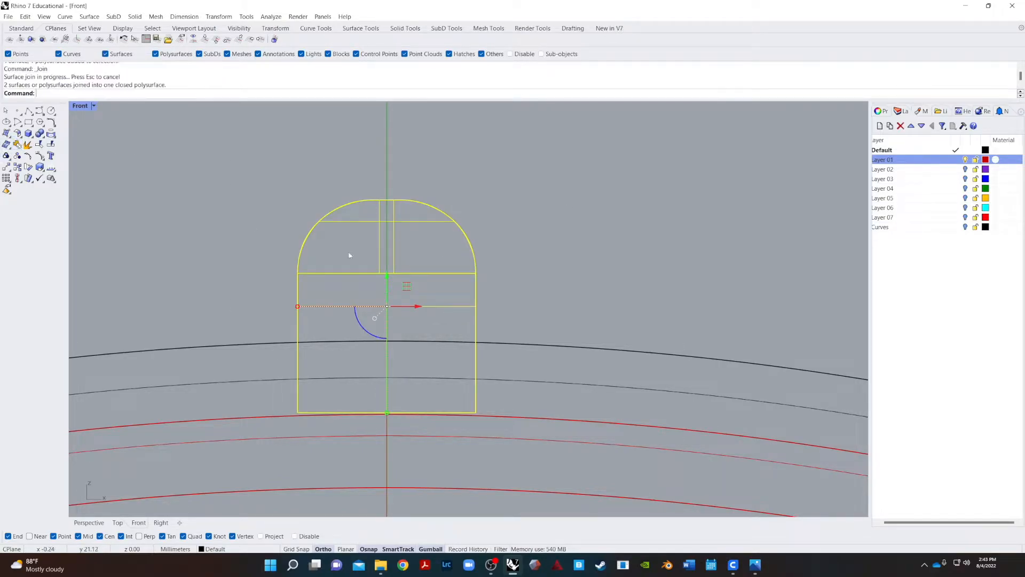
- Raise the rib until its base lies within the grey ring's thickness, and scale down its height slightly
{"action": "left_click", "coordinate": [313, 274]}
{"action": "left_click", "coordinate": [204, 283]}
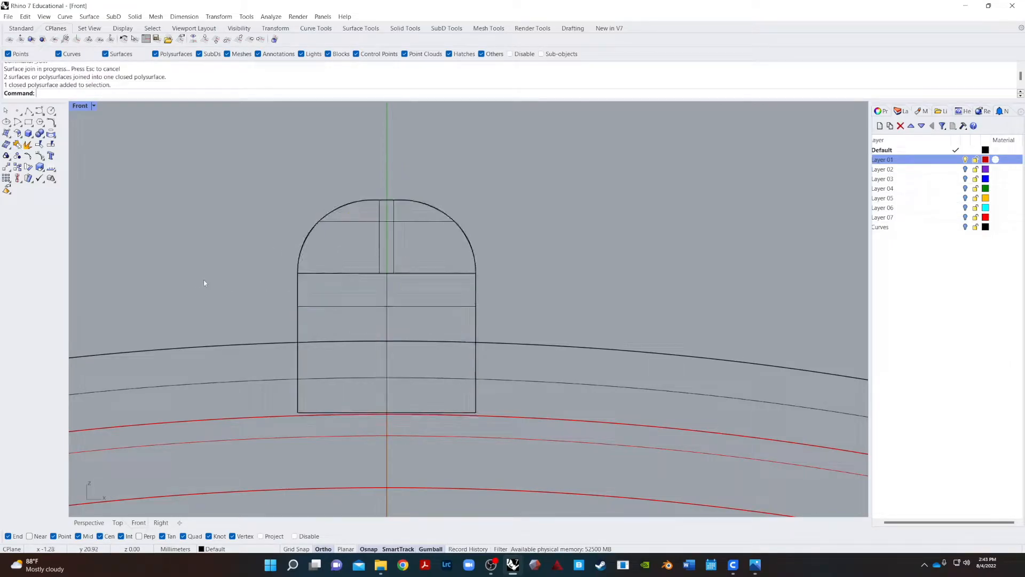
{"action": "left_click", "coordinate": [388, 306]}
{"action": "left_click_drag", "start_coordinate": [382, 273], "coordinate": [545, 282]}
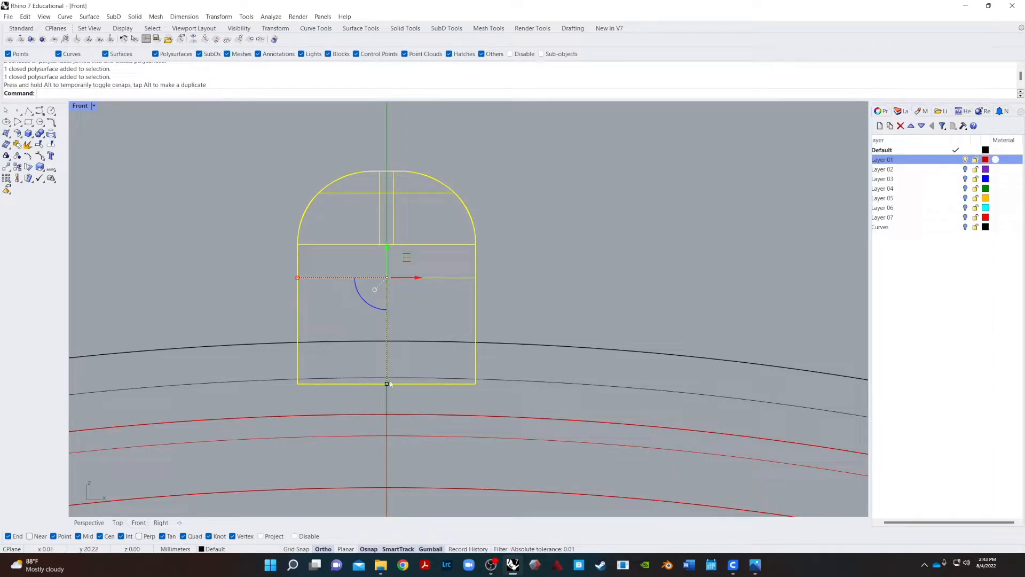
{"action": "left_click_drag", "start_coordinate": [388, 385], "coordinate": [388, 366]}
{"action": "key", "text": "Escape"}
{"action": "left_click", "coordinate": [392, 238]}
{"action": "left_click", "coordinate": [387, 250]}
{"action": "left_click", "coordinate": [547, 208]}
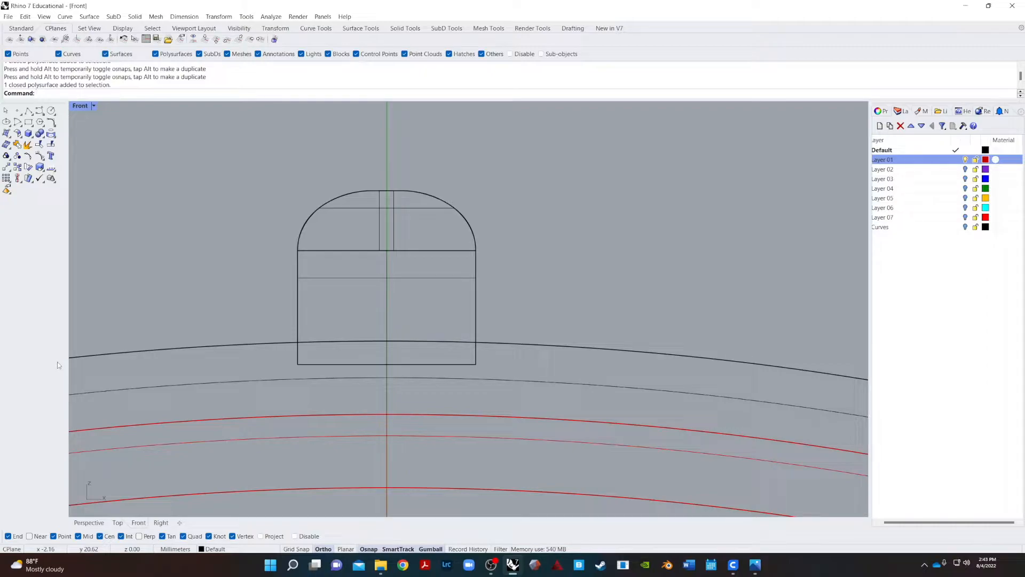
- Polar-array the rib around the ring's centre with 75 items over a 360 degree fill angle
{"action": "scroll", "coordinate": [342, 288], "scroll_direction": "down", "scroll_amount": 10}
{"action": "right_click_drag", "start_coordinate": [384, 419], "coordinate": [427, 258]}
{"action": "type", "text": "ArrayPolar"}
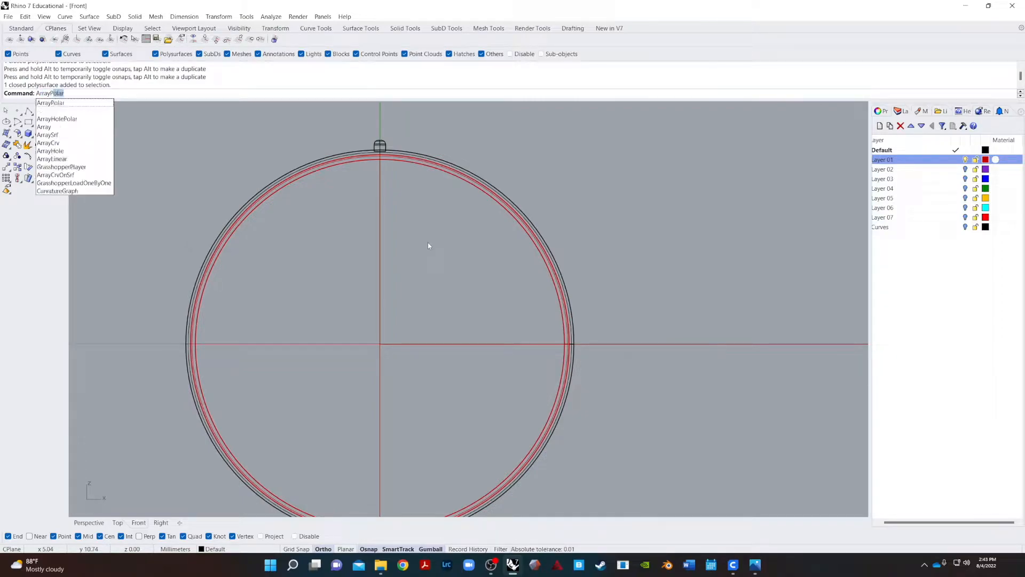
{"action": "key", "text": "Return"}
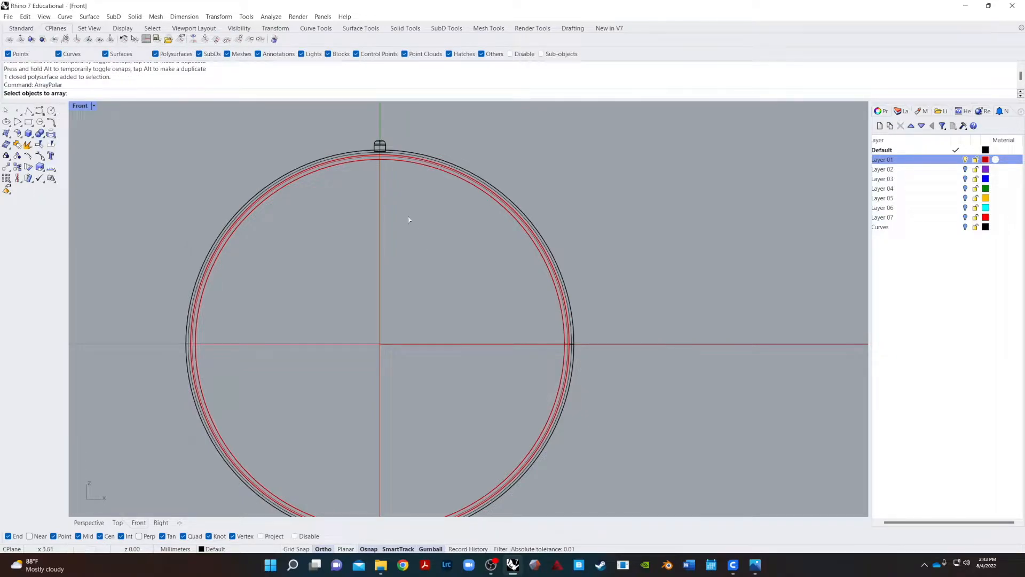
{"action": "left_click", "coordinate": [380, 146]}
{"action": "key", "text": "Return"}
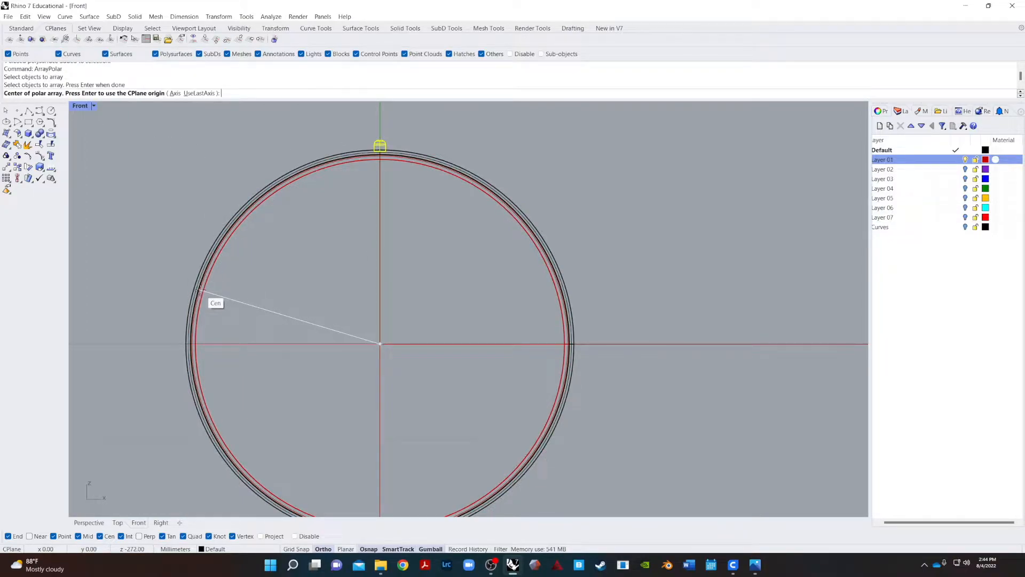
{"action": "left_click", "coordinate": [200, 291]}
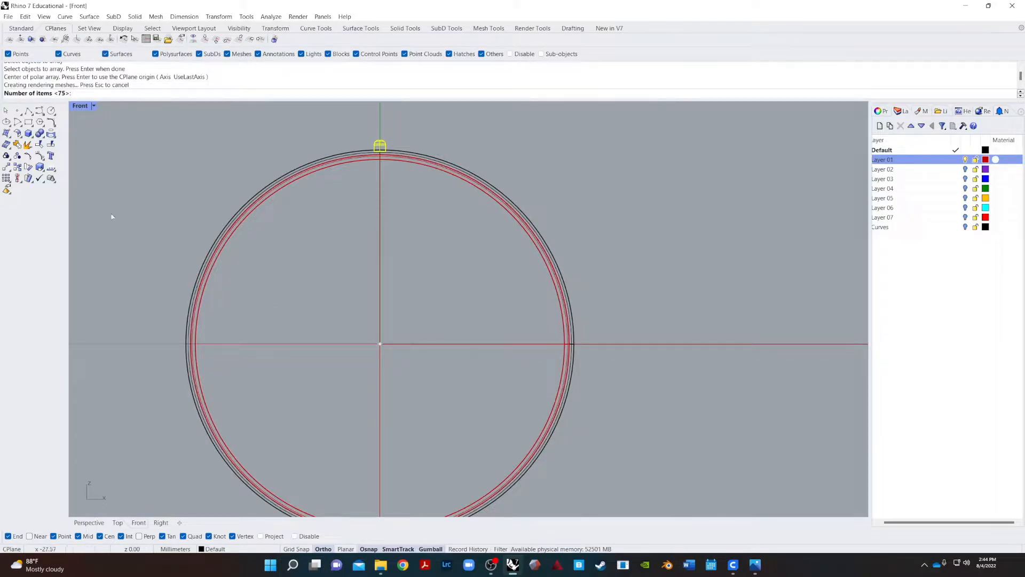
{"action": "key", "text": "Return"}
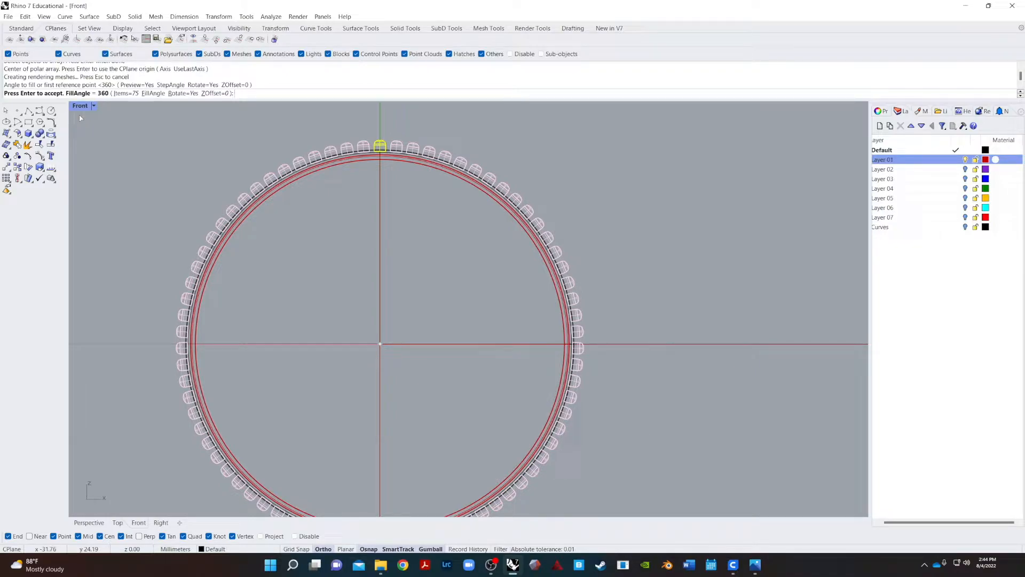
{"action": "key", "text": "Return"}
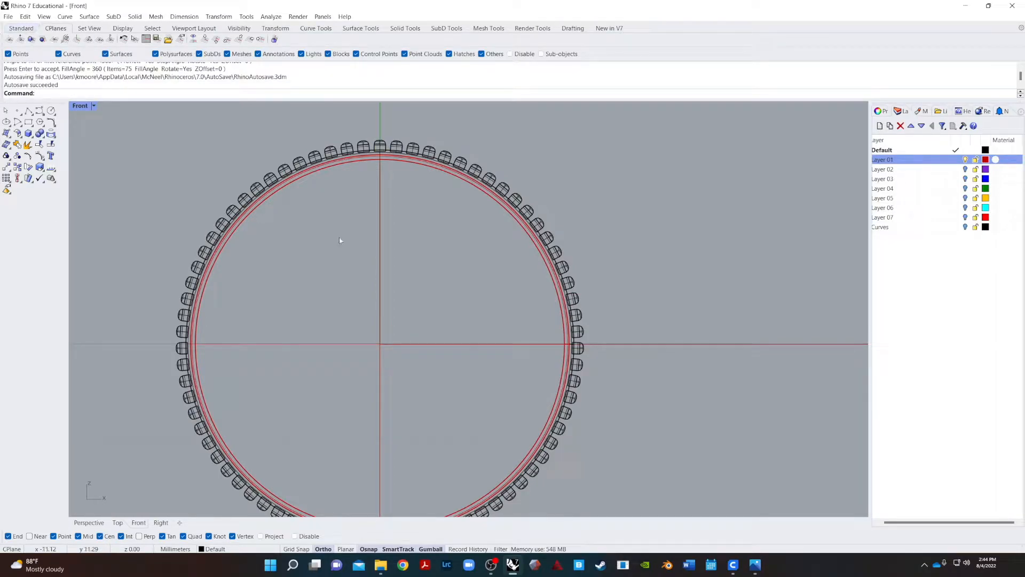
- Check the arrayed ribs in the Front and Perspective views and hide Layer 01 to isolate the ribbed ring
{"action": "scroll", "coordinate": [396, 133], "scroll_direction": "up", "scroll_amount": 4}
{"action": "scroll", "coordinate": [394, 153], "scroll_direction": "up", "scroll_amount": 4}
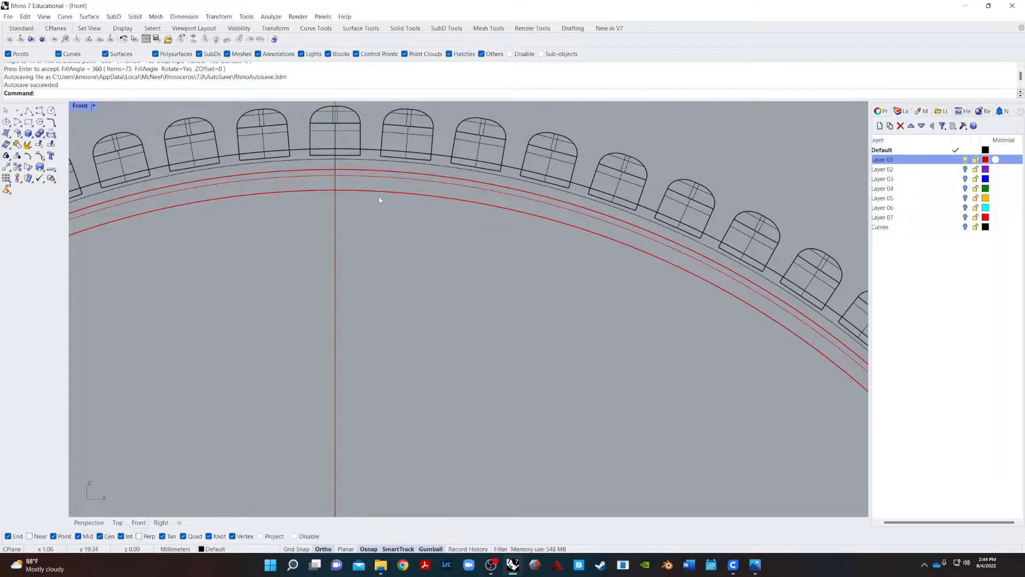
{"action": "left_click", "coordinate": [89, 522]}
{"action": "scroll", "coordinate": [263, 433], "scroll_direction": "down", "scroll_amount": 3}
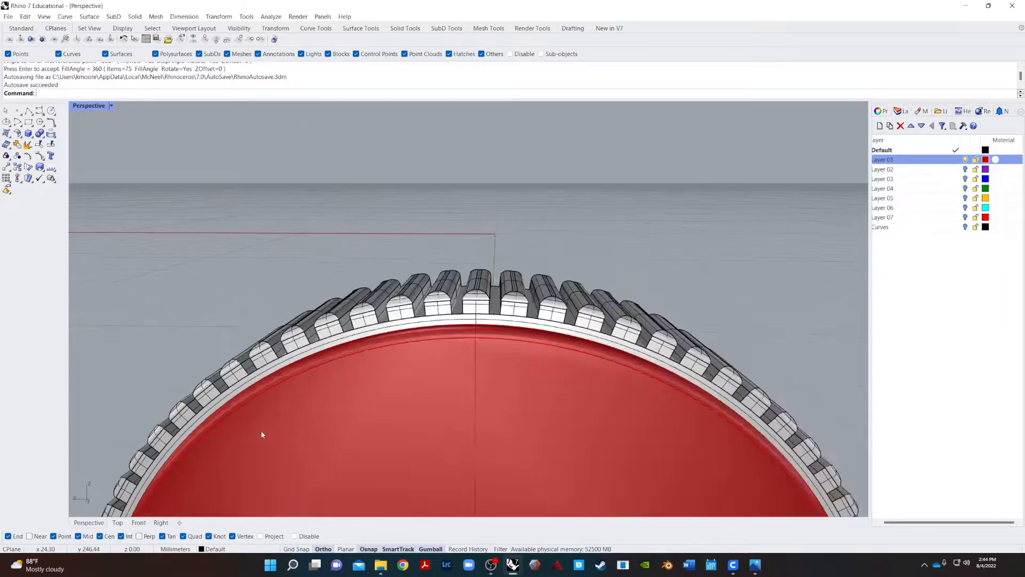
{"action": "scroll", "coordinate": [331, 294], "scroll_direction": "up", "scroll_amount": 2}
{"action": "left_click", "coordinate": [354, 362]}
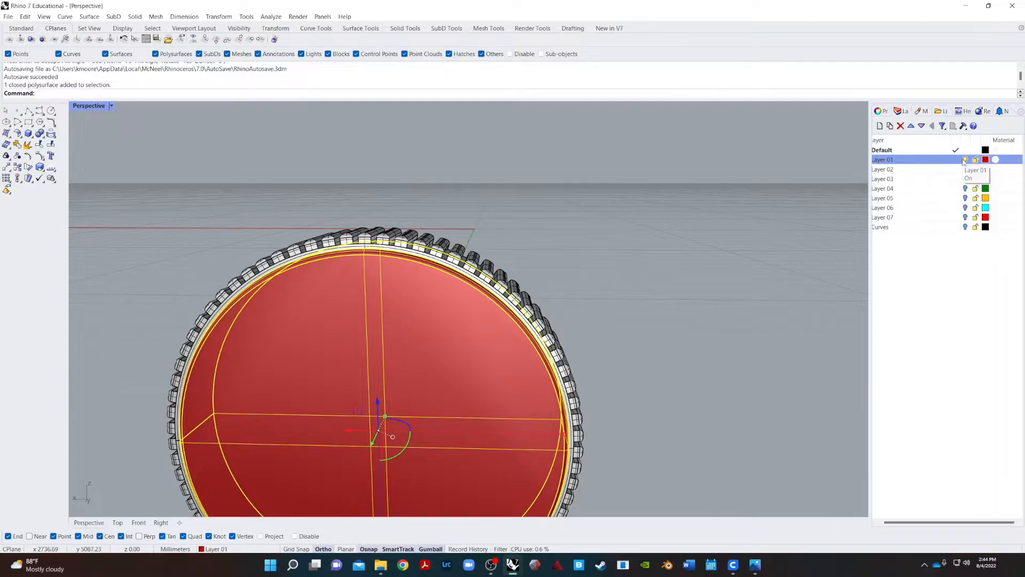
{"action": "left_click", "coordinate": [964, 159]}
{"action": "scroll", "coordinate": [410, 295], "scroll_direction": "down", "scroll_amount": 1}
{"action": "scroll", "coordinate": [409, 295], "scroll_direction": "down", "scroll_amount": 5}
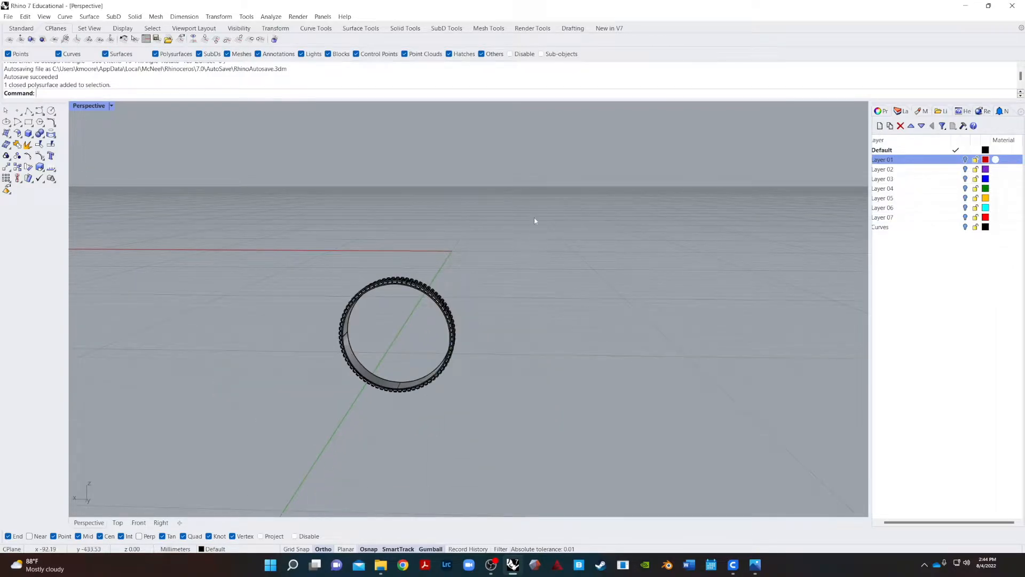
- Select the grey ring with all its arrayed ribs and Boolean union them
{"action": "left_click_drag", "start_coordinate": [535, 223], "coordinate": [133, 498]}
{"action": "scroll", "coordinate": [375, 294], "scroll_direction": "up", "scroll_amount": 8}
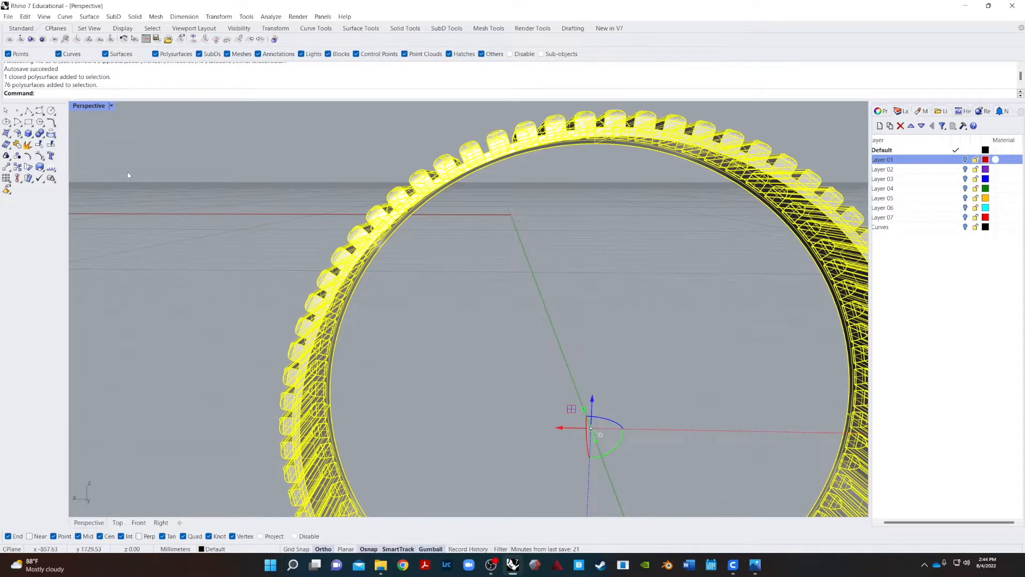
{"action": "left_click", "coordinate": [40, 133]}
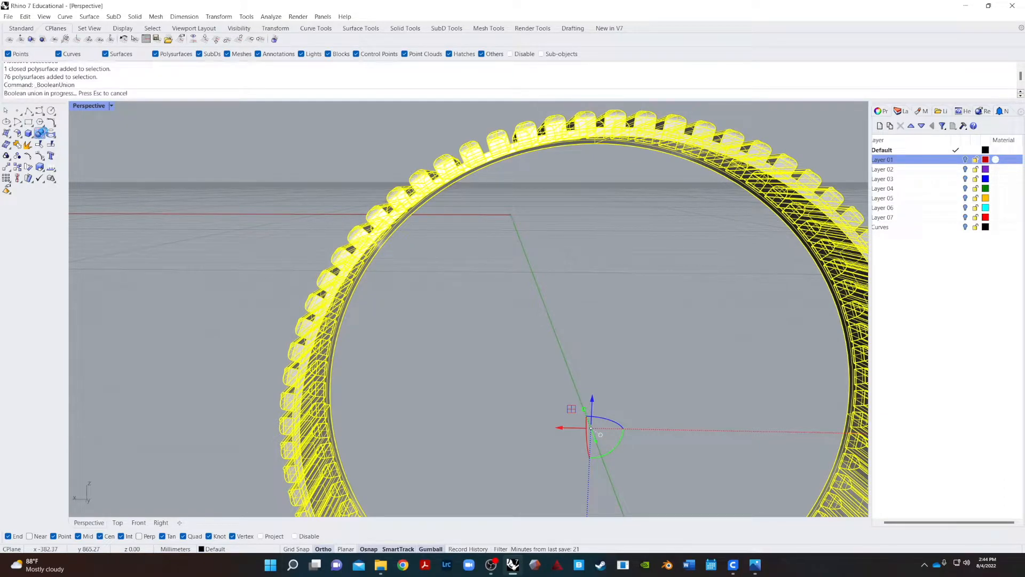
{"action": "left_click", "coordinate": [246, 166]}
- Check that the ring and ribs select as one solid, and turn Layer 01 back on
{"action": "right_click_drag", "start_coordinate": [401, 198], "coordinate": [398, 375]}
{"action": "left_click", "coordinate": [553, 290]}
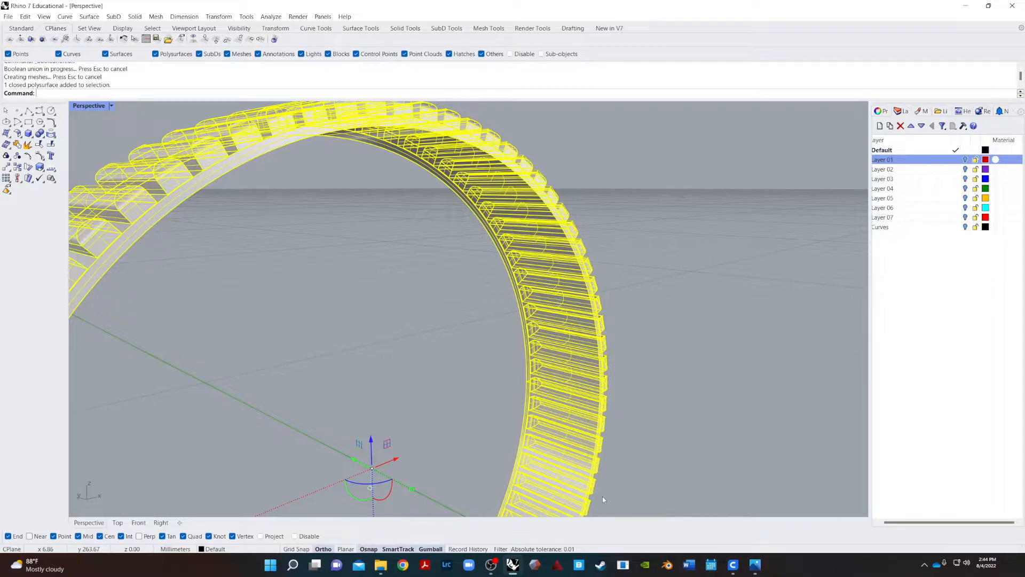
{"action": "left_click", "coordinate": [784, 304]}
{"action": "right_click_drag", "start_coordinate": [697, 311], "coordinate": [563, 227]}
{"action": "right_click_drag", "start_coordinate": [801, 251], "coordinate": [644, 209]}
{"action": "scroll", "coordinate": [645, 209], "scroll_direction": "down", "scroll_amount": 5}
{"action": "right_click_drag", "start_coordinate": [450, 423], "coordinate": [327, 466], "text": "shift"}
- Preview the ribbed end piece in Rendered display mode and return the Perspective viewport to Shaded
{"action": "left_click", "coordinate": [111, 106]}
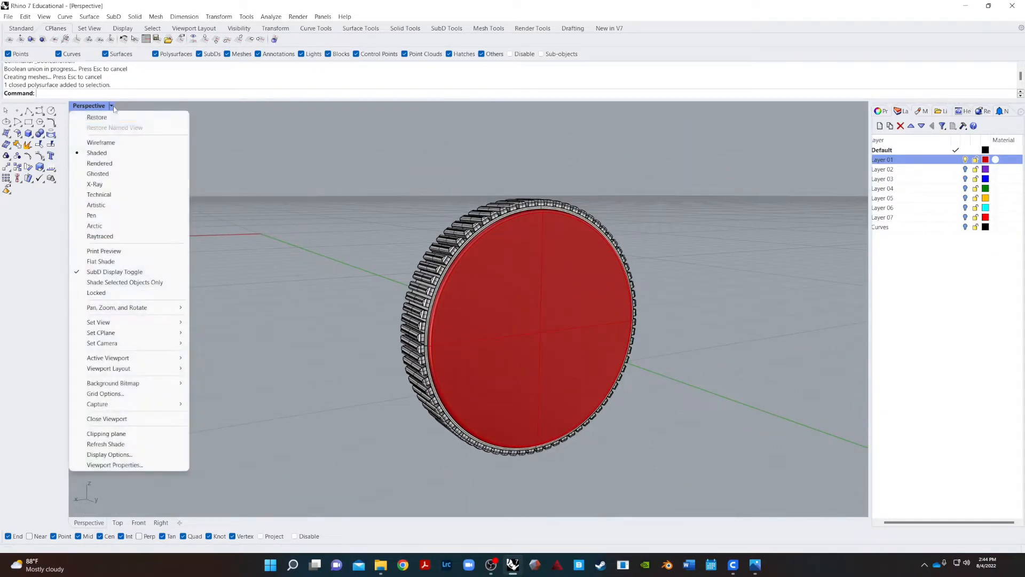
{"action": "left_click", "coordinate": [107, 164]}
{"action": "mouse_move", "coordinate": [208, 255]}
{"action": "right_mouse_down"}
{"action": "mouse_move", "coordinate": [245, 251]}
{"action": "mouse_move", "coordinate": [338, 201]}
{"action": "mouse_move", "coordinate": [432, 243]}
{"action": "mouse_move", "coordinate": [347, 313]}
{"action": "mouse_move", "coordinate": [272, 316]}
{"action": "mouse_move", "coordinate": [201, 297]}
{"action": "mouse_move", "coordinate": [193, 267]}
{"action": "mouse_move", "coordinate": [252, 271]}
{"action": "mouse_move", "coordinate": [222, 217]}
{"action": "right_mouse_up"}
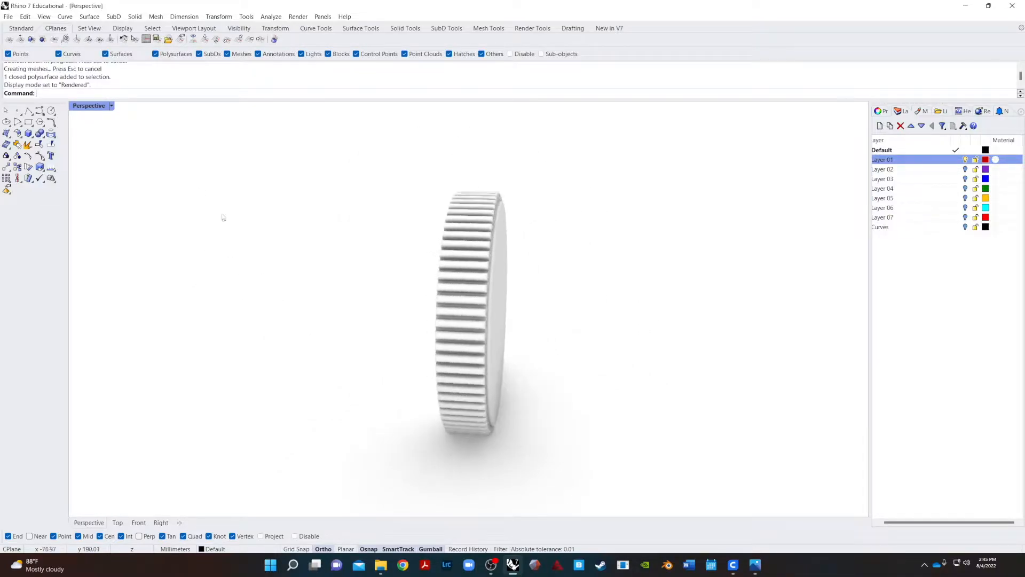
{"action": "left_click", "coordinate": [111, 106]}
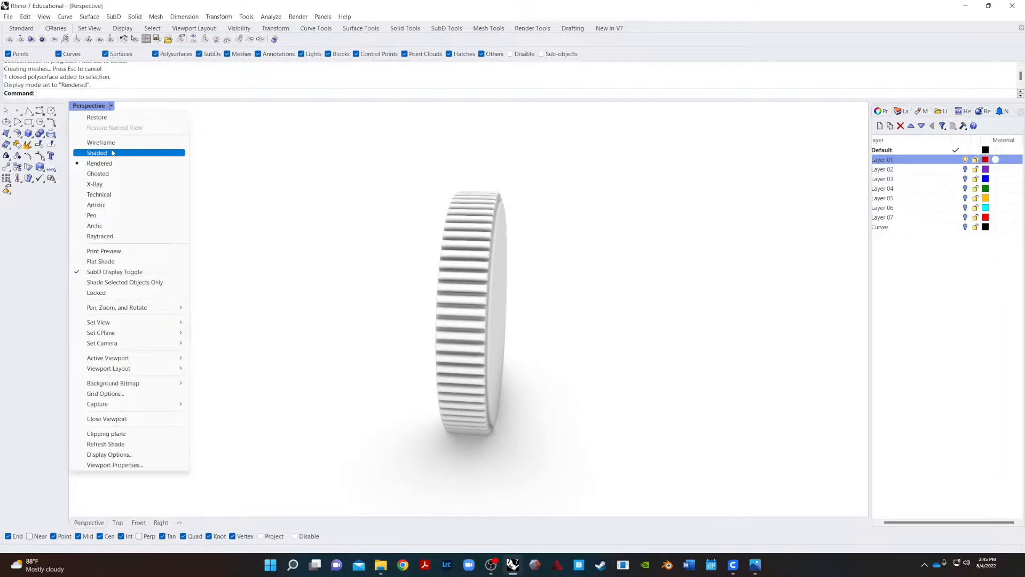
{"action": "left_click", "coordinate": [110, 153]}
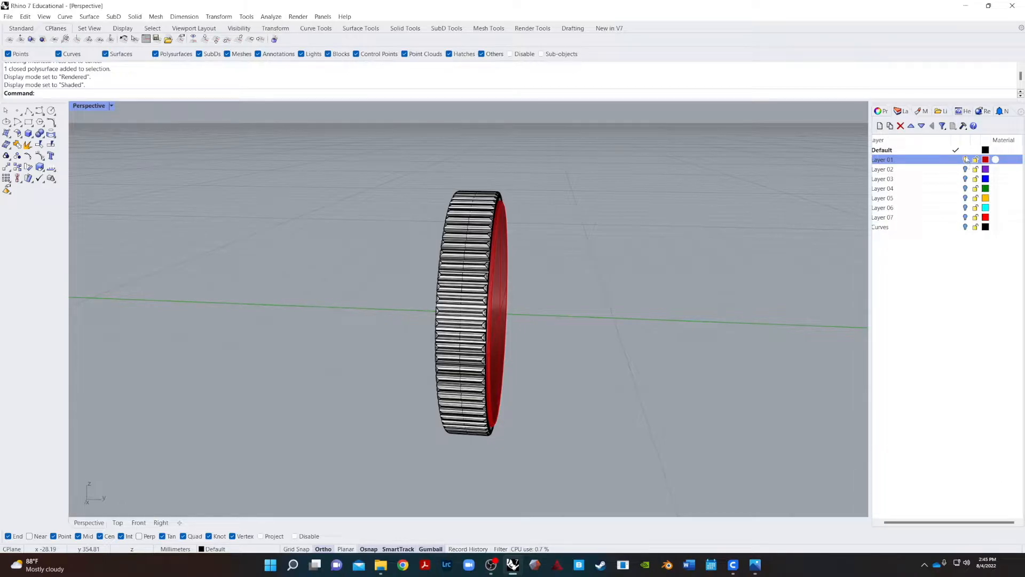
- Show Layer 02 temporarily to view the purple tube next to the ribbed ring, and hide it again
{"action": "left_click", "coordinate": [966, 178]}
{"action": "left_click", "coordinate": [965, 178]}
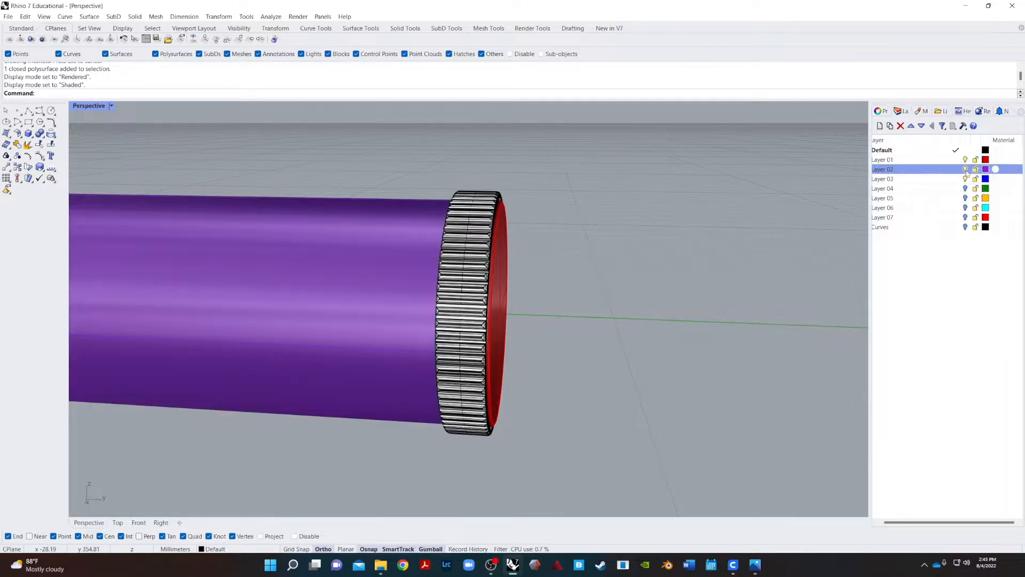
{"action": "scroll", "coordinate": [344, 329], "scroll_direction": "down", "scroll_amount": 5}
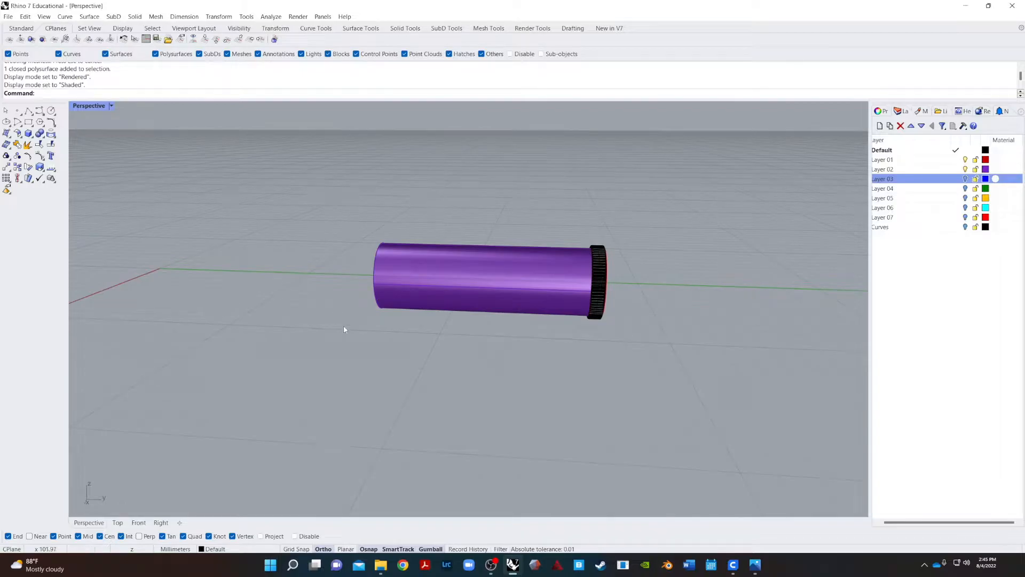
{"action": "scroll", "coordinate": [531, 281], "scroll_direction": "up", "scroll_amount": 3}
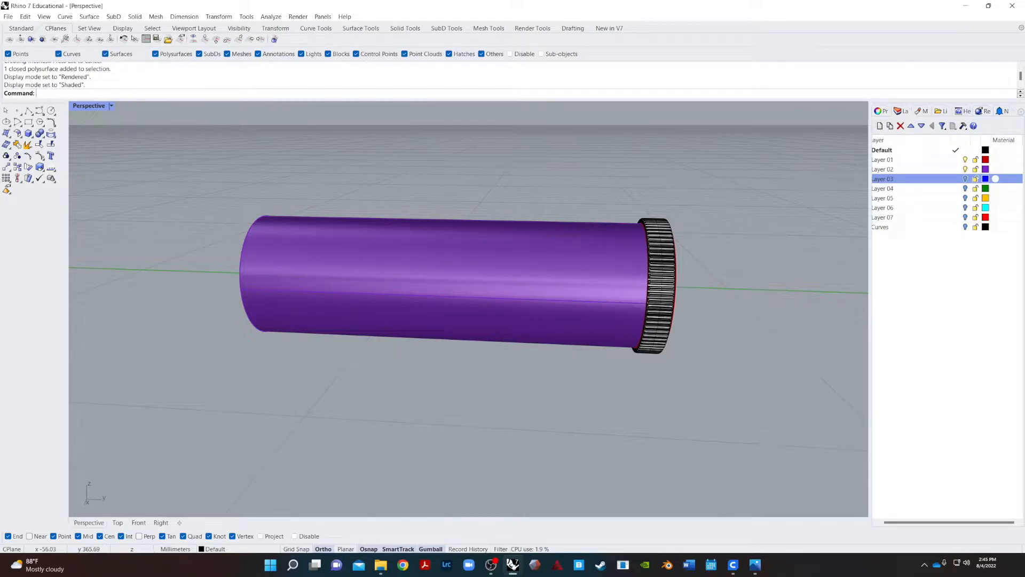
{"action": "left_click", "coordinate": [373, 295]}
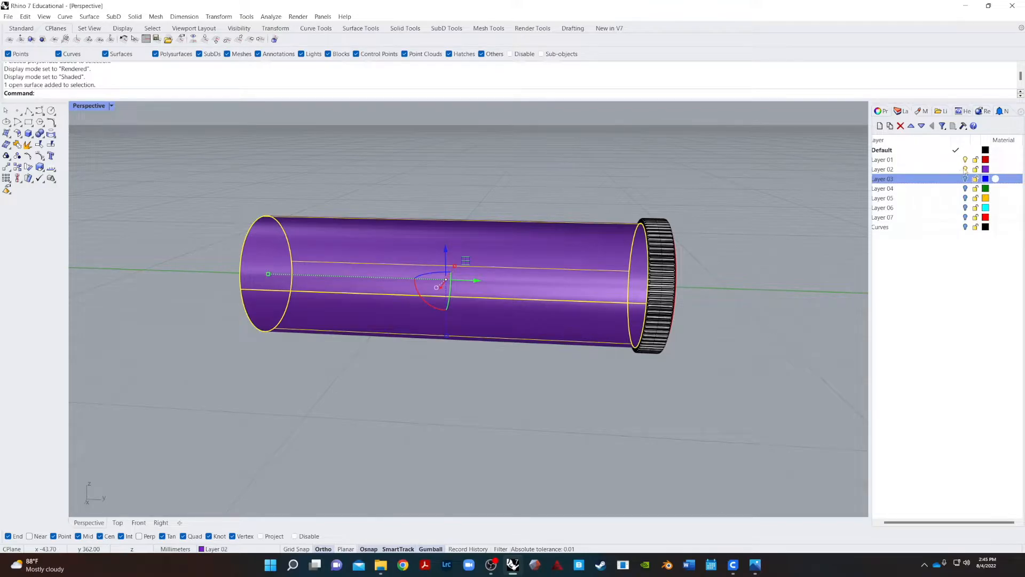
{"action": "left_click", "coordinate": [966, 170]}
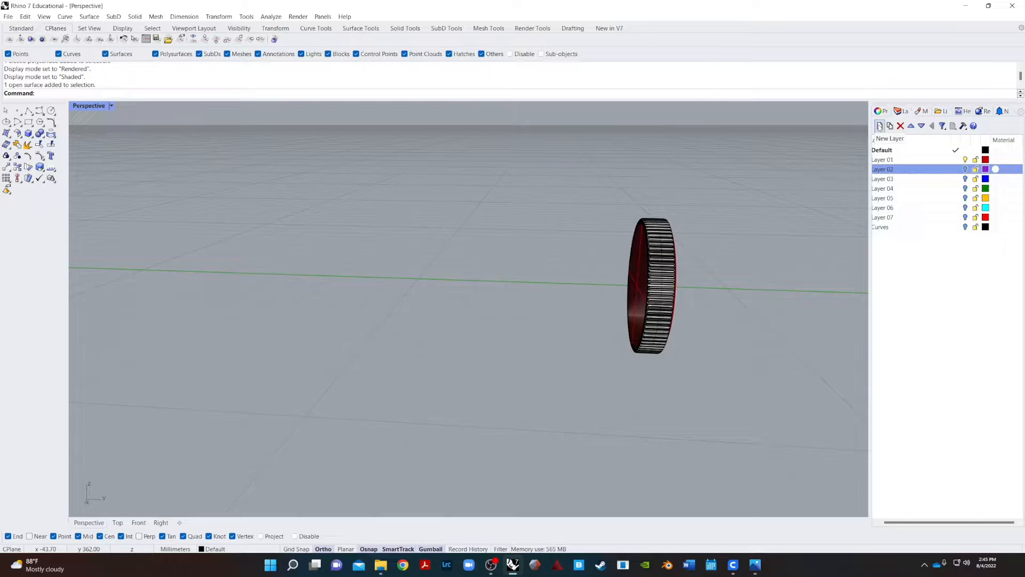
- Add a new layer below Layer 02 and select the ribbed ring
{"action": "left_click", "coordinate": [880, 126]}
{"action": "scroll", "coordinate": [654, 289], "scroll_direction": "up", "scroll_amount": 5}
{"action": "left_click", "coordinate": [654, 290]}
{"action": "right_click_drag", "start_coordinate": [654, 290], "coordinate": [800, 224]}
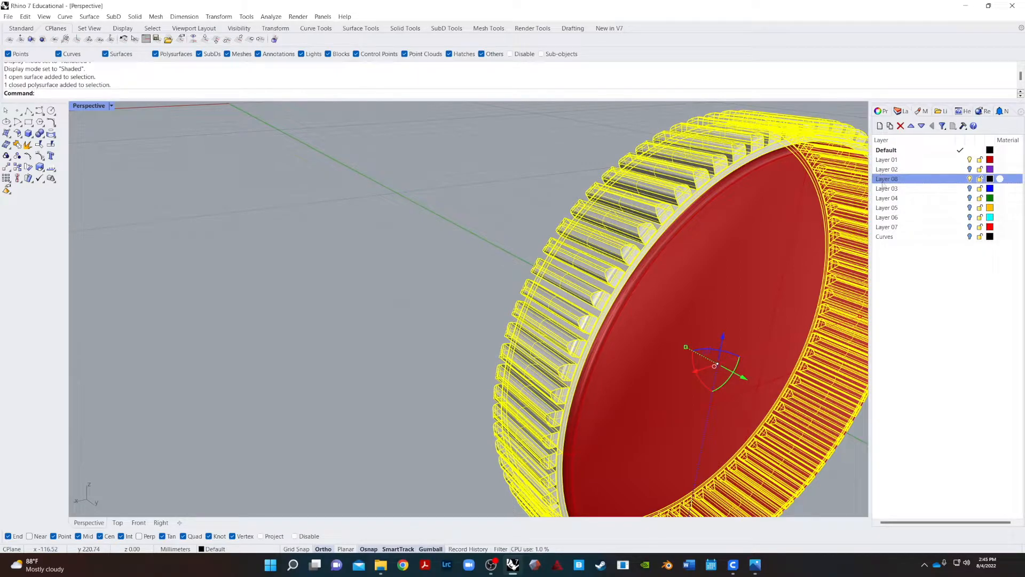
- Try moving the new layer to the end of the layer list, and delete it from under Curves
{"action": "left_click_drag", "start_coordinate": [880, 180], "coordinate": [885, 236]}
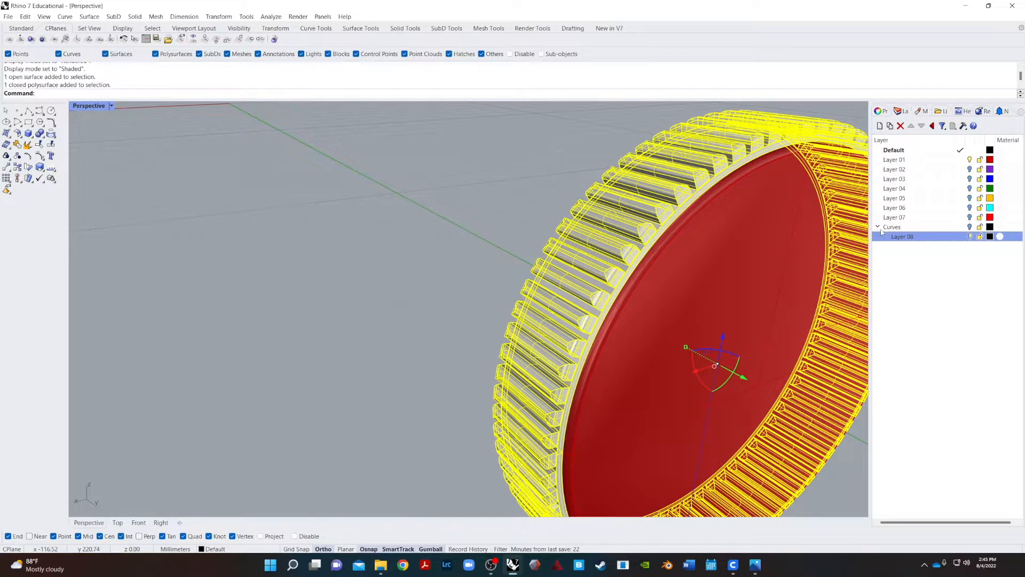
{"action": "right_click", "coordinate": [911, 246]}
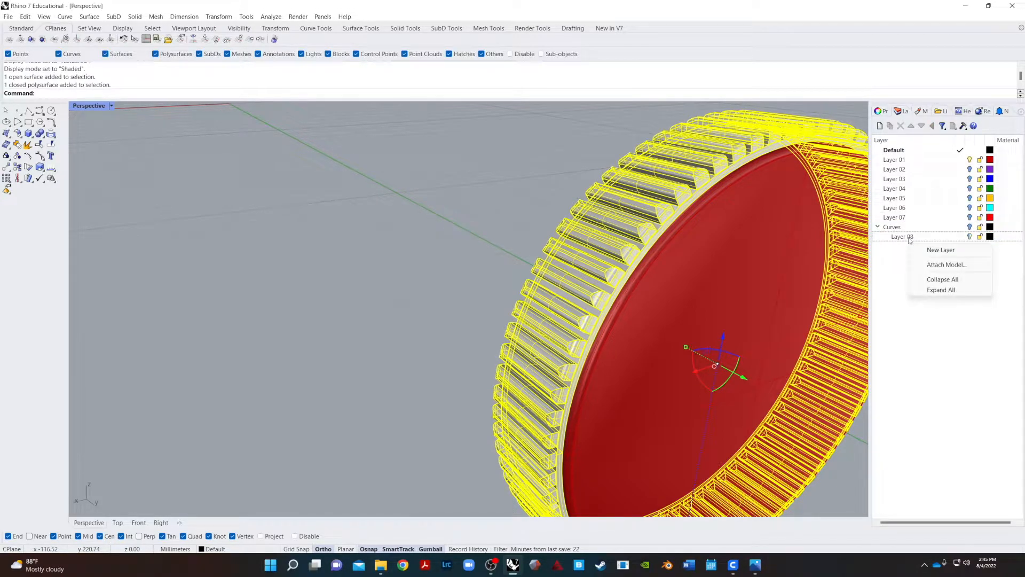
{"action": "left_click", "coordinate": [899, 238]}
{"action": "right_click", "coordinate": [899, 237]}
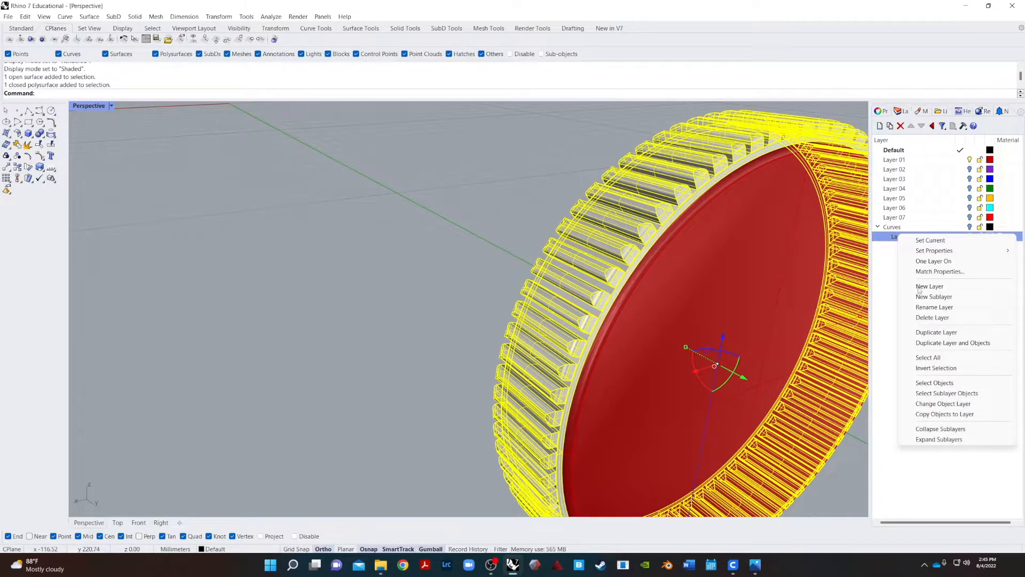
{"action": "left_click", "coordinate": [917, 318]}
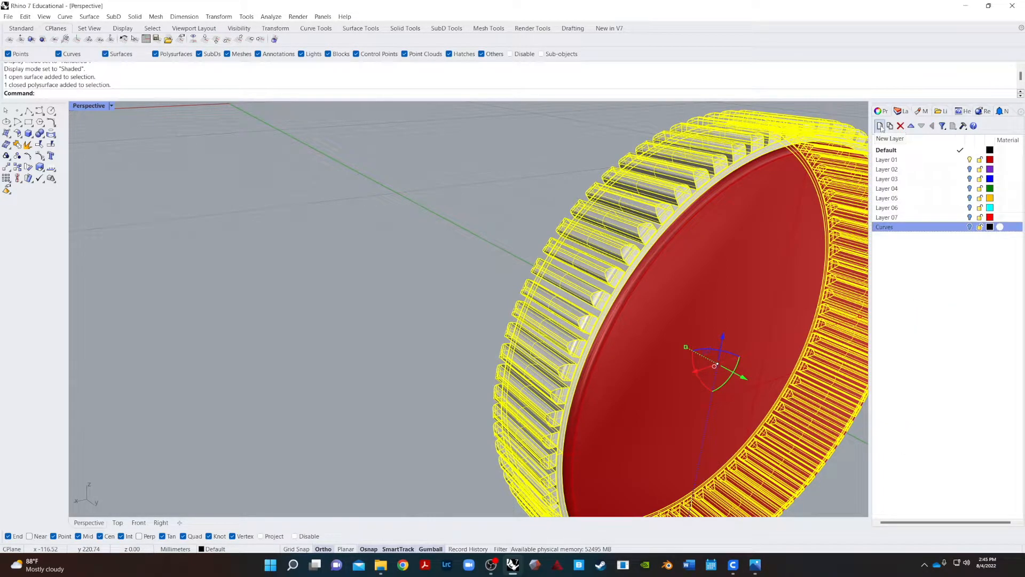
- Add another new layer after Curves and set its color to Lavender
{"action": "left_click", "coordinate": [879, 126]}
{"action": "left_click", "coordinate": [902, 239]}
{"action": "left_click", "coordinate": [918, 237]}
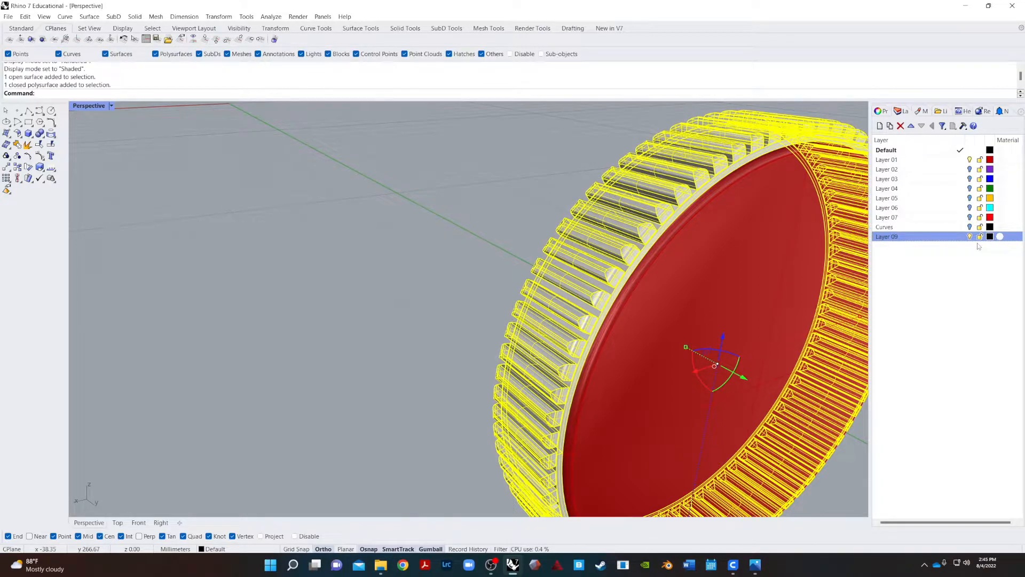
{"action": "left_click", "coordinate": [990, 236]}
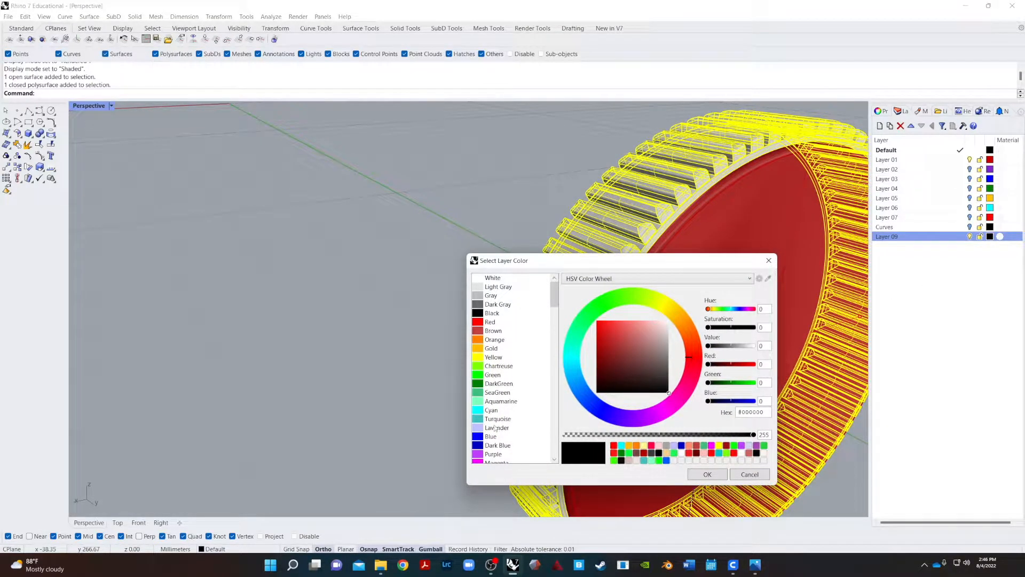
{"action": "left_click", "coordinate": [496, 428]}
{"action": "left_click", "coordinate": [707, 474]}
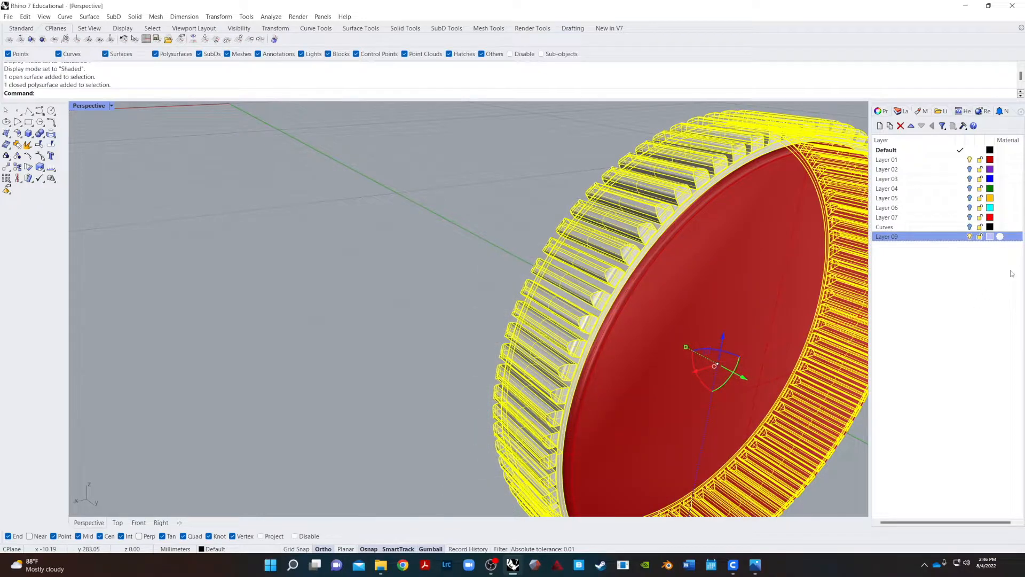
- Move the selected ribbed ring onto Layer 09 and clear the selection
{"action": "right_click", "coordinate": [950, 241]}
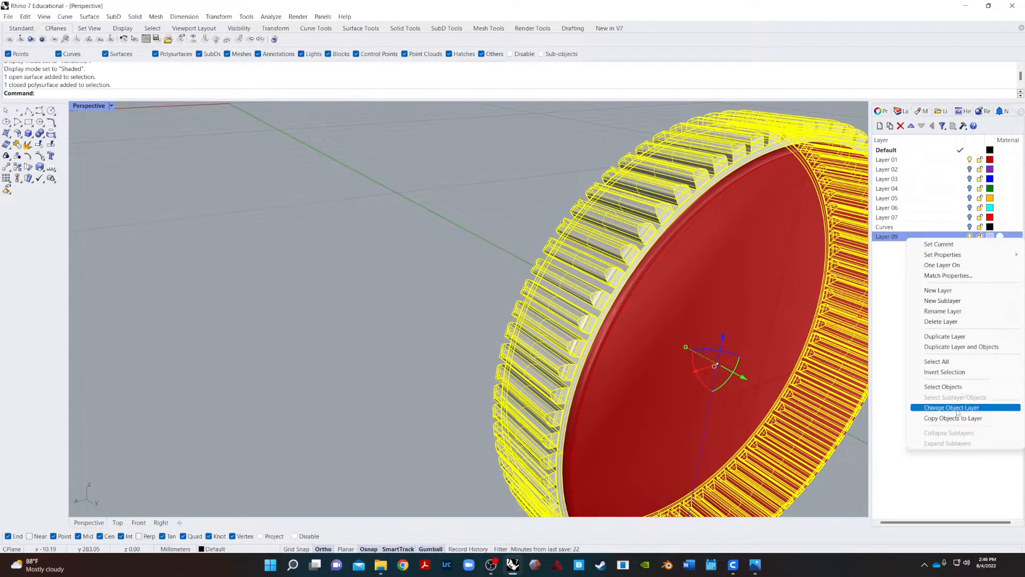
{"action": "left_click", "coordinate": [953, 409]}
{"action": "left_click", "coordinate": [314, 306]}
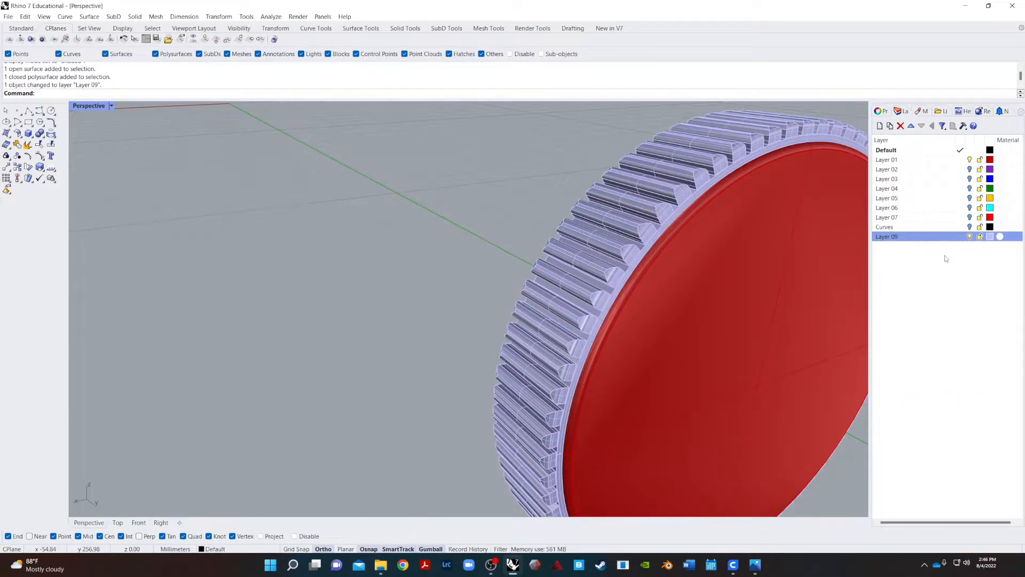
- Hide Layer 09 and Layer 01, and show Layer 02
{"action": "left_click", "coordinate": [971, 237]}
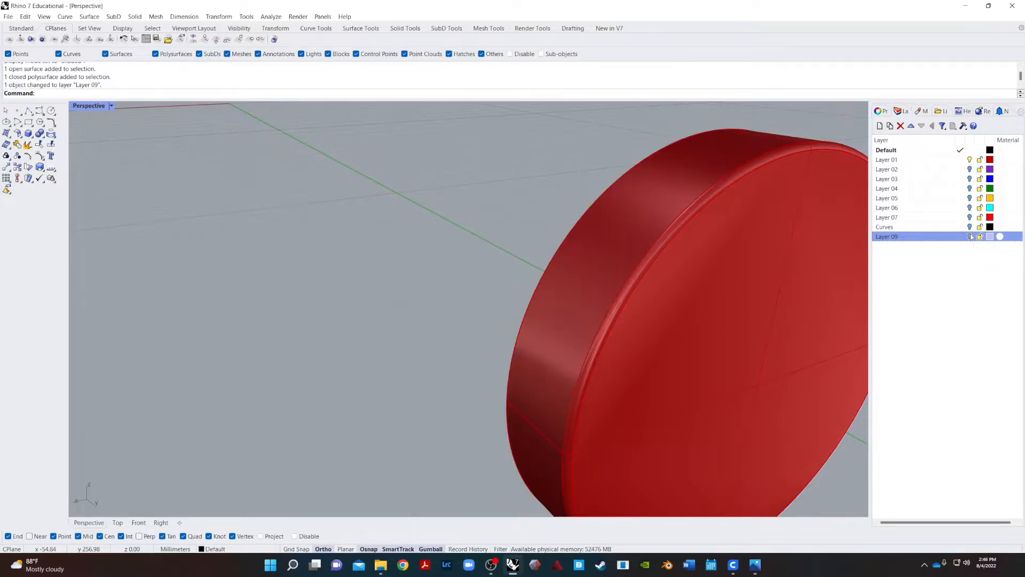
{"action": "left_click", "coordinate": [970, 160]}
{"action": "left_click", "coordinate": [970, 169]}
- Cap both open ends of the purple cylinder and check it by selecting the capped solid
{"action": "right_click_drag", "start_coordinate": [360, 362], "coordinate": [454, 307]}
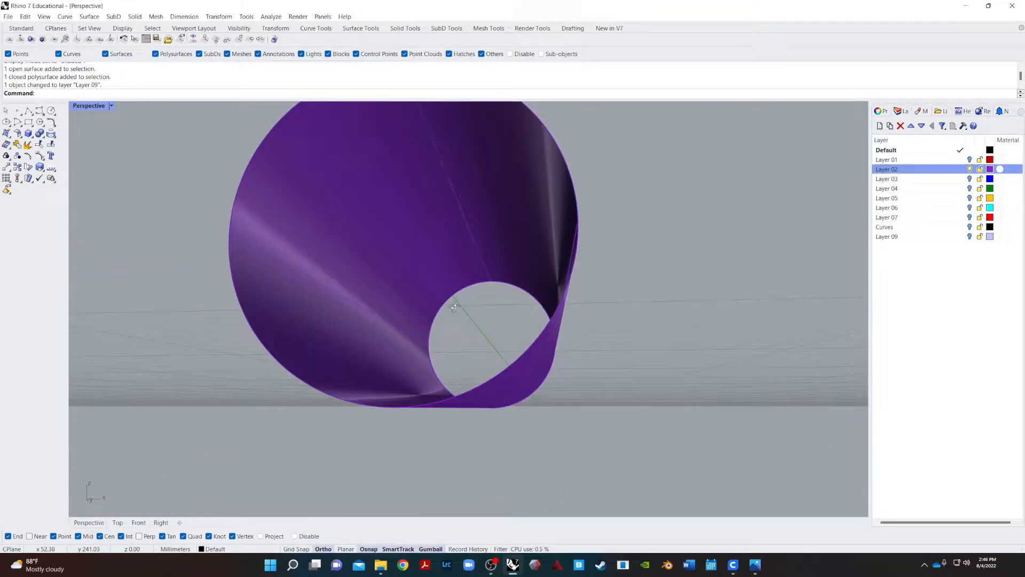
{"action": "left_click", "coordinate": [467, 251]}
{"action": "key", "text": "Return"}
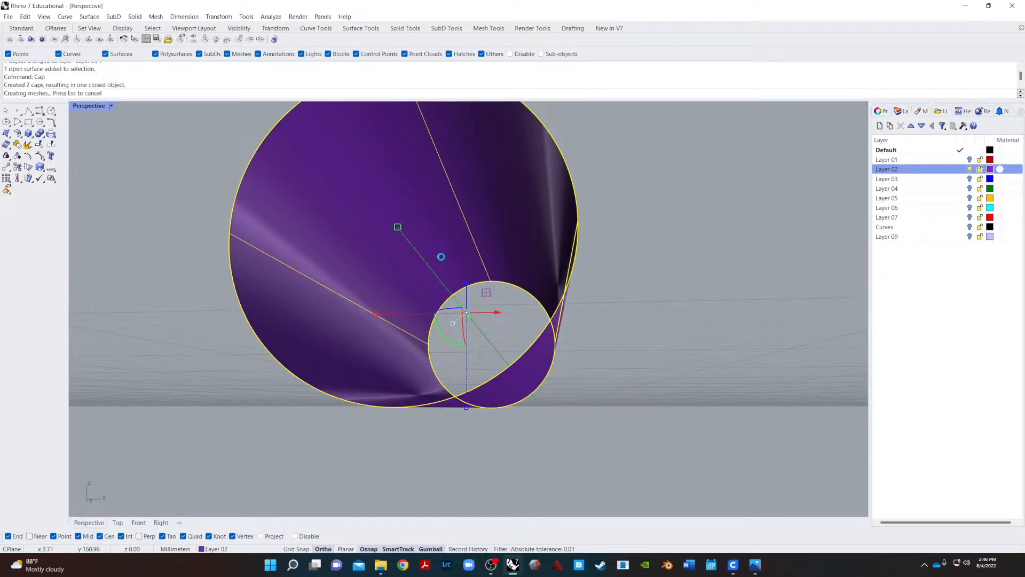
{"action": "right_click_drag", "start_coordinate": [631, 287], "coordinate": [481, 340]}
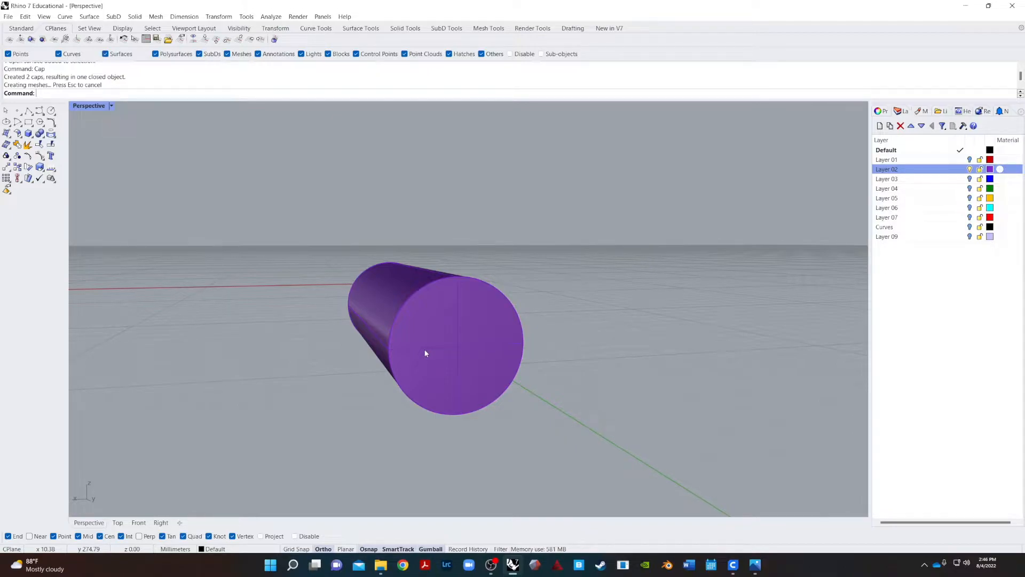
{"action": "left_click", "coordinate": [504, 327]}
{"action": "left_click", "coordinate": [194, 464]}
{"action": "right_click_drag", "start_coordinate": [195, 464], "coordinate": [354, 373]}
{"action": "left_click", "coordinate": [446, 353]}
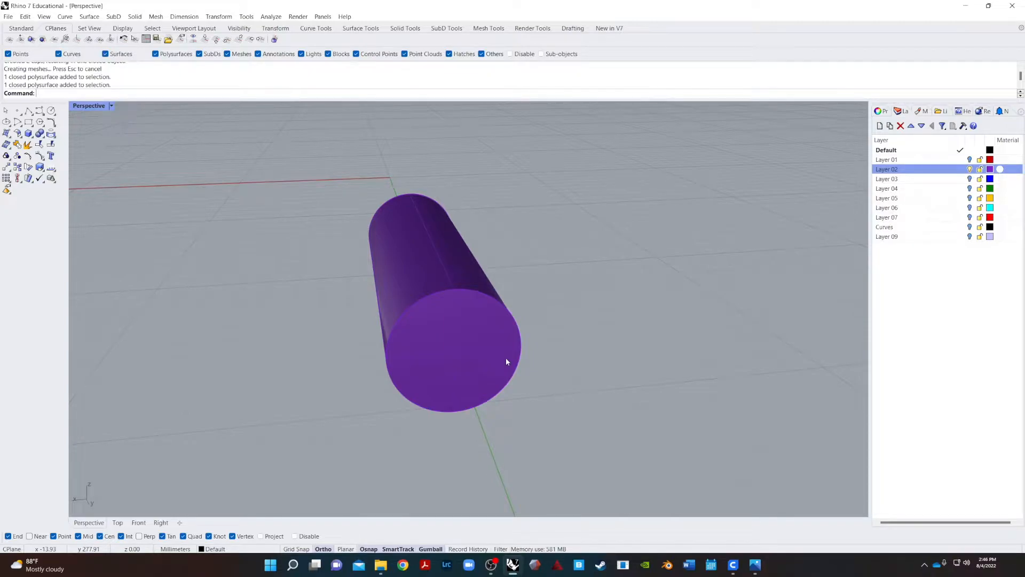
- Try a torus centered on the purple cylinder's end face with a 20 mm radius and about 0.84 mm tube radius, and undo it
{"action": "type", "text": "orus"}
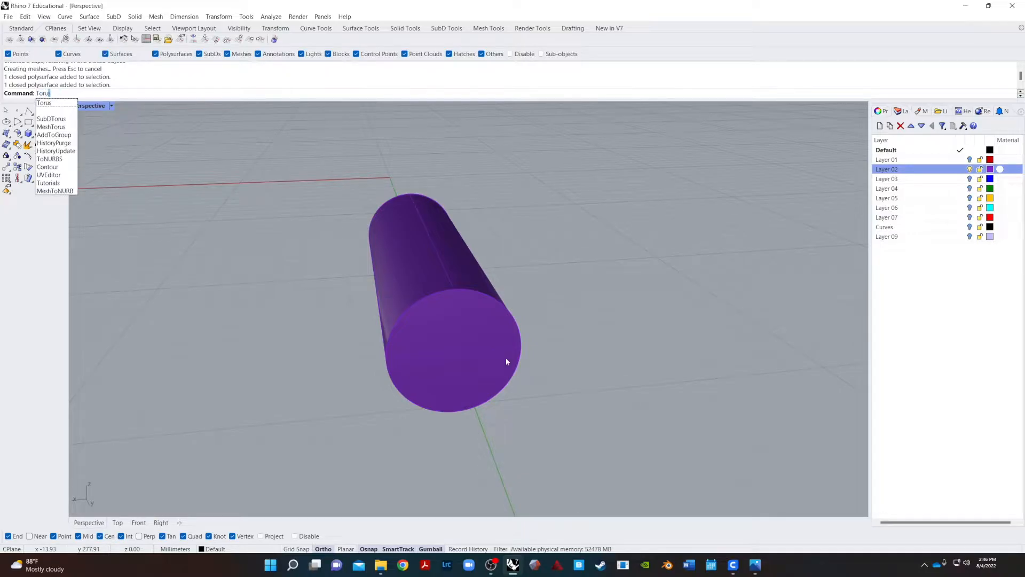
{"action": "key", "text": "Return"}
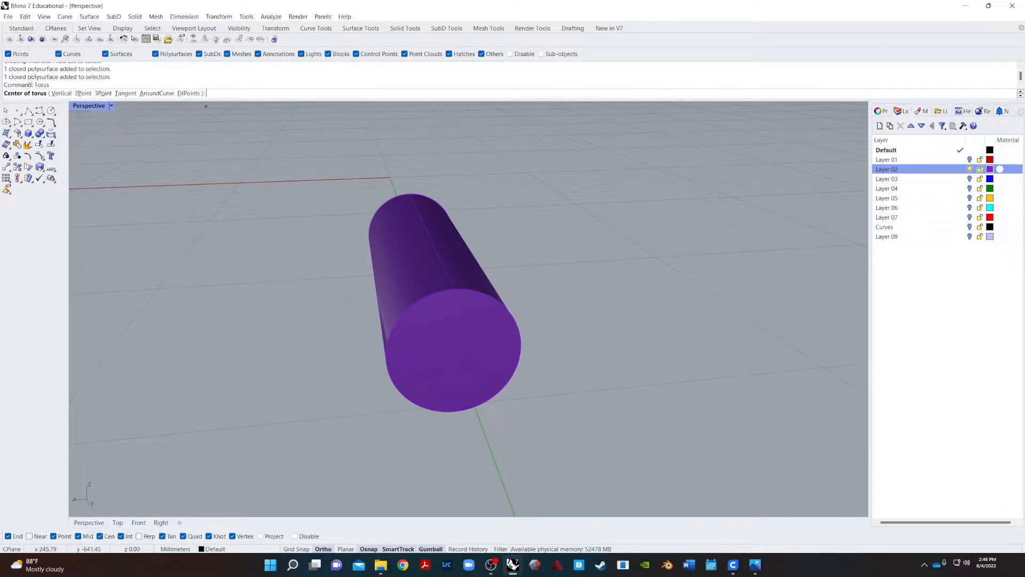
{"action": "left_click", "coordinate": [411, 394]}
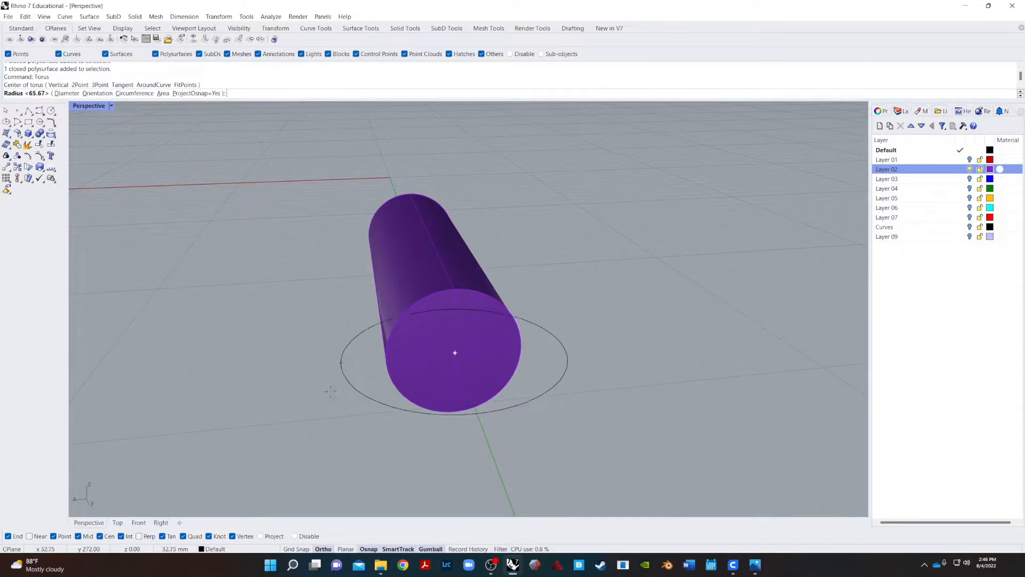
{"action": "left_click", "coordinate": [139, 523]}
{"action": "scroll", "coordinate": [533, 228], "scroll_direction": "down", "scroll_amount": 8}
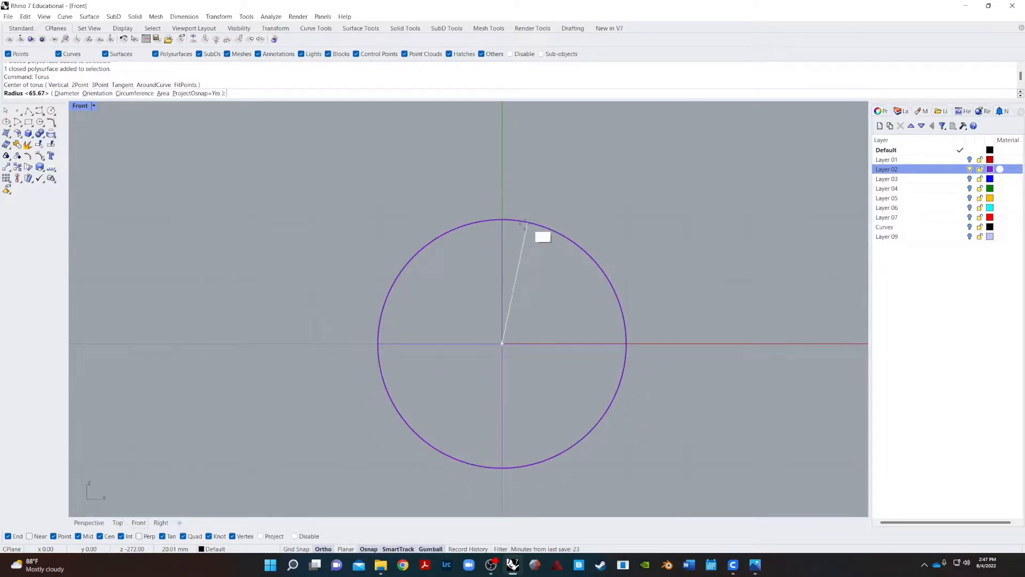
{"action": "left_click", "coordinate": [500, 219]}
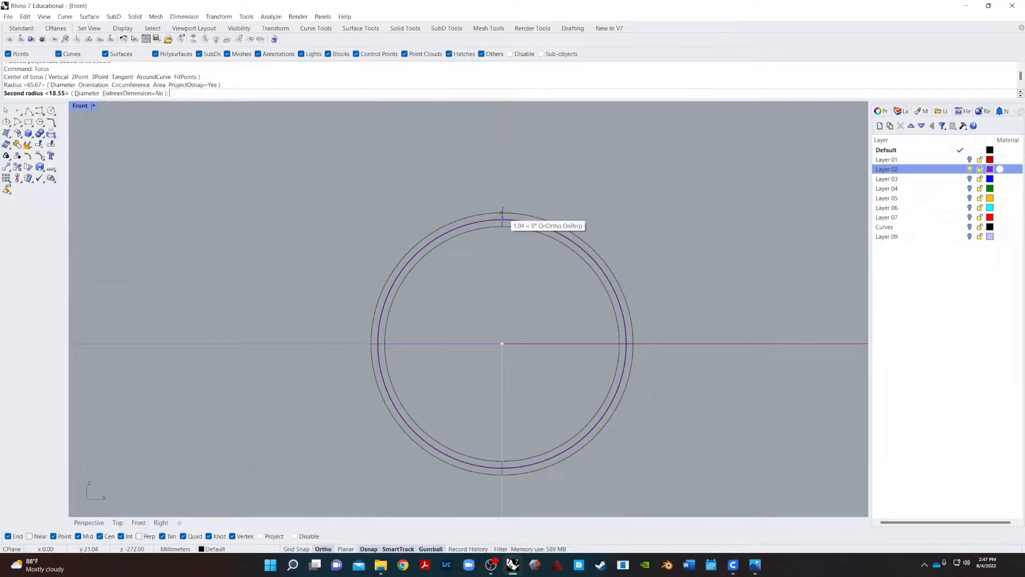
{"action": "scroll", "coordinate": [502, 219], "scroll_direction": "up", "scroll_amount": 6}
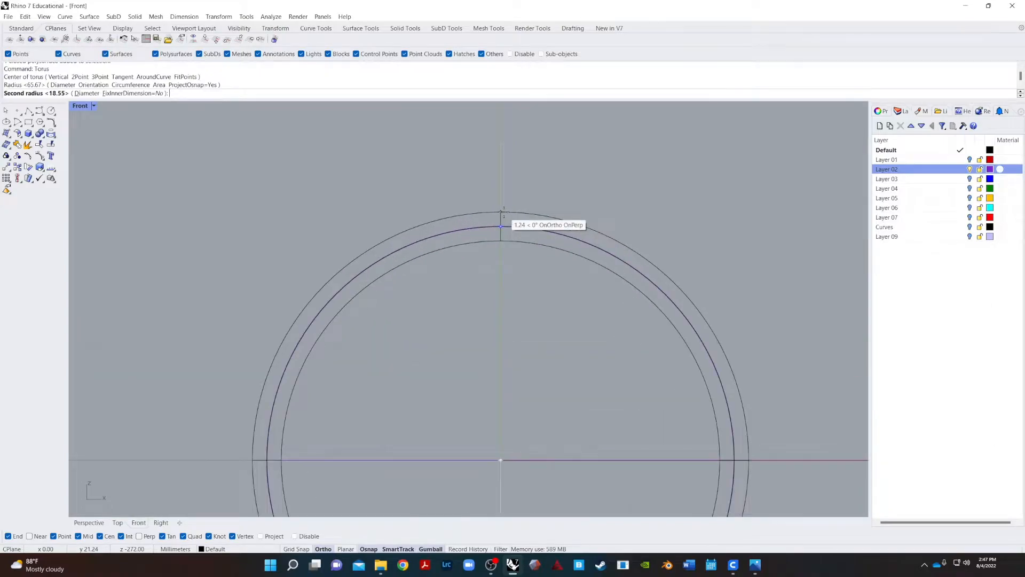
{"action": "left_click", "coordinate": [501, 217]}
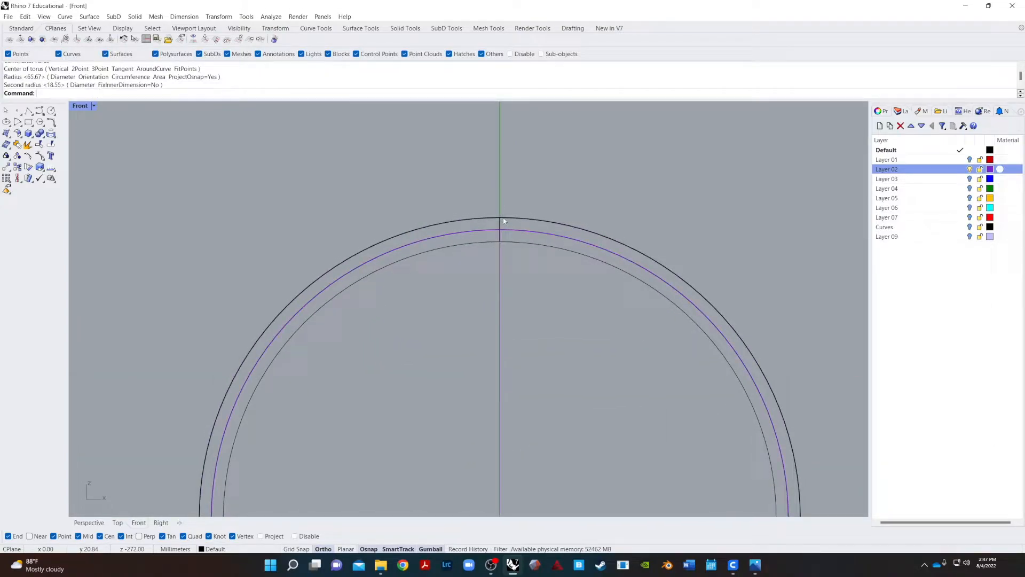
{"action": "left_click", "coordinate": [91, 523]}
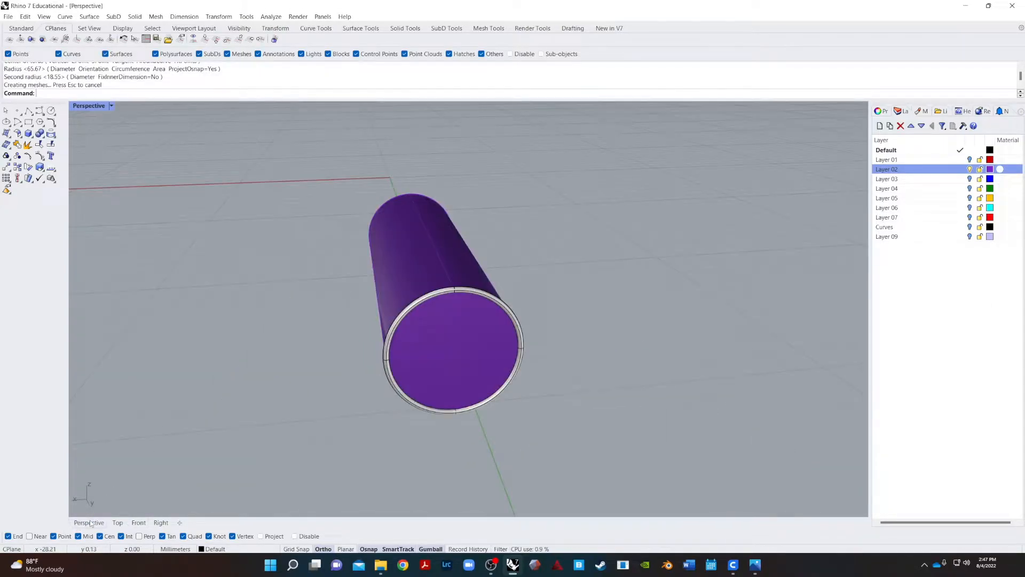
{"action": "right_click_drag", "start_coordinate": [232, 429], "coordinate": [402, 380]}
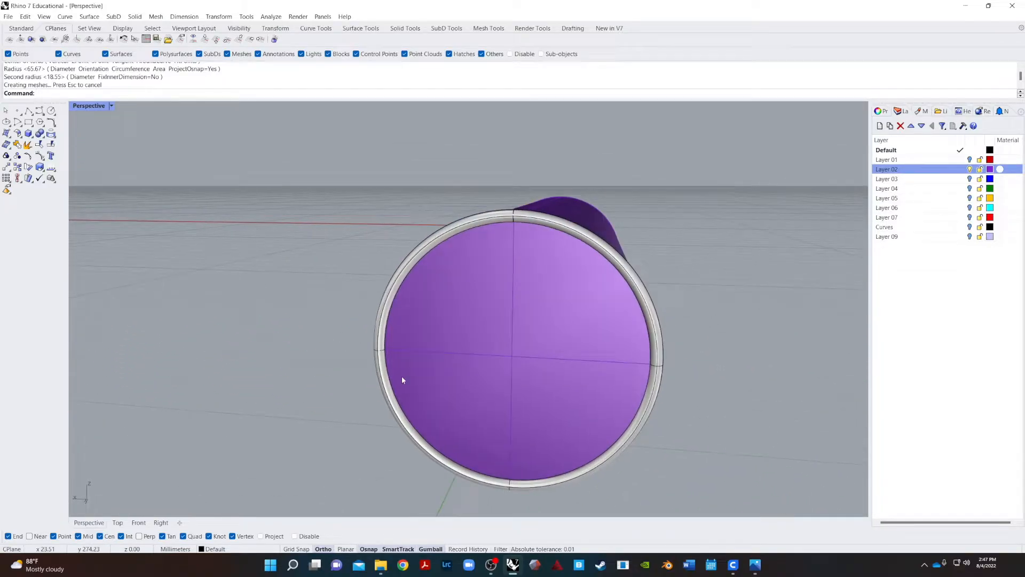
{"action": "key", "text": "ctrl+z"}
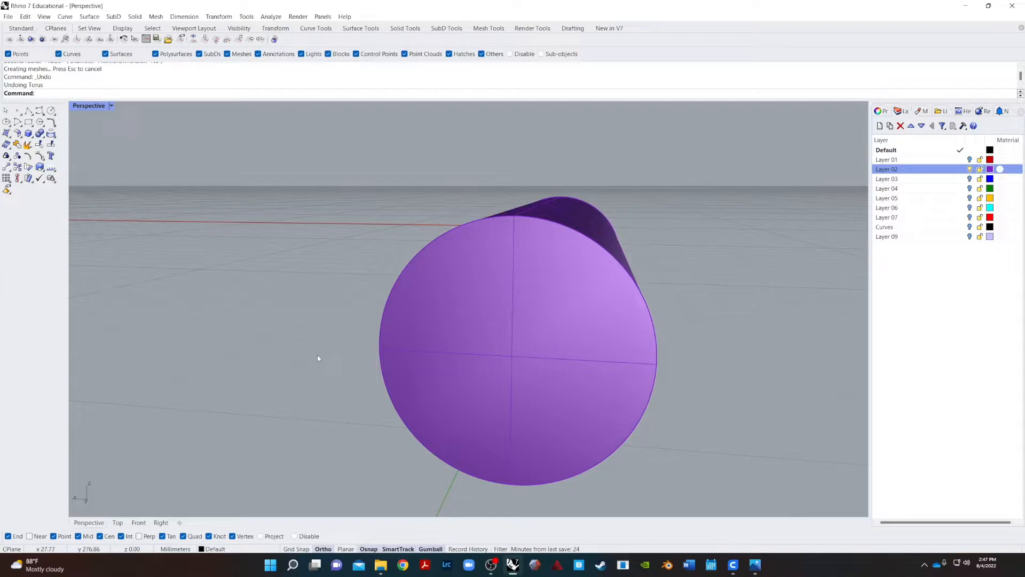
- Orient the Perspective construction plane to the purple cylinder's end face
{"action": "left_click", "coordinate": [138, 523]}
{"action": "scroll", "coordinate": [569, 371], "scroll_direction": "down", "scroll_amount": 3}
{"action": "right_click_drag", "start_coordinate": [570, 371], "coordinate": [407, 268]}
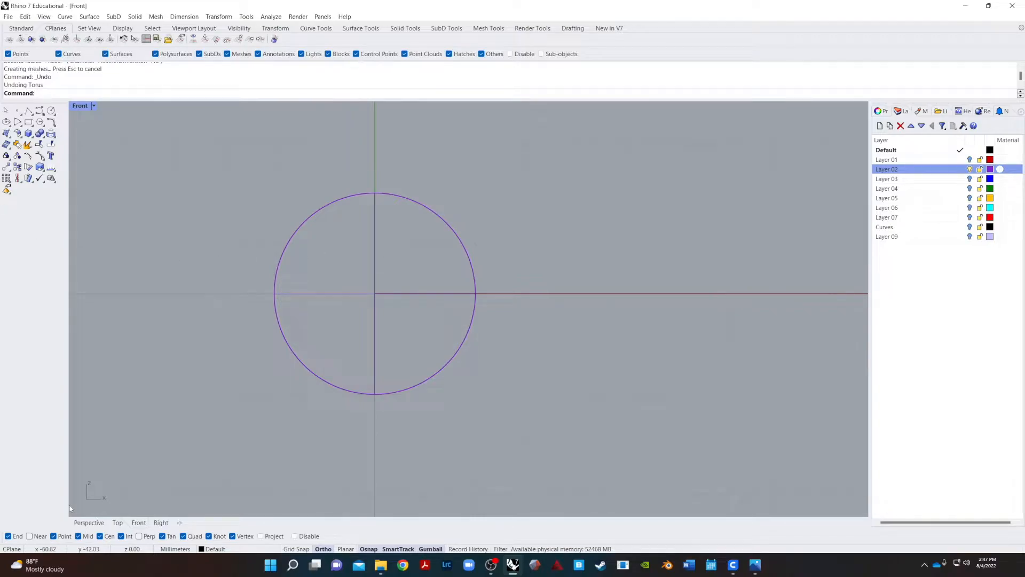
{"action": "left_click", "coordinate": [89, 523]}
{"action": "right_click_drag", "start_coordinate": [196, 434], "coordinate": [470, 307]}
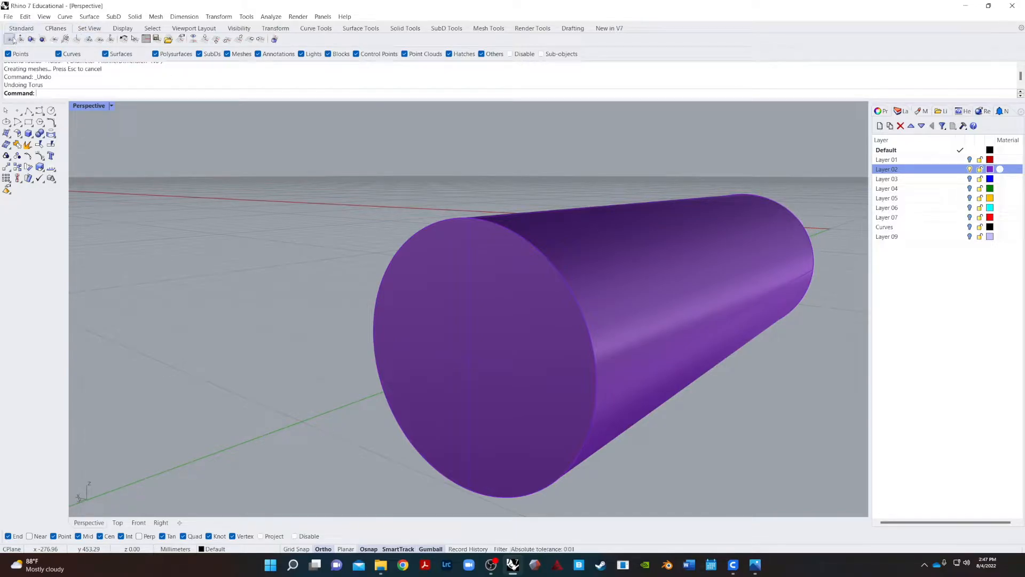
{"action": "left_click", "coordinate": [31, 39]}
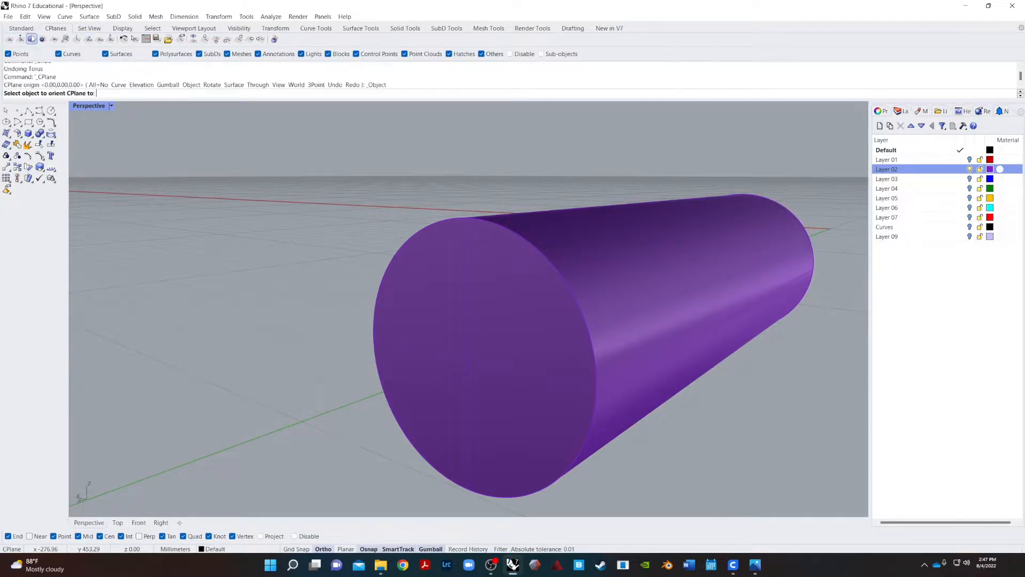
{"action": "left_click", "coordinate": [459, 355]}
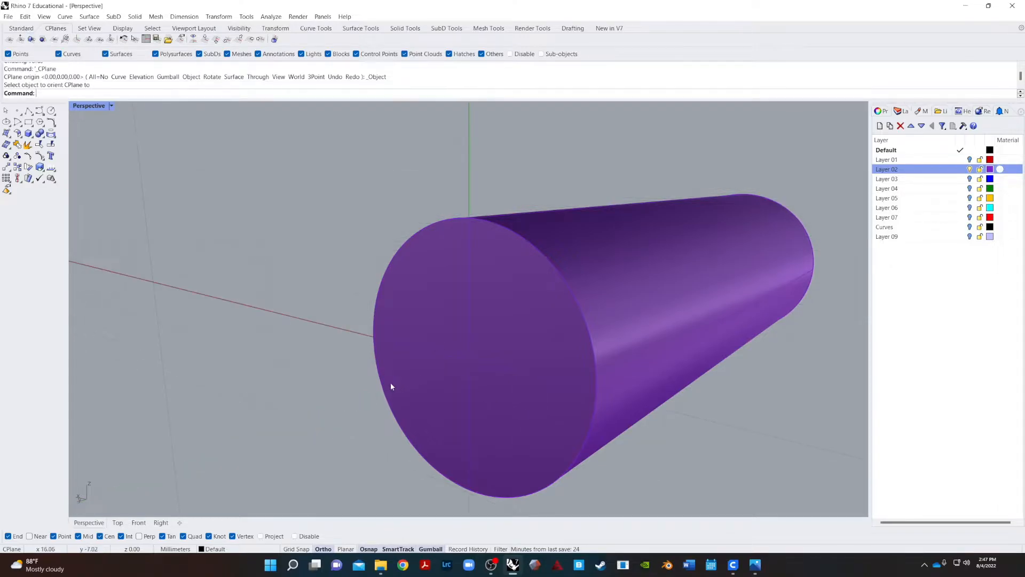
- Try a torus on the end face's rim with a 20 mm radius and about 0.34 mm tube radius, and undo it
{"action": "scroll", "coordinate": [374, 387], "scroll_direction": "down", "scroll_amount": 4}
{"action": "right_click_drag", "start_coordinate": [378, 378], "coordinate": [358, 388]}
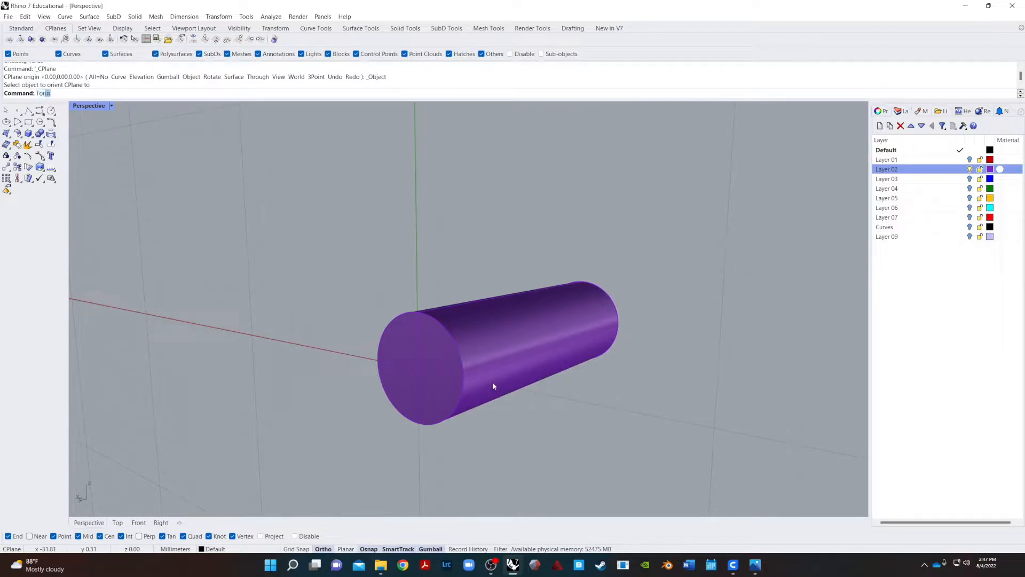
{"action": "key", "text": "Return"}
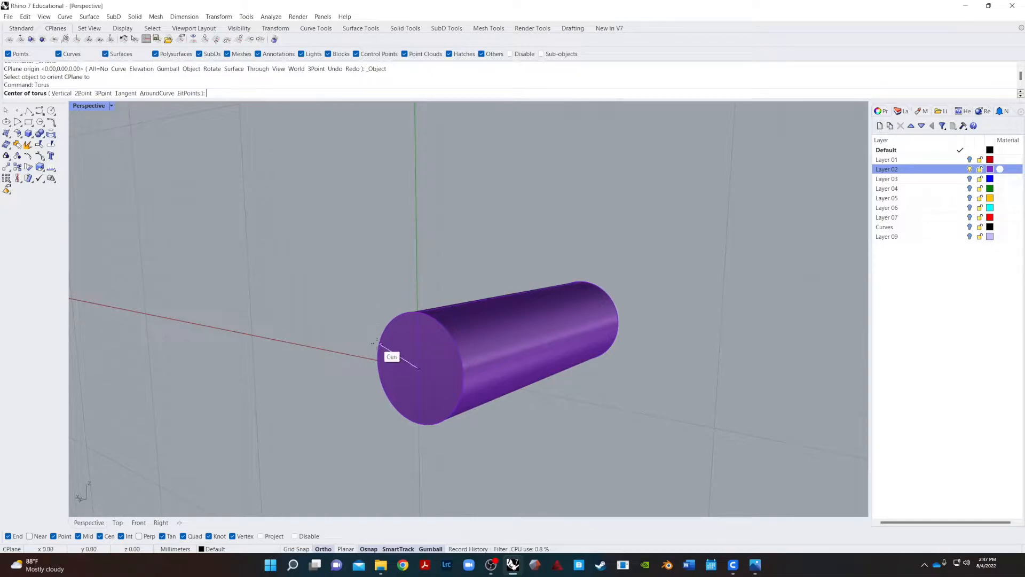
{"action": "left_click", "coordinate": [418, 368]}
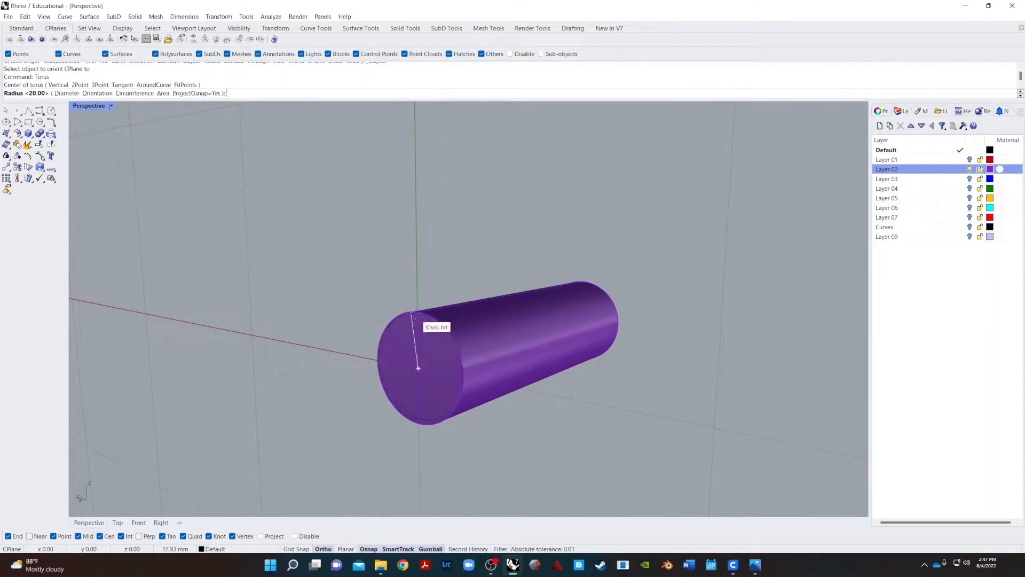
{"action": "left_click", "coordinate": [417, 313]}
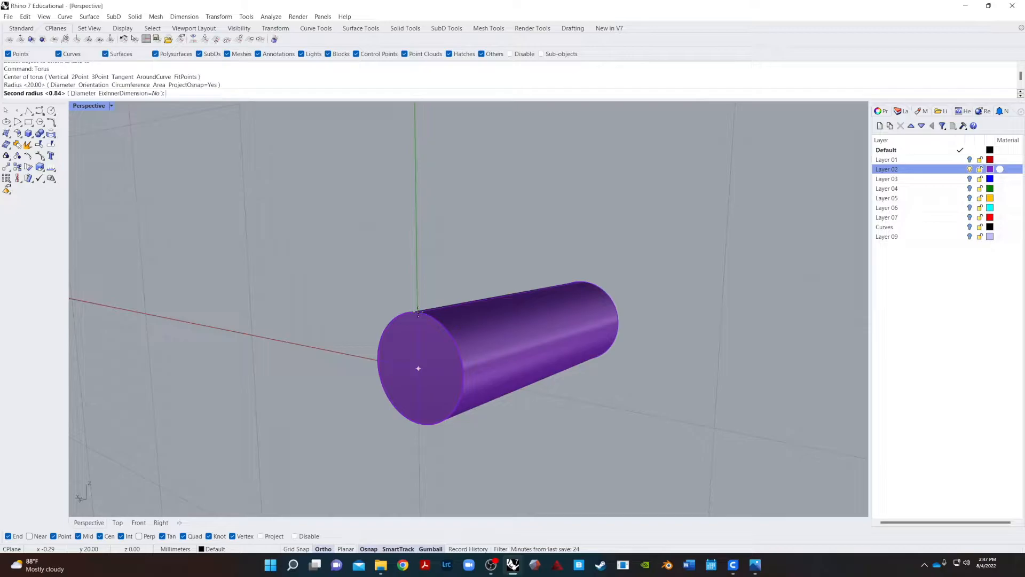
{"action": "right_click_drag", "start_coordinate": [421, 307], "coordinate": [480, 242]}
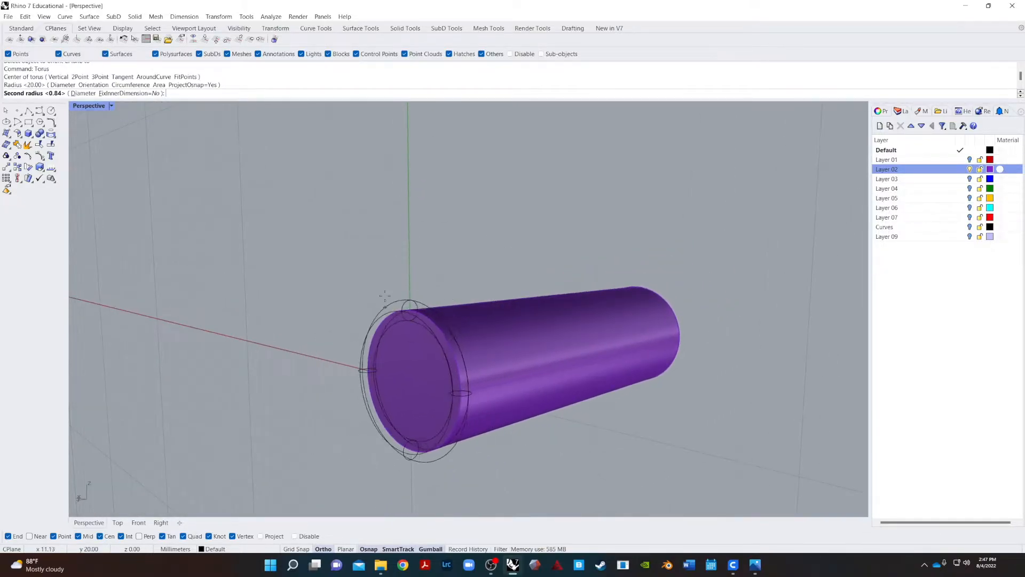
{"action": "scroll", "coordinate": [412, 315], "scroll_direction": "up", "scroll_amount": 5}
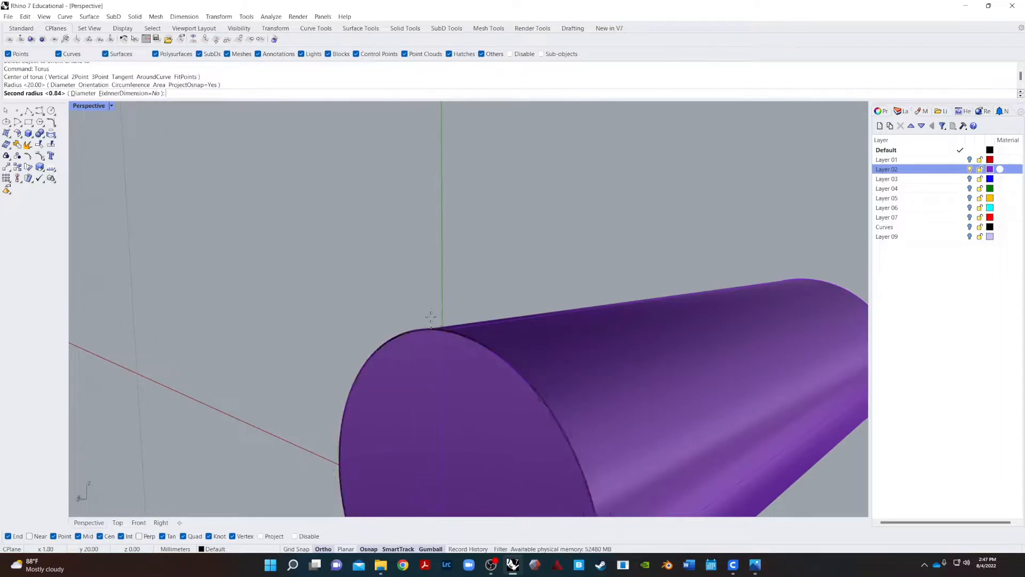
{"action": "scroll", "coordinate": [431, 317], "scroll_direction": "up", "scroll_amount": 3}
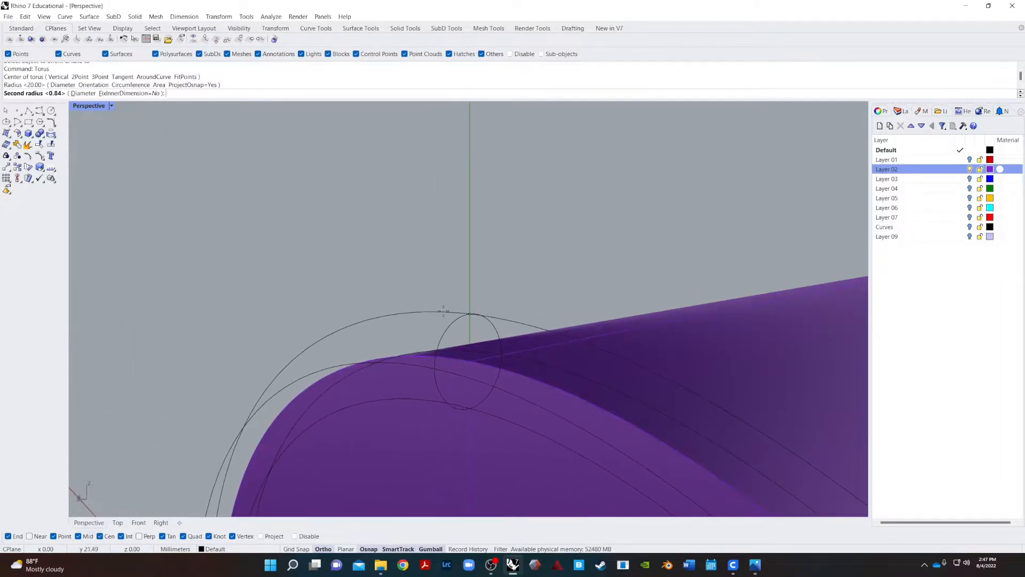
{"action": "scroll", "coordinate": [442, 321], "scroll_direction": "down", "scroll_amount": 4}
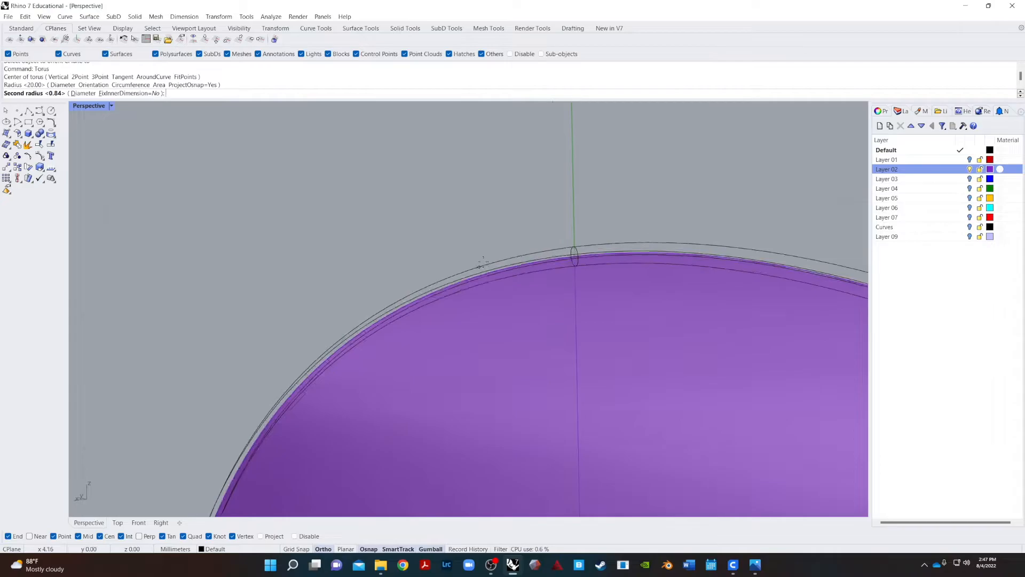
{"action": "left_click", "coordinate": [571, 248]}
{"action": "right_click_drag", "start_coordinate": [569, 246], "coordinate": [563, 386]}
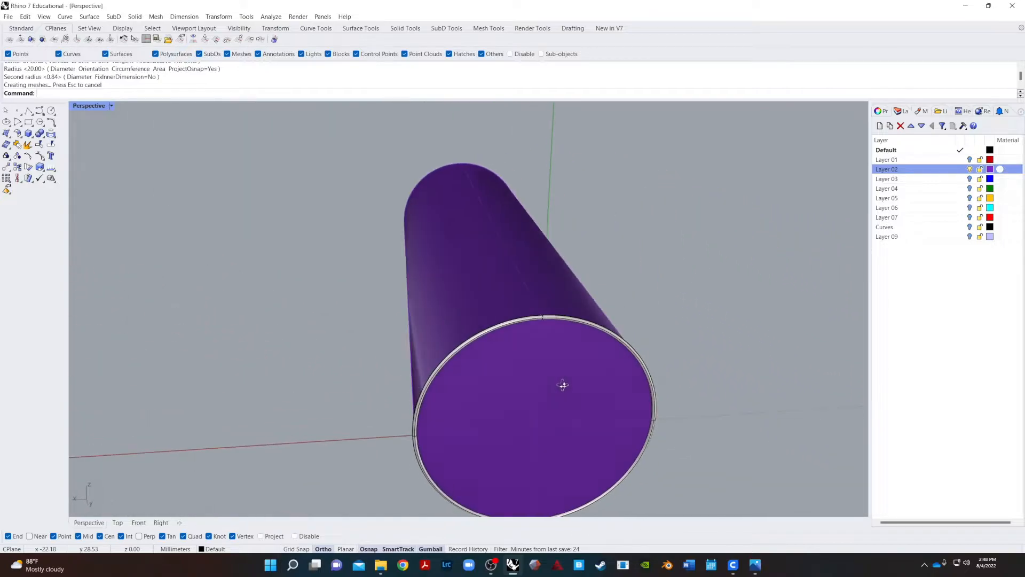
{"action": "key", "text": "ctrl+z"}
{"action": "type", "text": "1"}
{"action": "key", "text": "Return"}
{"action": "key", "text": "ctrl+a"}
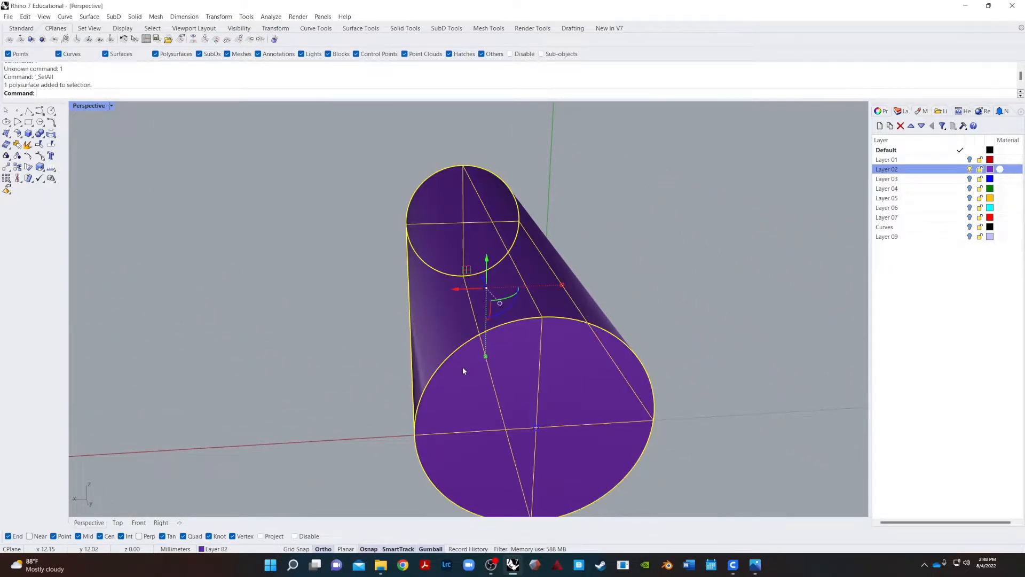
- Try a thicker torus around the end rim with a 20 mm radius and about 1.39 mm tube radius, and undo it
{"action": "key", "text": "Return"}
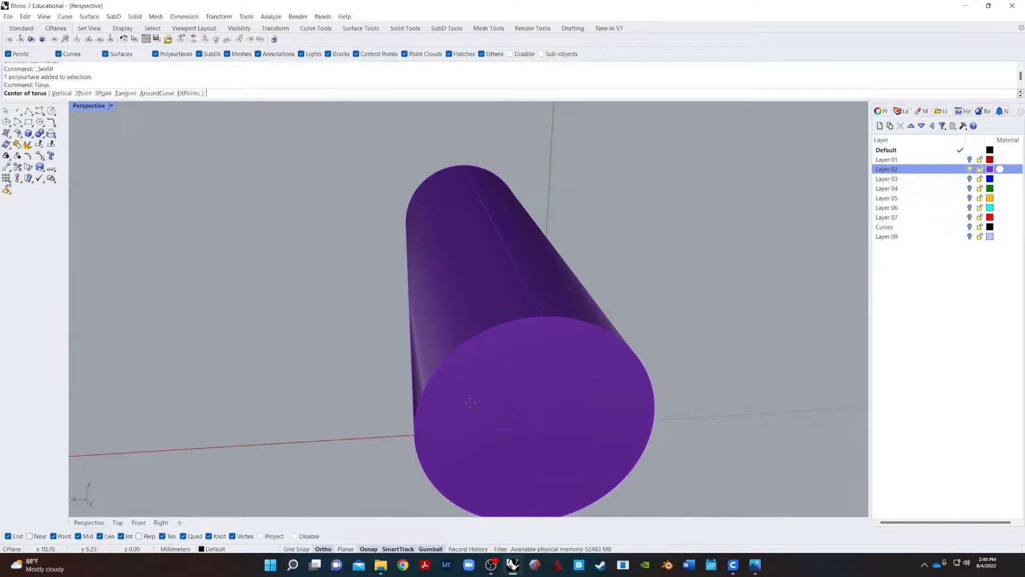
{"action": "left_click", "coordinate": [454, 349]}
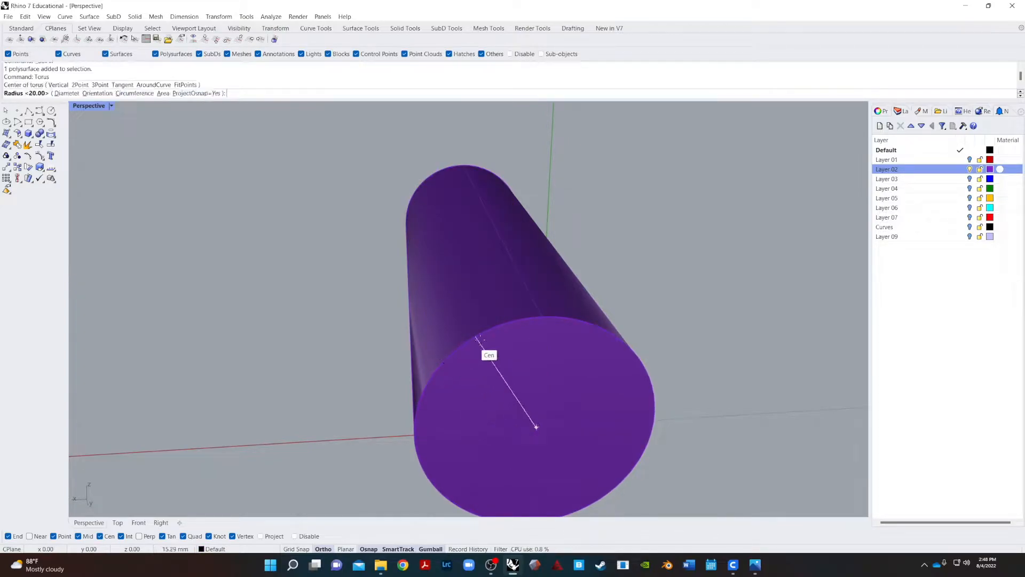
{"action": "left_click", "coordinate": [562, 324]}
{"action": "right_click_drag", "start_coordinate": [614, 331], "coordinate": [587, 288]}
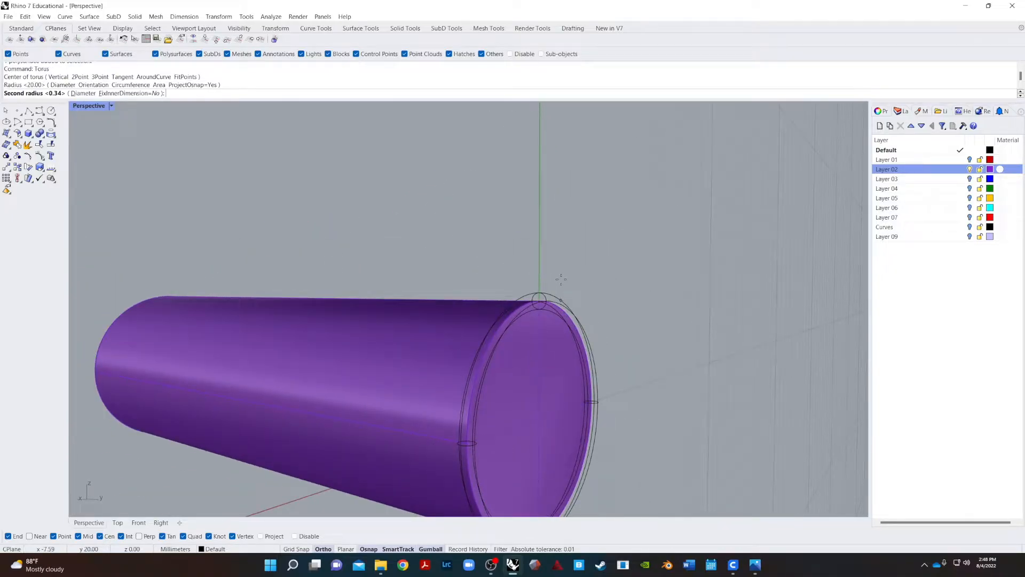
{"action": "left_click", "coordinate": [561, 278]}
{"action": "right_click_drag", "start_coordinate": [575, 294], "coordinate": [538, 450]}
{"action": "left_click", "coordinate": [423, 348]}
{"action": "key", "text": "ctrl+z"}
- Add a thin torus centered on the purple cylinder's end face with a 20 mm radius, sizing the tube with object snaps disabled
{"action": "key", "text": "Return"}
{"action": "left_click", "coordinate": [493, 450]}
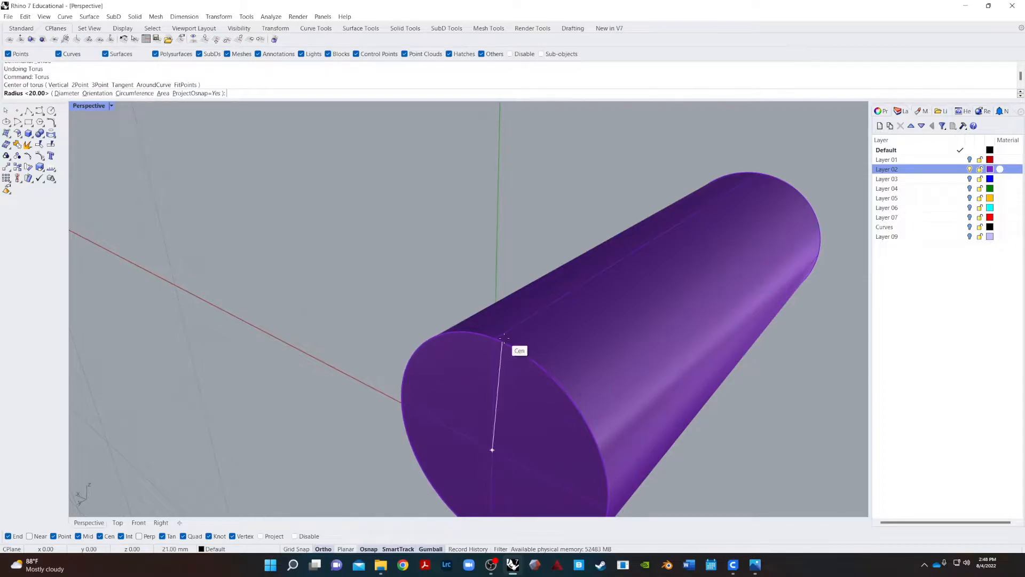
{"action": "left_click", "coordinate": [495, 337]}
{"action": "right_click_drag", "start_coordinate": [495, 337], "coordinate": [430, 253]}
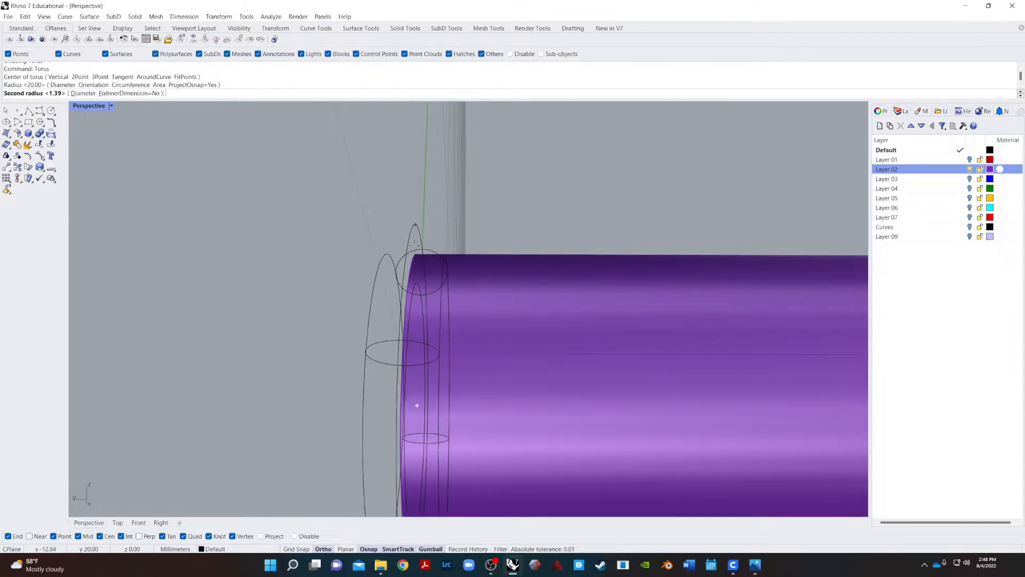
{"action": "right_click_drag", "start_coordinate": [458, 272], "coordinate": [473, 275]}
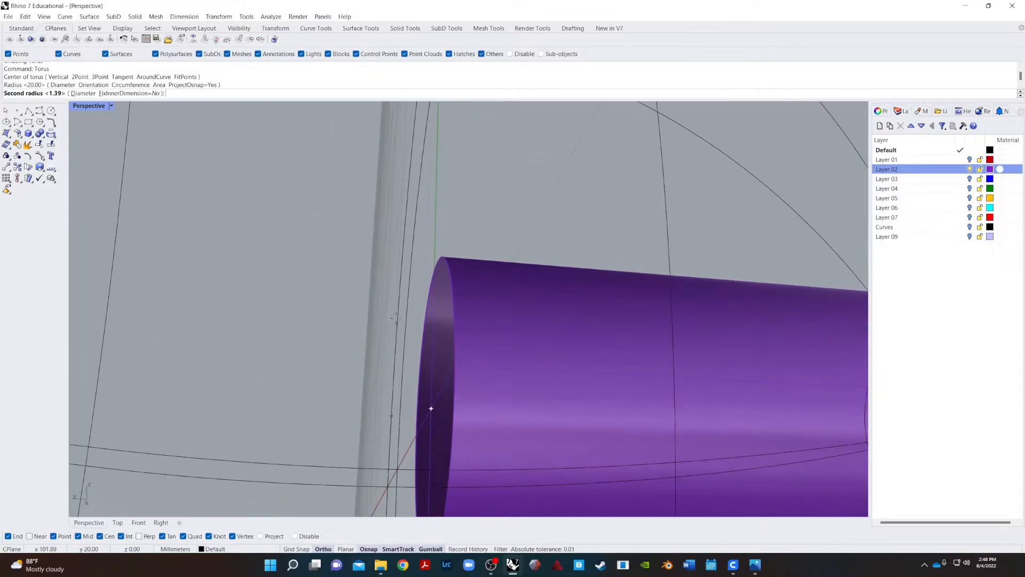
{"action": "left_click", "coordinate": [295, 536]}
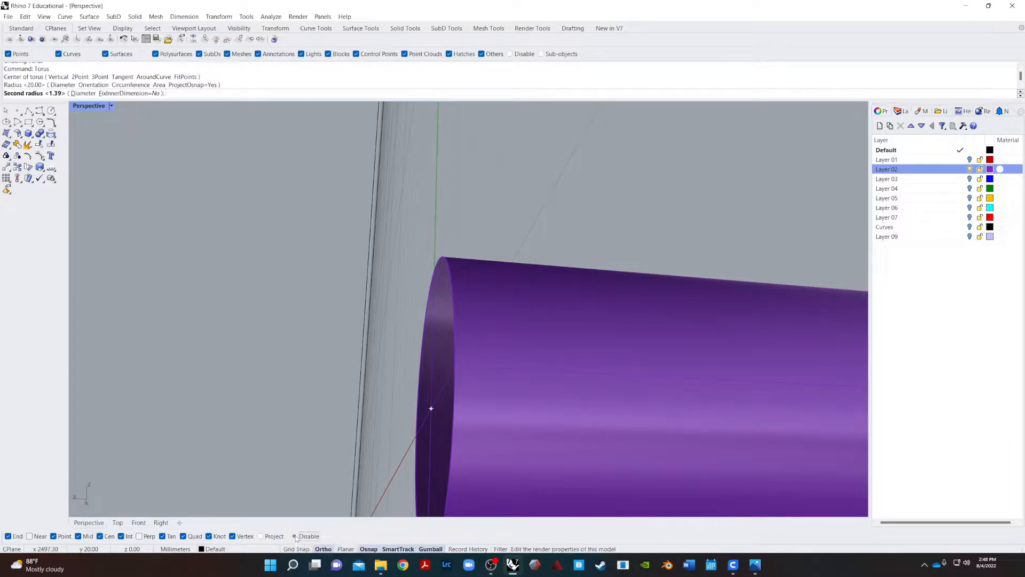
{"action": "right_click_drag", "start_coordinate": [433, 371], "coordinate": [449, 303]}
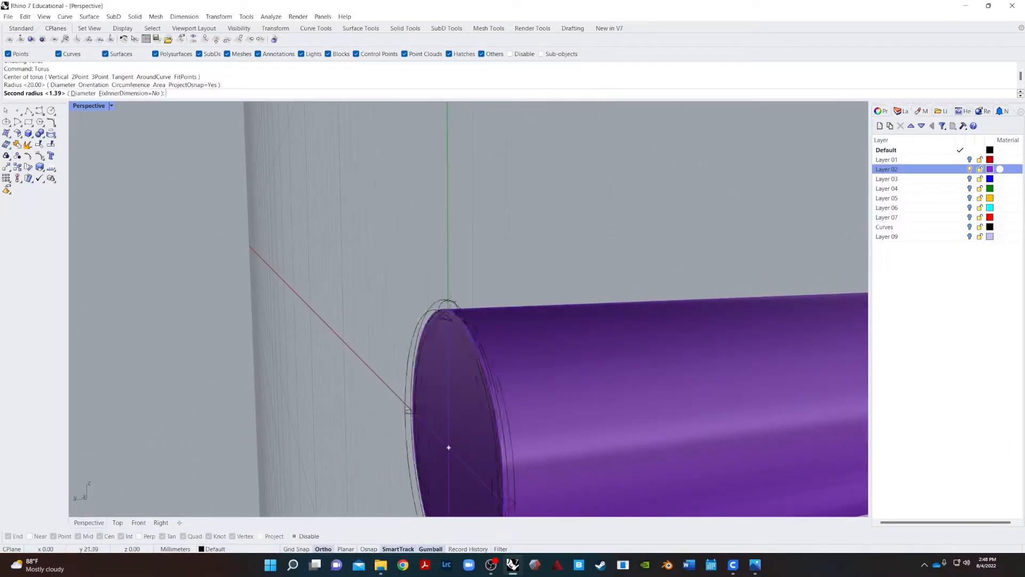
{"action": "right_click_drag", "start_coordinate": [449, 302], "coordinate": [450, 295]}
{"action": "left_click", "coordinate": [451, 294]}
- Re-enable the object snaps and clear the selection of the torus at the purple cylinder's end
{"action": "right_click_drag", "start_coordinate": [414, 346], "coordinate": [441, 354]}
{"action": "left_click", "coordinate": [441, 355]}
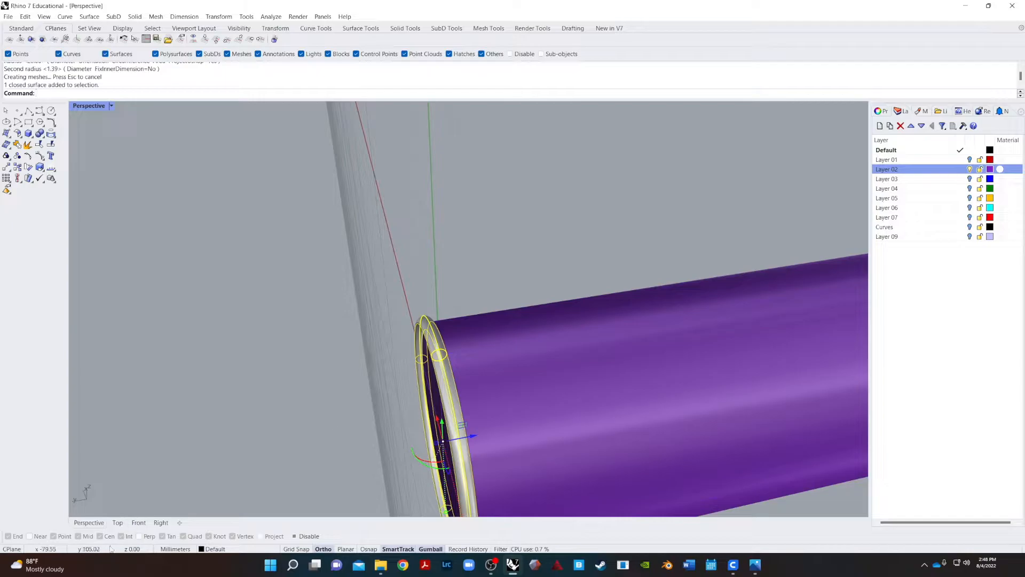
{"action": "left_click", "coordinate": [305, 536]}
{"action": "right_click_drag", "start_coordinate": [336, 389], "coordinate": [299, 420]}
{"action": "scroll", "coordinate": [291, 371], "scroll_direction": "down", "scroll_amount": 5}
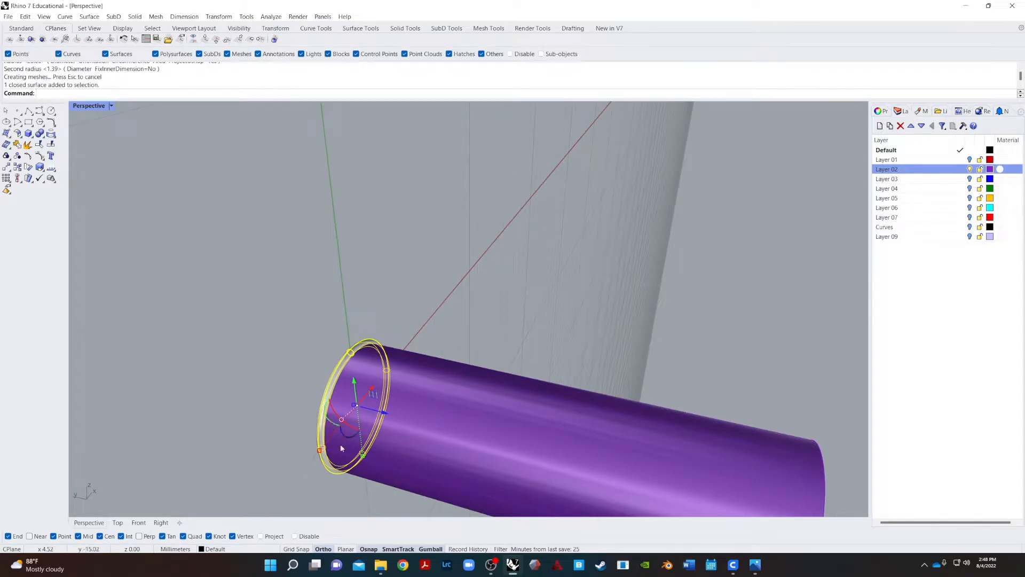
{"action": "left_click", "coordinate": [302, 453]}
{"action": "right_click_drag", "start_coordinate": [212, 479], "coordinate": [230, 446]}
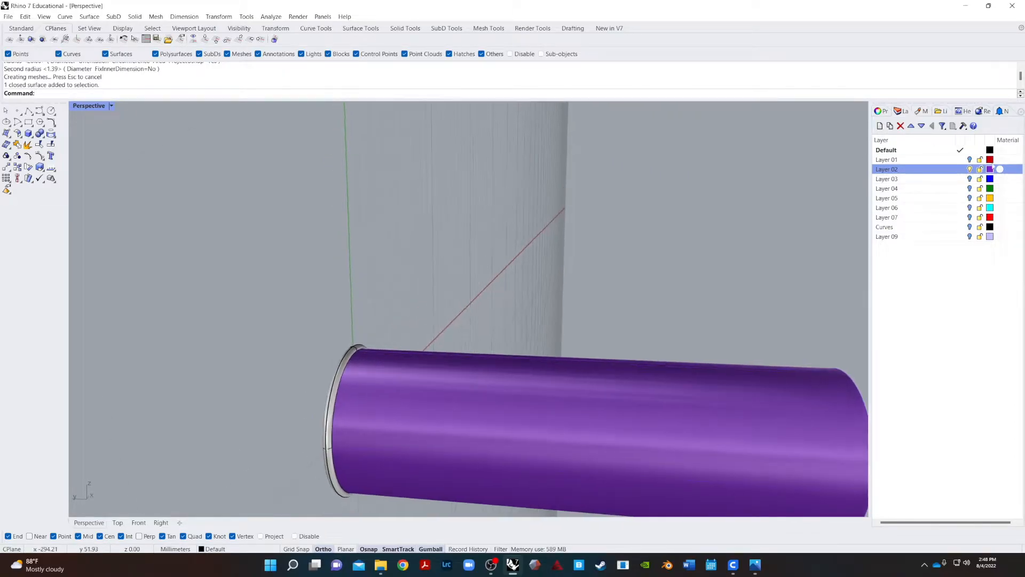
- Turn on Layer 01 and, in the Top view, move the torus slightly inward from the end face along the cylinder's axis
{"action": "left_click", "coordinate": [969, 161]}
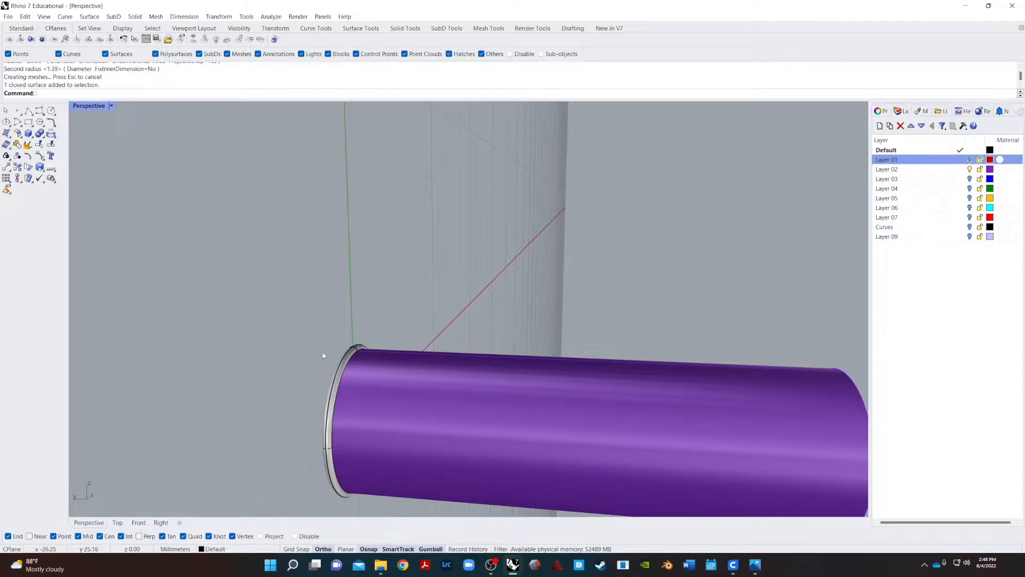
{"action": "left_click", "coordinate": [338, 379]}
{"action": "right_click_drag", "start_coordinate": [277, 481], "coordinate": [309, 466]}
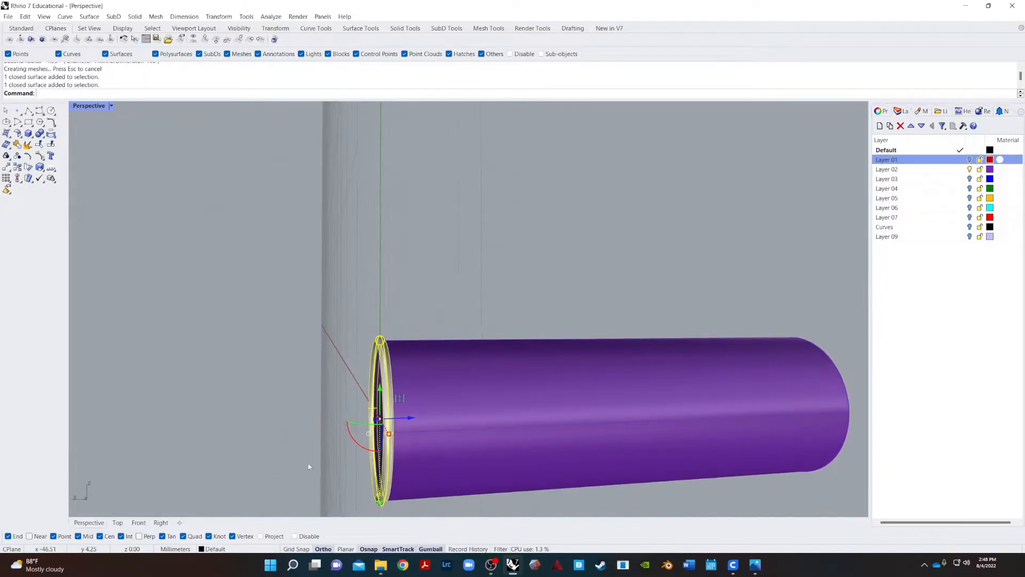
{"action": "left_click", "coordinate": [117, 523]}
{"action": "scroll", "coordinate": [567, 247], "scroll_direction": "up", "scroll_amount": 10}
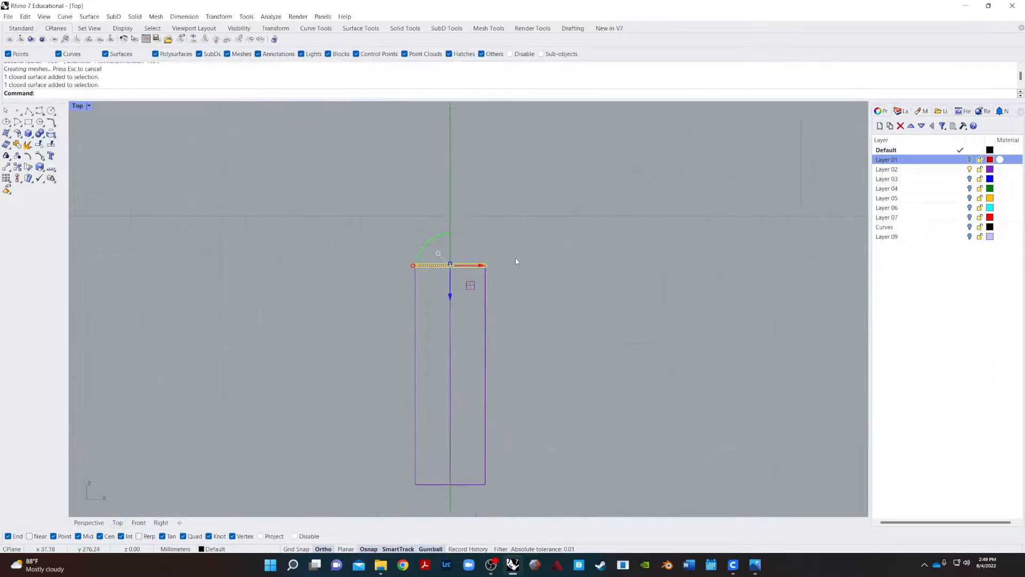
{"action": "right_click_drag", "start_coordinate": [134, 325], "coordinate": [252, 330]}
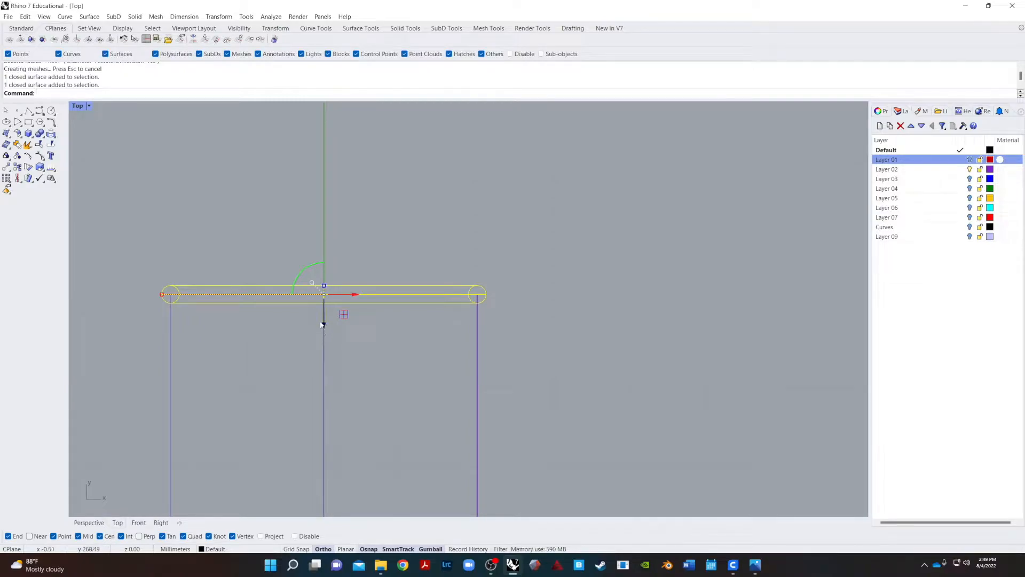
{"action": "mouse_move", "coordinate": [322, 323]}
{"action": "left_mouse_down"}
{"action": "mouse_move", "coordinate": [324, 361]}
{"action": "mouse_move", "coordinate": [324, 330]}
{"action": "mouse_move", "coordinate": [323, 340]}
{"action": "left_mouse_up"}
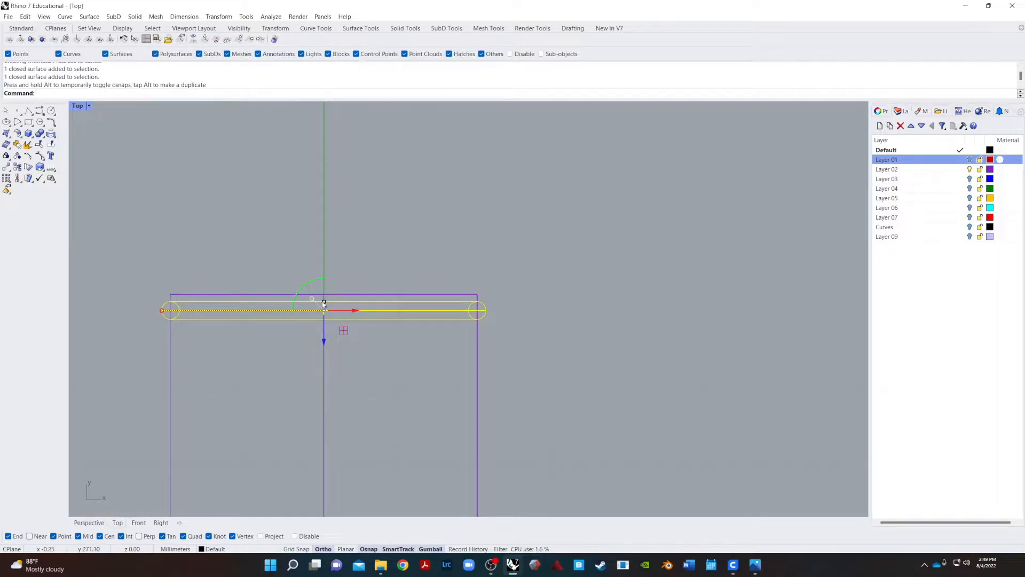
- Try to flatten the ring at the cylinder's end along the cylinder's axis in the Top view
{"action": "left_click_drag", "start_coordinate": [323, 302], "coordinate": [324, 305]}
{"action": "left_click", "coordinate": [136, 398]}
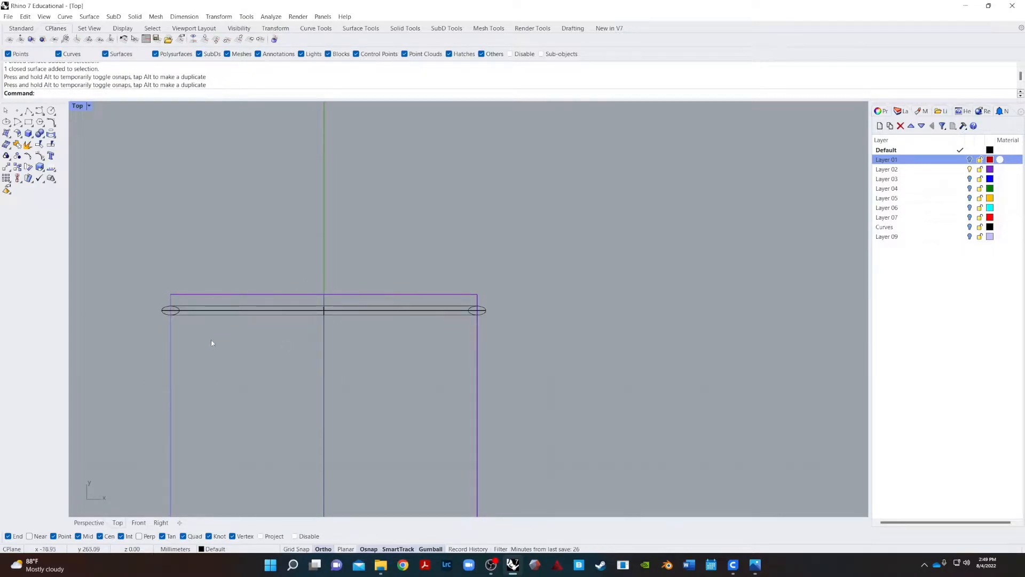
{"action": "left_click", "coordinate": [89, 522]}
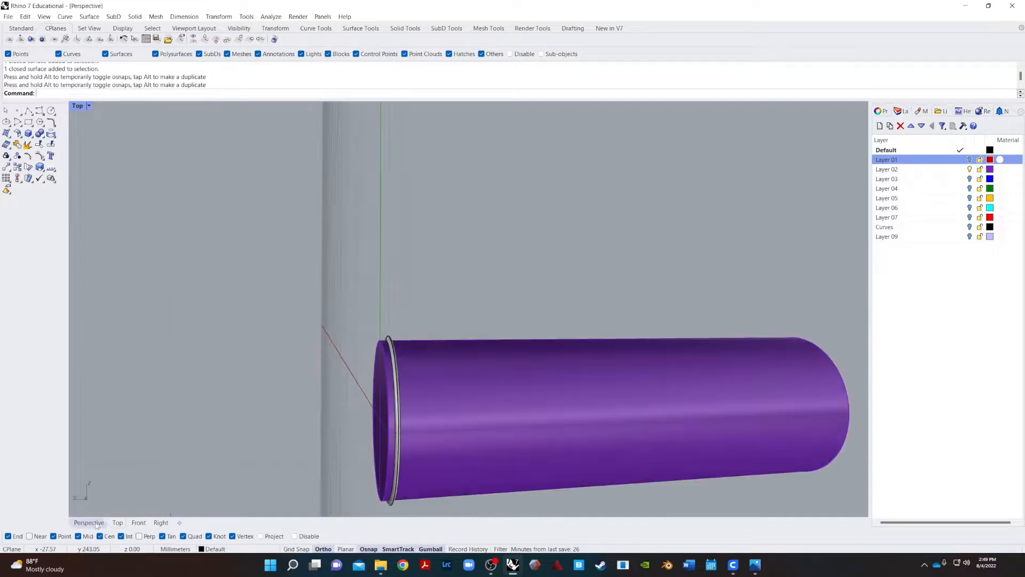
{"action": "right_click_drag", "start_coordinate": [156, 479], "coordinate": [216, 415]}
{"action": "scroll", "coordinate": [385, 345], "scroll_direction": "up", "scroll_amount": 5}
{"action": "left_click", "coordinate": [308, 372]}
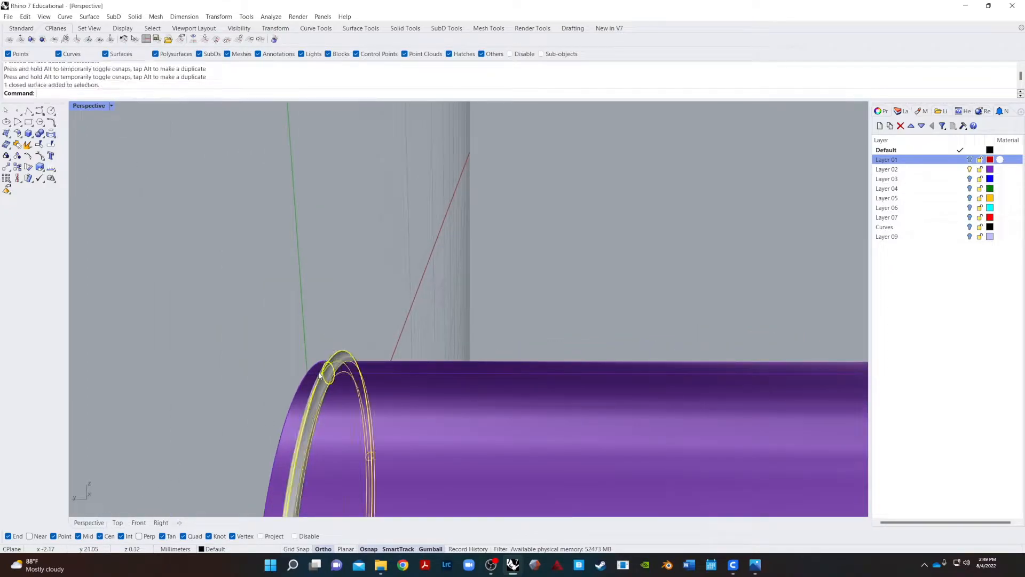
{"action": "scroll", "coordinate": [338, 406], "scroll_direction": "down", "scroll_amount": 5}
{"action": "right_click_drag", "start_coordinate": [337, 406], "coordinate": [399, 434]}
{"action": "left_click", "coordinate": [301, 447]}
{"action": "right_click_drag", "start_coordinate": [301, 446], "coordinate": [492, 412]}
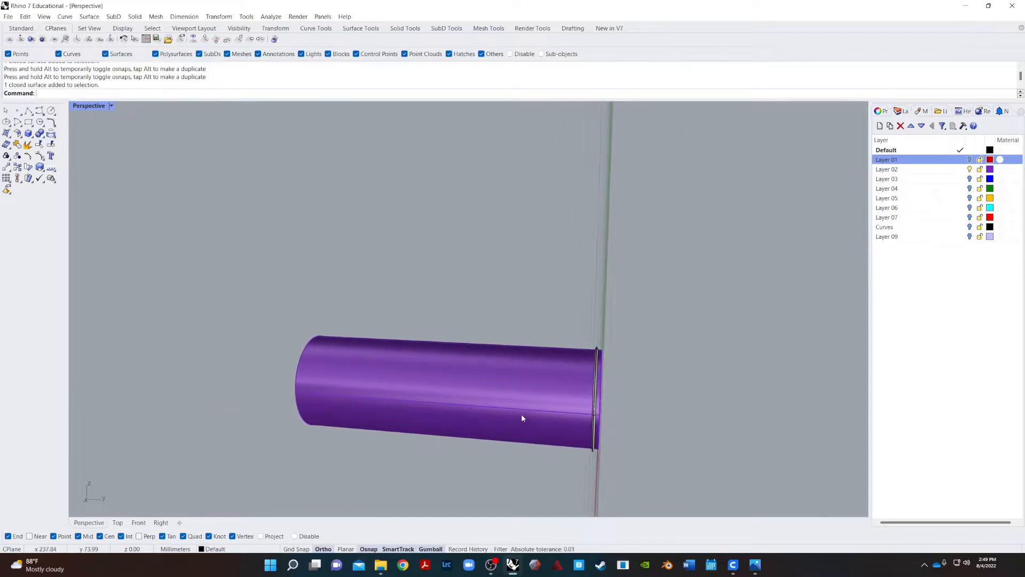
{"action": "key", "text": "ctrl+z"}
- Scale the ring at the cylinder's end down slightly so its tube sits closer to the cylinder surface
{"action": "right_click_drag", "start_coordinate": [680, 430], "coordinate": [623, 381]}
{"action": "scroll", "coordinate": [621, 377], "scroll_direction": "up", "scroll_amount": 5}
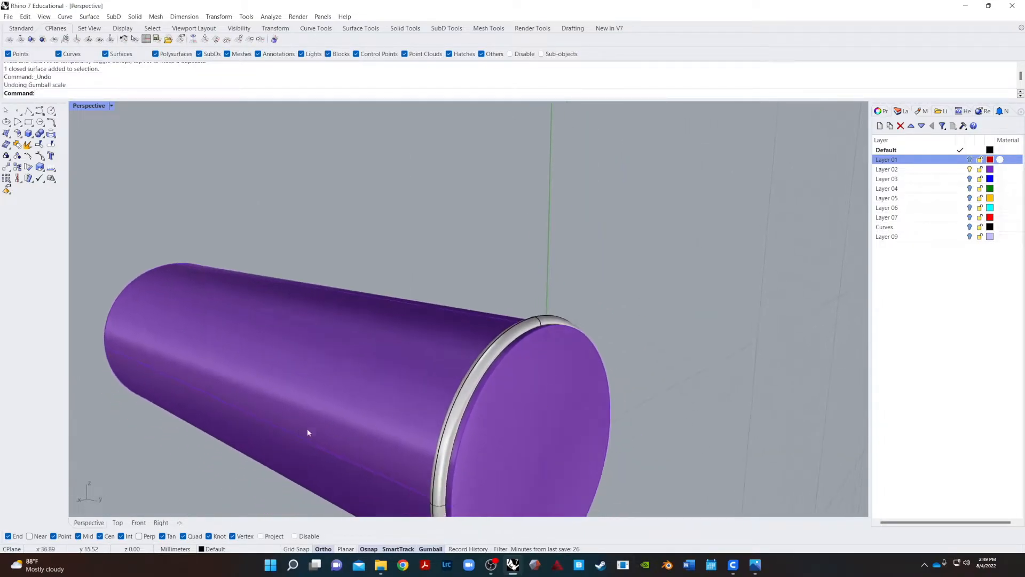
{"action": "scroll", "coordinate": [505, 319], "scroll_direction": "up", "scroll_amount": 5}
{"action": "left_click", "coordinate": [524, 331]}
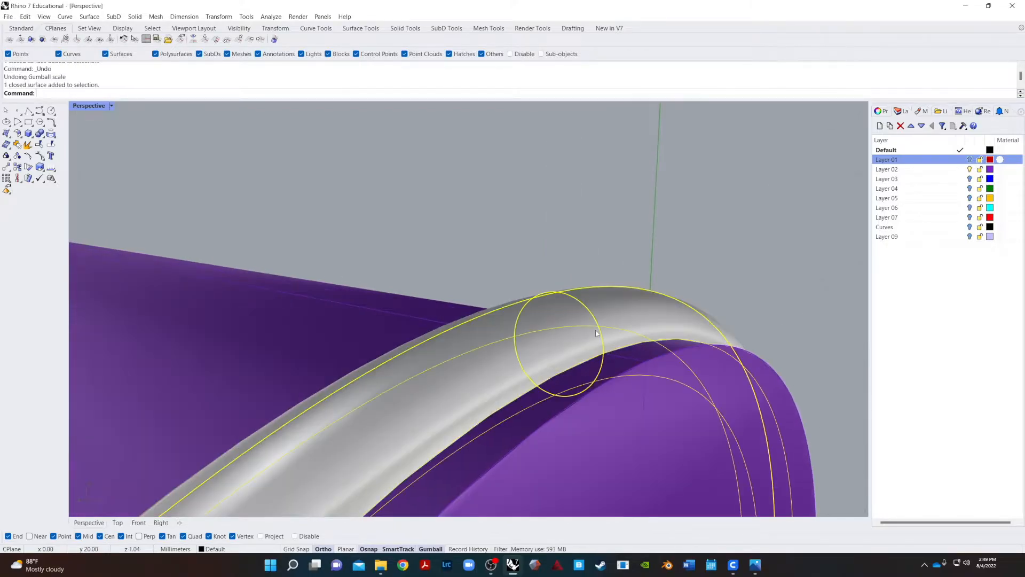
{"action": "scroll", "coordinate": [582, 374], "scroll_direction": "down", "scroll_amount": 5}
{"action": "left_click_drag", "start_coordinate": [646, 426], "coordinate": [629, 399]}
{"action": "left_click", "coordinate": [738, 322]}
{"action": "right_click_drag", "start_coordinate": [738, 323], "coordinate": [620, 369]}
{"action": "key", "text": "ctrl+s"}
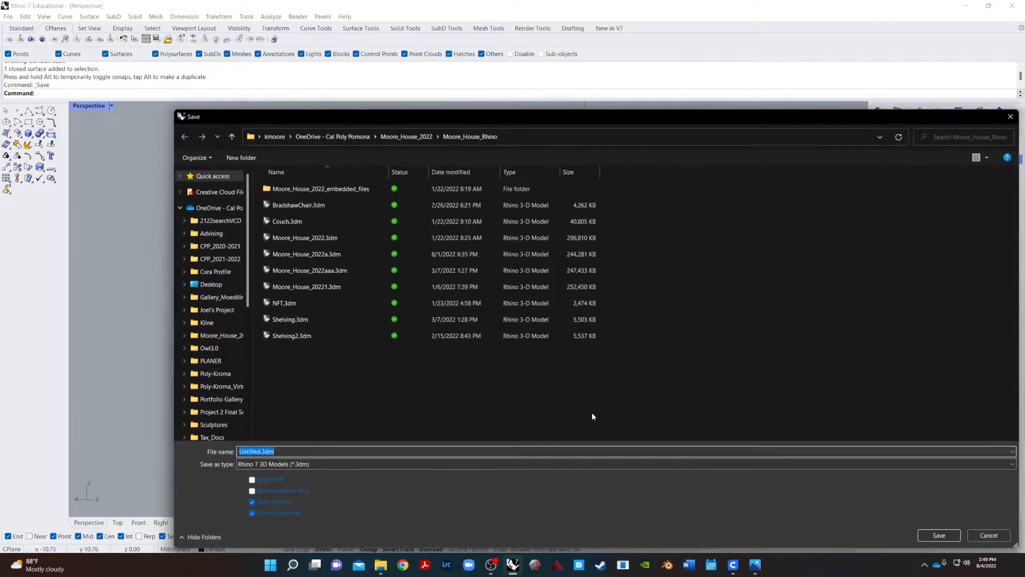
{"action": "left_click", "coordinate": [991, 536]}
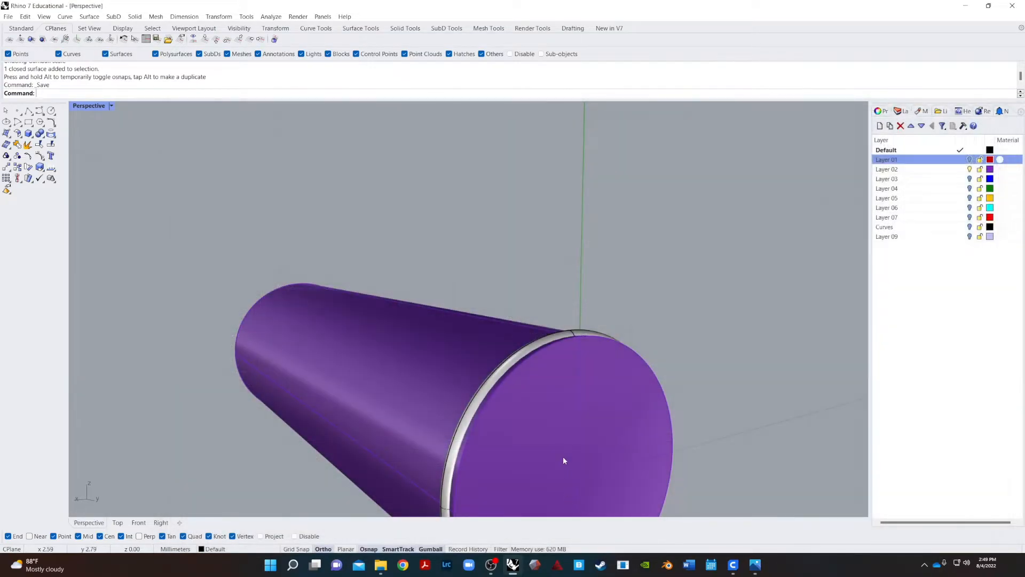
- Shrink the ring a little further so its tube is partly embedded in the cylinder wall
{"action": "left_click", "coordinate": [522, 349]}
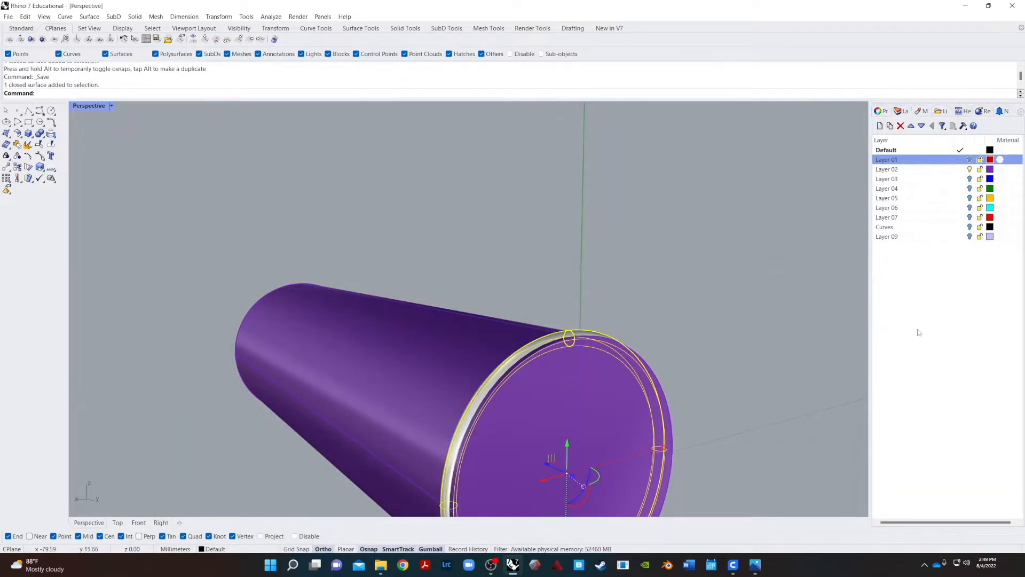
{"action": "right_click_drag", "start_coordinate": [677, 456], "coordinate": [676, 376], "text": "shift"}
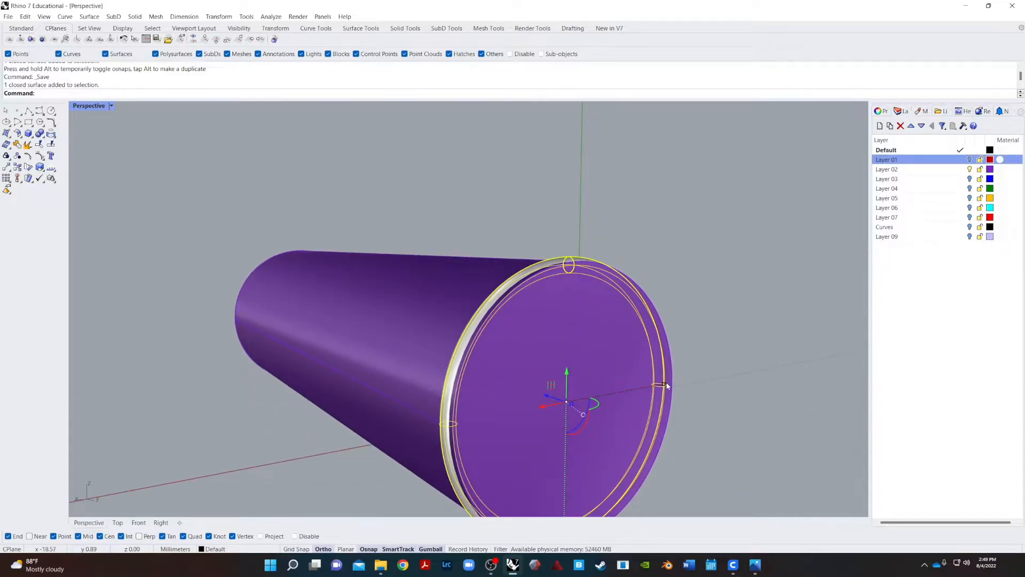
{"action": "left_click_drag", "start_coordinate": [665, 384], "coordinate": [681, 417]}
{"action": "left_click", "coordinate": [831, 360]}
{"action": "right_click_drag", "start_coordinate": [831, 359], "coordinate": [164, 424]}
- Try to duplicate the ring freehand along the cylinder's axis
{"action": "left_click", "coordinate": [387, 350]}
{"action": "right_click_drag", "start_coordinate": [387, 350], "coordinate": [388, 402]}
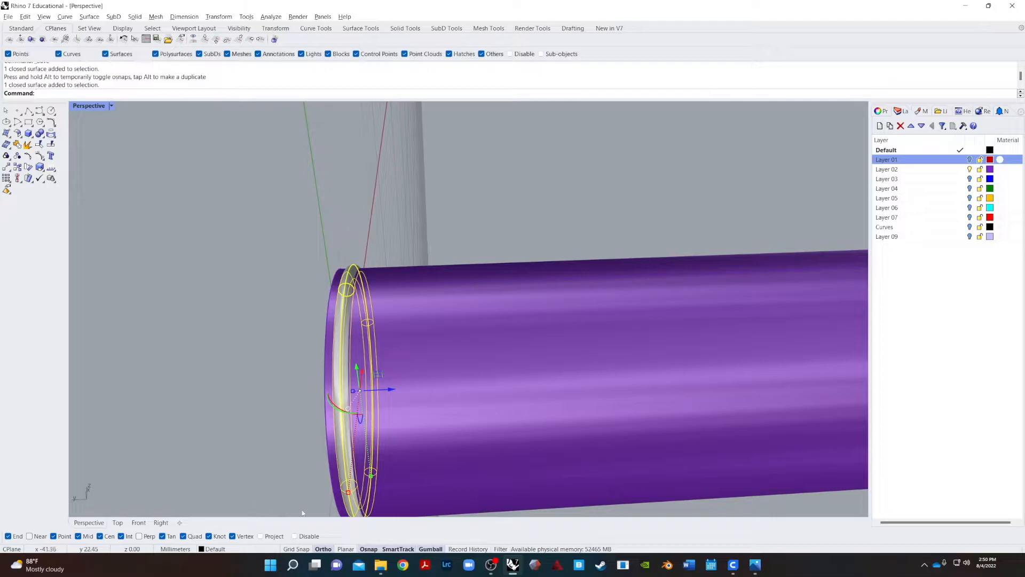
{"action": "key", "text": "alt"}
{"action": "left_click_drag", "start_coordinate": [387, 389], "coordinate": [409, 386]}
{"action": "left_click", "coordinate": [251, 466]}
{"action": "right_click_drag", "start_coordinate": [251, 466], "coordinate": [290, 448]}
{"action": "scroll", "coordinate": [412, 432], "scroll_direction": "up", "scroll_amount": 3}
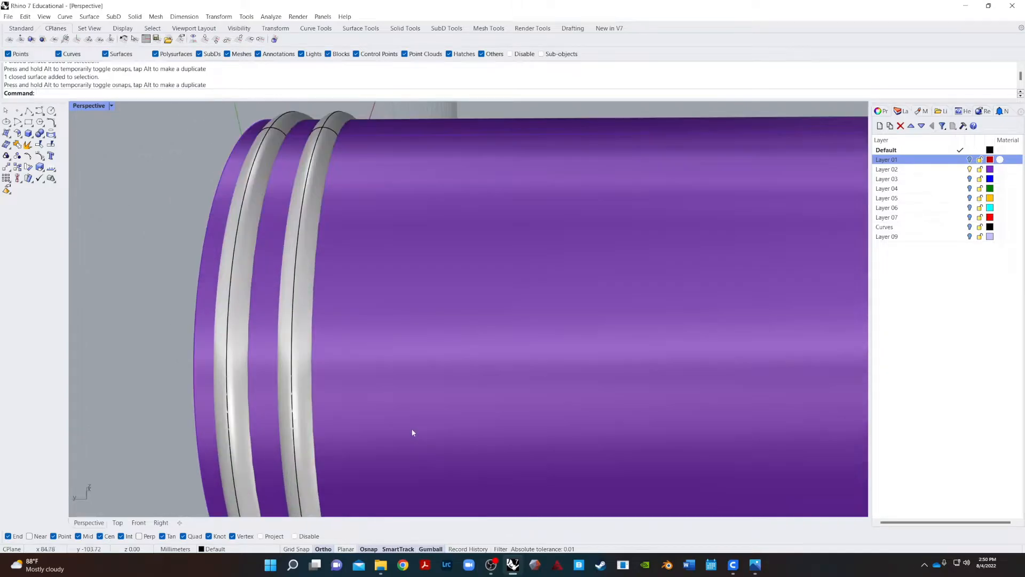
- Try to move the duplicated ring freely, and undo both that move and the duplicate
{"action": "left_click", "coordinate": [324, 373]}
{"action": "left_click_drag", "start_coordinate": [384, 350], "coordinate": [352, 323]}
{"action": "key", "text": "Escape"}
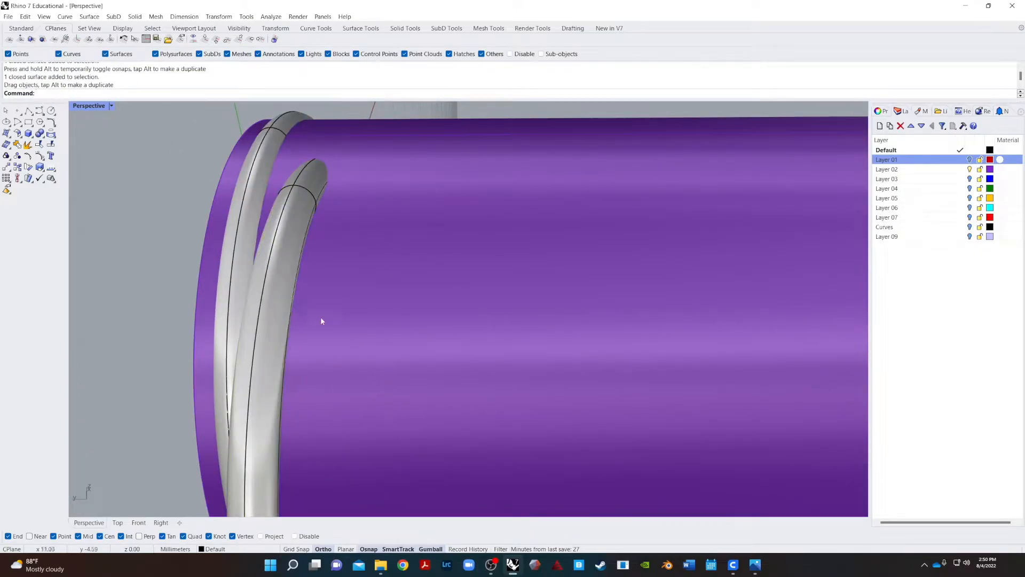
{"action": "key", "text": "ctrl+z"}
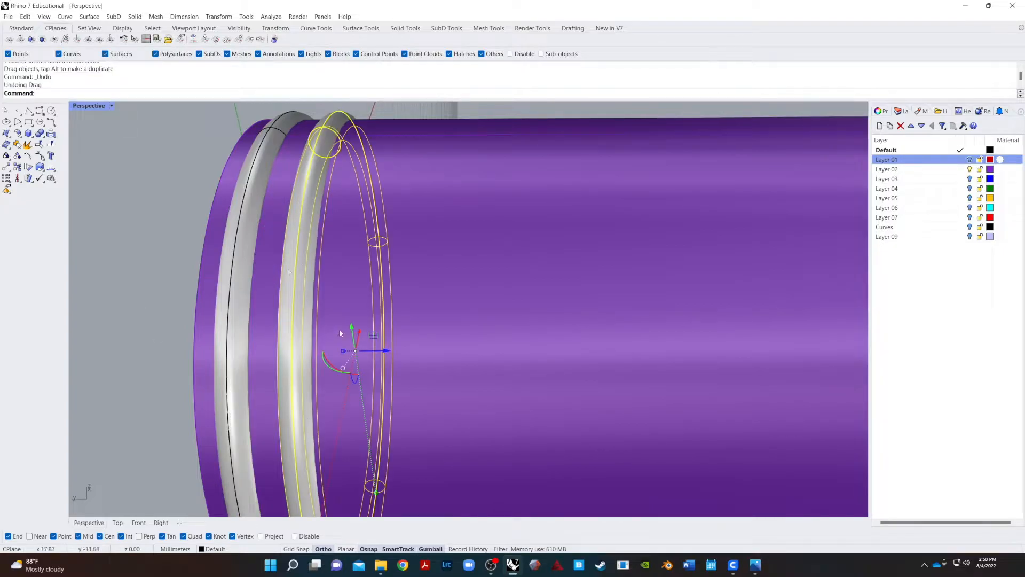
{"action": "key", "text": "ctrl+z"}
- Try to copy the ring 1 mm along the cylinder's axis
{"action": "left_click", "coordinate": [237, 273]}
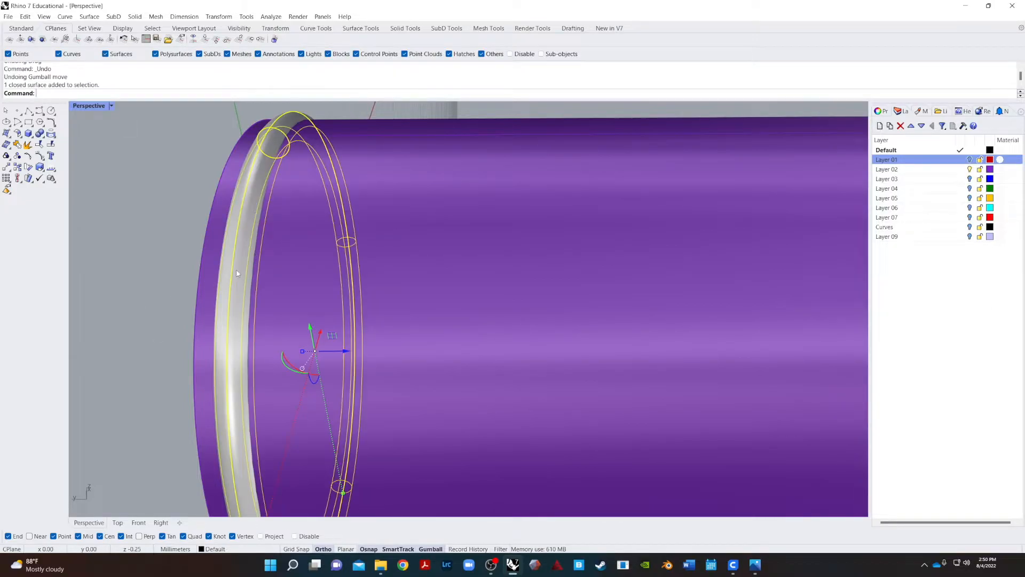
{"action": "left_click", "coordinate": [347, 357]}
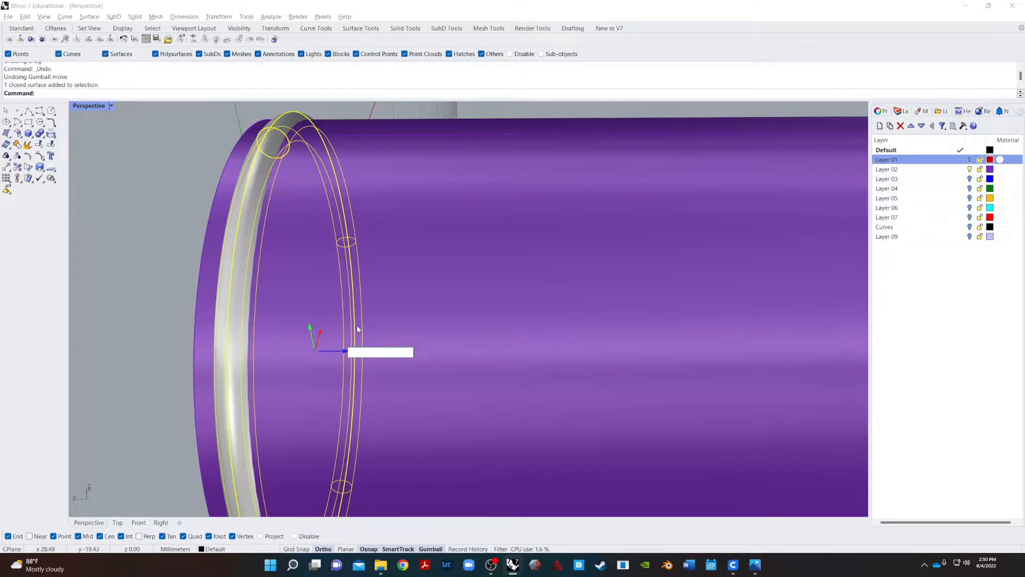
{"action": "type", "text": "1"}
{"action": "key", "text": "Return"}
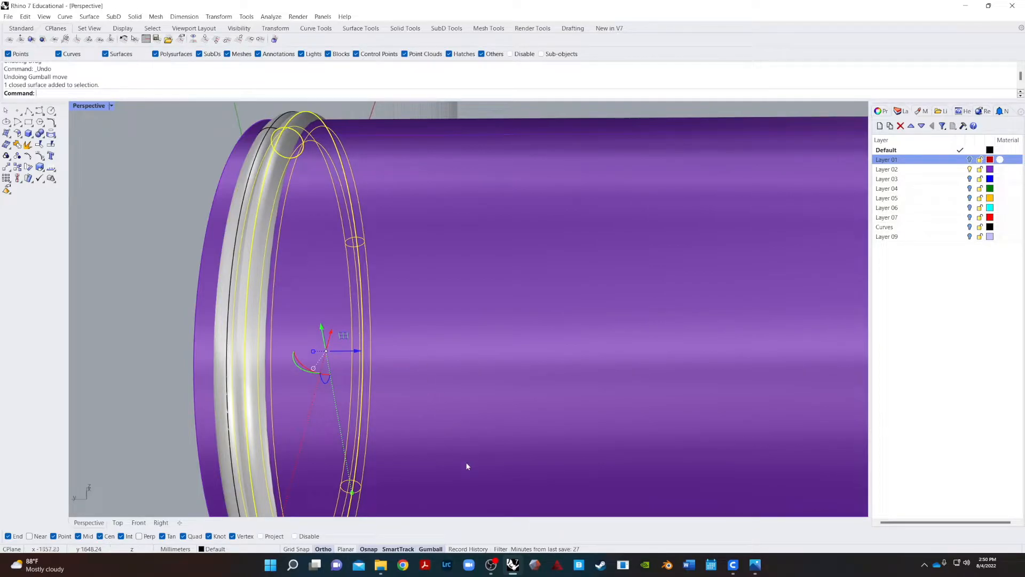
{"action": "key", "text": "Escape"}
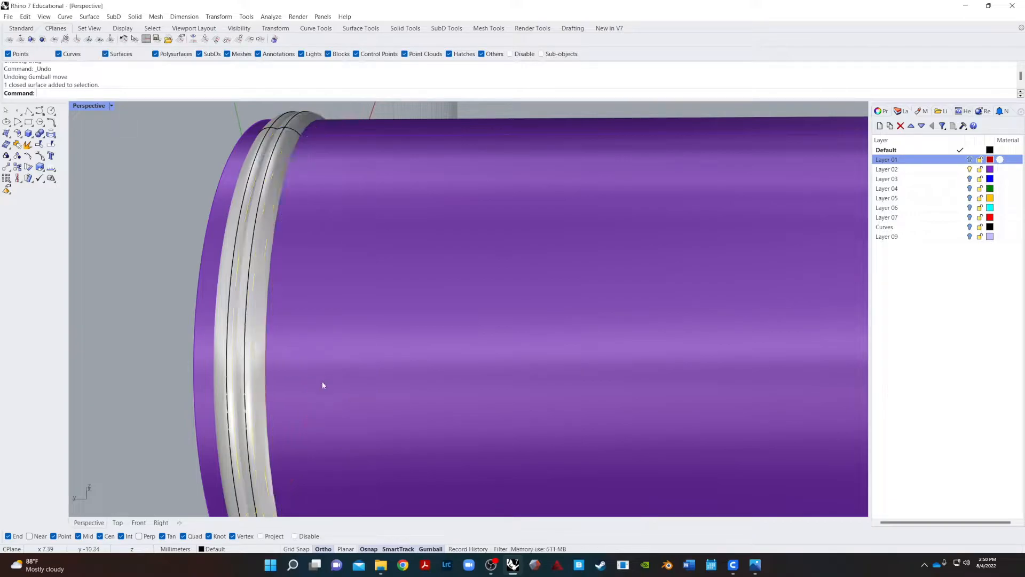
{"action": "left_click", "coordinate": [261, 372]}
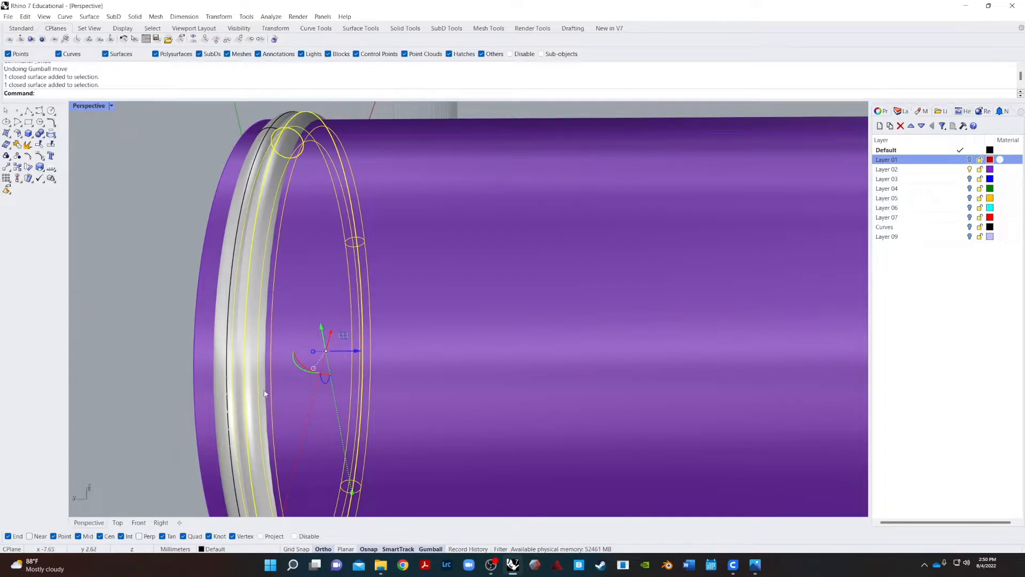
{"action": "key", "text": "super"}
{"action": "left_click", "coordinate": [127, 337]}
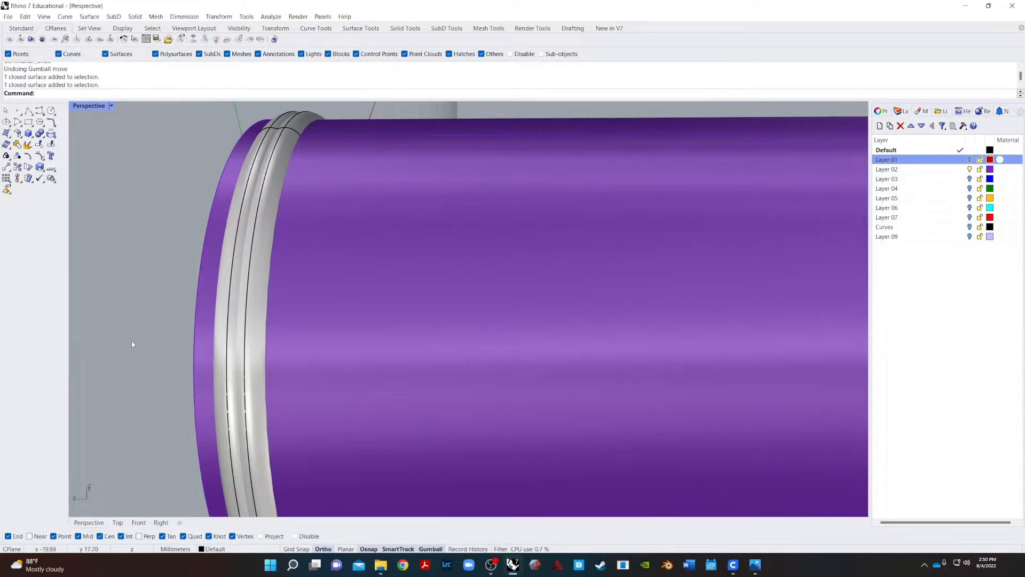
{"action": "key", "text": "super"}
{"action": "left_click", "coordinate": [153, 380]}
{"action": "key", "text": "ctrl+z"}
- Copy the ring along the cylinder's axis by an exact distance that leaves a clear gap between the two rings
{"action": "left_click", "coordinate": [238, 387]}
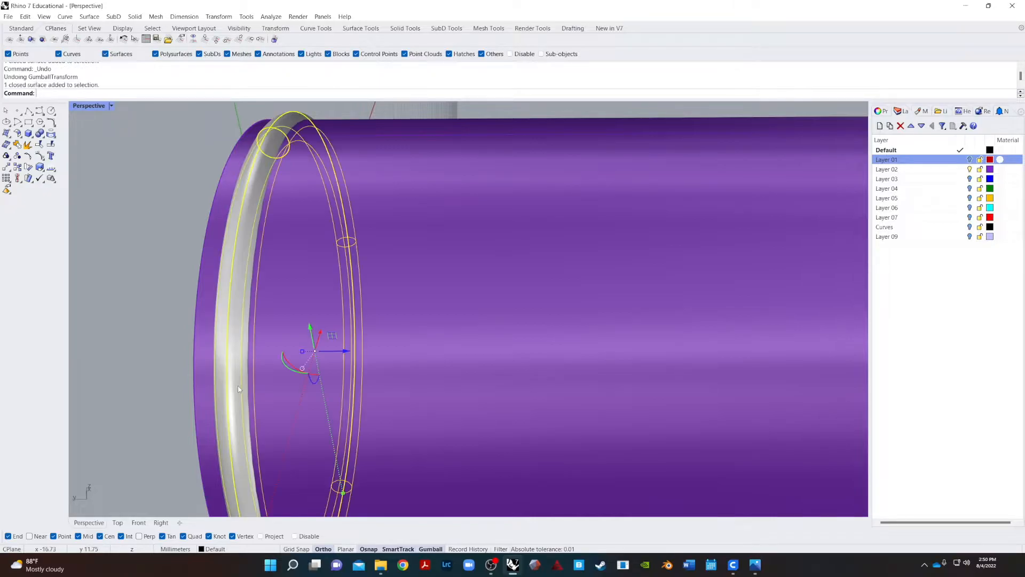
{"action": "left_click", "coordinate": [346, 351]}
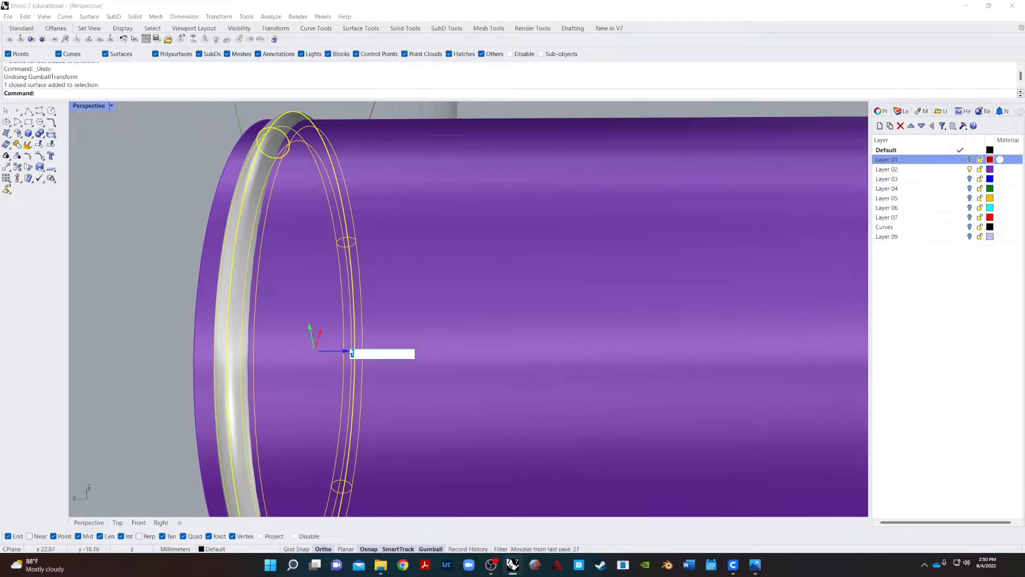
{"action": "left_click", "coordinate": [350, 352]}
{"action": "key", "text": "Return"}
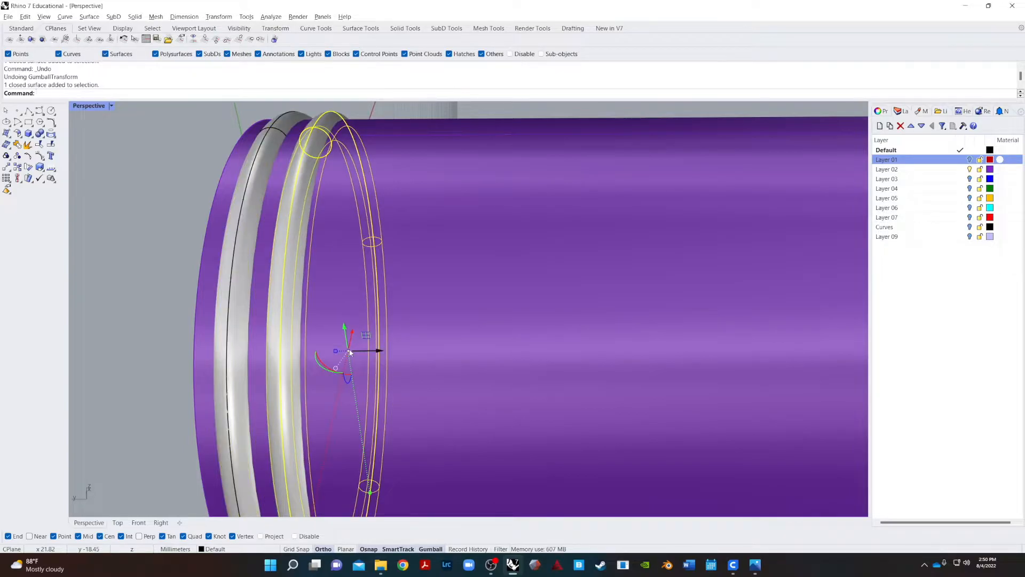
- Copy the newest ring three more times along the axis at the same distance, making five evenly spaced rings
{"action": "left_click", "coordinate": [380, 352]}
{"action": "key", "text": "Return"}
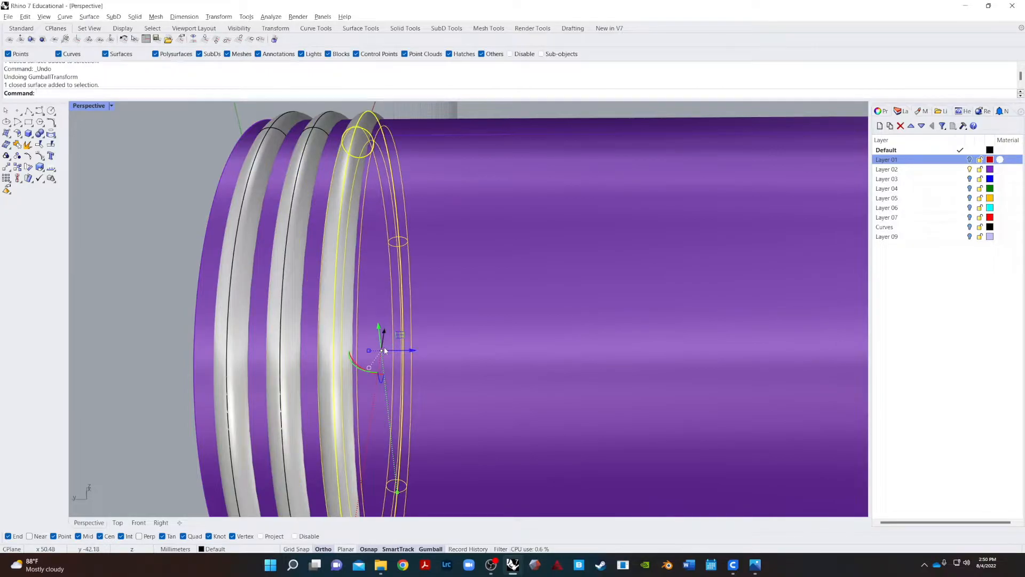
{"action": "left_click", "coordinate": [415, 350]}
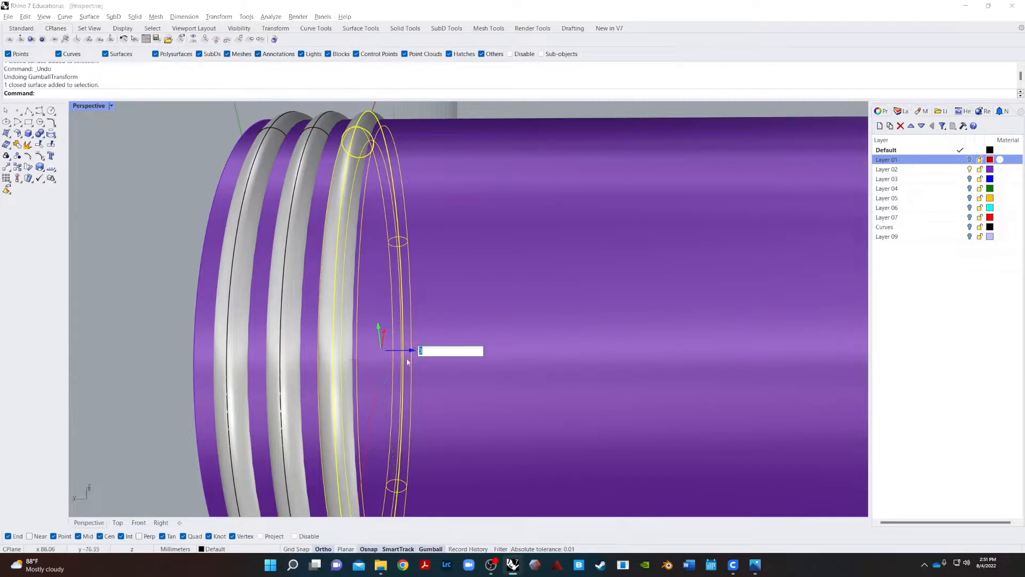
{"action": "key", "text": "Return"}
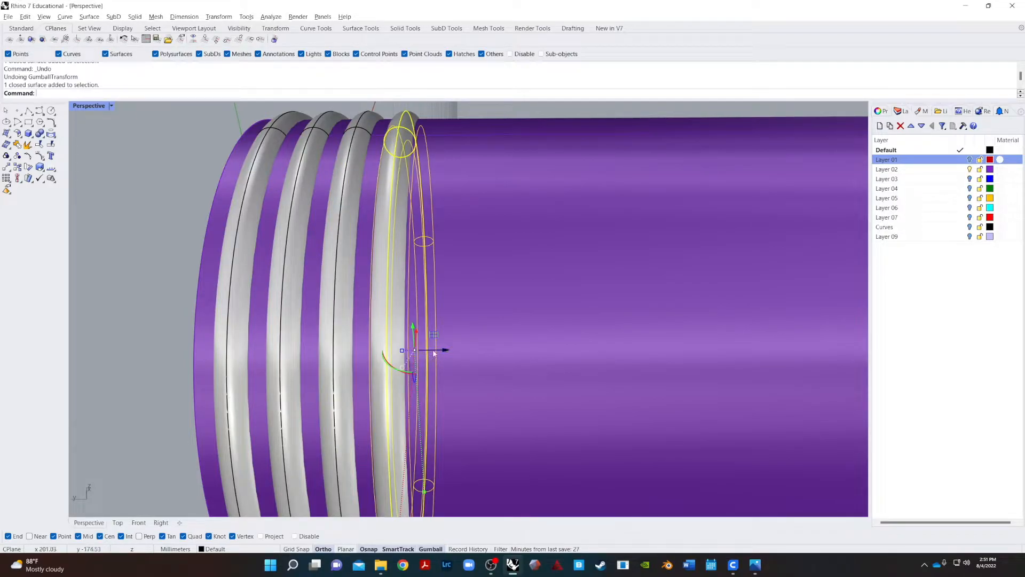
{"action": "left_click", "coordinate": [449, 350]}
{"action": "key", "text": "Return"}
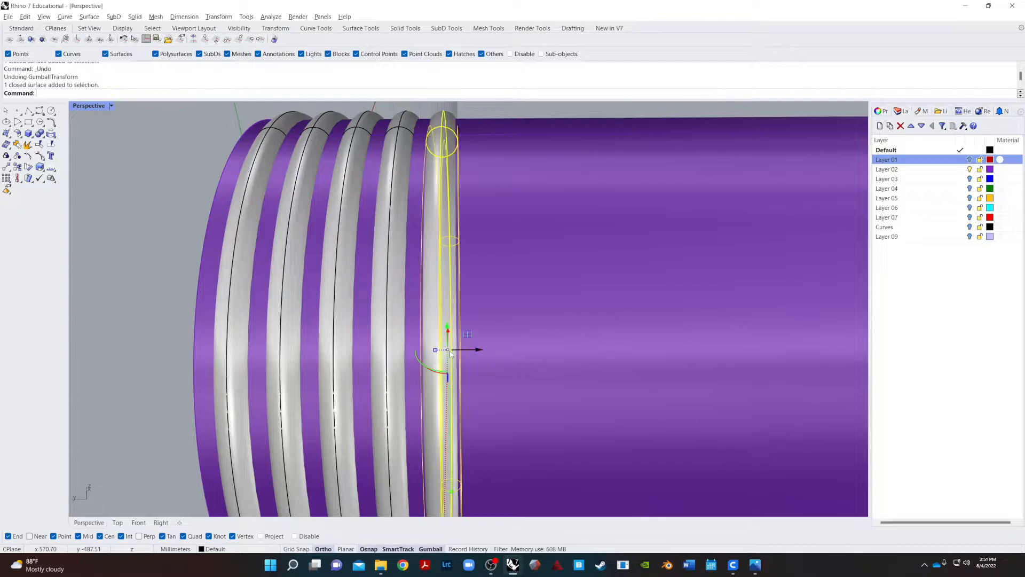
{"action": "left_click", "coordinate": [150, 380]}
- Select all five rings and scale them together slightly narrower along the cylinder's axis
{"action": "scroll", "coordinate": [300, 357], "scroll_direction": "down", "scroll_amount": 12}
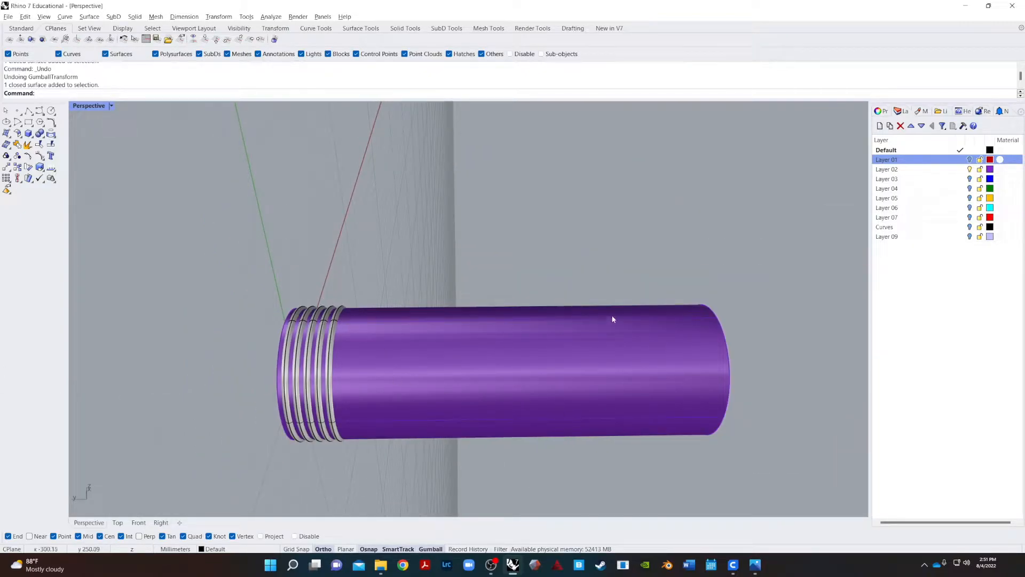
{"action": "right_click_drag", "start_coordinate": [424, 350], "coordinate": [631, 378]}
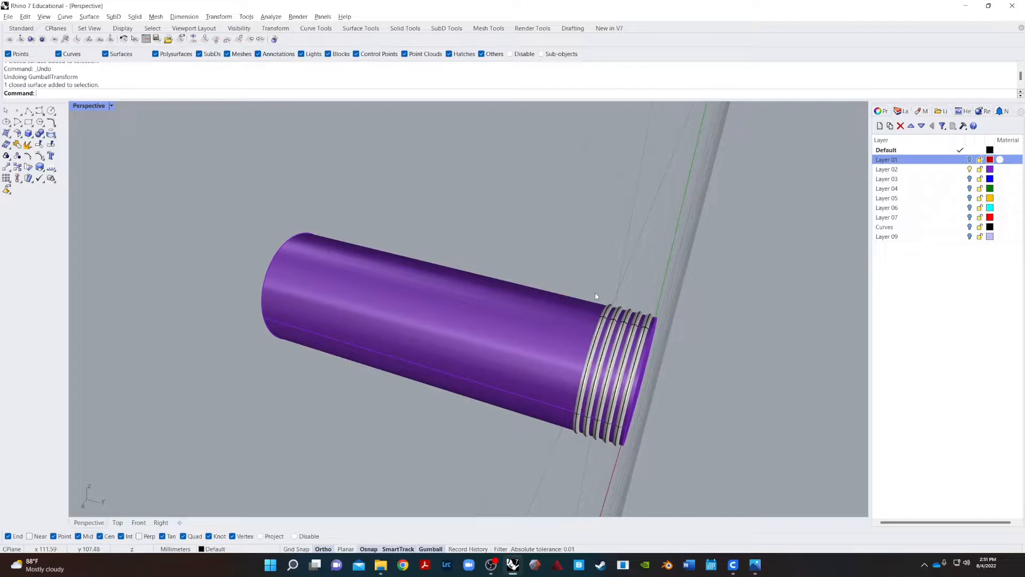
{"action": "right_click_drag", "start_coordinate": [575, 407], "coordinate": [585, 230]}
{"action": "left_click_drag", "start_coordinate": [597, 219], "coordinate": [711, 492]}
{"action": "left_click_drag", "start_coordinate": [600, 232], "coordinate": [682, 446]}
{"action": "scroll", "coordinate": [587, 384], "scroll_direction": "up", "scroll_amount": 4}
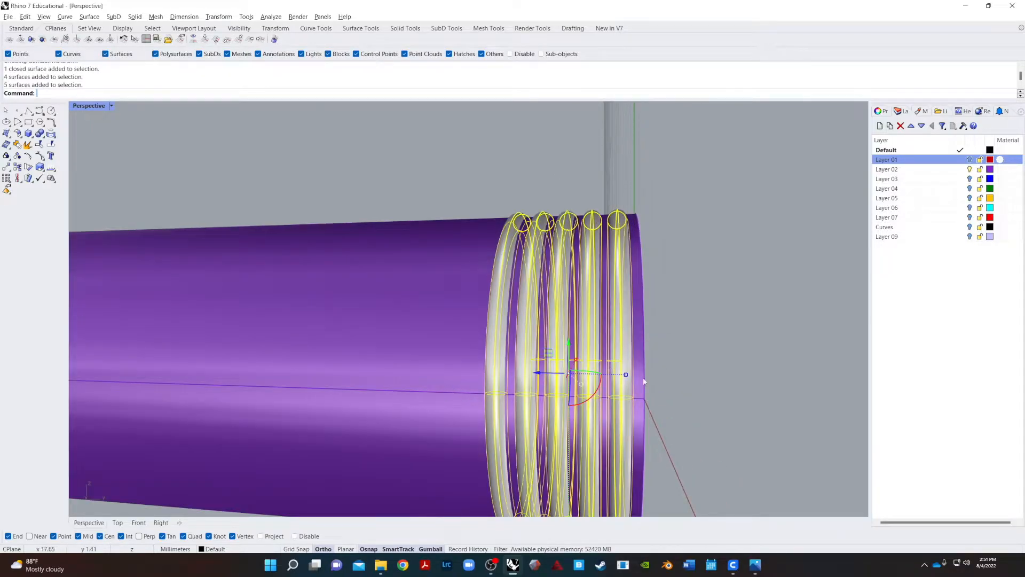
{"action": "left_click_drag", "start_coordinate": [626, 375], "coordinate": [617, 380]}
{"action": "left_click", "coordinate": [755, 346]}
{"action": "right_click_drag", "start_coordinate": [754, 346], "coordinate": [585, 428]}
{"action": "right_click_drag", "start_coordinate": [316, 415], "coordinate": [392, 456]}
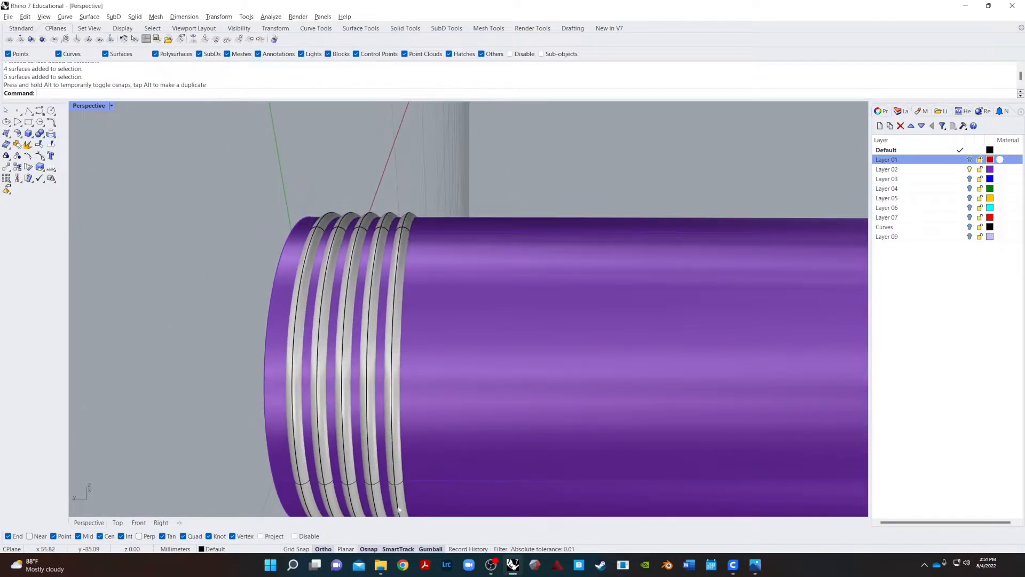
- Draw a horizontal line in the Top view across the full width of the cylinder, just below the last ring
{"action": "left_click", "coordinate": [118, 523]}
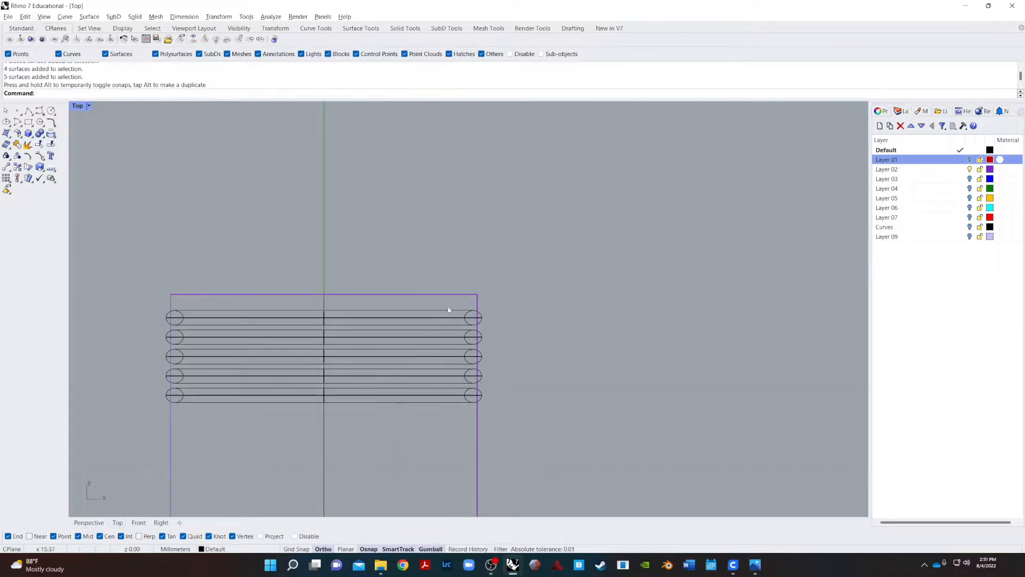
{"action": "scroll", "coordinate": [448, 305], "scroll_direction": "down", "scroll_amount": 3}
{"action": "key", "text": "Return"}
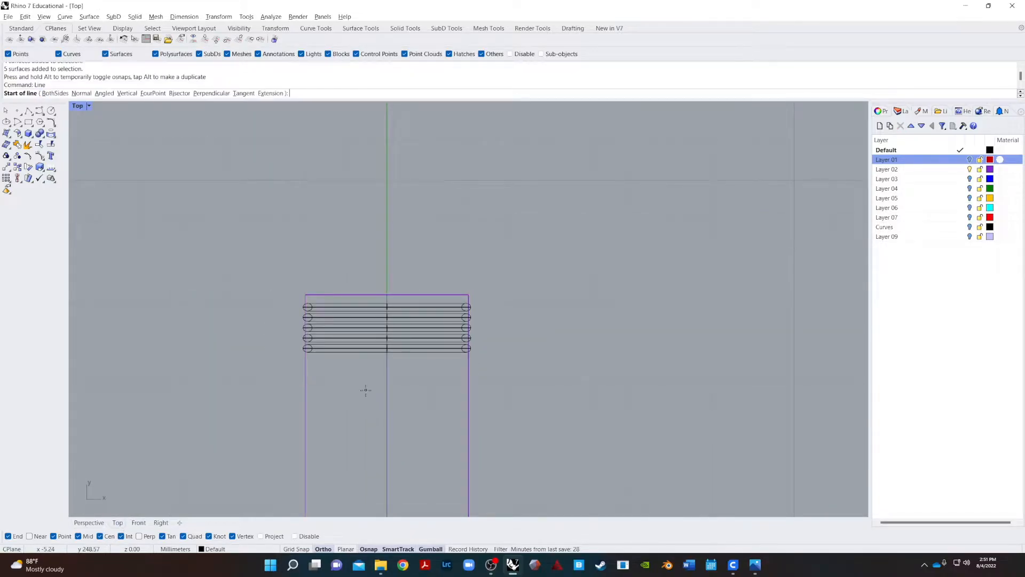
{"action": "left_click", "coordinate": [286, 370]}
{"action": "left_click", "coordinate": [561, 360]}
{"action": "key", "text": "Return"}
{"action": "type", "text": "split"}
{"action": "key", "text": "Return"}
{"action": "key", "text": "Escape"}
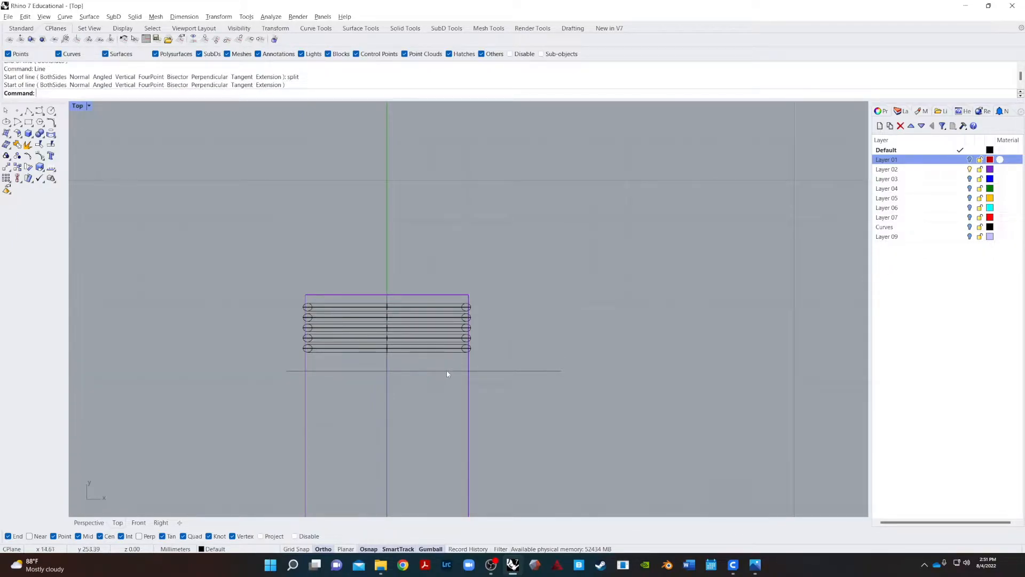
- Split the cylinder with the horizontal line below the rings as the cutting object
{"action": "type", "text": "Split"}
{"action": "key", "text": "Return"}
{"action": "left_click", "coordinate": [469, 400]}
{"action": "key", "text": "Return"}
{"action": "left_click", "coordinate": [498, 372]}
{"action": "key", "text": "Return"}
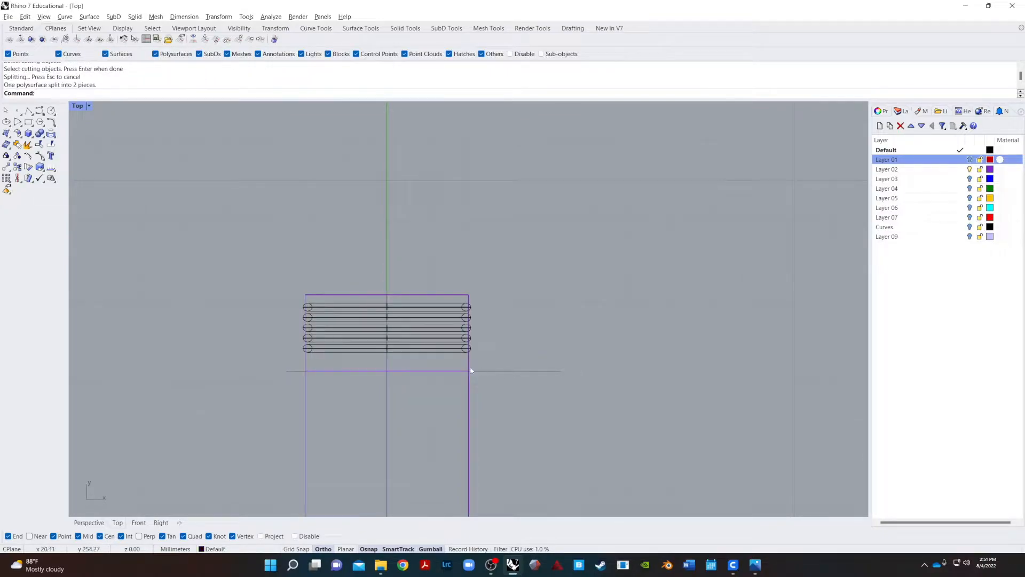
- Try to offset the split-off end piece of the cylinder outward with OffsetSrf, using distance 0.5 and solid output
{"action": "left_click", "coordinate": [468, 358]}
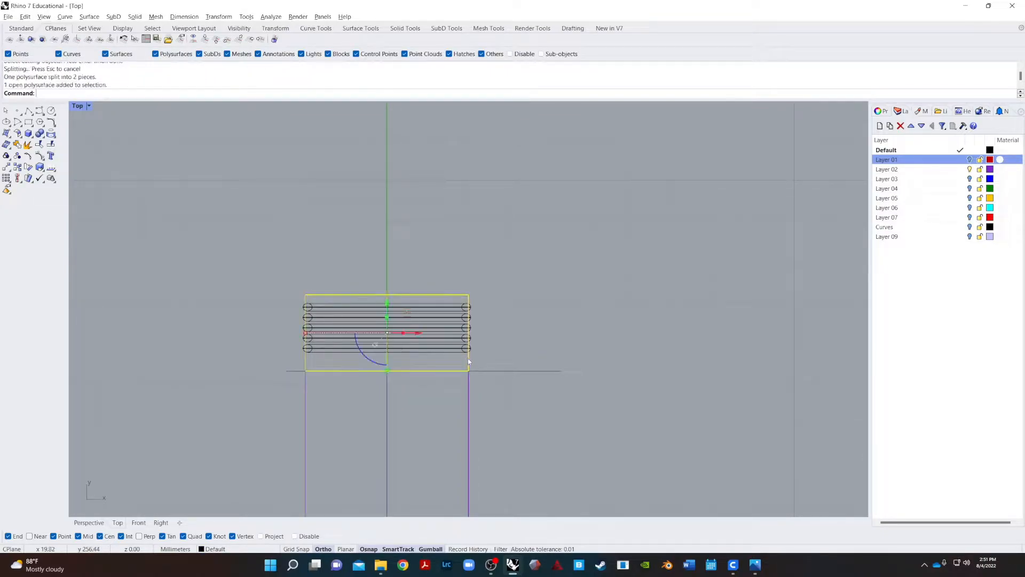
{"action": "left_click", "coordinate": [89, 523]}
{"action": "key", "text": "Escape"}
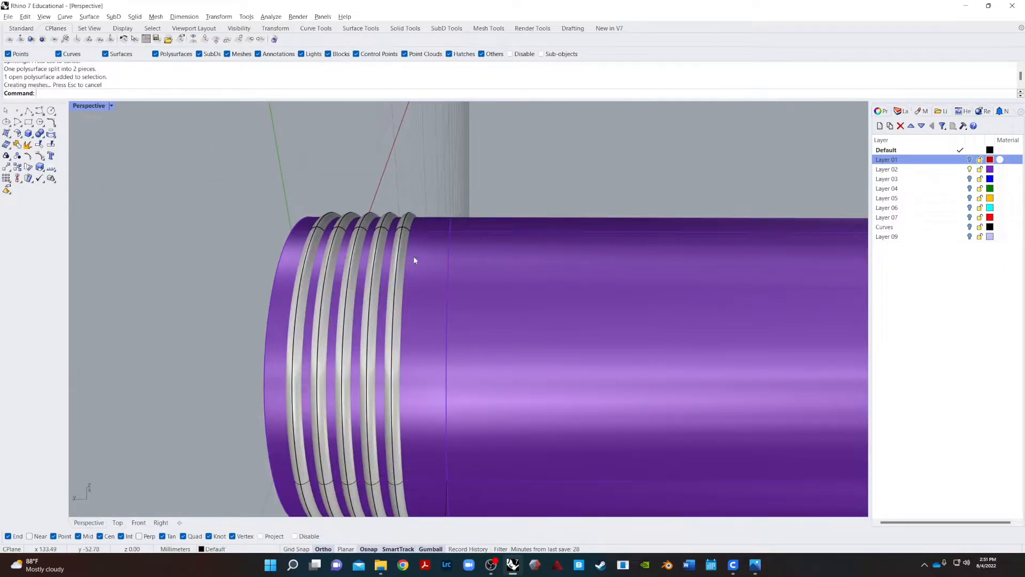
{"action": "scroll", "coordinate": [419, 277], "scroll_direction": "down", "scroll_amount": 5}
{"action": "left_click", "coordinate": [413, 324]}
{"action": "type", "text": "OffsetSrf"}
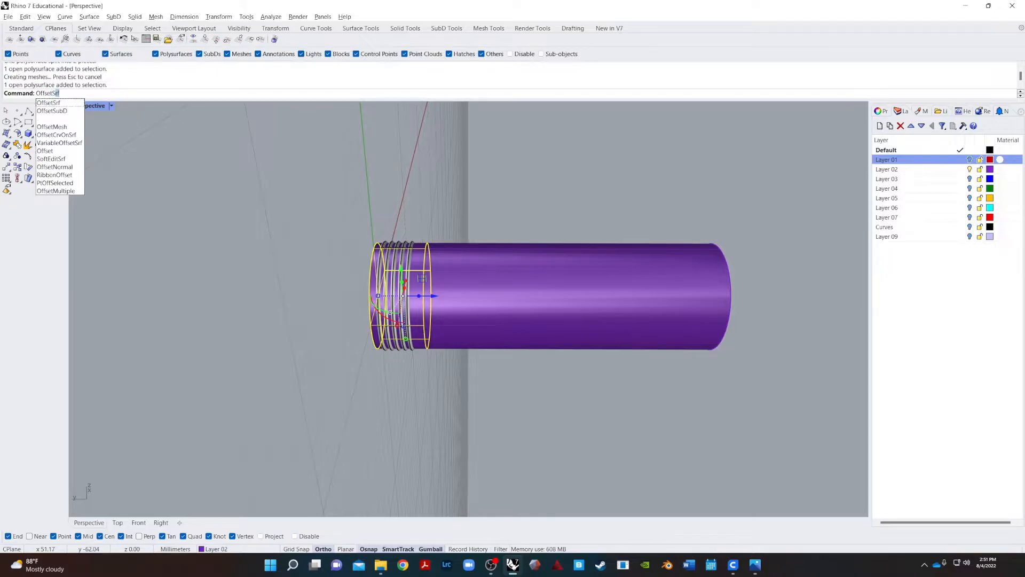
{"action": "key", "text": "Return"}
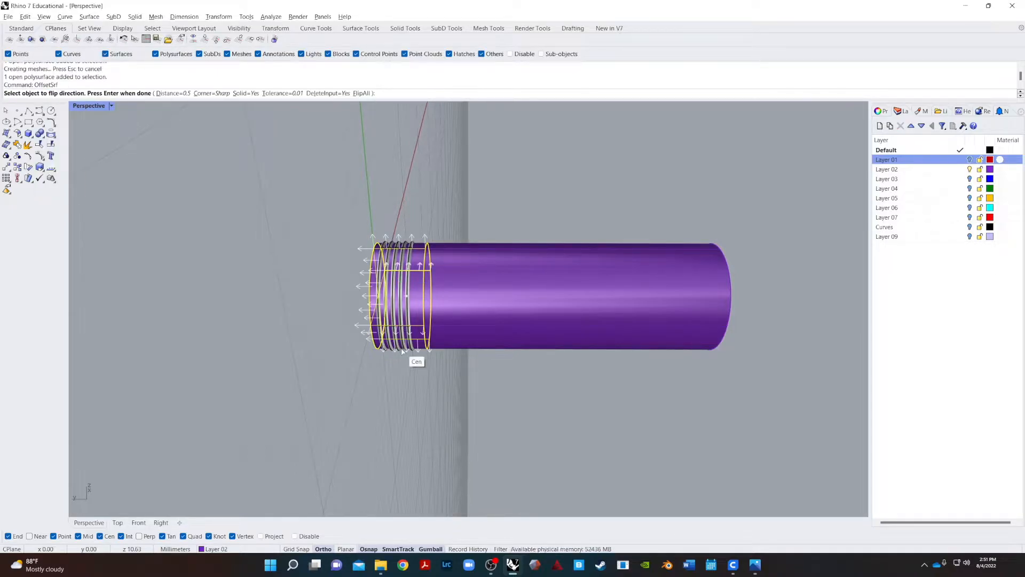
{"action": "right_click_drag", "start_coordinate": [334, 393], "coordinate": [393, 379]}
{"action": "key", "text": "Return"}
{"action": "scroll", "coordinate": [453, 304], "scroll_direction": "up", "scroll_amount": 5}
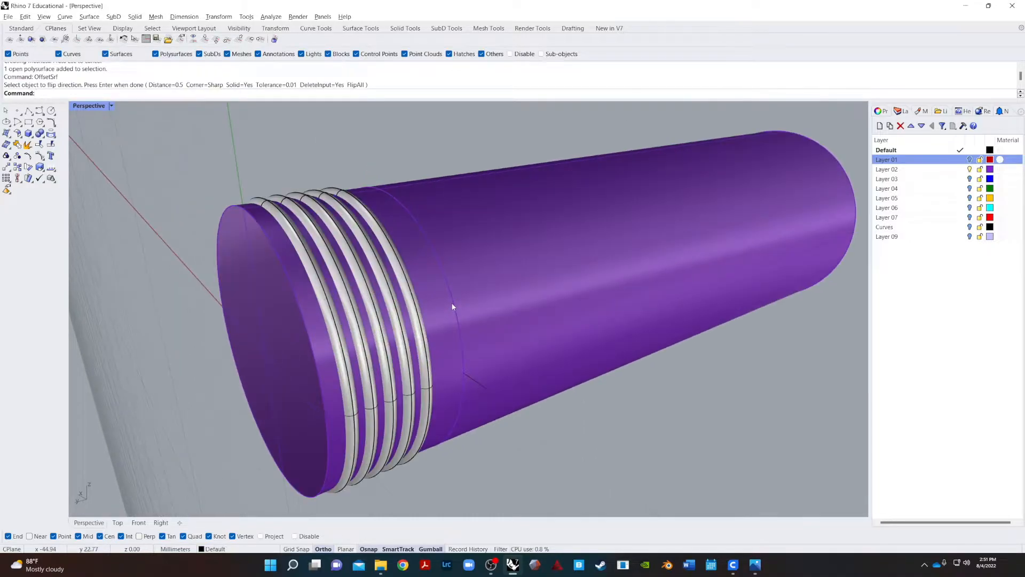
- Offset only the side surface of the split-off end outward by 0.5 as a solid sleeve
{"action": "left_click", "coordinate": [447, 300]}
{"action": "key", "text": "Return"}
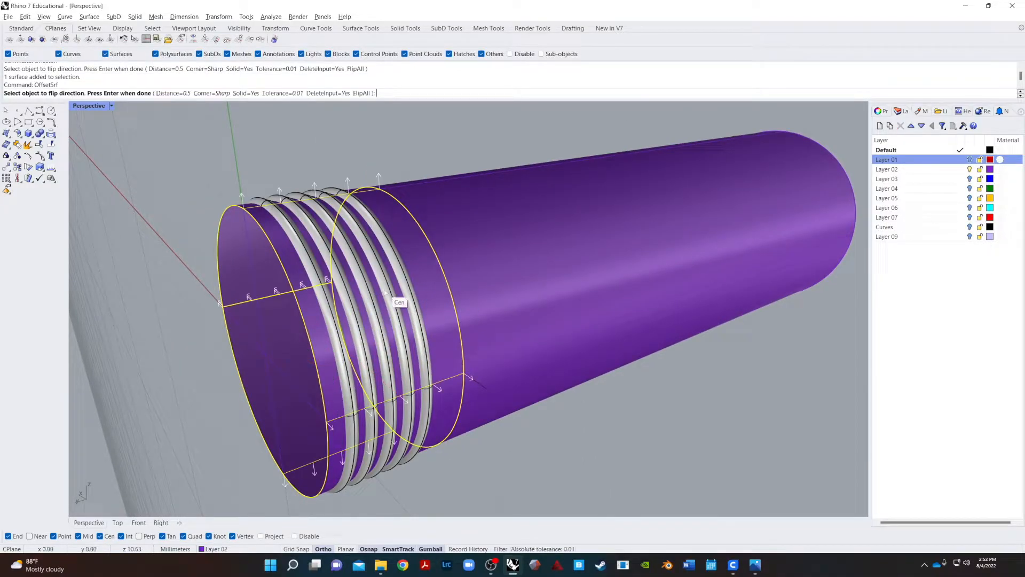
{"action": "key", "text": "Return"}
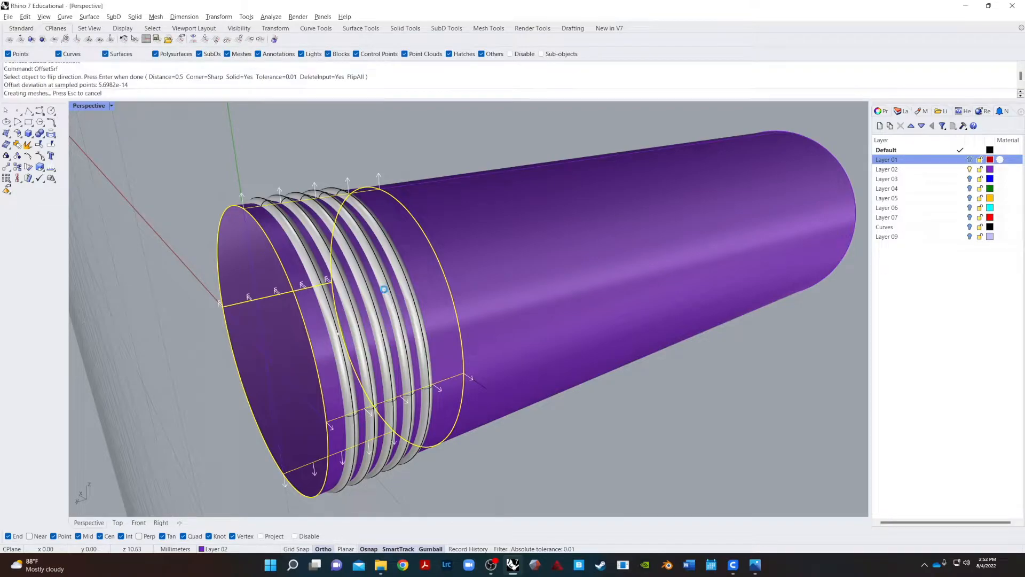
{"action": "left_click", "coordinate": [140, 389]}
- Select the five rings in the Front view and scale them together slightly larger so they protrude further from the sleeve
{"action": "right_click_drag", "start_coordinate": [139, 388], "coordinate": [247, 370]}
{"action": "right_click_drag", "start_coordinate": [502, 460], "coordinate": [398, 483]}
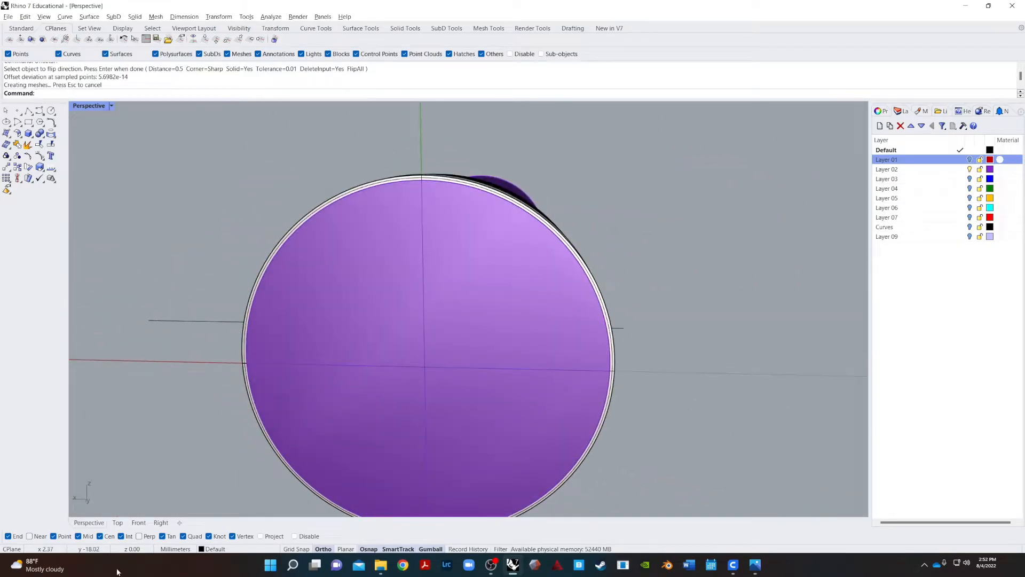
{"action": "left_click", "coordinate": [139, 522]}
{"action": "scroll", "coordinate": [370, 206], "scroll_direction": "up", "scroll_amount": 5}
{"action": "scroll", "coordinate": [270, 220], "scroll_direction": "up", "scroll_amount": 2}
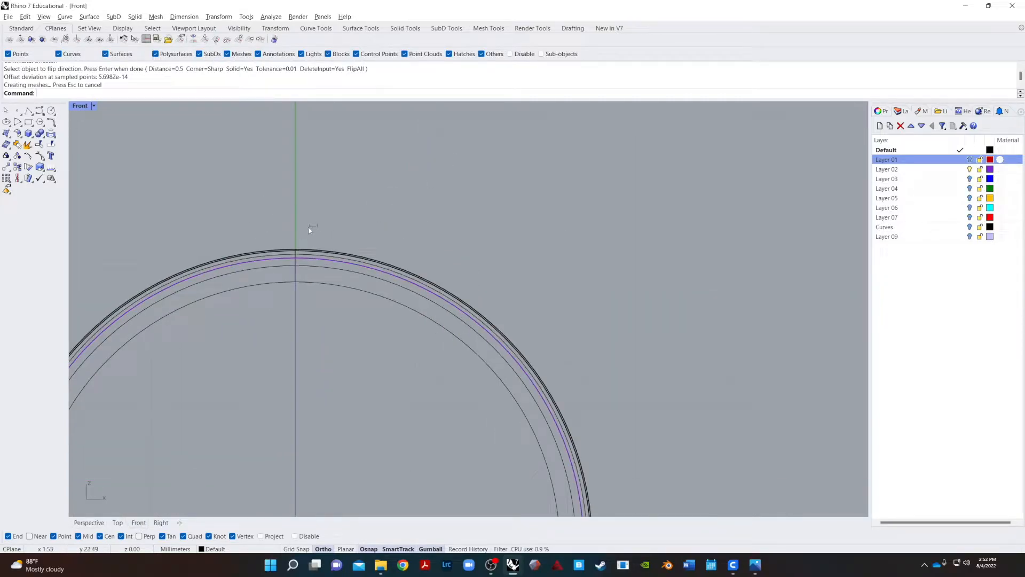
{"action": "left_click_drag", "start_coordinate": [280, 249], "coordinate": [280, 250]}
{"action": "scroll", "coordinate": [280, 251], "scroll_direction": "up", "scroll_amount": 4}
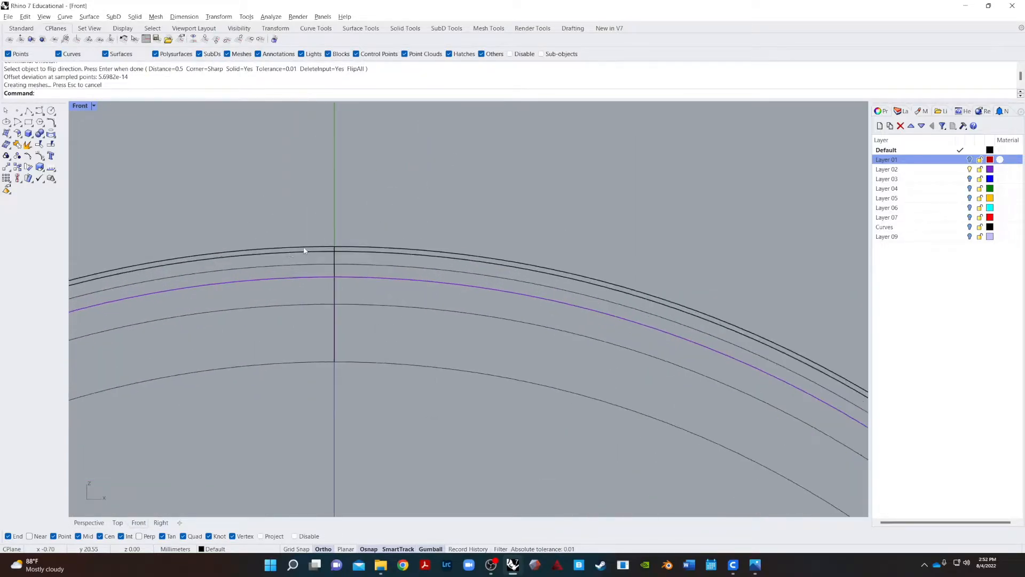
{"action": "left_click_drag", "start_coordinate": [332, 263], "coordinate": [332, 263]}
{"action": "scroll", "coordinate": [332, 262], "scroll_direction": "down", "scroll_amount": 4}
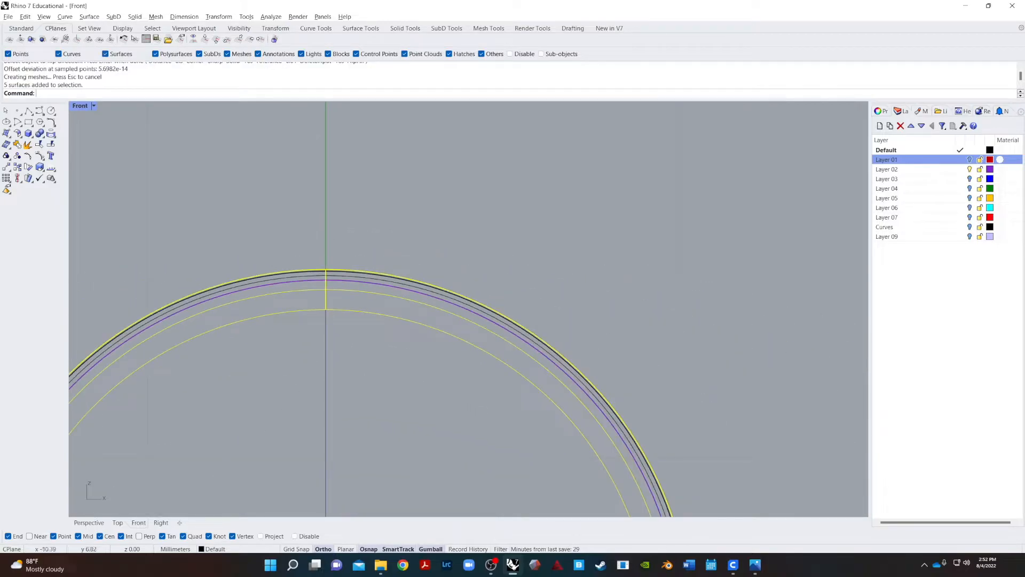
{"action": "left_click", "coordinate": [91, 523]}
{"action": "right_click_drag", "start_coordinate": [143, 458], "coordinate": [163, 432]}
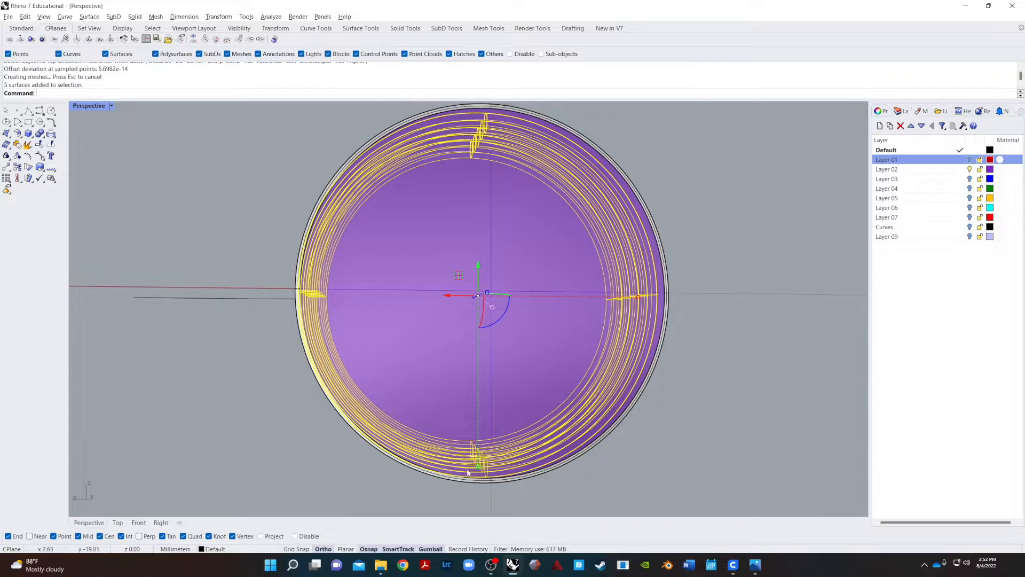
{"action": "left_click", "coordinate": [138, 523]}
{"action": "scroll", "coordinate": [255, 328], "scroll_direction": "down", "scroll_amount": 4}
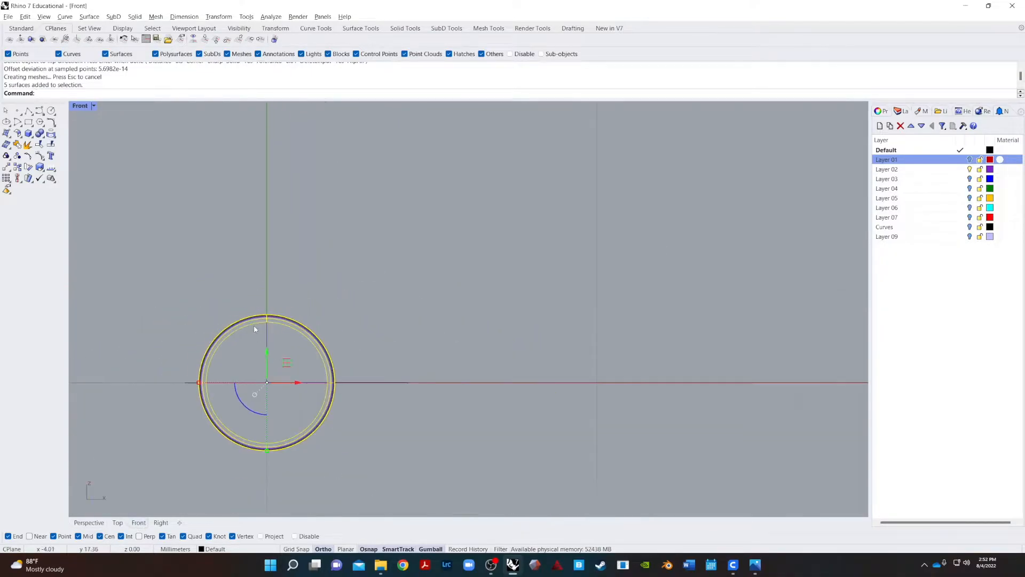
{"action": "scroll", "coordinate": [258, 447], "scroll_direction": "up", "scroll_amount": 8}
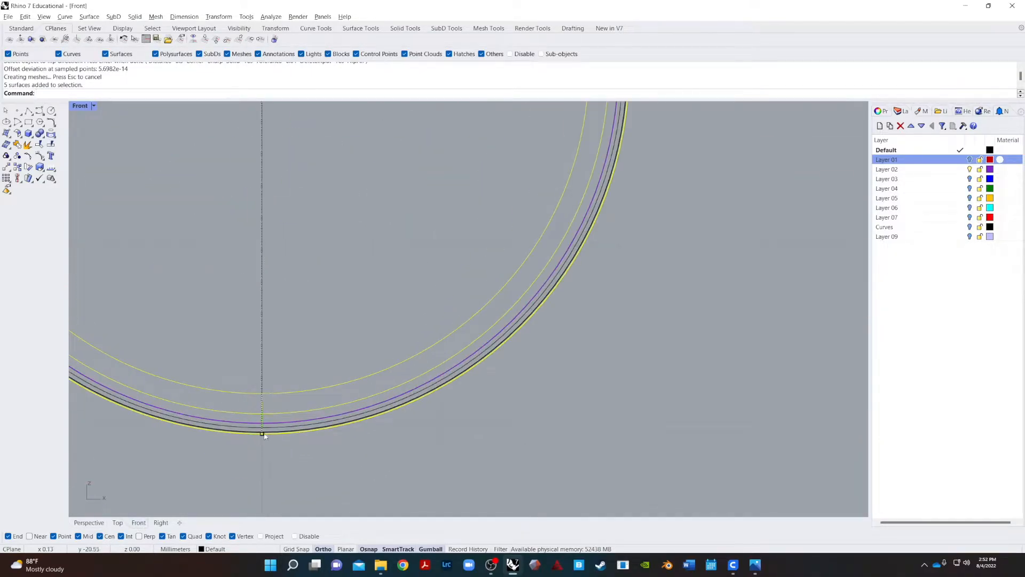
{"action": "left_click_drag", "start_coordinate": [263, 434], "coordinate": [264, 441], "text": "shift"}
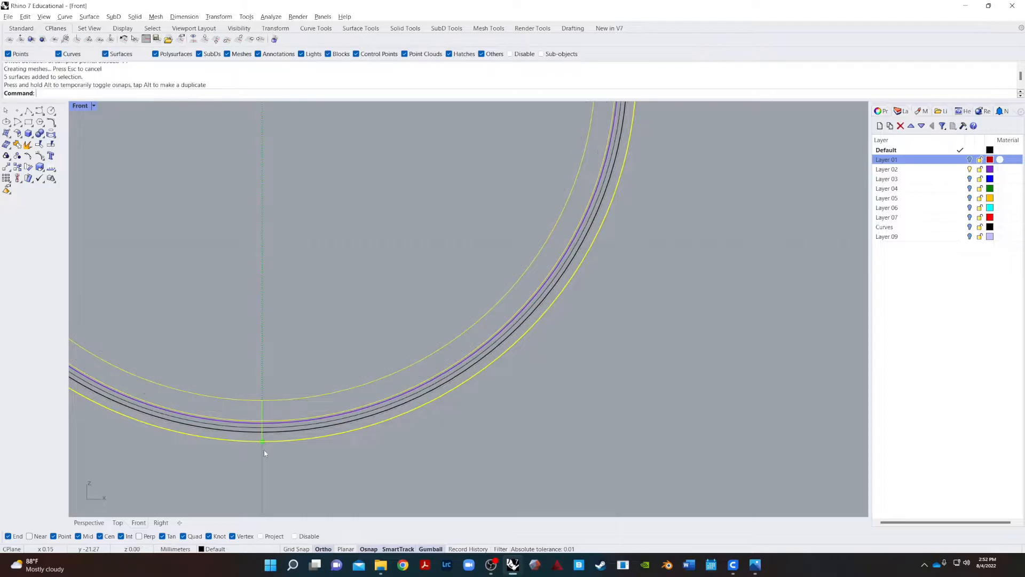
{"action": "left_click", "coordinate": [88, 522]}
{"action": "left_click", "coordinate": [136, 419]}
{"action": "right_click_drag", "start_coordinate": [136, 422], "coordinate": [694, 395]}
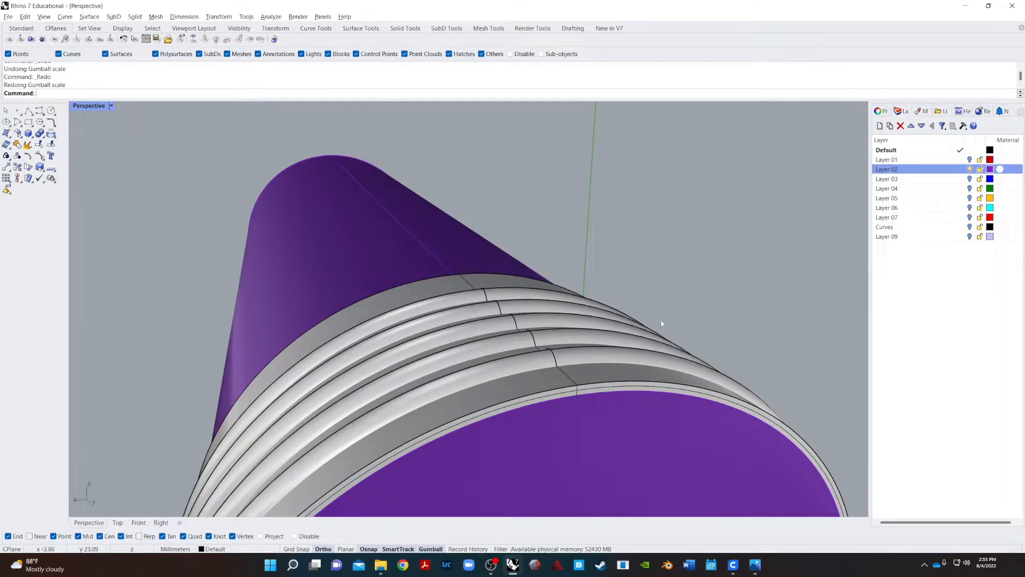
- Hide Layer 02, which holds the purple cylinder, leaving the sleeve and rings on display
{"action": "right_click_drag", "start_coordinate": [662, 324], "coordinate": [682, 427]}
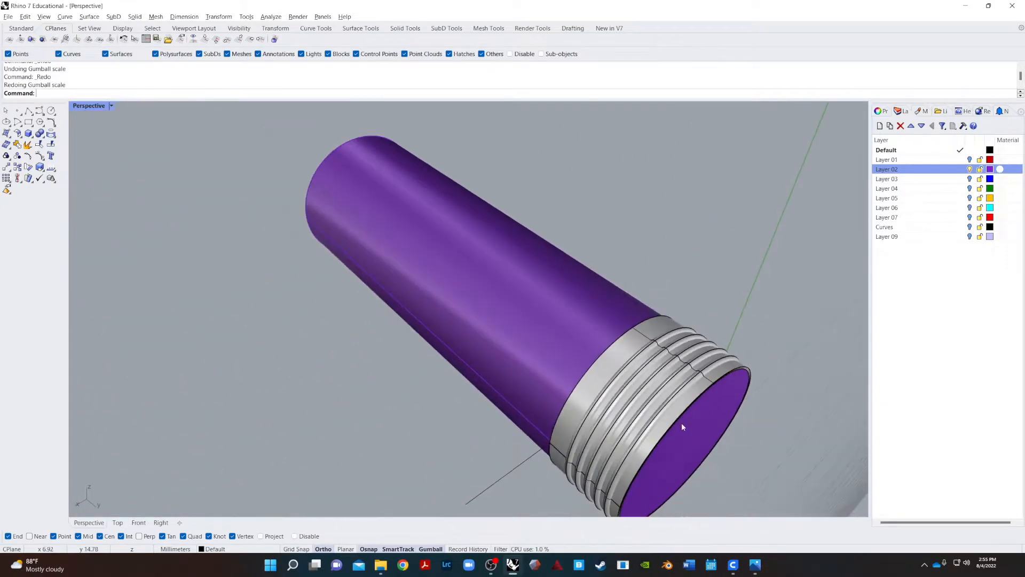
{"action": "scroll", "coordinate": [682, 427], "scroll_direction": "down", "scroll_amount": 5}
{"action": "left_click", "coordinate": [615, 365]}
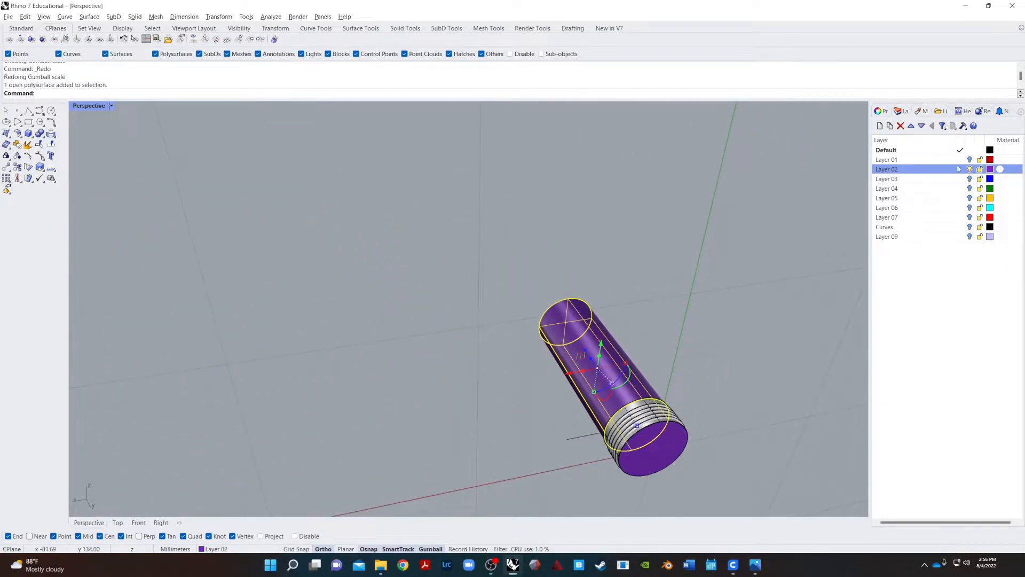
{"action": "left_click", "coordinate": [969, 169]}
- Select the sleeve together with all five rings and join them with a Boolean union
{"action": "right_click_drag", "start_coordinate": [657, 299], "coordinate": [638, 327]}
{"action": "scroll", "coordinate": [485, 413], "scroll_direction": "up", "scroll_amount": 8}
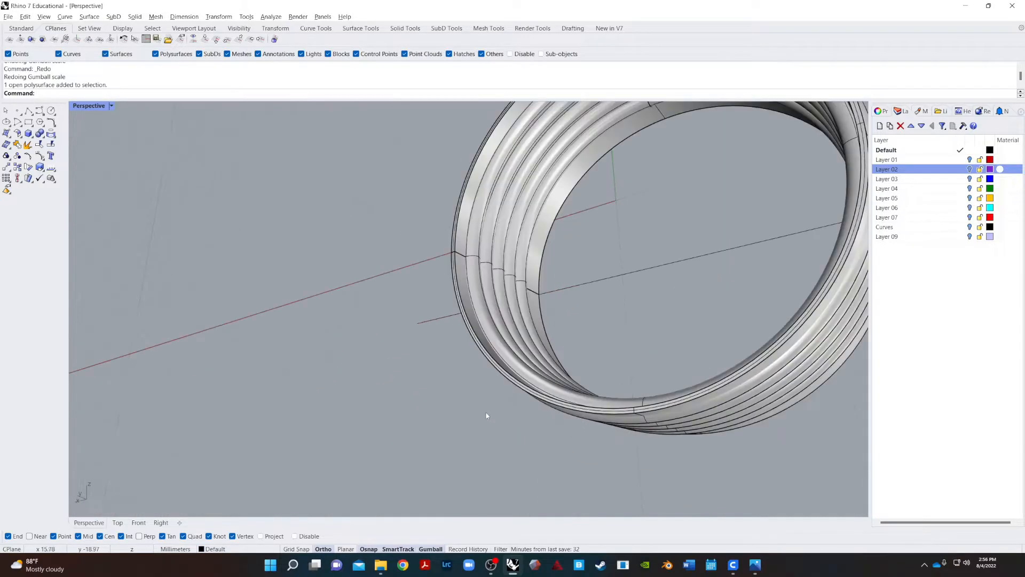
{"action": "right_click_drag", "start_coordinate": [487, 414], "coordinate": [546, 408]}
{"action": "scroll", "coordinate": [544, 409], "scroll_direction": "down", "scroll_amount": 12}
{"action": "scroll", "coordinate": [530, 402], "scroll_direction": "up", "scroll_amount": 10}
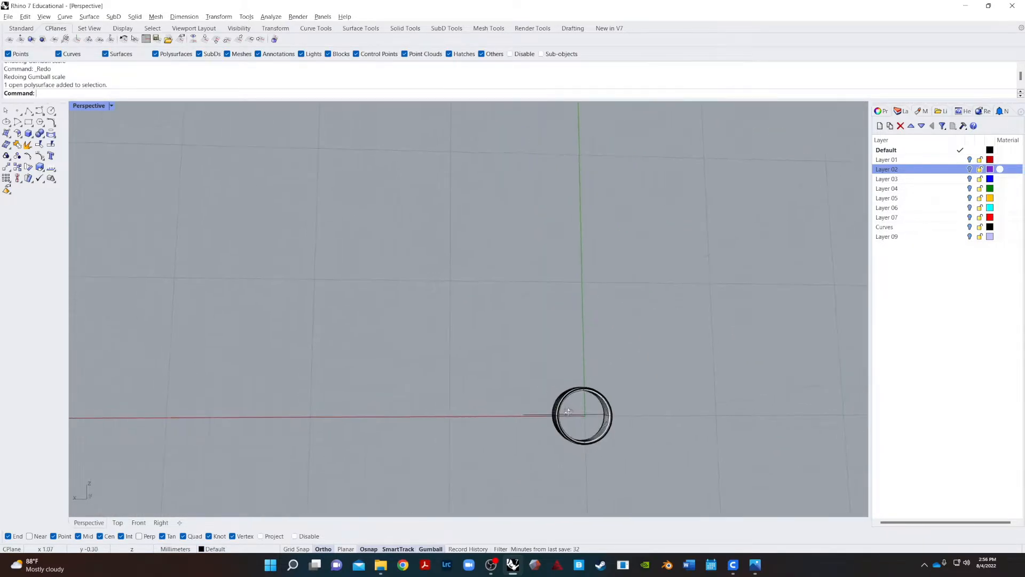
{"action": "scroll", "coordinate": [731, 293], "scroll_direction": "down", "scroll_amount": 8}
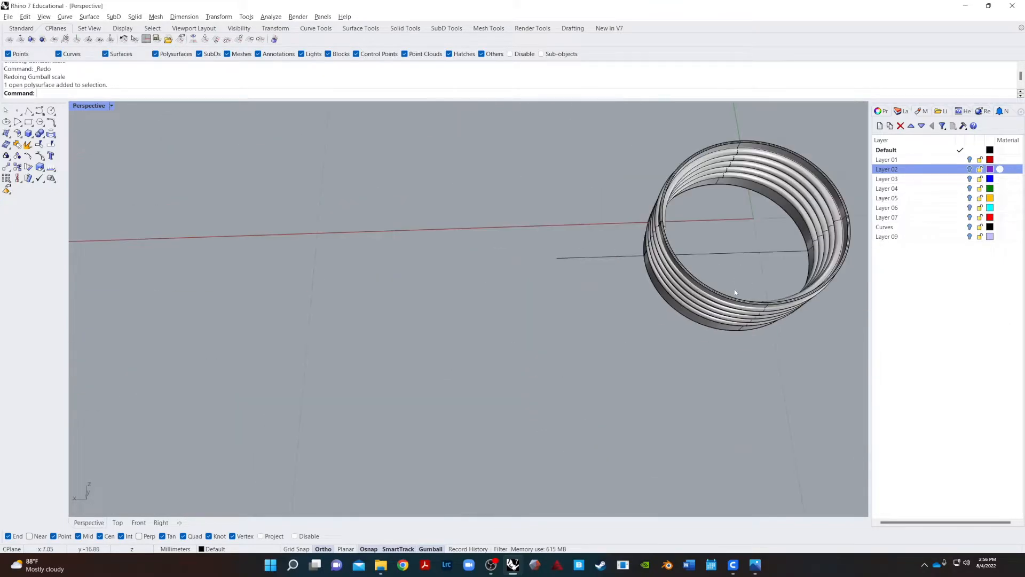
{"action": "left_click_drag", "start_coordinate": [636, 394], "coordinate": [636, 394]}
{"action": "left_click", "coordinate": [39, 133]}
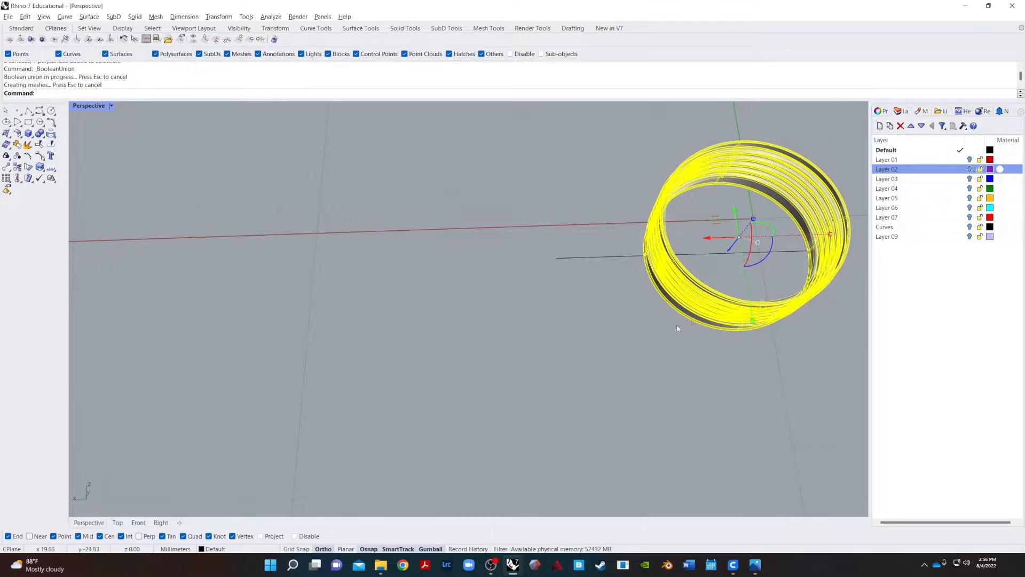
- Examine the united threaded ring from outside and inside, checking how the rings merge with the sleeve
{"action": "right_click_drag", "start_coordinate": [675, 318], "coordinate": [710, 293]}
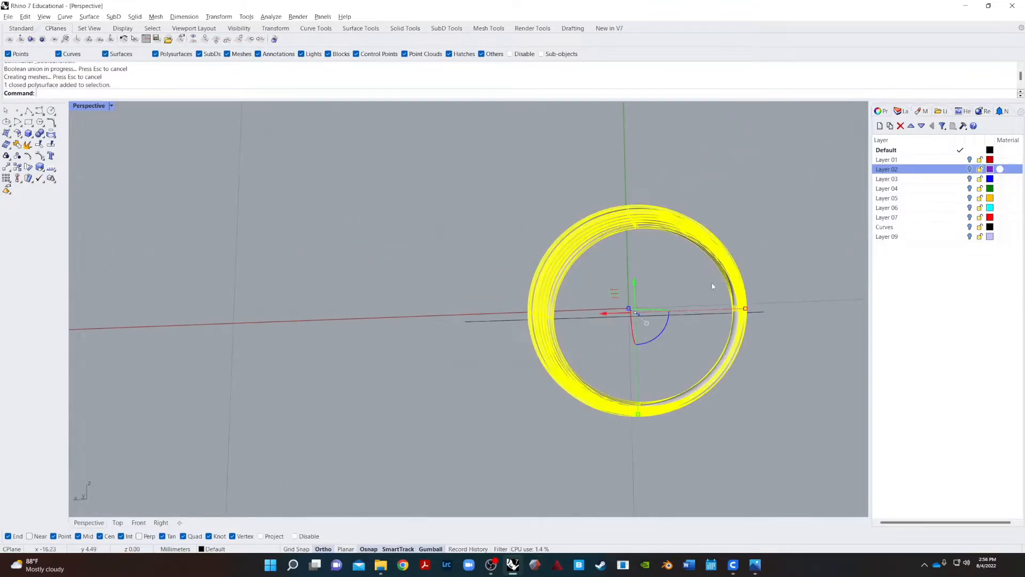
{"action": "key", "text": "Escape"}
{"action": "scroll", "coordinate": [571, 254], "scroll_direction": "up", "scroll_amount": 5}
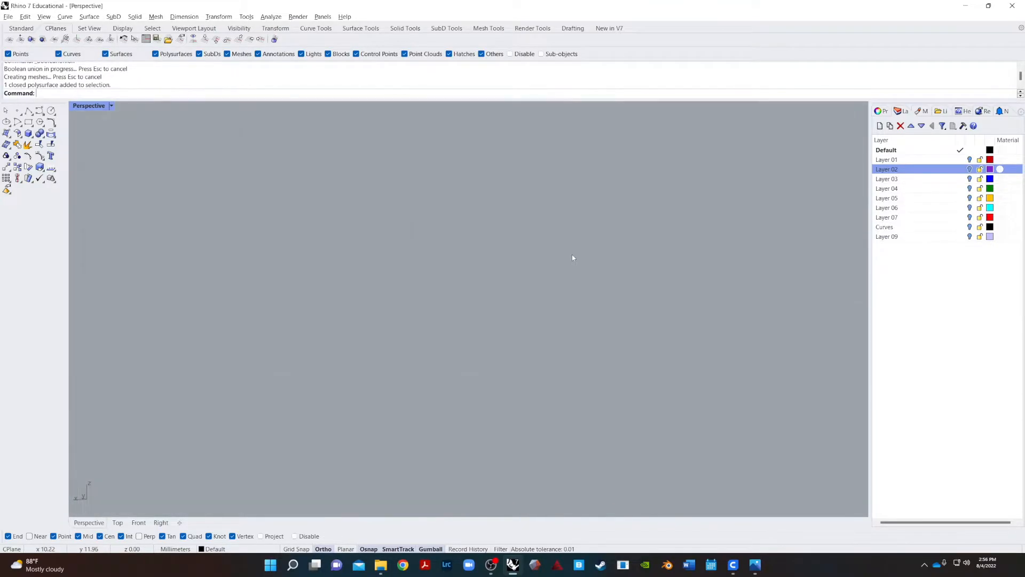
{"action": "scroll", "coordinate": [566, 287], "scroll_direction": "up", "scroll_amount": 5}
{"action": "scroll", "coordinate": [580, 269], "scroll_direction": "down", "scroll_amount": 12}
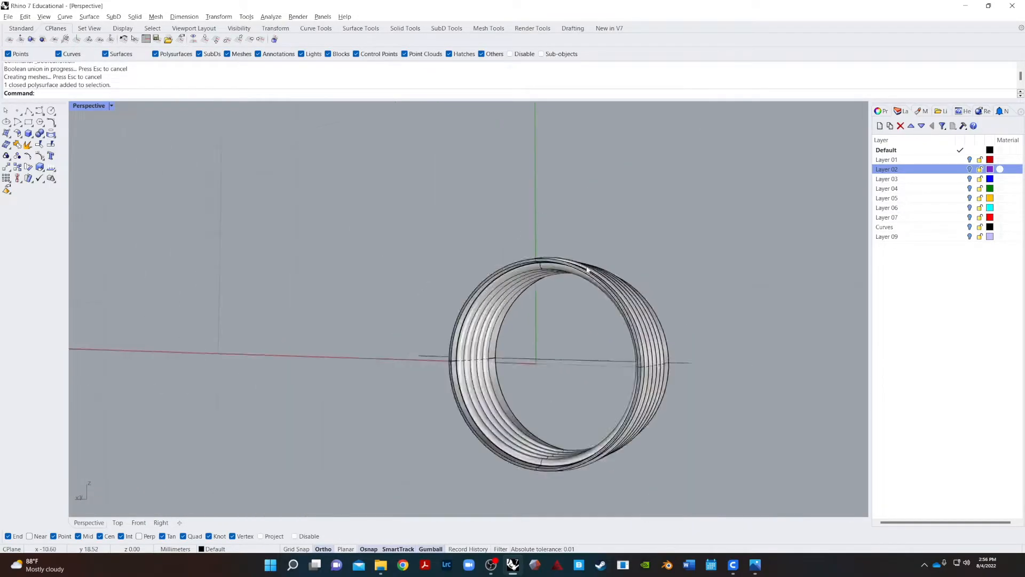
{"action": "scroll", "coordinate": [501, 385], "scroll_direction": "up", "scroll_amount": 8}
{"action": "scroll", "coordinate": [559, 343], "scroll_direction": "up", "scroll_amount": 3}
{"action": "scroll", "coordinate": [732, 402], "scroll_direction": "down", "scroll_amount": 3}
{"action": "right_click_drag", "start_coordinate": [732, 403], "coordinate": [575, 435]}
{"action": "scroll", "coordinate": [593, 436], "scroll_direction": "down", "scroll_amount": 5}
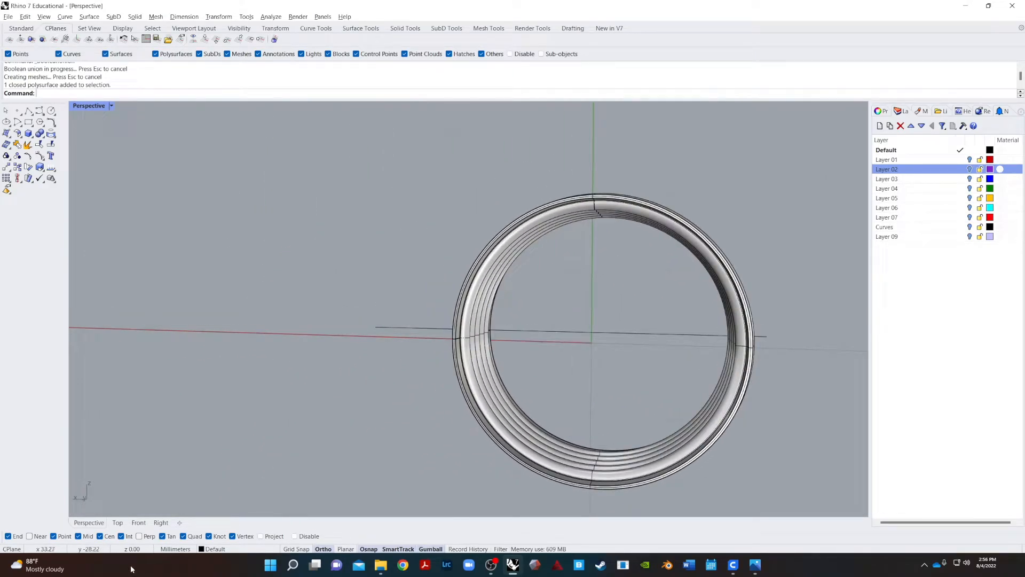
- Draw a circle 40 mm in diameter in the Front view, centred on the axis of the threaded ring
{"action": "left_click", "coordinate": [138, 523]}
{"action": "scroll", "coordinate": [525, 416], "scroll_direction": "down", "scroll_amount": 3}
{"action": "type", "text": "Circle"}
{"action": "key", "text": "Return"}
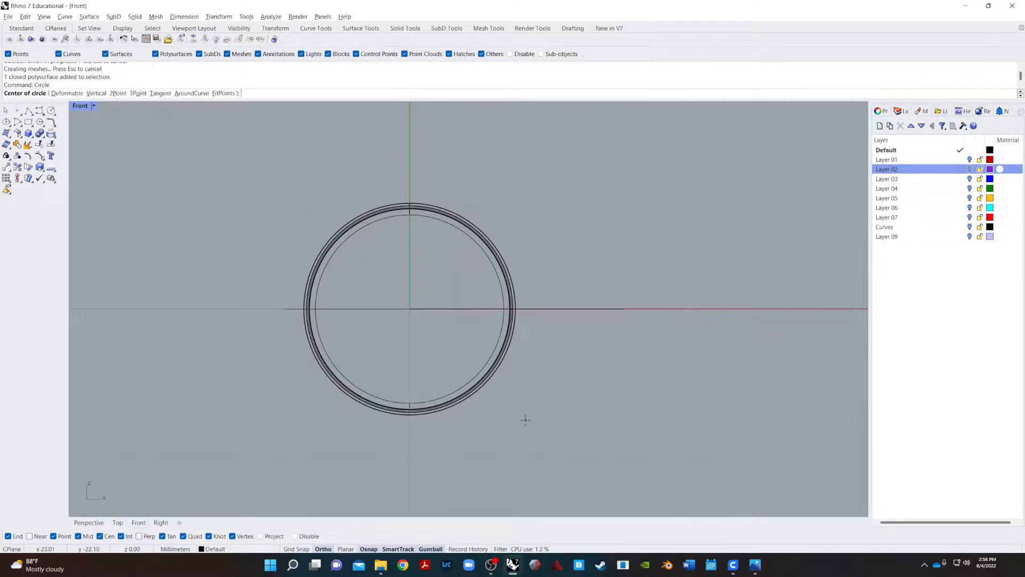
{"action": "left_click", "coordinate": [368, 393]}
{"action": "scroll", "coordinate": [366, 384], "scroll_direction": "up", "scroll_amount": 5}
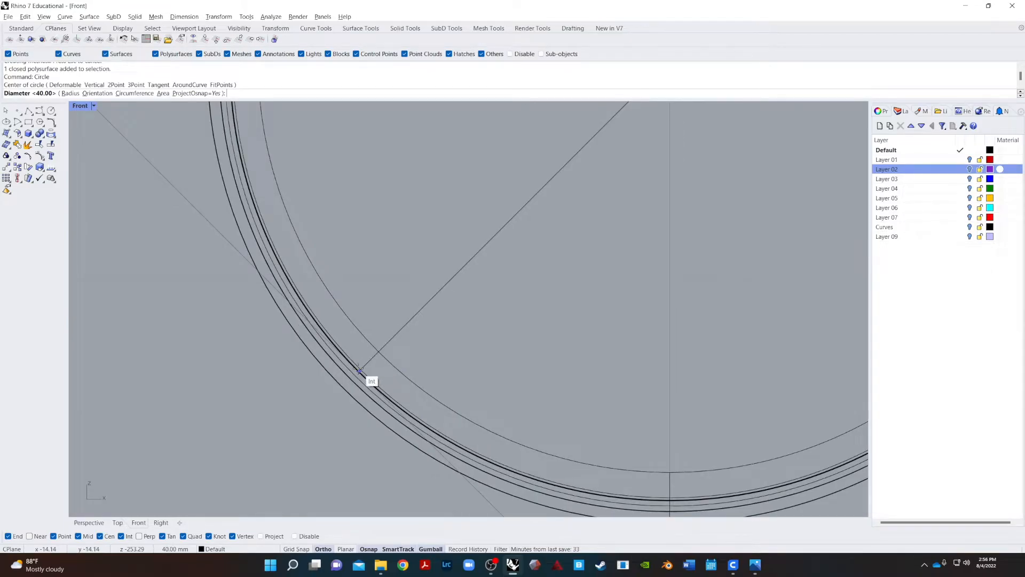
{"action": "left_click", "coordinate": [360, 369]}
{"action": "scroll", "coordinate": [446, 355], "scroll_direction": "down", "scroll_amount": 5}
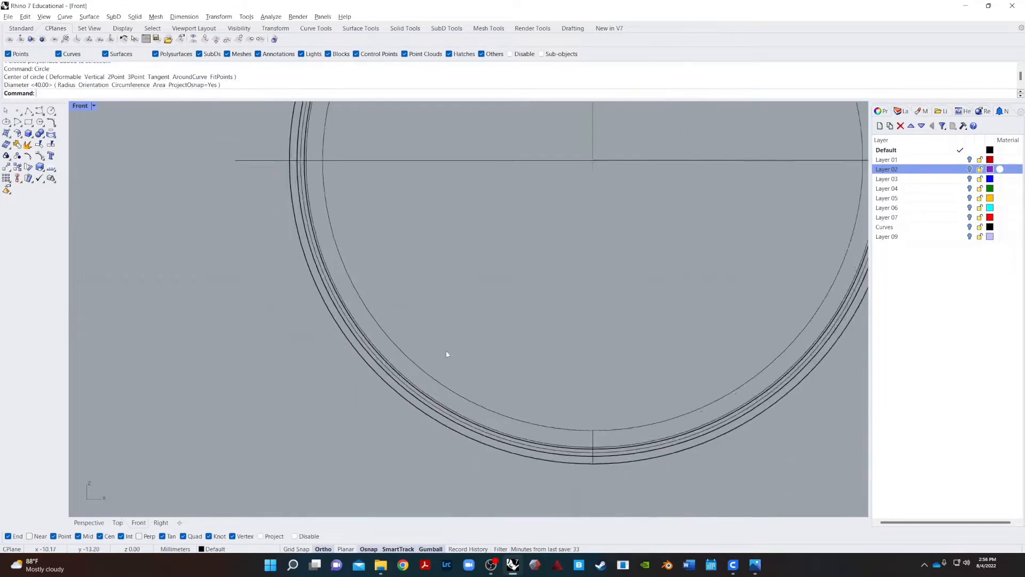
- Select only the new circle and extrude it as a solid cylinder along the axis, running through the threaded ring
{"action": "left_click", "coordinate": [81, 523]}
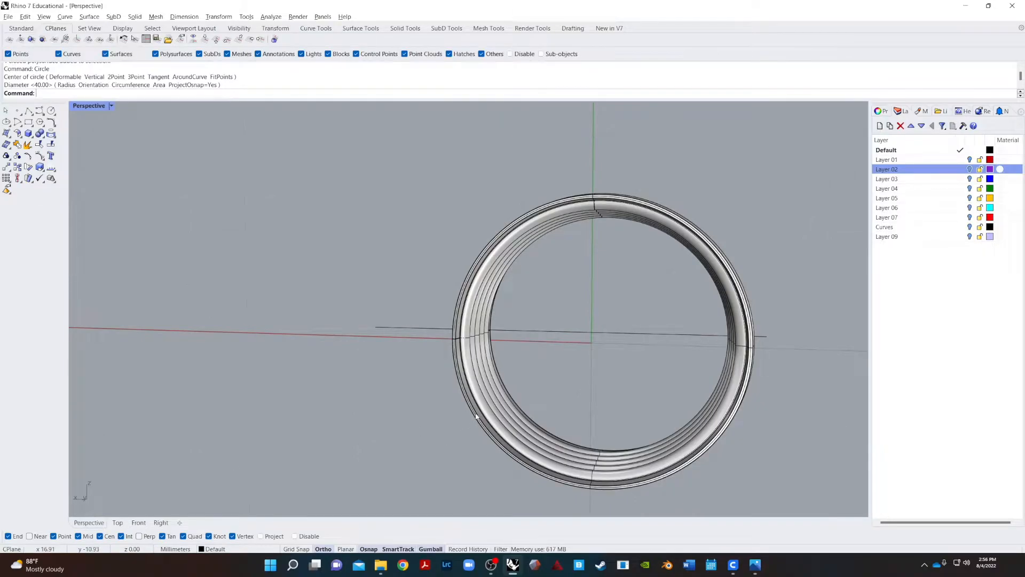
{"action": "scroll", "coordinate": [476, 416], "scroll_direction": "down", "scroll_amount": 5}
{"action": "left_click_drag", "start_coordinate": [457, 463], "coordinate": [606, 282]}
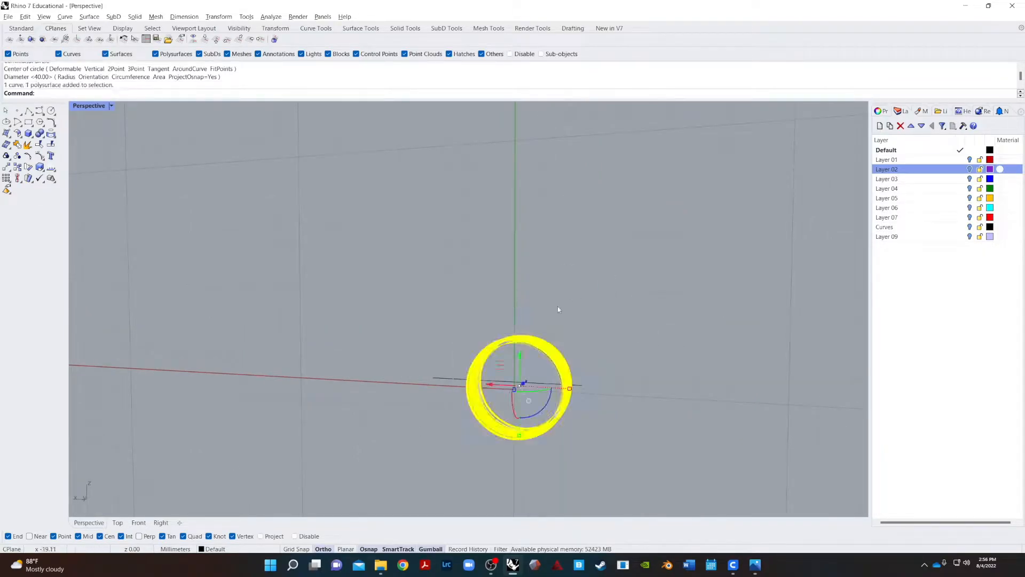
{"action": "left_click", "coordinate": [539, 350], "text": "ctrl"}
{"action": "scroll", "coordinate": [540, 354], "scroll_direction": "up", "scroll_amount": 5}
{"action": "scroll", "coordinate": [539, 354], "scroll_direction": "down", "scroll_amount": 5}
{"action": "type", "text": "ExtrudeCrv"}
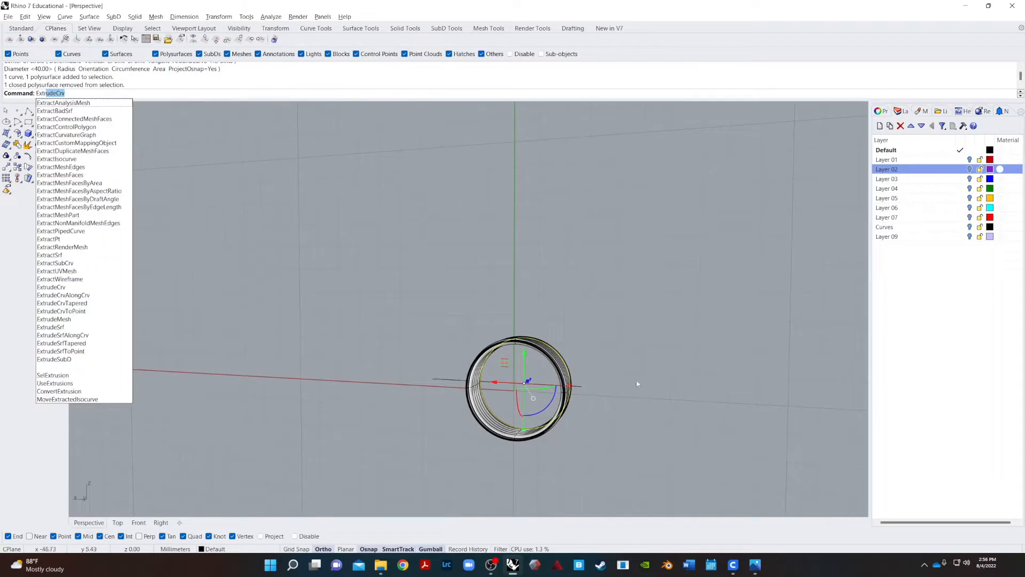
{"action": "key", "text": "Return"}
{"action": "left_click", "coordinate": [538, 427]}
{"action": "key", "text": "Escape"}
- Move the extruded cylinder along its axis so that it extends well past the open end of the threaded ring
{"action": "right_click_drag", "start_coordinate": [657, 412], "coordinate": [785, 434]}
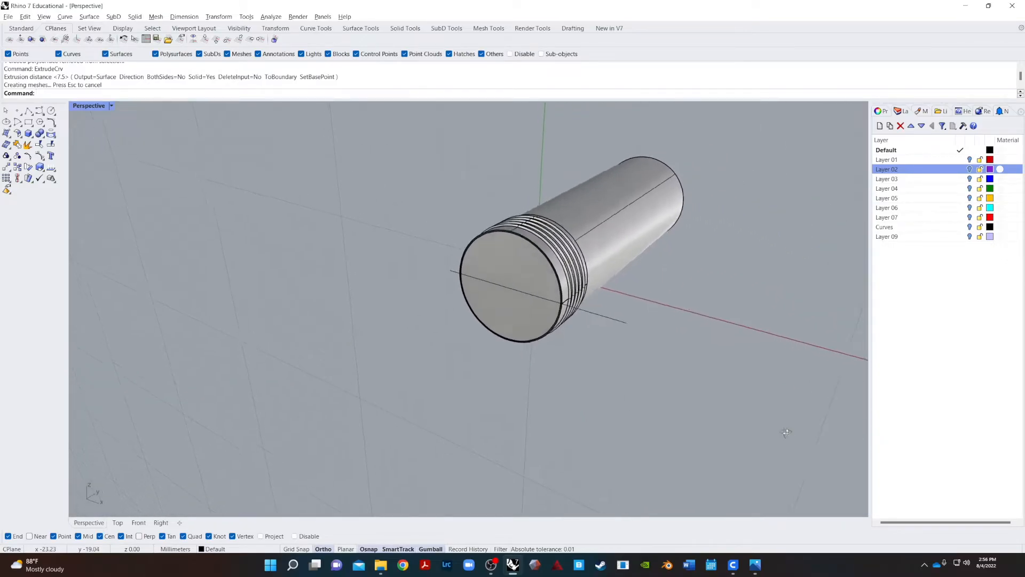
{"action": "scroll", "coordinate": [552, 236], "scroll_direction": "up", "scroll_amount": 6}
{"action": "right_click_drag", "start_coordinate": [734, 289], "coordinate": [745, 336]}
{"action": "left_click", "coordinate": [746, 335]}
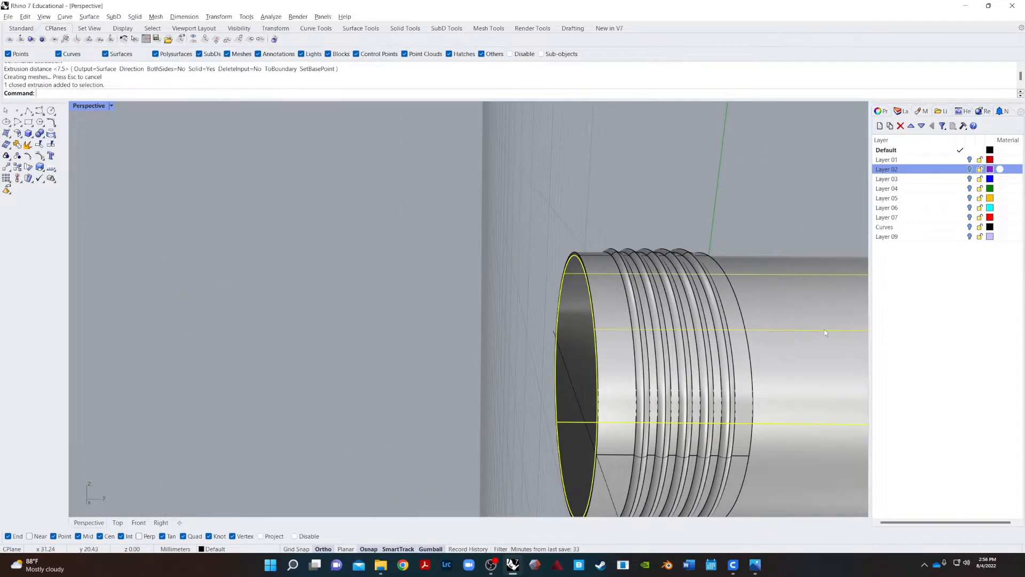
{"action": "scroll", "coordinate": [820, 367], "scroll_direction": "down", "scroll_amount": 4}
{"action": "left_click_drag", "start_coordinate": [831, 353], "coordinate": [781, 353]}
{"action": "left_click", "coordinate": [681, 419]}
{"action": "right_click_drag", "start_coordinate": [577, 321], "coordinate": [643, 298]}
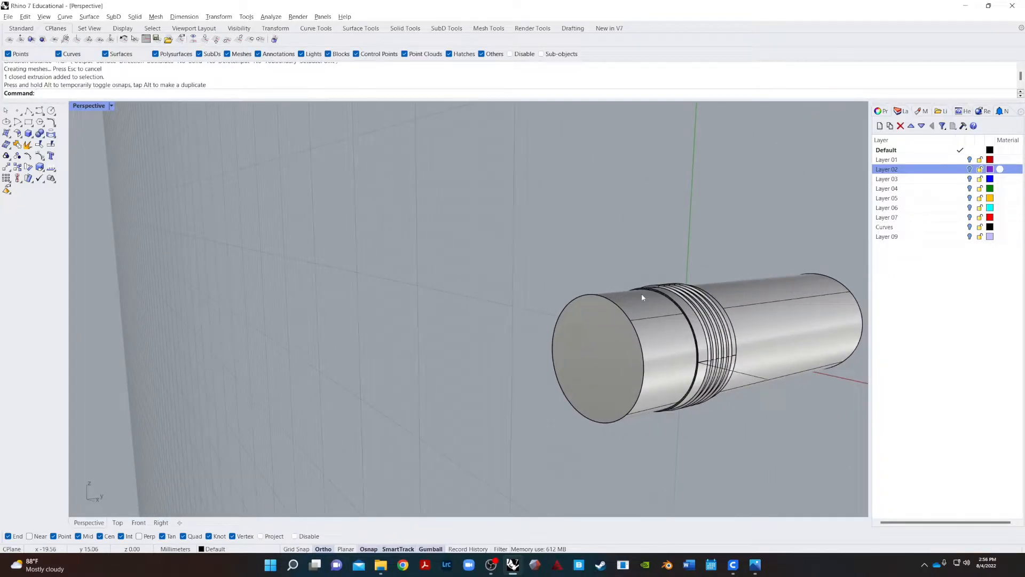
- Subtract the long 40 mm cylinder from the threaded ring with BooleanDifference
{"action": "type", "text": "BooleanDifference"}
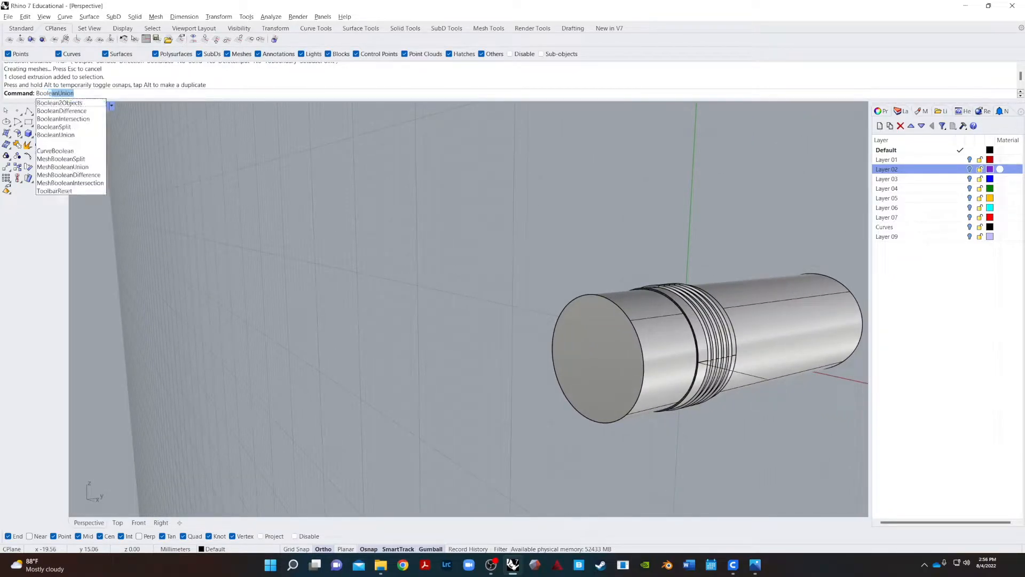
{"action": "key", "text": "Return"}
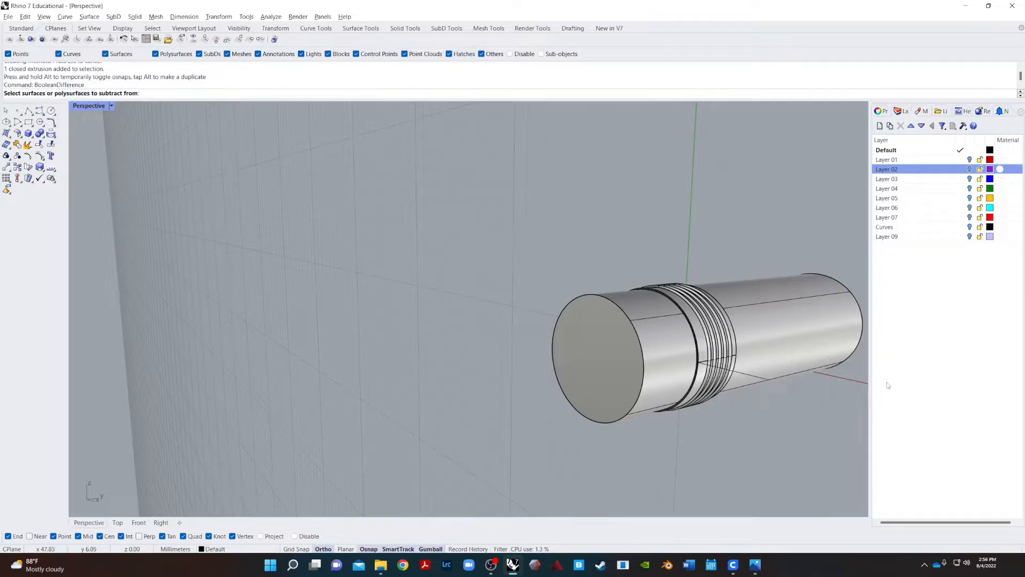
{"action": "left_click", "coordinate": [725, 363]}
{"action": "key", "text": "Return"}
{"action": "left_click", "coordinate": [819, 304]}
{"action": "key", "text": "Return"}
- Delete the leftover cutting cylinder and the open curve remaining at the threaded ring
{"action": "left_click", "coordinate": [647, 357]}
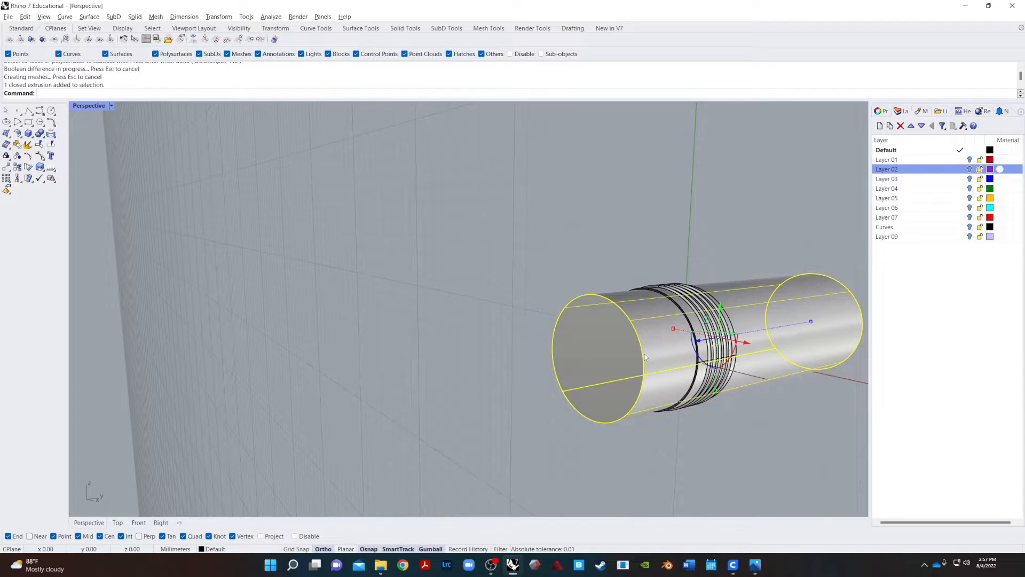
{"action": "key", "text": "Delete"}
{"action": "right_click_drag", "start_coordinate": [652, 380], "coordinate": [1, 320]}
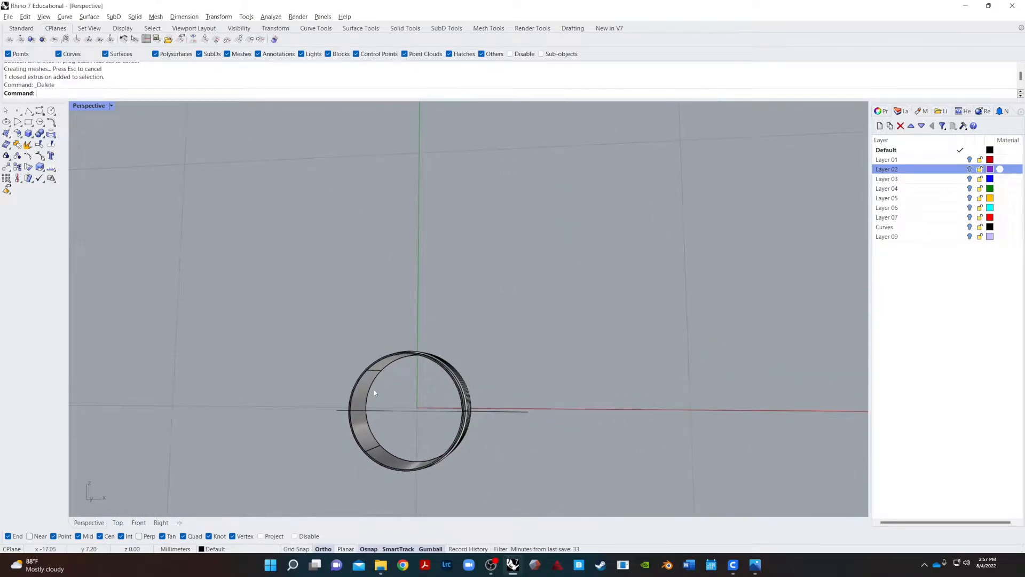
{"action": "scroll", "coordinate": [374, 393], "scroll_direction": "up", "scroll_amount": 5}
{"action": "left_click", "coordinate": [443, 407]}
{"action": "key", "text": "Delete"}
{"action": "right_click_drag", "start_coordinate": [657, 413], "coordinate": [414, 497]}
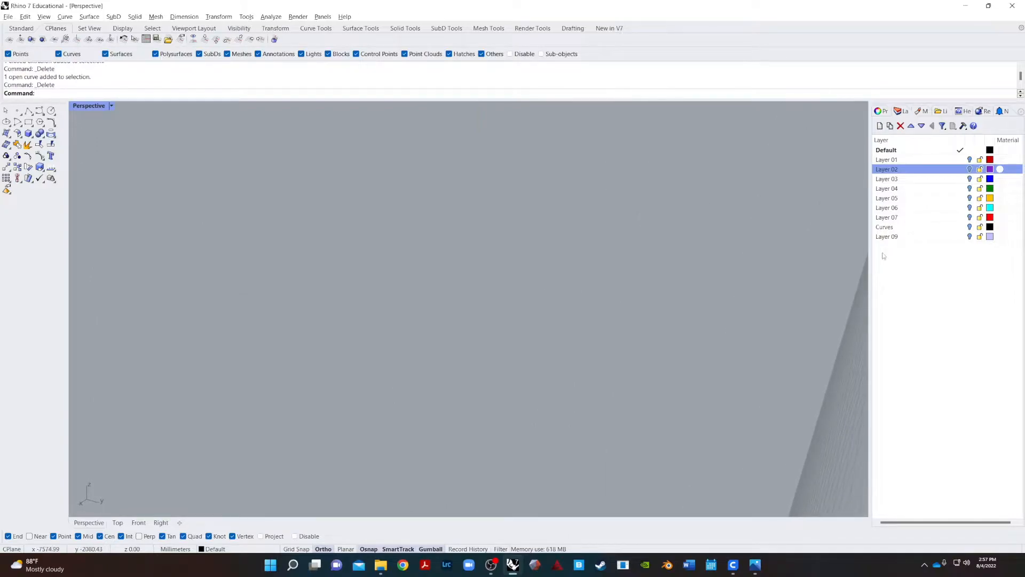
- Turn on Layer 02 and examine how the threaded ring fits around the purple cylinder
{"action": "left_click", "coordinate": [970, 169]}
{"action": "scroll", "coordinate": [823, 261], "scroll_direction": "down", "scroll_amount": 6}
{"action": "right_click_drag", "start_coordinate": [679, 307], "coordinate": [101, 149], "text": "shift"}
{"action": "scroll", "coordinate": [117, 157], "scroll_direction": "down", "scroll_amount": 5}
{"action": "scroll", "coordinate": [171, 188], "scroll_direction": "up", "scroll_amount": 5}
{"action": "right_click_drag", "start_coordinate": [235, 187], "coordinate": [415, 285]}
{"action": "scroll", "coordinate": [507, 427], "scroll_direction": "up", "scroll_amount": 10}
{"action": "scroll", "coordinate": [520, 438], "scroll_direction": "down", "scroll_amount": 6}
{"action": "right_click_drag", "start_coordinate": [528, 440], "coordinate": [632, 426]}
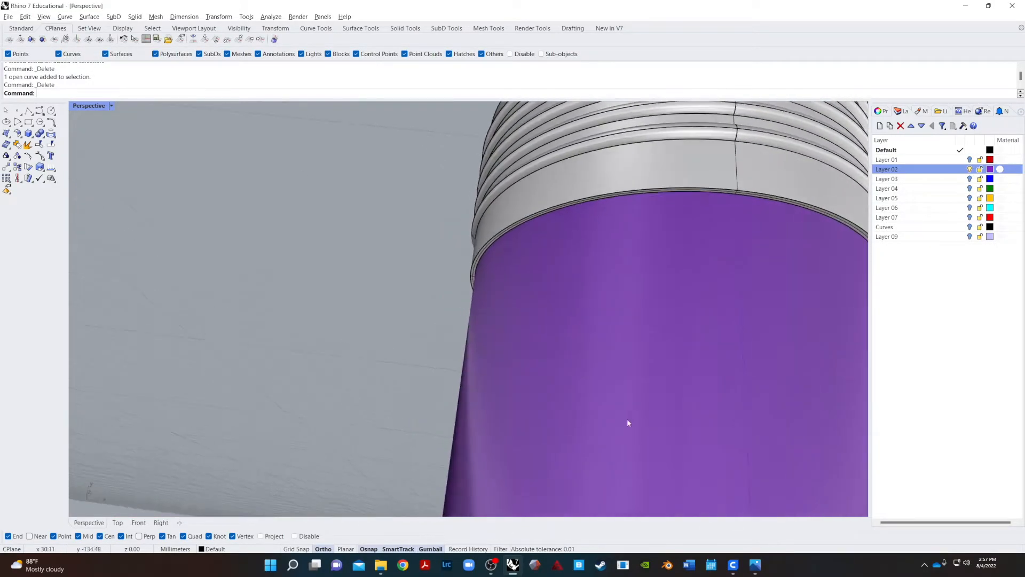
{"action": "scroll", "coordinate": [588, 384], "scroll_direction": "down", "scroll_amount": 4}
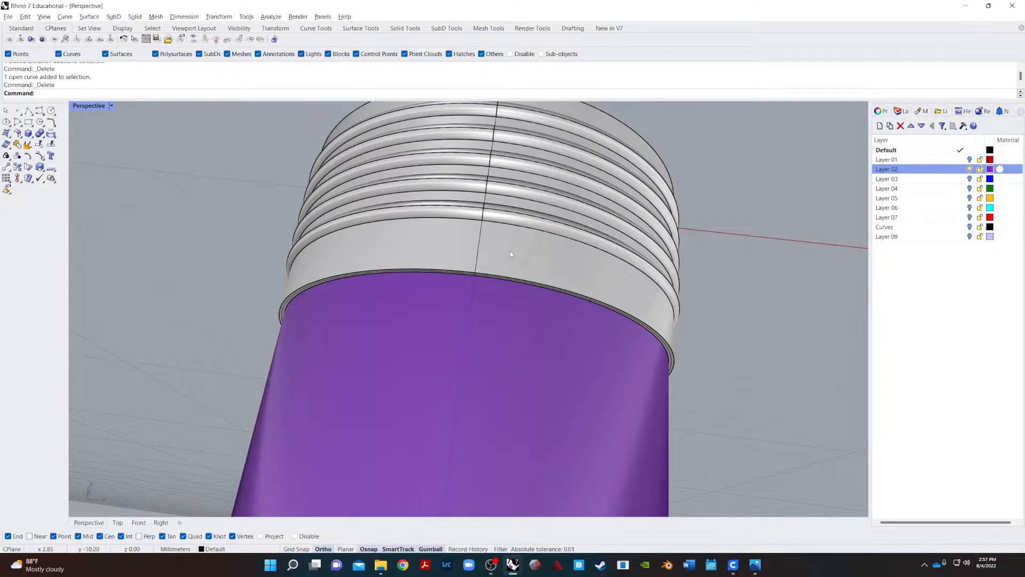
- Offset the surface of the plain band beside the threads outward by 0.5 mm as a solid
{"action": "left_click", "coordinate": [509, 248]}
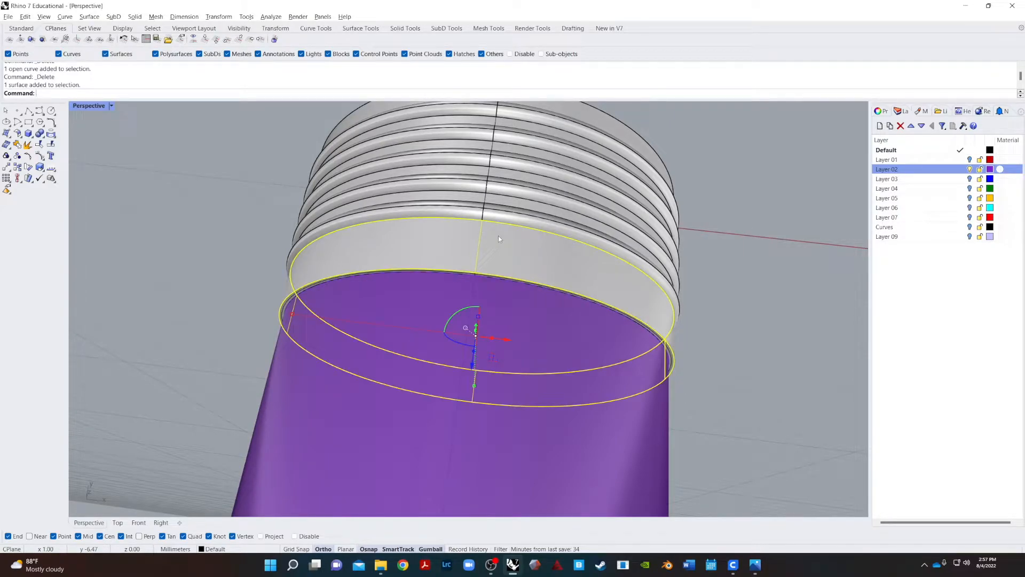
{"action": "type", "text": "OffsetSrf"}
{"action": "key", "text": "Return"}
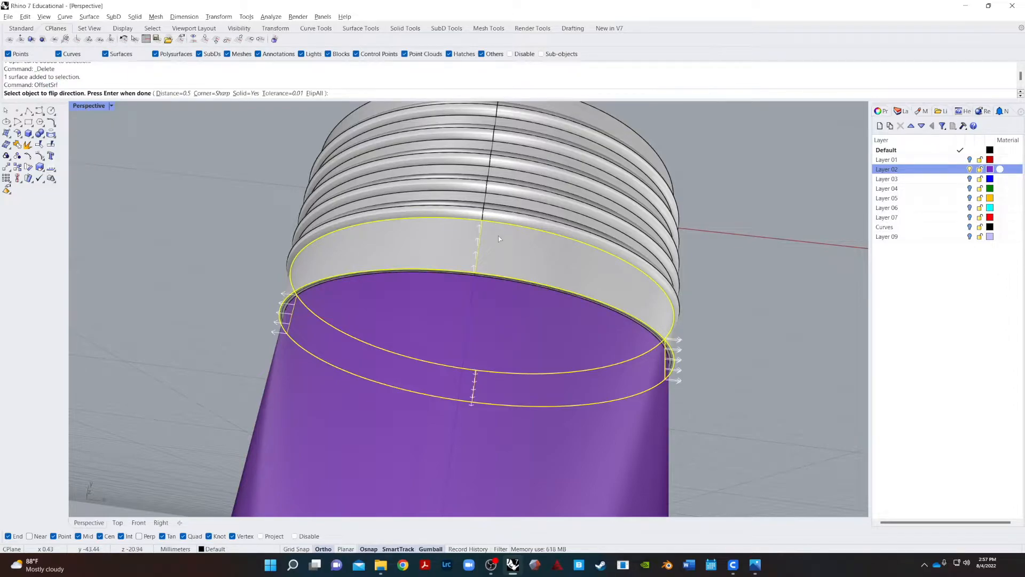
{"action": "key", "text": "Return"}
{"action": "right_click_drag", "start_coordinate": [744, 257], "coordinate": [491, 227]}
{"action": "left_click", "coordinate": [531, 108]}
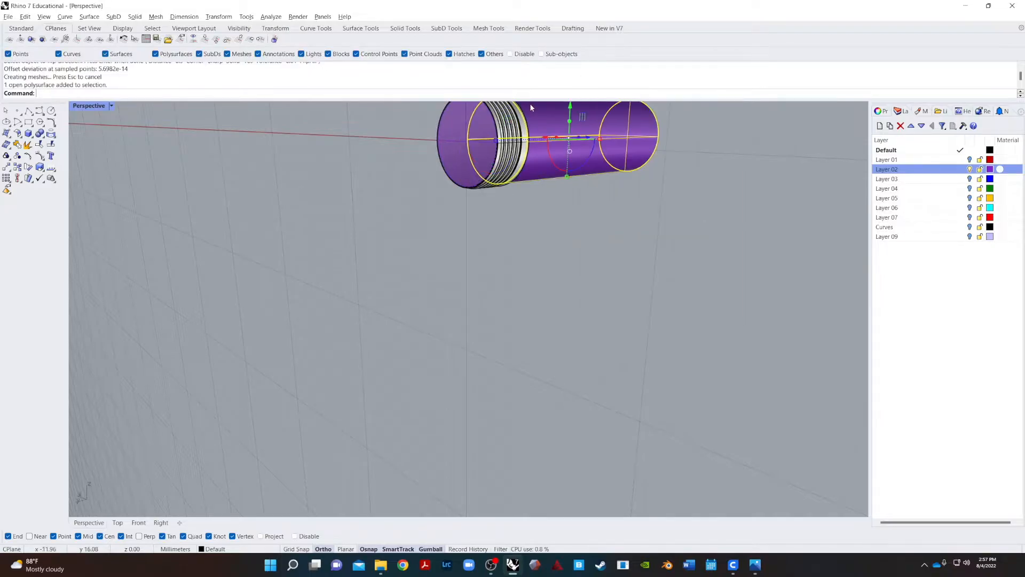
{"action": "key", "text": "Escape"}
- Disable object snaps and scale the new solid band narrower along the cylinder's axis
{"action": "scroll", "coordinate": [536, 151], "scroll_direction": "up", "scroll_amount": 4}
{"action": "right_click_drag", "start_coordinate": [510, 187], "coordinate": [432, 269], "text": "shift"}
{"action": "left_click", "coordinate": [456, 297]}
{"action": "scroll", "coordinate": [508, 328], "scroll_direction": "up", "scroll_amount": 4}
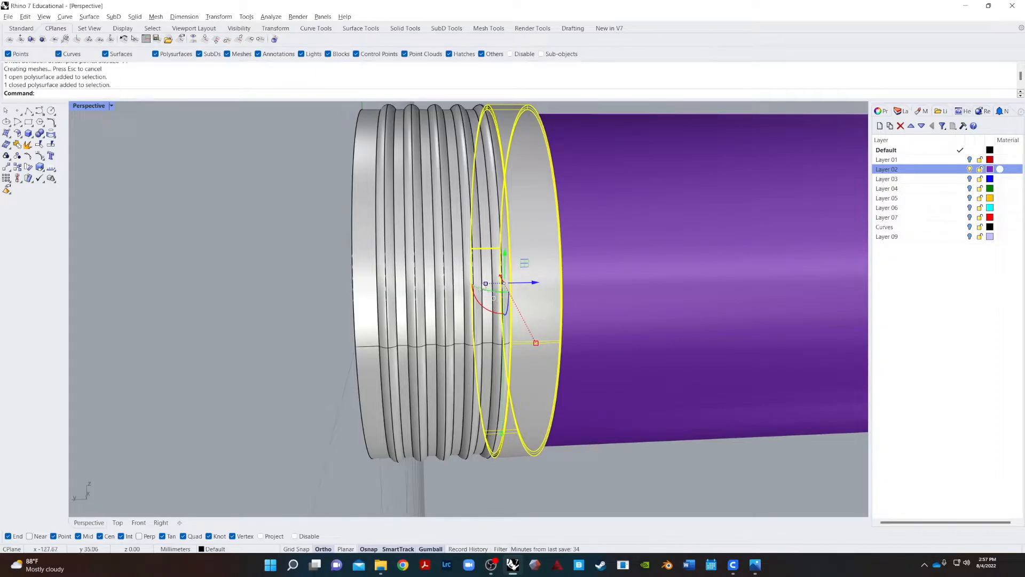
{"action": "left_click_drag", "start_coordinate": [485, 283], "coordinate": [515, 299]}
{"action": "left_click", "coordinate": [308, 535]}
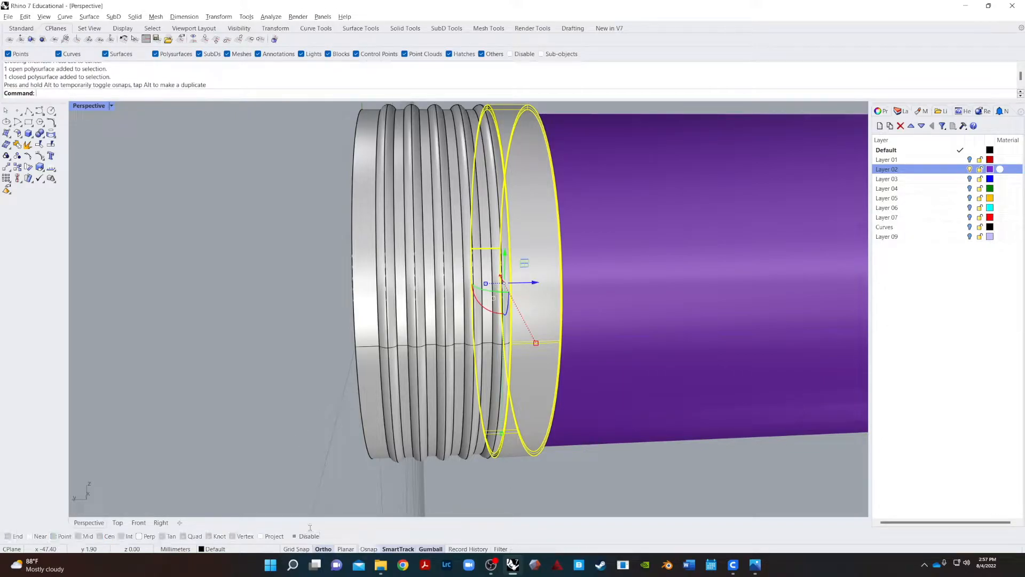
{"action": "left_click_drag", "start_coordinate": [486, 285], "coordinate": [494, 285]}
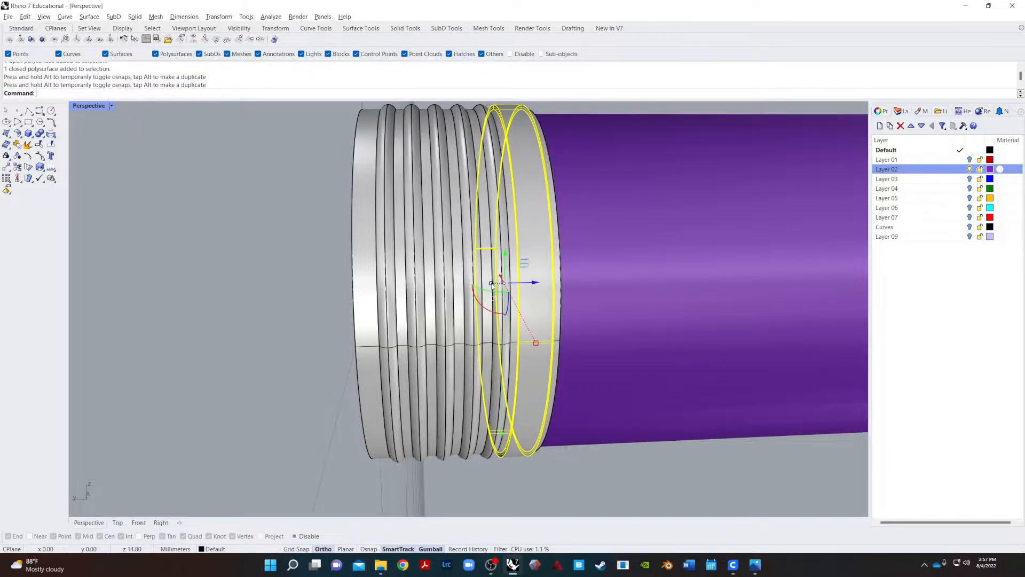
{"action": "key", "text": "Escape"}
- Re-enable object snaps and move the narrowed band along the axis so its edge meets the sleeve's end edge
{"action": "right_click_drag", "start_coordinate": [515, 241], "coordinate": [283, 286]}
{"action": "left_click", "coordinate": [440, 169]}
{"action": "scroll", "coordinate": [440, 168], "scroll_direction": "up", "scroll_amount": 8}
{"action": "key", "text": "Escape"}
{"action": "left_click", "coordinate": [411, 353]}
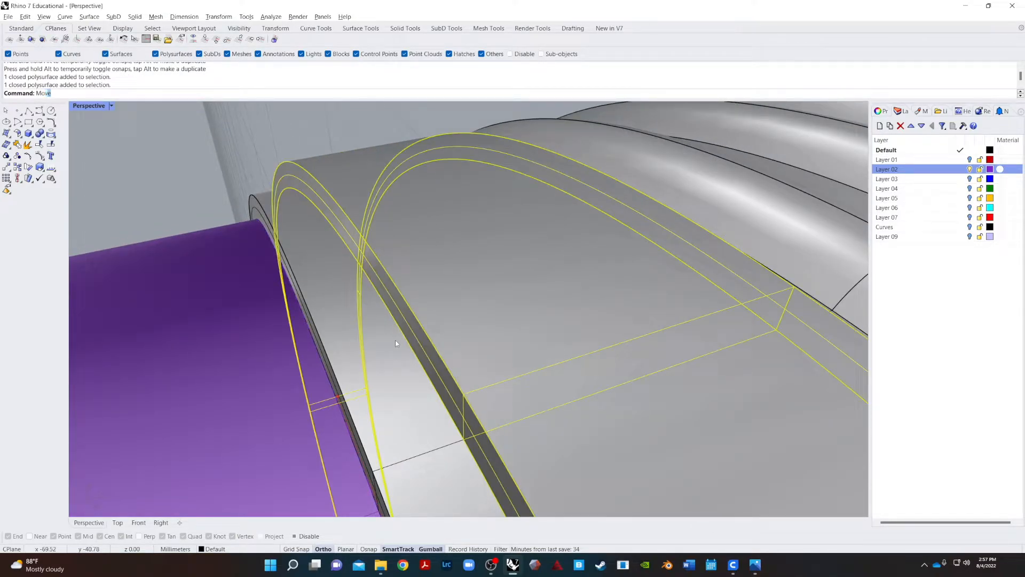
{"action": "key", "text": "Return"}
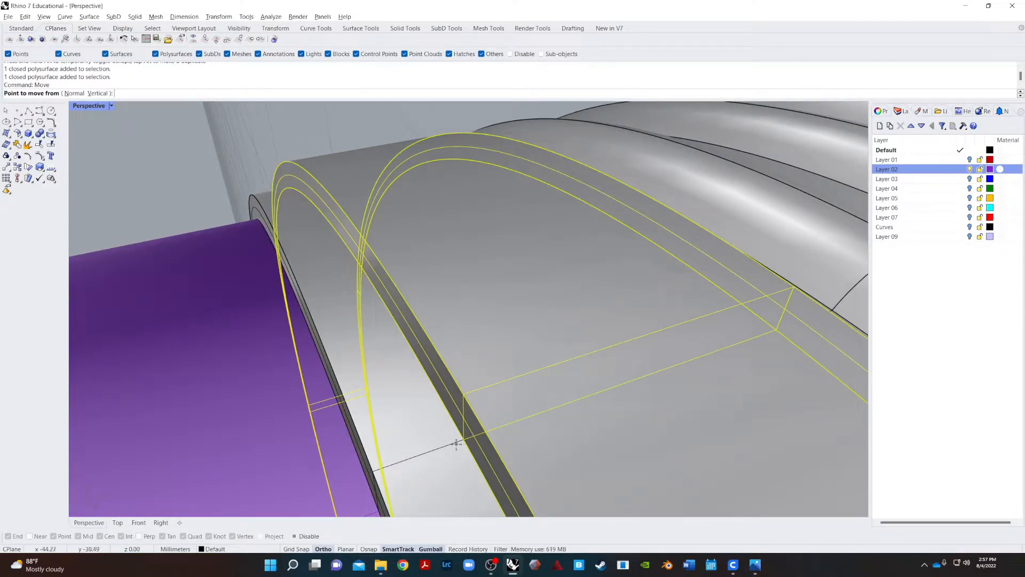
{"action": "left_click", "coordinate": [294, 536]}
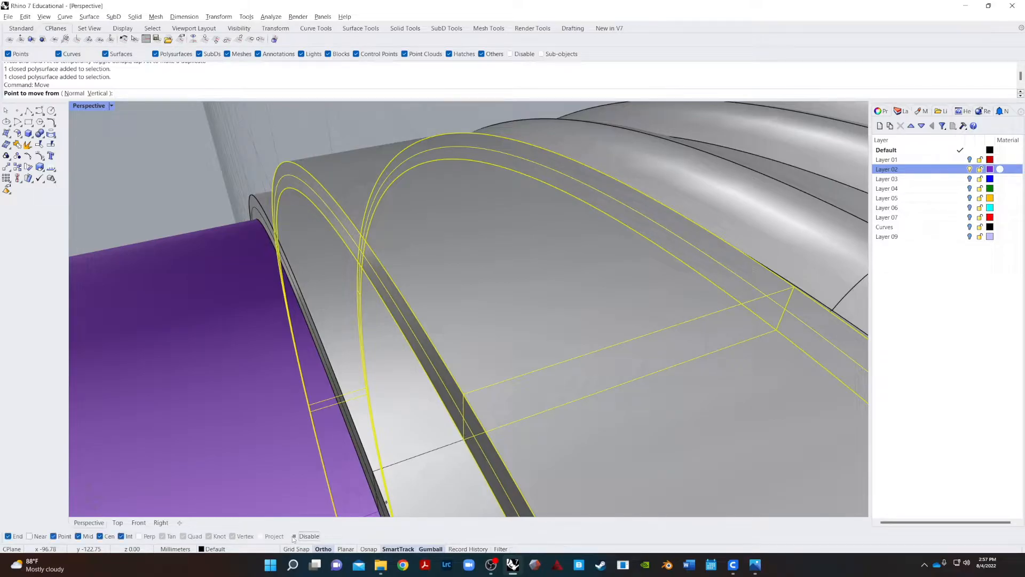
{"action": "left_click", "coordinate": [463, 439]}
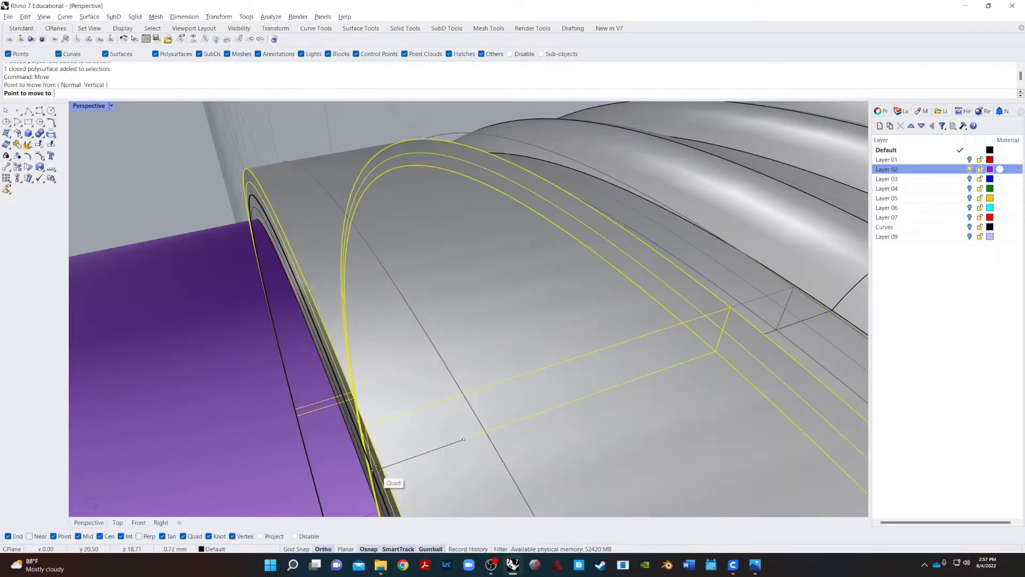
{"action": "left_click", "coordinate": [374, 472]}
{"action": "scroll", "coordinate": [434, 435], "scroll_direction": "down", "scroll_amount": 9}
{"action": "key", "text": "Escape"}
- Unite the threaded ring and the solid band into one object with BooleanUnion
{"action": "right_click_drag", "start_coordinate": [436, 434], "coordinate": [373, 425]}
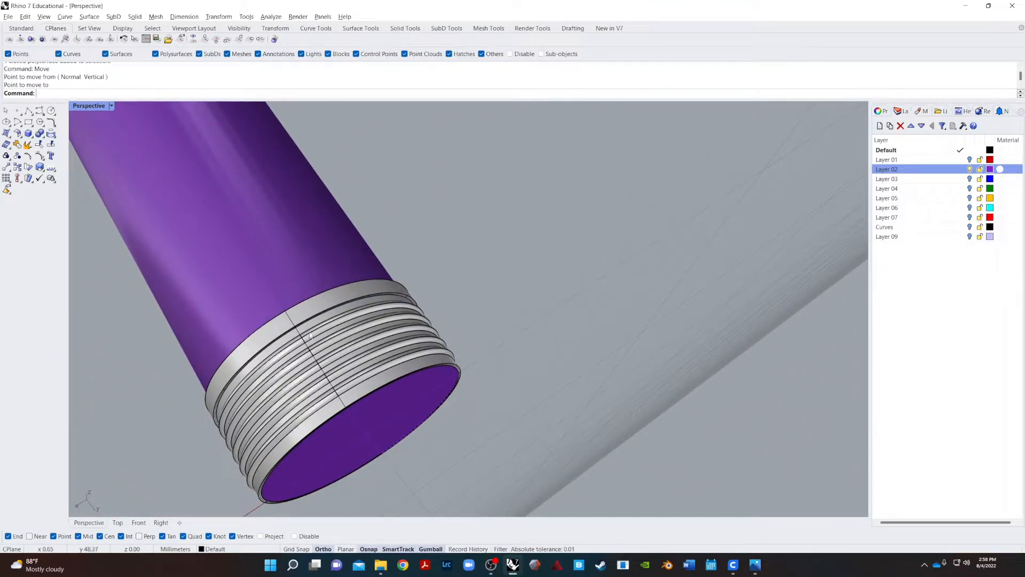
{"action": "scroll", "coordinate": [846, 326], "scroll_direction": "down", "scroll_amount": 5}
{"action": "right_click_drag", "start_coordinate": [822, 320], "coordinate": [592, 529]}
{"action": "left_click_drag", "start_coordinate": [592, 529], "coordinate": [667, 482]}
{"action": "type", "text": "Boolea"}
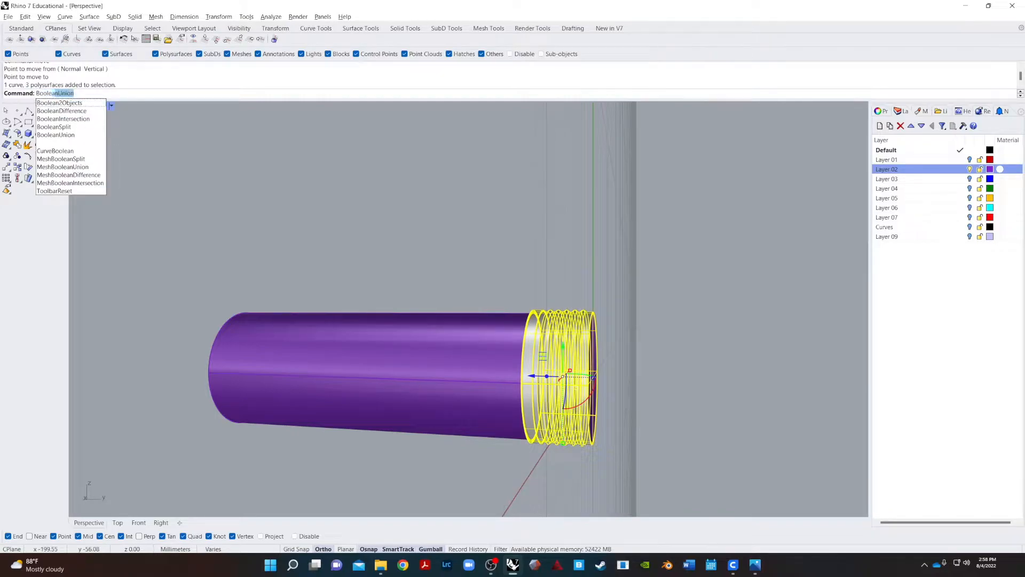
{"action": "type", "text": "u"}
{"action": "key", "text": "Return"}
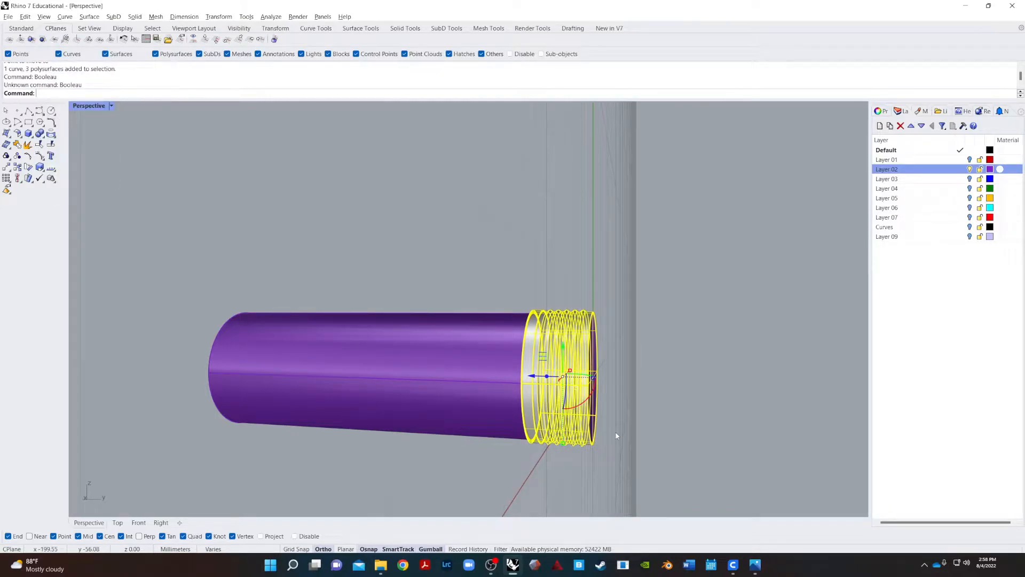
{"action": "left_click", "coordinate": [39, 133]}
{"action": "left_click_drag", "start_coordinate": [505, 468], "coordinate": [688, 270]}
{"action": "left_click", "coordinate": [805, 359]}
- Create a new layer named Layer 10 and sort the layer list by name
{"action": "left_click", "coordinate": [566, 377]}
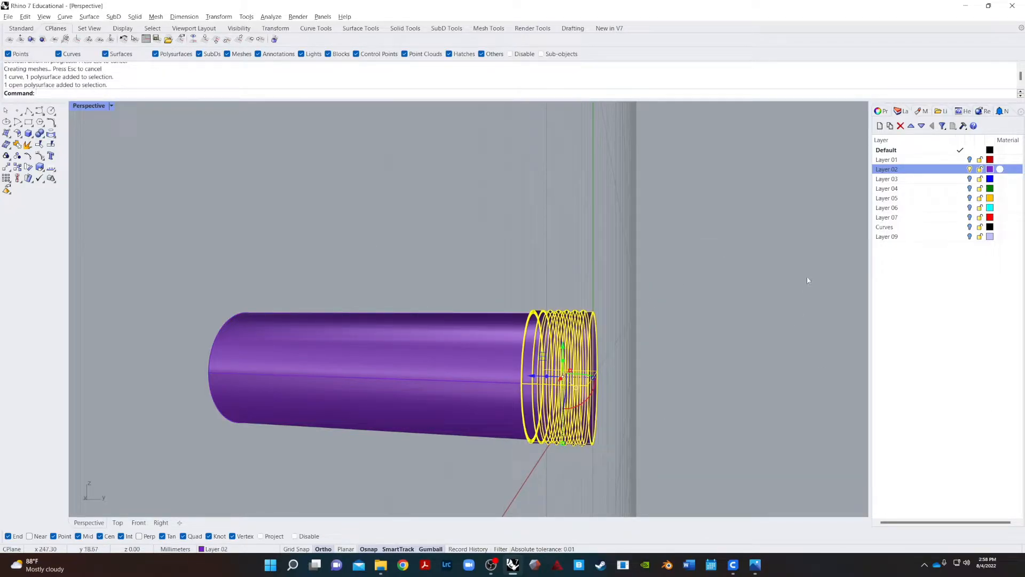
{"action": "left_click", "coordinate": [880, 126]}
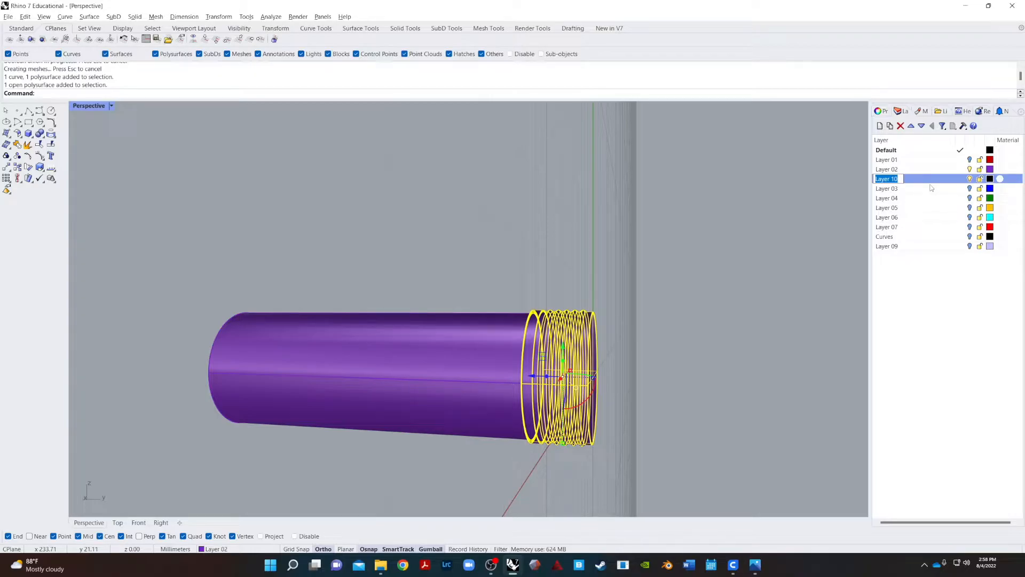
{"action": "key", "text": "Return"}
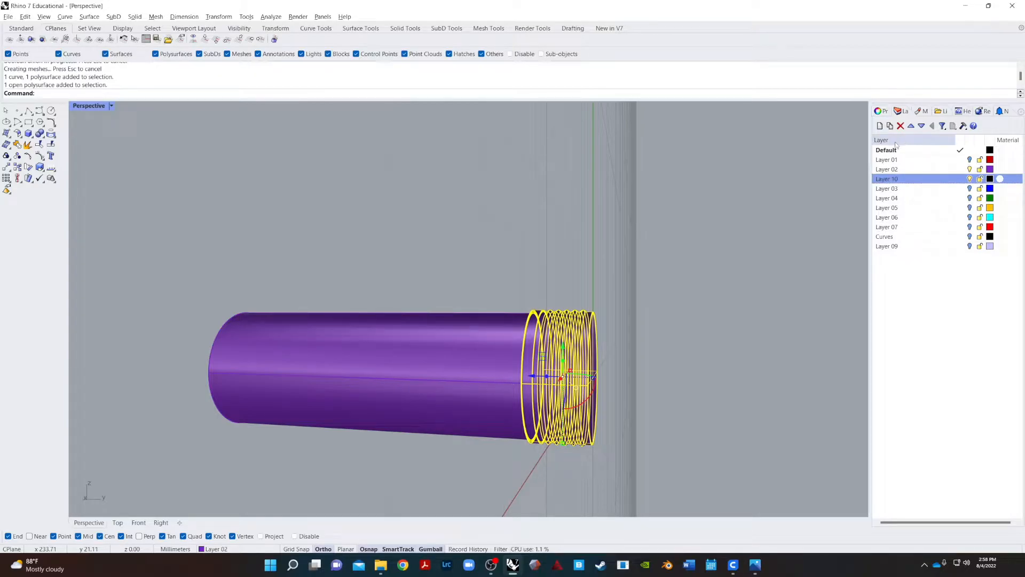
{"action": "left_click", "coordinate": [908, 141]}
{"action": "left_click", "coordinate": [898, 142]}
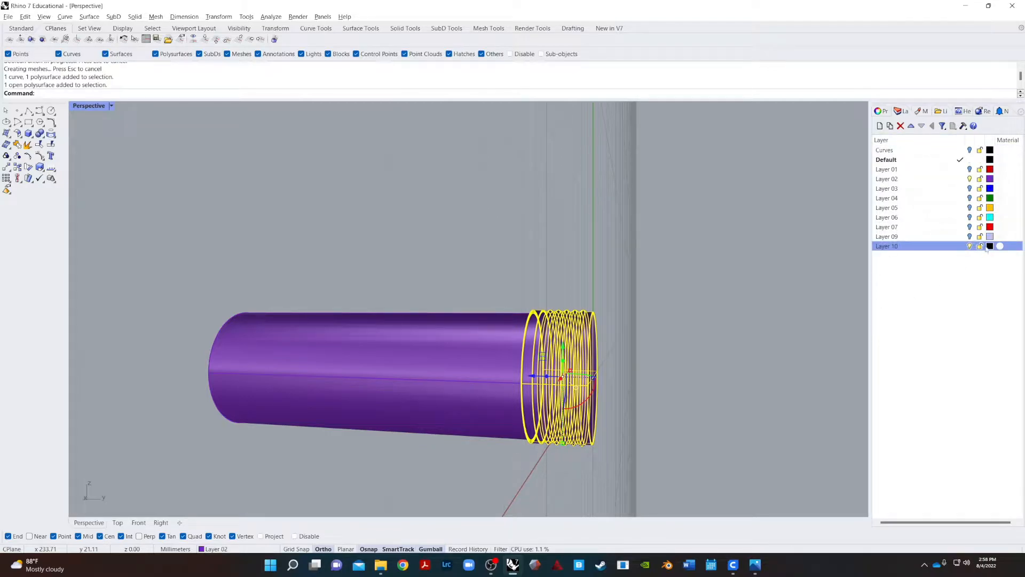
- Set the colour of Layer 10 to DarkGreen
{"action": "left_click", "coordinate": [989, 247]}
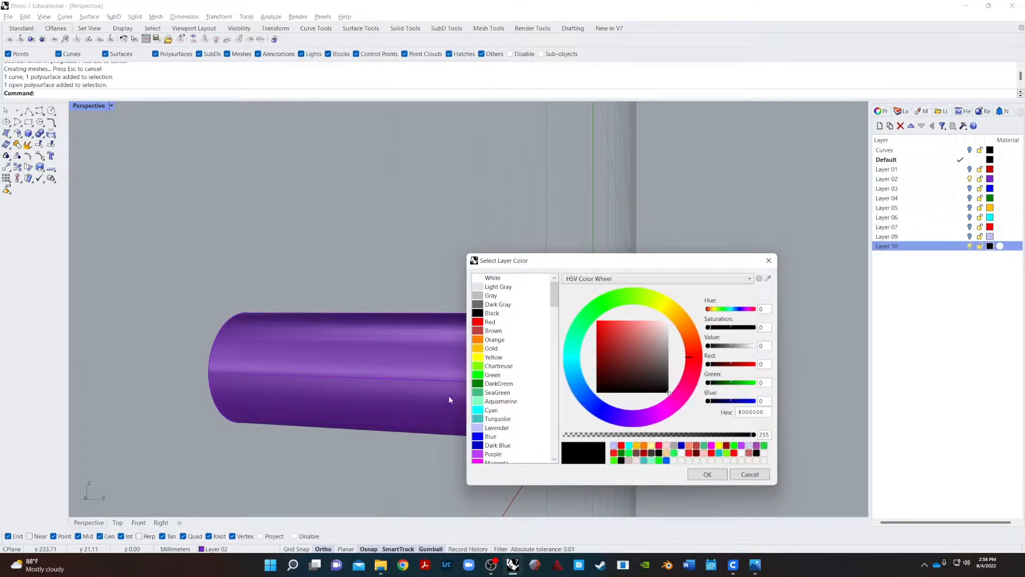
{"action": "left_click", "coordinate": [487, 383]}
{"action": "left_click", "coordinate": [701, 476]}
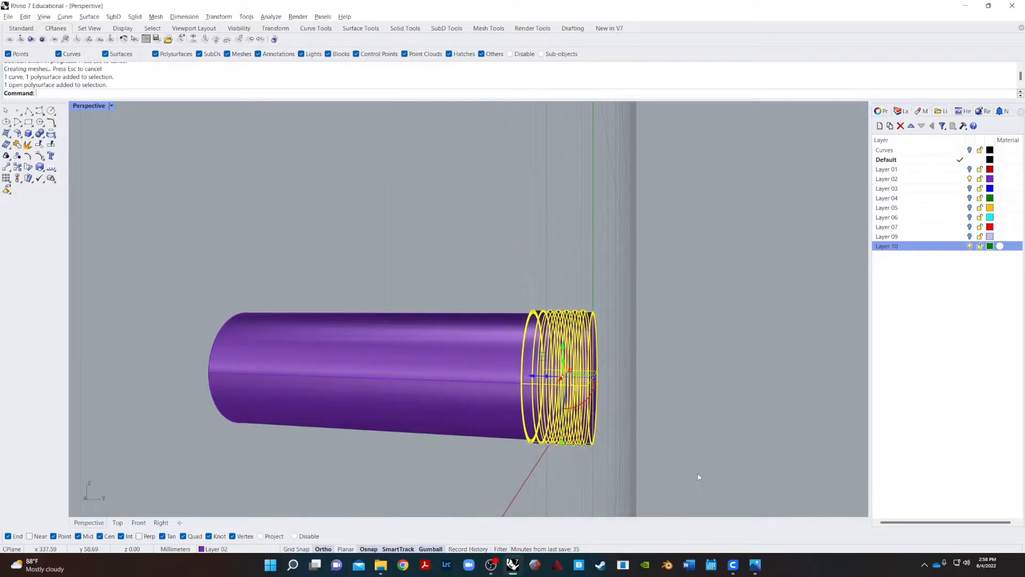
- Assign the united threaded ring to Layer 10 and check it from the end and the side
{"action": "left_click", "coordinate": [676, 383]}
{"action": "left_click", "coordinate": [585, 369]}
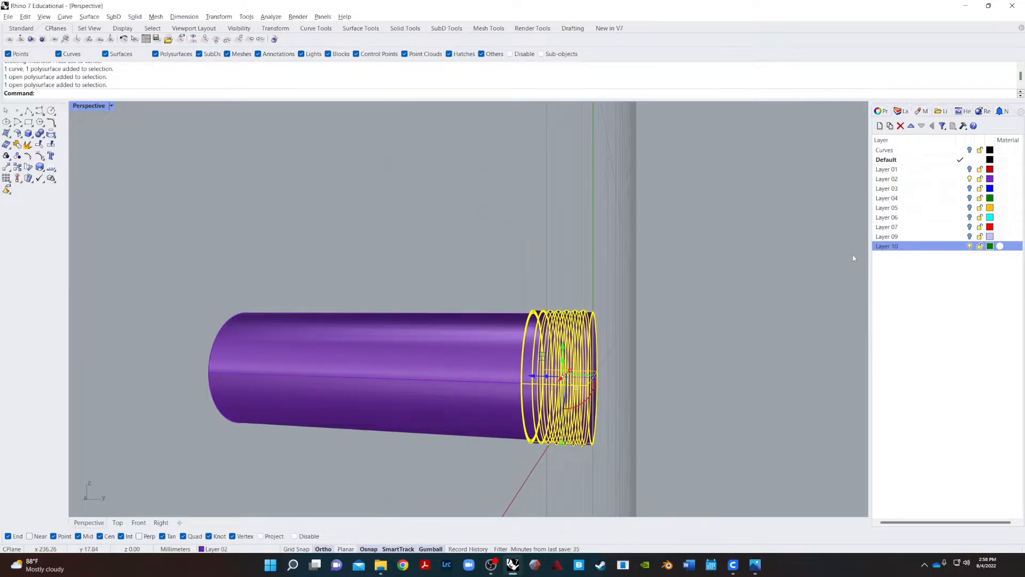
{"action": "right_click", "coordinate": [889, 249]}
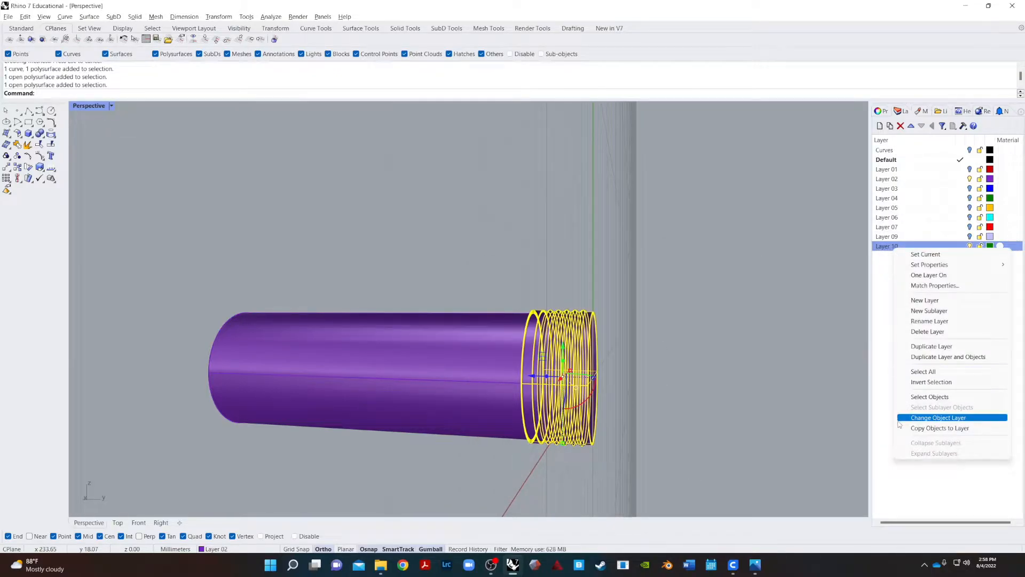
{"action": "left_click", "coordinate": [929, 422]}
{"action": "left_click", "coordinate": [795, 428]}
{"action": "right_click_drag", "start_coordinate": [796, 428], "coordinate": [703, 421]}
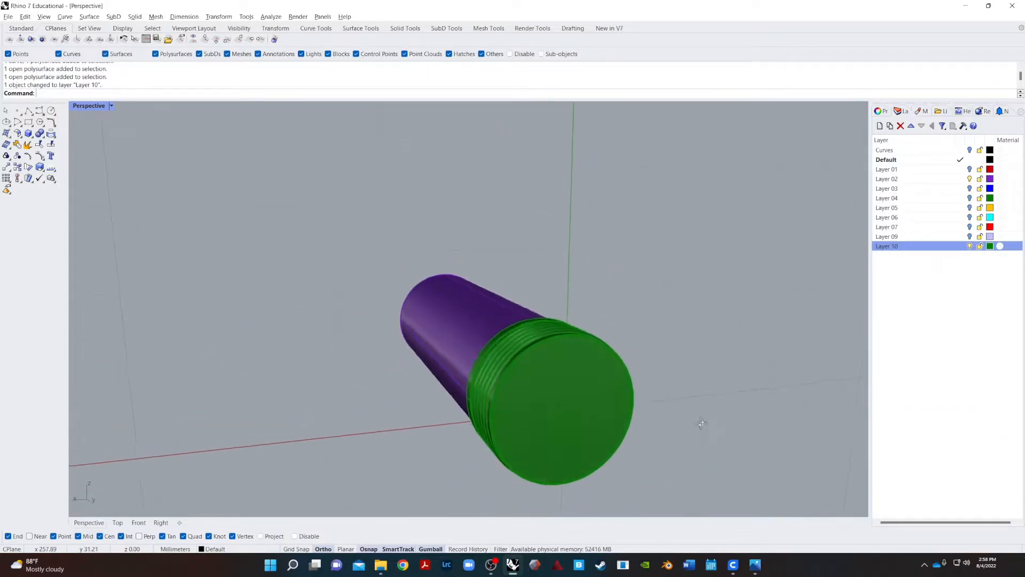
{"action": "right_click_drag", "start_coordinate": [647, 402], "coordinate": [684, 319]}
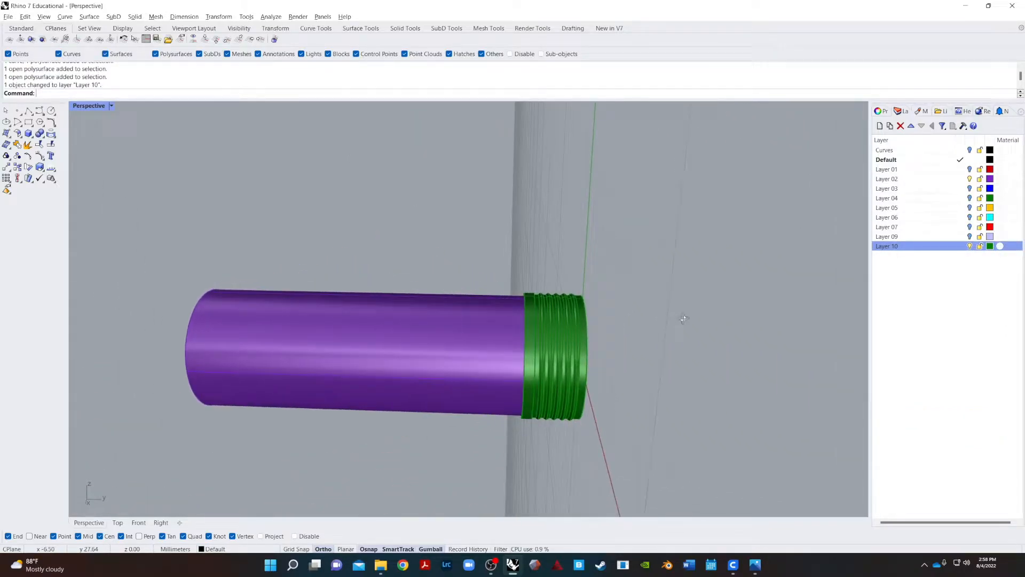
- Turn on Layers 01, 03 through 07 and 09, and view the full assembly from the side and the end
{"action": "left_click", "coordinate": [970, 169]}
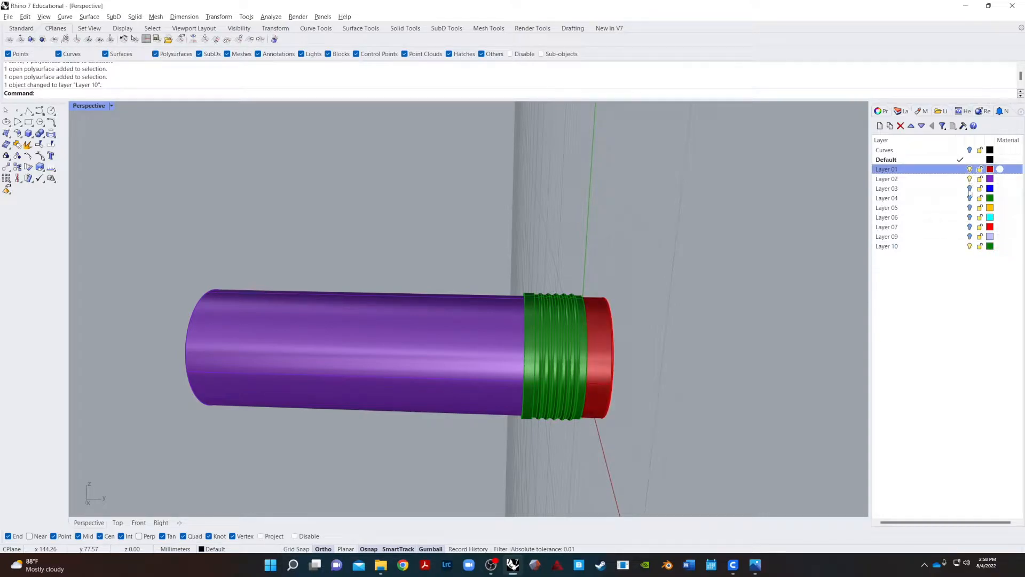
{"action": "left_click", "coordinate": [969, 189]}
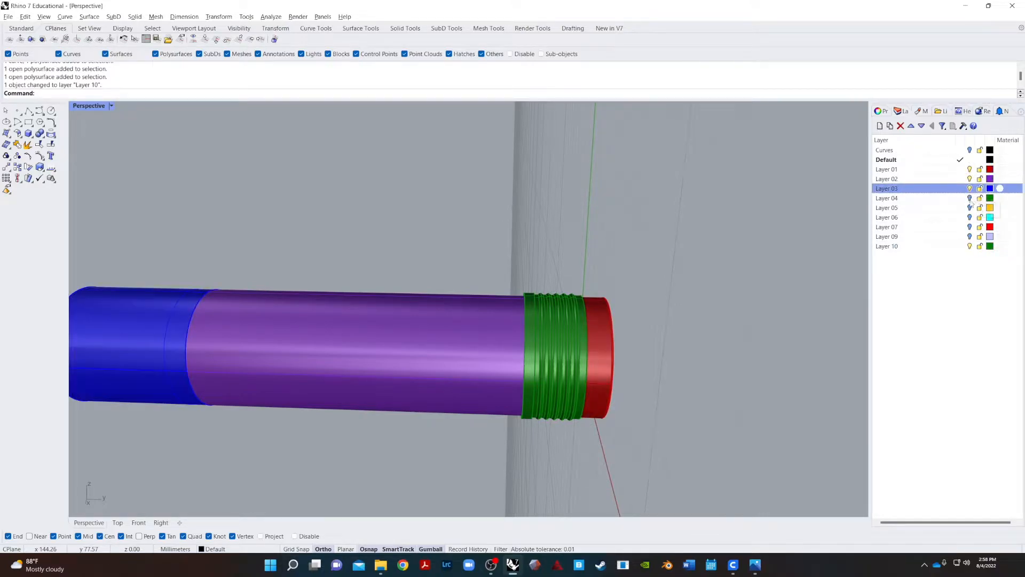
{"action": "left_click", "coordinate": [970, 198]}
{"action": "left_click", "coordinate": [969, 217]}
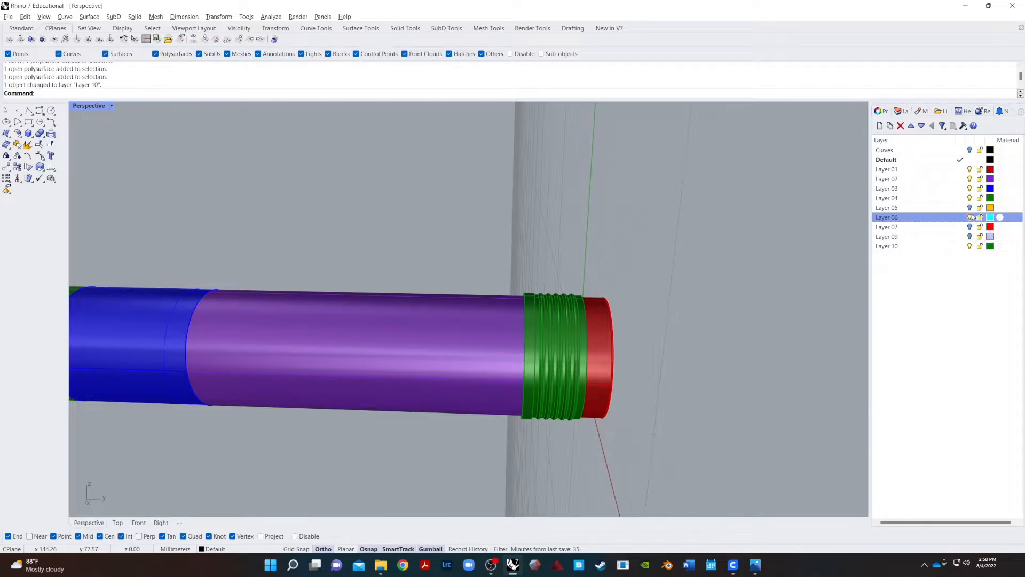
{"action": "left_click", "coordinate": [969, 236]}
{"action": "right_click_drag", "start_coordinate": [809, 342], "coordinate": [731, 393]}
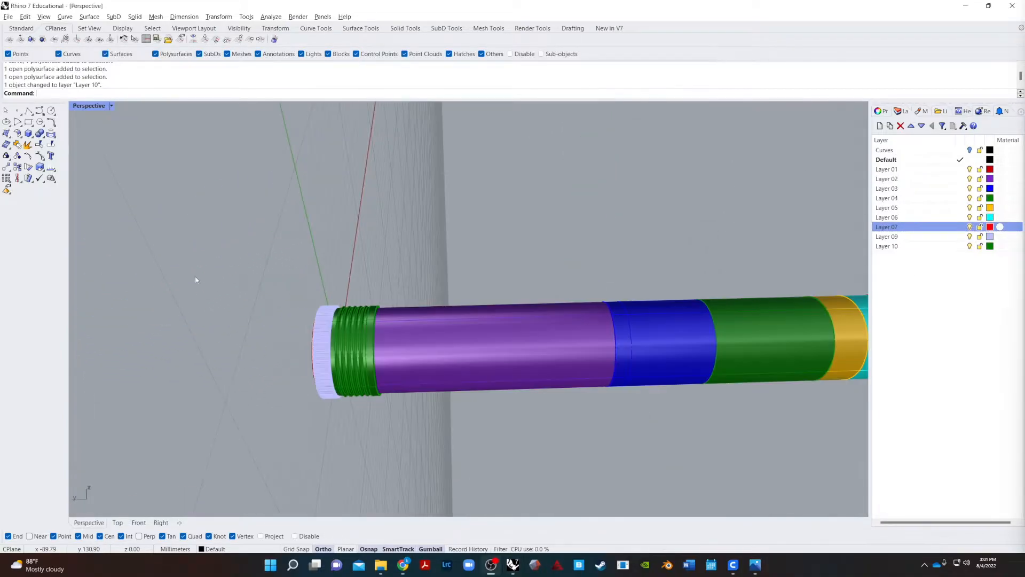
{"action": "right_click_drag", "start_coordinate": [224, 390], "coordinate": [337, 330]}
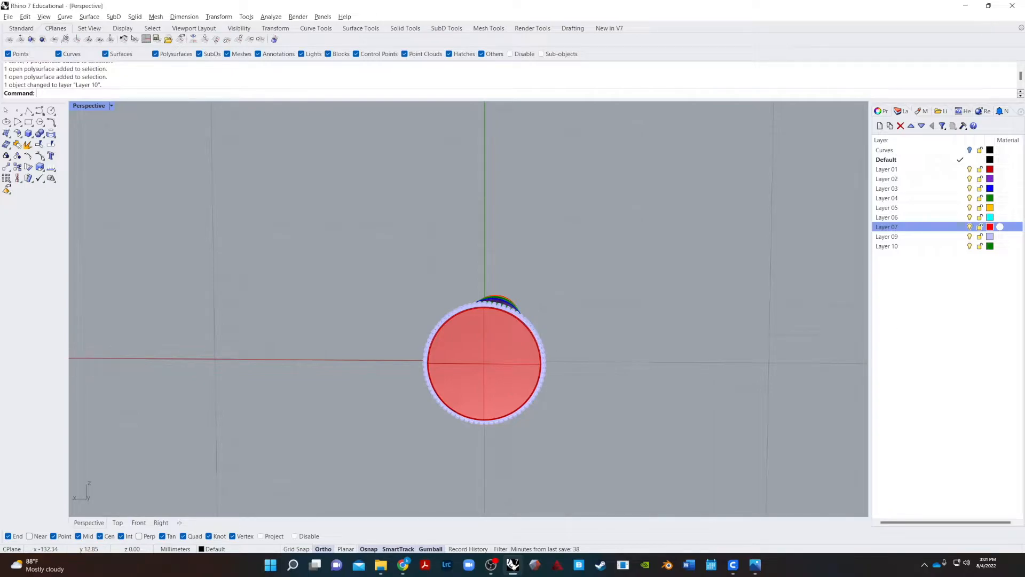
- Switch to the Front view of the assembly's end with nothing selected
{"action": "left_click", "coordinate": [922, 345]}
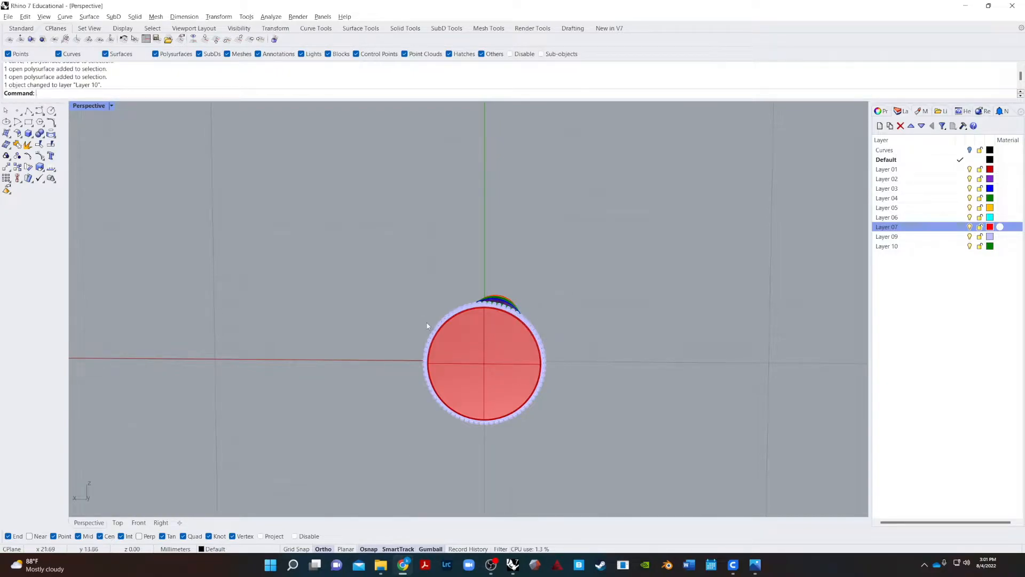
{"action": "left_click", "coordinate": [465, 354]}
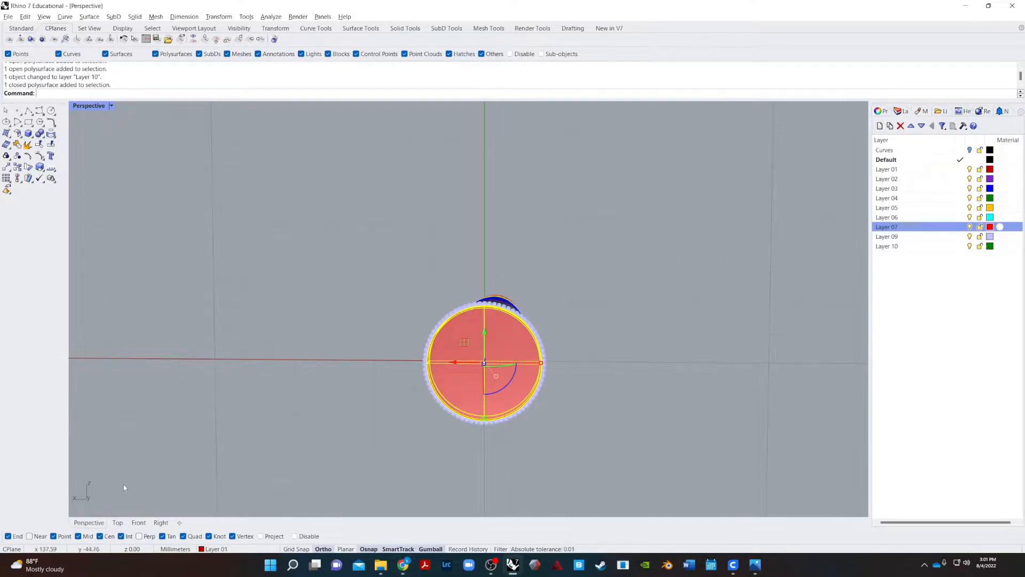
{"action": "left_click", "coordinate": [139, 522]}
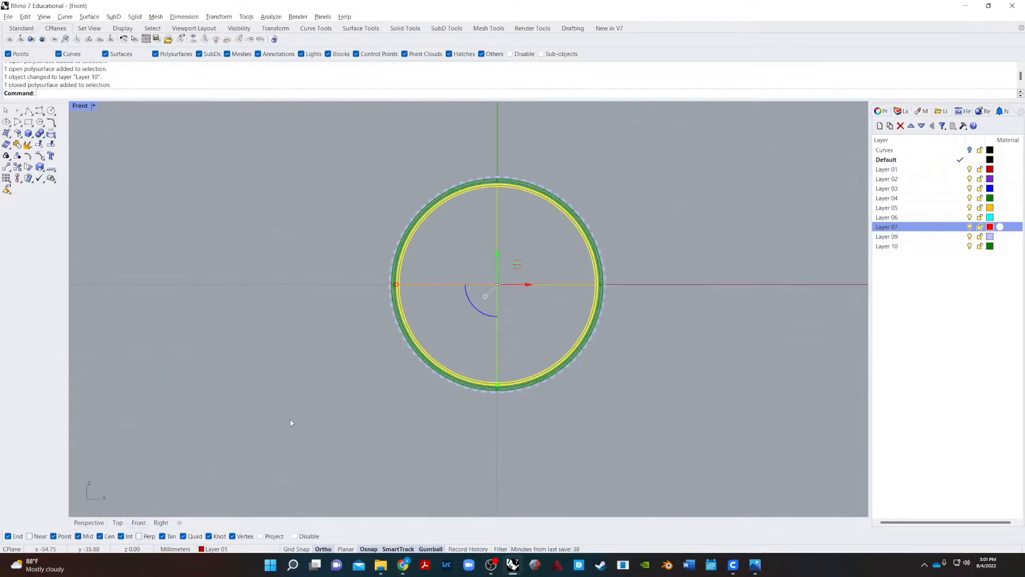
{"action": "left_click", "coordinate": [560, 386]}
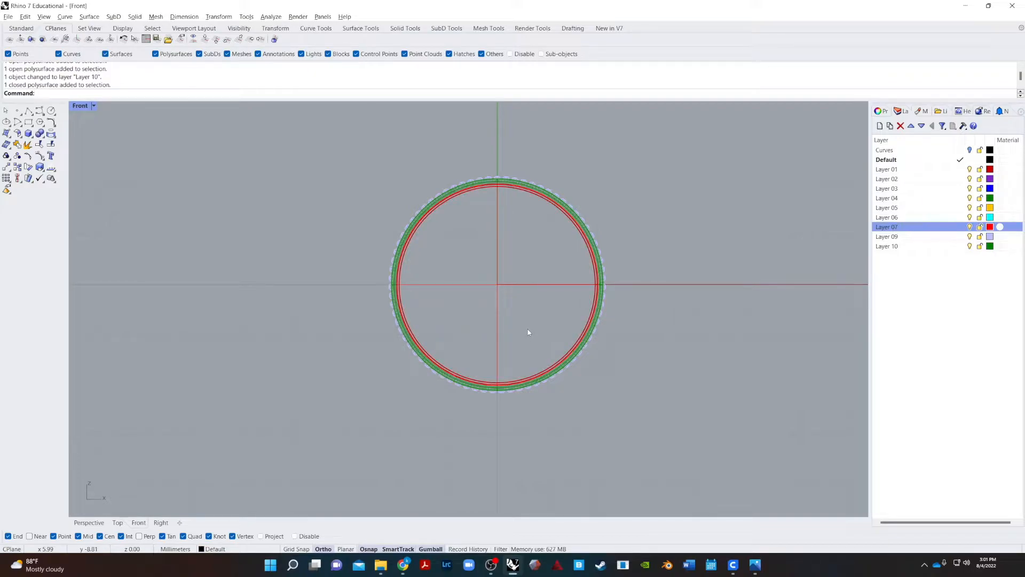
{"action": "left_click", "coordinate": [29, 110]}
{"action": "left_click", "coordinate": [181, 180]}
{"action": "left_click", "coordinate": [130, 180]}
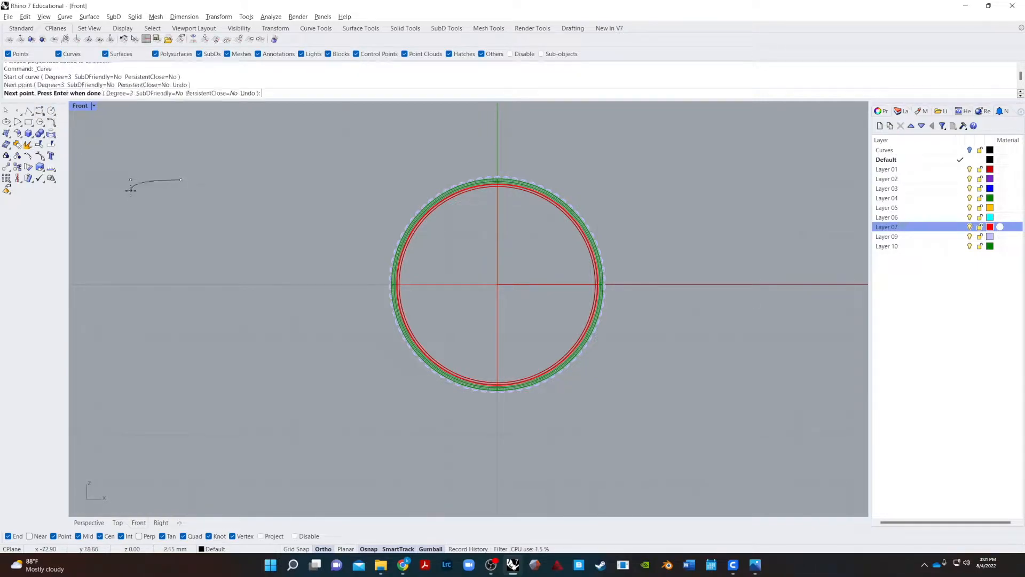
{"action": "left_click", "coordinate": [136, 243]}
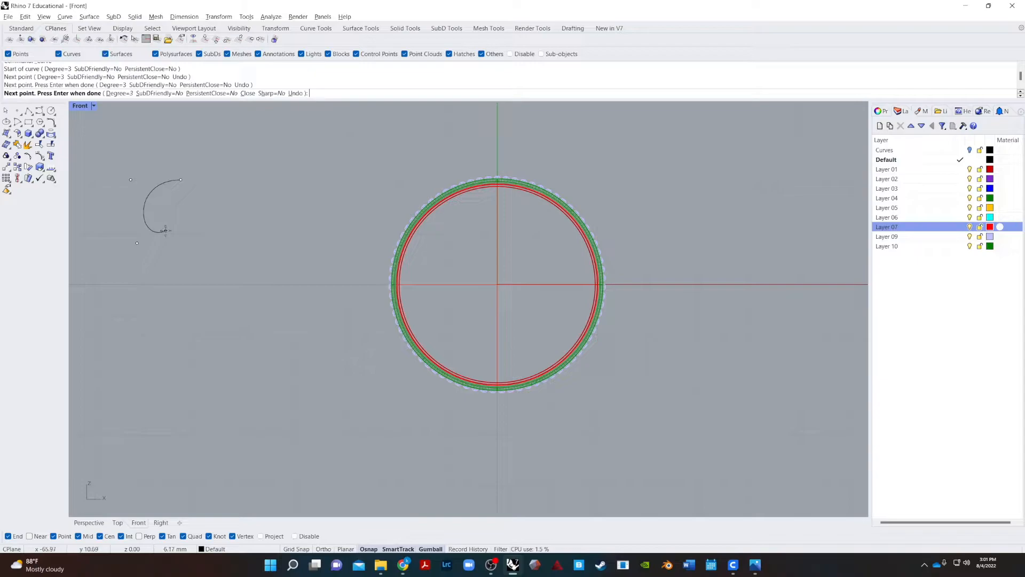
{"action": "key", "text": "F8"}
{"action": "key", "text": "Escape"}
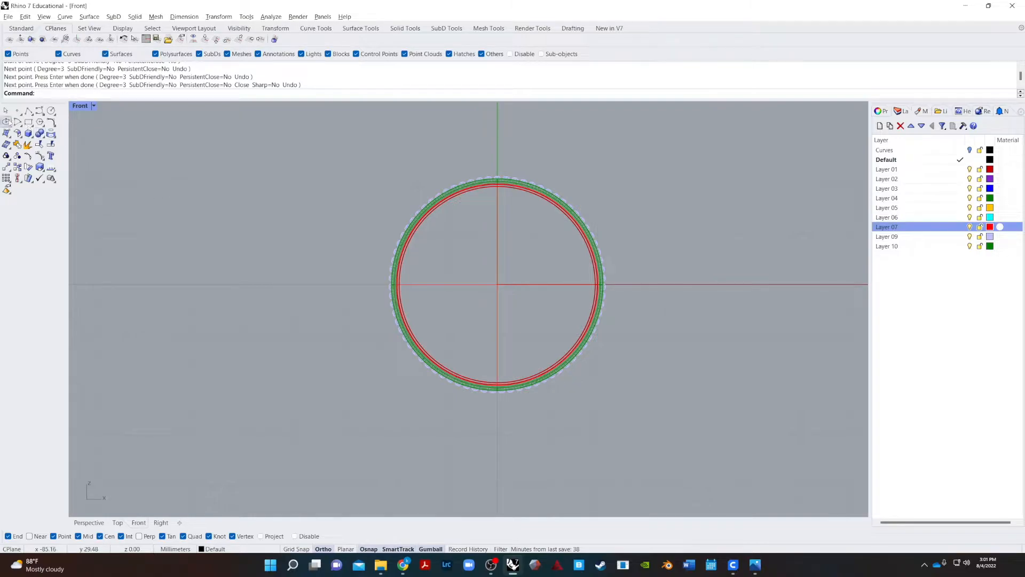
- Draw a small horizontal rectangle beside the assembly and add a 4.7 mm diameter circle centred on each short side
{"action": "left_click", "coordinate": [28, 122]}
{"action": "left_click", "coordinate": [153, 174]}
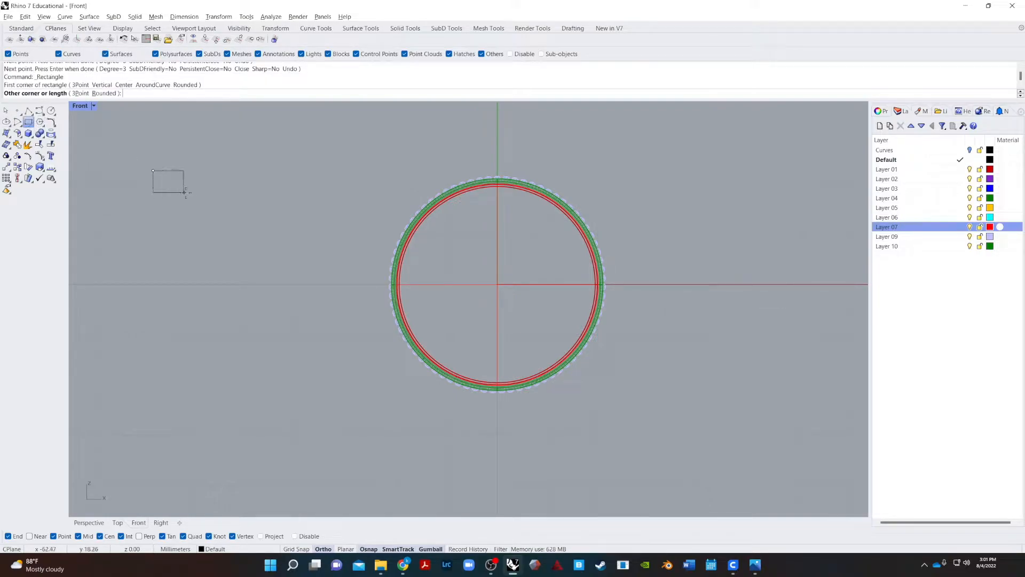
{"action": "left_click", "coordinate": [201, 194]}
{"action": "left_click", "coordinate": [51, 110]}
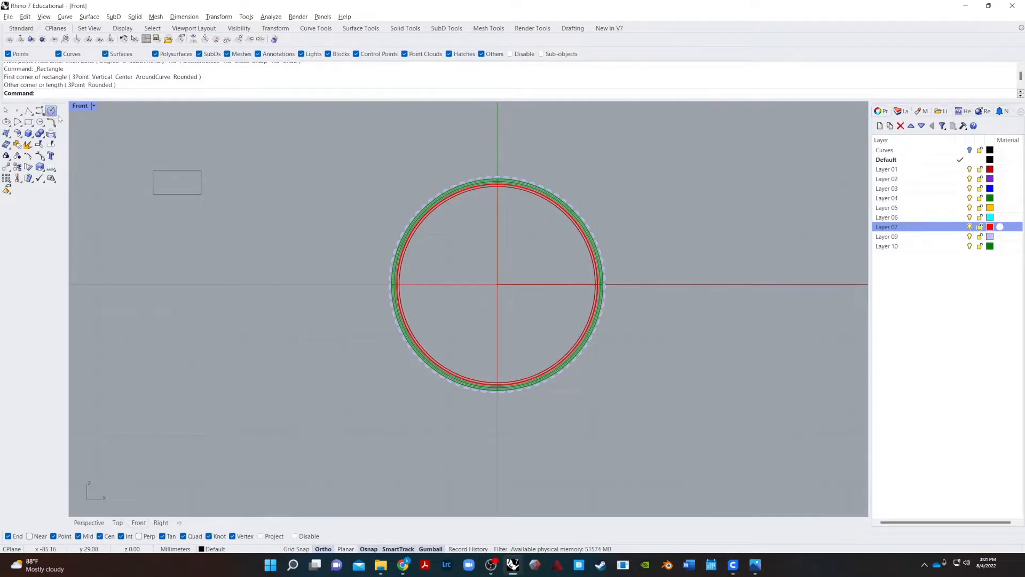
{"action": "left_click", "coordinate": [154, 182]}
{"action": "left_click", "coordinate": [153, 171]}
{"action": "right_click", "coordinate": [180, 176]}
{"action": "left_click", "coordinate": [202, 181]}
{"action": "left_click", "coordinate": [201, 172]}
- Trim away the inner halves of both circles, using the rectangle as the cutting object
{"action": "type", "text": "trim"}
{"action": "key", "text": "Return"}
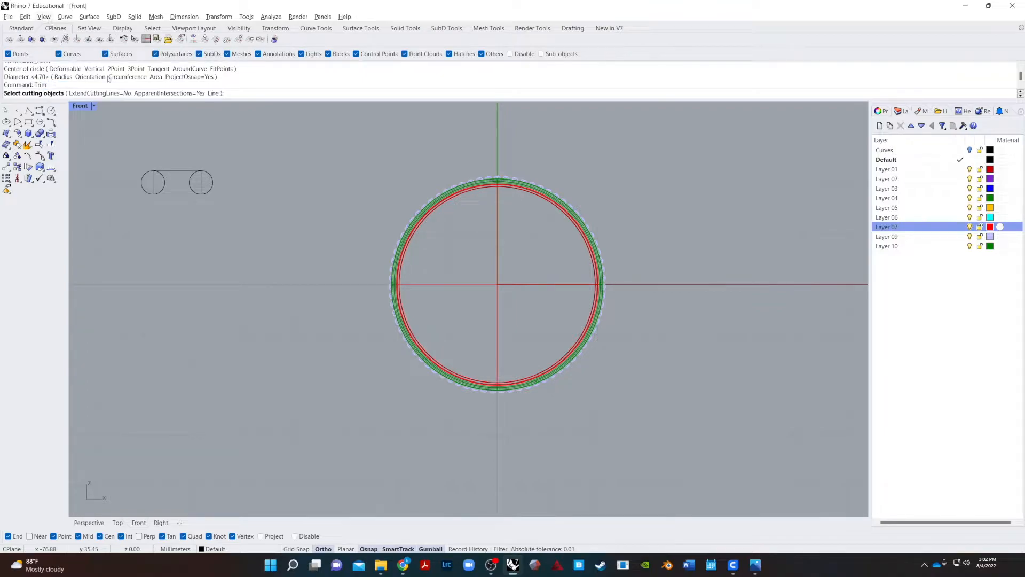
{"action": "left_click", "coordinate": [184, 195]}
{"action": "right_click", "coordinate": [196, 185]}
{"action": "left_click", "coordinate": [189, 190]}
{"action": "left_click", "coordinate": [163, 192]}
{"action": "right_click", "coordinate": [172, 194]}
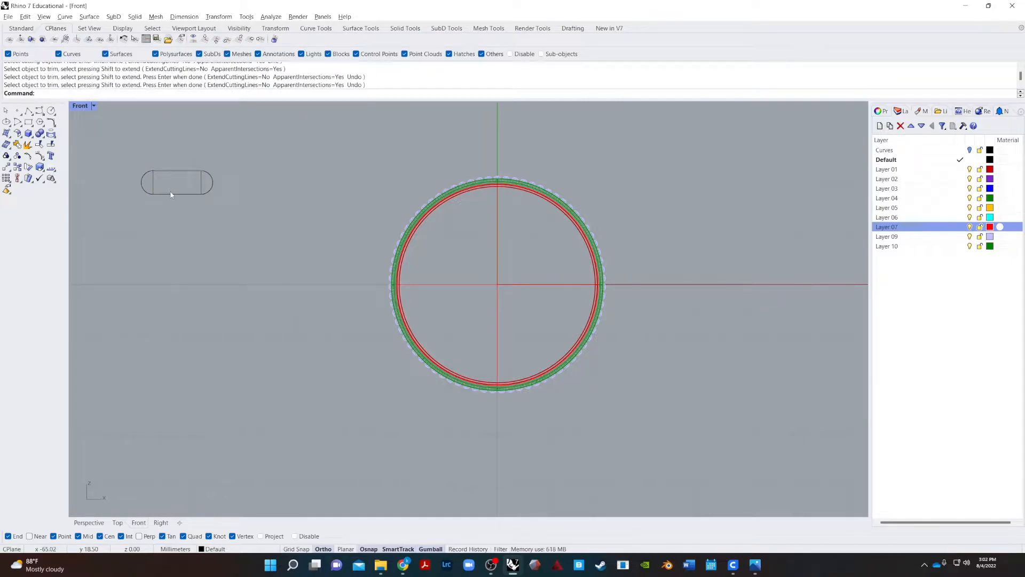
- Trim off the rectangle's two short sides, using the remaining half circles as cutting objects
{"action": "right_click", "coordinate": [171, 194]}
{"action": "left_click", "coordinate": [149, 195]}
{"action": "left_click", "coordinate": [212, 191]}
{"action": "right_click", "coordinate": [195, 191]}
{"action": "left_click", "coordinate": [206, 181]}
{"action": "left_click", "coordinate": [202, 185]}
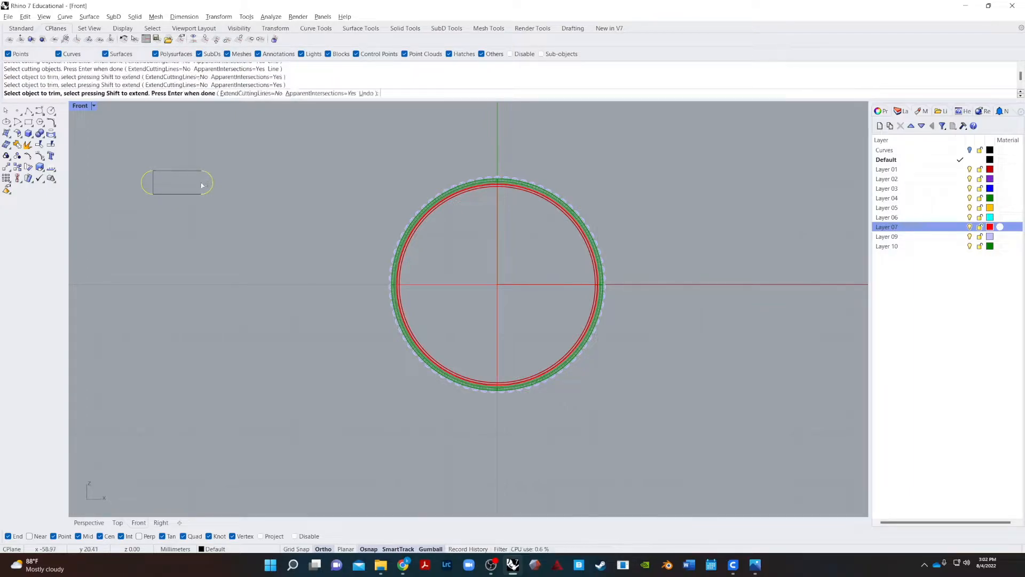
{"action": "left_click", "coordinate": [154, 188]}
{"action": "key", "text": "Return"}
- Join the two arcs and two straight lines into one closed slot outline
{"action": "left_click_drag", "start_coordinate": [248, 148], "coordinate": [127, 206]}
{"action": "type", "text": "join"}
{"action": "key", "text": "Return"}
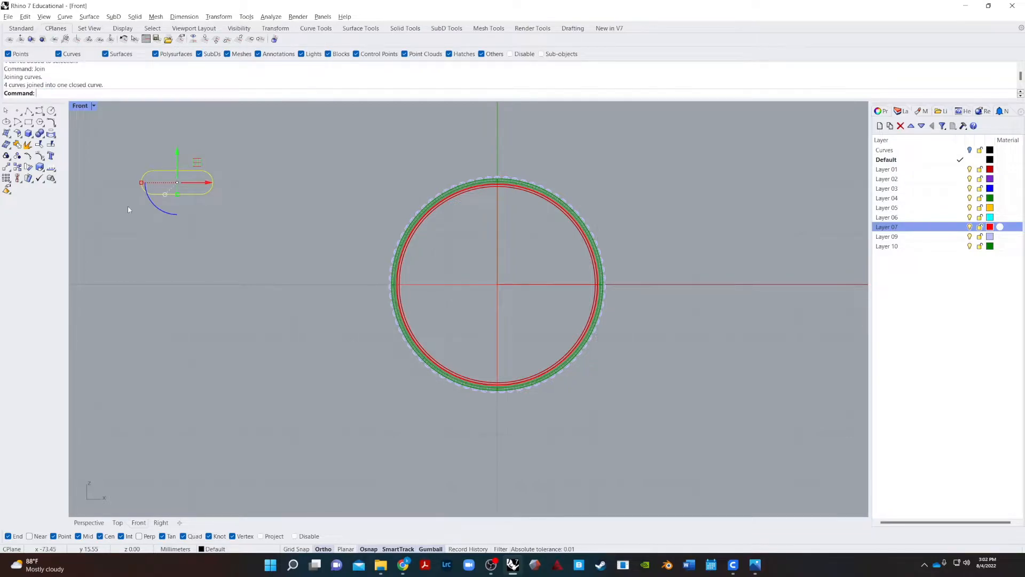
{"action": "key", "text": "Escape"}
- Stretch the slot outline in height about its centre and scale the whole outline down
{"action": "left_click", "coordinate": [190, 197]}
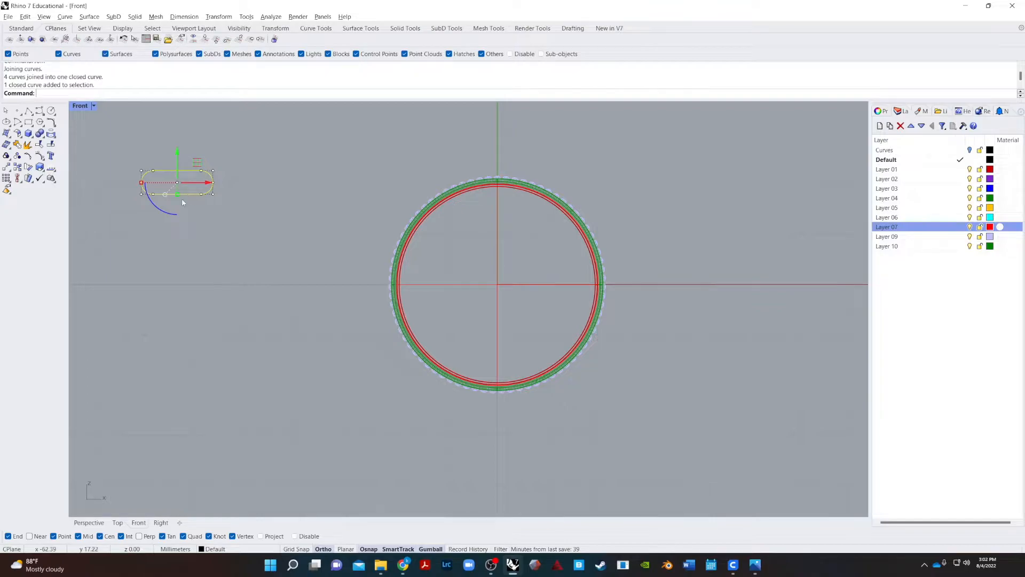
{"action": "left_click_drag", "start_coordinate": [178, 195], "coordinate": [246, 141]}
{"action": "left_click", "coordinate": [198, 266]}
{"action": "left_click", "coordinate": [205, 197]}
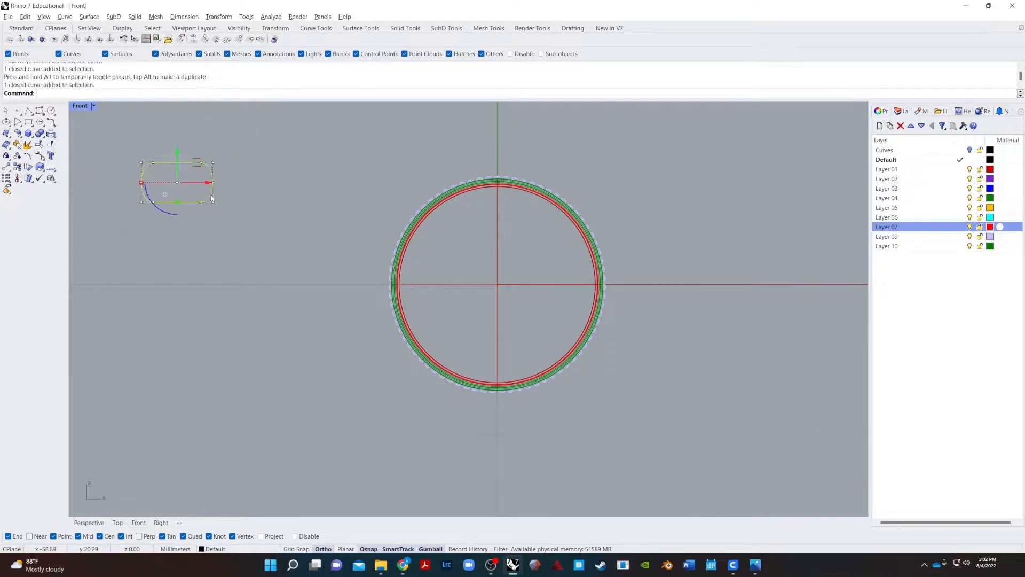
{"action": "left_click_drag", "start_coordinate": [199, 228], "coordinate": [214, 183]}
{"action": "key", "text": "Escape"}
{"action": "left_click_drag", "start_coordinate": [302, 198], "coordinate": [72, 227]}
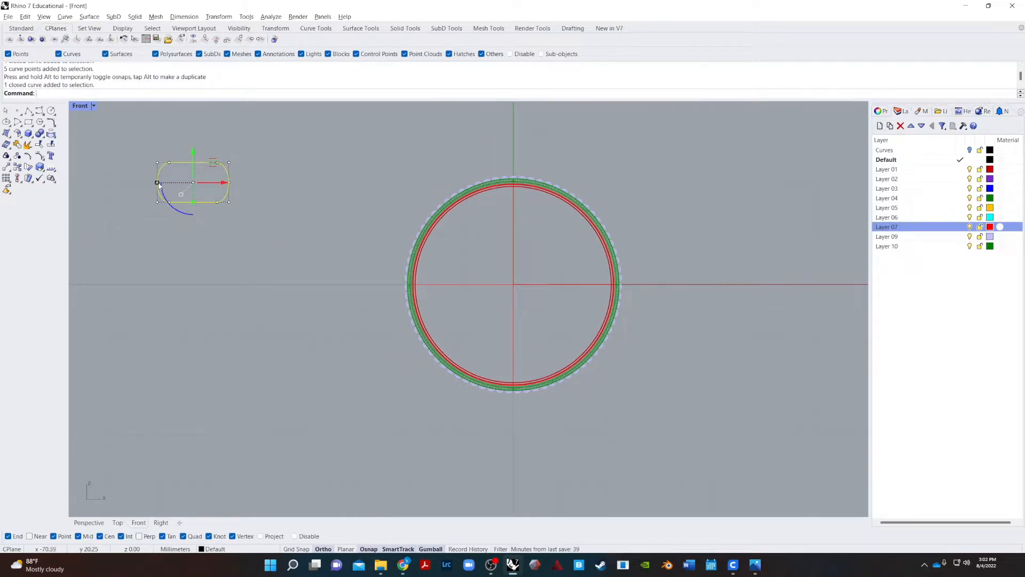
{"action": "mouse_move", "coordinate": [158, 184]}
{"action": "left_mouse_down"}
{"action": "mouse_move", "coordinate": [176, 182]}
{"action": "mouse_move", "coordinate": [171, 188]}
{"action": "left_mouse_up"}
{"action": "left_click", "coordinate": [211, 207]}
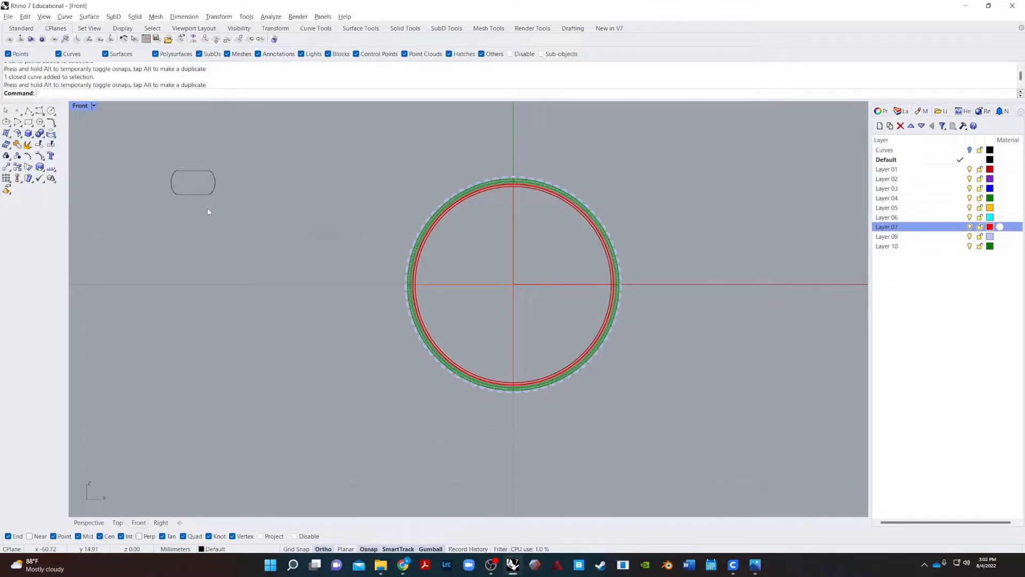
- Rotate the slot outline 90 degrees upright and place it, scaled down, inside the ring on the horizontal axis left of centre
{"action": "left_click", "coordinate": [205, 192]}
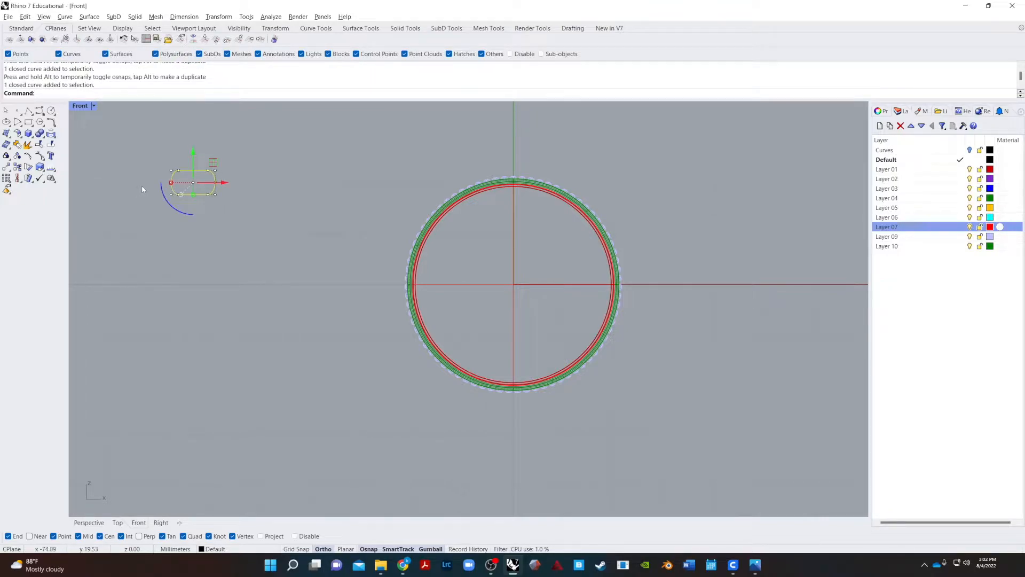
{"action": "left_click_drag", "start_coordinate": [159, 194], "coordinate": [207, 242]}
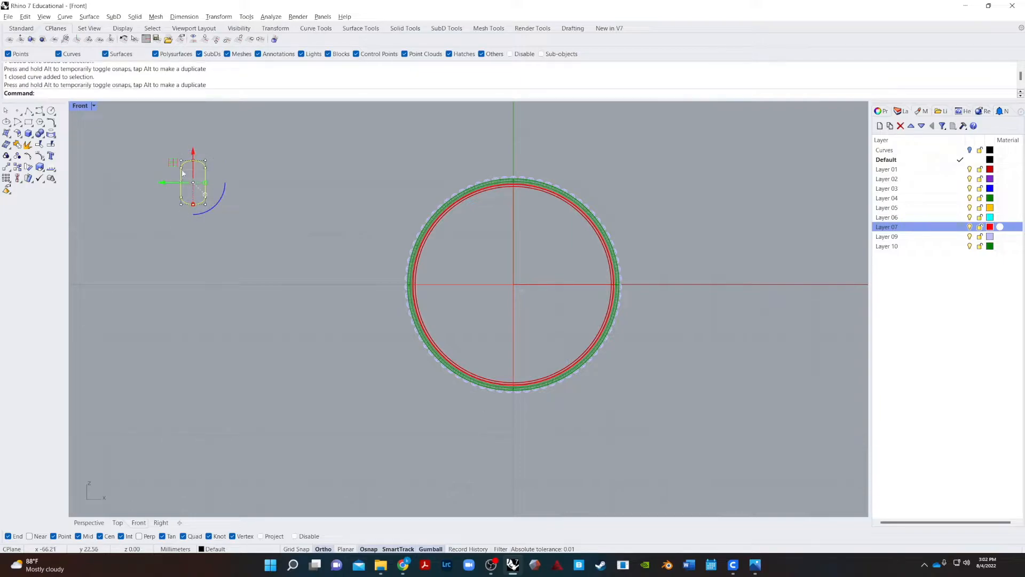
{"action": "left_click_drag", "start_coordinate": [183, 172], "coordinate": [461, 288]}
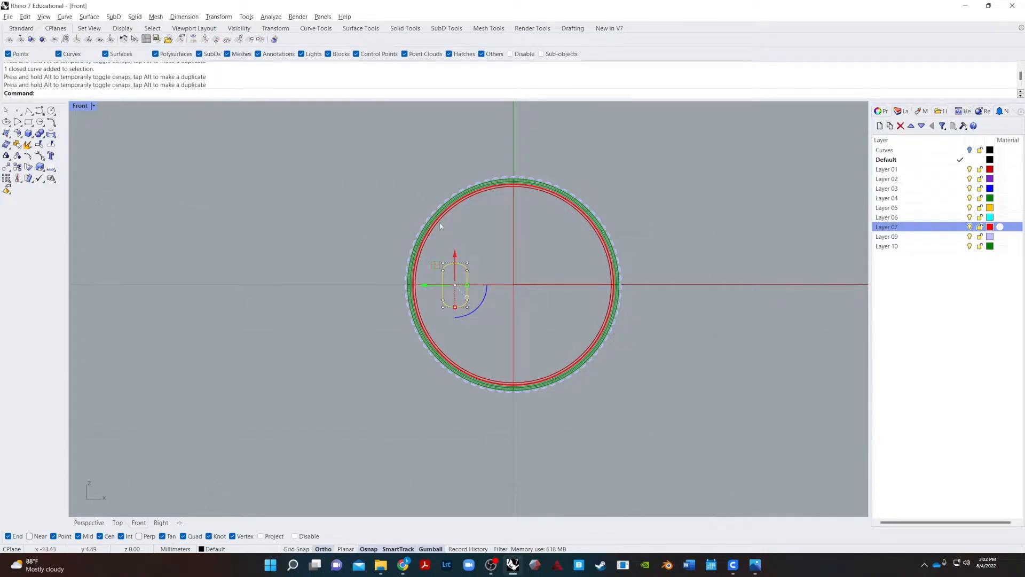
{"action": "left_click_drag", "start_coordinate": [454, 307], "coordinate": [537, 302]}
{"action": "left_click", "coordinate": [538, 303]}
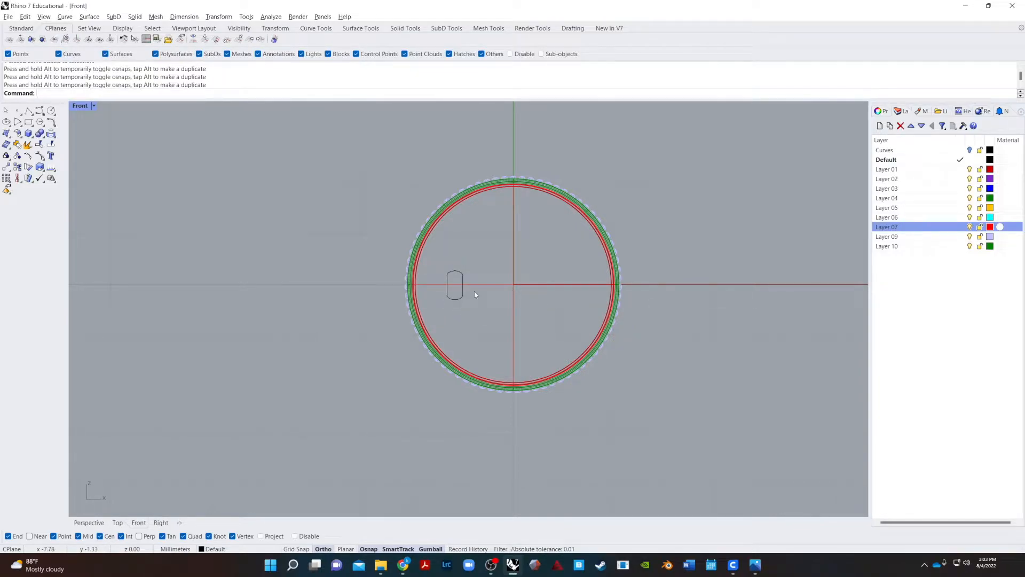
- Try a polar array of the slot outline about the ring's centre with 6 items over 360 degrees, and undo it
{"action": "type", "text": "and: Array"}
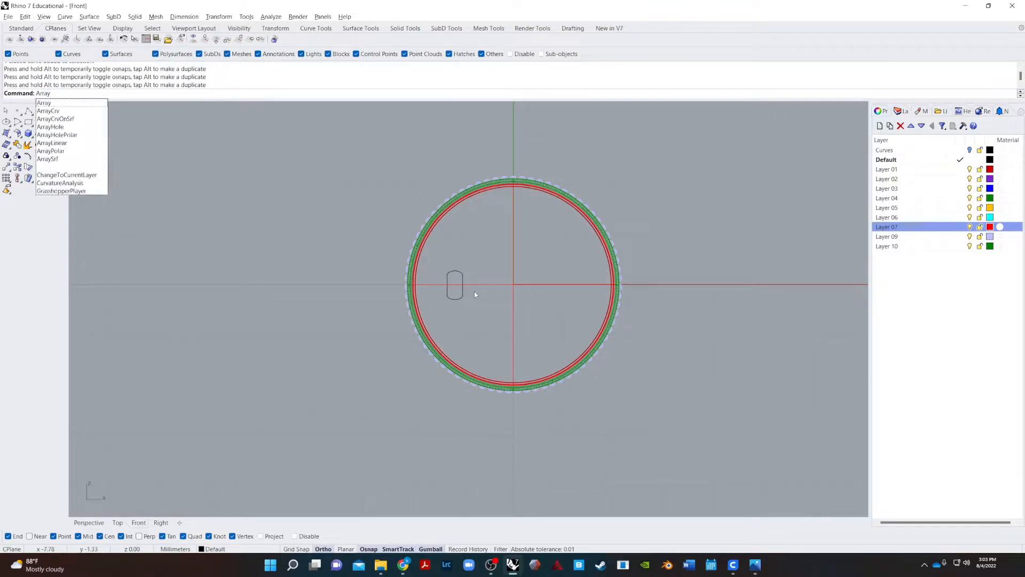
{"action": "type", "text": "Polar"}
{"action": "key", "text": "Return"}
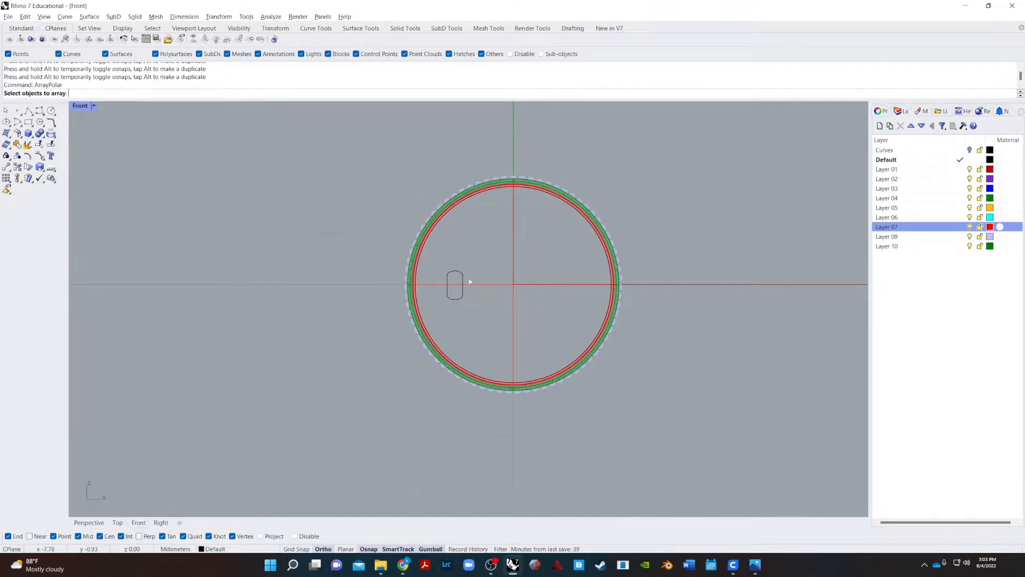
{"action": "left_click", "coordinate": [455, 298]}
{"action": "key", "text": "Return"}
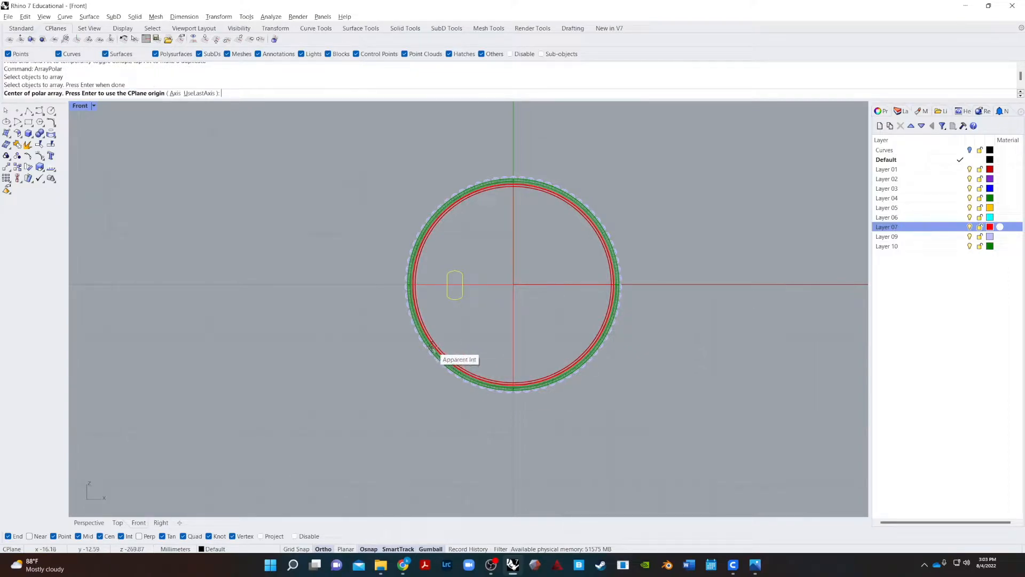
{"action": "left_click", "coordinate": [469, 361]}
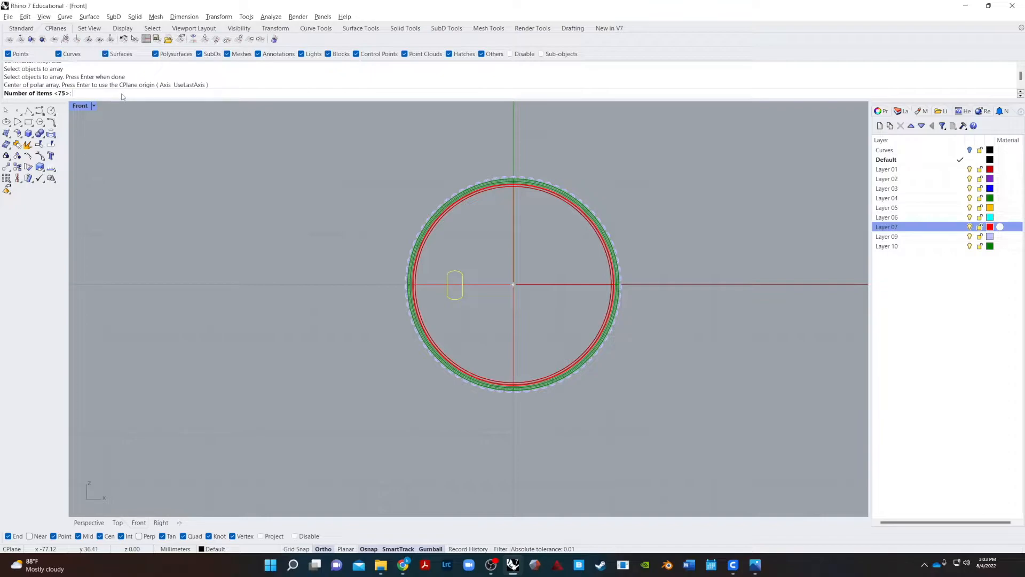
{"action": "key", "text": "Return"}
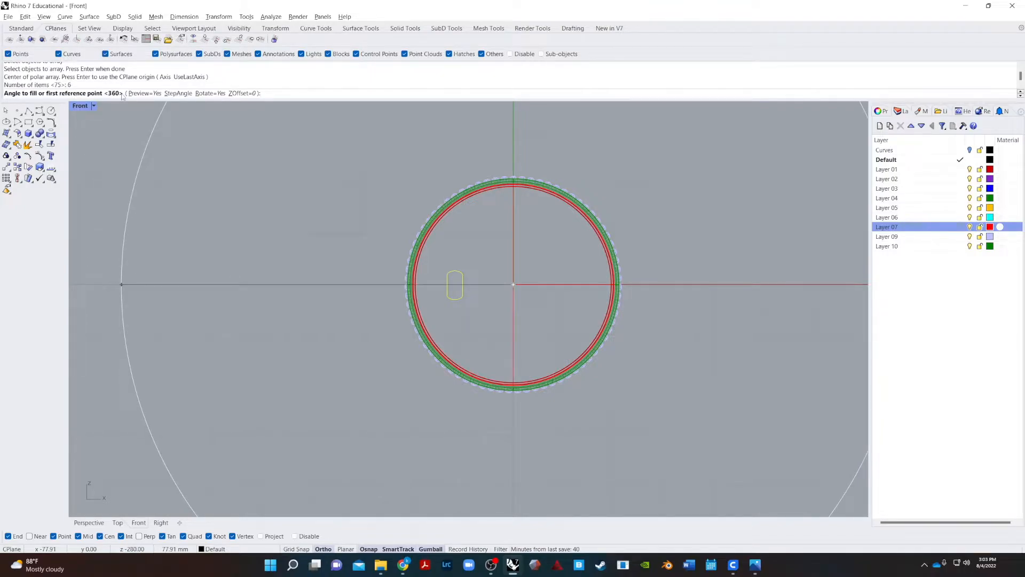
{"action": "key", "text": "Return"}
{"action": "key", "text": "Return"}
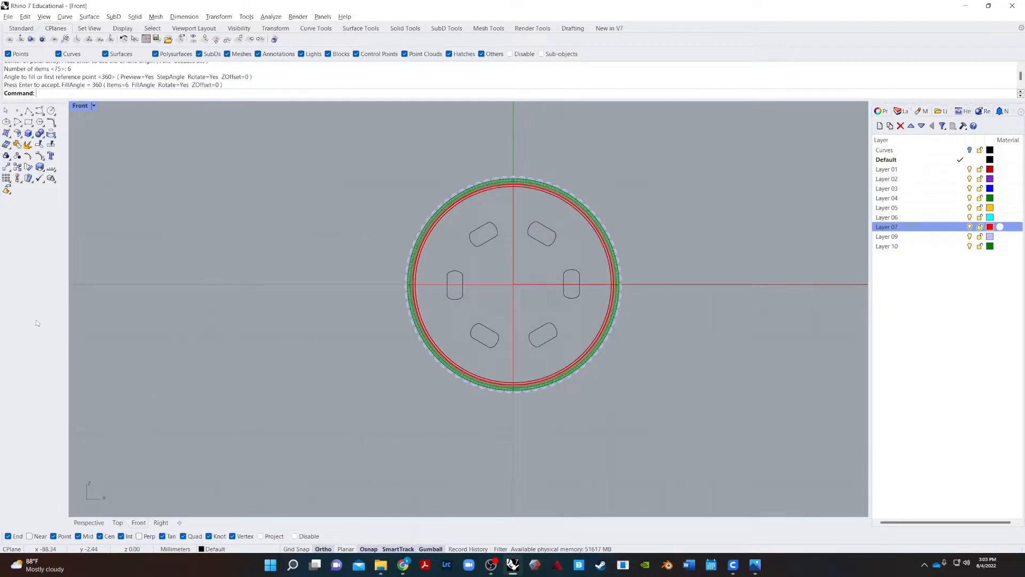
{"action": "key", "text": "ctrl+z"}
- Enlarge the slot outline in place so it fills more of the space between the ring's centre and wall
{"action": "left_click_drag", "start_coordinate": [434, 312], "coordinate": [514, 229]}
{"action": "left_click_drag", "start_coordinate": [455, 301], "coordinate": [455, 311]}
{"action": "left_click", "coordinate": [536, 316]}
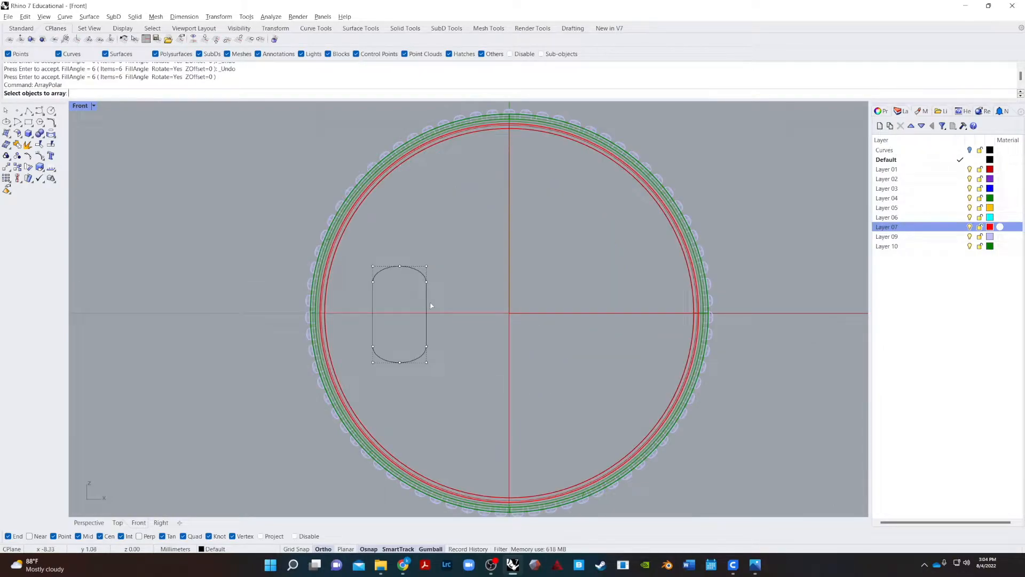
- Polar array the enlarged slot outline about the ring's centre with 6 items over 360 degrees
{"action": "left_click", "coordinate": [429, 306]}
{"action": "key", "text": "Return"}
{"action": "left_click", "coordinate": [411, 469]}
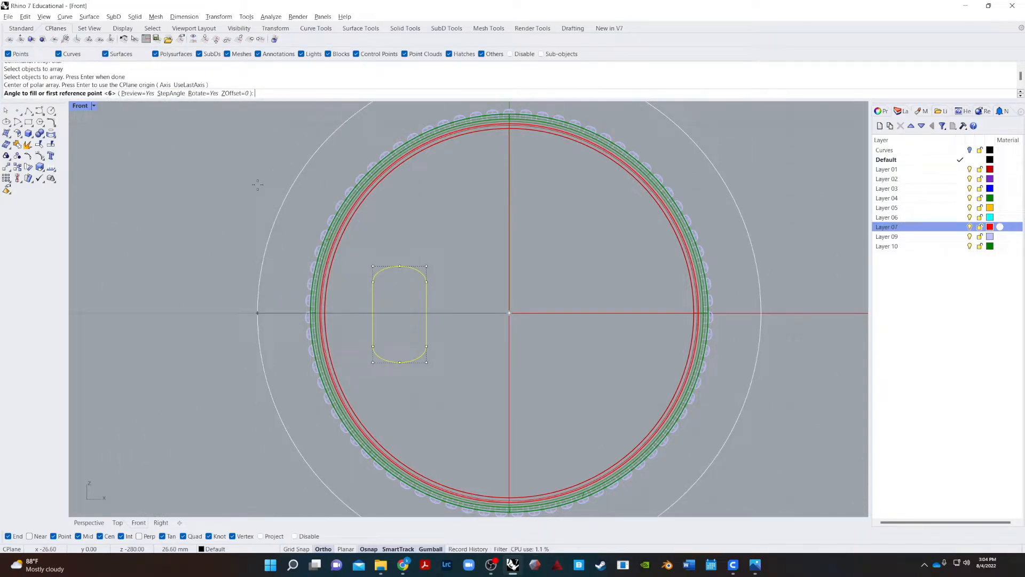
{"action": "key", "text": "Return"}
{"action": "key", "text": "Return"}
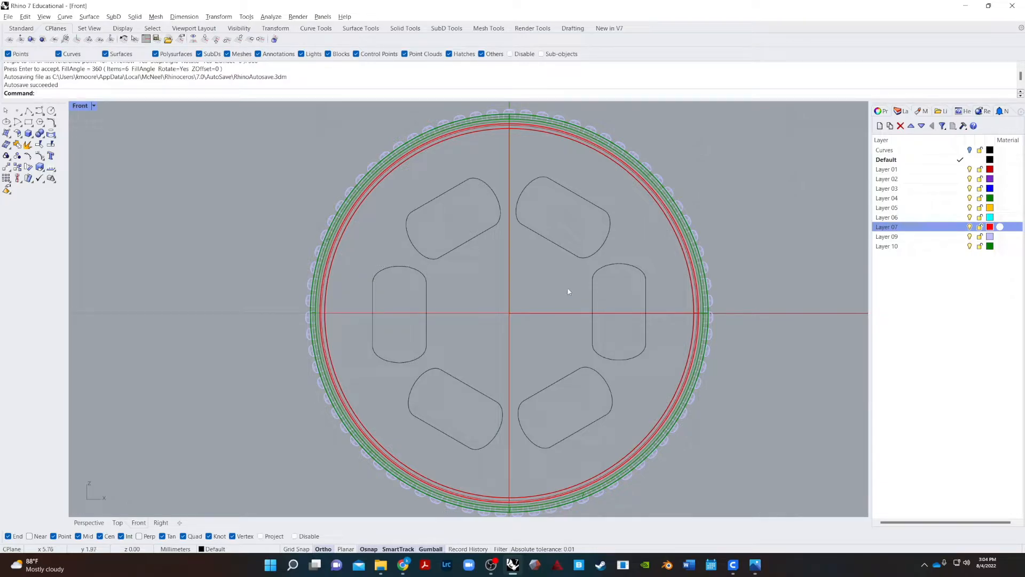
- Extrude all six slot outlines as solids that project through the assembly's red end face, working in the Perspective view
{"action": "left_click_drag", "start_coordinate": [636, 201], "coordinate": [415, 398]}
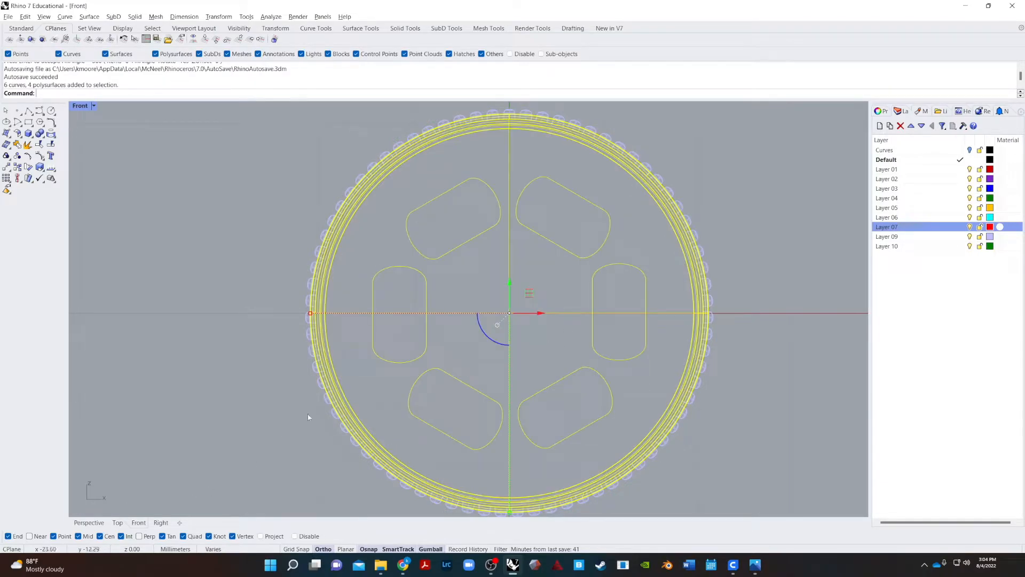
{"action": "left_click", "coordinate": [283, 430]}
{"action": "left_click", "coordinate": [414, 418]}
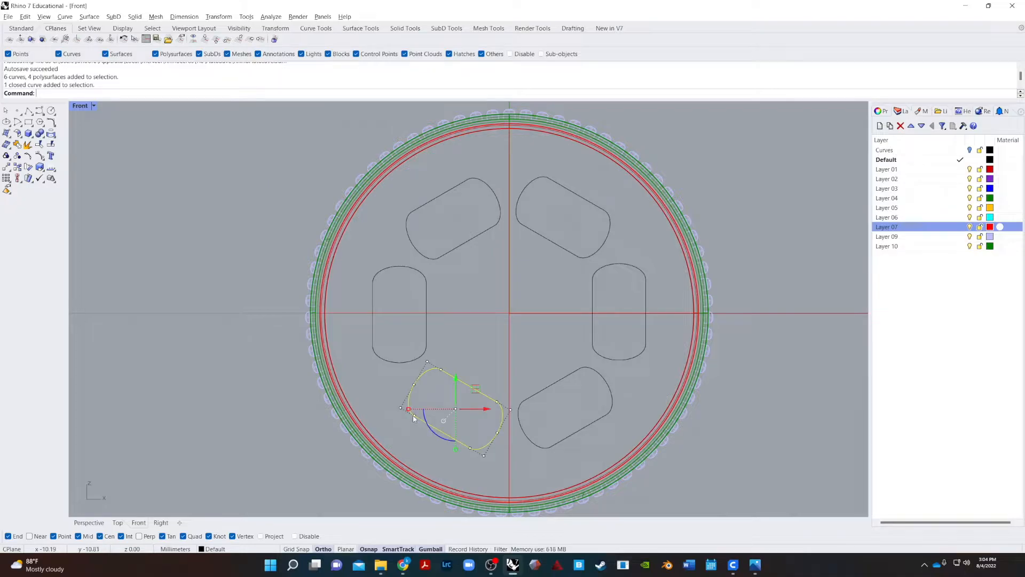
{"action": "left_click", "coordinate": [372, 357], "text": "shift"}
{"action": "left_click", "coordinate": [433, 254], "text": "shift"}
{"action": "left_click_drag", "start_coordinate": [496, 273], "coordinate": [640, 152], "text": "shift"}
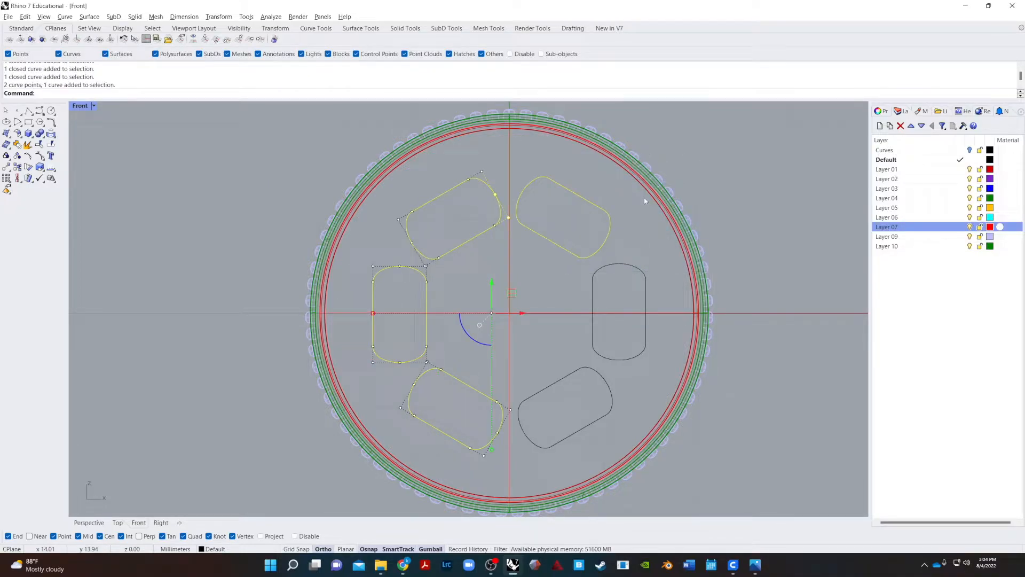
{"action": "left_click", "coordinate": [636, 359], "text": "shift"}
{"action": "left_click", "coordinate": [612, 398], "text": "shift"}
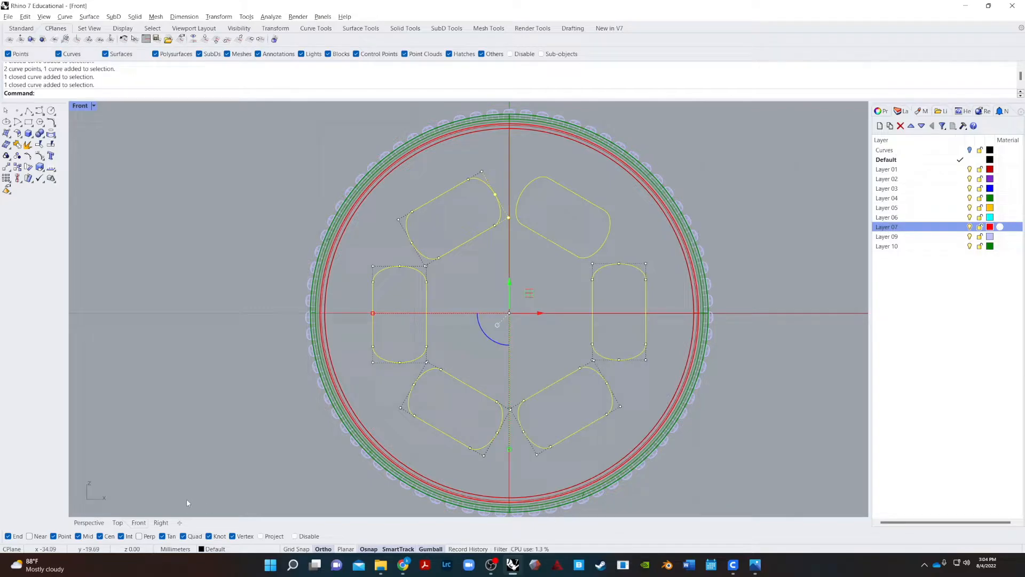
{"action": "left_click", "coordinate": [95, 524]}
{"action": "type", "text": "ExtrudeCrv"}
{"action": "key", "text": "Return"}
{"action": "key", "text": "Return"}
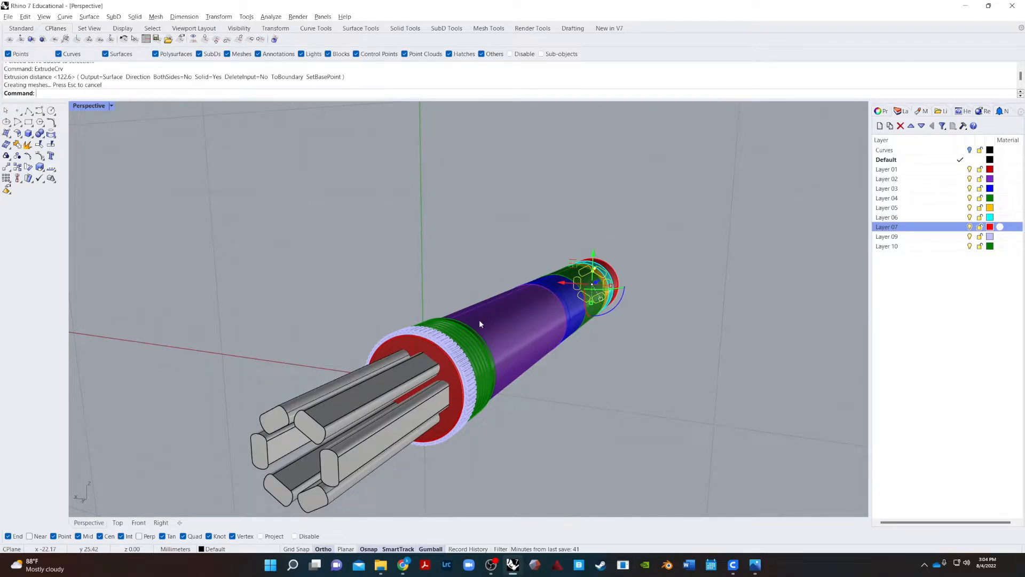
- Move the six slot solids outward along the assembly's axis in the Top view so only their inner ends reach into the end ring
{"action": "key", "text": "Escape"}
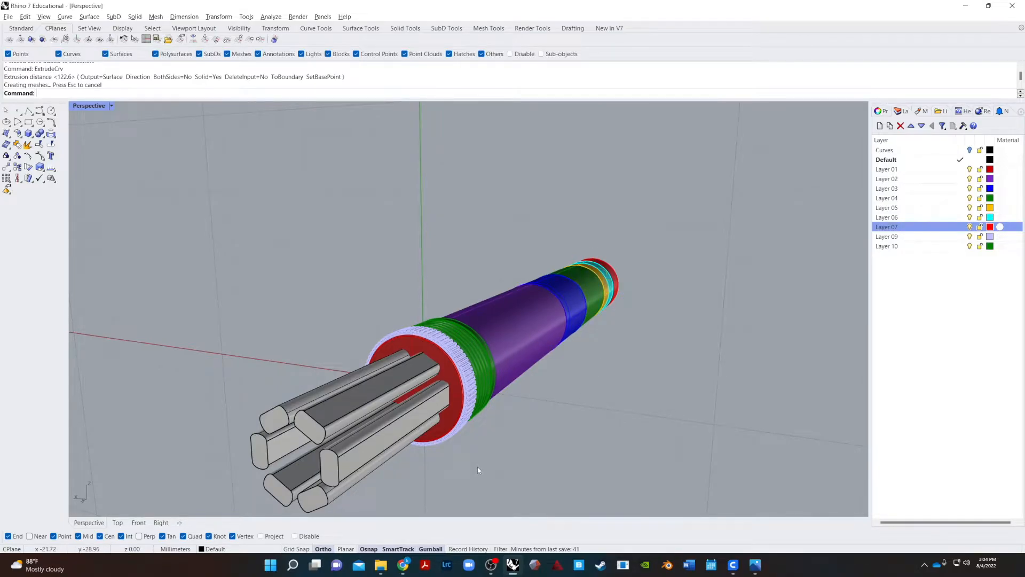
{"action": "scroll", "coordinate": [381, 430], "scroll_direction": "up", "scroll_amount": 5}
{"action": "scroll", "coordinate": [499, 443], "scroll_direction": "down", "scroll_amount": 4}
{"action": "scroll", "coordinate": [513, 451], "scroll_direction": "up", "scroll_amount": 4}
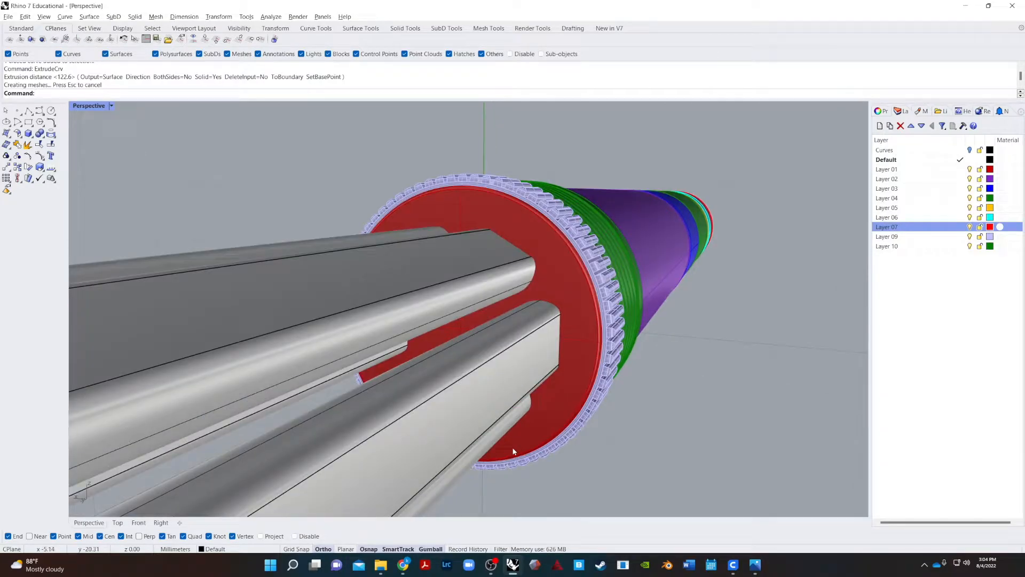
{"action": "scroll", "coordinate": [548, 447], "scroll_direction": "down", "scroll_amount": 3}
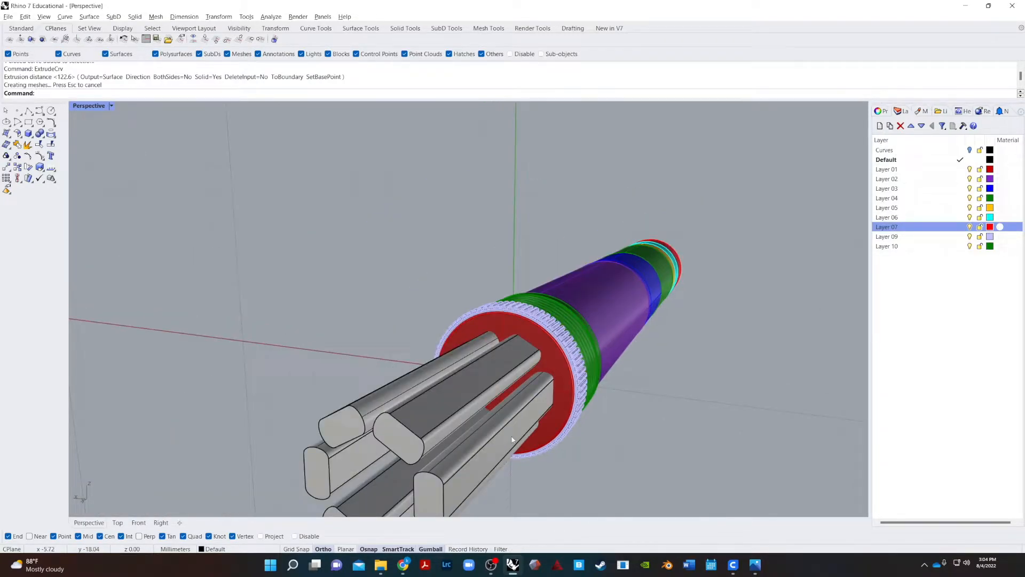
{"action": "right_click_drag", "start_coordinate": [515, 425], "coordinate": [373, 437]}
{"action": "scroll", "coordinate": [373, 437], "scroll_direction": "down", "scroll_amount": 7}
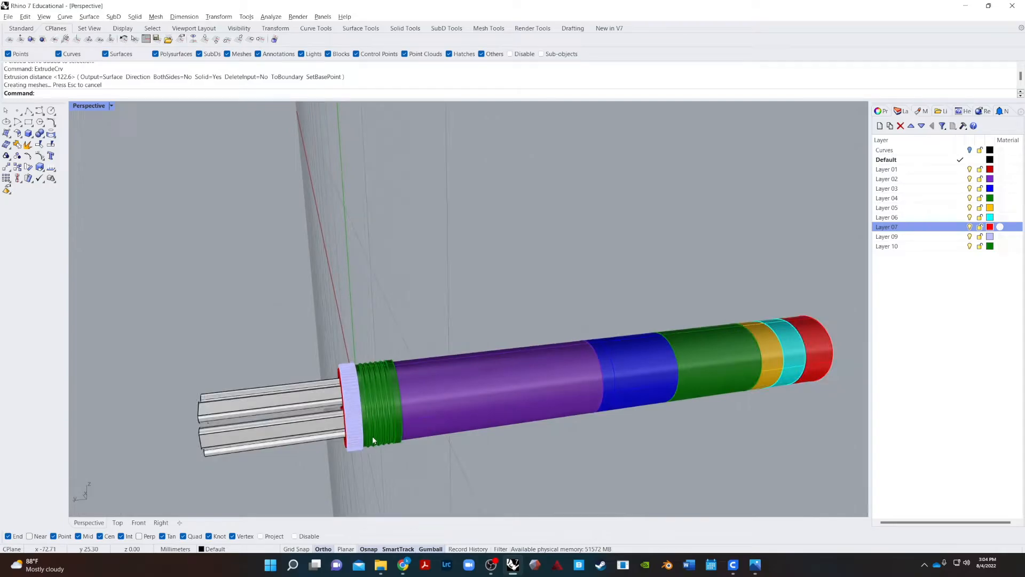
{"action": "left_click", "coordinate": [118, 523]}
{"action": "scroll", "coordinate": [424, 327], "scroll_direction": "down", "scroll_amount": 20}
{"action": "left_click_drag", "start_coordinate": [473, 281], "coordinate": [389, 315]}
{"action": "scroll", "coordinate": [423, 461], "scroll_direction": "up", "scroll_amount": 16}
{"action": "scroll", "coordinate": [470, 413], "scroll_direction": "down", "scroll_amount": 10}
{"action": "scroll", "coordinate": [441, 192], "scroll_direction": "up", "scroll_amount": 6}
{"action": "scroll", "coordinate": [506, 299], "scroll_direction": "down", "scroll_amount": 8}
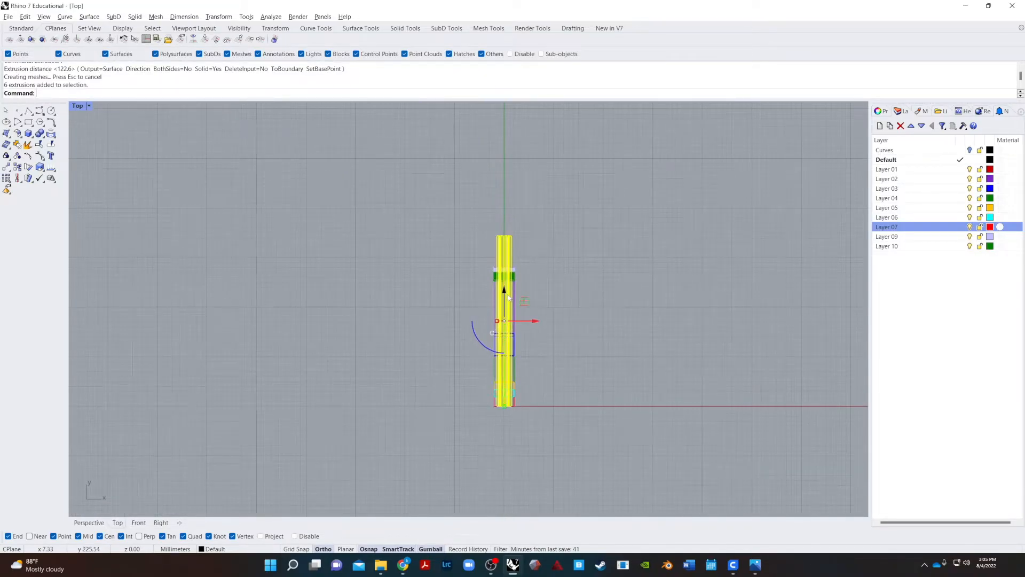
{"action": "left_click_drag", "start_coordinate": [504, 293], "coordinate": [659, 183]}
{"action": "scroll", "coordinate": [560, 243], "scroll_direction": "up", "scroll_amount": 5}
{"action": "scroll", "coordinate": [559, 243], "scroll_direction": "down", "scroll_amount": 8}
{"action": "right_click_drag", "start_coordinate": [561, 238], "coordinate": [539, 338]}
{"action": "left_click_drag", "start_coordinate": [503, 155], "coordinate": [681, 180]}
{"action": "left_click", "coordinate": [594, 297]}
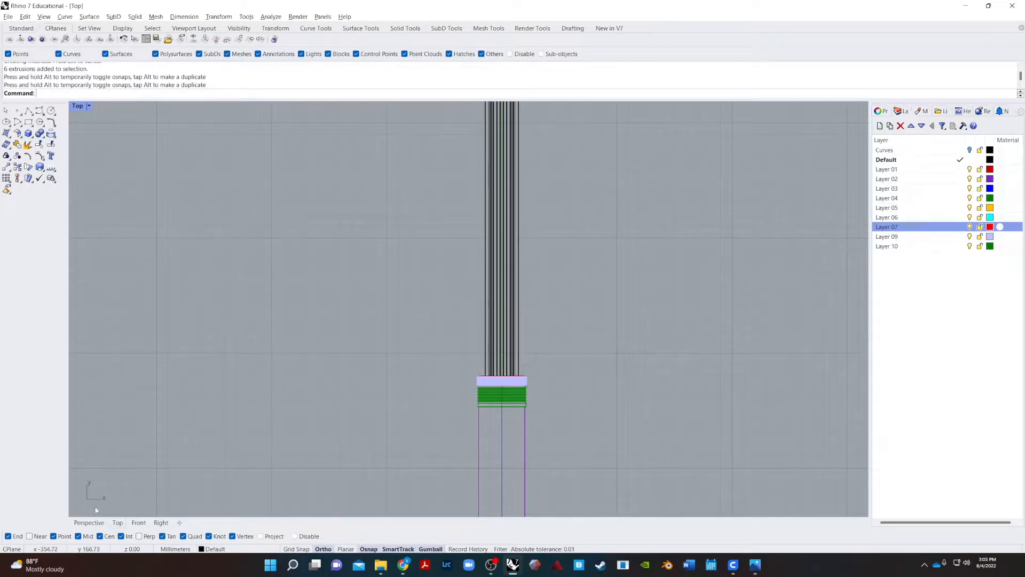
- Try subtracting the six slot solids from the red end piece with BooleanDifference, using DeleteInput=No
{"action": "left_click", "coordinate": [90, 522]}
{"action": "right_click_drag", "start_coordinate": [330, 386], "coordinate": [406, 401]}
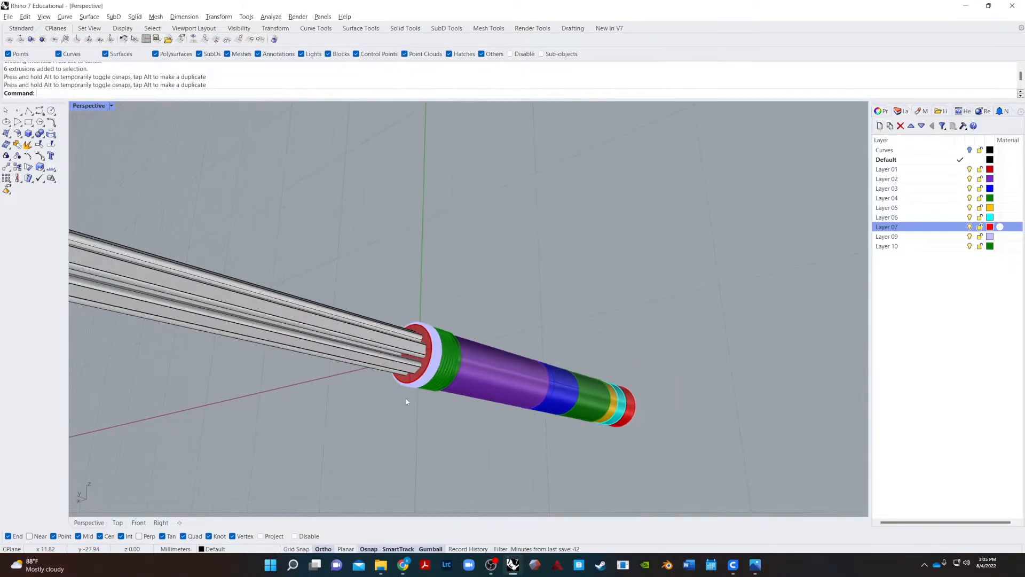
{"action": "scroll", "coordinate": [403, 379], "scroll_direction": "up", "scroll_amount": 5}
{"action": "type", "text": "Bool"}
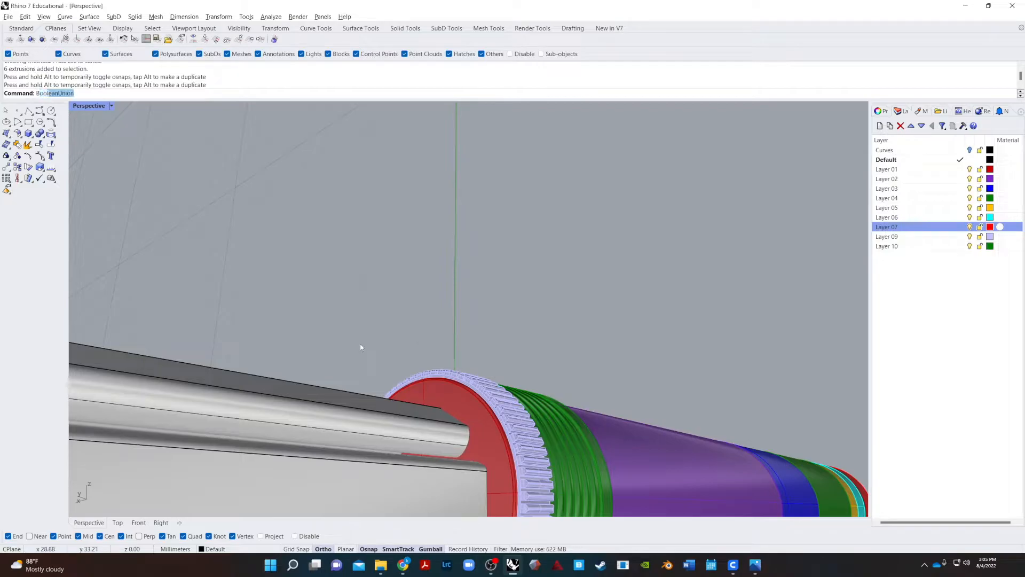
{"action": "type", "text": "eanD"}
{"action": "key", "text": "Return"}
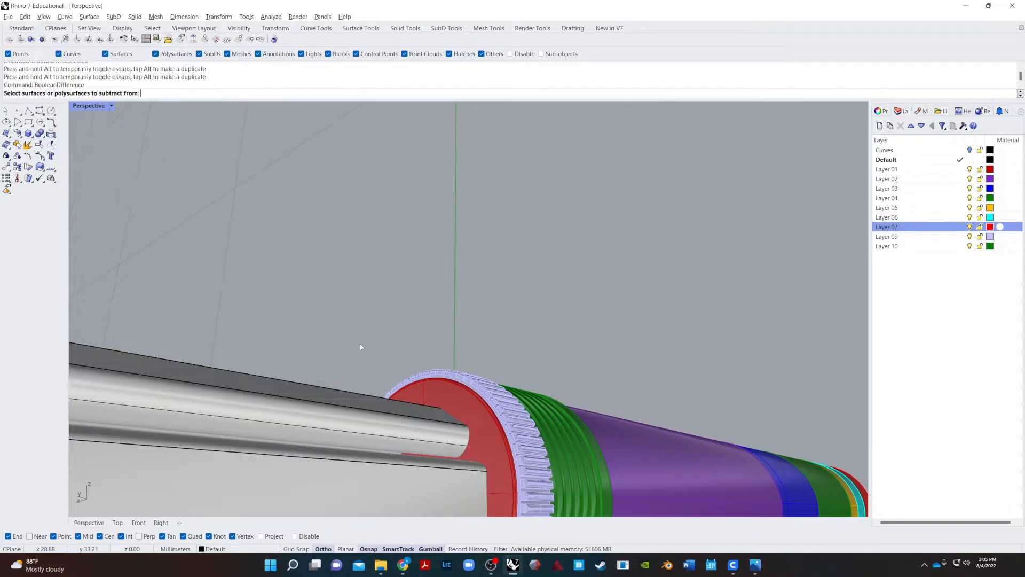
{"action": "left_click", "coordinate": [470, 392]}
{"action": "left_click", "coordinate": [504, 413]}
{"action": "key", "text": "Return"}
{"action": "left_click", "coordinate": [202, 367]}
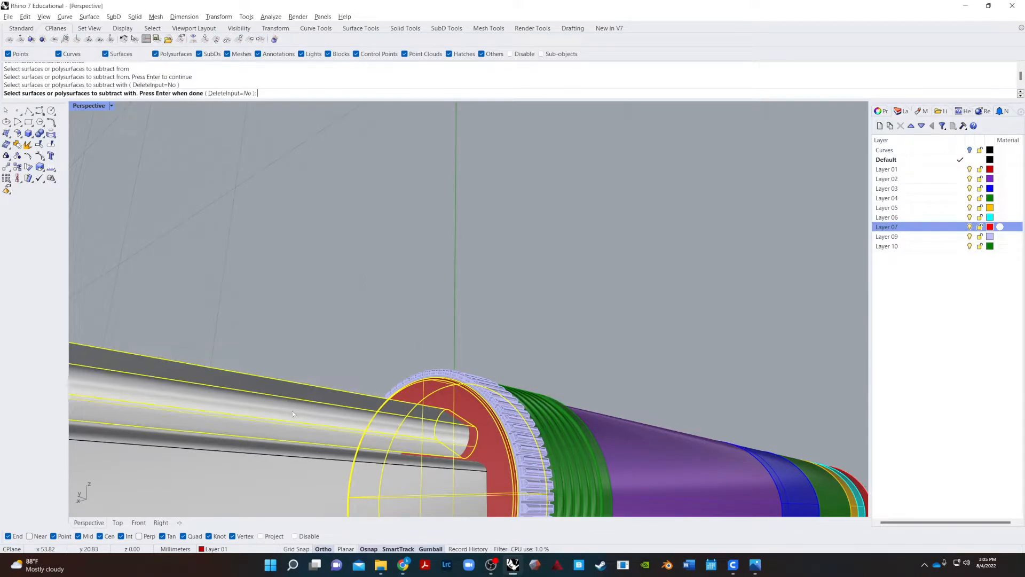
{"action": "scroll", "coordinate": [202, 367], "scroll_direction": "down", "scroll_amount": 5}
{"action": "key", "text": "Return"}
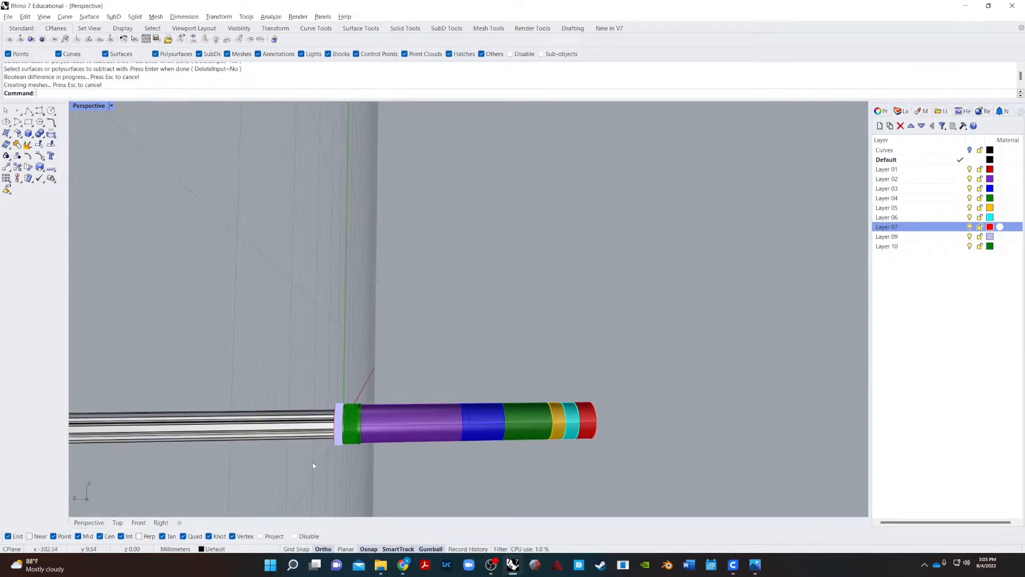
- Delete the six leftover slot solids and inspect the cut end face, and undo both the deletion and the Boolean difference
{"action": "left_click", "coordinate": [296, 426]}
{"action": "key", "text": "Delete"}
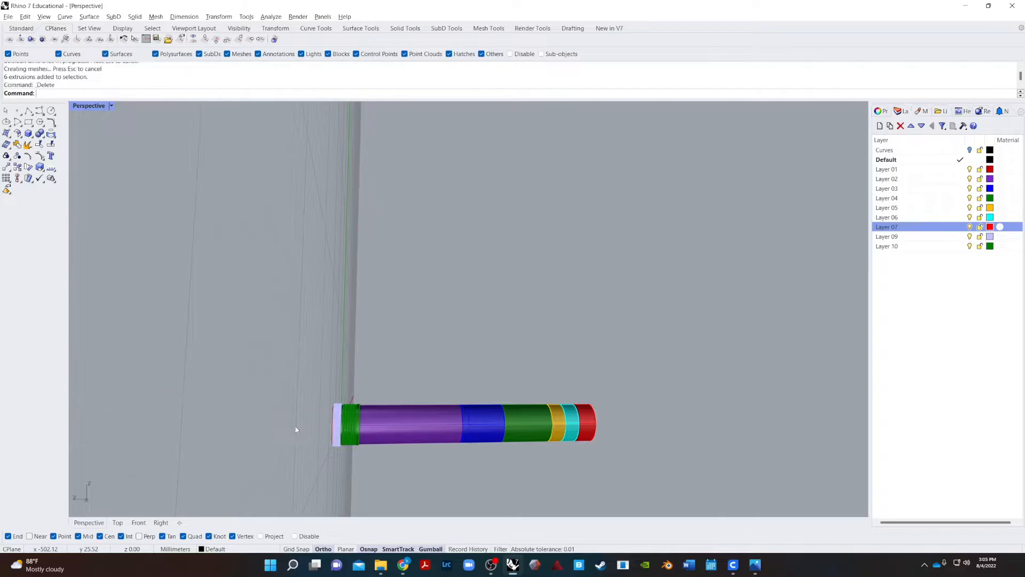
{"action": "scroll", "coordinate": [365, 483], "scroll_direction": "up", "scroll_amount": 4}
{"action": "right_click_drag", "start_coordinate": [266, 412], "coordinate": [345, 442]}
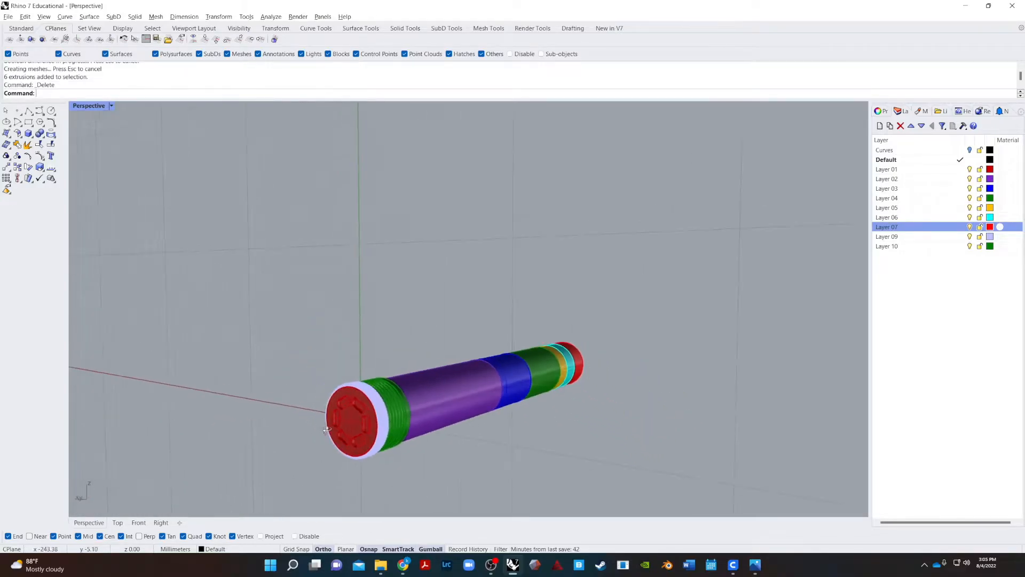
{"action": "scroll", "coordinate": [344, 443], "scroll_direction": "up", "scroll_amount": 8}
{"action": "scroll", "coordinate": [427, 374], "scroll_direction": "down", "scroll_amount": 8}
{"action": "right_click_drag", "start_coordinate": [464, 368], "coordinate": [387, 408]}
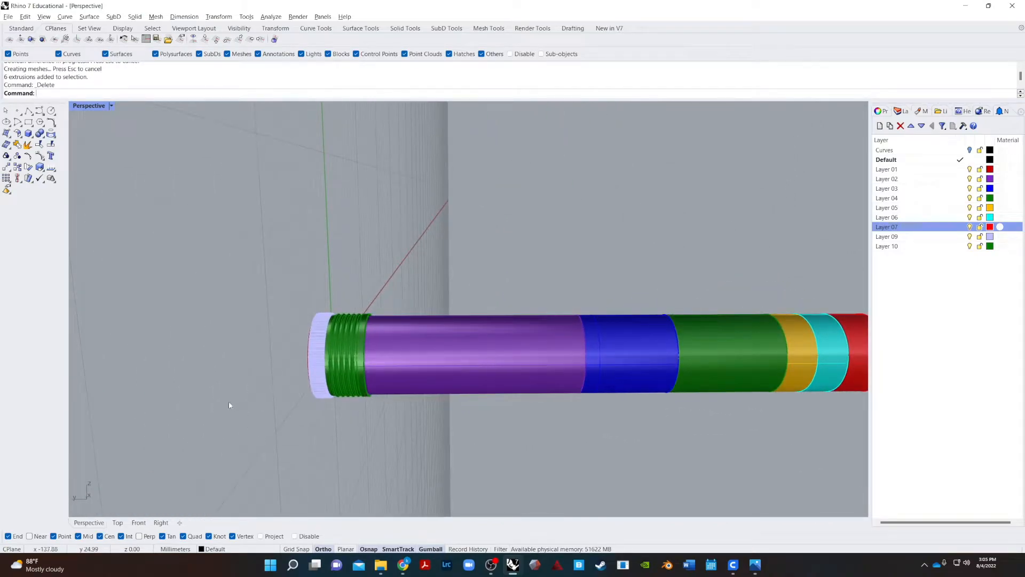
{"action": "key", "text": "ctrl+z"}
{"action": "key", "text": "ctrl+z"}
- Subtract the six slot solids from the red end piece with BooleanDifference, with DeleteInput set to Yes
{"action": "right_click_drag", "start_coordinate": [200, 433], "coordinate": [256, 391]}
{"action": "type", "text": "booleam"}
{"action": "key", "text": "BackSpace"}
{"action": "type", "text": "nD"}
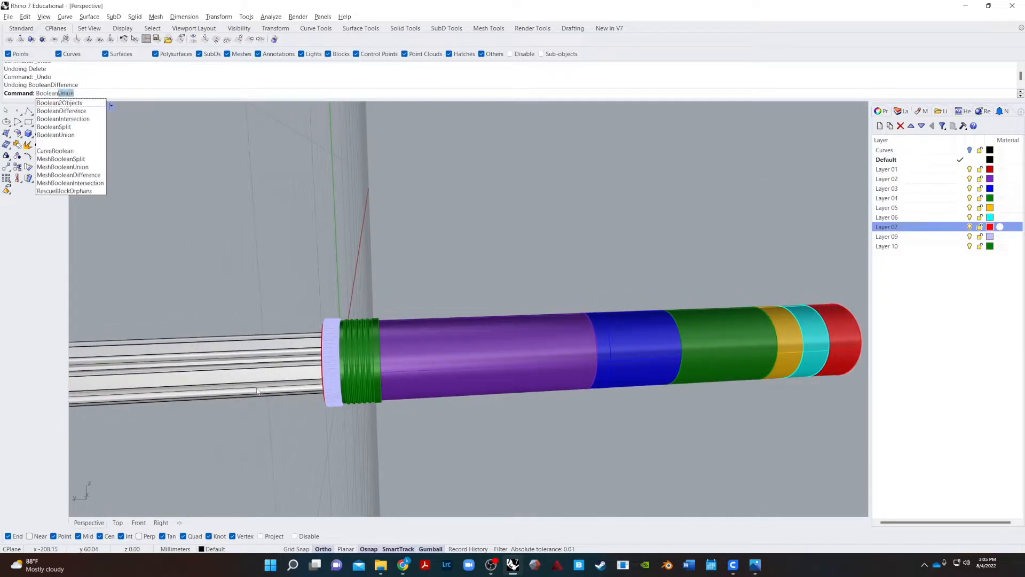
{"action": "key", "text": "Return"}
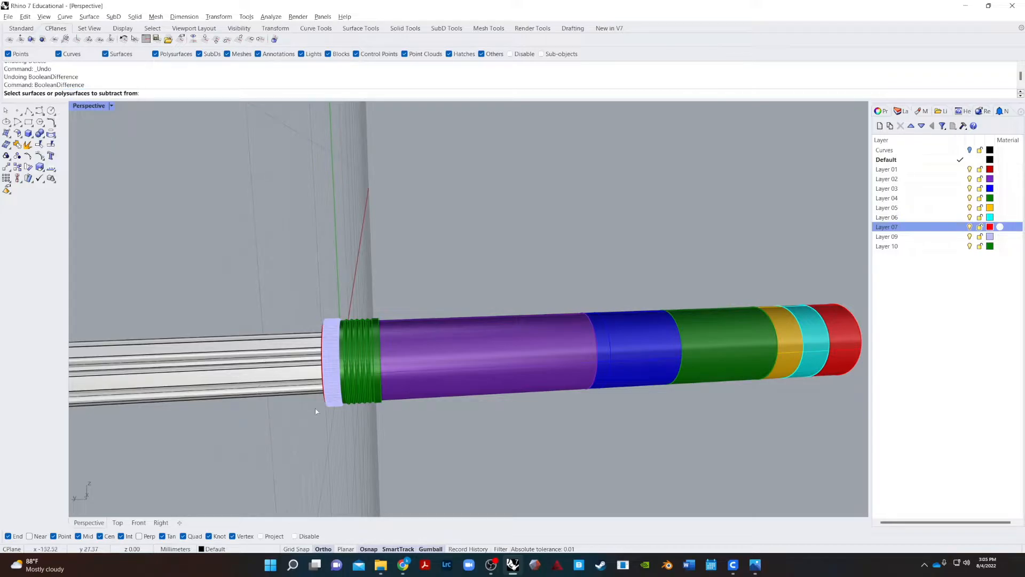
{"action": "scroll", "coordinate": [316, 411], "scroll_direction": "up", "scroll_amount": 4}
{"action": "left_click", "coordinate": [334, 375]}
{"action": "key", "text": "Return"}
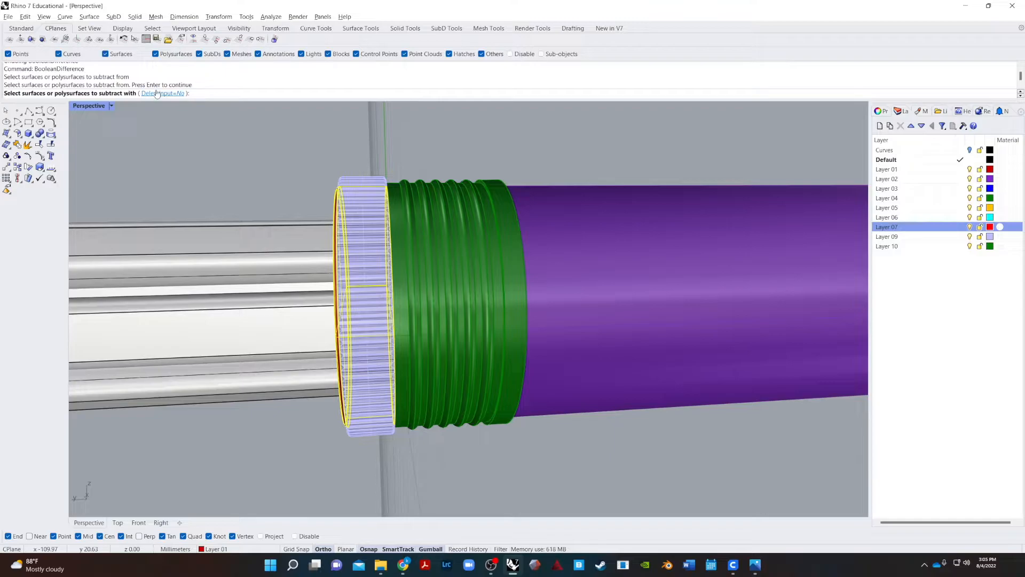
{"action": "scroll", "coordinate": [184, 120], "scroll_direction": "down", "scroll_amount": 12}
{"action": "left_click_drag", "start_coordinate": [183, 142], "coordinate": [87, 334]}
{"action": "key", "text": "Return"}
- Examine the slots cut into the red end face and the full assembly from several angles
{"action": "right_click_drag", "start_coordinate": [130, 307], "coordinate": [233, 311]}
{"action": "scroll", "coordinate": [304, 271], "scroll_direction": "up", "scroll_amount": 12}
{"action": "scroll", "coordinate": [304, 271], "scroll_direction": "down", "scroll_amount": 10}
{"action": "right_click_drag", "start_coordinate": [305, 272], "coordinate": [458, 313]}
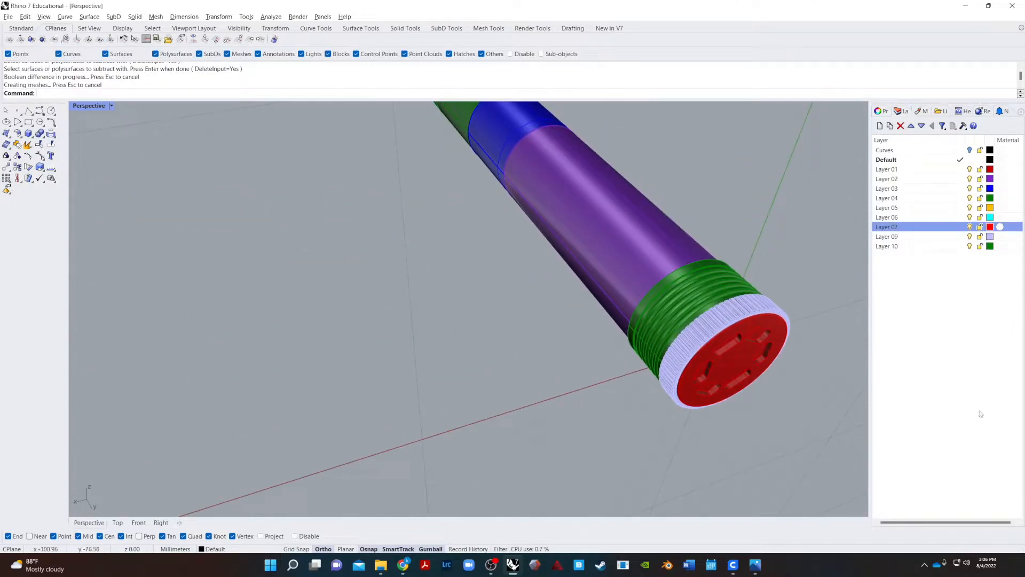
{"action": "right_click_drag", "start_coordinate": [718, 358], "coordinate": [639, 302]}
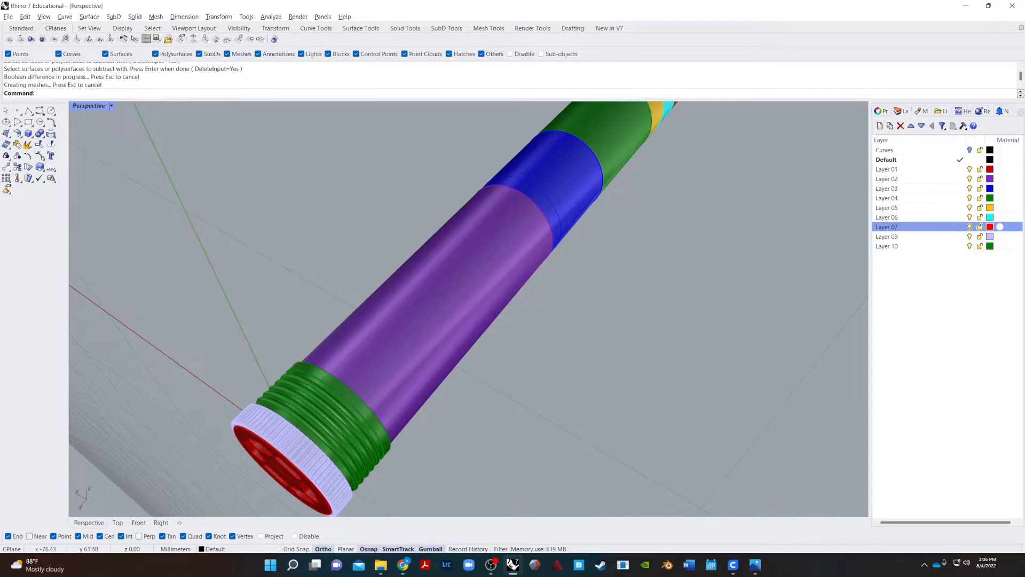
{"action": "left_click", "coordinate": [339, 359]}
{"action": "left_click", "coordinate": [618, 411]}
{"action": "right_click_drag", "start_coordinate": [618, 410], "coordinate": [499, 354]}
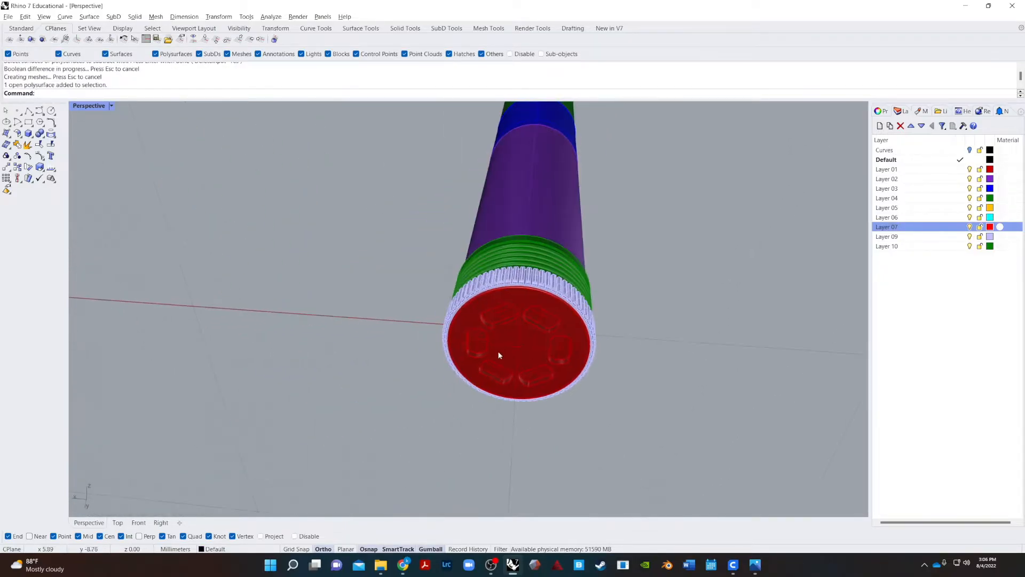
{"action": "scroll", "coordinate": [499, 355], "scroll_direction": "up", "scroll_amount": 5}
{"action": "scroll", "coordinate": [518, 305], "scroll_direction": "down", "scroll_amount": 5}
{"action": "right_click_drag", "start_coordinate": [518, 306], "coordinate": [551, 309]}
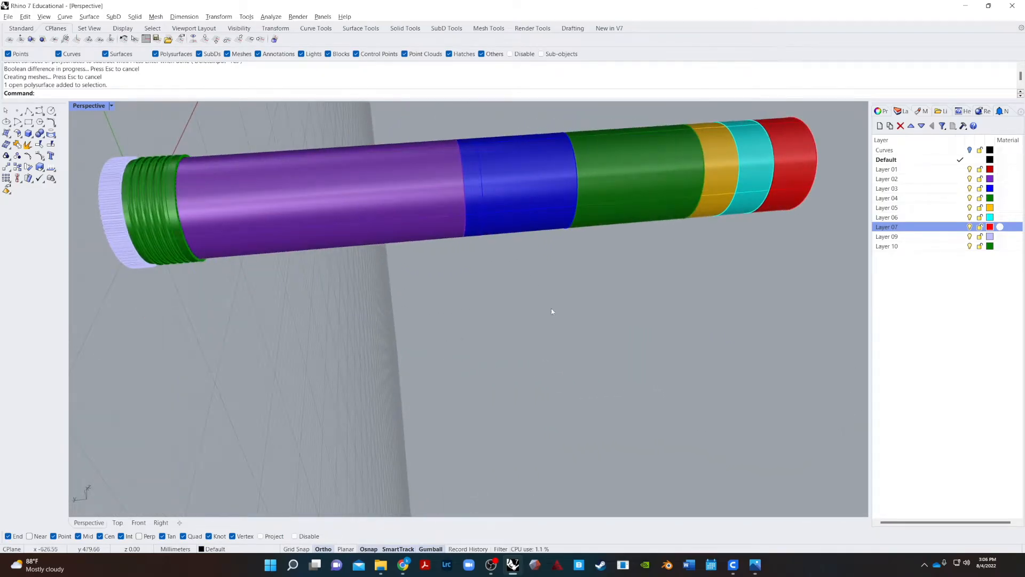
- Hide Layer 09 and Layer 01, keeping the threaded ring on Layer 10 shown against the purple tube
{"action": "left_click", "coordinate": [967, 247]}
{"action": "left_click", "coordinate": [977, 236]}
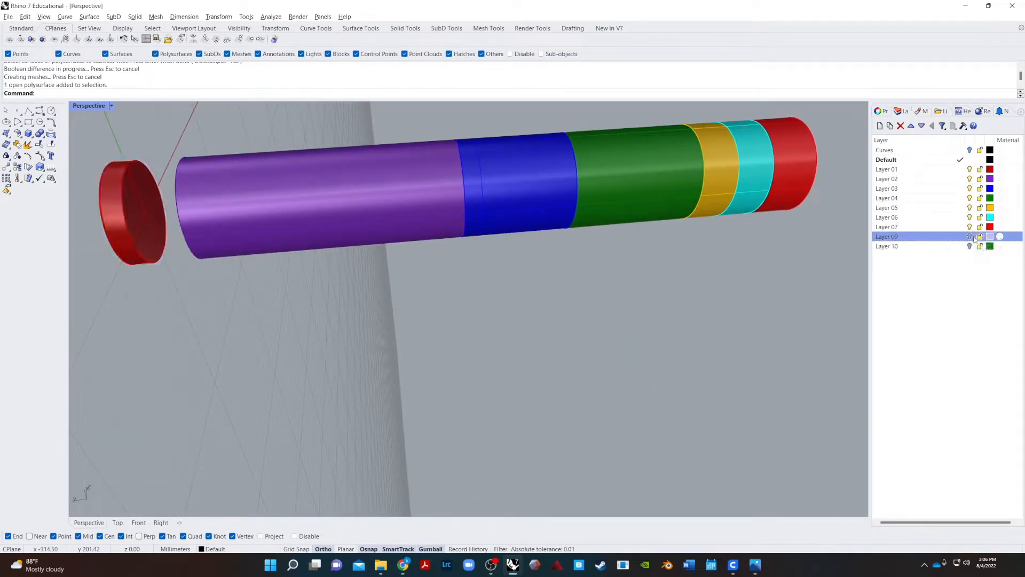
{"action": "left_click", "coordinate": [970, 169]}
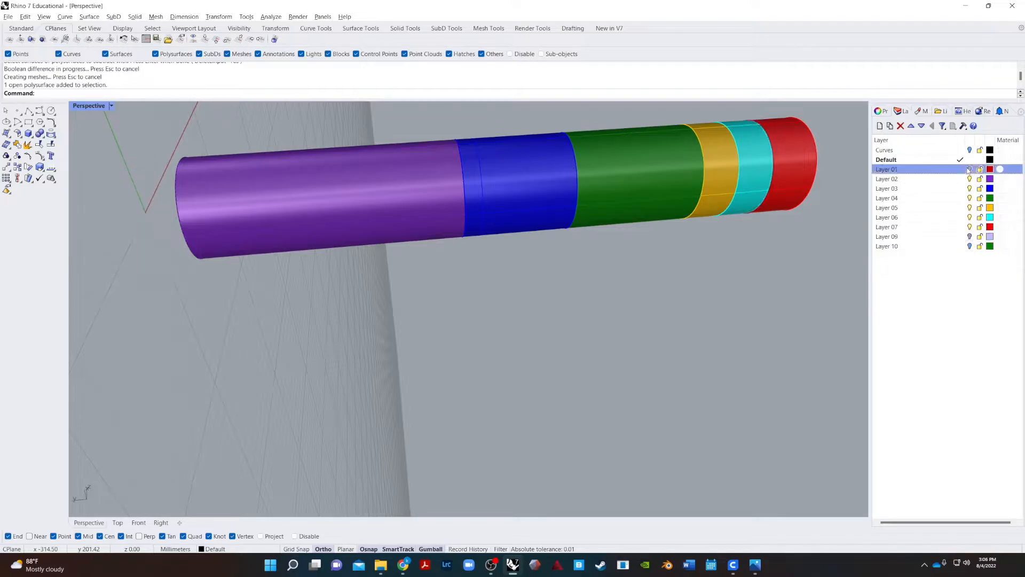
{"action": "right_click_drag", "start_coordinate": [624, 319], "coordinate": [719, 302]}
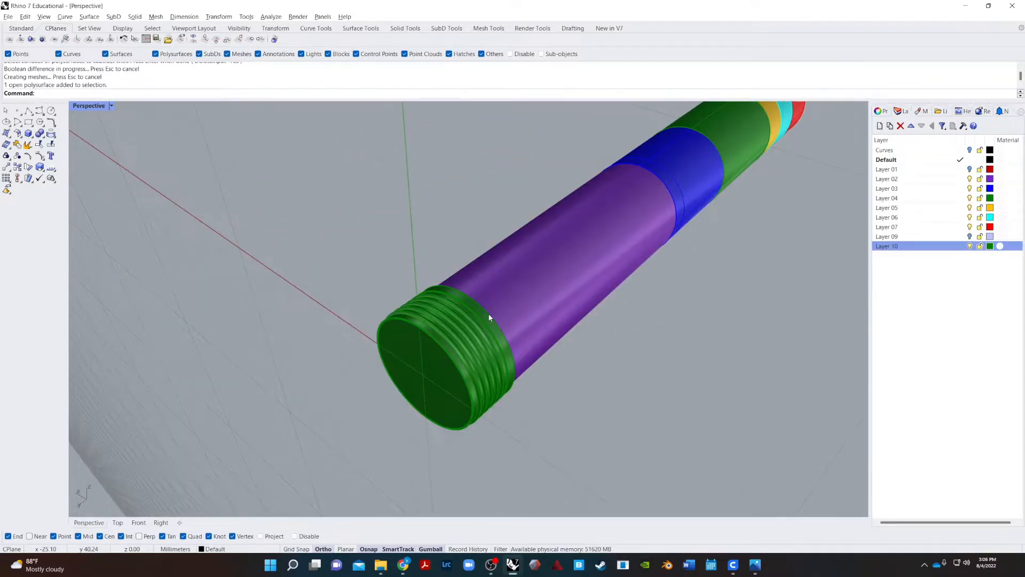
{"action": "scroll", "coordinate": [489, 313], "scroll_direction": "up", "scroll_amount": 2}
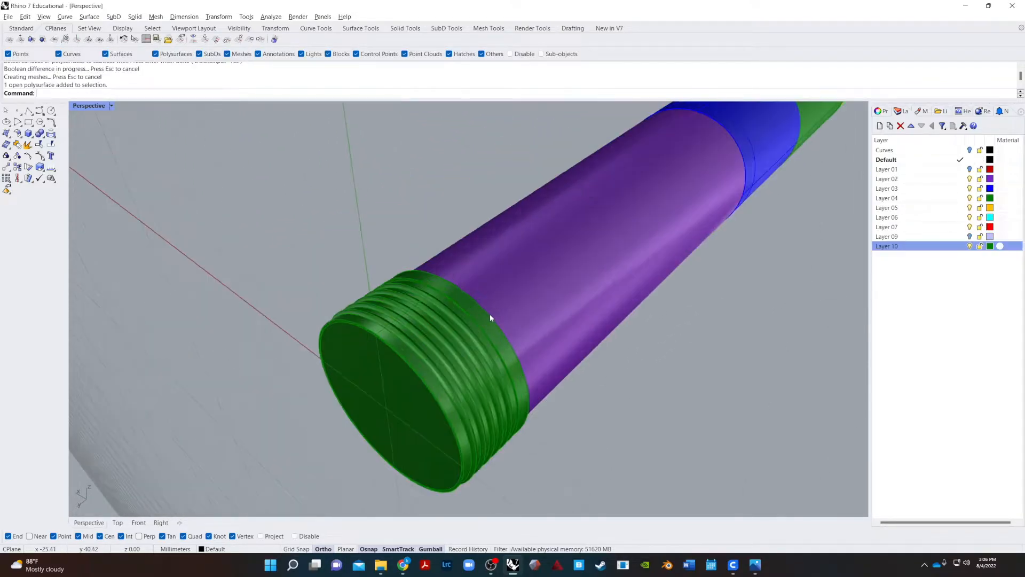
- Hide Layers 03 to 07 and Layer 10 so that only the purple tube's Layer 02 is left on besides Default
{"action": "left_click", "coordinate": [573, 280]}
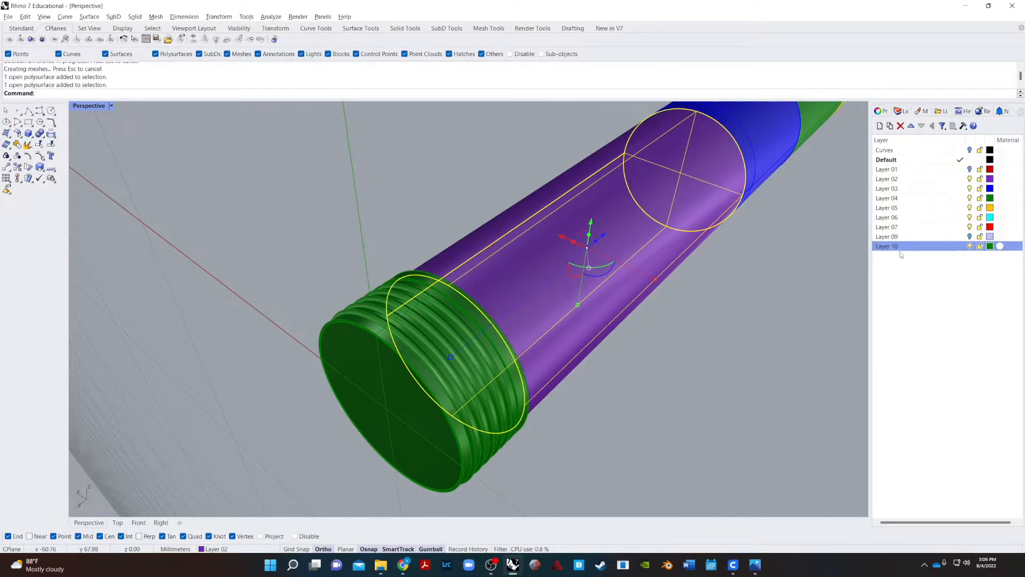
{"action": "left_click", "coordinate": [969, 188]}
{"action": "left_click", "coordinate": [970, 198]}
{"action": "left_click", "coordinate": [969, 207]}
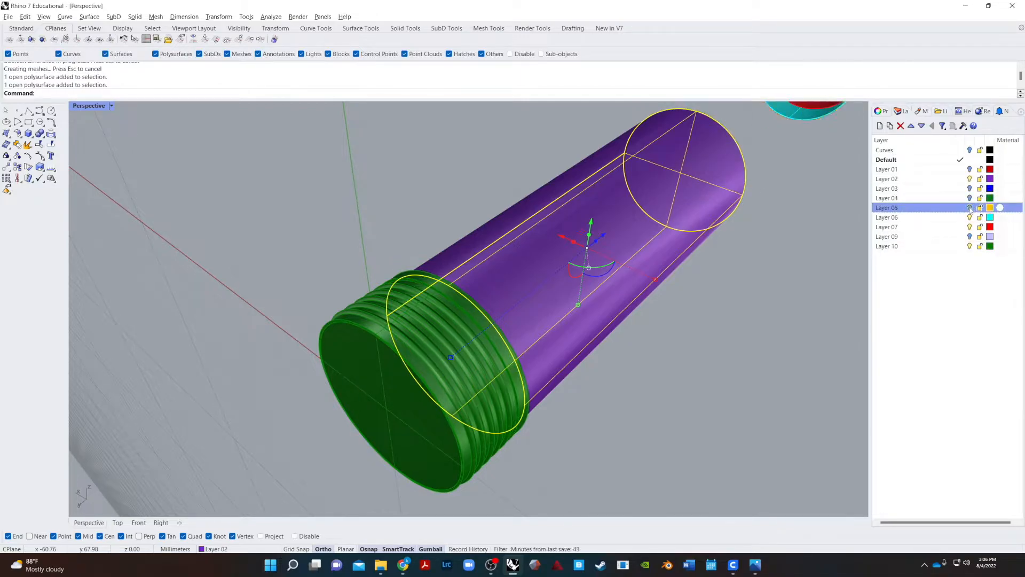
{"action": "left_click", "coordinate": [969, 218]}
{"action": "left_click", "coordinate": [969, 227]}
{"action": "left_click", "coordinate": [970, 246]}
{"action": "left_click", "coordinate": [684, 418]}
{"action": "right_click_drag", "start_coordinate": [685, 418], "coordinate": [697, 417]}
{"action": "left_click", "coordinate": [657, 251]}
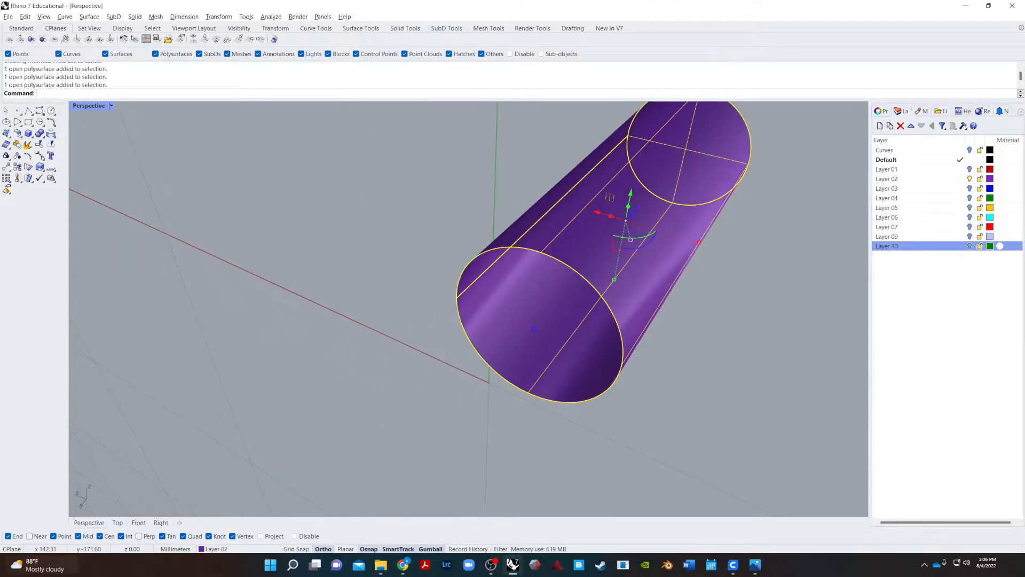
- Move the six slot outline curves to the Curves layer, selecting them in the Front view
{"action": "left_click", "coordinate": [138, 522]}
{"action": "key", "text": "Escape"}
{"action": "left_click_drag", "start_coordinate": [280, 457], "coordinate": [700, 169]}
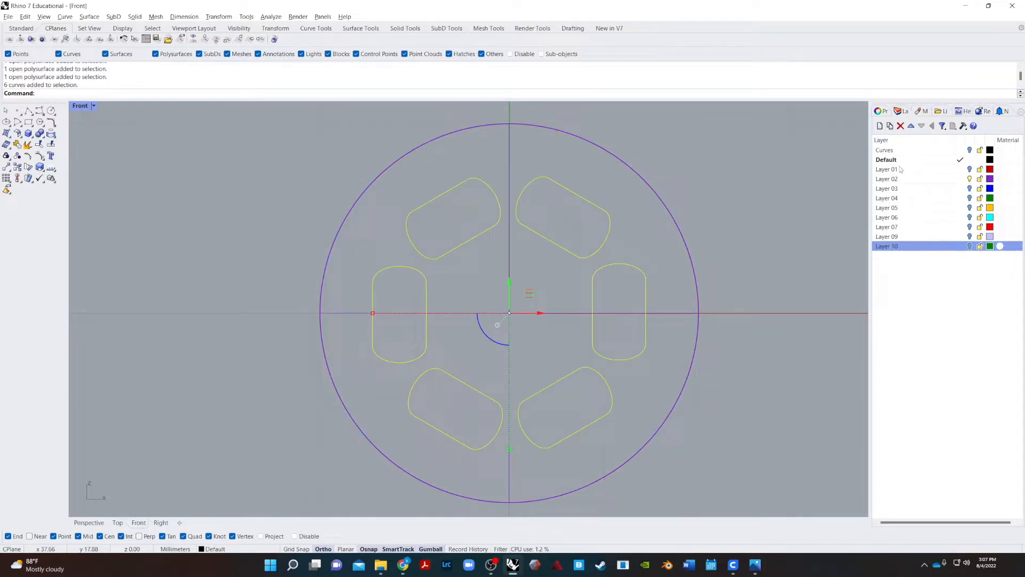
{"action": "right_click", "coordinate": [908, 150]}
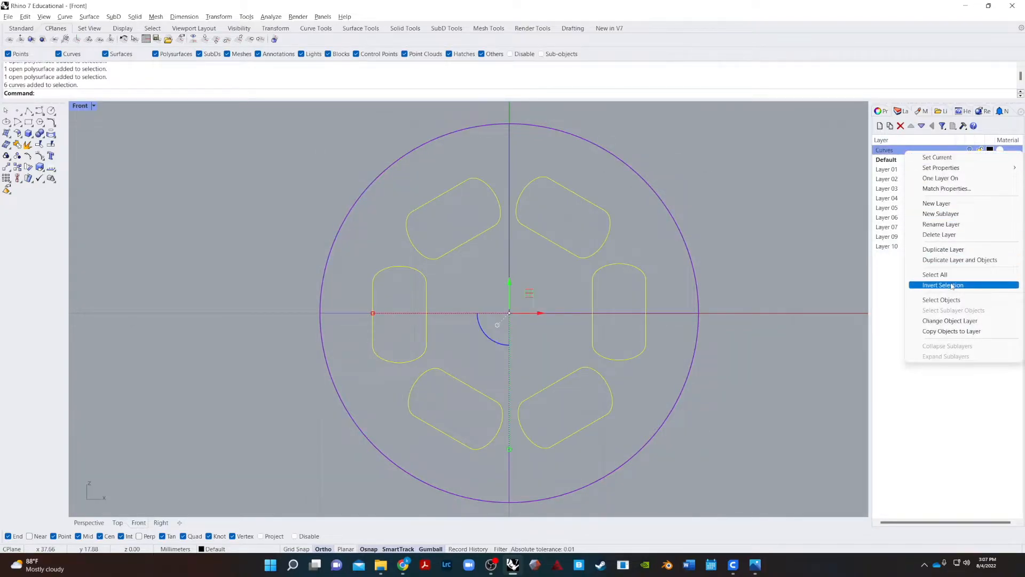
{"action": "left_click", "coordinate": [953, 322]}
- Move the remaining closed circle around the tube's end to the Curves layer
{"action": "scroll", "coordinate": [710, 337], "scroll_direction": "down", "scroll_amount": 3}
{"action": "left_click", "coordinate": [698, 357]}
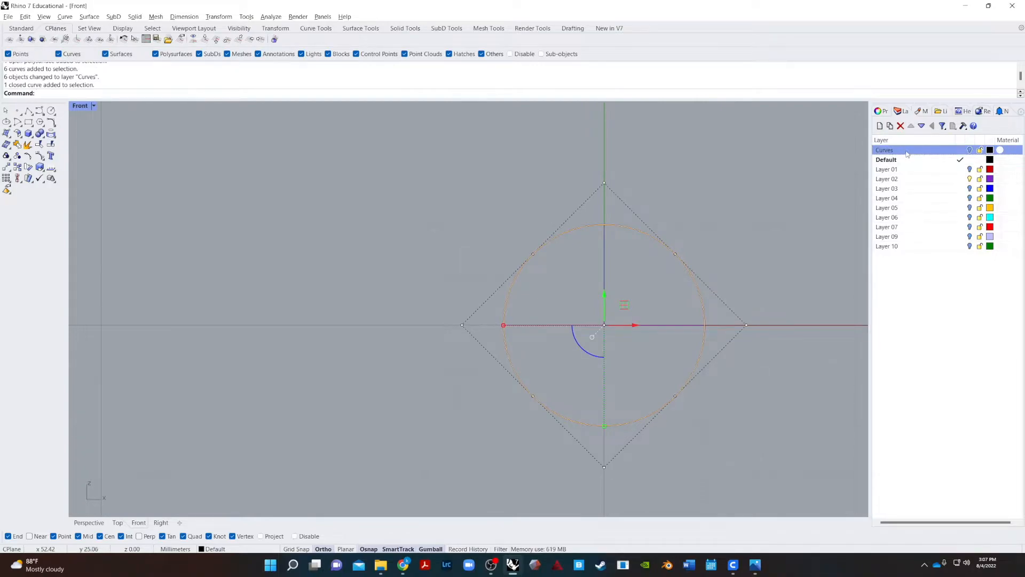
{"action": "right_click", "coordinate": [907, 152]}
{"action": "left_click", "coordinate": [938, 326]}
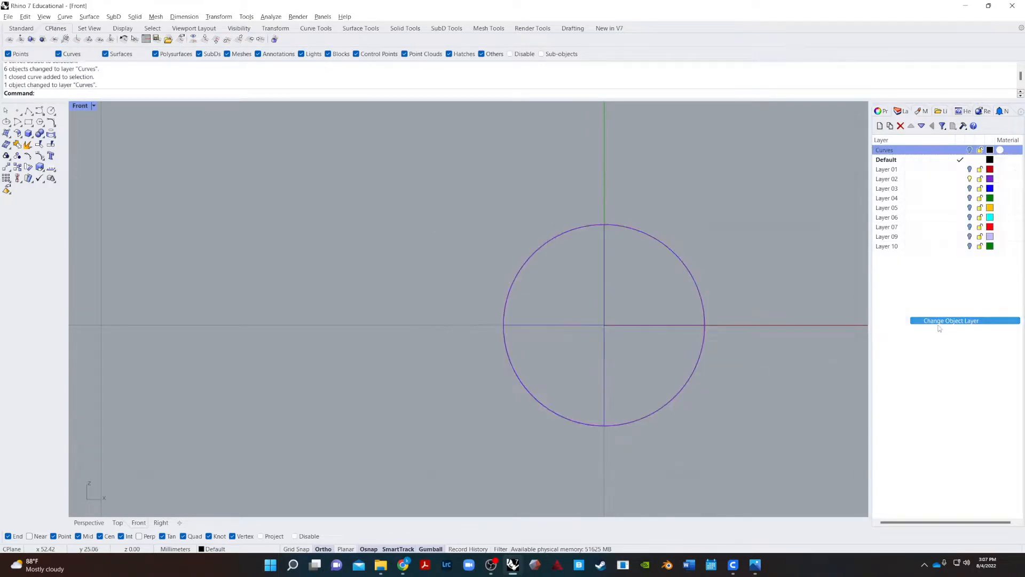
{"action": "left_click", "coordinate": [528, 376]}
{"action": "left_click", "coordinate": [777, 416]}
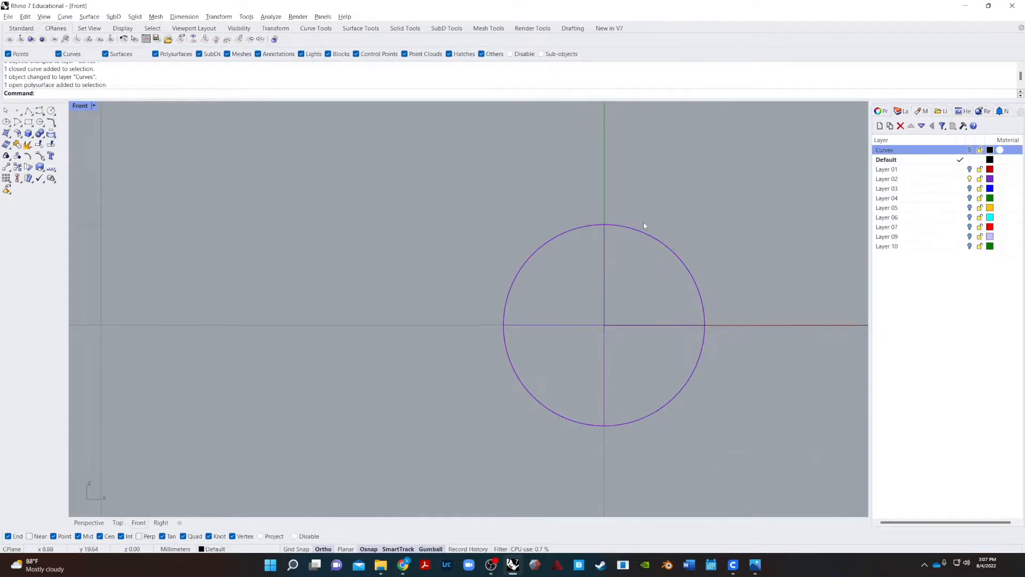
- Offset the purple tube's surfaces outward by 0.5 mm with OffsetSrf, as a solid with sharp corners
{"action": "type", "text": "Offsets"}
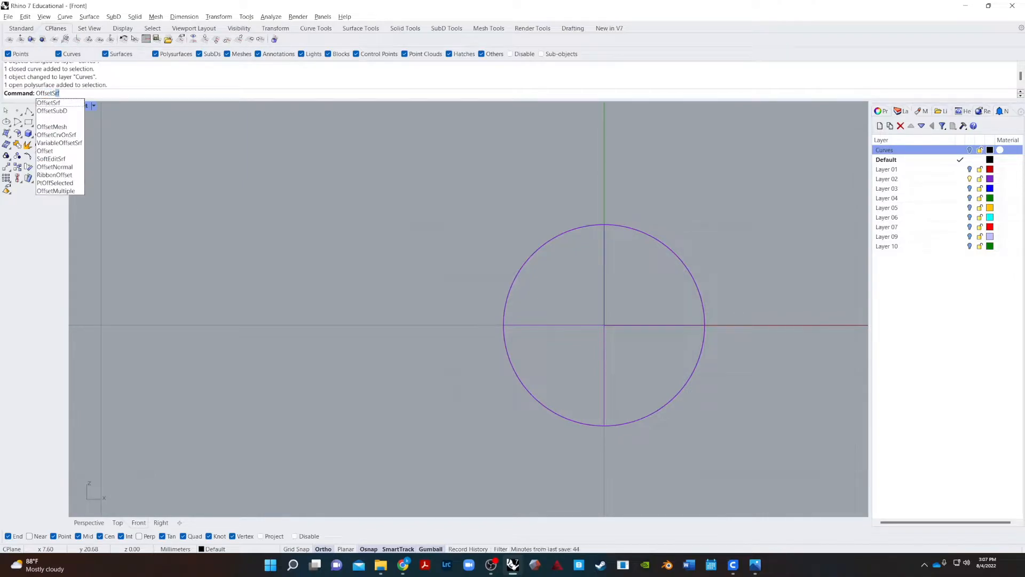
{"action": "key", "text": "Return"}
{"action": "left_click", "coordinate": [662, 243]}
{"action": "key", "text": "Return"}
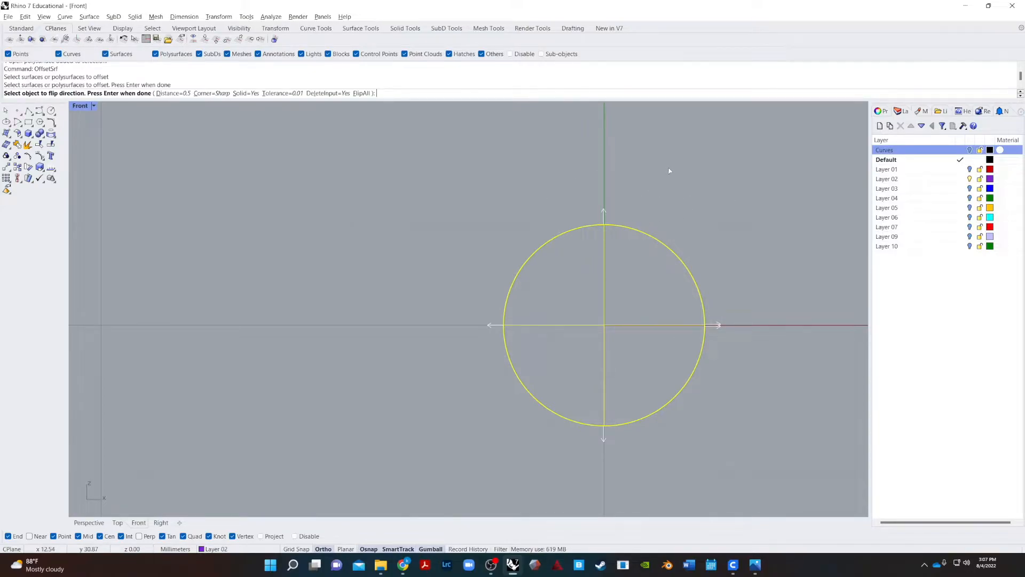
{"action": "key", "text": "Return"}
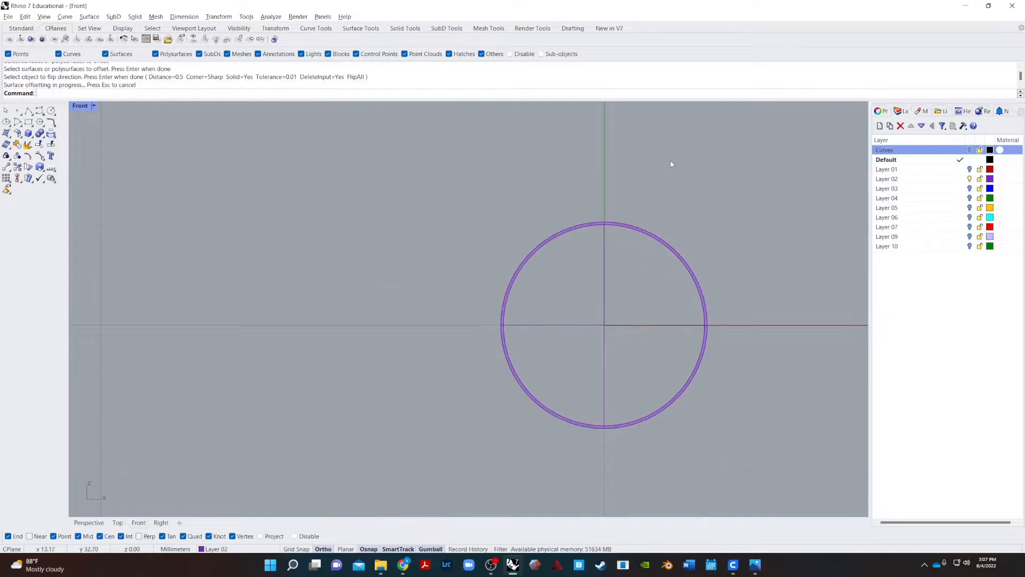
- Try to draw a 5 mm vertical line upward from the top of the tube wall's inner circle in the Front view
{"action": "scroll", "coordinate": [587, 190], "scroll_direction": "up", "scroll_amount": 3}
{"action": "scroll", "coordinate": [590, 190], "scroll_direction": "down", "scroll_amount": 3}
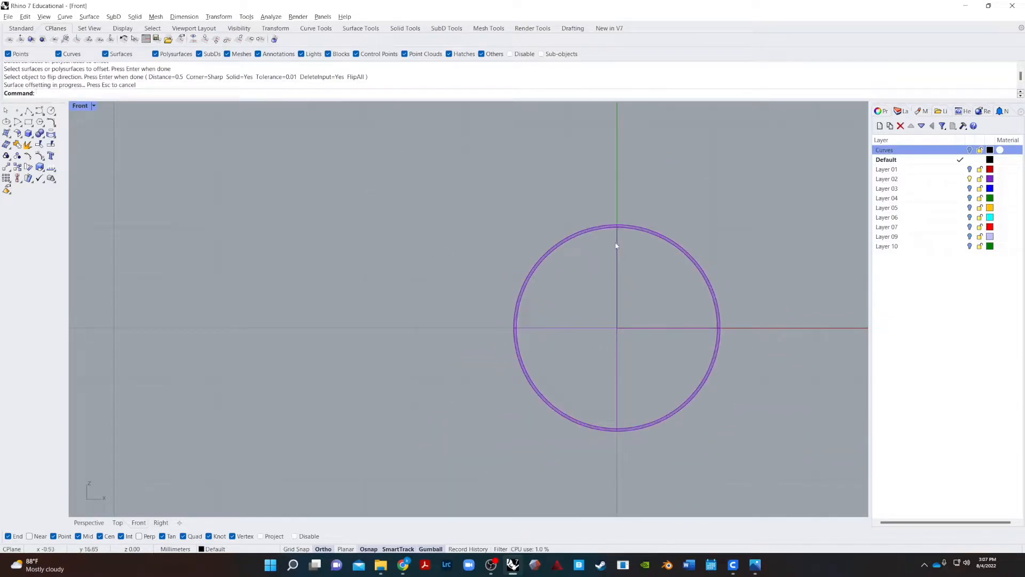
{"action": "scroll", "coordinate": [598, 231], "scroll_direction": "up", "scroll_amount": 3}
{"action": "scroll", "coordinate": [594, 229], "scroll_direction": "up", "scroll_amount": 2}
{"action": "scroll", "coordinate": [615, 212], "scroll_direction": "up", "scroll_amount": 2}
{"action": "right_click_drag", "start_coordinate": [652, 231], "coordinate": [530, 268]}
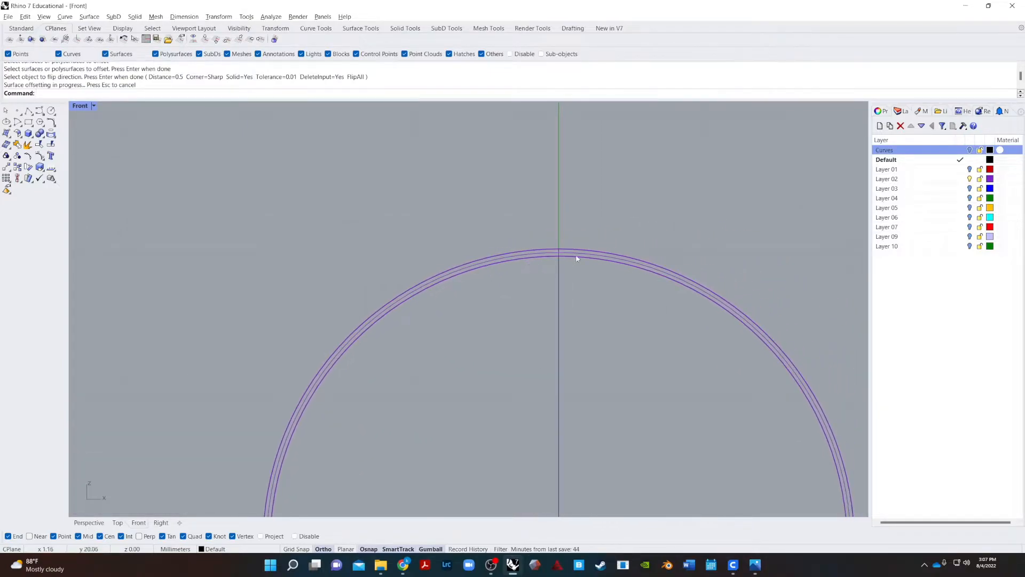
{"action": "type", "text": "line"}
{"action": "key", "text": "Return"}
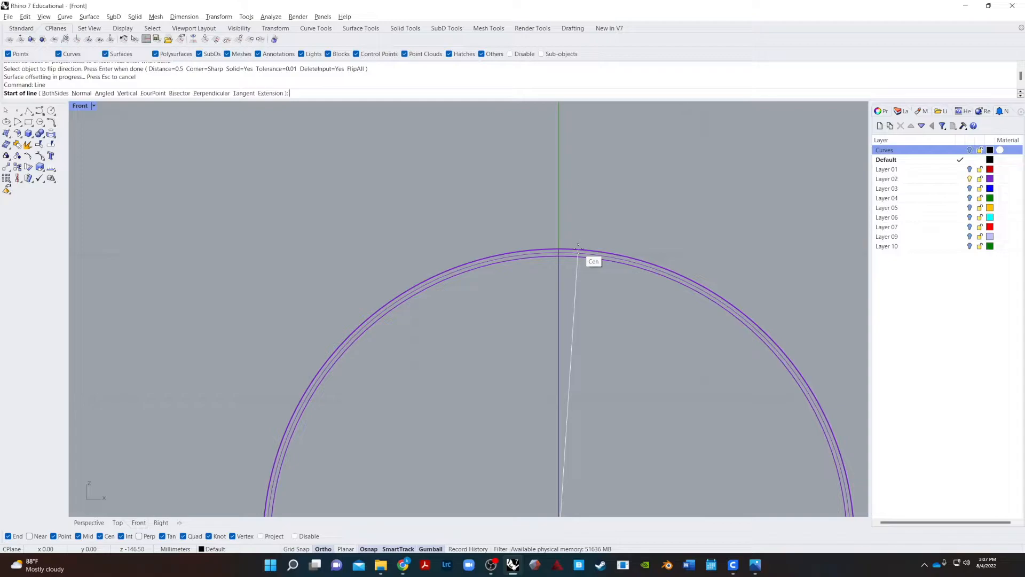
{"action": "key", "text": "Escape"}
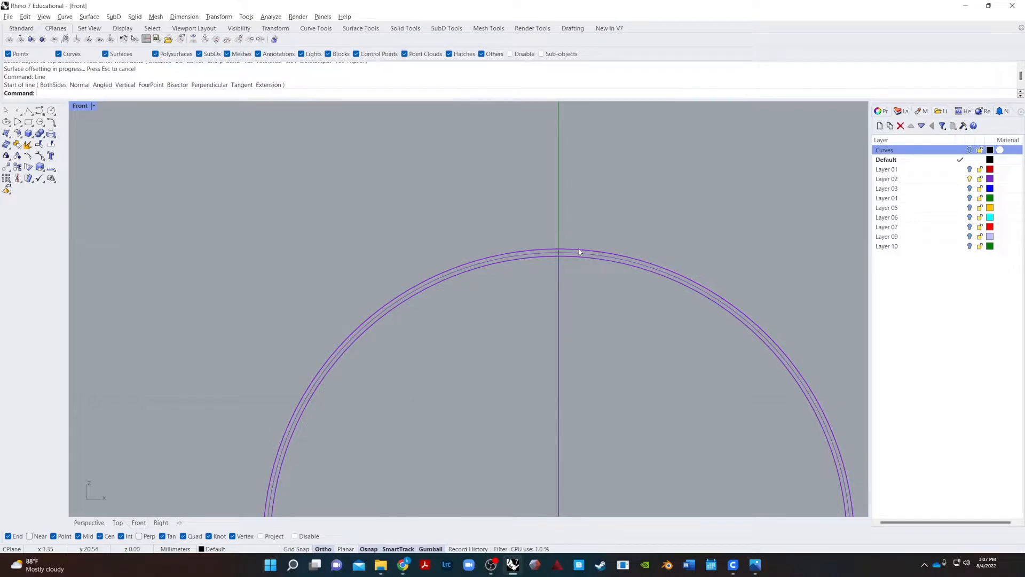
{"action": "key", "text": "Return"}
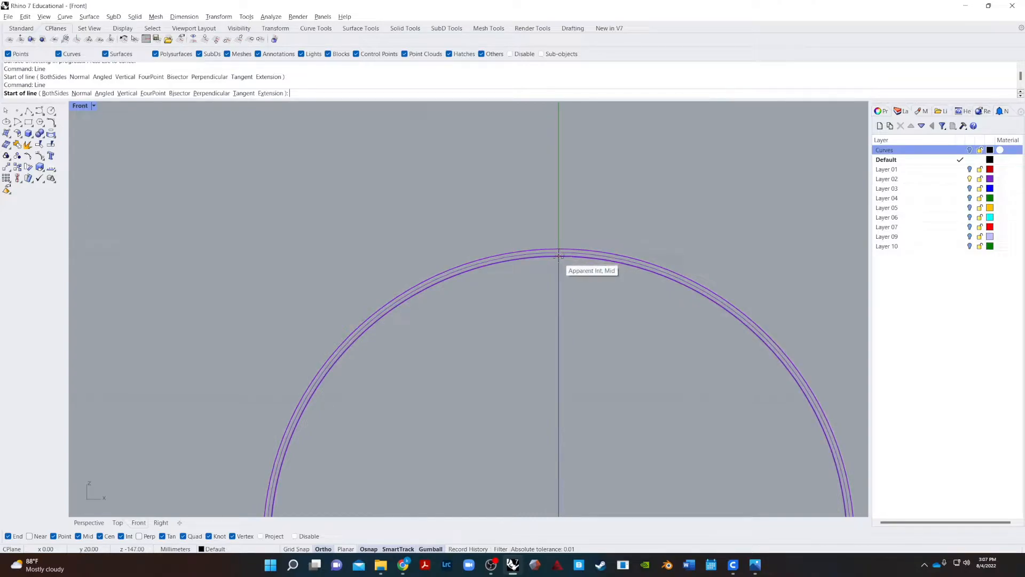
{"action": "left_click", "coordinate": [559, 256]}
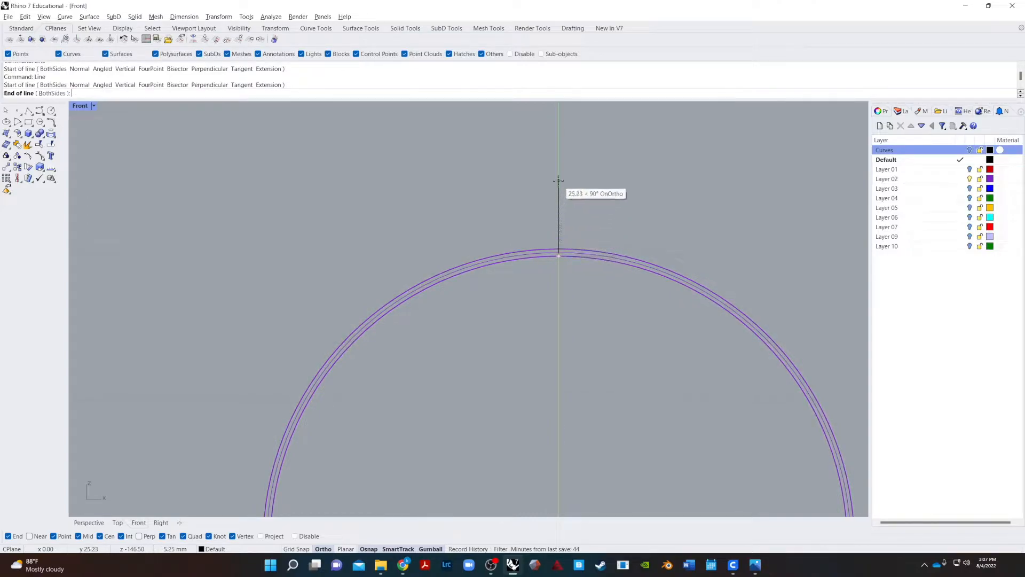
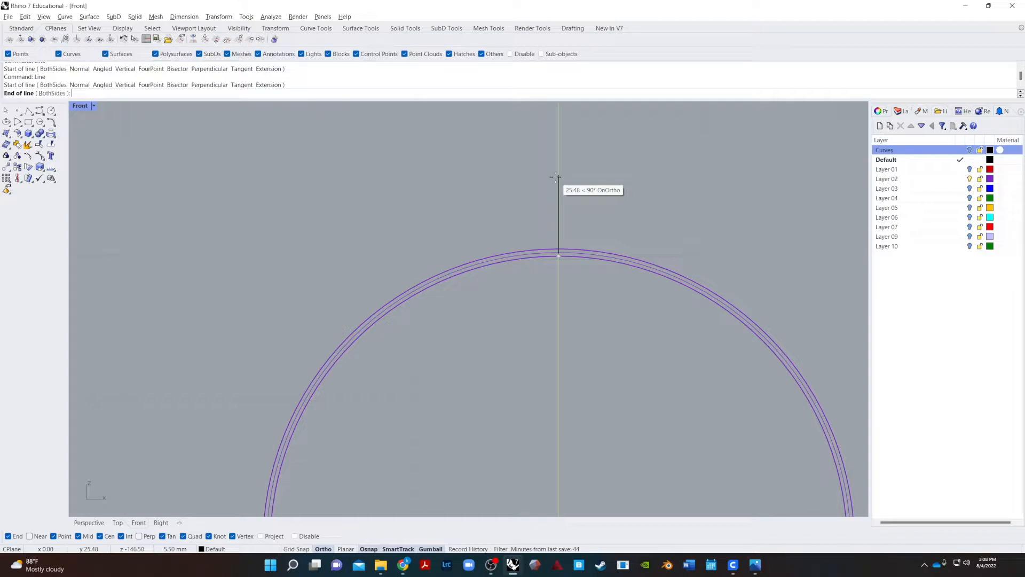
{"action": "type", "text": "4"}
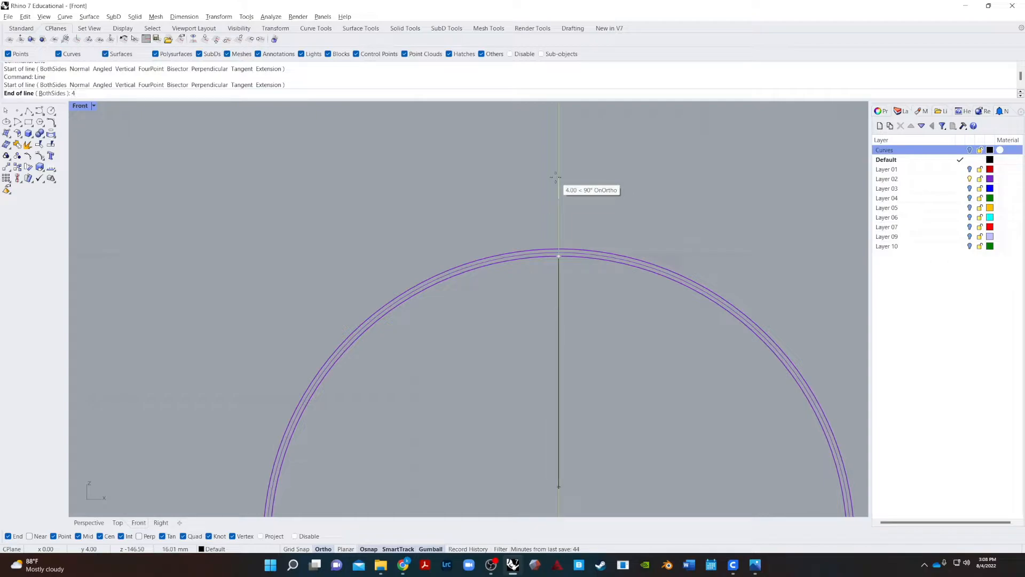
{"action": "key", "text": "BackSpace"}
{"action": "type", "text": "5"}
{"action": "key", "text": "Return"}
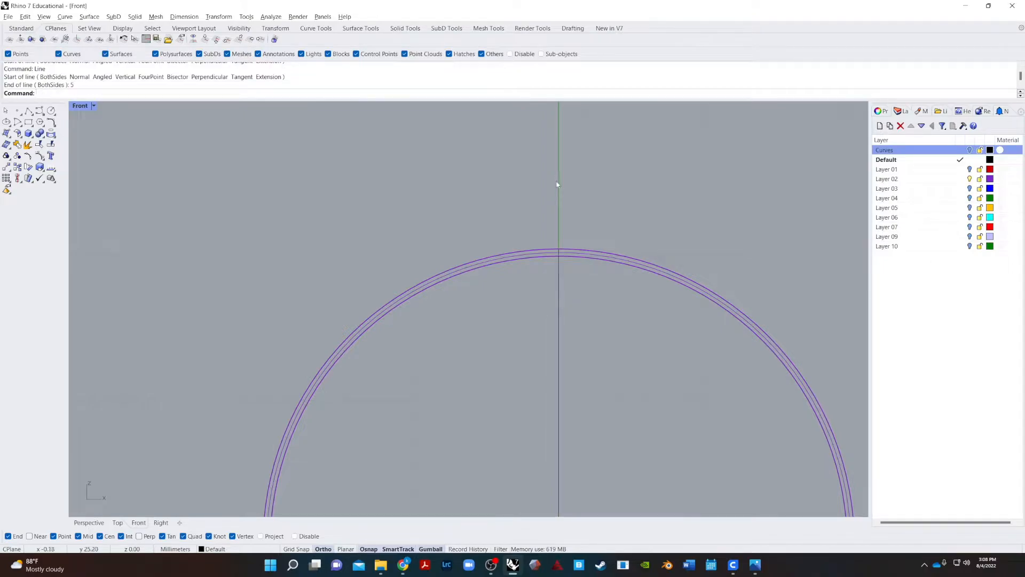
- Draw another 5 mm vertical line upward from the top of the tube wall
{"action": "key", "text": "Return"}
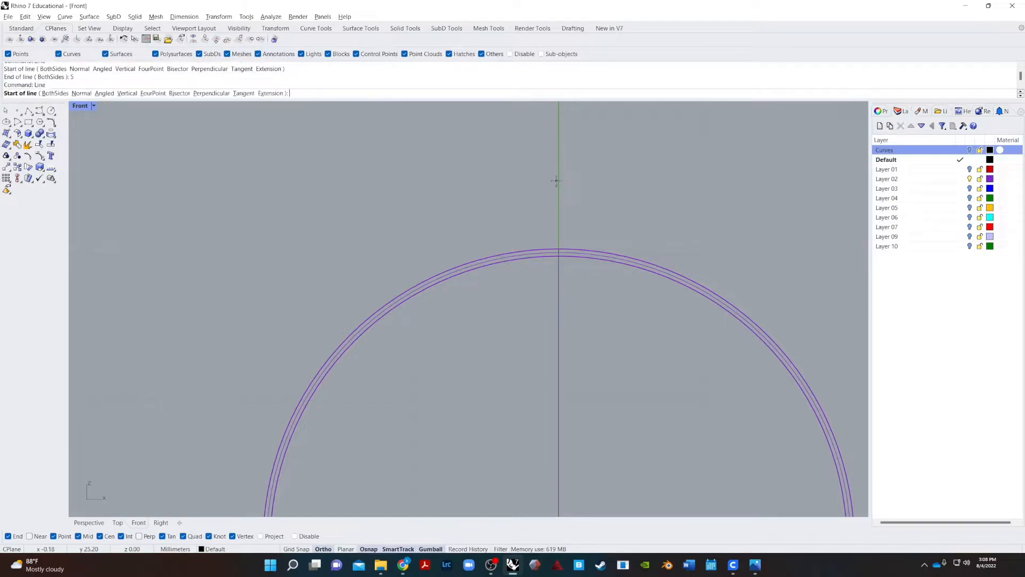
{"action": "left_click", "coordinate": [576, 243]}
{"action": "type", "text": "5"}
{"action": "key", "text": "Return"}
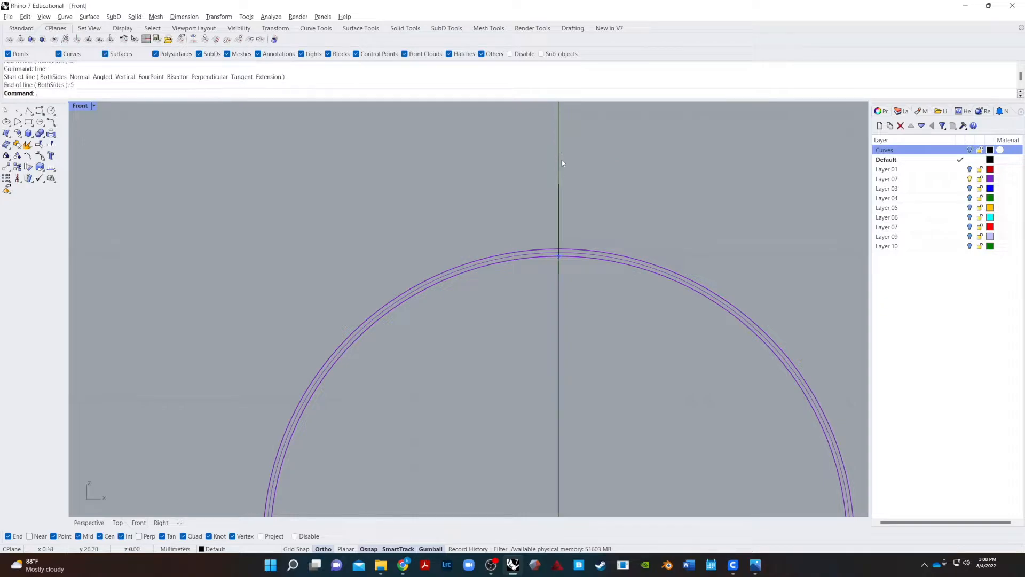
- Draw a 0.5 mm horizontal line to each side of the vertical line's upper end
{"action": "key", "text": "Return"}
{"action": "left_click", "coordinate": [559, 184]}
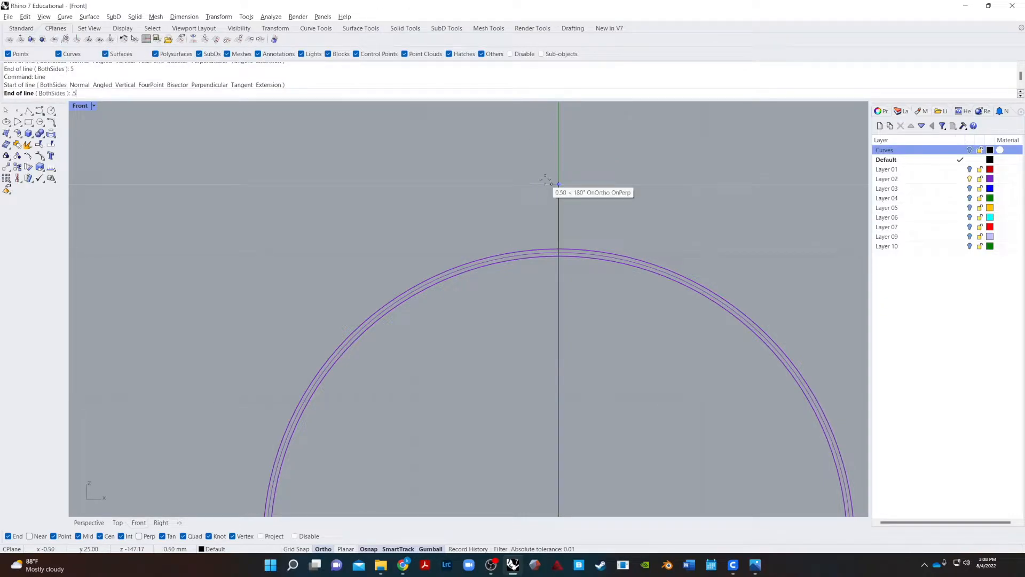
{"action": "type", "text": ".5"}
{"action": "key", "text": "Return"}
{"action": "key", "text": "Return"}
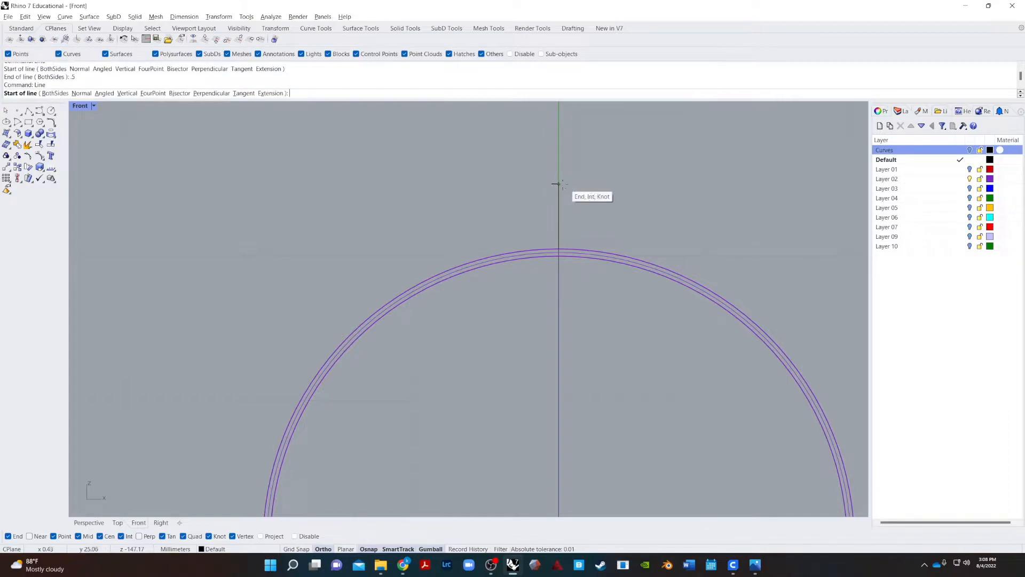
{"action": "left_click", "coordinate": [558, 184]}
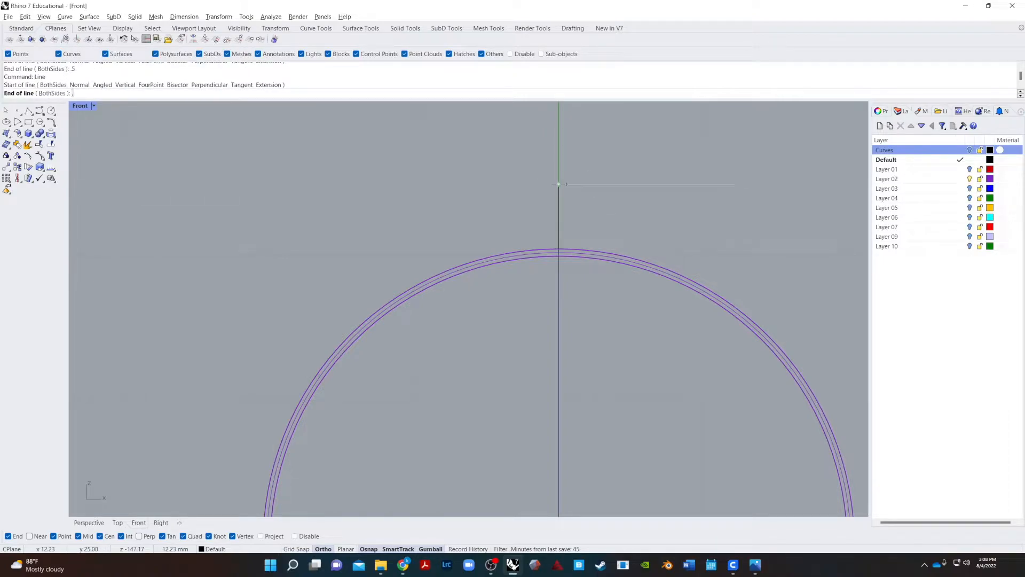
{"action": "type", "text": ".5"}
{"action": "key", "text": "Return"}
{"action": "left_click", "coordinate": [734, 208]}
- Draw two vertical lines from the outer ends of the short horizontal lines down to the tube's outer circle
{"action": "key", "text": "Return"}
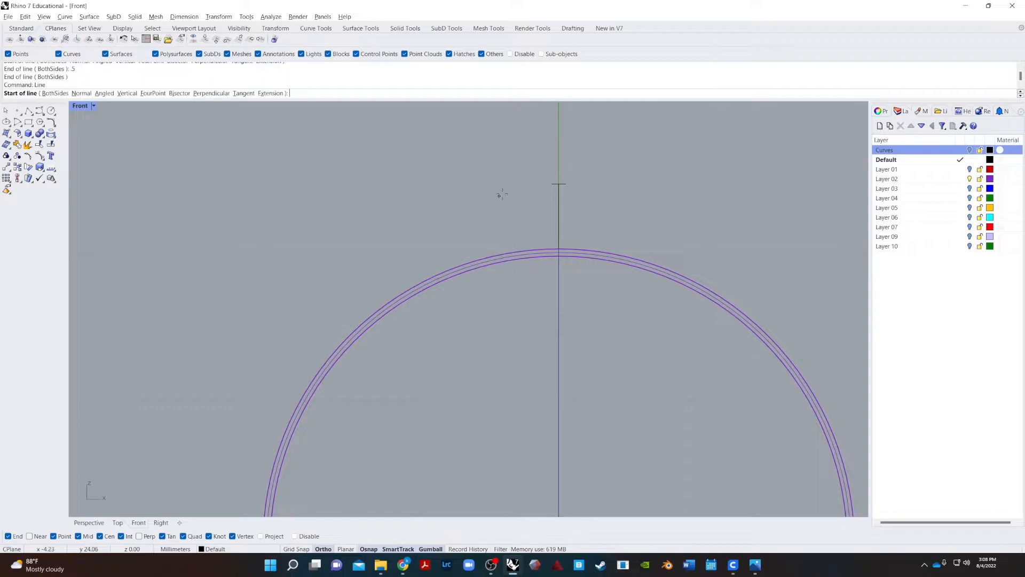
{"action": "left_click", "coordinate": [551, 184]}
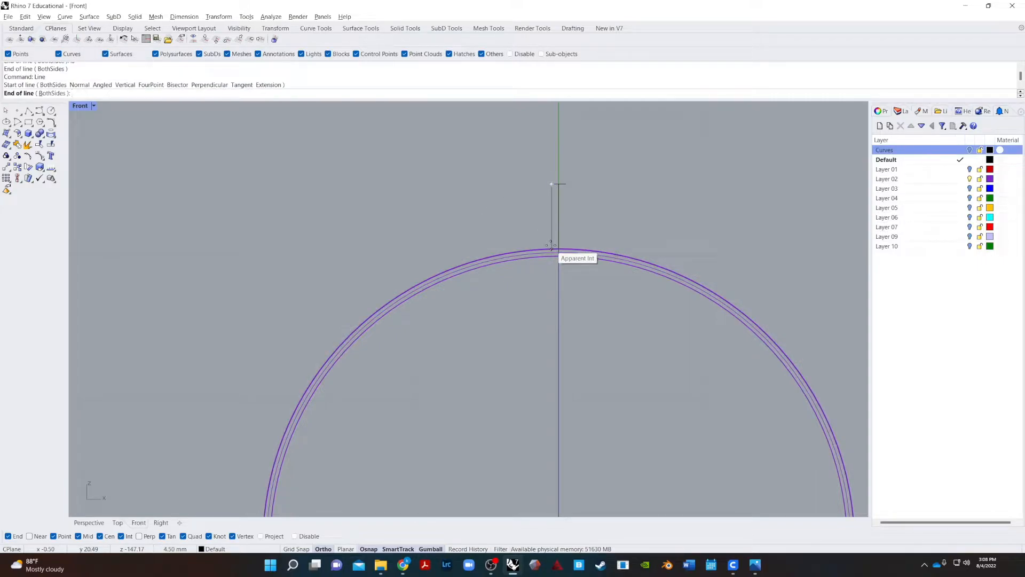
{"action": "left_click", "coordinate": [551, 246]}
{"action": "key", "text": "Return"}
{"action": "left_click", "coordinate": [565, 185]}
{"action": "left_click", "coordinate": [566, 249]}
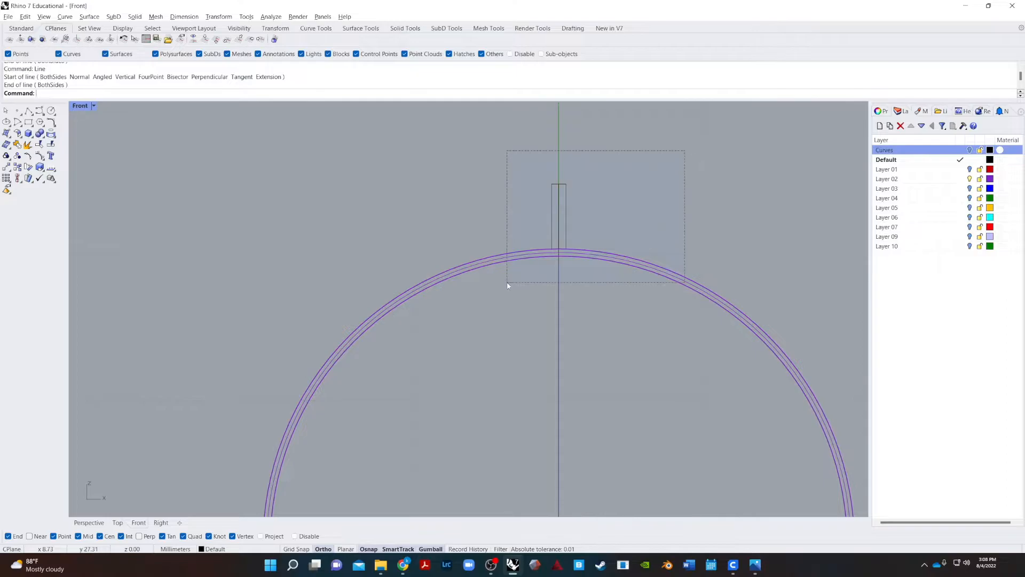
- Examine the narrow rectangular profile against the thickened tube's end in the Perspective and Front views
{"action": "left_click_drag", "start_coordinate": [509, 283], "coordinate": [507, 283]}
{"action": "left_click", "coordinate": [89, 522]}
{"action": "type", "text": "z"}
{"action": "key", "text": "Return"}
{"action": "type", "text": "s"}
{"action": "key", "text": "Return"}
{"action": "key", "text": "Escape"}
{"action": "right_click_drag", "start_coordinate": [655, 338], "coordinate": [459, 329]}
{"action": "scroll", "coordinate": [459, 330], "scroll_direction": "up", "scroll_amount": 5}
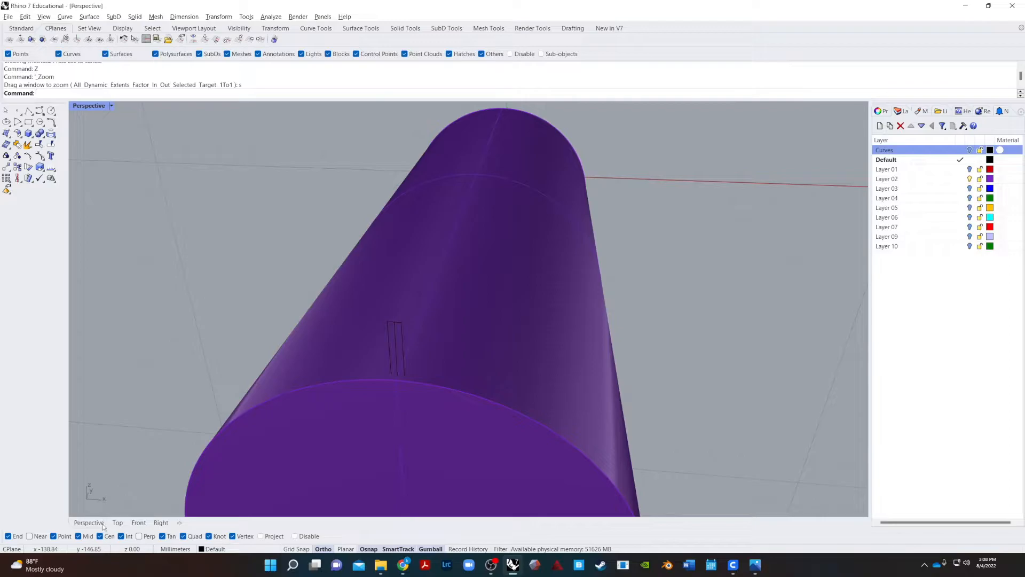
{"action": "left_click", "coordinate": [145, 519]}
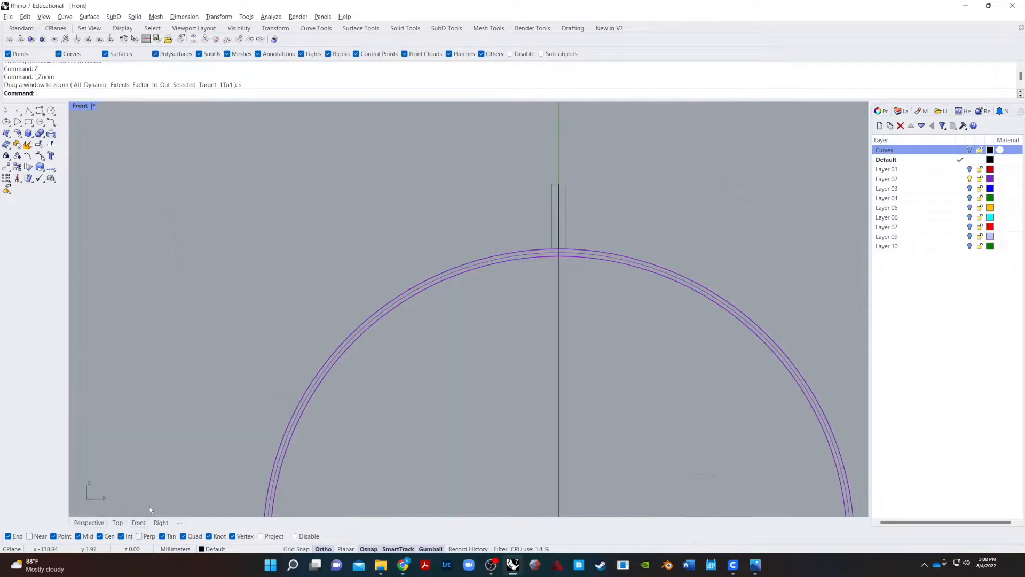
{"action": "scroll", "coordinate": [587, 243], "scroll_direction": "up", "scroll_amount": 4}
{"action": "scroll", "coordinate": [556, 262], "scroll_direction": "down", "scroll_amount": 6}
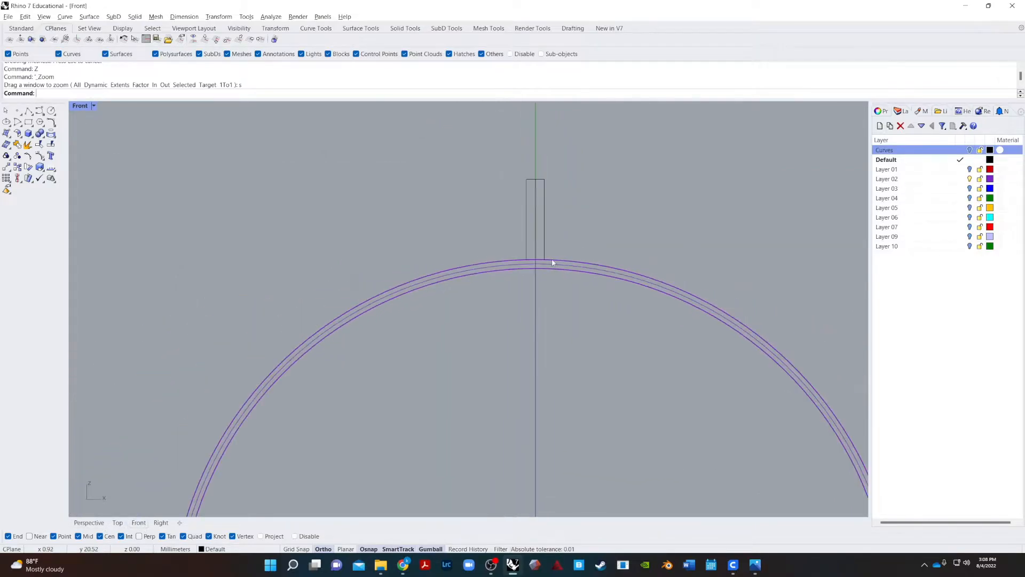
- Try deleting the thickened purple tube in the Perspective view and undo the deletion
{"action": "left_click", "coordinate": [89, 522]}
{"action": "left_click", "coordinate": [469, 417]}
{"action": "key", "text": "Escape"}
{"action": "left_click", "coordinate": [400, 414]}
{"action": "key", "text": "Delete"}
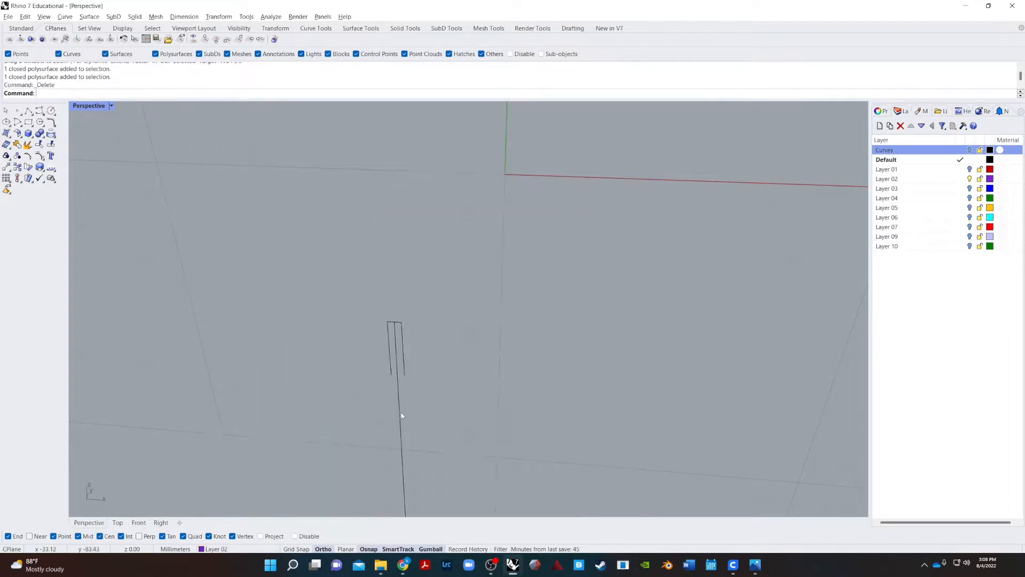
{"action": "key", "text": "ctrl+z"}
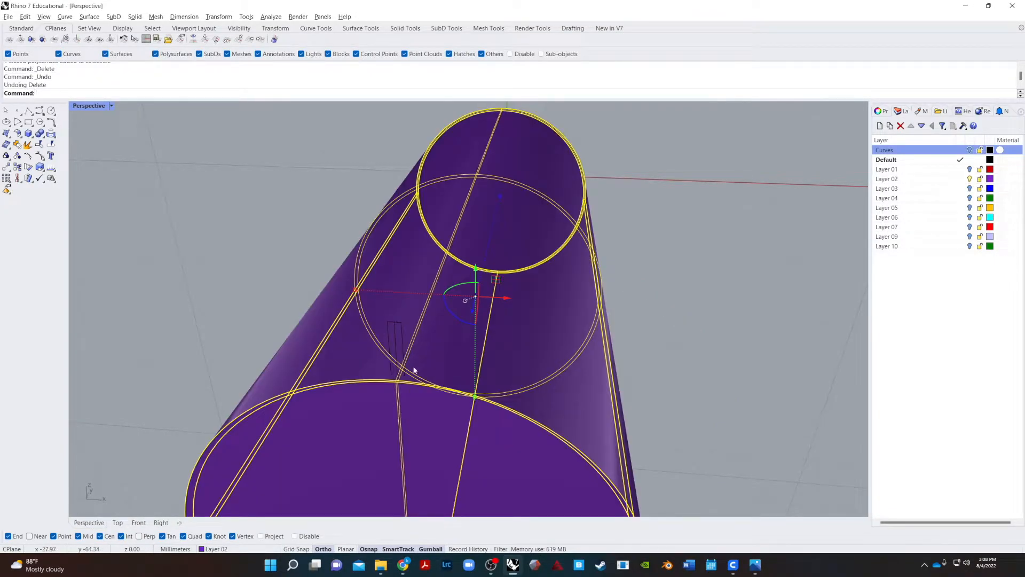
- Cut the five lines of the narrow profile above the tube in the Front view
{"action": "left_click", "coordinate": [644, 391]}
{"action": "right_click_drag", "start_coordinate": [679, 367], "coordinate": [547, 371]}
{"action": "left_click", "coordinate": [531, 366]}
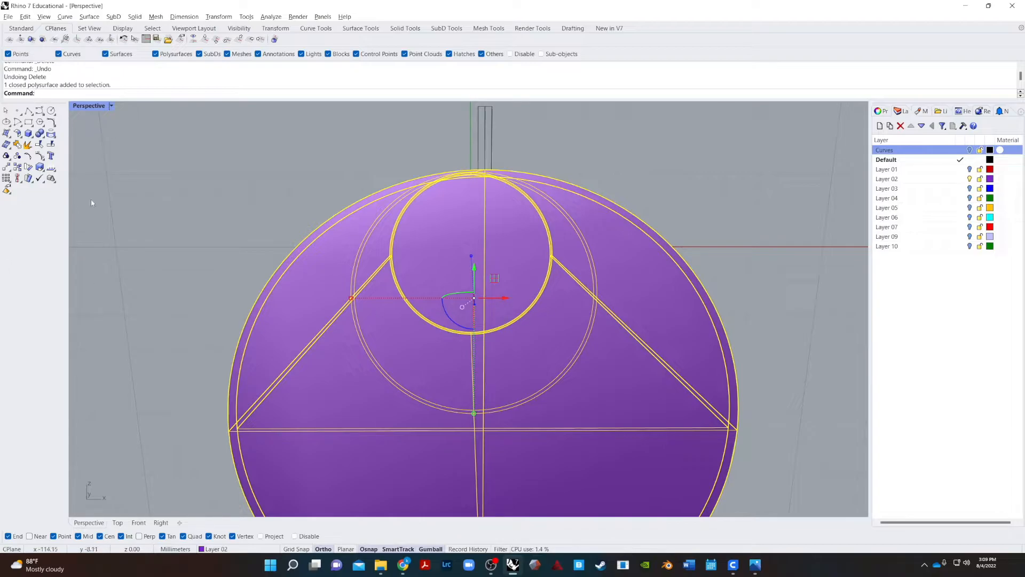
{"action": "left_click", "coordinate": [266, 185]}
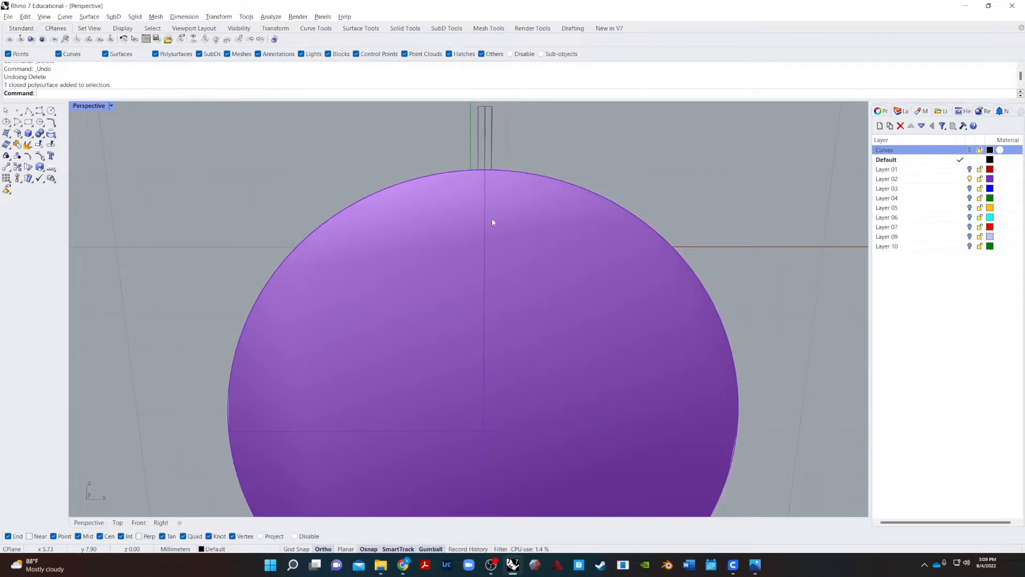
{"action": "scroll", "coordinate": [502, 153], "scroll_direction": "down", "scroll_amount": 5}
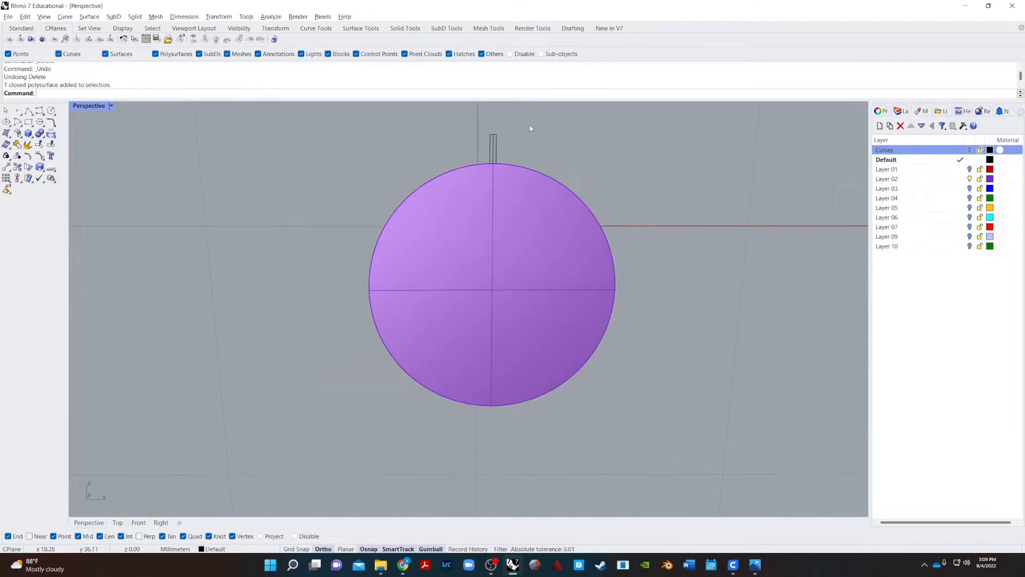
{"action": "left_click", "coordinate": [139, 522]}
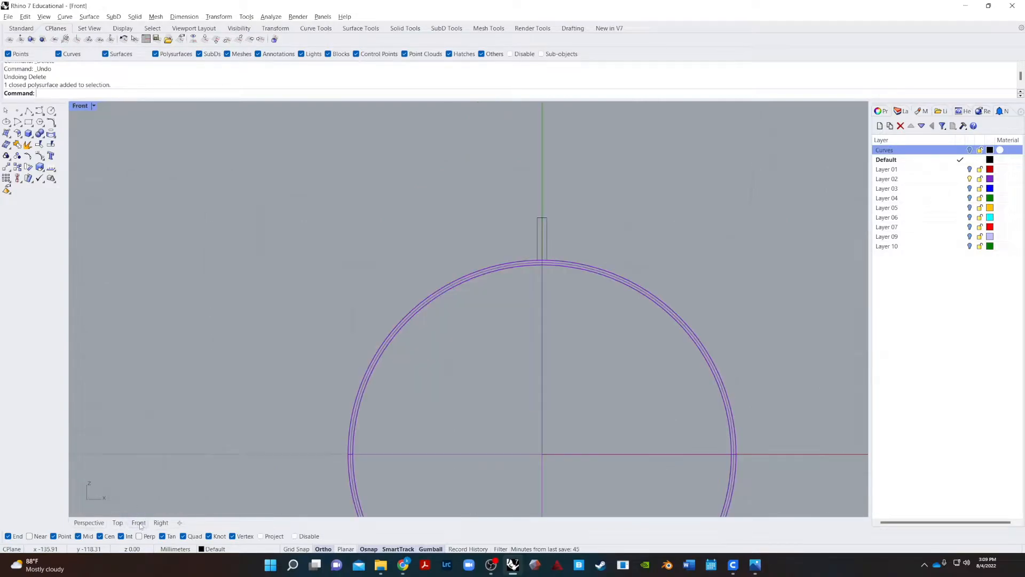
{"action": "left_click_drag", "start_coordinate": [643, 182], "coordinate": [454, 246]}
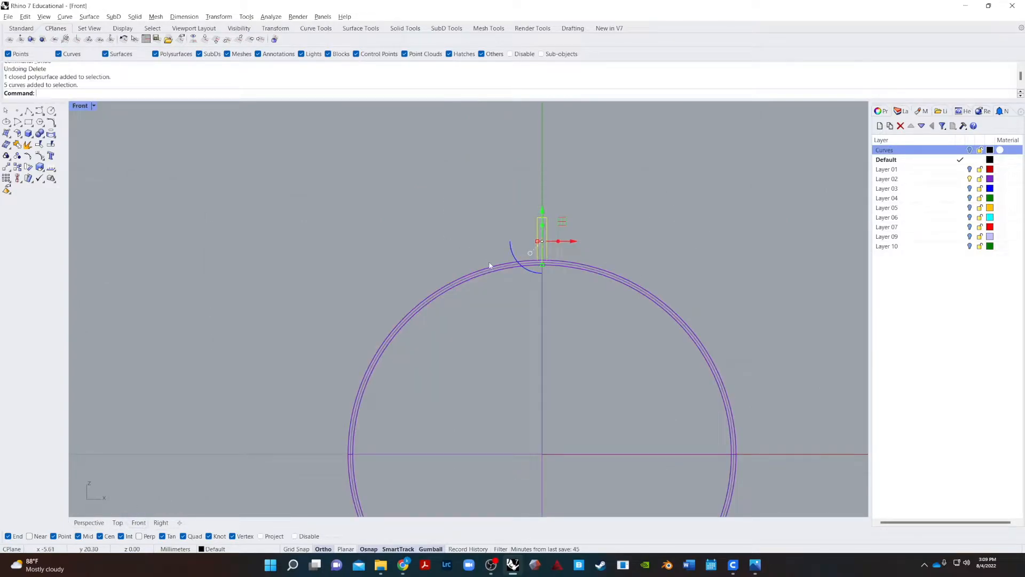
{"action": "key", "text": "ctrl+x"}
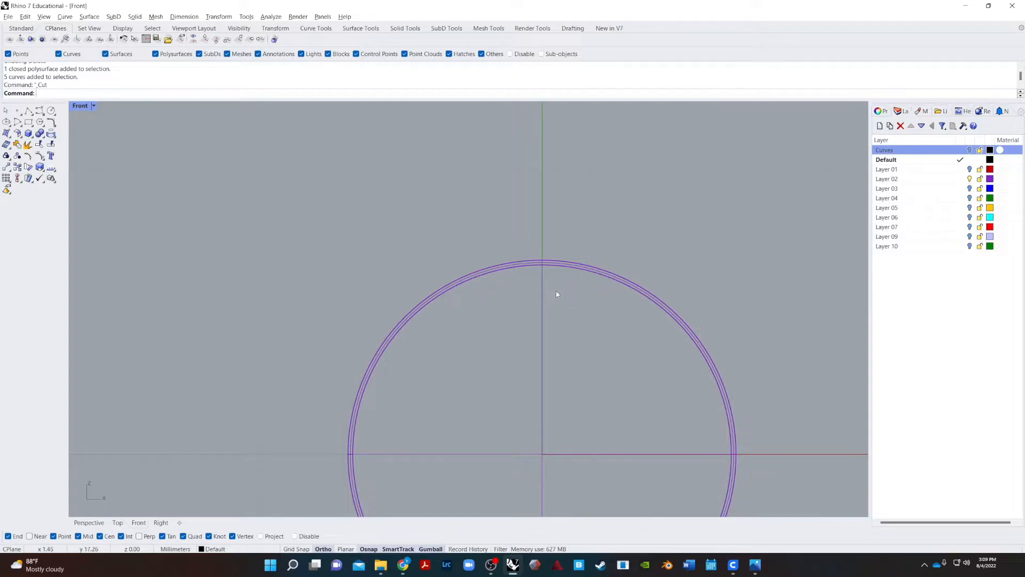
- Undo the cut, the profile lines and the tube's surface offset
{"action": "key", "text": "ctrl+z"}
{"action": "key", "text": "ctrl+z"}
{"action": "key", "text": "ctrl+z"}
{"action": "key", "text": "ctrl+z"}
{"action": "key", "text": "ctrl+z"}
{"action": "key", "text": "ctrl+z"}
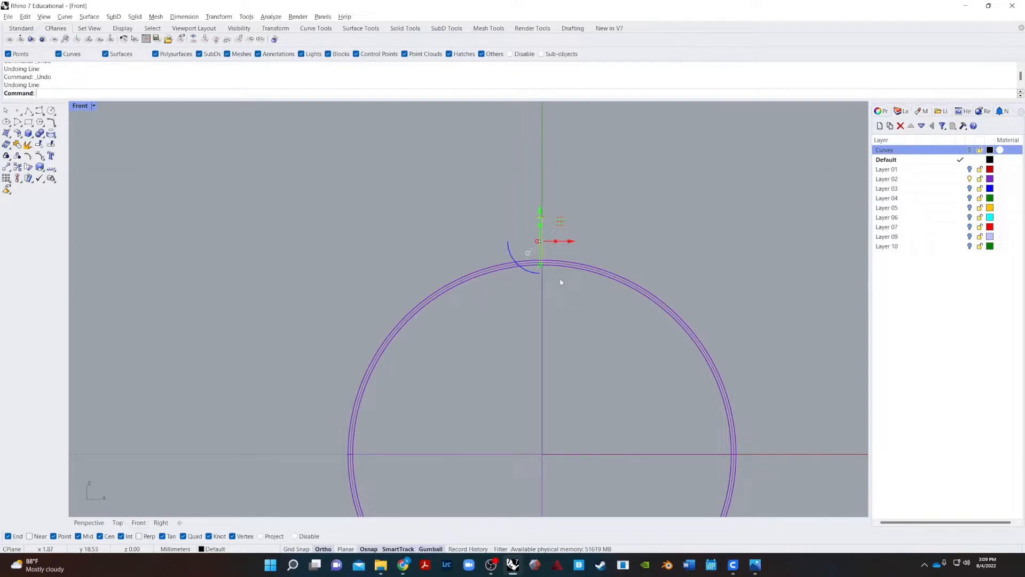
{"action": "key", "text": "ctrl+z"}
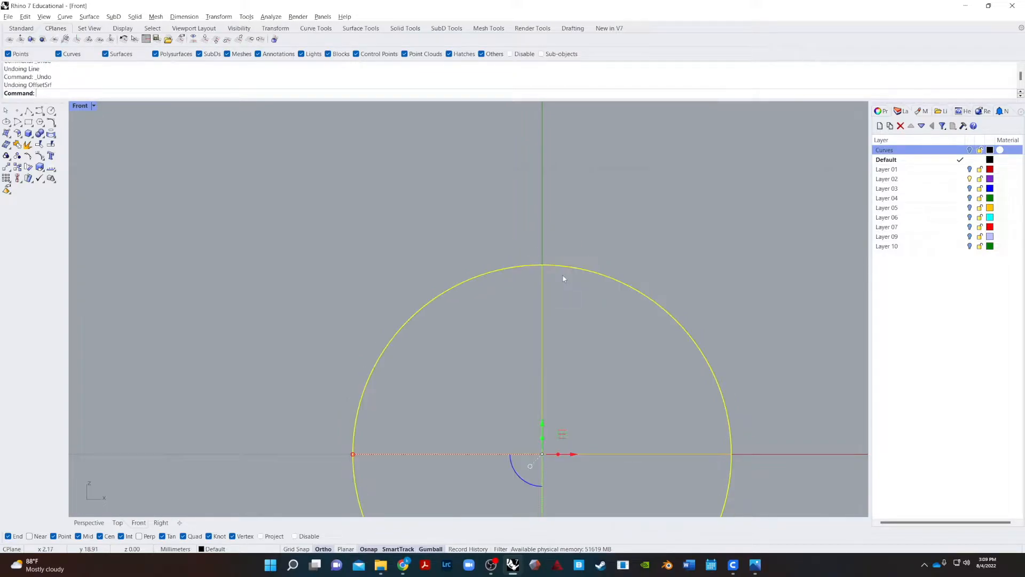
- Try a solid surface offset of 0.5 mm on the purple cylinder's side wall and undo it
{"action": "key", "text": "Escape"}
{"action": "left_click", "coordinate": [89, 522]}
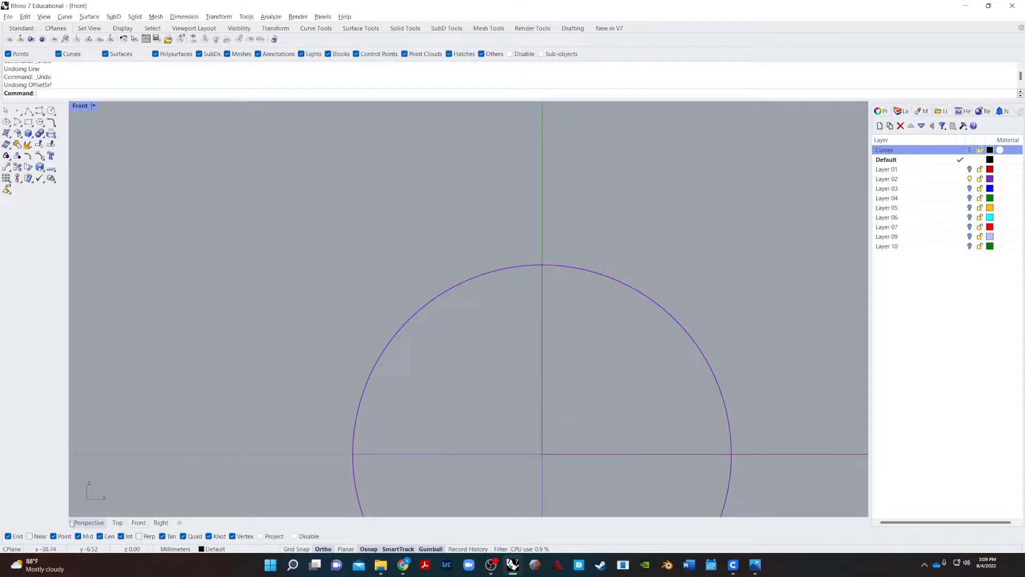
{"action": "mouse_move", "coordinate": [394, 373]}
{"action": "right_mouse_down"}
{"action": "mouse_move", "coordinate": [394, 388]}
{"action": "mouse_move", "coordinate": [436, 340]}
{"action": "mouse_move", "coordinate": [423, 304]}
{"action": "mouse_move", "coordinate": [403, 309]}
{"action": "right_mouse_up"}
{"action": "left_click", "coordinate": [431, 290]}
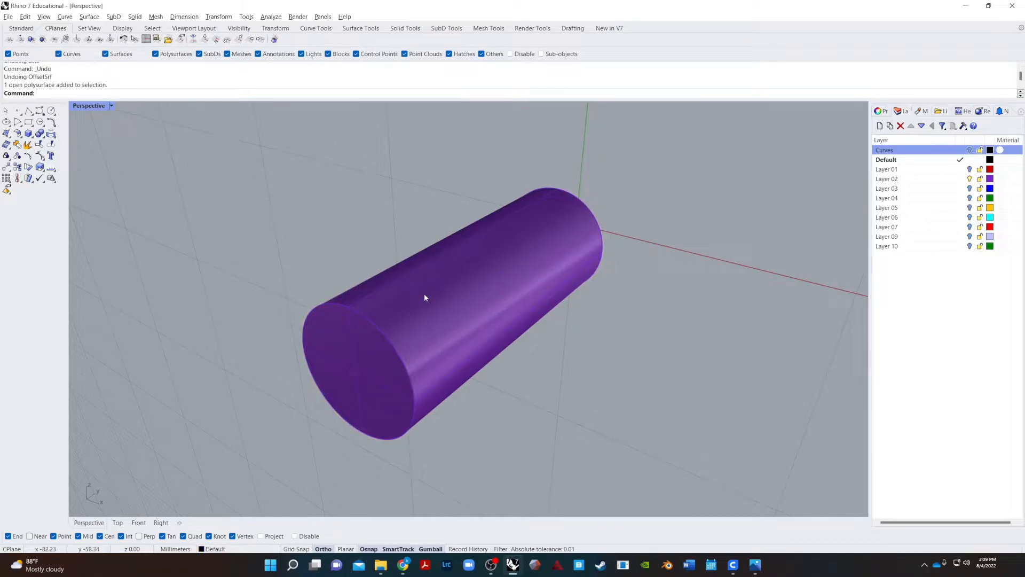
{"action": "left_click", "coordinate": [437, 282]}
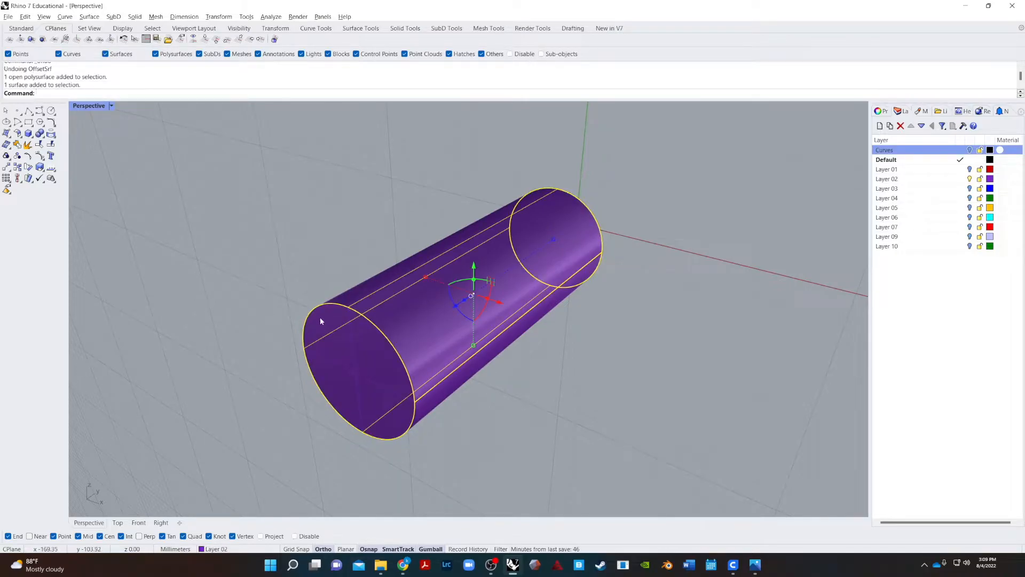
{"action": "type", "text": "OffsetSrf"}
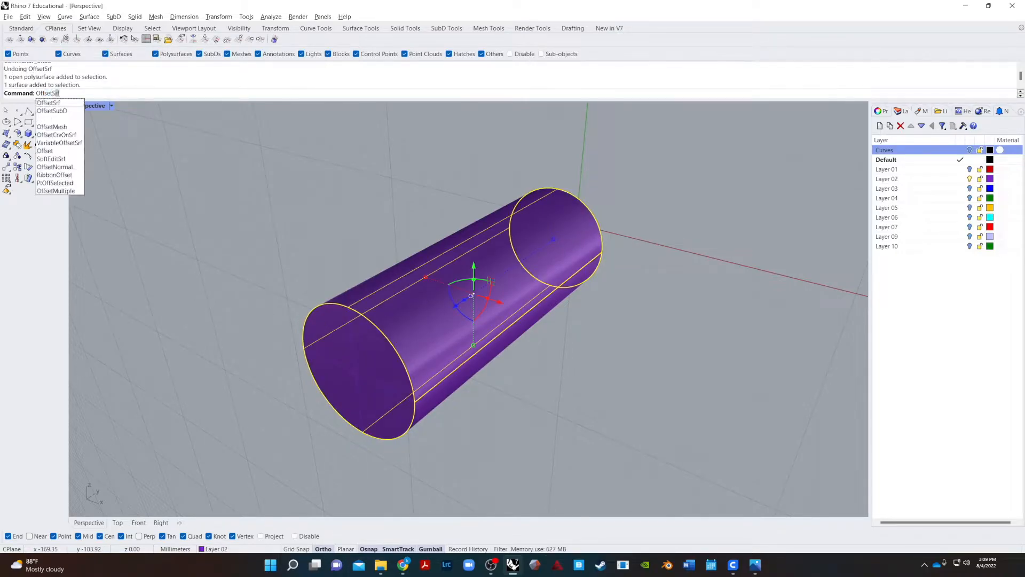
{"action": "key", "text": "Return"}
{"action": "key", "text": "Return"}
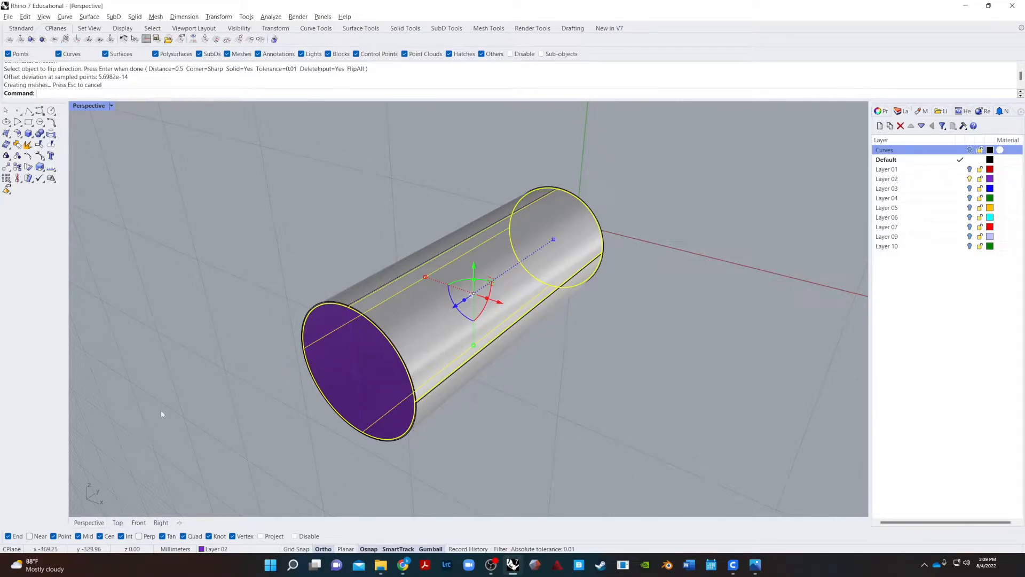
{"action": "key", "text": "ctrl+z"}
{"action": "key", "text": "Return"}
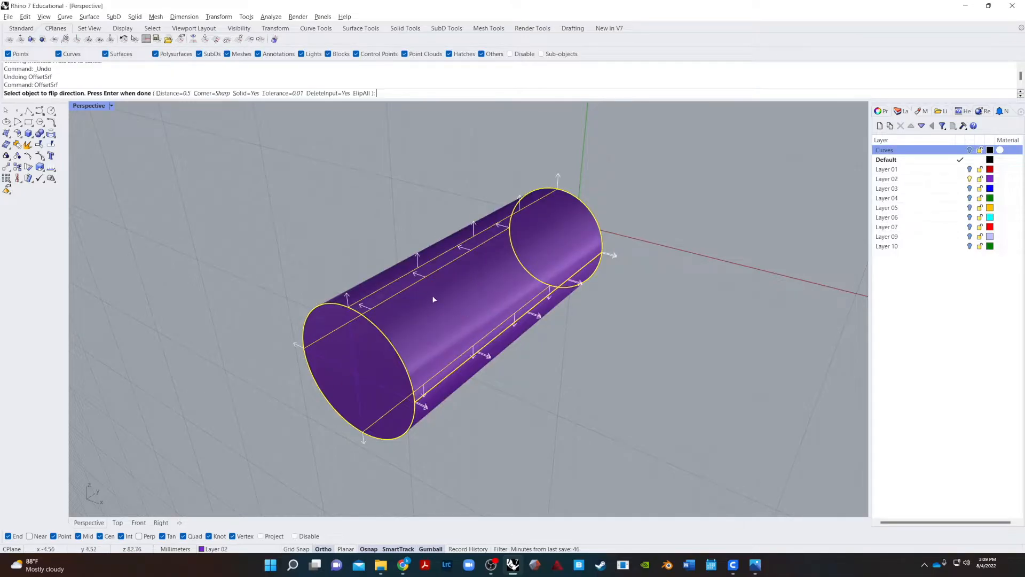
{"action": "key", "text": "Escape"}
{"action": "key", "text": "Escape"}
- Offset the purple cylinder's side surface outward by 1 mm as a solid wall
{"action": "left_click", "coordinate": [436, 321]}
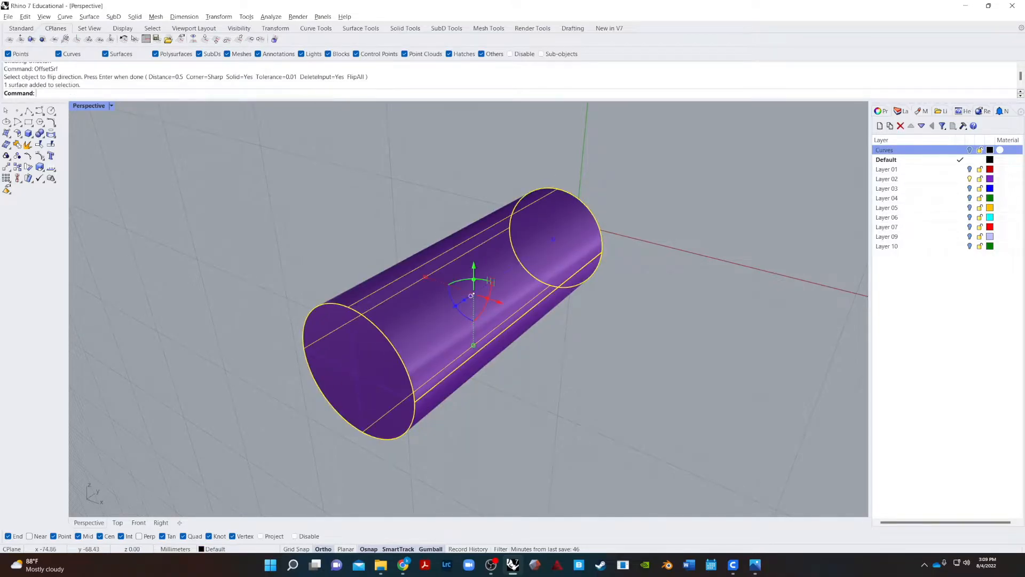
{"action": "key", "text": "Return"}
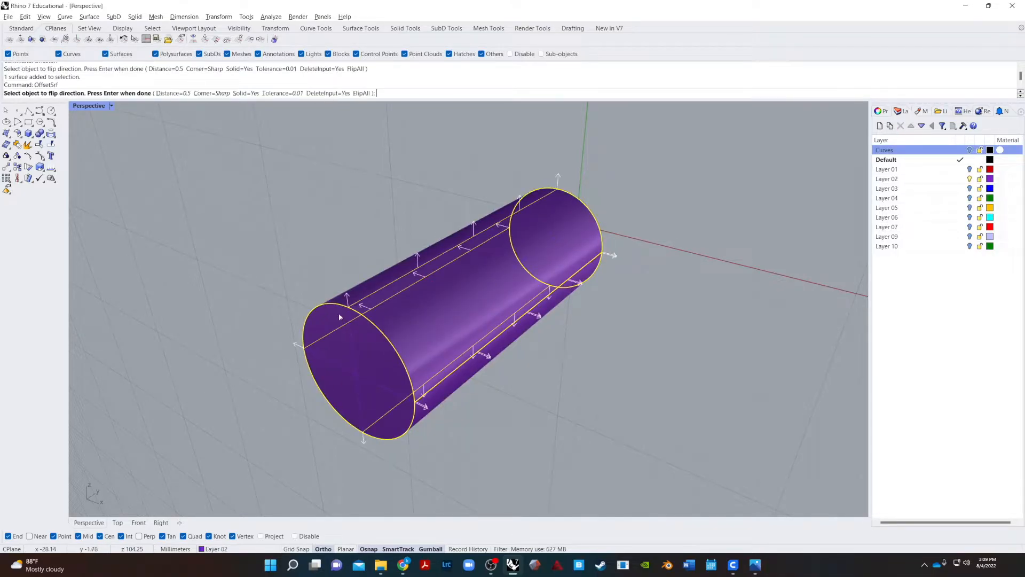
{"action": "left_click", "coordinate": [179, 94]}
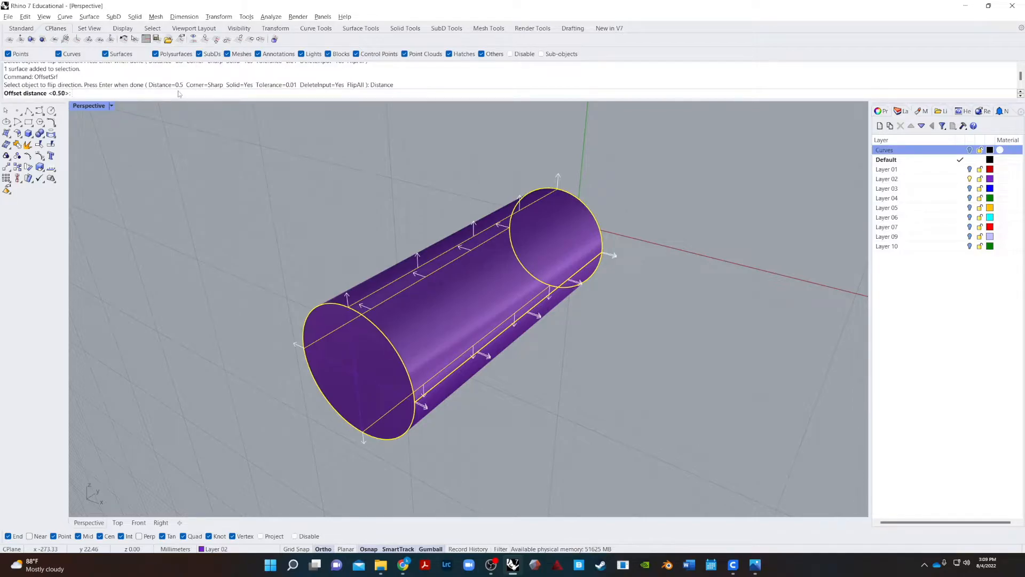
{"action": "type", "text": "1"}
{"action": "key", "text": "Return"}
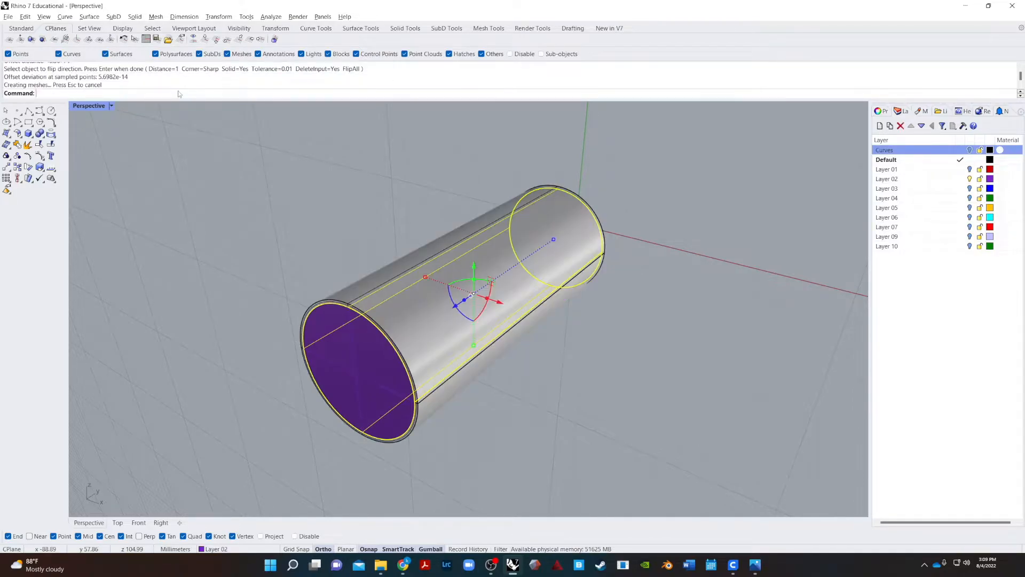
{"action": "key", "text": "Escape"}
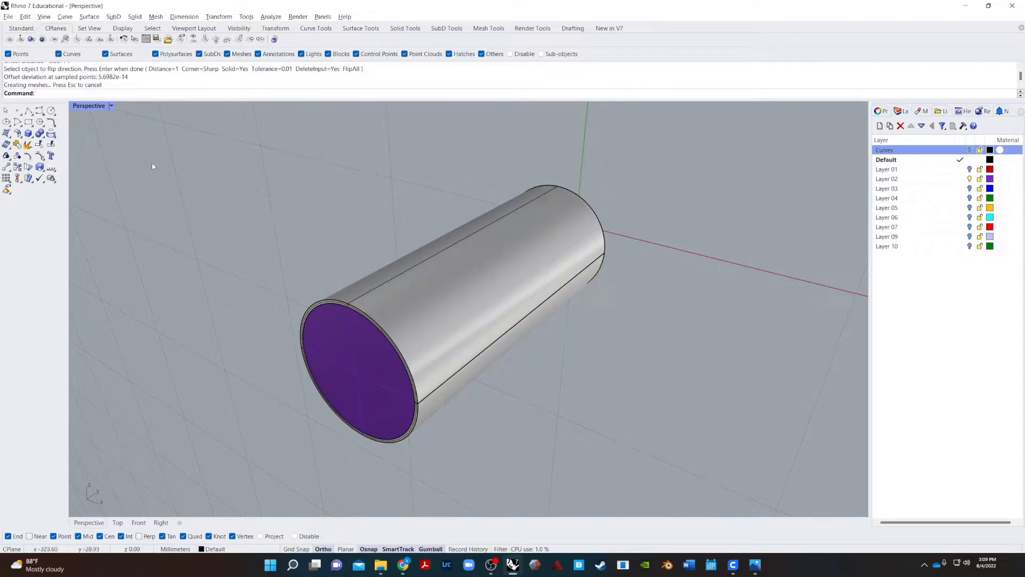
- Paste the narrow profile lines back at the thickened tube's end and show them in the Front view
{"action": "key", "text": "ctrl+v"}
{"action": "scroll", "coordinate": [271, 271], "scroll_direction": "up", "scroll_amount": 5}
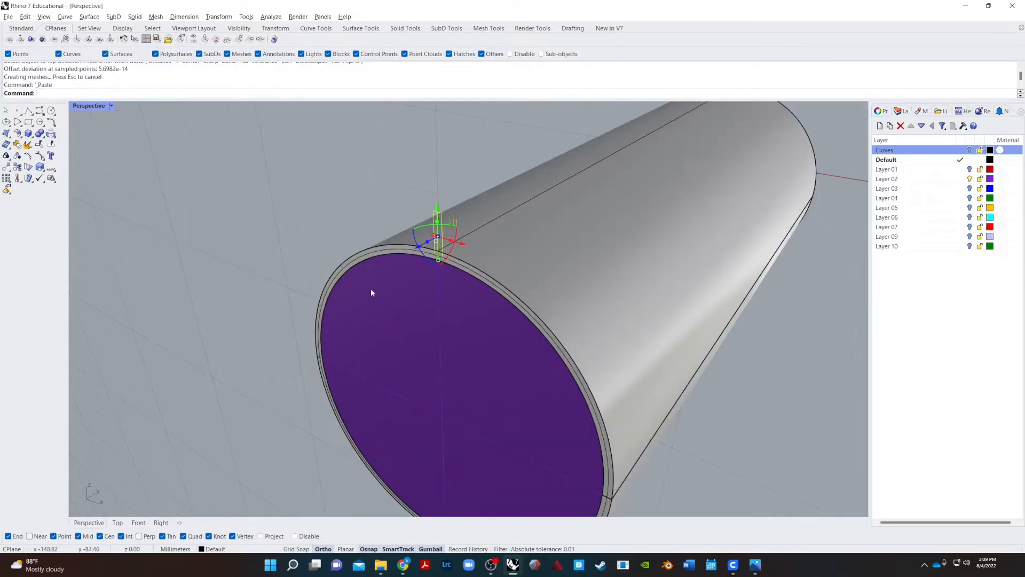
{"action": "right_click_drag", "start_coordinate": [341, 355], "coordinate": [406, 382]}
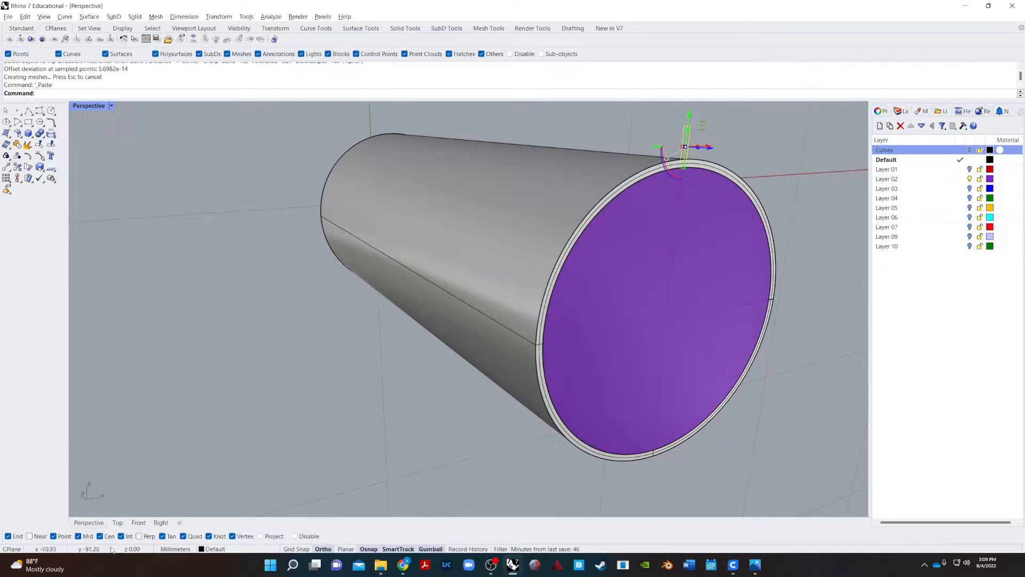
{"action": "left_click", "coordinate": [139, 521]}
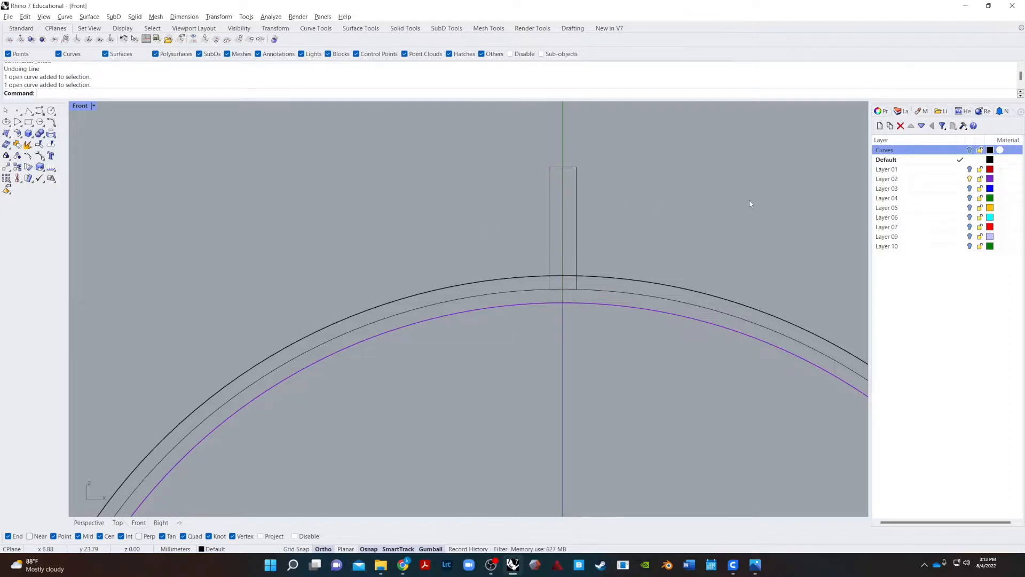
- Draw a 6 mm horizontal line to each side from the midpoint of the narrow profile's upper edge
{"action": "right_click_drag", "start_coordinate": [749, 203], "coordinate": [718, 243]}
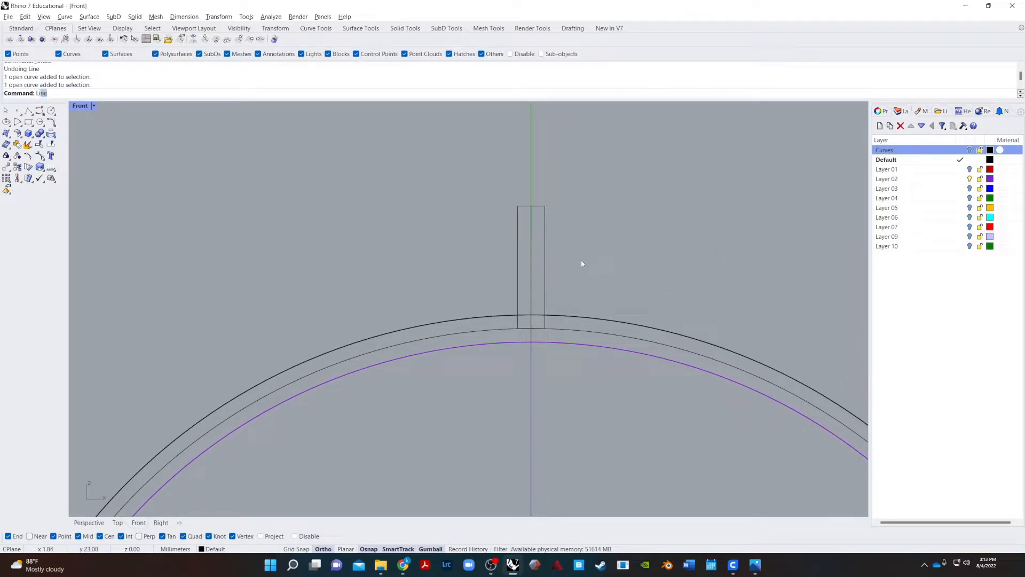
{"action": "key", "text": "Return"}
{"action": "left_click", "coordinate": [535, 207]}
{"action": "key", "text": "Escape"}
{"action": "key", "text": "Return"}
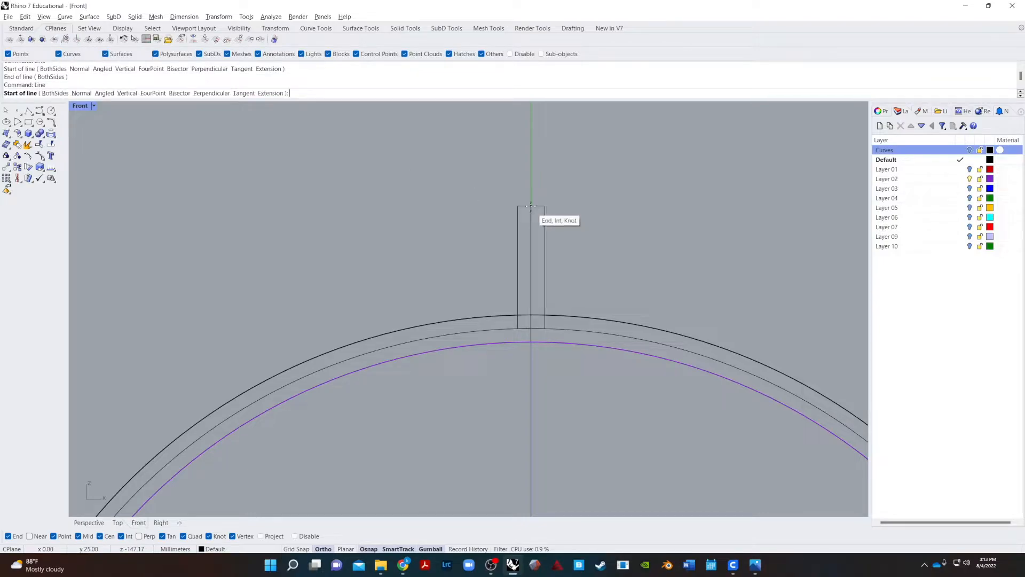
{"action": "left_click", "coordinate": [531, 207]}
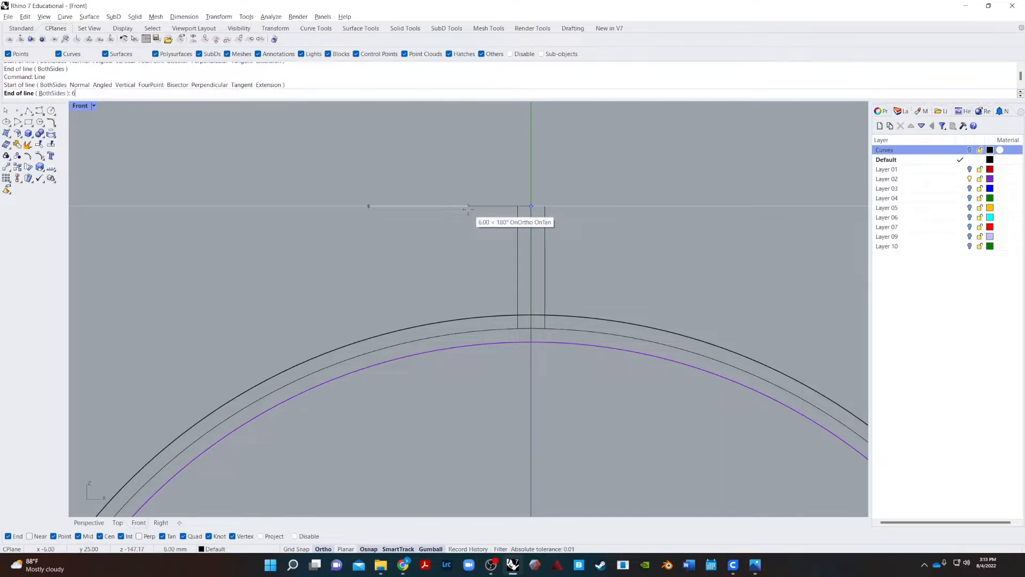
{"action": "type", "text": "6"}
{"action": "key", "text": "Return"}
{"action": "key", "text": "Return"}
{"action": "left_click", "coordinate": [531, 207]}
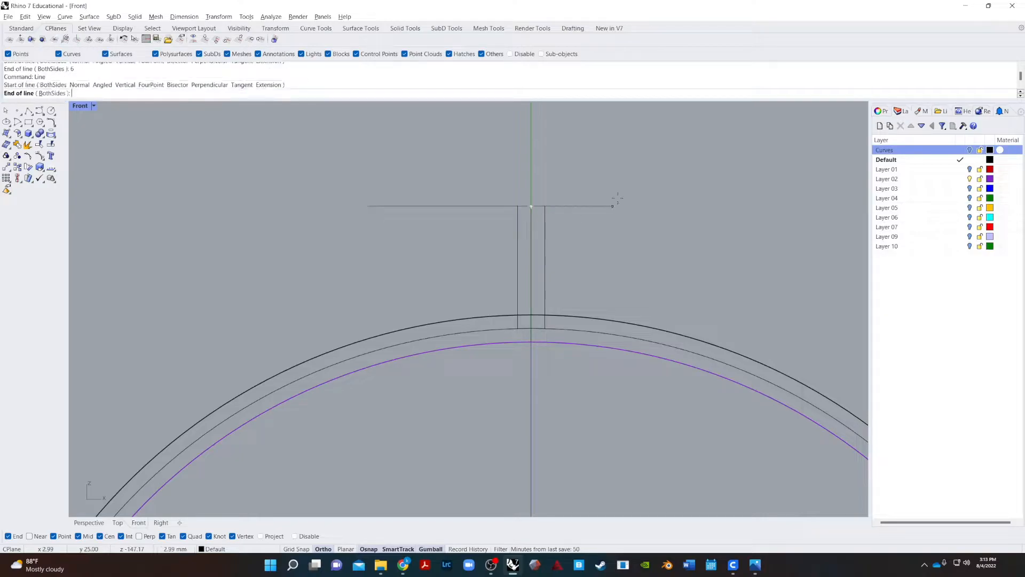
{"action": "type", "text": "6"}
{"action": "key", "text": "Return"}
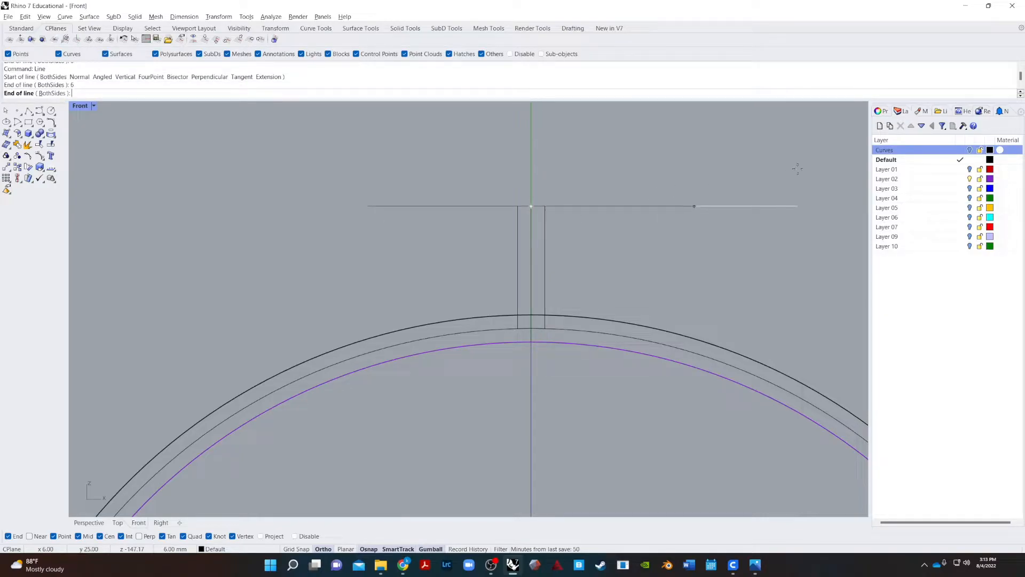
- Draw vertical lines from both outer ends of the horizontal lines down through the tube wall
{"action": "left_click", "coordinate": [694, 206]}
{"action": "key", "text": "Return"}
{"action": "left_click", "coordinate": [694, 207]}
{"action": "left_click", "coordinate": [694, 448]}
{"action": "key", "text": "Return"}
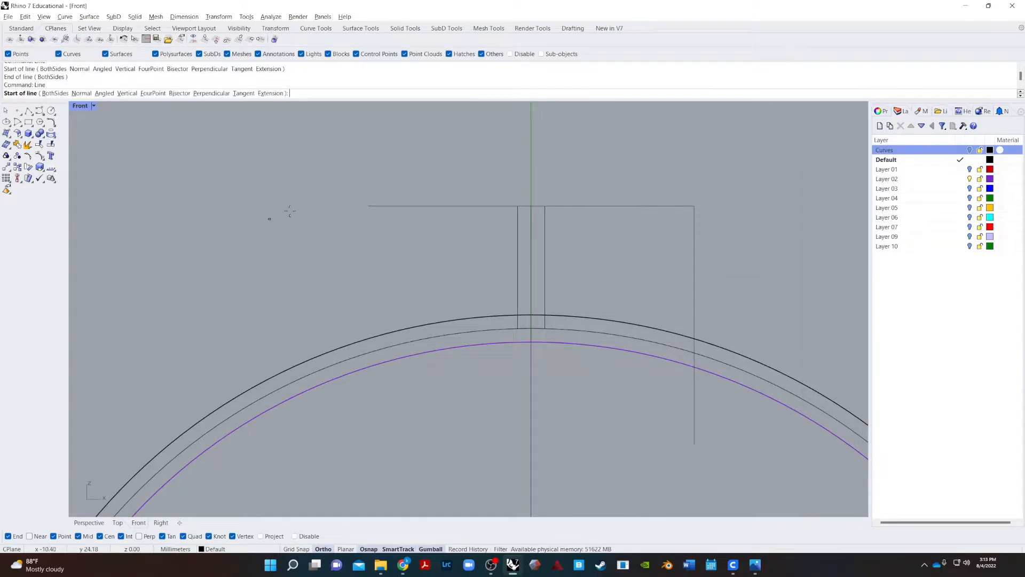
{"action": "left_click", "coordinate": [368, 206]}
{"action": "left_click", "coordinate": [368, 424]}
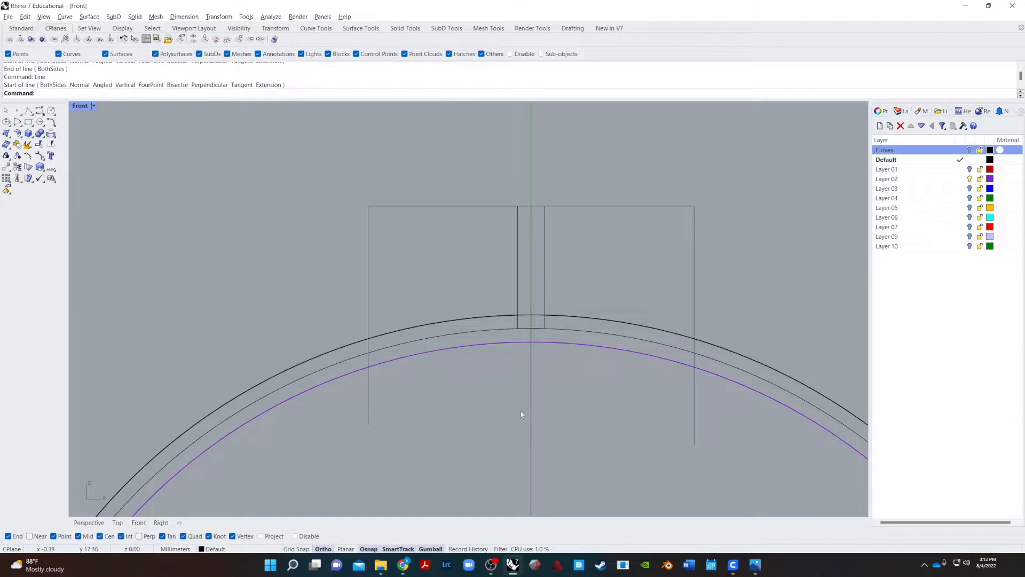
- Split the thickened tube wall with the two outer vertical lines
{"action": "type", "text": "split"}
{"action": "key", "text": "Return"}
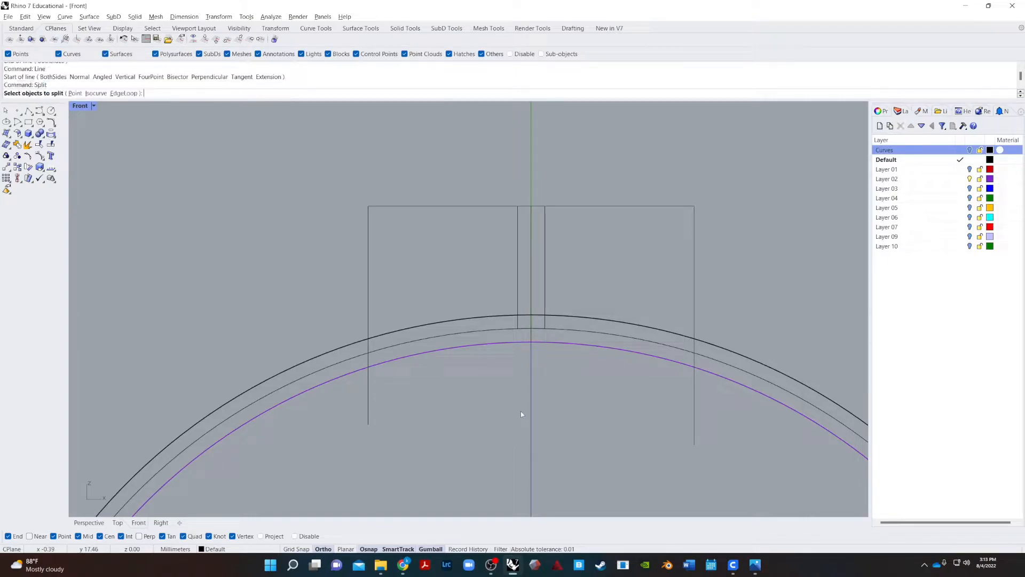
{"action": "left_click", "coordinate": [403, 327]}
{"action": "key", "text": "Return"}
{"action": "left_click", "coordinate": [369, 317]}
{"action": "left_click", "coordinate": [694, 303]}
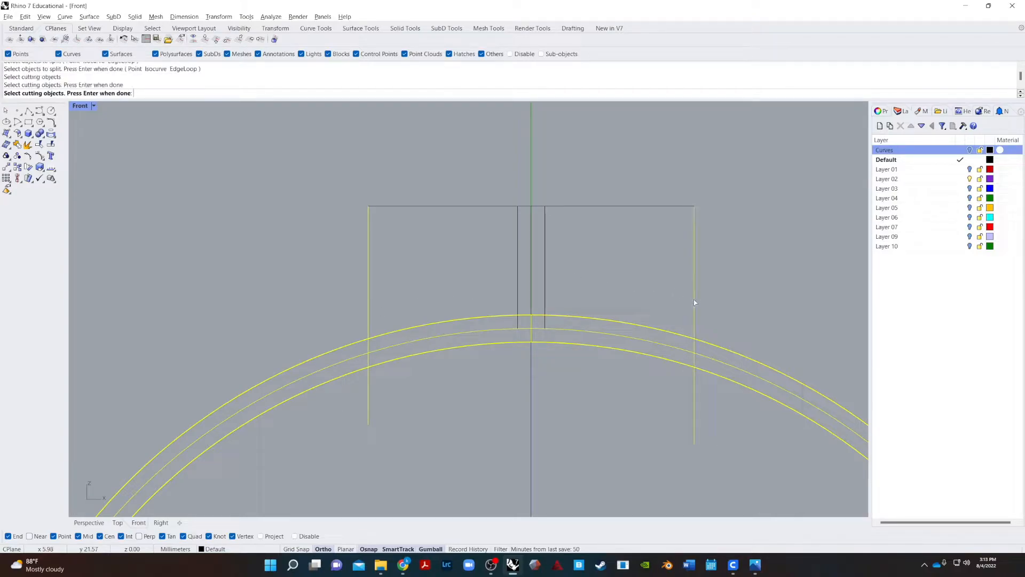
{"action": "key", "text": "Return"}
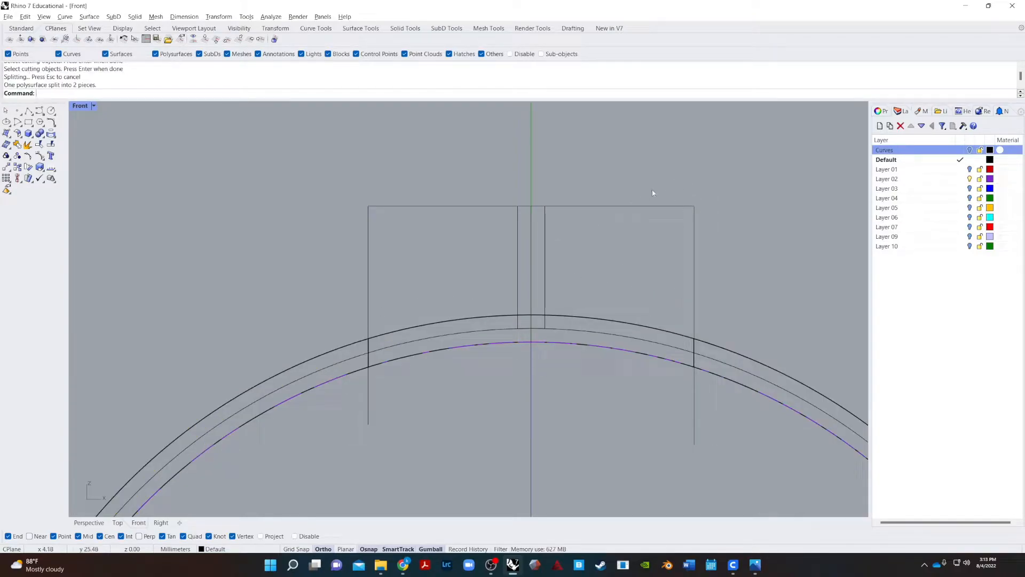
- Delete the horizontal and outer vertical construction lines around the narrow profile
{"action": "left_click_drag", "start_coordinate": [643, 239], "coordinate": [641, 237]}
{"action": "key", "text": "Delete"}
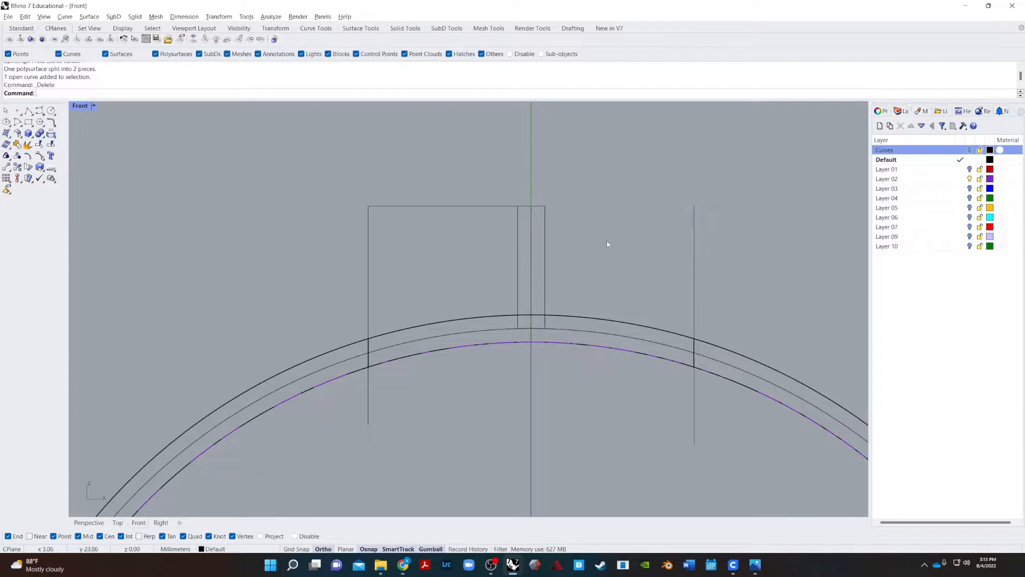
{"action": "left_click_drag", "start_coordinate": [362, 229], "coordinate": [361, 229]}
{"action": "key", "text": "Delete"}
{"action": "left_click_drag", "start_coordinate": [708, 220], "coordinate": [668, 239]}
{"action": "key", "text": "Delete"}
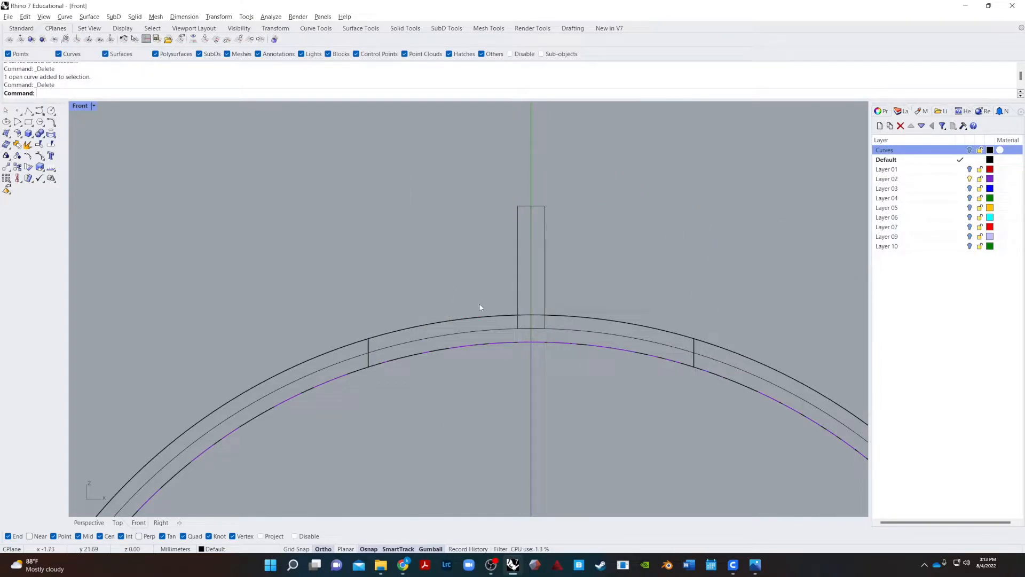
- Trace the narrow profile above the tube with a closed rectangle and delete the leftover profile lines
{"action": "left_click_drag", "start_coordinate": [508, 314], "coordinate": [553, 238]}
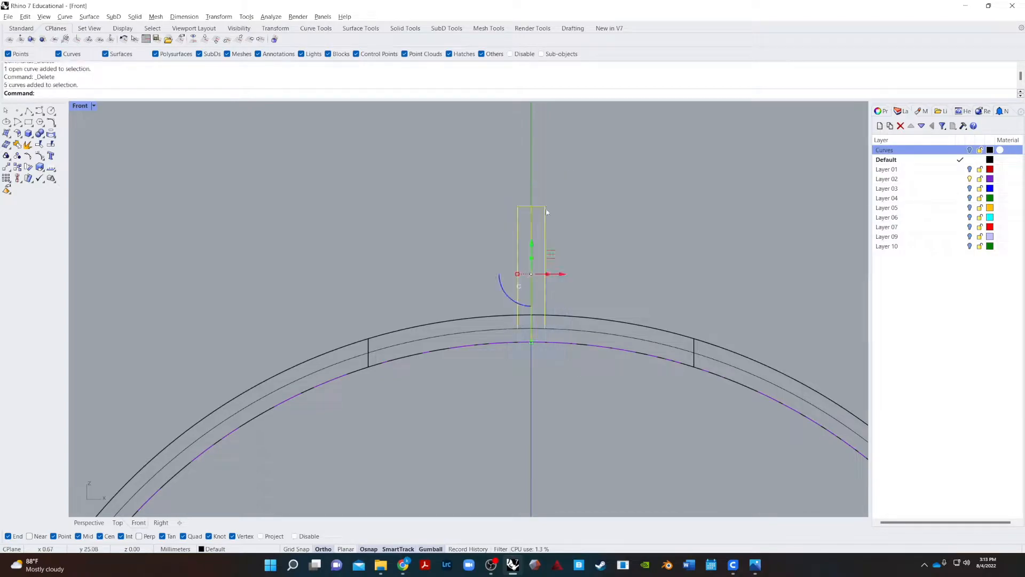
{"action": "scroll", "coordinate": [514, 308], "scroll_direction": "up", "scroll_amount": 2}
{"action": "scroll", "coordinate": [514, 308], "scroll_direction": "up", "scroll_amount": 2}
{"action": "key", "text": "Escape"}
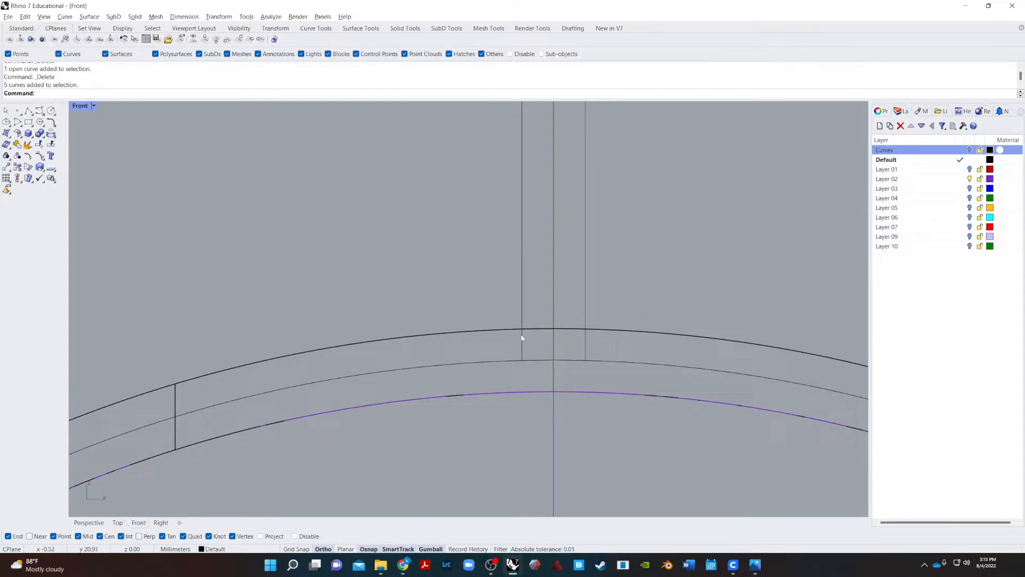
{"action": "scroll", "coordinate": [522, 337], "scroll_direction": "down", "scroll_amount": 2}
{"action": "type", "text": "rect"}
{"action": "key", "text": "Return"}
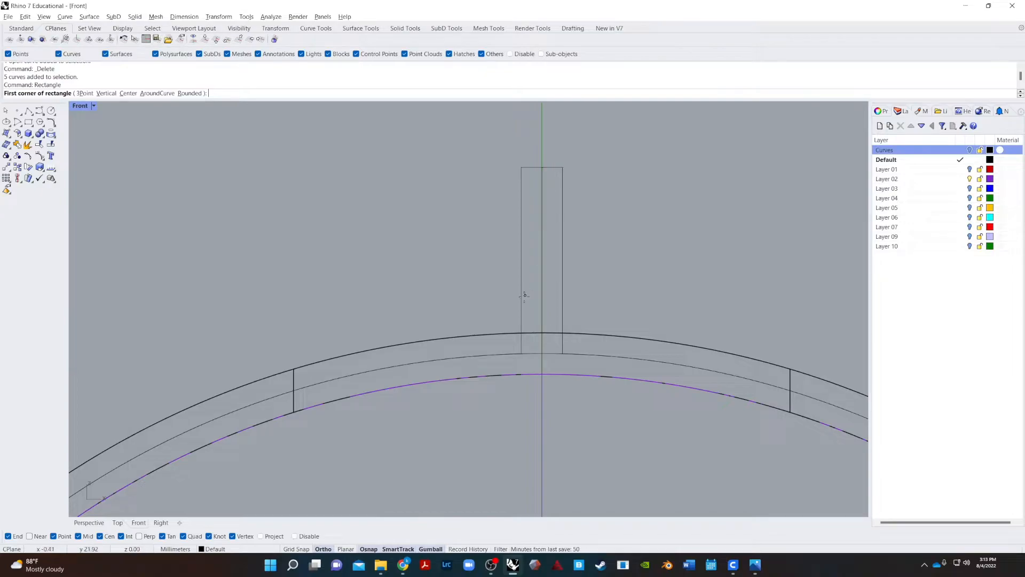
{"action": "left_click", "coordinate": [522, 353]}
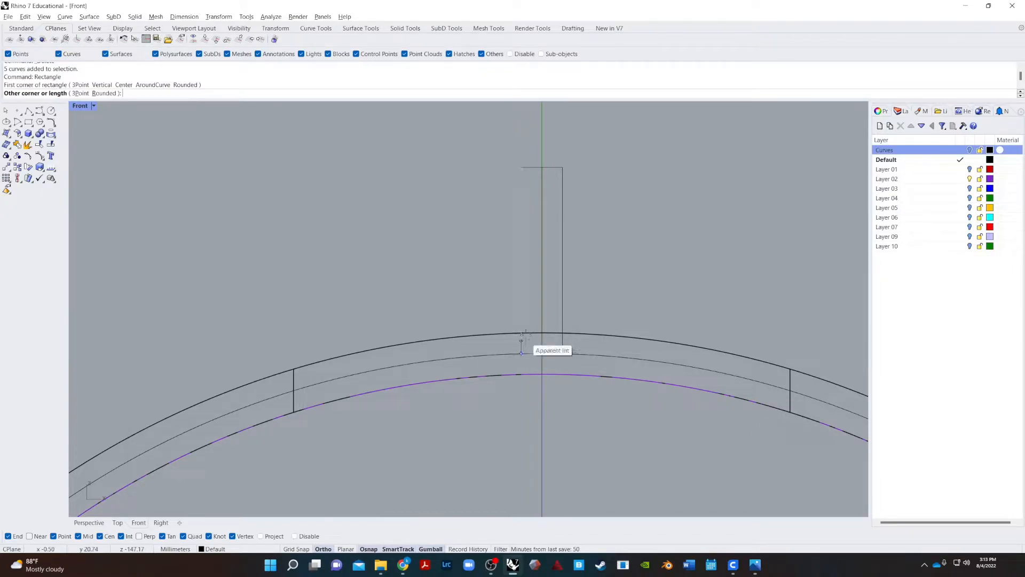
{"action": "left_click", "coordinate": [562, 114]}
{"action": "left_click_drag", "start_coordinate": [538, 187], "coordinate": [538, 192]}
{"action": "key", "text": "Delete"}
- Delete the large remainder of the split wall in the Perspective view, keeping the narrow strip beneath the profile
{"action": "scroll", "coordinate": [533, 230], "scroll_direction": "down", "scroll_amount": 8}
{"action": "right_click_drag", "start_coordinate": [559, 244], "coordinate": [510, 325]}
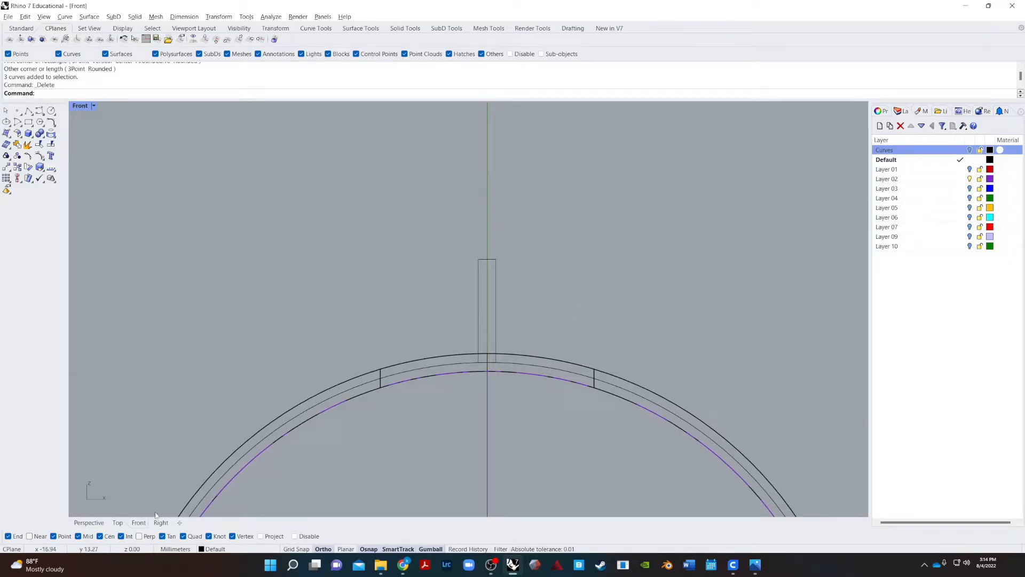
{"action": "left_click", "coordinate": [92, 523]}
{"action": "right_click_drag", "start_coordinate": [582, 340], "coordinate": [529, 346]}
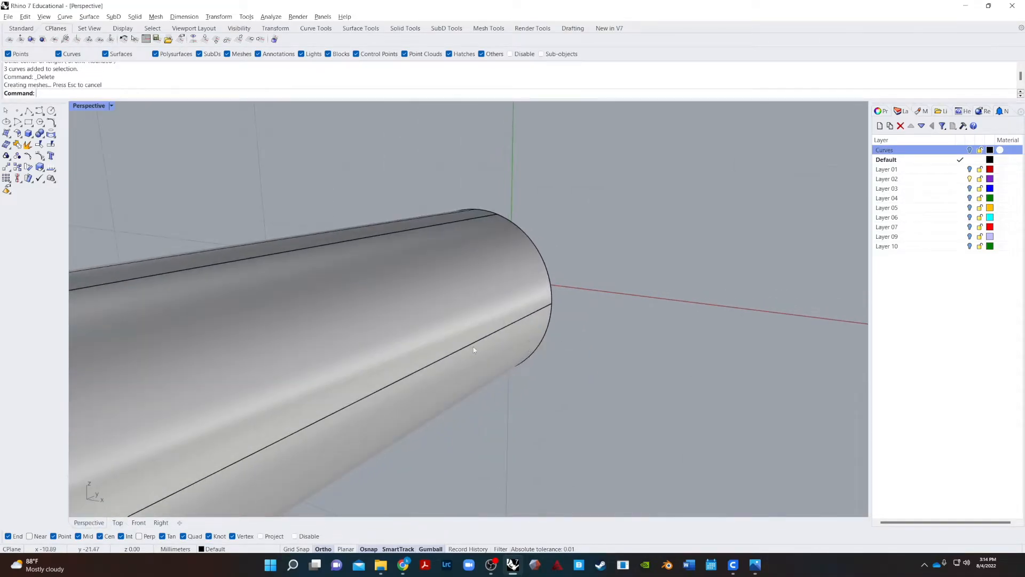
{"action": "scroll", "coordinate": [474, 347], "scroll_direction": "down", "scroll_amount": 8}
{"action": "right_click_drag", "start_coordinate": [339, 366], "coordinate": [382, 364]}
{"action": "scroll", "coordinate": [383, 365], "scroll_direction": "up", "scroll_amount": 5}
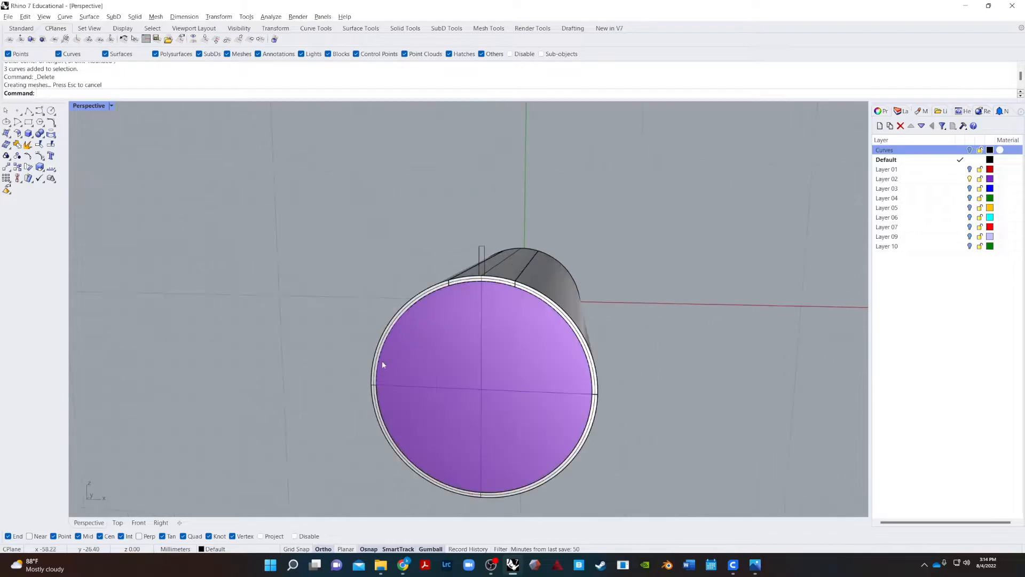
{"action": "left_click", "coordinate": [413, 302]}
{"action": "key", "text": "Delete"}
- Extrude the narrow rectangular profile as a solid about 106 mm along the wall strip toward the cylinder's far end
{"action": "right_click_drag", "start_coordinate": [486, 237], "coordinate": [406, 347]}
{"action": "left_click_drag", "start_coordinate": [107, 312], "coordinate": [172, 392]}
{"action": "type", "text": "e"}
{"action": "key", "text": "Return"}
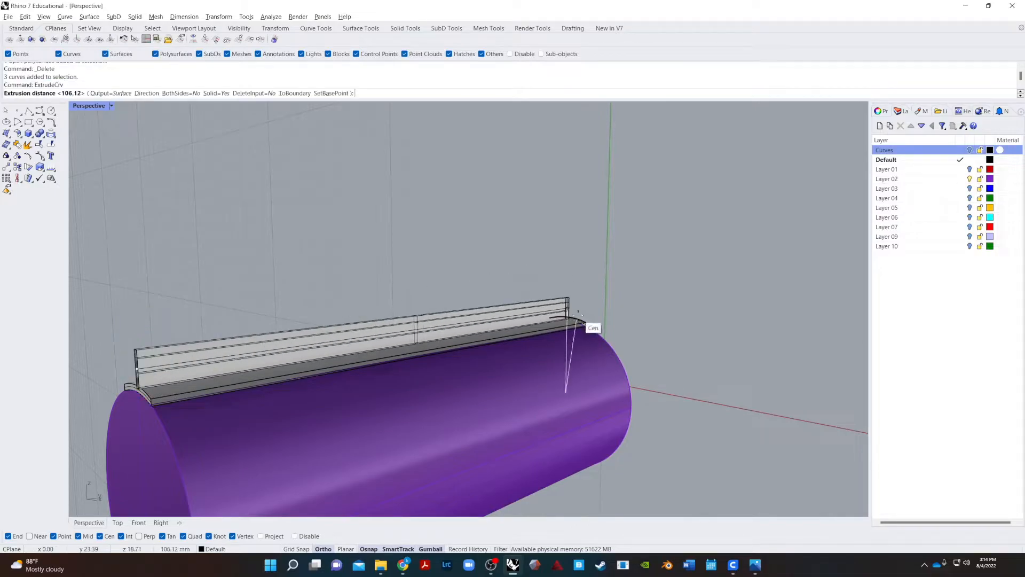
{"action": "left_click", "coordinate": [579, 317]}
{"action": "right_click_drag", "start_coordinate": [627, 336], "coordinate": [588, 345]}
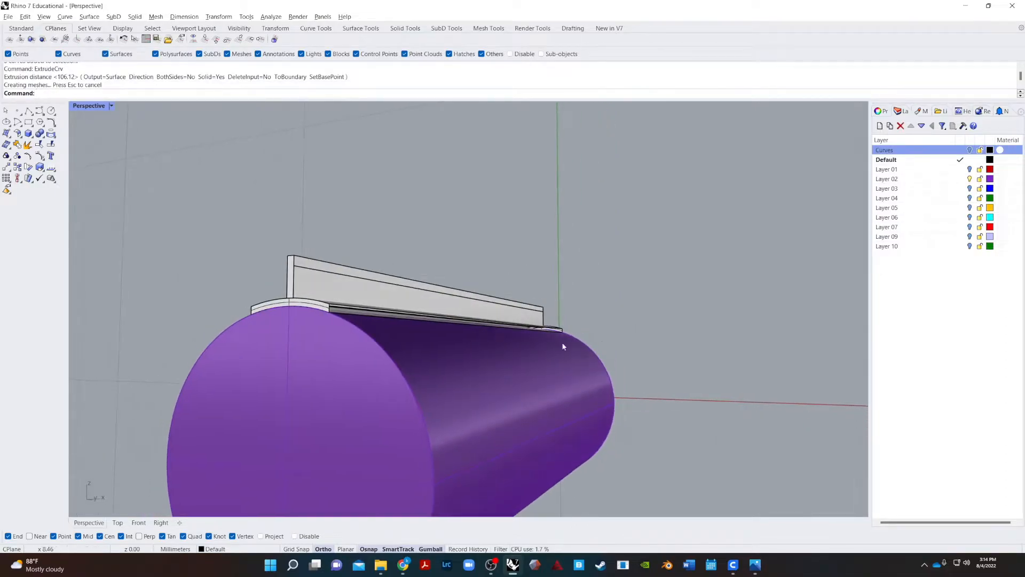
- Cap the open ends of the curved strip on top of the purple cylinder
{"action": "right_click_drag", "start_coordinate": [336, 295], "coordinate": [606, 366]}
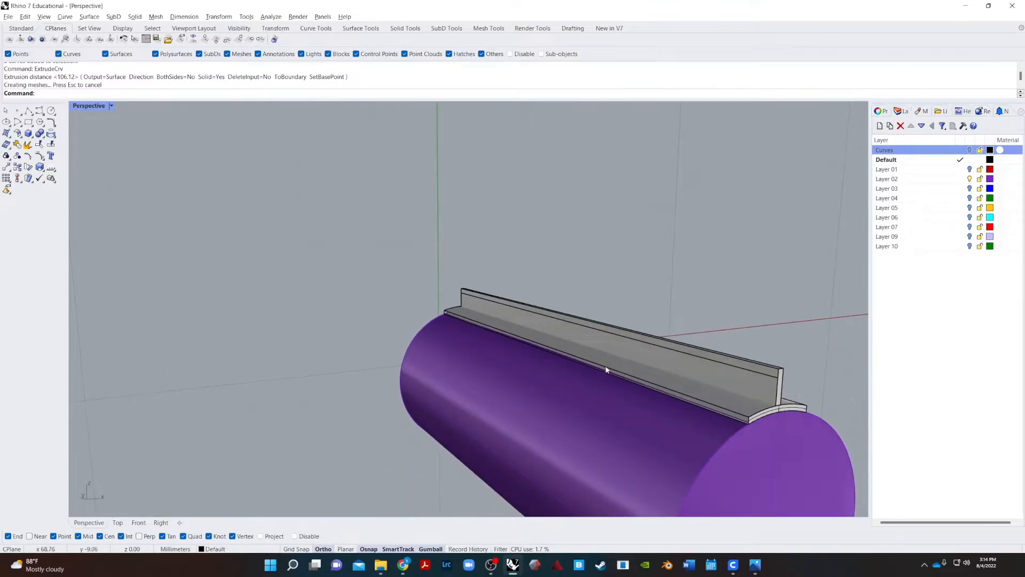
{"action": "left_click", "coordinate": [617, 364]}
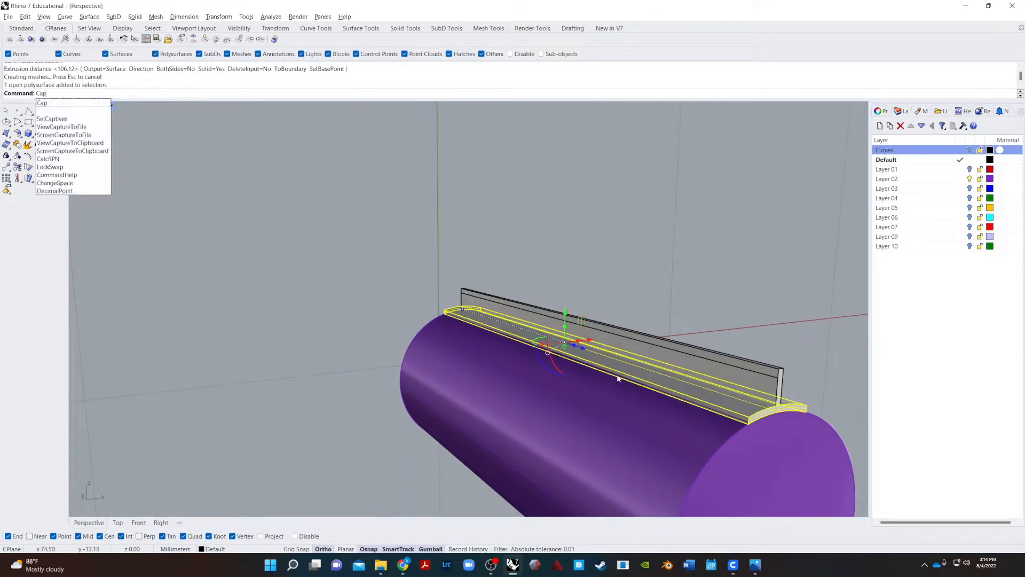
{"action": "key", "text": "Return"}
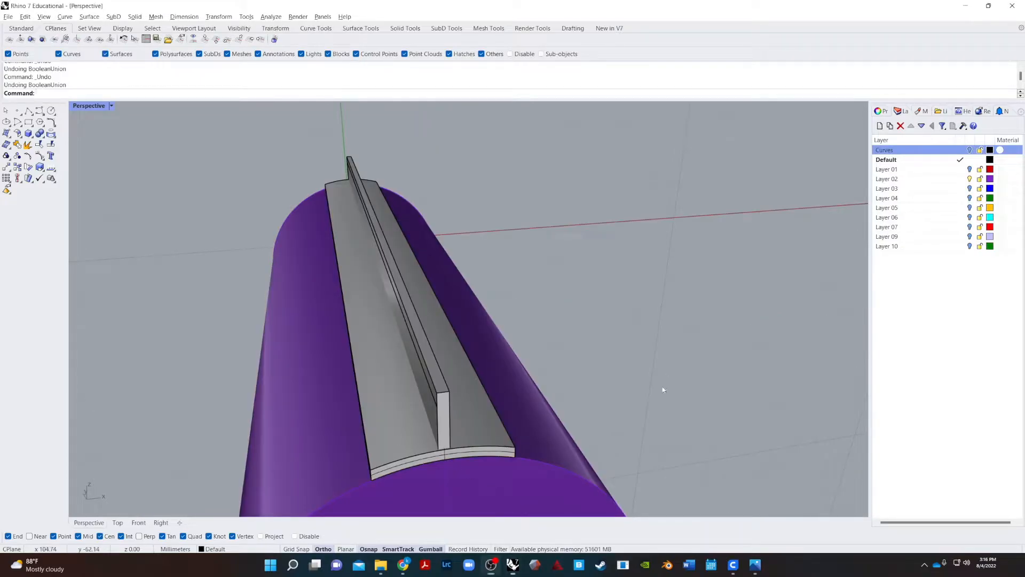
- Join the raised rail and the curved strip into one solid with BooleanUnion
{"action": "right_click_drag", "start_coordinate": [663, 390], "coordinate": [638, 318]}
{"action": "scroll", "coordinate": [713, 256], "scroll_direction": "up", "scroll_amount": 4}
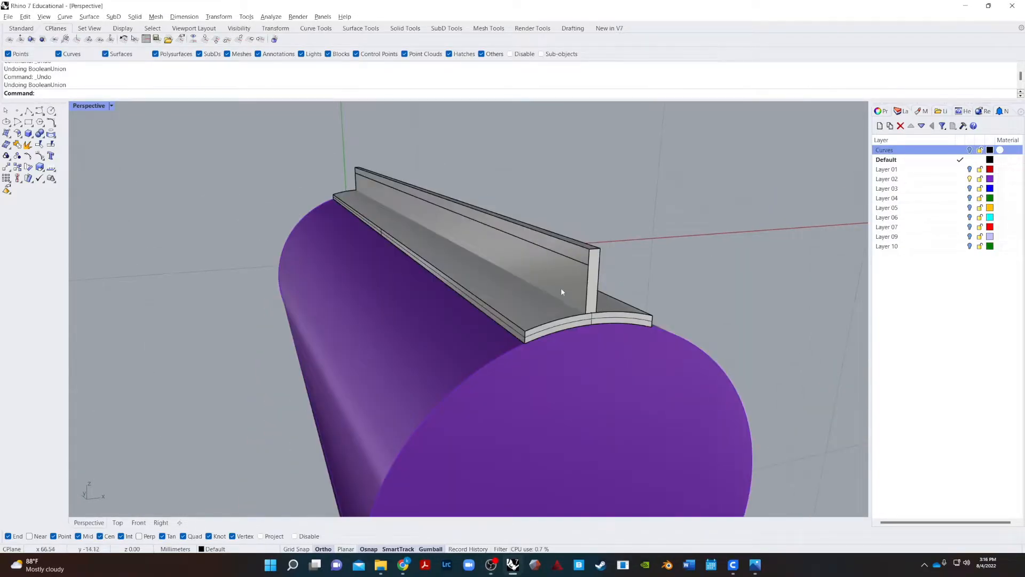
{"action": "left_click", "coordinate": [555, 252]}
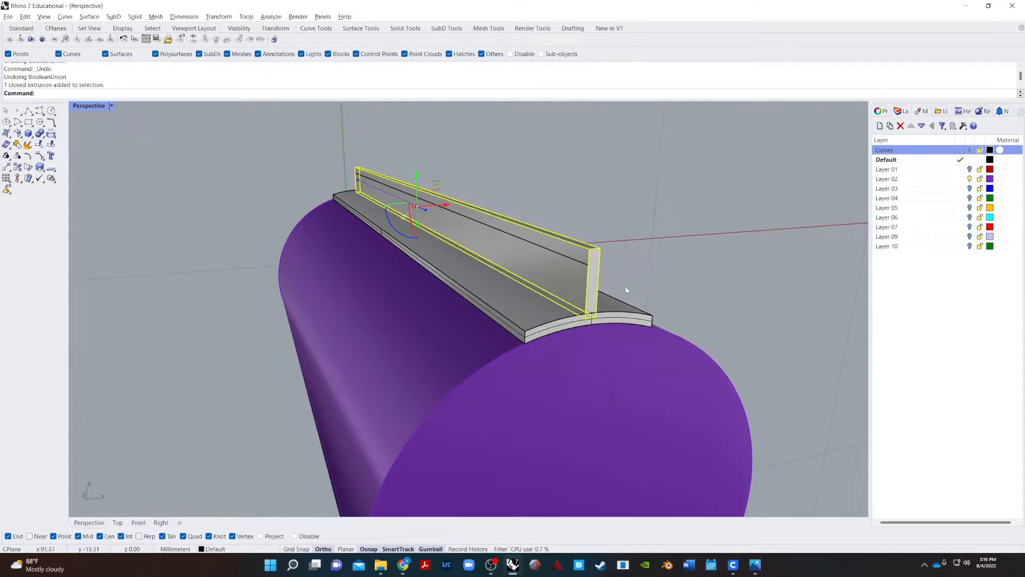
{"action": "left_click", "coordinate": [496, 321], "text": "shift"}
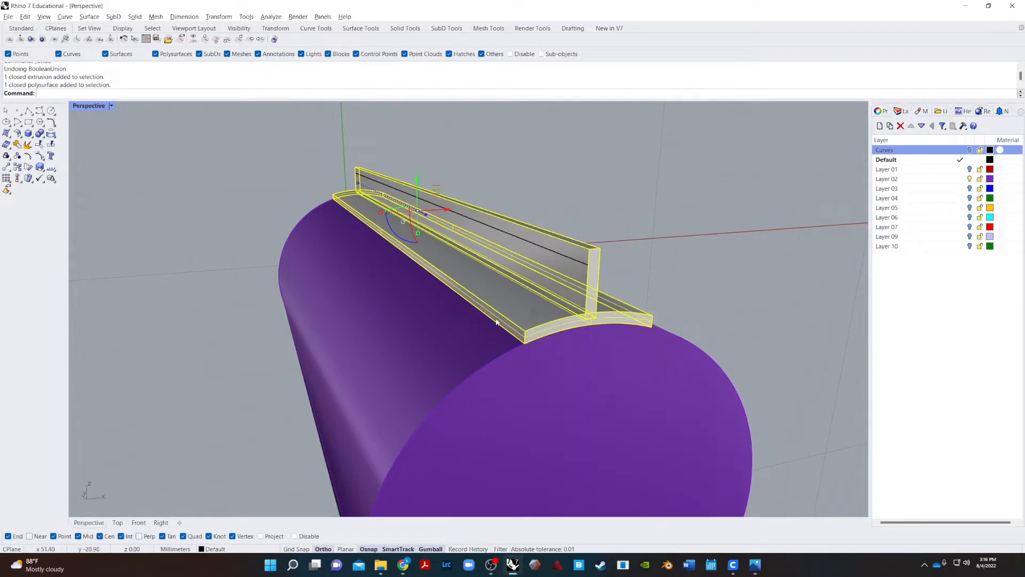
{"action": "type", "text": "Bo"}
{"action": "key", "text": "Return"}
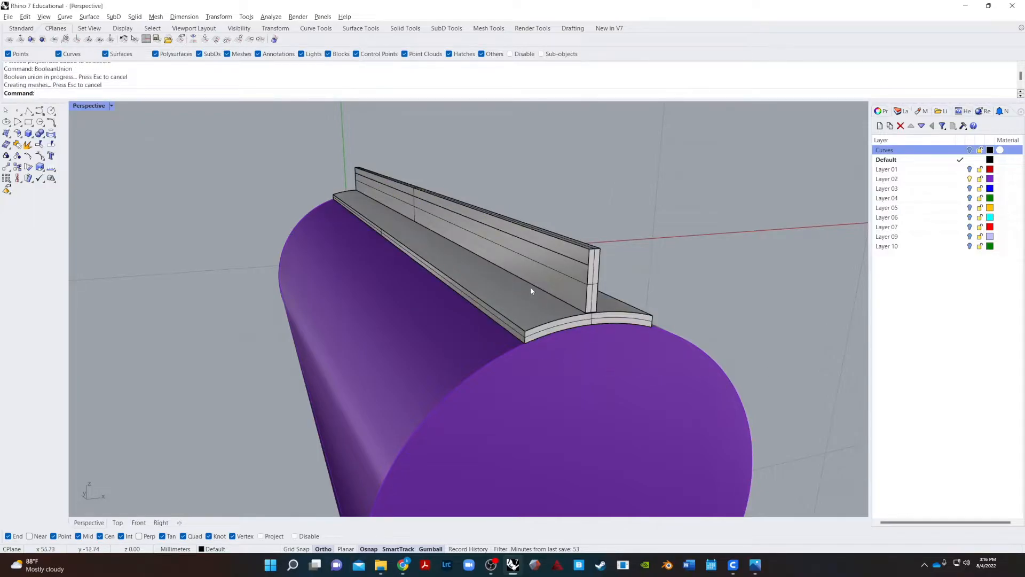
- Delete the leftover curve and the leftover extrusions overlapping the joined rail
{"action": "left_click", "coordinate": [531, 290]}
{"action": "key", "text": "Escape"}
{"action": "left_click", "coordinate": [546, 267]}
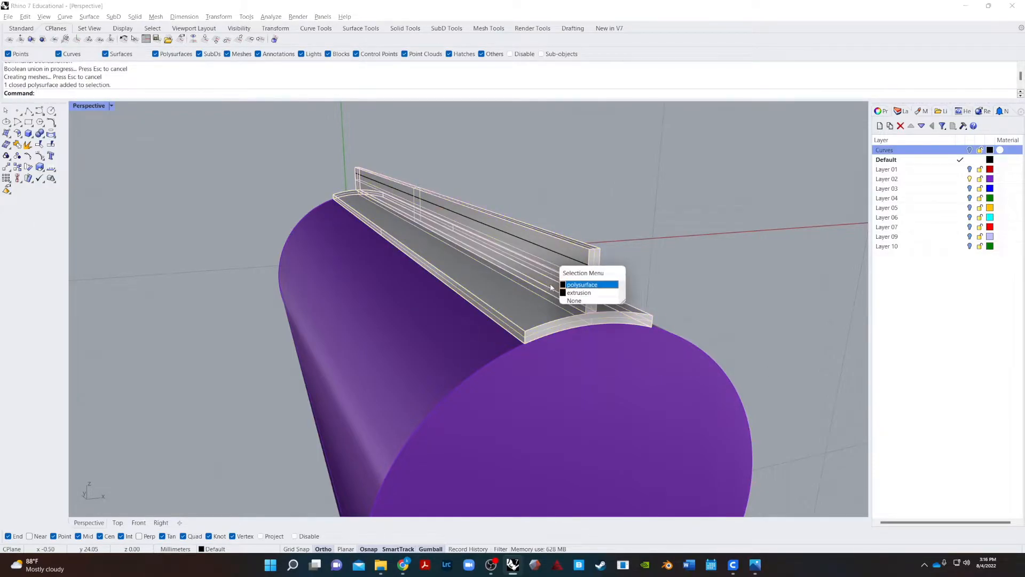
{"action": "key", "text": "Escape"}
{"action": "left_click_drag", "start_coordinate": [310, 140], "coordinate": [655, 320]}
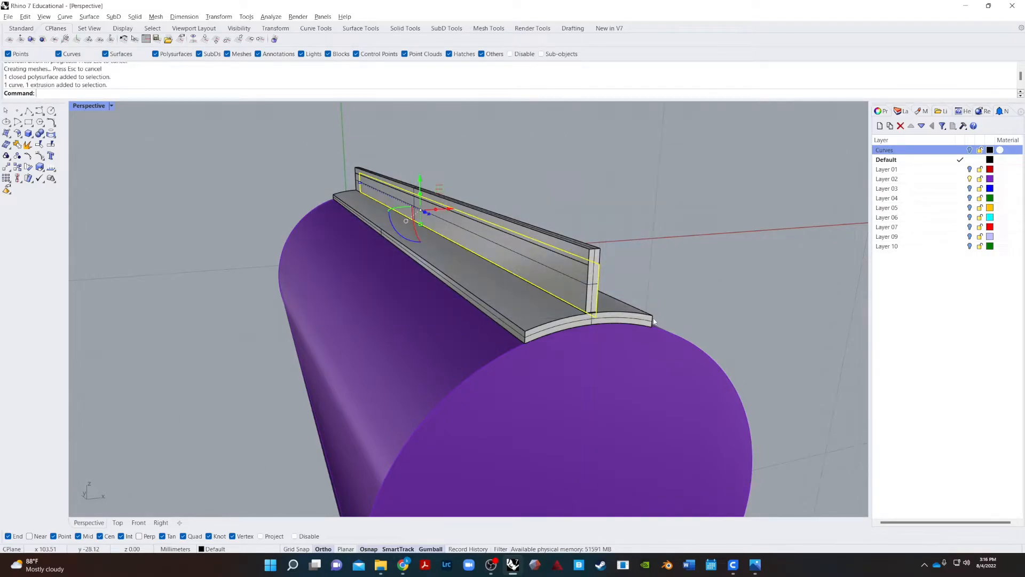
{"action": "key", "text": "Delete"}
{"action": "left_click", "coordinate": [569, 248]}
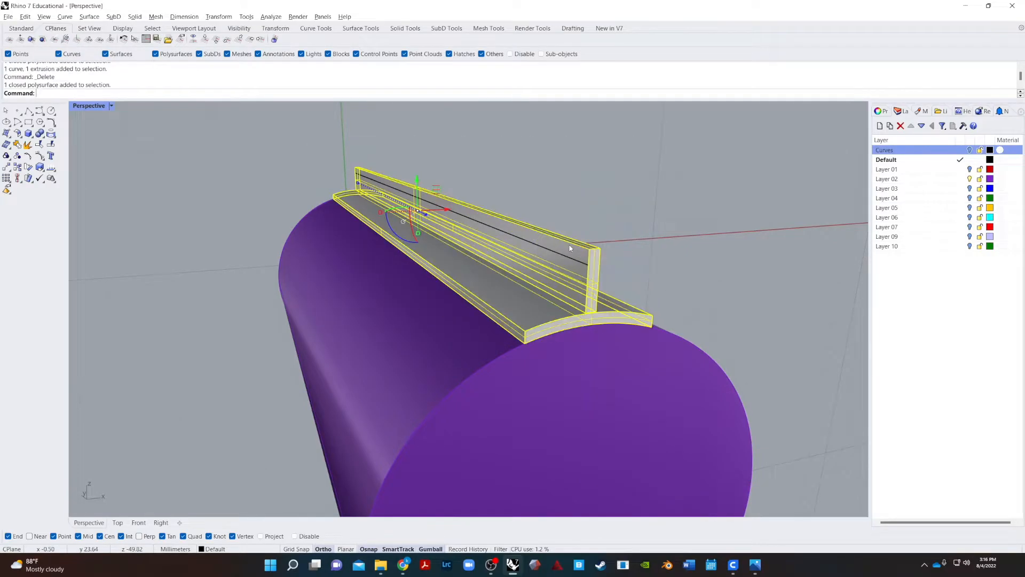
{"action": "left_click", "coordinate": [543, 267]}
{"action": "left_click", "coordinate": [558, 293]}
{"action": "key", "text": "Delete"}
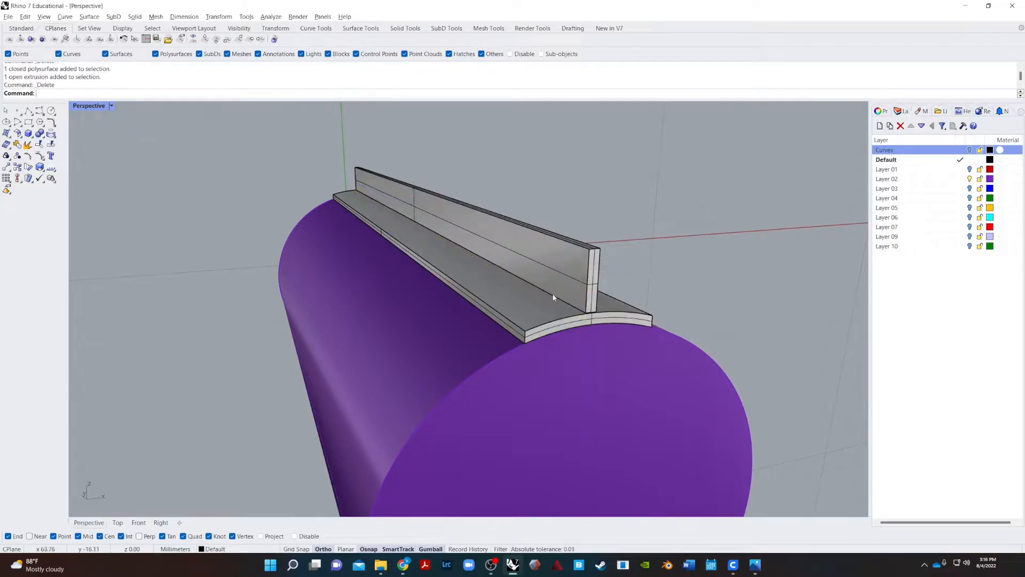
- Examine the joint between the rail's base and the curved strip at the cylinder's near end
{"action": "left_click", "coordinate": [566, 258]}
{"action": "left_click", "coordinate": [694, 260]}
{"action": "right_click_drag", "start_coordinate": [739, 254], "coordinate": [323, 378]}
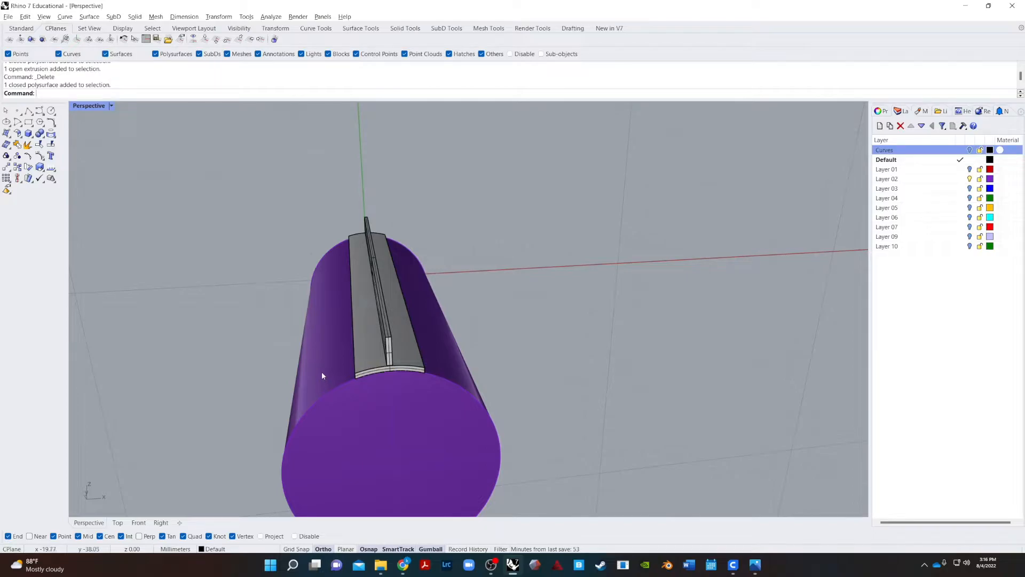
{"action": "scroll", "coordinate": [443, 390], "scroll_direction": "up", "scroll_amount": 6}
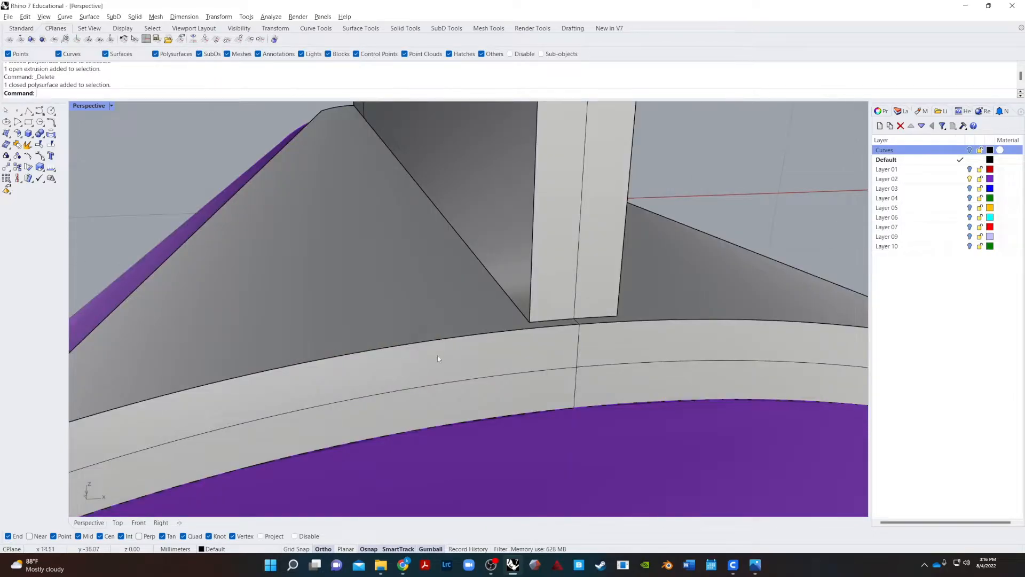
{"action": "scroll", "coordinate": [485, 345], "scroll_direction": "down", "scroll_amount": 8}
{"action": "right_click_drag", "start_coordinate": [485, 345], "coordinate": [585, 337]}
{"action": "scroll", "coordinate": [586, 338], "scroll_direction": "up", "scroll_amount": 4}
{"action": "right_click_drag", "start_coordinate": [606, 269], "coordinate": [671, 286]}
{"action": "right_click", "coordinate": [963, 323]}
{"action": "left_click", "coordinate": [584, 193]}
{"action": "right_click_drag", "start_coordinate": [584, 194], "coordinate": [536, 219]}
{"action": "scroll", "coordinate": [520, 283], "scroll_direction": "down", "scroll_amount": 5}
{"action": "scroll", "coordinate": [584, 371], "scroll_direction": "up", "scroll_amount": 10}
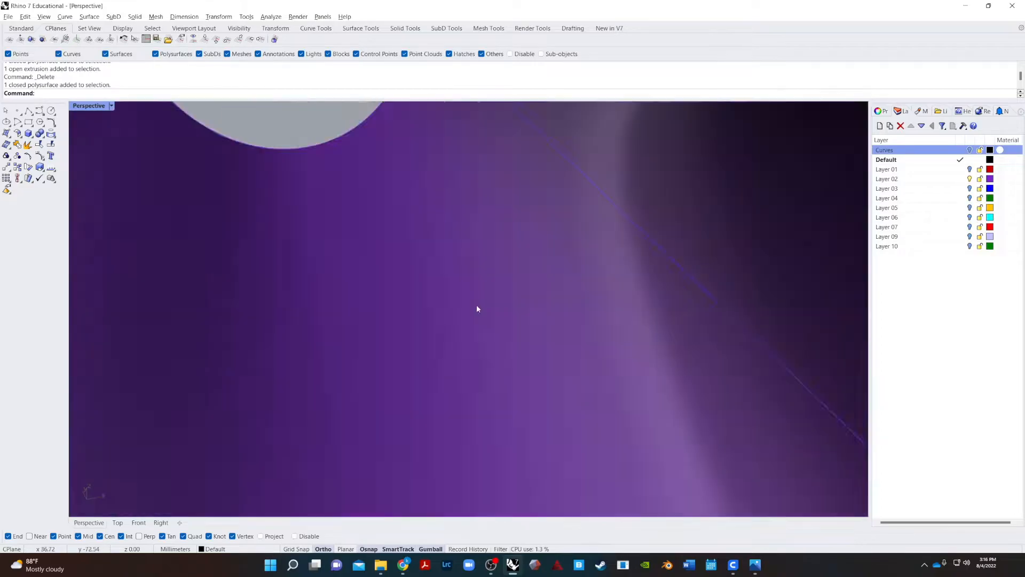
{"action": "scroll", "coordinate": [482, 310], "scroll_direction": "down", "scroll_amount": 4}
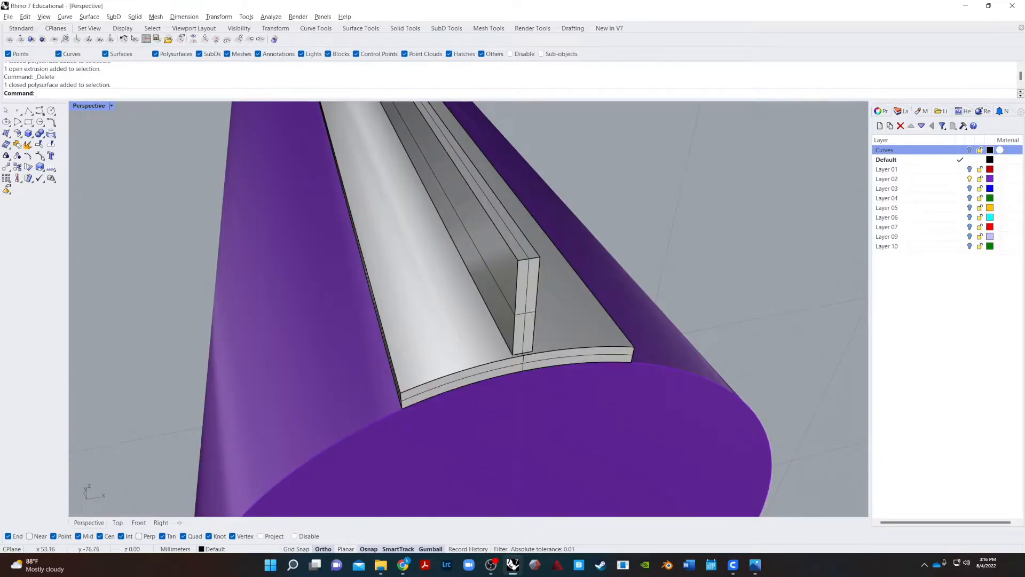
- Try to move the rail's end face from its bottom midpoint down onto the curved strip's top edge
{"action": "left_click", "coordinate": [527, 324]}
{"action": "scroll", "coordinate": [527, 324], "scroll_direction": "up", "scroll_amount": 5}
{"action": "scroll", "coordinate": [521, 341], "scroll_direction": "down", "scroll_amount": 5}
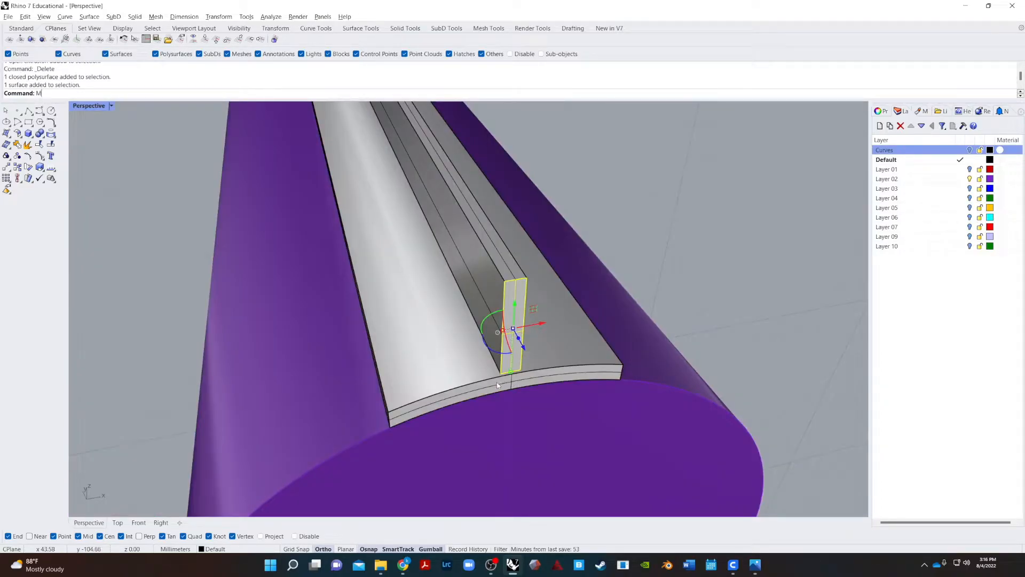
{"action": "key", "text": "Return"}
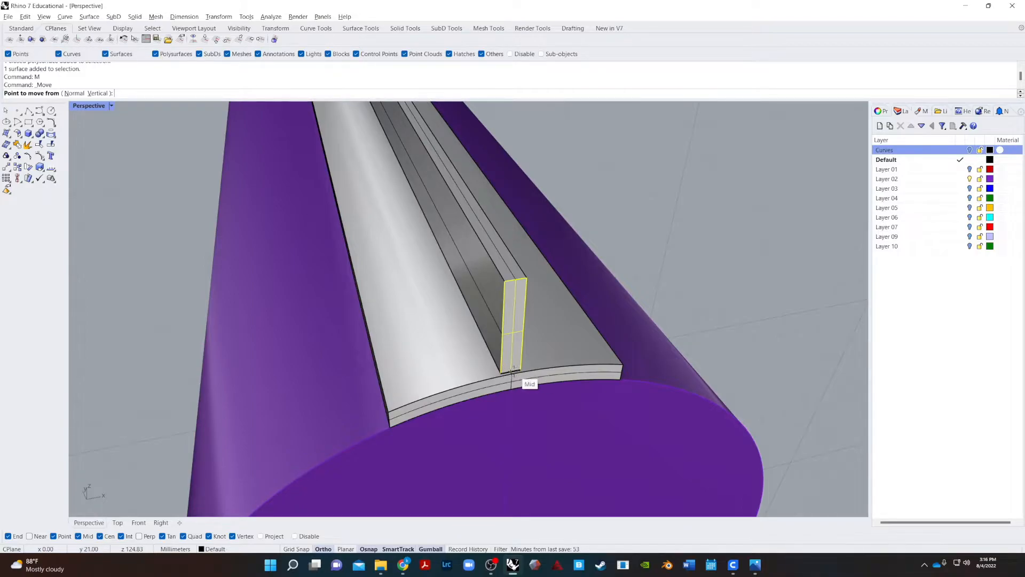
{"action": "left_click", "coordinate": [512, 370]}
{"action": "left_click", "coordinate": [514, 376]}
{"action": "key", "text": "Escape"}
- Undo the face move, the deletions, the boolean union, the strip's cap and the rail extrusion
{"action": "right_click_drag", "start_coordinate": [526, 339], "coordinate": [508, 307]}
{"action": "scroll", "coordinate": [517, 354], "scroll_direction": "down", "scroll_amount": 8}
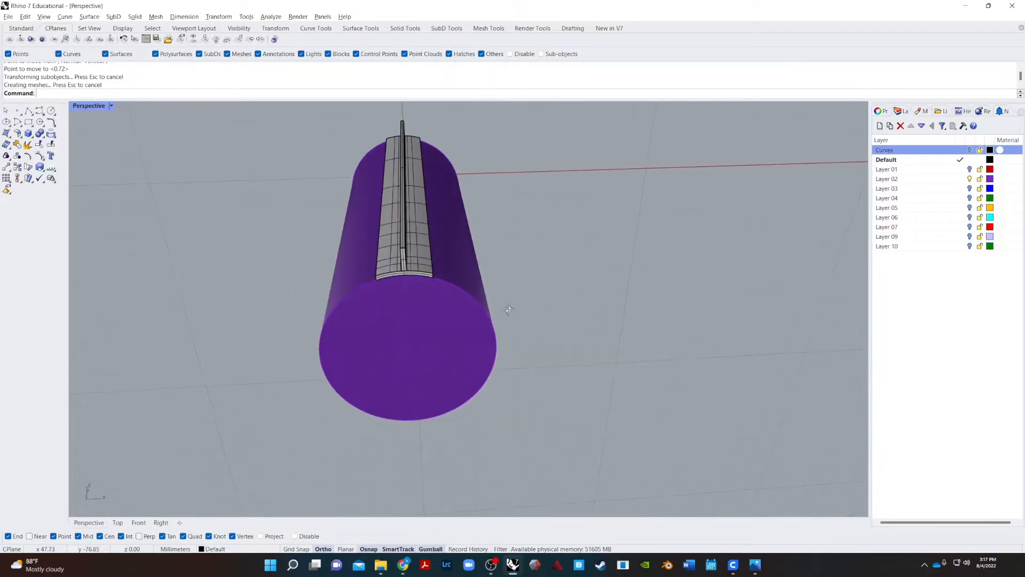
{"action": "key", "text": "ctrl+z"}
{"action": "key", "text": "ctrl+z"}
{"action": "key", "text": "ctrl+z"}
{"action": "key", "text": "ctrl+z"}
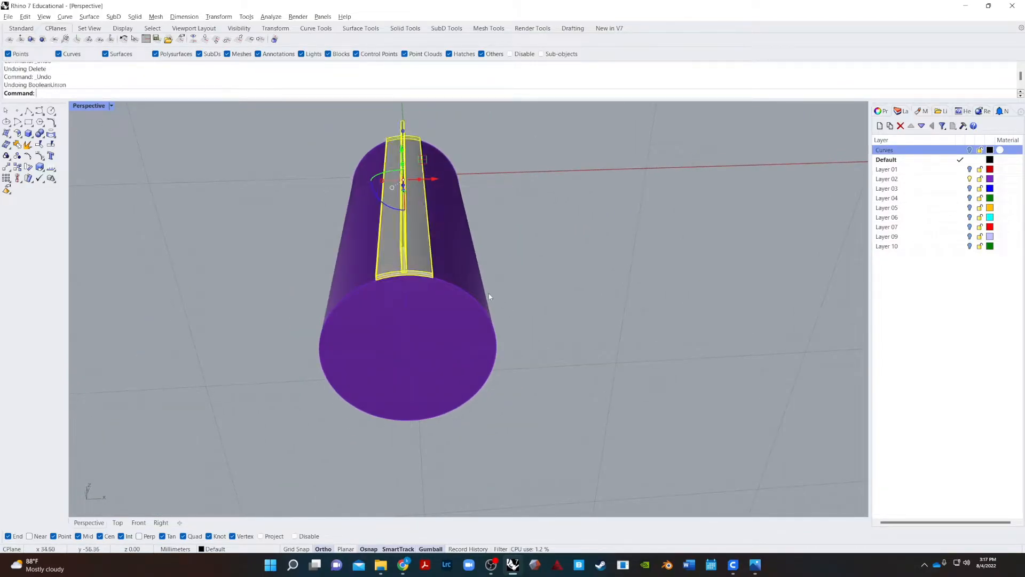
{"action": "left_click", "coordinate": [517, 267]}
{"action": "right_click_drag", "start_coordinate": [517, 268], "coordinate": [136, 401]}
{"action": "scroll", "coordinate": [136, 397], "scroll_direction": "up", "scroll_amount": 8}
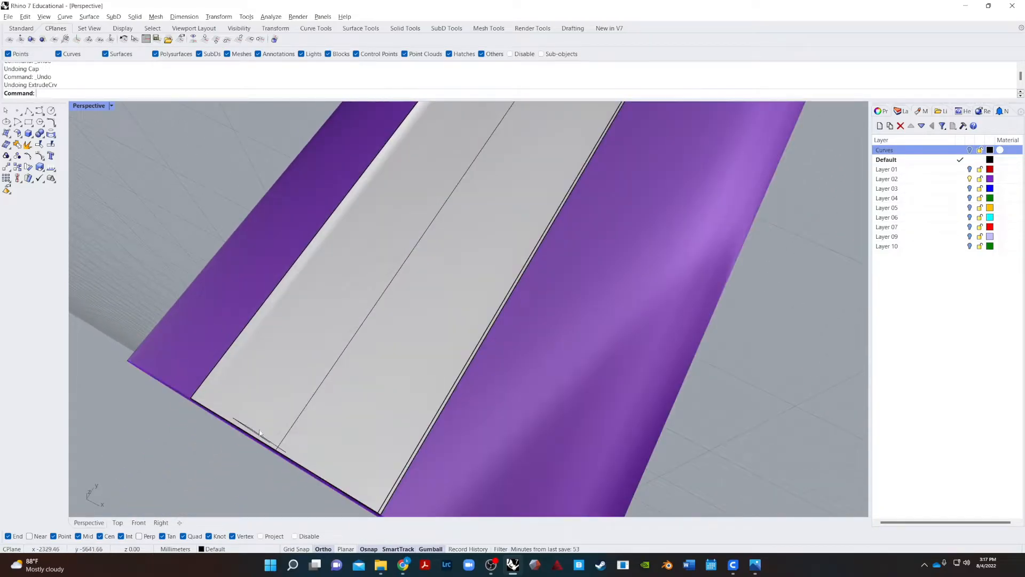
- Move the closed rectangular rail profile from its bottom edge's midpoint to the middle of the curved strip's top edge
{"action": "left_click", "coordinate": [260, 434]}
{"action": "left_click", "coordinate": [258, 437]}
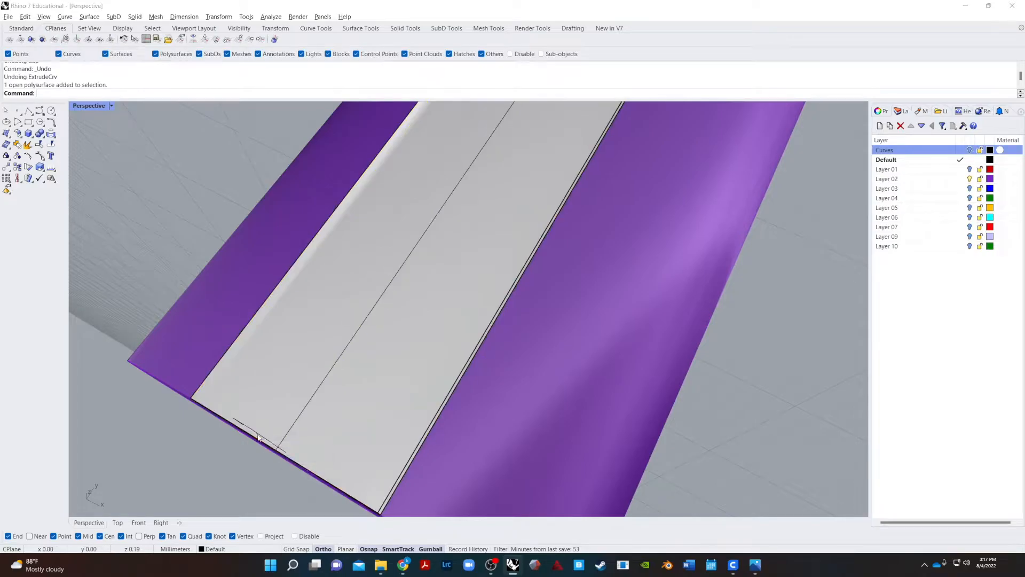
{"action": "left_click", "coordinate": [285, 459]}
{"action": "scroll", "coordinate": [267, 449], "scroll_direction": "down", "scroll_amount": 6}
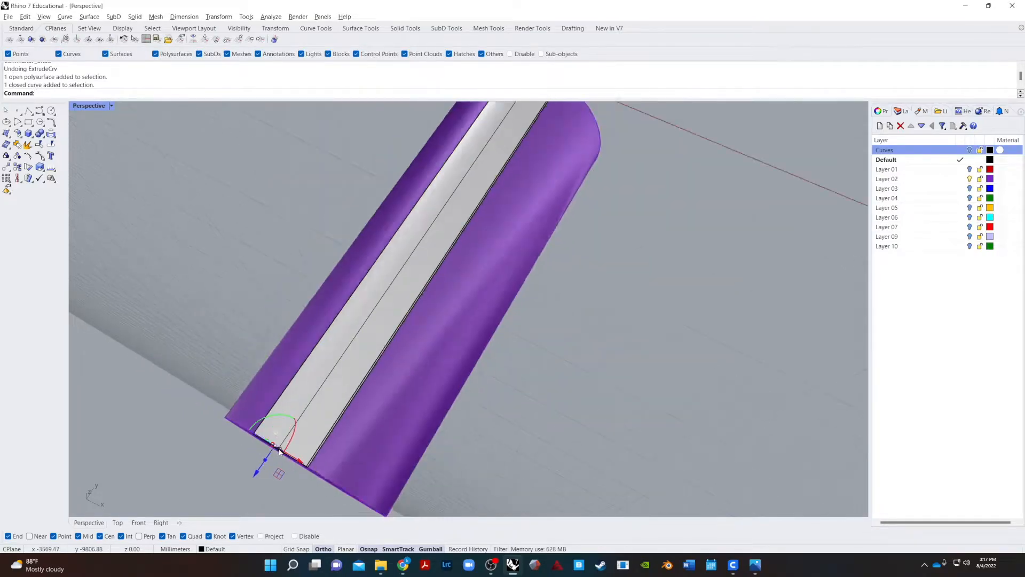
{"action": "type", "text": "Z"}
{"action": "key", "text": "Return"}
{"action": "type", "text": "s"}
{"action": "key", "text": "Return"}
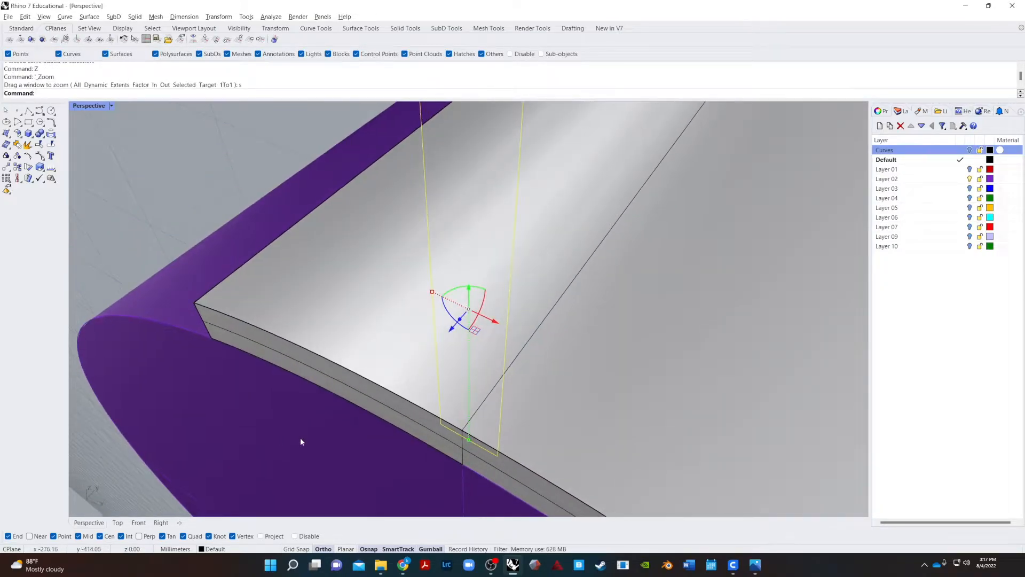
{"action": "type", "text": "M"}
{"action": "key", "text": "Return"}
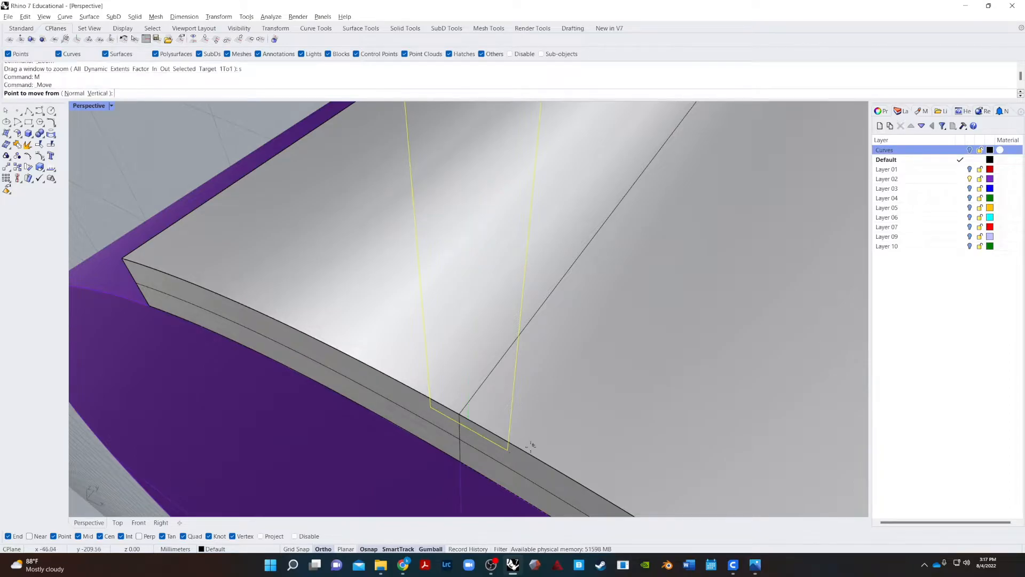
{"action": "left_click", "coordinate": [468, 428]}
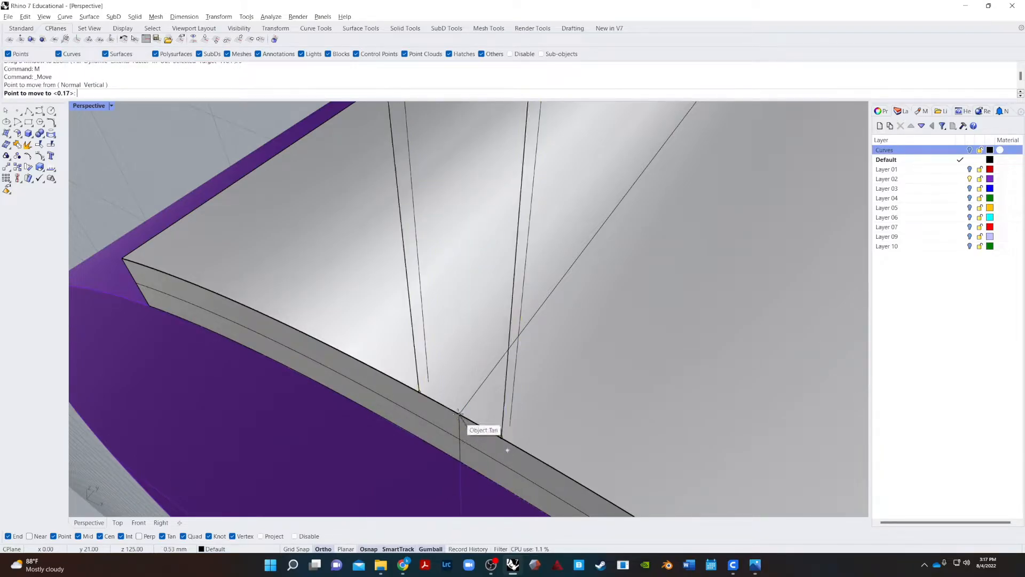
{"action": "left_click", "coordinate": [459, 414]}
- Lower the rail profile about 0.2 mm so its base sinks into the curved strip's end
{"action": "right_click_drag", "start_coordinate": [513, 435], "coordinate": [576, 387]}
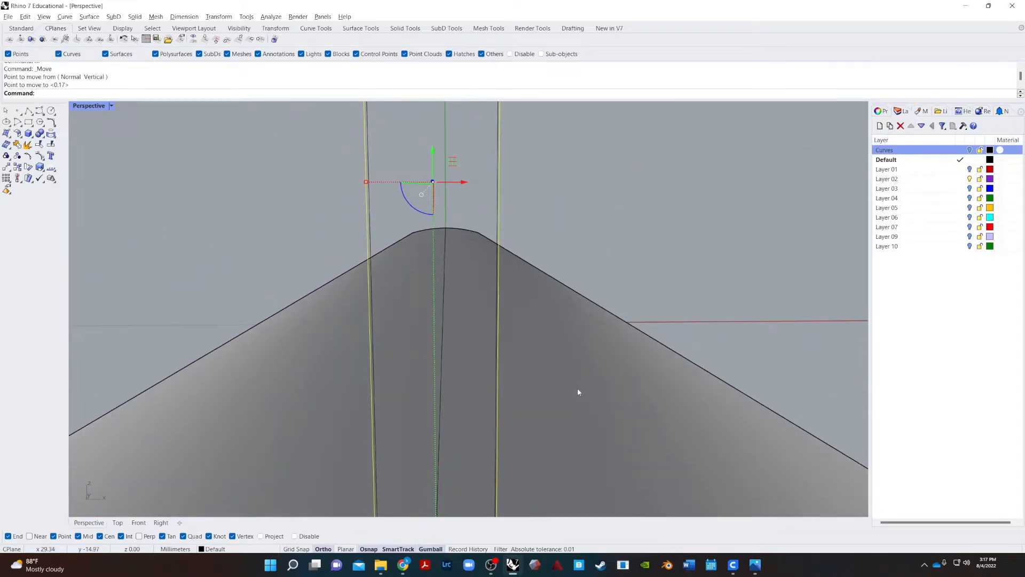
{"action": "type", "text": "Z"}
{"action": "key", "text": "Return"}
{"action": "type", "text": "s"}
{"action": "key", "text": "Return"}
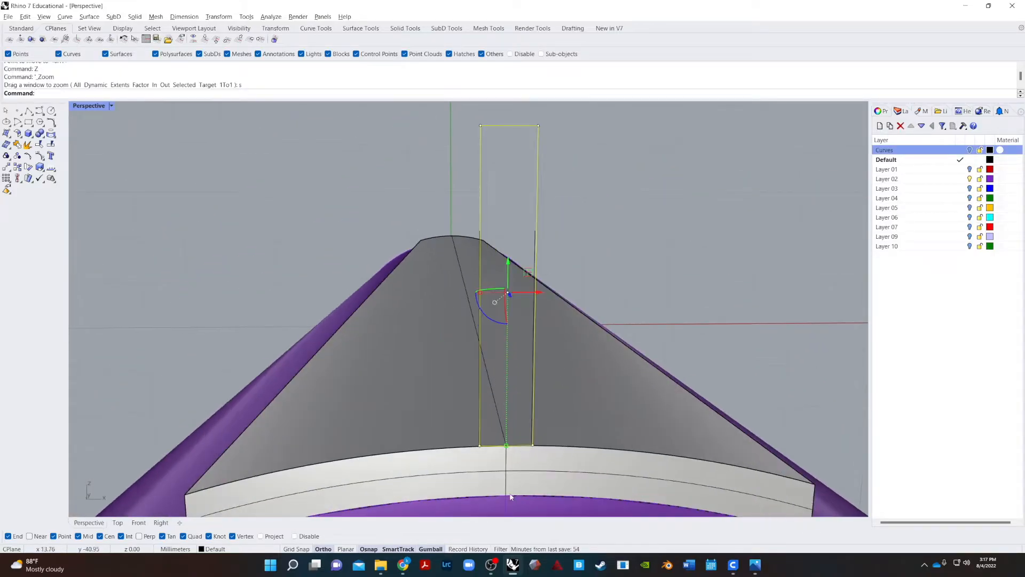
{"action": "scroll", "coordinate": [487, 372], "scroll_direction": "down", "scroll_amount": 8}
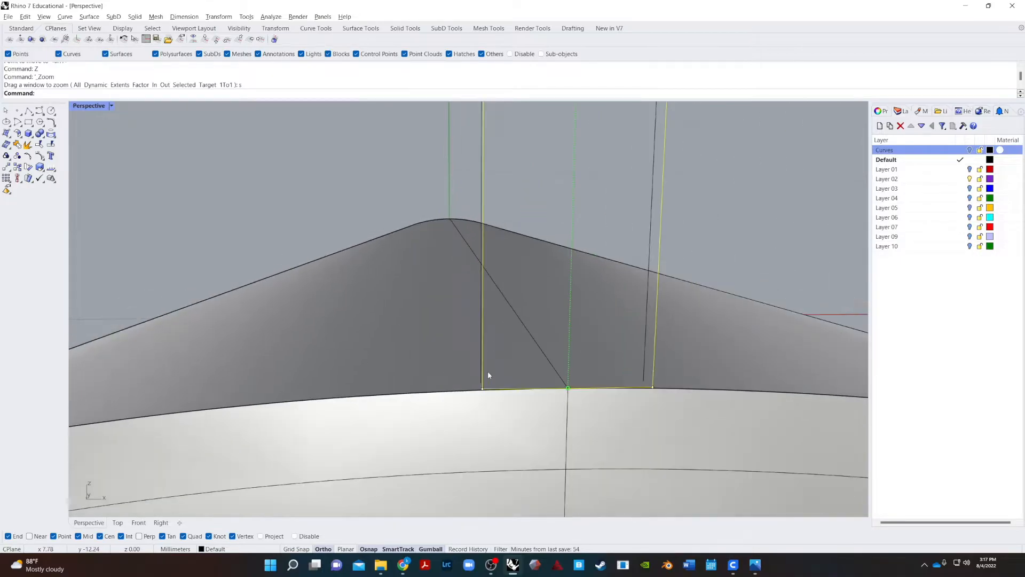
{"action": "left_click_drag", "start_coordinate": [504, 244], "coordinate": [679, 283]}
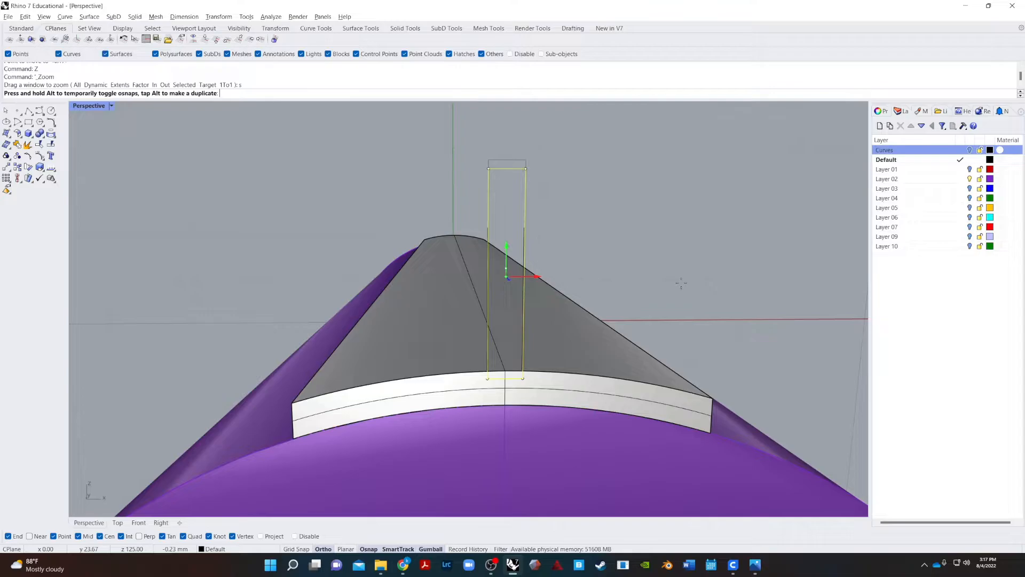
{"action": "key", "text": "Escape"}
- Delete the two leftover curves beside the rail profile
{"action": "scroll", "coordinate": [398, 231], "scroll_direction": "down", "scroll_amount": 5}
{"action": "left_click_drag", "start_coordinate": [366, 213], "coordinate": [510, 365]}
{"action": "key", "text": "Delete"}
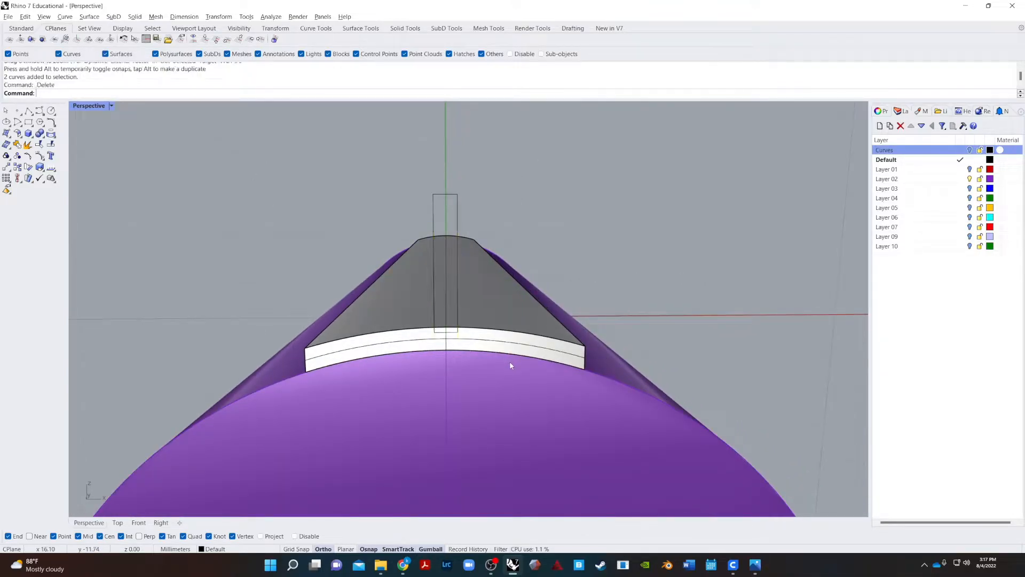
- Extrude the lowered rail profile as a solid about 106 mm to the curved strip's far end
{"action": "right_click_drag", "start_coordinate": [446, 272], "coordinate": [516, 280]}
{"action": "left_click", "coordinate": [492, 251]}
{"action": "type", "text": "ExtrudeCrv"}
{"action": "key", "text": "Return"}
{"action": "scroll", "coordinate": [321, 277], "scroll_direction": "down", "scroll_amount": 3}
{"action": "scroll", "coordinate": [321, 277], "scroll_direction": "up", "scroll_amount": 8}
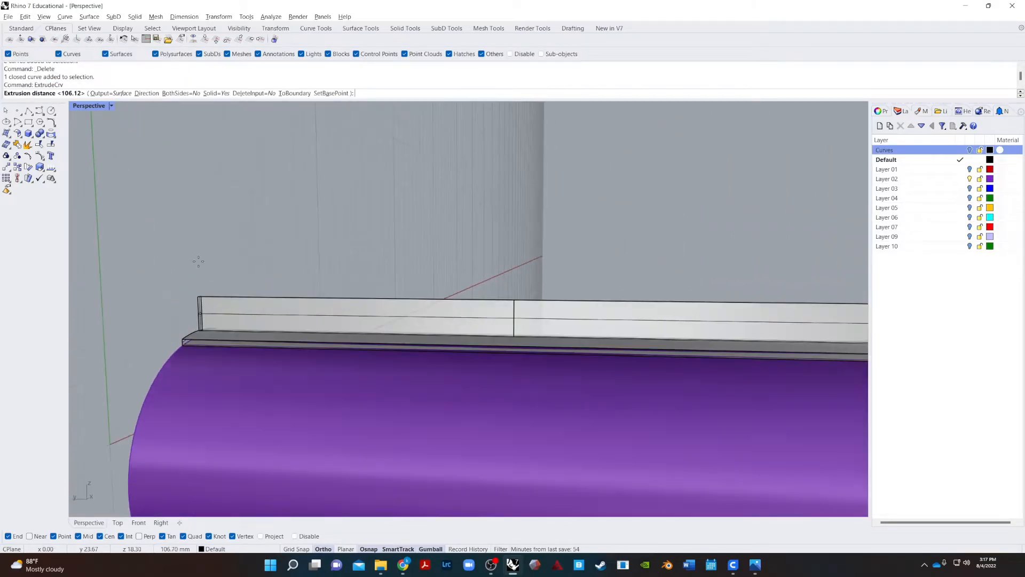
{"action": "left_click", "coordinate": [170, 369]}
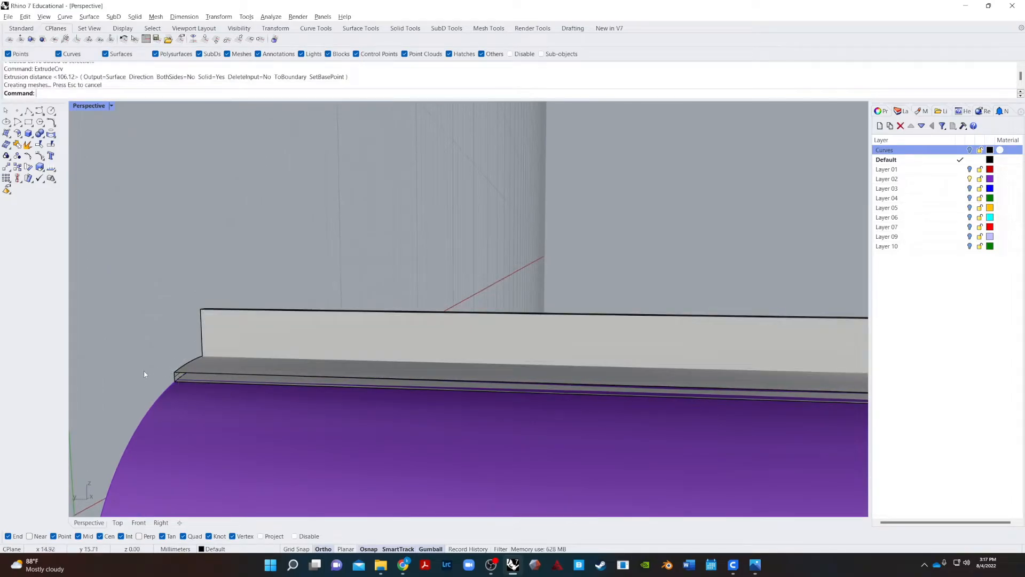
- Close the open ends of the curved strip beneath the new rail with Cap
{"action": "scroll", "coordinate": [143, 370], "scroll_direction": "down", "scroll_amount": 2}
{"action": "left_click", "coordinate": [253, 376]}
{"action": "type", "text": "C"}
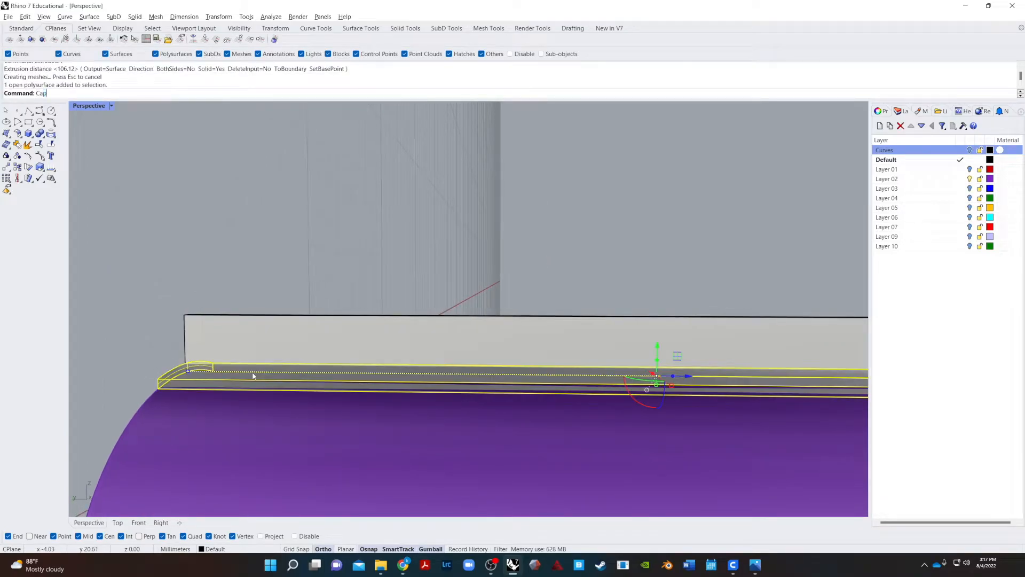
{"action": "type", "text": "ap"}
{"action": "key", "text": "Return"}
- Unite the newly extruded rail with the capped curved strip using BooleanUnion
{"action": "left_click", "coordinate": [222, 357]}
{"action": "left_click", "coordinate": [225, 379], "text": "shift"}
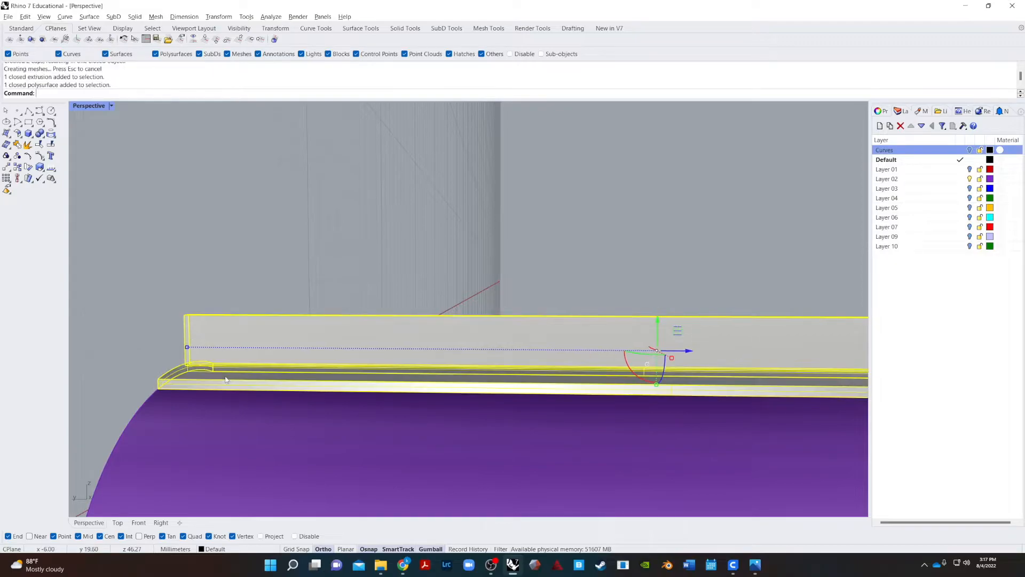
{"action": "left_click", "coordinate": [40, 133]}
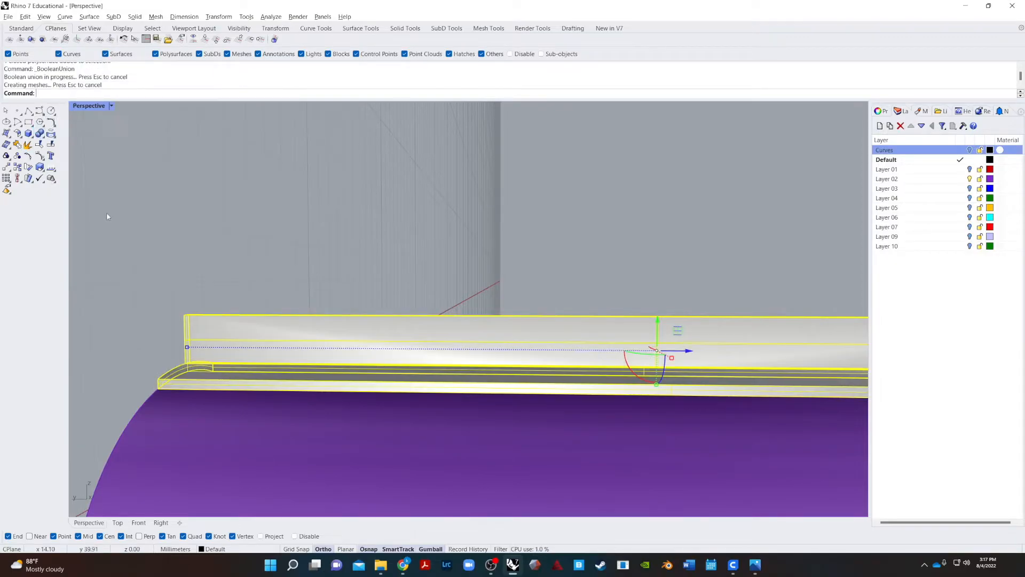
- Merge all coplanar faces of the united rail and curved strip
{"action": "right_click_drag", "start_coordinate": [102, 226], "coordinate": [193, 262]}
{"action": "left_click", "coordinate": [265, 348]}
{"action": "type", "text": "Z"}
{"action": "key", "text": "Return"}
{"action": "type", "text": "S"}
{"action": "key", "text": "Return"}
{"action": "right_click_drag", "start_coordinate": [252, 347], "coordinate": [316, 358]}
{"action": "key", "text": "Escape"}
{"action": "left_click", "coordinate": [211, 375]}
{"action": "type", "text": "MergeAllCoplanarFaces"}
{"action": "key", "text": "Return"}
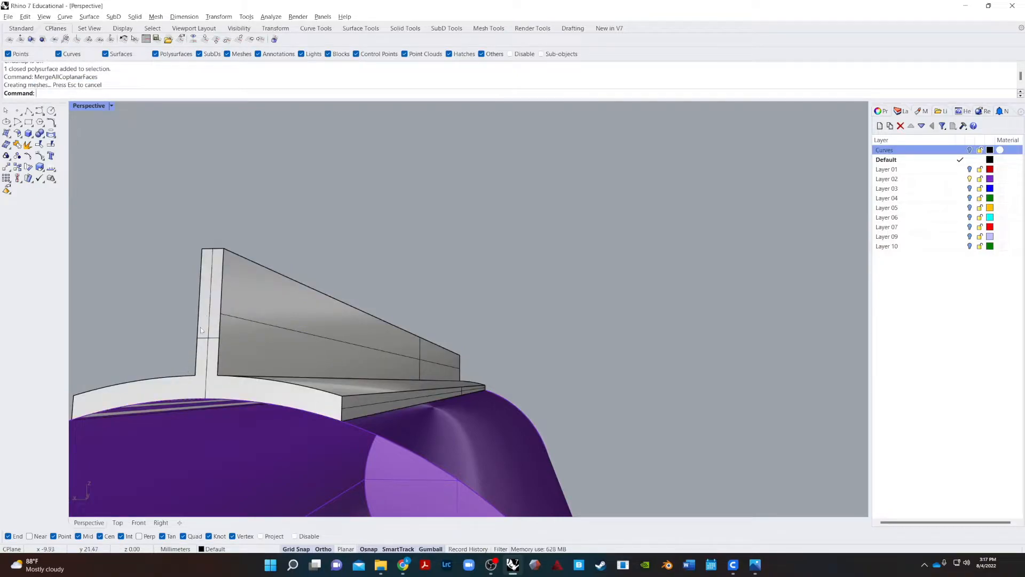
- Delete the leftover closed profile curve at the near end of the rail
{"action": "right_click_drag", "start_coordinate": [308, 335], "coordinate": [398, 369]}
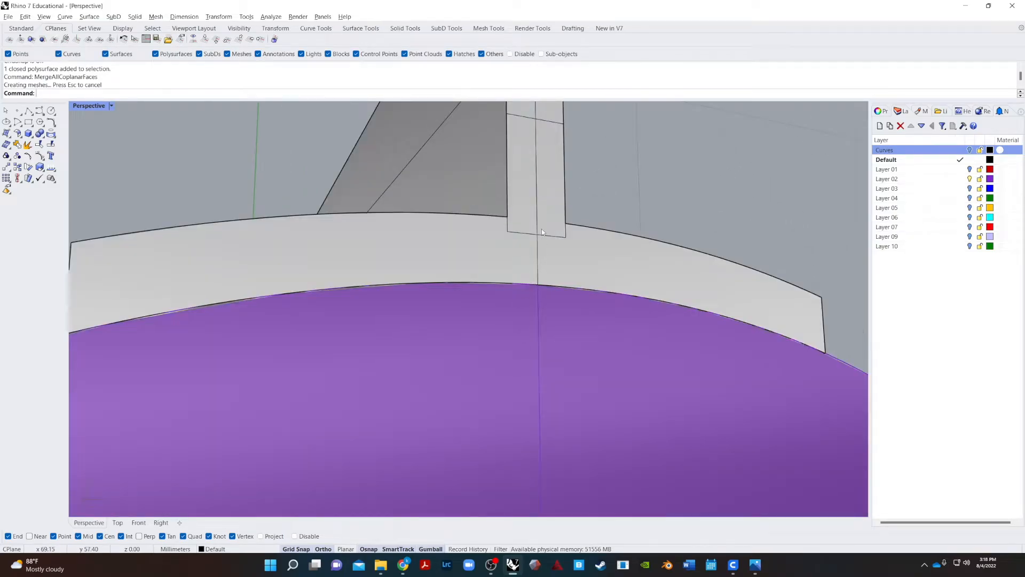
{"action": "left_click", "coordinate": [543, 233]}
{"action": "key", "text": "Escape"}
{"action": "left_click", "coordinate": [557, 238]}
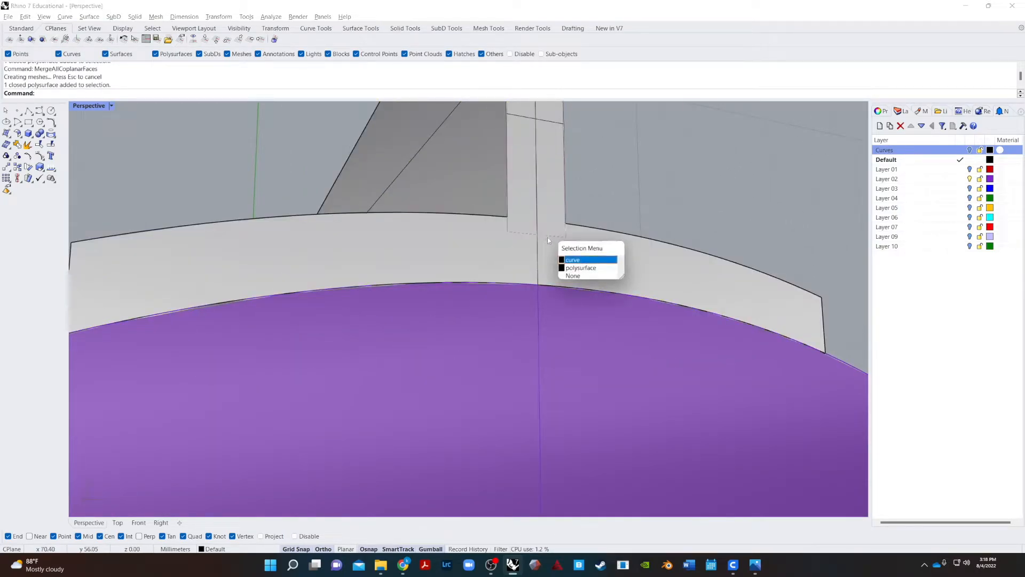
{"action": "left_click", "coordinate": [587, 258]}
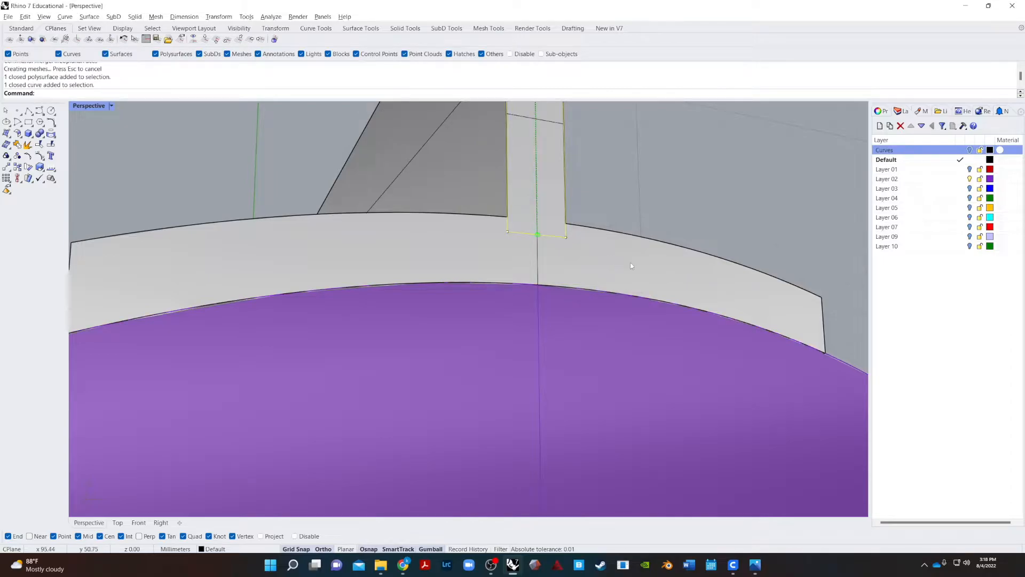
{"action": "key", "text": "Delete"}
{"action": "scroll", "coordinate": [627, 262], "scroll_direction": "down", "scroll_amount": 15}
{"action": "mouse_move", "coordinate": [627, 262]}
{"action": "right_mouse_down"}
{"action": "mouse_move", "coordinate": [591, 261]}
{"action": "mouse_move", "coordinate": [612, 255]}
{"action": "right_mouse_up"}
{"action": "scroll", "coordinate": [573, 298], "scroll_direction": "up", "scroll_amount": 3}
{"action": "right_click_drag", "start_coordinate": [563, 368], "coordinate": [546, 322]}
{"action": "scroll", "coordinate": [546, 322], "scroll_direction": "up", "scroll_amount": 4}
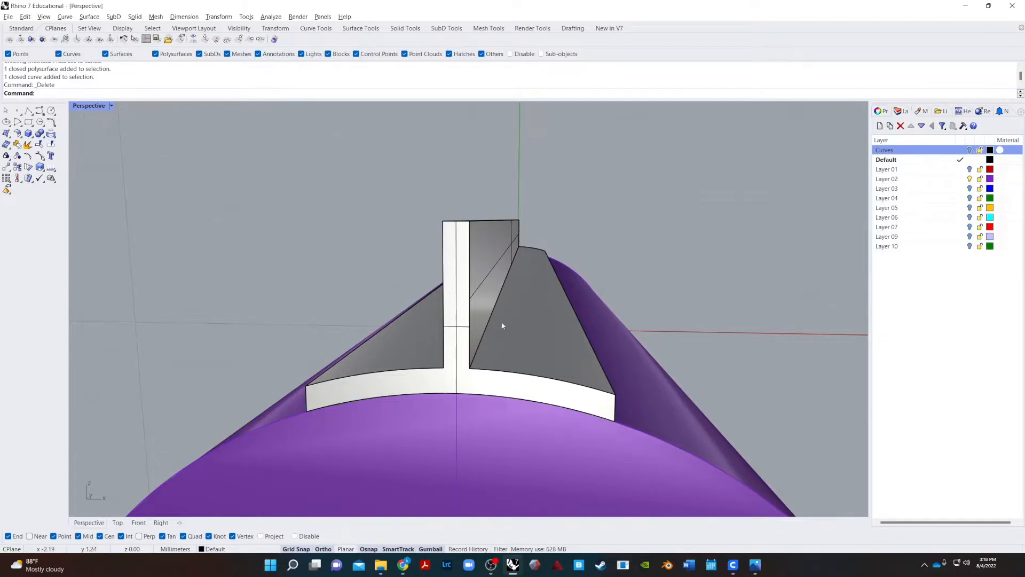
- Try to scale the rail's two lower edges apart horizontally, where the rail meets the curved strip
{"action": "right_click_drag", "start_coordinate": [466, 366], "coordinate": [500, 324]}
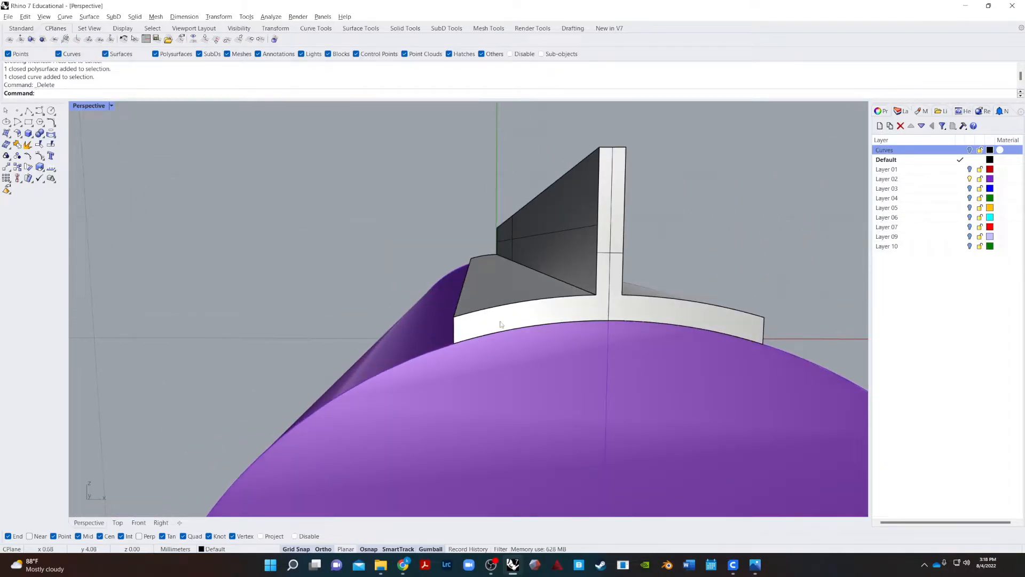
{"action": "left_click", "coordinate": [570, 280]}
{"action": "left_click", "coordinate": [586, 302]}
{"action": "right_click_drag", "start_coordinate": [586, 303], "coordinate": [597, 306]}
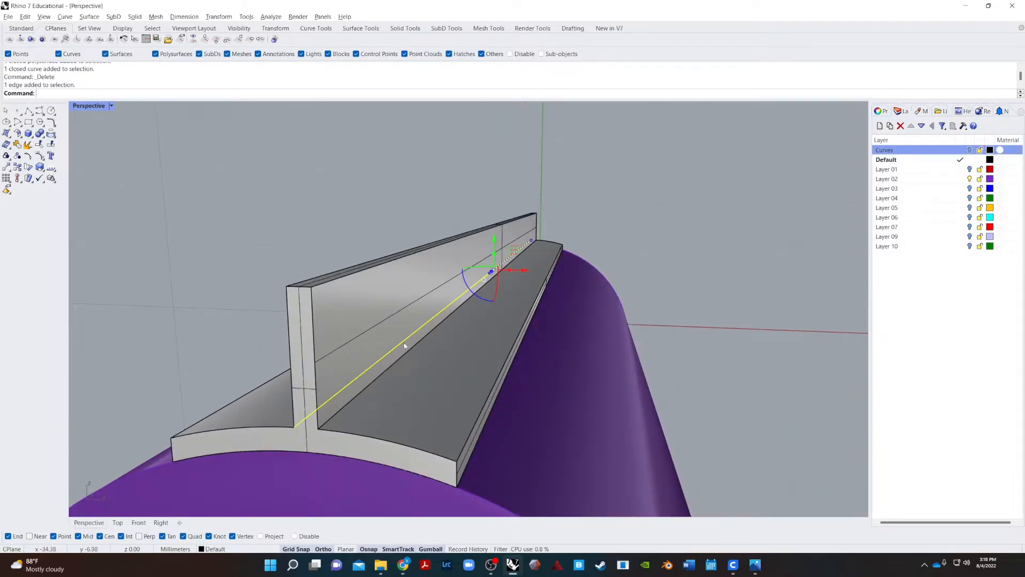
{"action": "left_click", "coordinate": [406, 358], "text": "shift"}
{"action": "left_click", "coordinate": [438, 375]}
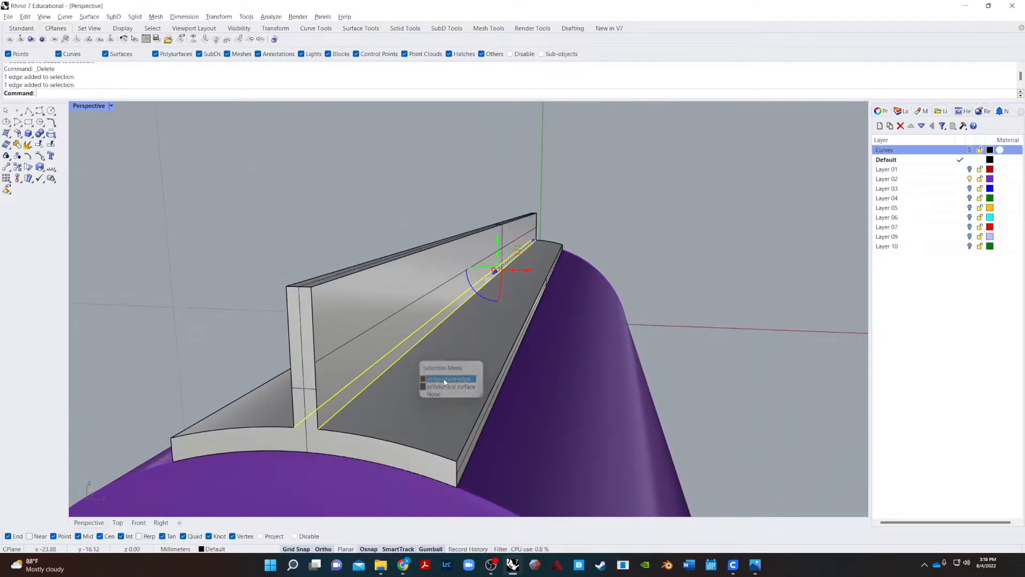
{"action": "right_click_drag", "start_coordinate": [438, 374], "coordinate": [485, 379]}
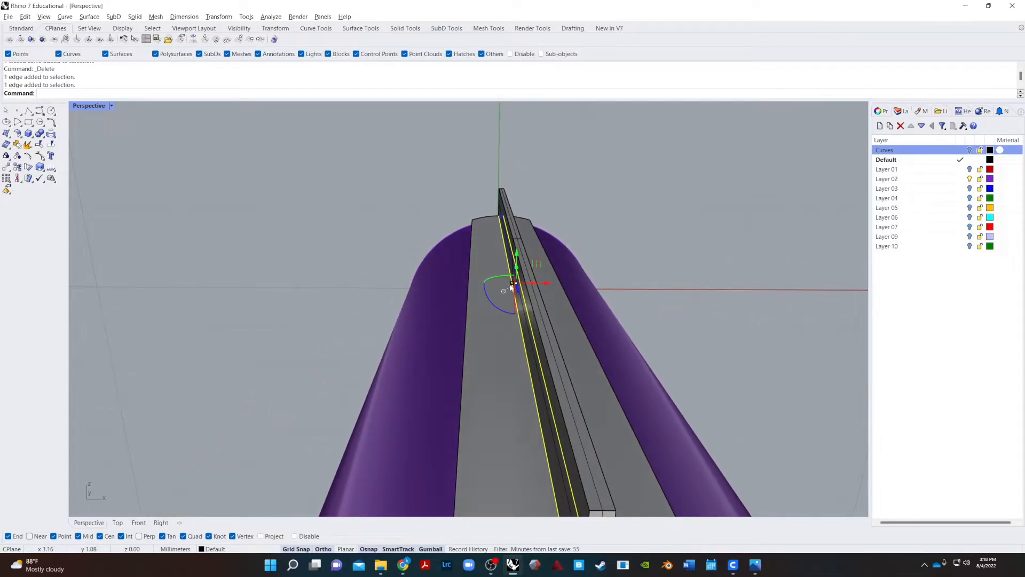
{"action": "left_click_drag", "start_coordinate": [511, 283], "coordinate": [486, 277]}
- Disable all object snaps and undo the last scaling of the rail's lower edges
{"action": "left_click", "coordinate": [302, 536]}
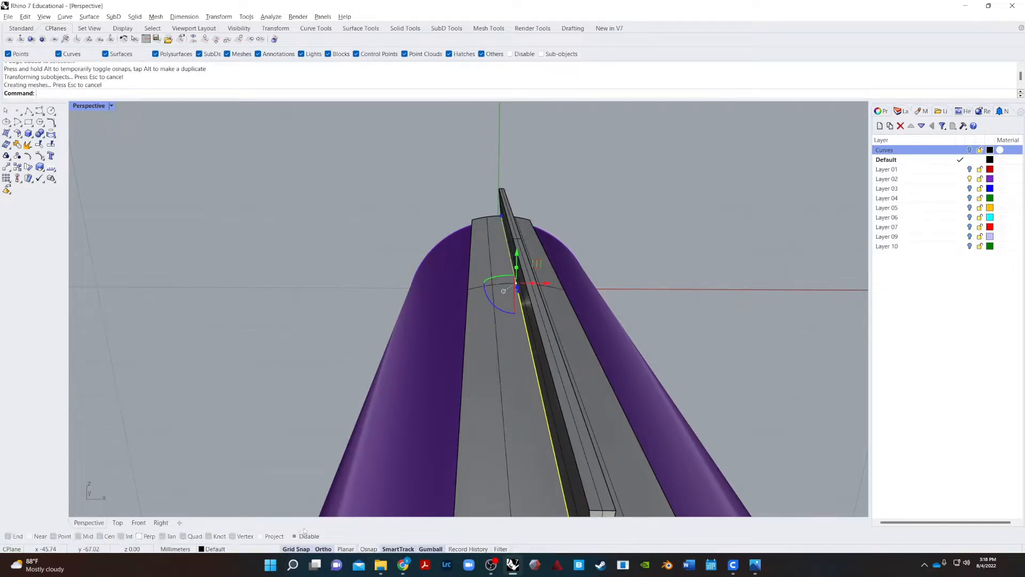
{"action": "scroll", "coordinate": [511, 303], "scroll_direction": "up", "scroll_amount": 3}
{"action": "right_click_drag", "start_coordinate": [514, 301], "coordinate": [569, 323]}
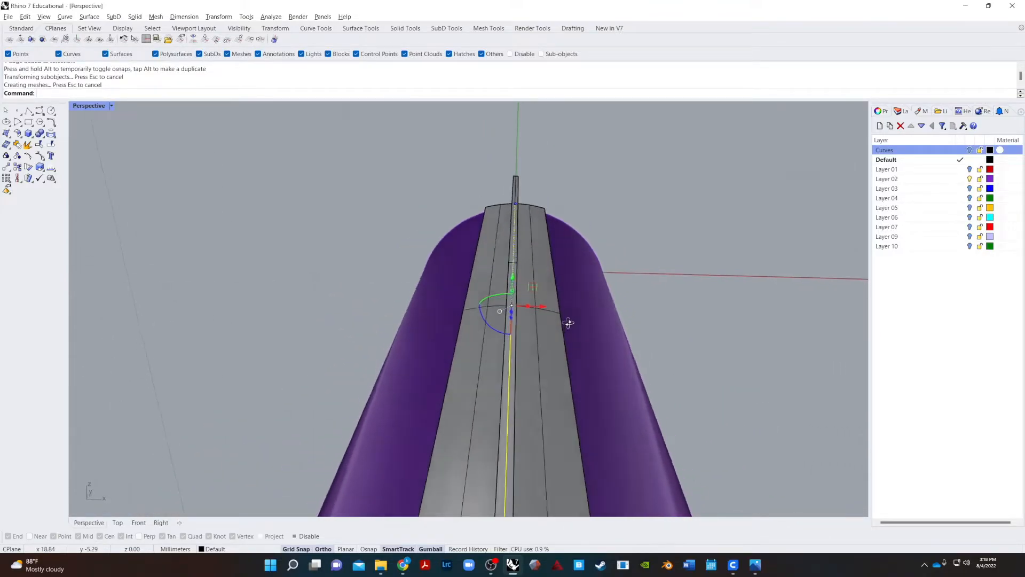
{"action": "scroll", "coordinate": [513, 315], "scroll_direction": "up", "scroll_amount": 3}
{"action": "key", "text": "ctrl+z"}
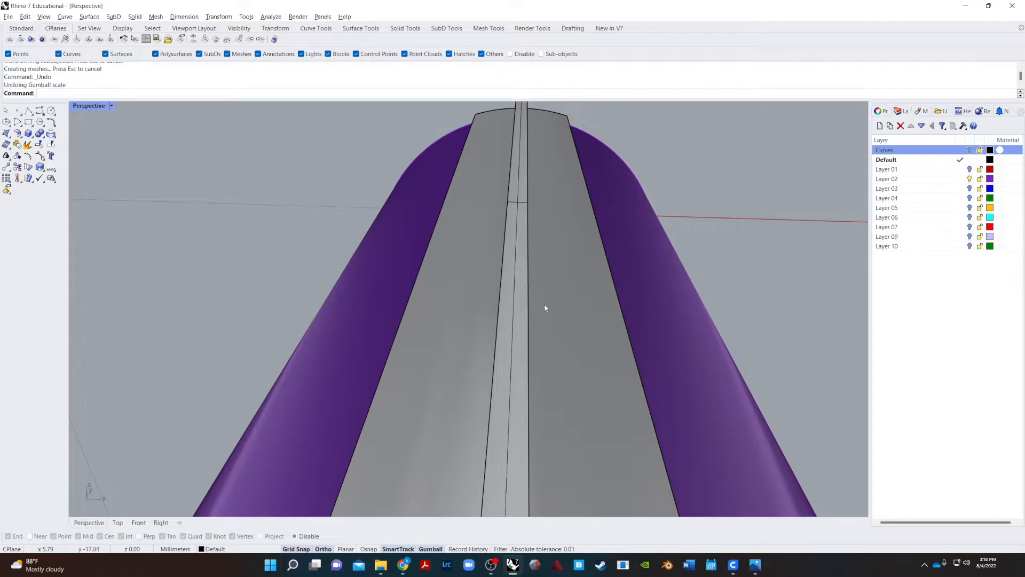
- Select only the two long lower edges where the rail's sides meet the curved strip
{"action": "right_click_drag", "start_coordinate": [544, 370], "coordinate": [502, 355]}
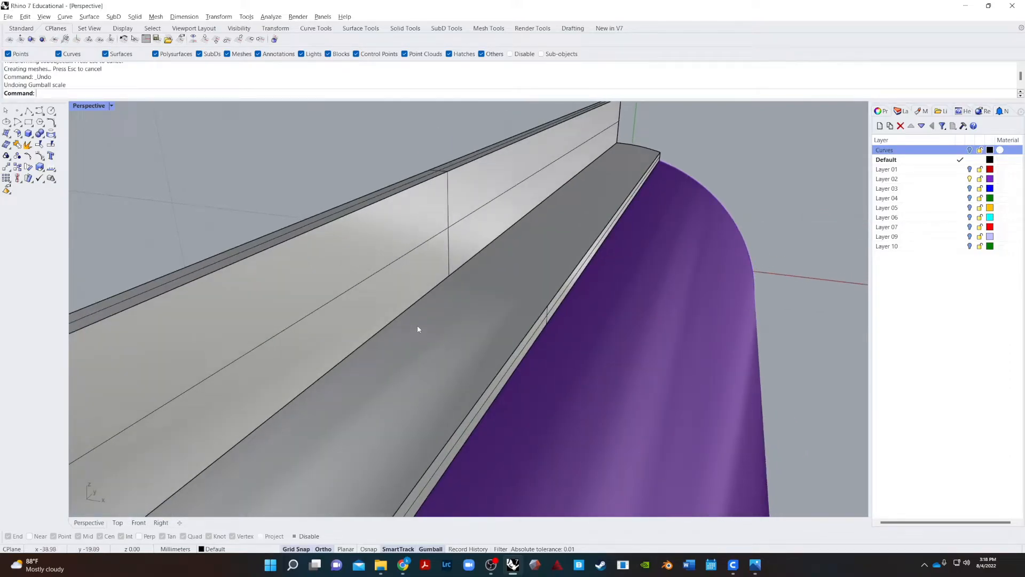
{"action": "left_click", "coordinate": [415, 309], "text": "ctrl+shift"}
{"action": "left_click", "coordinate": [476, 331]}
{"action": "scroll", "coordinate": [412, 335], "scroll_direction": "down", "scroll_amount": 4}
{"action": "right_click_drag", "start_coordinate": [342, 337], "coordinate": [457, 284]}
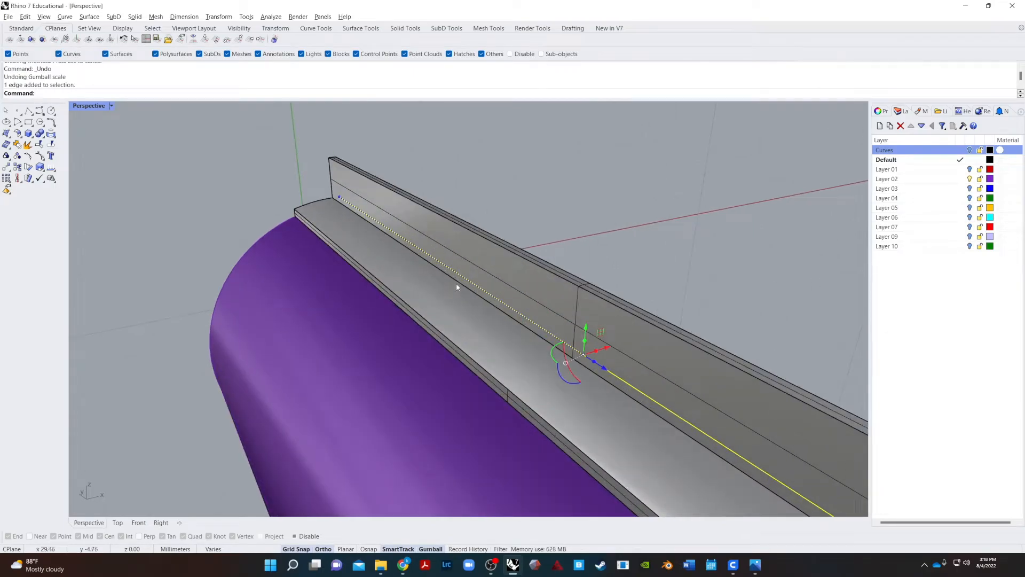
{"action": "left_click", "coordinate": [457, 284], "text": "ctrl+shift"}
{"action": "left_click", "coordinate": [483, 315]}
{"action": "key", "text": "Escape"}
{"action": "left_click", "coordinate": [476, 297], "text": "ctrl+shift"}
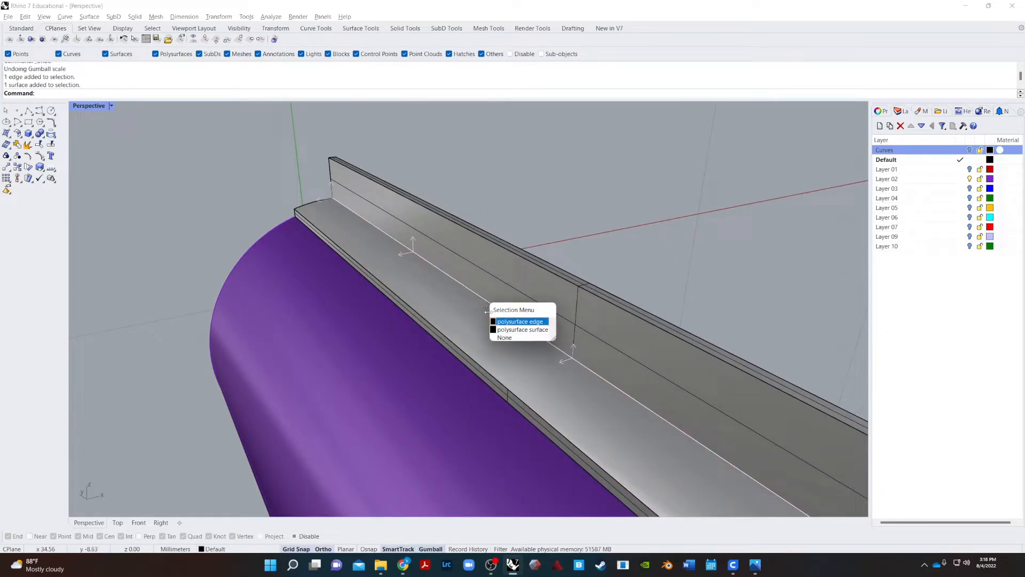
{"action": "left_click", "coordinate": [496, 321]}
{"action": "right_click_drag", "start_coordinate": [497, 322], "coordinate": [630, 333]}
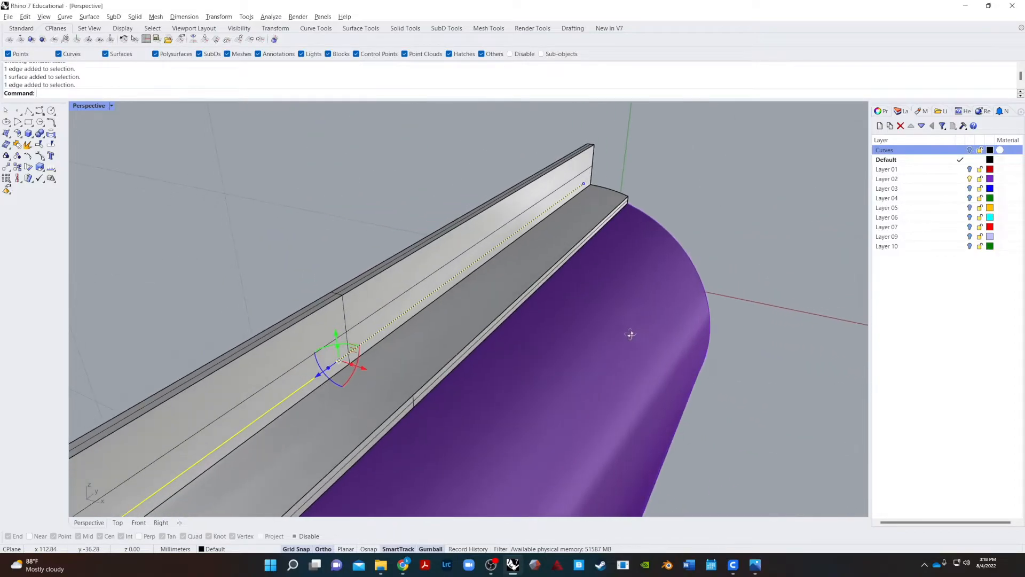
{"action": "left_click", "coordinate": [443, 299], "text": "ctrl+shift"}
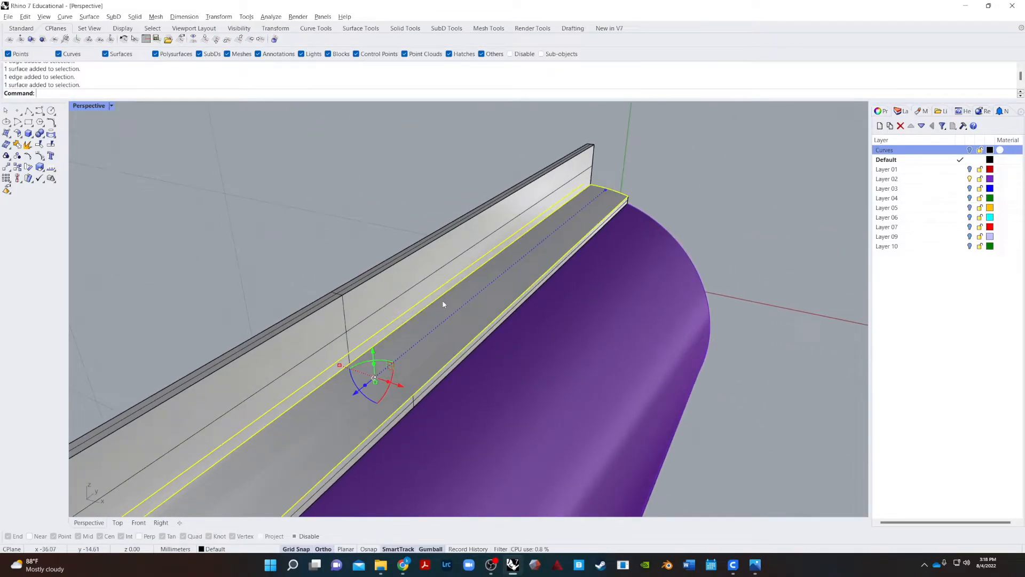
{"action": "left_click", "coordinate": [442, 300], "text": "ctrl"}
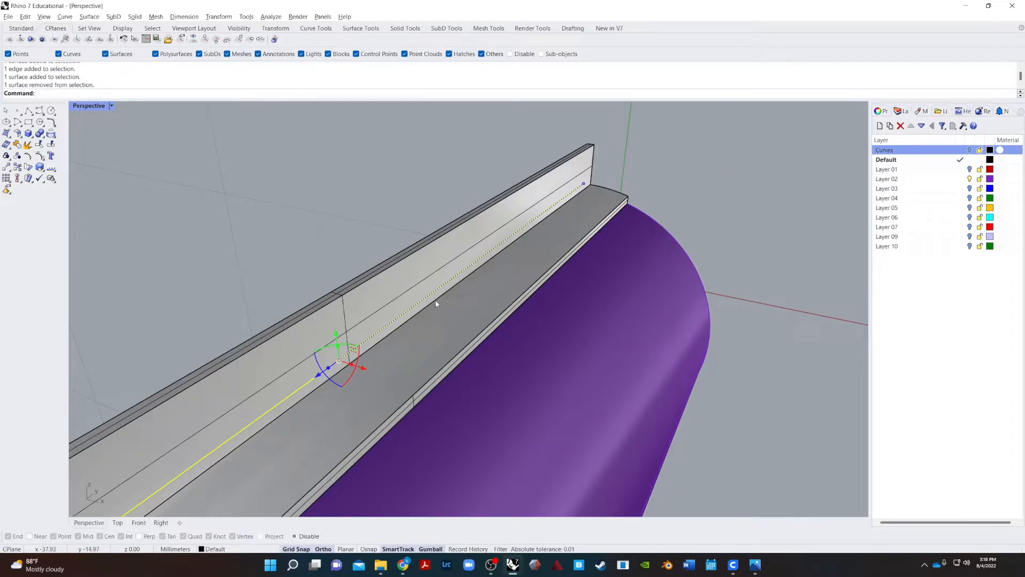
{"action": "left_click", "coordinate": [435, 303], "text": "ctrl+shift"}
{"action": "left_click", "coordinate": [473, 327]}
{"action": "right_click_drag", "start_coordinate": [407, 336], "coordinate": [473, 343]}
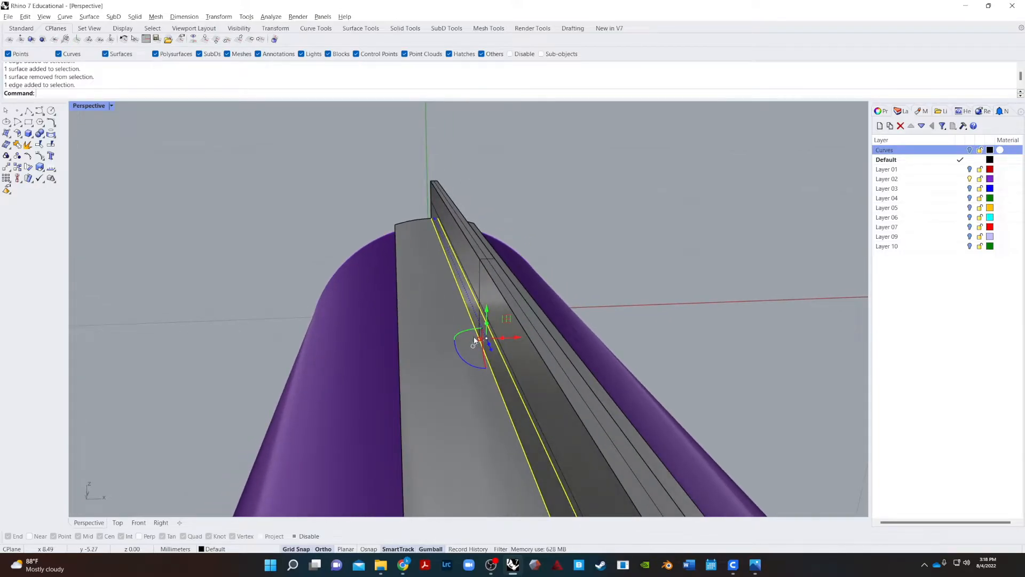
- Try to widen the rail's base by scaling the selected edges horizontally without grid snap, and undo the scaling
{"action": "left_click_drag", "start_coordinate": [479, 340], "coordinate": [423, 332]}
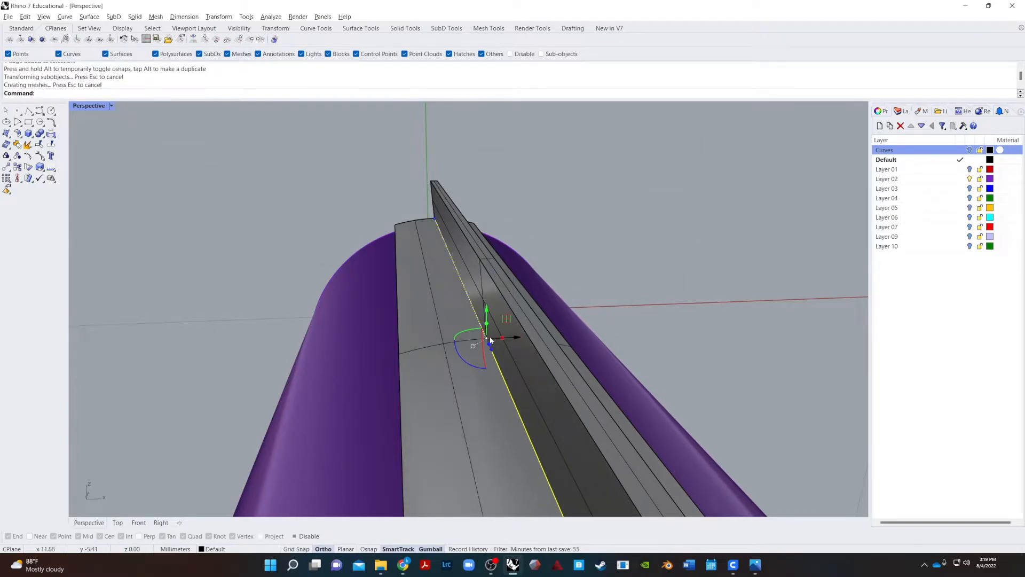
{"action": "right_click_drag", "start_coordinate": [631, 352], "coordinate": [485, 325]}
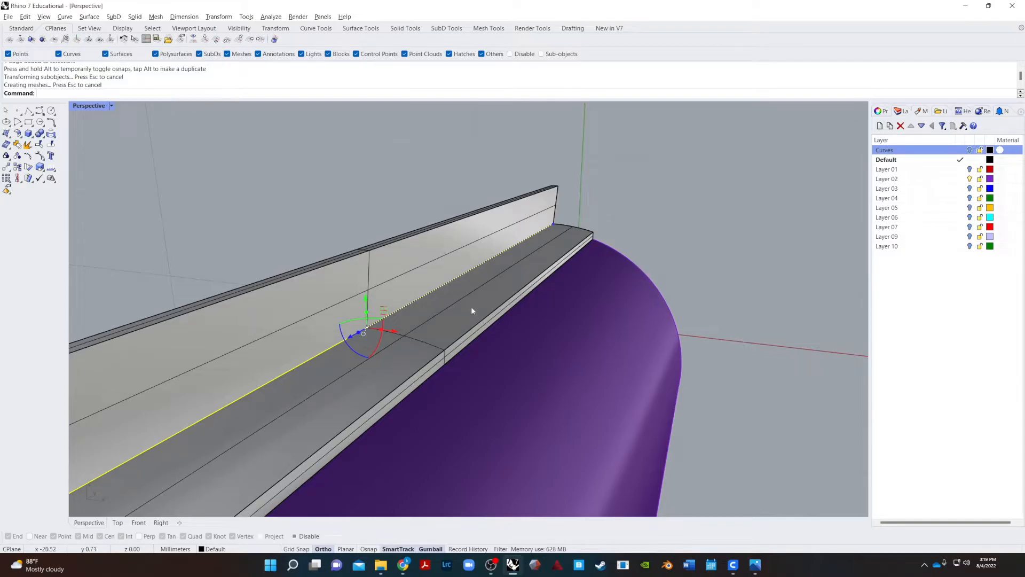
{"action": "key", "text": "Escape"}
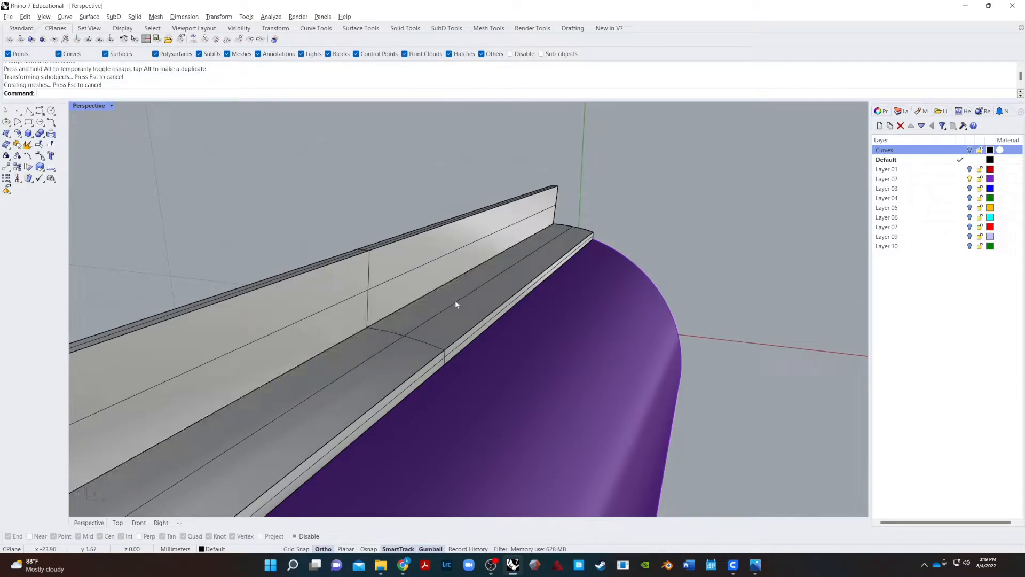
{"action": "right_click_drag", "start_coordinate": [420, 318], "coordinate": [493, 309]}
{"action": "key", "text": "ctrl+z"}
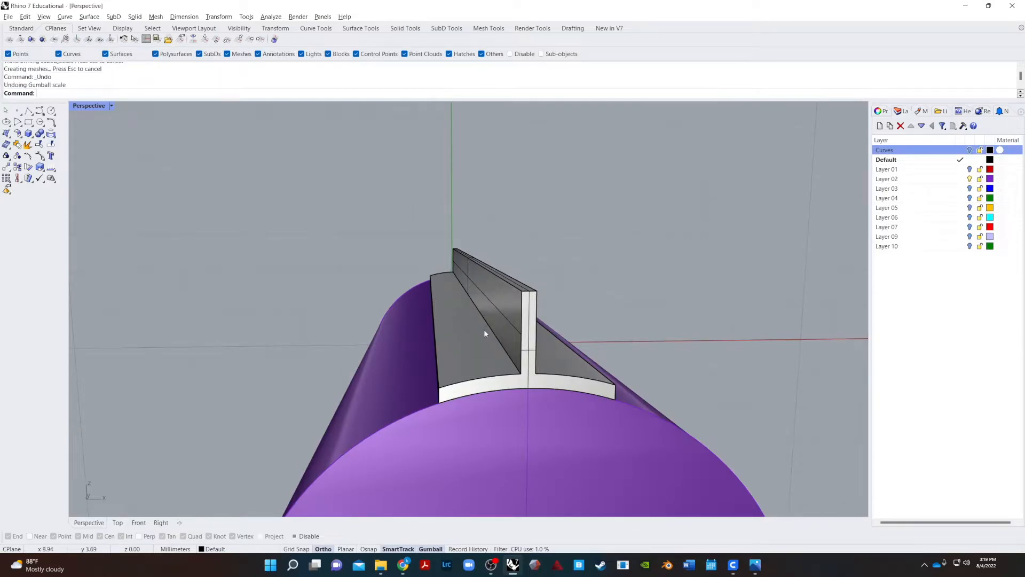
- Scale the rail's two lower edges apart horizontally so its sides taper from a wide base to the narrow crest
{"action": "left_click", "coordinate": [500, 341], "text": "ctrl+shift"}
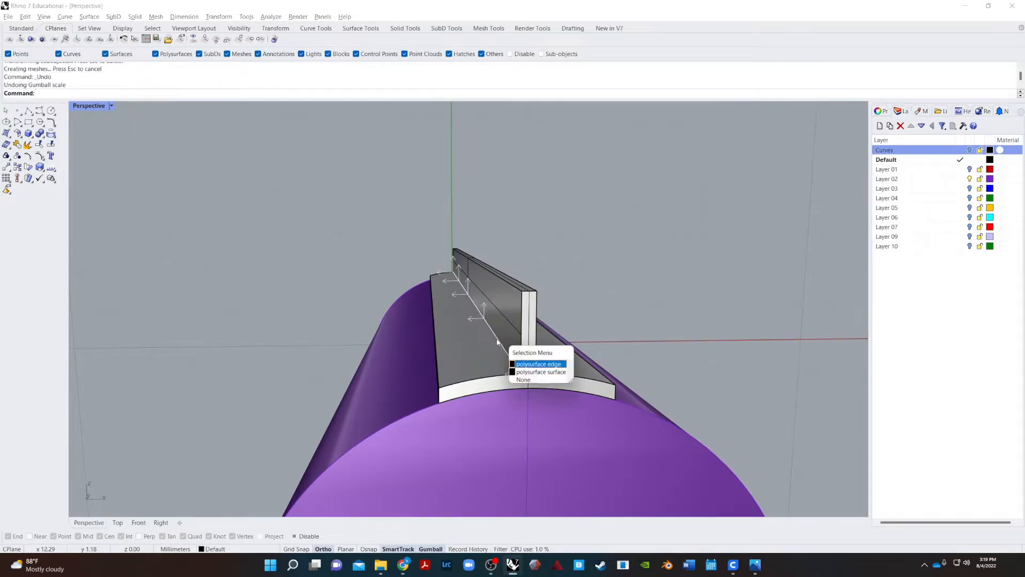
{"action": "left_click", "coordinate": [537, 359]}
{"action": "right_click_drag", "start_coordinate": [584, 385], "coordinate": [392, 350]}
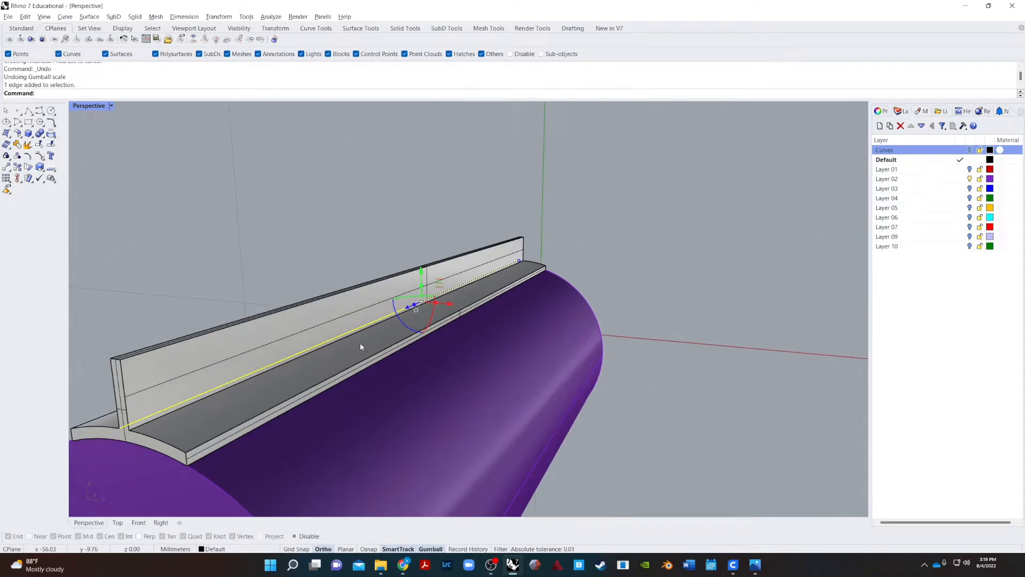
{"action": "left_click", "coordinate": [359, 340], "text": "ctrl+shift"}
{"action": "left_click", "coordinate": [385, 361]}
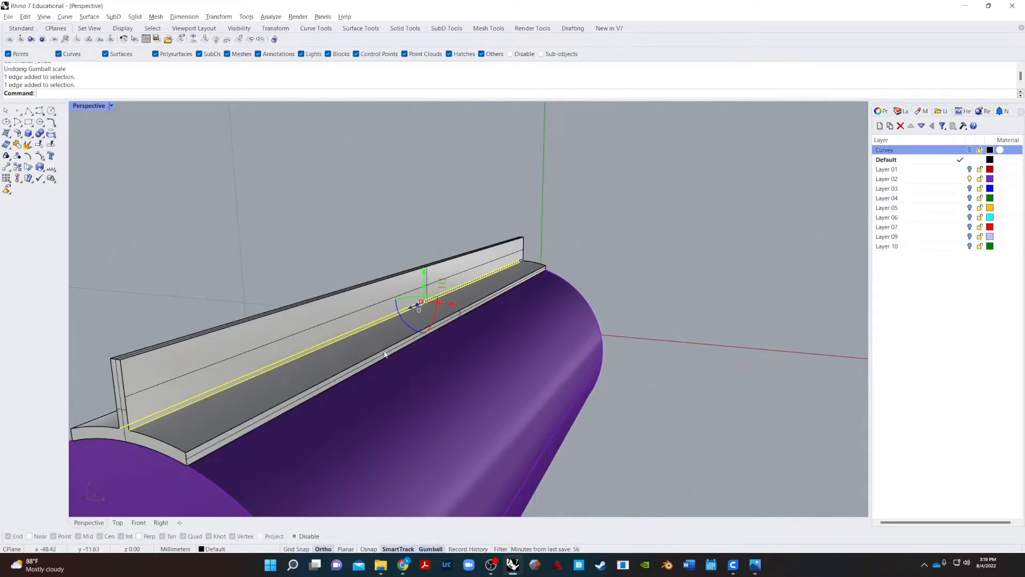
{"action": "right_click_drag", "start_coordinate": [424, 303], "coordinate": [468, 334]}
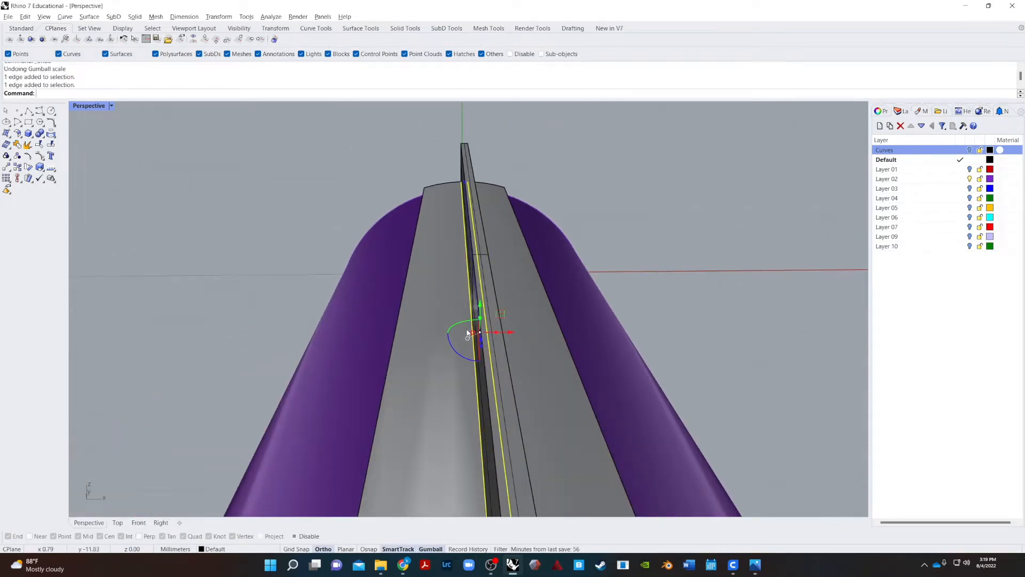
{"action": "left_click_drag", "start_coordinate": [469, 335], "coordinate": [437, 340]}
- Lower the two widened base edges slightly towards the cylinder in the Front view, and return to the Perspective view
{"action": "right_click_drag", "start_coordinate": [518, 373], "coordinate": [518, 358]}
{"action": "scroll", "coordinate": [519, 358], "scroll_direction": "down", "scroll_amount": 8}
{"action": "right_click_drag", "start_coordinate": [568, 424], "coordinate": [572, 408]}
{"action": "scroll", "coordinate": [521, 338], "scroll_direction": "up", "scroll_amount": 3}
{"action": "right_click_drag", "start_coordinate": [654, 421], "coordinate": [628, 405]}
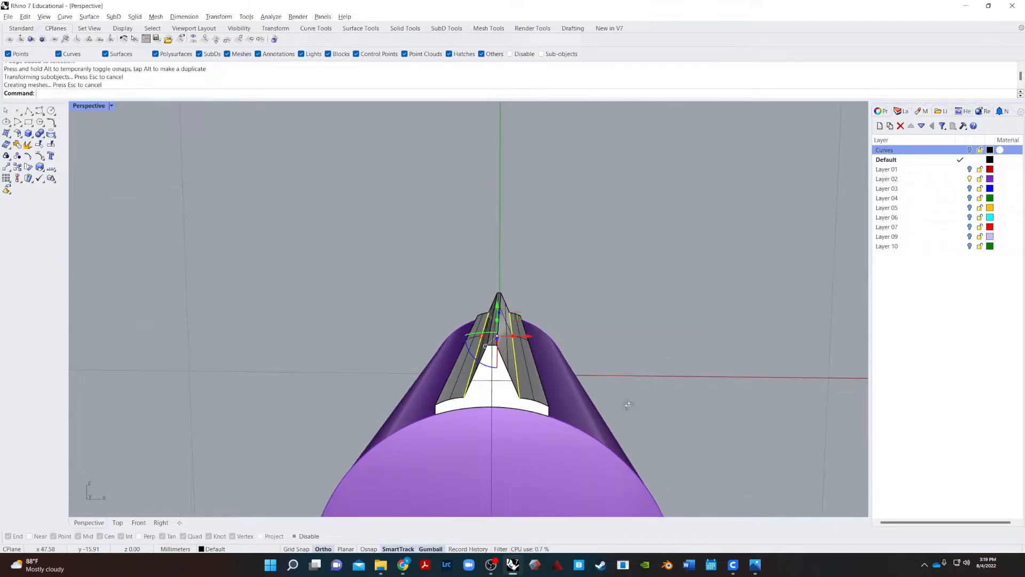
{"action": "right_click_drag", "start_coordinate": [497, 305], "coordinate": [586, 298]}
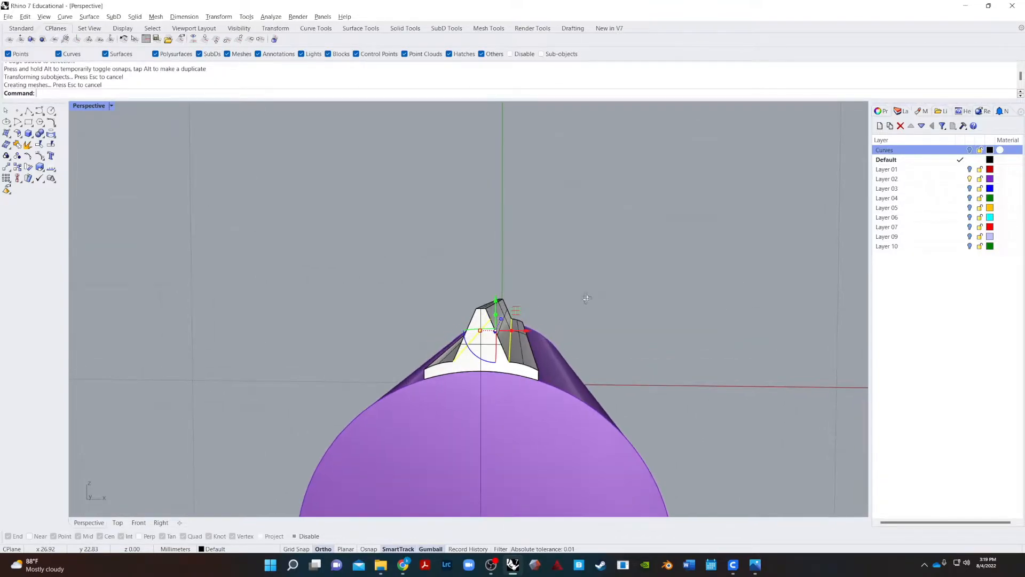
{"action": "left_click", "coordinate": [138, 522]}
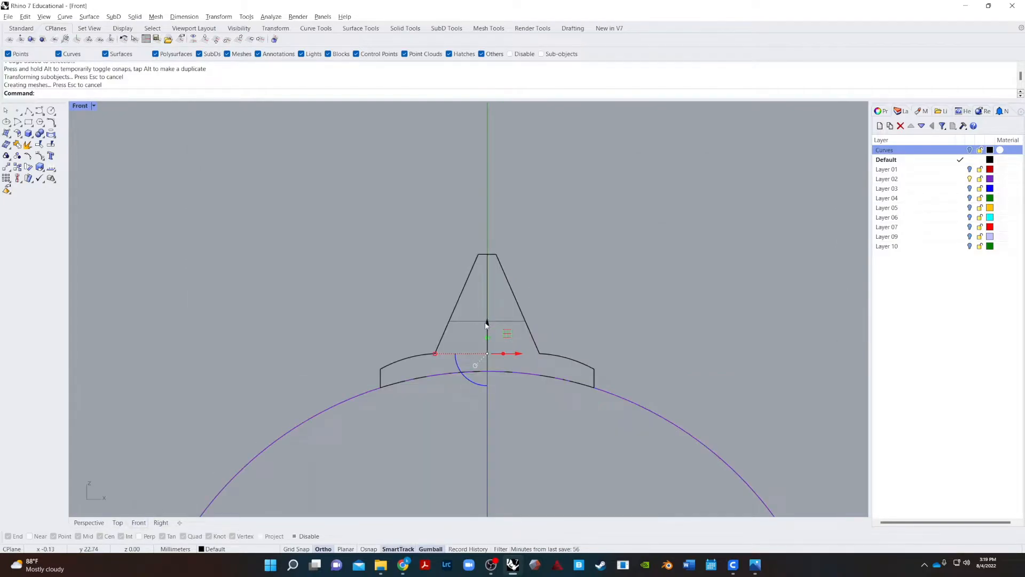
{"action": "mouse_move", "coordinate": [487, 324]}
{"action": "left_mouse_down"}
{"action": "mouse_move", "coordinate": [486, 291]}
{"action": "mouse_move", "coordinate": [496, 340]}
{"action": "left_mouse_up"}
{"action": "left_click", "coordinate": [637, 309]}
{"action": "left_click", "coordinate": [80, 524]}
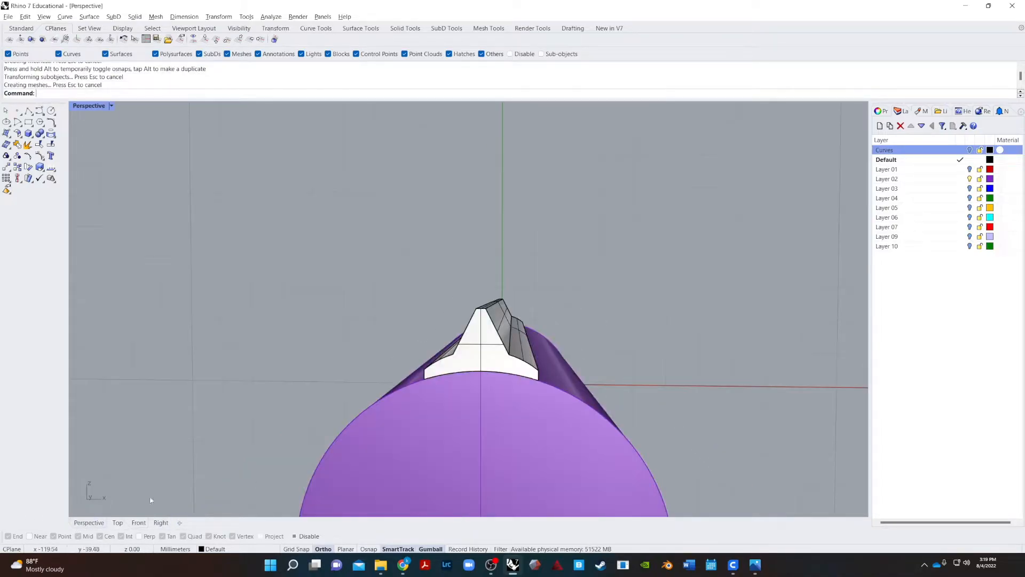
- Turn on Layer 10 and examine where the tapered rail meets the green threaded end ring
{"action": "right_click_drag", "start_coordinate": [271, 391], "coordinate": [264, 430]}
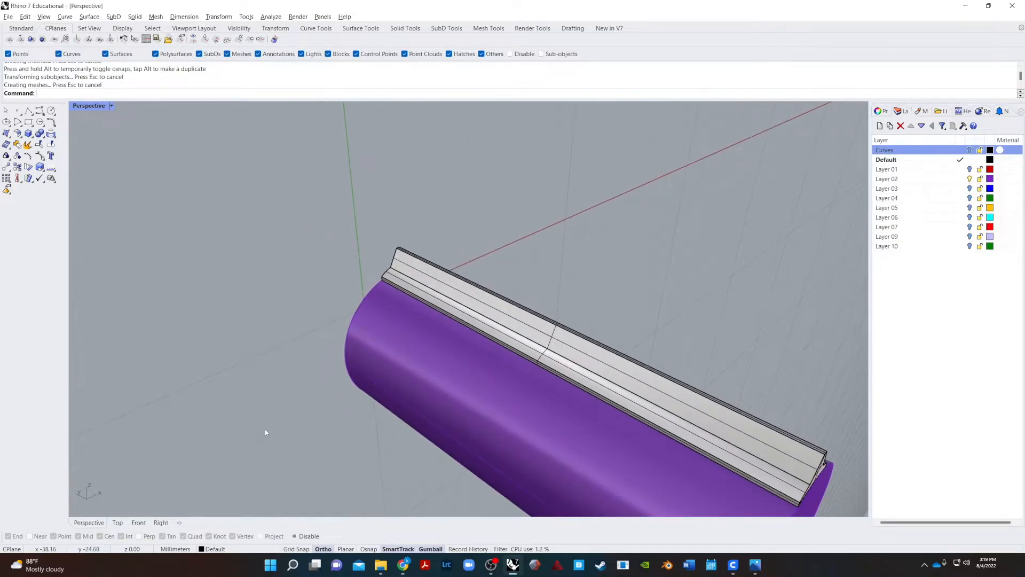
{"action": "scroll", "coordinate": [264, 430], "scroll_direction": "down", "scroll_amount": 5}
{"action": "right_click_drag", "start_coordinate": [331, 439], "coordinate": [538, 471]}
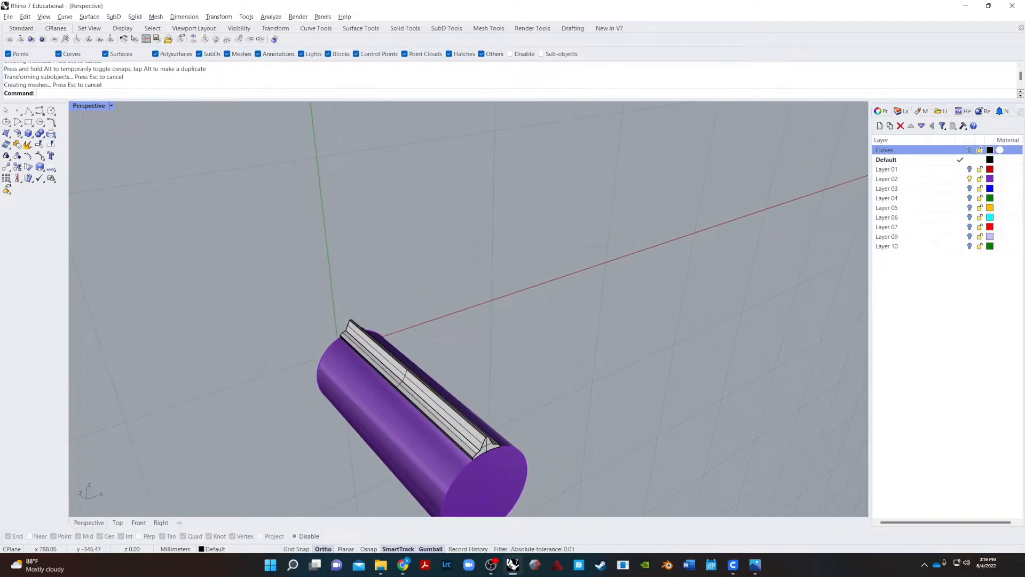
{"action": "left_click", "coordinate": [969, 247]}
{"action": "right_click_drag", "start_coordinate": [654, 337], "coordinate": [800, 310]}
{"action": "scroll", "coordinate": [379, 423], "scroll_direction": "up", "scroll_amount": 5}
{"action": "scroll", "coordinate": [412, 413], "scroll_direction": "up", "scroll_amount": 5}
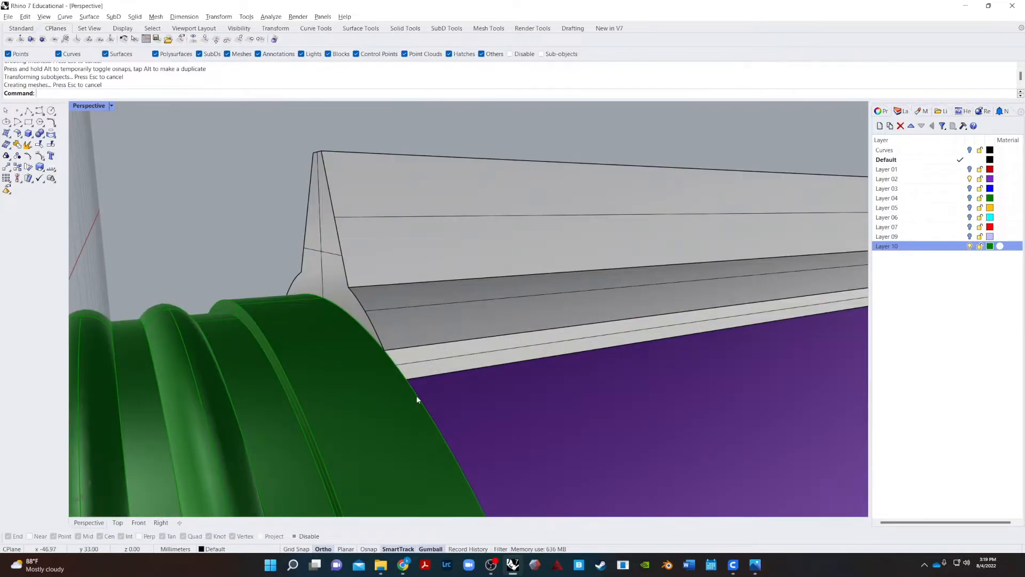
{"action": "scroll", "coordinate": [418, 398], "scroll_direction": "down", "scroll_amount": 5}
{"action": "right_click_drag", "start_coordinate": [462, 395], "coordinate": [495, 404]}
{"action": "scroll", "coordinate": [685, 459], "scroll_direction": "up", "scroll_amount": 5}
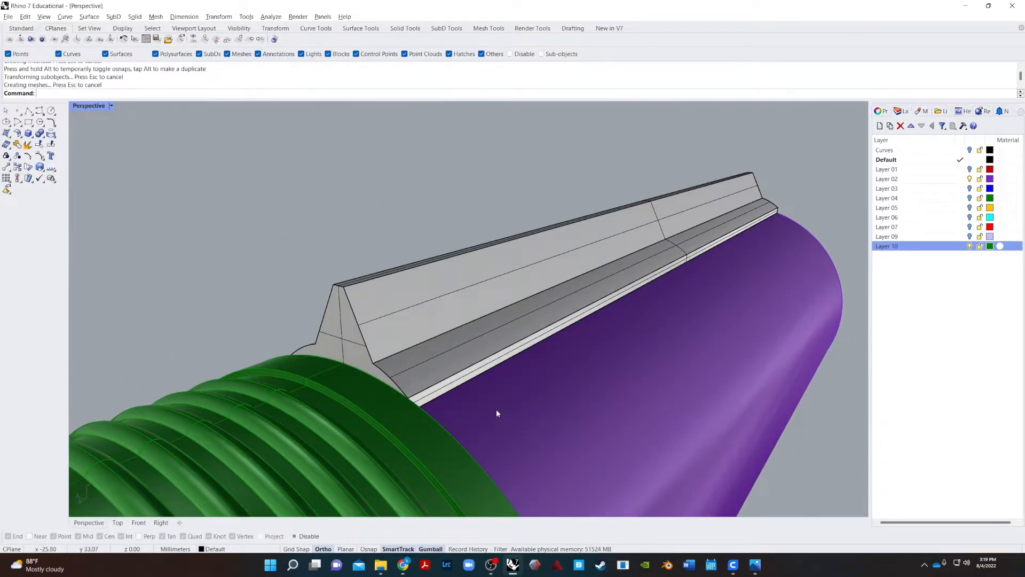
- Raise the outer edges on both sides of the rail's base slightly to thicken its thin side lips
{"action": "left_click", "coordinate": [439, 388], "text": "ctrl+shift"}
{"action": "left_click", "coordinate": [486, 410]}
{"action": "right_click_drag", "start_coordinate": [361, 415], "coordinate": [501, 407]}
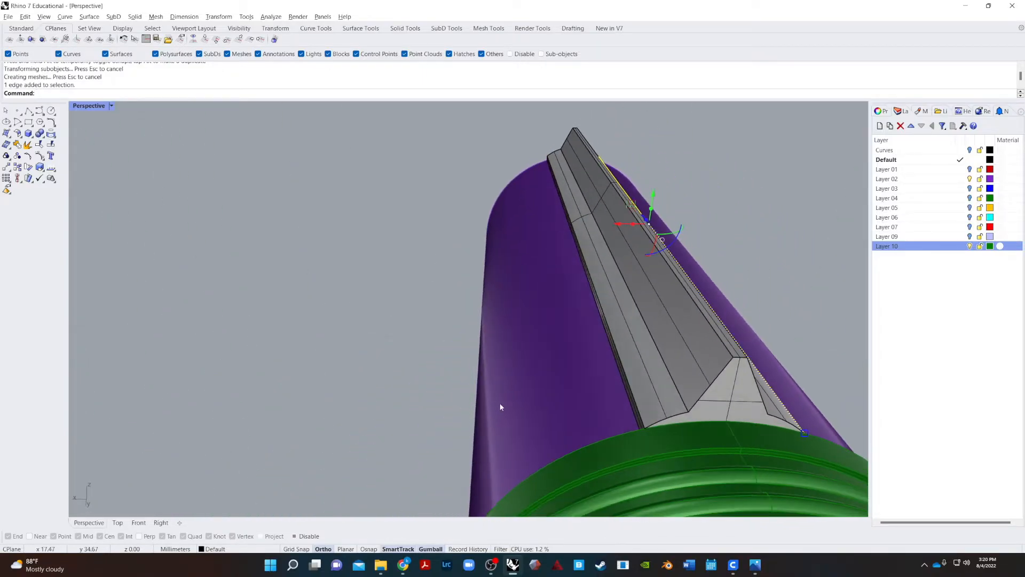
{"action": "left_click", "coordinate": [617, 353], "text": "ctrl+shift"}
{"action": "left_click", "coordinate": [640, 374]}
{"action": "right_click_drag", "start_coordinate": [801, 380], "coordinate": [762, 347]}
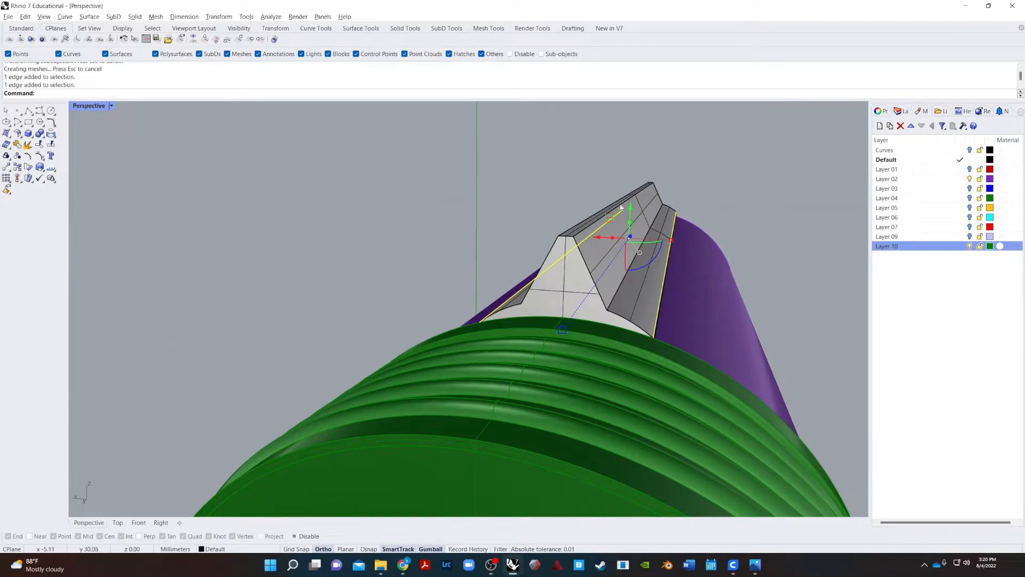
{"action": "left_click_drag", "start_coordinate": [631, 203], "coordinate": [631, 191]}
{"action": "left_click_drag", "start_coordinate": [744, 229], "coordinate": [757, 247]}
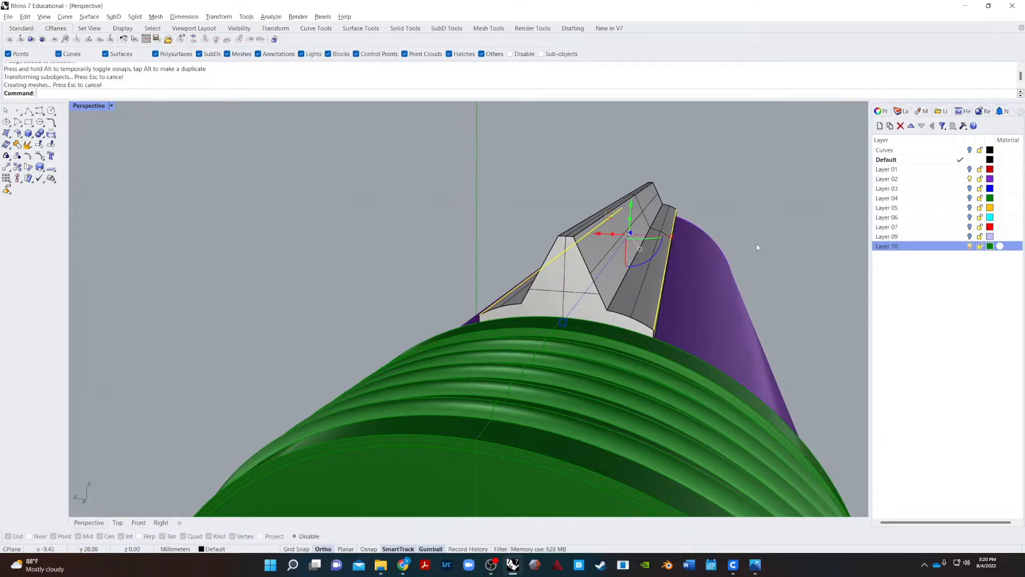
- Examine the rail's thickened side lips along the purple cylinder and where its end meets the green threaded ring
{"action": "right_click_drag", "start_coordinate": [768, 303], "coordinate": [437, 383]}
{"action": "scroll", "coordinate": [437, 385], "scroll_direction": "up", "scroll_amount": 7}
{"action": "left_click", "coordinate": [436, 258]}
{"action": "right_click_drag", "start_coordinate": [436, 258], "coordinate": [524, 330]}
{"action": "scroll", "coordinate": [524, 330], "scroll_direction": "down", "scroll_amount": 6}
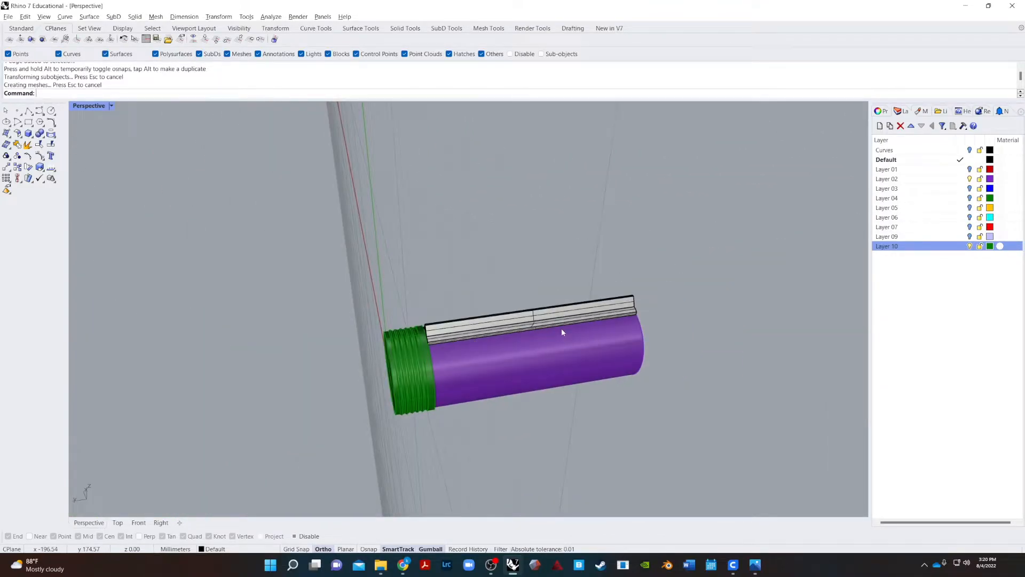
{"action": "left_click", "coordinate": [505, 328]}
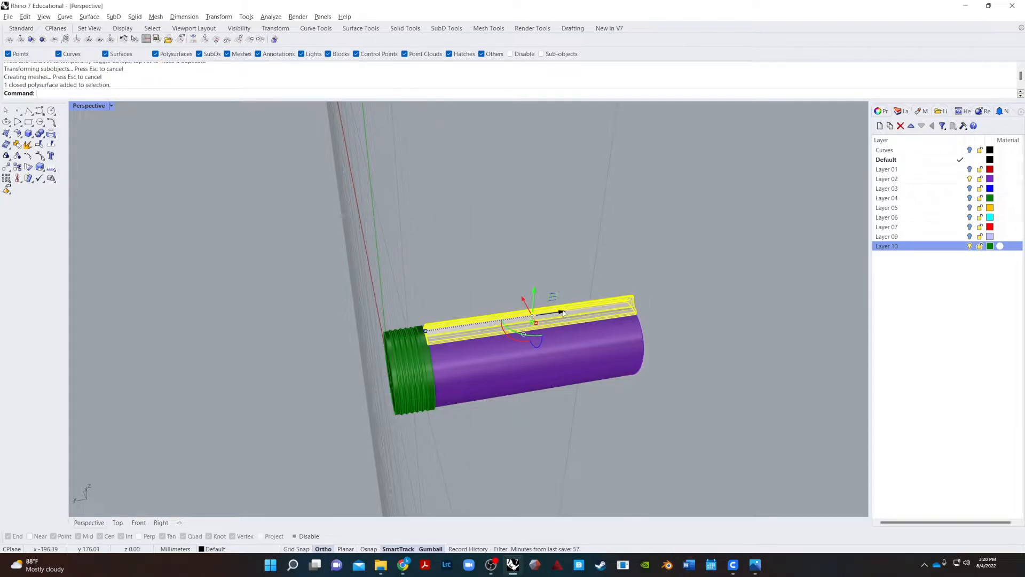
{"action": "scroll", "coordinate": [445, 342], "scroll_direction": "up", "scroll_amount": 4}
{"action": "key", "text": "Escape"}
{"action": "scroll", "coordinate": [382, 354], "scroll_direction": "up", "scroll_amount": 4}
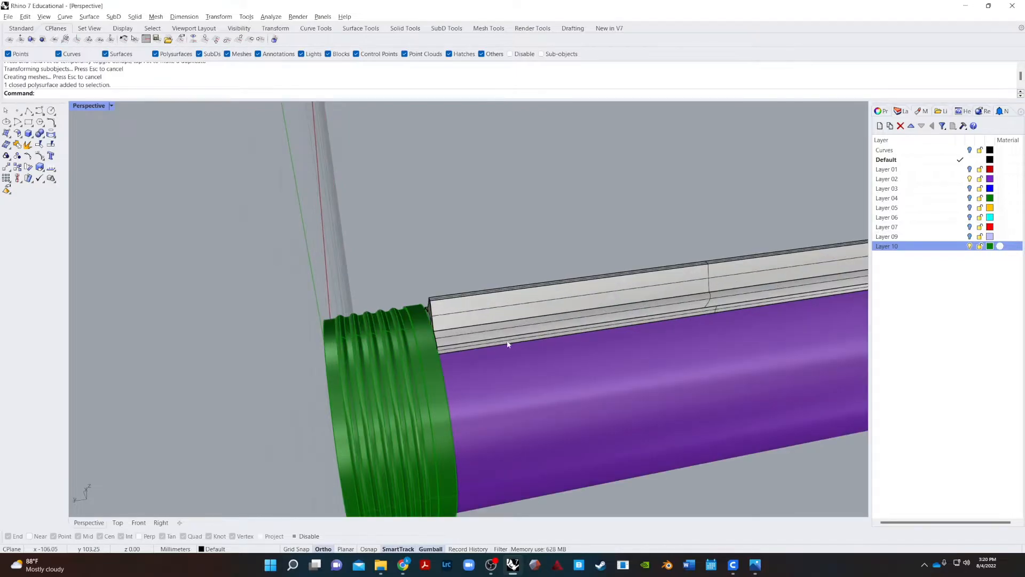
{"action": "right_click_drag", "start_coordinate": [508, 344], "coordinate": [550, 341]}
{"action": "scroll", "coordinate": [550, 342], "scroll_direction": "up", "scroll_amount": 5}
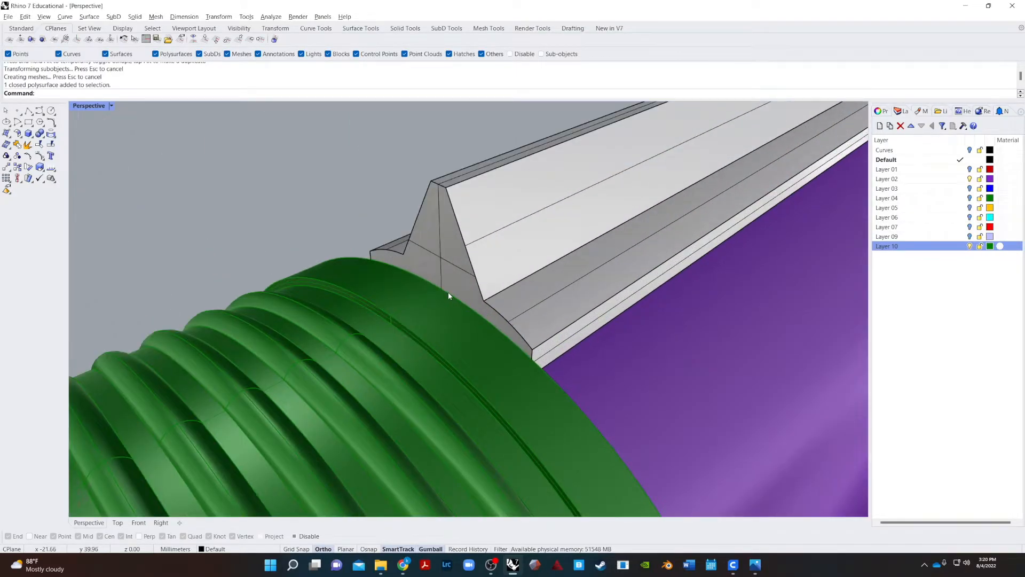
- Extend the rail across the green threaded ring by moving its end face along the cylinder axis to the ring's outer end
{"action": "left_click", "coordinate": [442, 259]}
{"action": "right_click_drag", "start_coordinate": [547, 300], "coordinate": [398, 303]}
{"action": "left_click_drag", "start_coordinate": [383, 274], "coordinate": [133, 331]}
{"action": "right_click_drag", "start_coordinate": [80, 320], "coordinate": [272, 302]}
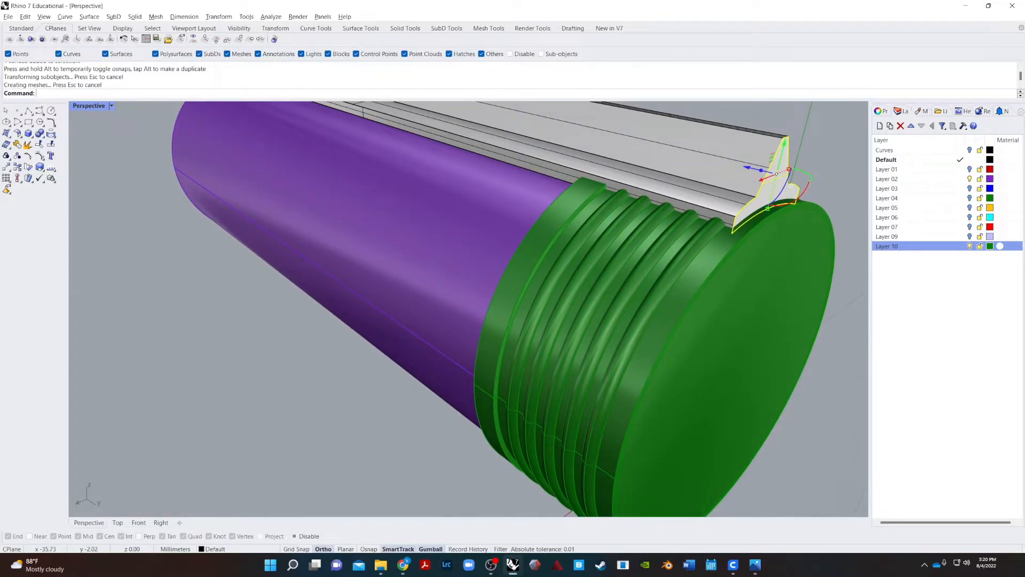
{"action": "scroll", "coordinate": [772, 348], "scroll_direction": "down", "scroll_amount": 6}
{"action": "right_click_drag", "start_coordinate": [588, 338], "coordinate": [744, 322]}
{"action": "scroll", "coordinate": [671, 217], "scroll_direction": "up", "scroll_amount": 7}
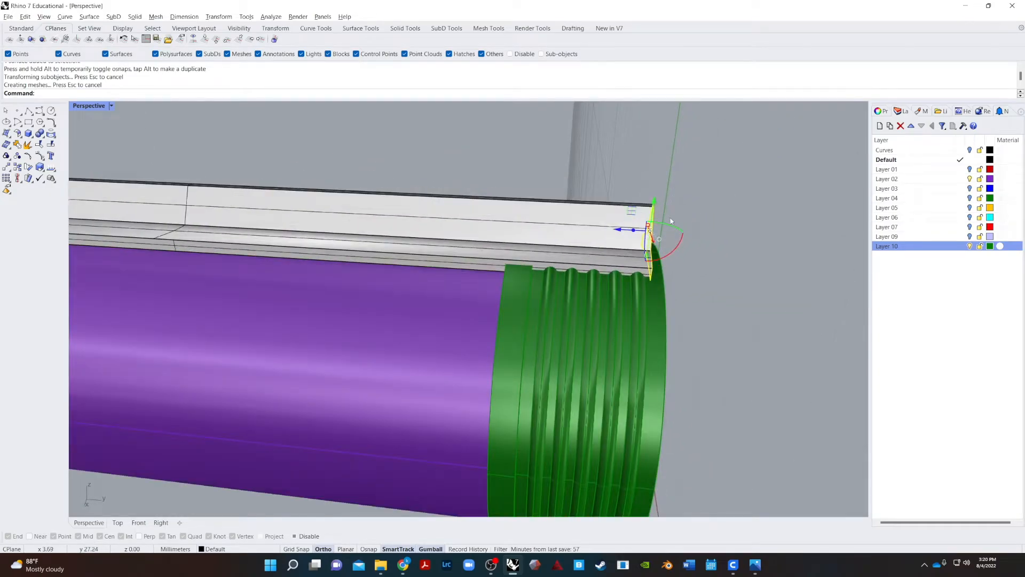
- Try to subtract the green ribbed cap from the long rail with a Boolean difference, setting DeleteInput to No
{"action": "left_click", "coordinate": [604, 145]}
{"action": "right_click_drag", "start_coordinate": [594, 211], "coordinate": [577, 211]}
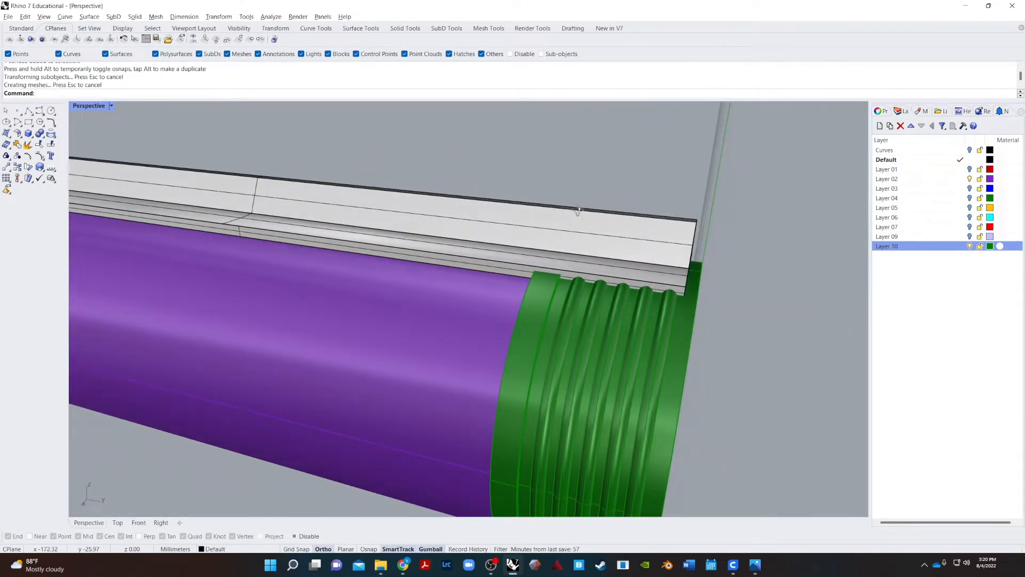
{"action": "type", "text": "Bool"}
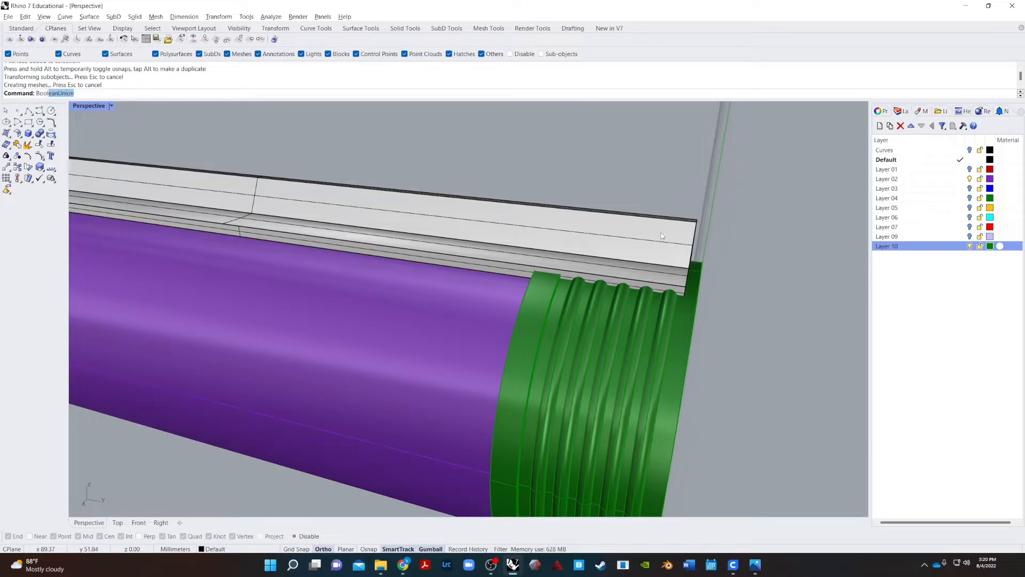
{"action": "type", "text": "eanD"}
{"action": "key", "text": "Return"}
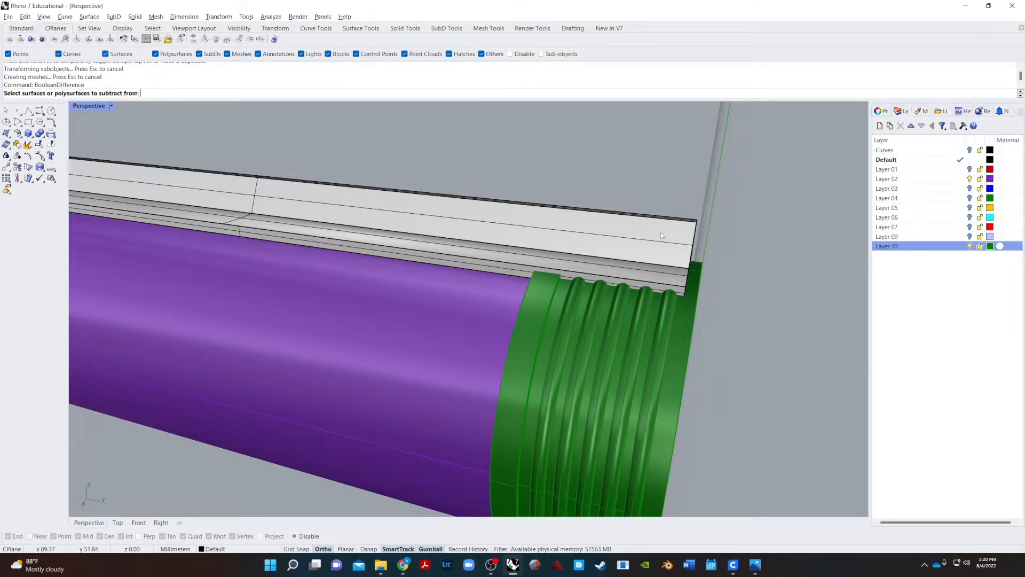
{"action": "left_click", "coordinate": [631, 239]}
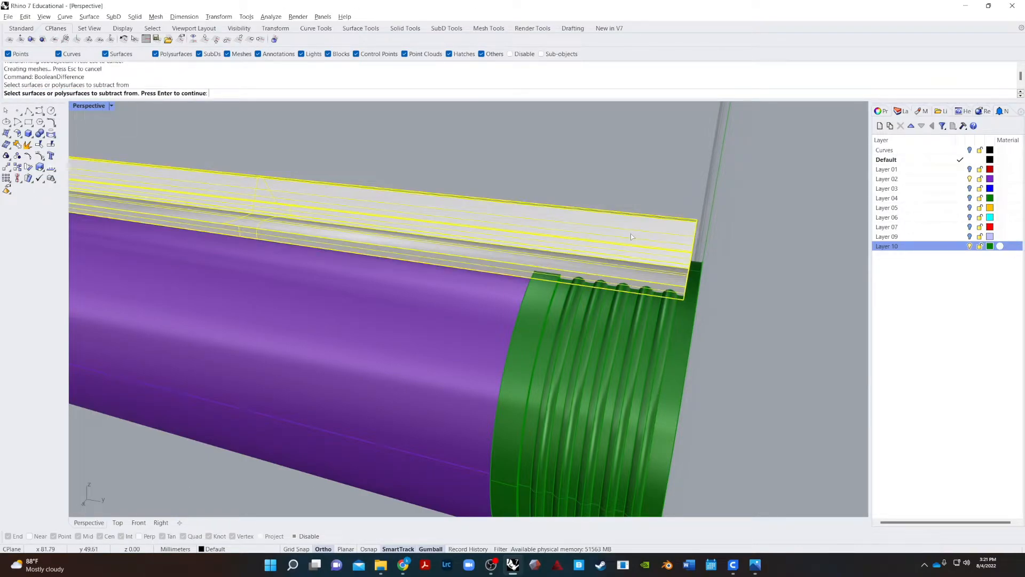
{"action": "key", "text": "Return"}
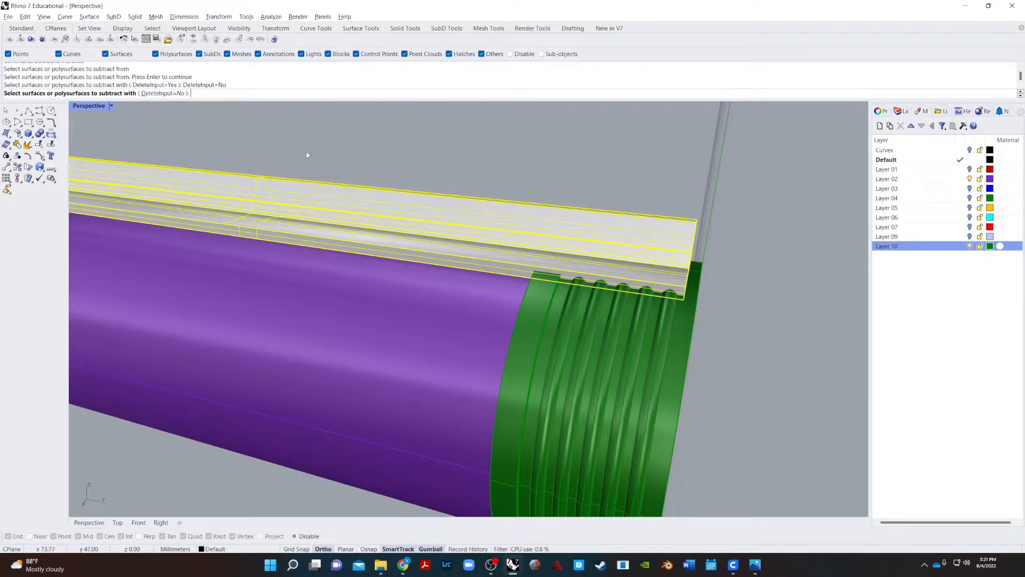
{"action": "left_click", "coordinate": [524, 306]}
{"action": "key", "text": "Return"}
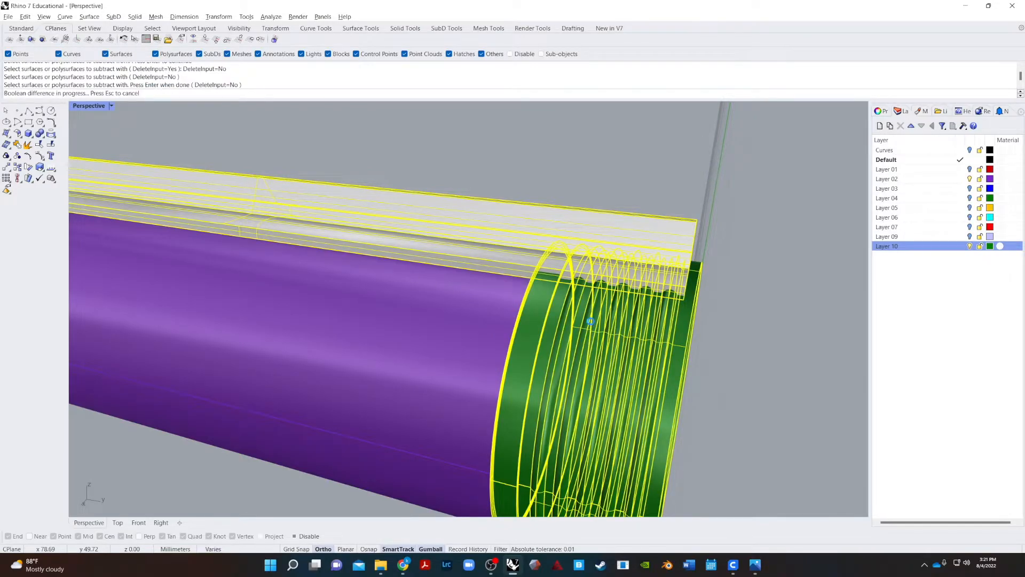
- Check whether the rail and the green ribbed cap are closed polysurfaces and examine where they overlap
{"action": "left_click", "coordinate": [563, 265]}
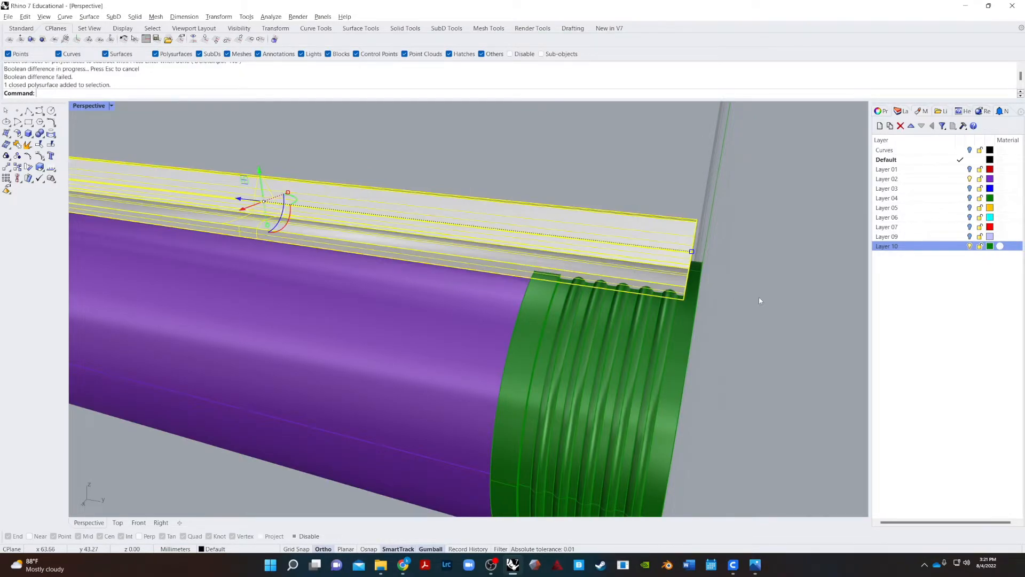
{"action": "right_click_drag", "start_coordinate": [763, 299], "coordinate": [614, 256]}
{"action": "key", "text": "Escape"}
{"action": "left_click", "coordinate": [738, 318]}
{"action": "right_click_drag", "start_coordinate": [807, 364], "coordinate": [789, 379]}
{"action": "left_click", "coordinate": [656, 361]}
{"action": "key", "text": "Escape"}
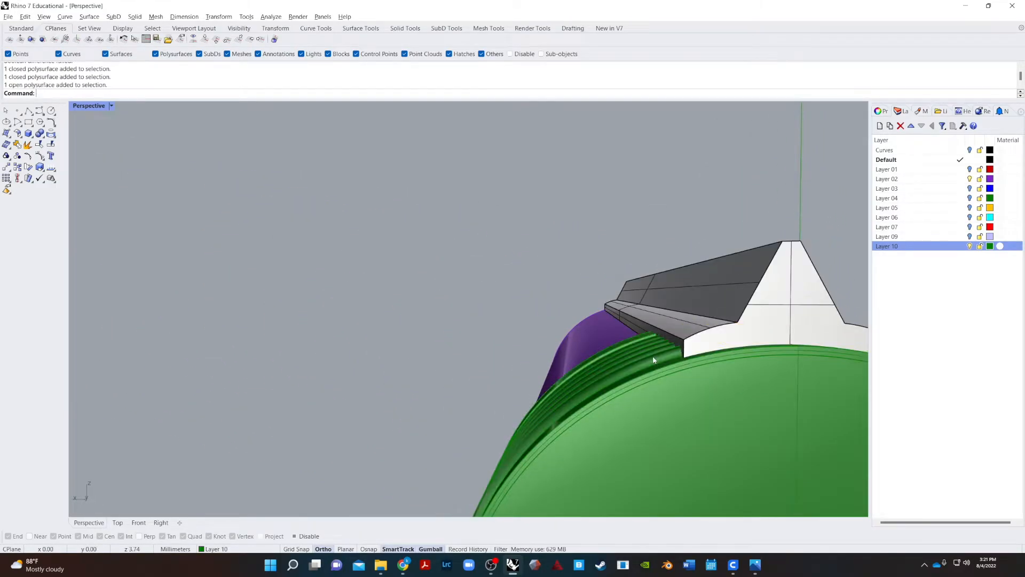
{"action": "right_click_drag", "start_coordinate": [661, 361], "coordinate": [740, 346]}
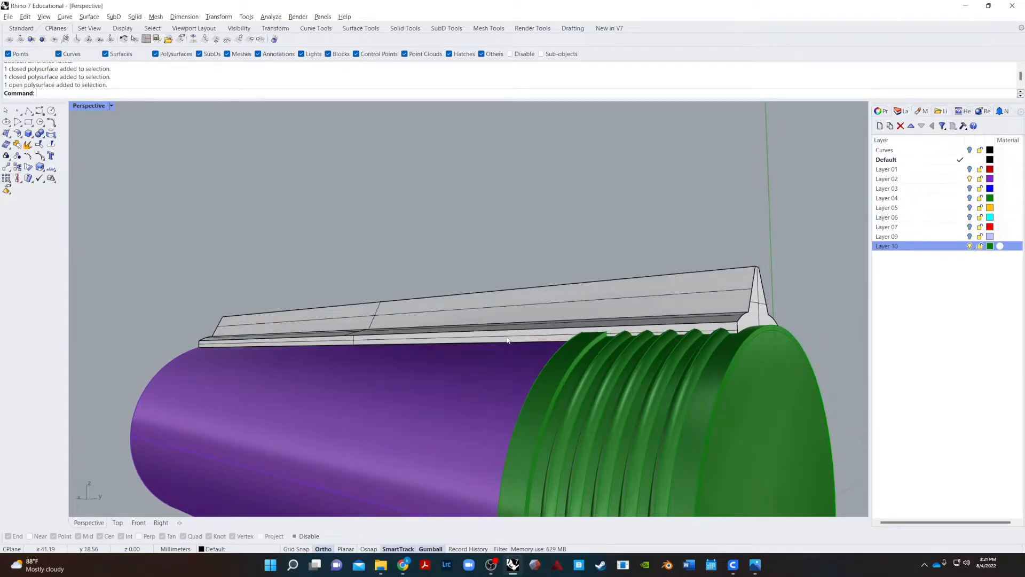
- Isolate the rail and the green ribbed cap, hiding the purple cylinder
{"action": "left_click", "coordinate": [677, 322]}
{"action": "left_click", "coordinate": [682, 394], "text": "shift"}
{"action": "middle_click", "coordinate": [188, 133]}
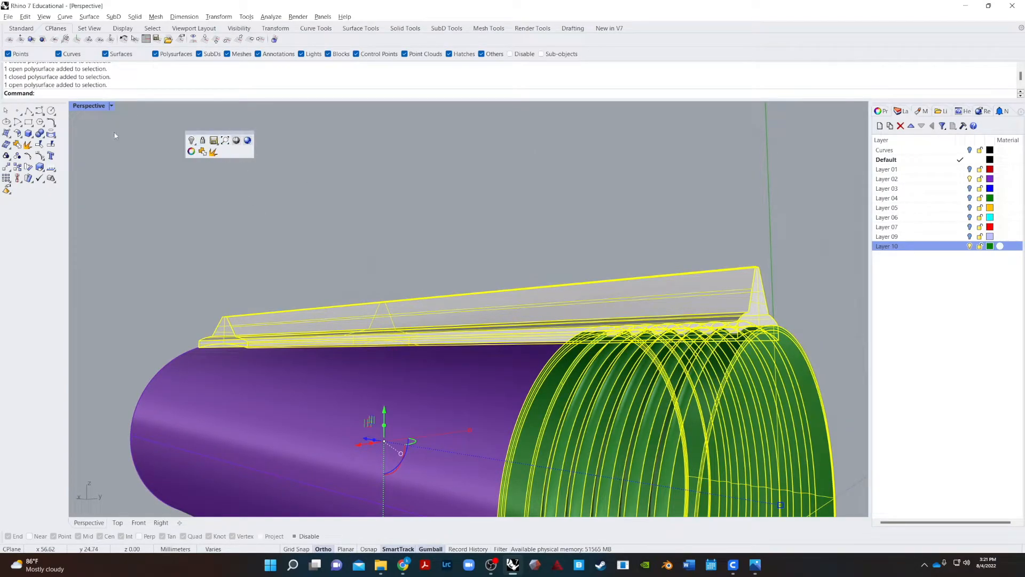
{"action": "left_click", "coordinate": [203, 140]}
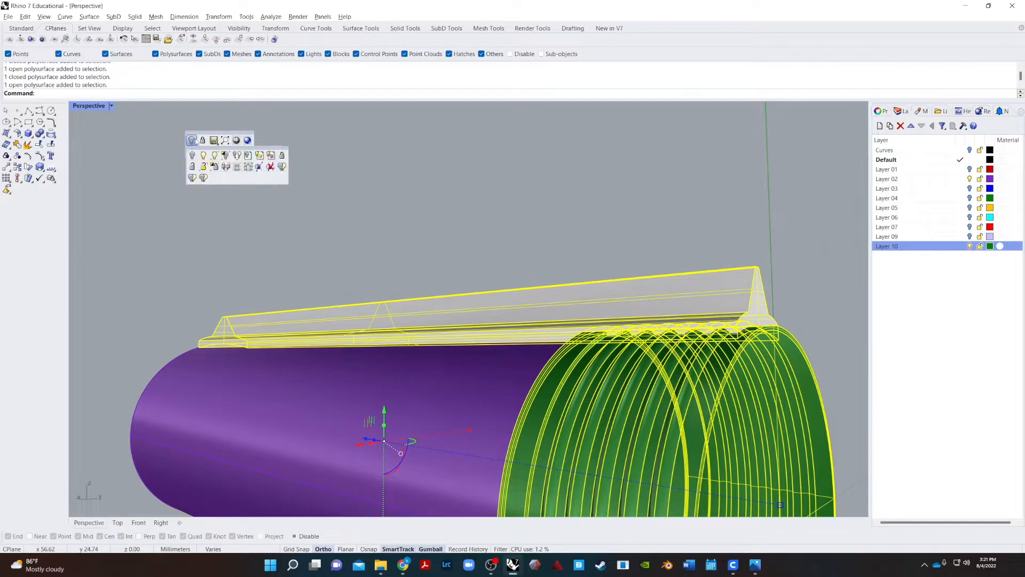
{"action": "left_click", "coordinate": [225, 155]}
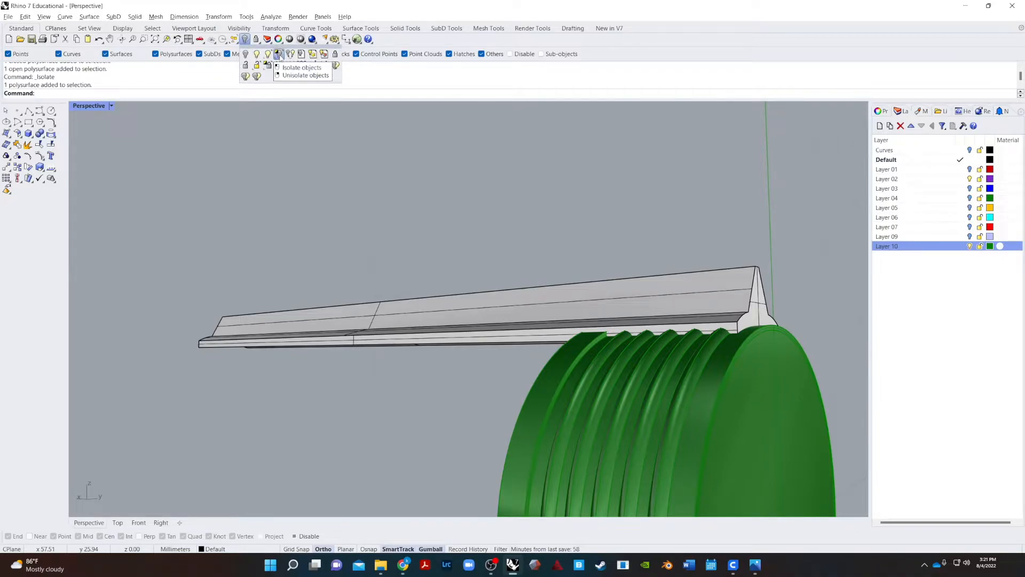
- Examine the underside of the rail where it meets the cap, toggling Layer 09 and Layer 01 visibility to compare
{"action": "left_click", "coordinate": [245, 40]}
{"action": "right_click_drag", "start_coordinate": [695, 303], "coordinate": [746, 252]}
{"action": "right_click_drag", "start_coordinate": [322, 372], "coordinate": [430, 373]}
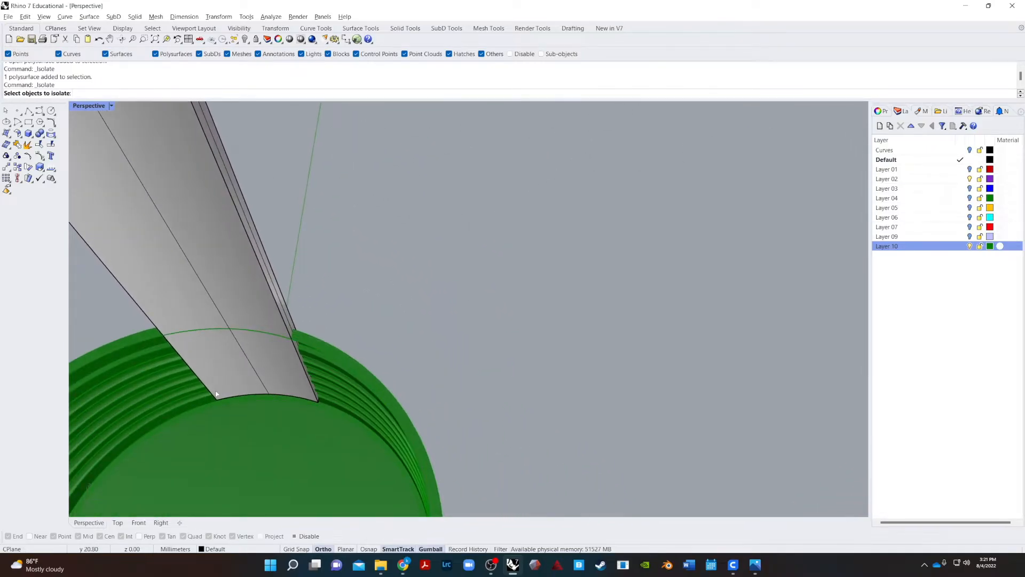
{"action": "scroll", "coordinate": [271, 385], "scroll_direction": "up", "scroll_amount": 4}
{"action": "right_click_drag", "start_coordinate": [277, 335], "coordinate": [336, 328]}
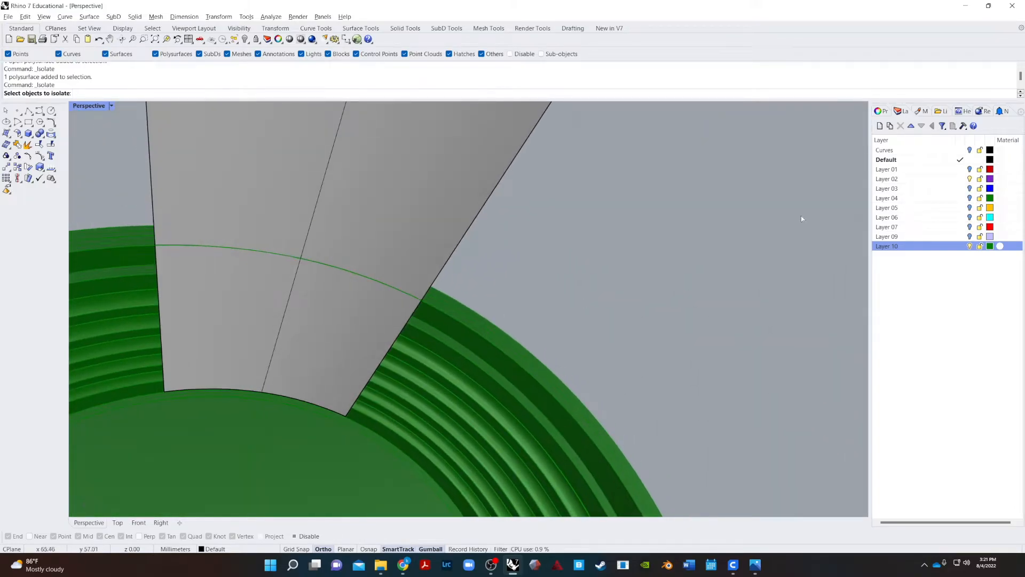
{"action": "left_click", "coordinate": [969, 236]}
{"action": "left_click", "coordinate": [969, 237]}
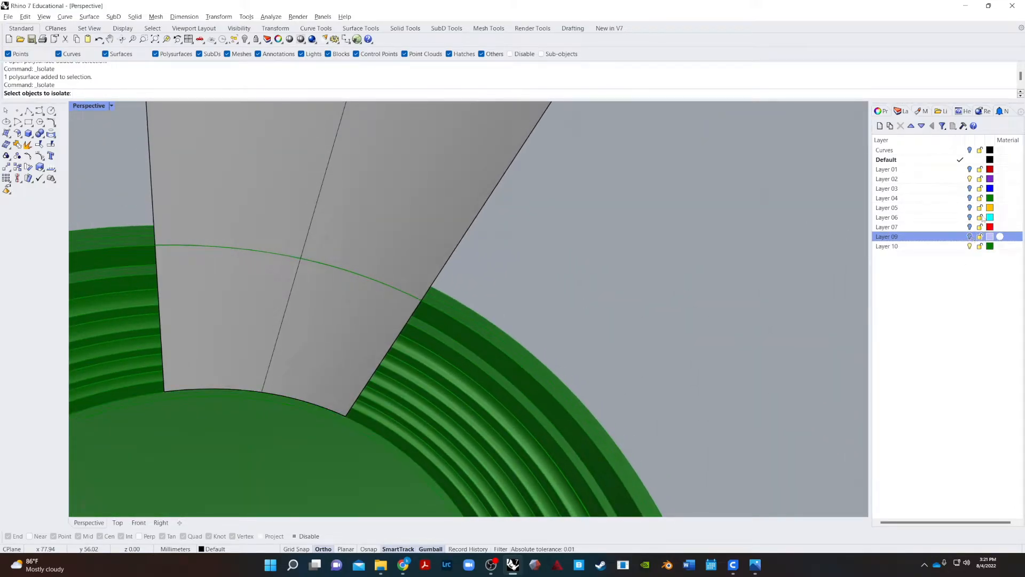
{"action": "left_click", "coordinate": [970, 169]}
{"action": "left_click", "coordinate": [970, 169]}
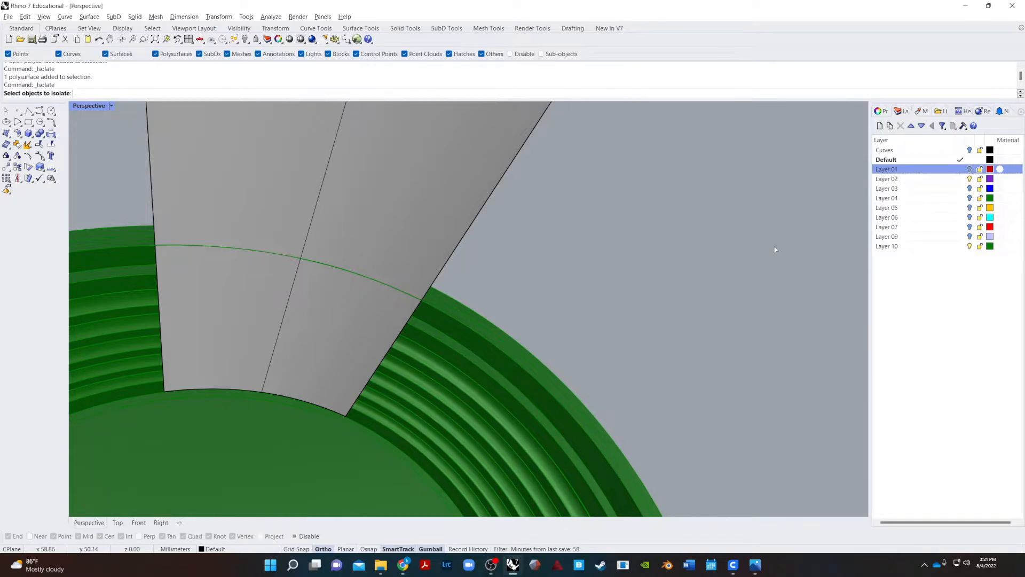
- Examine the hollow inside and the rim of the green ribbed cap at its open end
{"action": "right_click_drag", "start_coordinate": [774, 247], "coordinate": [549, 367]}
{"action": "scroll", "coordinate": [458, 394], "scroll_direction": "down", "scroll_amount": 5}
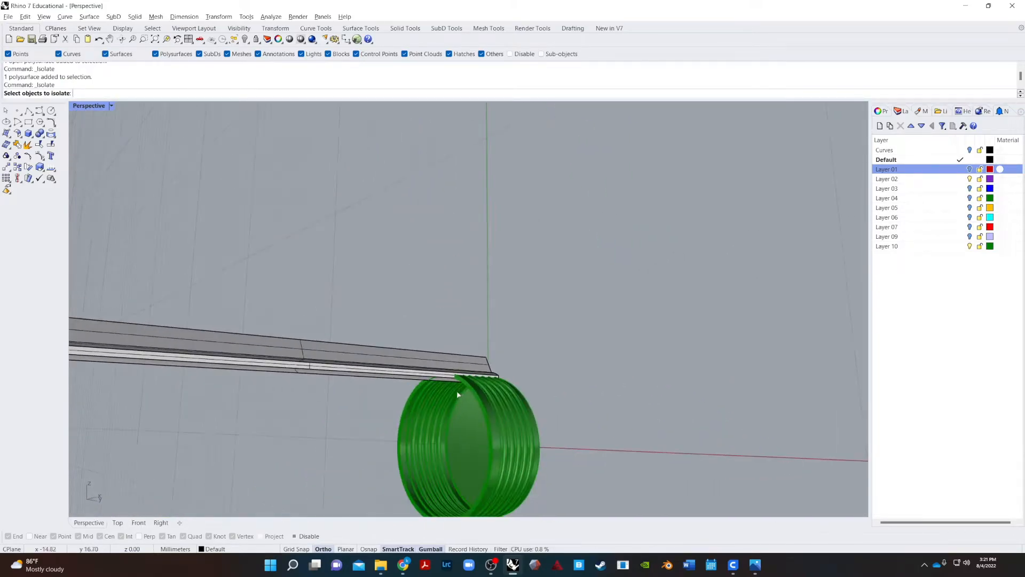
{"action": "scroll", "coordinate": [467, 464], "scroll_direction": "up", "scroll_amount": 6}
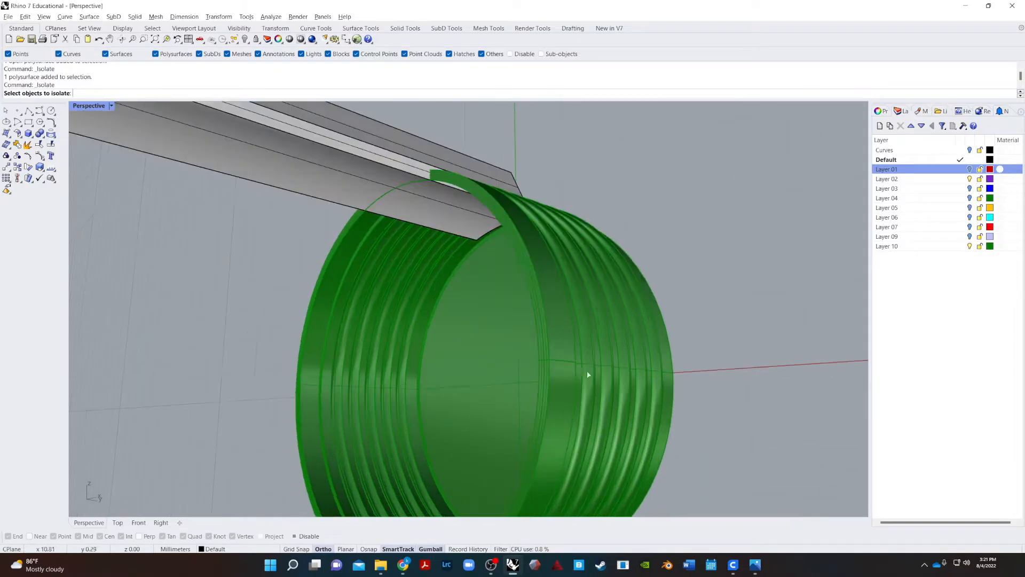
{"action": "scroll", "coordinate": [543, 362], "scroll_direction": "up", "scroll_amount": 3}
{"action": "right_click_drag", "start_coordinate": [545, 375], "coordinate": [581, 404]}
{"action": "scroll", "coordinate": [560, 405], "scroll_direction": "down", "scroll_amount": 7}
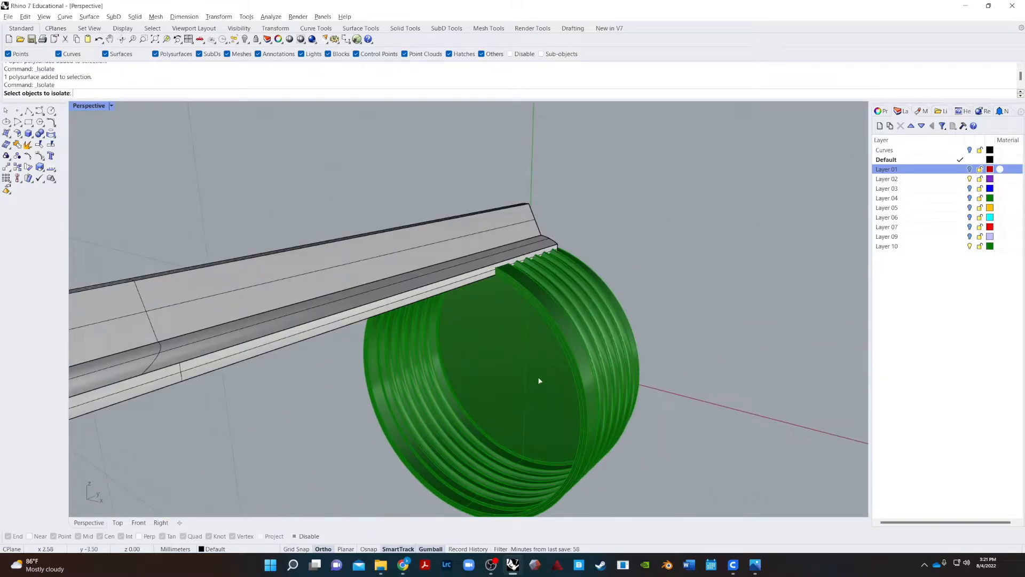
{"action": "scroll", "coordinate": [581, 395], "scroll_direction": "up", "scroll_amount": 4}
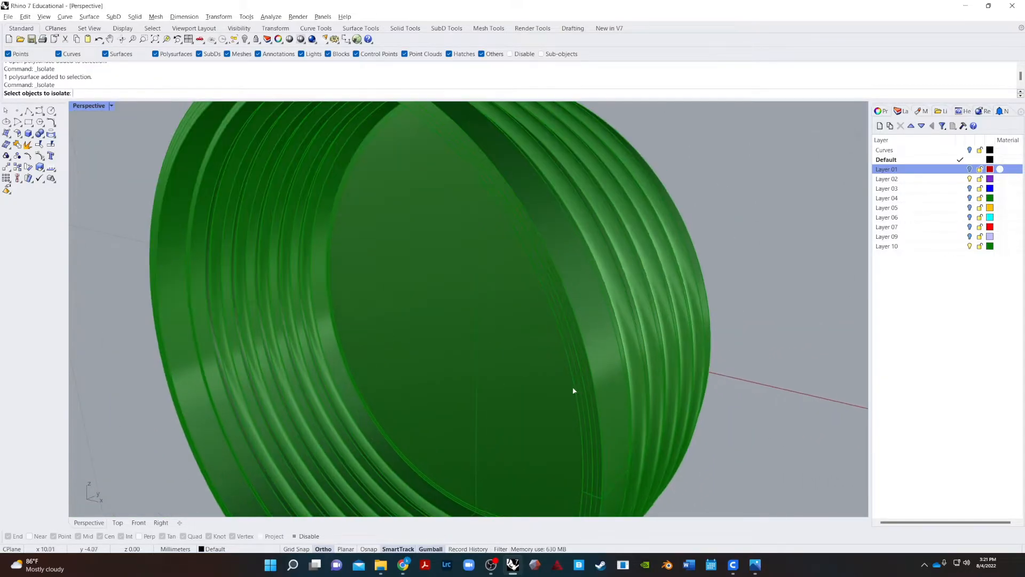
{"action": "left_click", "coordinate": [584, 382]}
{"action": "key", "text": "Return"}
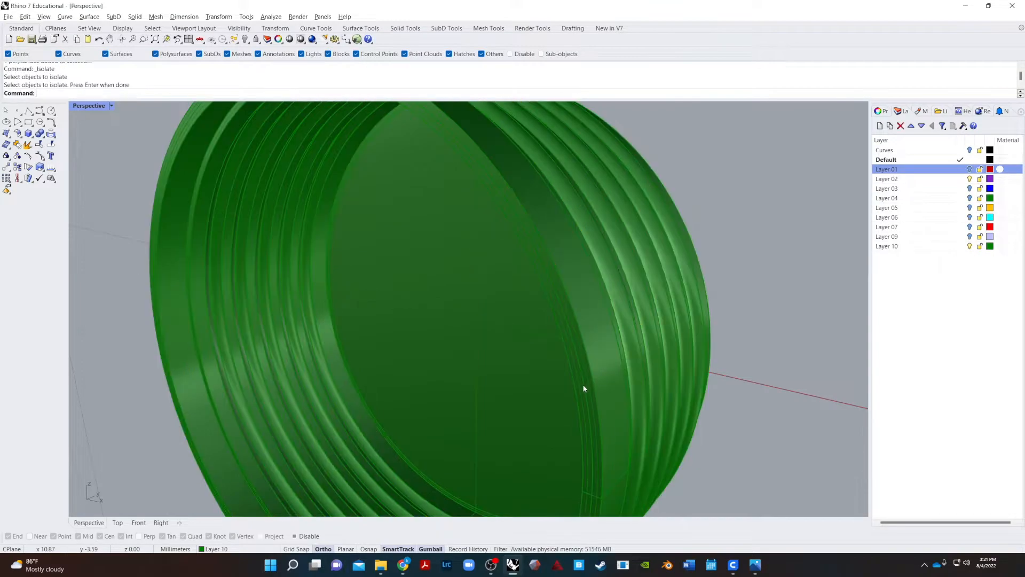
- Delete the narrow ring face at the green cap's open end and the separate inner surface beside it
{"action": "left_click", "coordinate": [592, 419], "text": "ctrl+shift"}
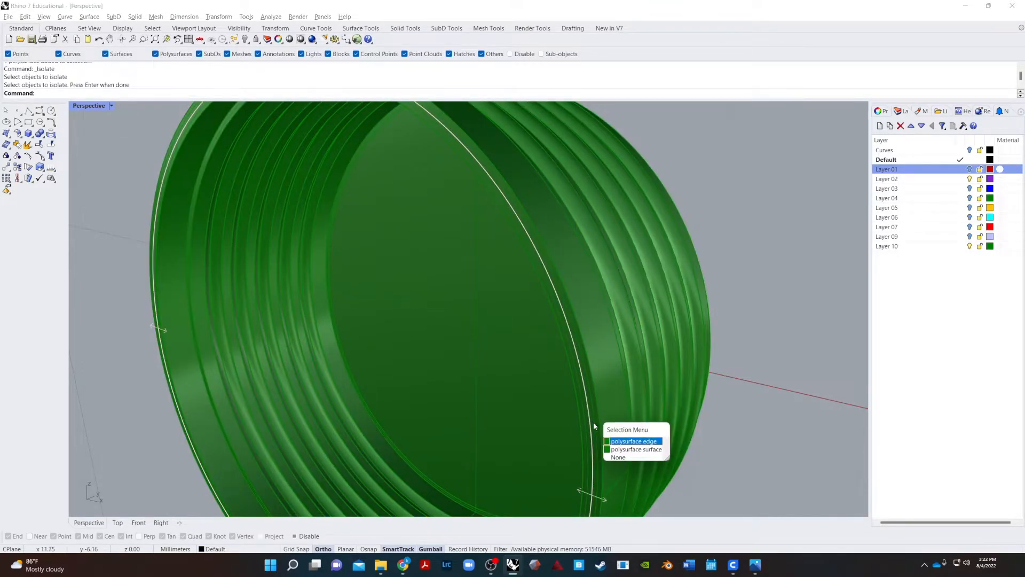
{"action": "key", "text": "Down"}
{"action": "key", "text": "Return"}
{"action": "key", "text": "Delete"}
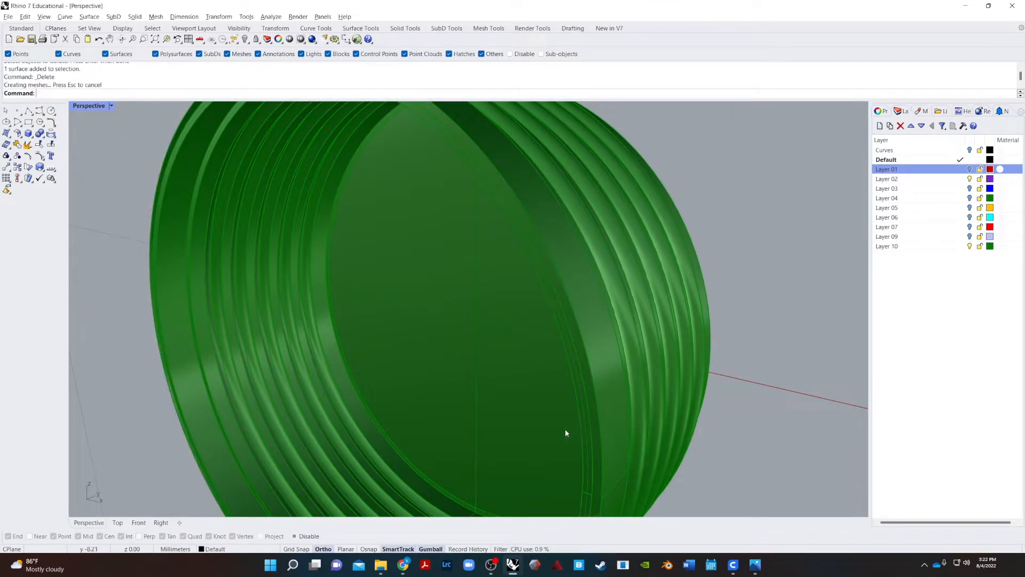
{"action": "left_click", "coordinate": [601, 415]}
{"action": "key", "text": "Delete"}
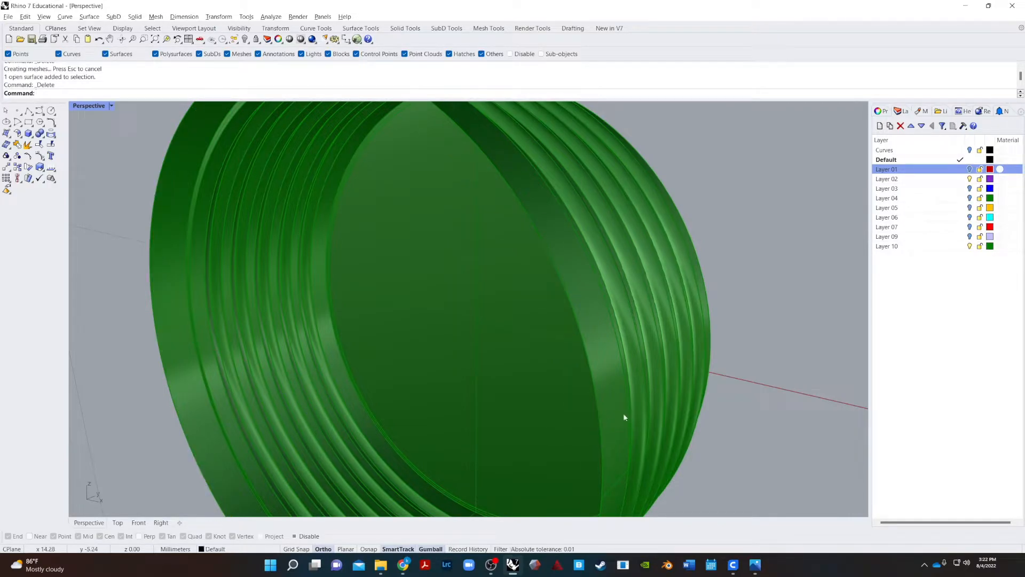
- Cap the open end of the green ribbed part to make it a closed solid
{"action": "left_click", "coordinate": [626, 411]}
{"action": "type", "text": "Cap"}
{"action": "key", "text": "Return"}
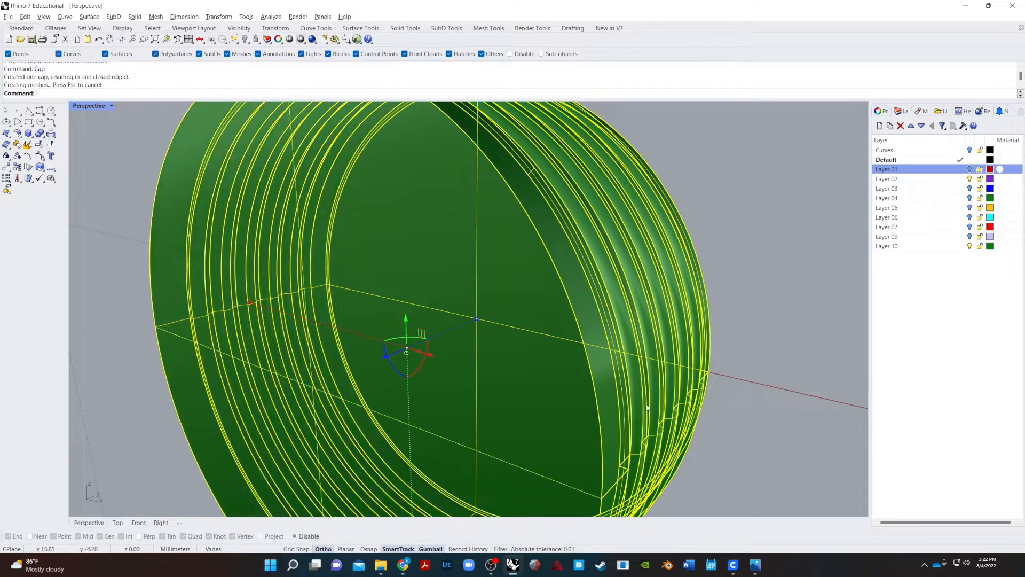
{"action": "left_click", "coordinate": [756, 253]}
- Subtract the closed green ribbed solid from the rail with a Boolean difference, keeping the green solid with DeleteInput=No
{"action": "scroll", "coordinate": [709, 279], "scroll_direction": "down", "scroll_amount": 5}
{"action": "right_click_drag", "start_coordinate": [707, 281], "coordinate": [552, 320]}
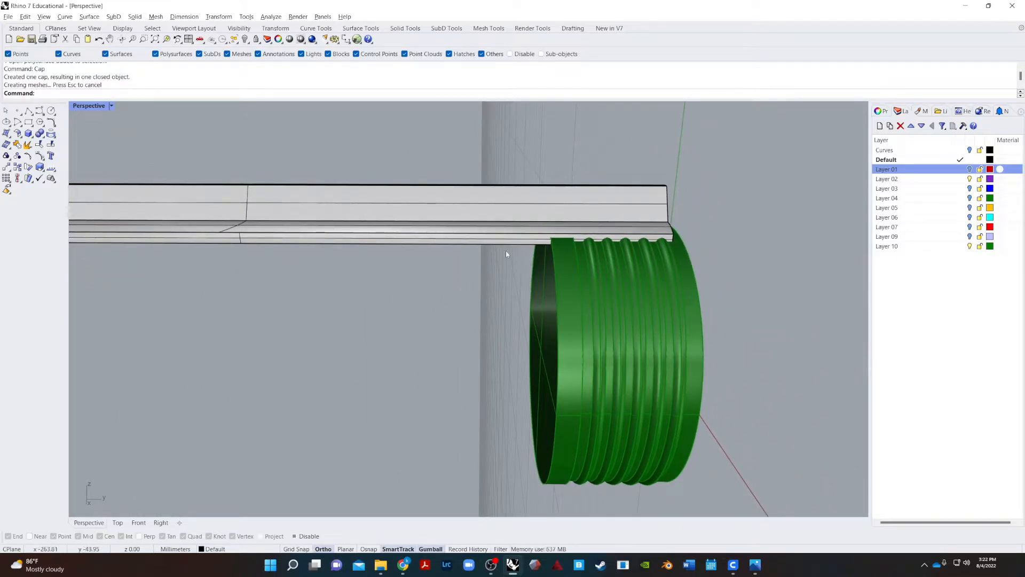
{"action": "left_click", "coordinate": [40, 134]}
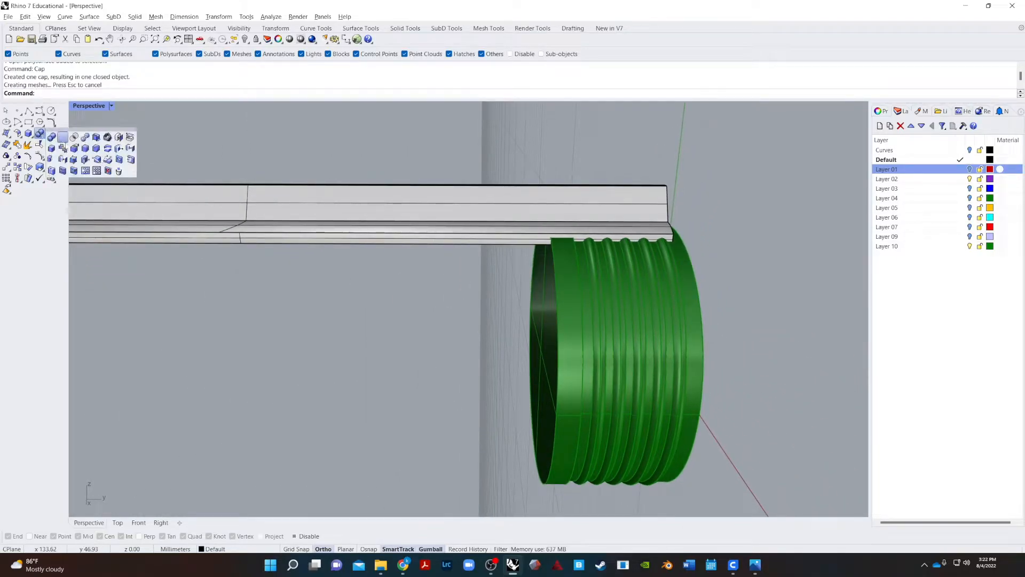
{"action": "left_click", "coordinate": [73, 139]}
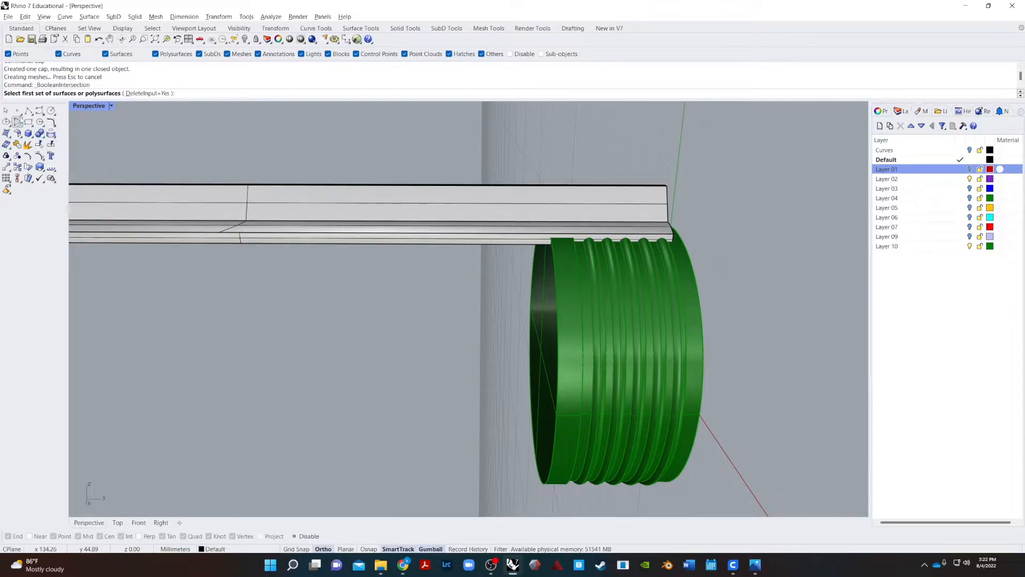
{"action": "left_click", "coordinate": [40, 134]}
{"action": "left_click", "coordinate": [62, 137]}
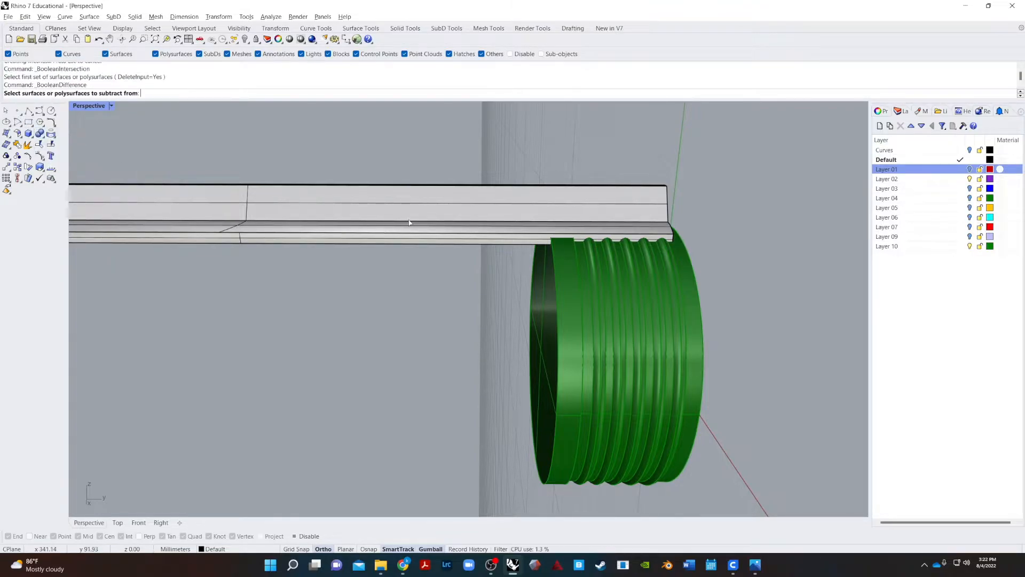
{"action": "left_click", "coordinate": [419, 229]}
{"action": "key", "text": "Return"}
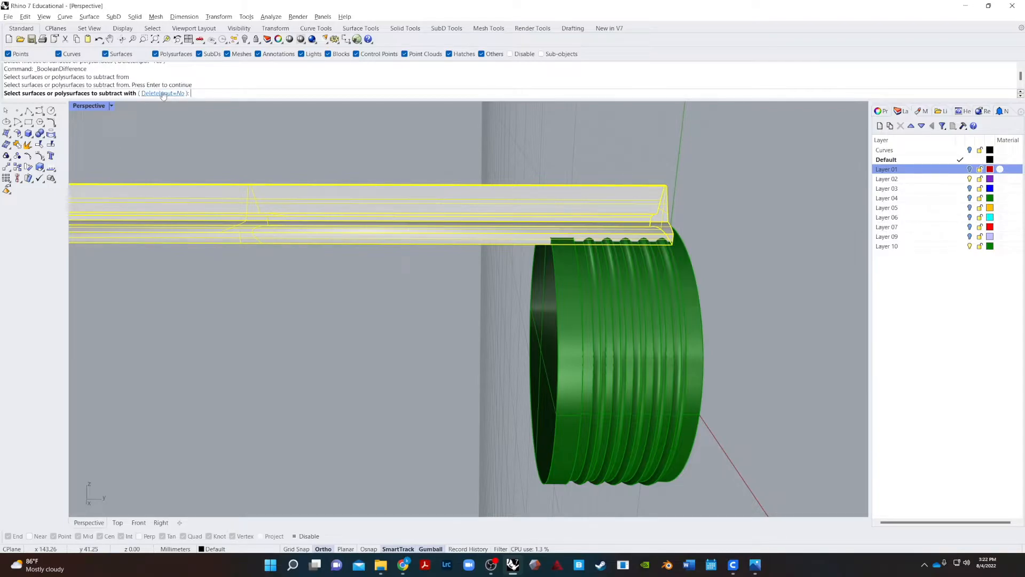
{"action": "left_click", "coordinate": [626, 374]}
{"action": "key", "text": "Return"}
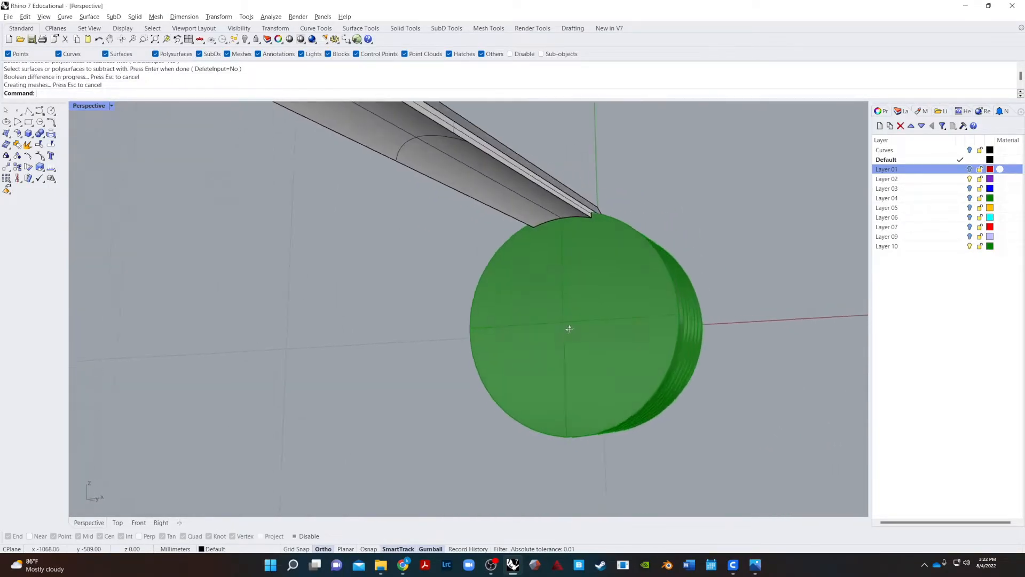
- Examine the cut along the rail's end against the green ribbed solid from several angles
{"action": "left_click", "coordinate": [480, 160]}
{"action": "left_click", "coordinate": [350, 314]}
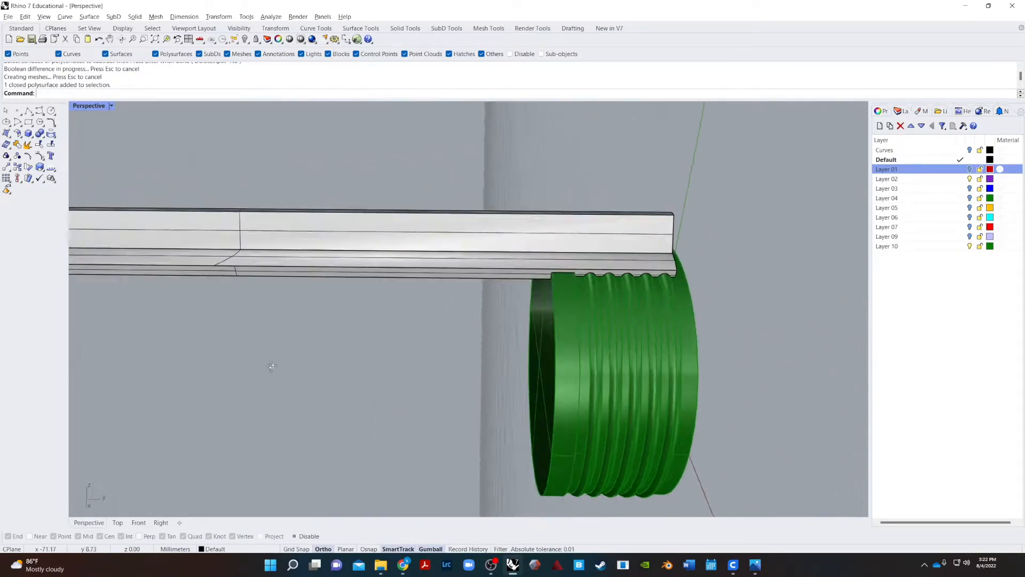
{"action": "right_click_drag", "start_coordinate": [272, 367], "coordinate": [351, 343]}
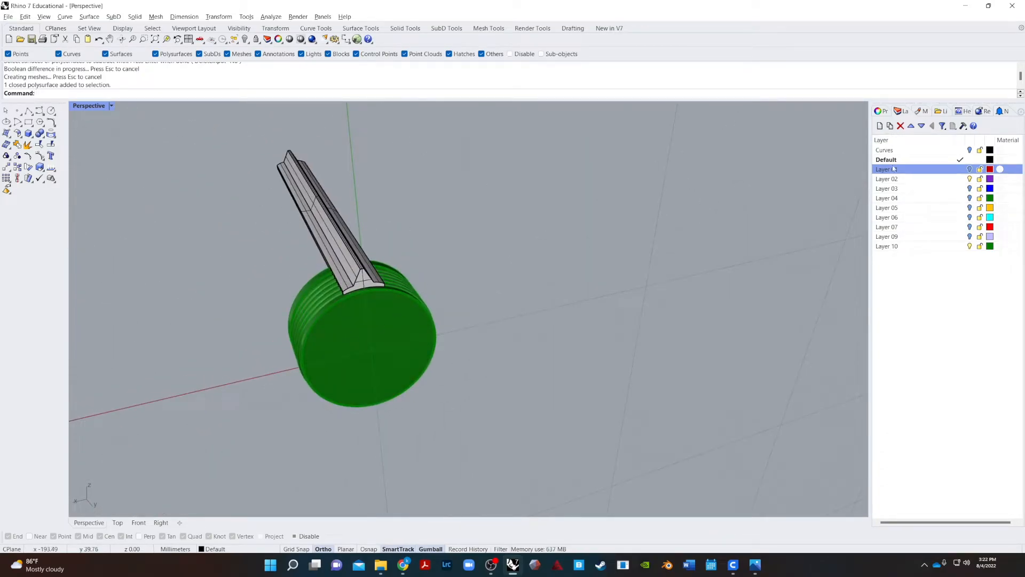
{"action": "scroll", "coordinate": [380, 244], "scroll_direction": "up", "scroll_amount": 10}
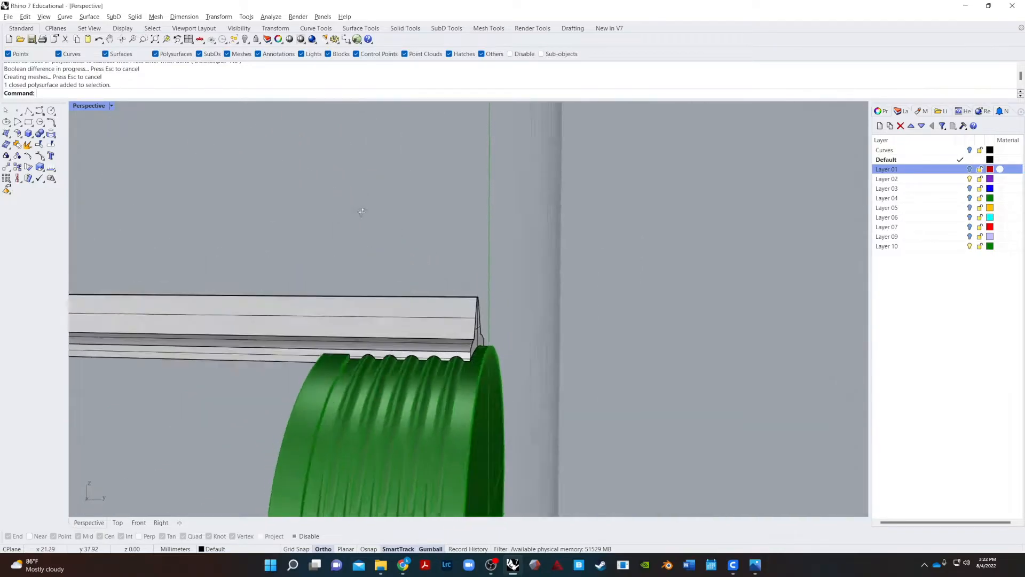
{"action": "scroll", "coordinate": [446, 354], "scroll_direction": "down", "scroll_amount": 5}
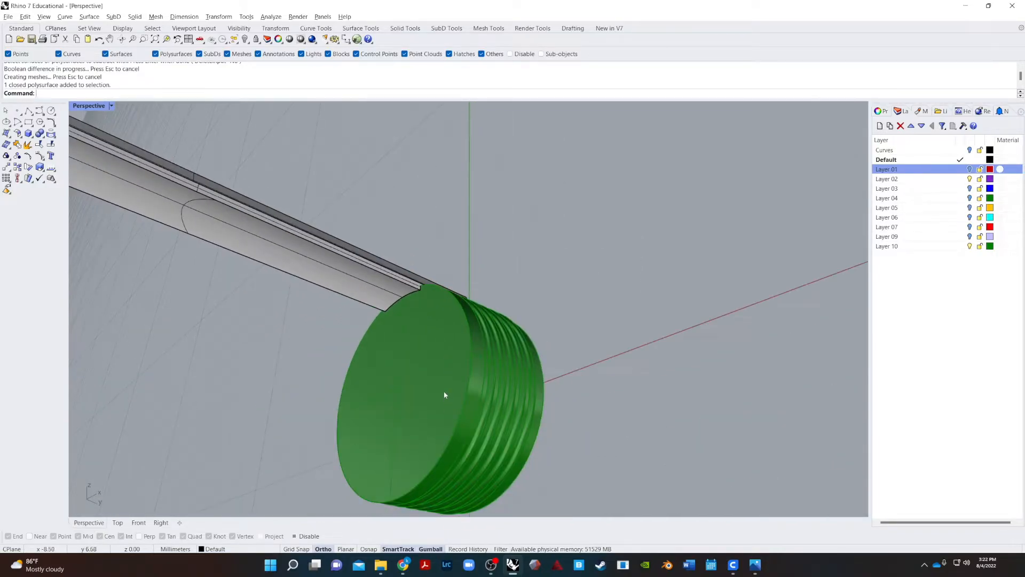
- Undo the Boolean difference, the cap and both face deletions on the green ribbed part
{"action": "key", "text": "ctrl+z"}
{"action": "key", "text": "ctrl+z"}
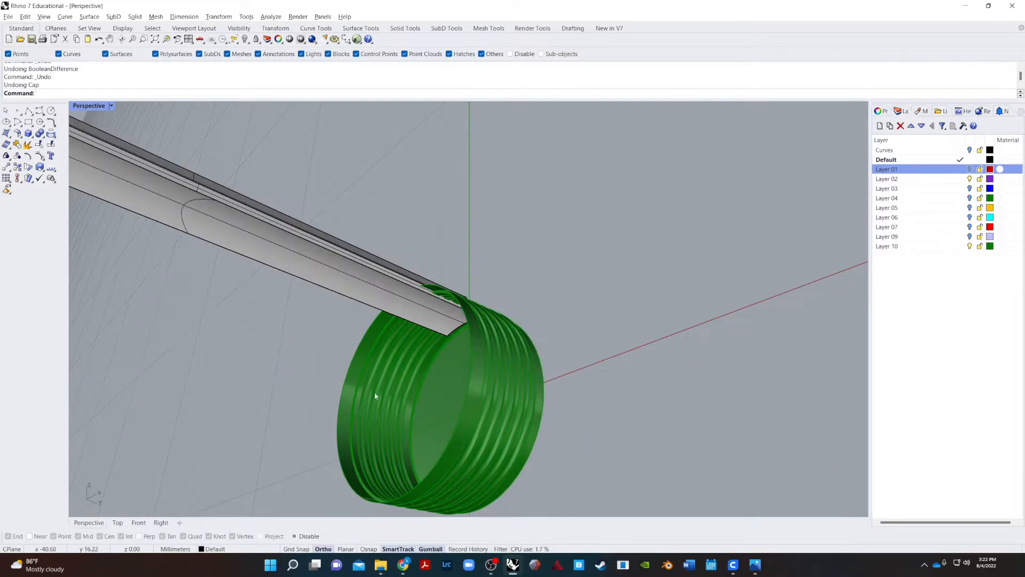
{"action": "scroll", "coordinate": [402, 421], "scroll_direction": "up", "scroll_amount": 5}
{"action": "right_click_drag", "start_coordinate": [402, 422], "coordinate": [583, 439]}
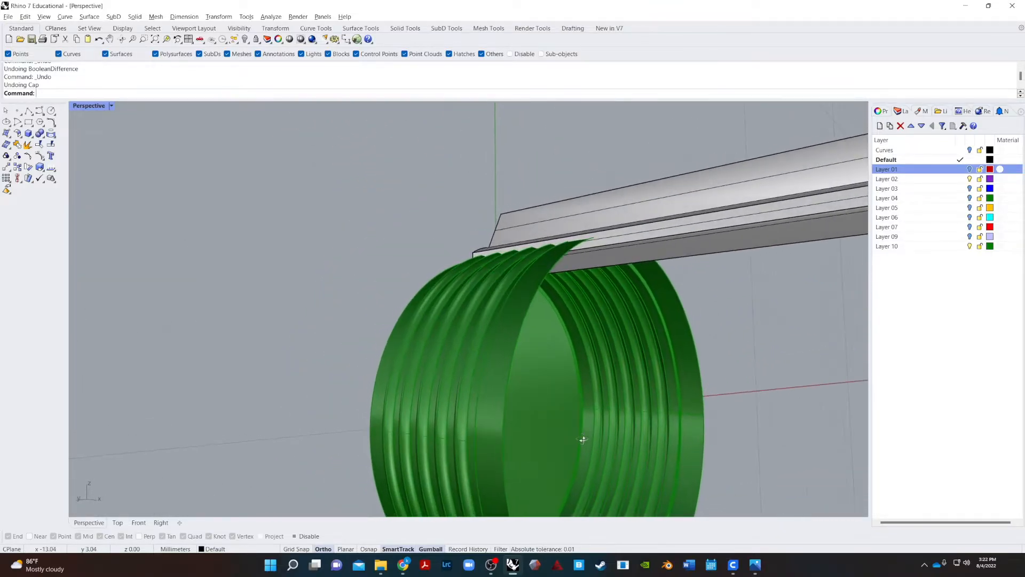
{"action": "key", "text": "ctrl+z"}
{"action": "key", "text": "ctrl+z"}
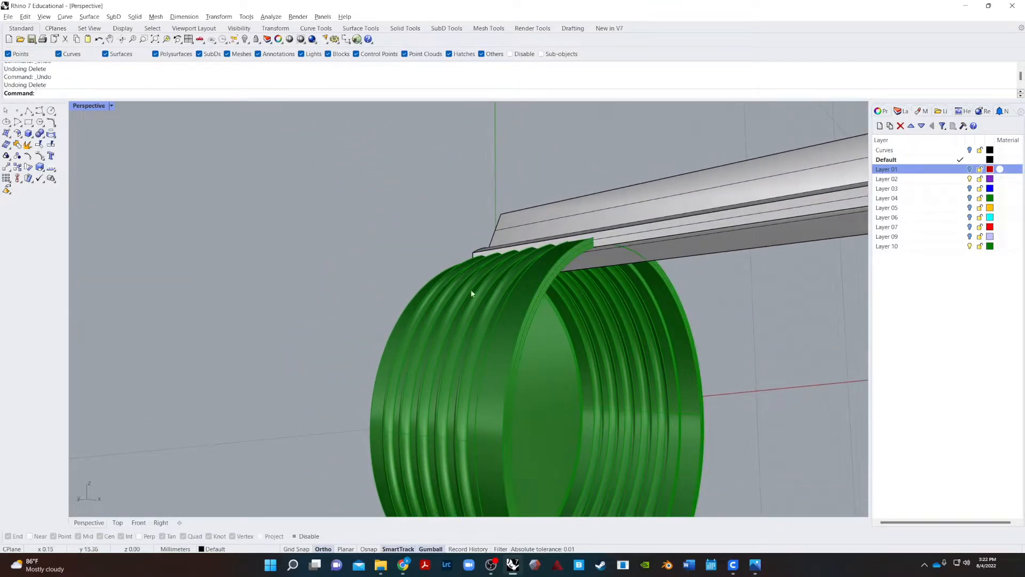
{"action": "right_click_drag", "start_coordinate": [711, 315], "coordinate": [679, 286]}
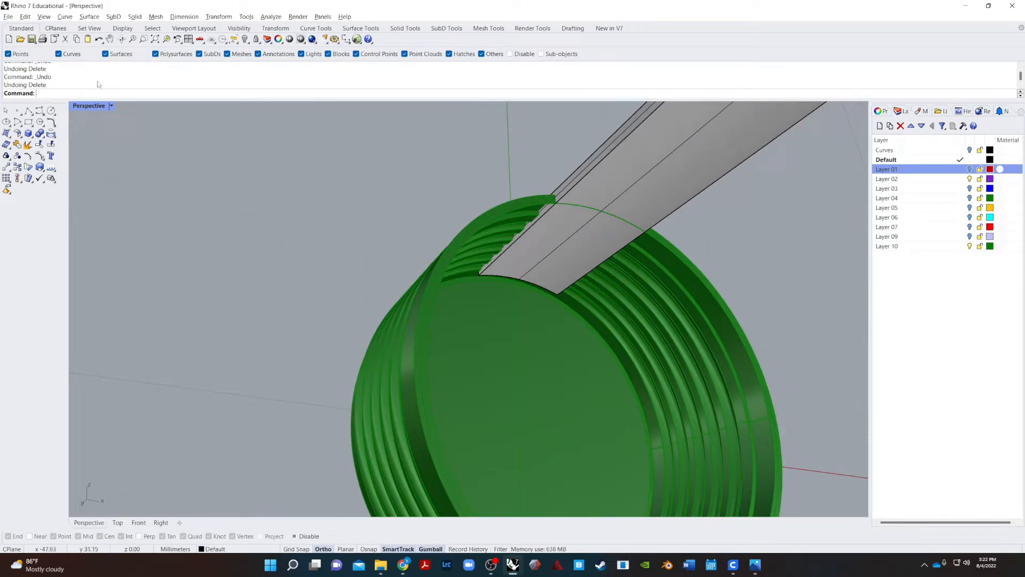
- In Rendered display, delete the narrow ring face at the ribbed part's open end and the inner surface beside it
{"action": "left_click", "coordinate": [113, 106]}
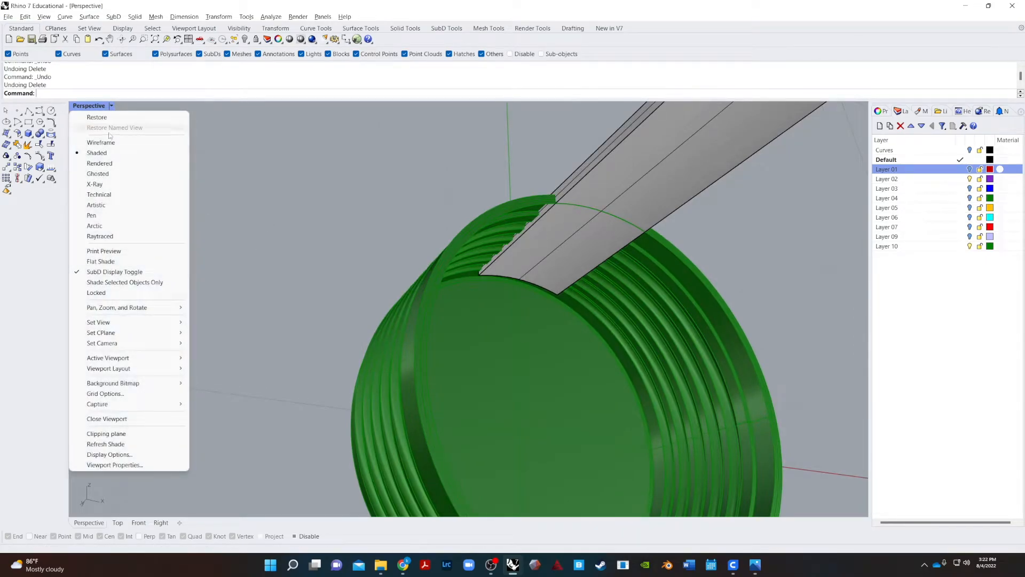
{"action": "left_click", "coordinate": [96, 164]}
{"action": "right_click_drag", "start_coordinate": [242, 178], "coordinate": [489, 270]}
{"action": "left_click", "coordinate": [539, 226], "text": "ctrl+shift"}
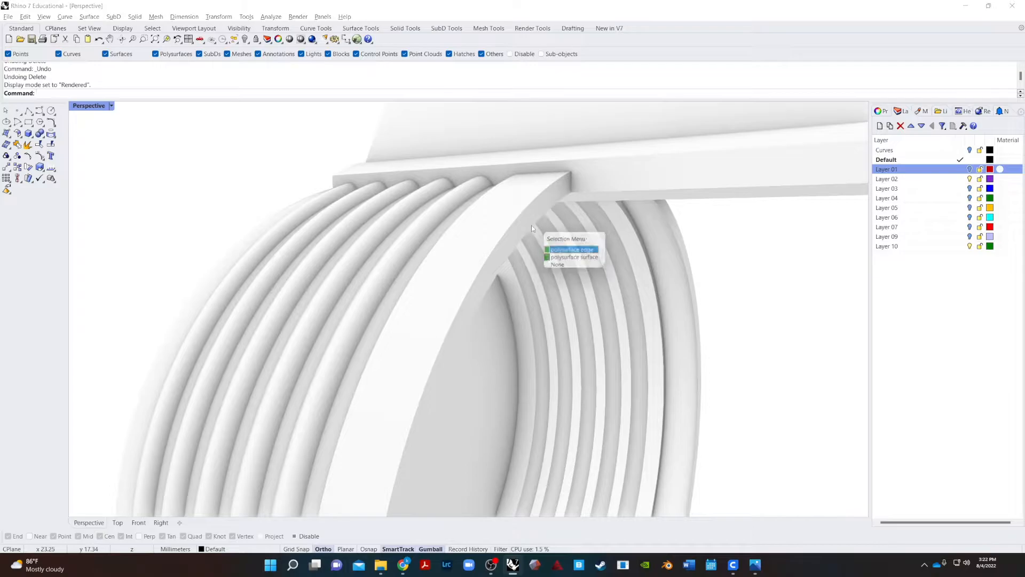
{"action": "left_click", "coordinate": [571, 260]}
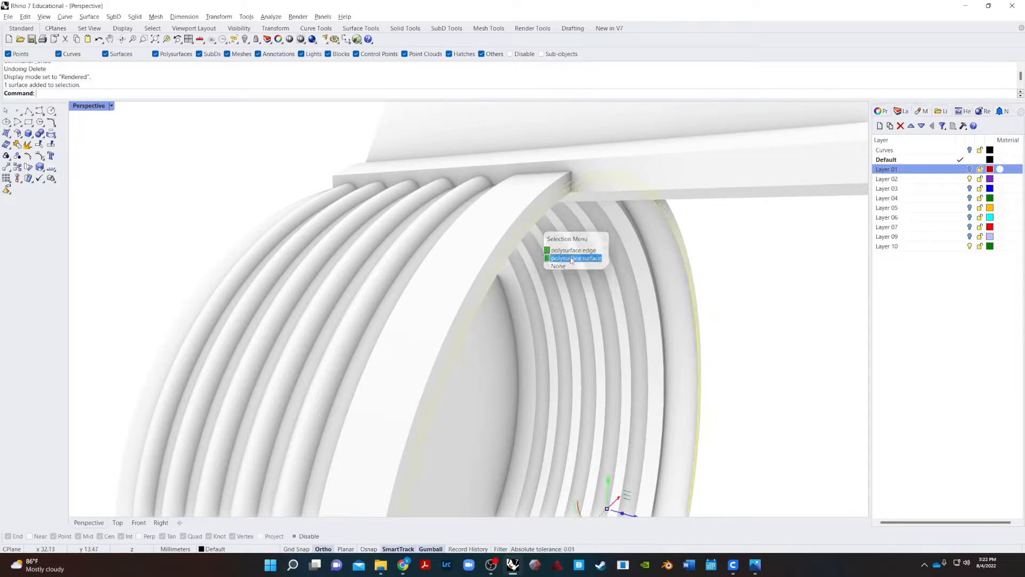
{"action": "left_click", "coordinate": [559, 192], "text": "ctrl+shift"}
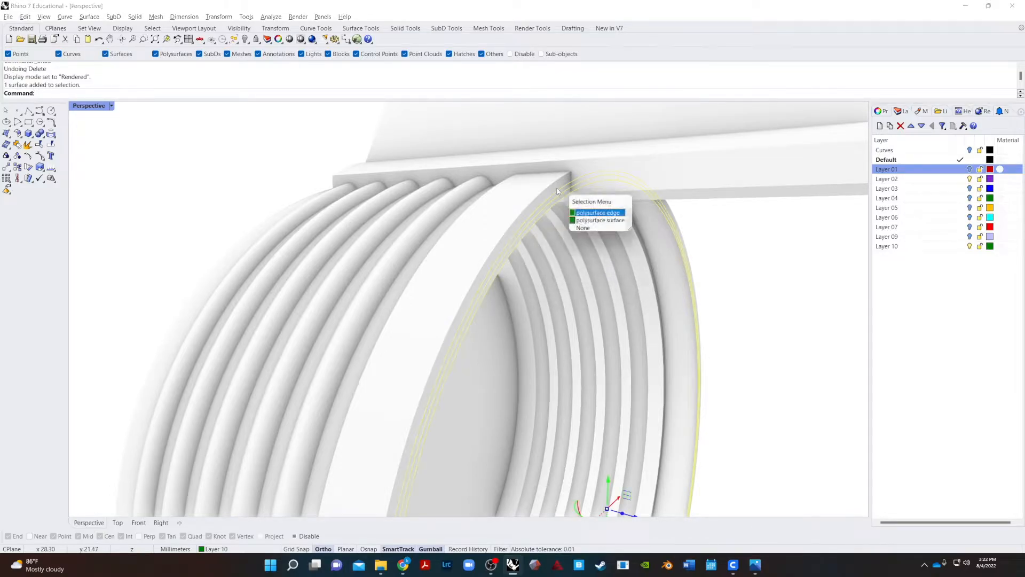
{"action": "left_click", "coordinate": [594, 223]}
{"action": "key", "text": "Delete"}
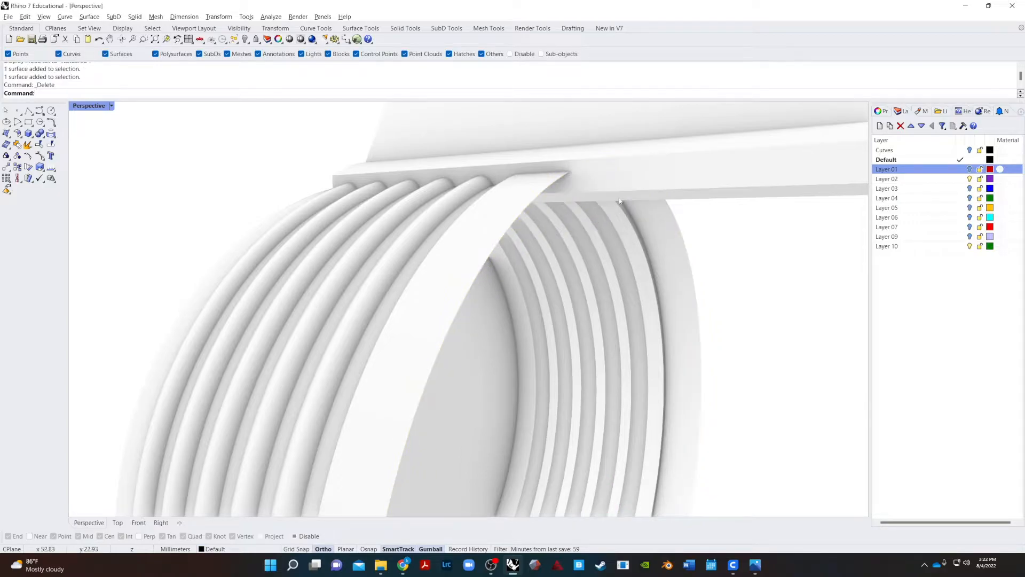
- Cap the open end of the ribbed part to make it a closed solid
{"action": "scroll", "coordinate": [664, 393], "scroll_direction": "down", "scroll_amount": 5}
{"action": "left_click", "coordinate": [619, 419]}
{"action": "key", "text": "Return"}
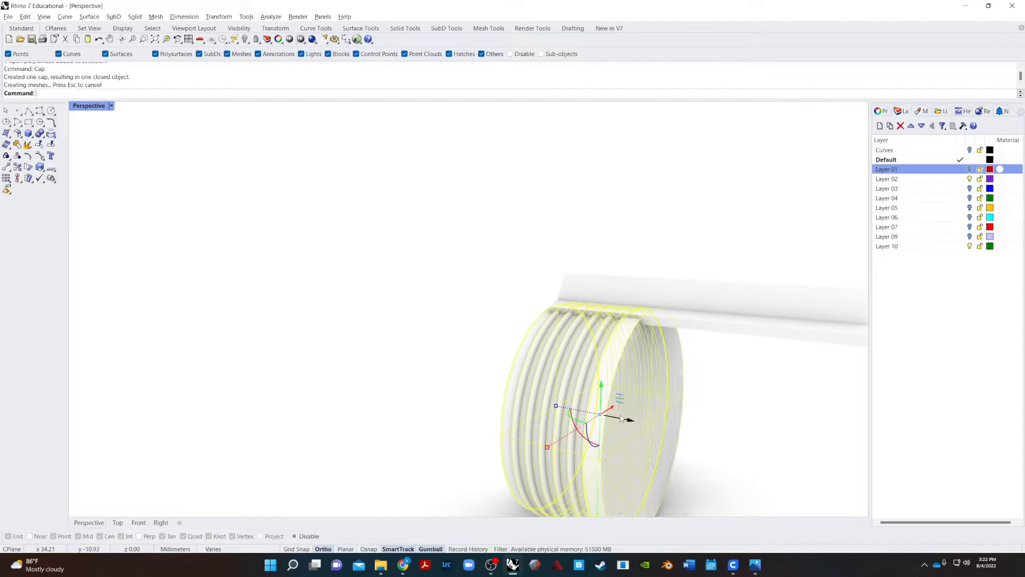
{"action": "scroll", "coordinate": [635, 374], "scroll_direction": "down", "scroll_amount": 3}
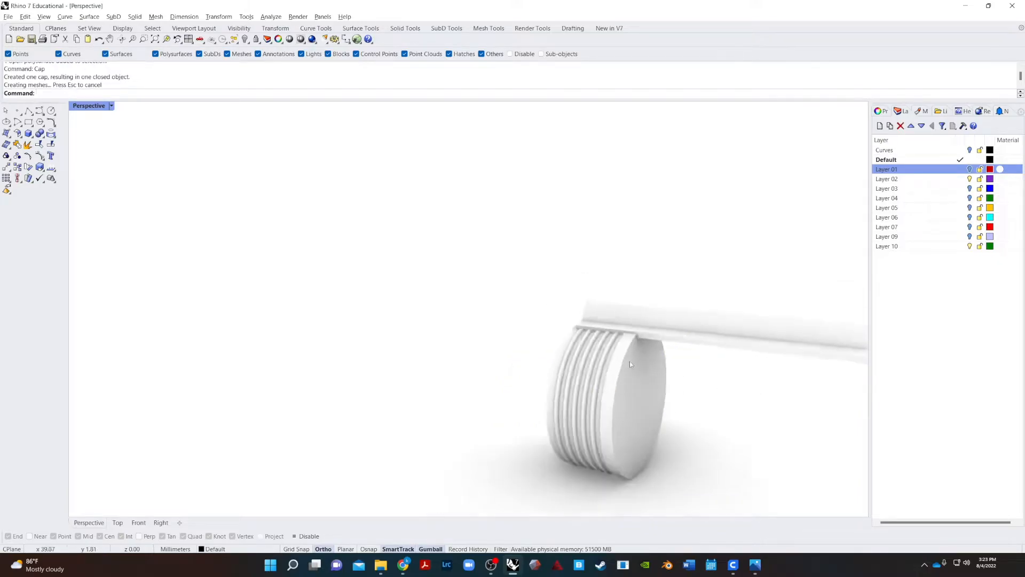
{"action": "right_click_drag", "start_coordinate": [629, 361], "coordinate": [503, 347]}
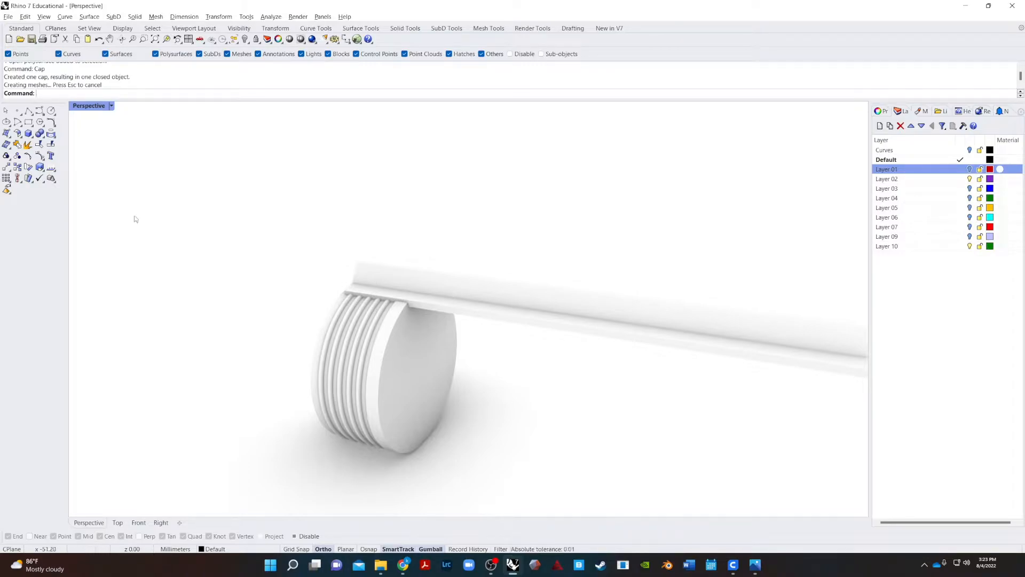
- Subtract the capped ribbed solid from the long rail with BooleanDifference, keeping the ribbed solid with DeleteInput=No
{"action": "type", "text": "BooleanD"}
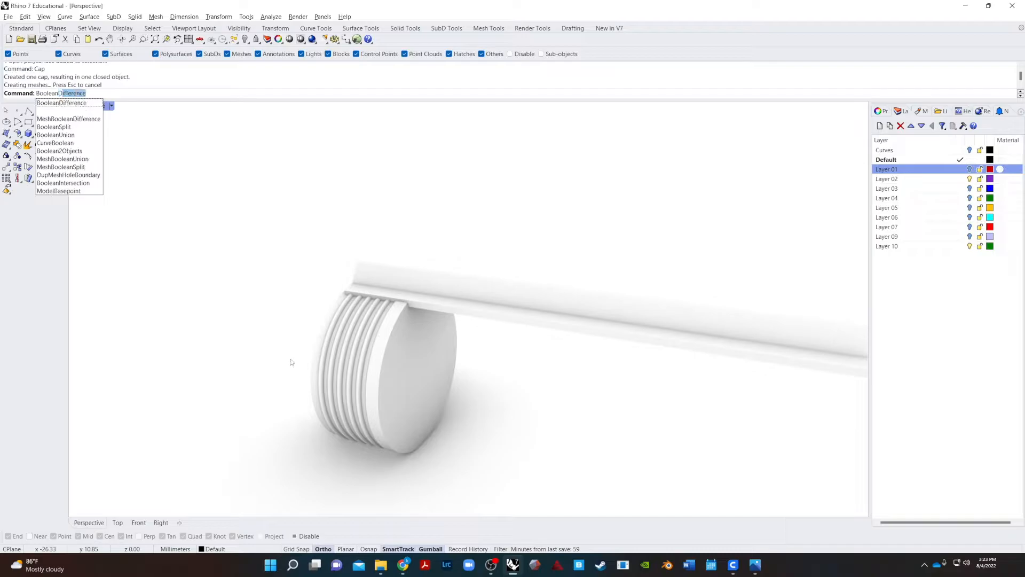
{"action": "key", "text": "Return"}
{"action": "left_click", "coordinate": [498, 294]}
{"action": "key", "text": "Return"}
{"action": "left_click", "coordinate": [405, 393]}
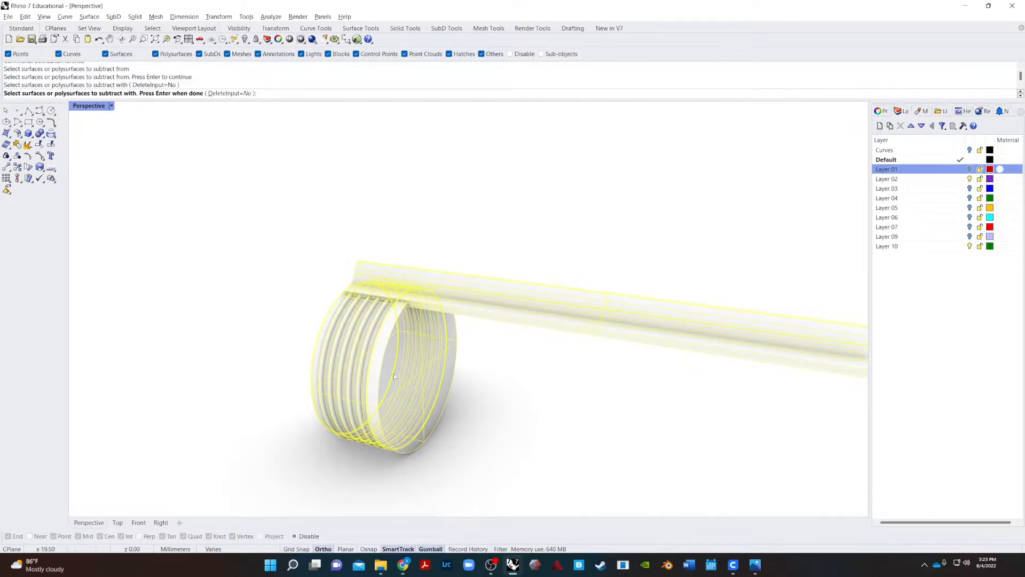
{"action": "key", "text": "Return"}
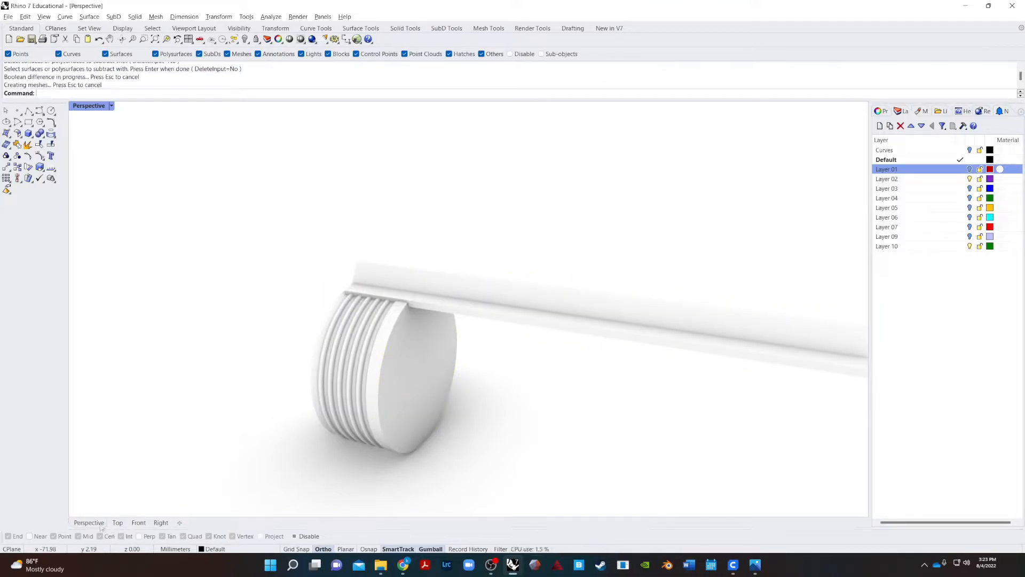
- Set the Perspective viewport back to Shaded display and view the rail's cut end
{"action": "left_click", "coordinate": [111, 106]}
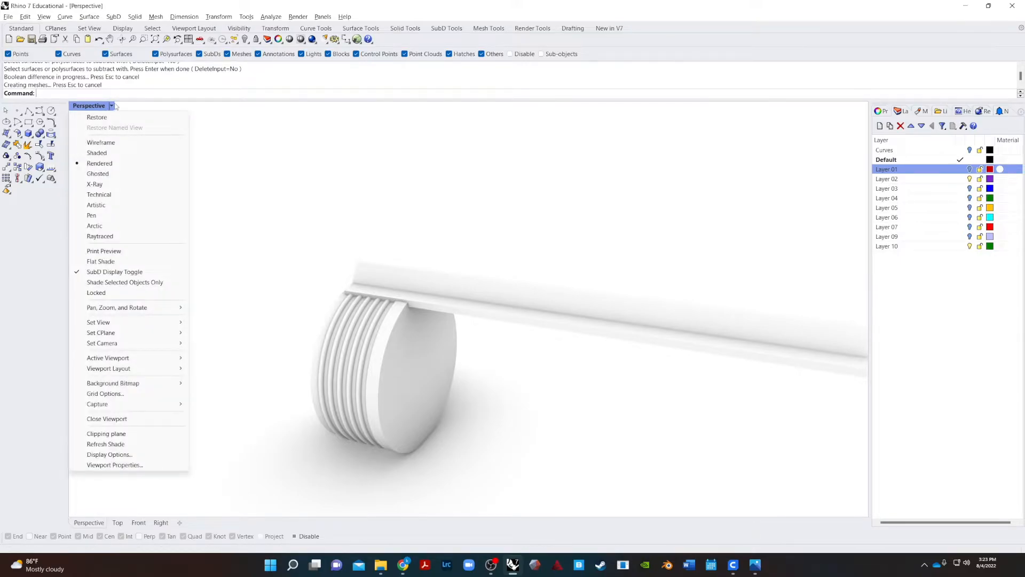
{"action": "left_click", "coordinate": [110, 152]}
{"action": "mouse_move", "coordinate": [110, 153]}
{"action": "right_mouse_down"}
{"action": "mouse_move", "coordinate": [178, 276]}
{"action": "mouse_move", "coordinate": [382, 310]}
{"action": "mouse_move", "coordinate": [434, 385]}
{"action": "right_mouse_up"}
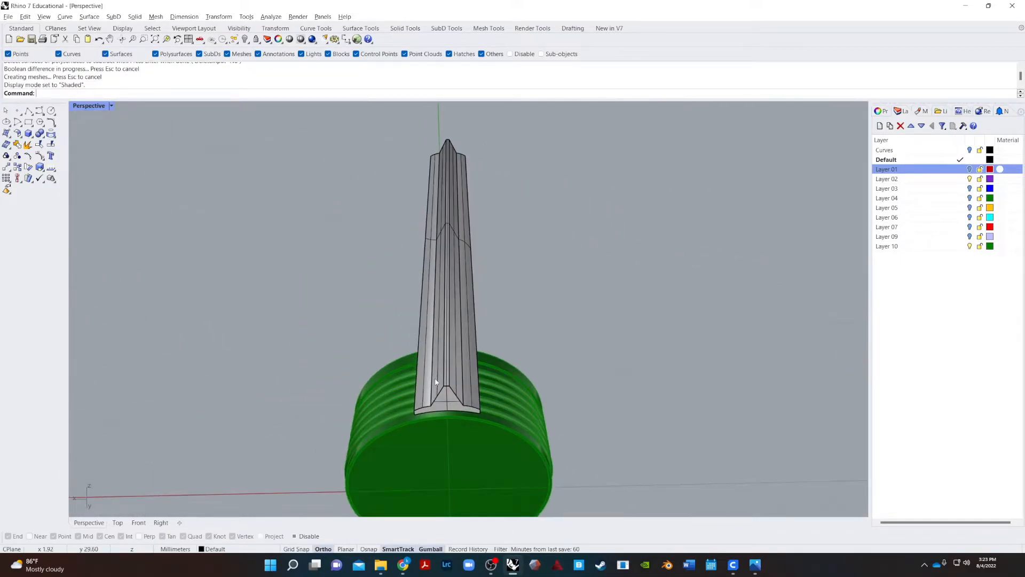
- Turn on Layers 01, 03, 04, 05, 06, 07 and 09 and show the hidden object
{"action": "left_click", "coordinate": [970, 170]}
{"action": "left_click", "coordinate": [970, 189]}
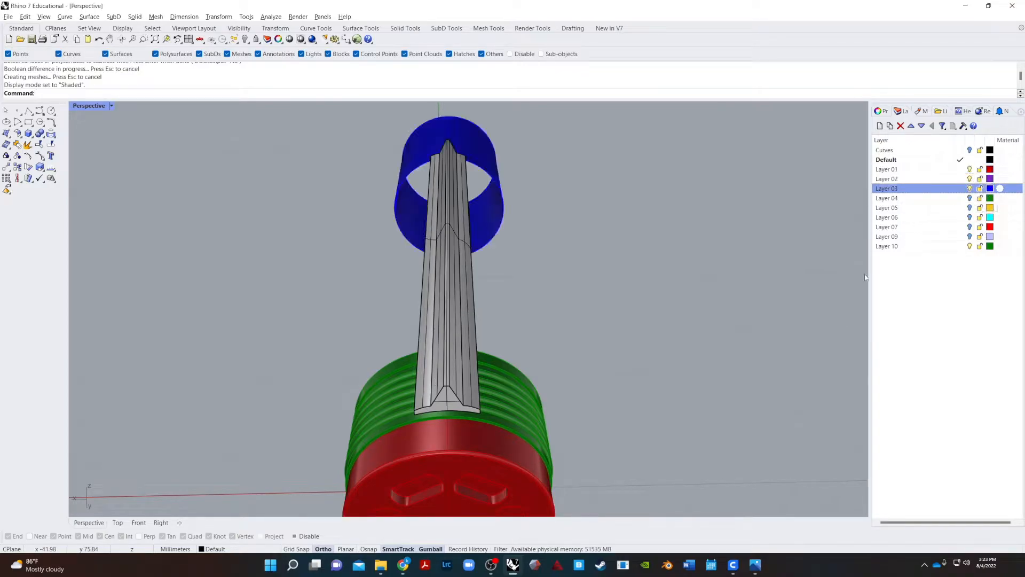
{"action": "left_click", "coordinate": [970, 236]}
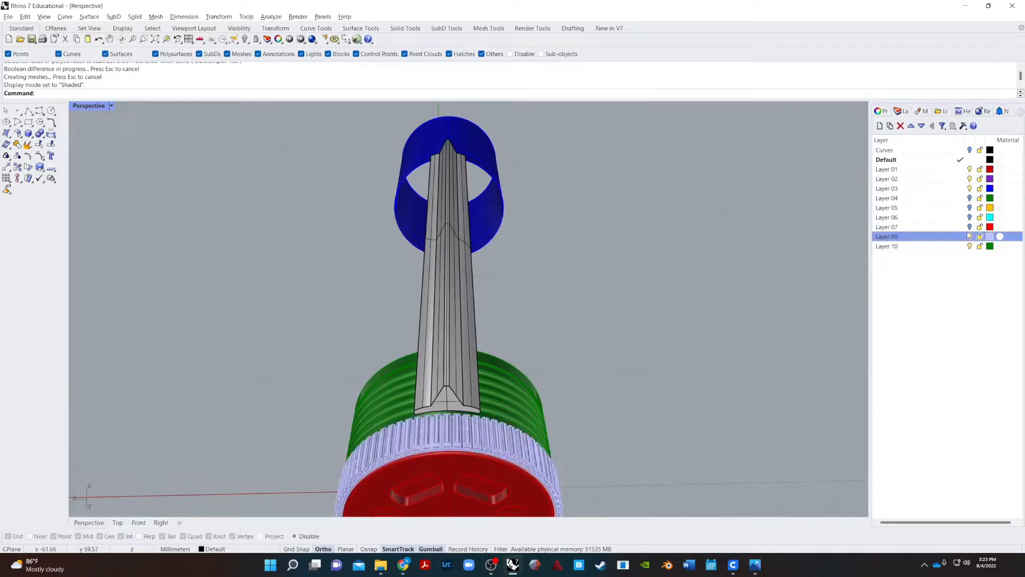
{"action": "left_click", "coordinate": [970, 227]}
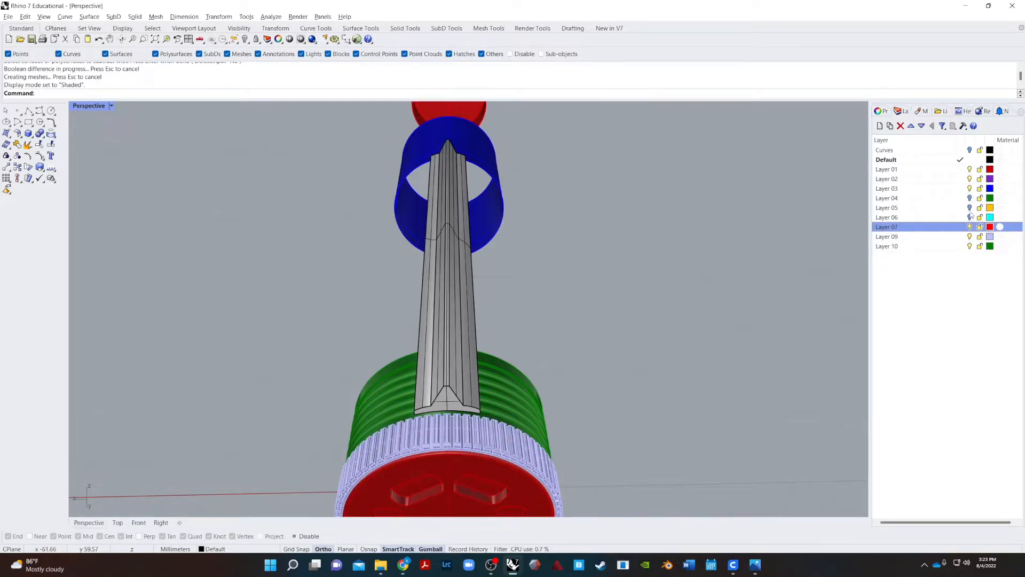
{"action": "left_click", "coordinate": [970, 208]}
{"action": "left_click", "coordinate": [970, 218]}
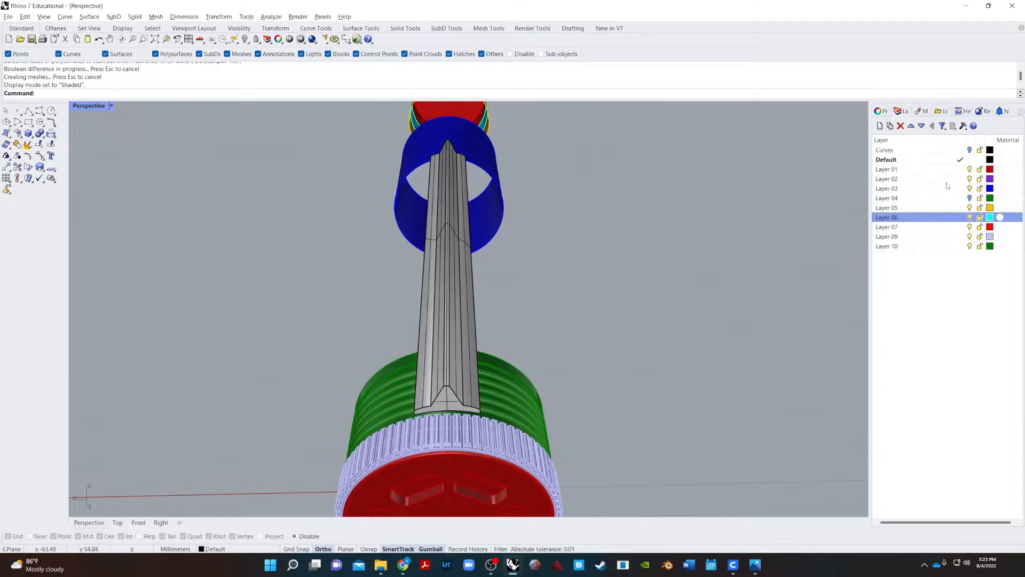
{"action": "left_click", "coordinate": [970, 198]}
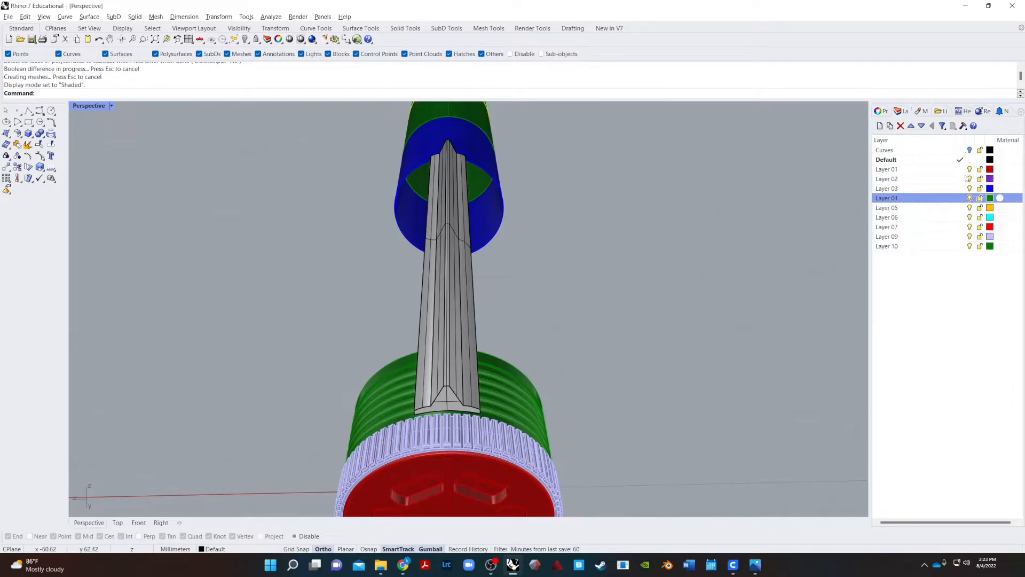
{"action": "right_click_drag", "start_coordinate": [607, 383], "coordinate": [609, 357]}
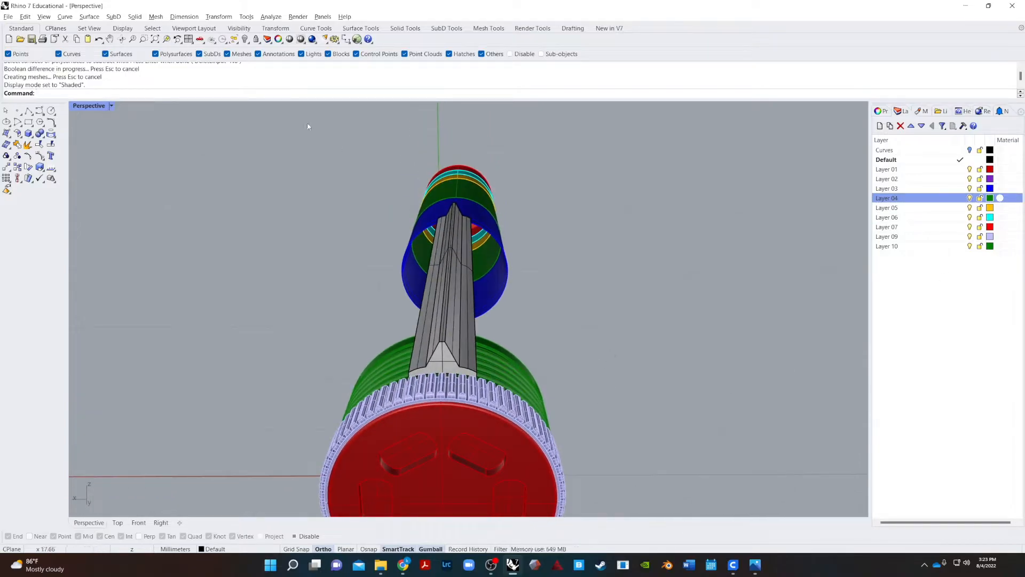
{"action": "right_click", "coordinate": [245, 39]}
{"action": "right_click_drag", "start_coordinate": [369, 160], "coordinate": [431, 277]}
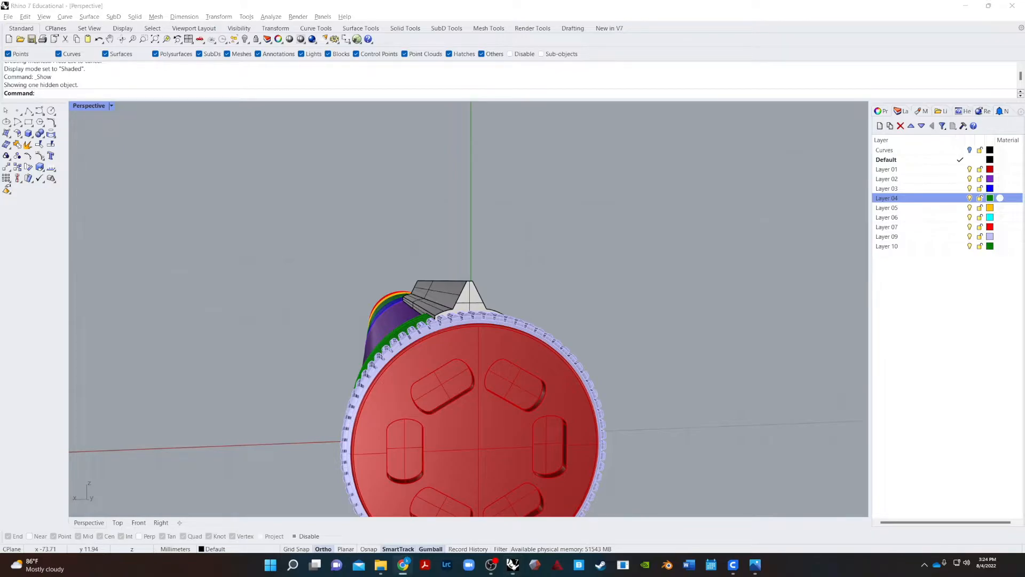
- Polar-array the rail about the red end cap's centre with object snaps enabled, using 7 items over a 360-degree fill angle
{"action": "left_click", "coordinate": [910, 403]}
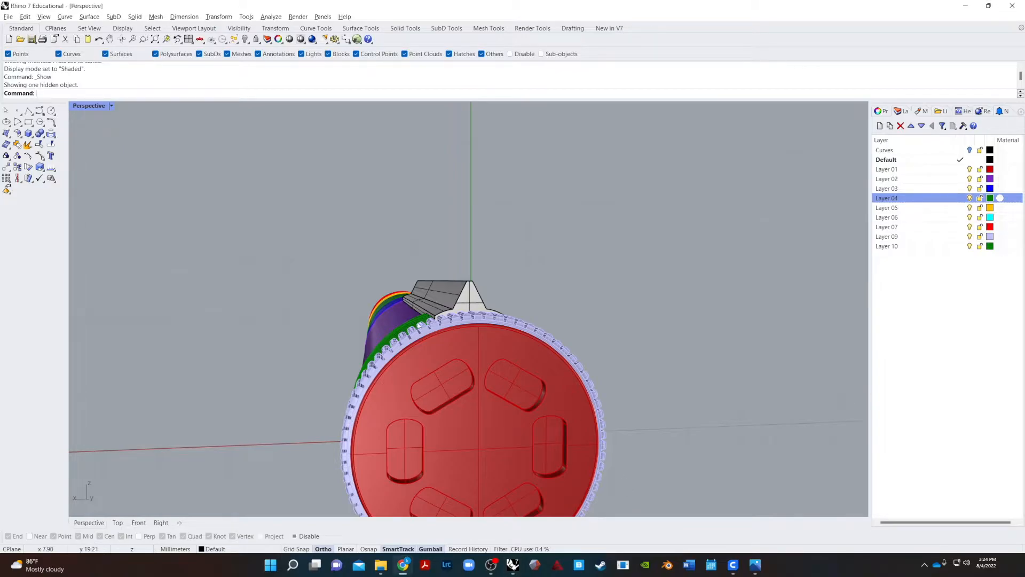
{"action": "left_click", "coordinate": [459, 298]}
{"action": "right_click_drag", "start_coordinate": [155, 409], "coordinate": [109, 388]}
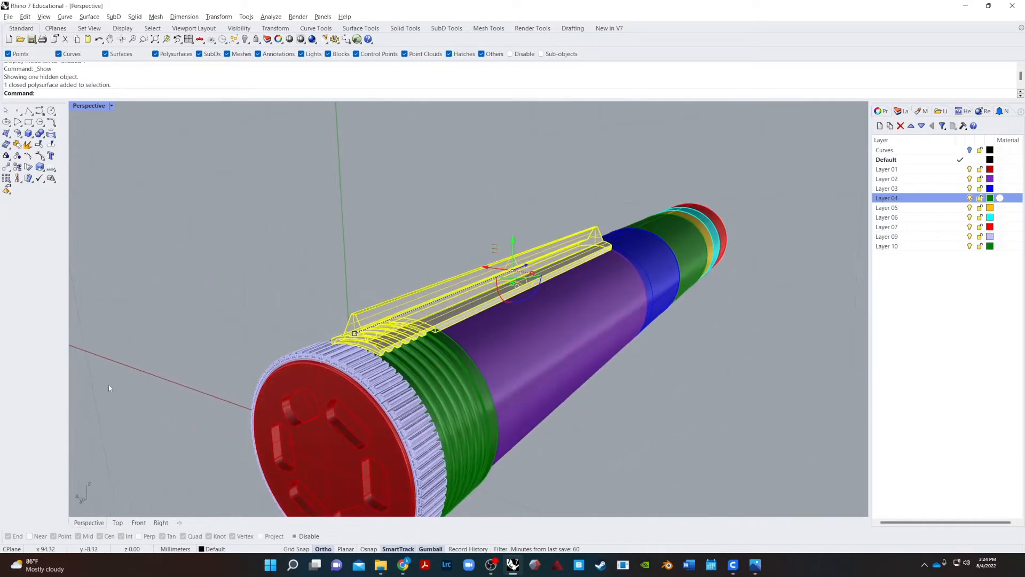
{"action": "type", "text": "ArrayPolar"}
{"action": "key", "text": "Return"}
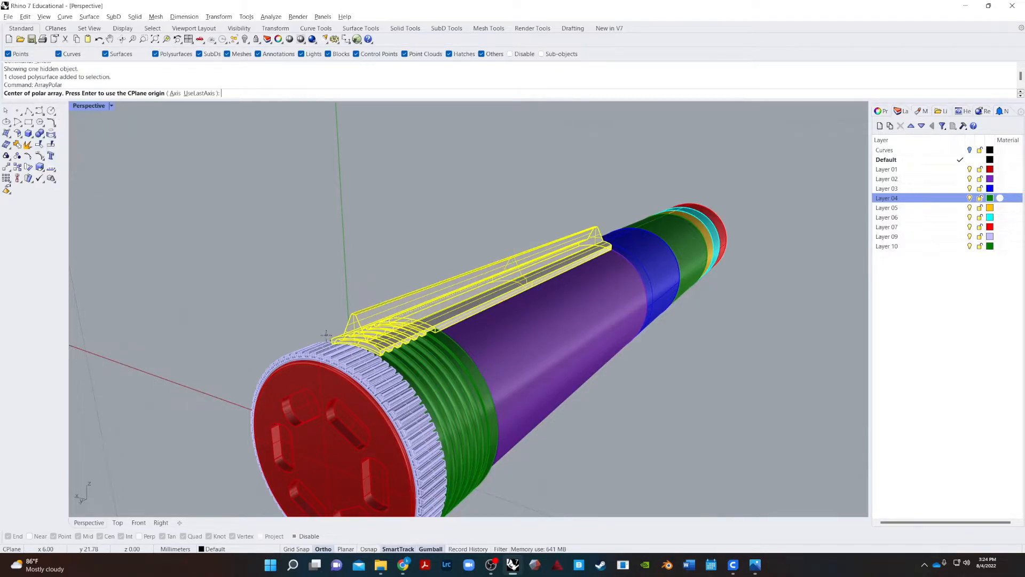
{"action": "scroll", "coordinate": [280, 398], "scroll_direction": "down", "scroll_amount": 2}
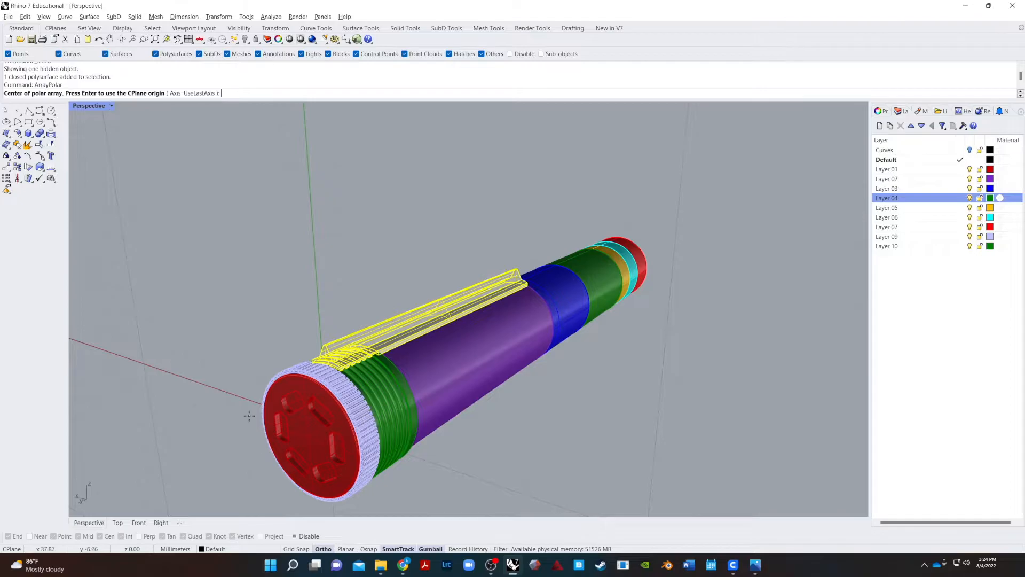
{"action": "scroll", "coordinate": [250, 416], "scroll_direction": "up", "scroll_amount": 2}
{"action": "left_click", "coordinate": [294, 536]}
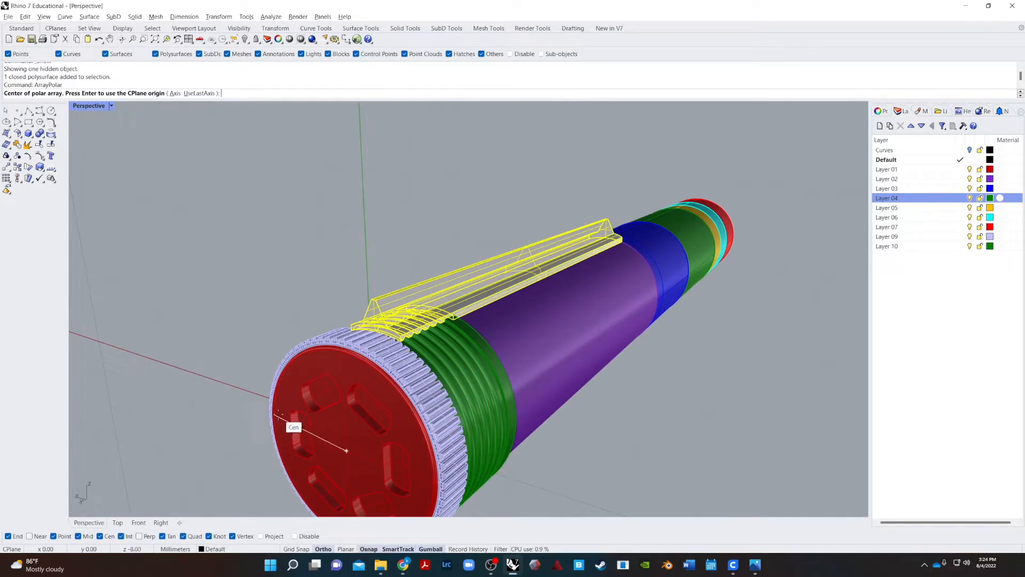
{"action": "left_click", "coordinate": [278, 413]}
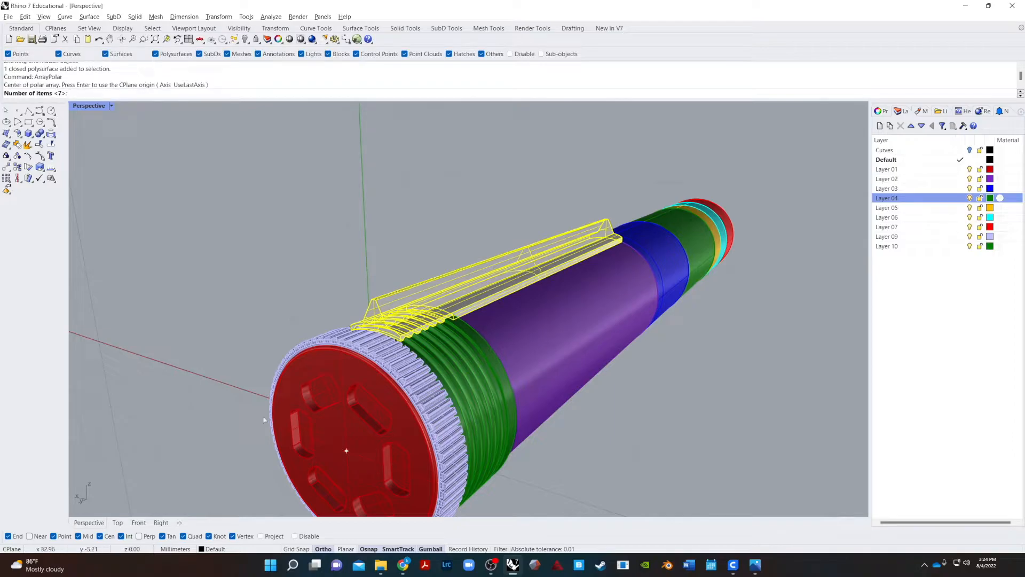
{"action": "key", "text": "Return"}
{"action": "key", "text": "Return"}
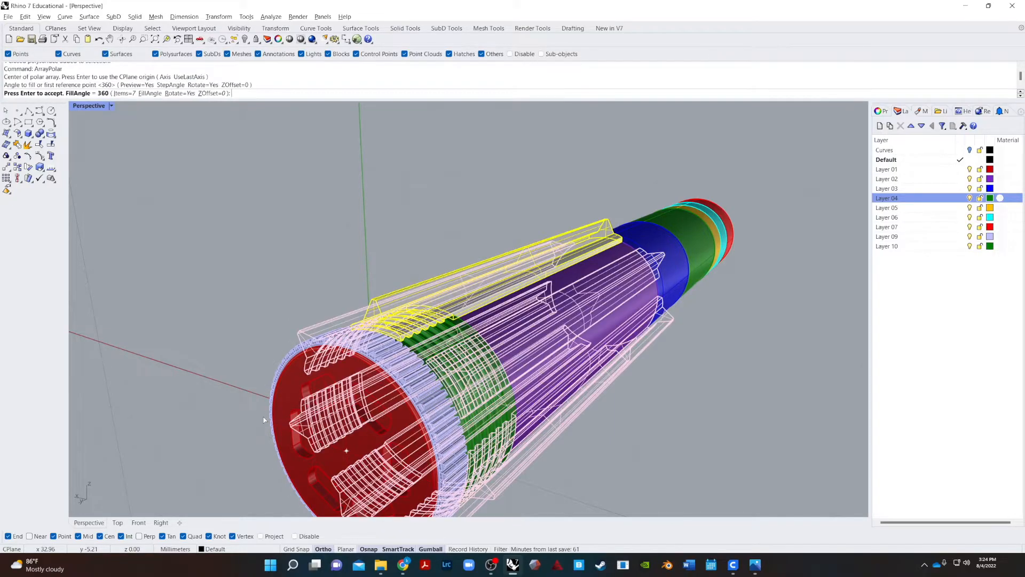
{"action": "key", "text": "Return"}
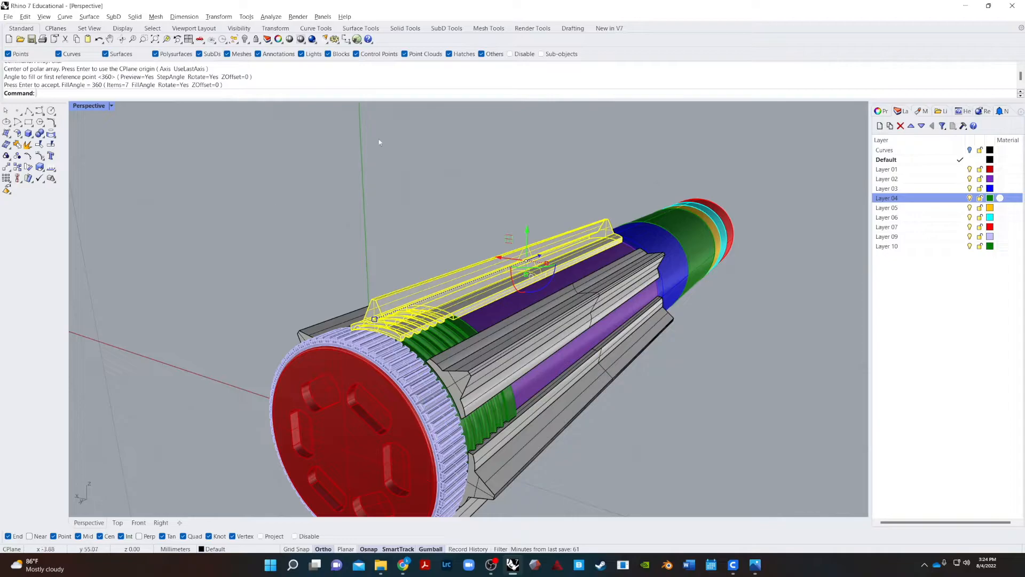
{"action": "left_click", "coordinate": [343, 209]}
- Switch the Perspective viewport to Rendered display and review the flashlight with its arrayed rails from both ends
{"action": "right_click_drag", "start_coordinate": [676, 392], "coordinate": [580, 455]}
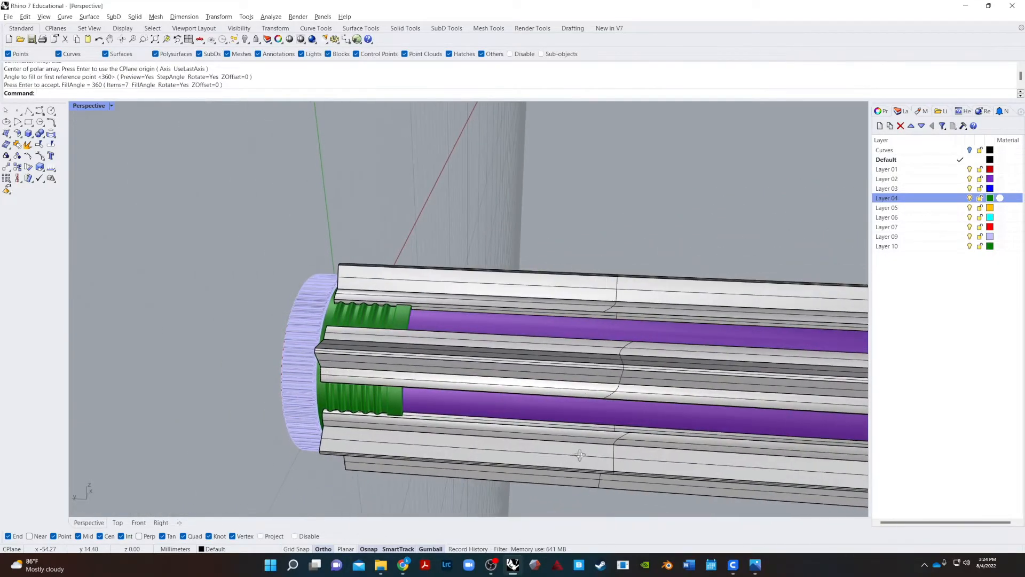
{"action": "scroll", "coordinate": [583, 458], "scroll_direction": "down", "scroll_amount": 8}
{"action": "right_click_drag", "start_coordinate": [694, 422], "coordinate": [462, 375], "text": "shift"}
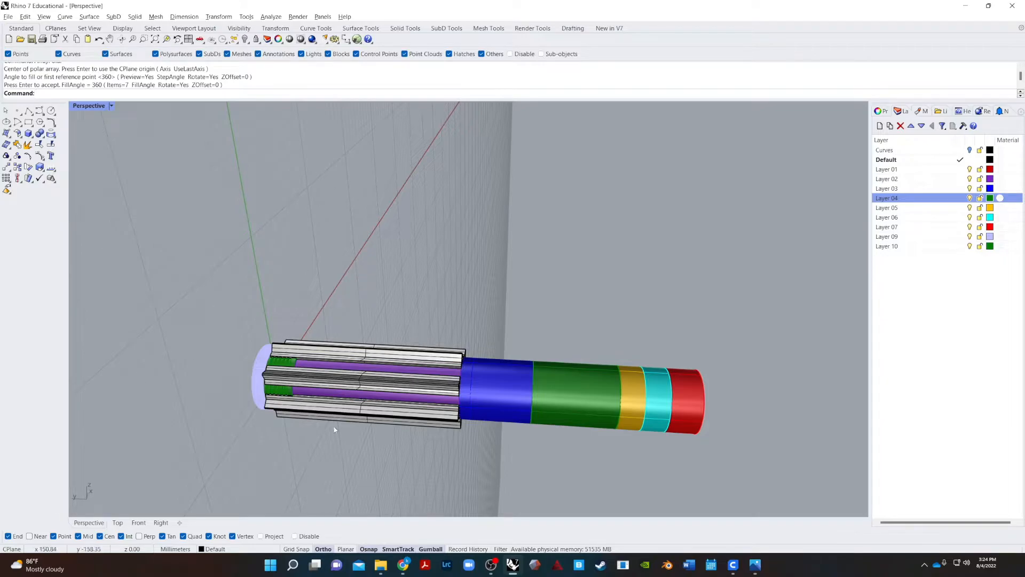
{"action": "left_click", "coordinate": [110, 106]}
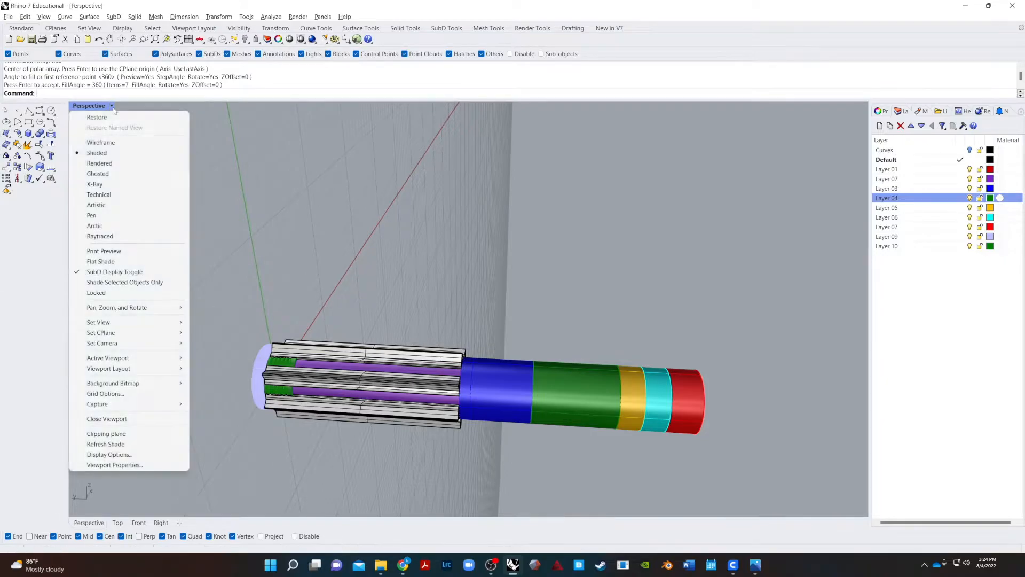
{"action": "left_click", "coordinate": [103, 163]}
{"action": "right_click_drag", "start_coordinate": [190, 465], "coordinate": [447, 478]}
{"action": "scroll", "coordinate": [496, 363], "scroll_direction": "up", "scroll_amount": 5}
{"action": "scroll", "coordinate": [496, 363], "scroll_direction": "down", "scroll_amount": 5}
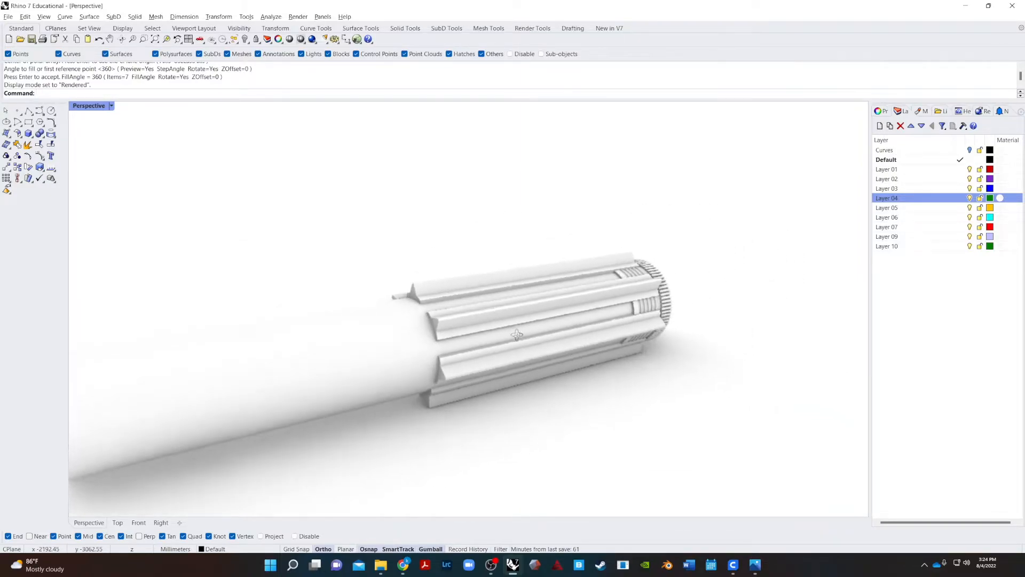
{"action": "right_click_drag", "start_coordinate": [498, 367], "coordinate": [151, 280]}
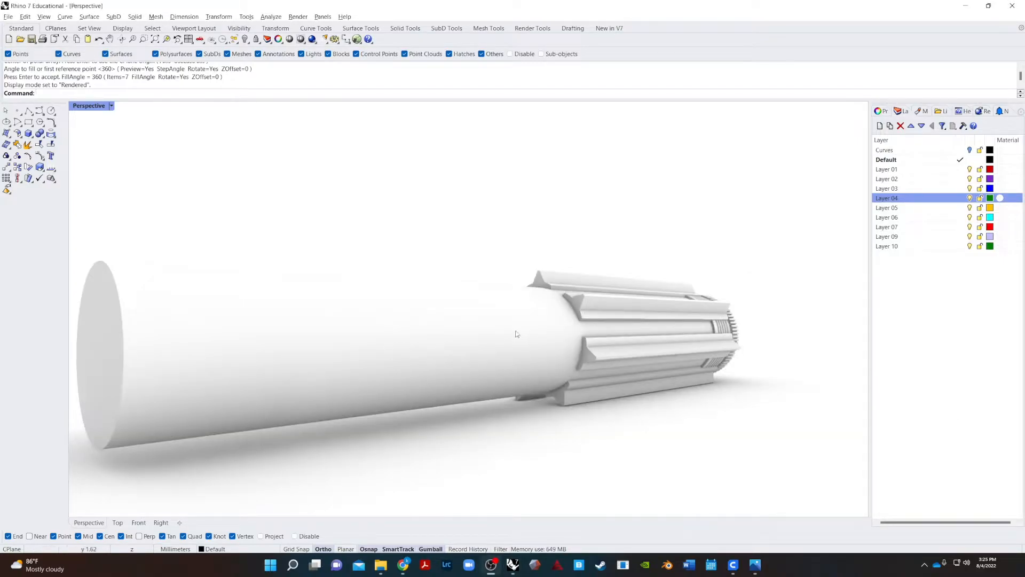
- Return the viewport to Shaded display and turn off Layers 01, 02, 04, 05, 06, 07, 09 and 10
{"action": "left_click", "coordinate": [543, 347]}
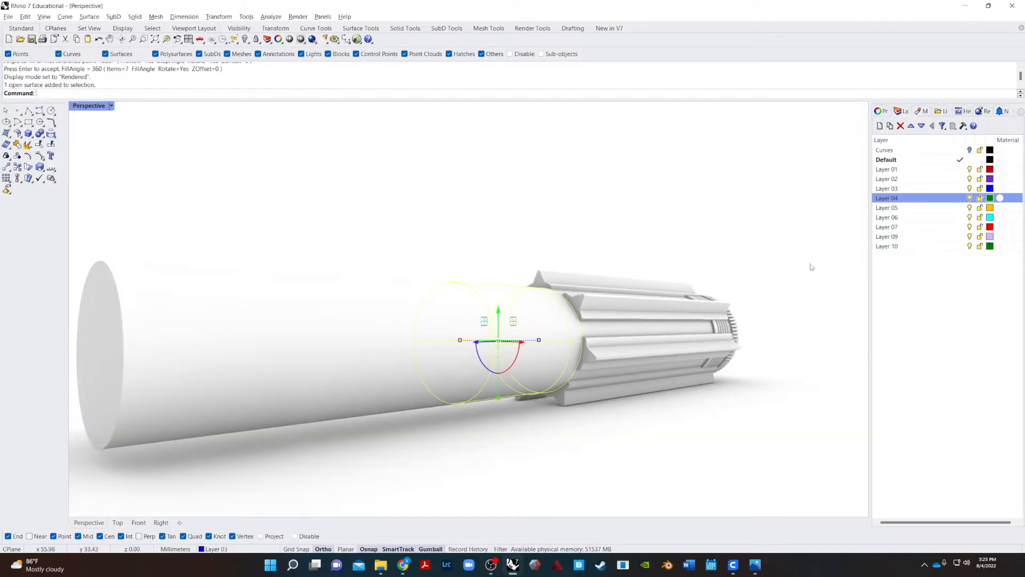
{"action": "left_click", "coordinate": [111, 106]}
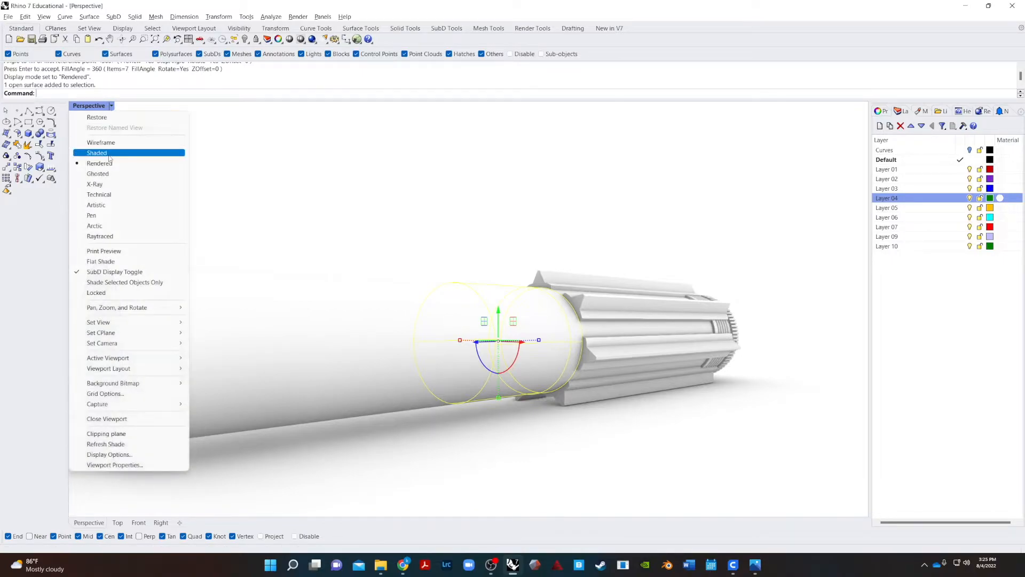
{"action": "left_click", "coordinate": [110, 155]}
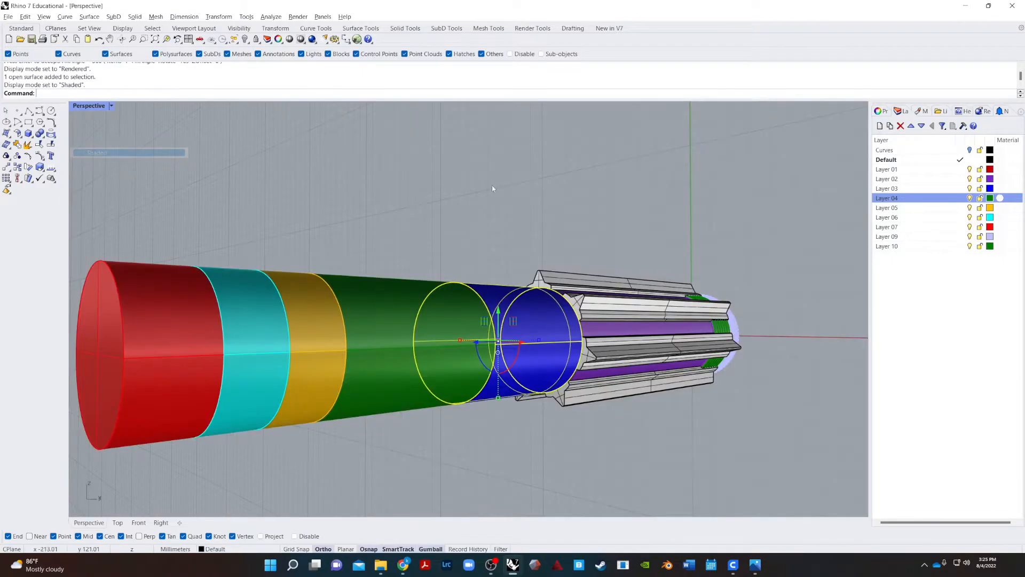
{"action": "left_click", "coordinate": [970, 179]}
{"action": "left_click", "coordinate": [970, 169]}
{"action": "left_click", "coordinate": [969, 198]}
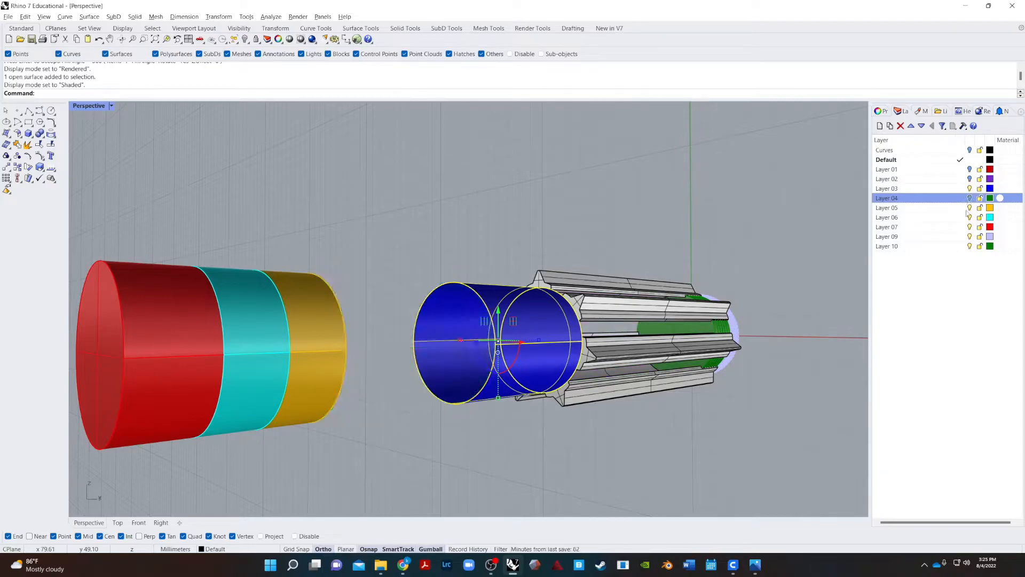
{"action": "left_click", "coordinate": [970, 207]}
{"action": "left_click", "coordinate": [969, 218]}
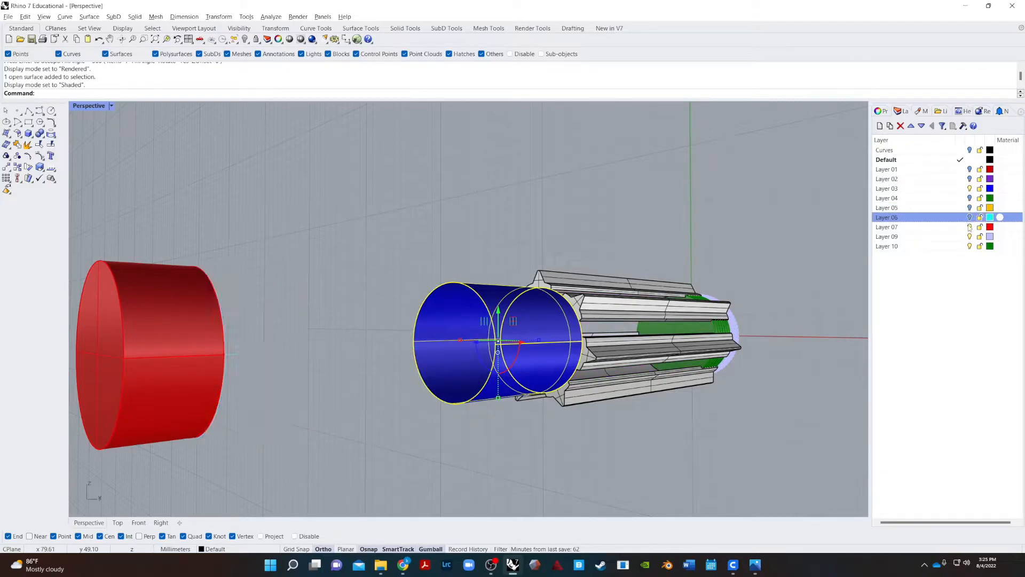
{"action": "left_click", "coordinate": [969, 226]}
{"action": "left_click", "coordinate": [970, 237]}
{"action": "left_click", "coordinate": [969, 246]}
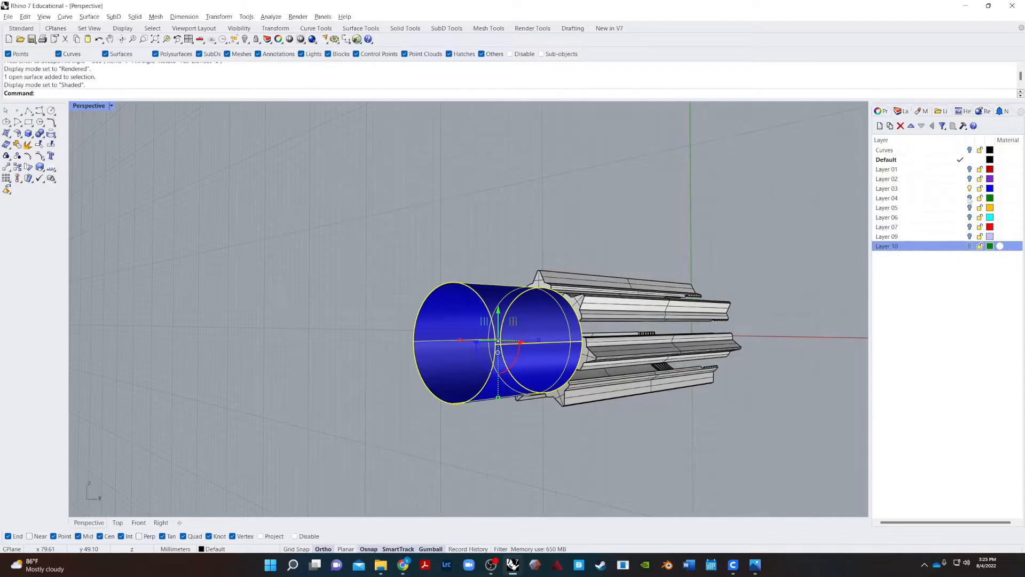
- Select the seven arrayed rails and create a new Layer 11 with the color Violet
{"action": "right_click_drag", "start_coordinate": [792, 283], "coordinate": [579, 255]}
{"action": "left_click", "coordinate": [775, 219]}
{"action": "scroll", "coordinate": [777, 220], "scroll_direction": "down", "scroll_amount": 6}
{"action": "left_click_drag", "start_coordinate": [675, 210], "coordinate": [612, 358]}
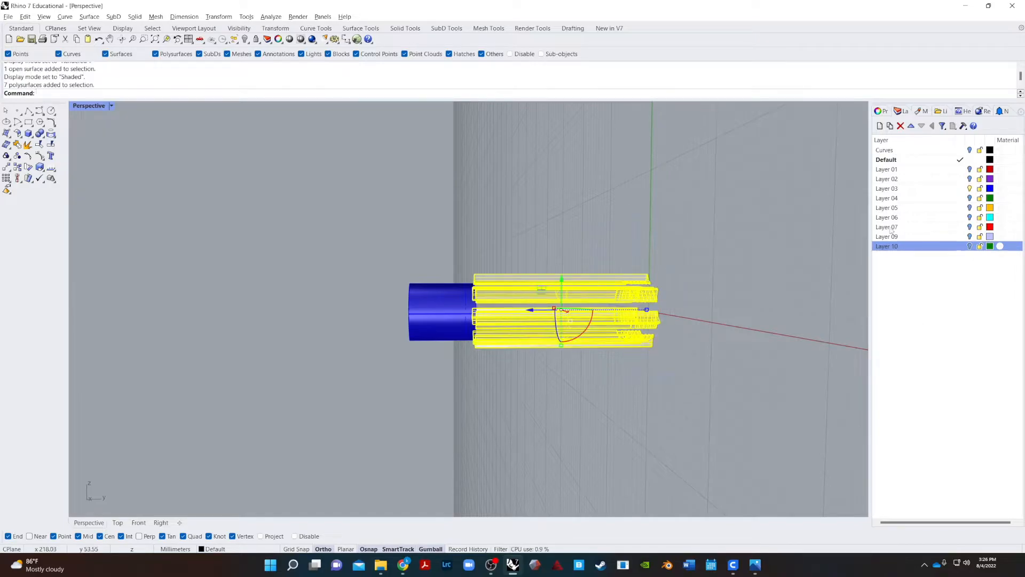
{"action": "left_click", "coordinate": [879, 126]}
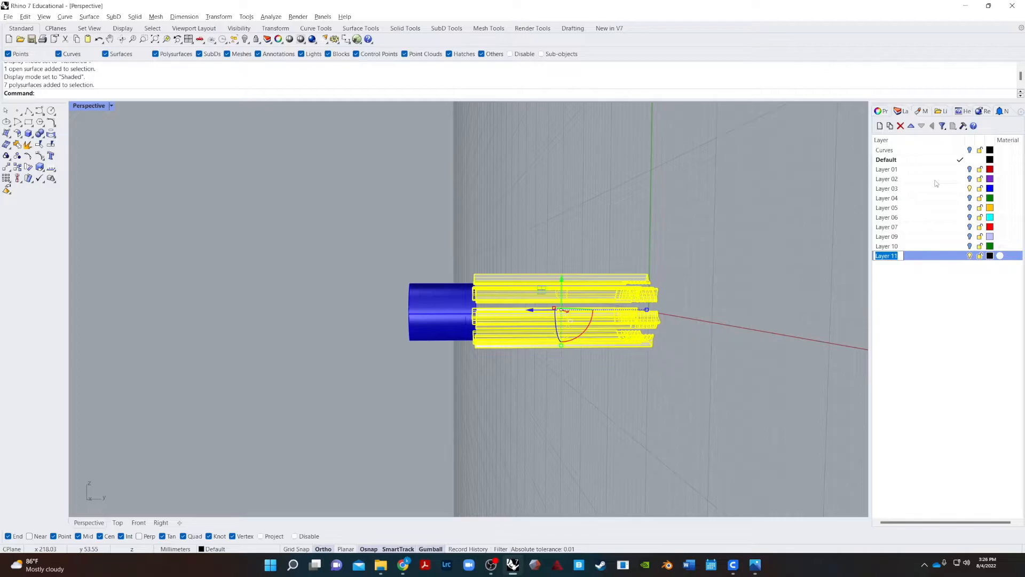
{"action": "left_click", "coordinate": [989, 257]}
{"action": "scroll", "coordinate": [481, 454], "scroll_direction": "down", "scroll_amount": 3}
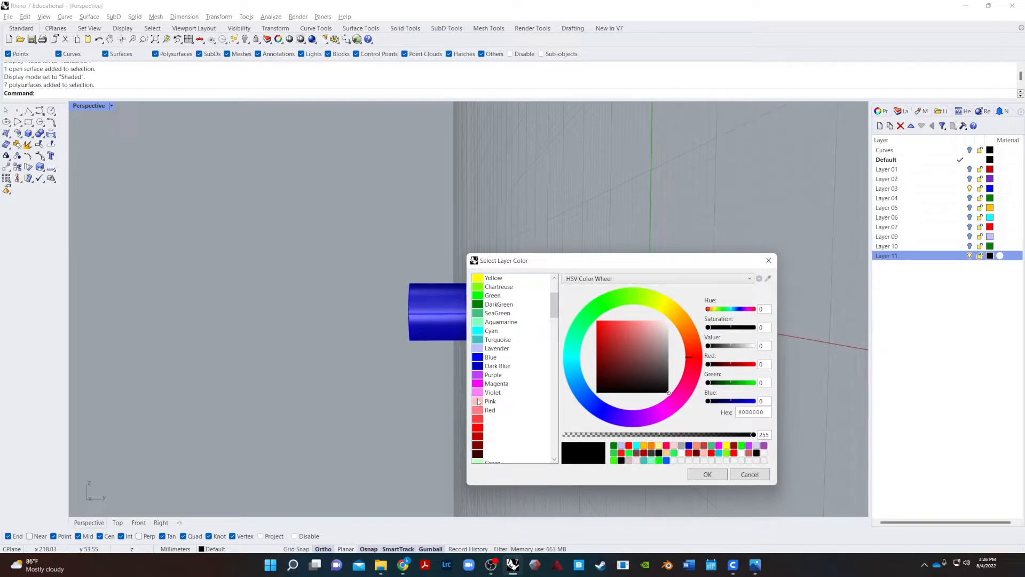
{"action": "left_click", "coordinate": [492, 393]}
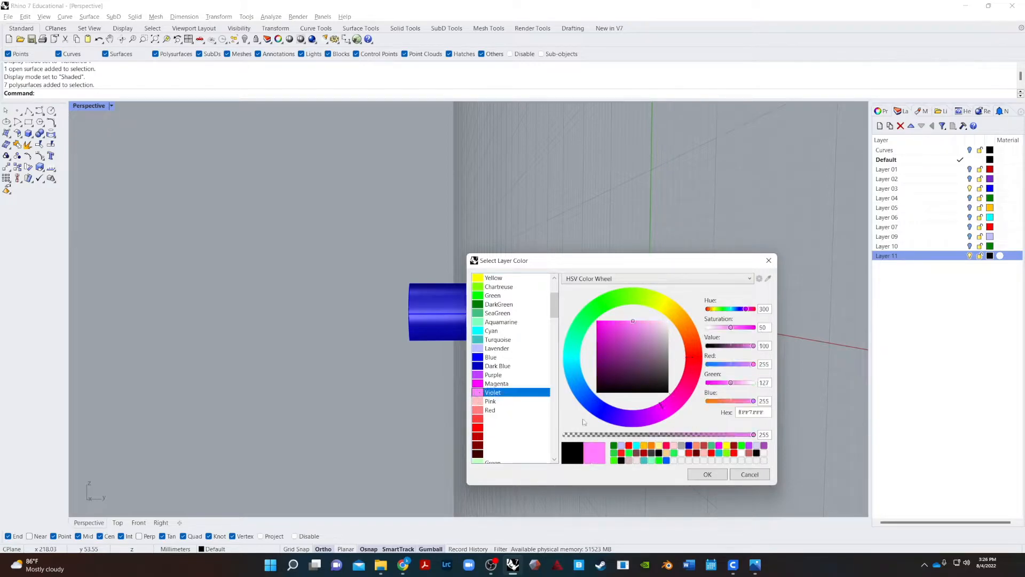
{"action": "left_click", "coordinate": [707, 474]}
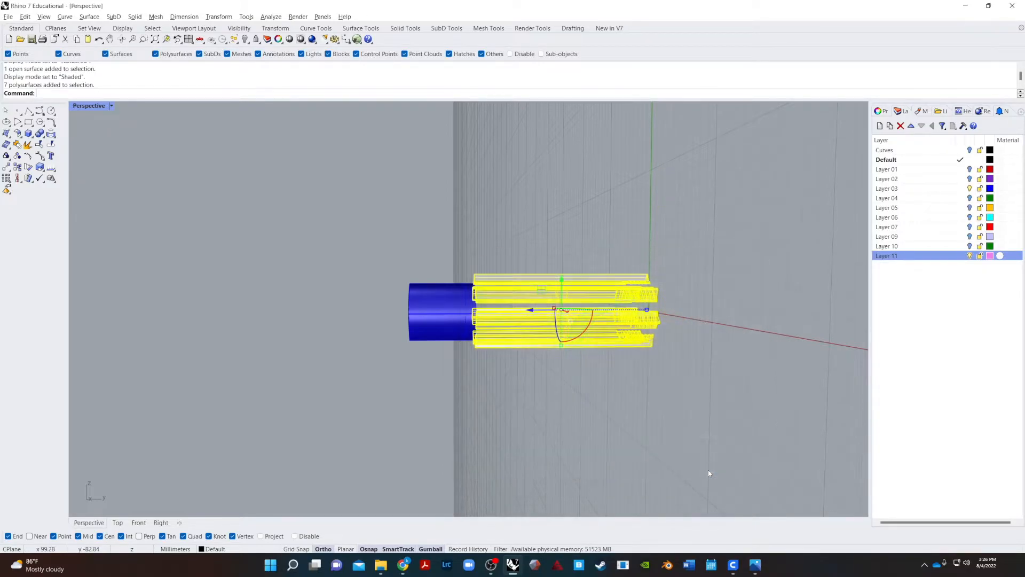
- Move the selected rails to Layer 11 and turn that layer off
{"action": "right_click", "coordinate": [926, 261]}
{"action": "left_click", "coordinate": [945, 431]}
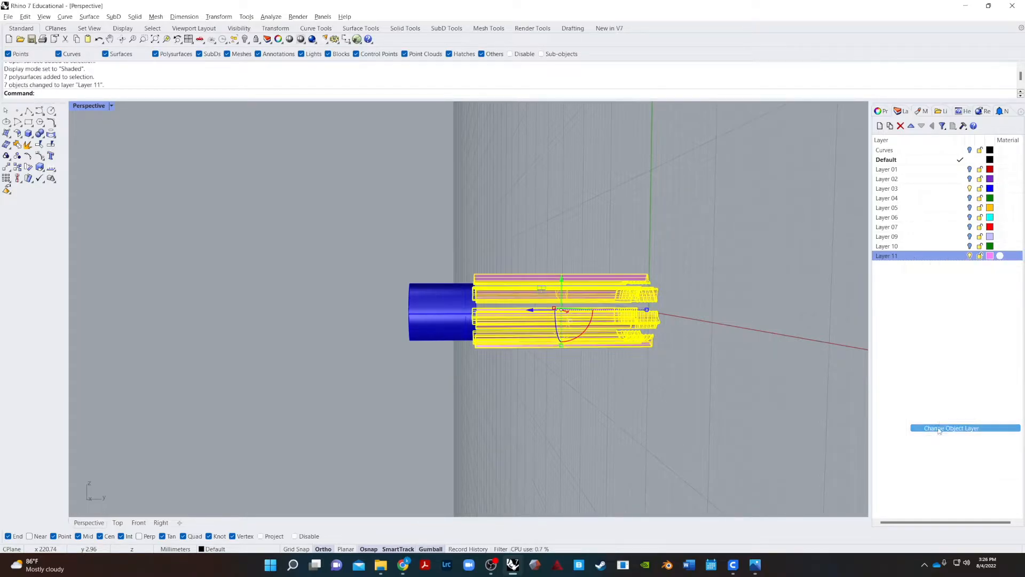
{"action": "left_click", "coordinate": [881, 315]}
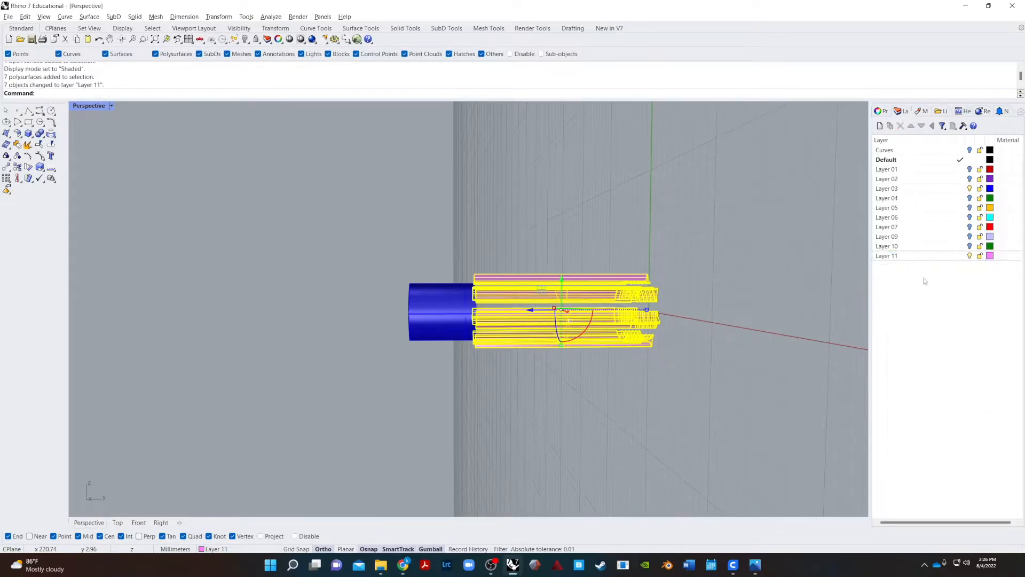
{"action": "left_click", "coordinate": [969, 256]}
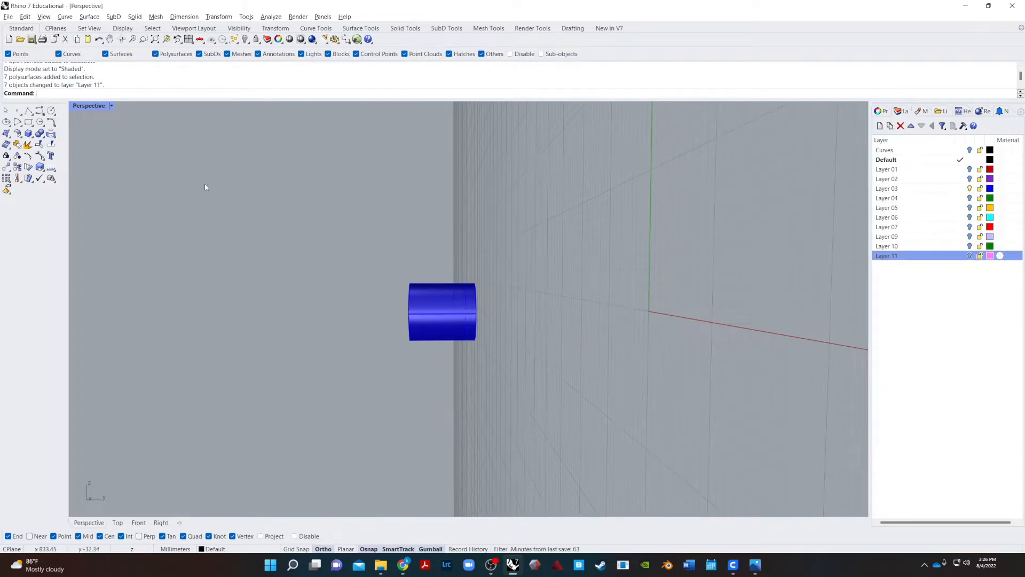
- Close both open ends of the blue cylinder on Layer 03 with Cap
{"action": "right_click_drag", "start_coordinate": [367, 405], "coordinate": [604, 414]}
{"action": "left_click", "coordinate": [604, 411]}
{"action": "type", "text": "cap"}
{"action": "key", "text": "Return"}
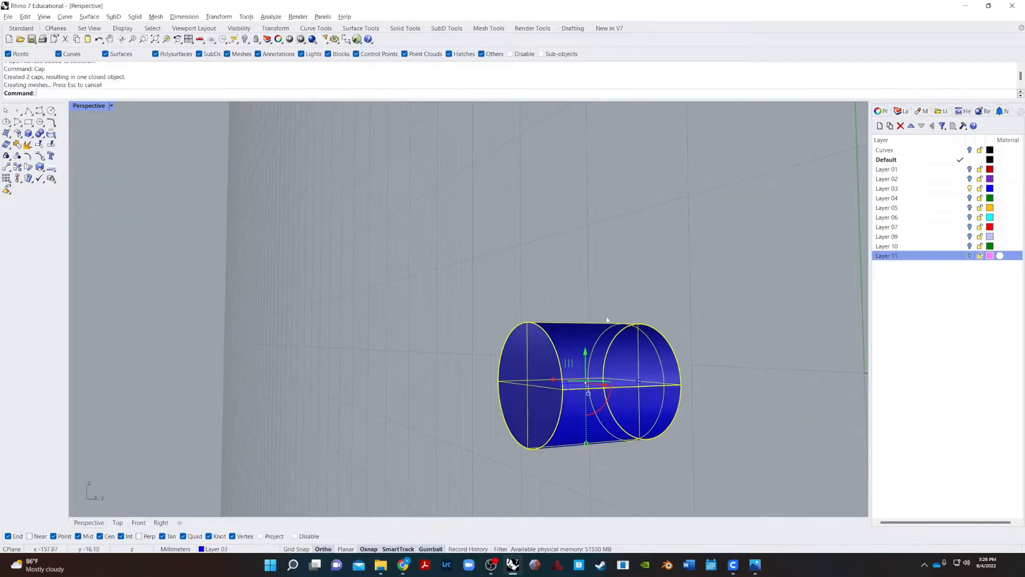
{"action": "left_click", "coordinate": [523, 277]}
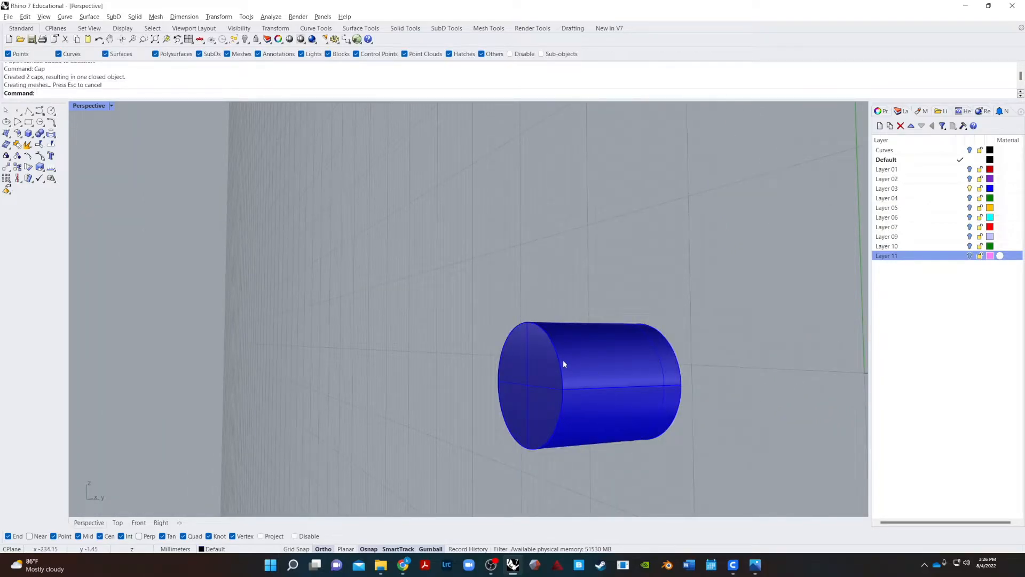
- Create a thin torus centred on the blue cylinder's rail-side end face, with its main radius snapped to the cylinder's edge
{"action": "right_click_drag", "start_coordinate": [562, 360], "coordinate": [511, 380]}
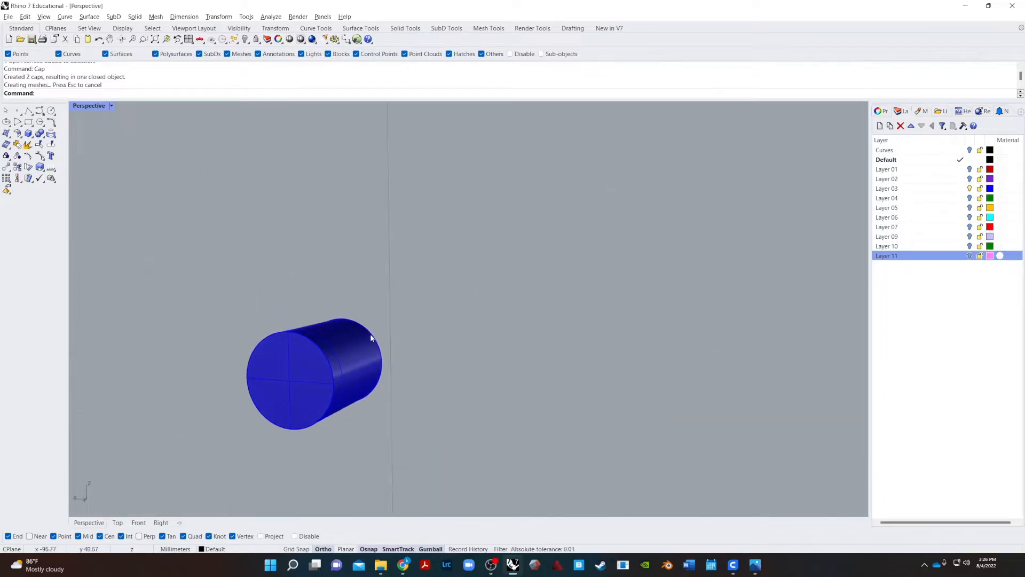
{"action": "scroll", "coordinate": [368, 338], "scroll_direction": "up", "scroll_amount": 3}
{"action": "right_click_drag", "start_coordinate": [368, 335], "coordinate": [420, 353]}
{"action": "type", "text": "torus"}
{"action": "key", "text": "Return"}
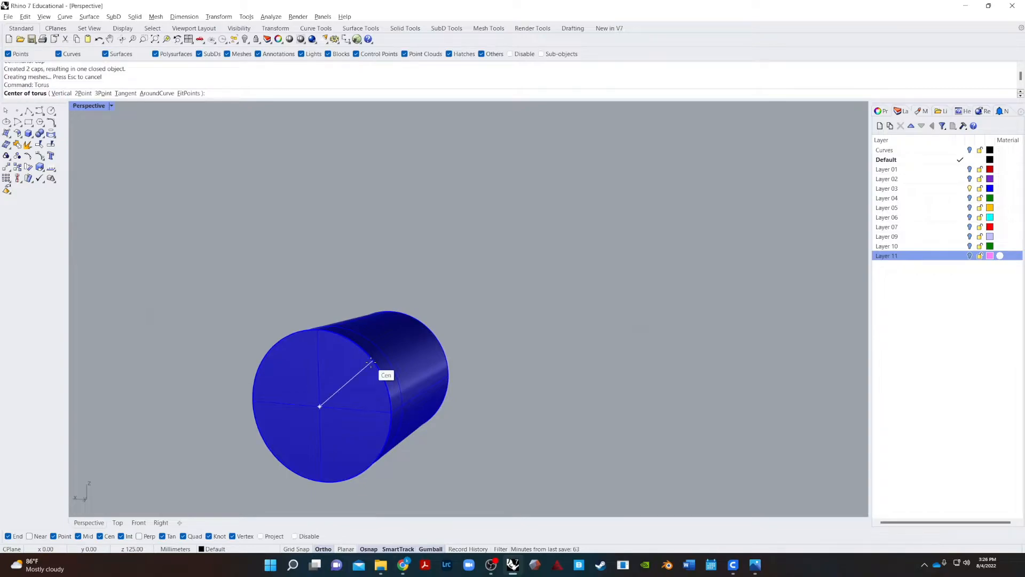
{"action": "left_click", "coordinate": [370, 362]}
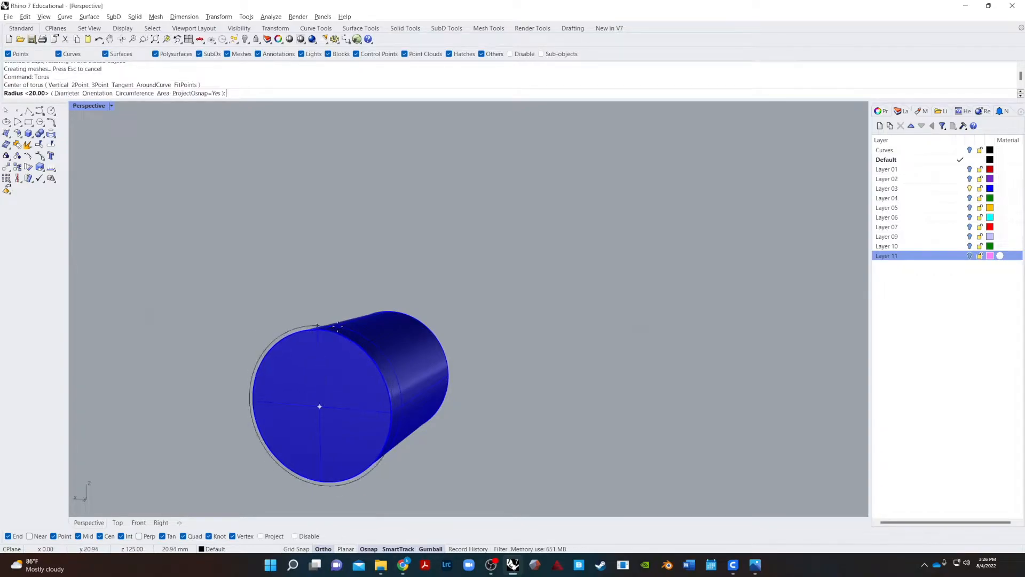
{"action": "left_click", "coordinate": [319, 329]}
{"action": "scroll", "coordinate": [309, 320], "scroll_direction": "up", "scroll_amount": 5}
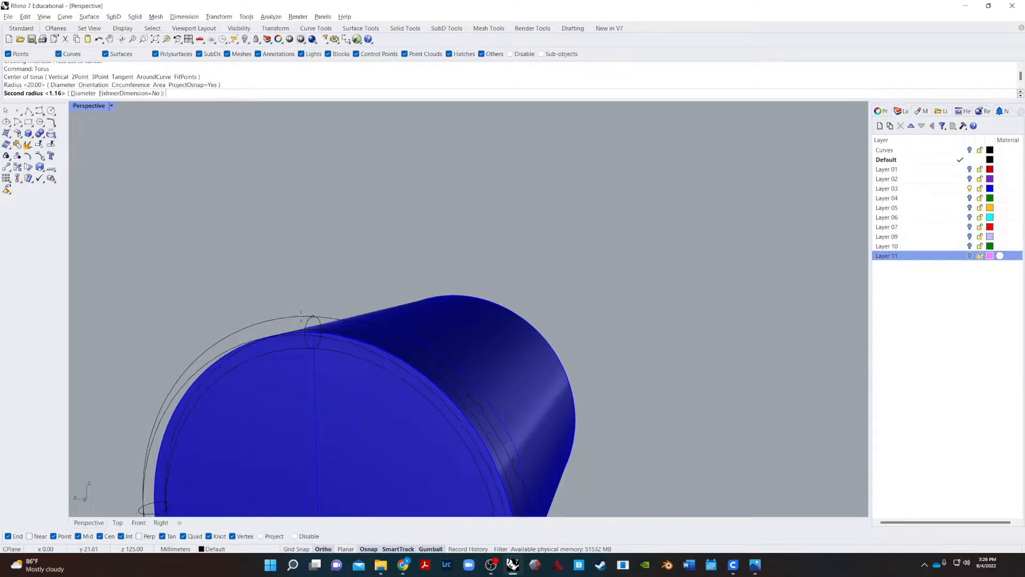
{"action": "left_click", "coordinate": [300, 320]}
{"action": "right_click_drag", "start_coordinate": [715, 318], "coordinate": [361, 388]}
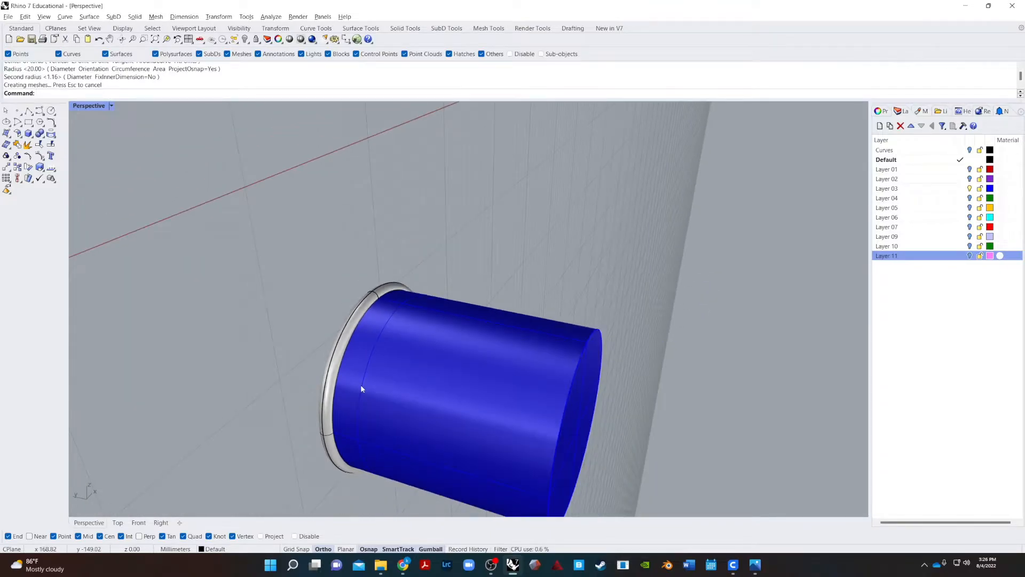
{"action": "left_click", "coordinate": [336, 371]}
{"action": "right_click_drag", "start_coordinate": [288, 394], "coordinate": [312, 413]}
{"action": "left_click", "coordinate": [232, 442]}
- Try offsetting the blue cylinder's side surface outward by 0.5 mm as a solid with OffsetSrf, and undo it
{"action": "right_click_drag", "start_coordinate": [231, 442], "coordinate": [287, 423]}
{"action": "left_click", "coordinate": [549, 457]}
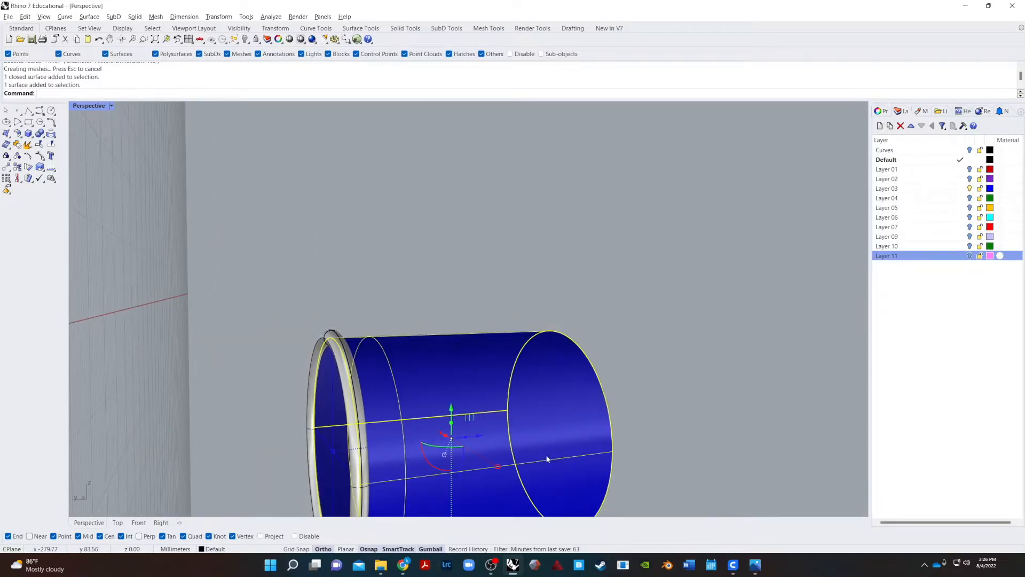
{"action": "type", "text": "OffsetSrf"}
{"action": "key", "text": "Return"}
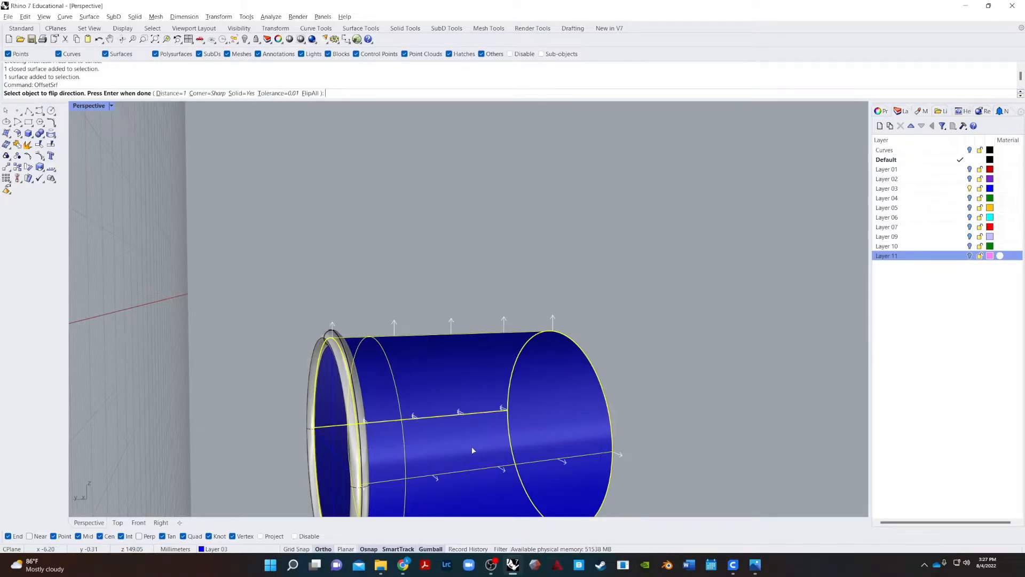
{"action": "key", "text": "Return"}
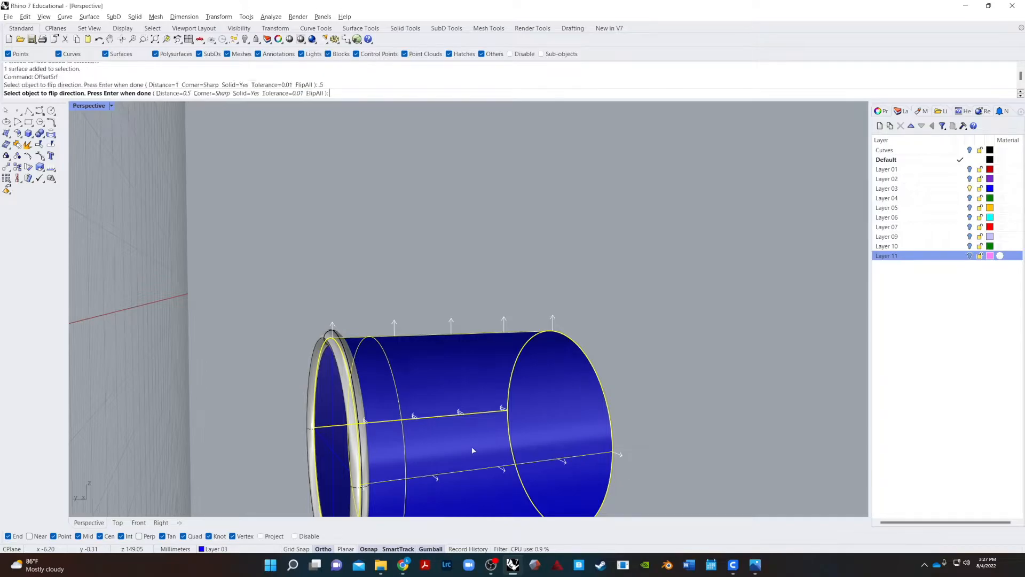
{"action": "key", "text": "Return"}
{"action": "left_click", "coordinate": [681, 284]}
{"action": "right_click_drag", "start_coordinate": [680, 284], "coordinate": [514, 279]}
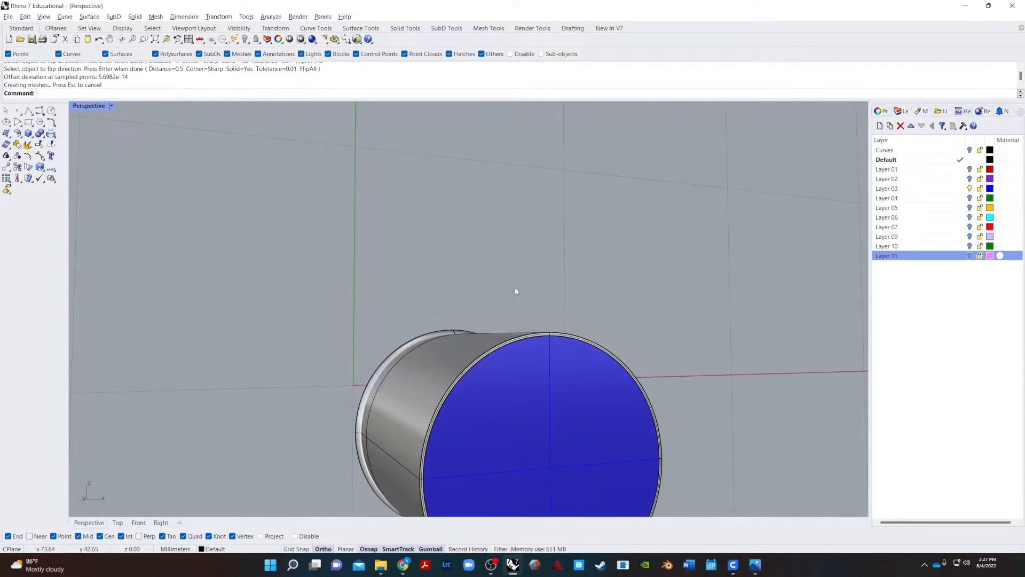
{"action": "key", "text": "ctrl+z"}
- Repeat the solid OffsetSrf on the cylinder's side surface with Distance=0.5 and undo it again
{"action": "left_click", "coordinate": [427, 364]}
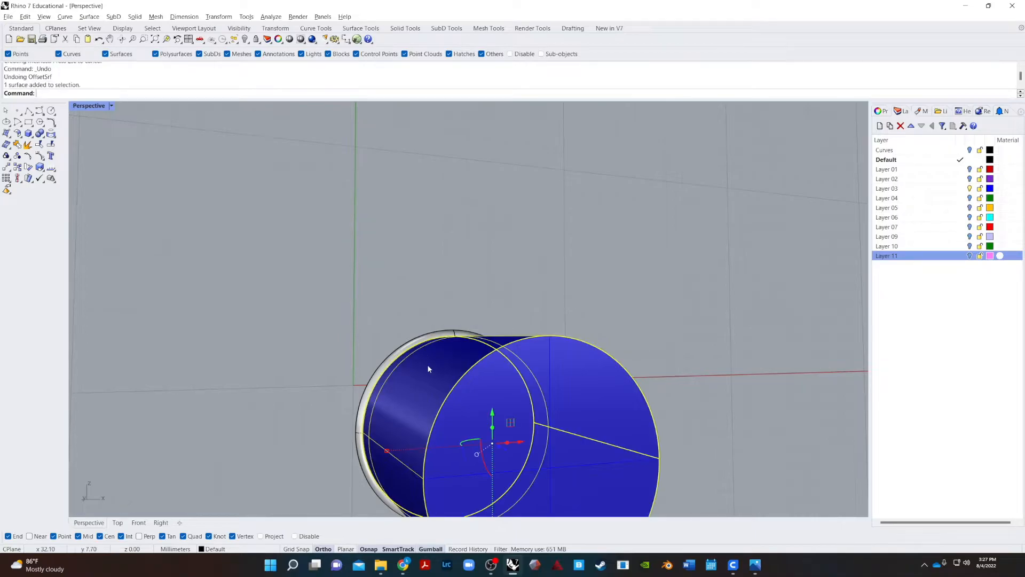
{"action": "key", "text": "Return"}
{"action": "key", "text": "Return"}
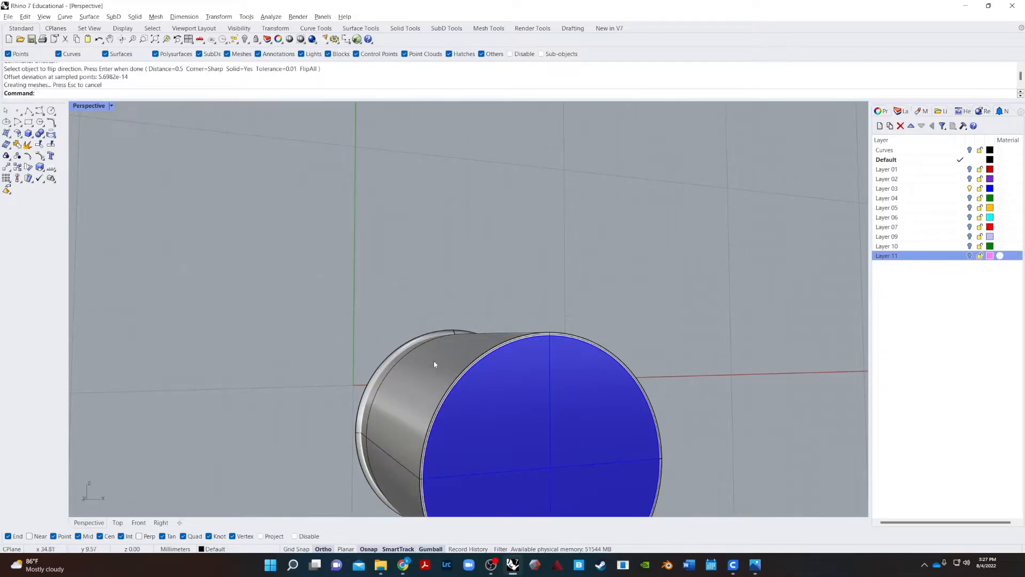
{"action": "key", "text": "ctrl+z"}
- Offset the blue cylinder's side surface outward as a solid shell with OffsetSrf, using Distance=1 and Corner=Sharp
{"action": "key", "text": "Return"}
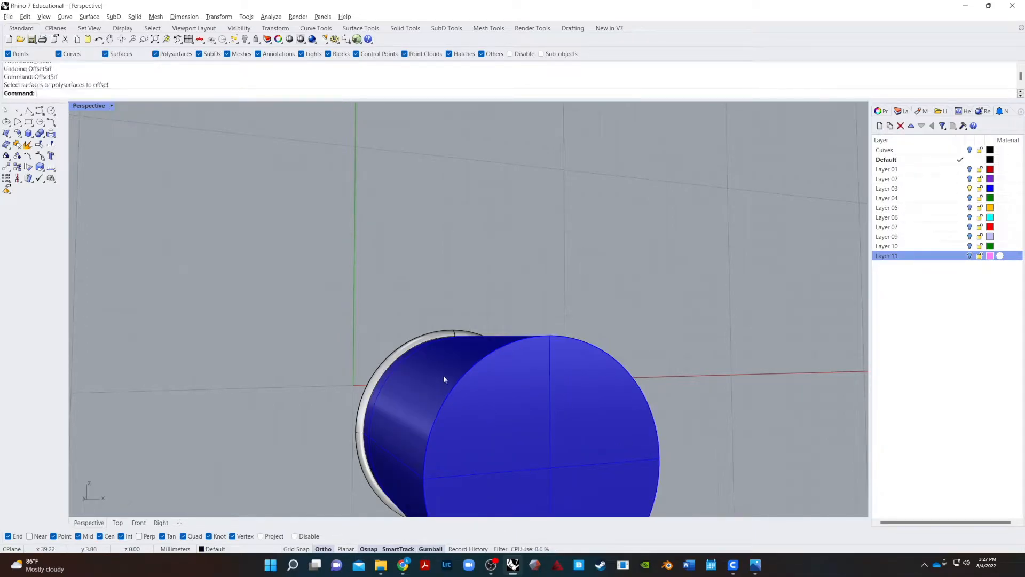
{"action": "left_click", "coordinate": [443, 376]}
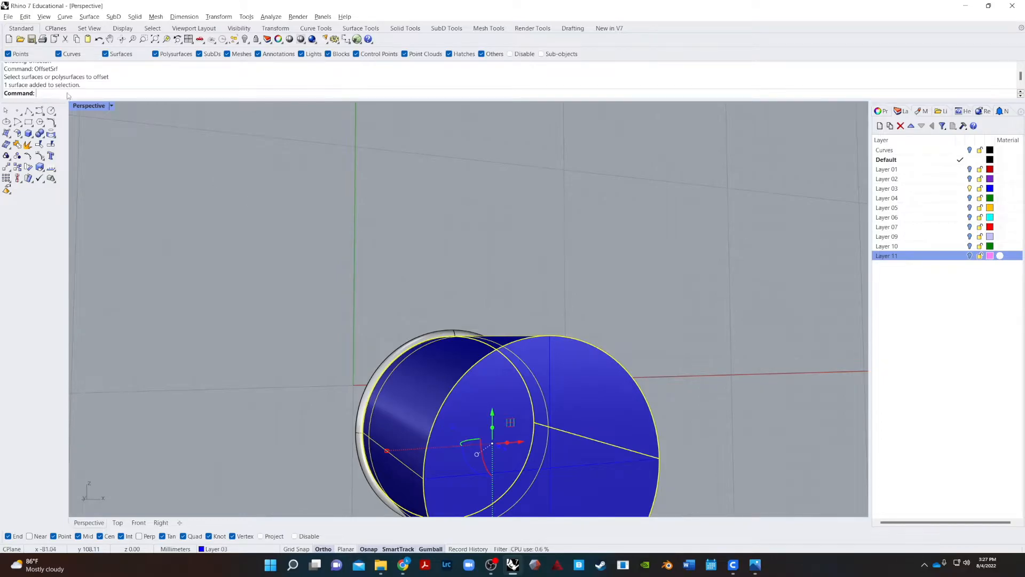
{"action": "key", "text": "Return"}
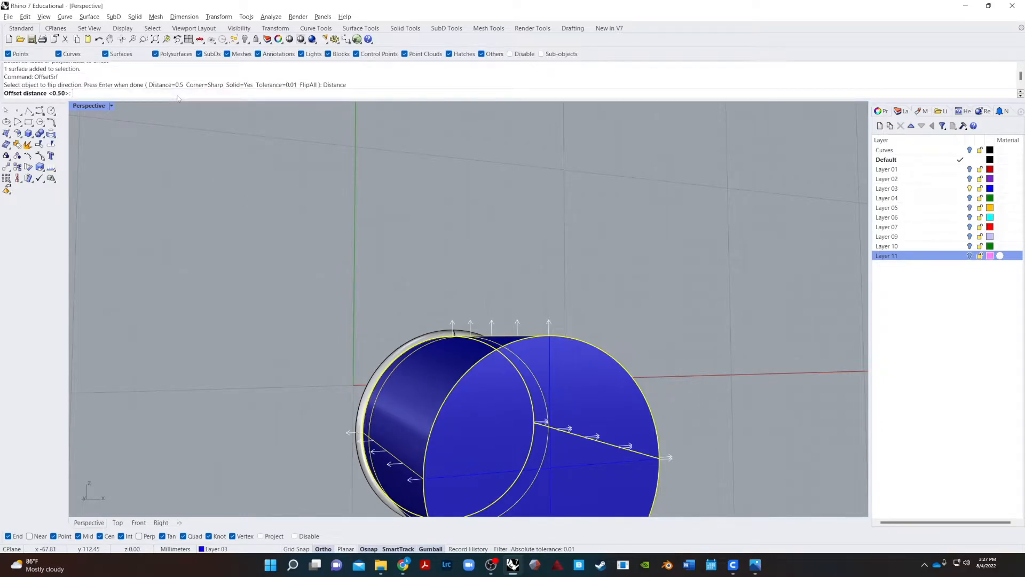
{"action": "type", "text": "1"}
{"action": "key", "text": "Return"}
{"action": "key", "text": "Return"}
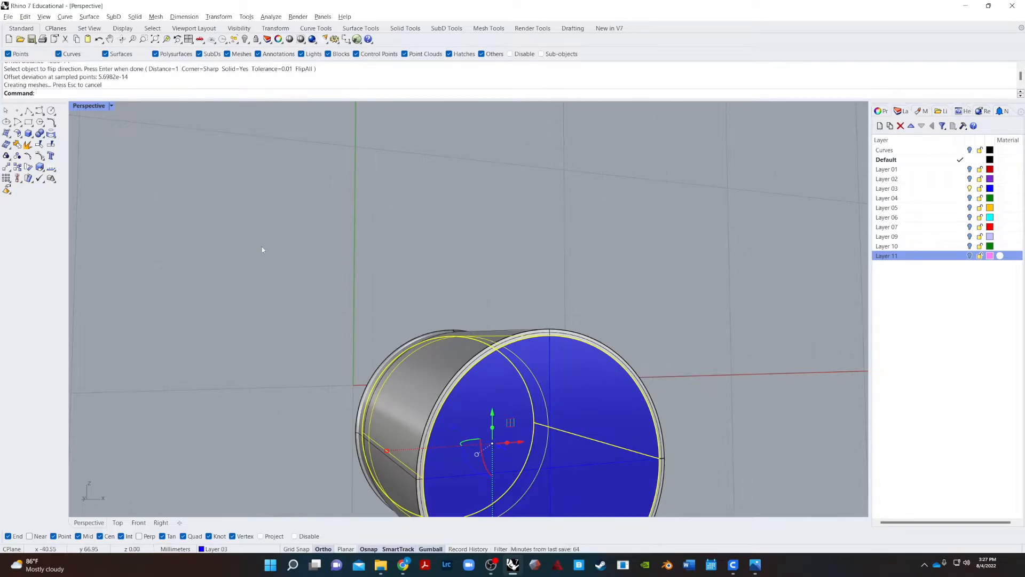
{"action": "right_click_drag", "start_coordinate": [163, 366], "coordinate": [270, 480]}
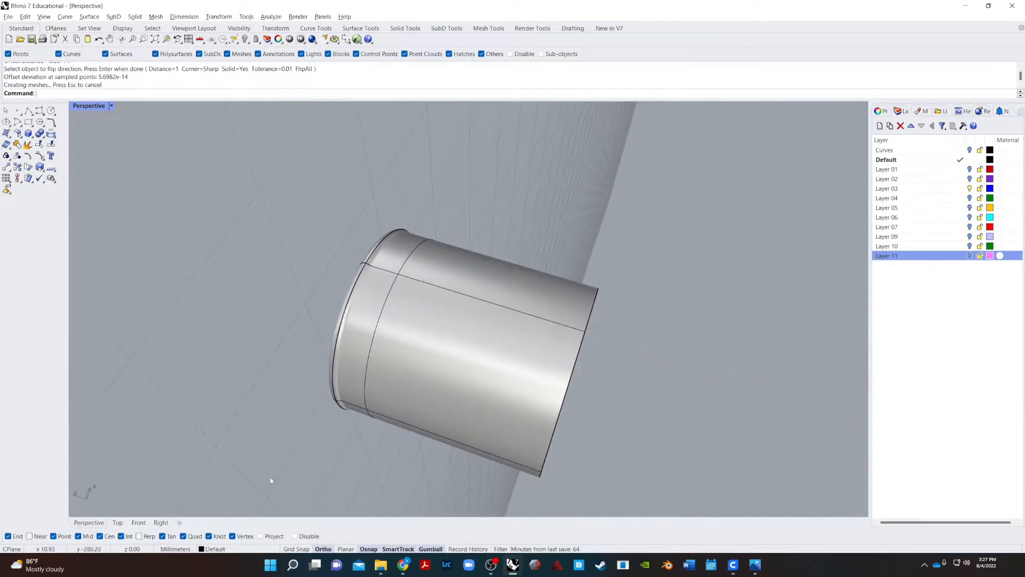
{"action": "left_click", "coordinate": [328, 349]}
{"action": "left_click", "coordinate": [243, 379]}
{"action": "right_click_drag", "start_coordinate": [241, 379], "coordinate": [242, 389]}
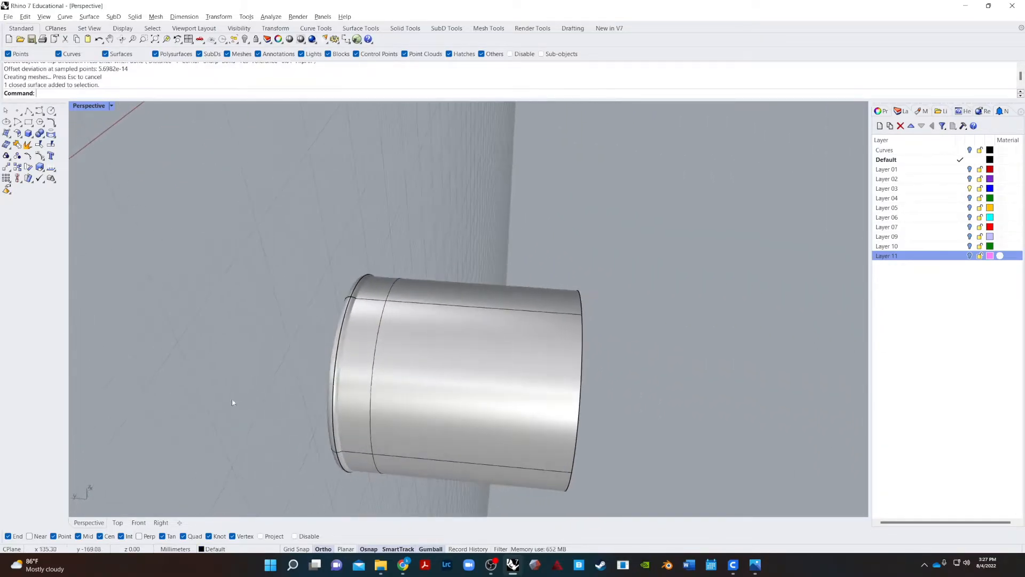
- Try moving the torus inward along the cylinder's axis in the Top view, and undo the move
{"action": "left_click", "coordinate": [117, 523]}
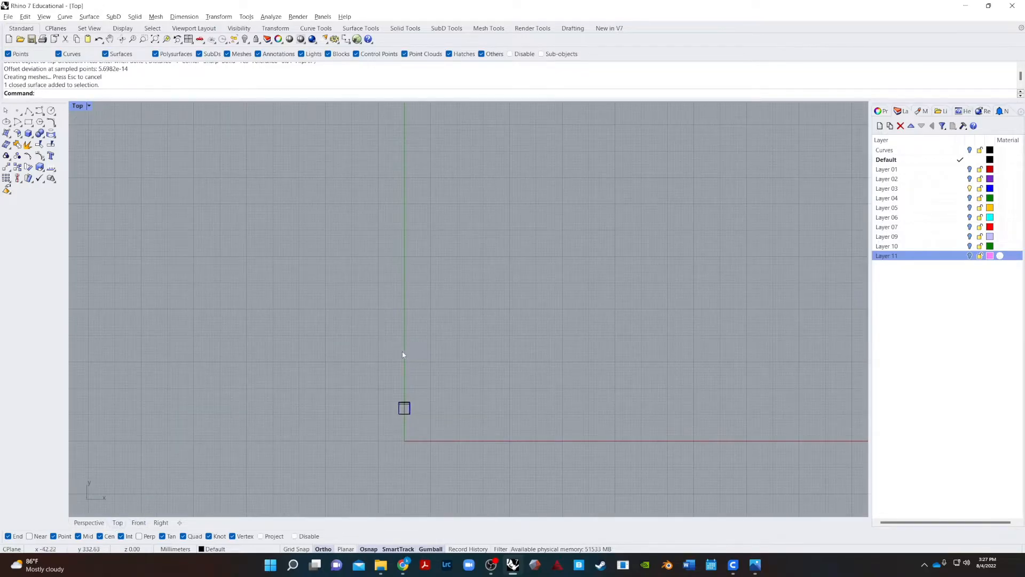
{"action": "scroll", "coordinate": [405, 398], "scroll_direction": "up", "scroll_amount": 10}
{"action": "right_click_drag", "start_coordinate": [312, 509], "coordinate": [298, 307]}
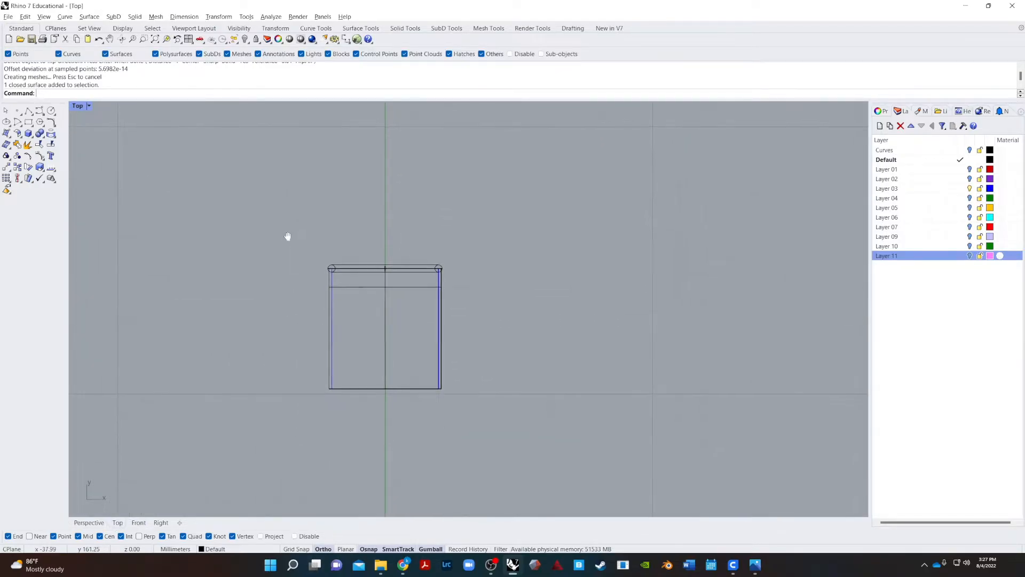
{"action": "scroll", "coordinate": [286, 235], "scroll_direction": "up", "scroll_amount": 4}
{"action": "left_click", "coordinate": [411, 290]}
{"action": "scroll", "coordinate": [447, 312], "scroll_direction": "up", "scroll_amount": 4}
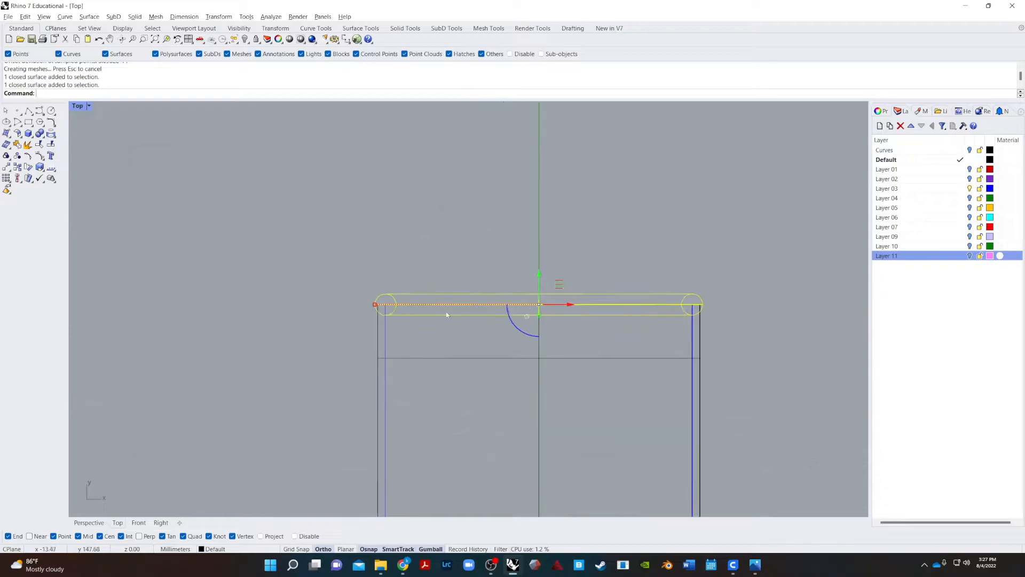
{"action": "type", "text": "ove"}
{"action": "key", "text": "Return"}
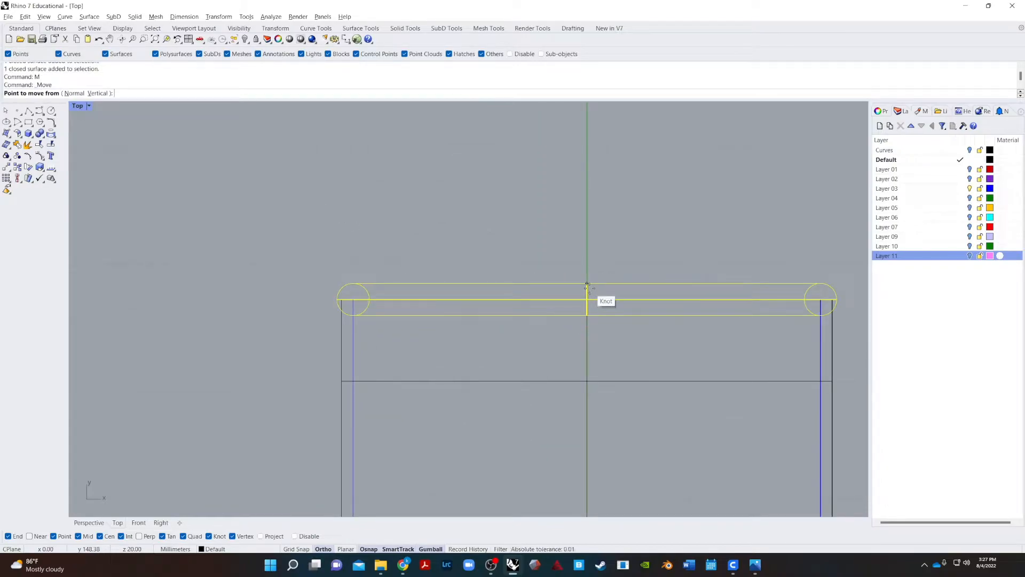
{"action": "left_click", "coordinate": [588, 299]}
{"action": "left_click", "coordinate": [588, 315]}
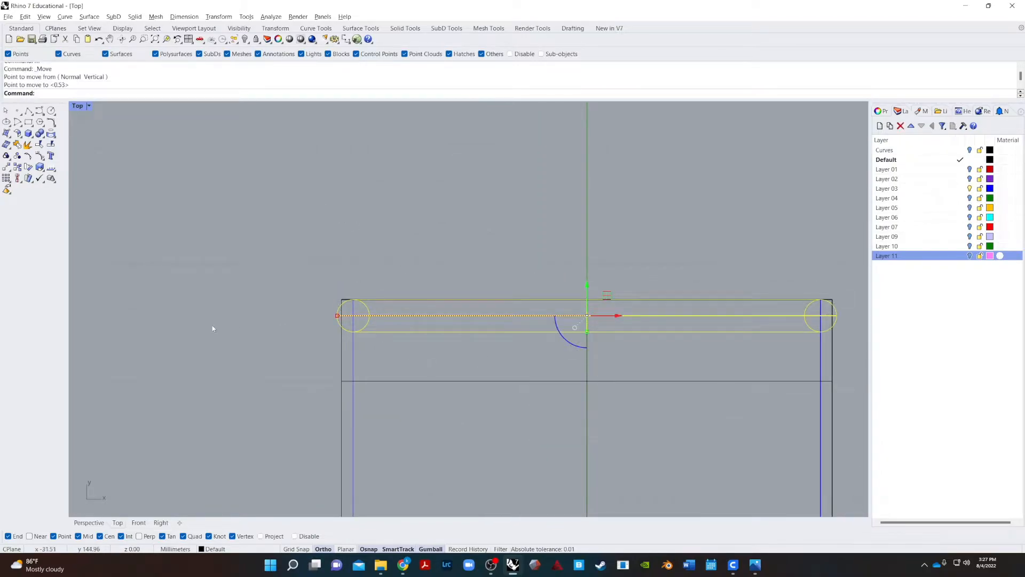
{"action": "key", "text": "ctrl+z"}
{"action": "scroll", "coordinate": [285, 335], "scroll_direction": "down", "scroll_amount": 8}
{"action": "key", "text": "Escape"}
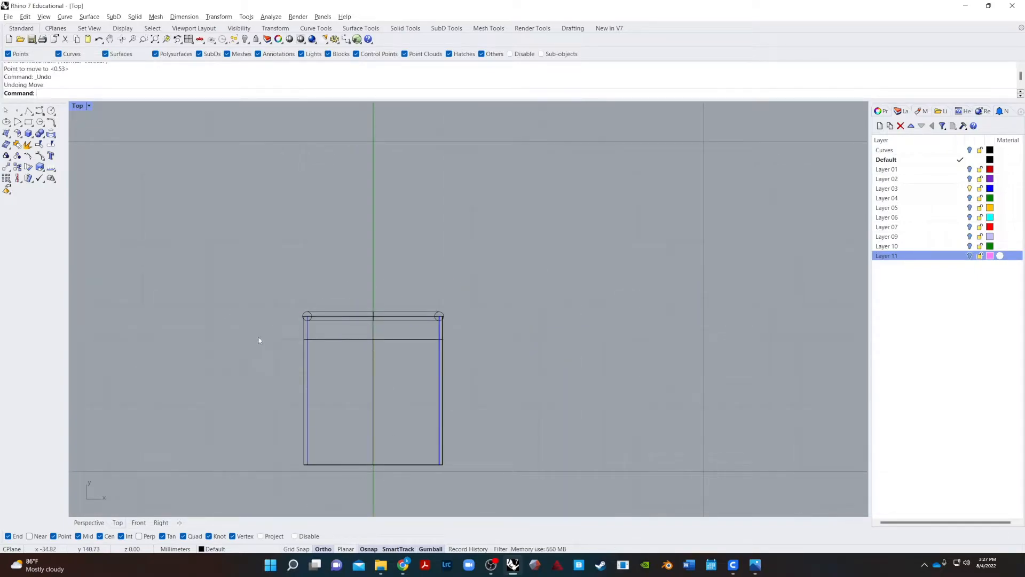
{"action": "type", "text": "Mirror"}
{"action": "key", "text": "Return"}
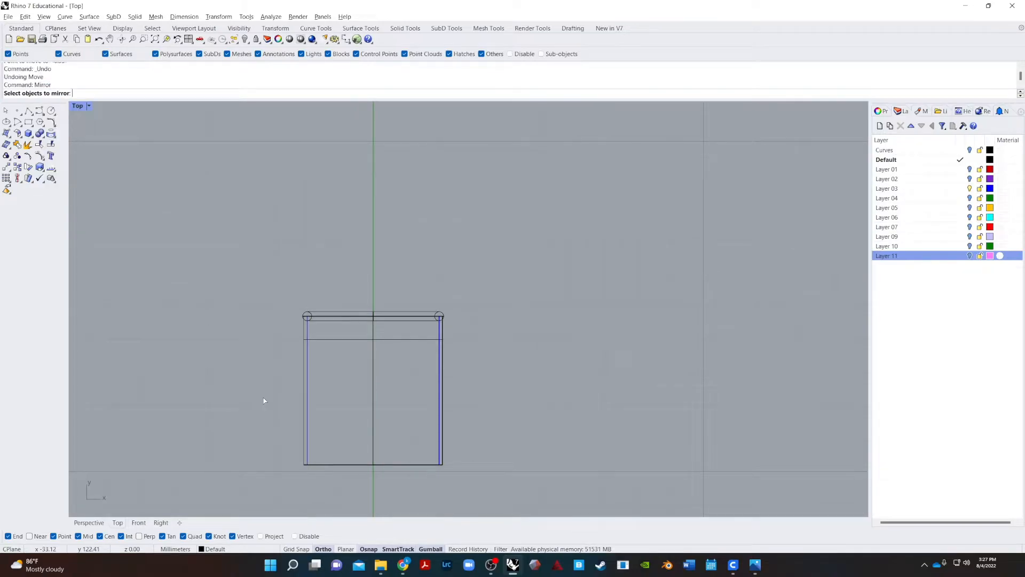
{"action": "left_click", "coordinate": [410, 311]}
{"action": "key", "text": "Return"}
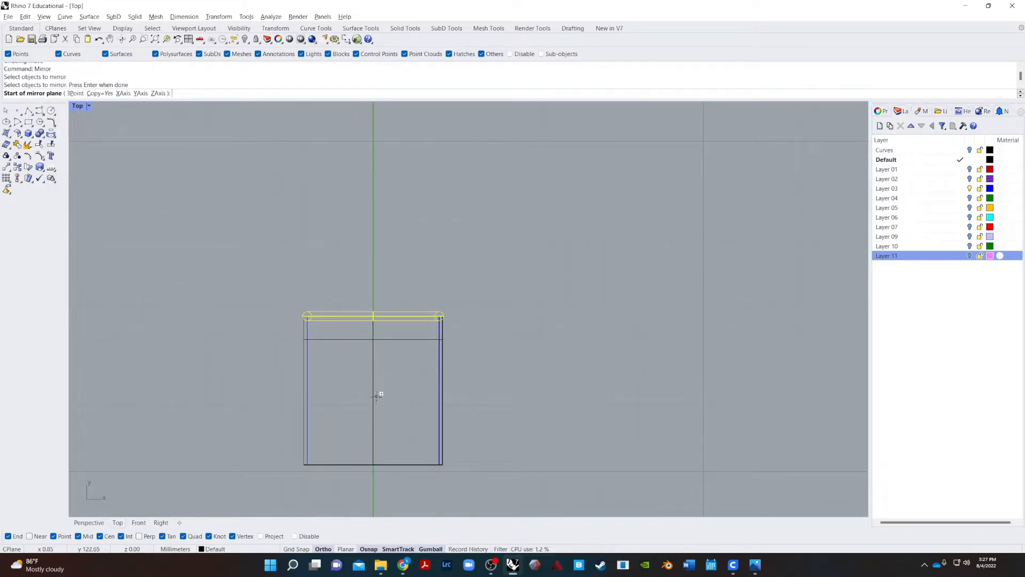
{"action": "key", "text": "Escape"}
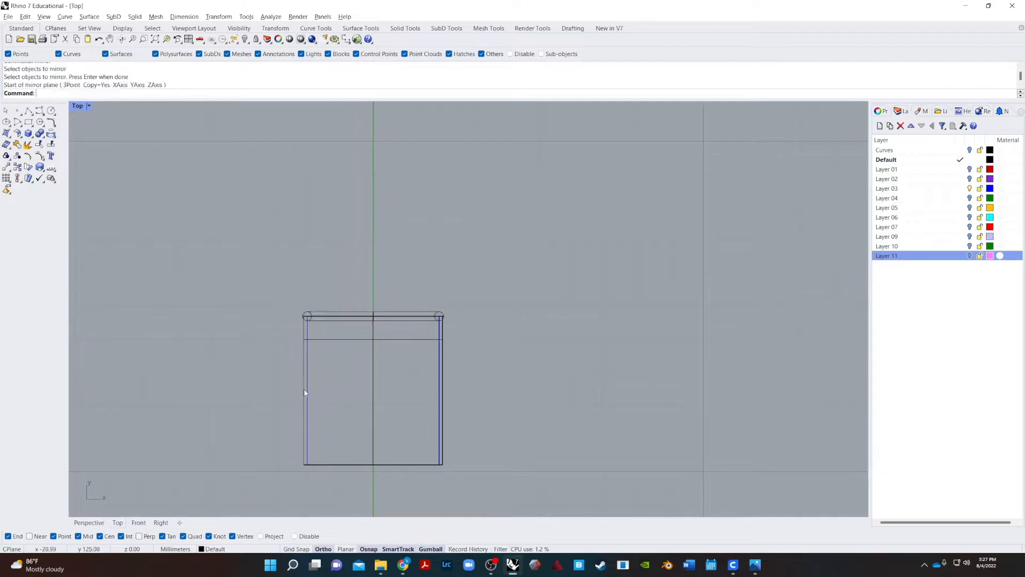
- Copy the torus from its centre to the centre of the blue cylinder's opposite end face
{"action": "left_click_drag", "start_coordinate": [252, 338], "coordinate": [511, 253]}
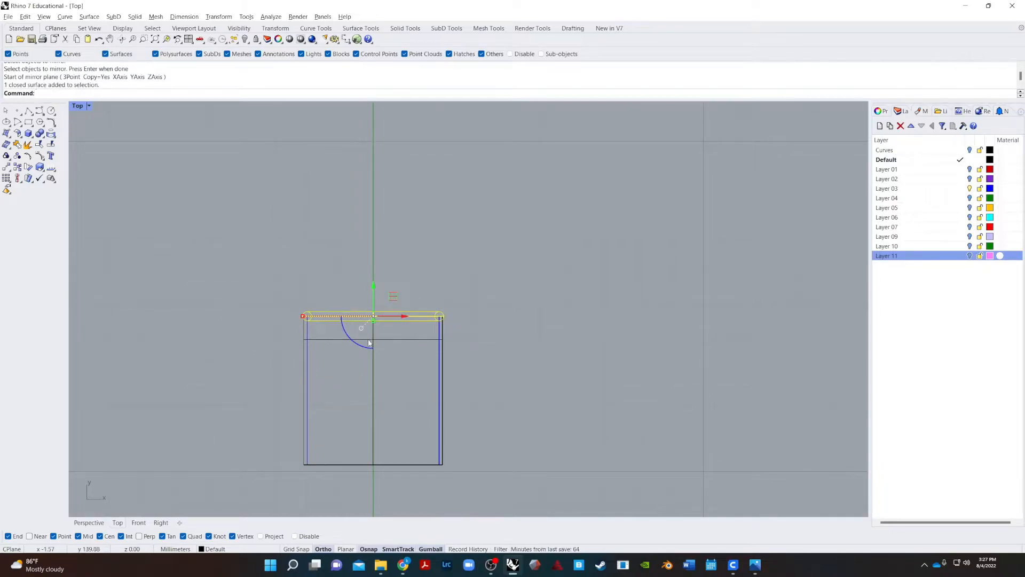
{"action": "type", "text": "Copy"}
{"action": "key", "text": "Return"}
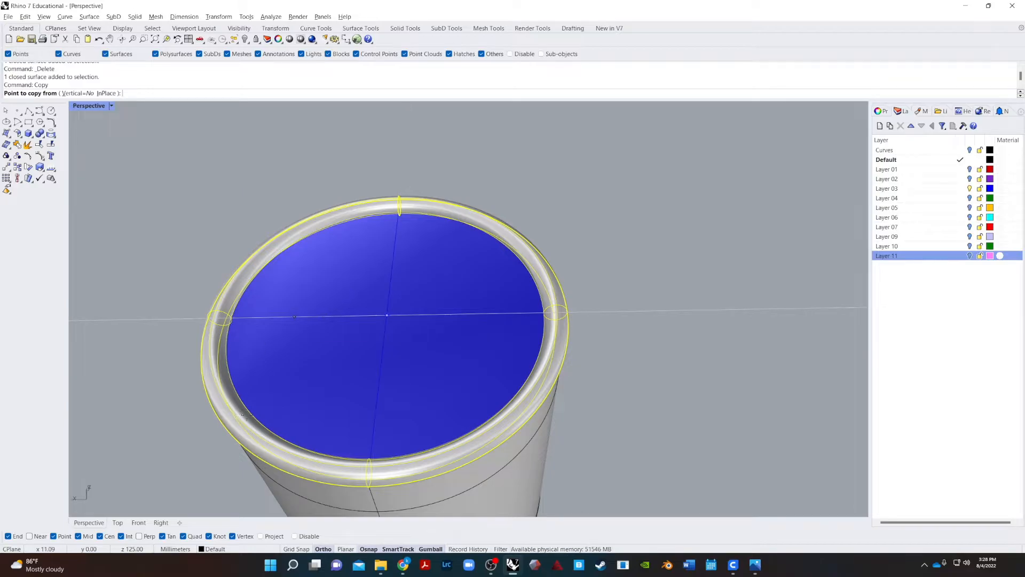
{"action": "left_click", "coordinate": [387, 312]}
{"action": "right_click_drag", "start_coordinate": [387, 313], "coordinate": [374, 406]}
{"action": "scroll", "coordinate": [352, 389], "scroll_direction": "down", "scroll_amount": 5}
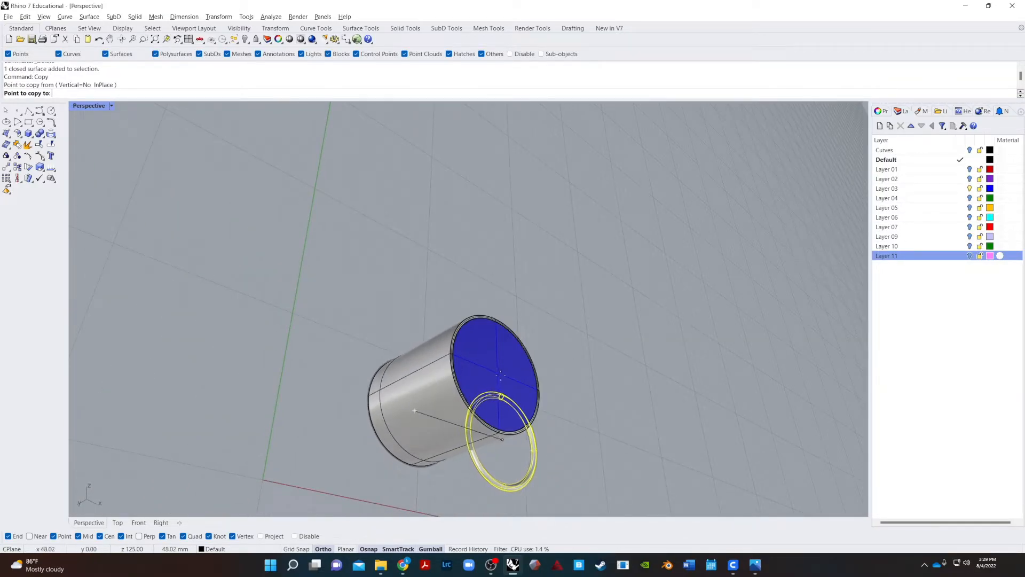
{"action": "left_click", "coordinate": [491, 382]}
{"action": "key", "text": "Return"}
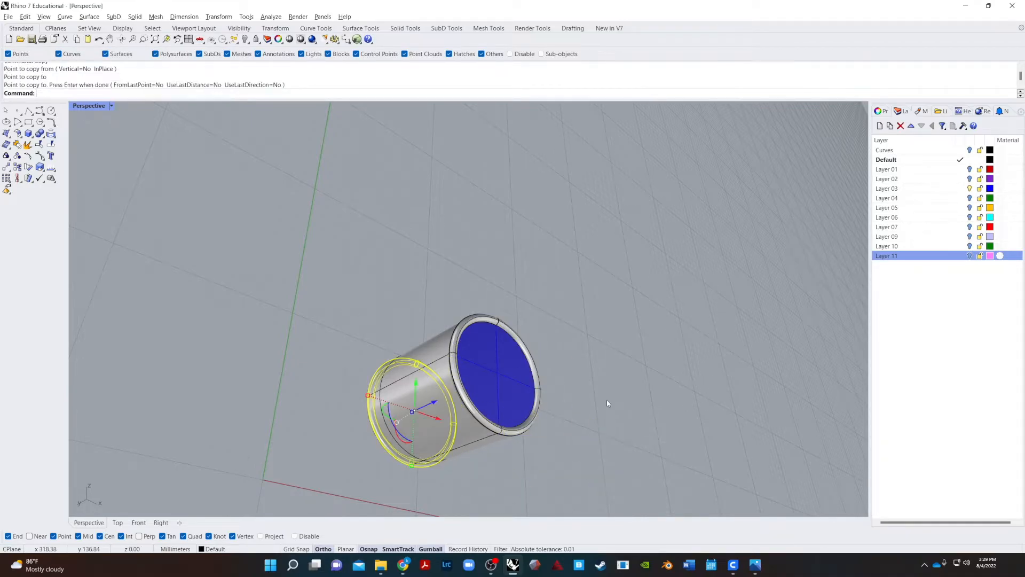
{"action": "right_click_drag", "start_coordinate": [606, 400], "coordinate": [610, 489]}
{"action": "left_click", "coordinate": [611, 489]}
- Cut the capped blue cylinder to the clipboard, leaving the offset shell and both torus rings in place
{"action": "scroll", "coordinate": [415, 290], "scroll_direction": "up", "scroll_amount": 4}
{"action": "right_click_drag", "start_coordinate": [414, 291], "coordinate": [324, 450]}
{"action": "scroll", "coordinate": [325, 421], "scroll_direction": "up", "scroll_amount": 5}
{"action": "scroll", "coordinate": [572, 390], "scroll_direction": "down", "scroll_amount": 7}
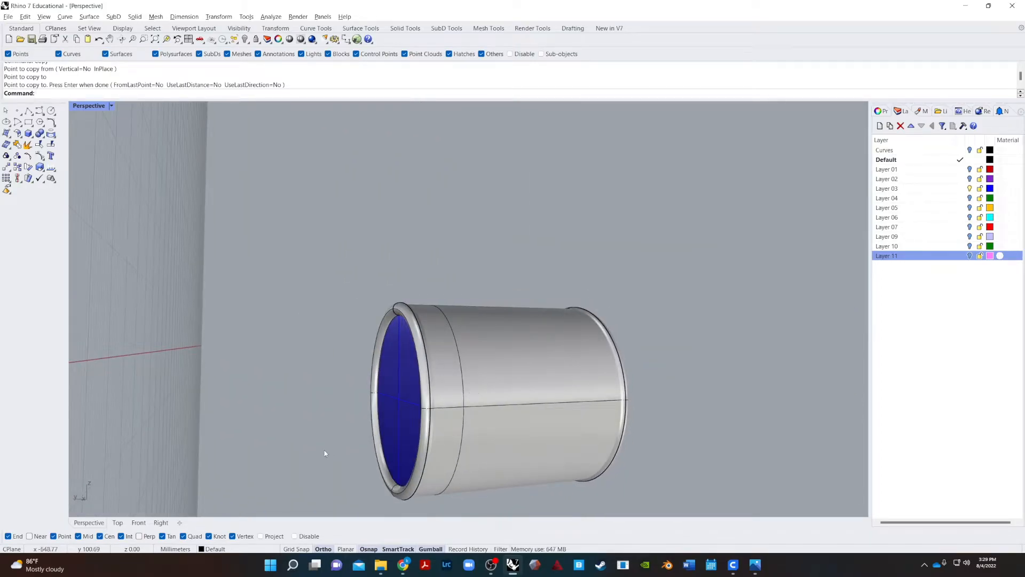
{"action": "scroll", "coordinate": [300, 456], "scroll_direction": "down", "scroll_amount": 3}
{"action": "left_click", "coordinate": [357, 417]}
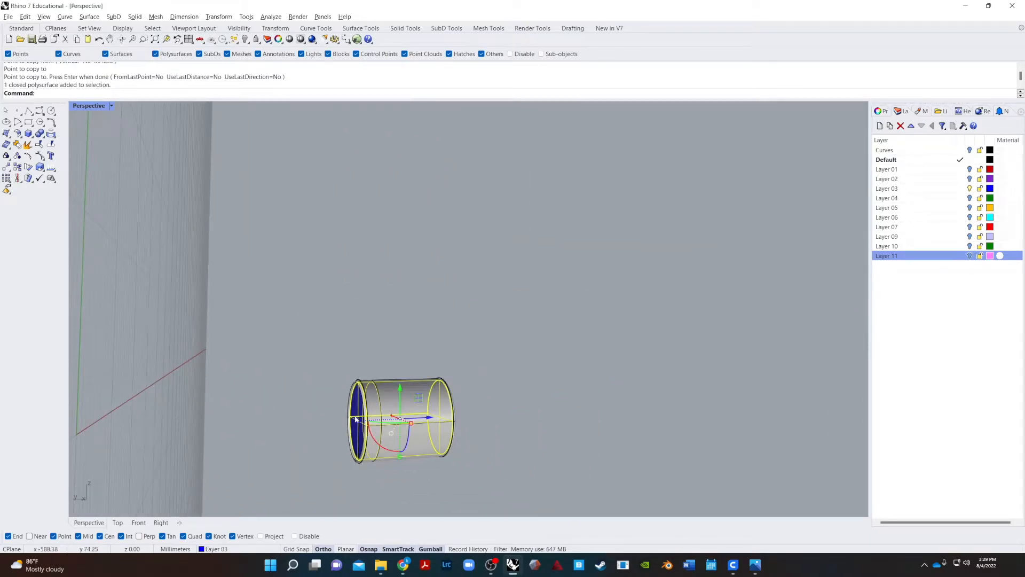
{"action": "key", "text": "ctrl+x"}
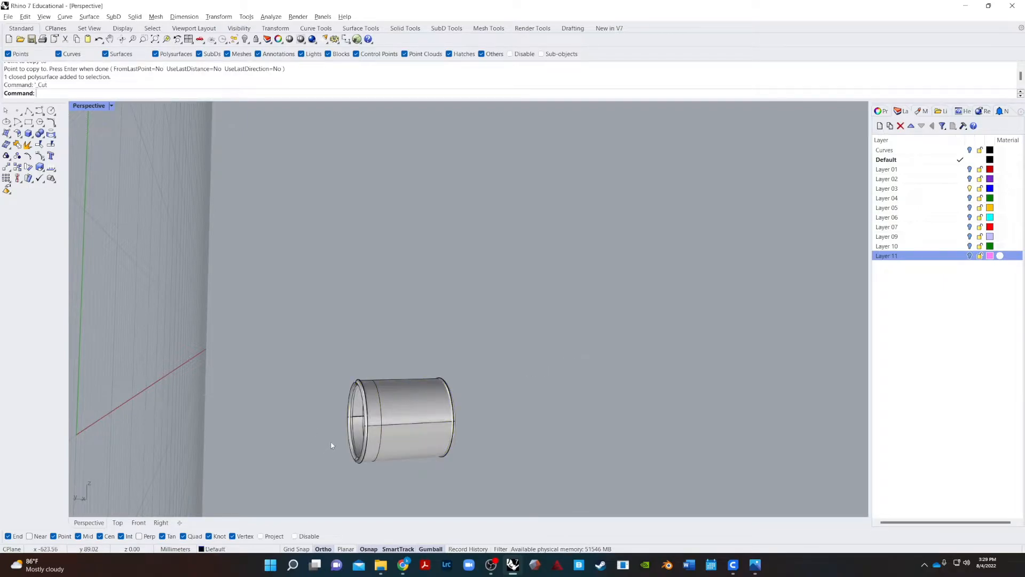
- Boolean-union the offset shell with both torus rings, and paste the blue cylinder back in place
{"action": "left_click_drag", "start_coordinate": [282, 497], "coordinate": [579, 318]}
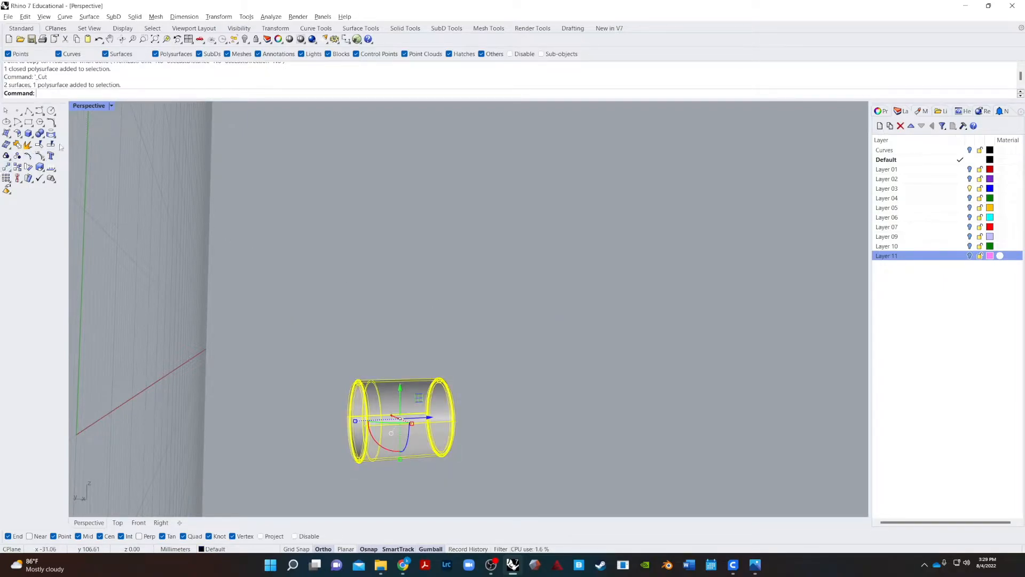
{"action": "left_click", "coordinate": [40, 133]}
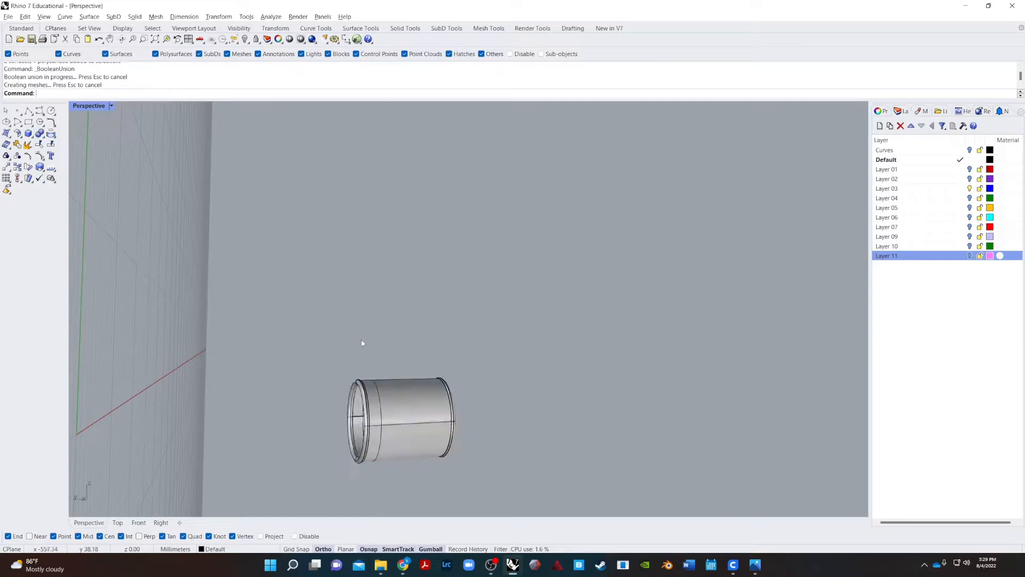
{"action": "key", "text": "ctrl+v"}
{"action": "key", "text": "Escape"}
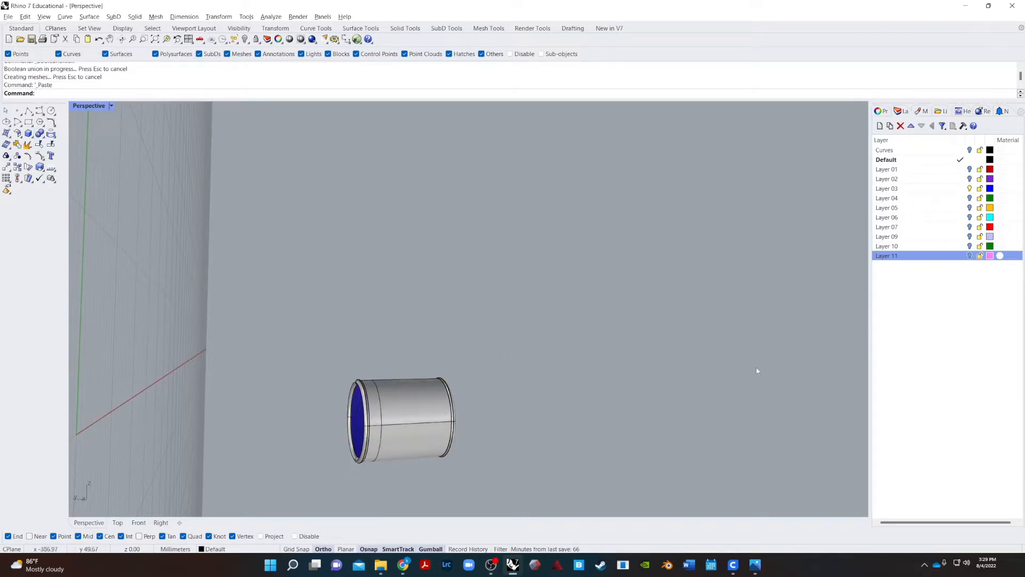
{"action": "right_click_drag", "start_coordinate": [403, 426], "coordinate": [369, 443]}
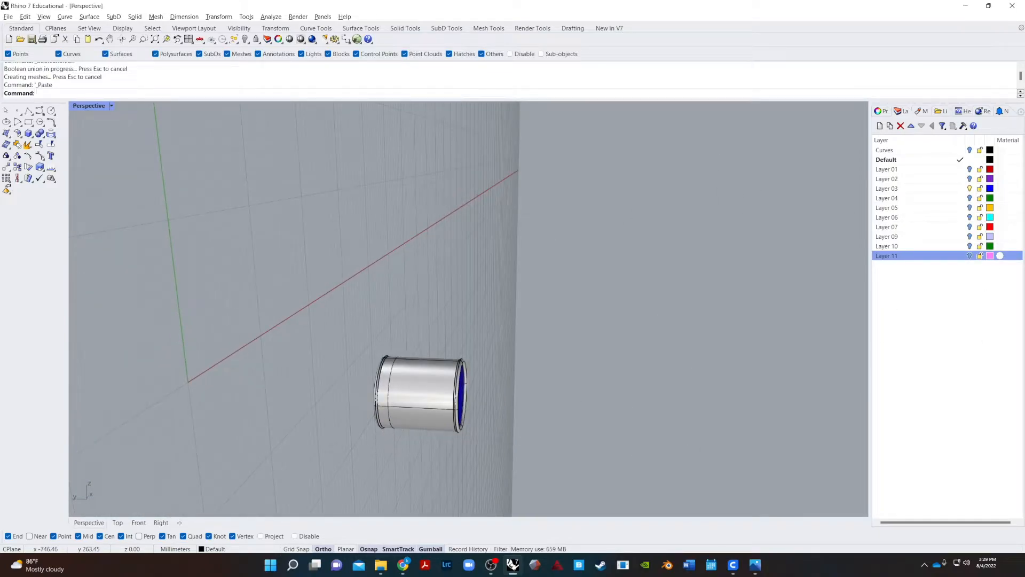
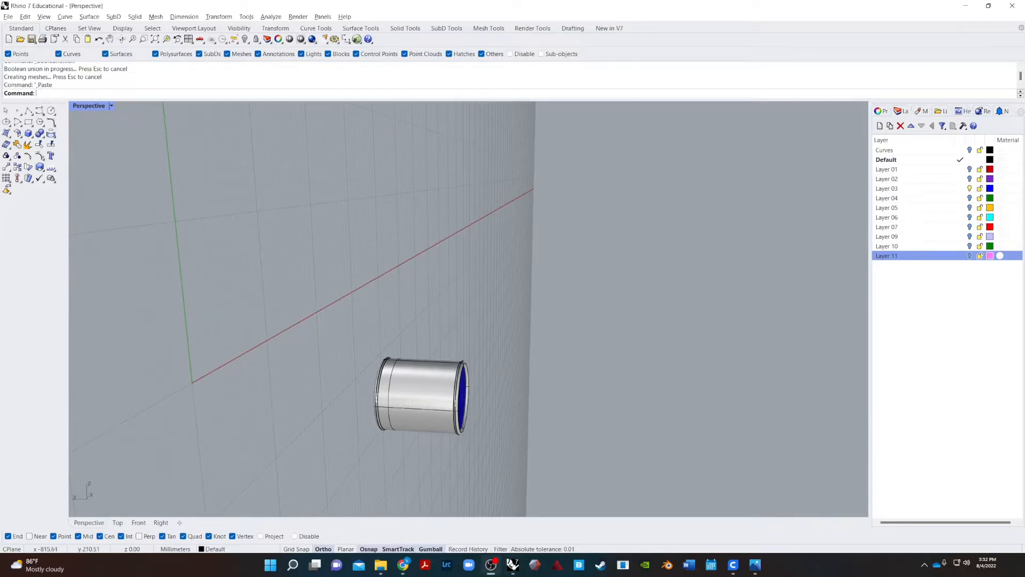
- In the Front view, draw an 18 x 15 mm rectangle centred on the uppermost point of the shell's circular outline
{"action": "left_click", "coordinate": [139, 523]}
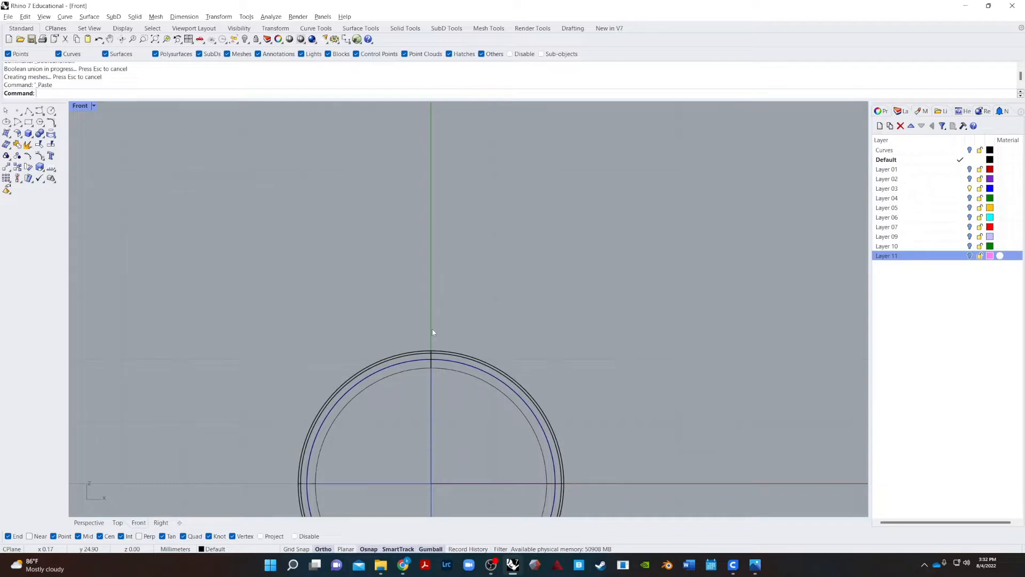
{"action": "type", "text": "rectangle"}
{"action": "key", "text": "Return"}
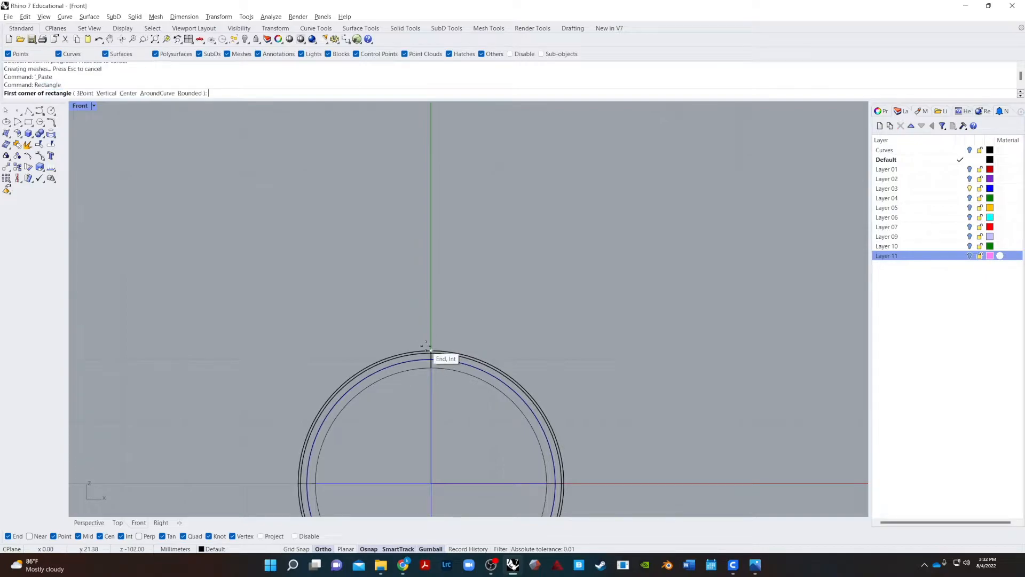
{"action": "left_click", "coordinate": [29, 123]}
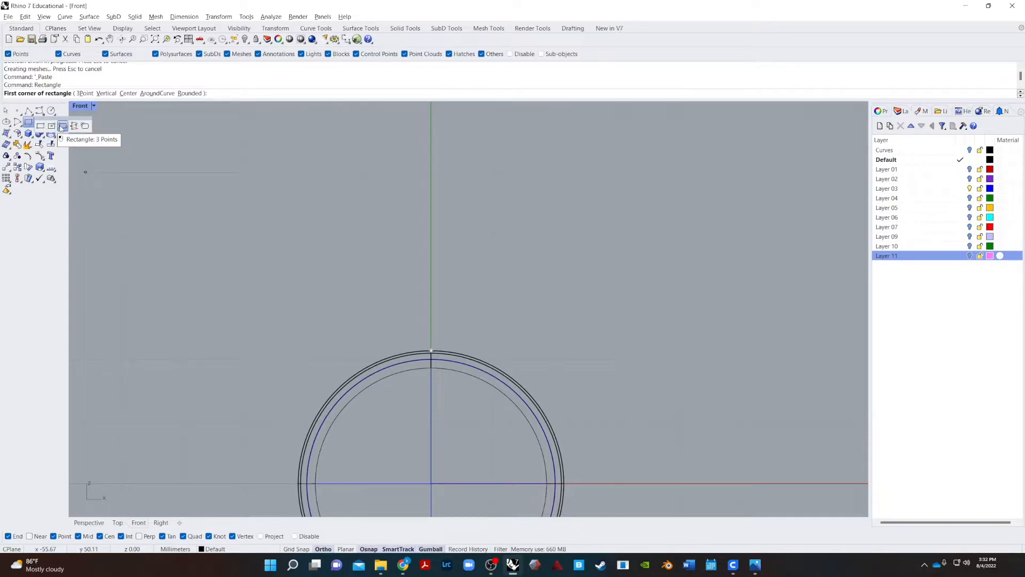
{"action": "left_click", "coordinate": [129, 97]}
{"action": "left_click", "coordinate": [431, 351]}
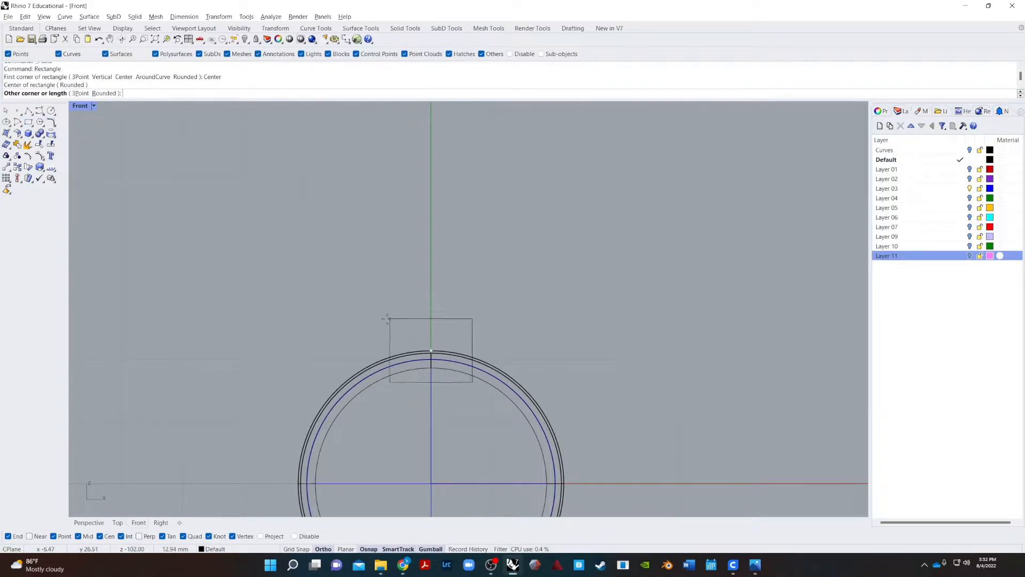
{"action": "type", "text": "1"}
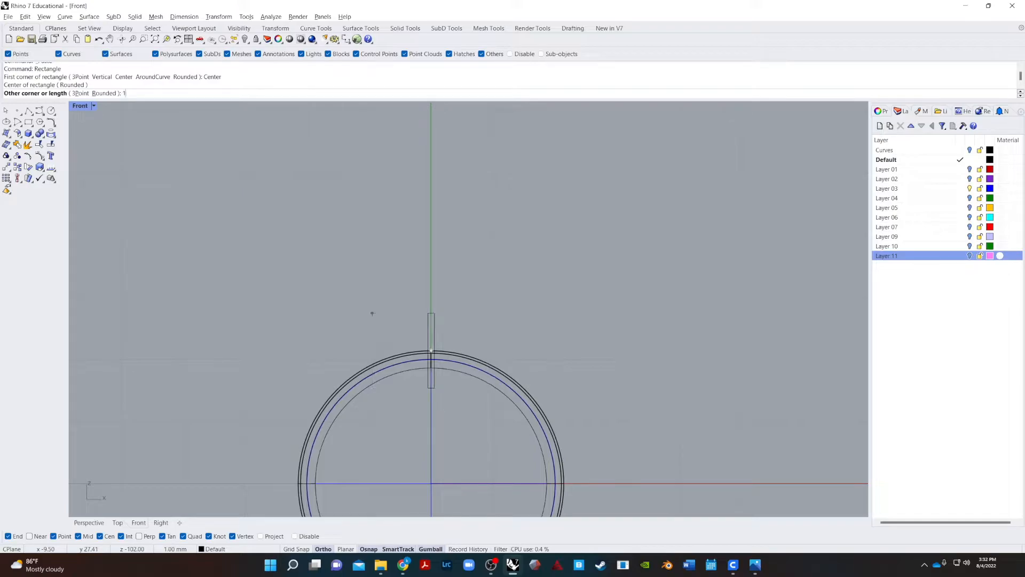
{"action": "key", "text": "BackSpace"}
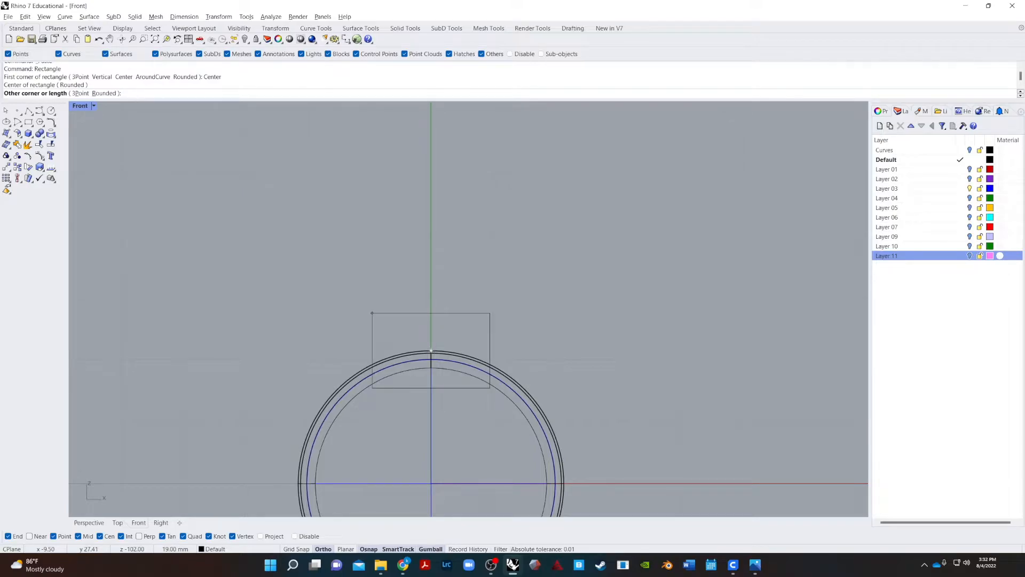
{"action": "type", "text": "18"}
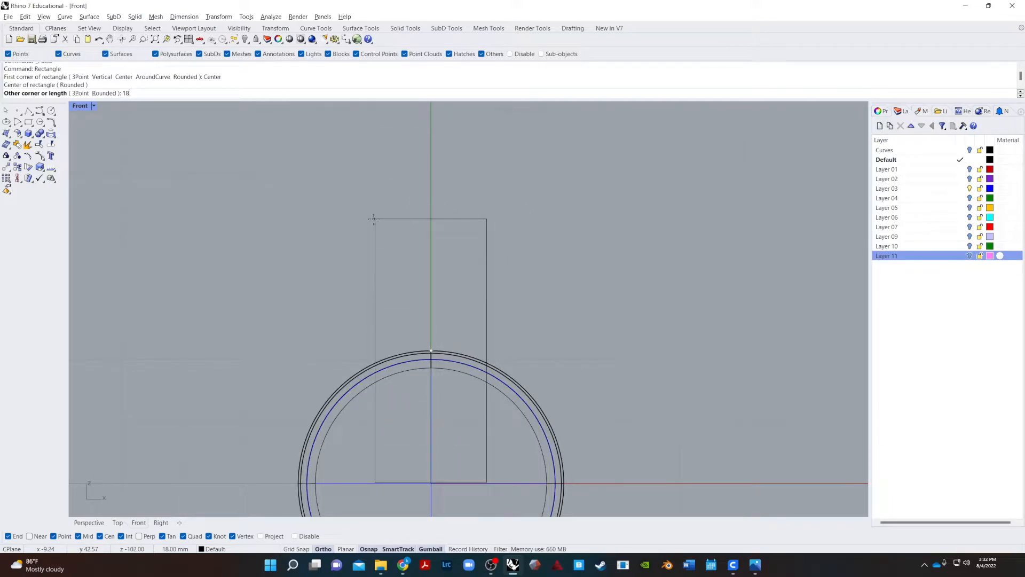
{"action": "key", "text": "Return"}
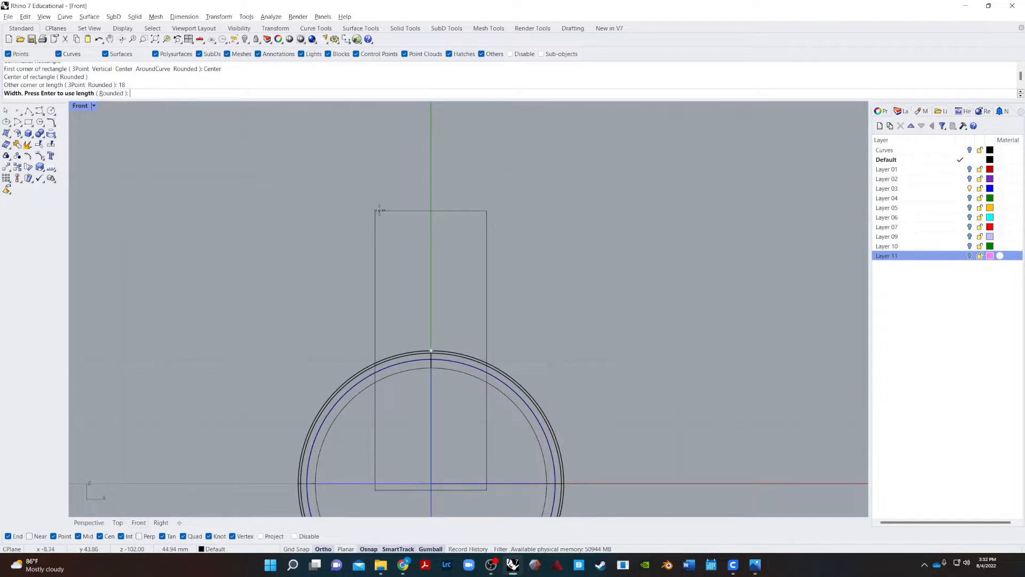
{"action": "scroll", "coordinate": [430, 358], "scroll_direction": "up", "scroll_amount": 2}
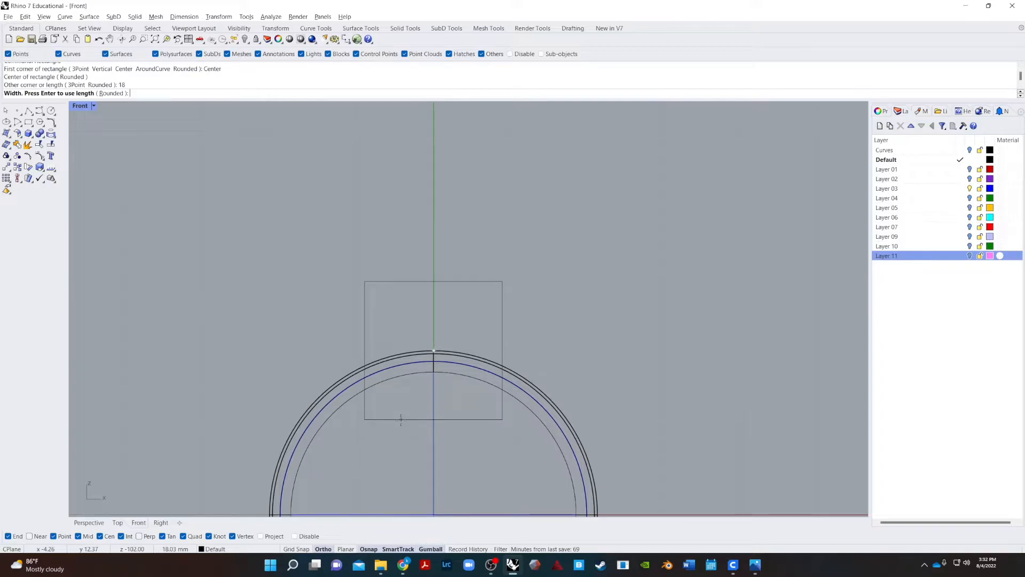
{"action": "type", "text": "15"}
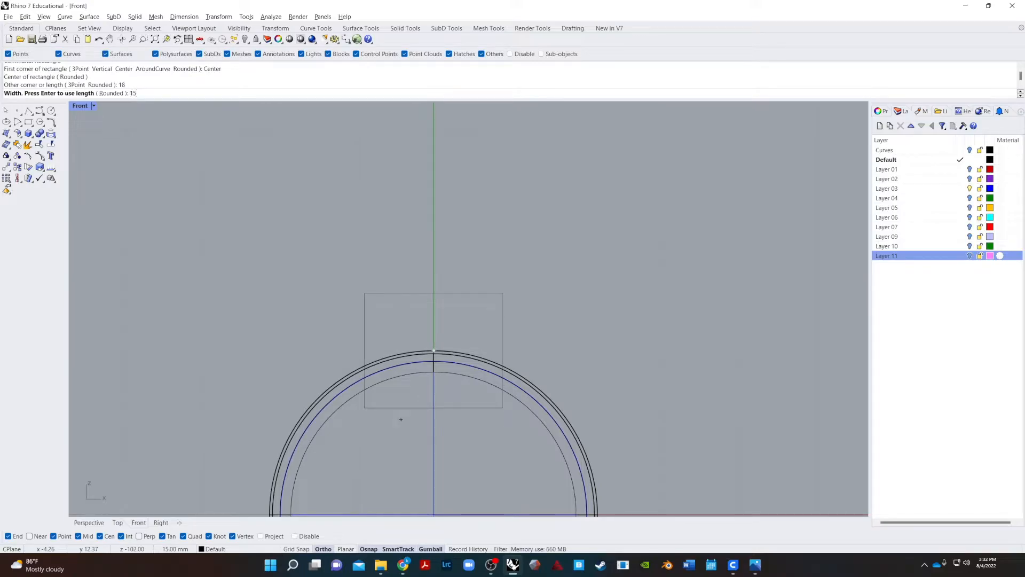
{"action": "key", "text": "Return"}
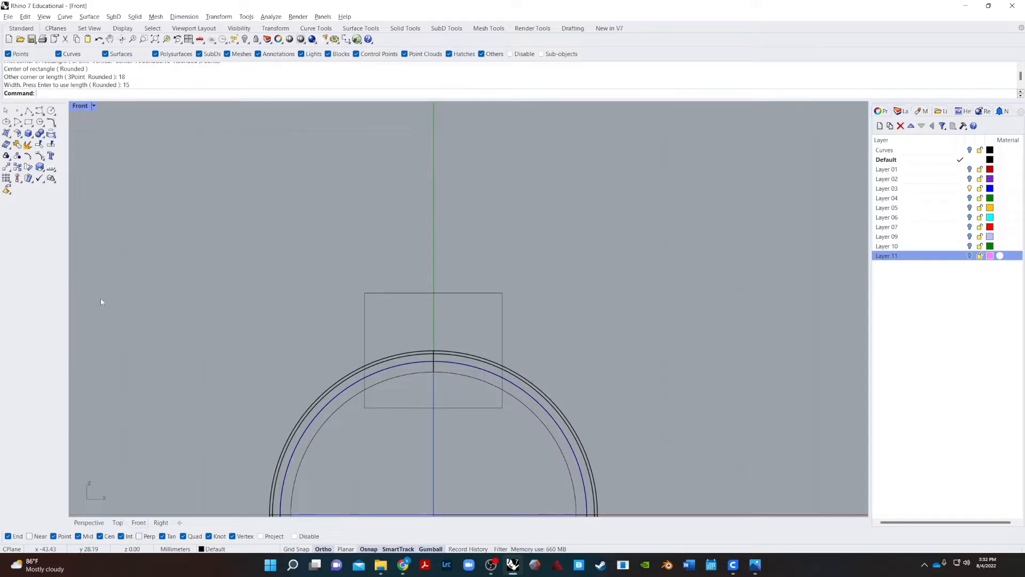
- Move the rectangle straight up until its lower corners meet the shell's circular outline
{"action": "left_click", "coordinate": [442, 407]}
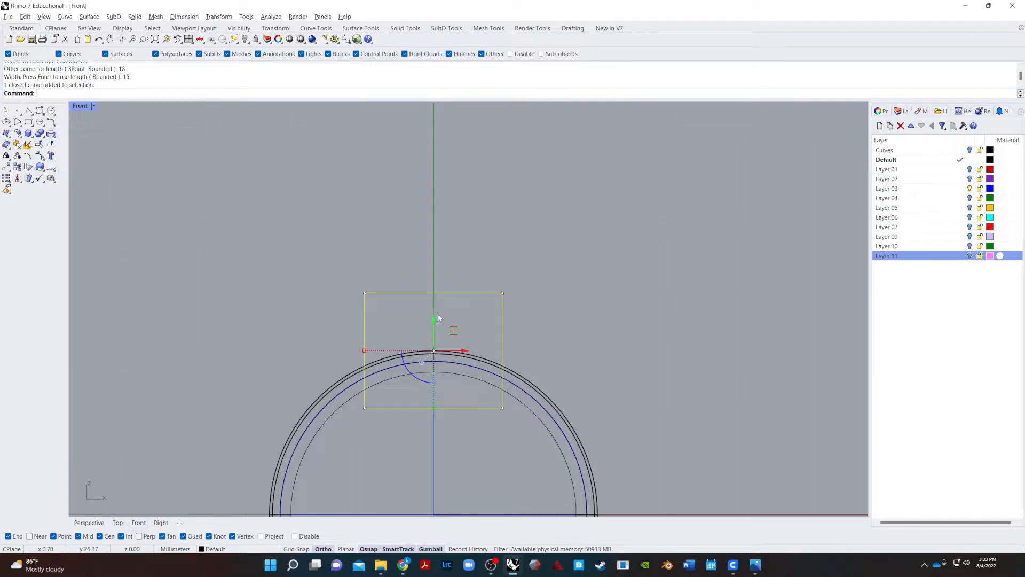
{"action": "left_click_drag", "start_coordinate": [433, 320], "coordinate": [574, 312]}
{"action": "left_click", "coordinate": [643, 282]}
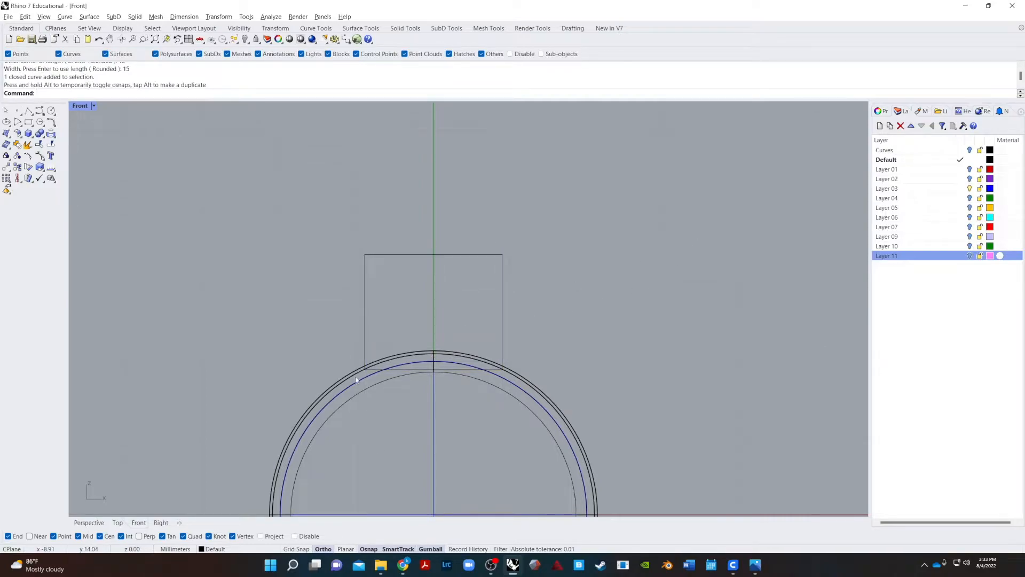
{"action": "scroll", "coordinate": [364, 409], "scroll_direction": "up", "scroll_amount": 4}
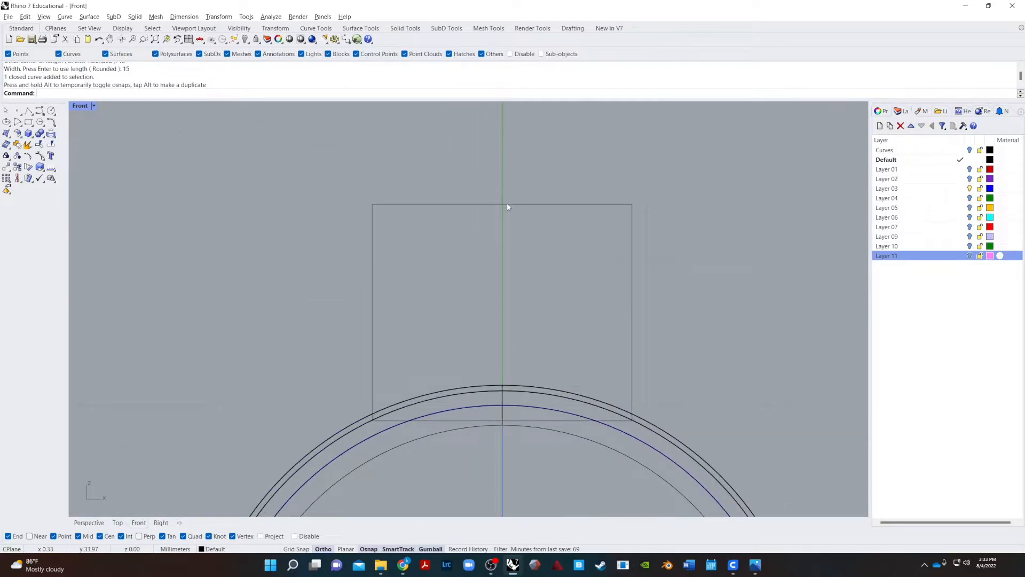
- Select only the rectangle's upper edge in the Perspective view and raise it slightly to make the profile taller
{"action": "left_click", "coordinate": [88, 523]}
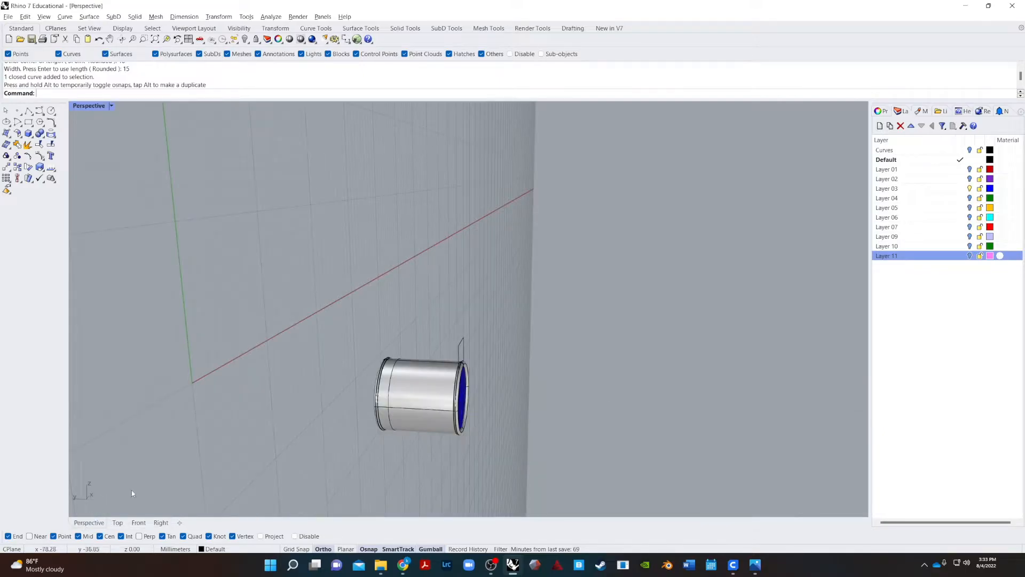
{"action": "right_click_drag", "start_coordinate": [497, 373], "coordinate": [404, 354]}
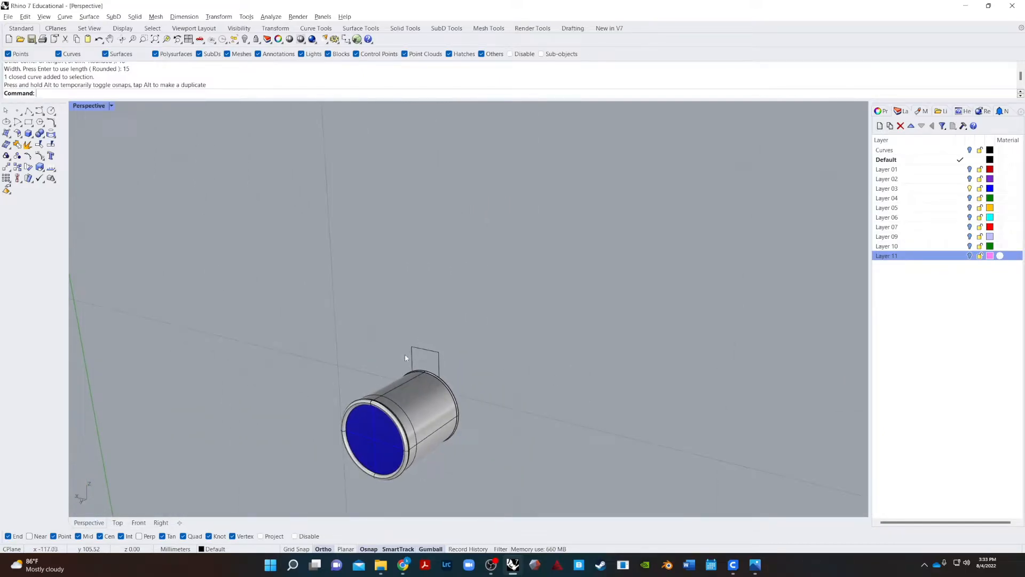
{"action": "scroll", "coordinate": [405, 354], "scroll_direction": "up", "scroll_amount": 3}
{"action": "left_click", "coordinate": [441, 346]}
{"action": "left_click_drag", "start_coordinate": [441, 317], "coordinate": [524, 335]}
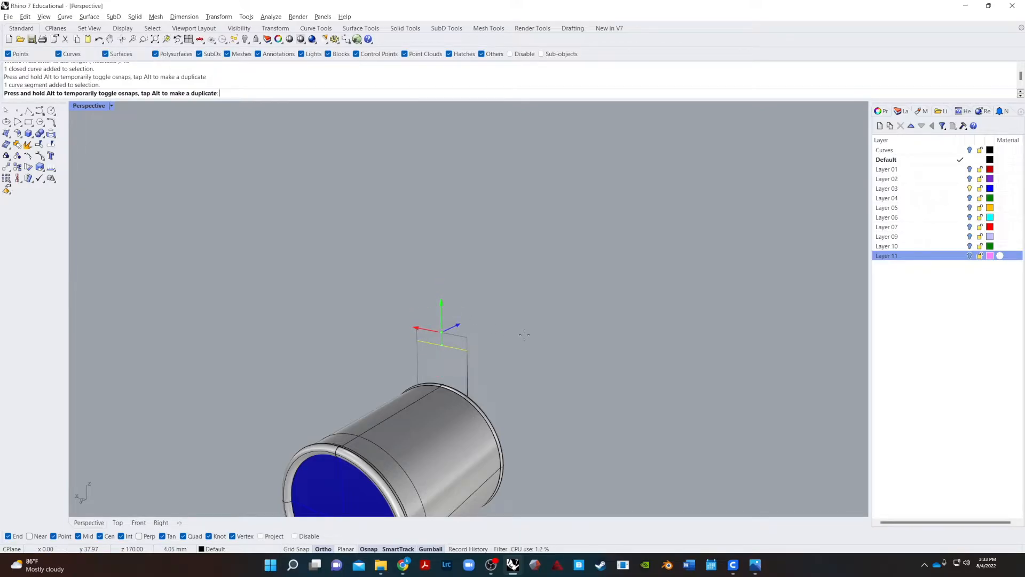
{"action": "left_click_drag", "start_coordinate": [524, 334], "coordinate": [526, 339]}
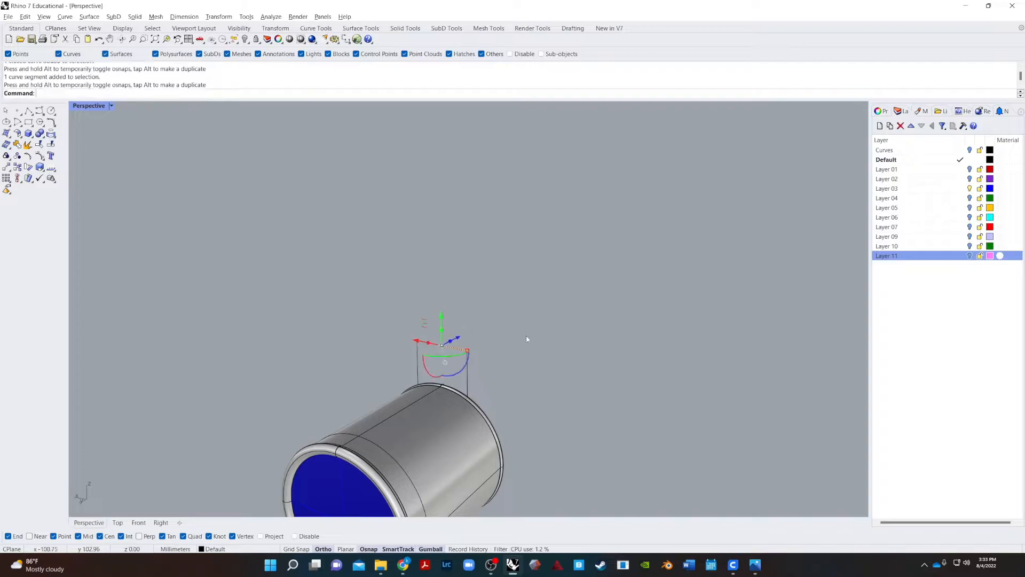
{"action": "left_click", "coordinate": [442, 319]}
{"action": "key", "text": "Escape"}
{"action": "left_click", "coordinate": [432, 320]}
{"action": "right_click_drag", "start_coordinate": [431, 323], "coordinate": [497, 374]}
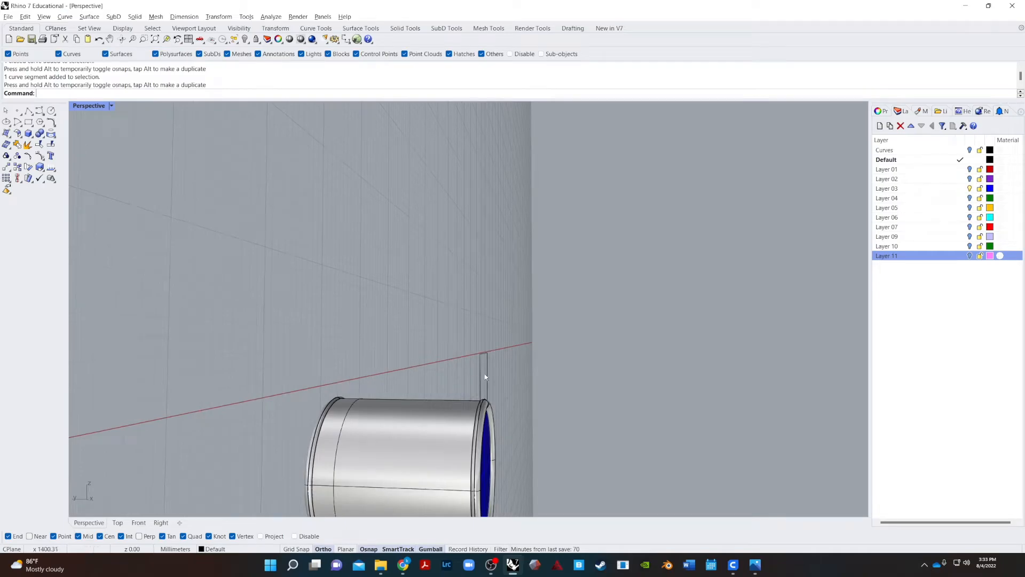
- Extrude the rectangle as a solid block about 44.5 mm along the cylinder to the ring at its opposite end
{"action": "left_click", "coordinate": [487, 377]}
{"action": "type", "text": "ExtrudeCrv"}
{"action": "key", "text": "Return"}
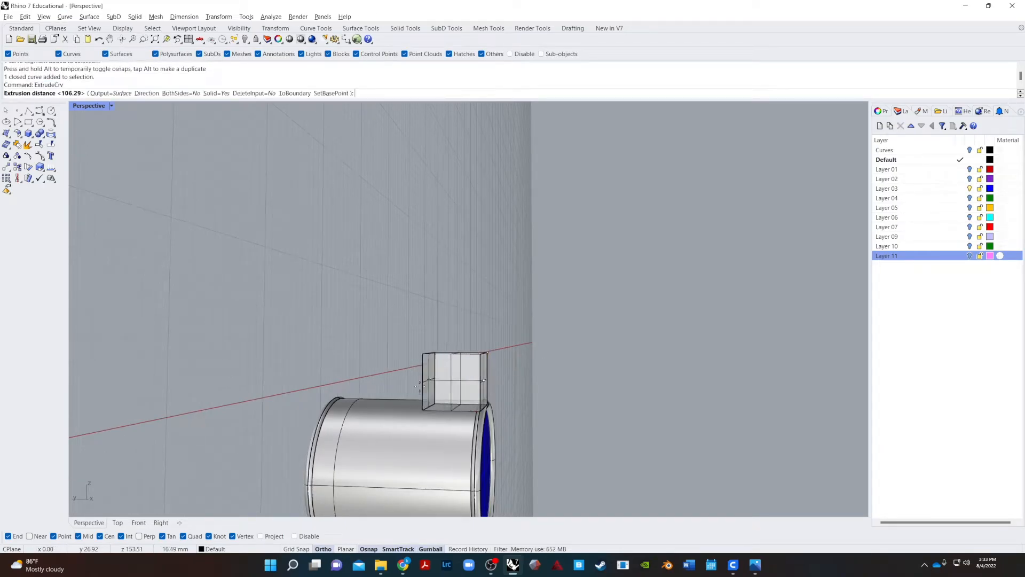
{"action": "mouse_move", "coordinate": [360, 412]}
{"action": "right_mouse_down"}
{"action": "mouse_move", "coordinate": [366, 394]}
{"action": "mouse_move", "coordinate": [378, 412]}
{"action": "mouse_move", "coordinate": [366, 420]}
{"action": "right_mouse_up"}
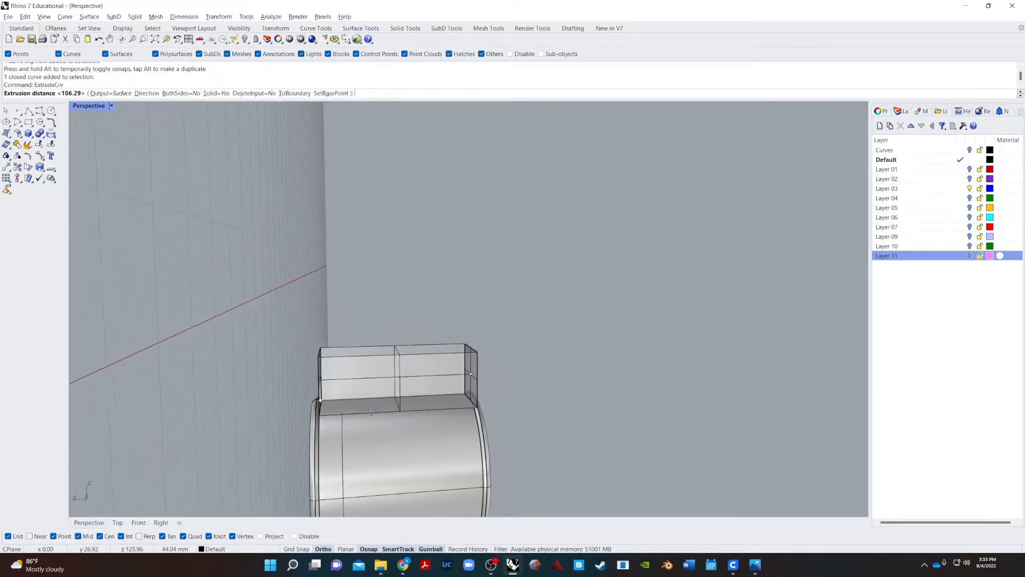
{"action": "left_click", "coordinate": [321, 395]}
{"action": "left_click", "coordinate": [541, 396]}
- Select the block's far end face and move it outward in the Top view to align with the torus ring's centre
{"action": "right_click_drag", "start_coordinate": [542, 396], "coordinate": [146, 437]}
{"action": "scroll", "coordinate": [146, 437], "scroll_direction": "up", "scroll_amount": 6}
{"action": "right_click_drag", "start_coordinate": [428, 390], "coordinate": [441, 420]}
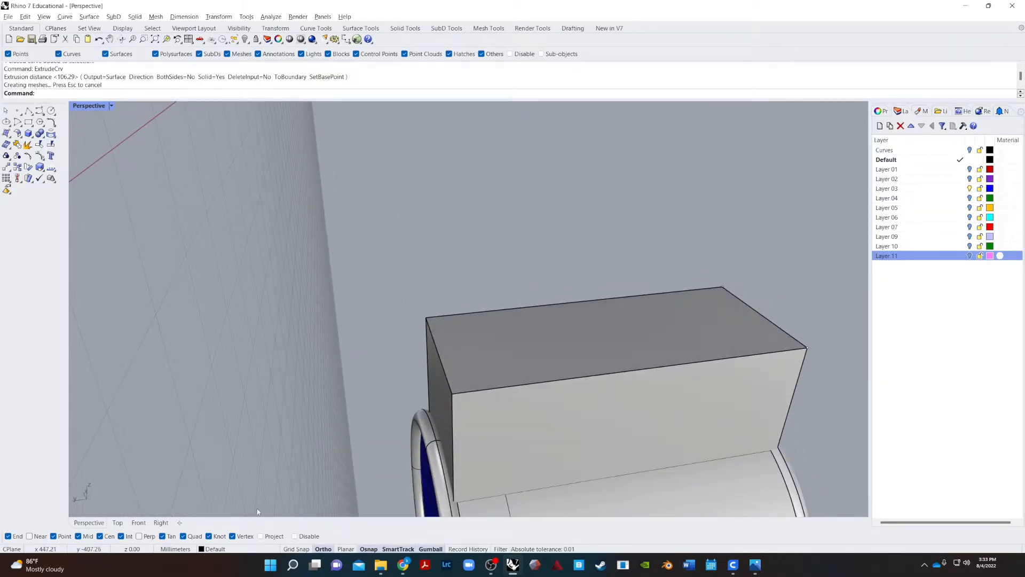
{"action": "left_click", "coordinate": [441, 399]}
{"action": "left_click", "coordinate": [118, 523]}
{"action": "scroll", "coordinate": [274, 370], "scroll_direction": "down", "scroll_amount": 9}
{"action": "right_click_drag", "start_coordinate": [243, 189], "coordinate": [328, 303]}
{"action": "scroll", "coordinate": [327, 304], "scroll_direction": "up", "scroll_amount": 8}
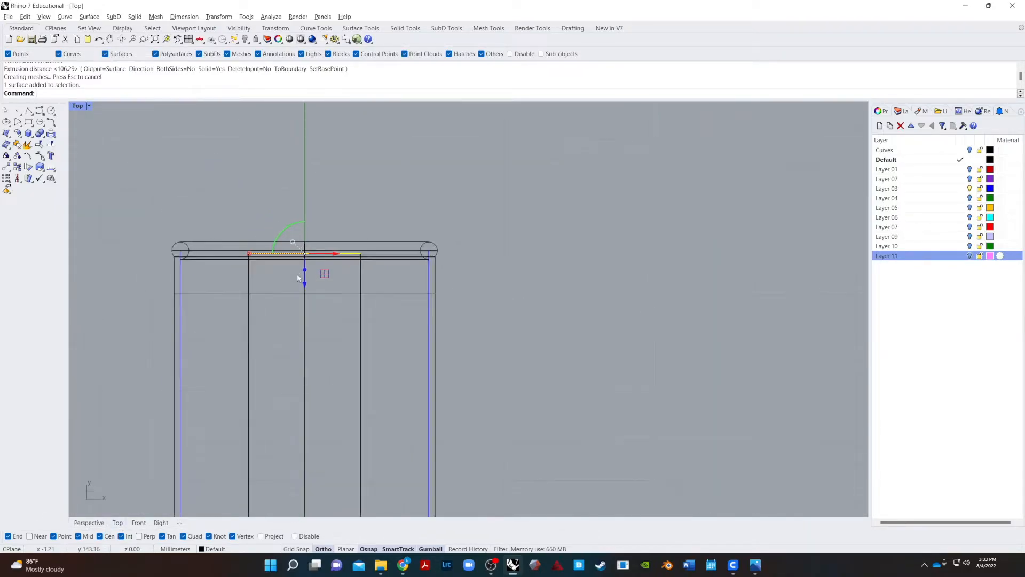
{"action": "left_click_drag", "start_coordinate": [312, 242], "coordinate": [504, 201]}
{"action": "scroll", "coordinate": [264, 323], "scroll_direction": "down", "scroll_amount": 5}
{"action": "scroll", "coordinate": [297, 492], "scroll_direction": "up", "scroll_amount": 3}
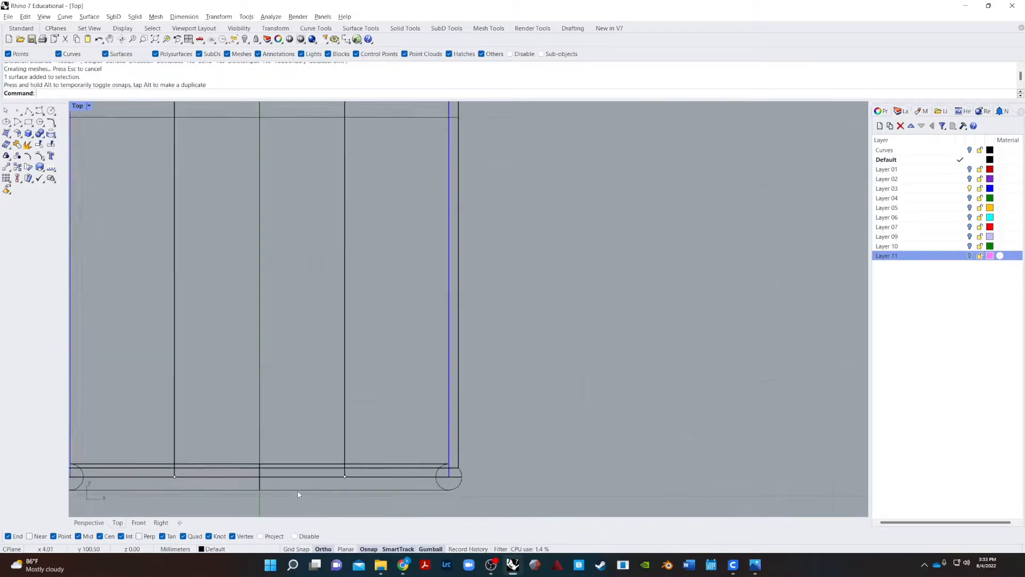
- Select the whole block in the Perspective view and shift it slightly along the cylinder's axis
{"action": "left_click", "coordinate": [97, 521]}
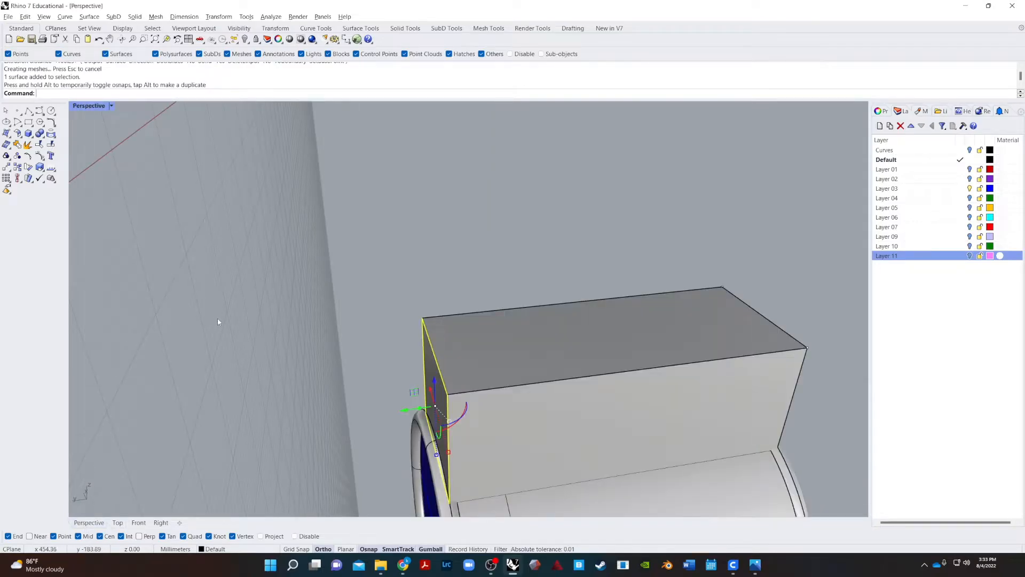
{"action": "right_click_drag", "start_coordinate": [344, 367], "coordinate": [555, 363]}
{"action": "left_click", "coordinate": [411, 343]}
{"action": "left_click_drag", "start_coordinate": [493, 317], "coordinate": [487, 324]}
{"action": "left_click", "coordinate": [665, 367]}
{"action": "right_click_drag", "start_coordinate": [665, 367], "coordinate": [608, 385]}
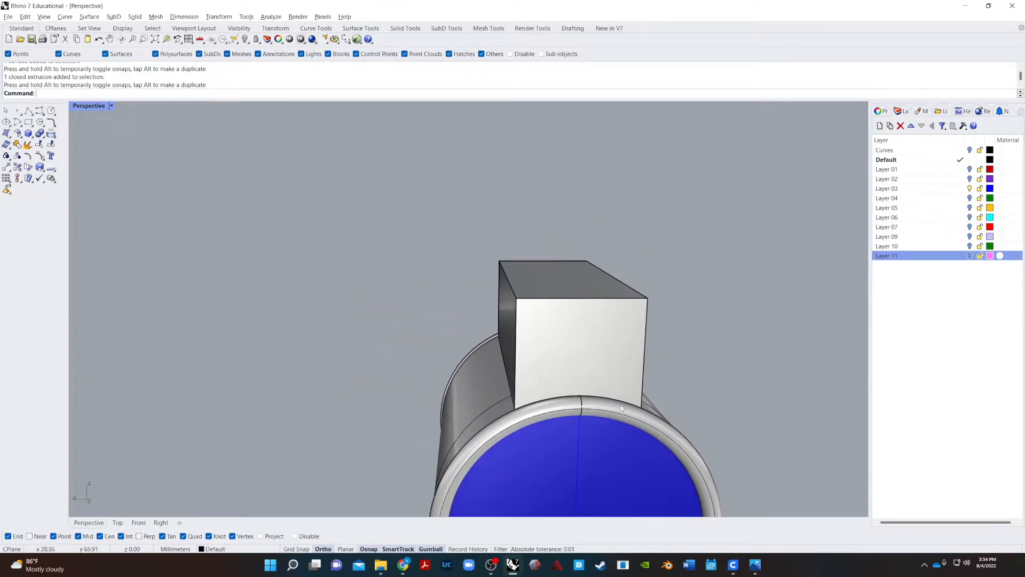
- In the Front view, draw a 42 mm diameter circle from the cylinder's centre out to the shell's quadrant point
{"action": "scroll", "coordinate": [465, 410], "scroll_direction": "up", "scroll_amount": 3}
{"action": "left_click", "coordinate": [545, 392]}
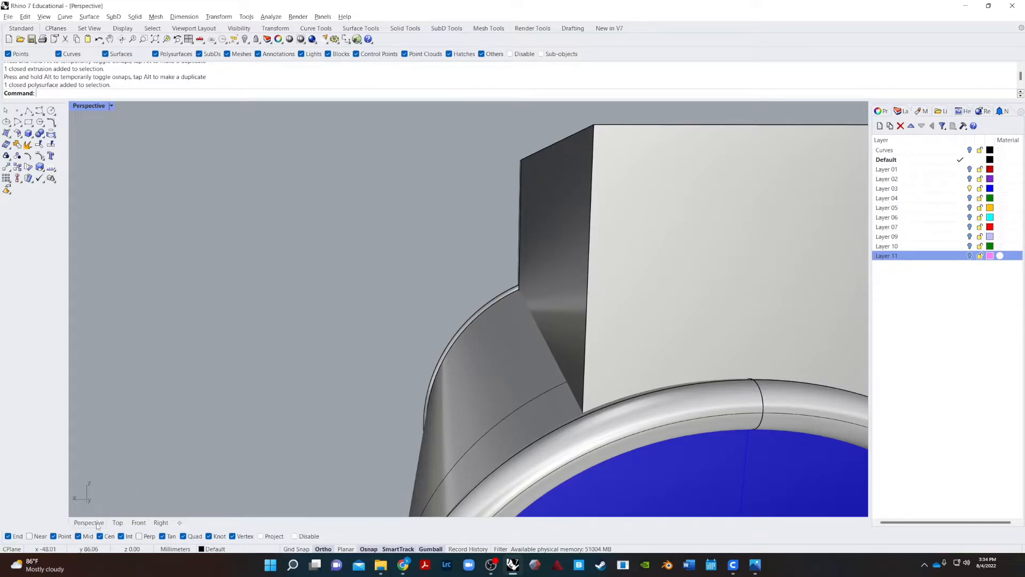
{"action": "left_click", "coordinate": [138, 523]}
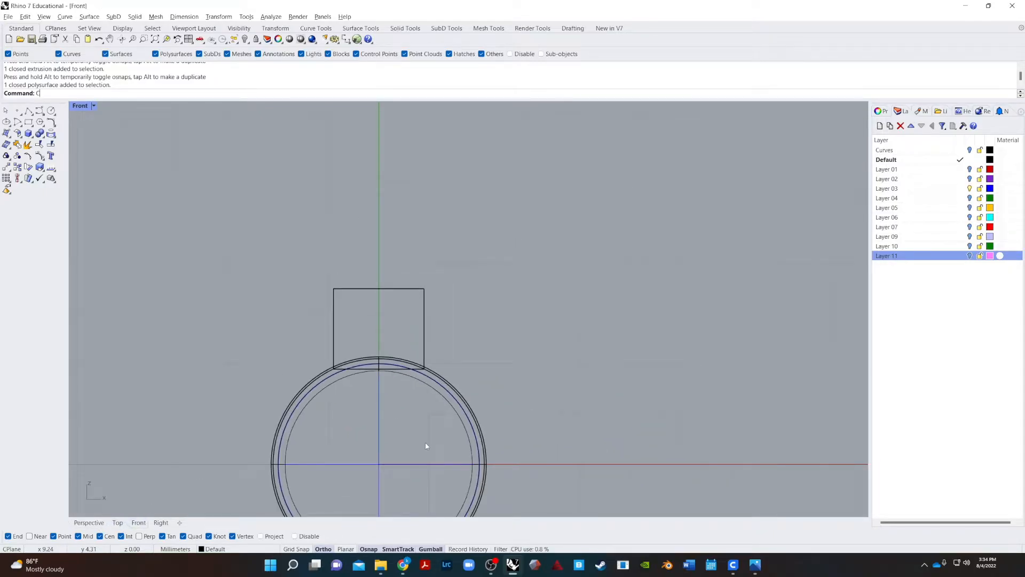
{"action": "key", "text": "Return"}
{"action": "left_click", "coordinate": [380, 464]}
{"action": "scroll", "coordinate": [384, 352], "scroll_direction": "up", "scroll_amount": 5}
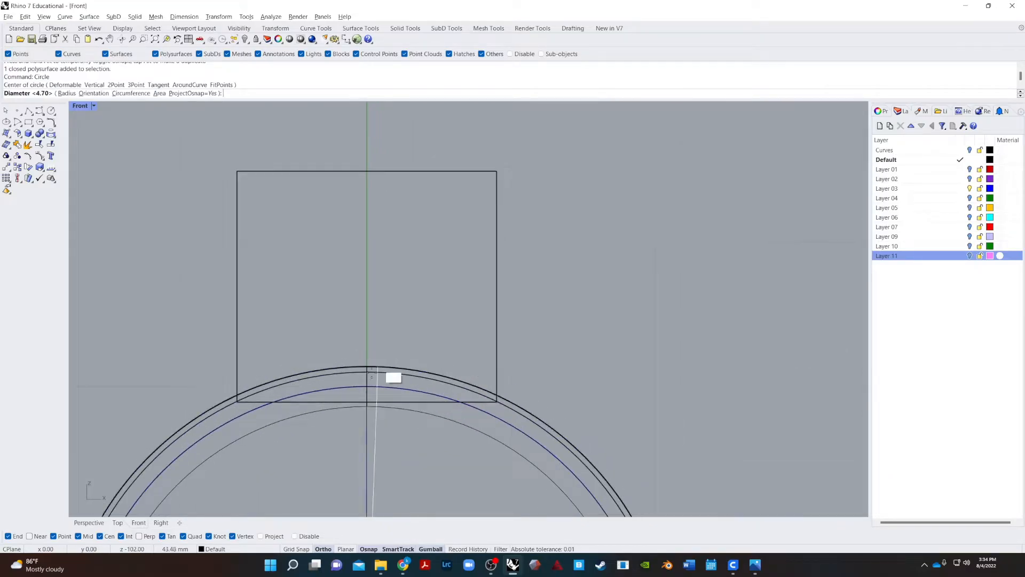
{"action": "scroll", "coordinate": [372, 369], "scroll_direction": "up", "scroll_amount": 2}
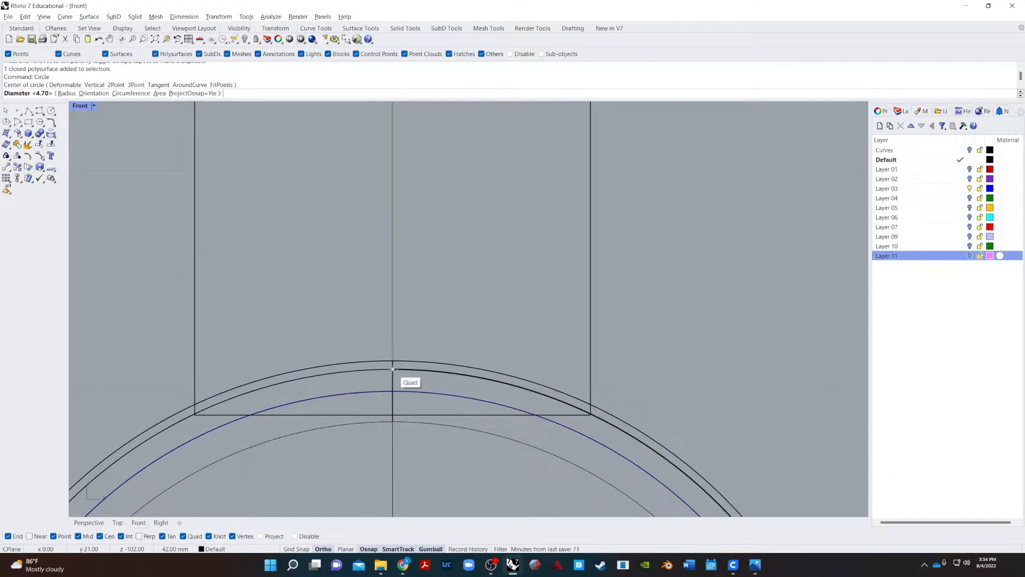
{"action": "left_click", "coordinate": [393, 369]}
- Select the new circle and extrude it as a solid cylinder through the shell, extending well past the block's far end
{"action": "left_click", "coordinate": [415, 379]}
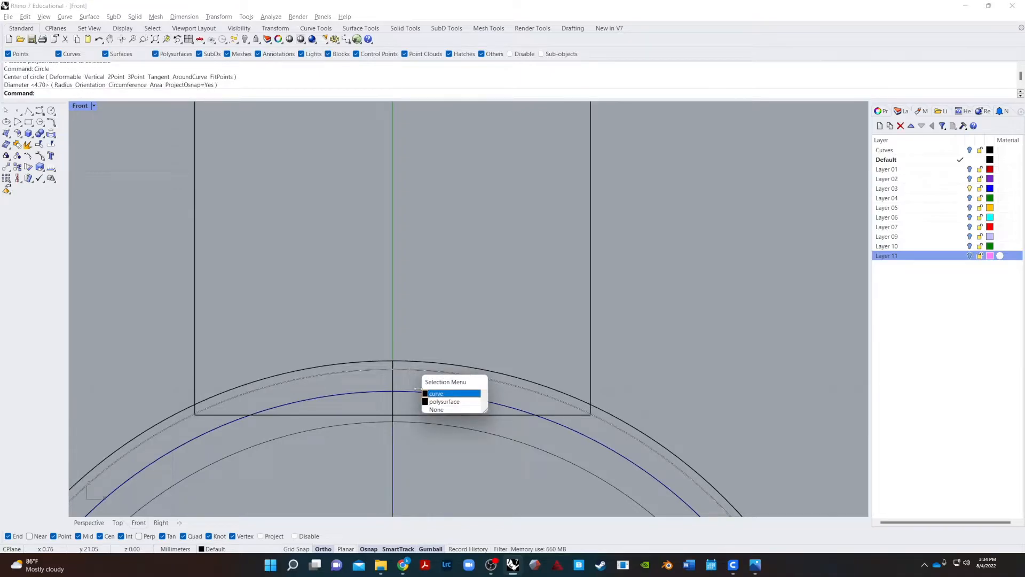
{"action": "left_click", "coordinate": [449, 393]}
{"action": "scroll", "coordinate": [449, 392], "scroll_direction": "down", "scroll_amount": 4}
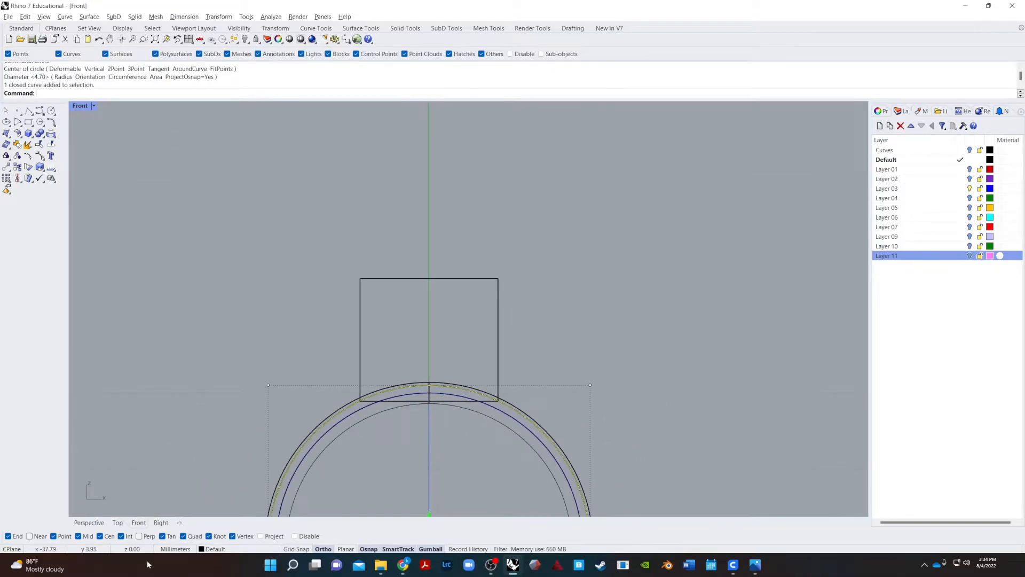
{"action": "left_click", "coordinate": [87, 527]}
{"action": "scroll", "coordinate": [585, 342], "scroll_direction": "down", "scroll_amount": 7}
{"action": "right_click_drag", "start_coordinate": [592, 342], "coordinate": [715, 343]}
{"action": "type", "text": "ExtrudeCrv"}
{"action": "key", "text": "Return"}
{"action": "left_click", "coordinate": [803, 280]}
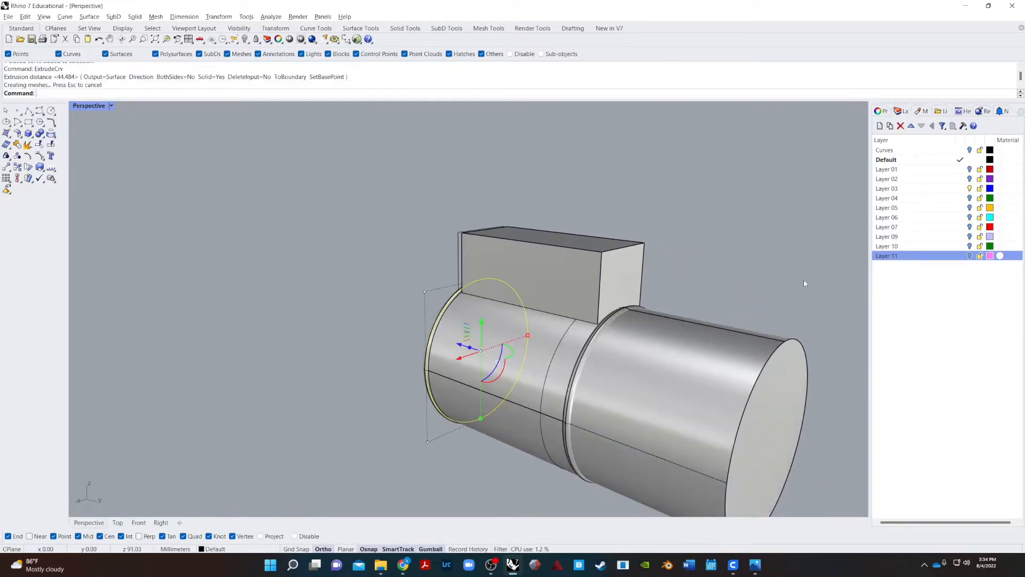
- Boolean-subtract the extruded cylinder from the rectangular block, and delete the leftover cylinder
{"action": "left_click", "coordinate": [725, 238]}
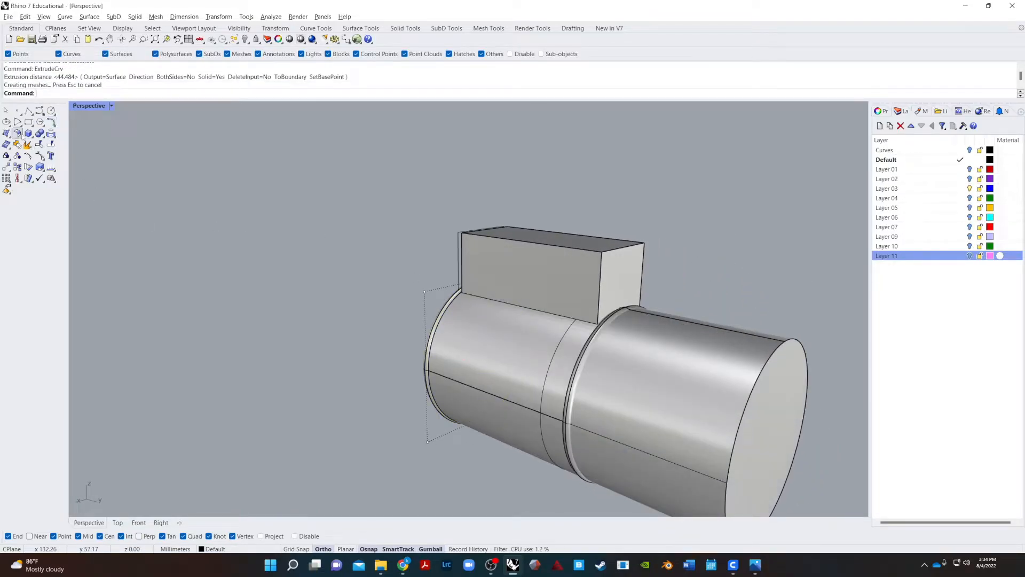
{"action": "left_click", "coordinate": [39, 134]}
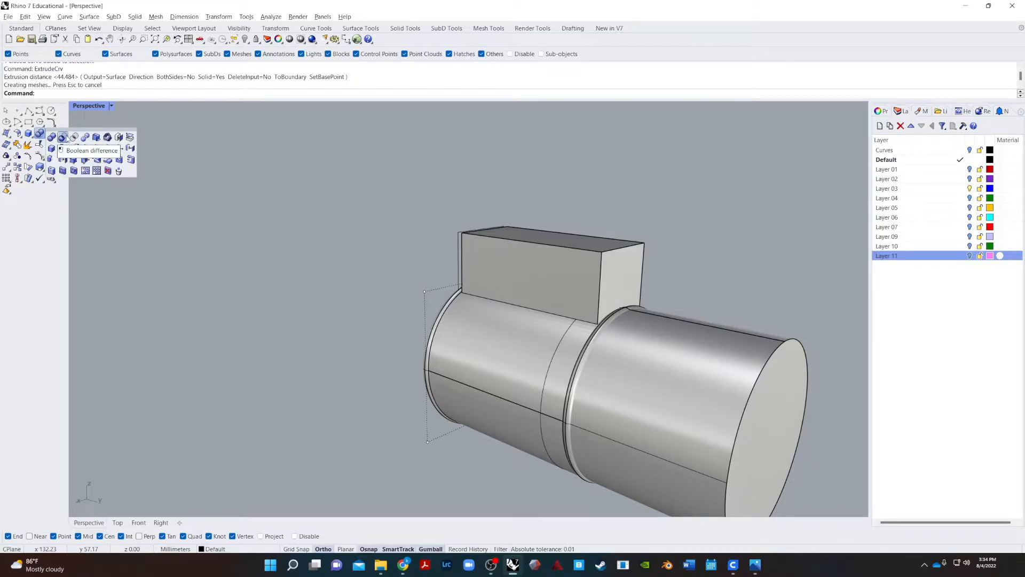
{"action": "left_click", "coordinate": [62, 137]}
{"action": "left_click", "coordinate": [489, 284]}
{"action": "key", "text": "Return"}
{"action": "left_click", "coordinate": [767, 402]}
{"action": "key", "text": "Return"}
{"action": "left_click", "coordinate": [795, 400]}
{"action": "key", "text": "Delete"}
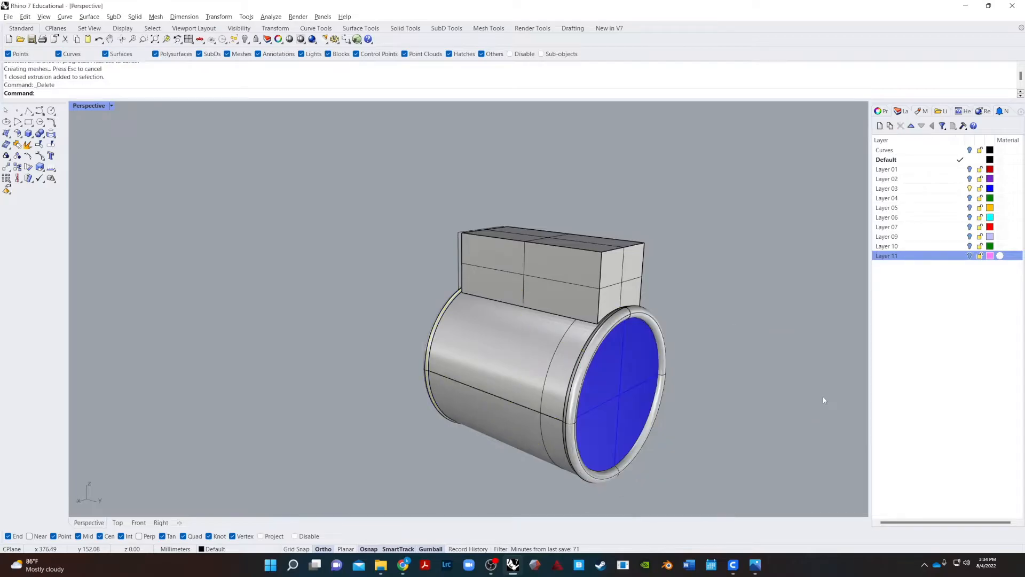
- Select the trimmed block and the ringed shell and join them into one solid with a Boolean union
{"action": "left_click", "coordinate": [570, 291]}
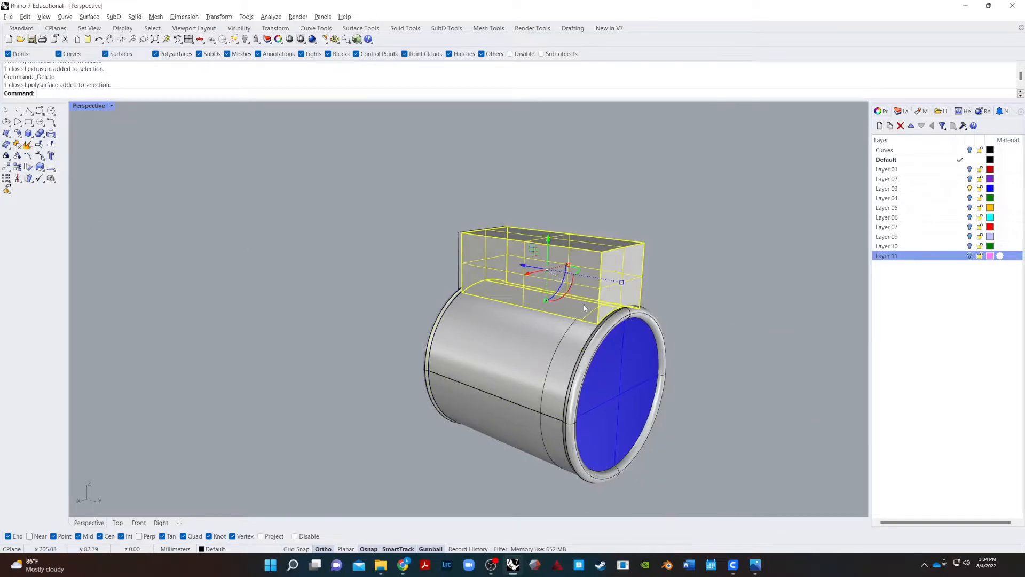
{"action": "scroll", "coordinate": [571, 310], "scroll_direction": "up", "scroll_amount": 3}
{"action": "left_click", "coordinate": [499, 374], "text": "shift"}
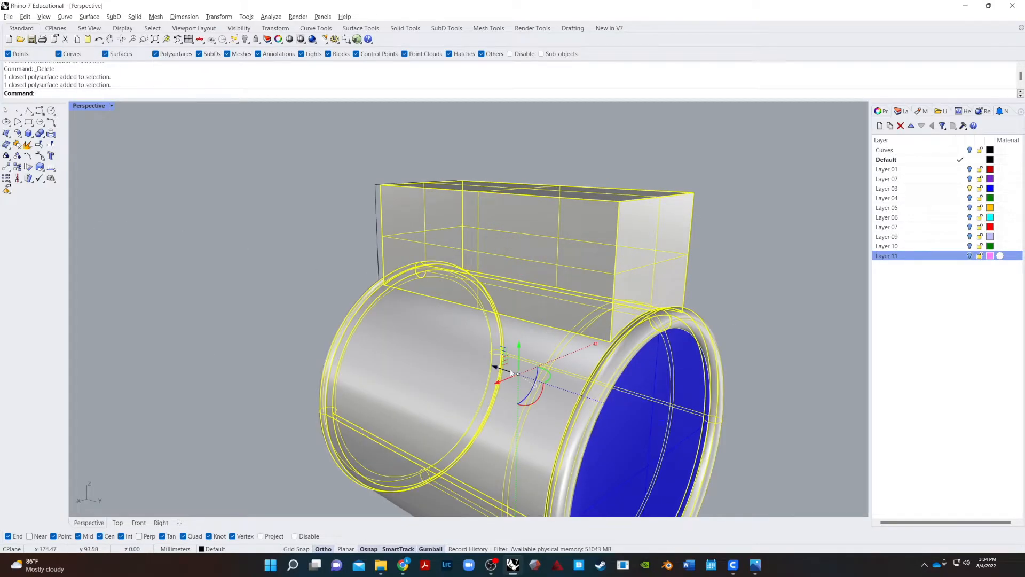
{"action": "left_click", "coordinate": [40, 133]}
{"action": "left_click", "coordinate": [553, 274]}
{"action": "left_click", "coordinate": [293, 357]}
- Create Layer 12 with a muted red colour (RGB 173, 79, 79) and move the united body onto it
{"action": "left_click", "coordinate": [546, 255]}
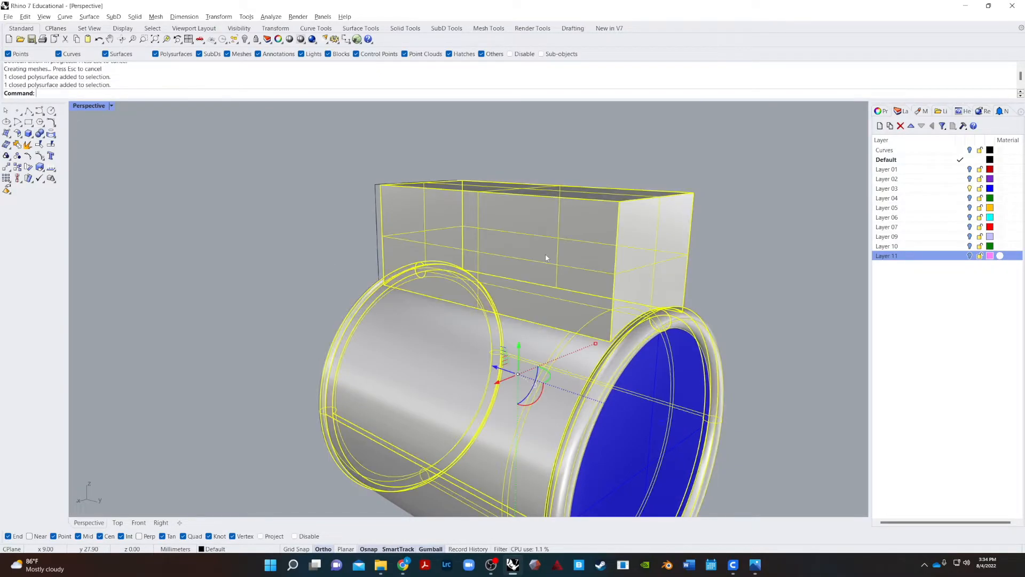
{"action": "left_click", "coordinate": [879, 125]}
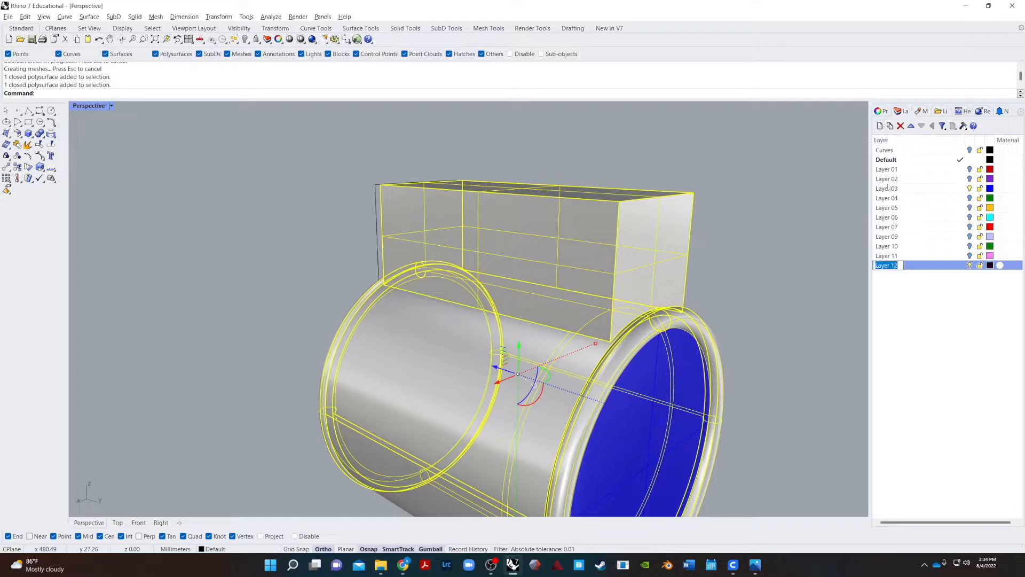
{"action": "left_click", "coordinate": [990, 266]}
{"action": "left_click_drag", "start_coordinate": [601, 341], "coordinate": [630, 345]}
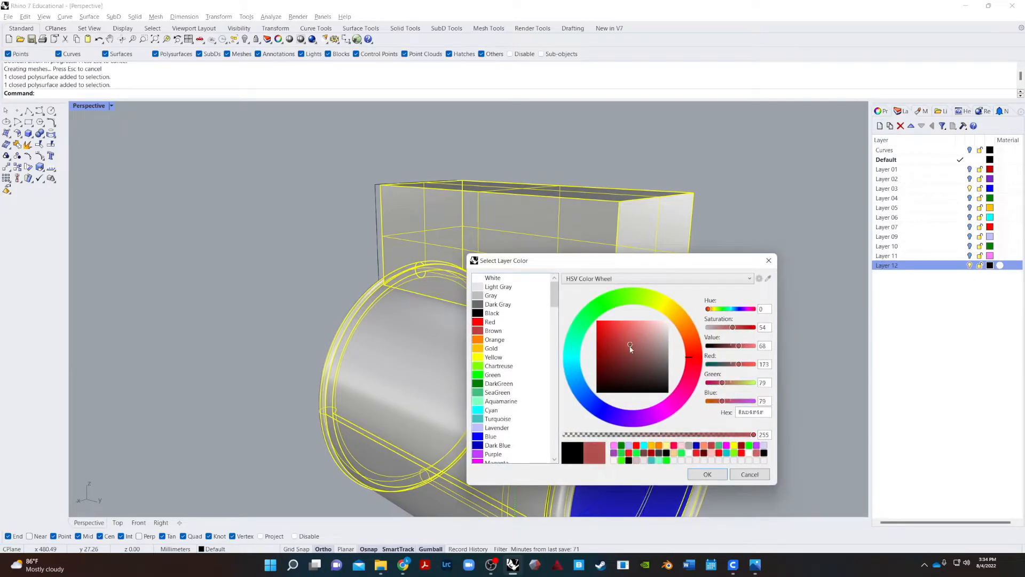
{"action": "left_click", "coordinate": [705, 474]}
{"action": "right_click", "coordinate": [889, 266]}
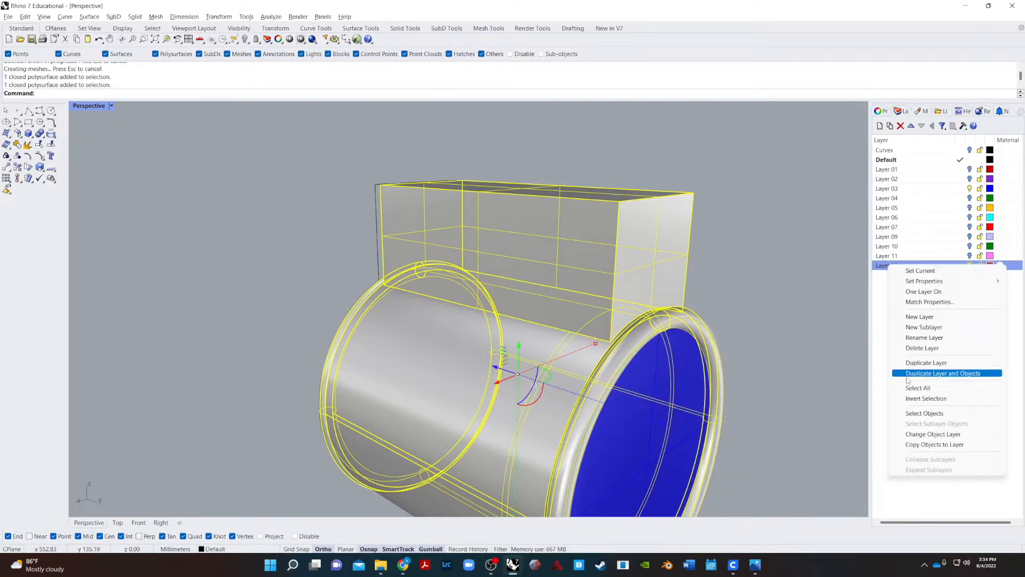
{"action": "left_click", "coordinate": [934, 434]}
{"action": "left_click", "coordinate": [930, 340]}
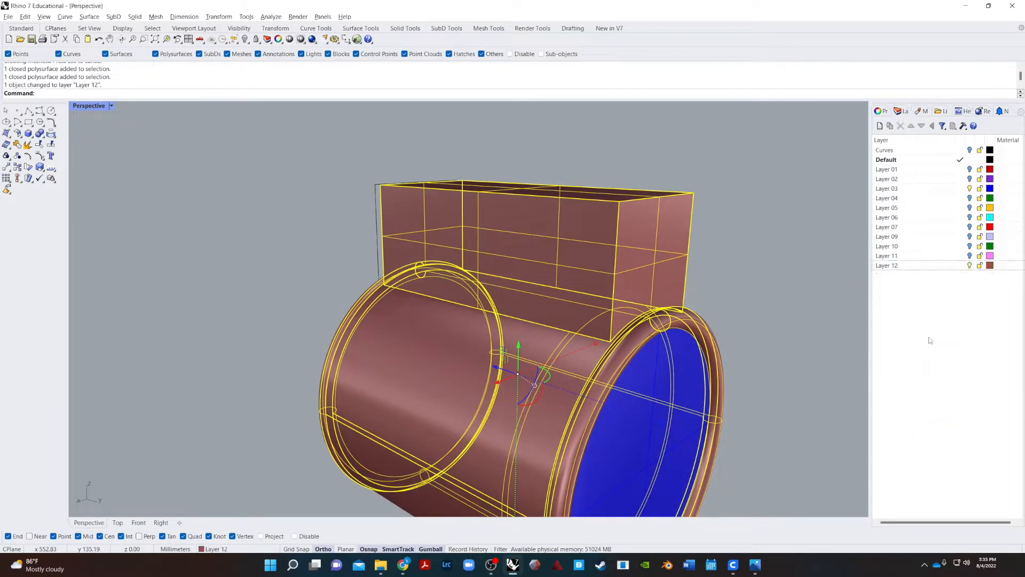
- Delete the two leftover profile curves, hiding the blue core solid and switching Layer 12 off only while clearing them
{"action": "left_click", "coordinate": [969, 266]}
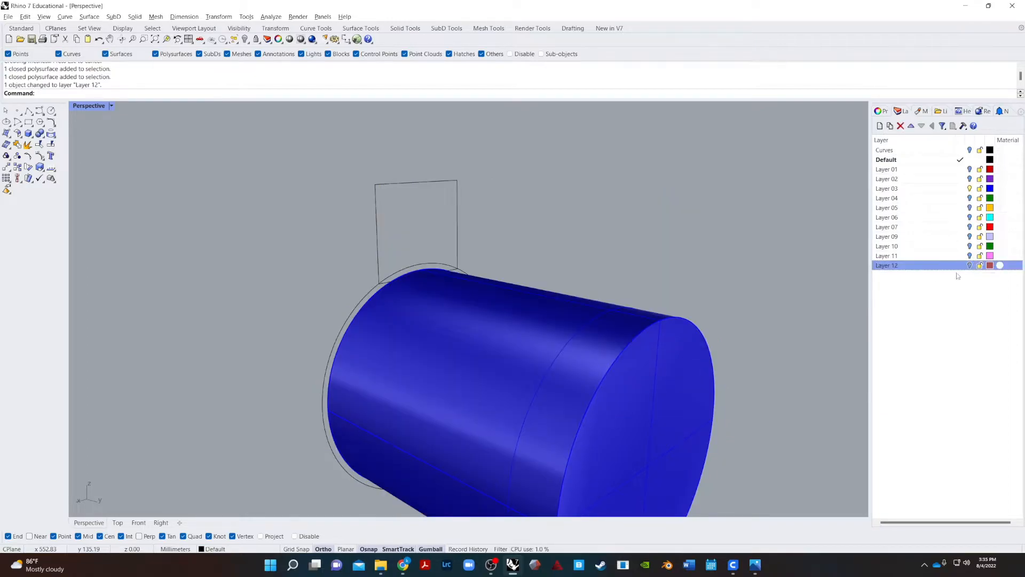
{"action": "left_click", "coordinate": [630, 386]}
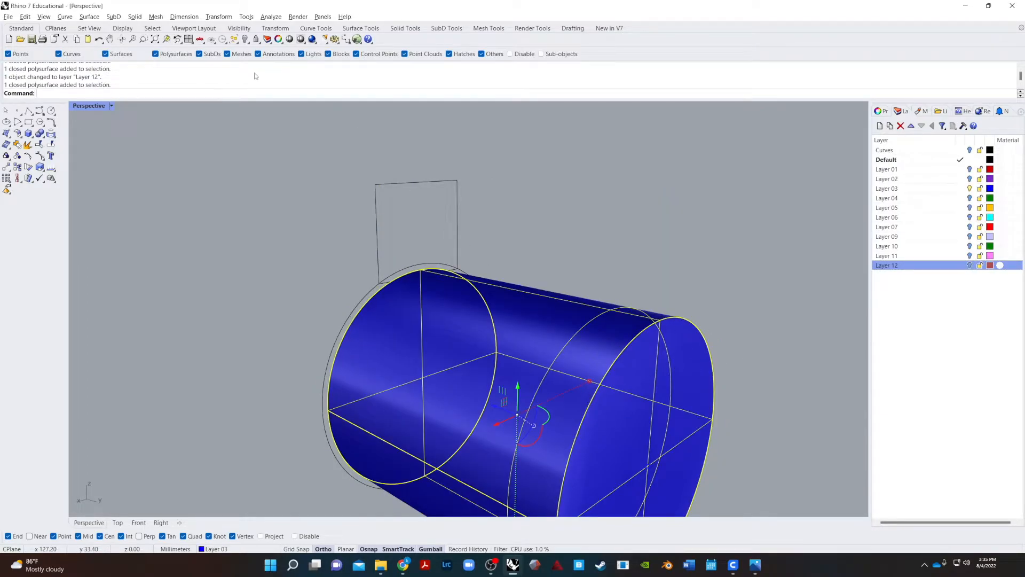
{"action": "left_click", "coordinate": [245, 39]}
{"action": "left_click_drag", "start_coordinate": [541, 196], "coordinate": [350, 370]}
{"action": "key", "text": "Delete"}
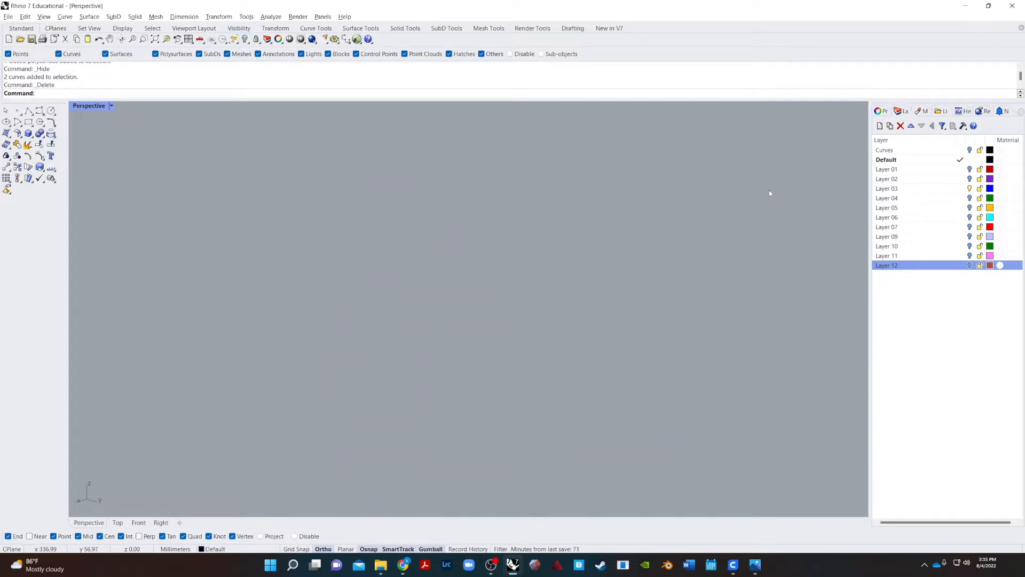
{"action": "left_click", "coordinate": [969, 265]}
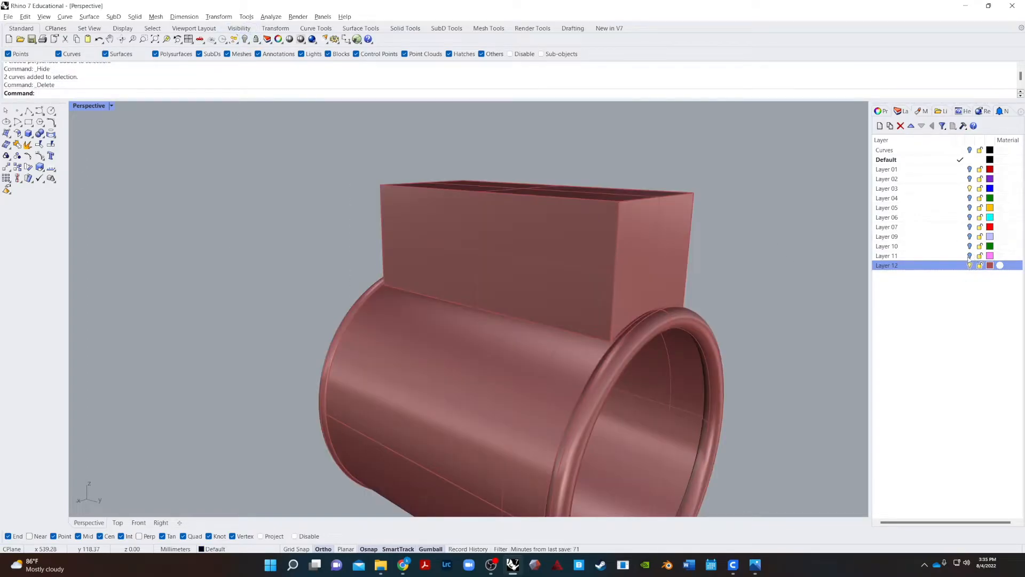
- Examine the united shell and block from several sides
{"action": "right_click_drag", "start_coordinate": [787, 314], "coordinate": [740, 297]}
{"action": "scroll", "coordinate": [737, 331], "scroll_direction": "down", "scroll_amount": 8}
{"action": "right_click_drag", "start_coordinate": [732, 350], "coordinate": [350, 363]}
{"action": "scroll", "coordinate": [350, 363], "scroll_direction": "up", "scroll_amount": 3}
{"action": "right_click_drag", "start_coordinate": [531, 384], "coordinate": [520, 407]}
{"action": "scroll", "coordinate": [530, 155], "scroll_direction": "down", "scroll_amount": 7}
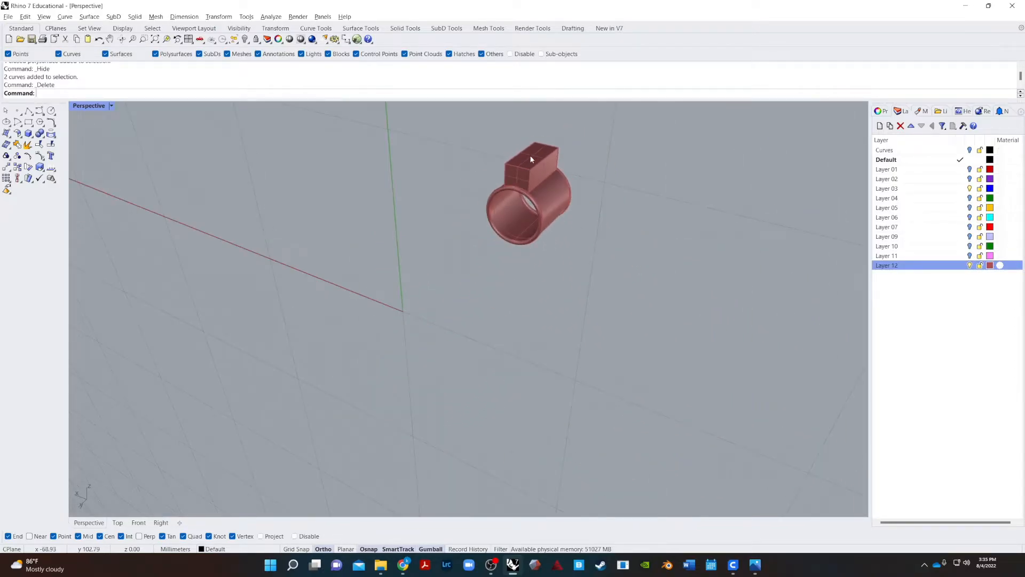
{"action": "right_click_drag", "start_coordinate": [529, 155], "coordinate": [583, 240], "text": "shift"}
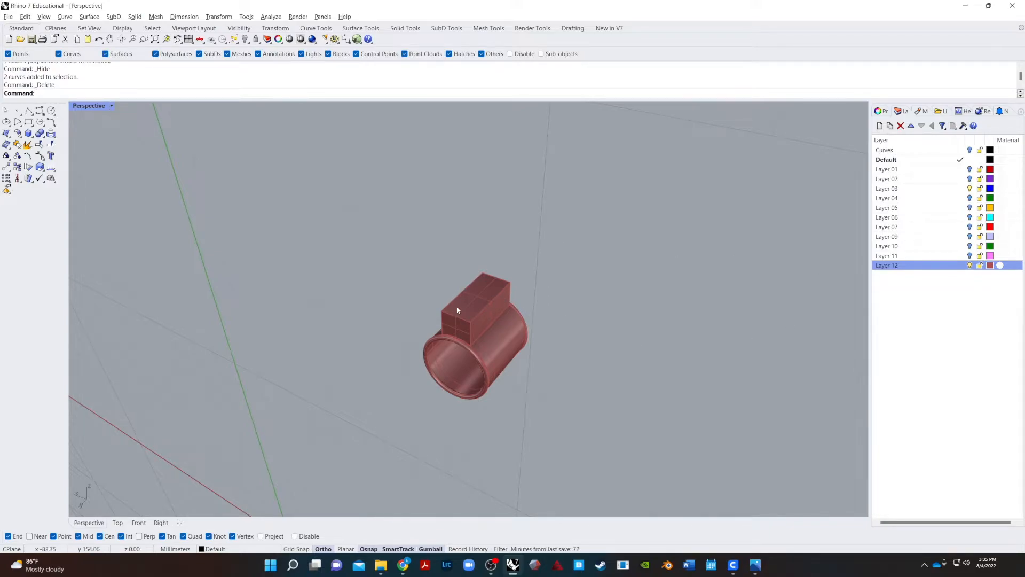
{"action": "scroll", "coordinate": [453, 317], "scroll_direction": "up", "scroll_amount": 2}
{"action": "type", "text": "Rectangle"}
{"action": "key", "text": "Return"}
{"action": "left_click", "coordinate": [431, 317]}
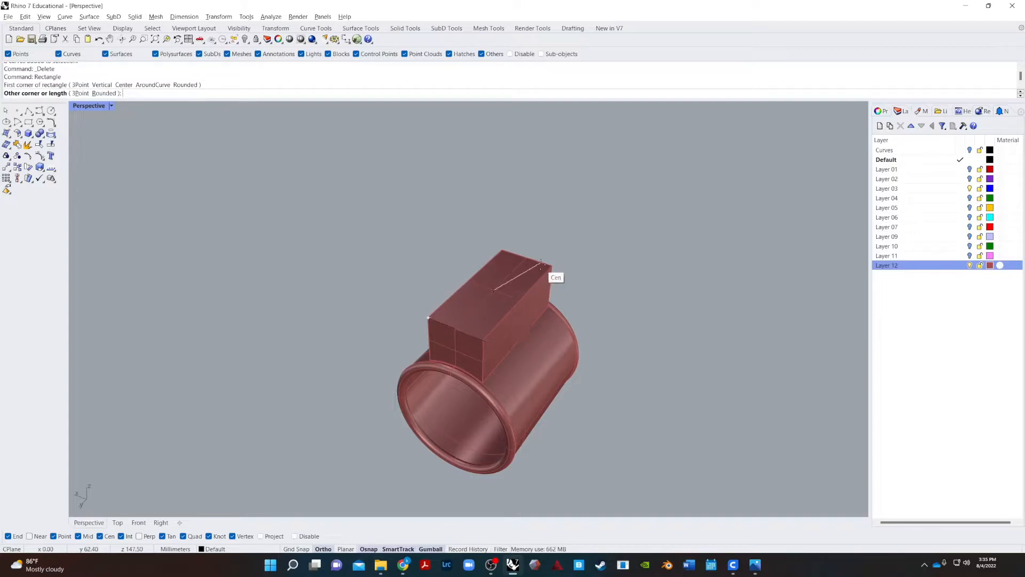
{"action": "scroll", "coordinate": [534, 281], "scroll_direction": "up", "scroll_amount": 3}
{"action": "key", "text": "Escape"}
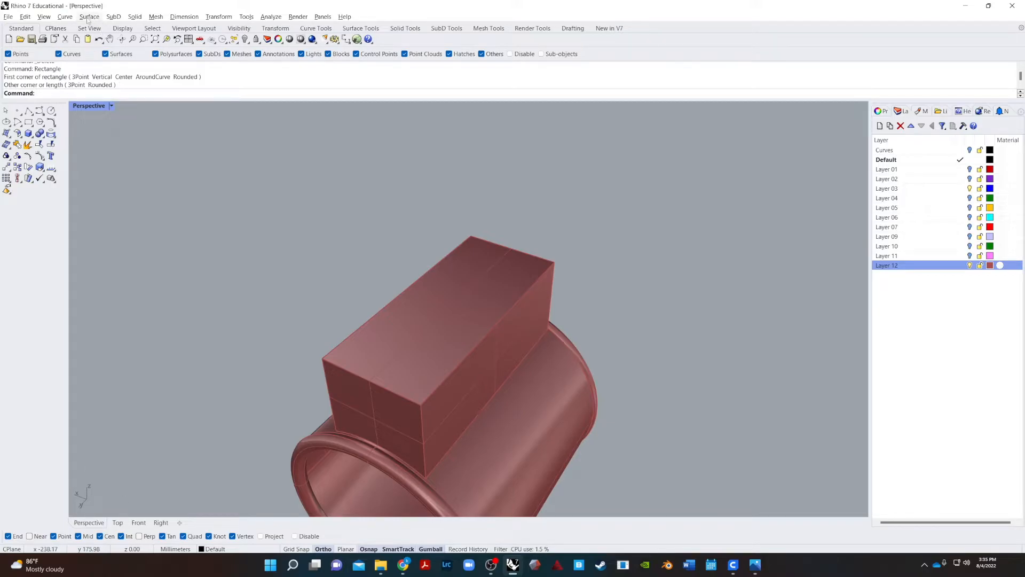
- Orient the construction plane to the top face of the block
{"action": "left_click", "coordinate": [25, 16]}
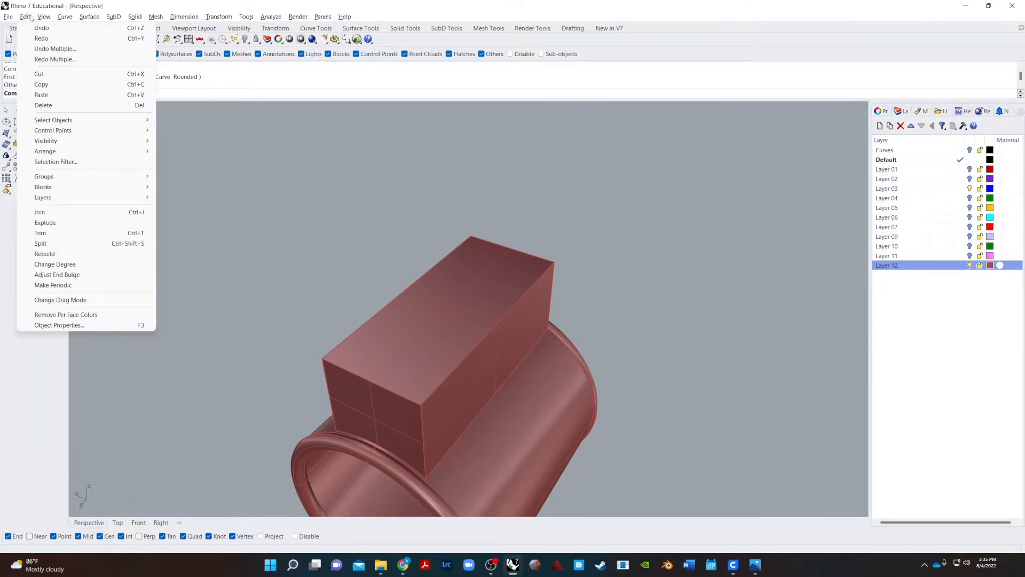
{"action": "left_click", "coordinate": [26, 17]}
{"action": "left_click", "coordinate": [55, 28]}
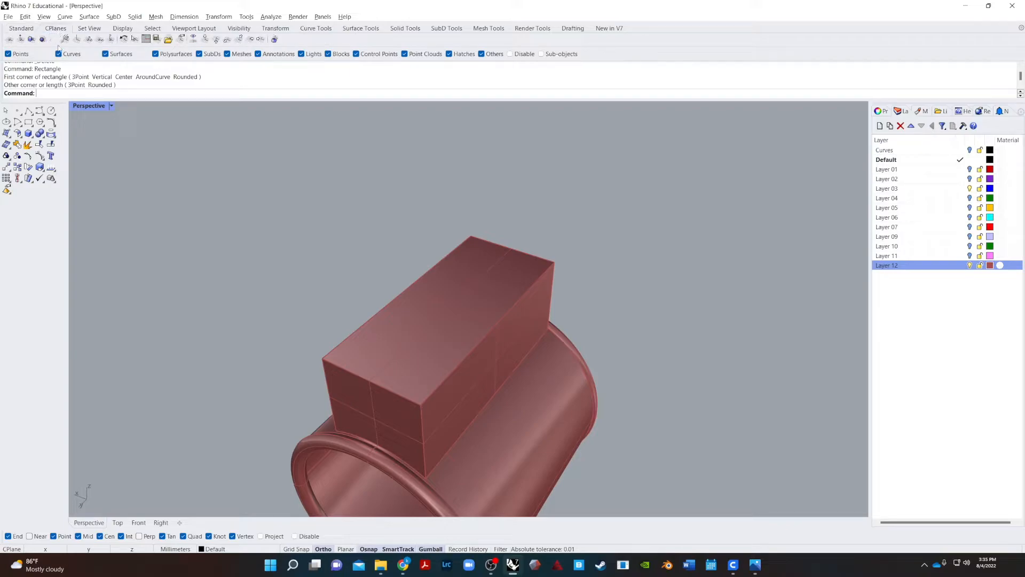
{"action": "left_click", "coordinate": [42, 39]}
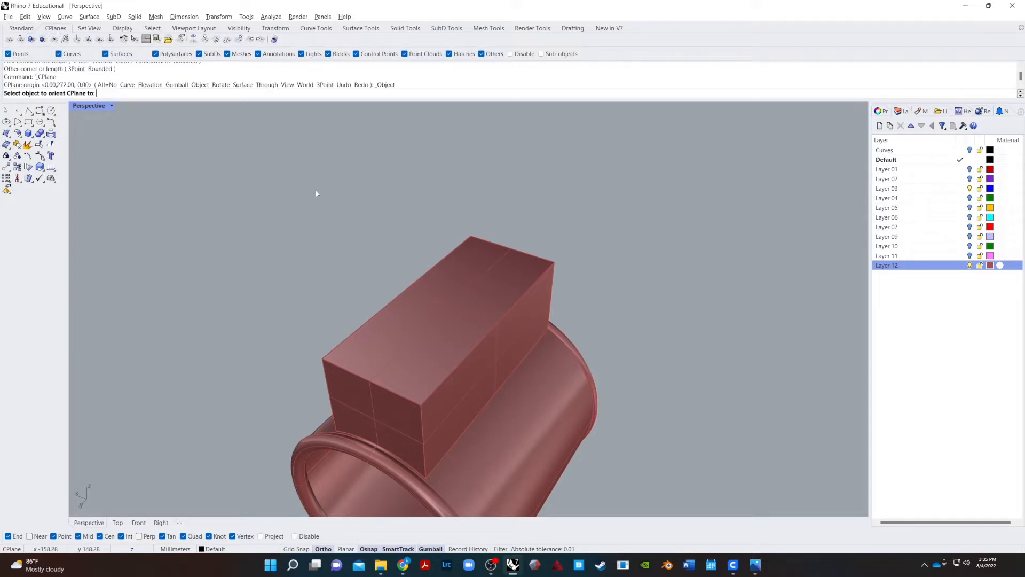
{"action": "left_click", "coordinate": [464, 303]}
- Draw a rectangle between opposite corners of the block's top face and widen it symmetrically past both long sides
{"action": "type", "text": "Rectangle"}
{"action": "key", "text": "Return"}
{"action": "left_click", "coordinate": [470, 236]}
{"action": "left_click", "coordinate": [421, 404]}
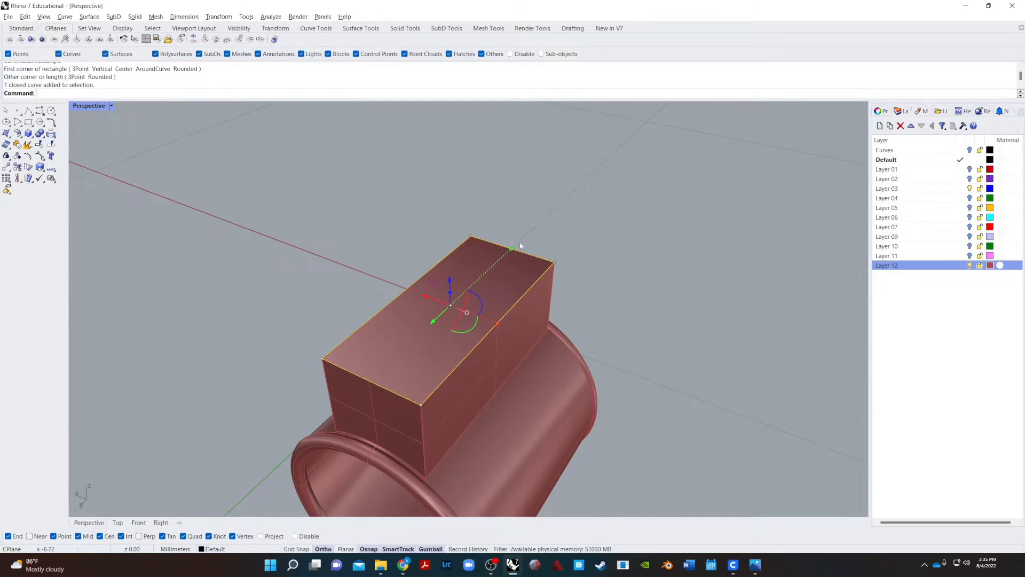
{"action": "left_click_drag", "start_coordinate": [500, 322], "coordinate": [512, 330]}
- Extrude the widened rectangle downward into a solid plate 2 mm thick
{"action": "type", "text": "ExtrudeCrv"}
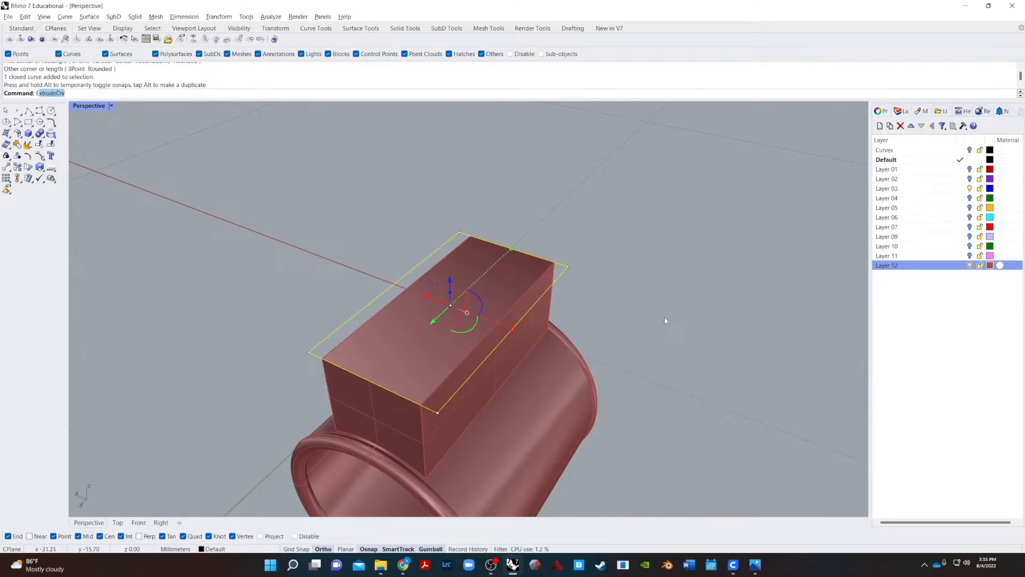
{"action": "key", "text": "Return"}
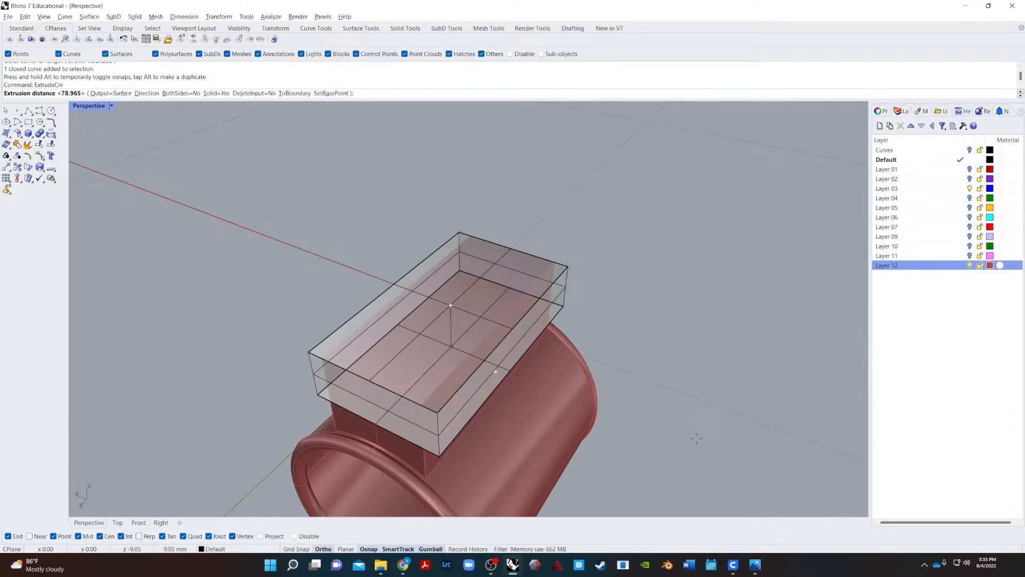
{"action": "type", "text": "2"}
{"action": "key", "text": "Return"}
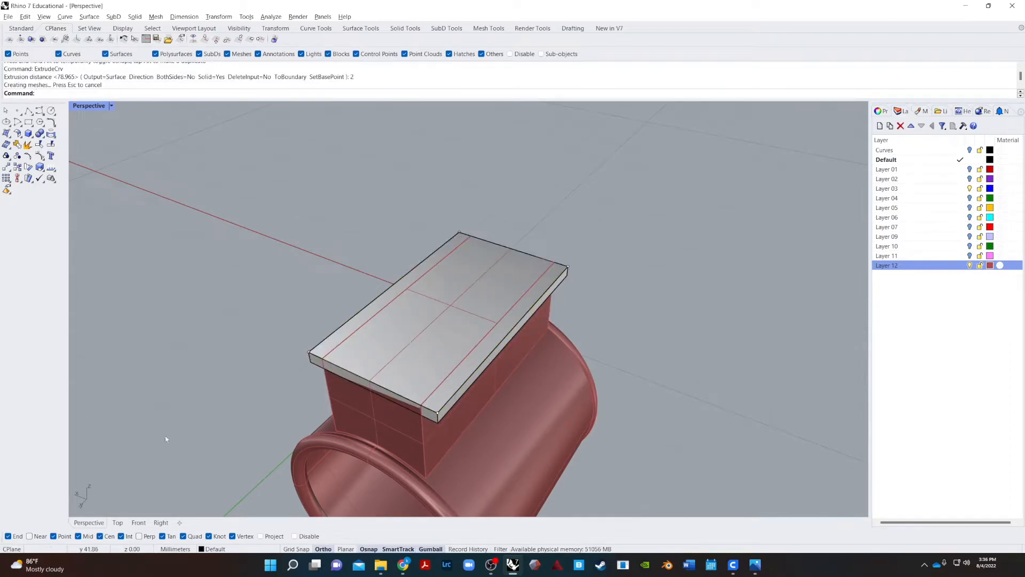
{"action": "right_click_drag", "start_coordinate": [739, 393], "coordinate": [781, 322]}
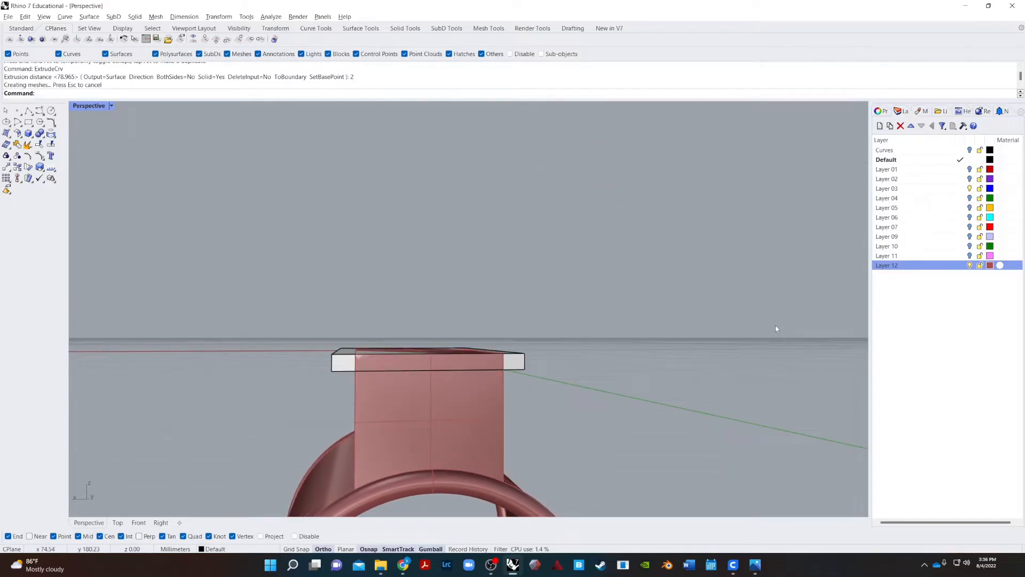
{"action": "right_click_drag", "start_coordinate": [564, 345], "coordinate": [633, 343]}
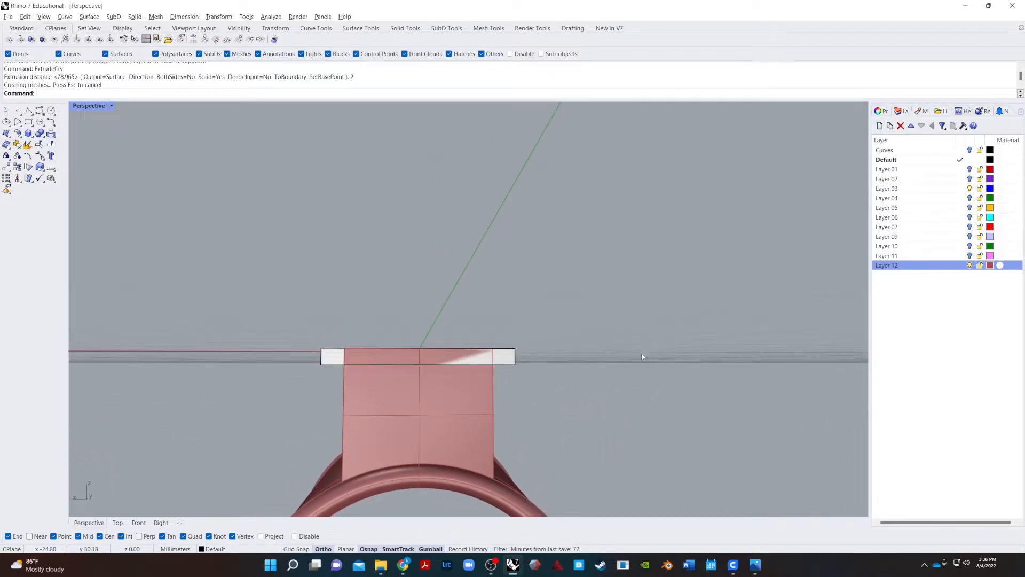
{"action": "scroll", "coordinate": [441, 392], "scroll_direction": "up", "scroll_amount": 2}
{"action": "left_click", "coordinate": [528, 347]}
{"action": "key", "text": "Escape"}
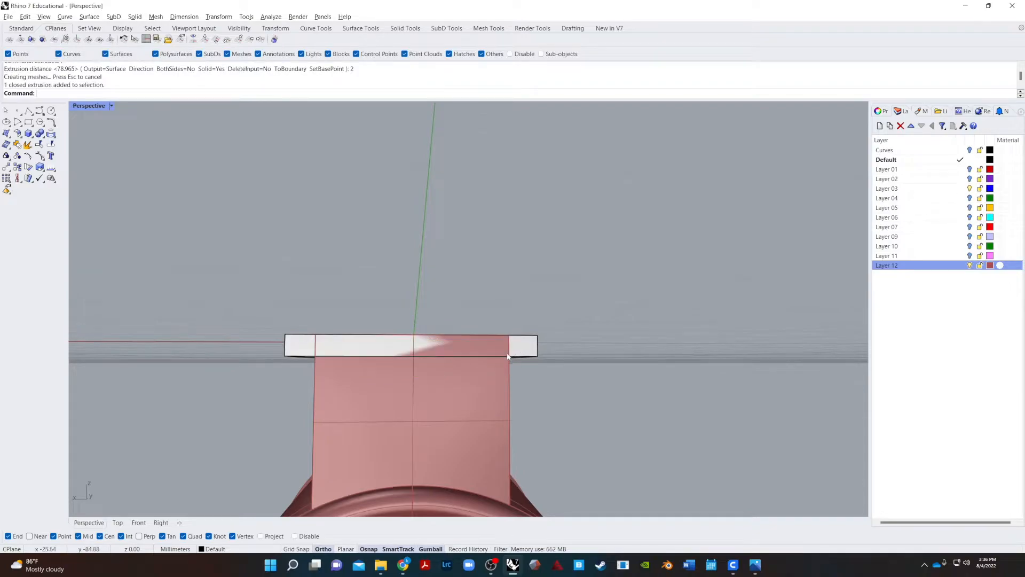
{"action": "type", "text": "BooleanUnion"}
{"action": "key", "text": "Return"}
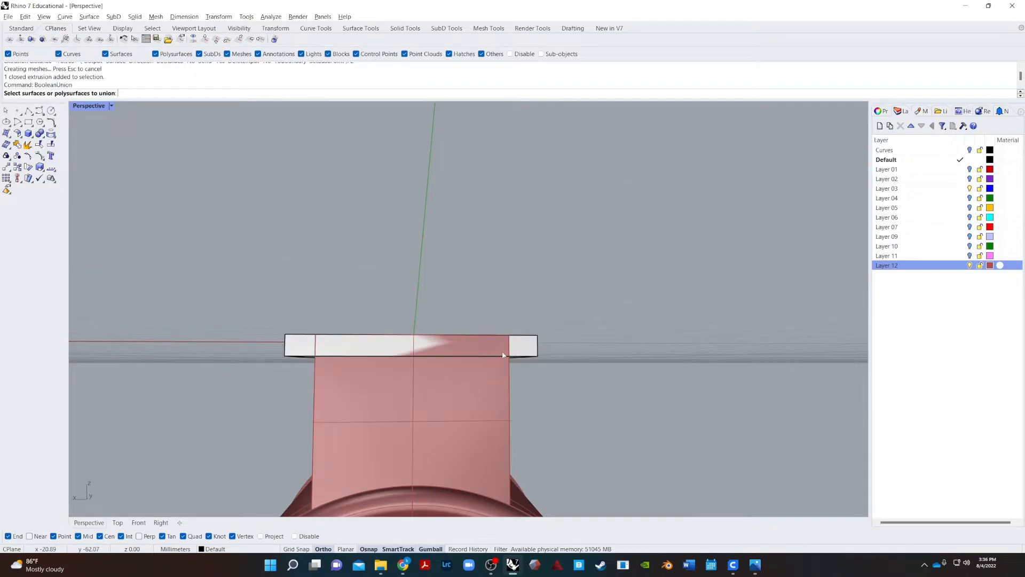
{"action": "left_click", "coordinate": [533, 341]}
{"action": "left_click", "coordinate": [491, 448]}
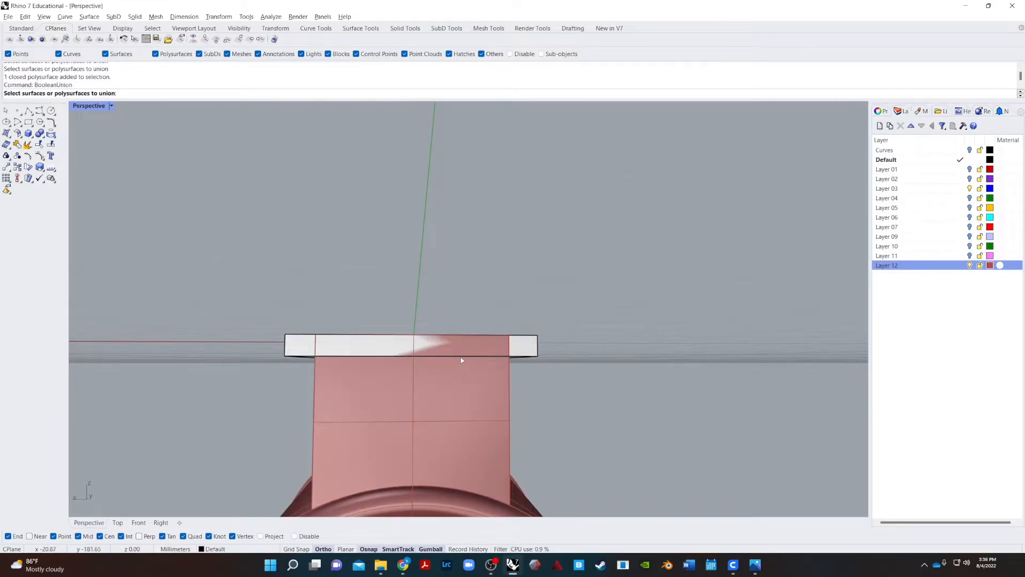
{"action": "left_click", "coordinate": [353, 344]}
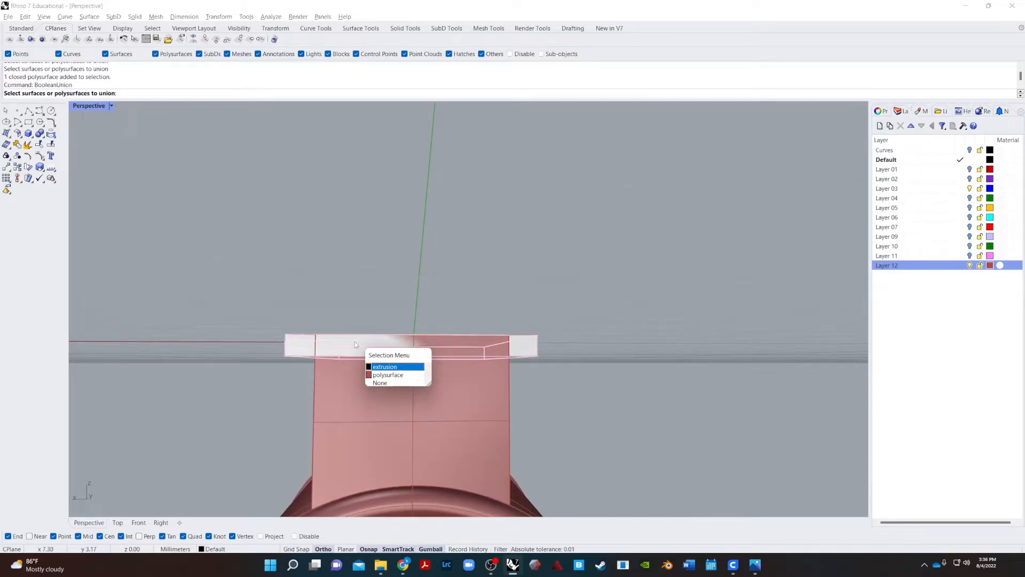
{"action": "left_click", "coordinate": [382, 375]}
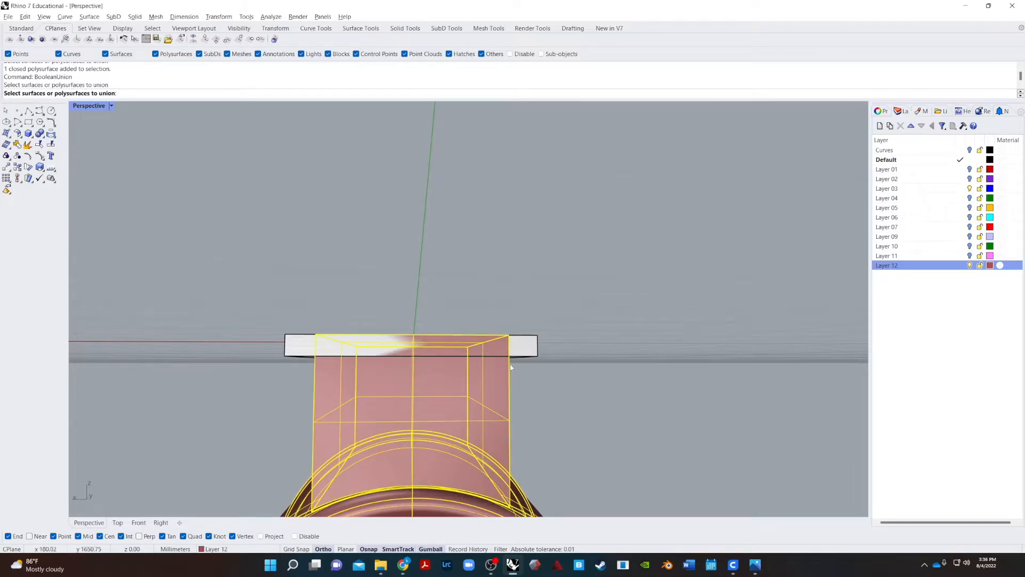
{"action": "key", "text": "Escape"}
- Select the thin plate and move it slightly down so that it lies below the block's top face
{"action": "left_click", "coordinate": [521, 342]}
{"action": "right_click_drag", "start_coordinate": [597, 384], "coordinate": [569, 418]}
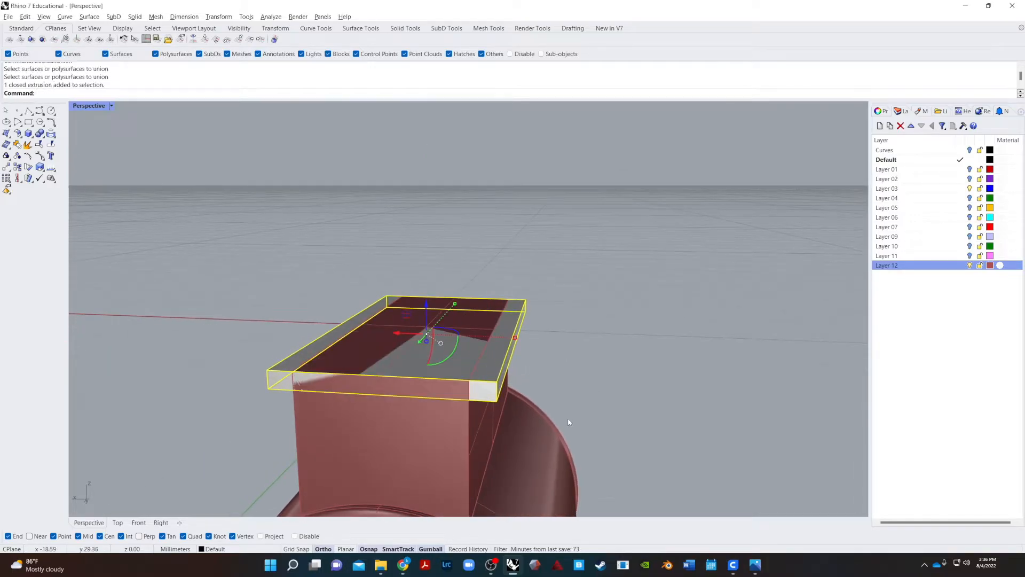
{"action": "left_click", "coordinate": [492, 386]}
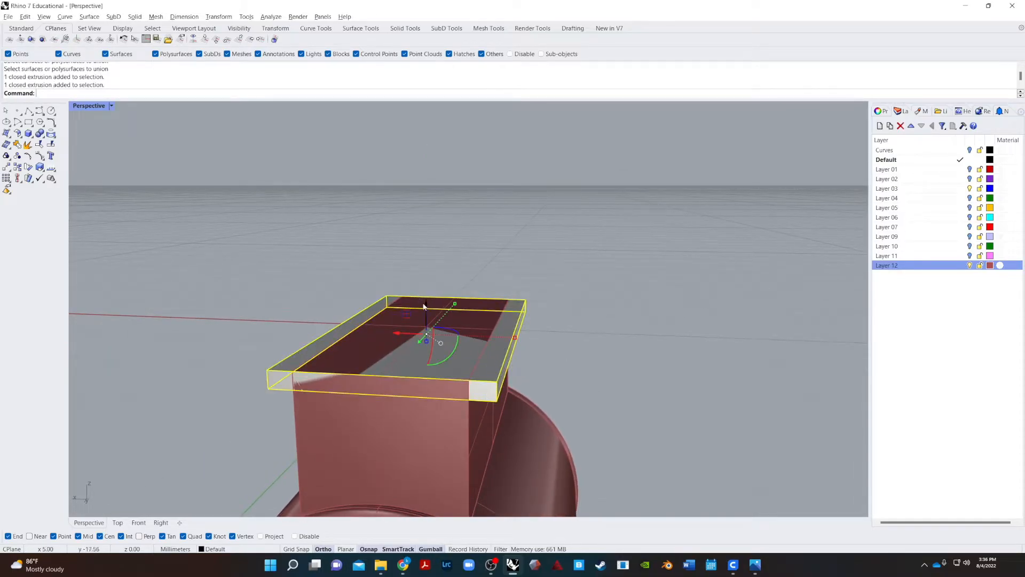
{"action": "left_click_drag", "start_coordinate": [428, 305], "coordinate": [649, 363]}
{"action": "left_click", "coordinate": [649, 364]}
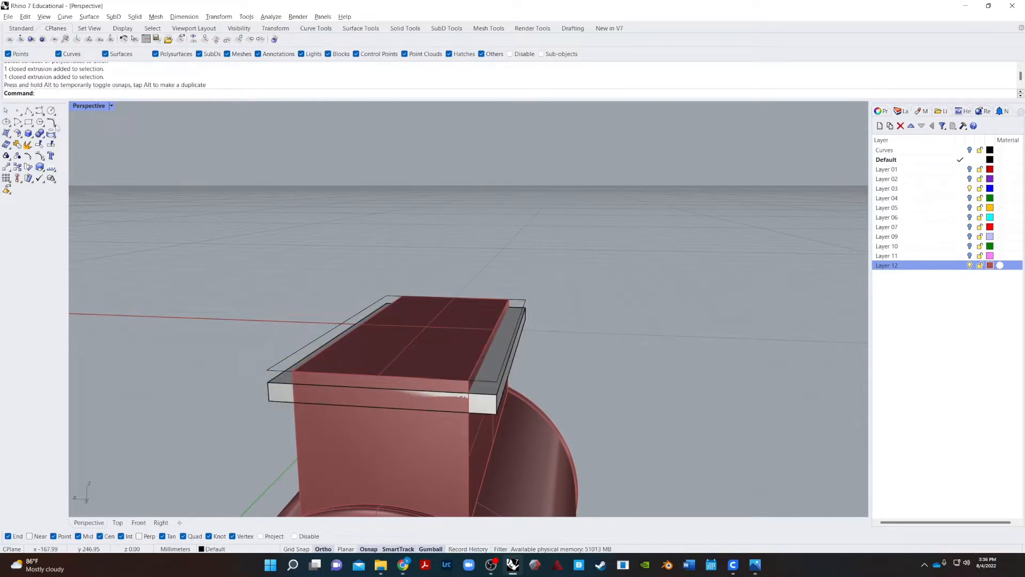
- Try subtracting the thin plate from the united body with a Boolean difference
{"action": "left_click", "coordinate": [40, 134]}
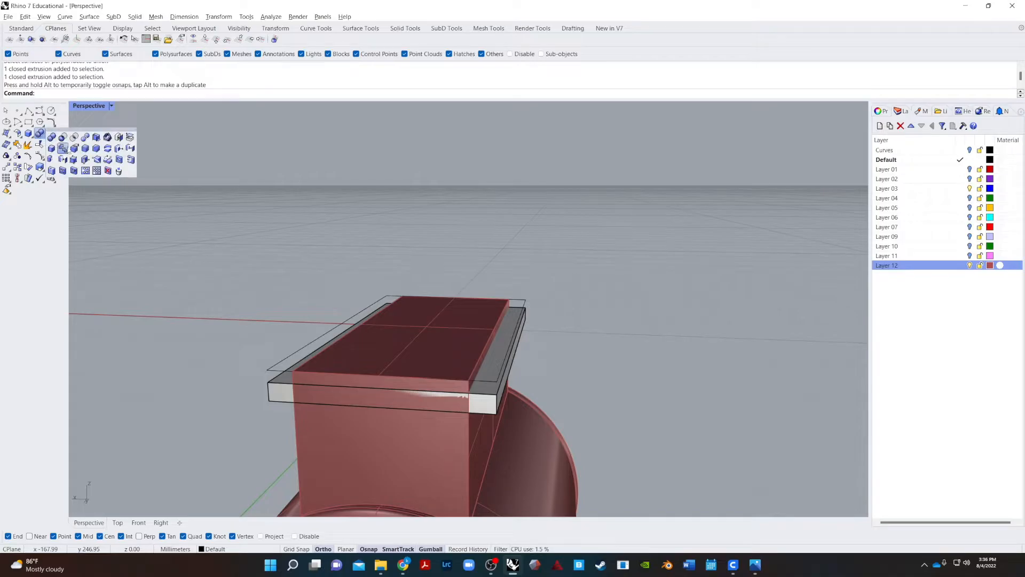
{"action": "left_click", "coordinate": [63, 137]}
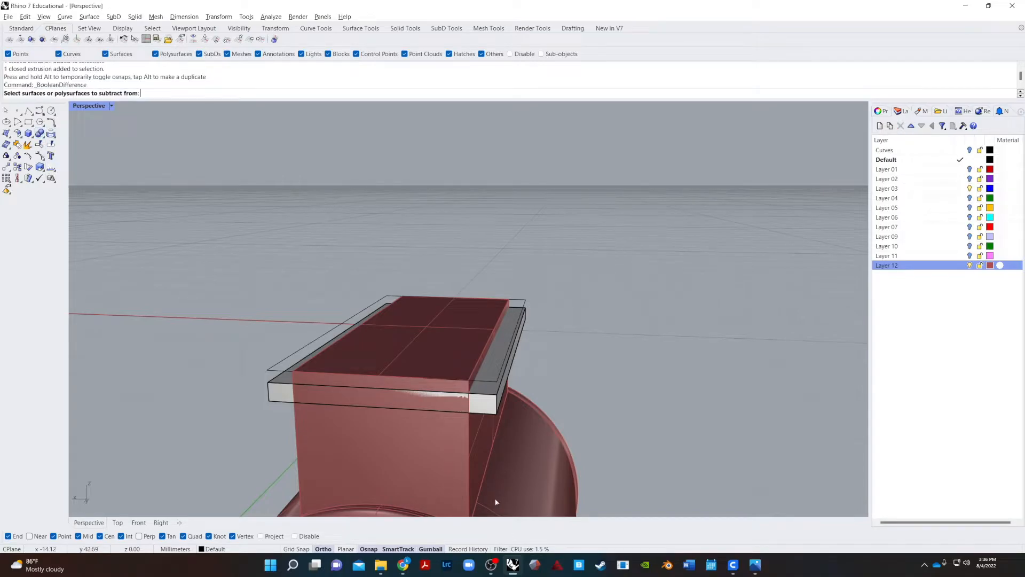
{"action": "left_click", "coordinate": [496, 502]}
{"action": "key", "text": "Return"}
{"action": "left_click", "coordinate": [491, 405]}
{"action": "key", "text": "Return"}
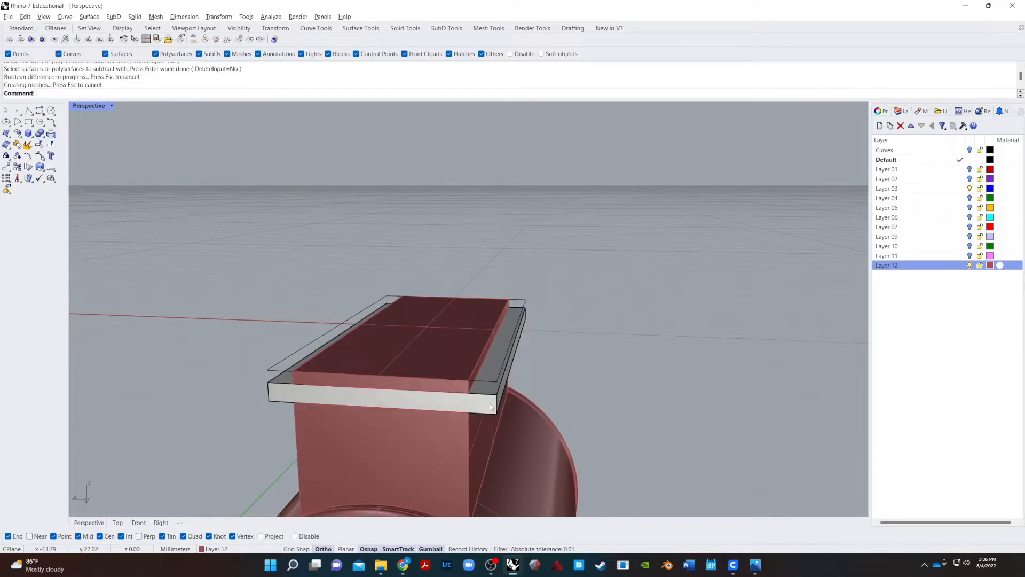
- Try deleting the separated slab above the plate, and undo the deletion
{"action": "left_click", "coordinate": [458, 402]}
{"action": "left_click", "coordinate": [440, 340]}
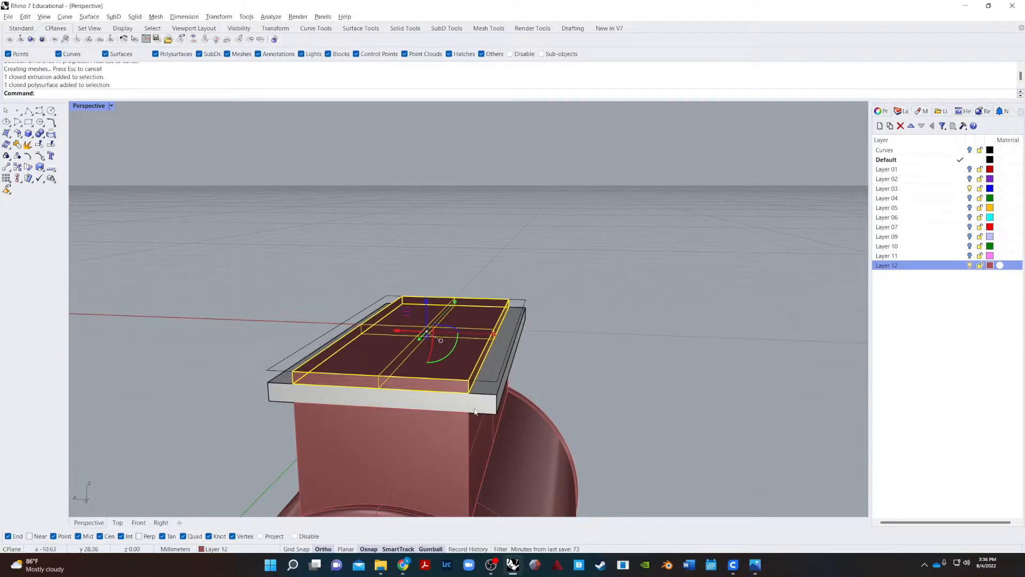
{"action": "key", "text": "Delete"}
{"action": "left_click", "coordinate": [480, 404]}
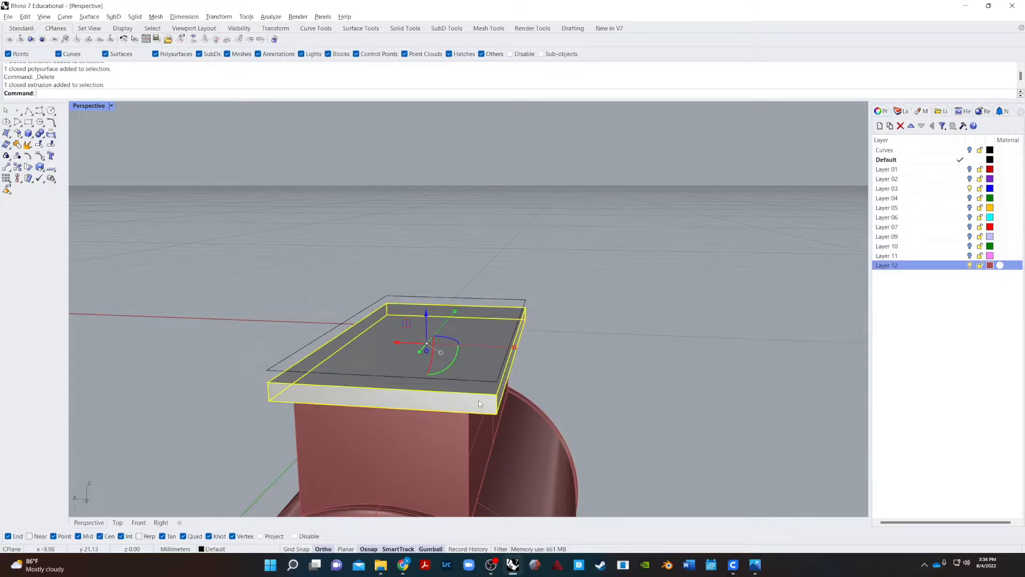
{"action": "key", "text": "ctrl+z"}
- Undo the Boolean difference and the thin plate's downward move
{"action": "mouse_move", "coordinate": [482, 405]}
{"action": "right_mouse_down"}
{"action": "mouse_move", "coordinate": [514, 451]}
{"action": "mouse_move", "coordinate": [535, 378]}
{"action": "mouse_move", "coordinate": [491, 405]}
{"action": "right_mouse_up"}
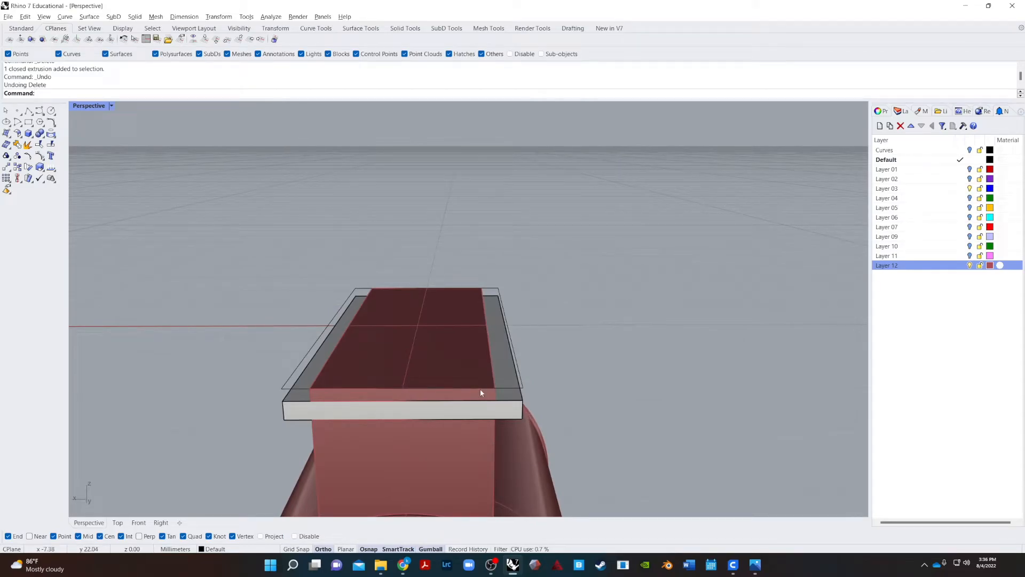
{"action": "key", "text": "ctrl+z"}
{"action": "right_click_drag", "start_coordinate": [579, 347], "coordinate": [482, 351]}
{"action": "key", "text": "ctrl+z"}
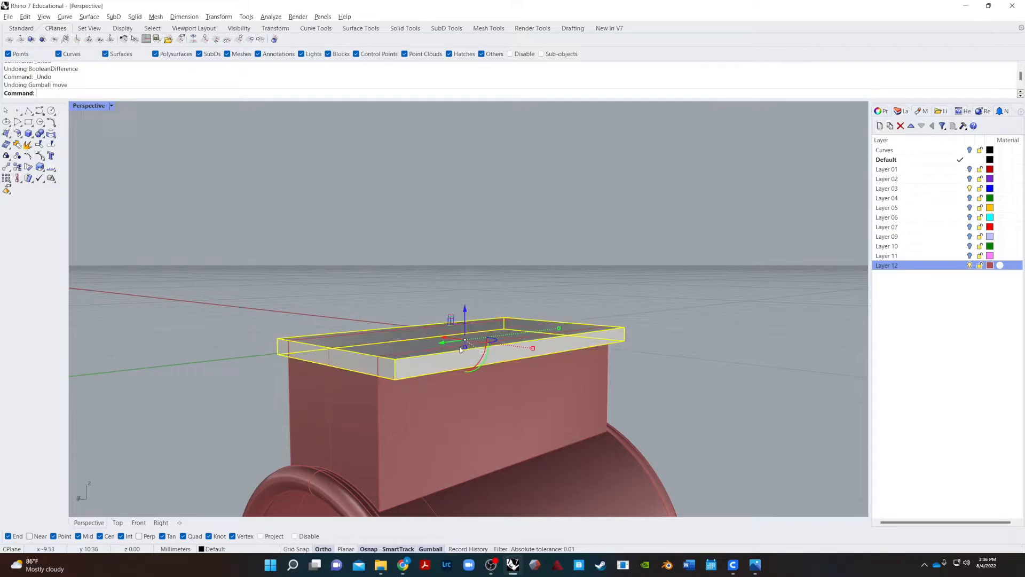
- Draw a rectangle between opposite corners of the block's top face
{"action": "right_click_drag", "start_coordinate": [583, 239], "coordinate": [529, 299]}
{"action": "right_click_drag", "start_coordinate": [394, 353], "coordinate": [369, 409]}
{"action": "type", "text": "Rectangle"}
{"action": "key", "text": "Return"}
{"action": "left_click", "coordinate": [412, 173]}
{"action": "left_click", "coordinate": [459, 440]}
- Disable object snaps and narrow the thin plate symmetrically so it only slightly overhangs the block's long sides
{"action": "left_click", "coordinate": [476, 413]}
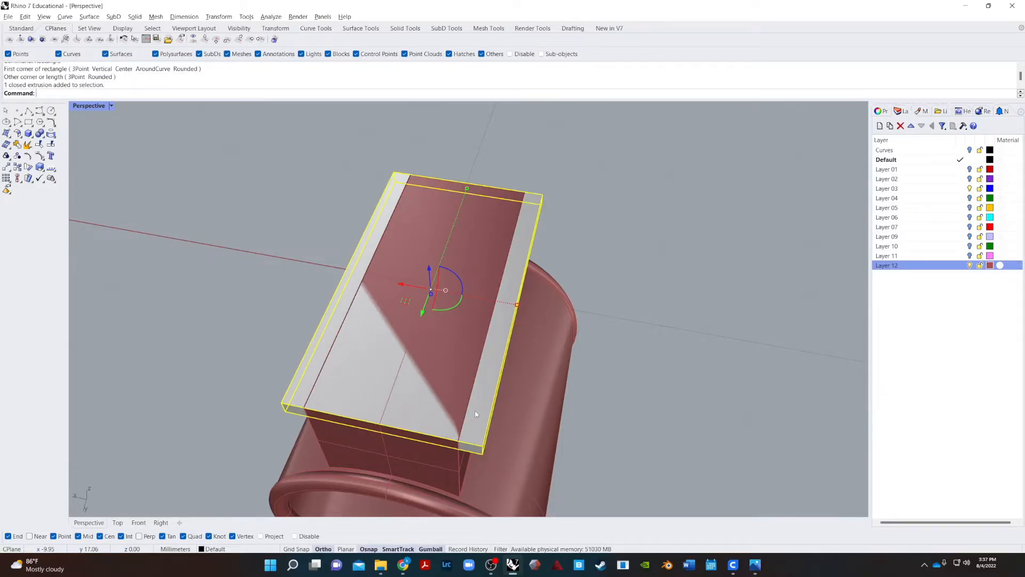
{"action": "left_click", "coordinate": [190, 227]}
{"action": "left_click", "coordinate": [312, 353]}
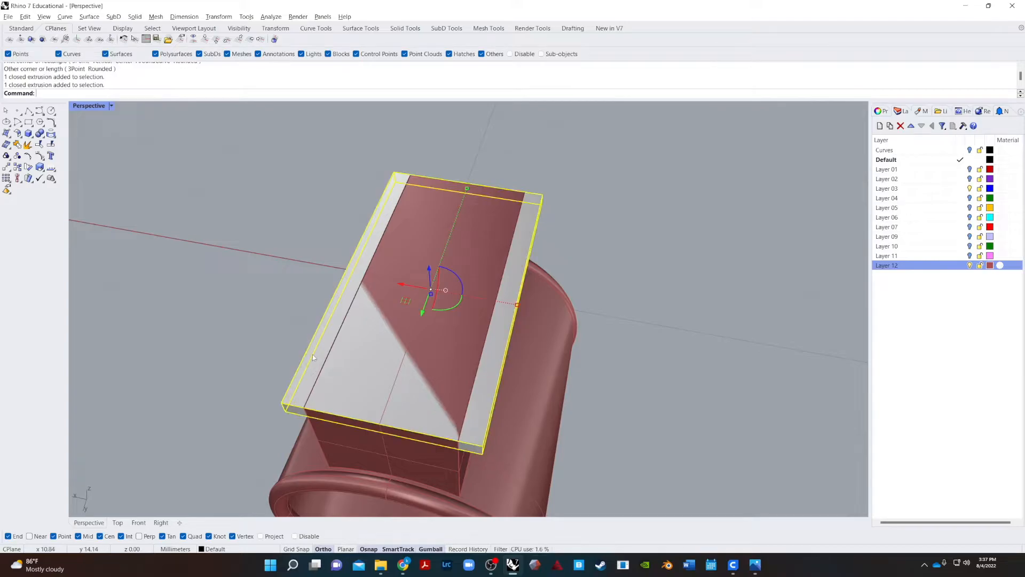
{"action": "left_click_drag", "start_coordinate": [514, 307], "coordinate": [538, 185]}
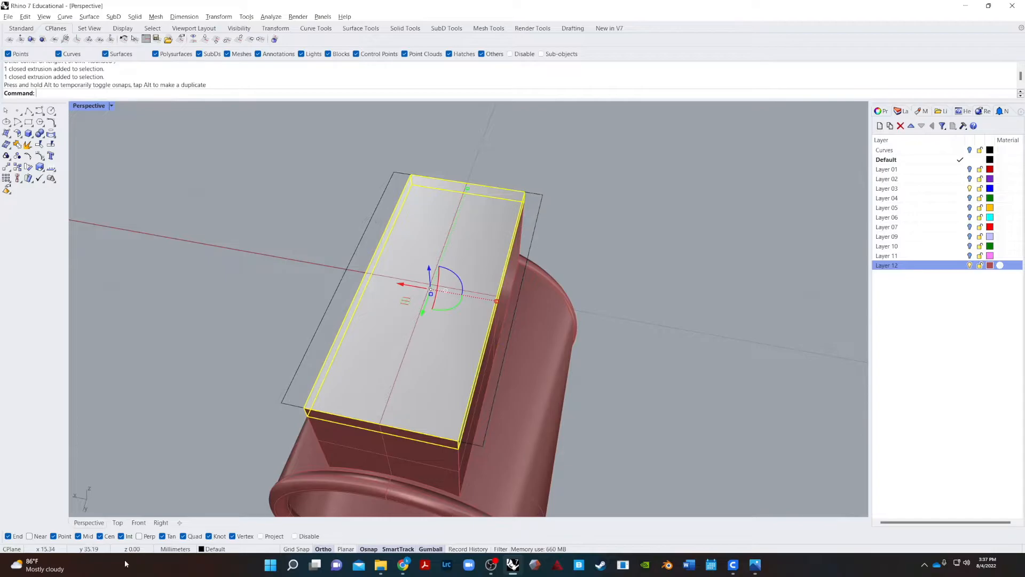
{"action": "left_click", "coordinate": [294, 536]}
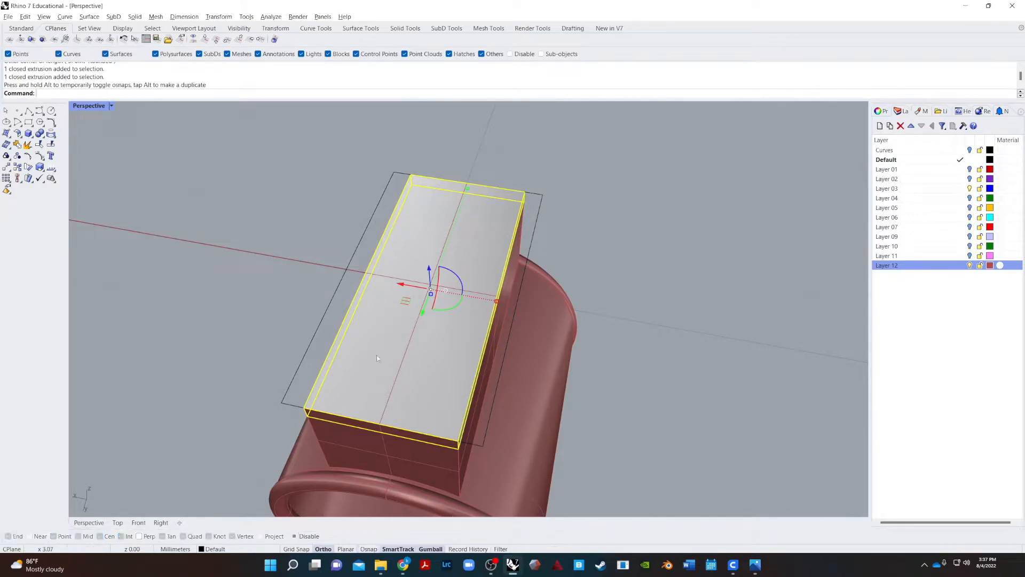
{"action": "left_click_drag", "start_coordinate": [498, 300], "coordinate": [506, 307]}
{"action": "left_click", "coordinate": [626, 385]}
{"action": "right_click_drag", "start_coordinate": [625, 384], "coordinate": [610, 347]}
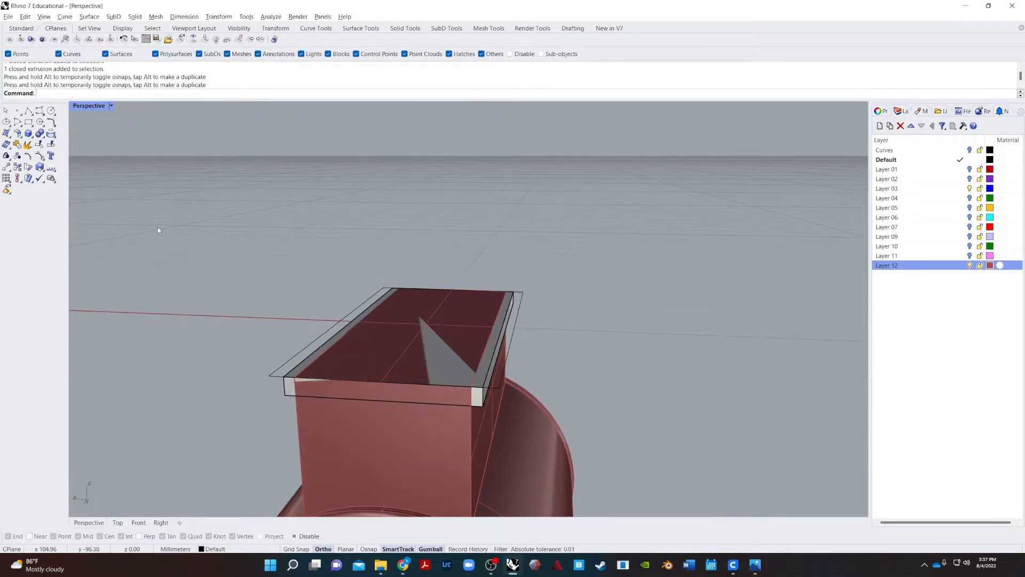
- Unite the thin plate and the flashlight body with a Boolean union
{"action": "left_click", "coordinate": [480, 395]}
{"action": "left_click", "coordinate": [433, 444], "text": "shift"}
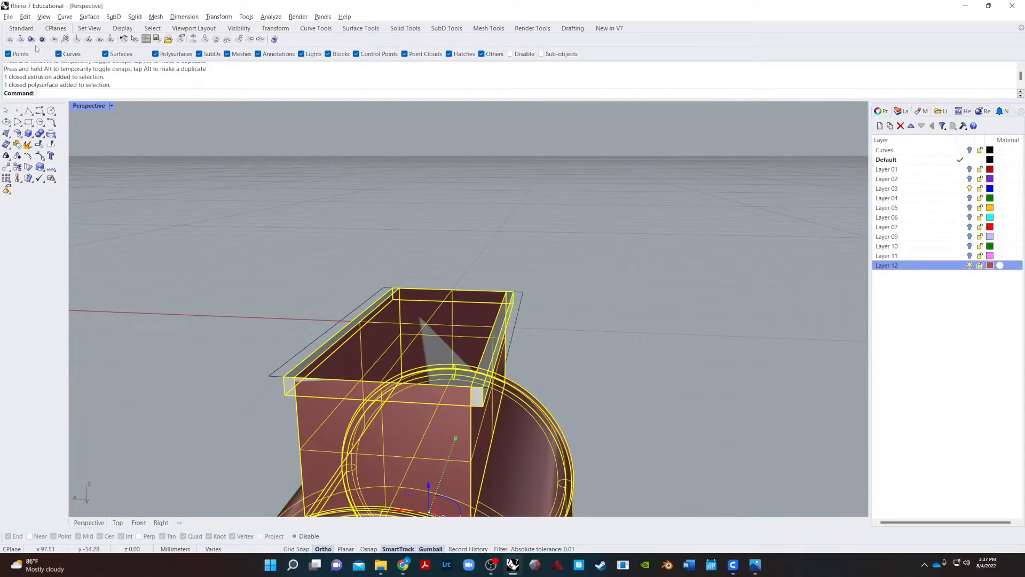
{"action": "left_click", "coordinate": [40, 133]}
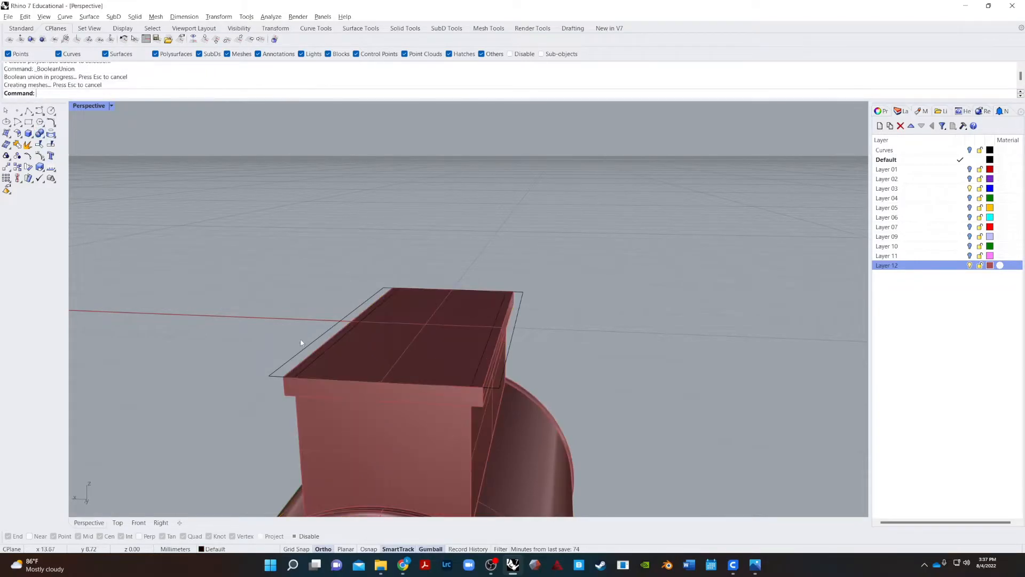
- Select the inner rectangle on the block's top face and narrow it slightly and symmetrically across the block's width
{"action": "right_click_drag", "start_coordinate": [300, 338], "coordinate": [363, 359]}
{"action": "left_click", "coordinate": [335, 405]}
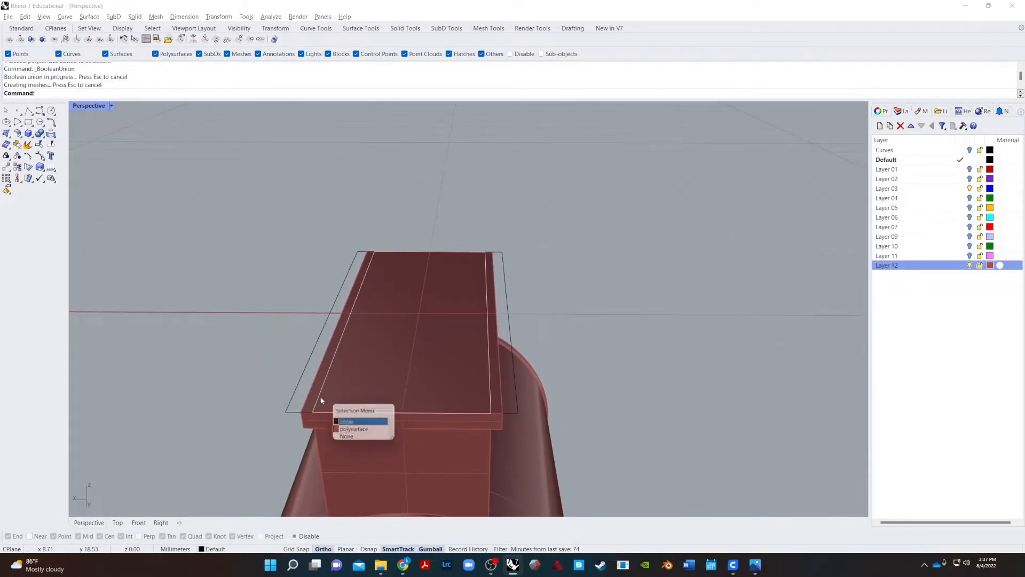
{"action": "left_click", "coordinate": [352, 422]}
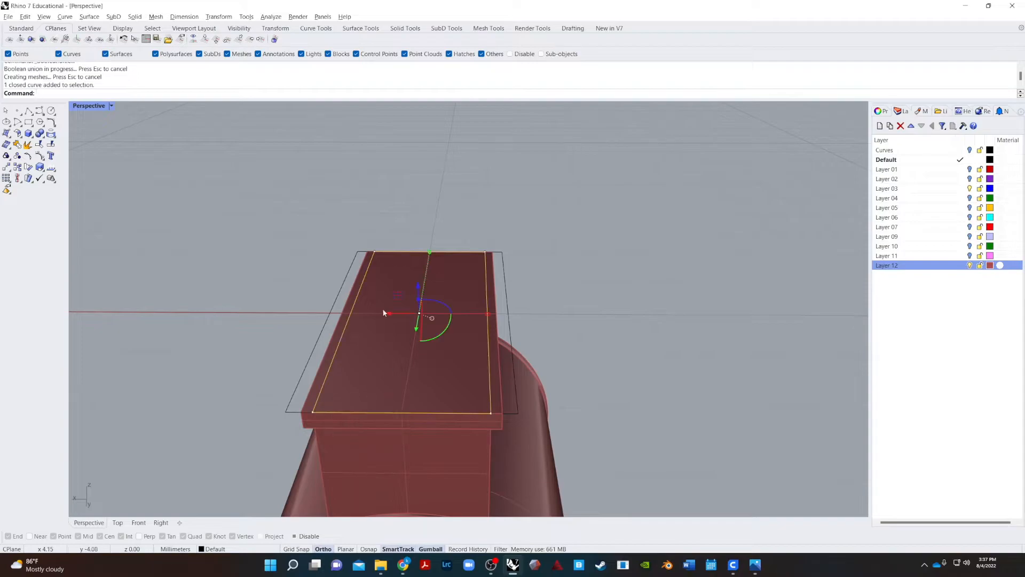
{"action": "left_click_drag", "start_coordinate": [485, 316], "coordinate": [482, 314]}
- Extrude the inner rectangle 2 mm downward as a solid, snapping to the plate's lower corner with object snaps enabled
{"action": "type", "text": "Ext"}
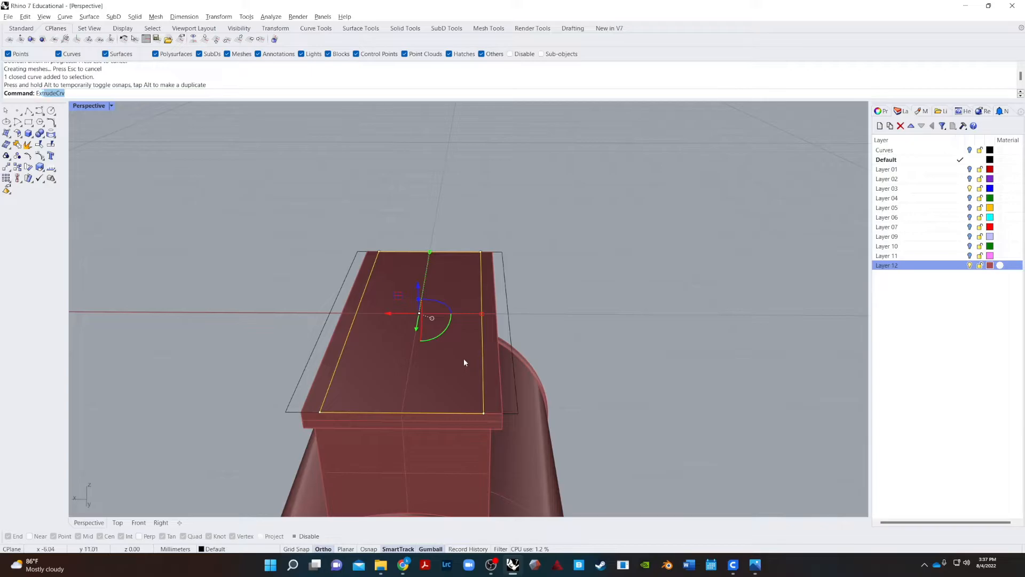
{"action": "key", "text": "Return"}
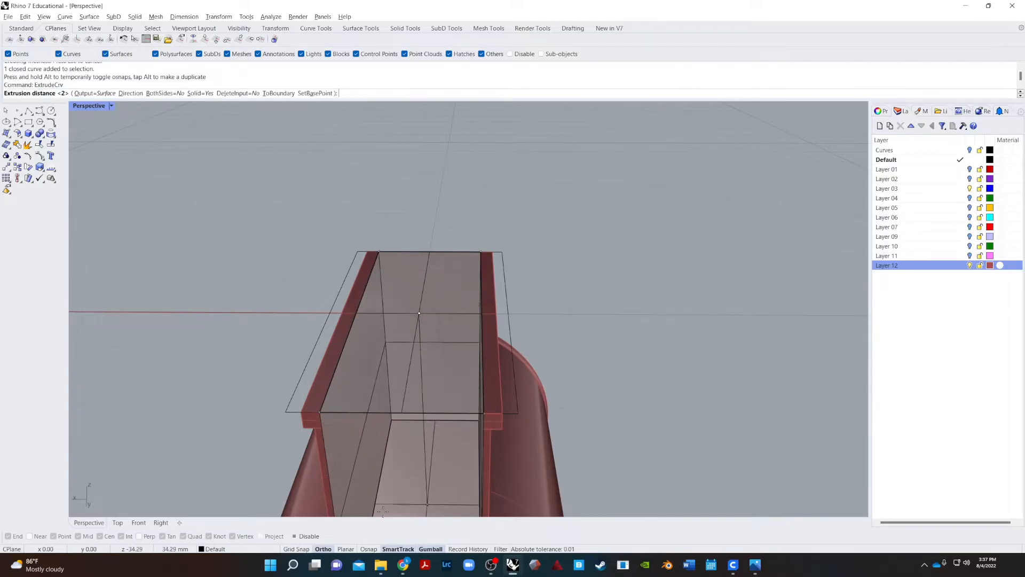
{"action": "left_click", "coordinate": [307, 536]}
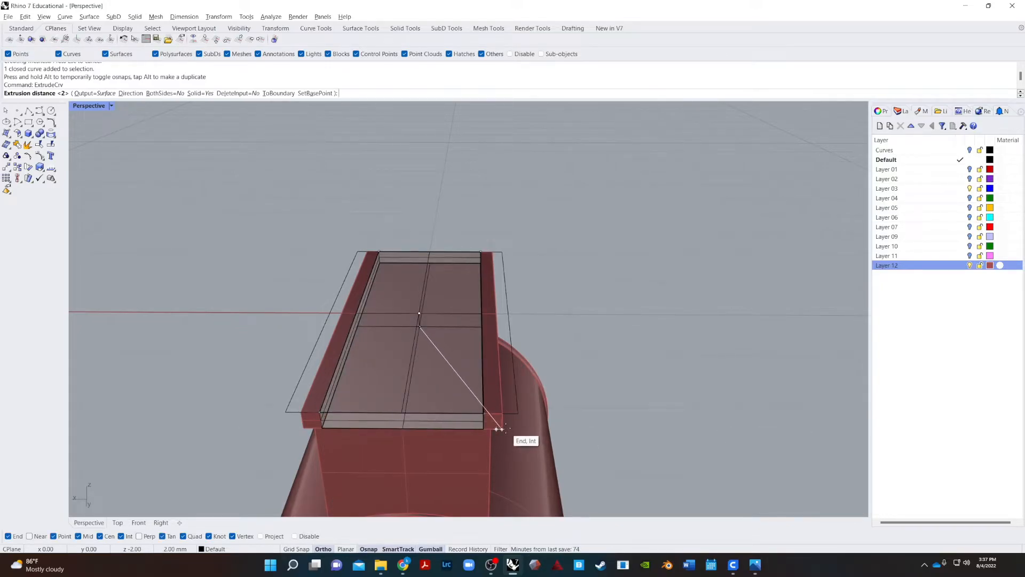
{"action": "left_click", "coordinate": [490, 432]}
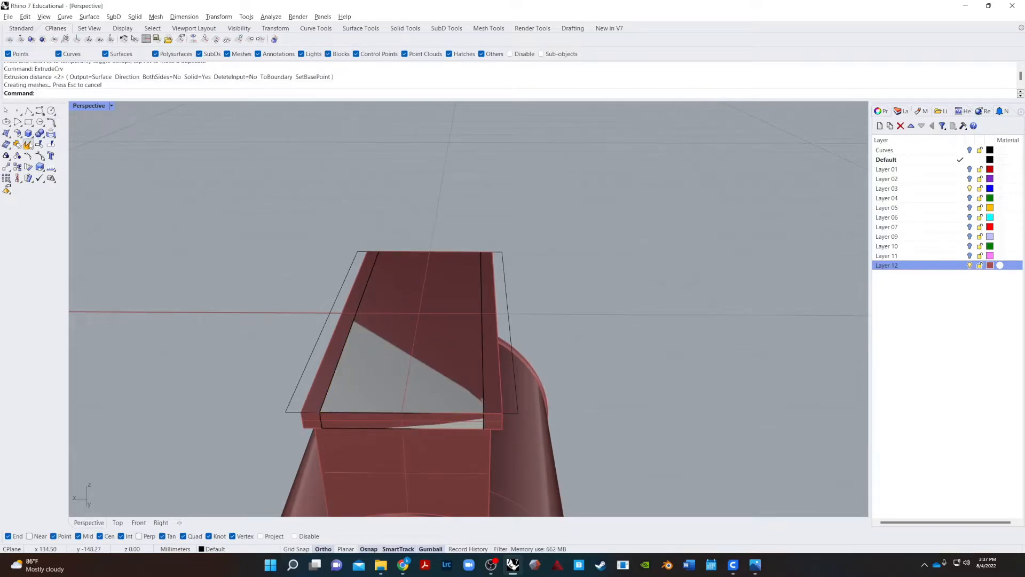
- Subtract the inner solid from the body to cut a lengthwise channel between two side rails, and delete the cutting solid
{"action": "left_click", "coordinate": [45, 137]}
{"action": "left_click", "coordinate": [64, 138]}
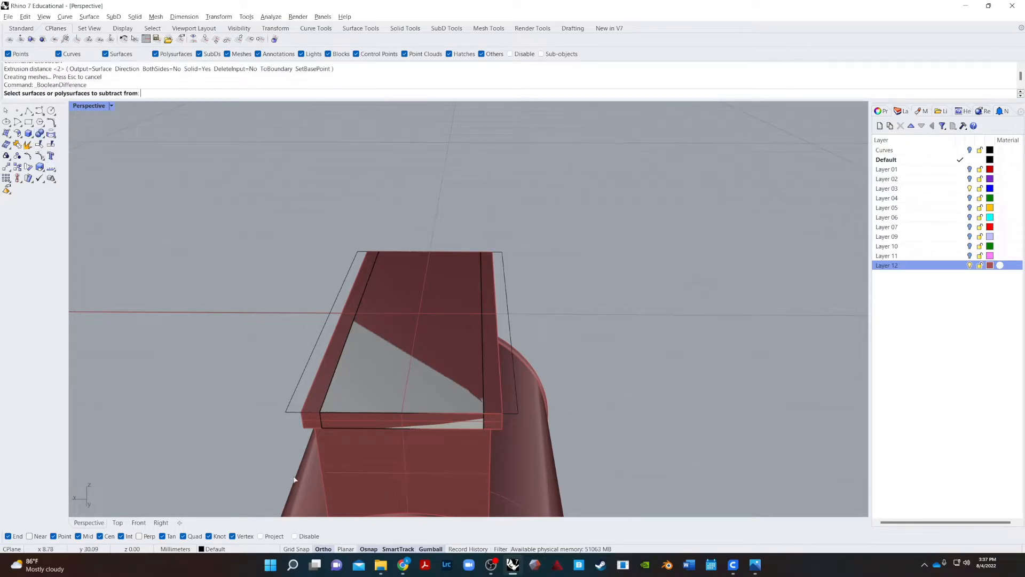
{"action": "left_click", "coordinate": [309, 463]}
{"action": "key", "text": "Return"}
{"action": "left_click", "coordinate": [370, 378]}
{"action": "key", "text": "Return"}
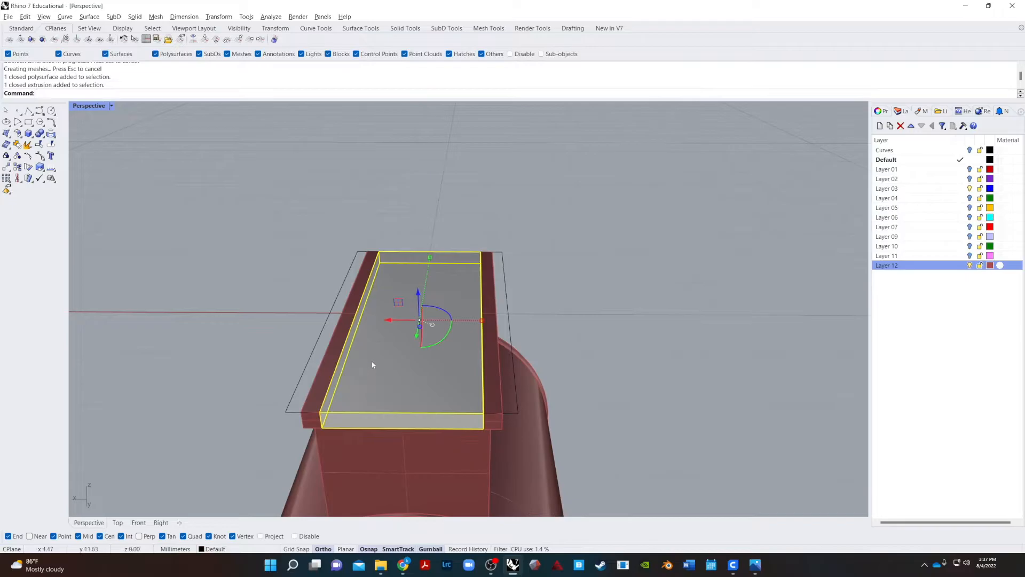
{"action": "key", "text": "Delete"}
{"action": "right_click_drag", "start_coordinate": [386, 363], "coordinate": [617, 287]}
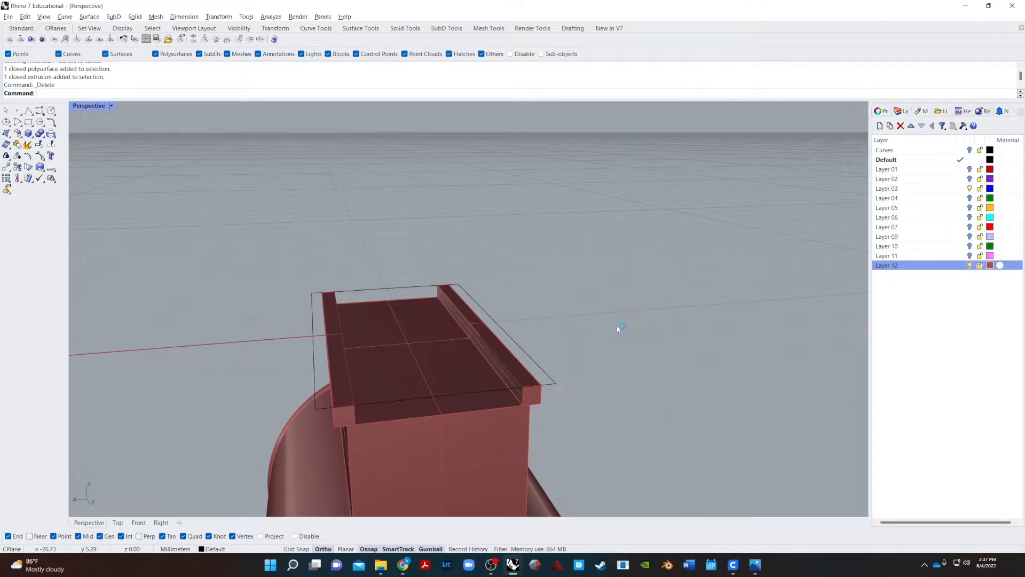
{"action": "right_click_drag", "start_coordinate": [616, 326], "coordinate": [589, 358]}
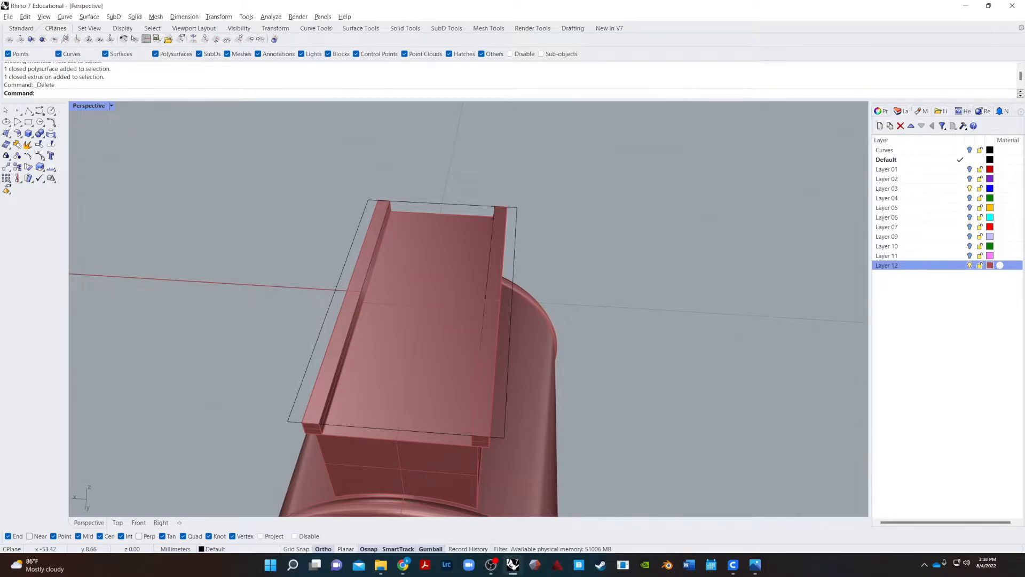
{"action": "right_click_drag", "start_coordinate": [360, 423], "coordinate": [546, 419]}
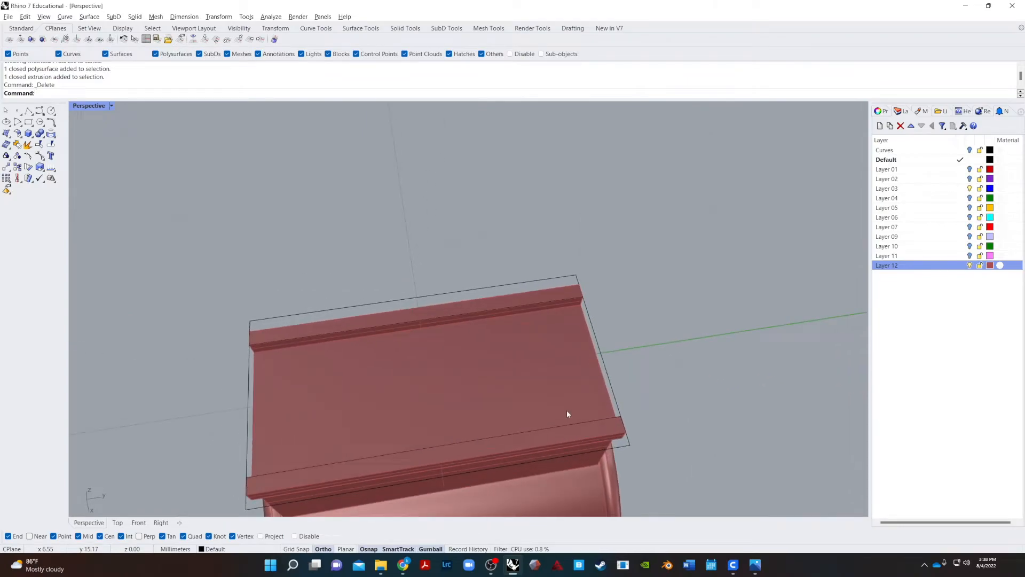
{"action": "type", "text": "Arr"}
{"action": "key", "text": "Escape"}
{"action": "type", "text": "Spere"}
{"action": "key", "text": "Return"}
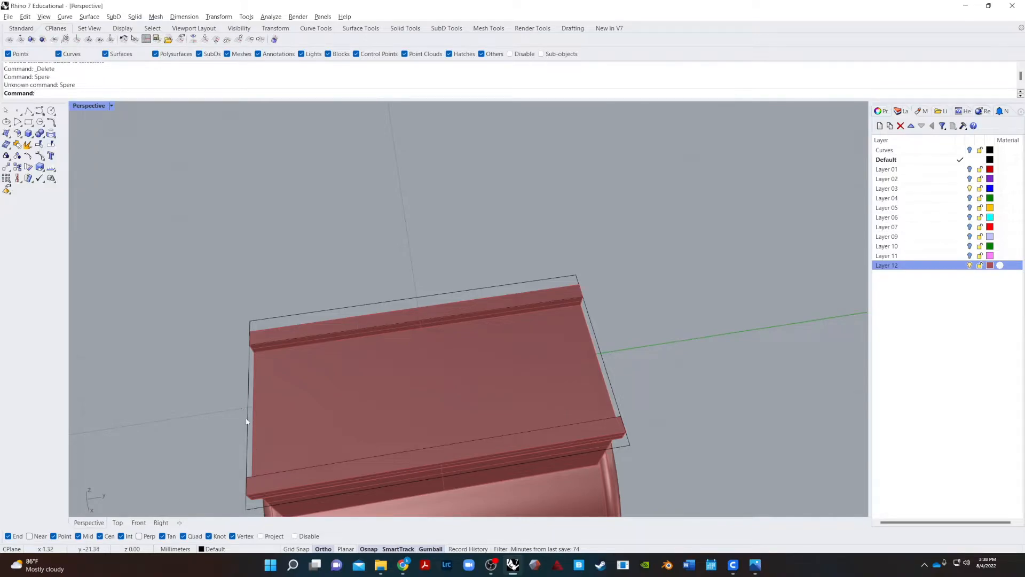
- Create a sphere centered on the midpoint of the channel floor's short edge, sized to span part of the floor's width
{"action": "type", "text": "S"}
{"action": "type", "text": "phere"}
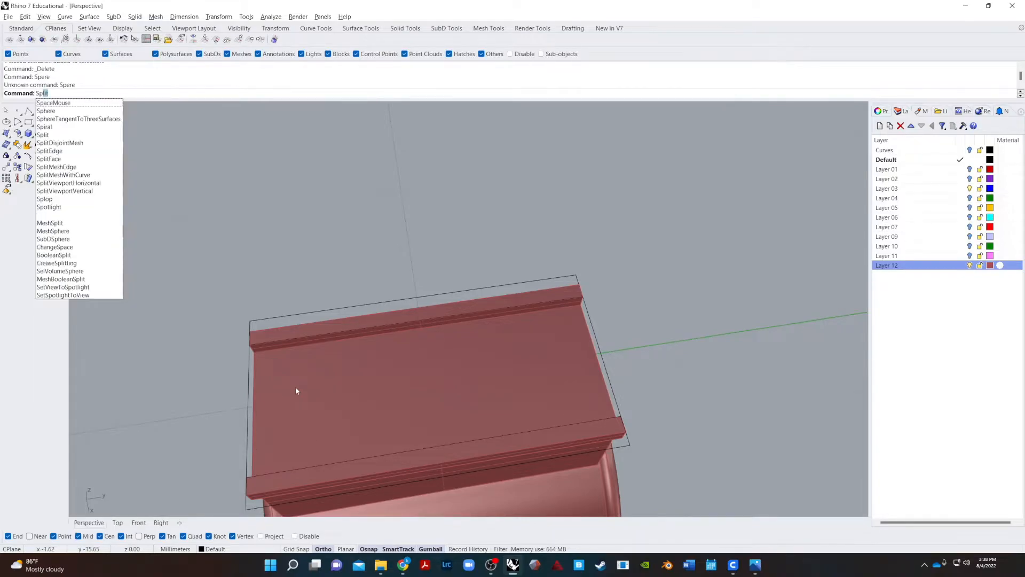
{"action": "key", "text": "Return"}
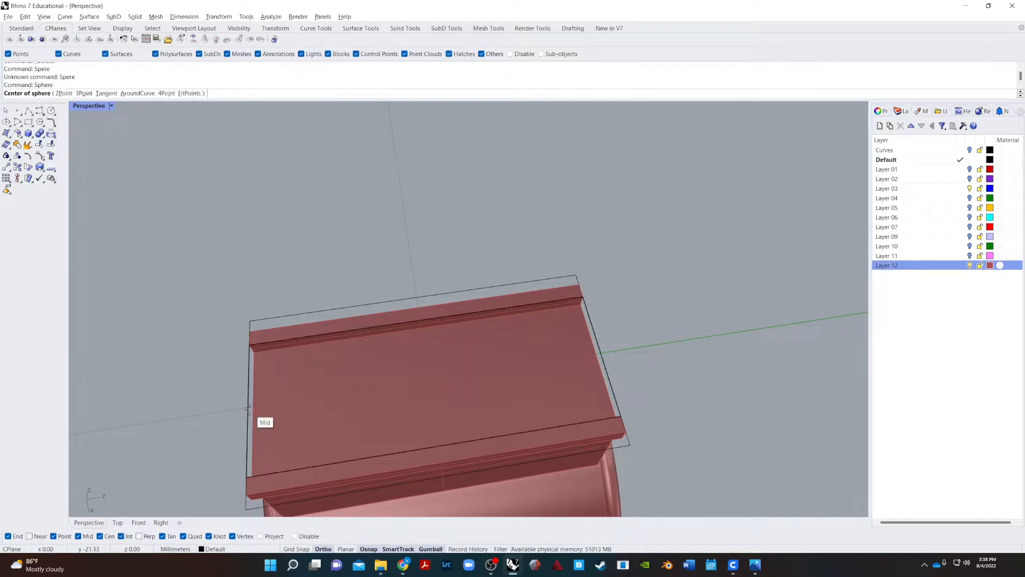
{"action": "left_click", "coordinate": [253, 415]}
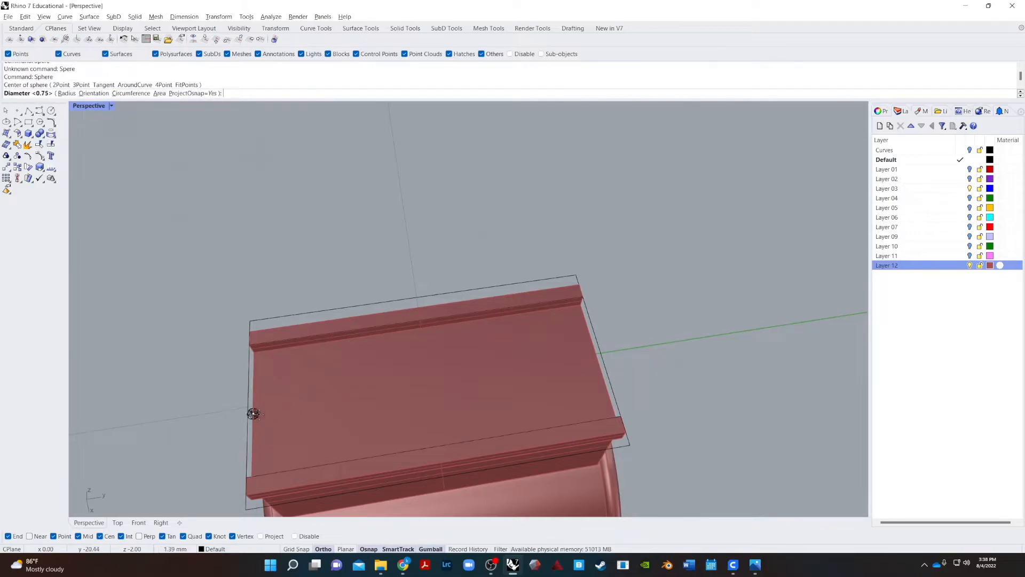
{"action": "left_click", "coordinate": [296, 410]}
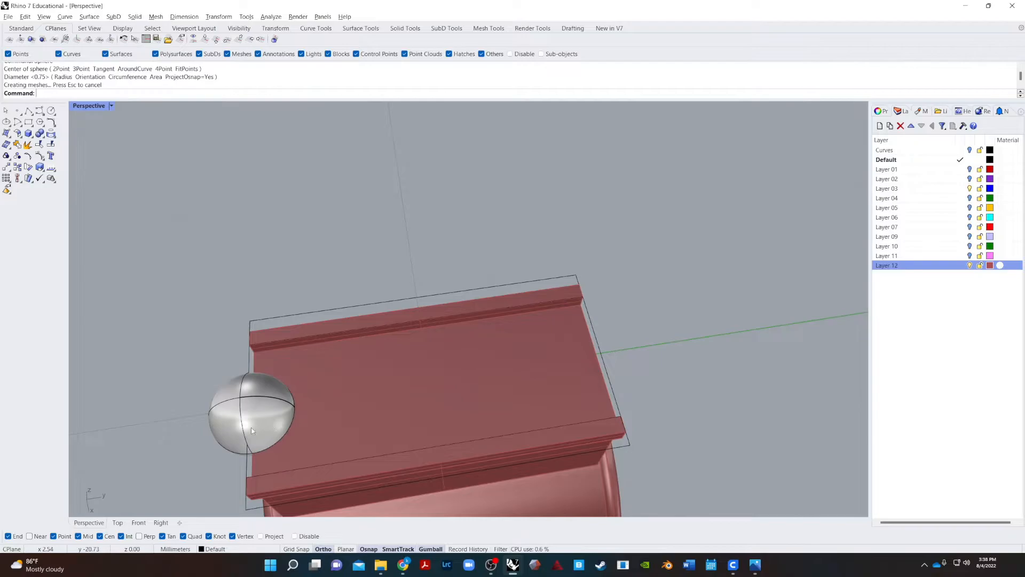
- Scale the sphere down uniformly to a little over half its size
{"action": "scroll", "coordinate": [252, 431], "scroll_direction": "down", "scroll_amount": 3}
{"action": "left_click", "coordinate": [261, 425]}
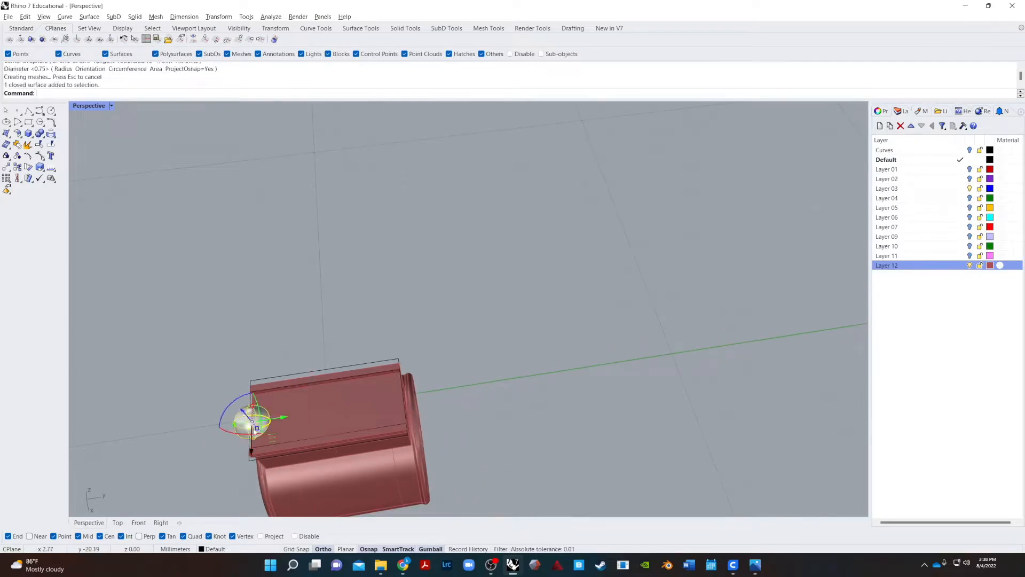
{"action": "scroll", "coordinate": [264, 419], "scroll_direction": "up", "scroll_amount": 5}
{"action": "left_click_drag", "start_coordinate": [247, 372], "coordinate": [282, 382]}
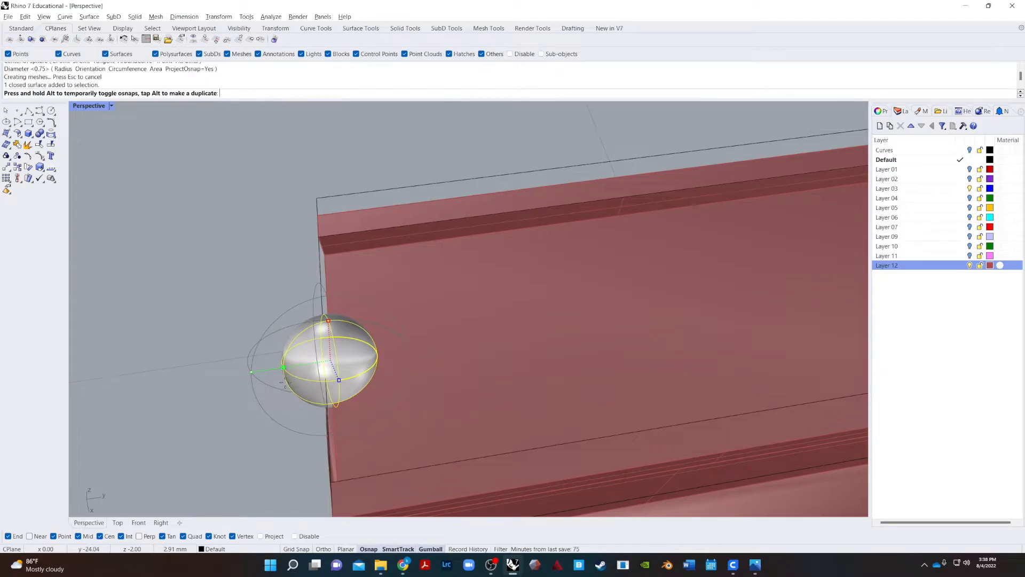
{"action": "left_click_drag", "start_coordinate": [281, 383], "coordinate": [283, 382]}
- Move the sphere inward along the channel so it sits just inside the short edge
{"action": "left_click", "coordinate": [183, 377]}
{"action": "right_click_drag", "start_coordinate": [182, 377], "coordinate": [294, 428]}
{"action": "scroll", "coordinate": [294, 428], "scroll_direction": "up", "scroll_amount": 5}
{"action": "left_click", "coordinate": [333, 432]}
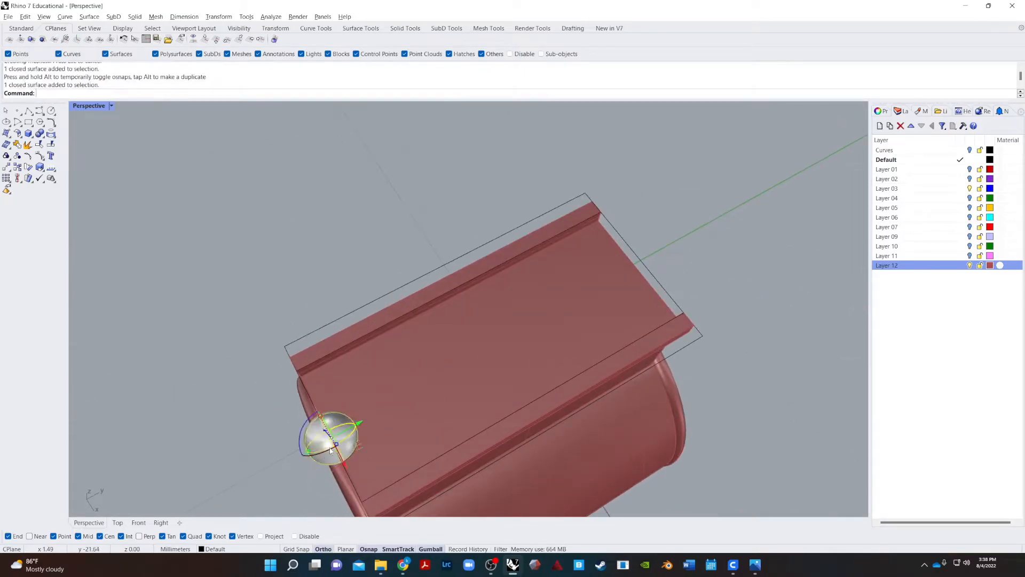
{"action": "mouse_move", "coordinate": [363, 420]}
{"action": "left_mouse_down"}
{"action": "mouse_move", "coordinate": [397, 401]}
{"action": "mouse_move", "coordinate": [366, 430]}
{"action": "left_mouse_up"}
{"action": "left_click", "coordinate": [231, 494]}
{"action": "right_click_drag", "start_coordinate": [232, 494], "coordinate": [206, 460]}
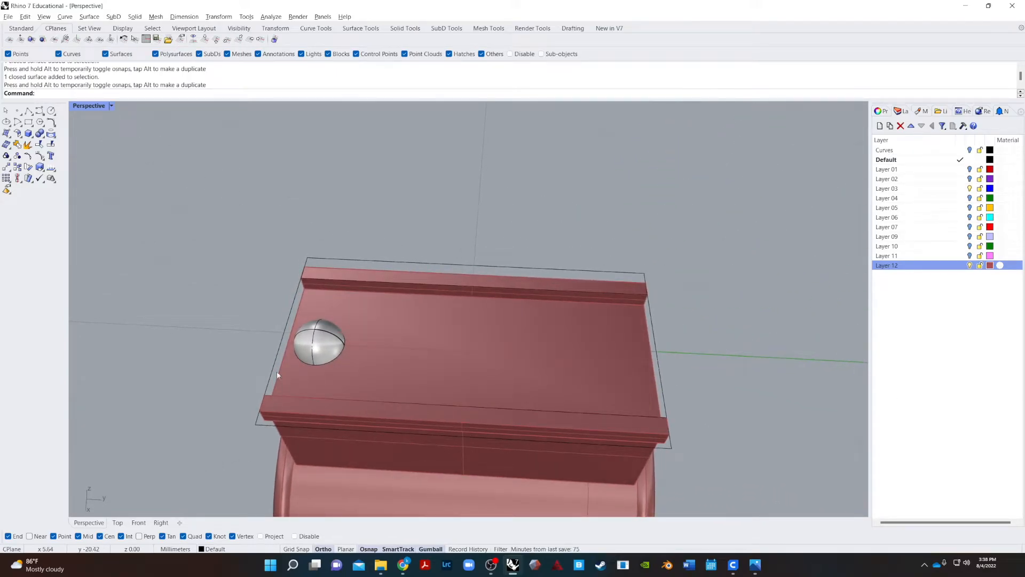
{"action": "left_click", "coordinate": [313, 347]}
{"action": "type", "text": "A"}
{"action": "key", "text": "Return"}
{"action": "key", "text": "Return"}
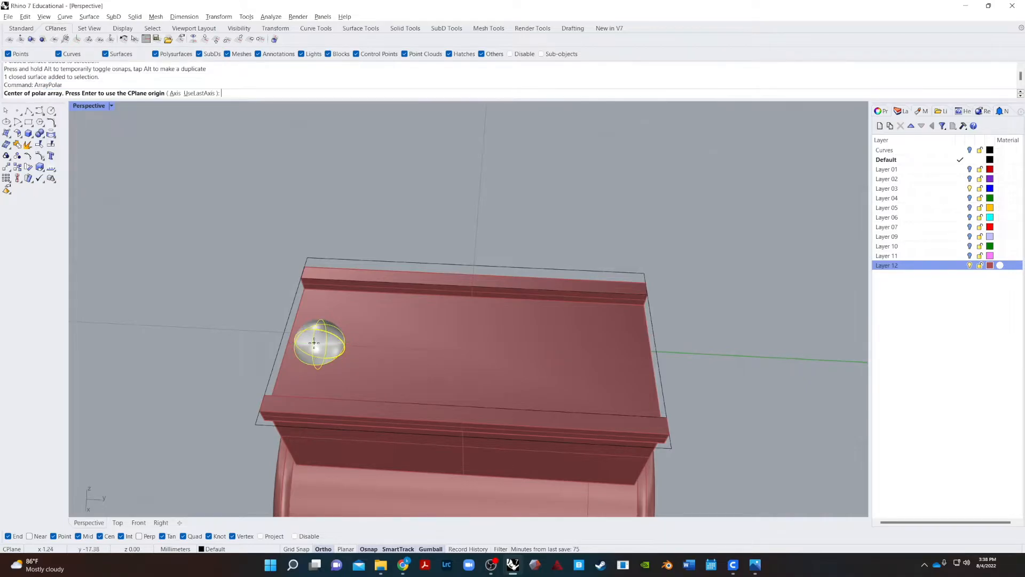
- Set up a rectangular array of the selected sphere with 1 item in X, 6 in Y and 1 in Z
{"action": "type", "text": "ayPolar"}
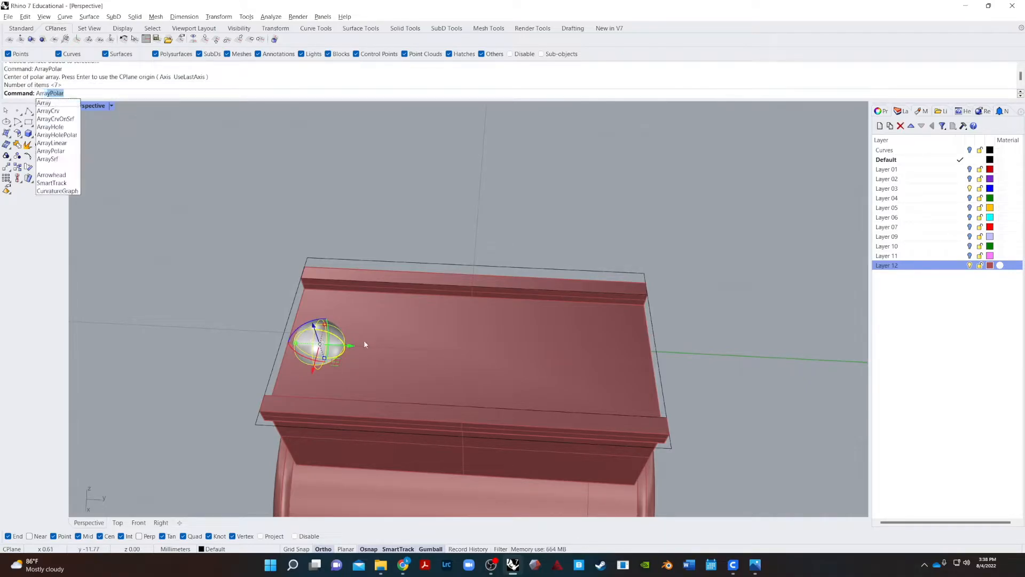
{"action": "key", "text": "Return"}
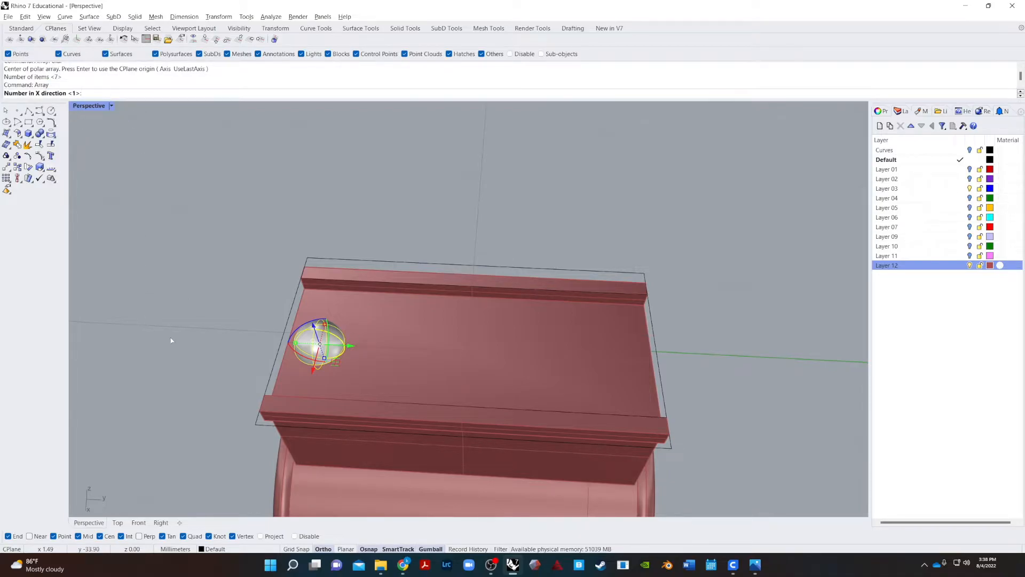
{"action": "scroll", "coordinate": [171, 341], "scroll_direction": "down", "scroll_amount": 5}
{"action": "scroll", "coordinate": [494, 486], "scroll_direction": "down", "scroll_amount": 3}
{"action": "scroll", "coordinate": [495, 486], "scroll_direction": "up", "scroll_amount": 3}
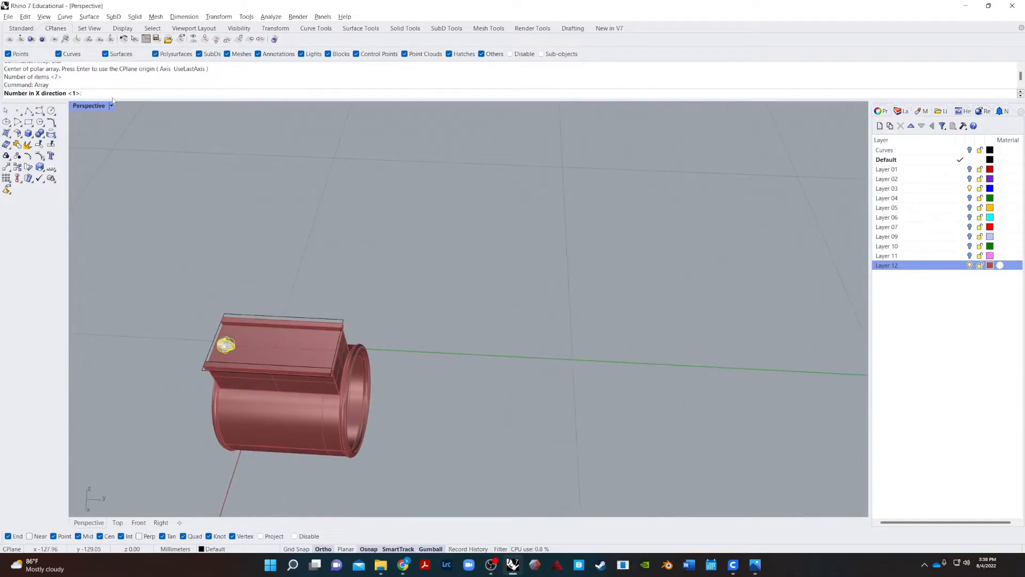
{"action": "key", "text": "Return"}
{"action": "type", "text": "6"}
{"action": "key", "text": "Return"}
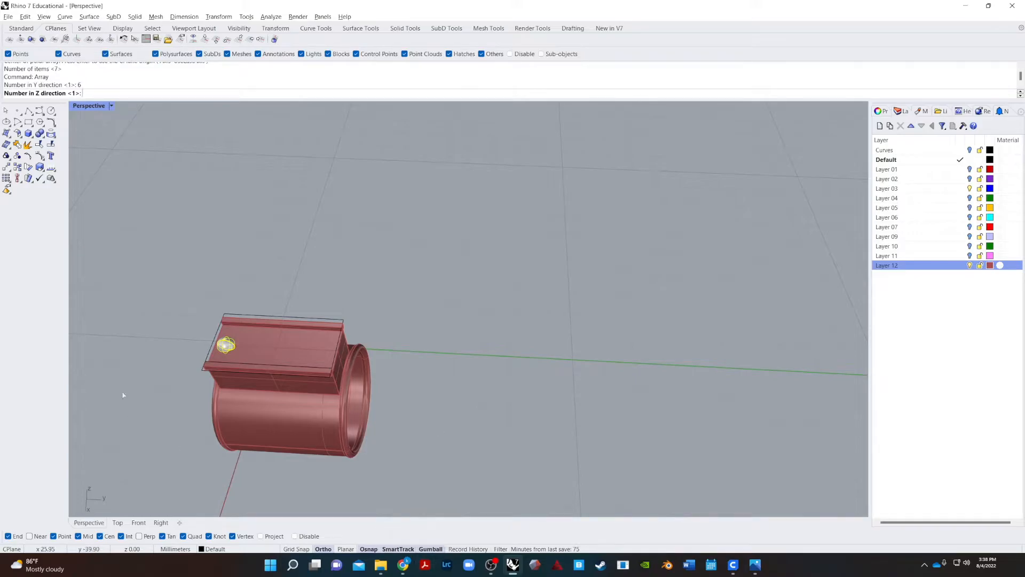
{"action": "key", "text": "Return"}
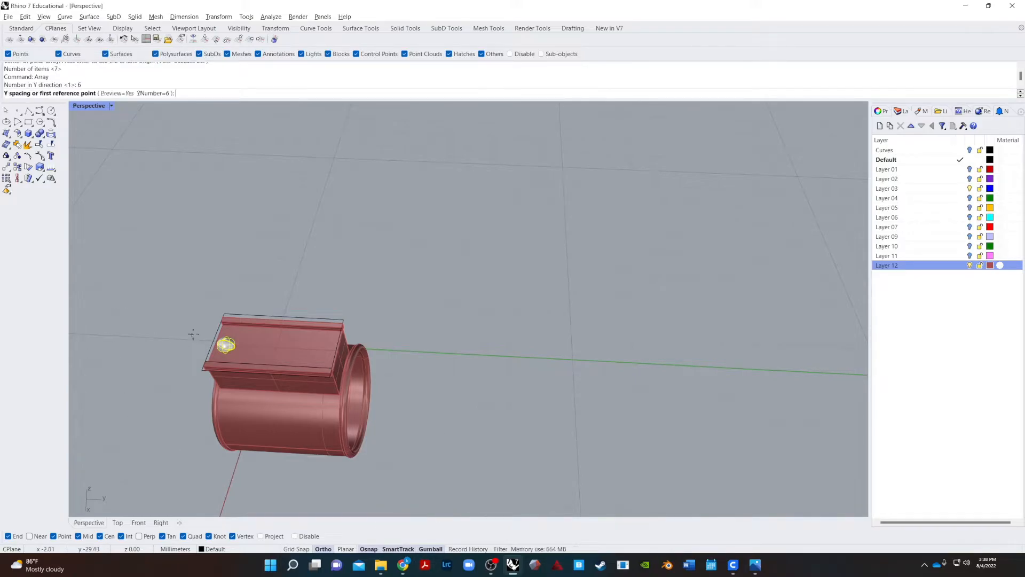
- Space the sphere array along the channel by about 6.94 mm, referenced from the first sphere's outer edge, and accept it
{"action": "scroll", "coordinate": [225, 348], "scroll_direction": "up", "scroll_amount": 3}
{"action": "scroll", "coordinate": [225, 348], "scroll_direction": "up", "scroll_amount": 5}
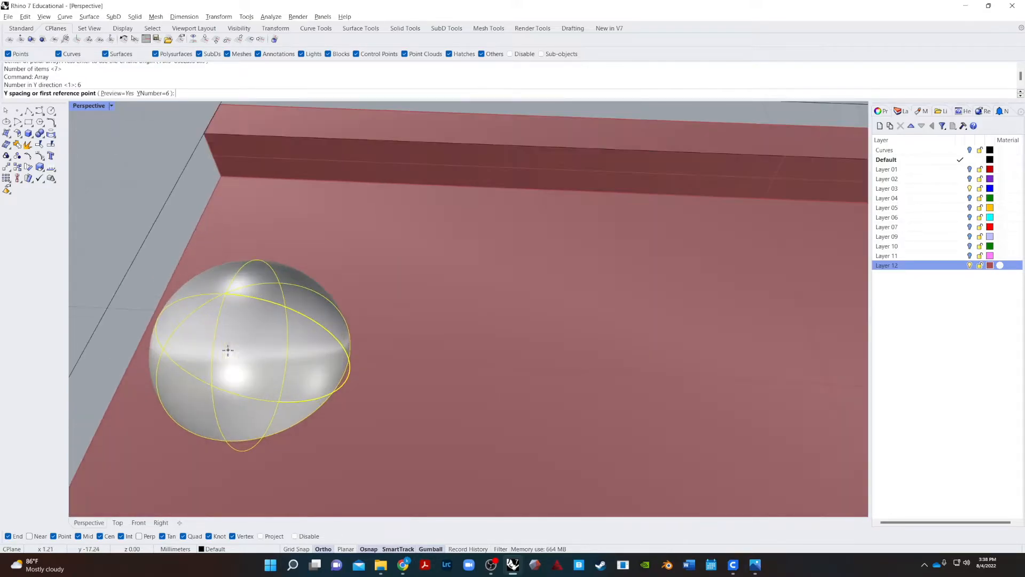
{"action": "left_click", "coordinate": [149, 354]}
{"action": "scroll", "coordinate": [160, 353], "scroll_direction": "down", "scroll_amount": 2}
{"action": "scroll", "coordinate": [175, 347], "scroll_direction": "down", "scroll_amount": 2}
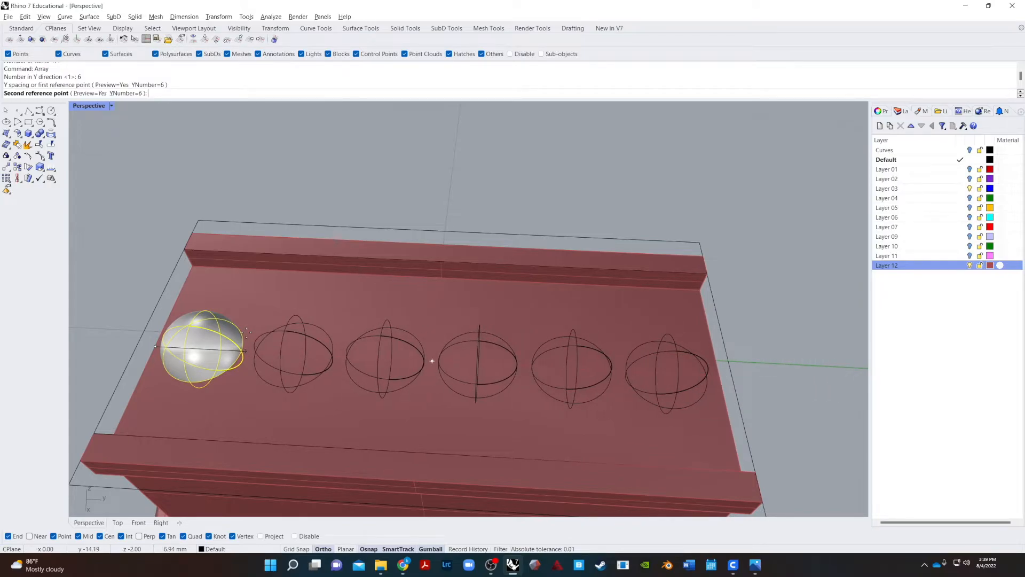
{"action": "left_click", "coordinate": [246, 332]}
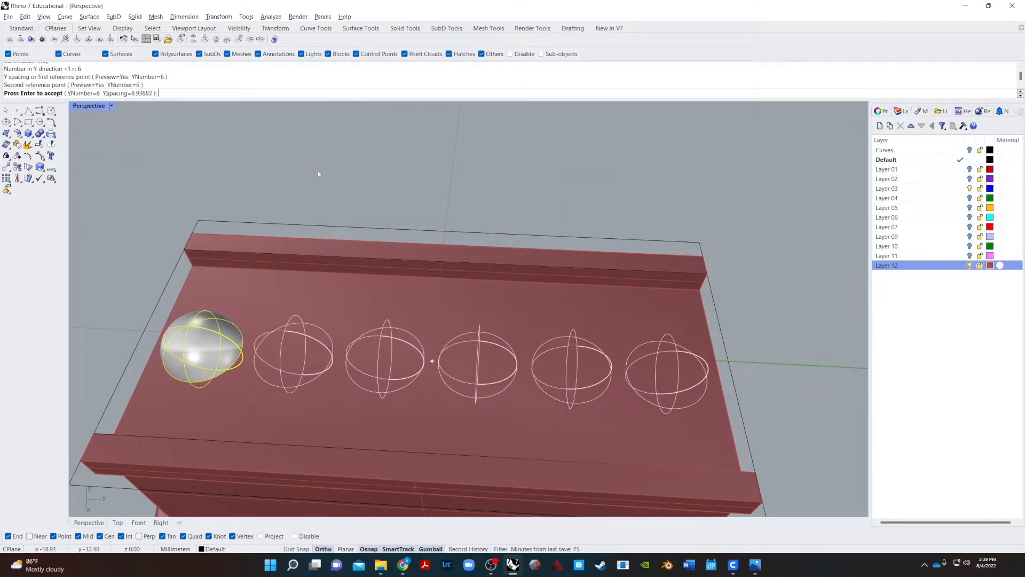
{"action": "scroll", "coordinate": [318, 174], "scroll_direction": "down", "scroll_amount": 5}
{"action": "key", "text": "Return"}
{"action": "right_click_drag", "start_coordinate": [452, 168], "coordinate": [628, 134]}
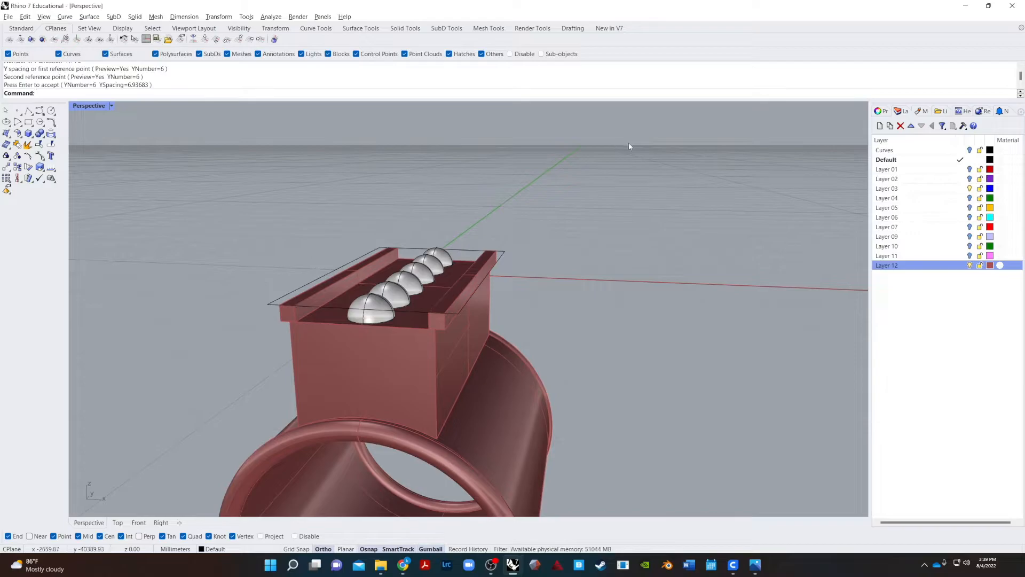
{"action": "right_click_drag", "start_coordinate": [588, 244], "coordinate": [682, 312]}
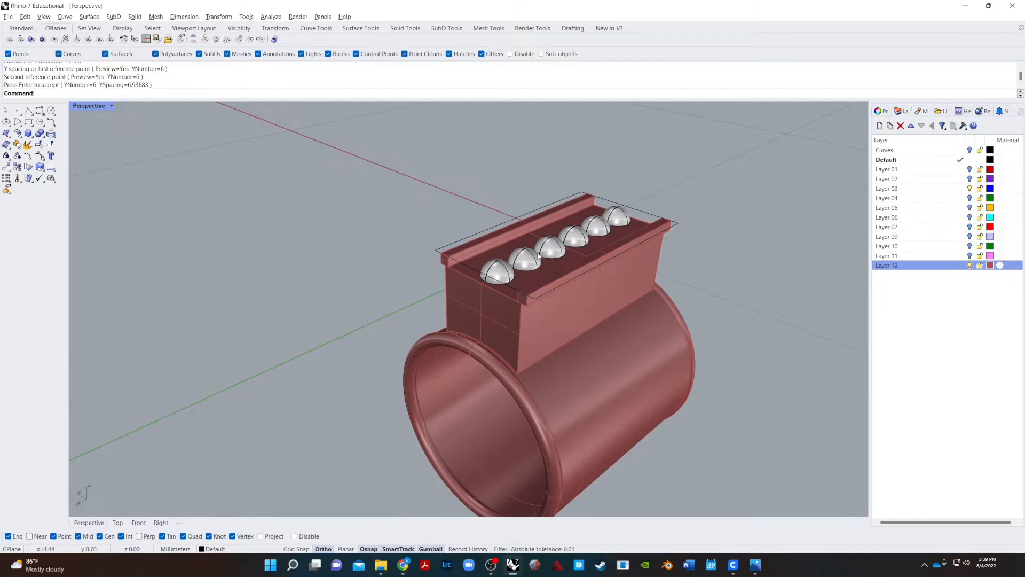
- Delete the larger rectangular construction curve surrounding the top of the switch block
{"action": "left_click", "coordinate": [470, 271]}
{"action": "key", "text": "Escape"}
{"action": "left_click", "coordinate": [466, 264]}
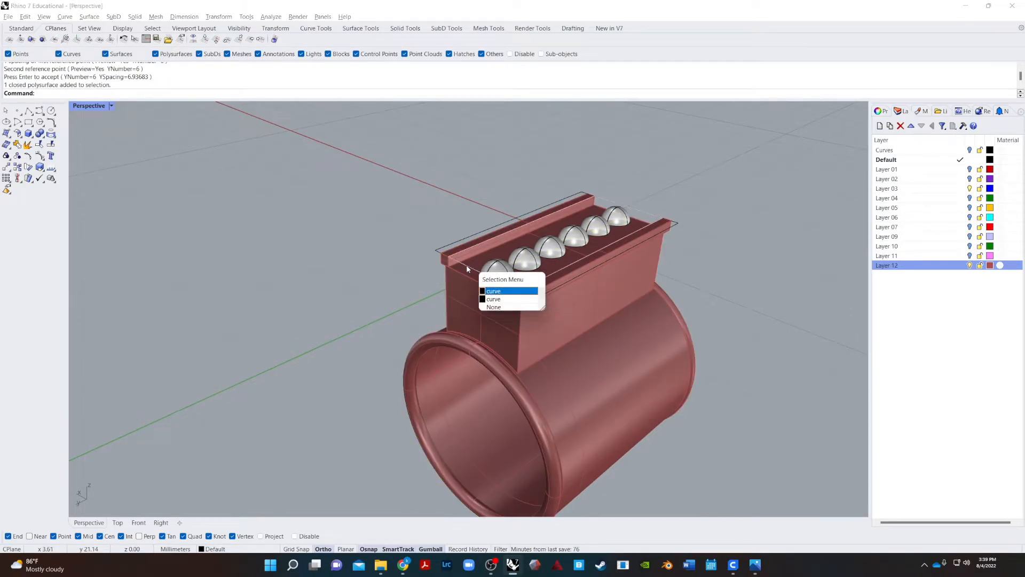
{"action": "left_click", "coordinate": [493, 299]}
{"action": "key", "text": "Delete"}
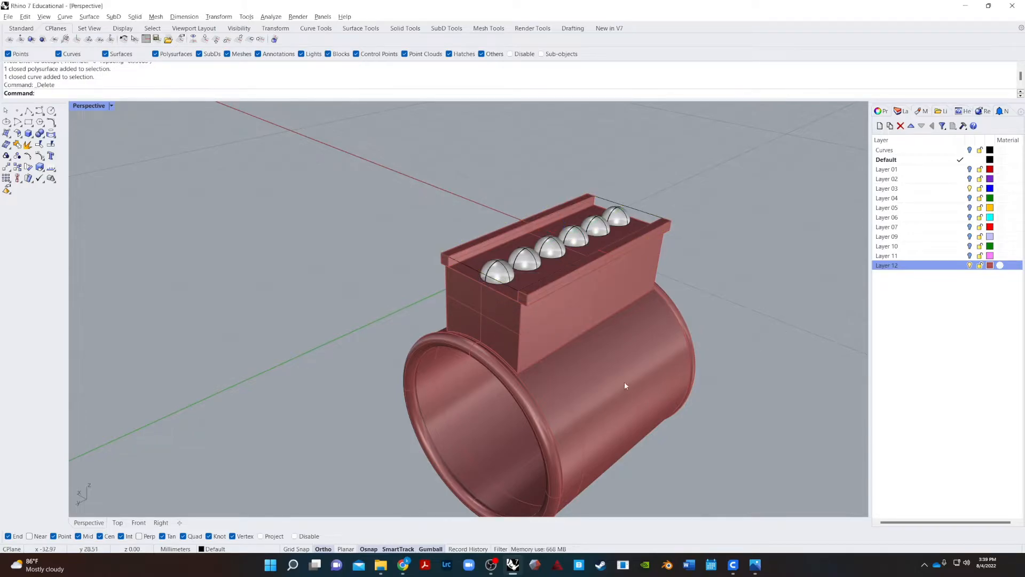
{"action": "type", "text": "Split"}
{"action": "key", "text": "Return"}
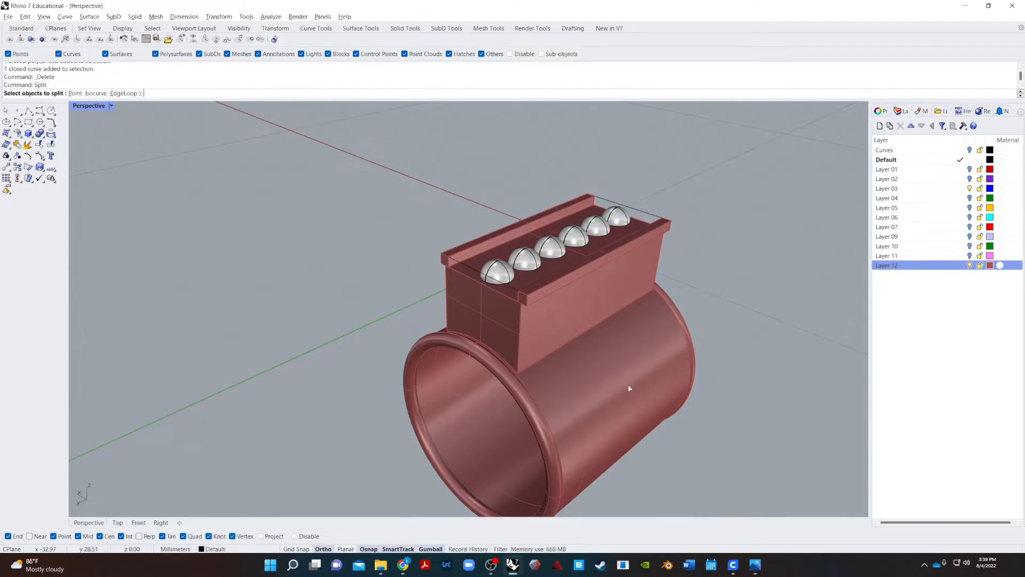
{"action": "left_click", "coordinate": [566, 259]}
{"action": "key", "text": "Return"}
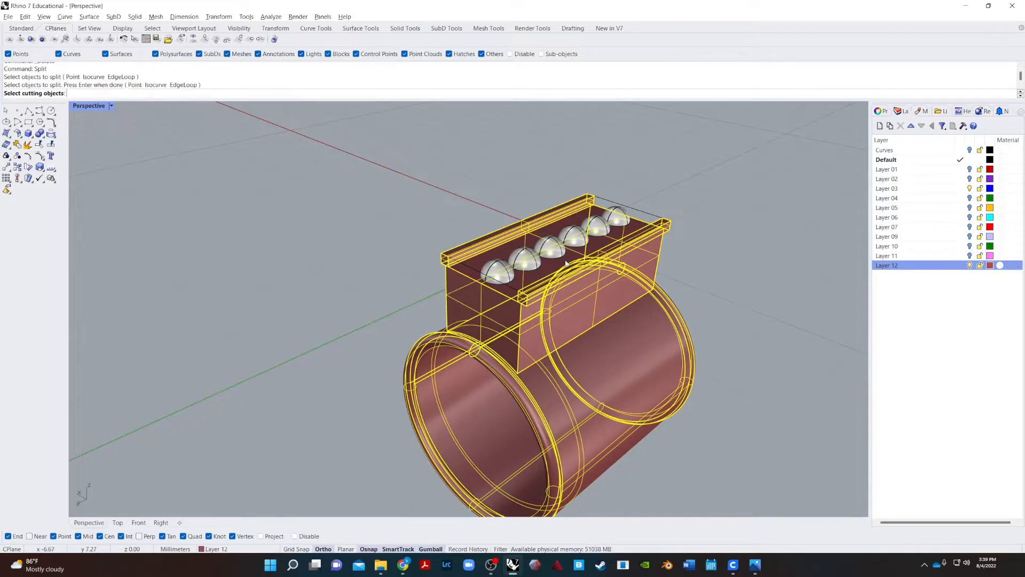
{"action": "left_click", "coordinate": [511, 274]}
{"action": "left_click", "coordinate": [525, 255]}
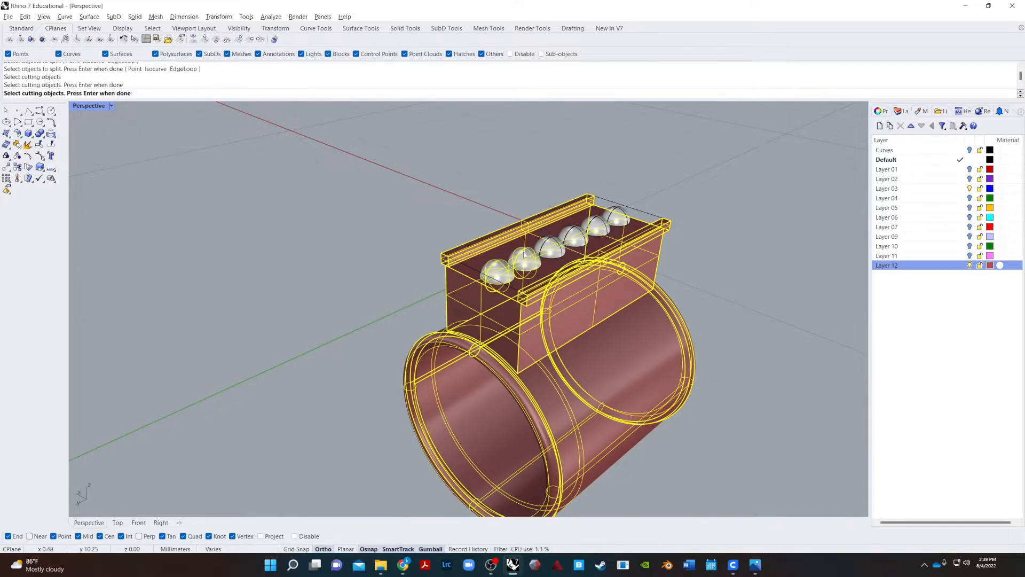
{"action": "key", "text": "Return"}
- Subtract all six spheres from the body with BooleanDifference, keeping the spheres (DeleteInput=No)
{"action": "type", "text": "Bool"}
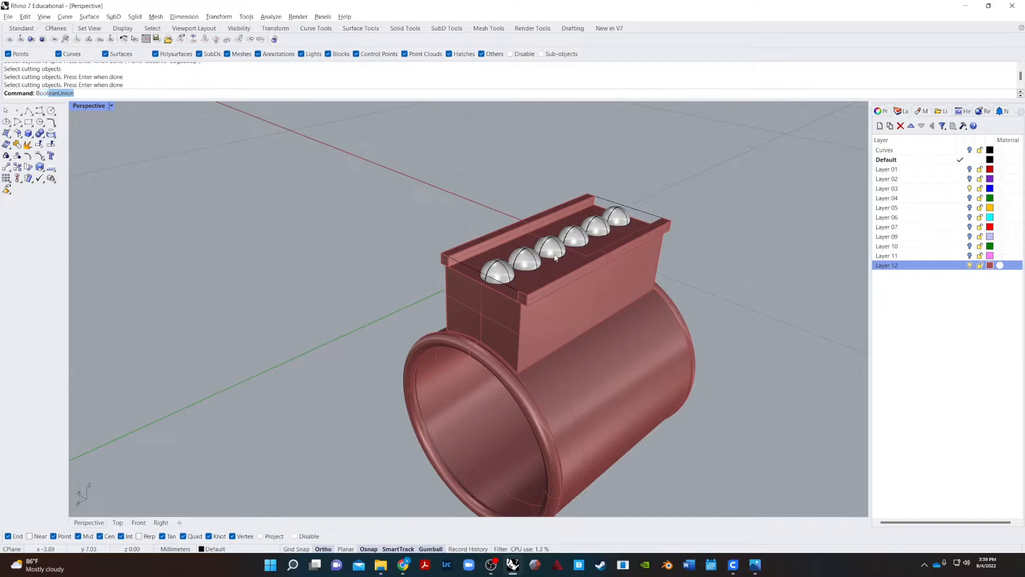
{"action": "type", "text": "eanD"}
{"action": "key", "text": "Return"}
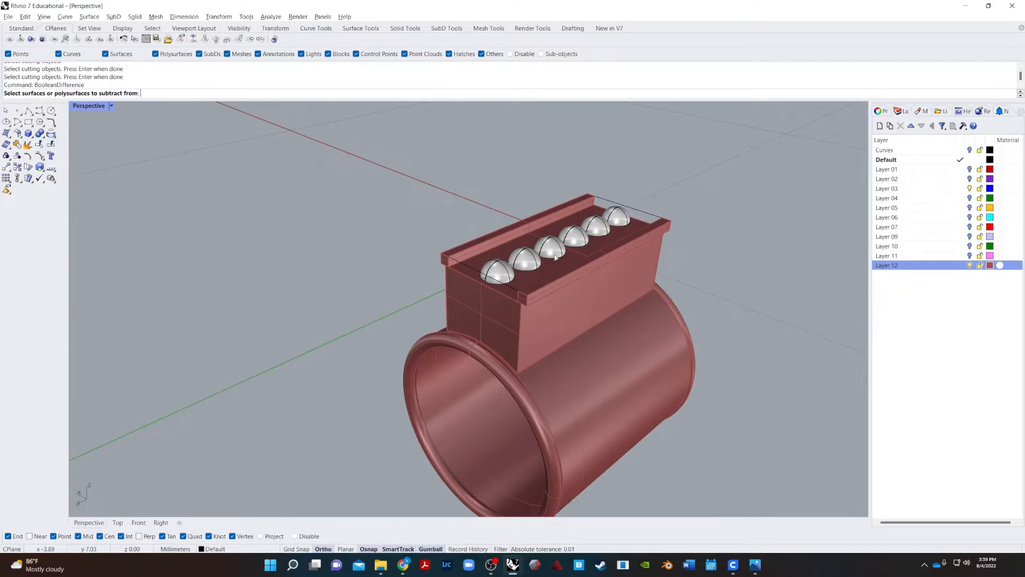
{"action": "left_click", "coordinate": [547, 295]}
{"action": "key", "text": "Return"}
{"action": "left_click", "coordinate": [499, 271]}
{"action": "left_click", "coordinate": [523, 260]}
{"action": "left_click", "coordinate": [549, 248]}
{"action": "left_click", "coordinate": [573, 236]}
{"action": "left_click", "coordinate": [595, 226]}
{"action": "left_click", "coordinate": [617, 212]}
{"action": "key", "text": "Return"}
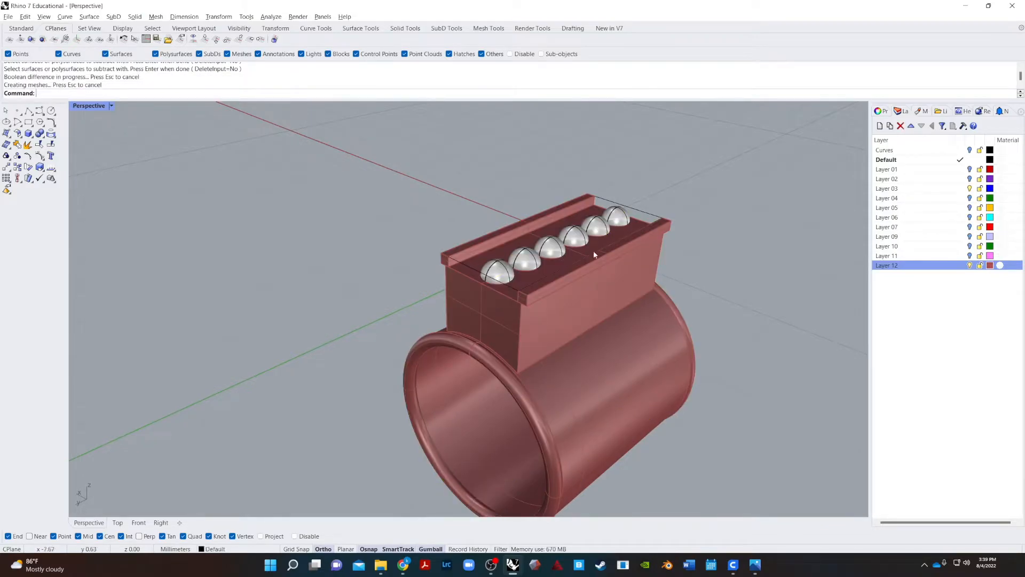
{"action": "left_click", "coordinate": [593, 251]}
{"action": "left_click", "coordinate": [628, 285]}
{"action": "left_click", "coordinate": [429, 290]}
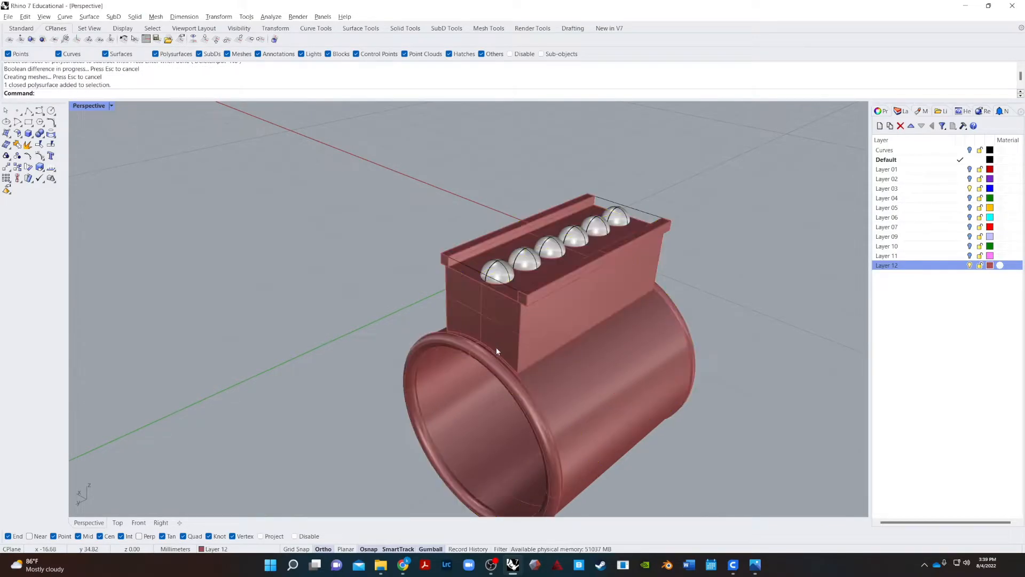
- Delete the remaining rectangular construction curve around the top of the switch block
{"action": "left_click", "coordinate": [466, 266]}
{"action": "key", "text": "Delete"}
{"action": "right_click_drag", "start_coordinate": [701, 406], "coordinate": [507, 403]}
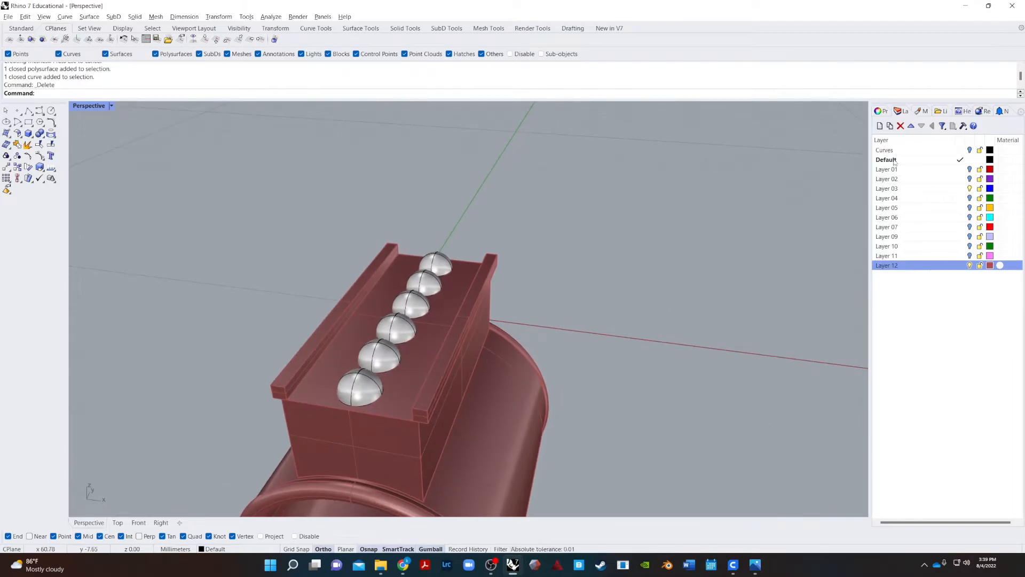
- Add a new layer and set its color to magenta-pink (RGB 255, 0, 201)
{"action": "left_click", "coordinate": [880, 126]}
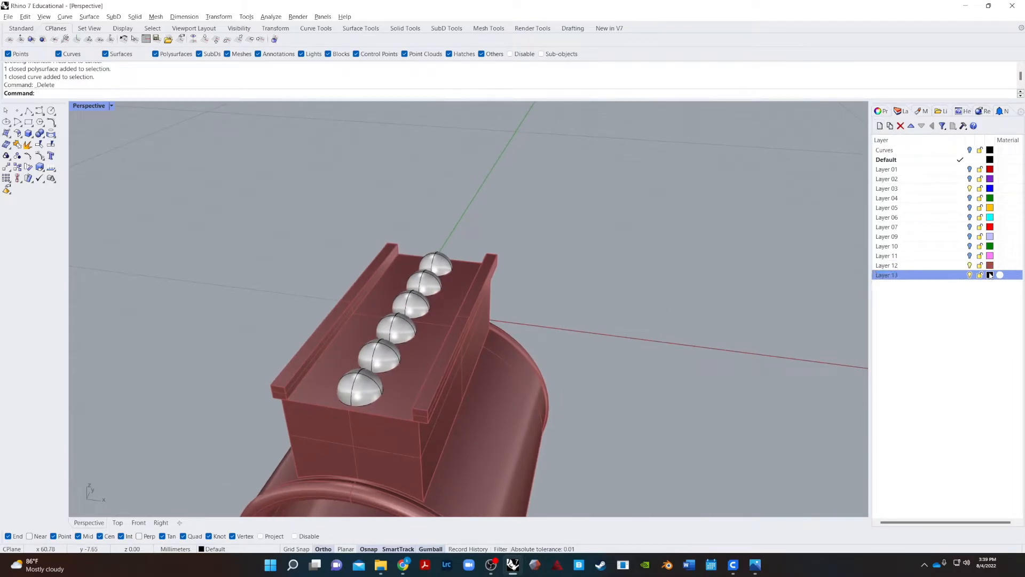
{"action": "left_click", "coordinate": [991, 275]}
{"action": "left_click", "coordinate": [674, 402]}
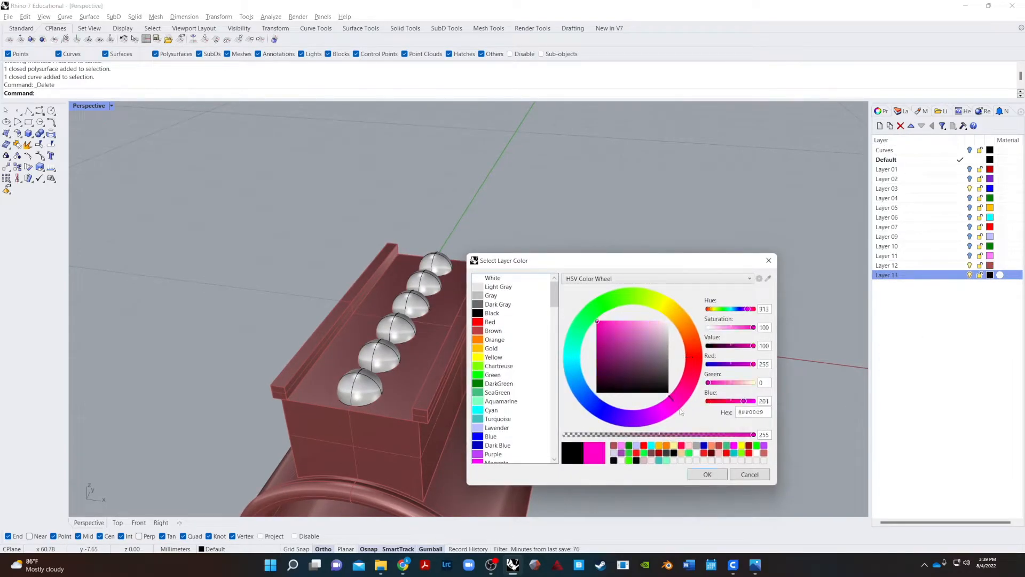
{"action": "left_click", "coordinate": [707, 474]}
- Move the six spheres in the channel onto Layer 13
{"action": "right_click", "coordinate": [908, 275]}
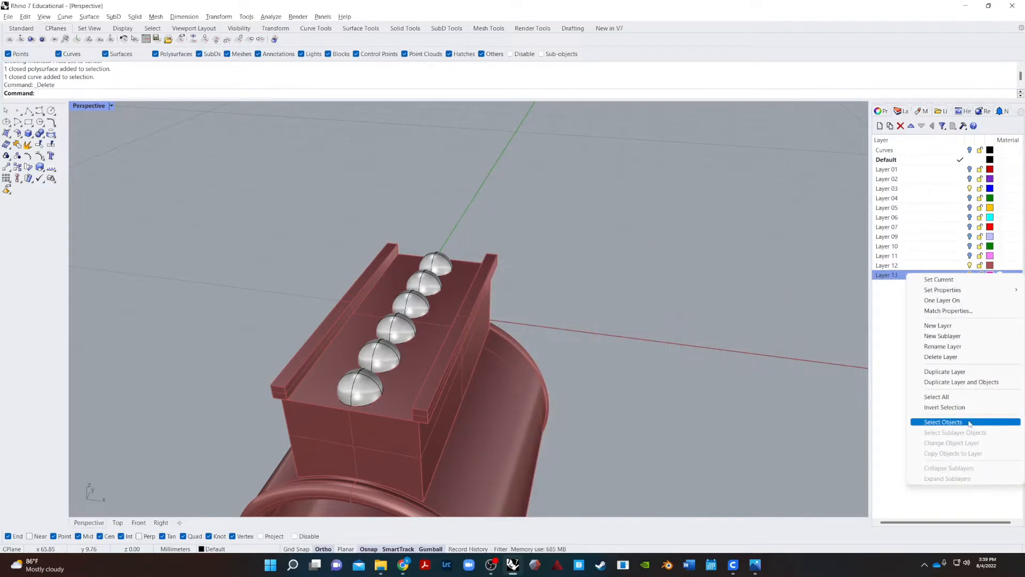
{"action": "left_click", "coordinate": [969, 422]}
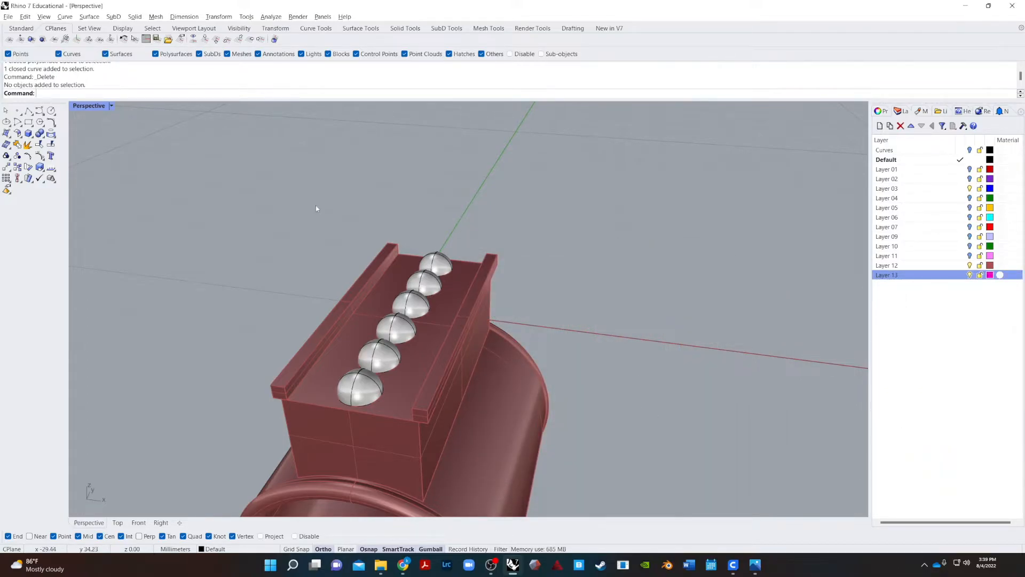
{"action": "left_click_drag", "start_coordinate": [316, 208], "coordinate": [518, 486]}
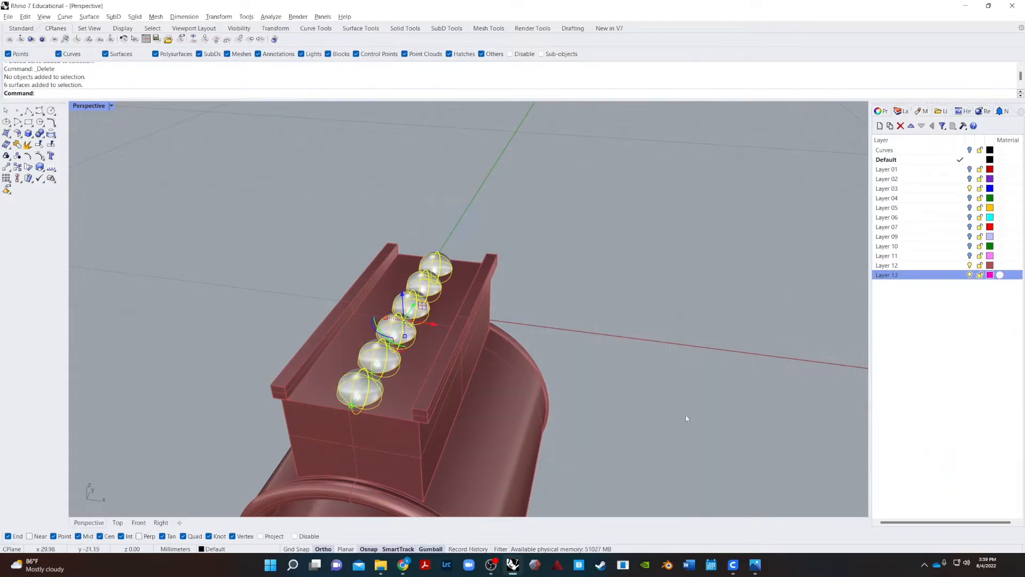
{"action": "right_click", "coordinate": [904, 278]}
{"action": "left_click", "coordinate": [948, 447]}
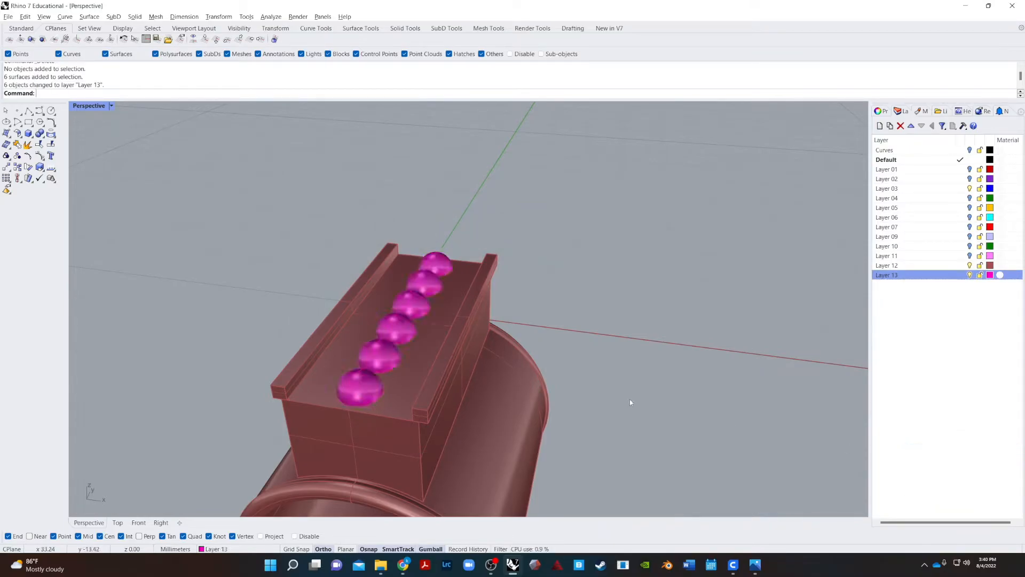
- Turn on the visibility of Layers 01, 02, 04, 05, 06, 07, 09, 10 and 11 to show the whole flashlight
{"action": "right_click_drag", "start_coordinate": [629, 399], "coordinate": [542, 395]}
{"action": "scroll", "coordinate": [540, 395], "scroll_direction": "down", "scroll_amount": 3}
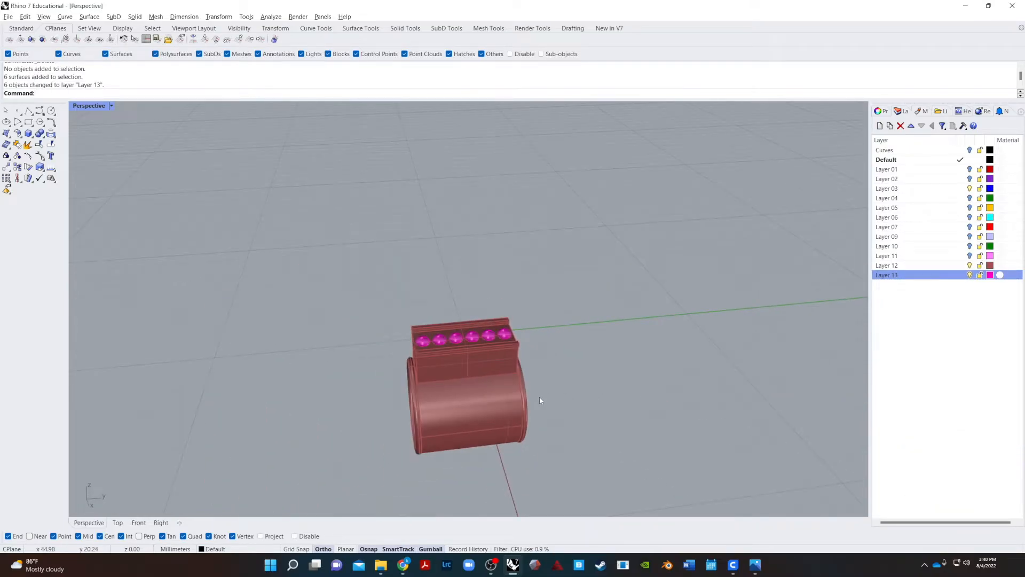
{"action": "left_click", "coordinate": [969, 198]}
{"action": "left_click", "coordinate": [970, 208]}
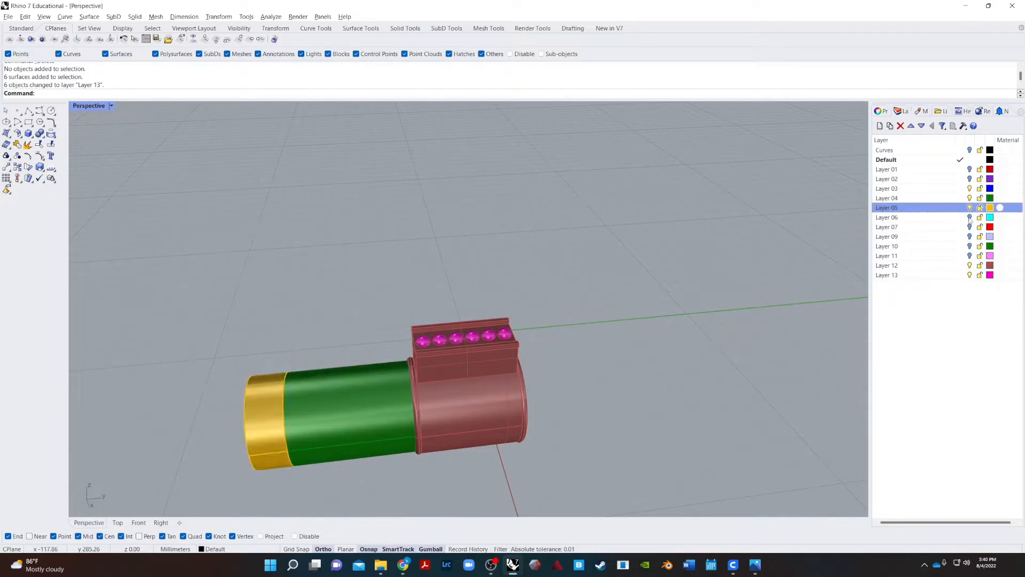
{"action": "left_click", "coordinate": [970, 217]}
{"action": "left_click", "coordinate": [969, 226]}
{"action": "left_click", "coordinate": [970, 246]}
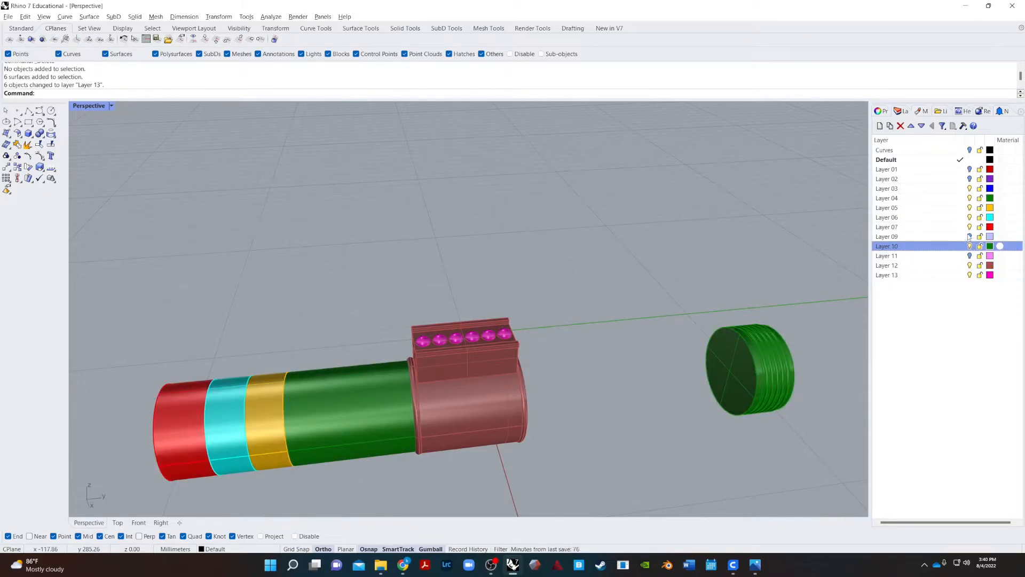
{"action": "left_click", "coordinate": [970, 237]}
{"action": "left_click", "coordinate": [970, 255]}
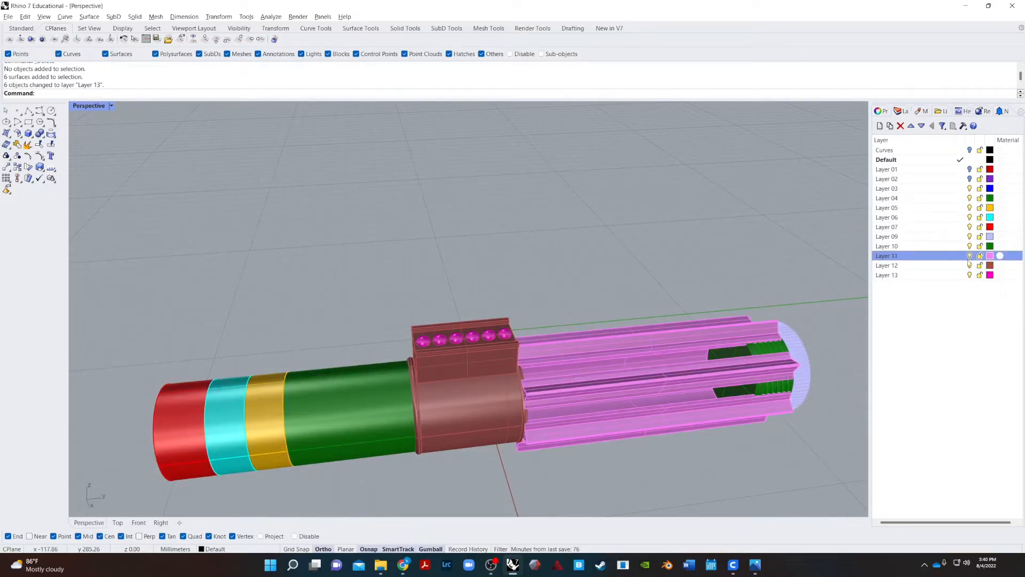
{"action": "left_click", "coordinate": [970, 179]}
{"action": "left_click", "coordinate": [970, 169]}
- Switch the Perspective view to the Rendered display mode and inspect the ringed body below the switch block
{"action": "right_click_drag", "start_coordinate": [569, 190], "coordinate": [281, 263]}
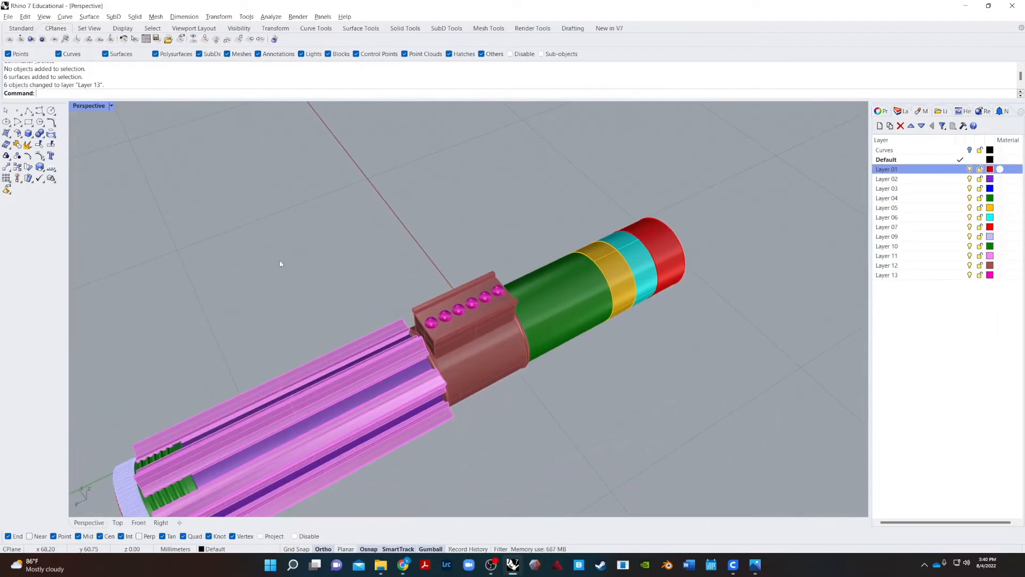
{"action": "left_click", "coordinate": [111, 105]}
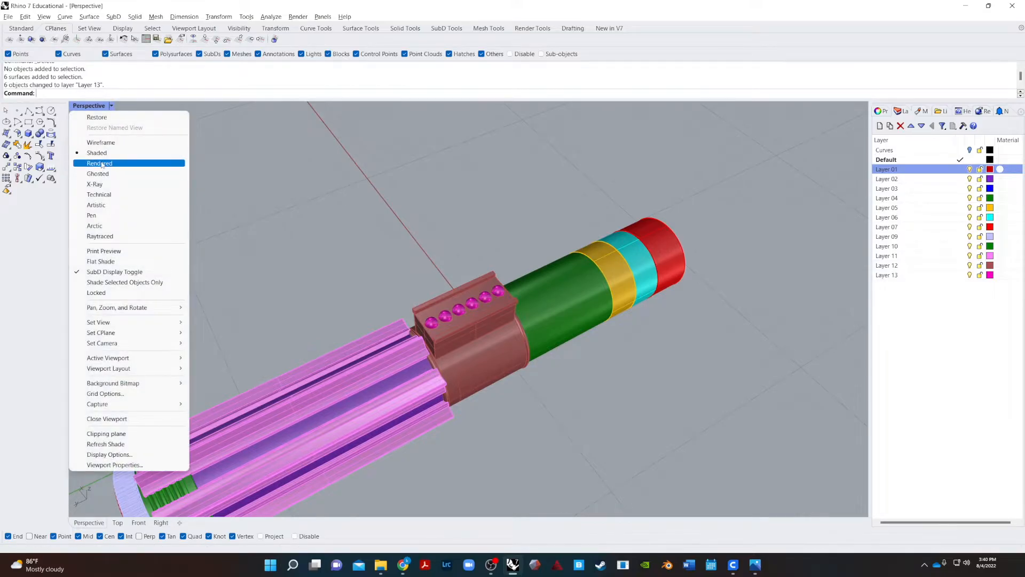
{"action": "left_click", "coordinate": [102, 165]}
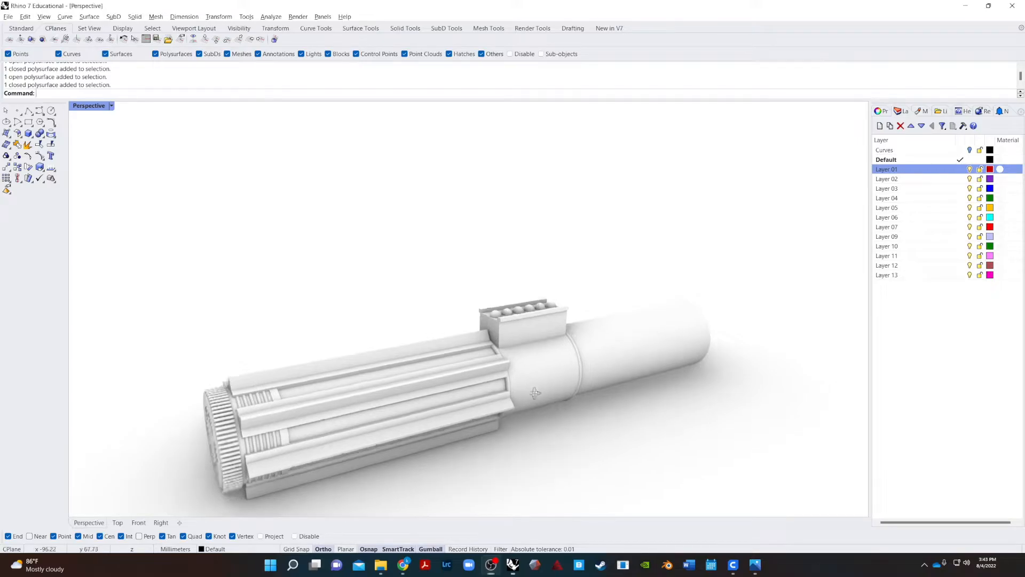
{"action": "right_click_drag", "start_coordinate": [535, 393], "coordinate": [513, 362]}
{"action": "scroll", "coordinate": [374, 410], "scroll_direction": "up", "scroll_amount": 10}
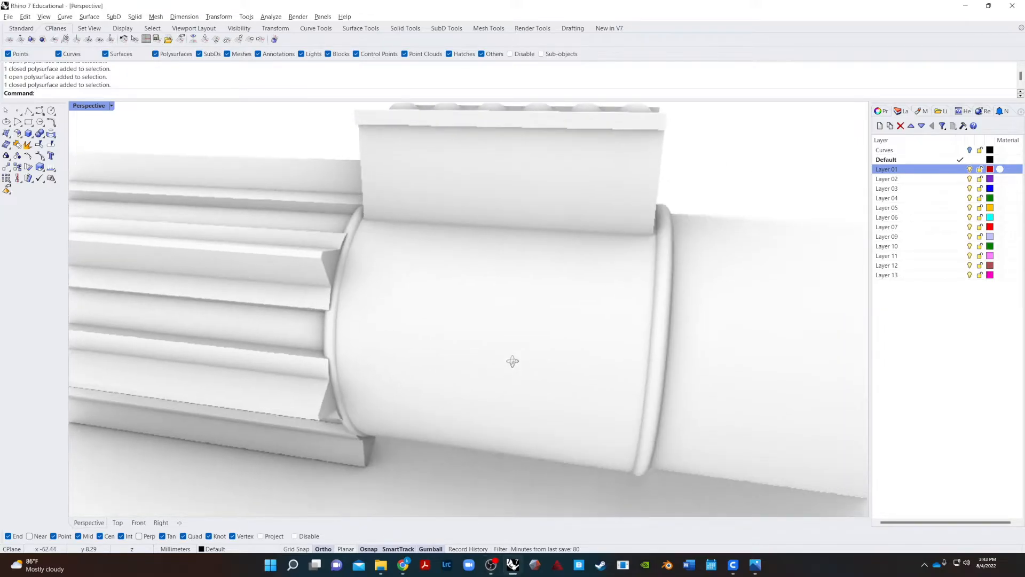
- Inspect the rib ends where they meet the ringed body and set the Perspective view to the Shaded display mode
{"action": "scroll", "coordinate": [510, 352], "scroll_direction": "up", "scroll_amount": 3}
{"action": "scroll", "coordinate": [396, 301], "scroll_direction": "up", "scroll_amount": 3}
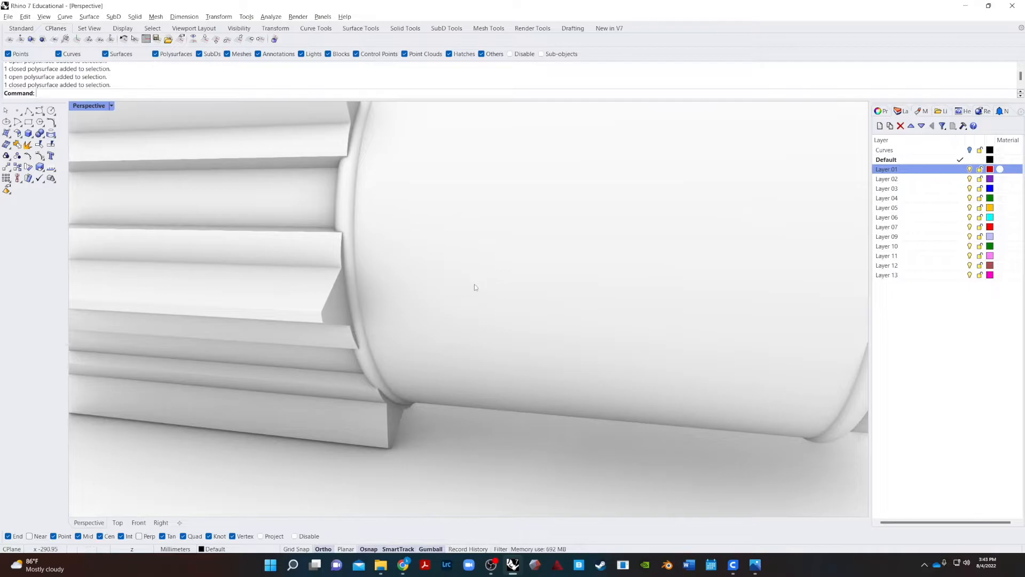
{"action": "scroll", "coordinate": [435, 275], "scroll_direction": "down", "scroll_amount": 3}
{"action": "left_click", "coordinate": [362, 293]}
{"action": "left_click", "coordinate": [386, 204]}
{"action": "left_click", "coordinate": [406, 156]}
{"action": "right_click_drag", "start_coordinate": [370, 310], "coordinate": [534, 331]}
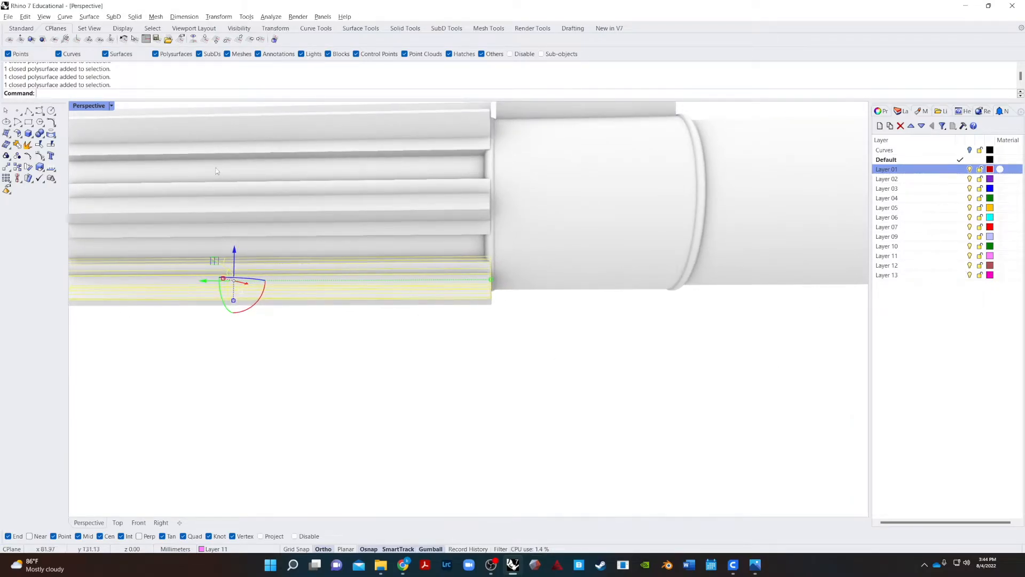
{"action": "left_click", "coordinate": [112, 107]}
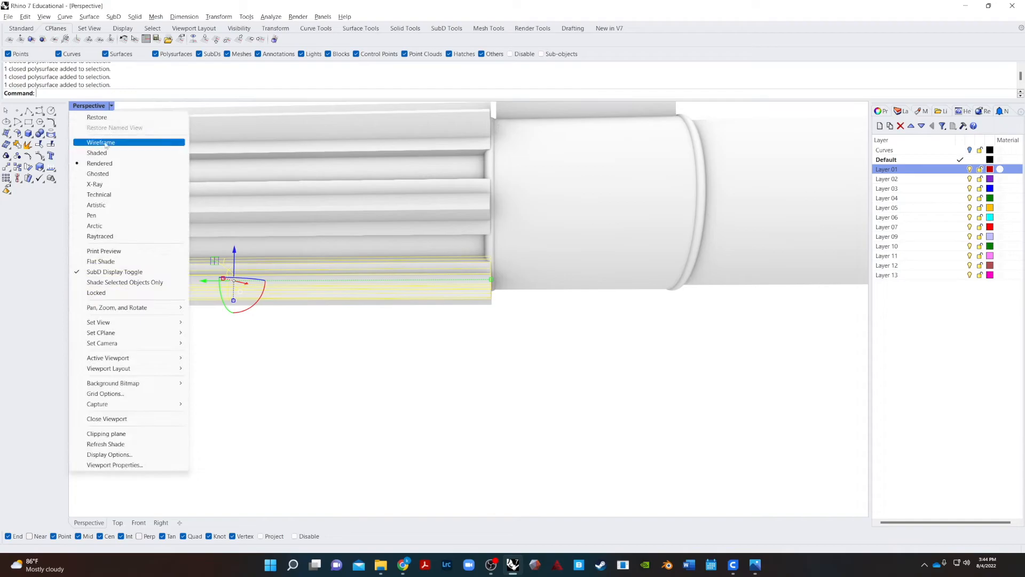
{"action": "left_click", "coordinate": [102, 153]}
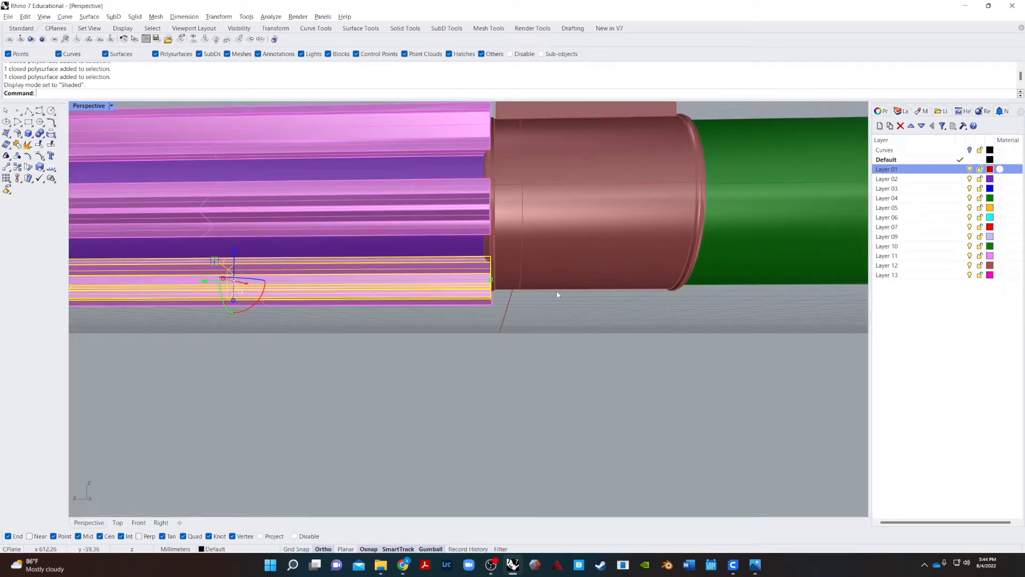
- Try to move the selected lower rib onto Layer 11
{"action": "left_click", "coordinate": [920, 258]}
{"action": "right_click", "coordinate": [908, 256]}
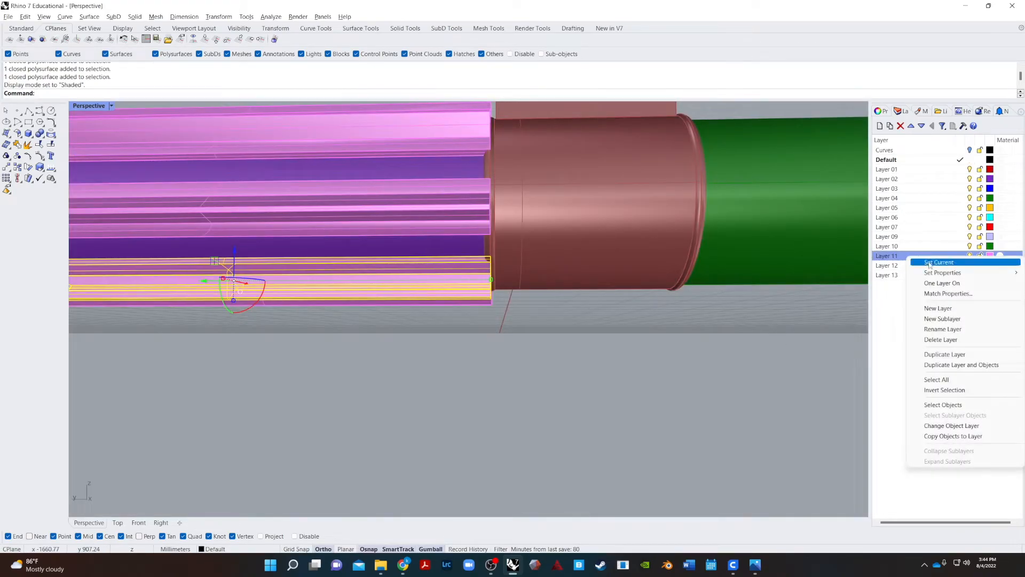
{"action": "left_click", "coordinate": [951, 425]}
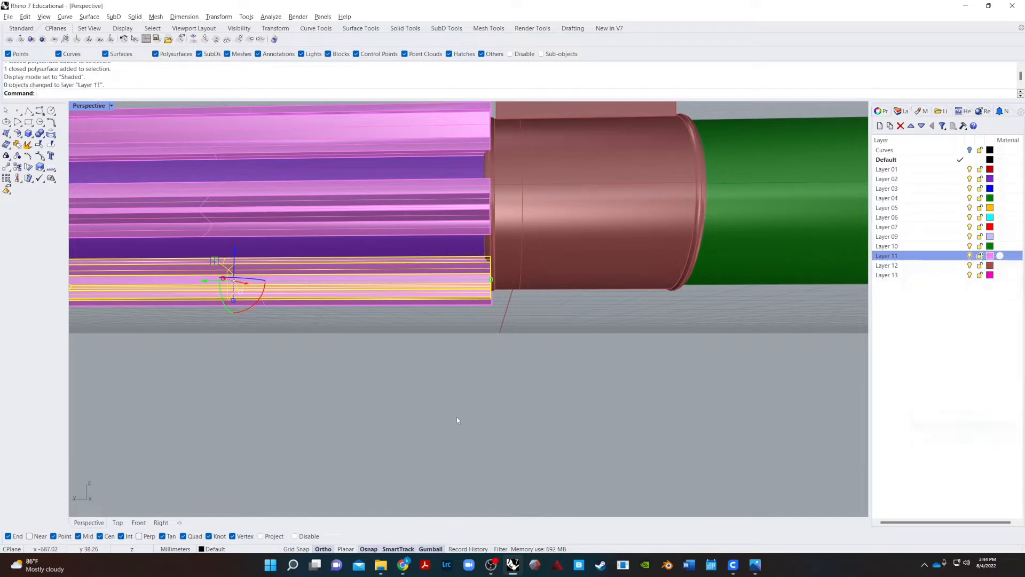
{"action": "left_click", "coordinate": [719, 366]}
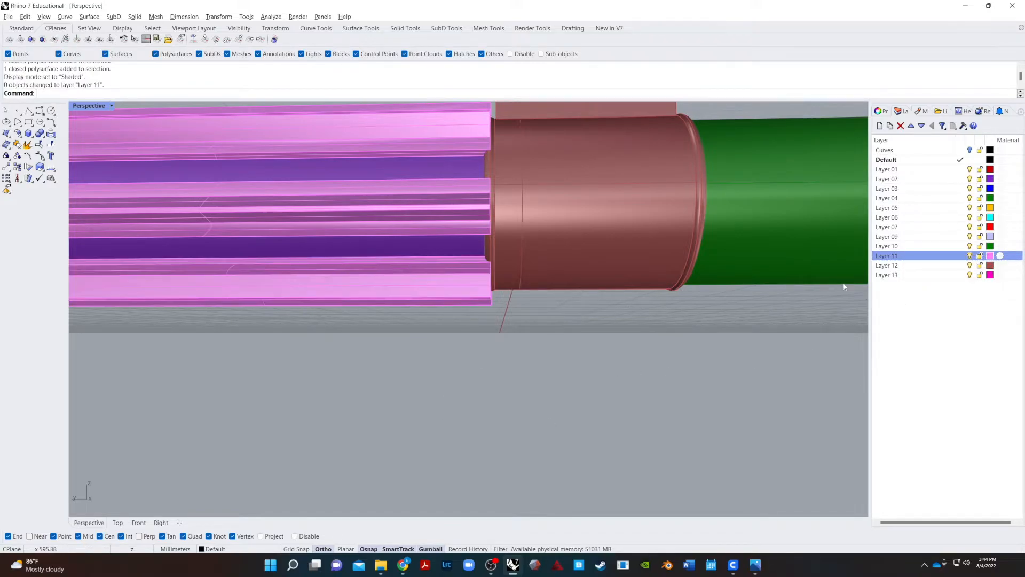
- Select all objects on Layer 11 and isolate them
{"action": "right_click", "coordinate": [934, 261]}
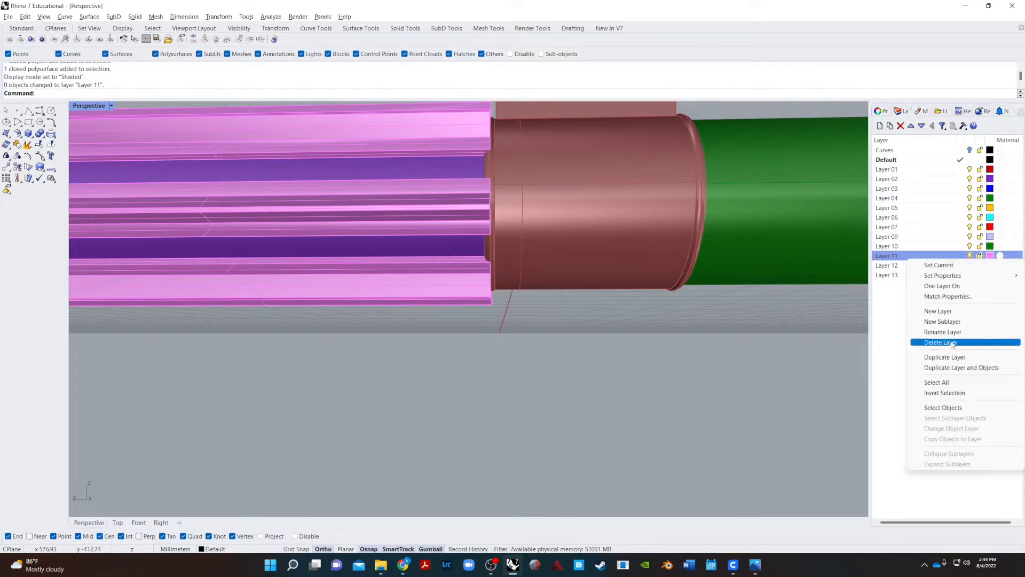
{"action": "left_click", "coordinate": [948, 408]}
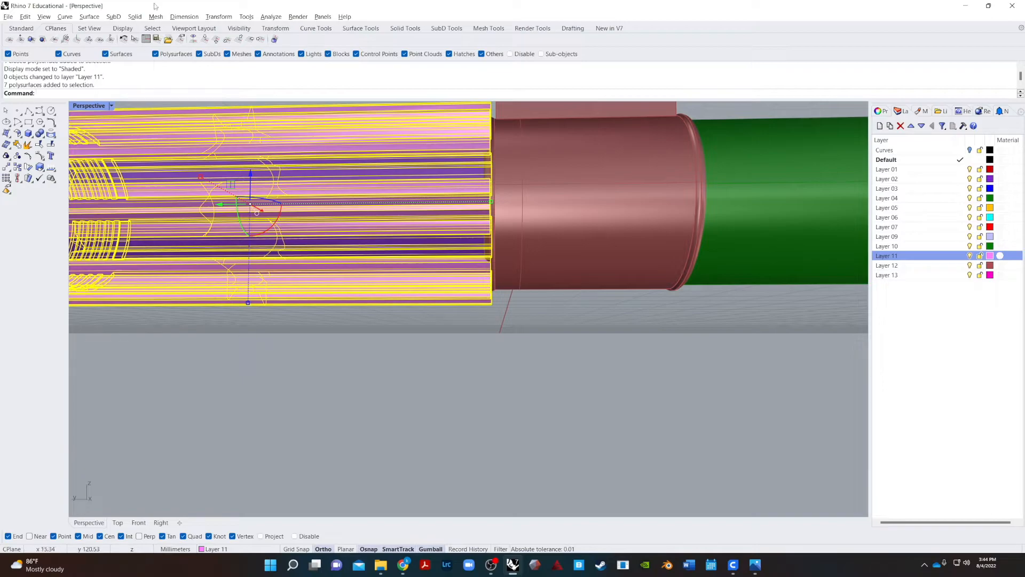
{"action": "left_click", "coordinate": [21, 28]}
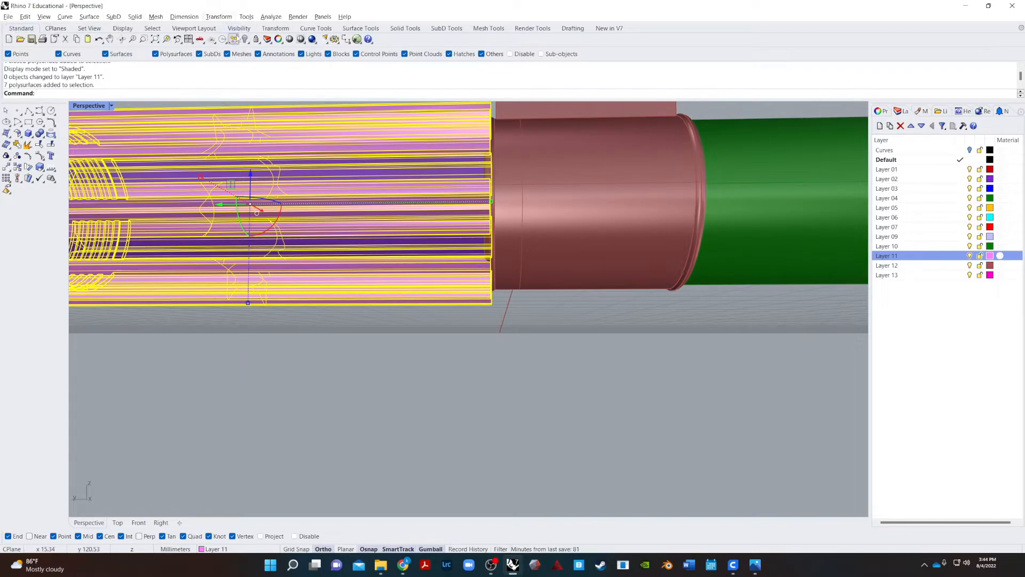
{"action": "left_click", "coordinate": [247, 41]}
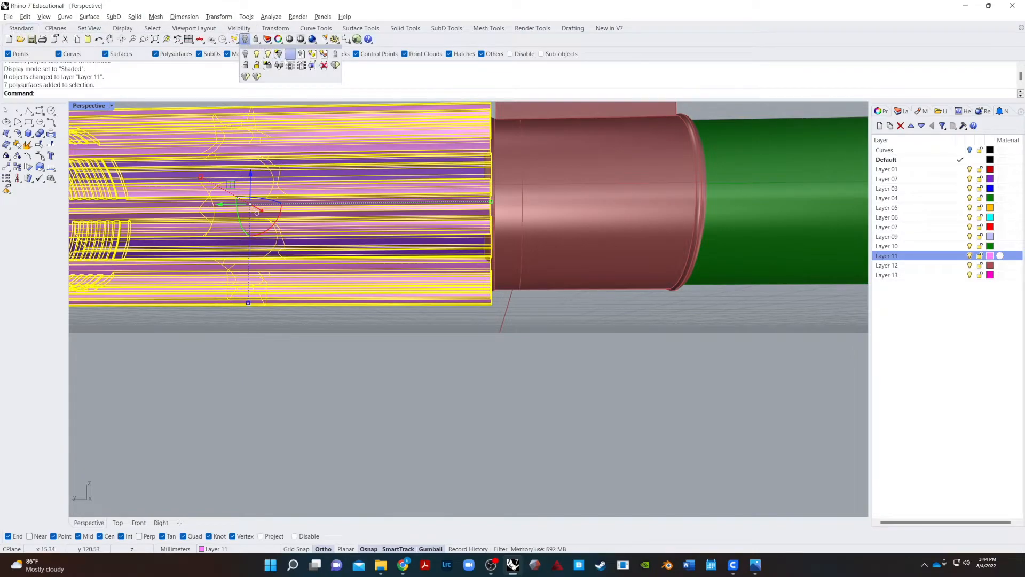
{"action": "left_click", "coordinate": [289, 53]}
- Select the end faces of all seven ribs on the ringed-body side, and show the hidden objects again
{"action": "right_click_drag", "start_coordinate": [451, 338], "coordinate": [393, 255]}
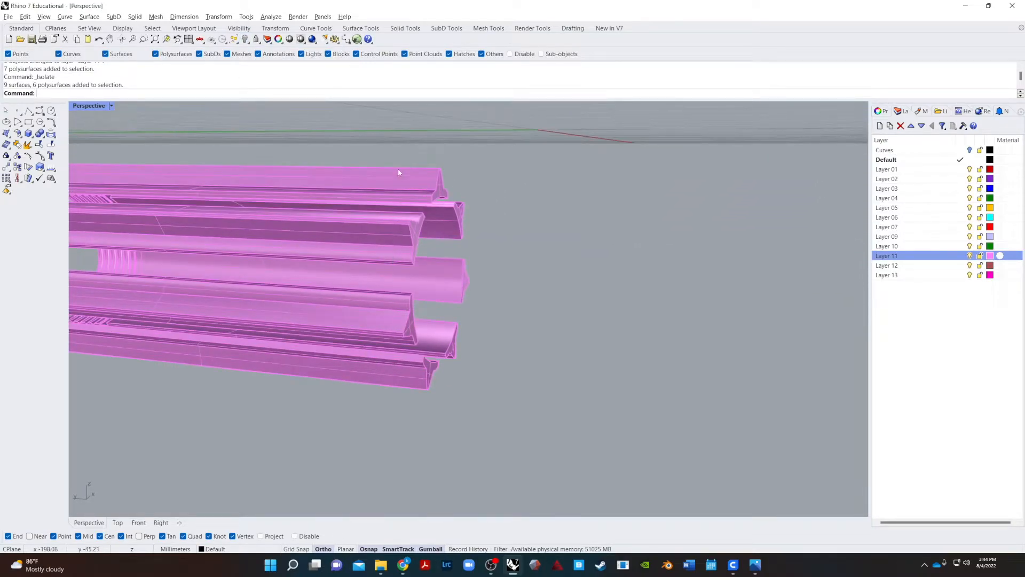
{"action": "left_click_drag", "start_coordinate": [373, 144], "coordinate": [521, 415], "text": "ctrl+shift"}
{"action": "mouse_move", "coordinate": [521, 415]}
{"action": "right_mouse_down"}
{"action": "mouse_move", "coordinate": [488, 391]}
{"action": "mouse_move", "coordinate": [489, 406]}
{"action": "mouse_move", "coordinate": [510, 408]}
{"action": "right_mouse_up"}
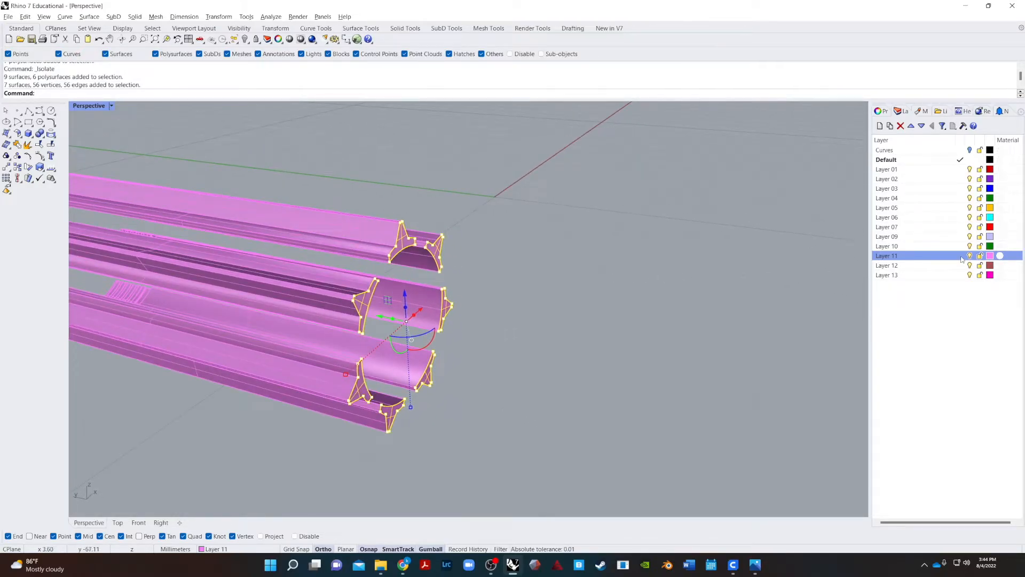
{"action": "right_click", "coordinate": [245, 39]}
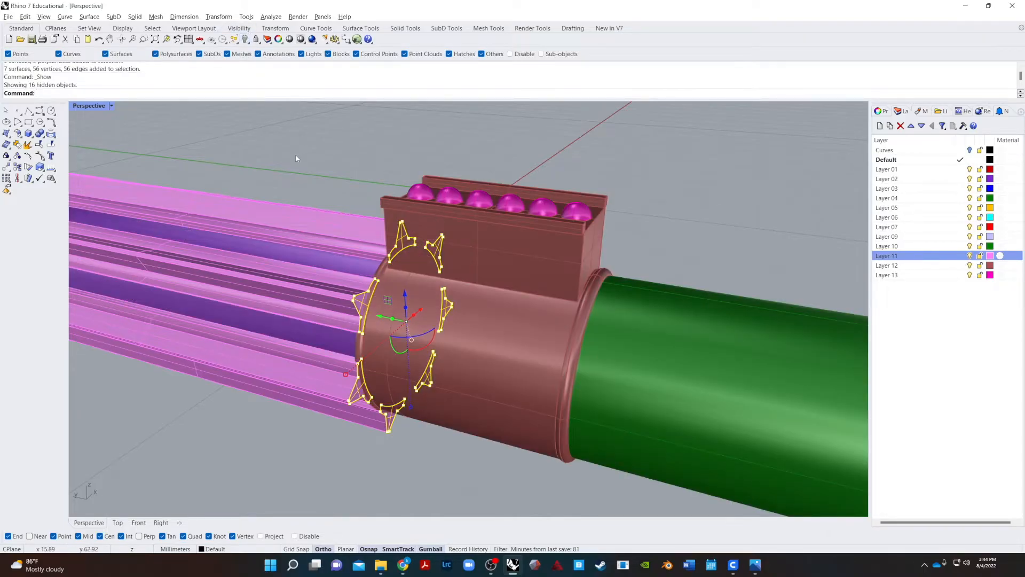
- Move the seven rib end faces back along the body axis, leaving a small gap before the ringed body's rim
{"action": "right_click_drag", "start_coordinate": [315, 158], "coordinate": [335, 166]}
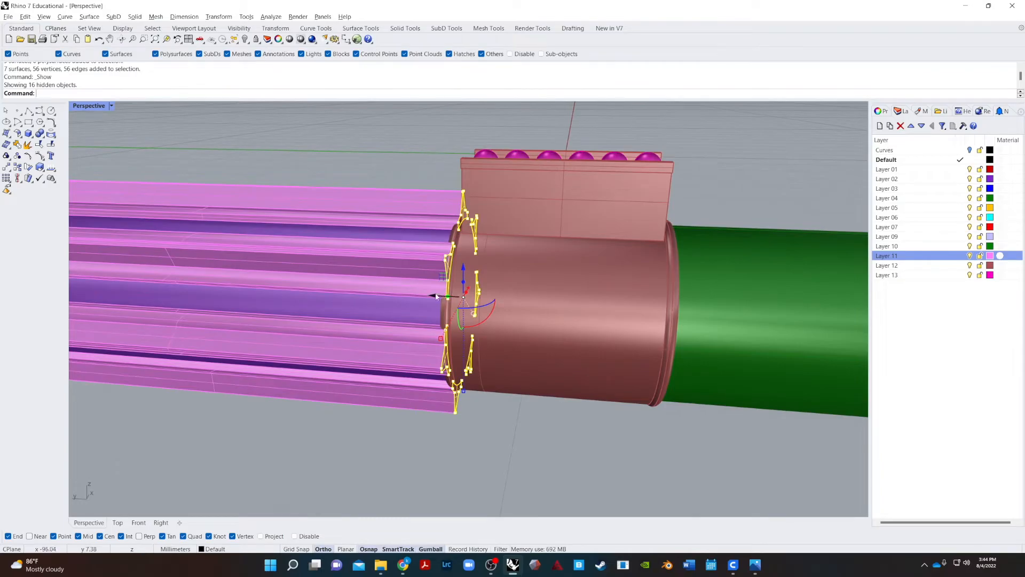
{"action": "mouse_move", "coordinate": [430, 295]}
{"action": "left_mouse_down"}
{"action": "mouse_move", "coordinate": [406, 295]}
{"action": "mouse_move", "coordinate": [429, 294]}
{"action": "left_mouse_up"}
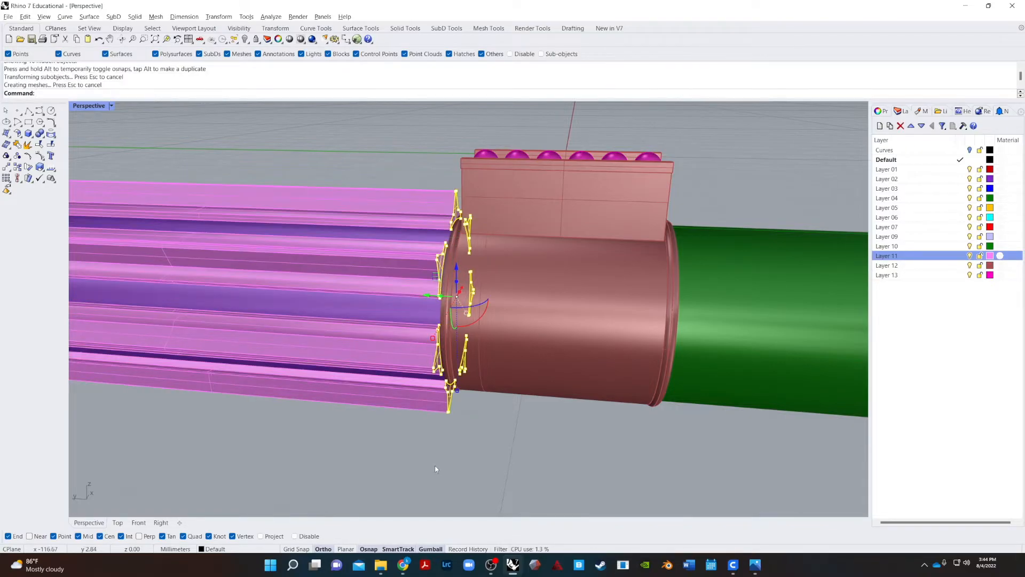
{"action": "scroll", "coordinate": [434, 467], "scroll_direction": "up", "scroll_amount": 2}
{"action": "scroll", "coordinate": [446, 249], "scroll_direction": "up", "scroll_amount": 5}
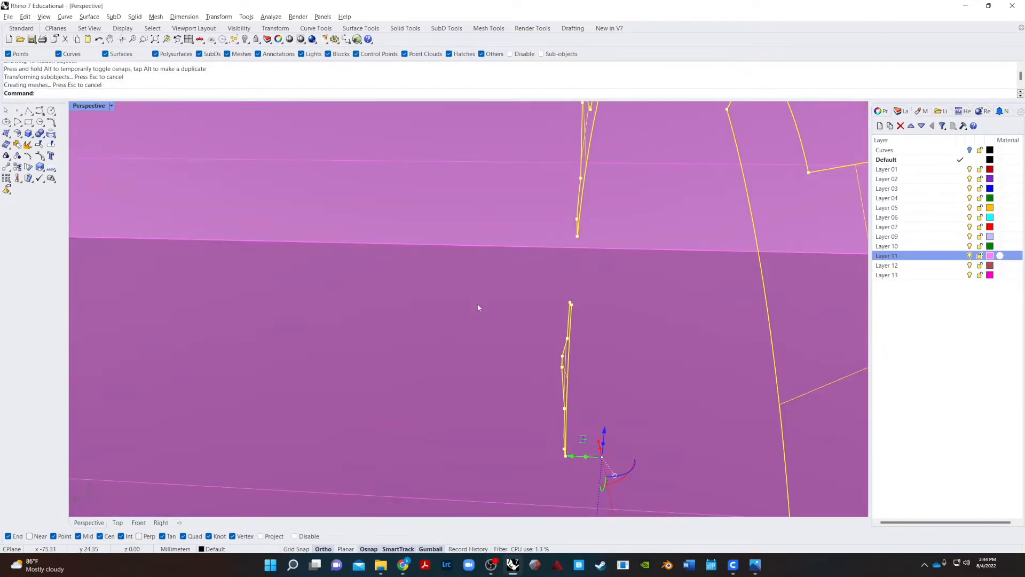
{"action": "scroll", "coordinate": [479, 307], "scroll_direction": "down", "scroll_amount": 6}
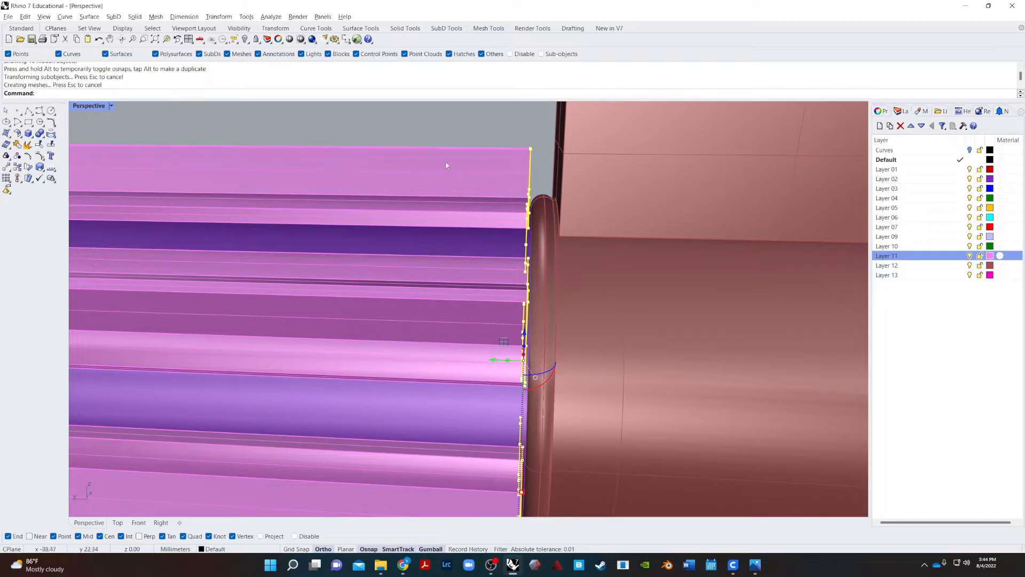
{"action": "mouse_move", "coordinate": [499, 360]}
{"action": "left_mouse_down"}
{"action": "mouse_move", "coordinate": [484, 356]}
{"action": "mouse_move", "coordinate": [511, 359]}
{"action": "left_mouse_up"}
{"action": "left_click_drag", "start_coordinate": [514, 423], "coordinate": [515, 434]}
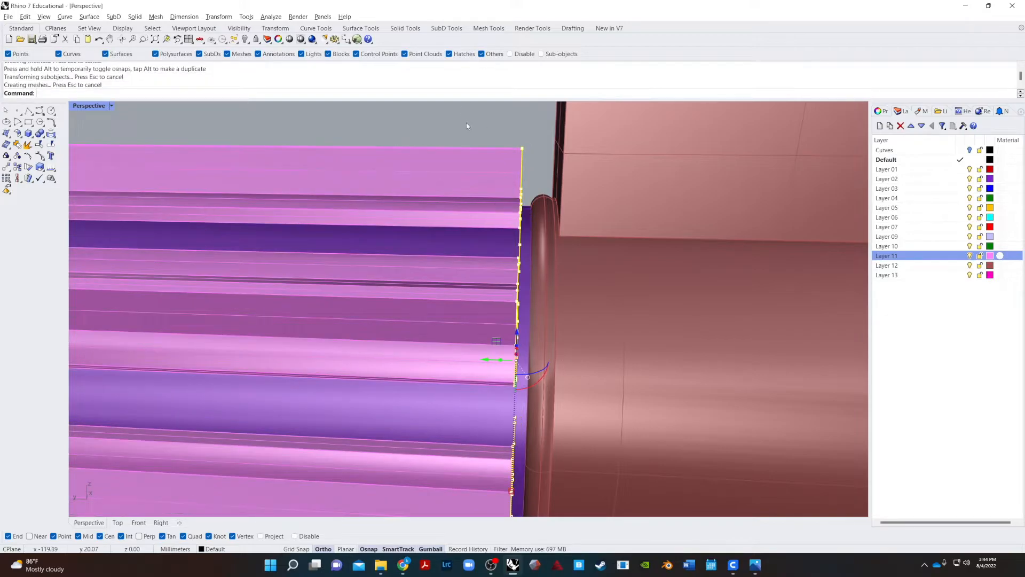
{"action": "scroll", "coordinate": [466, 122], "scroll_direction": "down", "scroll_amount": 10}
{"action": "left_click", "coordinate": [505, 220]}
- Isolate the green tube between the ringed body and the yellow band
{"action": "right_click_drag", "start_coordinate": [505, 220], "coordinate": [536, 223]}
{"action": "scroll", "coordinate": [537, 226], "scroll_direction": "up", "scroll_amount": 5}
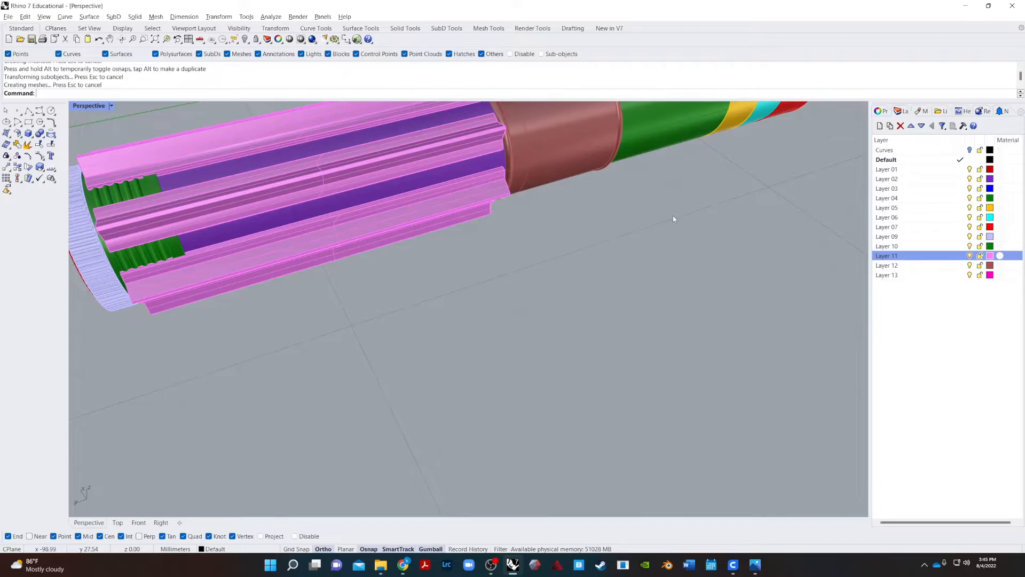
{"action": "right_click_drag", "start_coordinate": [674, 219], "coordinate": [514, 400]}
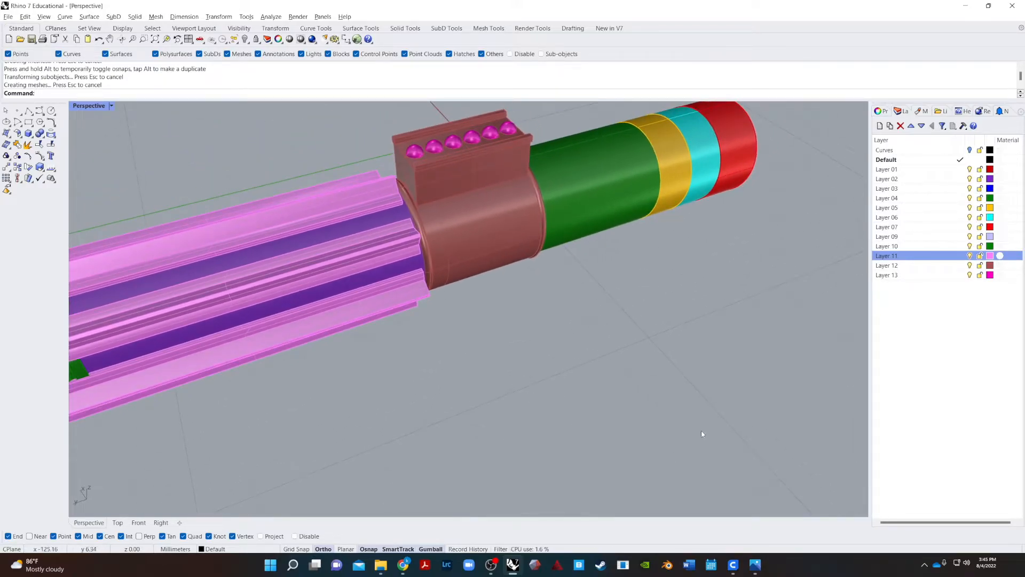
{"action": "right_click_drag", "start_coordinate": [717, 260], "coordinate": [607, 265]}
{"action": "left_click", "coordinate": [607, 265]}
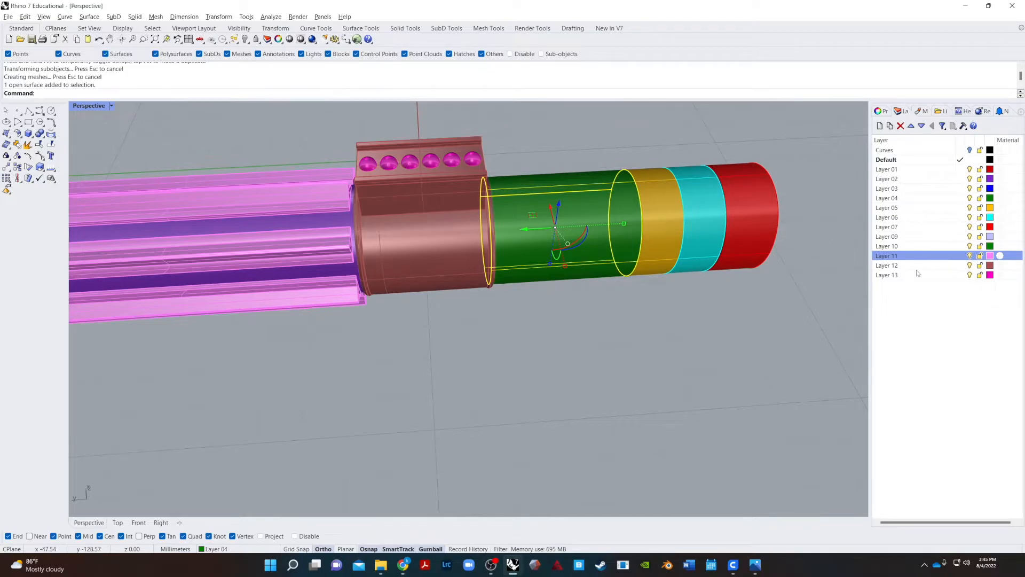
{"action": "left_click", "coordinate": [938, 245]}
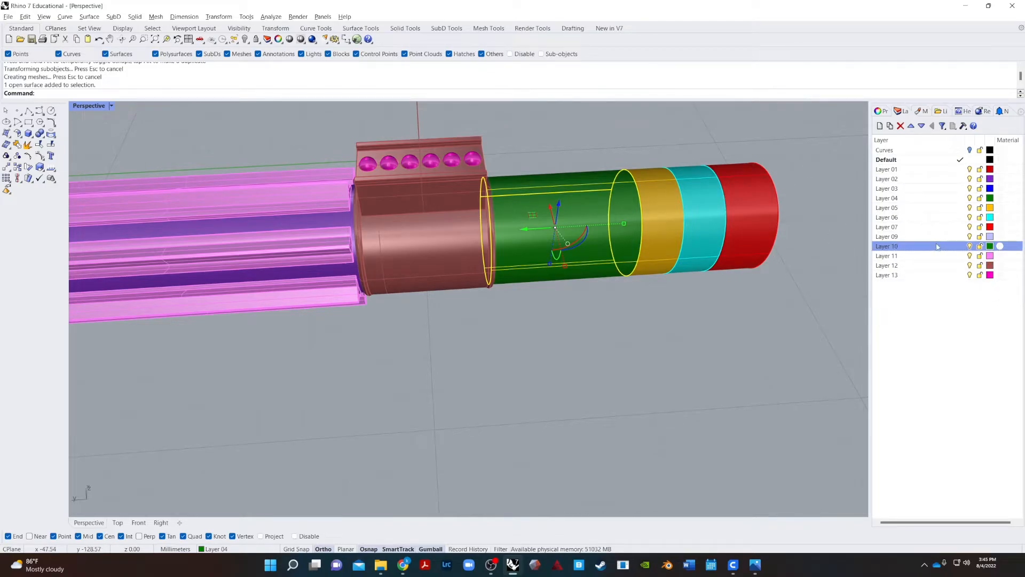
{"action": "scroll", "coordinate": [480, 204], "scroll_direction": "up", "scroll_amount": 2}
{"action": "middle_click", "coordinate": [475, 201]}
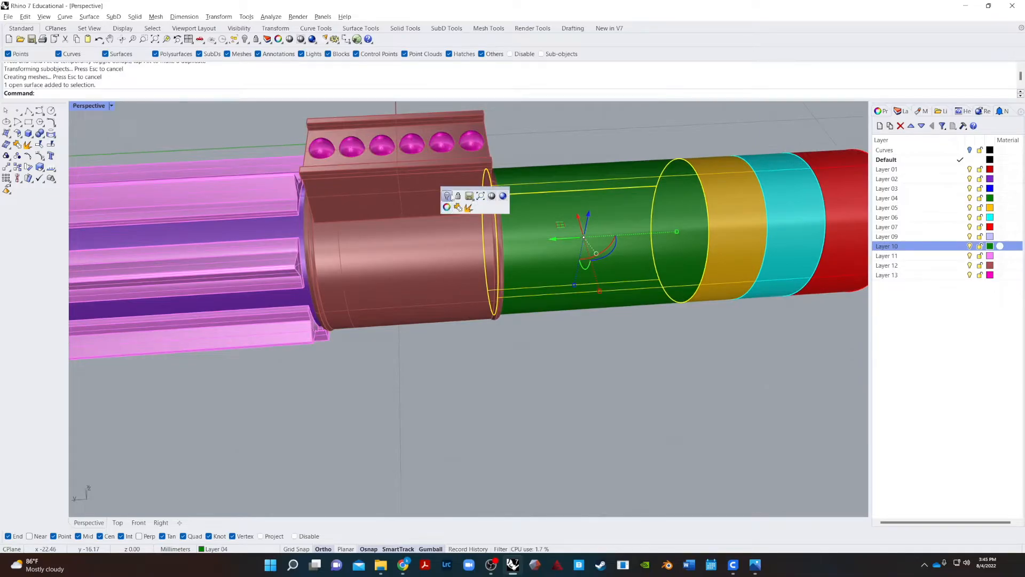
{"action": "left_click", "coordinate": [452, 199]}
{"action": "left_click", "coordinate": [485, 212]}
{"action": "left_click", "coordinate": [490, 430]}
- Close both open ends of the green tube with the Cap command
{"action": "right_click_drag", "start_coordinate": [490, 430], "coordinate": [657, 258]}
{"action": "left_click", "coordinate": [658, 257]}
{"action": "type", "text": "Cap"}
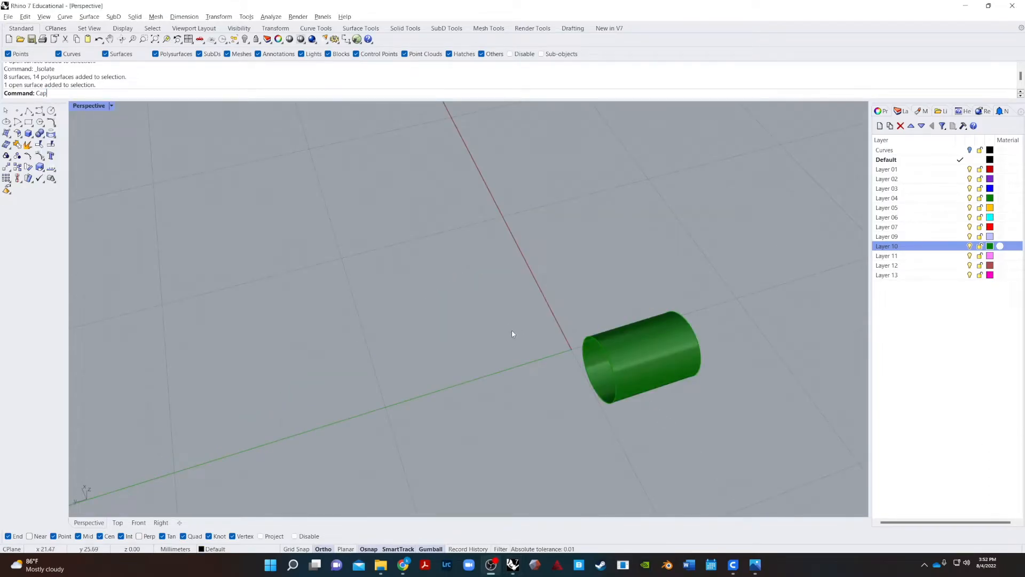
{"action": "left_click", "coordinate": [626, 347]}
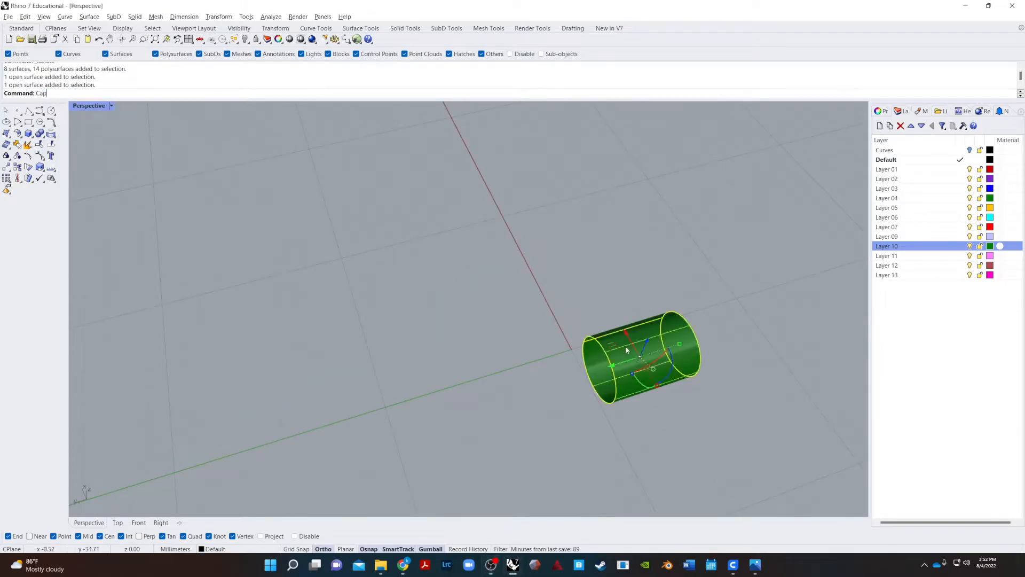
{"action": "type", "text": "cap"}
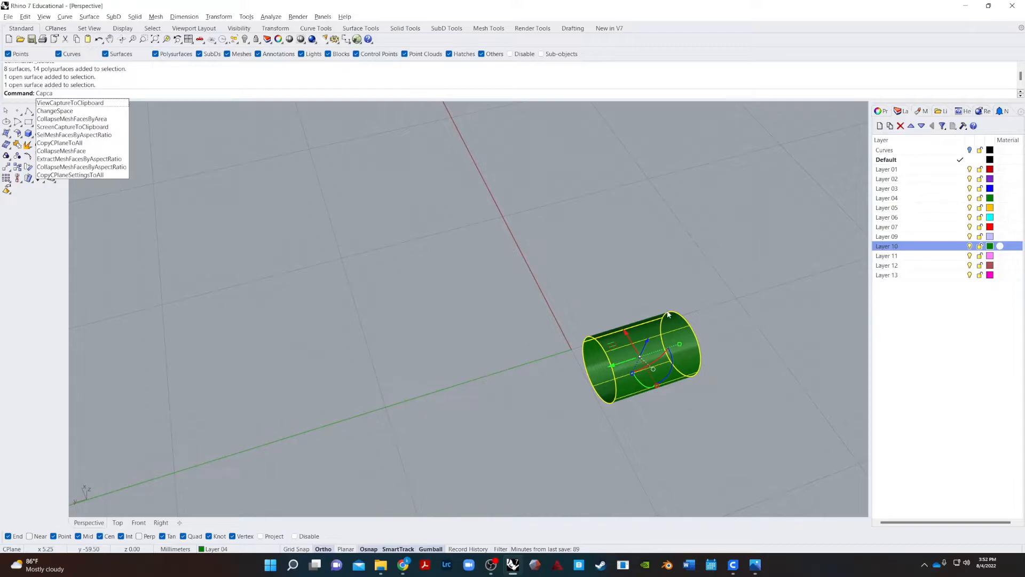
{"action": "key", "text": "Return"}
{"action": "left_click", "coordinate": [627, 333]}
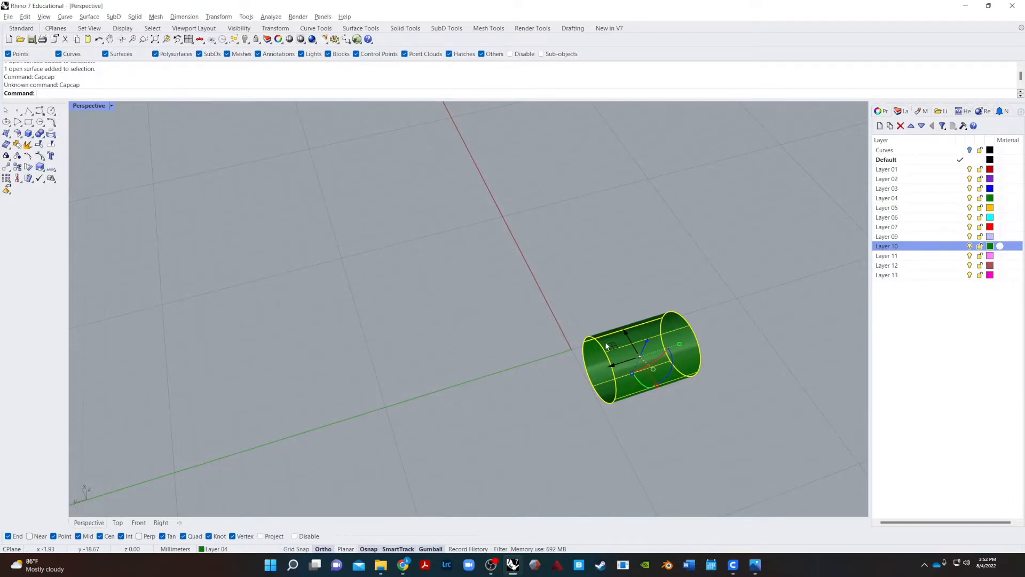
{"action": "key", "text": "Escape"}
{"action": "left_click", "coordinate": [607, 345]}
{"action": "type", "text": "C"}
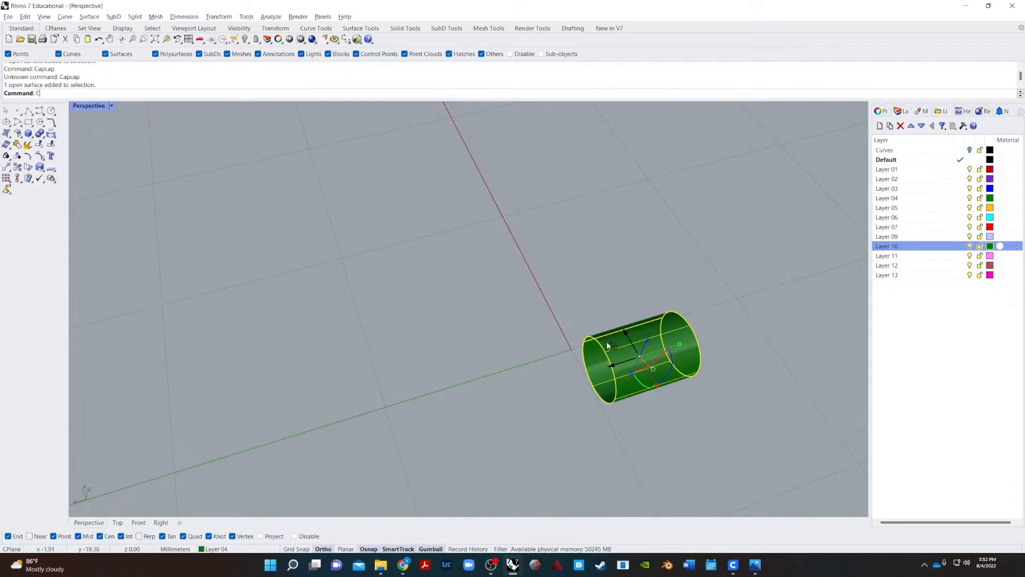
{"action": "key", "text": "Return"}
{"action": "left_click", "coordinate": [574, 344]}
{"action": "right_click_drag", "start_coordinate": [574, 344], "coordinate": [589, 304]}
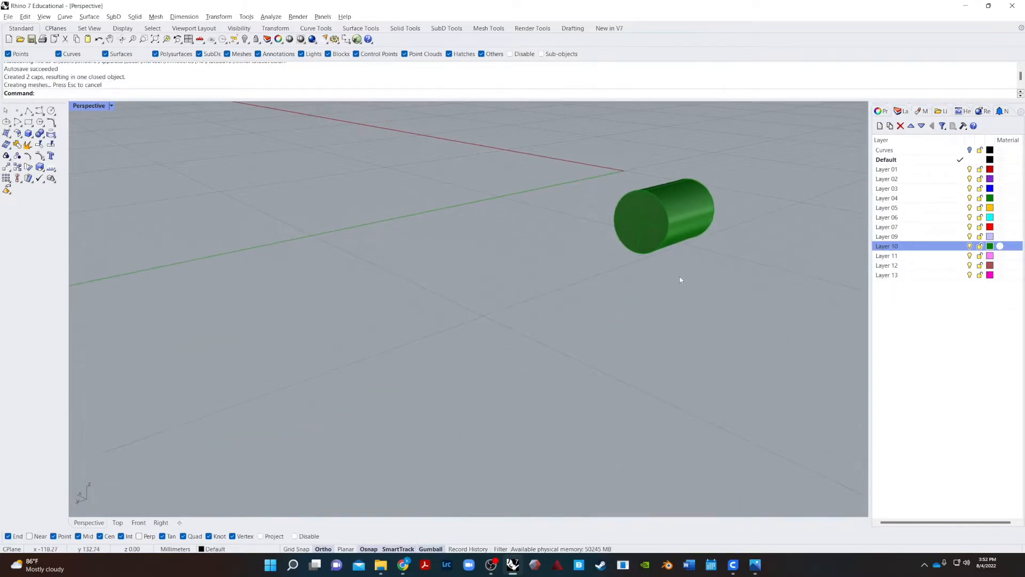
- Zoom to the selected green cylinder and inspect both of its capped ends
{"action": "left_click", "coordinate": [626, 216]}
{"action": "type", "text": "Z"}
{"action": "key", "text": "Return"}
{"action": "type", "text": "s"}
{"action": "key", "text": "Return"}
{"action": "left_click", "coordinate": [687, 207]}
{"action": "right_click_drag", "start_coordinate": [686, 207], "coordinate": [738, 232]}
{"action": "scroll", "coordinate": [571, 251], "scroll_direction": "down", "scroll_amount": 8}
{"action": "scroll", "coordinate": [555, 267], "scroll_direction": "up", "scroll_amount": 5}
{"action": "left_click", "coordinate": [561, 233]}
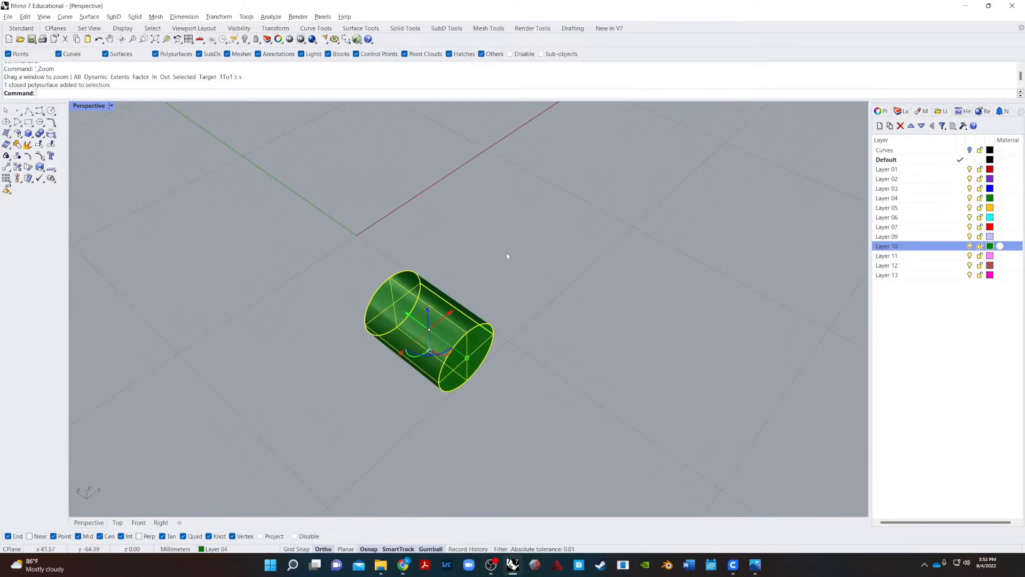
- Show all hidden objects to bring back the rest of the flashlight
{"action": "middle_click", "coordinate": [262, 197]}
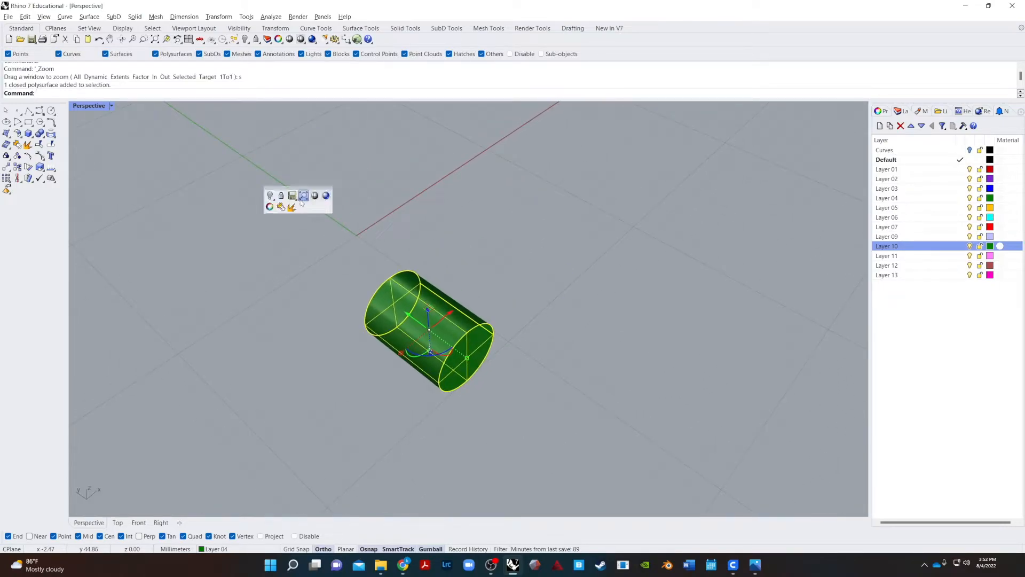
{"action": "right_click", "coordinate": [270, 196]}
{"action": "key", "text": "Escape"}
{"action": "right_click_drag", "start_coordinate": [488, 307], "coordinate": [464, 288]}
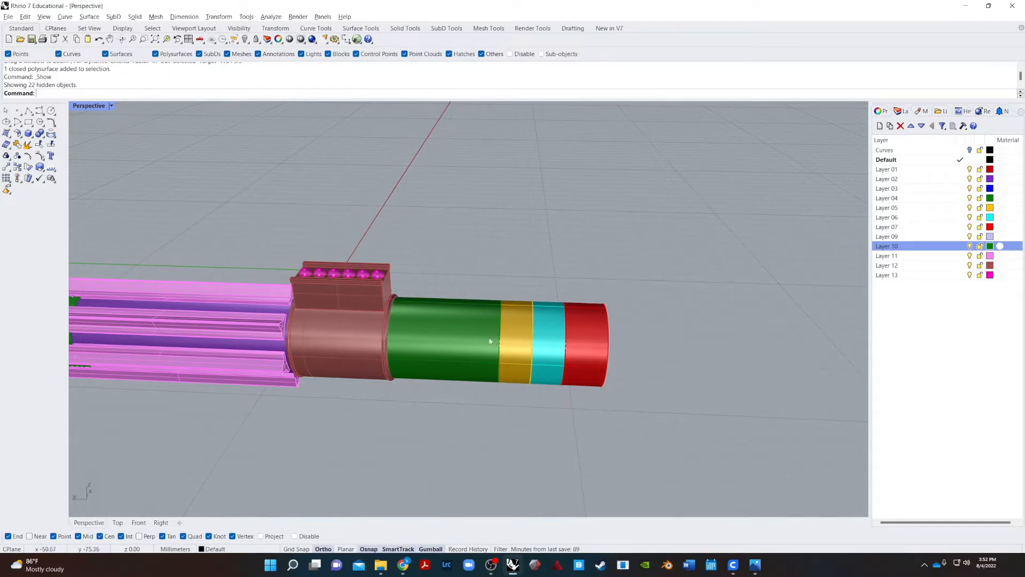
- Switch to the Front view and make Layer 04 the current layer, selecting the green body section on it
{"action": "left_click", "coordinate": [453, 324]}
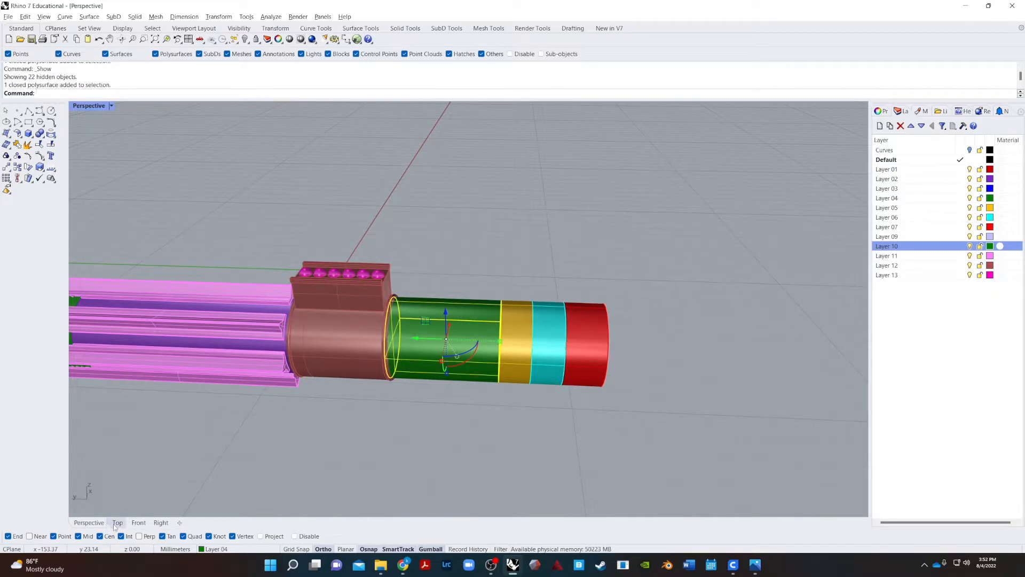
{"action": "left_click", "coordinate": [139, 523]}
{"action": "left_click", "coordinate": [231, 314]}
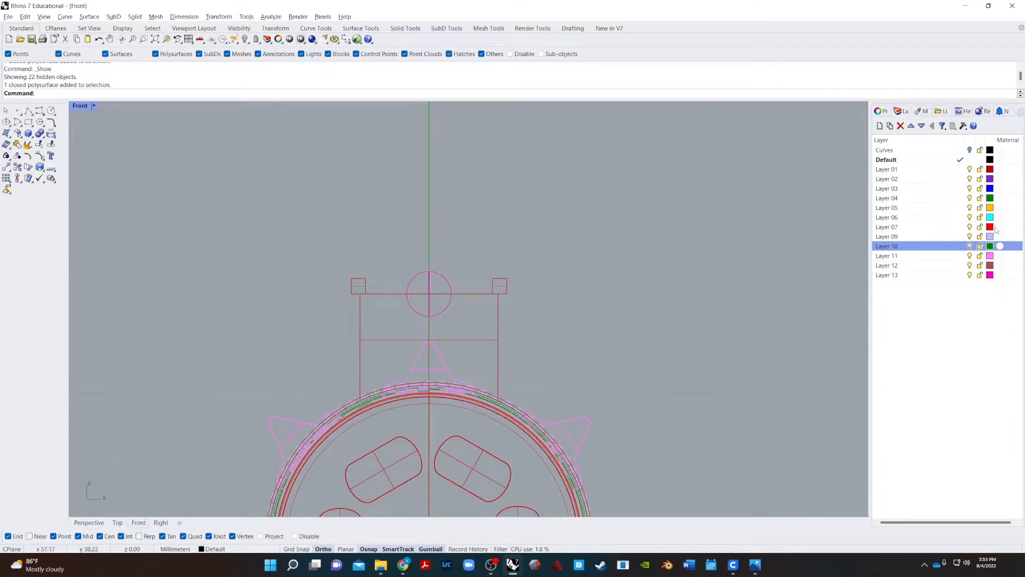
{"action": "right_click", "coordinate": [961, 198]}
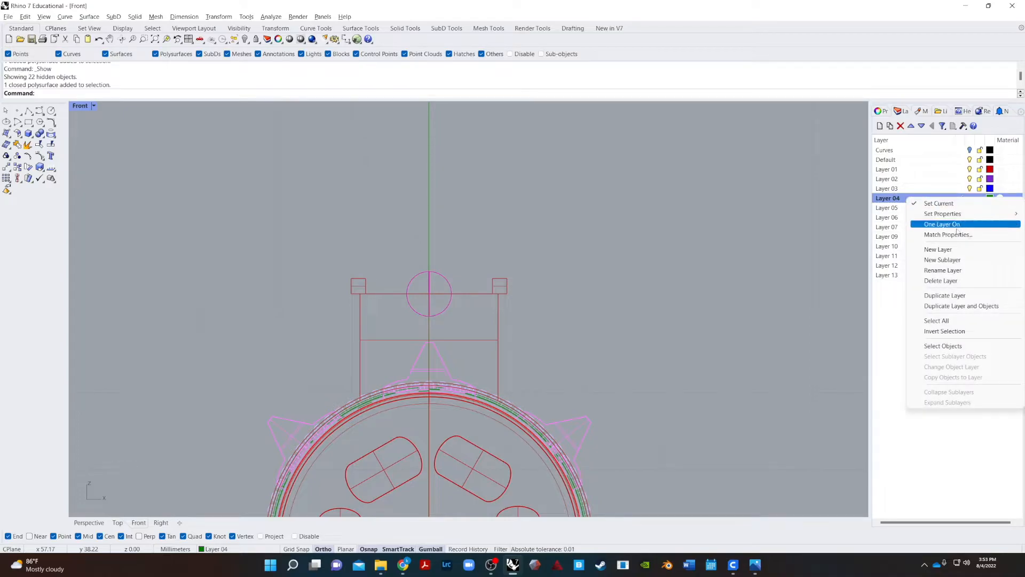
{"action": "left_click", "coordinate": [923, 346]}
- Isolate the selected green cylinder so only its circular outline remains to work on
{"action": "middle_click", "coordinate": [498, 330]}
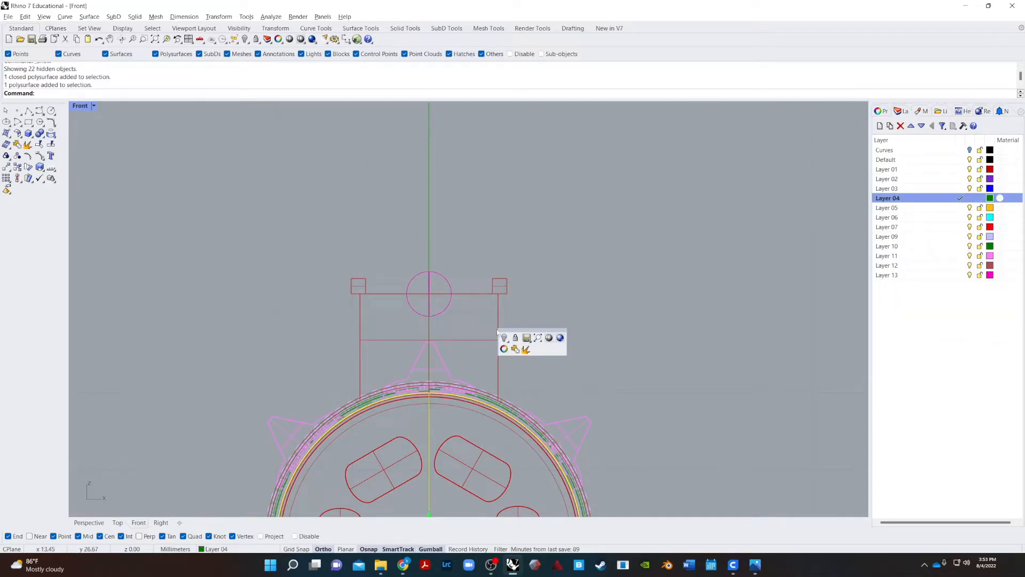
{"action": "left_click", "coordinate": [504, 338]}
{"action": "left_click", "coordinate": [539, 353]}
{"action": "key", "text": "Escape"}
{"action": "scroll", "coordinate": [566, 398], "scroll_direction": "down", "scroll_amount": 8}
{"action": "scroll", "coordinate": [541, 409], "scroll_direction": "up", "scroll_amount": 4}
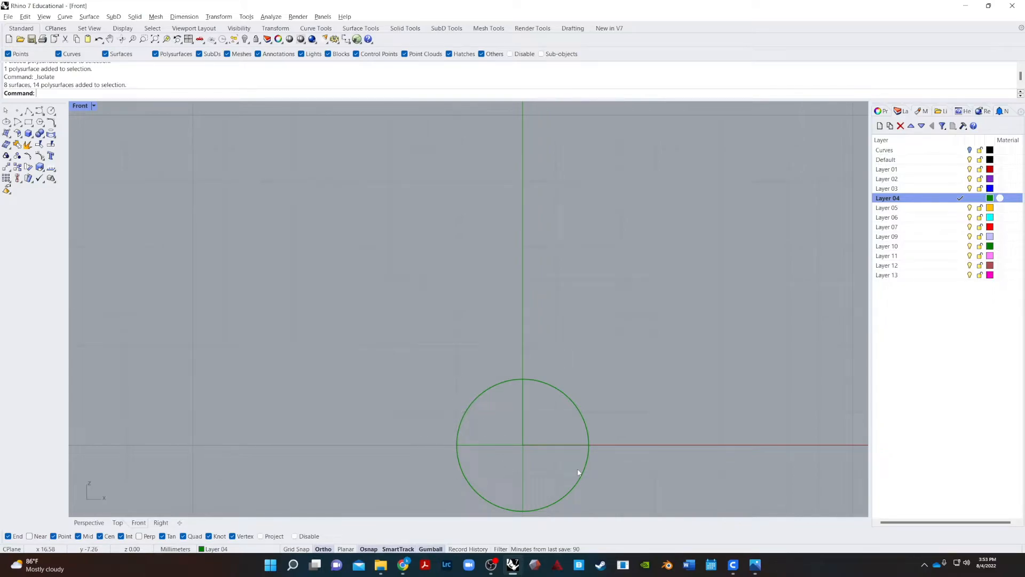
- With Ortho off, draw a diagonal line about 39 mm long from near the cylinder's center up and right past its edge
{"action": "type", "text": "line"}
{"action": "key", "text": "Return"}
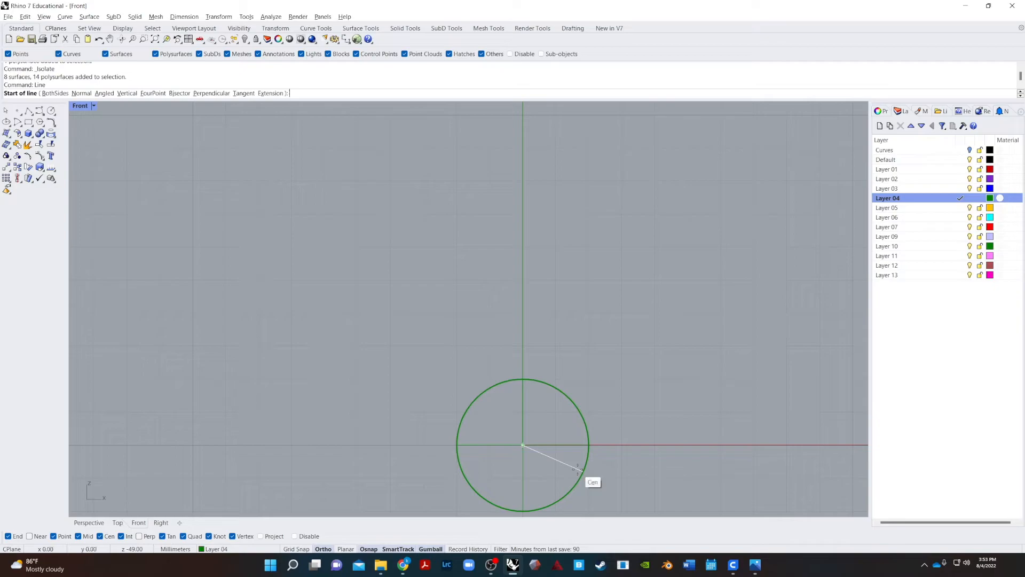
{"action": "left_click", "coordinate": [523, 446]}
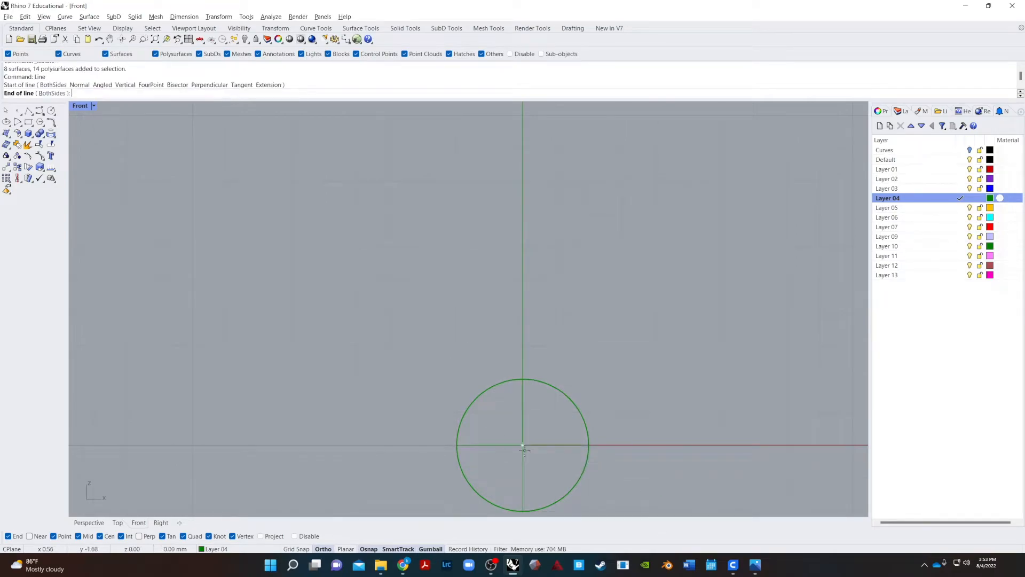
{"action": "key", "text": "F8"}
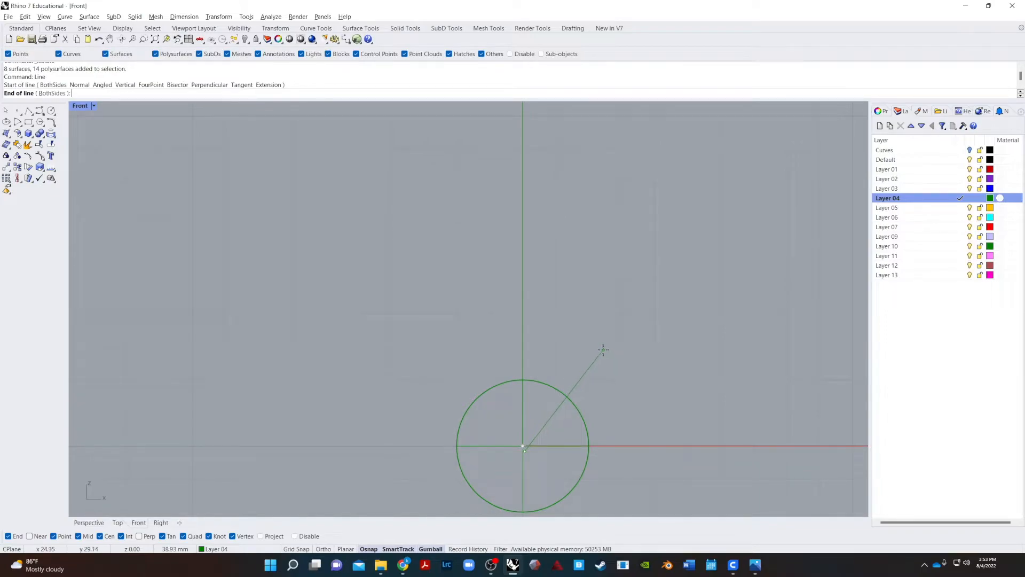
{"action": "left_click", "coordinate": [603, 350]}
{"action": "key", "text": "F8"}
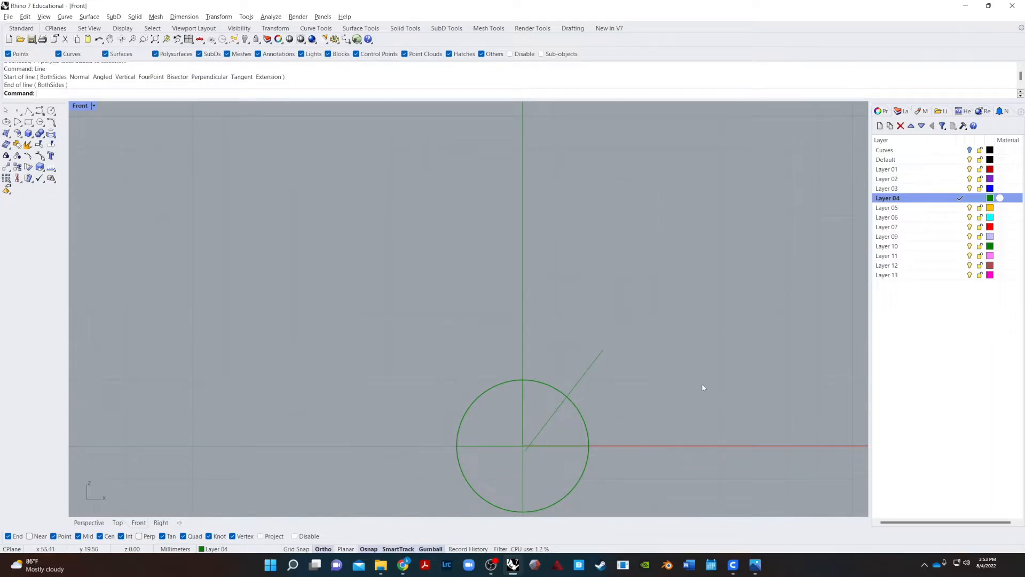
- Check in the Perspective view where the diagonal line lies relative to the green cylinder
{"action": "left_click", "coordinate": [531, 445]}
{"action": "left_click", "coordinate": [582, 409]}
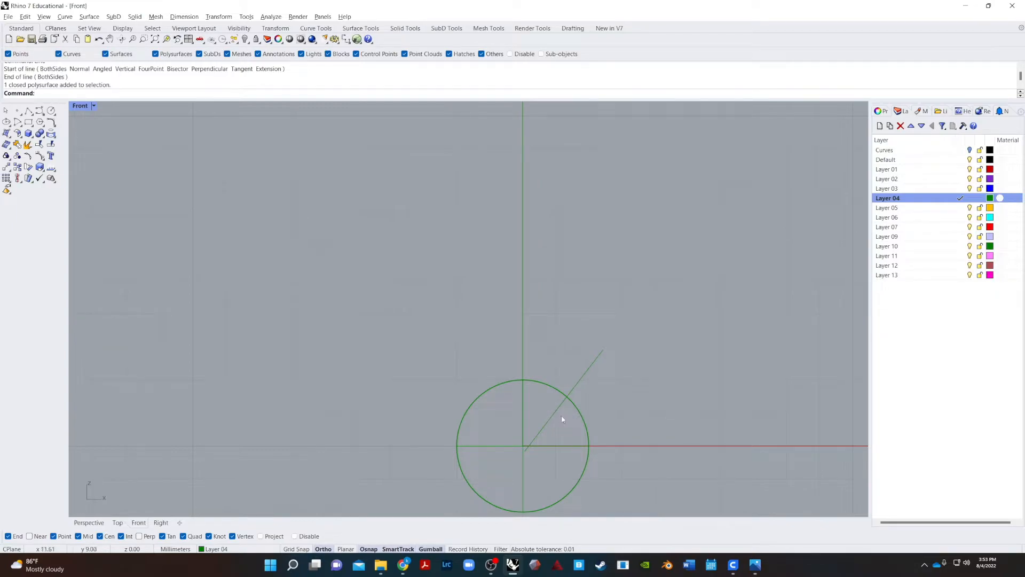
{"action": "left_click", "coordinate": [574, 385]}
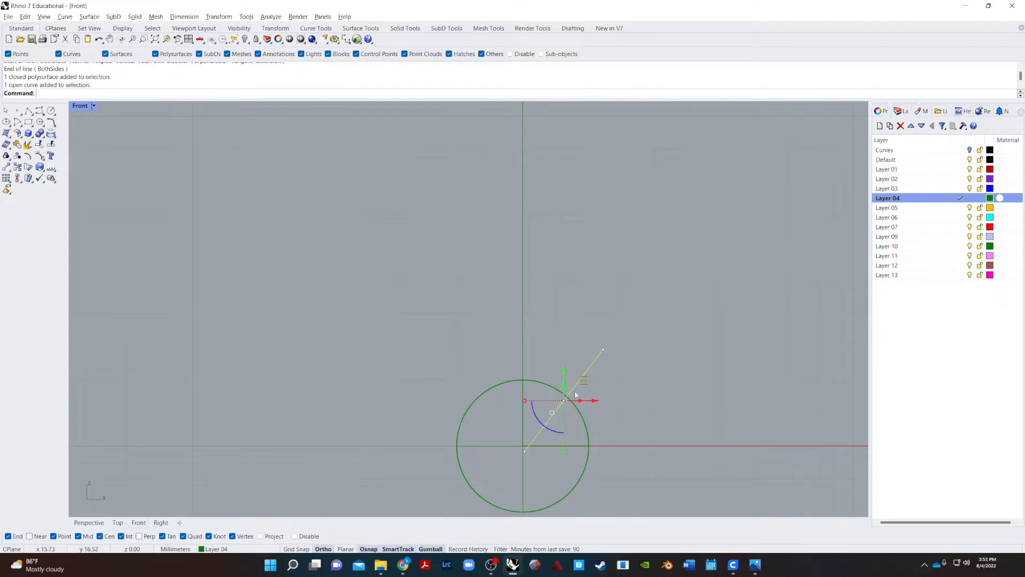
{"action": "left_click", "coordinate": [88, 523]}
{"action": "right_click_drag", "start_coordinate": [598, 382], "coordinate": [522, 390]}
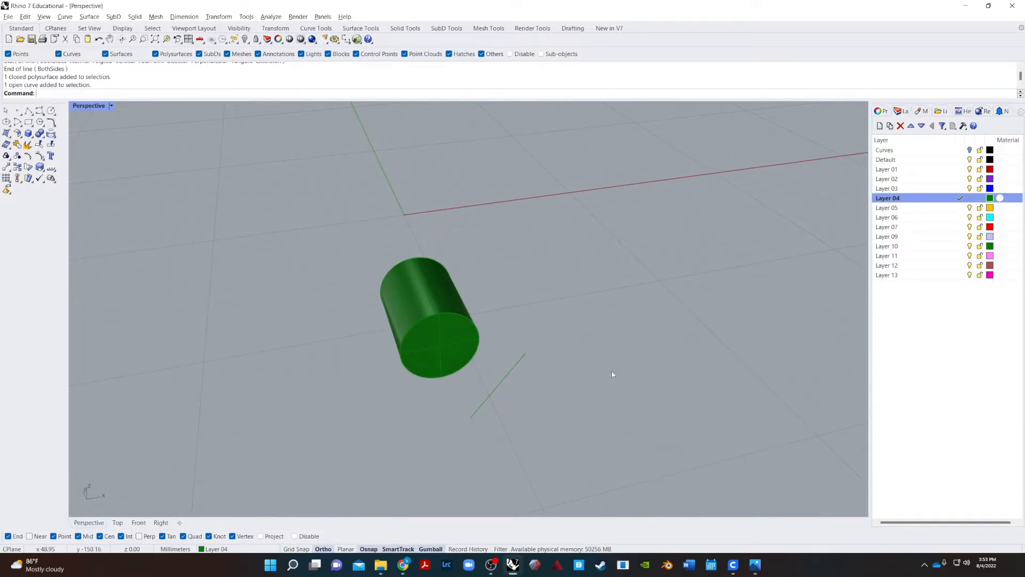
{"action": "right_click_drag", "start_coordinate": [612, 374], "coordinate": [612, 387]}
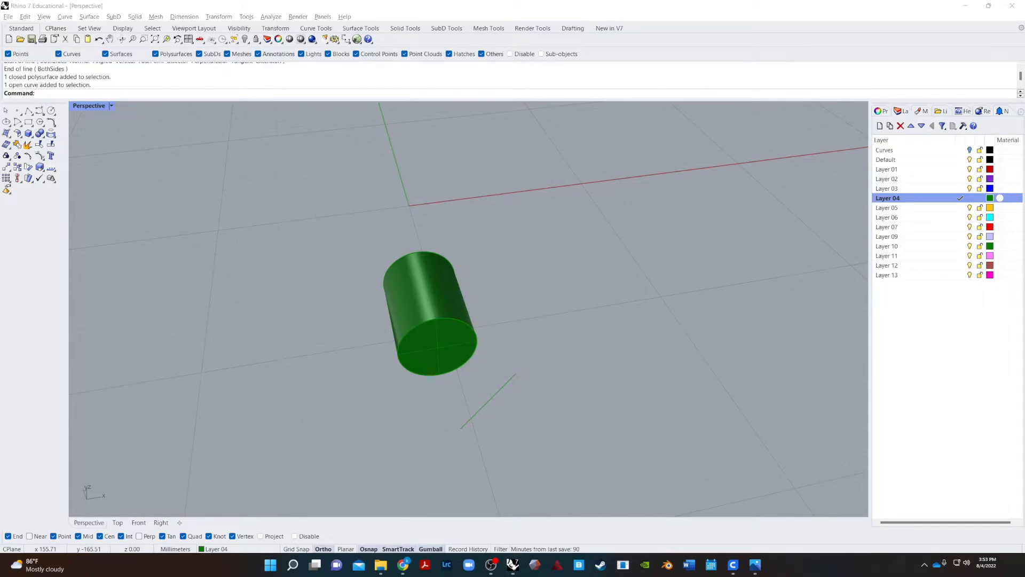
{"action": "left_click", "coordinate": [982, 302]}
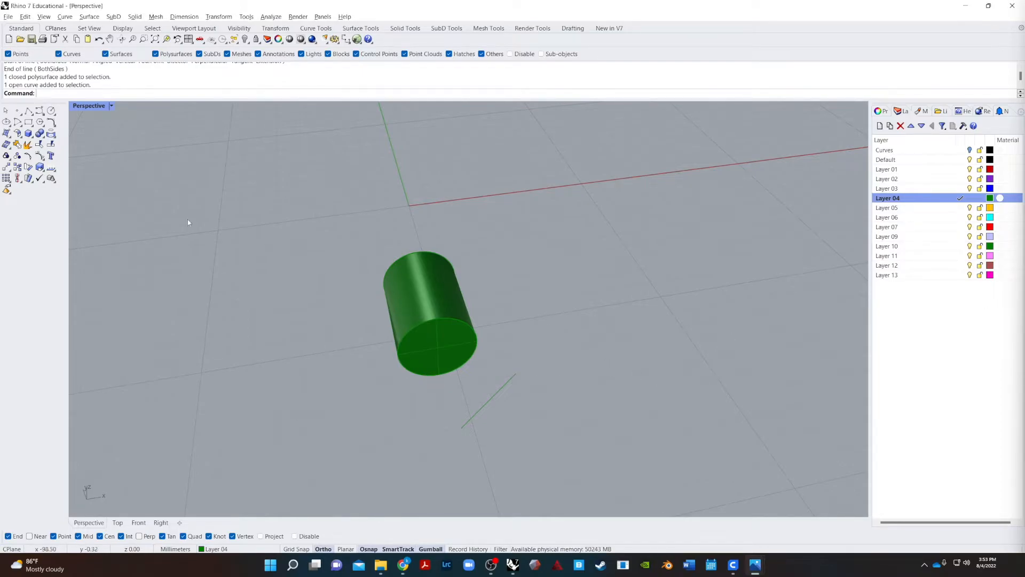
- Draw a small circle about 1.7 mm in diameter in empty space beside the cylinder, finishing it in the Top view
{"action": "left_click", "coordinate": [51, 111]}
{"action": "left_click", "coordinate": [209, 351]}
{"action": "scroll", "coordinate": [207, 351], "scroll_direction": "up", "scroll_amount": 3}
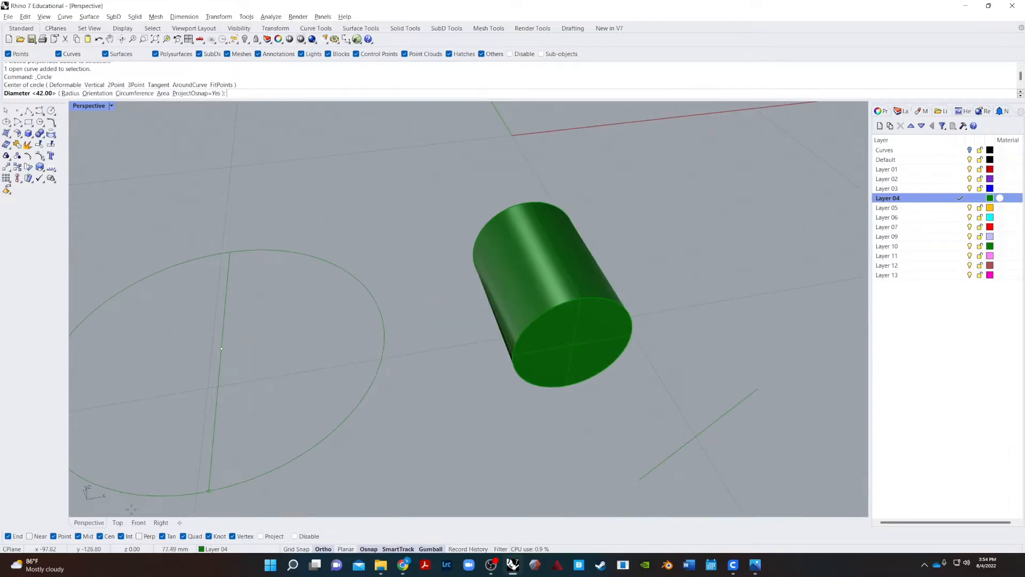
{"action": "left_click", "coordinate": [118, 523]}
{"action": "scroll", "coordinate": [251, 375], "scroll_direction": "up", "scroll_amount": 6}
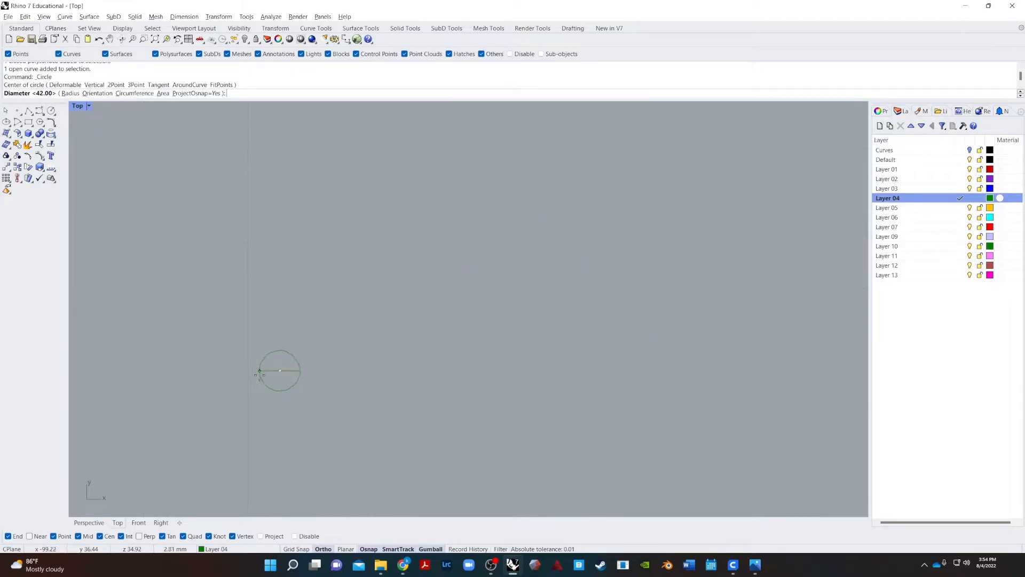
{"action": "left_click", "coordinate": [267, 372]}
{"action": "type", "text": "rectangle"}
{"action": "key", "text": "Return"}
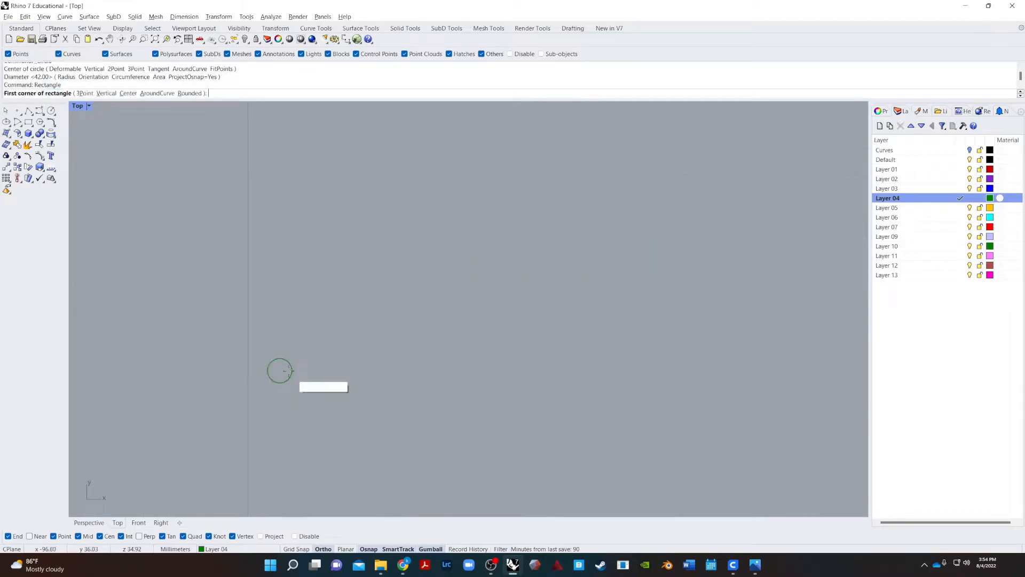
{"action": "key", "text": "Escape"}
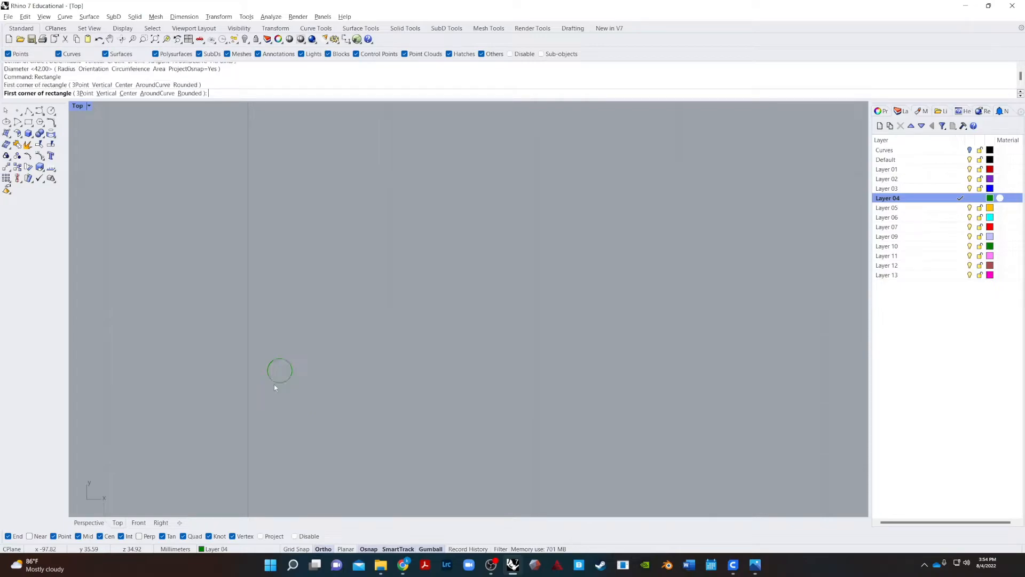
{"action": "type", "text": "Rectangle"}
{"action": "key", "text": "Return"}
{"action": "left_click", "coordinate": [277, 383]}
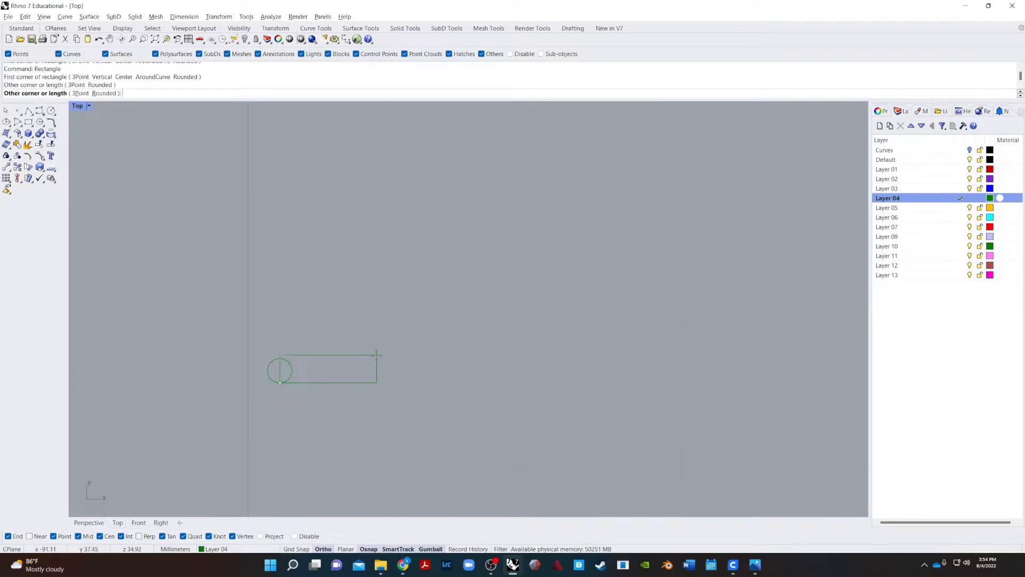
{"action": "left_click", "coordinate": [280, 359]}
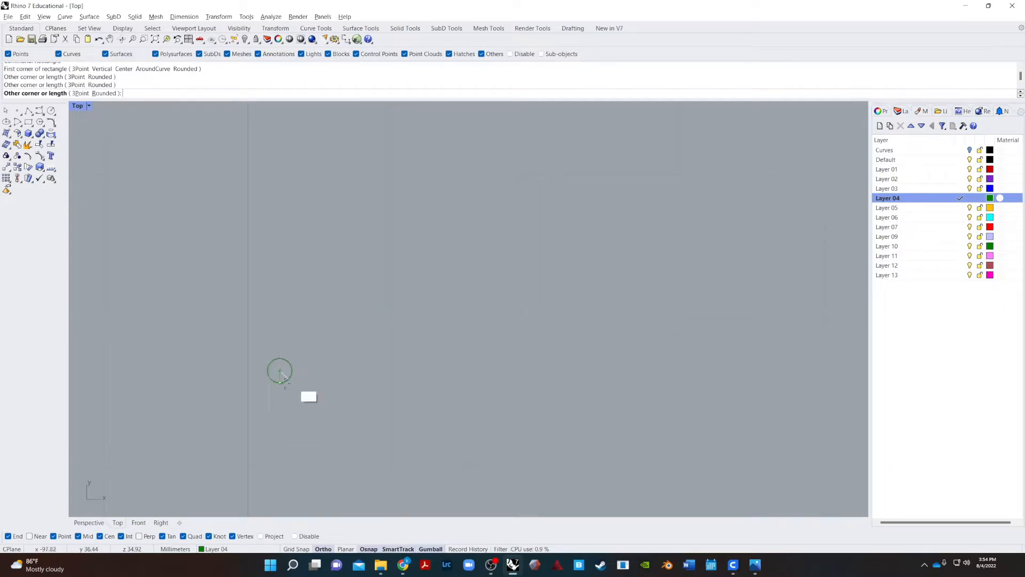
- Draw a 3Point rectangle with its edge spanning the small circle's lower and upper quadrants, extending about 3.1 mm to the right
{"action": "left_click", "coordinate": [29, 122]}
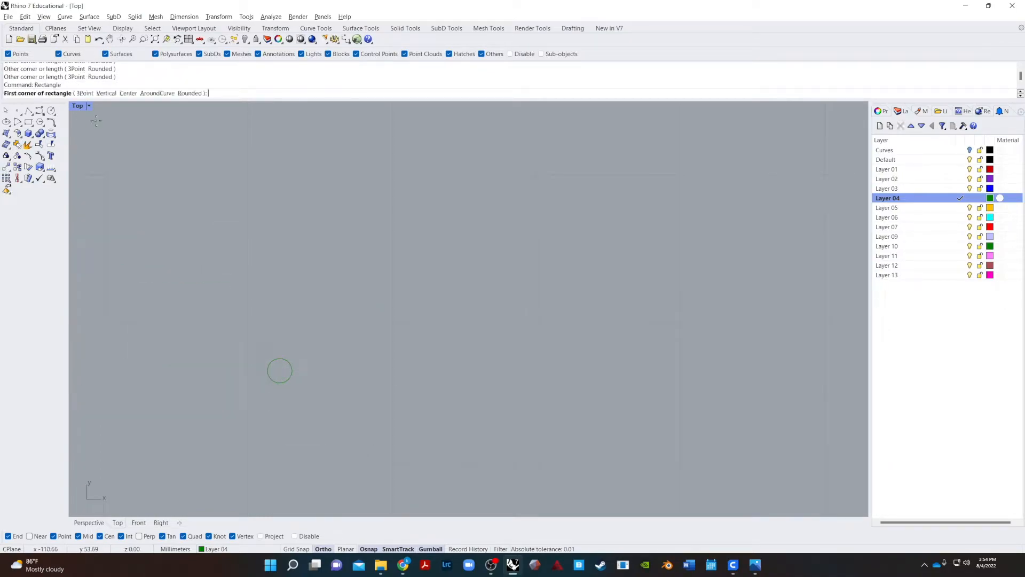
{"action": "left_click", "coordinate": [84, 93]}
{"action": "left_click", "coordinate": [280, 382]}
{"action": "left_click", "coordinate": [280, 358]}
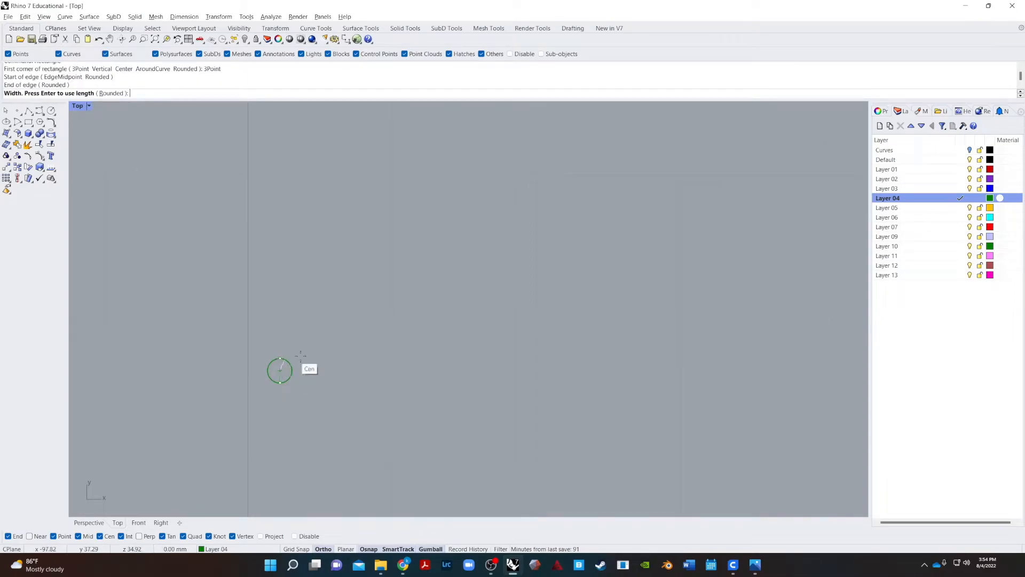
{"action": "left_click", "coordinate": [322, 376]}
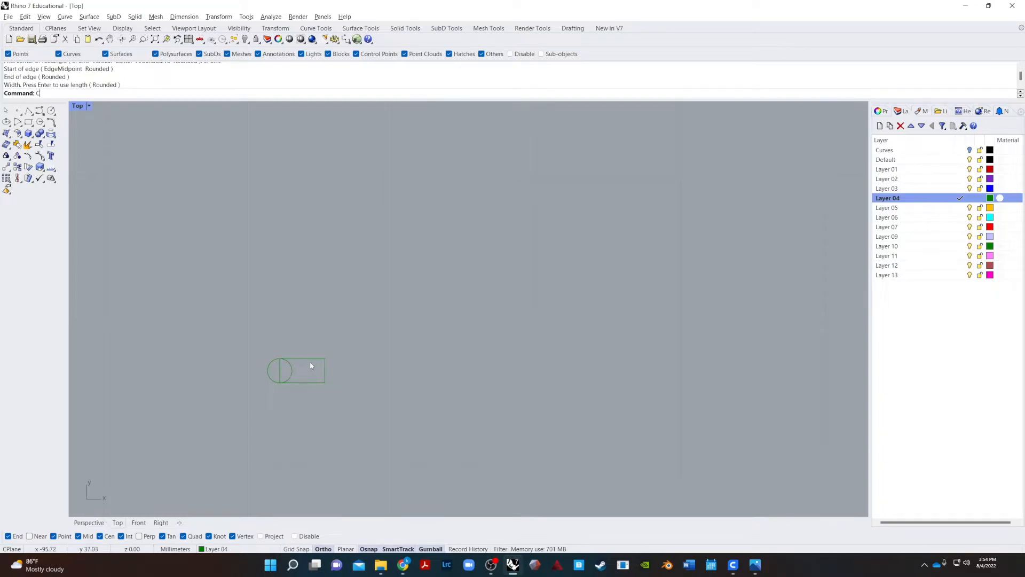
- Draw another circle at the rectangle's right end
{"action": "type", "text": "C"}
{"action": "key", "text": "Return"}
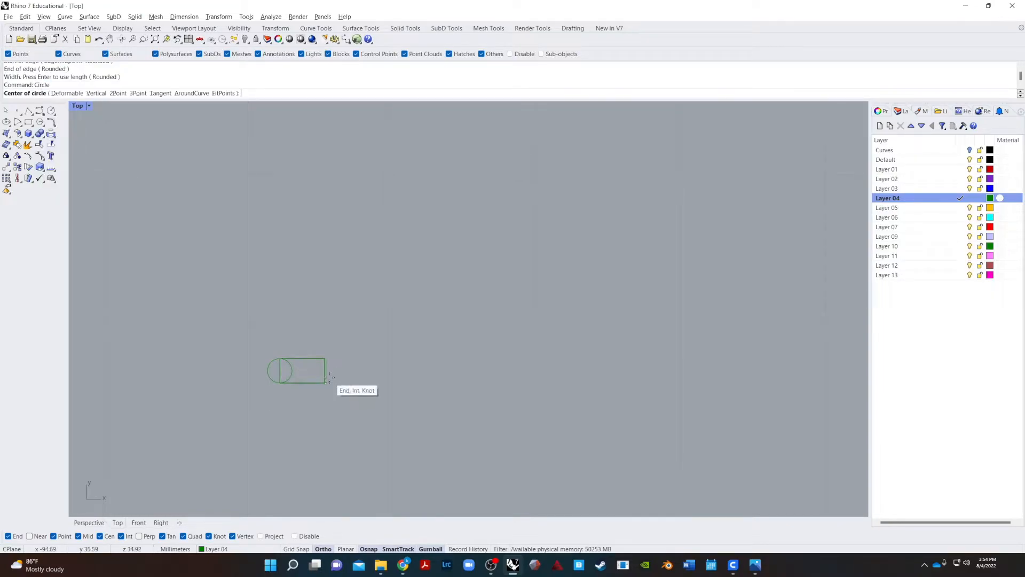
- Add a circle of diameter 1.70 centred on the rectangle's right edge and trim away both circles' halves inside the rectangle
{"action": "left_click", "coordinate": [325, 369]}
{"action": "key", "text": "Return"}
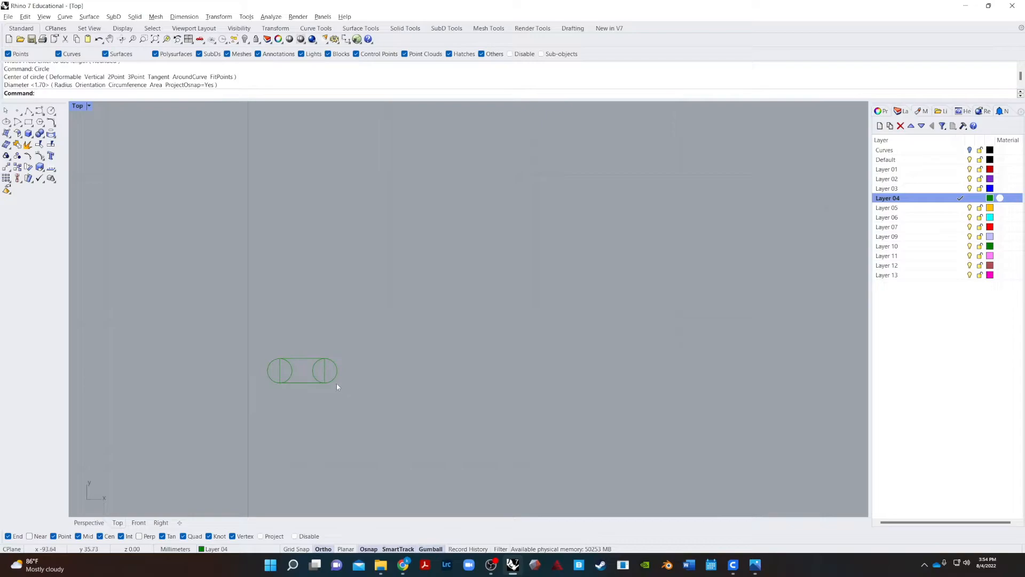
{"action": "type", "text": "trim"}
{"action": "key", "text": "Return"}
{"action": "left_click", "coordinate": [305, 382]}
{"action": "key", "text": "Return"}
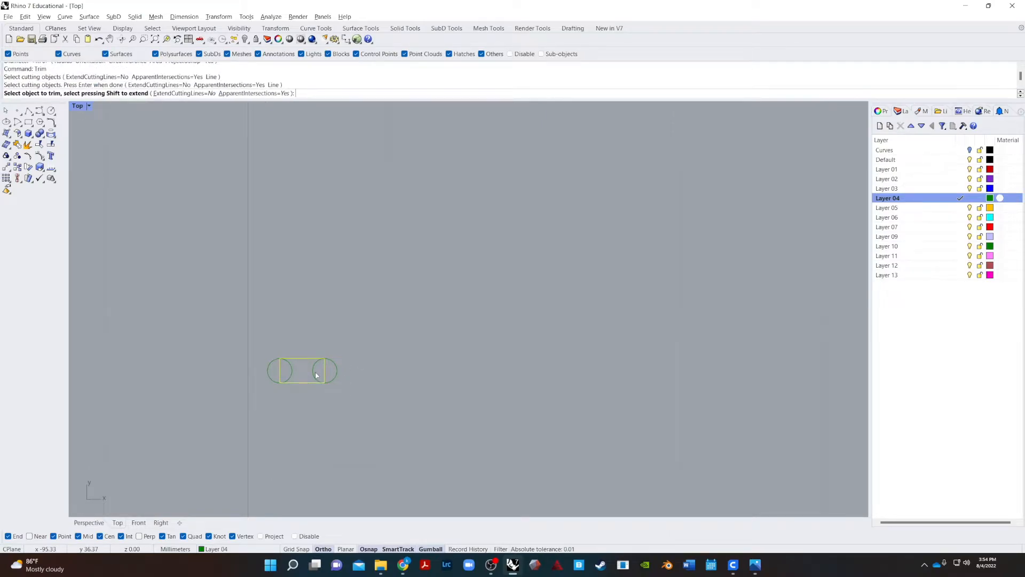
{"action": "left_click", "coordinate": [289, 374]}
{"action": "key", "text": "Return"}
- Trim the rectangle's two short edges between the end arcs, leaving an open slot outline of two lines and two arcs
{"action": "key", "text": "Return"}
{"action": "left_click", "coordinate": [272, 381]}
{"action": "left_click", "coordinate": [335, 378]}
{"action": "key", "text": "Return"}
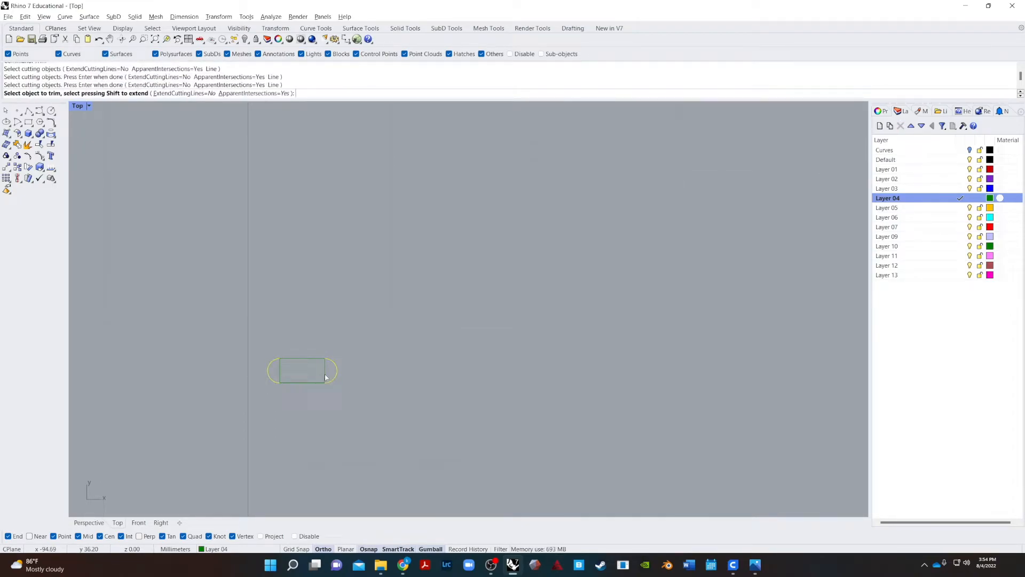
{"action": "left_click", "coordinate": [326, 377]}
{"action": "left_click", "coordinate": [279, 373]}
{"action": "left_click", "coordinate": [280, 370]}
{"action": "left_click_drag", "start_coordinate": [382, 316], "coordinate": [254, 408]}
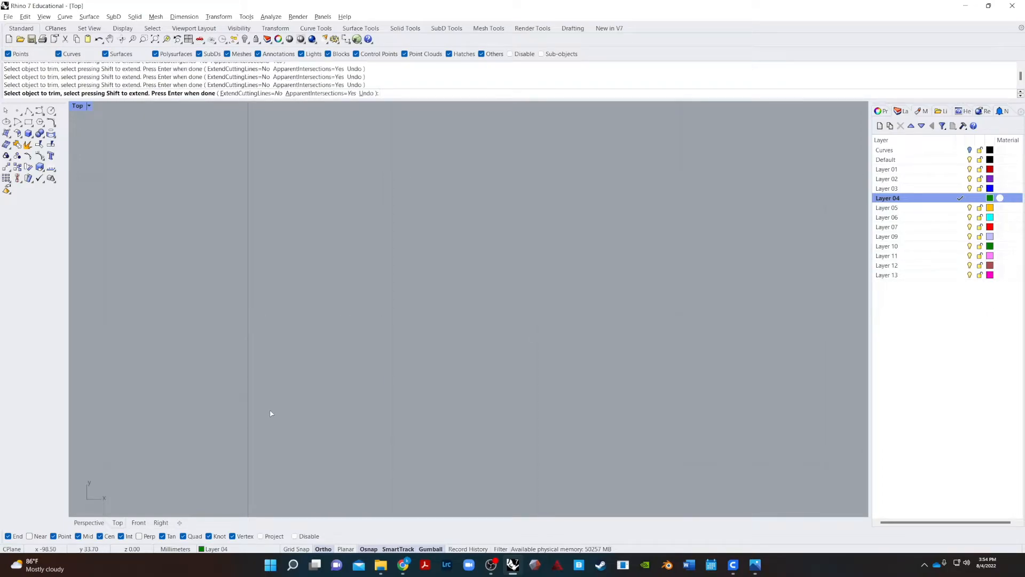
{"action": "key", "text": "ctrl+z"}
{"action": "key", "text": "Return"}
- Join the two lines and two arcs of the slot outline into one closed curve
{"action": "left_click_drag", "start_coordinate": [18, 512], "coordinate": [217, 431]}
{"action": "type", "text": "j"}
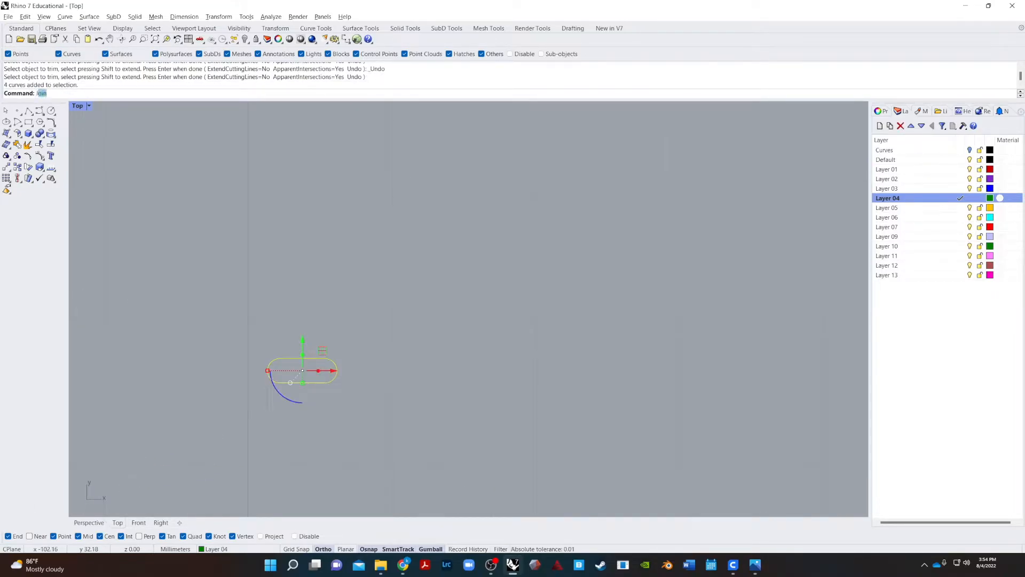
{"action": "key", "text": "Return"}
{"action": "key", "text": "Escape"}
- Copy the closed slot curve straight up in the Top view to make a second parallel slot
{"action": "left_click_drag", "start_coordinate": [540, 324], "coordinate": [223, 435]}
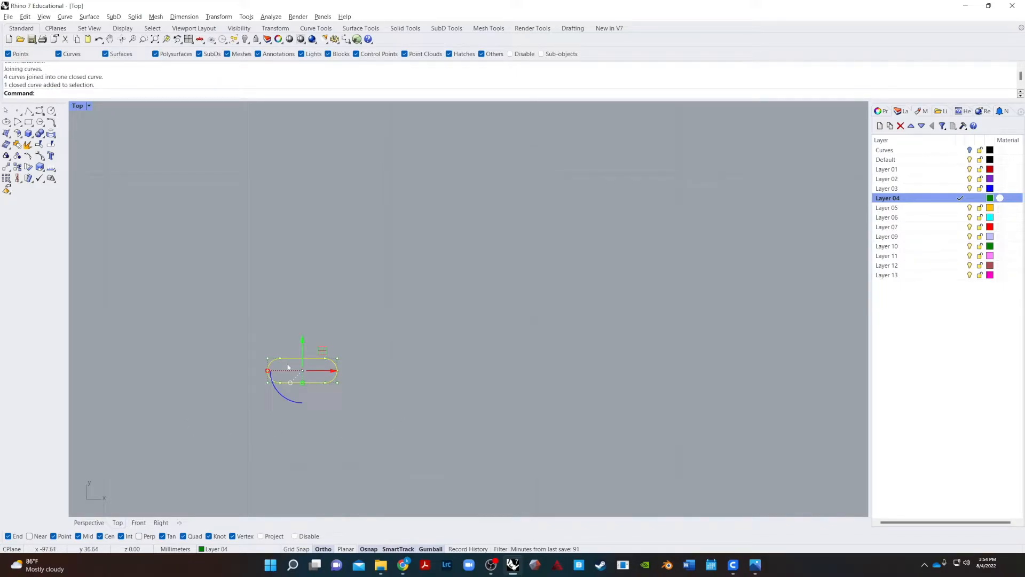
{"action": "type", "text": "Copy"}
{"action": "key", "text": "Return"}
{"action": "left_click", "coordinate": [441, 436]}
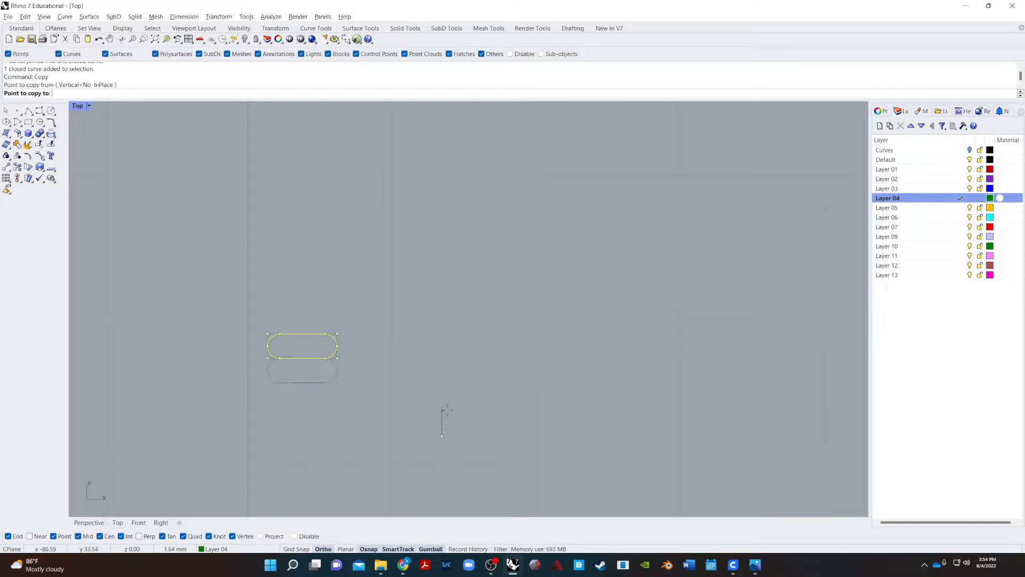
{"action": "left_click", "coordinate": [441, 343]}
{"action": "key", "text": "Return"}
{"action": "left_click", "coordinate": [502, 404]}
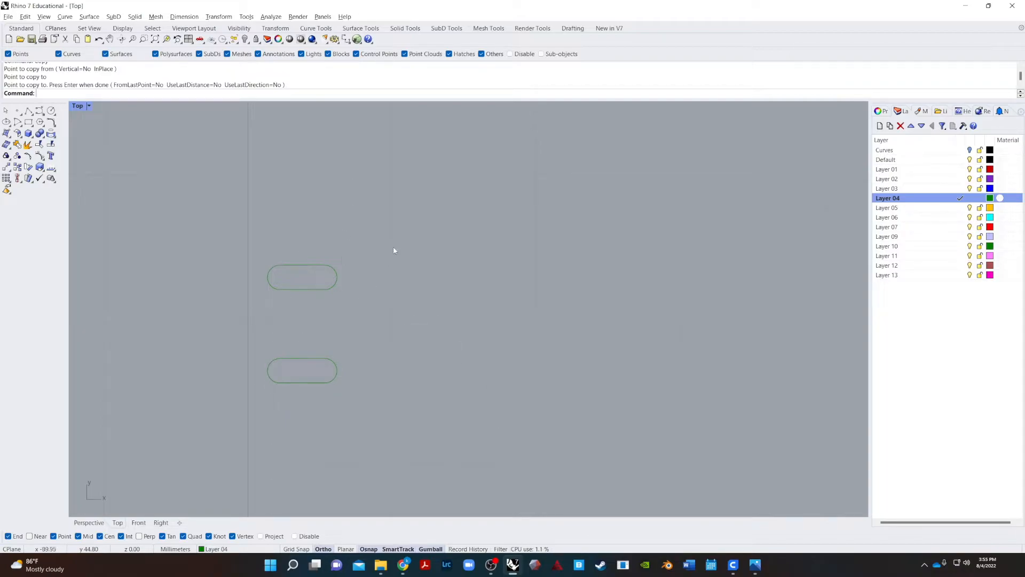
- Select both slot curves and move them along the X axis towards the cylinder in the Perspective view
{"action": "left_click_drag", "start_coordinate": [394, 250], "coordinate": [205, 455]}
{"action": "left_click", "coordinate": [90, 524]}
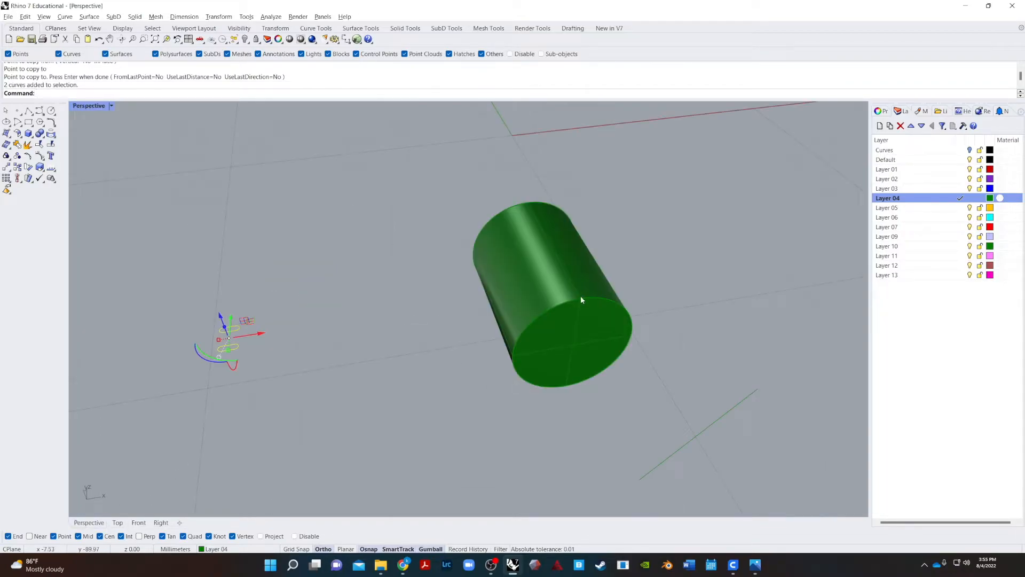
{"action": "right_click_drag", "start_coordinate": [581, 297], "coordinate": [645, 293], "text": "shift"}
{"action": "left_click_drag", "start_coordinate": [320, 334], "coordinate": [479, 309]}
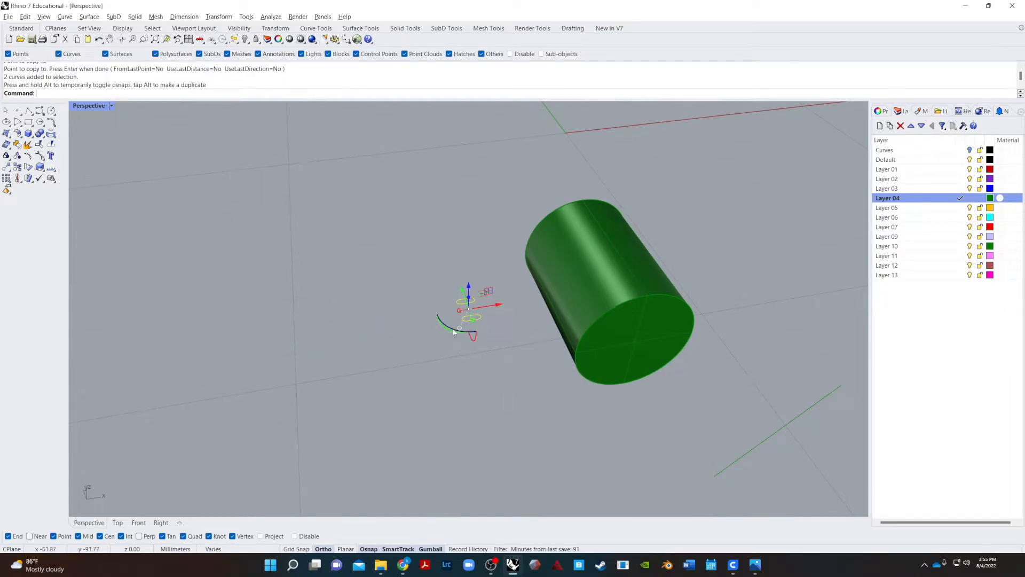
- Rotate the two slot curves 45 degrees about the Y axis
{"action": "left_click_drag", "start_coordinate": [445, 324], "coordinate": [441, 342]}
{"action": "right_click_drag", "start_coordinate": [492, 431], "coordinate": [513, 369]}
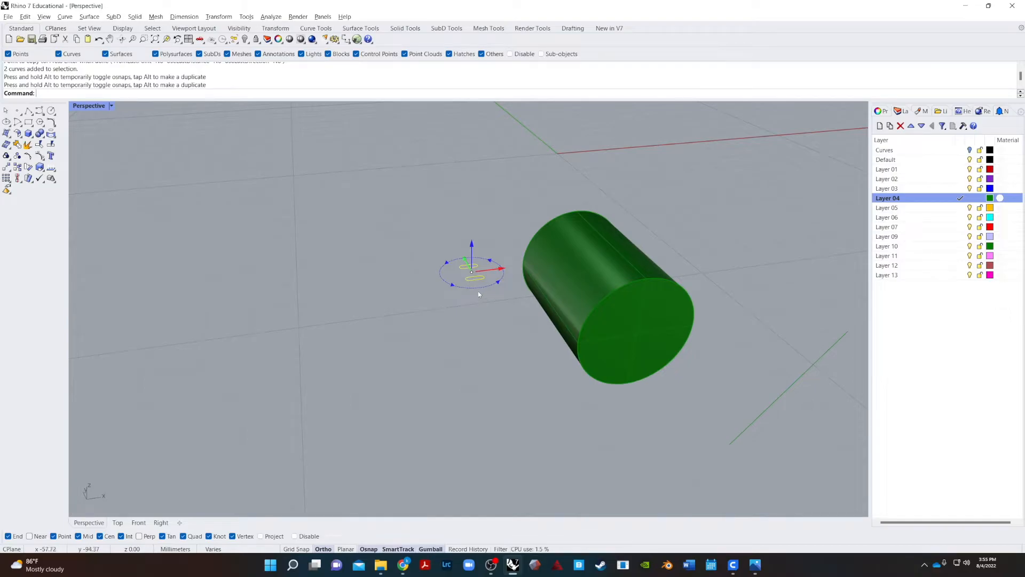
{"action": "right_click_drag", "start_coordinate": [479, 291], "coordinate": [466, 275]}
{"action": "left_click", "coordinate": [452, 270]}
{"action": "left_click_drag", "start_coordinate": [498, 165], "coordinate": [437, 253]}
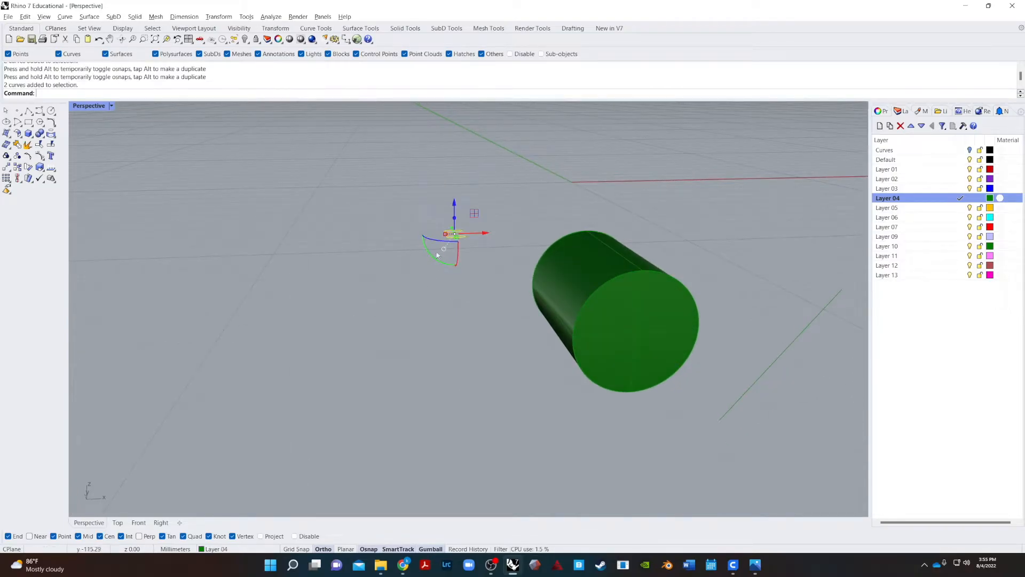
{"action": "left_click", "coordinate": [434, 254]}
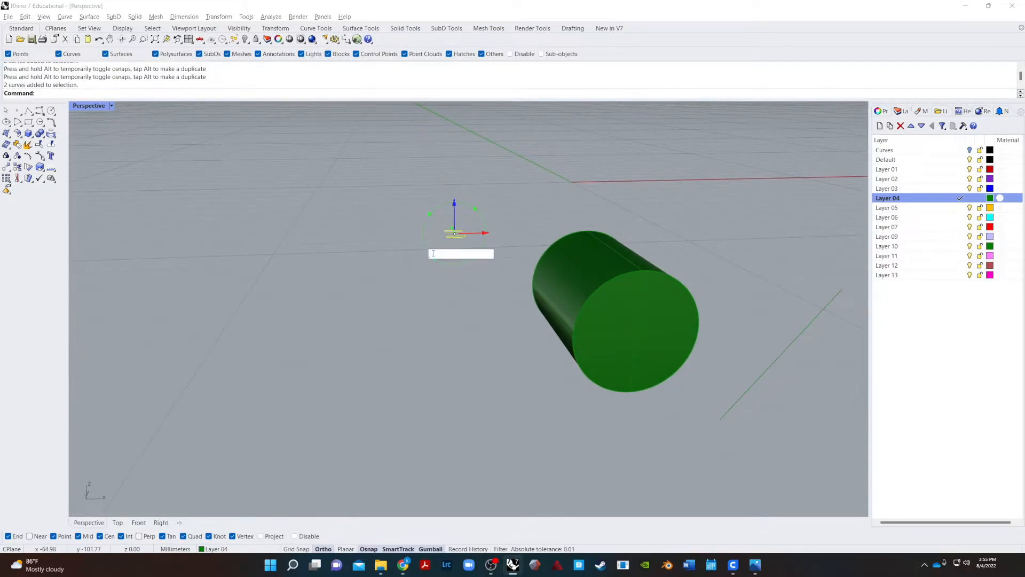
{"action": "type", "text": "45"}
{"action": "key", "text": "Return"}
- Extrude the two tilted slot curves into long solid bars with ExtrudeCrv
{"action": "type", "text": "ExtrudeCrv"}
{"action": "key", "text": "Return"}
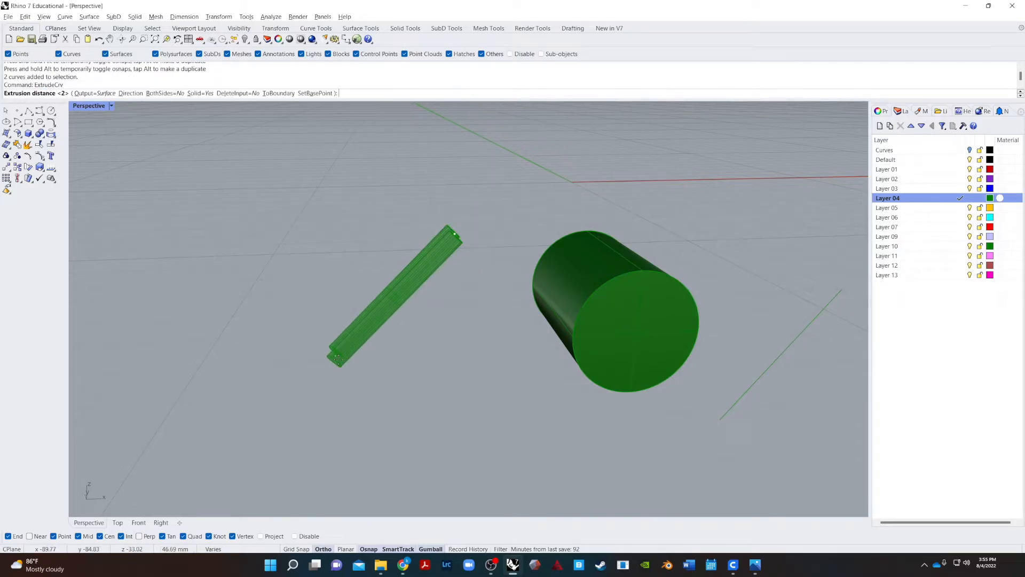
{"action": "left_click", "coordinate": [355, 336]}
{"action": "left_click", "coordinate": [437, 303]}
- Select the bars with their curves and move them in the Top view to overlap the cylinder's left edge near its lower end
{"action": "right_click_drag", "start_coordinate": [437, 302], "coordinate": [417, 312]}
{"action": "left_click_drag", "start_coordinate": [426, 181], "coordinate": [264, 299]}
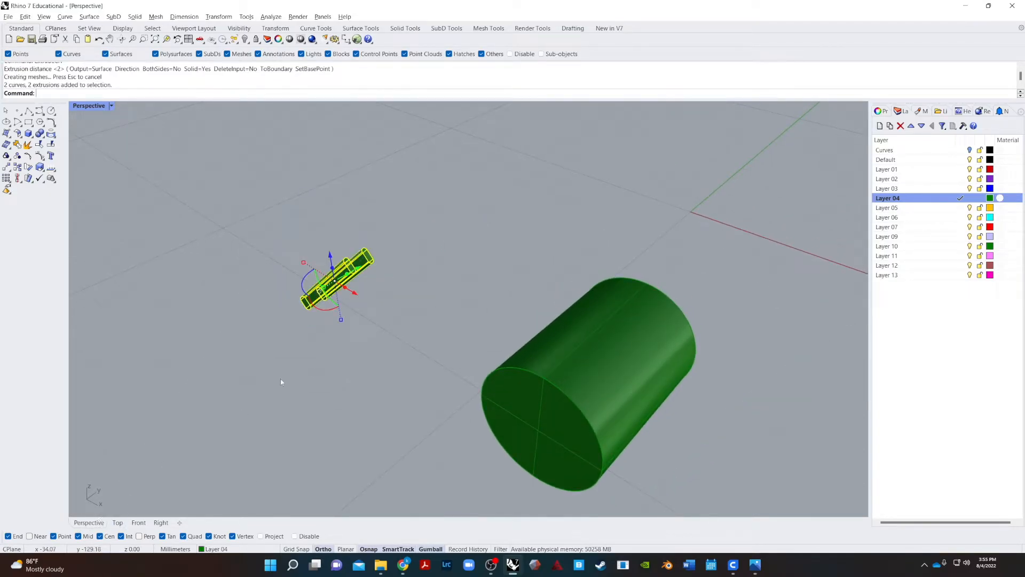
{"action": "right_click_drag", "start_coordinate": [376, 348], "coordinate": [590, 344]}
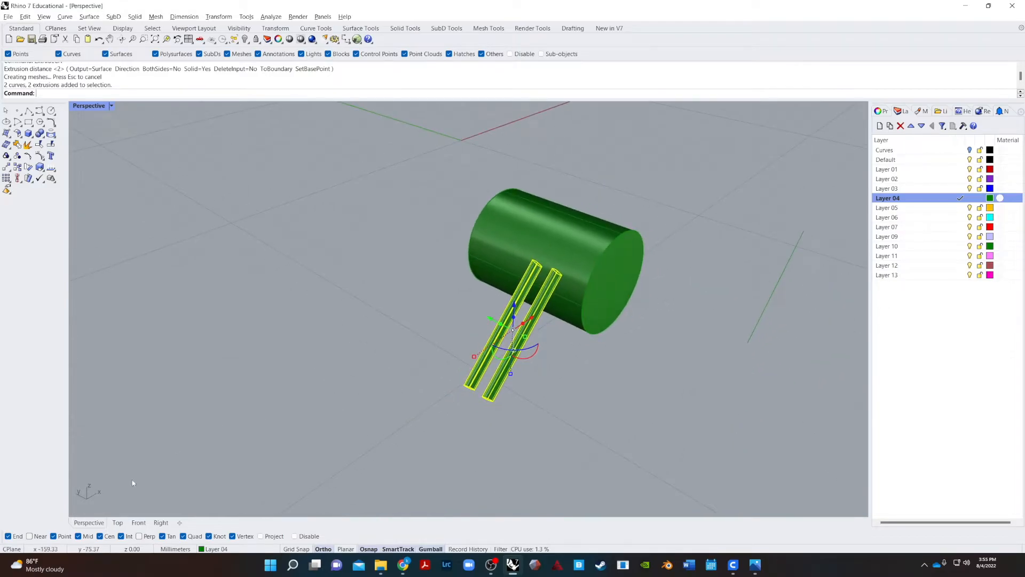
{"action": "left_click", "coordinate": [117, 523]}
{"action": "scroll", "coordinate": [794, 415], "scroll_direction": "down", "scroll_amount": 5}
{"action": "scroll", "coordinate": [794, 414], "scroll_direction": "down", "scroll_amount": 5}
{"action": "right_click_drag", "start_coordinate": [795, 415], "coordinate": [357, 355]}
{"action": "scroll", "coordinate": [432, 323], "scroll_direction": "up", "scroll_amount": 4}
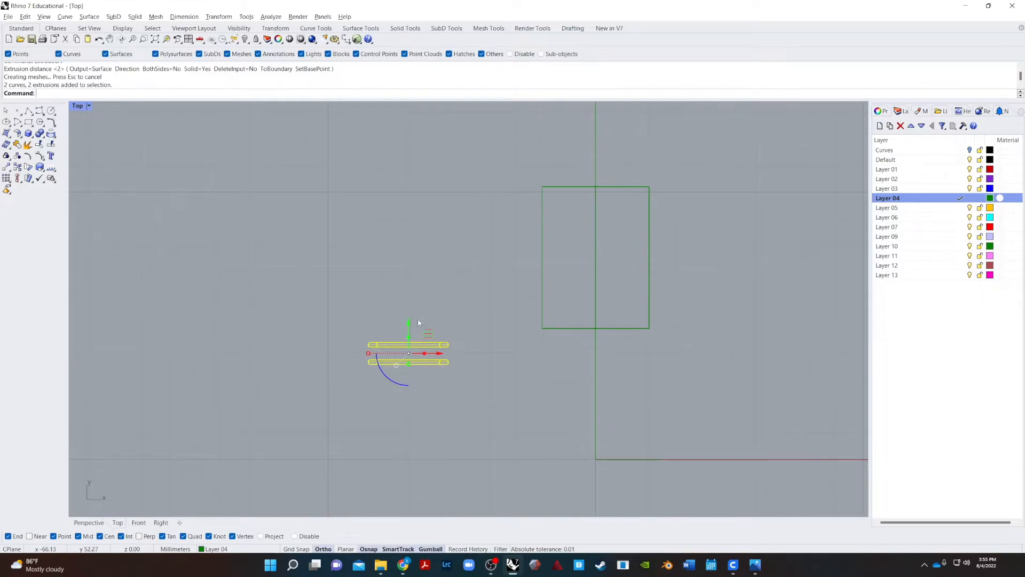
{"action": "left_click_drag", "start_coordinate": [409, 323], "coordinate": [410, 259]}
{"action": "left_click_drag", "start_coordinate": [447, 288], "coordinate": [568, 289]}
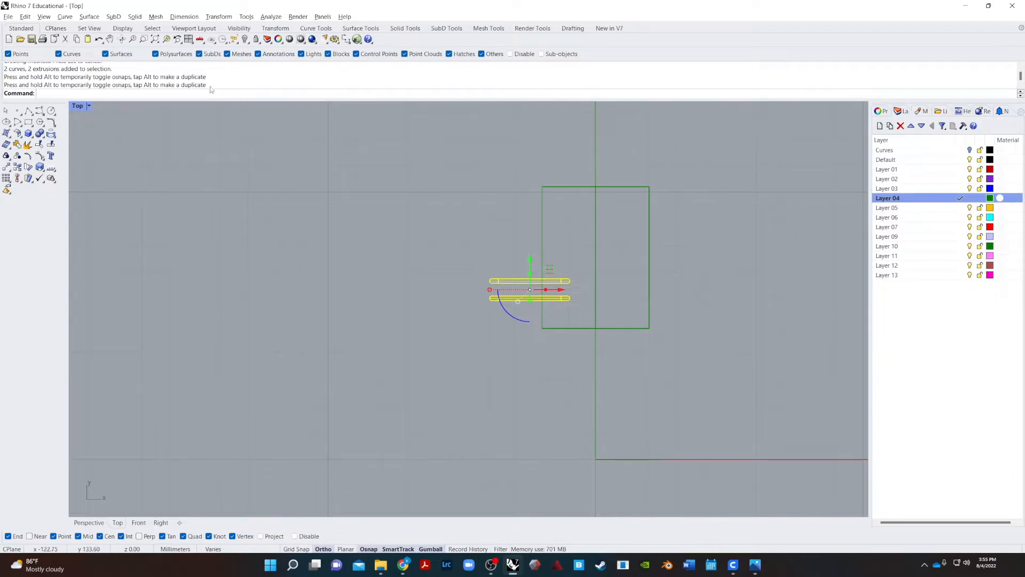
- Disable object snaps and lower the two bars slightly along the Z axis beside the cylinder
{"action": "left_click", "coordinate": [548, 194]}
{"action": "left_click", "coordinate": [392, 403]}
{"action": "left_click", "coordinate": [89, 523]}
{"action": "mouse_move", "coordinate": [426, 447]}
{"action": "right_mouse_down"}
{"action": "mouse_move", "coordinate": [531, 426]}
{"action": "mouse_move", "coordinate": [670, 423]}
{"action": "mouse_move", "coordinate": [657, 417]}
{"action": "right_mouse_up"}
{"action": "left_click_drag", "start_coordinate": [373, 185], "coordinate": [300, 517]}
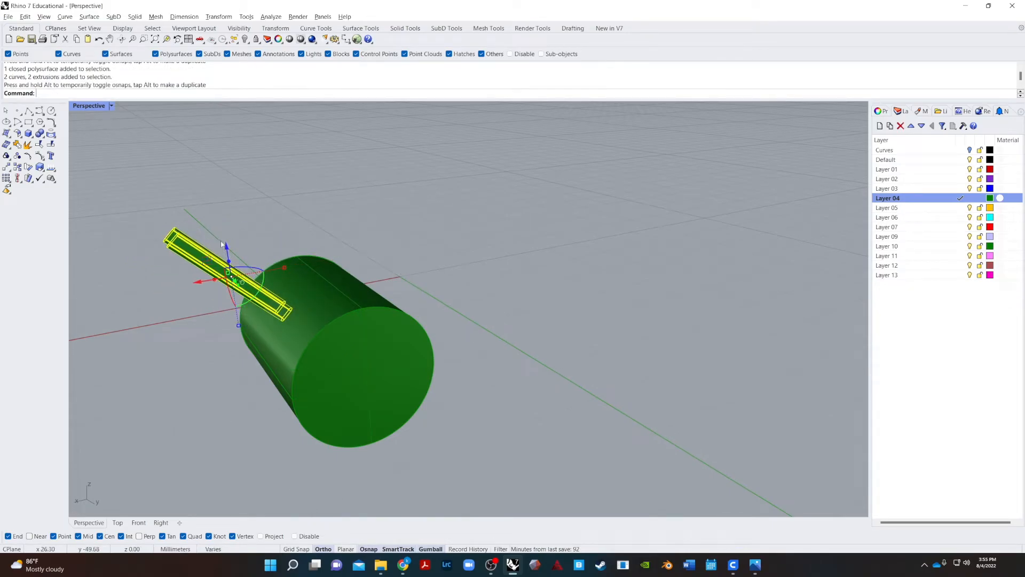
{"action": "left_click_drag", "start_coordinate": [228, 250], "coordinate": [251, 305]}
{"action": "key", "text": "Escape"}
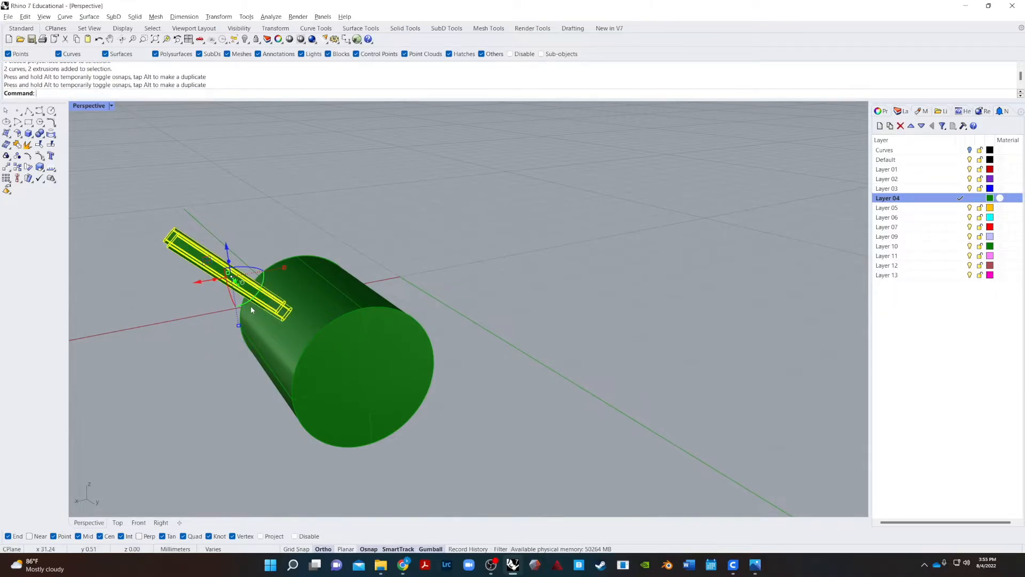
{"action": "left_click", "coordinate": [295, 536]}
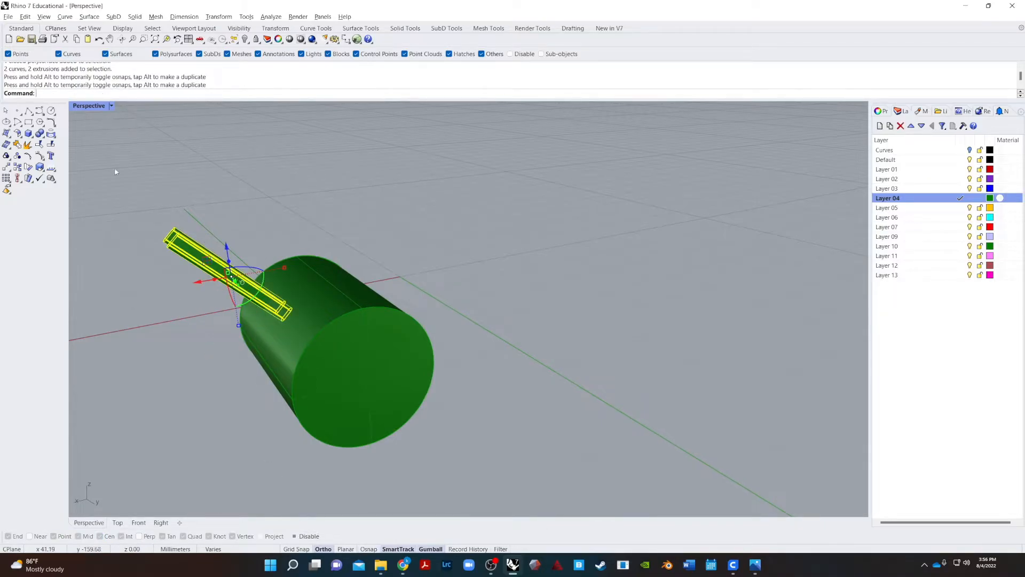
{"action": "mouse_move", "coordinate": [229, 246]}
{"action": "left_mouse_down"}
{"action": "mouse_move", "coordinate": [229, 235]}
{"action": "mouse_move", "coordinate": [230, 262]}
{"action": "left_mouse_up"}
{"action": "left_click", "coordinate": [179, 430]}
- Select the two bars with their curves and shift them along the X axis so their inner ends just enter the cylinder's side
{"action": "right_click_drag", "start_coordinate": [180, 430], "coordinate": [262, 429]}
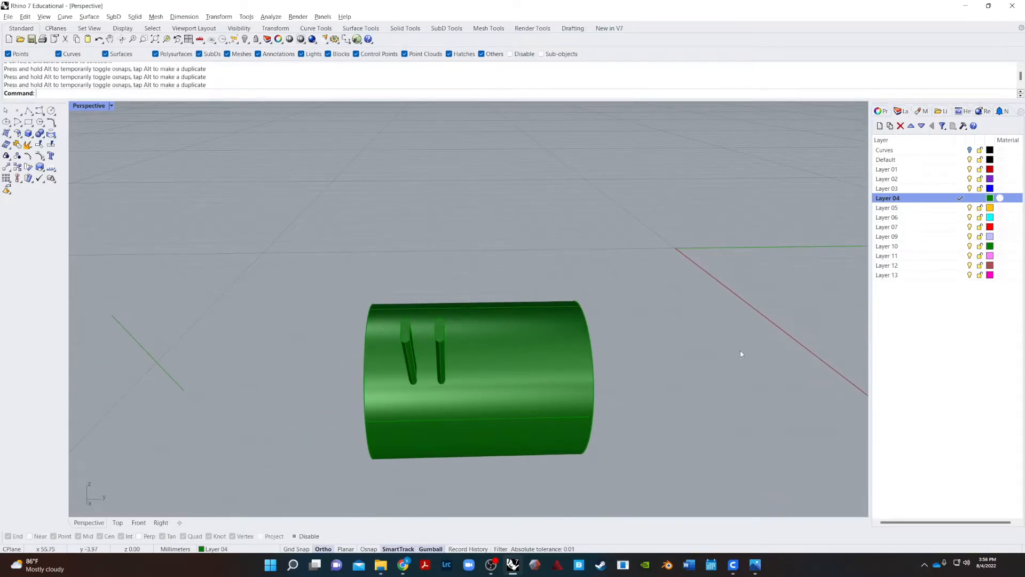
{"action": "right_click_drag", "start_coordinate": [635, 221], "coordinate": [727, 438]}
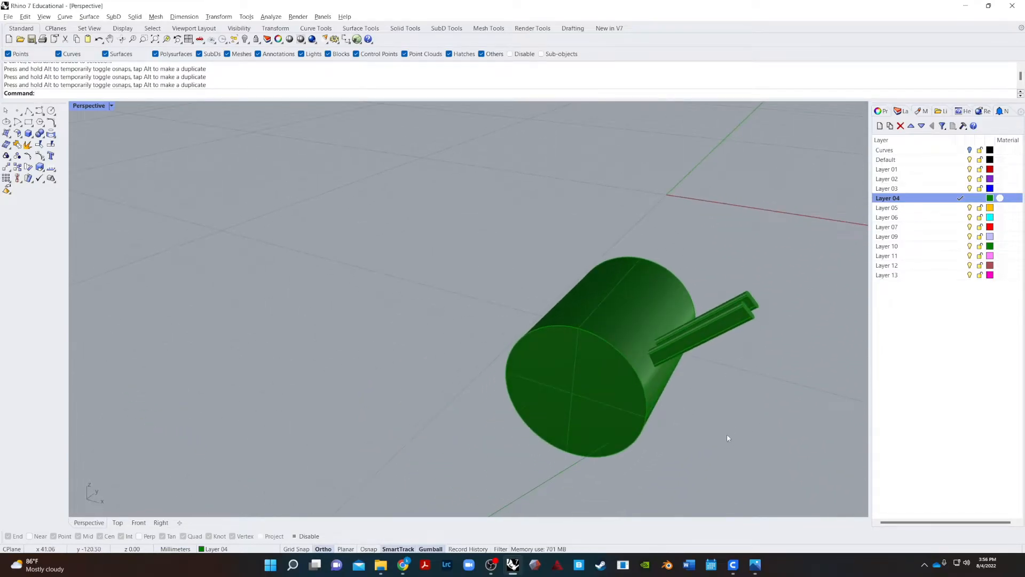
{"action": "scroll", "coordinate": [728, 438], "scroll_direction": "up", "scroll_amount": 6}
{"action": "right_click_drag", "start_coordinate": [696, 392], "coordinate": [618, 343]}
{"action": "scroll", "coordinate": [618, 344], "scroll_direction": "down", "scroll_amount": 11}
{"action": "left_click_drag", "start_coordinate": [777, 247], "coordinate": [668, 303]}
{"action": "right_click_drag", "start_coordinate": [687, 359], "coordinate": [674, 286]}
{"action": "left_click_drag", "start_coordinate": [617, 245], "coordinate": [668, 244]}
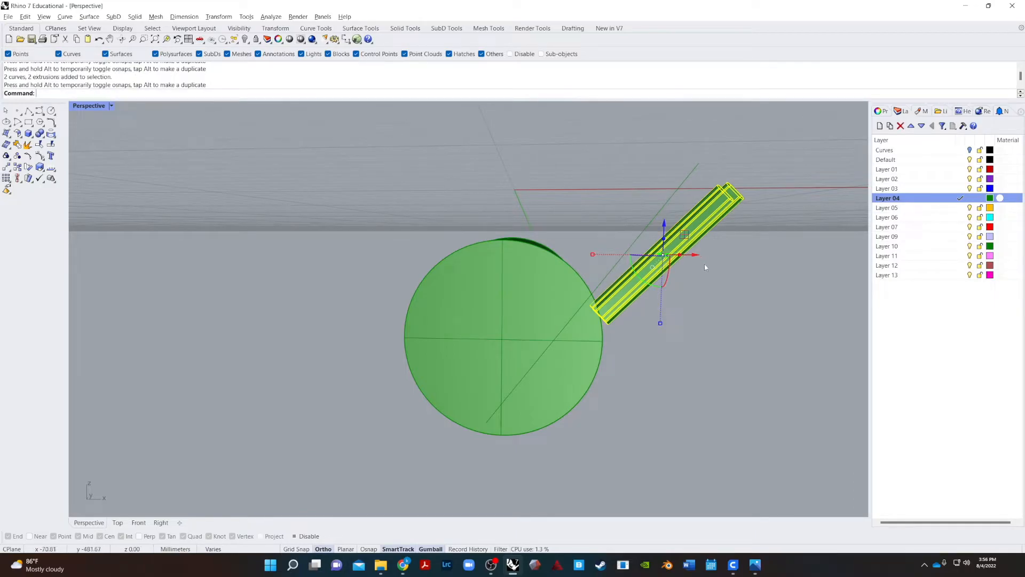
{"action": "left_click_drag", "start_coordinate": [700, 256], "coordinate": [666, 371]}
- Fine-tune the tilt of the two bars about the Y axis where they enter the cylinder's side
{"action": "right_click_drag", "start_coordinate": [668, 373], "coordinate": [723, 303]}
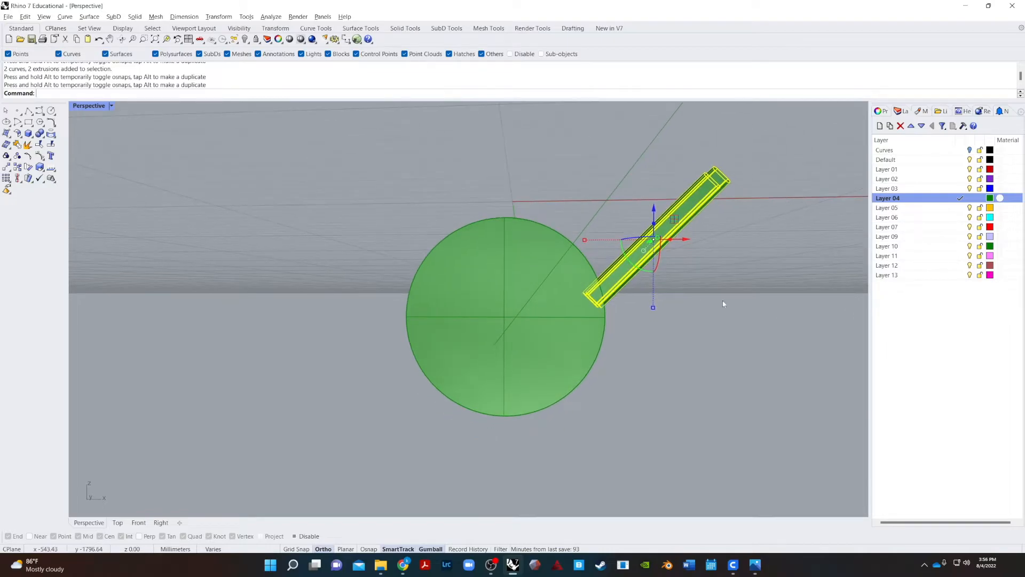
{"action": "left_click_drag", "start_coordinate": [623, 255], "coordinate": [528, 213]}
{"action": "left_click", "coordinate": [735, 369]}
{"action": "right_click_drag", "start_coordinate": [733, 366], "coordinate": [694, 386]}
{"action": "scroll", "coordinate": [514, 329], "scroll_direction": "up", "scroll_amount": 3}
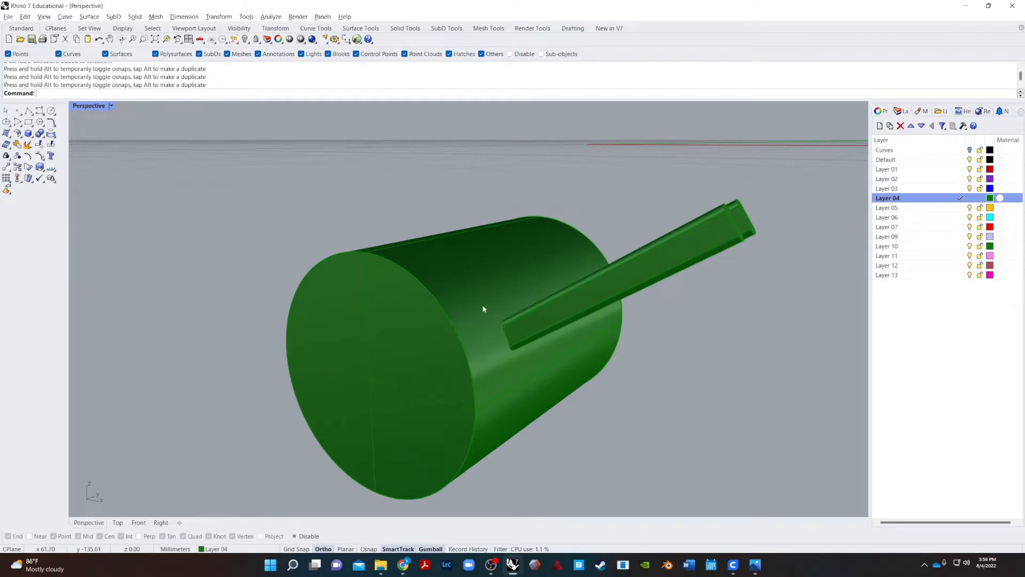
- Subtract the bar nearer the front face from the cylinder with Boolean Difference
{"action": "right_click_drag", "start_coordinate": [404, 123], "coordinate": [499, 190]}
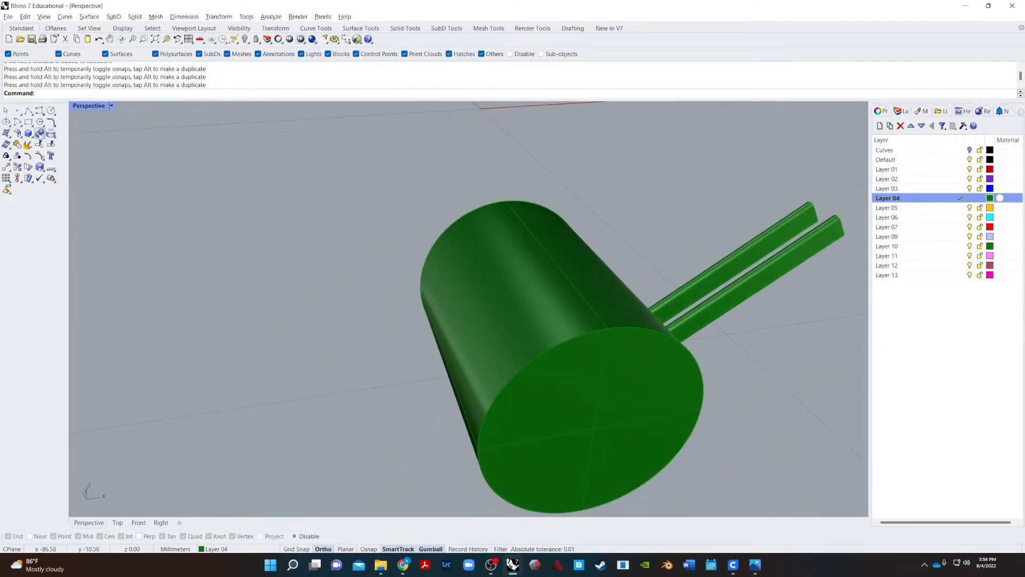
{"action": "right_click", "coordinate": [39, 133]}
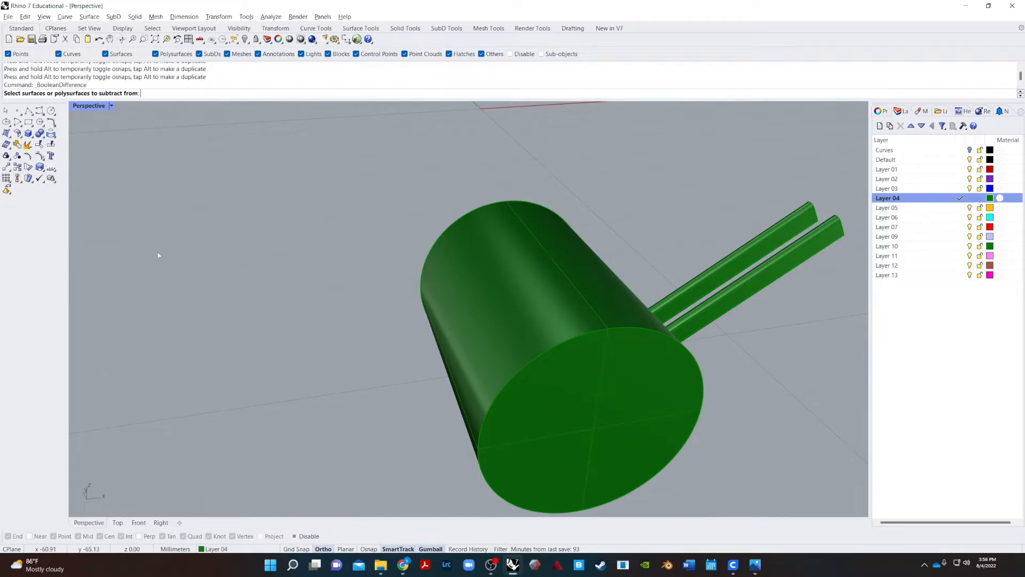
{"action": "left_click", "coordinate": [498, 264]}
{"action": "key", "text": "Return"}
{"action": "left_click", "coordinate": [720, 271]}
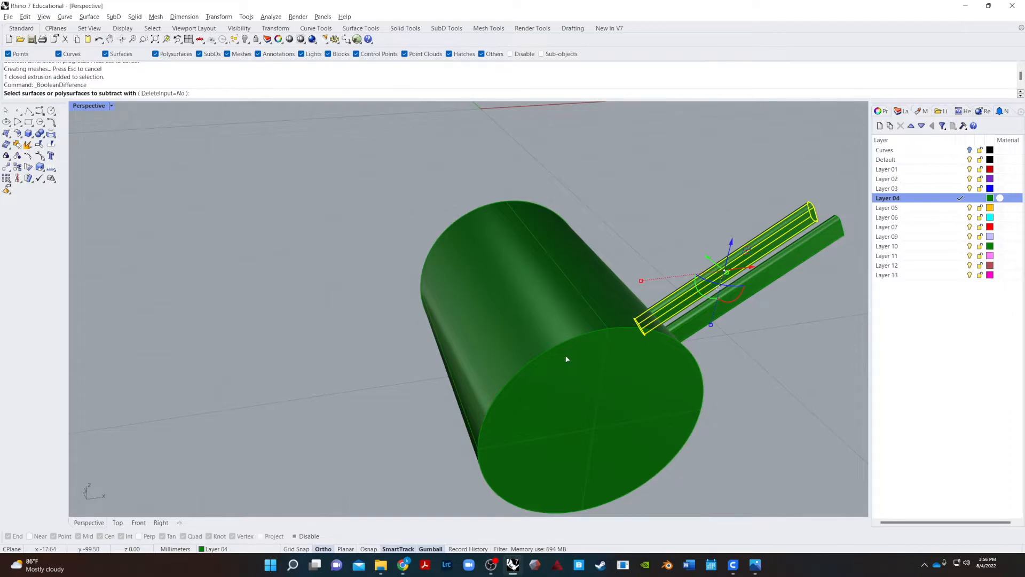
{"action": "key", "text": "Return"}
- Try subtracting the farther bar from the cylinder with Boolean Difference and undo that subtraction
{"action": "key", "text": "Return"}
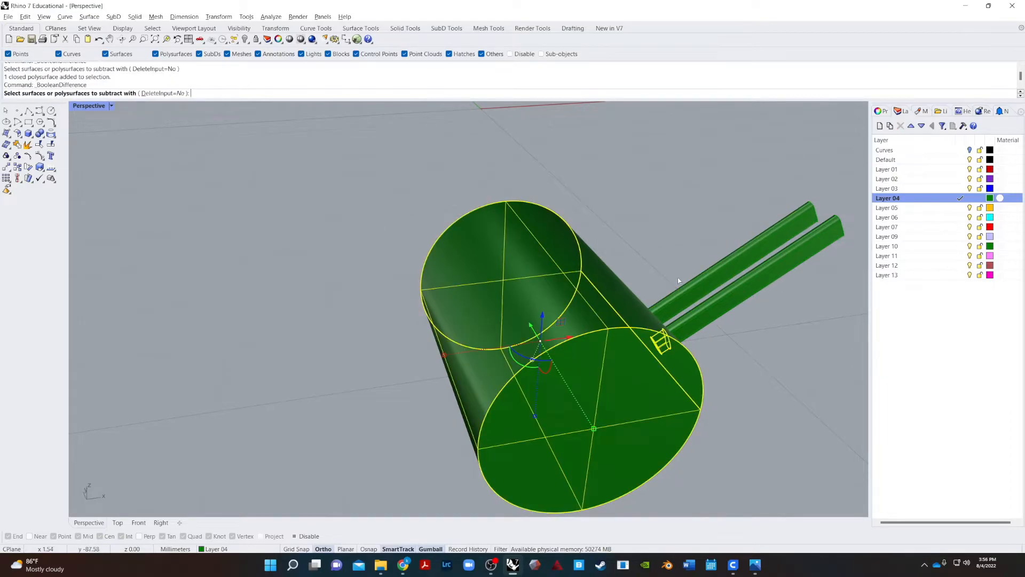
{"action": "left_click", "coordinate": [689, 282]}
{"action": "key", "text": "Return"}
{"action": "left_click_drag", "start_coordinate": [754, 188], "coordinate": [717, 326]}
{"action": "key", "text": "ctrl+z"}
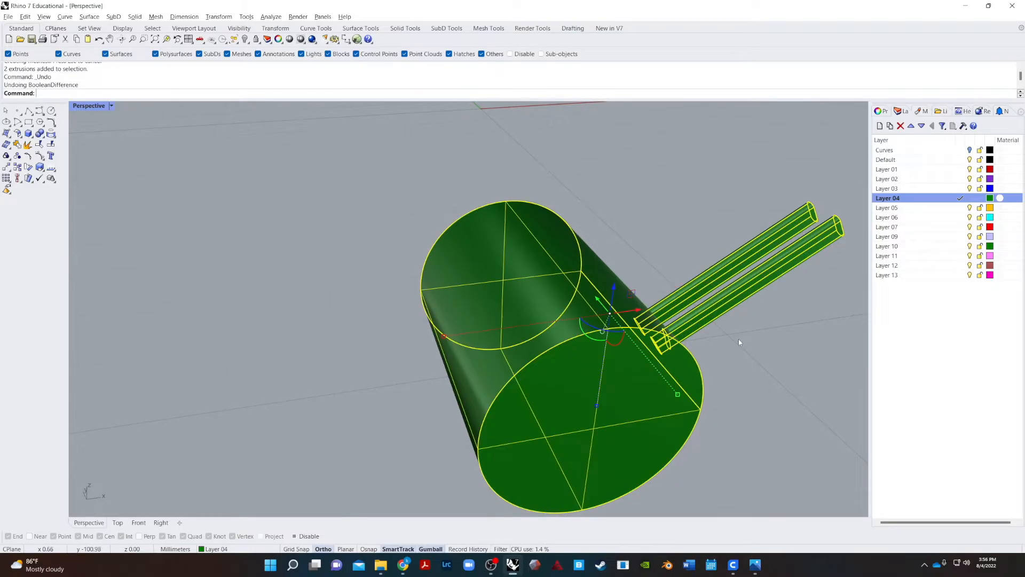
{"action": "key", "text": "Escape"}
- Cut the two bars out of the model to inspect the slot in the cylinder and paste them back in place
{"action": "left_click_drag", "start_coordinate": [814, 130], "coordinate": [730, 331]}
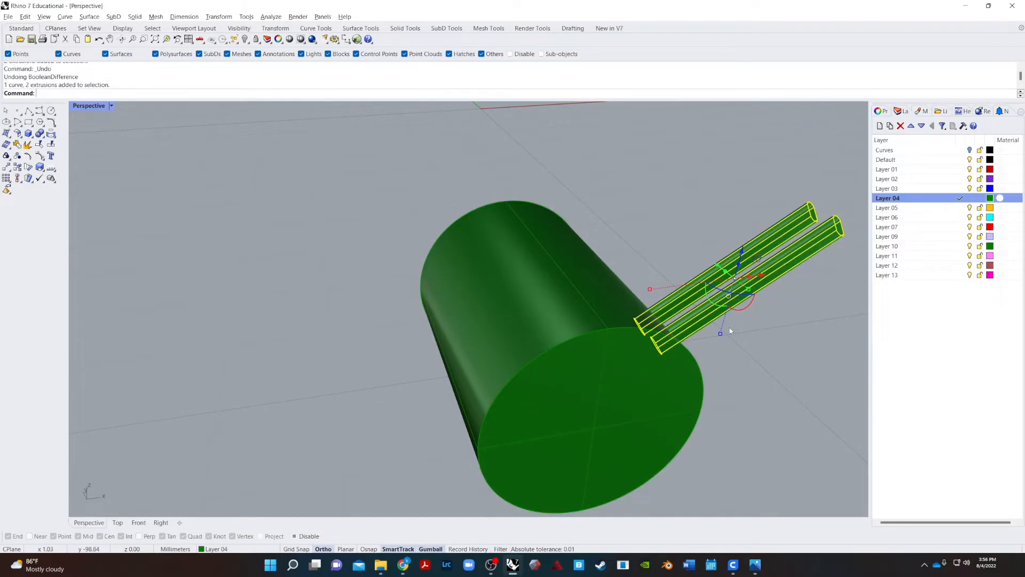
{"action": "key", "text": "ctrl+x"}
{"action": "right_click_drag", "start_coordinate": [746, 336], "coordinate": [662, 368]}
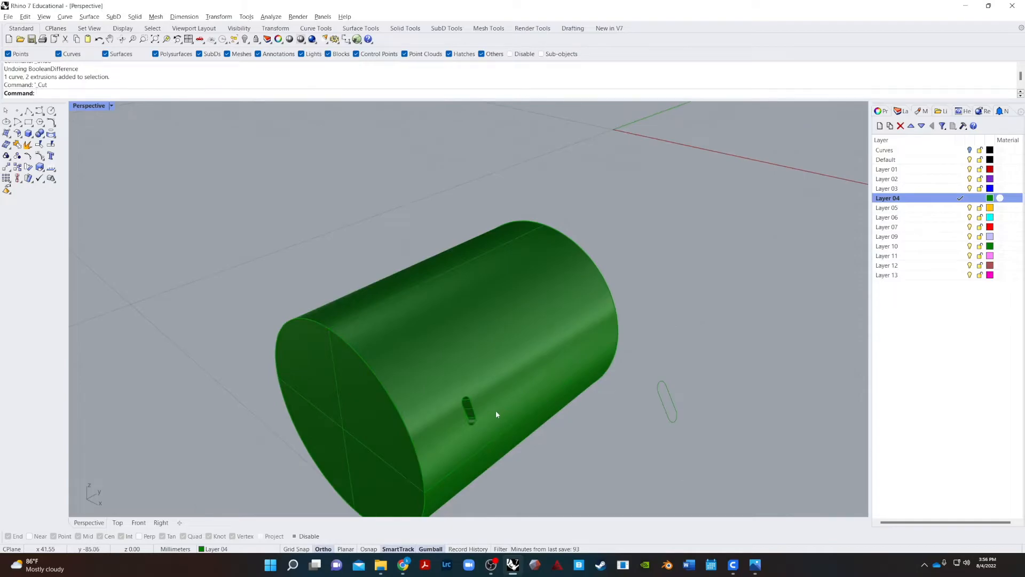
{"action": "scroll", "coordinate": [497, 409], "scroll_direction": "up", "scroll_amount": 5}
{"action": "right_click_drag", "start_coordinate": [482, 421], "coordinate": [455, 419]}
{"action": "scroll", "coordinate": [464, 385], "scroll_direction": "down", "scroll_amount": 6}
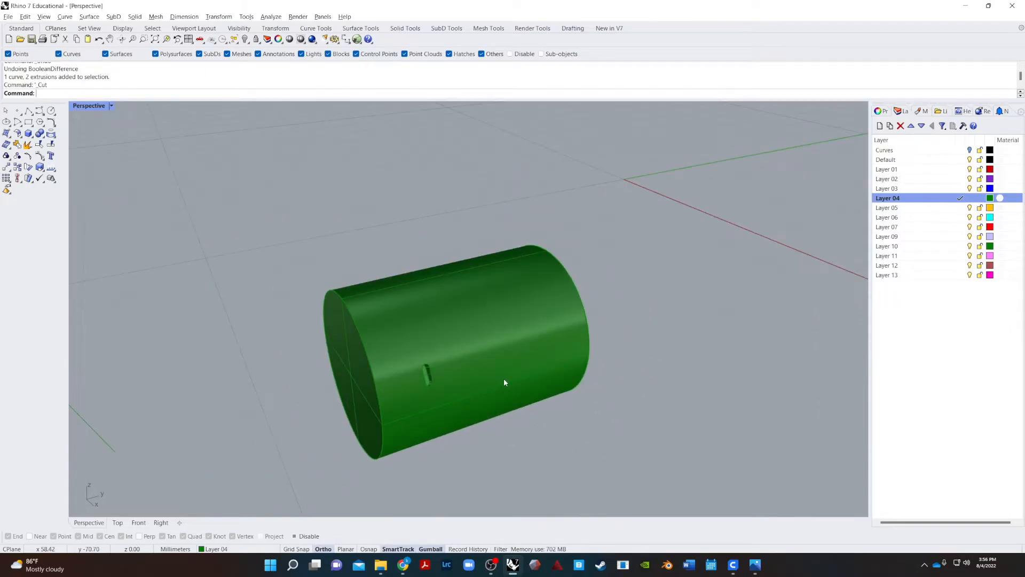
{"action": "key", "text": "ctrl+v"}
{"action": "right_click_drag", "start_coordinate": [507, 380], "coordinate": [439, 450]}
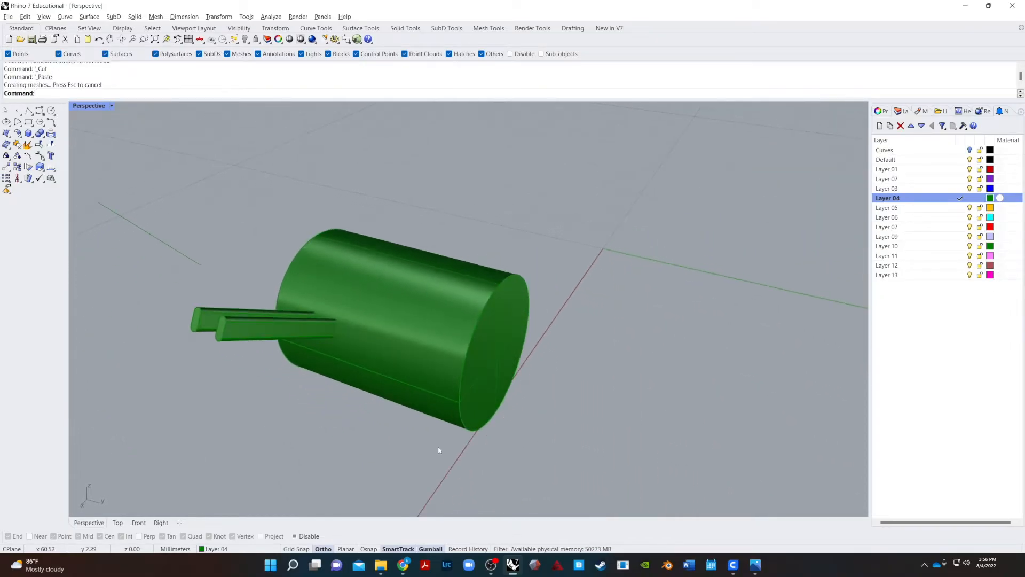
- Subtract the bar nearer the front face from the cylinder with Boolean Difference, keeping the input objects
{"action": "left_click", "coordinate": [42, 134]}
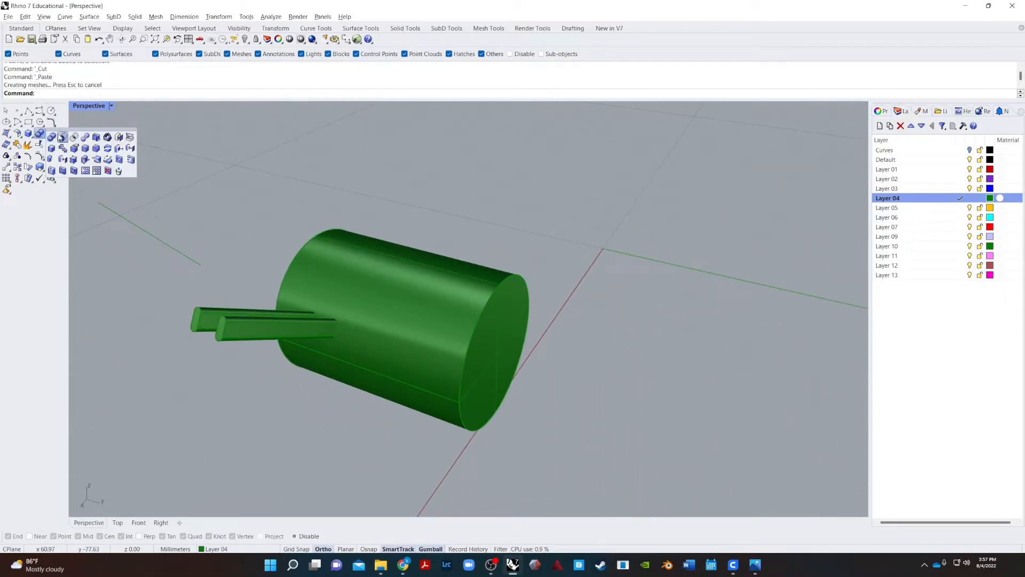
{"action": "left_click", "coordinate": [75, 141]}
{"action": "left_click", "coordinate": [43, 134]}
{"action": "left_click", "coordinate": [63, 140]}
{"action": "left_click", "coordinate": [412, 332]}
{"action": "key", "text": "Return"}
{"action": "left_click", "coordinate": [315, 322]}
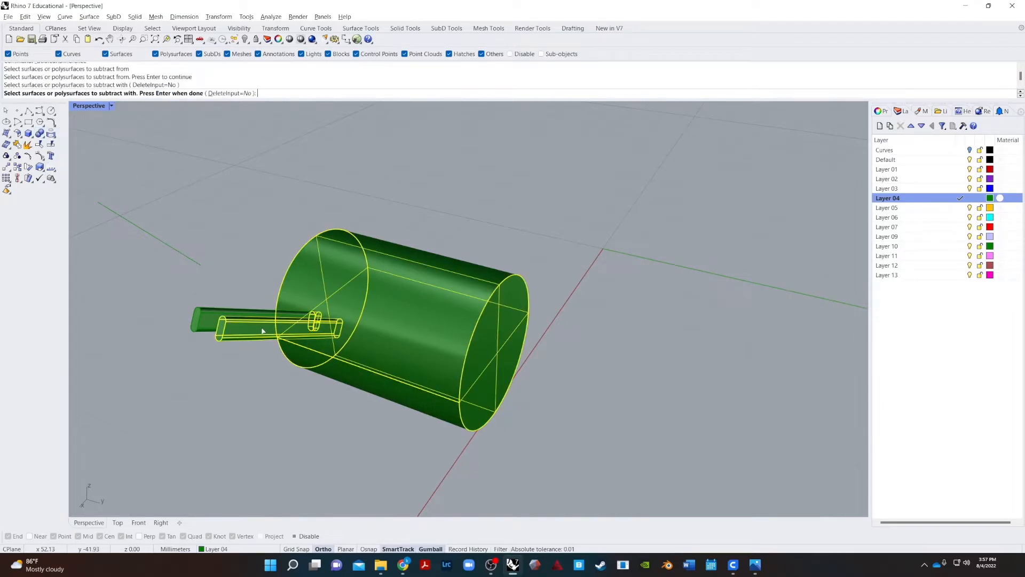
{"action": "key", "text": "Return"}
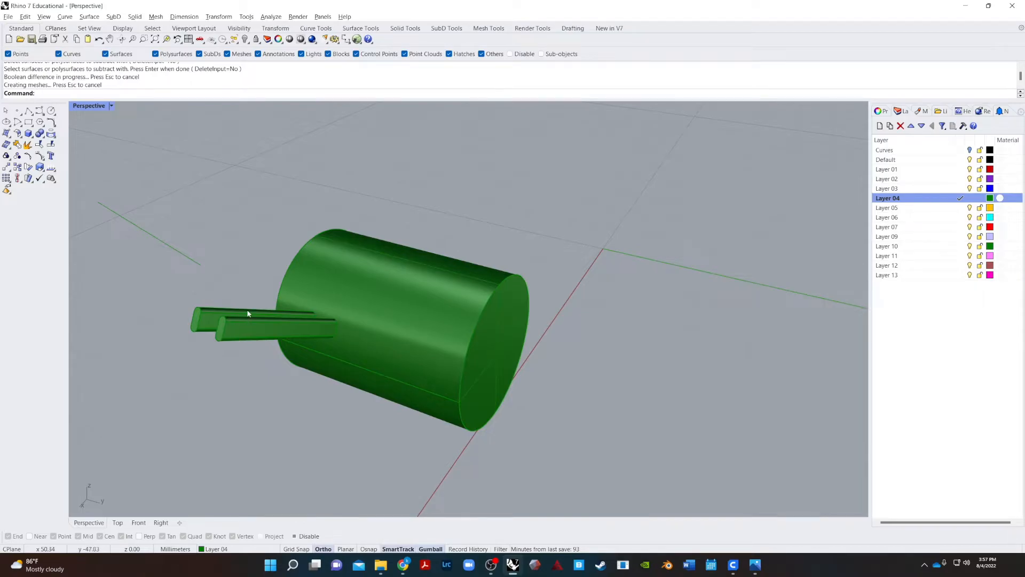
- Delete the two bars and inspect the slots in the cylinder's side
{"action": "left_click_drag", "start_coordinate": [244, 315], "coordinate": [230, 340]}
{"action": "key", "text": "Delete"}
{"action": "right_click_drag", "start_coordinate": [243, 360], "coordinate": [251, 336]}
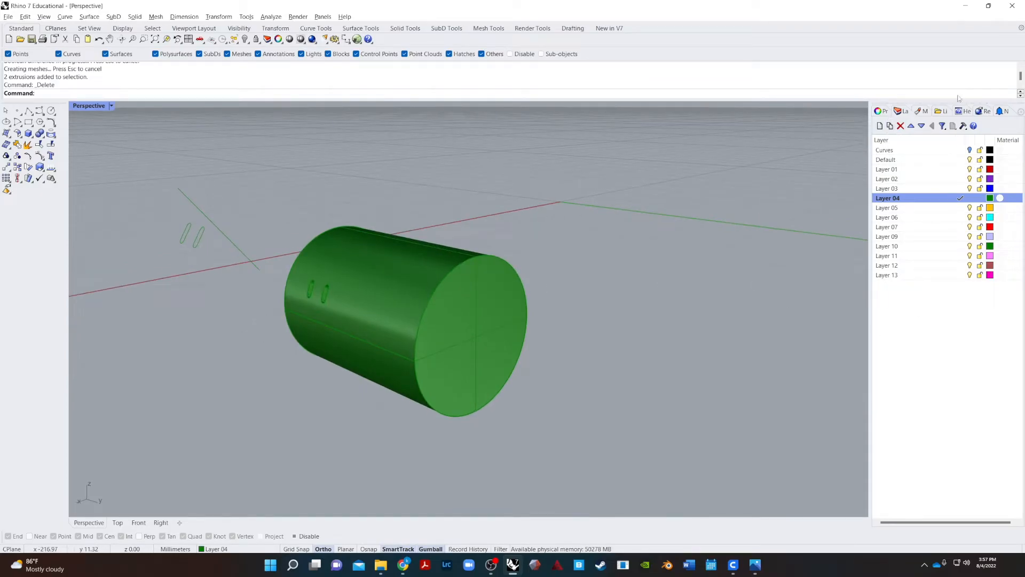
{"action": "right_click_drag", "start_coordinate": [552, 271], "coordinate": [444, 225]}
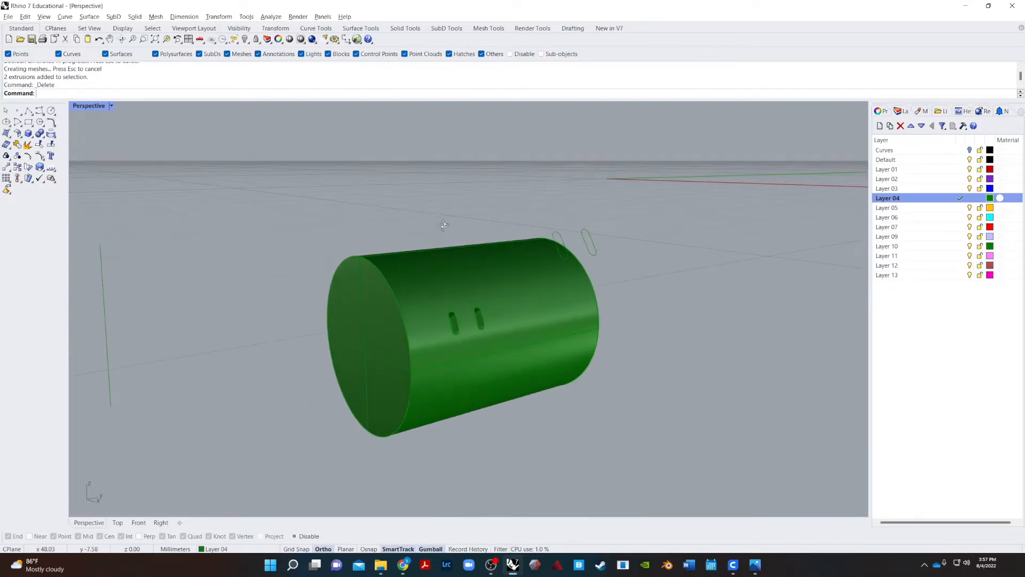
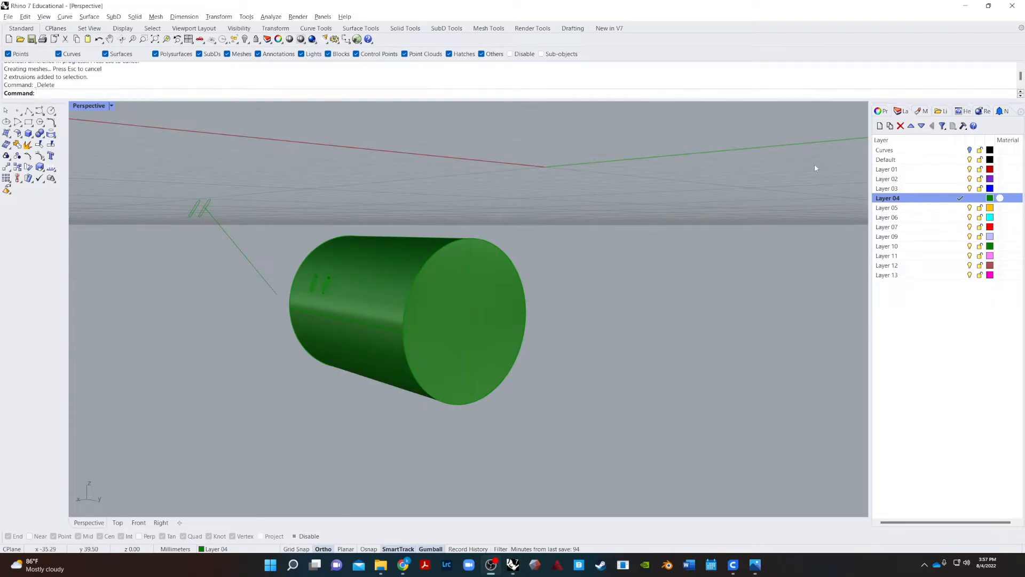
- Show all hidden objects and view the slots on the whole model in Rendered display mode
{"action": "middle_click", "coordinate": [559, 168]}
{"action": "right_click", "coordinate": [534, 166]}
{"action": "right_click_drag", "start_coordinate": [272, 161], "coordinate": [320, 201]}
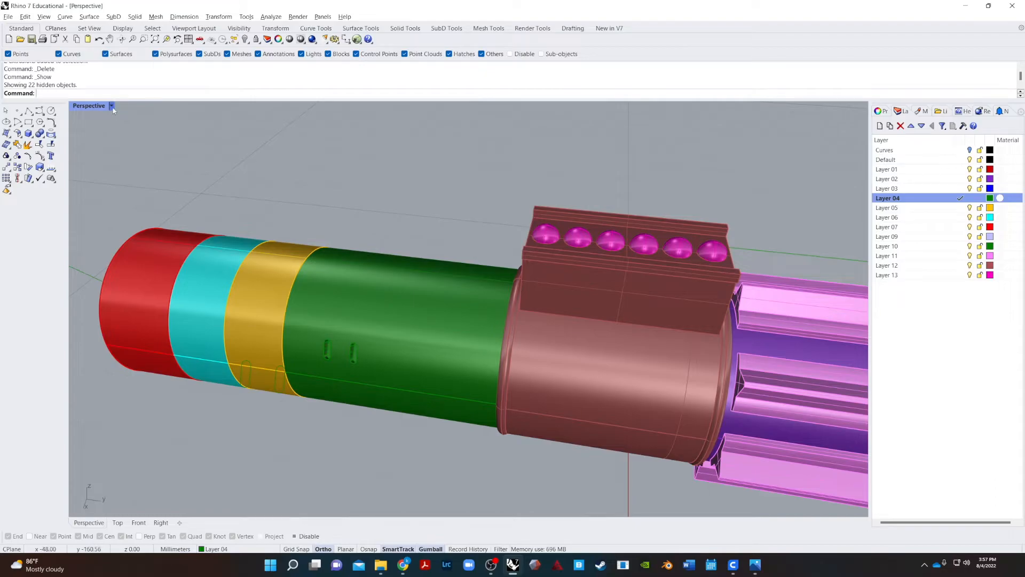
{"action": "left_click", "coordinate": [112, 105]}
{"action": "left_click", "coordinate": [101, 163]}
{"action": "right_click_drag", "start_coordinate": [327, 216], "coordinate": [458, 196]}
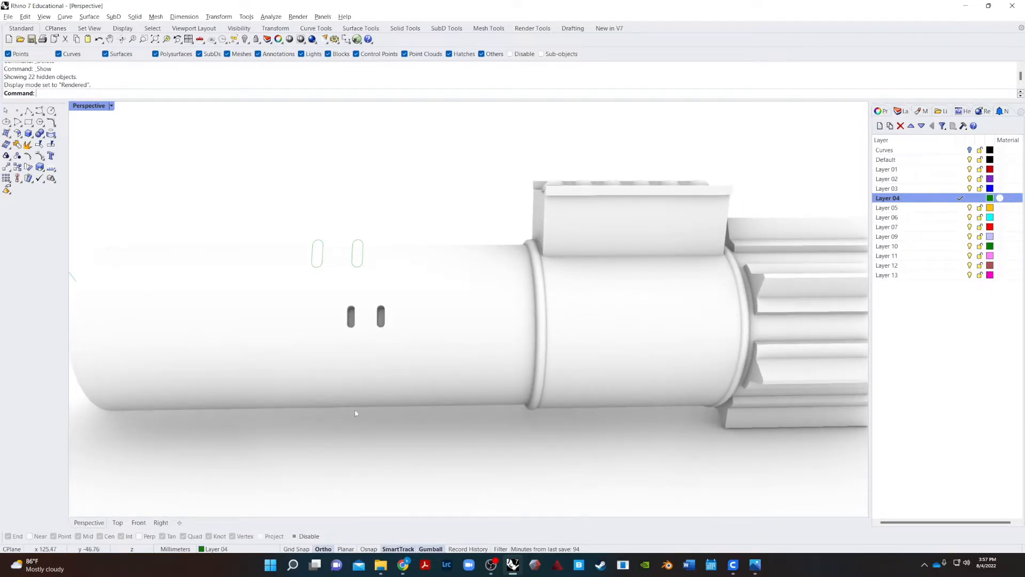
- Switch the display mode back to Shaded and isolate the green cylinder with its two slot curves
{"action": "left_click", "coordinate": [111, 106]}
{"action": "left_click", "coordinate": [115, 151]}
{"action": "scroll", "coordinate": [445, 250], "scroll_direction": "down", "scroll_amount": 3}
{"action": "left_click", "coordinate": [443, 261]}
{"action": "left_click_drag", "start_coordinate": [450, 193], "coordinate": [403, 321]}
{"action": "middle_click", "coordinate": [334, 323]}
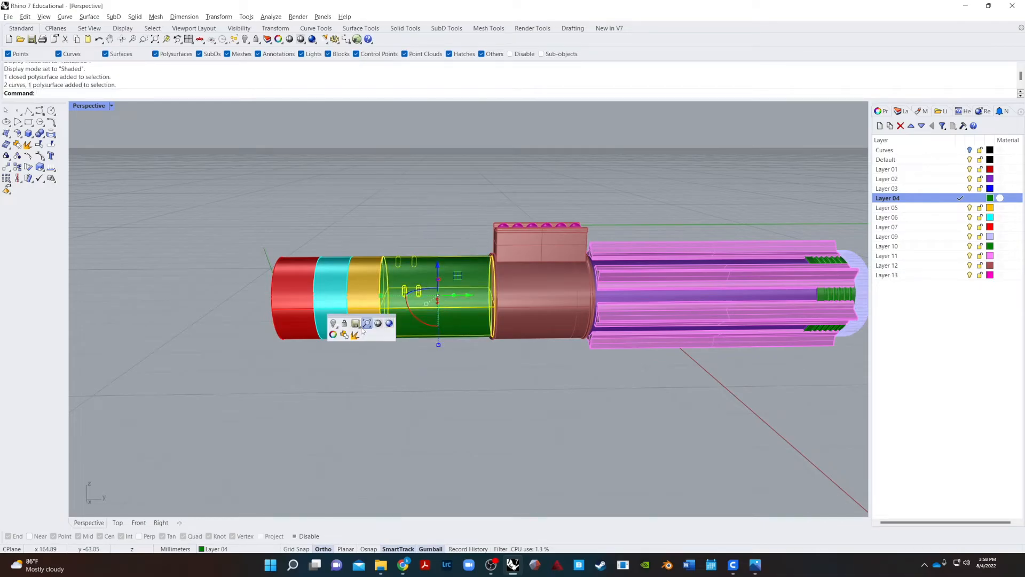
{"action": "left_click", "coordinate": [334, 324]}
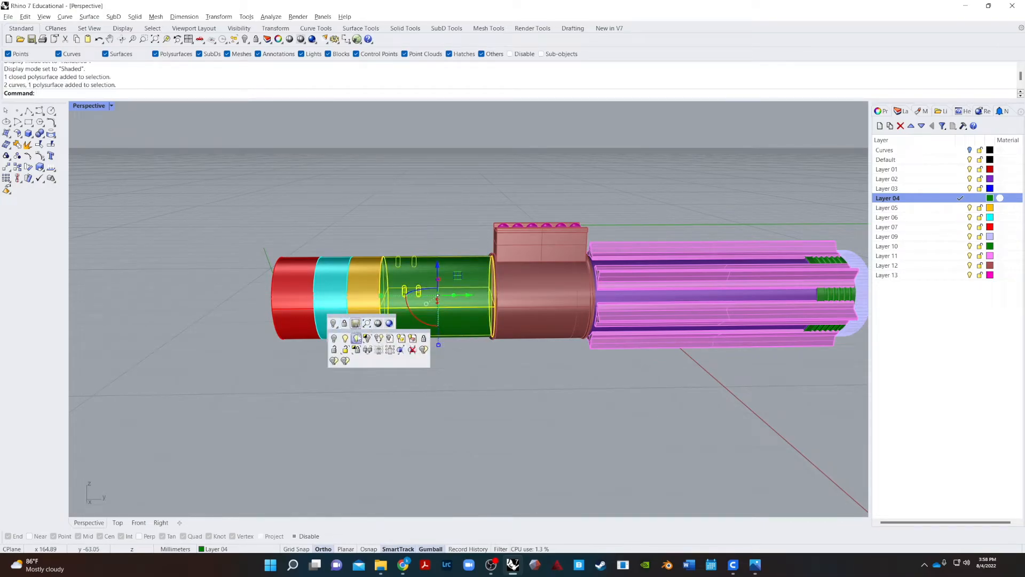
{"action": "left_click", "coordinate": [366, 339]}
{"action": "right_click_drag", "start_coordinate": [379, 352], "coordinate": [446, 350]}
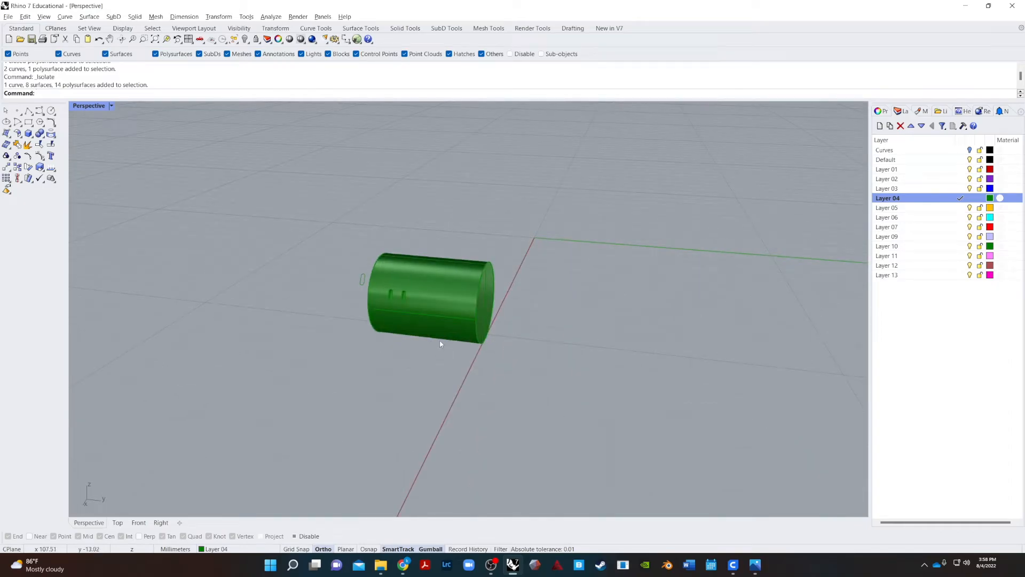
- Undo the isolation, the deletion of the bars and the Boolean Difference cuts in the cylinder
{"action": "key", "text": "ctrl+z"}
{"action": "key", "text": "ctrl+z"}
{"action": "key", "text": "ctrl+z"}
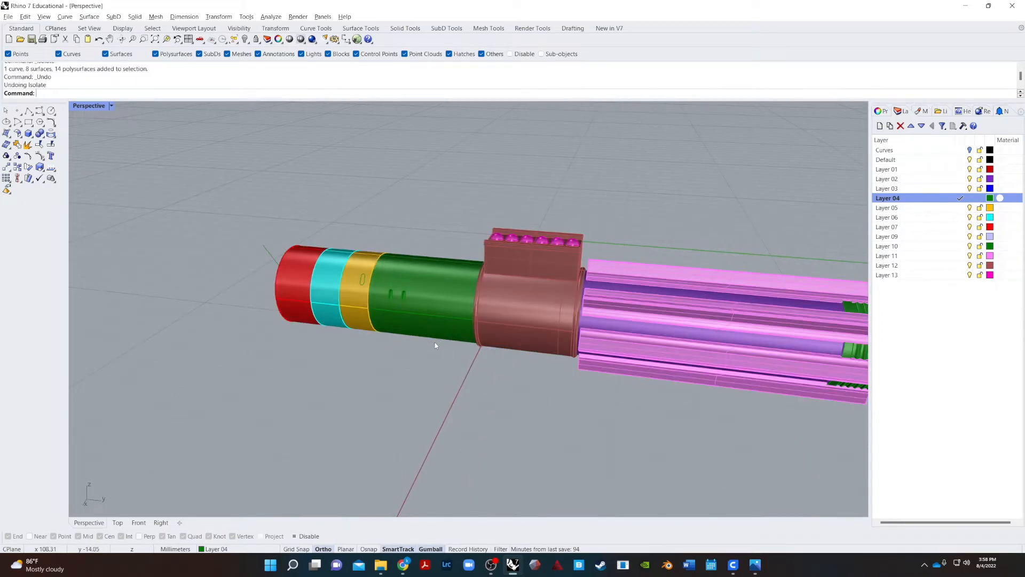
{"action": "left_click", "coordinate": [385, 367]}
{"action": "right_click_drag", "start_coordinate": [326, 353], "coordinate": [492, 255]}
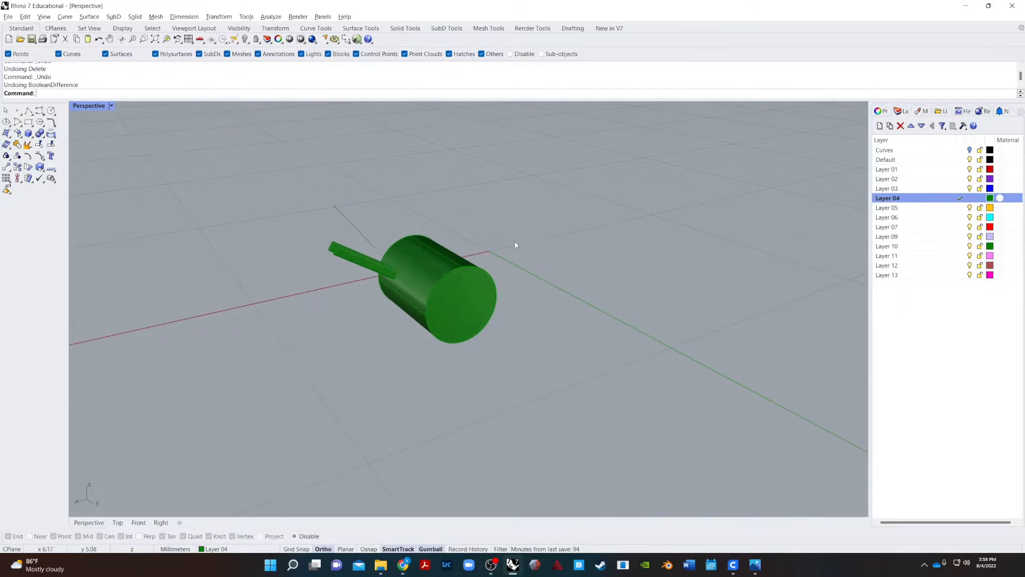
{"action": "scroll", "coordinate": [492, 256], "scroll_direction": "up", "scroll_amount": 7}
{"action": "left_click", "coordinate": [258, 405]}
{"action": "left_click", "coordinate": [142, 430]}
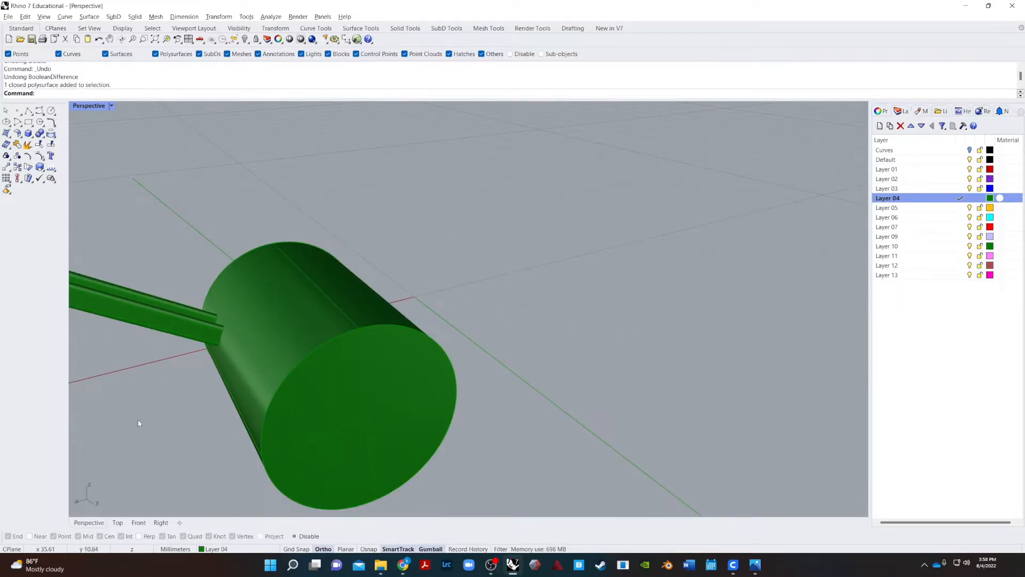
{"action": "key", "text": "ctrl+z"}
{"action": "key", "text": "ctrl+z"}
{"action": "left_click", "coordinate": [231, 363]}
{"action": "left_click", "coordinate": [161, 384]}
- Scale each of the two bars by a factor of 1.1 in the direction of the cylinder's length
{"action": "right_click_drag", "start_coordinate": [162, 383], "coordinate": [320, 371]}
{"action": "scroll", "coordinate": [249, 365], "scroll_direction": "down", "scroll_amount": 7}
{"action": "scroll", "coordinate": [252, 371], "scroll_direction": "up", "scroll_amount": 6}
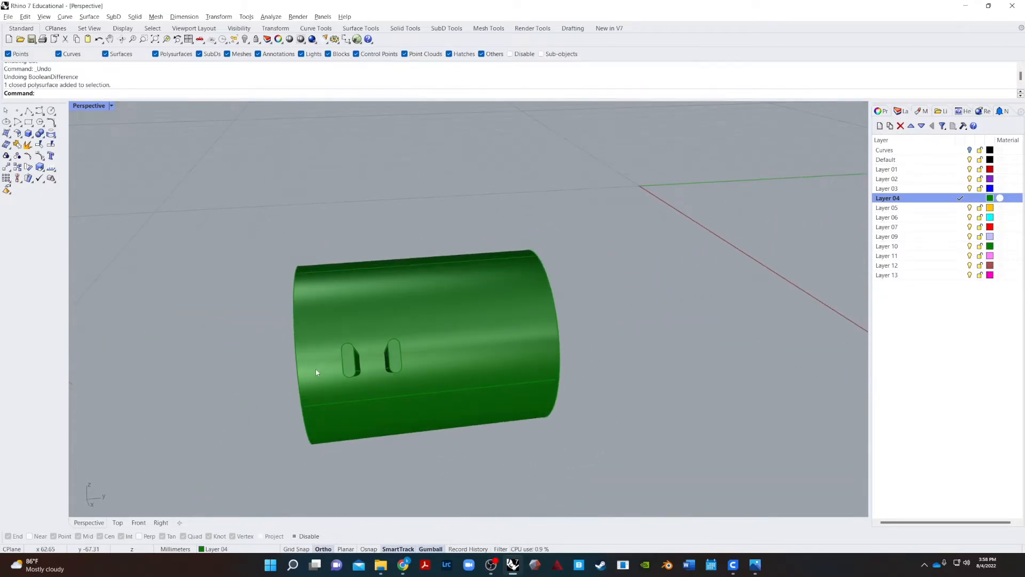
{"action": "scroll", "coordinate": [350, 355], "scroll_direction": "up", "scroll_amount": 4}
{"action": "left_click", "coordinate": [366, 363]}
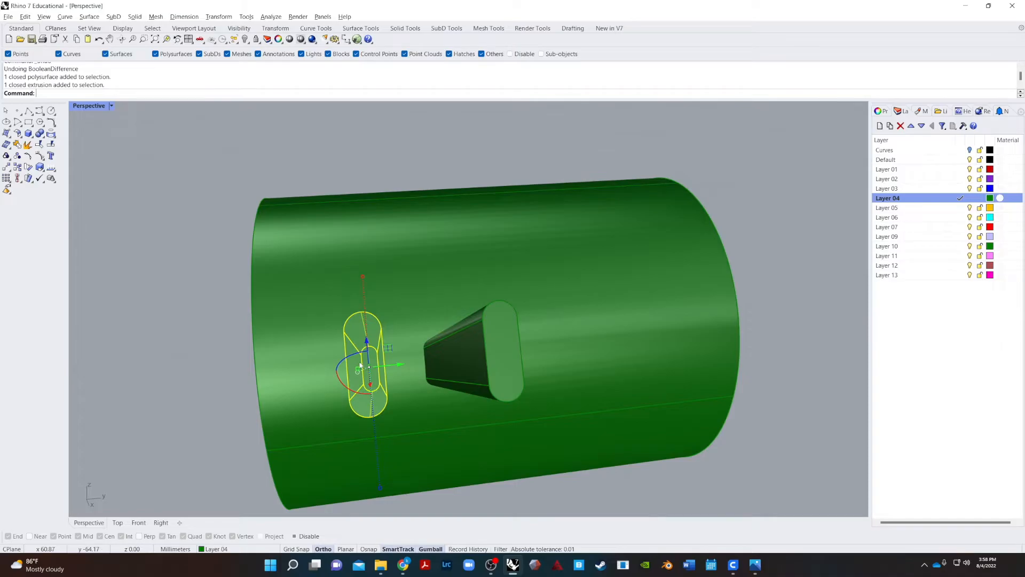
{"action": "key", "text": "Delete"}
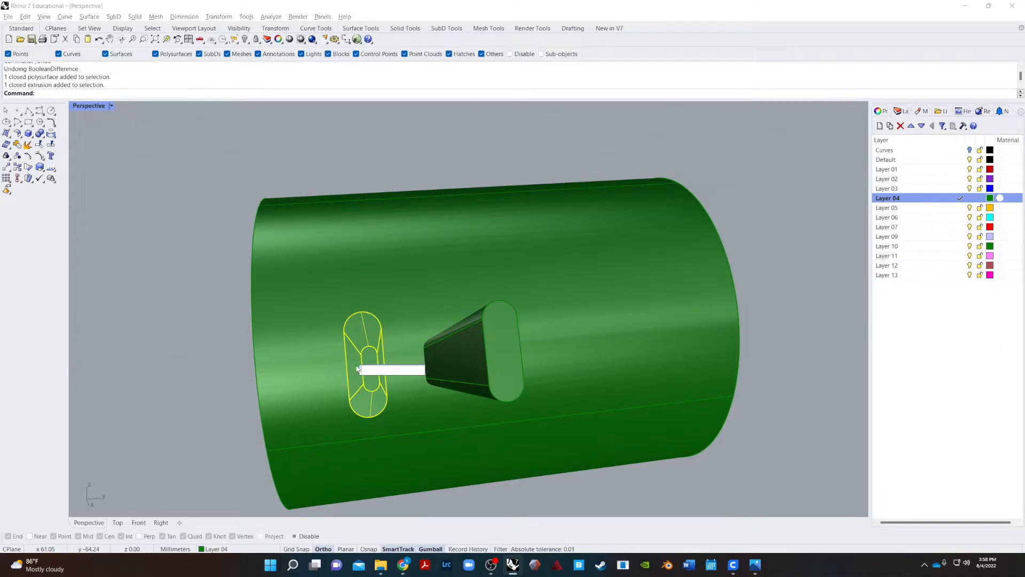
{"action": "key", "text": "Return"}
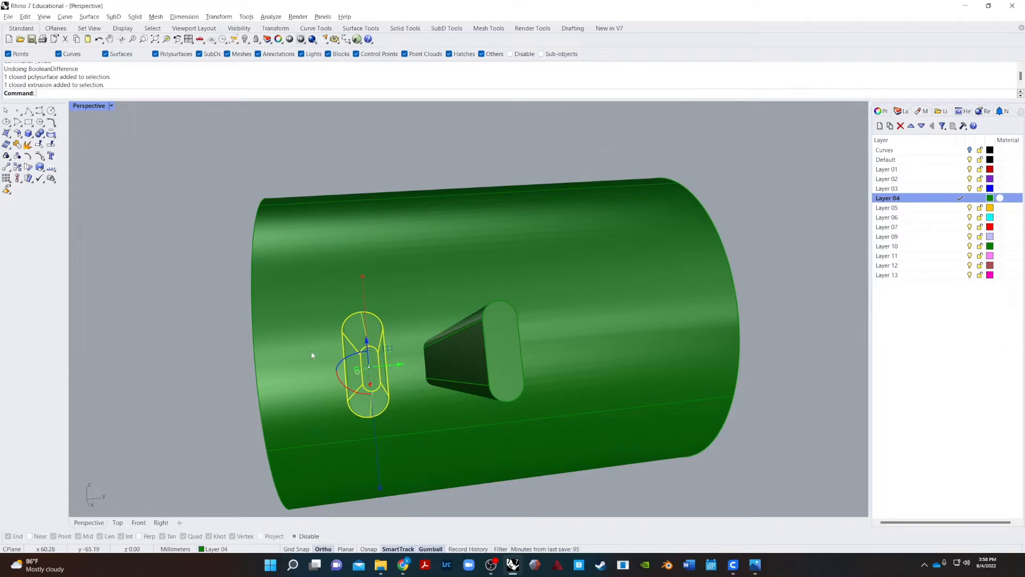
{"action": "key", "text": "Escape"}
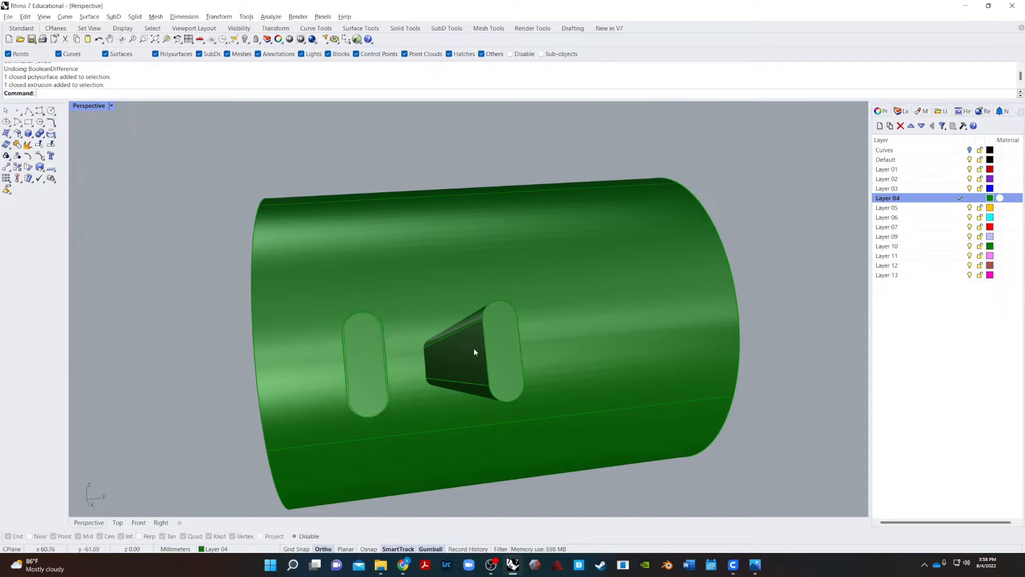
{"action": "left_click", "coordinate": [506, 355]}
{"action": "right_click_drag", "start_coordinate": [470, 356], "coordinate": [226, 386]}
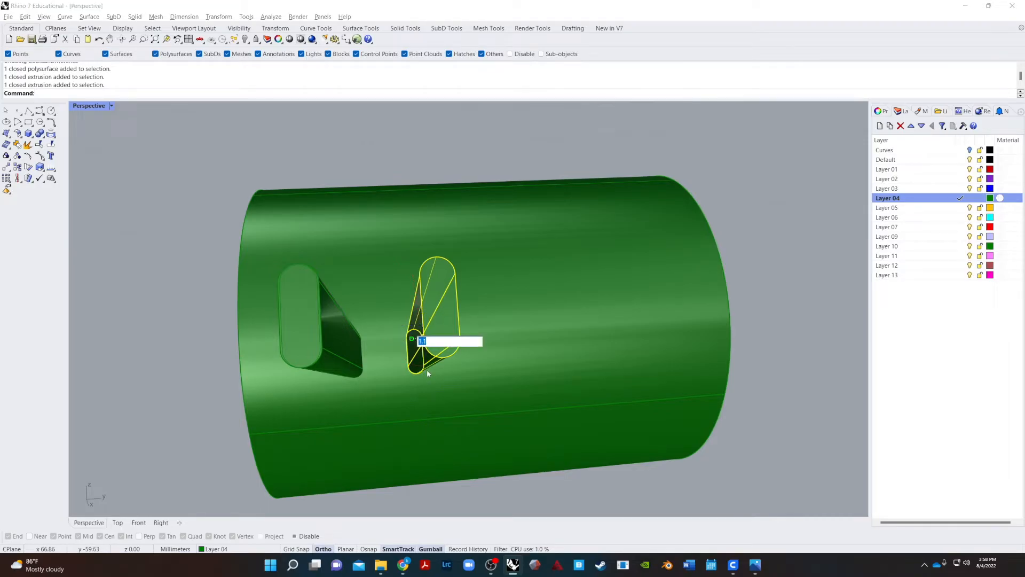
{"action": "key", "text": "Escape"}
{"action": "right_click_drag", "start_coordinate": [500, 346], "coordinate": [403, 299]}
- Widen both bars once more along the cylinder's length by a factor of 1.1
{"action": "left_click", "coordinate": [327, 233]}
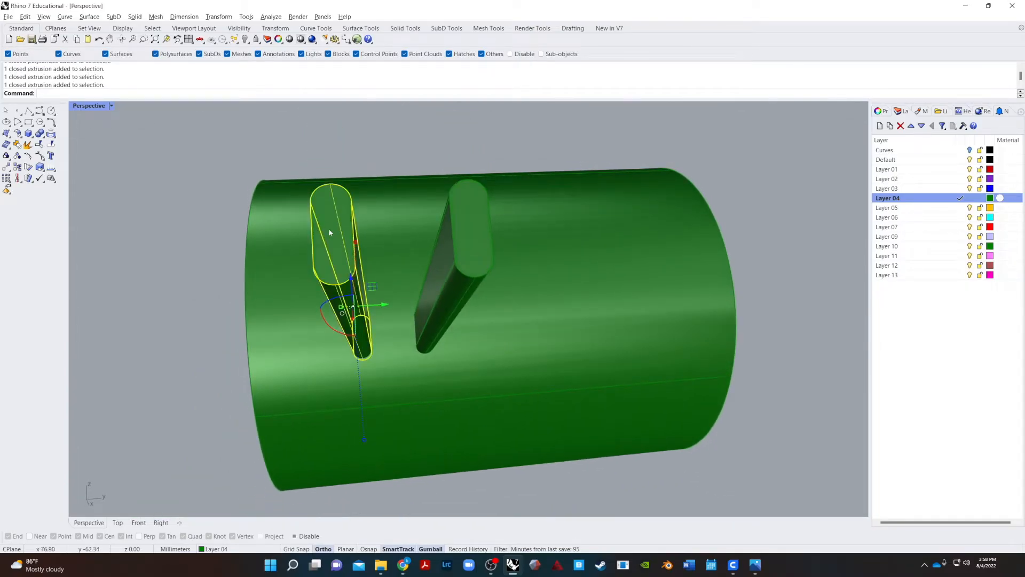
{"action": "left_click", "coordinate": [340, 307]}
{"action": "type", "text": "1.1"}
{"action": "key", "text": "Return"}
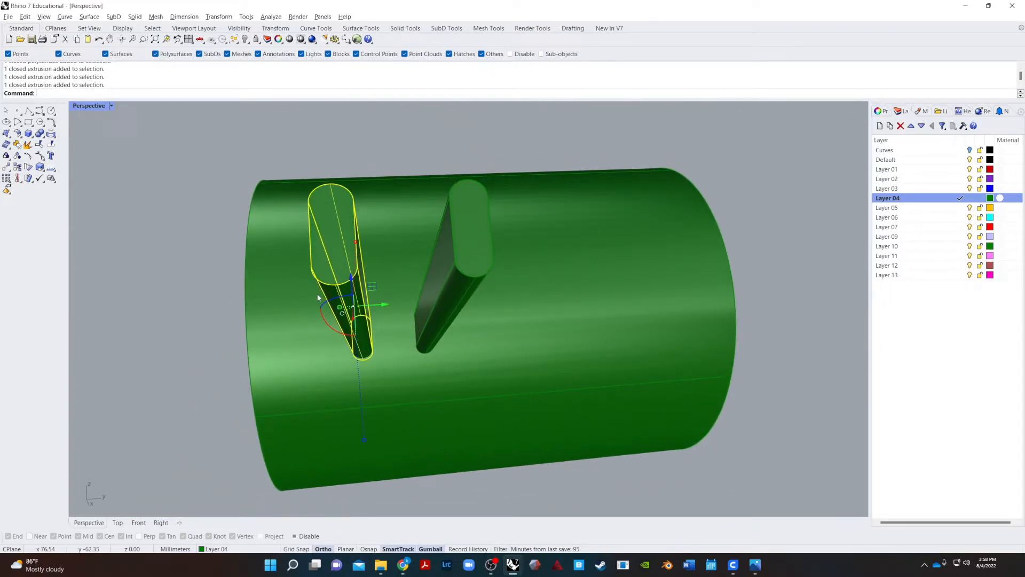
{"action": "left_click", "coordinate": [473, 268]}
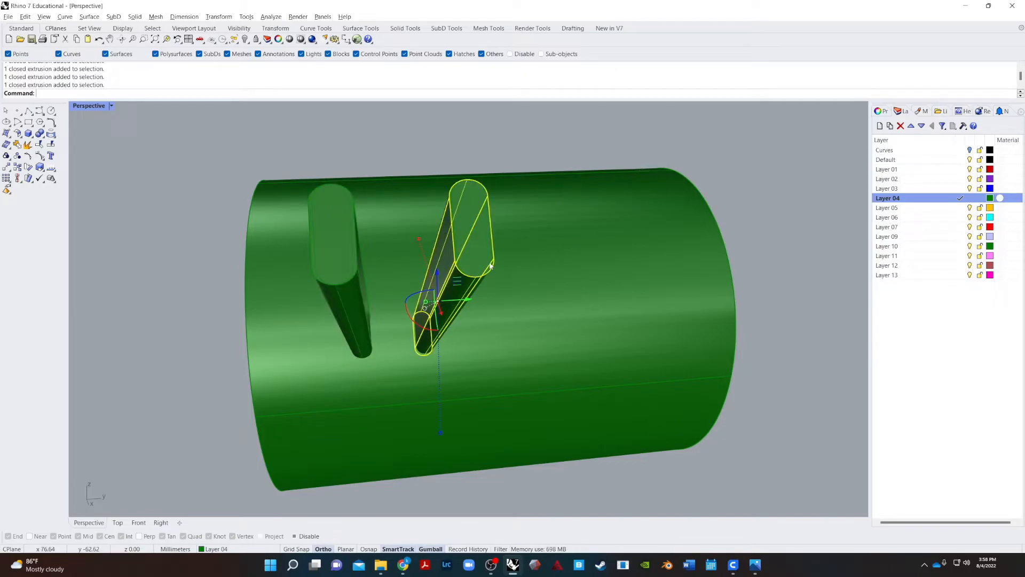
{"action": "left_click", "coordinate": [425, 303]}
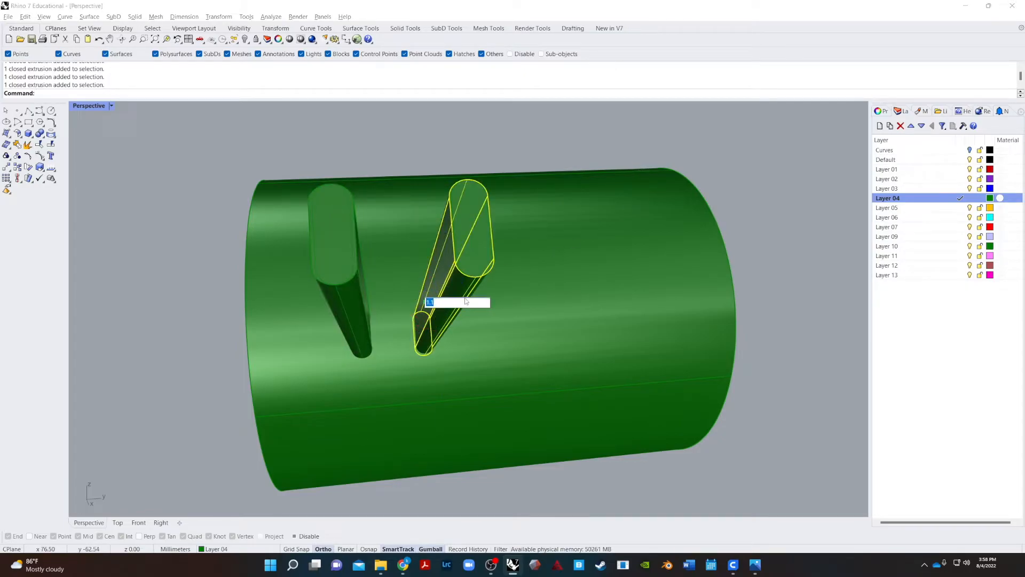
{"action": "key", "text": "Return"}
{"action": "key", "text": "Escape"}
- In the Front view, mirror a copy of the two bars and their slot curves across the cylinder's vertical centre line, with object snaps enabled
{"action": "right_click_drag", "start_coordinate": [419, 215], "coordinate": [401, 263]}
{"action": "scroll", "coordinate": [406, 309], "scroll_direction": "down", "scroll_amount": 3}
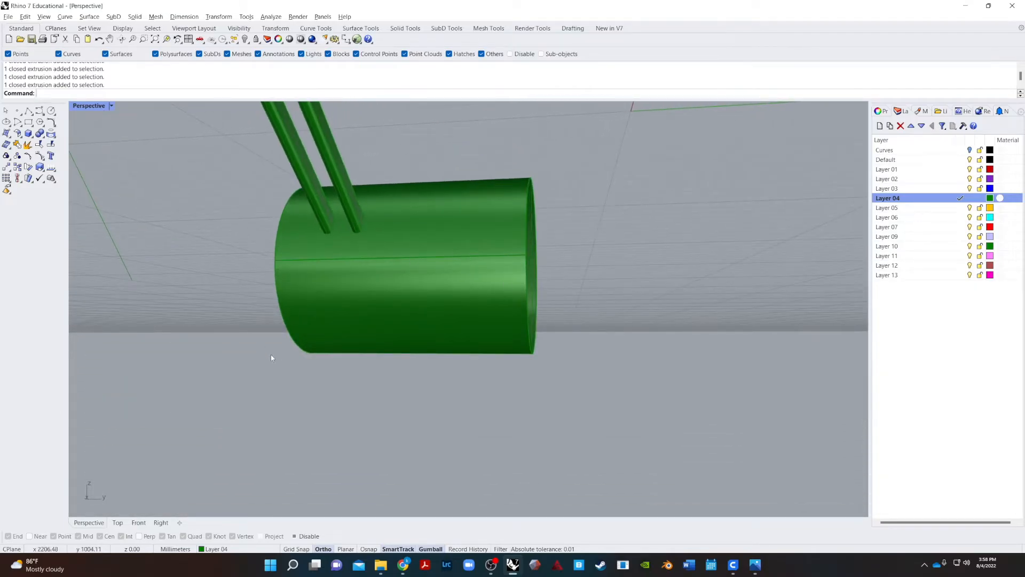
{"action": "right_click_drag", "start_coordinate": [271, 354], "coordinate": [462, 373]}
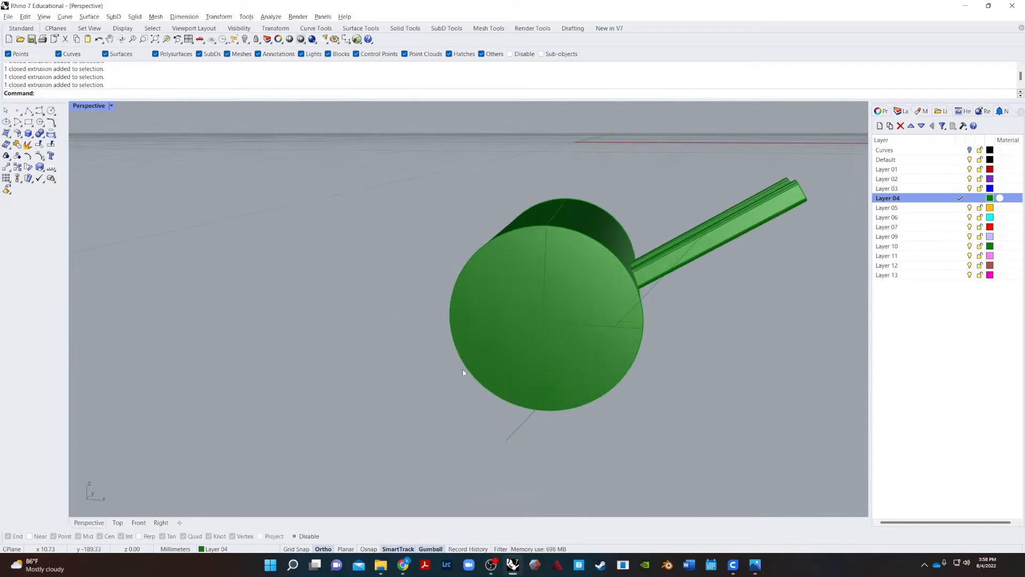
{"action": "left_click_drag", "start_coordinate": [764, 149], "coordinate": [704, 279]}
{"action": "key", "text": "Escape"}
{"action": "left_click", "coordinate": [139, 523]}
{"action": "left_click_drag", "start_coordinate": [694, 408], "coordinate": [671, 441]}
{"action": "type", "text": "Mirror"}
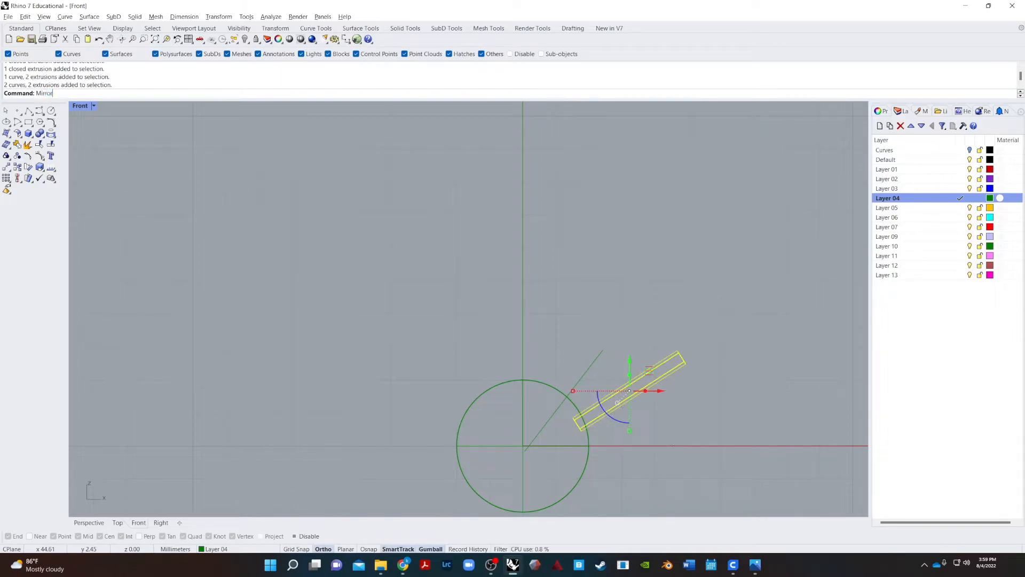
{"action": "key", "text": "Return"}
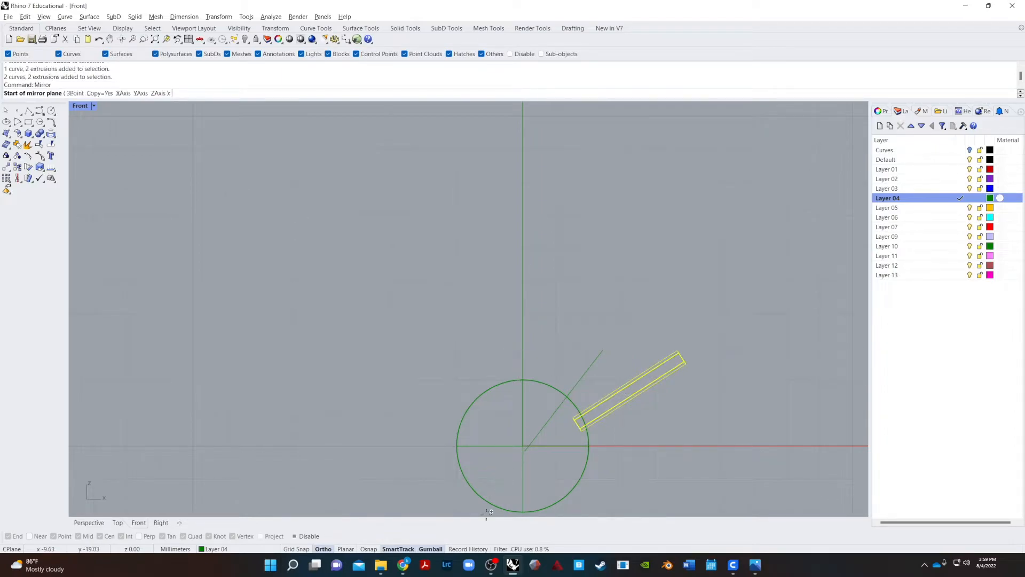
{"action": "left_click", "coordinate": [294, 536]}
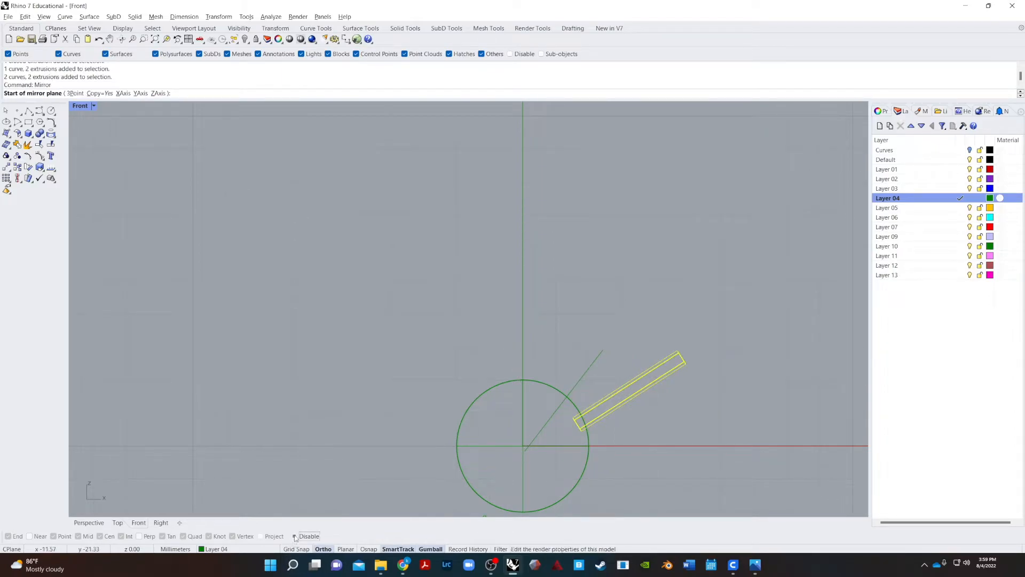
{"action": "left_click", "coordinate": [527, 381]}
{"action": "left_click", "coordinate": [535, 281]}
{"action": "key", "text": "Escape"}
- Subtract the bars on both sides from the cylinder with Boolean Difference
{"action": "type", "text": "BooleanDifference"}
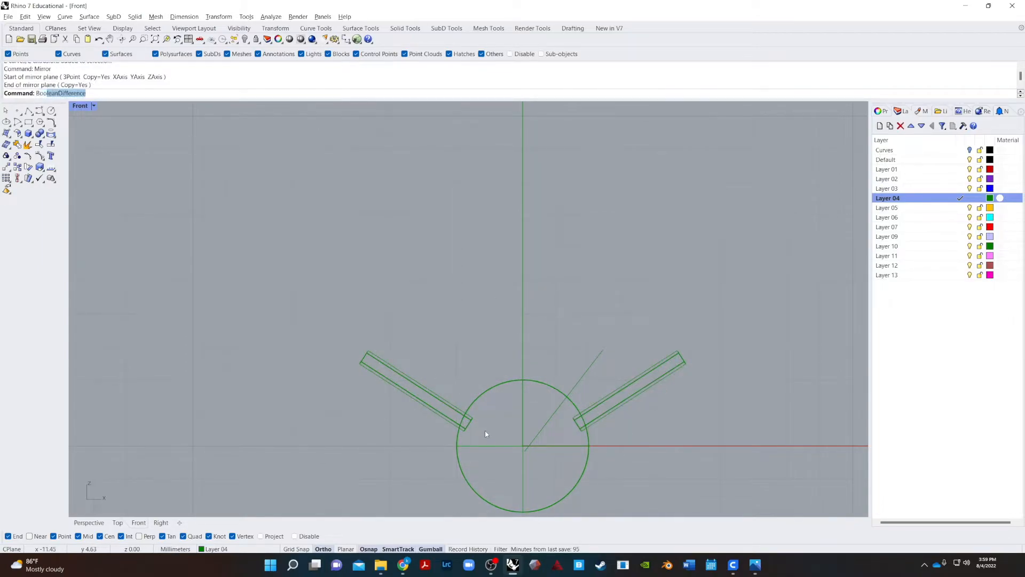
{"action": "key", "text": "Return"}
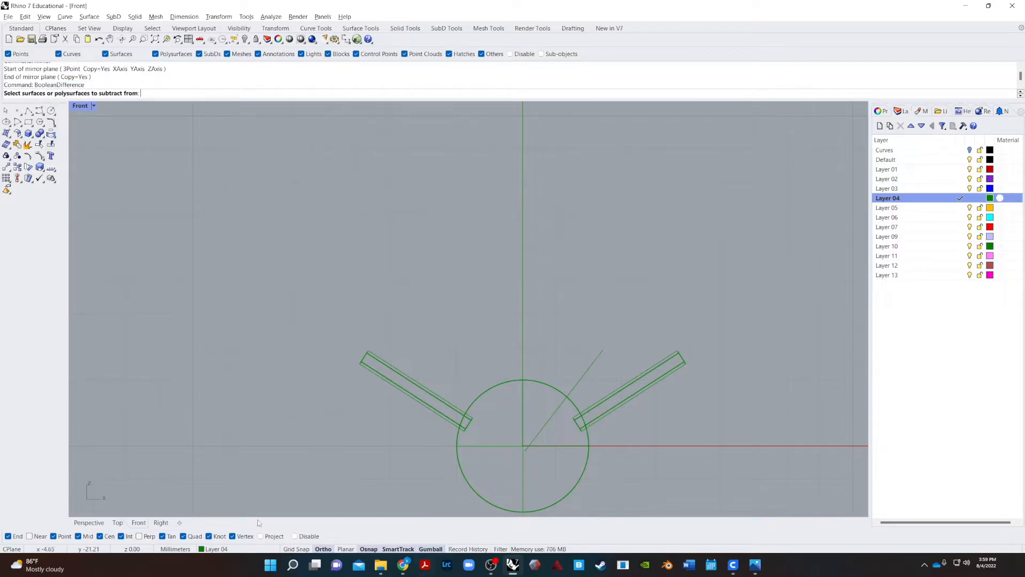
{"action": "left_click", "coordinate": [504, 390]}
{"action": "key", "text": "Return"}
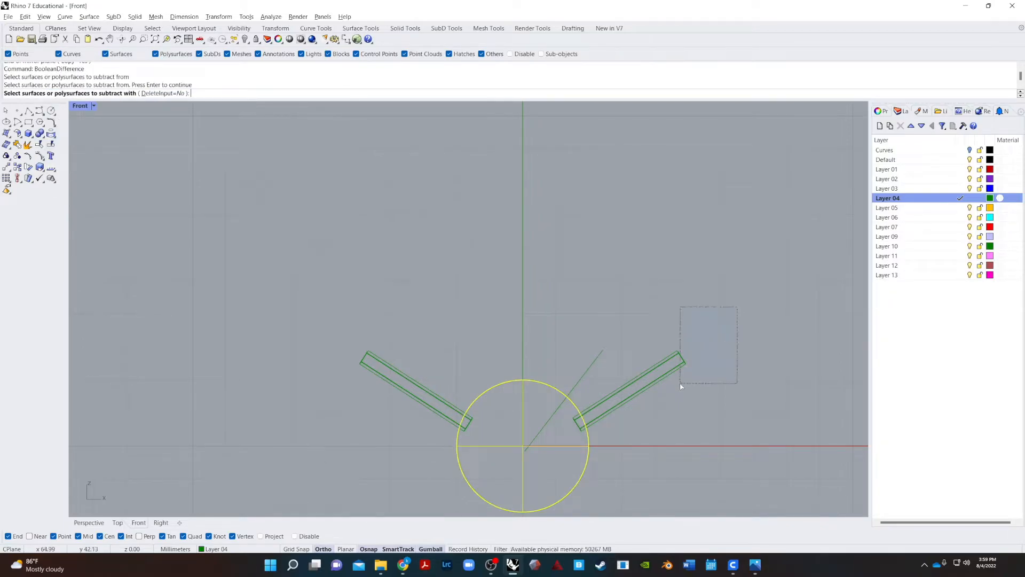
{"action": "left_click_drag", "start_coordinate": [681, 385], "coordinate": [677, 387]}
{"action": "left_click_drag", "start_coordinate": [381, 323], "coordinate": [288, 446]}
{"action": "key", "text": "Return"}
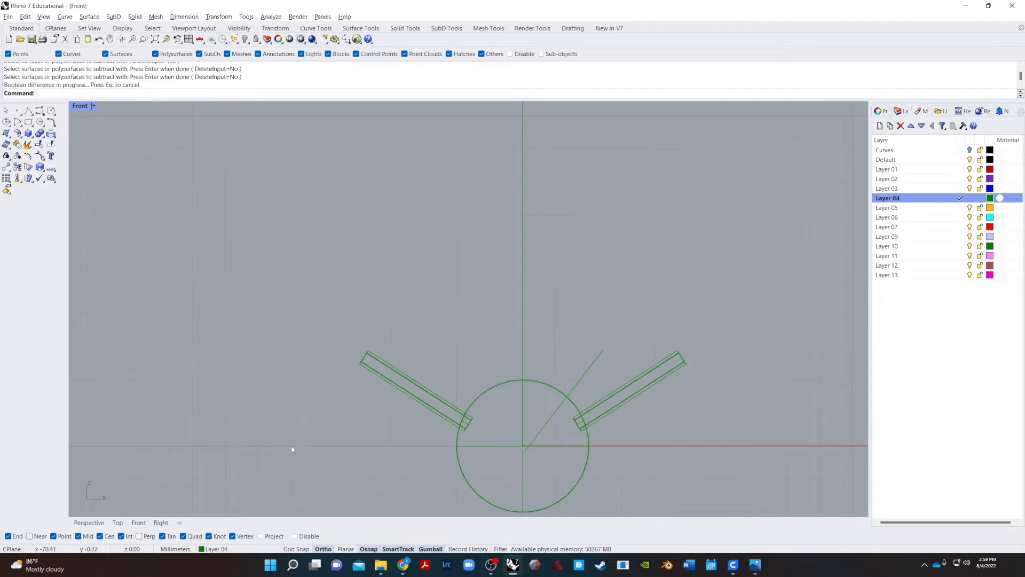
- Delete the two bars and their slot curves on the left side of the cylinder in the Front view
{"action": "left_click_drag", "start_coordinate": [393, 323], "coordinate": [322, 423]}
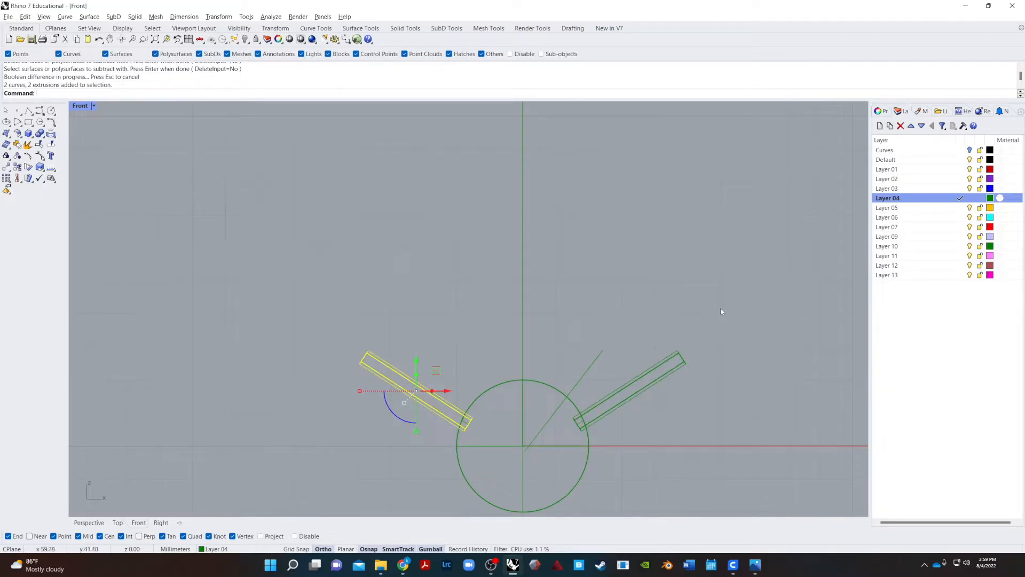
{"action": "key", "text": "Delete"}
- Create a layer named OldGeom, move the remaining bars and slot curves on the cylinder's right side onto it, and hide the layer
{"action": "left_click_drag", "start_coordinate": [735, 298], "coordinate": [663, 411]}
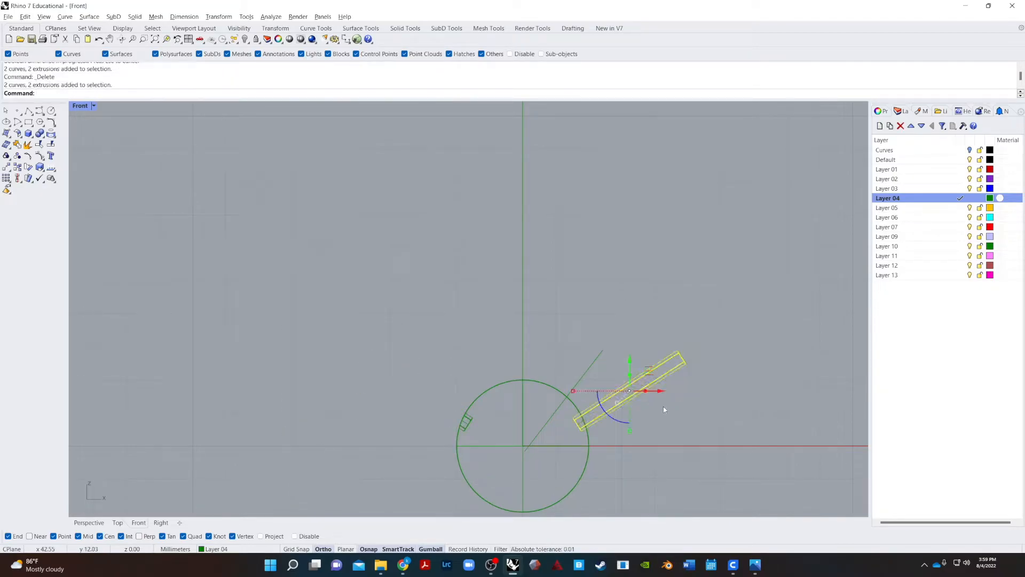
{"action": "left_click_drag", "start_coordinate": [735, 316], "coordinate": [630, 409]}
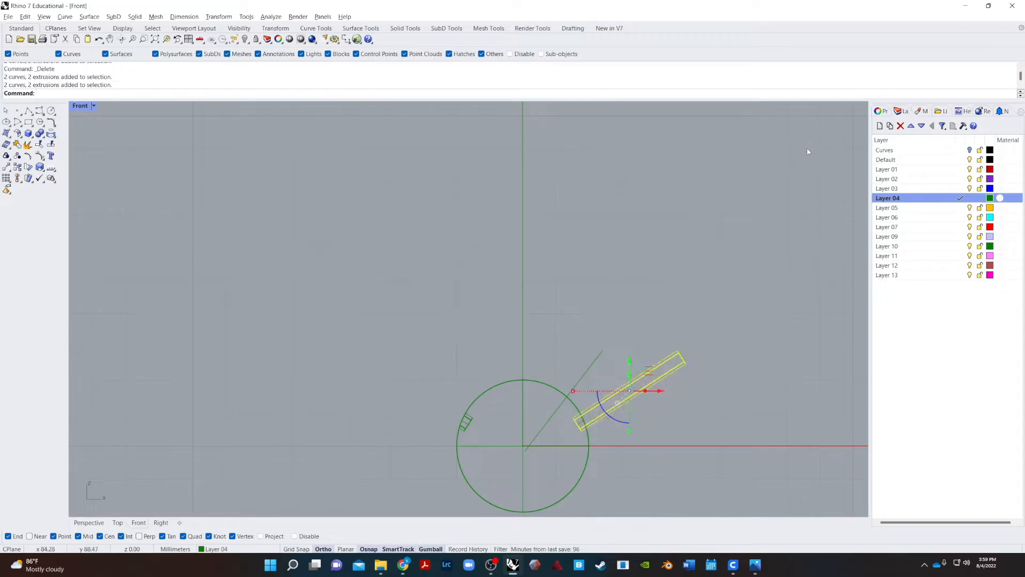
{"action": "left_click", "coordinate": [880, 126]}
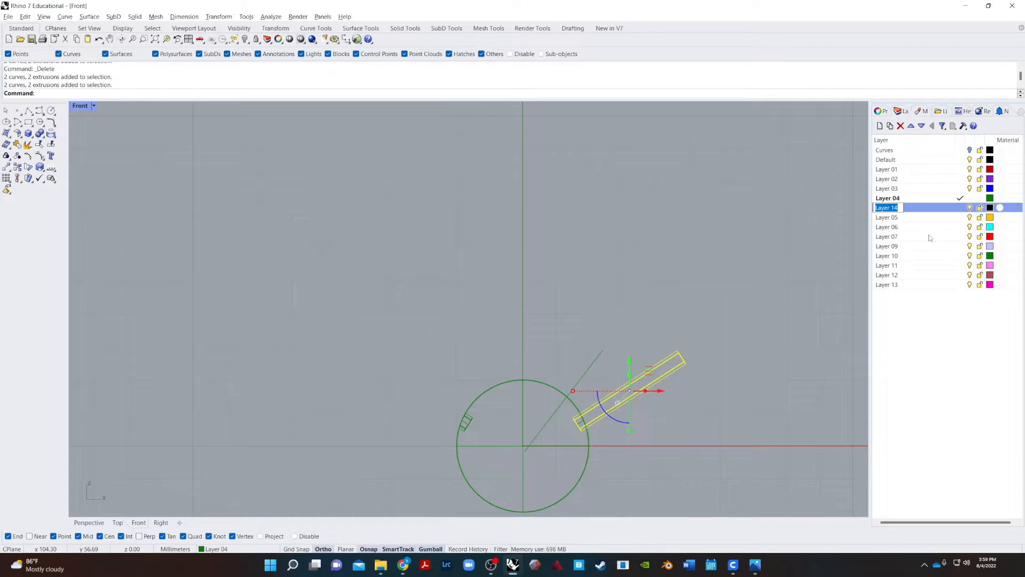
{"action": "type", "text": "OldGeom"}
{"action": "key", "text": "Return"}
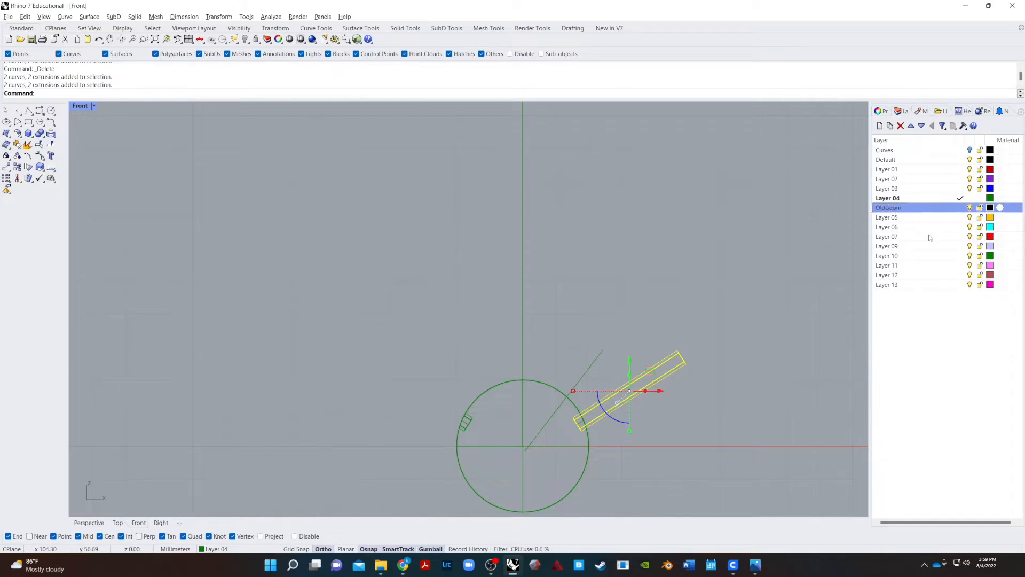
{"action": "right_click", "coordinate": [938, 208]}
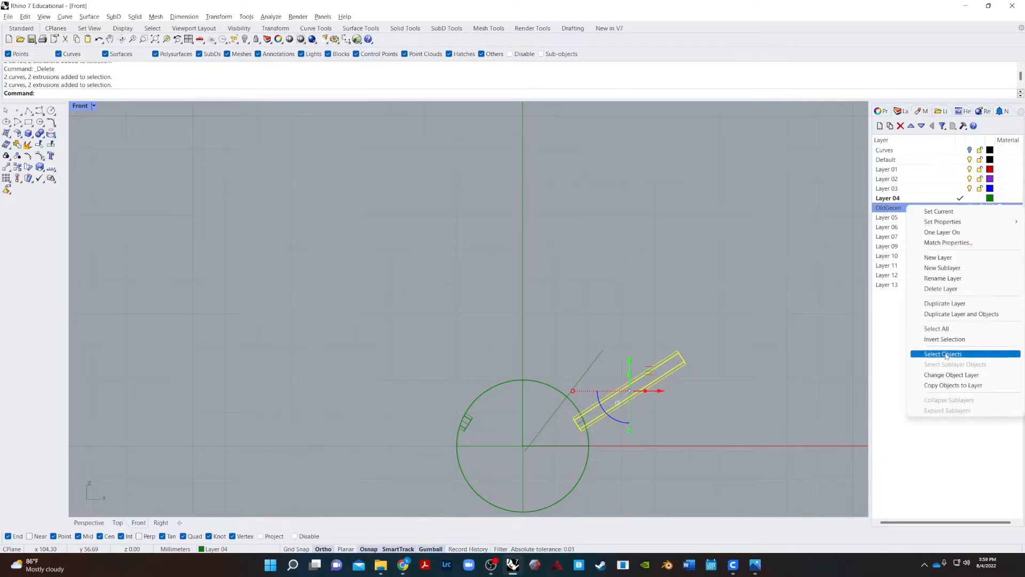
{"action": "left_click", "coordinate": [955, 375]}
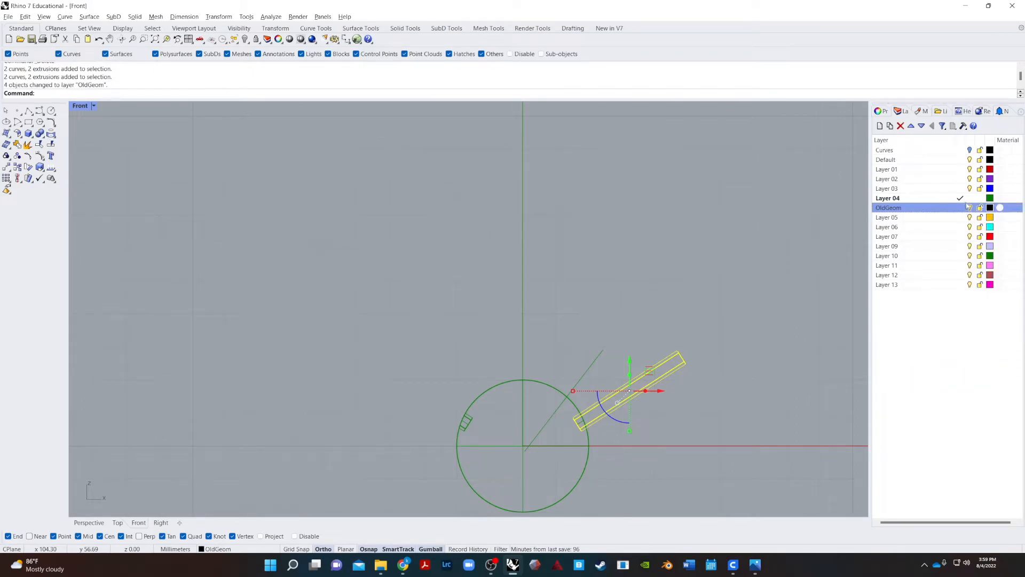
{"action": "left_click", "coordinate": [969, 208]}
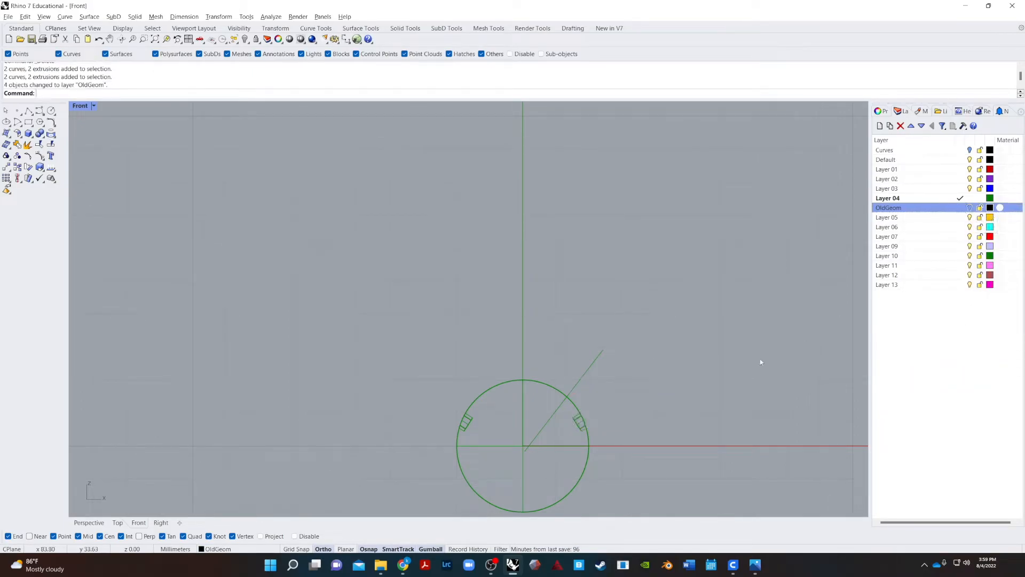
- Delete the leftover diagonal construction line crossing the cylinder's end circle
{"action": "left_click", "coordinate": [594, 365]}
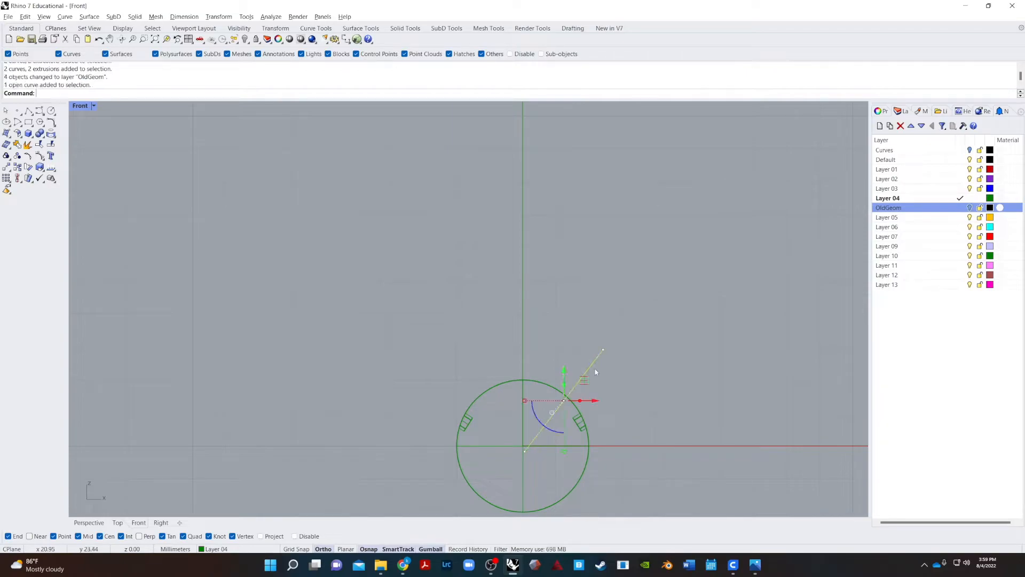
{"action": "key", "text": "Delete"}
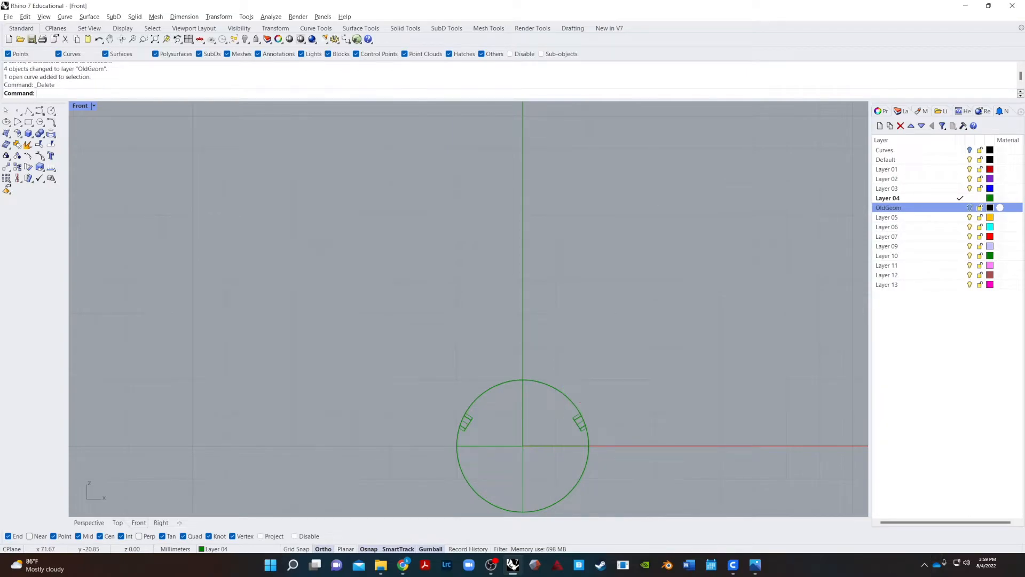
- Examine the rounded slots cut into the cylinder's side from several angles in the Perspective view
{"action": "left_click", "coordinate": [89, 522]}
{"action": "mouse_move", "coordinate": [309, 368]}
{"action": "right_mouse_down"}
{"action": "mouse_move", "coordinate": [325, 381]}
{"action": "mouse_move", "coordinate": [261, 375]}
{"action": "mouse_move", "coordinate": [263, 348]}
{"action": "mouse_move", "coordinate": [312, 328]}
{"action": "mouse_move", "coordinate": [279, 362]}
{"action": "mouse_move", "coordinate": [447, 303]}
{"action": "mouse_move", "coordinate": [489, 359]}
{"action": "mouse_move", "coordinate": [483, 325]}
{"action": "right_mouse_up"}
{"action": "scroll", "coordinate": [376, 359], "scroll_direction": "up", "scroll_amount": 10}
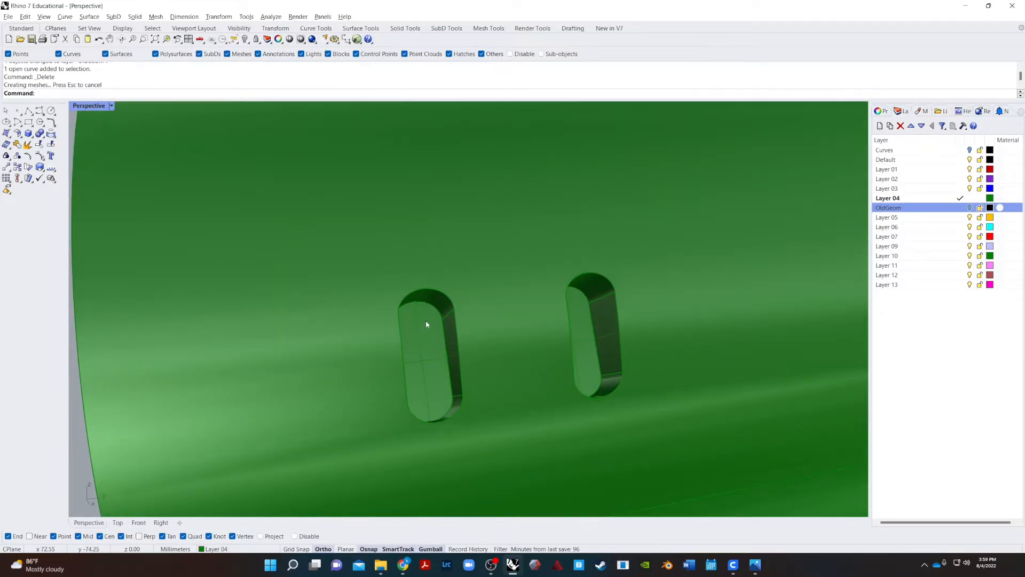
{"action": "scroll", "coordinate": [426, 325], "scroll_direction": "down", "scroll_amount": 10}
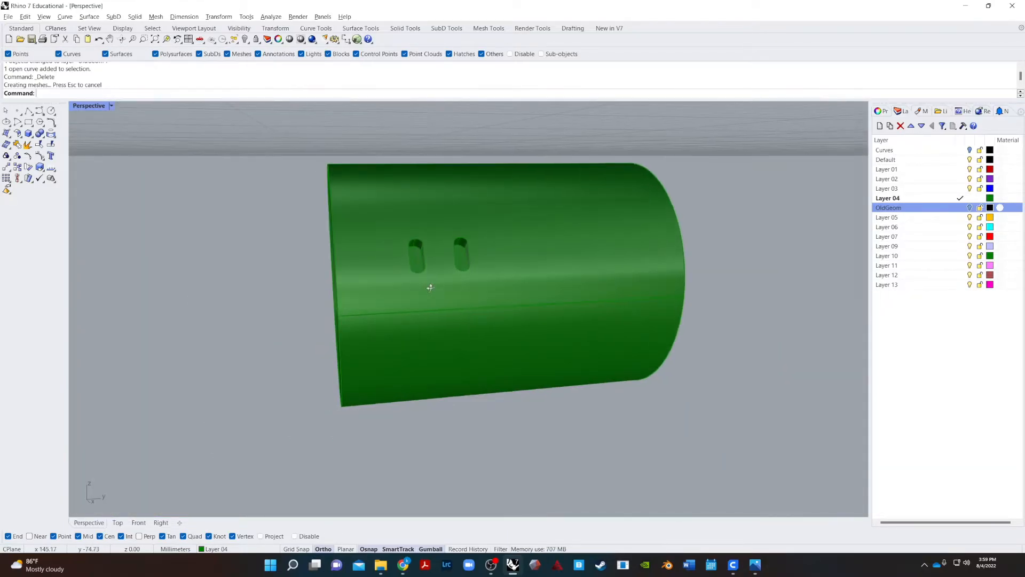
{"action": "right_click_drag", "start_coordinate": [430, 288], "coordinate": [510, 365]}
{"action": "right_click_drag", "start_coordinate": [118, 380], "coordinate": [339, 354]}
{"action": "scroll", "coordinate": [405, 405], "scroll_direction": "up", "scroll_amount": 3}
{"action": "scroll", "coordinate": [440, 309], "scroll_direction": "up", "scroll_amount": 5}
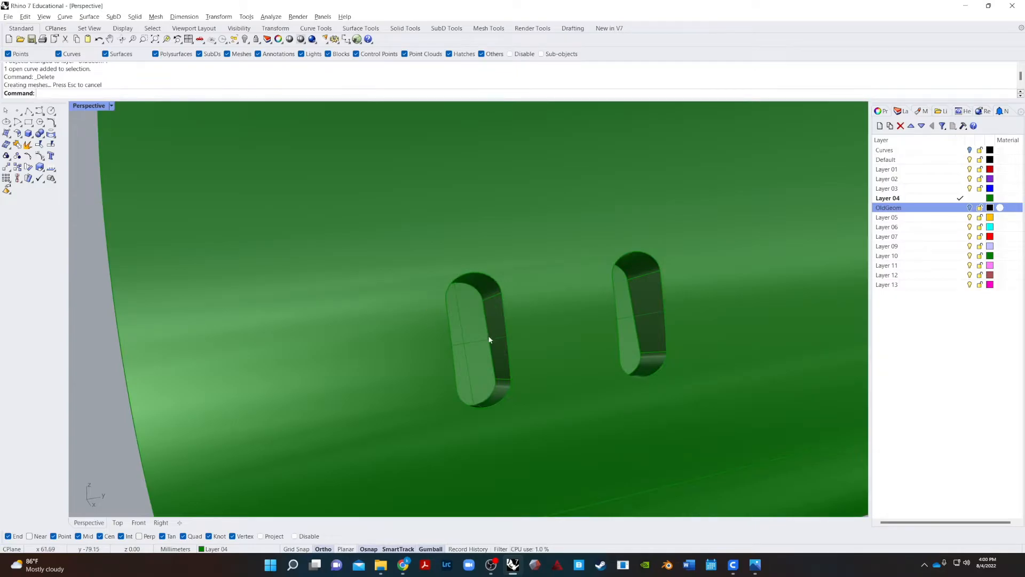
- Set the construction plane to the flat floor of the slot nearer the cylinder's end using the CPlane Object option
{"action": "left_click", "coordinate": [55, 28]}
{"action": "left_click", "coordinate": [42, 39]}
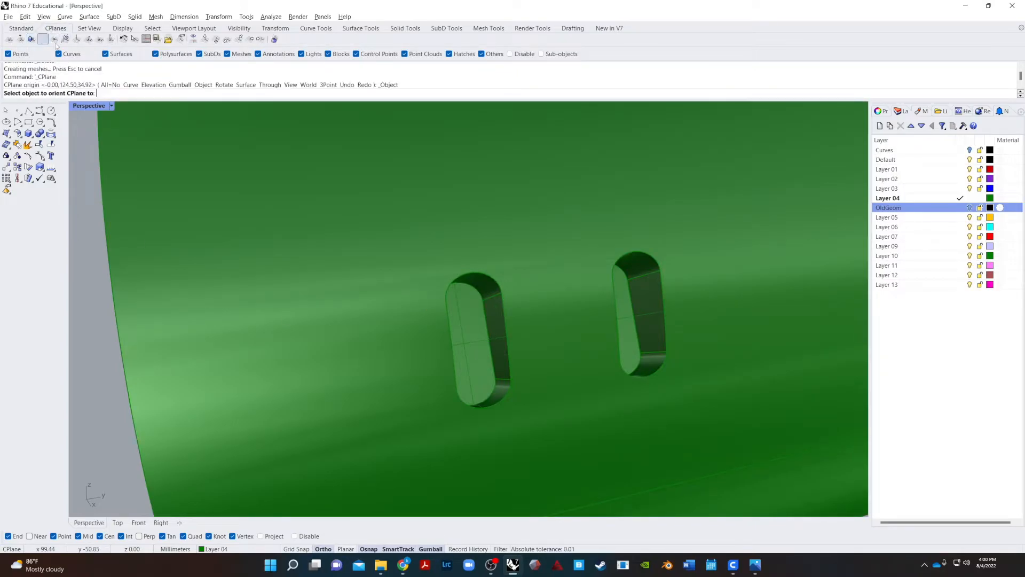
{"action": "left_click", "coordinate": [465, 348]}
{"action": "right_click_drag", "start_coordinate": [465, 365], "coordinate": [464, 355]}
{"action": "scroll", "coordinate": [463, 354], "scroll_direction": "down", "scroll_amount": 6}
{"action": "scroll", "coordinate": [446, 326], "scroll_direction": "up", "scroll_amount": 9}
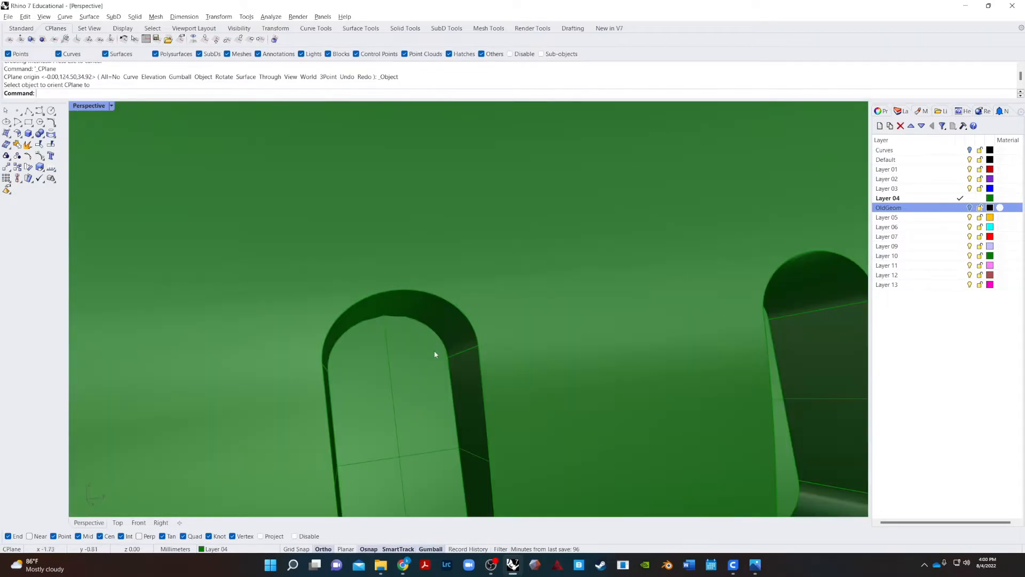
{"action": "scroll", "coordinate": [436, 353], "scroll_direction": "down", "scroll_amount": 4}
- With object snaps turned off, draw a circle 1.70 mm in diameter on the slot floor, slightly above its middle
{"action": "type", "text": "Circle"}
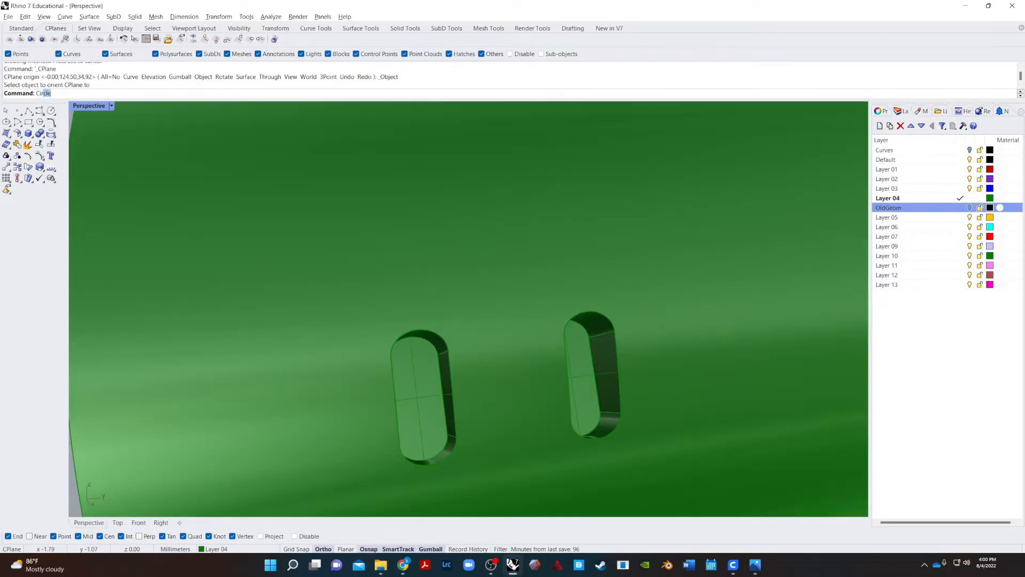
{"action": "key", "text": "Return"}
{"action": "right_click_drag", "start_coordinate": [443, 352], "coordinate": [263, 390]}
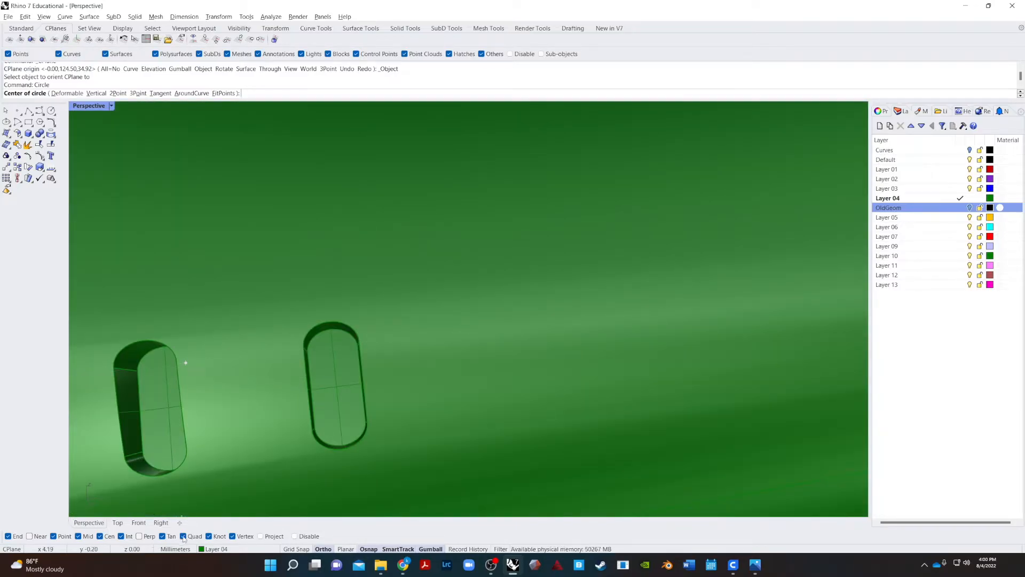
{"action": "left_click", "coordinate": [369, 548]}
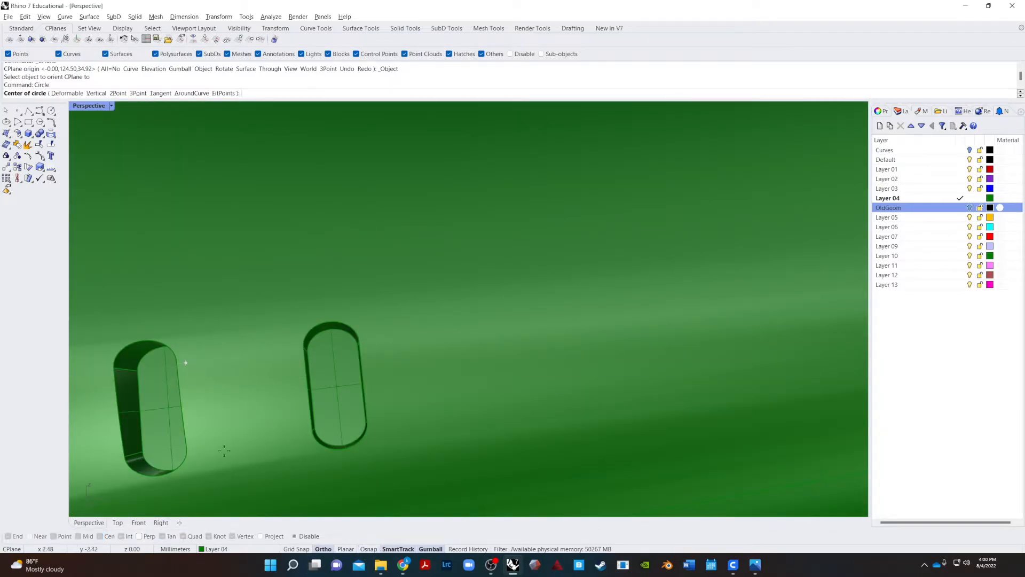
{"action": "mouse_move", "coordinate": [181, 368]}
{"action": "right_mouse_down"}
{"action": "mouse_move", "coordinate": [162, 366]}
{"action": "mouse_move", "coordinate": [169, 390]}
{"action": "mouse_move", "coordinate": [189, 369]}
{"action": "right_mouse_up"}
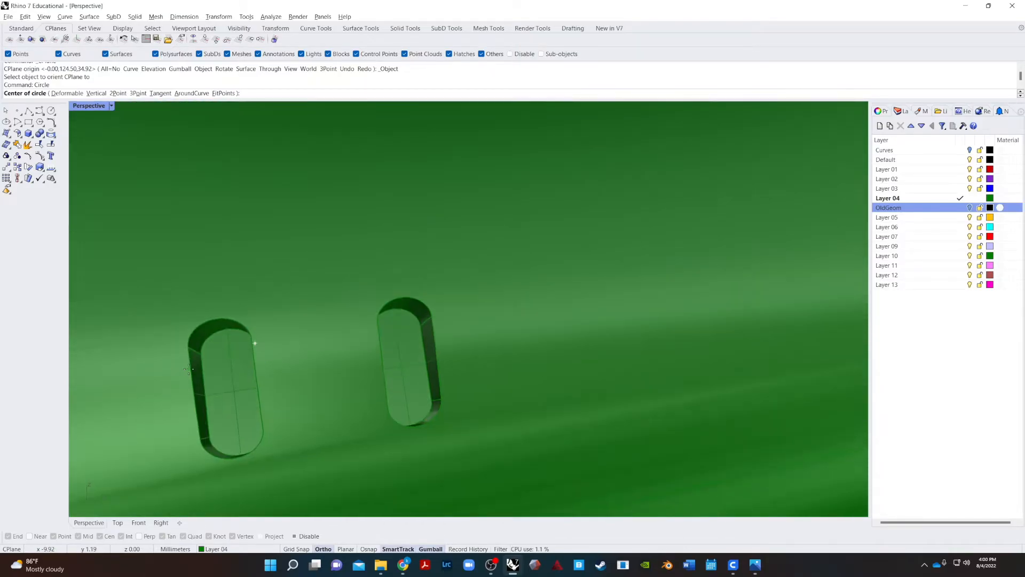
{"action": "left_click", "coordinate": [232, 378]}
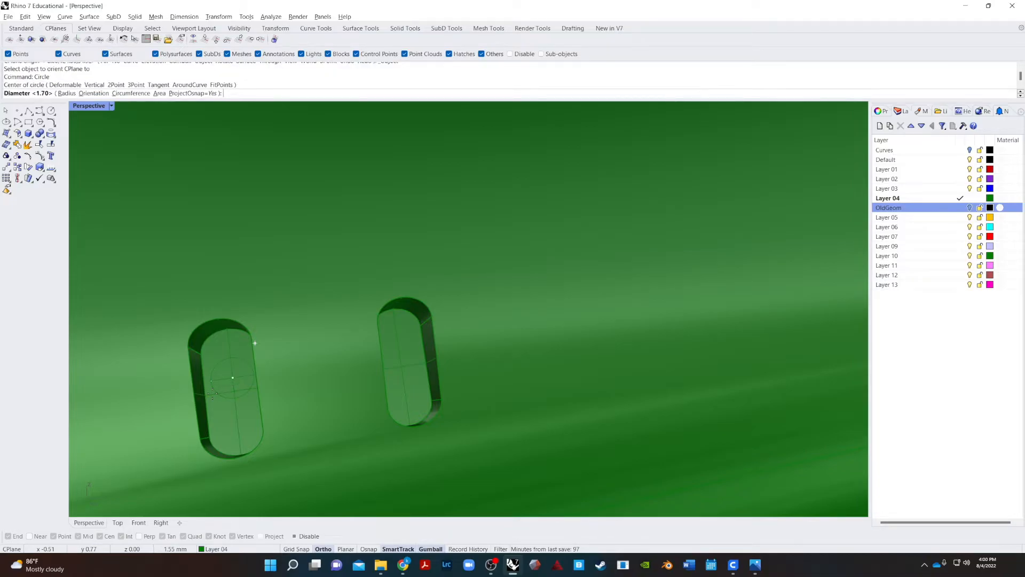
{"action": "key", "text": "Return"}
{"action": "right_click_drag", "start_coordinate": [218, 393], "coordinate": [224, 395]}
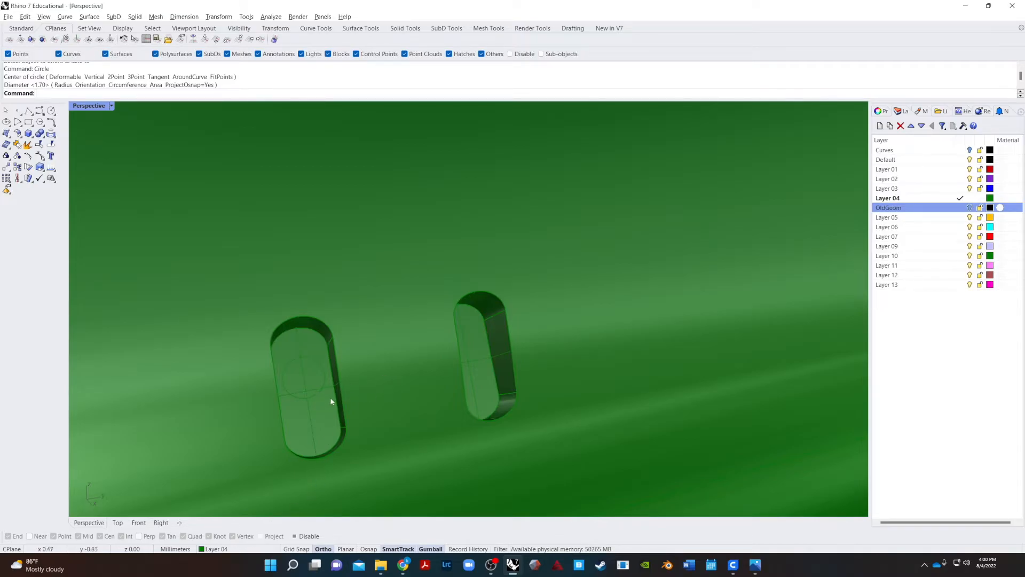
{"action": "left_click", "coordinate": [313, 397]}
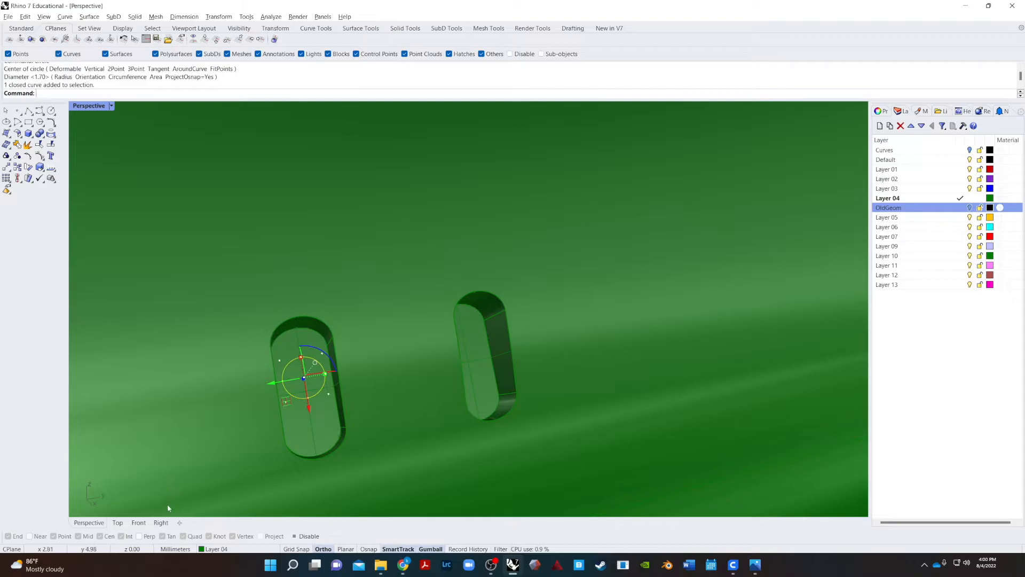
{"action": "key", "text": "Delete"}
- Turn object snaps back on and draw a line between the two slots, joining the midpoints of their facing floor edges
{"action": "type", "text": "line"}
{"action": "key", "text": "Return"}
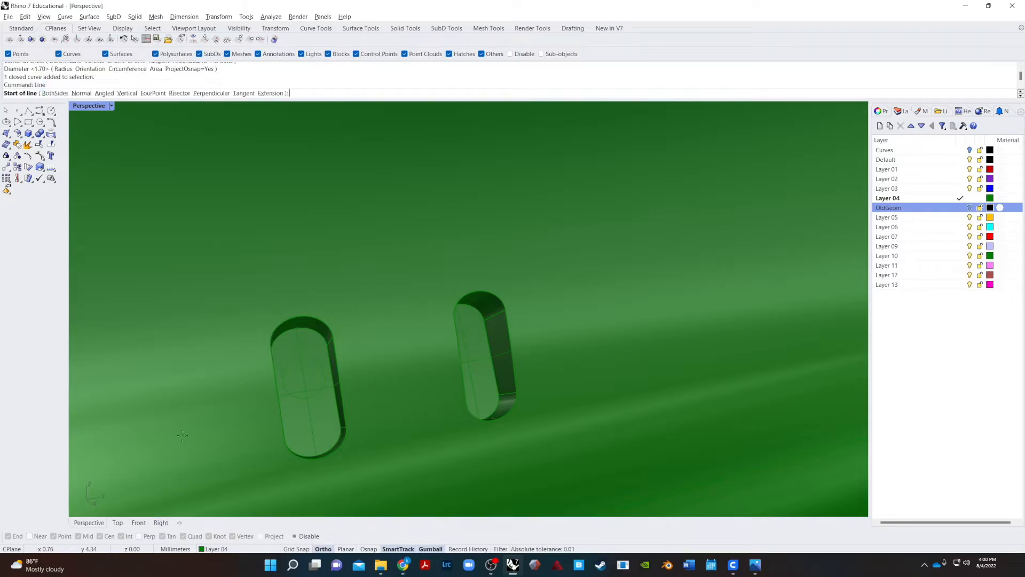
{"action": "left_click", "coordinate": [294, 536]}
{"action": "left_click", "coordinate": [342, 396]}
{"action": "scroll", "coordinate": [397, 378], "scroll_direction": "up", "scroll_amount": 5}
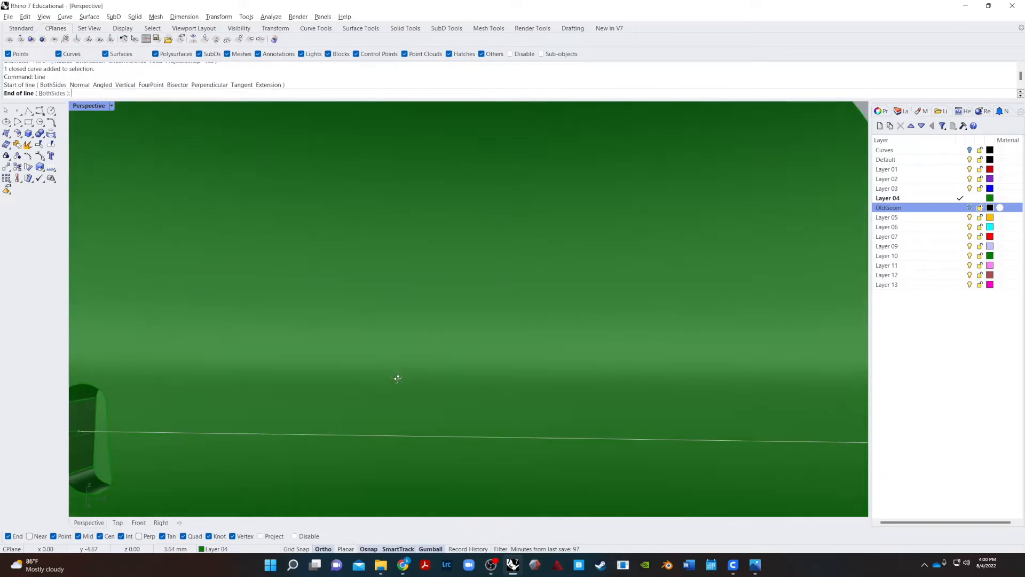
{"action": "scroll", "coordinate": [398, 373], "scroll_direction": "down", "scroll_amount": 5}
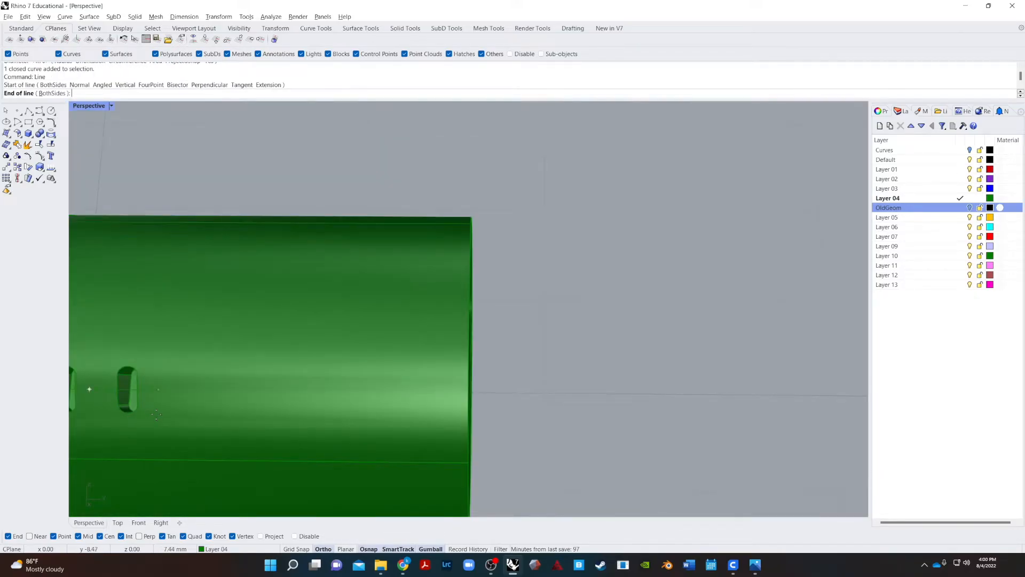
{"action": "scroll", "coordinate": [136, 399], "scroll_direction": "up", "scroll_amount": 5}
{"action": "right_click_drag", "start_coordinate": [142, 402], "coordinate": [162, 399]}
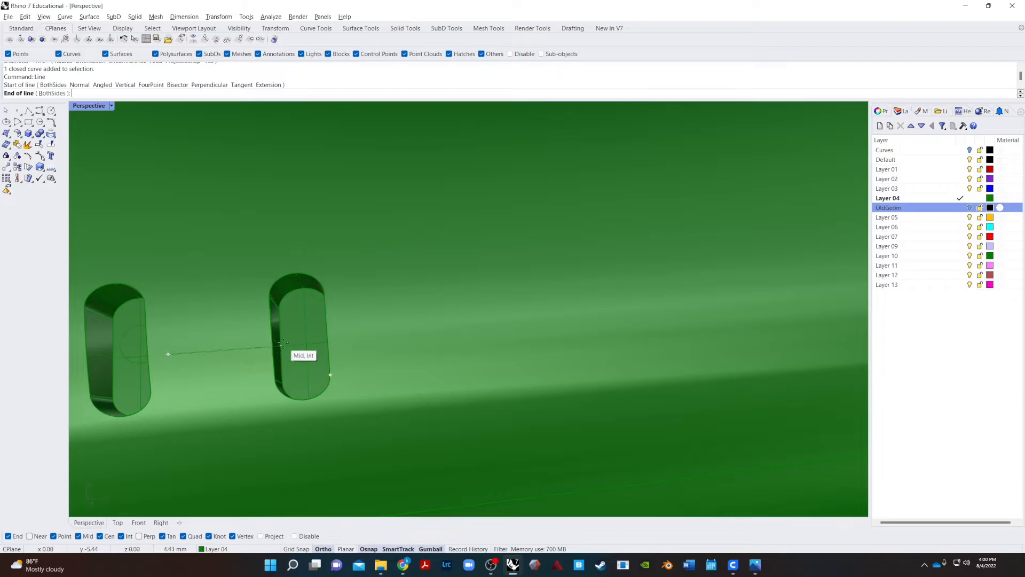
{"action": "key", "text": "Escape"}
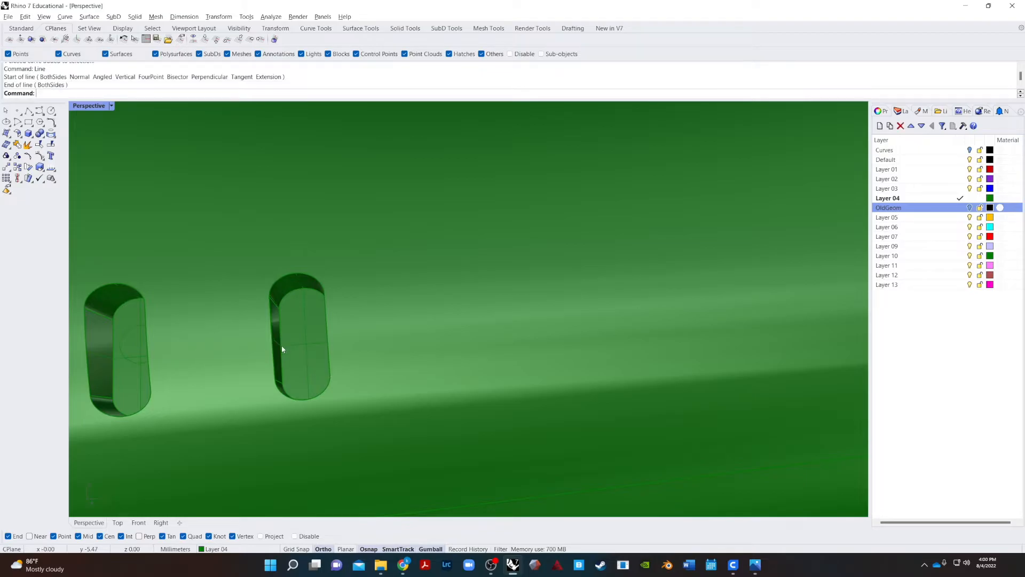
- Hide the slotted cylinder, leaving the circle and the connecting line to work with
{"action": "left_click", "coordinate": [315, 471]}
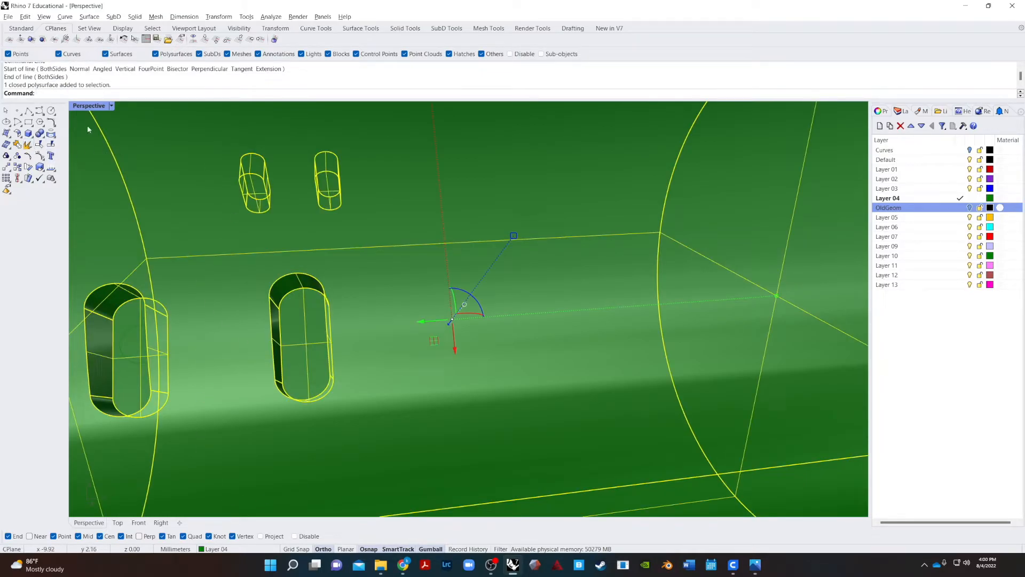
{"action": "type", "text": "hi"}
{"action": "key", "text": "Return"}
{"action": "scroll", "coordinate": [213, 281], "scroll_direction": "down", "scroll_amount": 4}
{"action": "scroll", "coordinate": [187, 328], "scroll_direction": "up", "scroll_amount": 10}
{"action": "left_click", "coordinate": [187, 329]}
{"action": "left_click", "coordinate": [166, 385]}
{"action": "scroll", "coordinate": [167, 385], "scroll_direction": "down", "scroll_amount": 8}
{"action": "right_click_drag", "start_coordinate": [162, 392], "coordinate": [220, 398]}
{"action": "scroll", "coordinate": [331, 395], "scroll_direction": "up", "scroll_amount": 5}
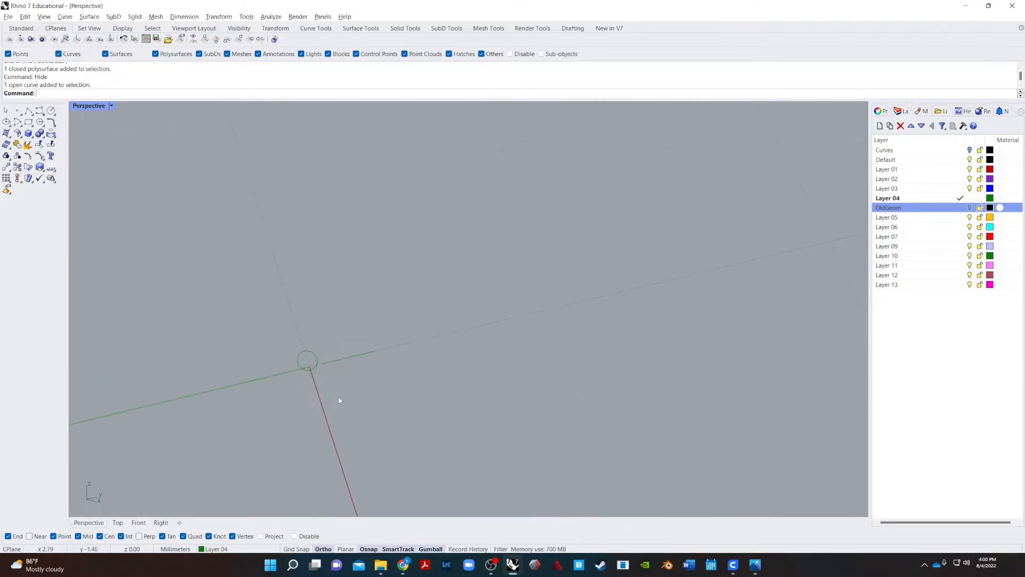
- Mirror a copy of the circle to the other slot's position, across a plane through the connecting line's midpoint perpendicular to the line
{"action": "left_click", "coordinate": [216, 239]}
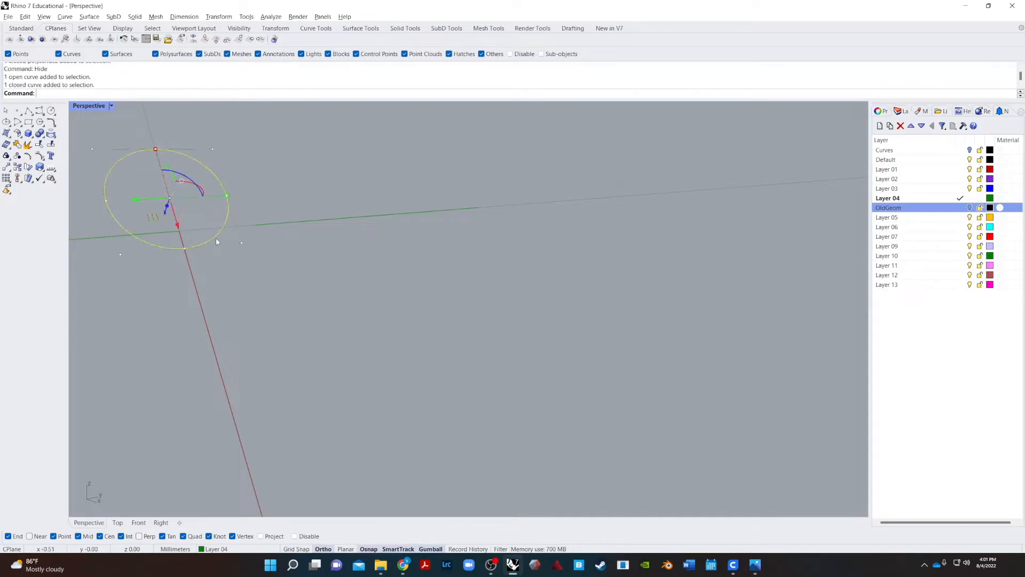
{"action": "type", "text": "mirror"}
{"action": "key", "text": "Return"}
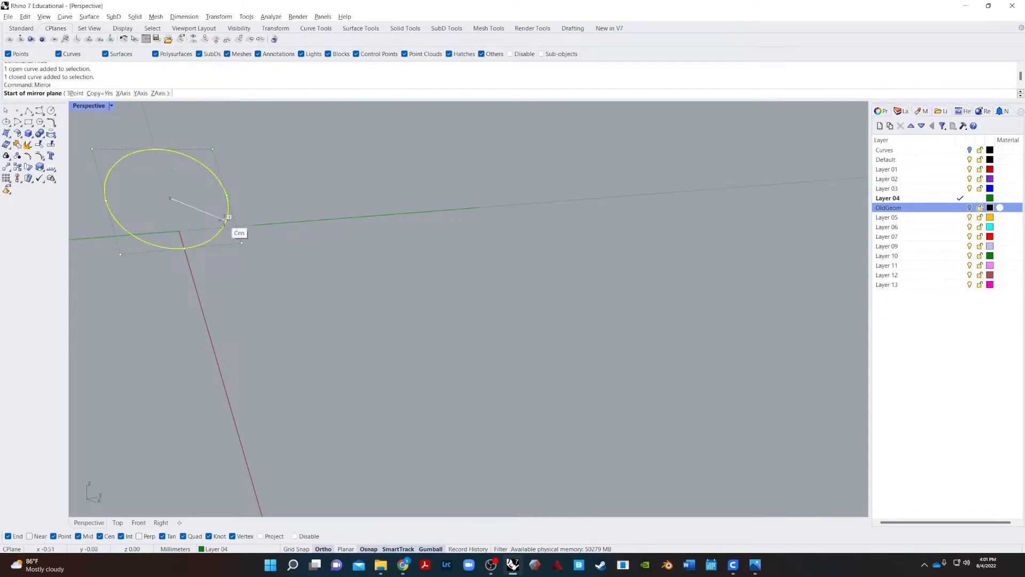
{"action": "left_click", "coordinate": [380, 212]}
{"action": "left_click", "coordinate": [381, 160]}
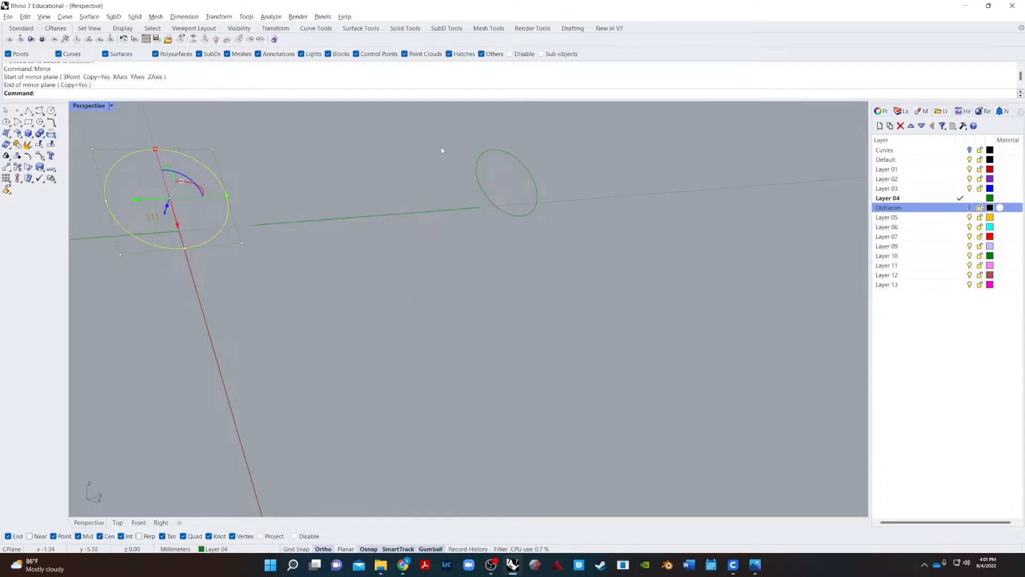
{"action": "left_click", "coordinate": [387, 276]}
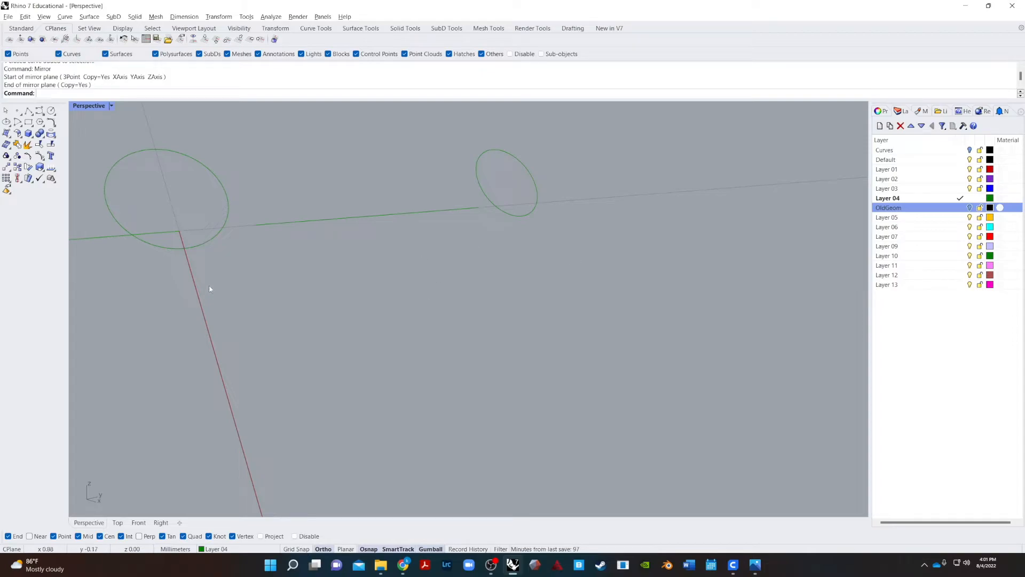
- Draw a line joining the centres of the two circles
{"action": "left_click", "coordinate": [210, 239]}
{"action": "scroll", "coordinate": [261, 298], "scroll_direction": "down", "scroll_amount": 5}
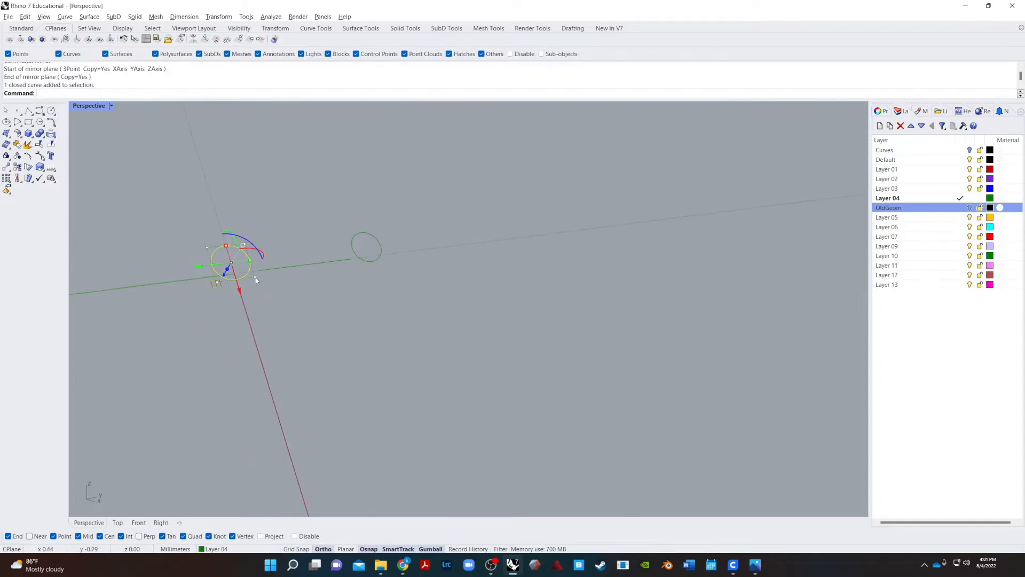
{"action": "right_click_drag", "start_coordinate": [280, 306], "coordinate": [688, 499]}
{"action": "type", "text": "line"}
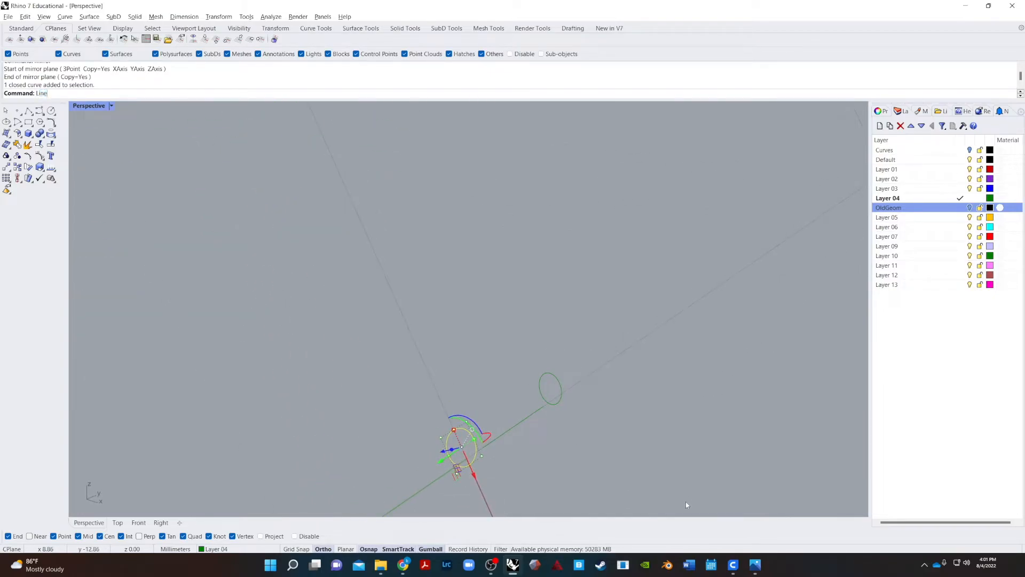
{"action": "key", "text": "Return"}
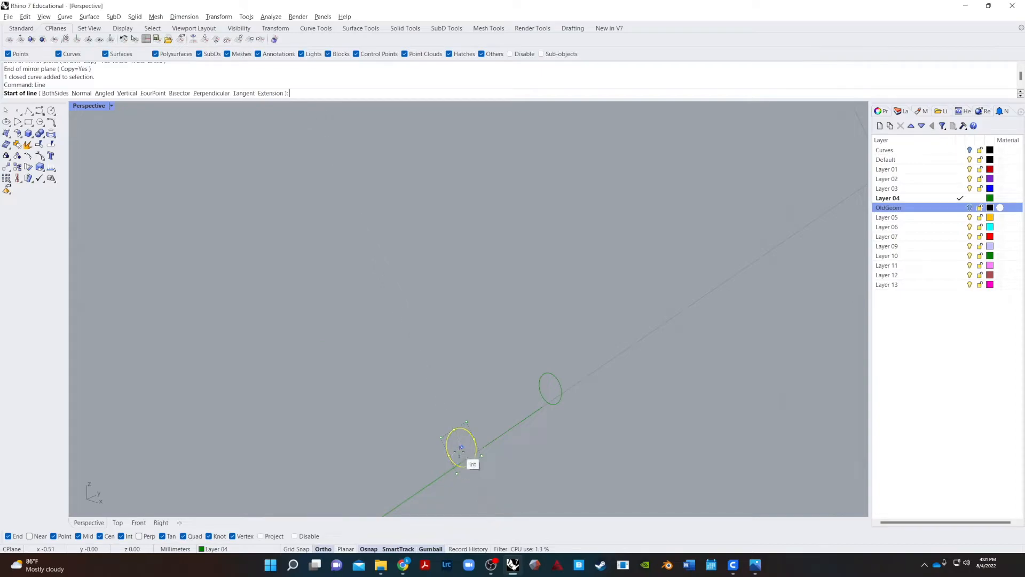
{"action": "left_click", "coordinate": [461, 447]}
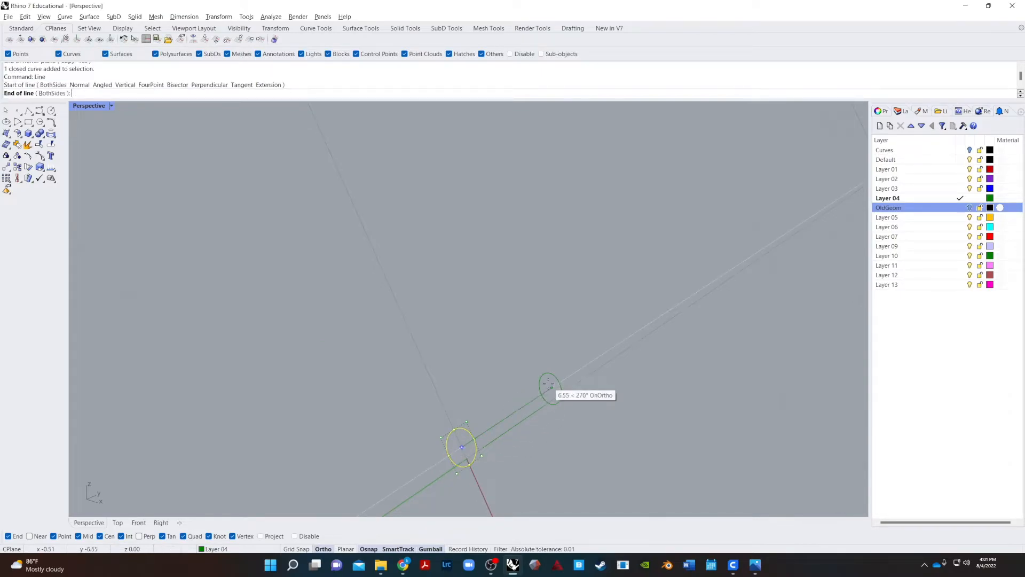
{"action": "left_click", "coordinate": [549, 385]}
{"action": "key", "text": "Escape"}
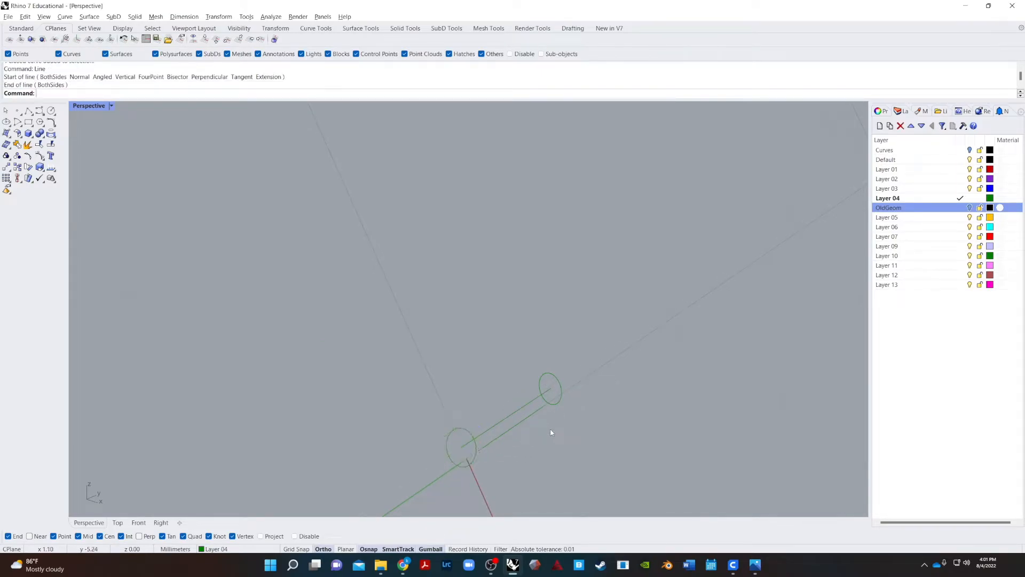
- Move the centre-to-centre line straight away from the planes of the circles, keeping it parallel to its original position
{"action": "left_click", "coordinate": [508, 418]}
{"action": "scroll", "coordinate": [588, 413], "scroll_direction": "up", "scroll_amount": 10}
{"action": "type", "text": "Z"}
{"action": "key", "text": "Return"}
{"action": "type", "text": "s"}
{"action": "key", "text": "Return"}
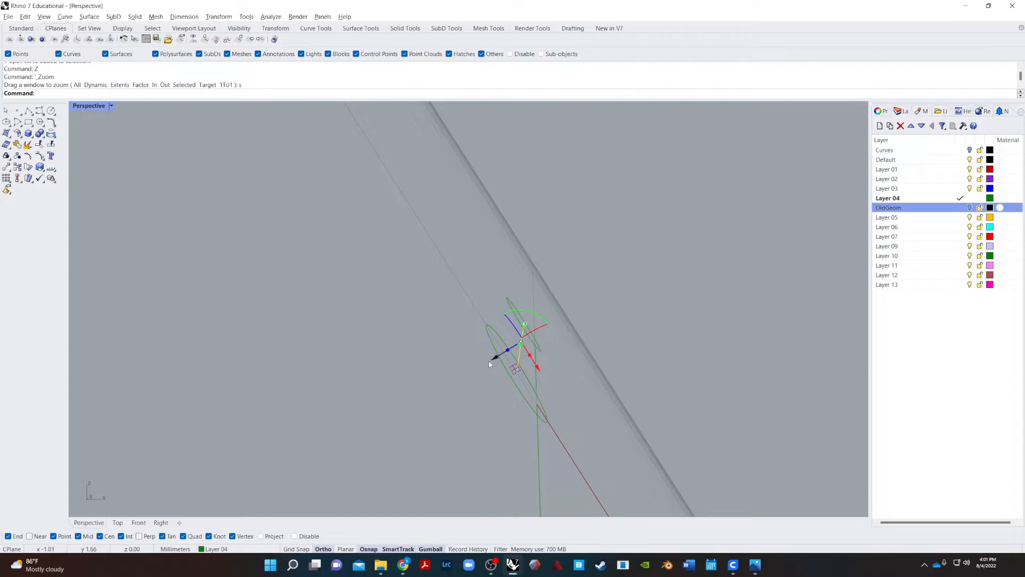
{"action": "left_click_drag", "start_coordinate": [498, 355], "coordinate": [573, 353]}
{"action": "key", "text": "Escape"}
{"action": "left_click", "coordinate": [503, 354]}
{"action": "left_click_drag", "start_coordinate": [503, 355], "coordinate": [607, 420]}
{"action": "right_click_drag", "start_coordinate": [607, 420], "coordinate": [441, 337]}
{"action": "left_click_drag", "start_coordinate": [441, 337], "coordinate": [413, 257]}
{"action": "left_click", "coordinate": [412, 429]}
{"action": "right_click_drag", "start_coordinate": [412, 428], "coordinate": [465, 411]}
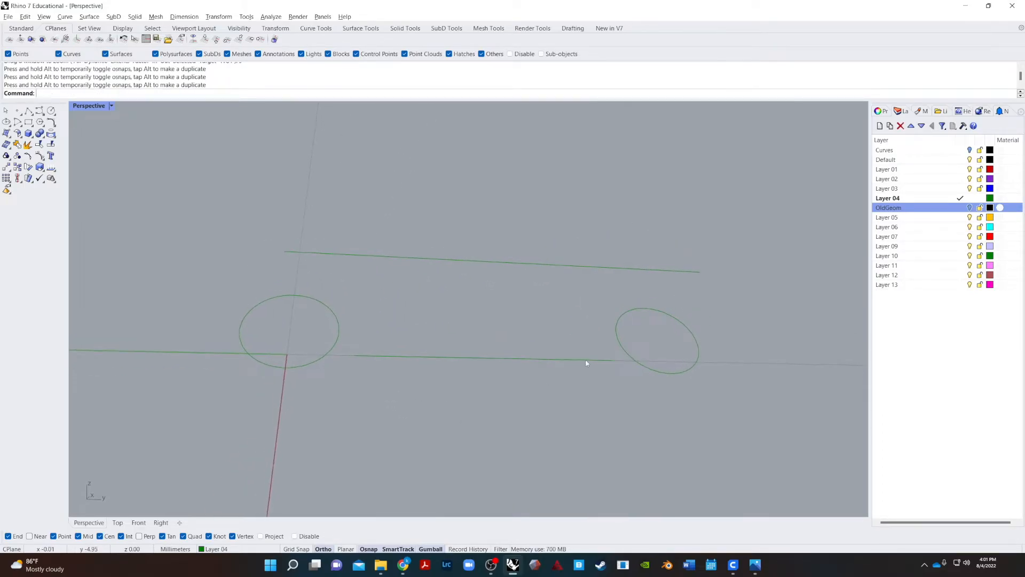
- Draw two lines connecting each end of the offset line to the centre of its nearest circle
{"action": "type", "text": "l"}
{"action": "key", "text": "Return"}
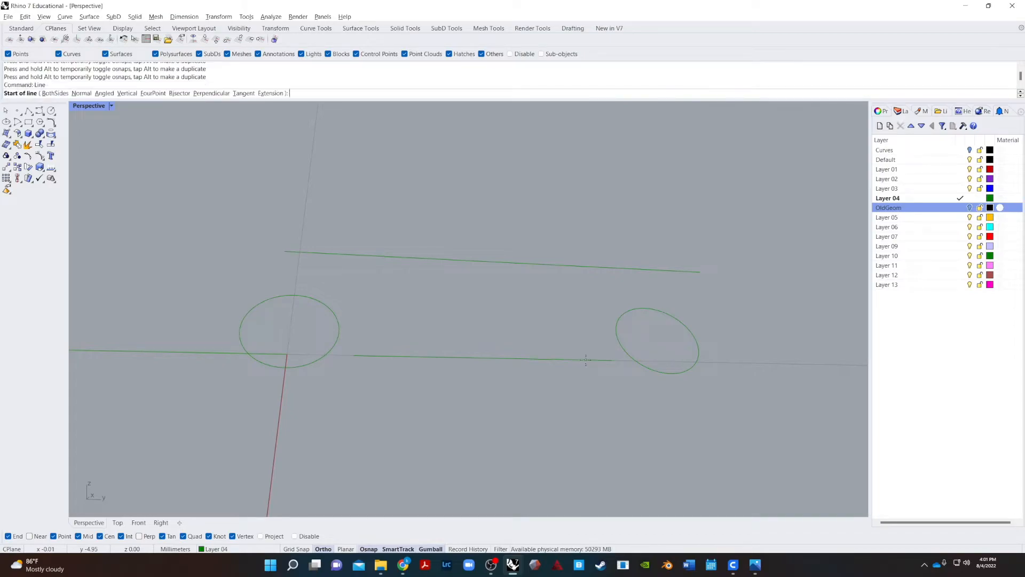
{"action": "left_click", "coordinate": [284, 251]}
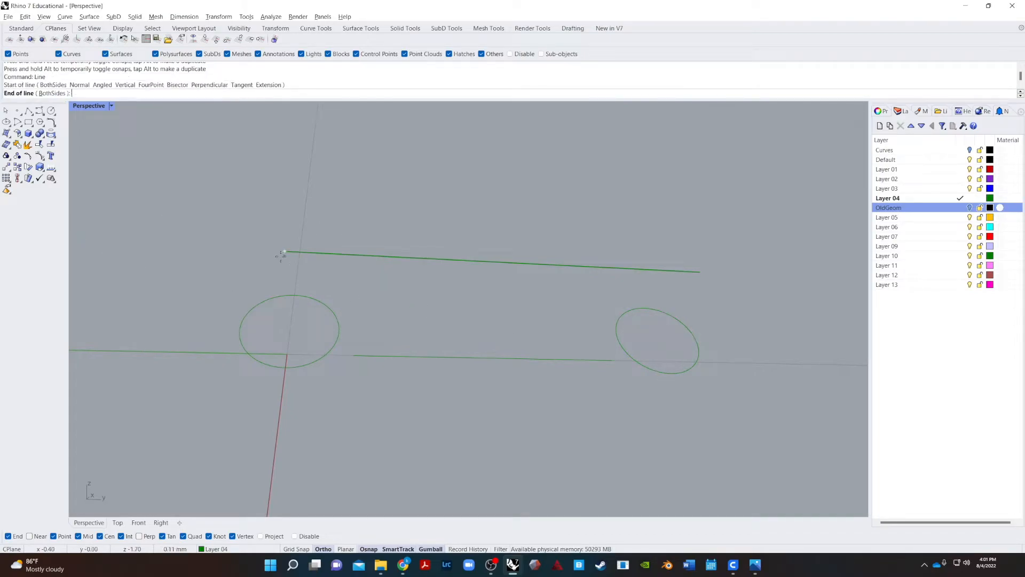
{"action": "left_click", "coordinate": [247, 354]}
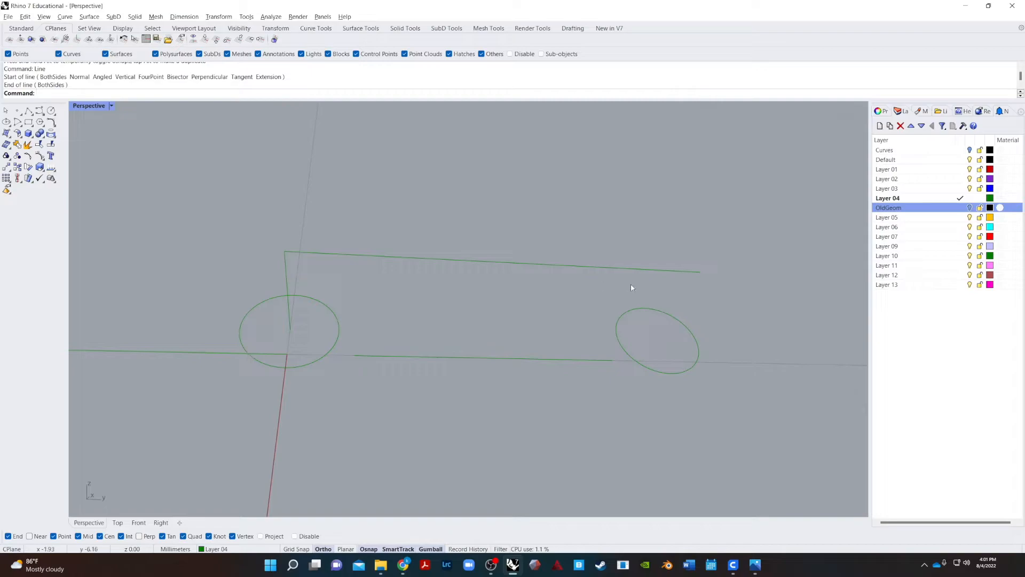
{"action": "key", "text": "Return"}
{"action": "left_click", "coordinate": [700, 272]}
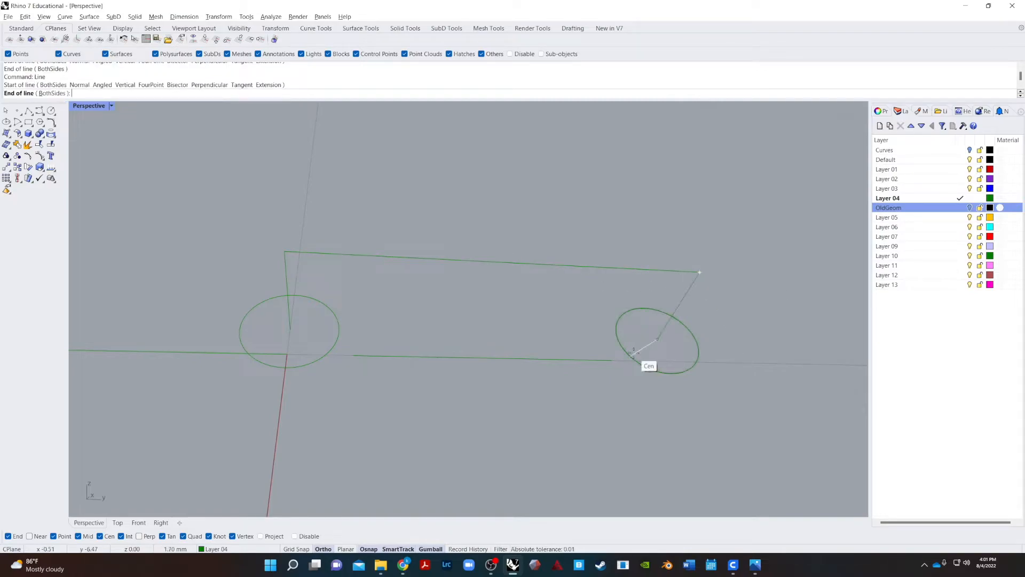
{"action": "left_click", "coordinate": [635, 355]}
{"action": "right_click_drag", "start_coordinate": [667, 434], "coordinate": [656, 289]}
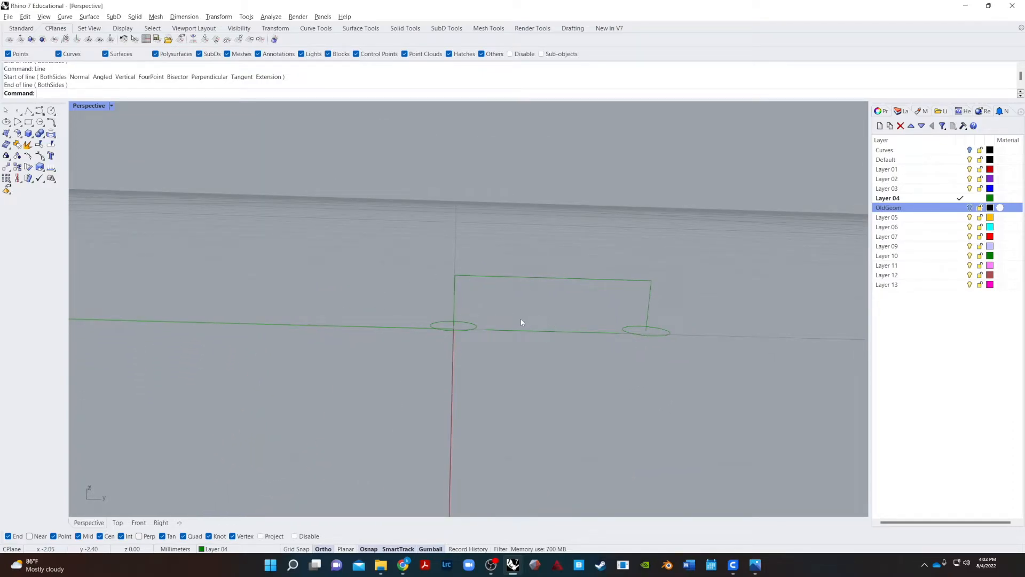
- Measure the diameter of the circle nearest the origin
{"action": "type", "text": "Diameter"}
{"action": "key", "text": "Return"}
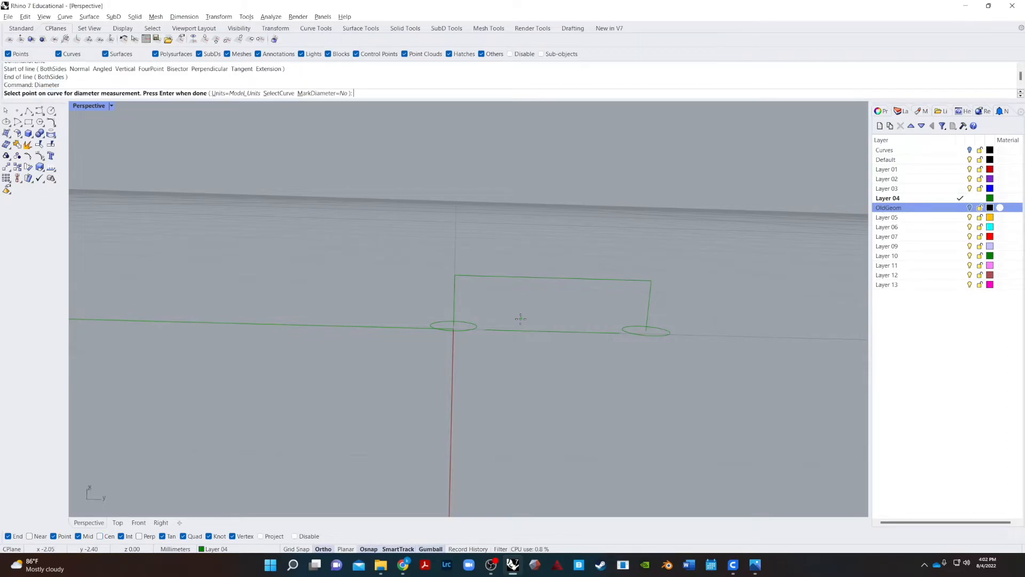
{"action": "left_click", "coordinate": [476, 328]}
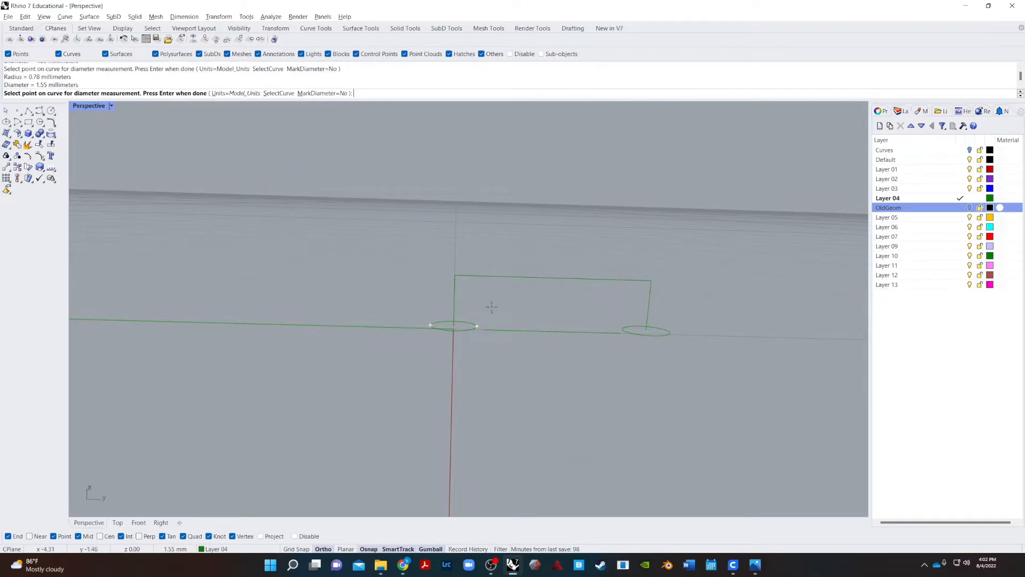
{"action": "key", "text": "Return"}
{"action": "type", "text": "Measure"}
{"action": "key", "text": "Return"}
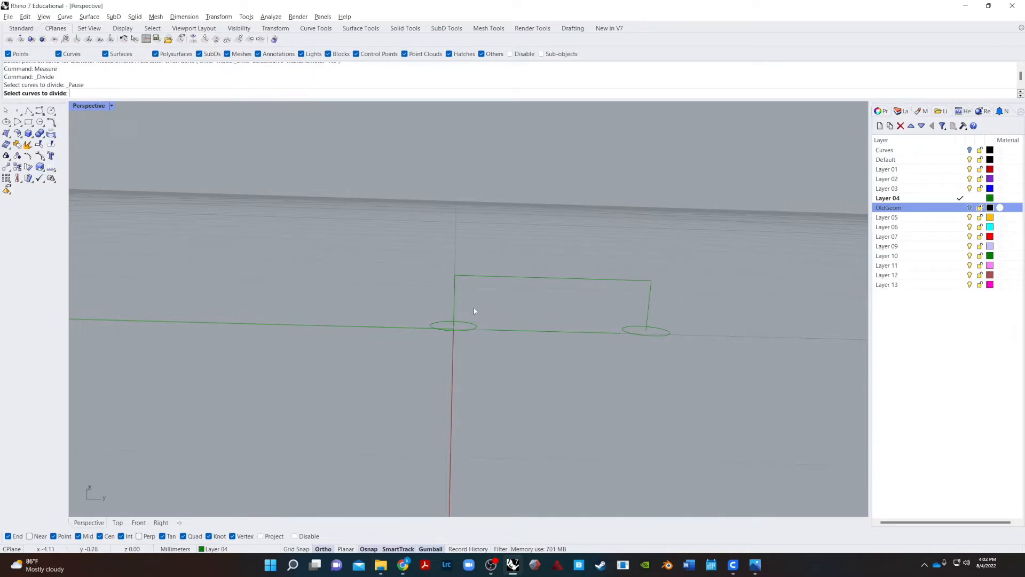
{"action": "key", "text": "Escape"}
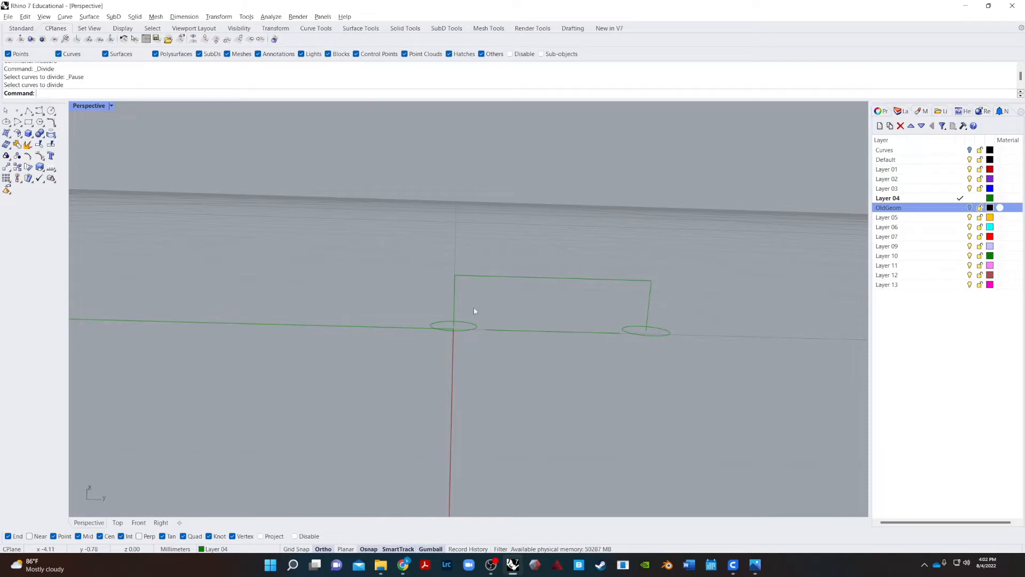
{"action": "type", "text": "Diameter"}
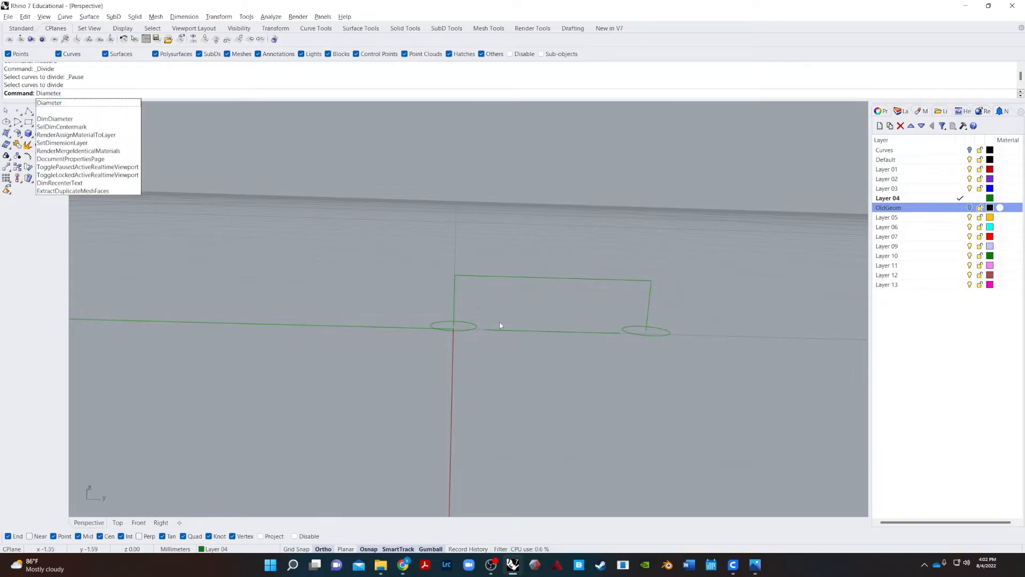
{"action": "key", "text": "Return"}
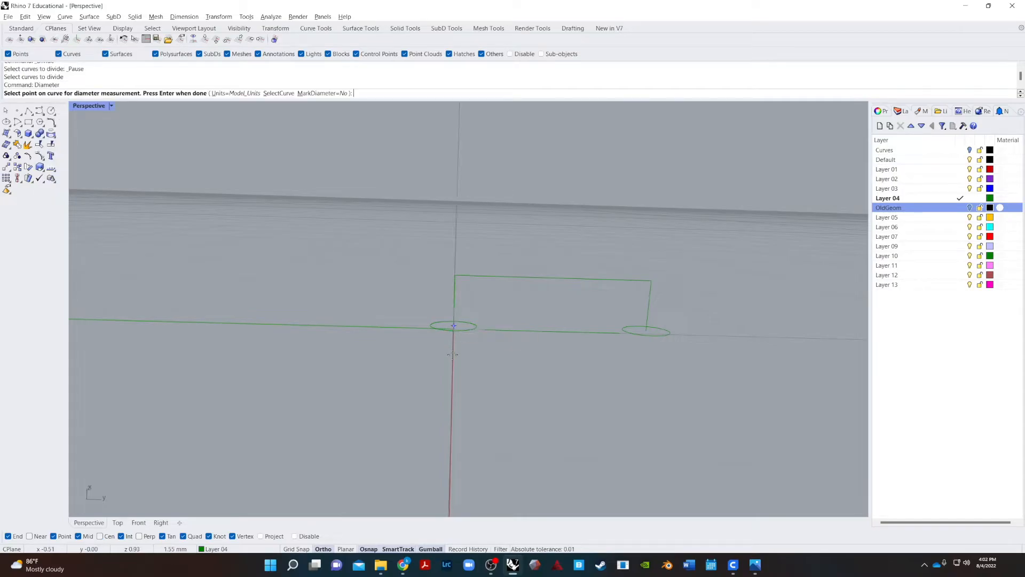
{"action": "left_click", "coordinate": [476, 325]}
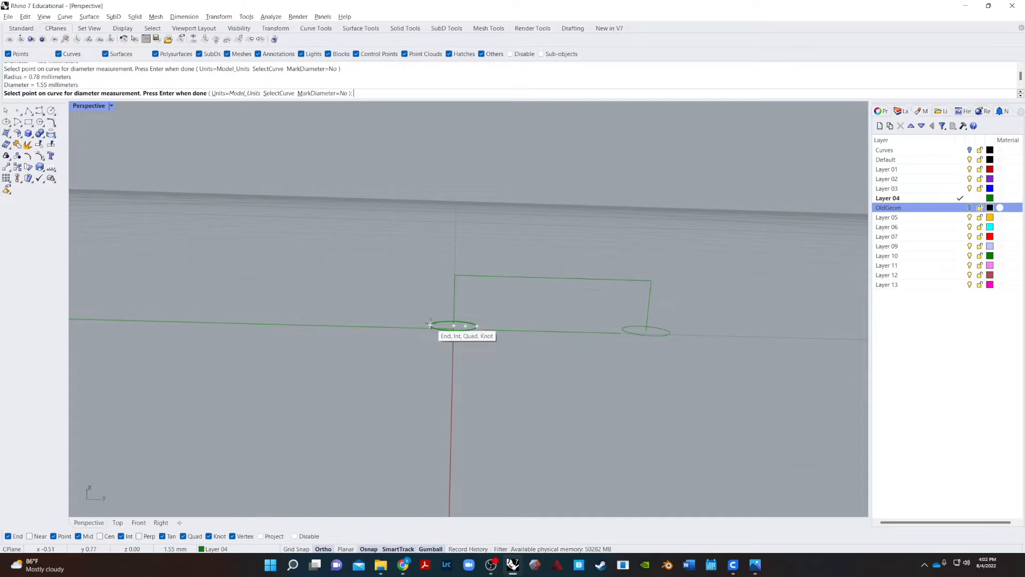
{"action": "key", "text": "Return"}
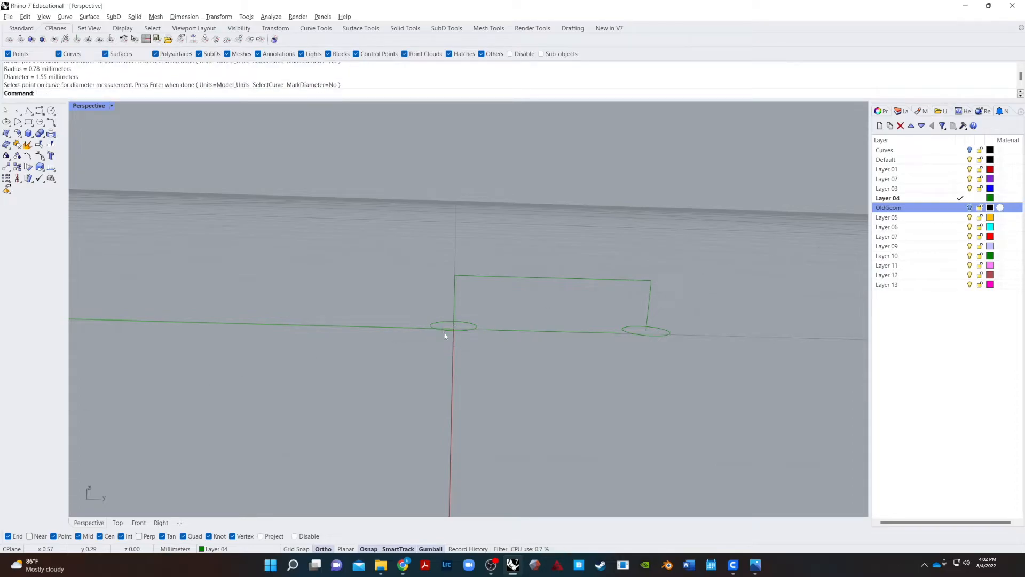
{"action": "type", "text": "Fillet"}
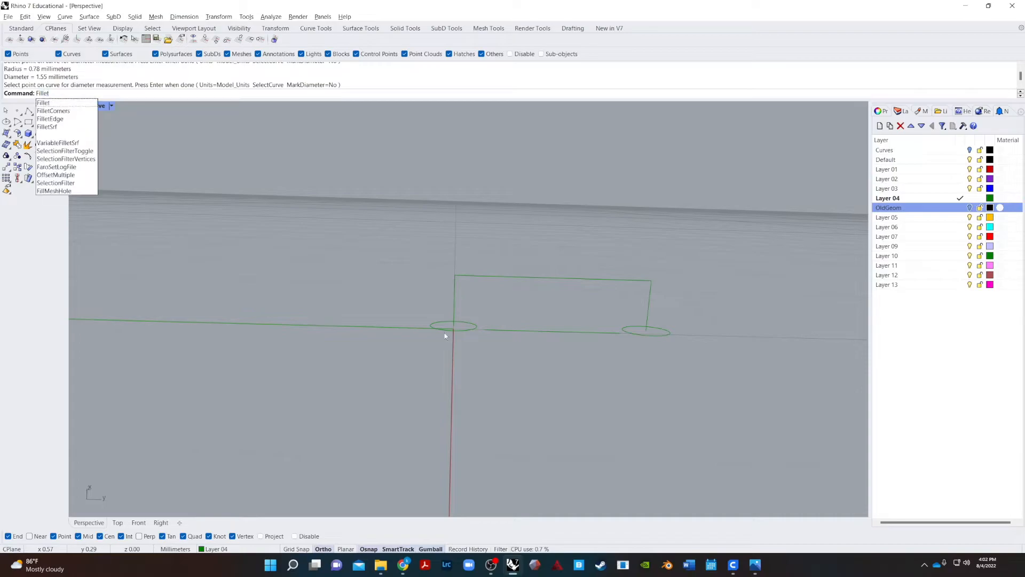
{"action": "key", "text": "Return"}
{"action": "type", "text": "r"}
{"action": "key", "text": "Return"}
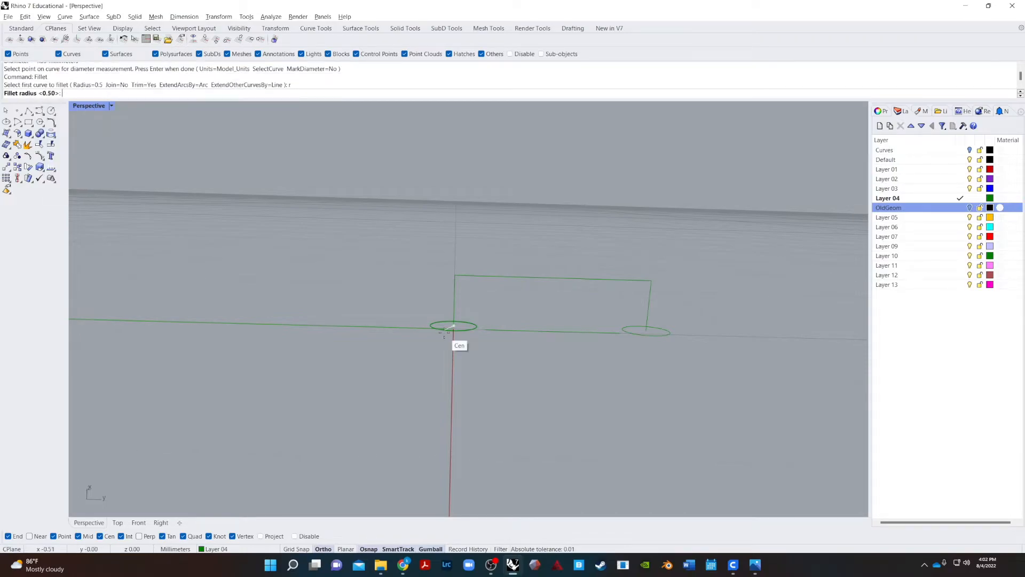
{"action": "type", "text": ".78"}
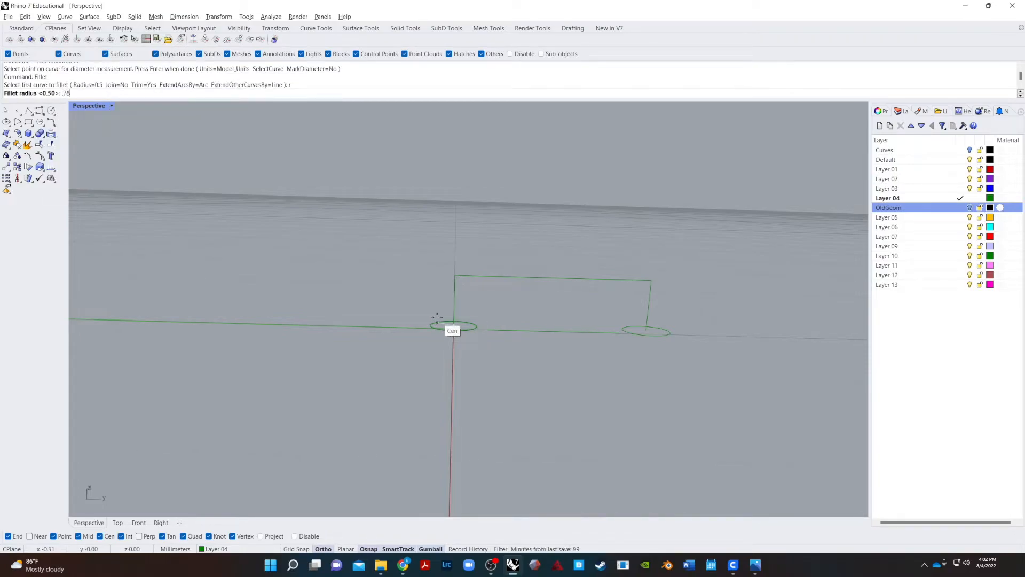
{"action": "key", "text": "Escape"}
- Fillet both corners between the offset line and its two legs with a 0.5 mm radius
{"action": "type", "text": "Fillet"}
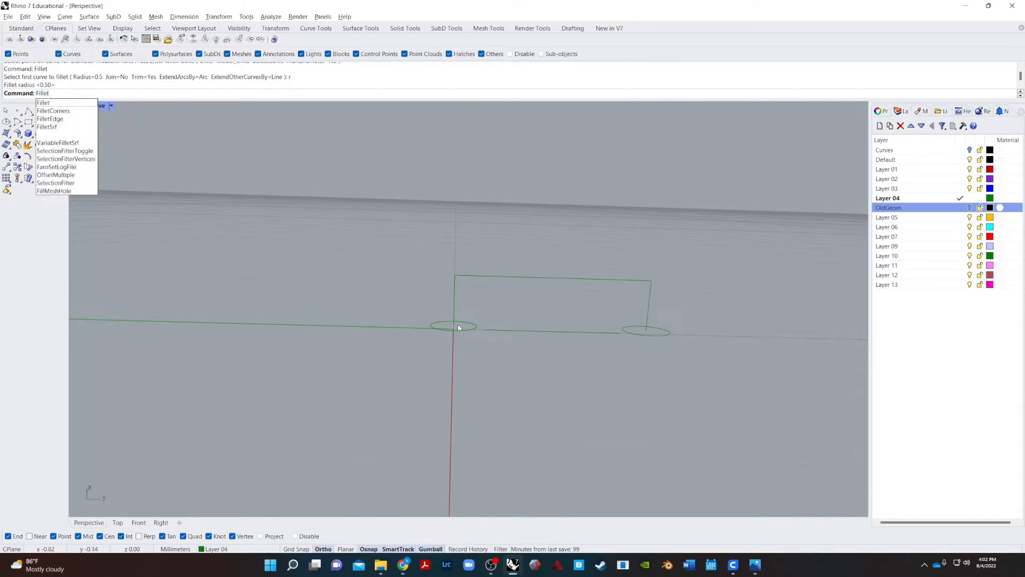
{"action": "key", "text": "Return"}
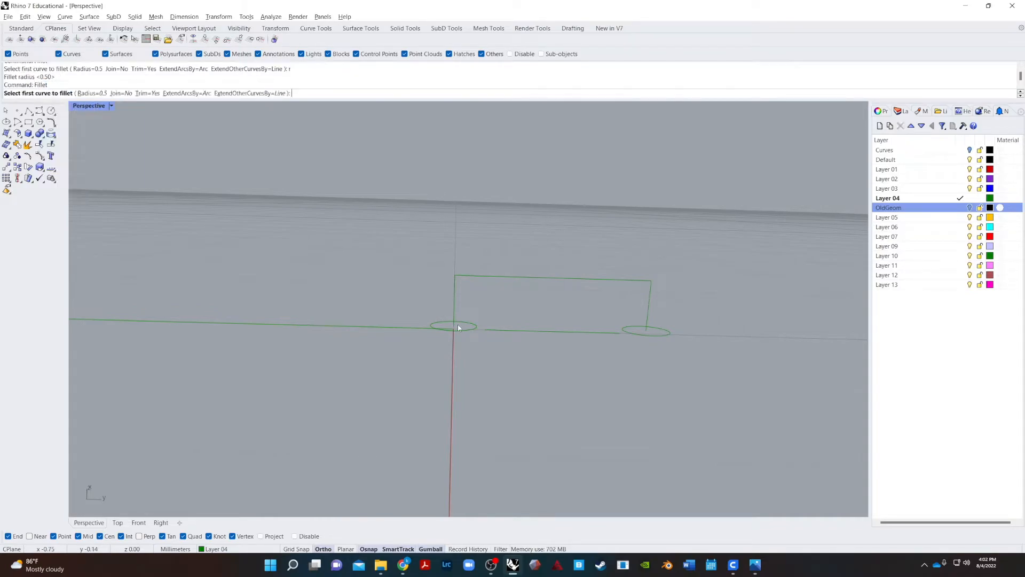
{"action": "left_click", "coordinate": [455, 293]}
{"action": "left_click", "coordinate": [467, 279]}
{"action": "key", "text": "Return"}
{"action": "left_click", "coordinate": [617, 279]}
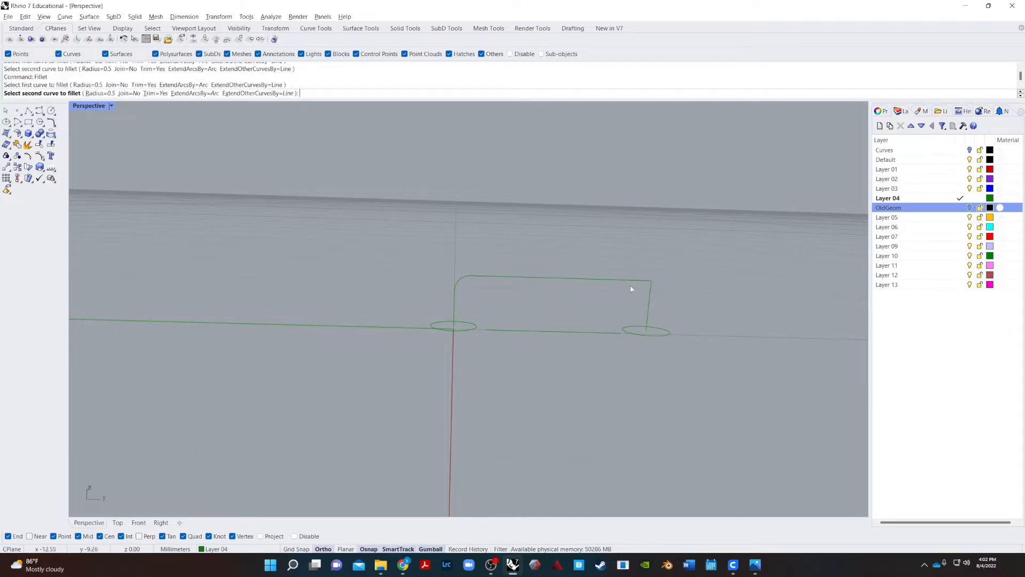
{"action": "left_click", "coordinate": [651, 295]}
- Join the filleted top line, its corner arcs and the leg nearest the origin into one open curve
{"action": "left_click_drag", "start_coordinate": [664, 246], "coordinate": [440, 293]}
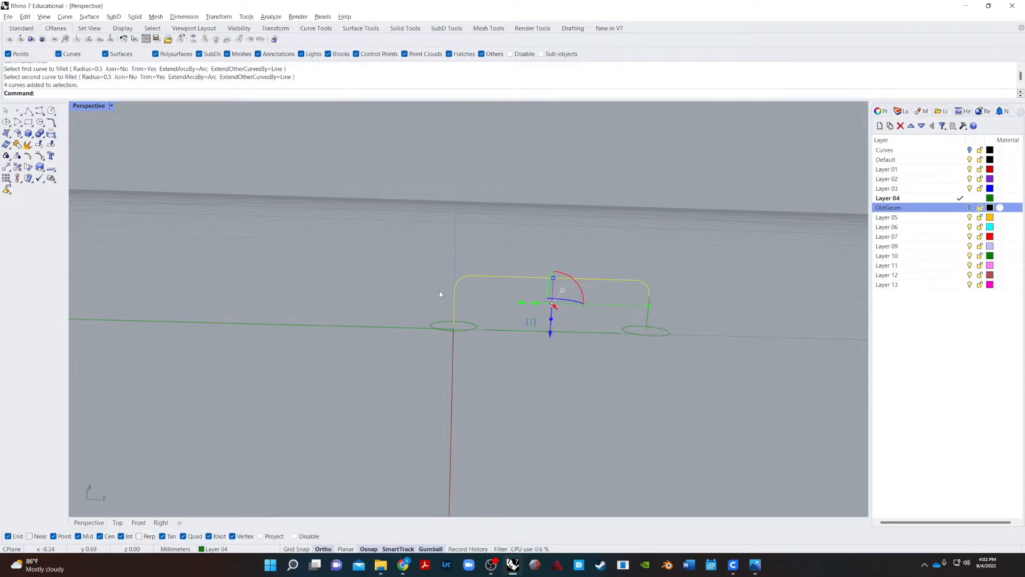
{"action": "left_click", "coordinate": [18, 146]}
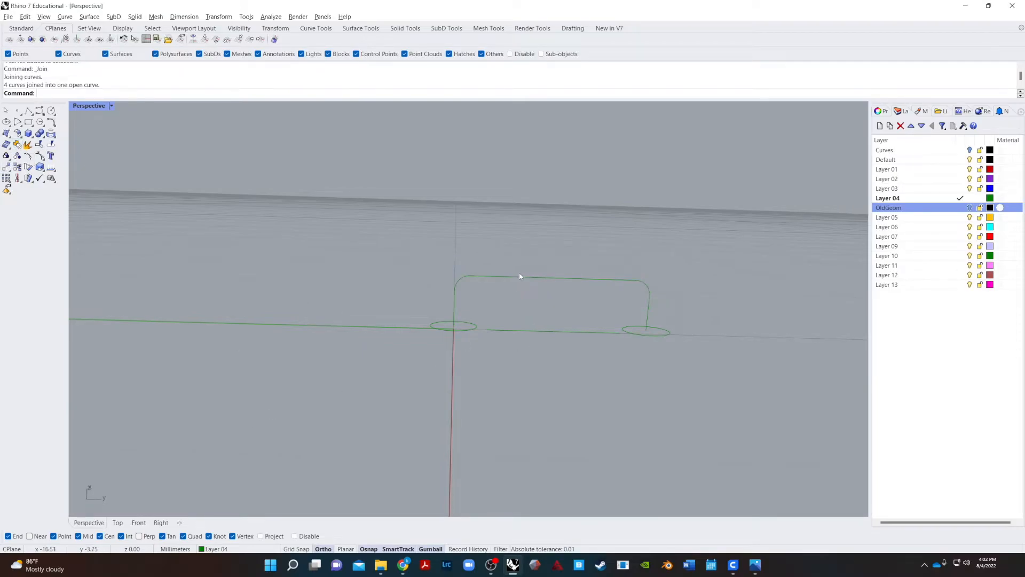
{"action": "left_click", "coordinate": [484, 349]}
- Try to pipe the joined path, taking the start and end radii from the edge of the circle at its base
{"action": "type", "text": "Pipe"}
{"action": "key", "text": "Return"}
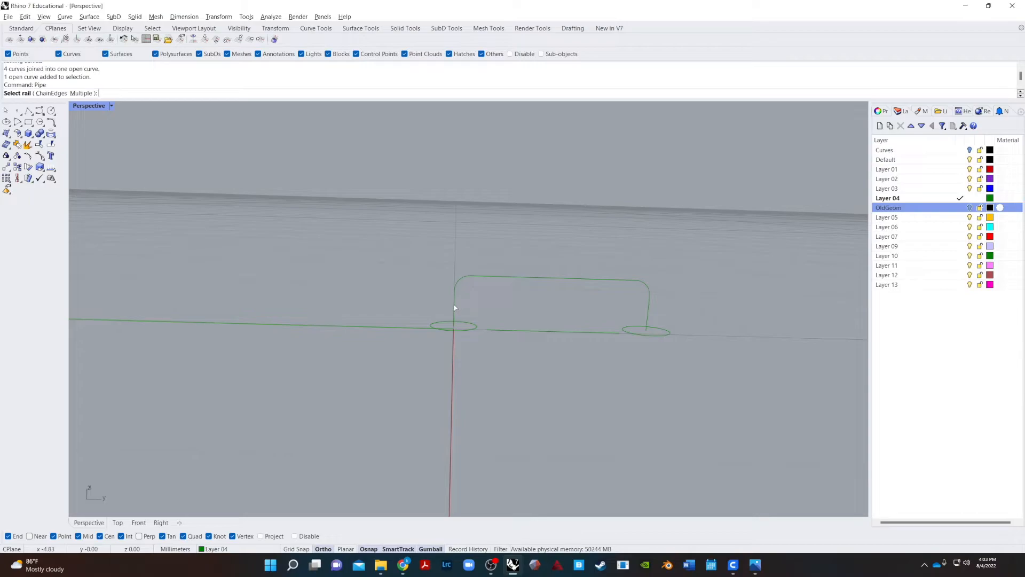
{"action": "left_click", "coordinate": [455, 308]}
{"action": "scroll", "coordinate": [469, 329], "scroll_direction": "up", "scroll_amount": 2}
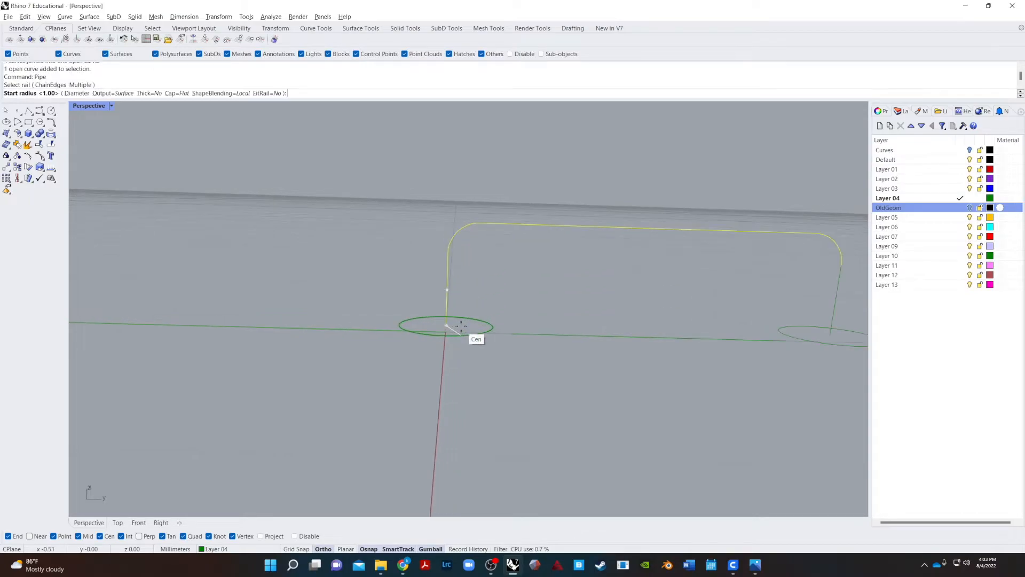
{"action": "scroll", "coordinate": [471, 330], "scroll_direction": "up", "scroll_amount": 2}
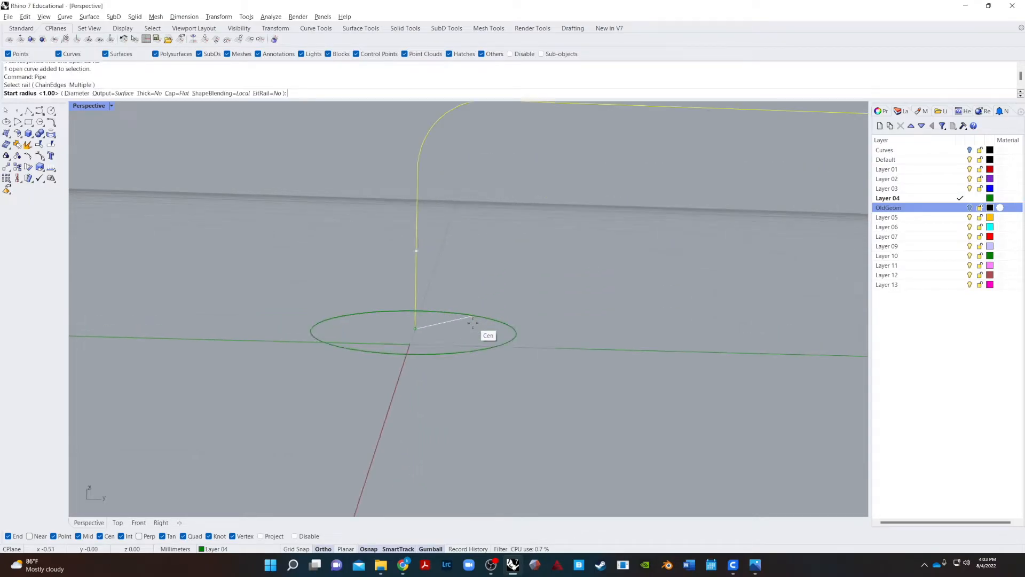
{"action": "left_click", "coordinate": [516, 331]}
{"action": "scroll", "coordinate": [517, 333], "scroll_direction": "down", "scroll_amount": 3}
{"action": "left_click", "coordinate": [517, 333]}
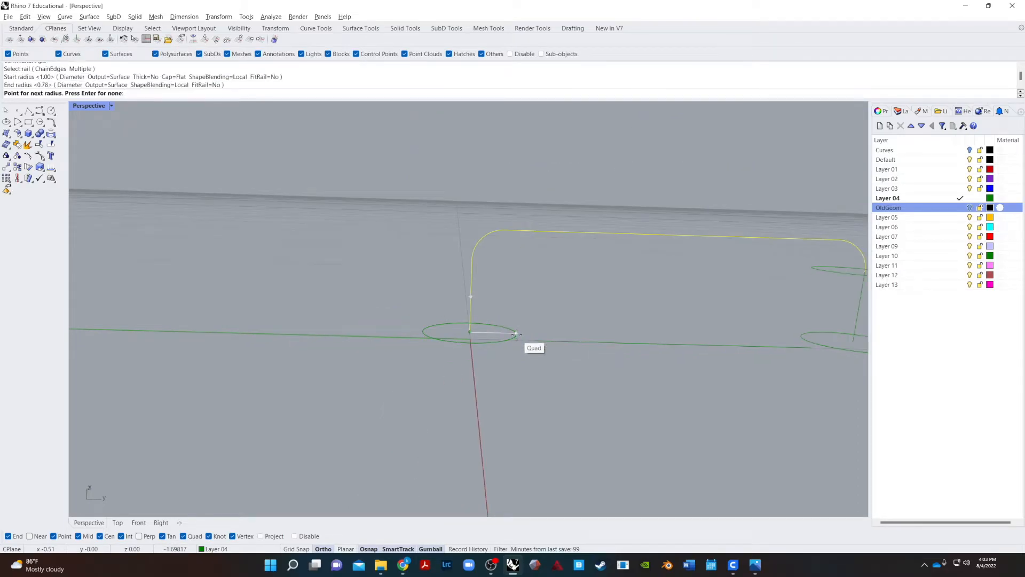
{"action": "key", "text": "Return"}
- Check the separate leg at the pipe's open end and undo the pipe
{"action": "scroll", "coordinate": [525, 335], "scroll_direction": "down", "scroll_amount": 4}
{"action": "right_click_drag", "start_coordinate": [612, 325], "coordinate": [582, 307]}
{"action": "left_click", "coordinate": [739, 262]}
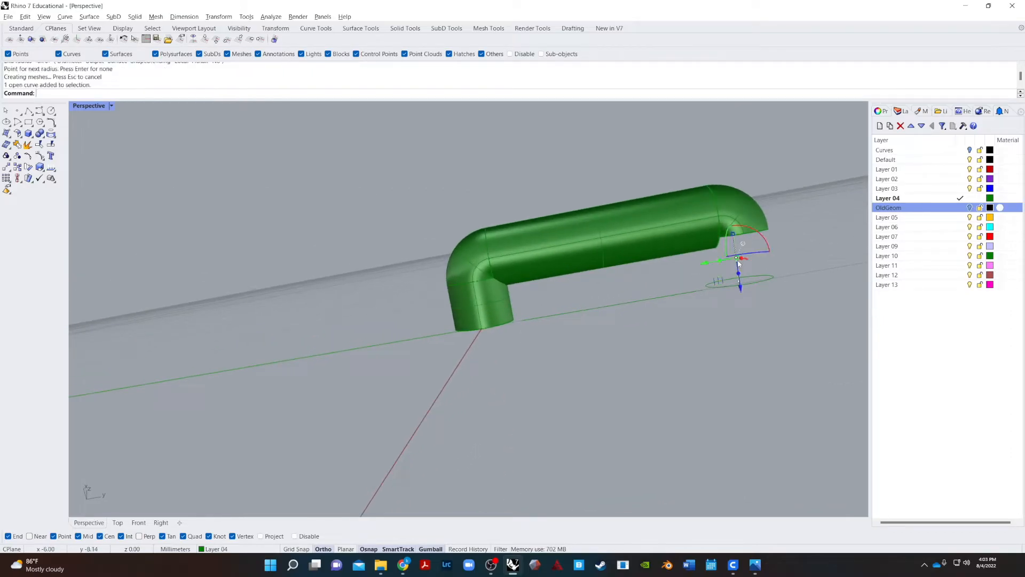
{"action": "left_click", "coordinate": [729, 269]}
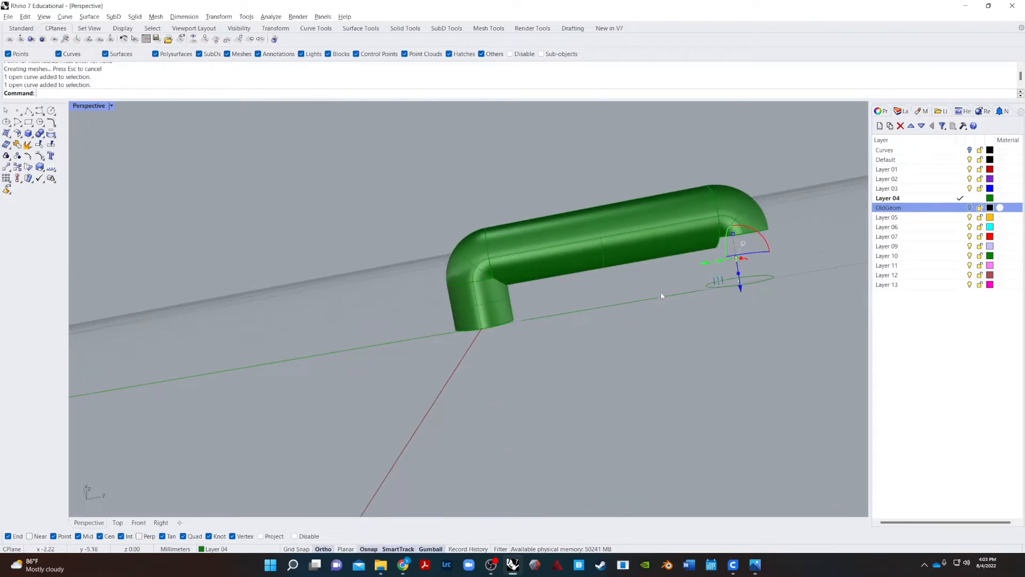
{"action": "key", "text": "ctrl+z"}
- Join the remaining separate leg to the filleted path and select the resulting curve
{"action": "left_click_drag", "start_coordinate": [766, 199], "coordinate": [643, 264]}
{"action": "left_click", "coordinate": [17, 146]}
{"action": "left_click", "coordinate": [482, 302]}
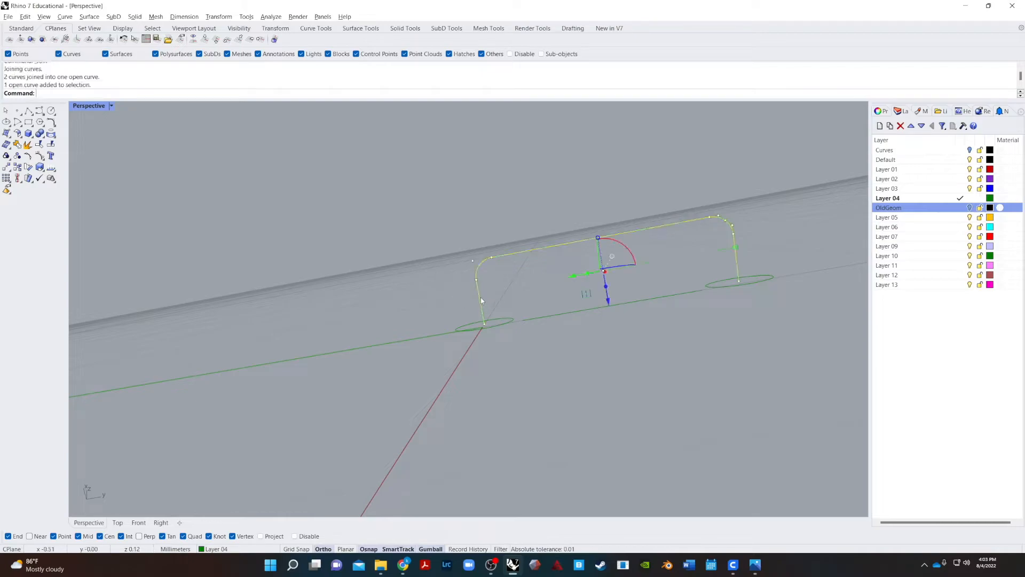
{"action": "left_click", "coordinate": [521, 342]}
{"action": "right_click", "coordinate": [517, 342]}
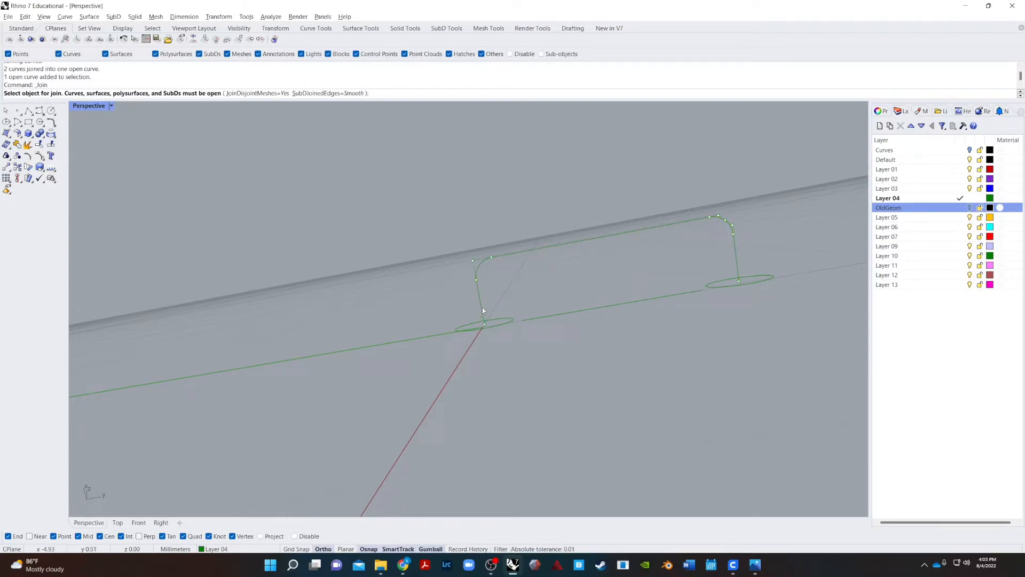
{"action": "left_click", "coordinate": [482, 310]}
{"action": "right_click", "coordinate": [484, 313]}
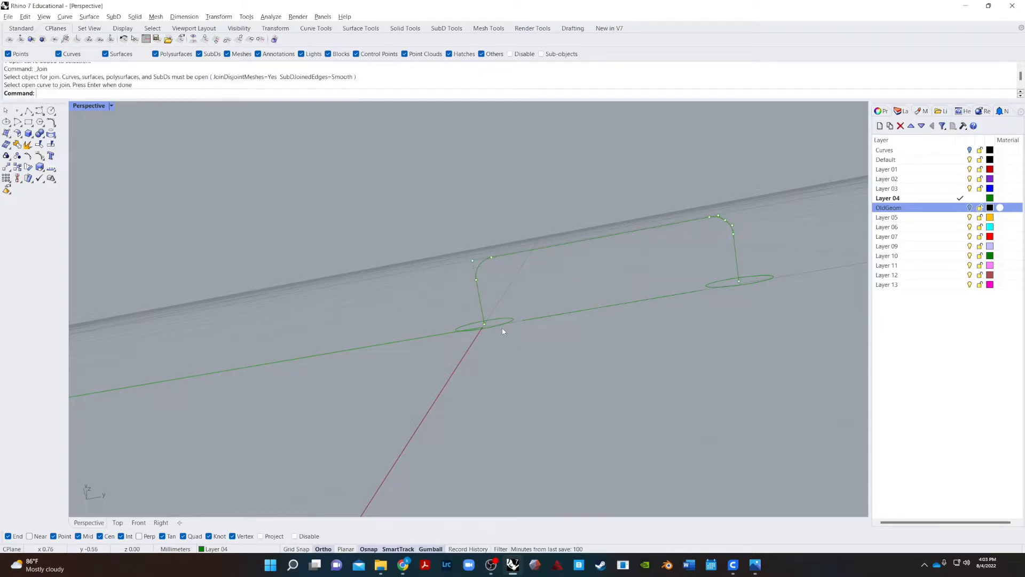
- Pipe the rounded U-shaped path with flat caps, using a 0.78 start radius and the far leg's base circle for the end radius
{"action": "key", "text": "Return"}
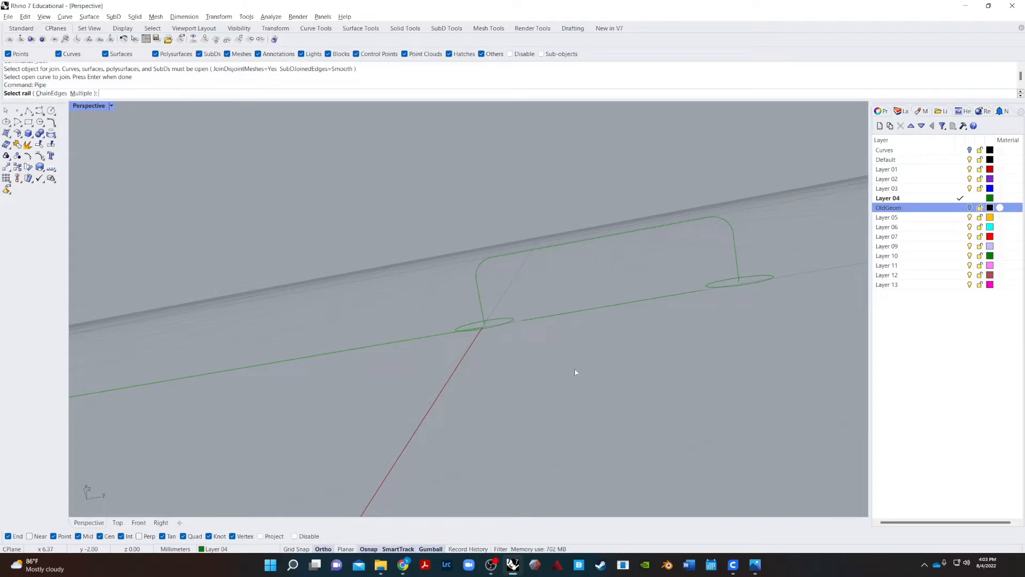
{"action": "left_click", "coordinate": [481, 308]}
{"action": "key", "text": "Return"}
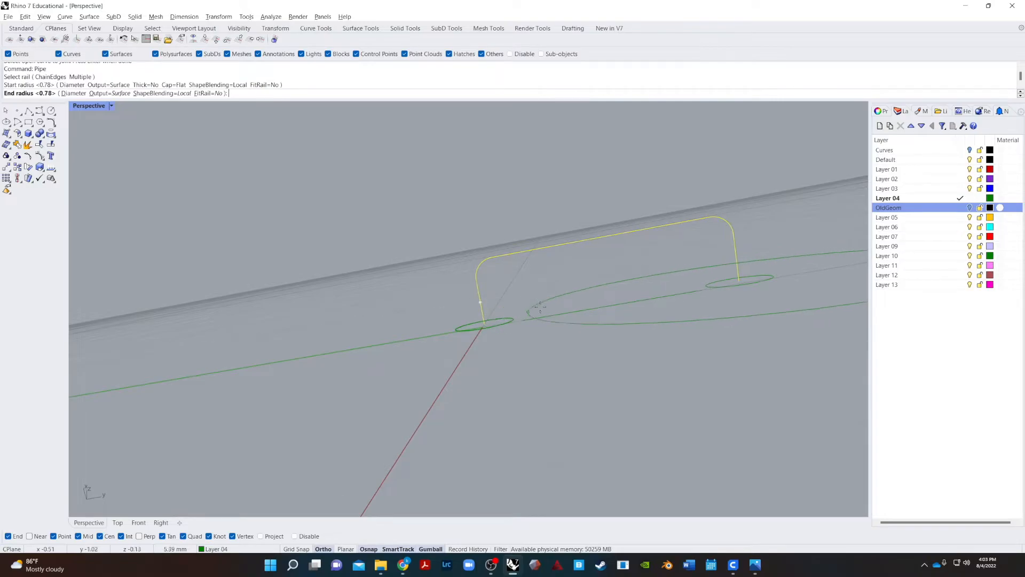
{"action": "left_click", "coordinate": [705, 286]}
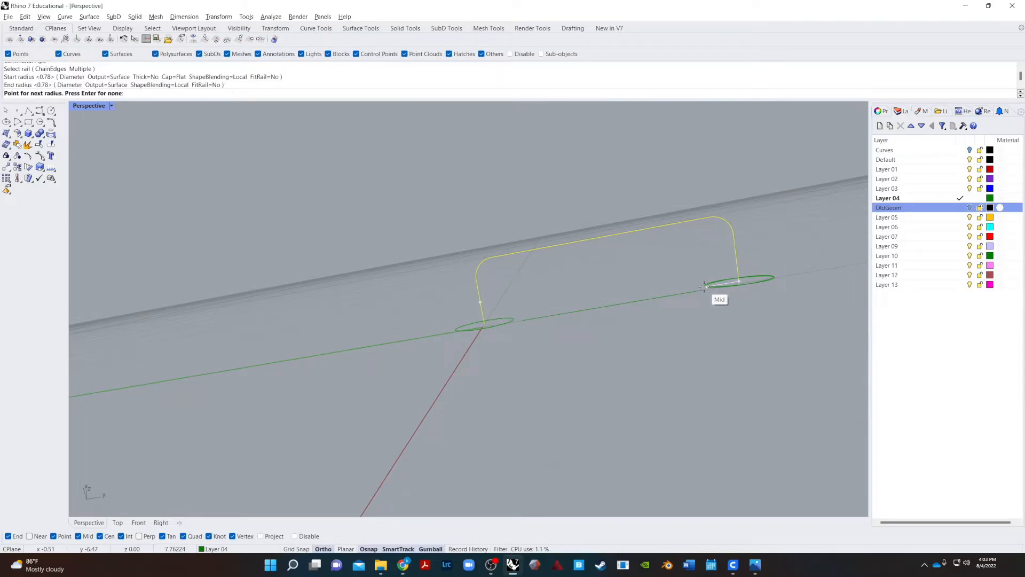
{"action": "key", "text": "Return"}
{"action": "right_click_drag", "start_coordinate": [710, 285], "coordinate": [604, 352]}
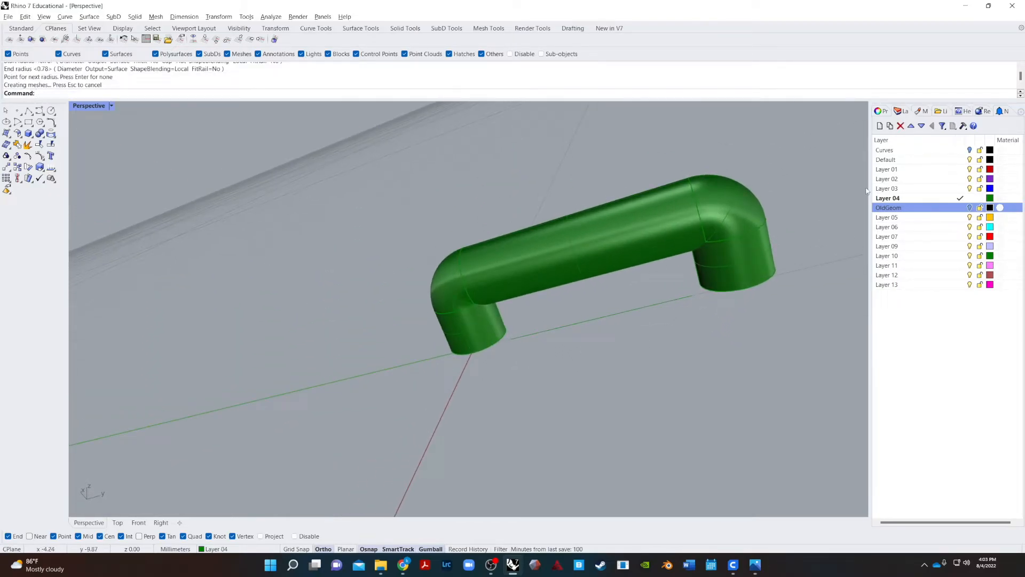
- Show all hidden objects and move the U-shaped pipe outward from the cylinder's slots
{"action": "middle_click", "coordinate": [601, 278]}
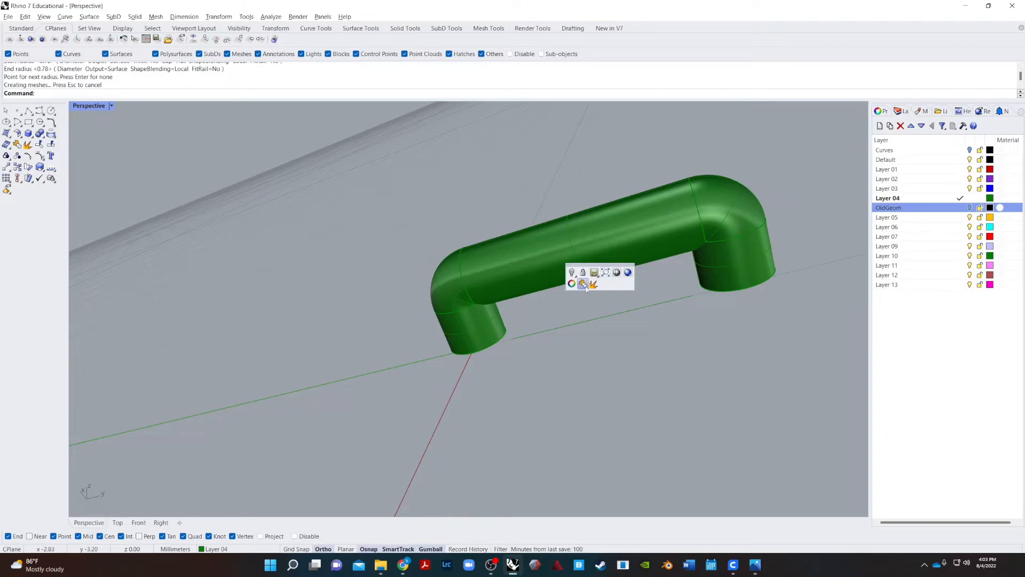
{"action": "right_click", "coordinate": [572, 273]}
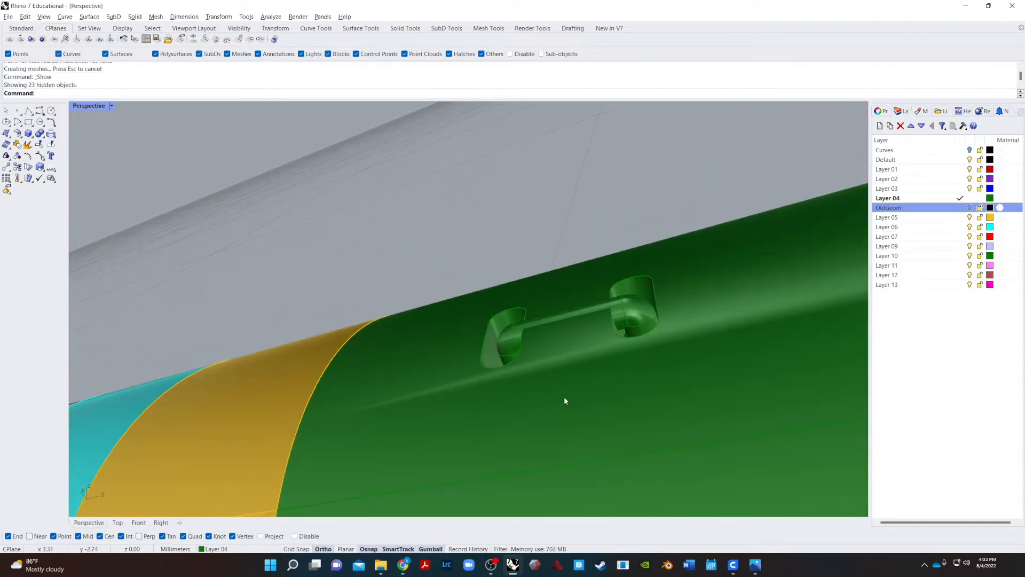
{"action": "right_click_drag", "start_coordinate": [564, 398], "coordinate": [565, 350]}
{"action": "left_click", "coordinate": [539, 376]}
{"action": "left_click_drag", "start_coordinate": [565, 348], "coordinate": [523, 282]}
{"action": "left_click", "coordinate": [468, 196]}
- Nudge the U-shaped pipe a little farther out so that it stands clear of the cylinder surface
{"action": "right_click_drag", "start_coordinate": [469, 196], "coordinate": [597, 264]}
{"action": "scroll", "coordinate": [570, 321], "scroll_direction": "up", "scroll_amount": 3}
{"action": "left_click", "coordinate": [534, 309]}
{"action": "right_click_drag", "start_coordinate": [534, 310], "coordinate": [564, 304]}
{"action": "left_click_drag", "start_coordinate": [552, 293], "coordinate": [543, 276]}
{"action": "left_click", "coordinate": [657, 371]}
{"action": "right_click_drag", "start_coordinate": [657, 372], "coordinate": [559, 304]}
{"action": "right_click_drag", "start_coordinate": [470, 392], "coordinate": [501, 395]}
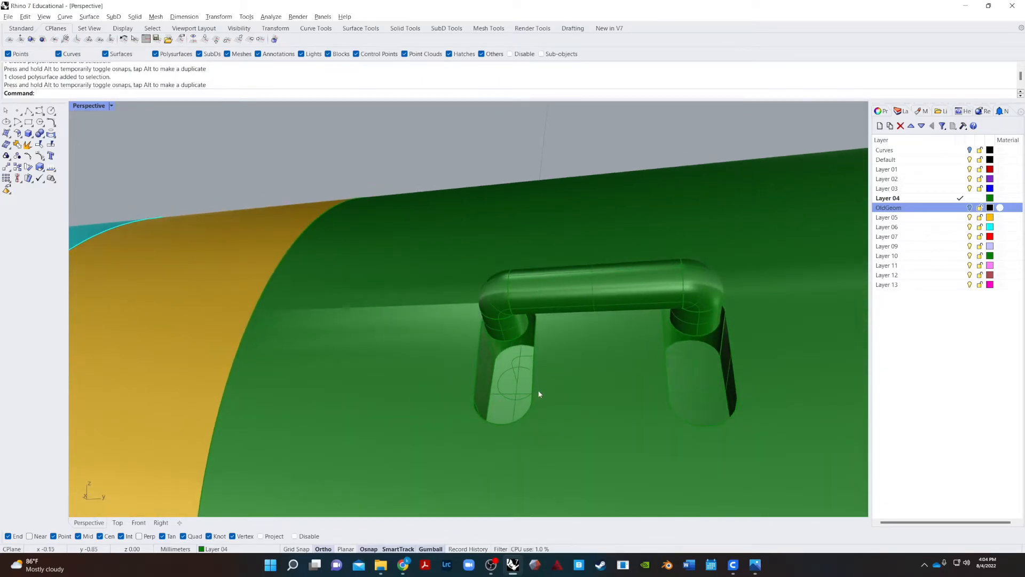
- Extrude both flat end caps of the pipe as solids up to the slot's floor surface using the ToBoundary option
{"action": "type", "text": "ExtrudeSrf"}
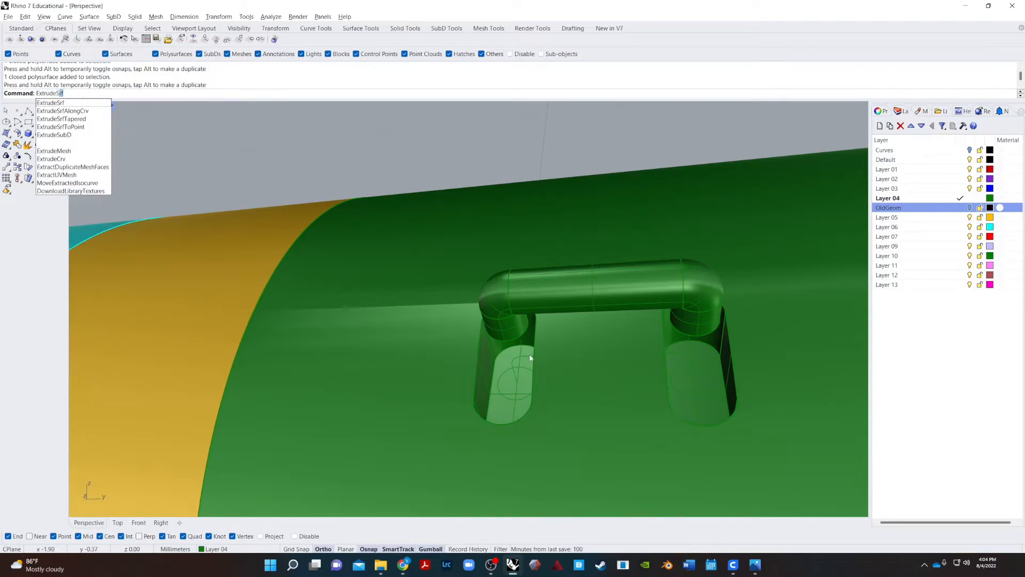
{"action": "key", "text": "Return"}
{"action": "right_click_drag", "start_coordinate": [530, 357], "coordinate": [579, 288]}
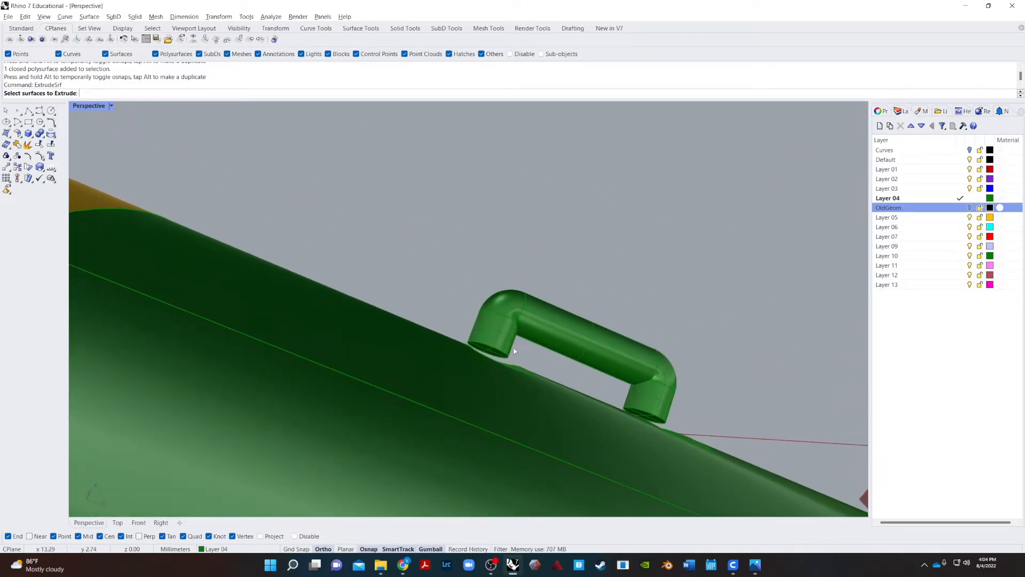
{"action": "left_click", "coordinate": [488, 353]}
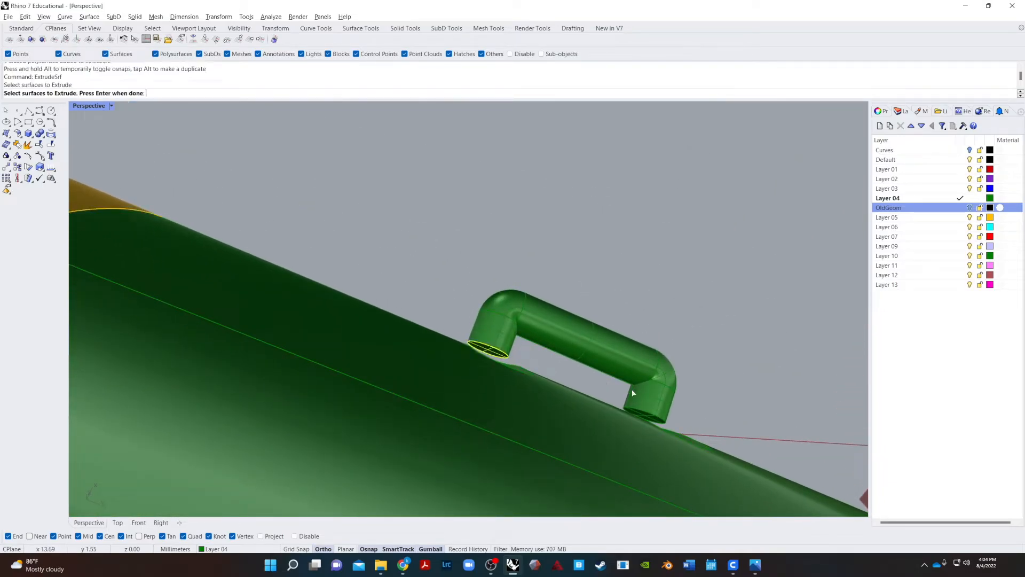
{"action": "left_click", "coordinate": [646, 418]}
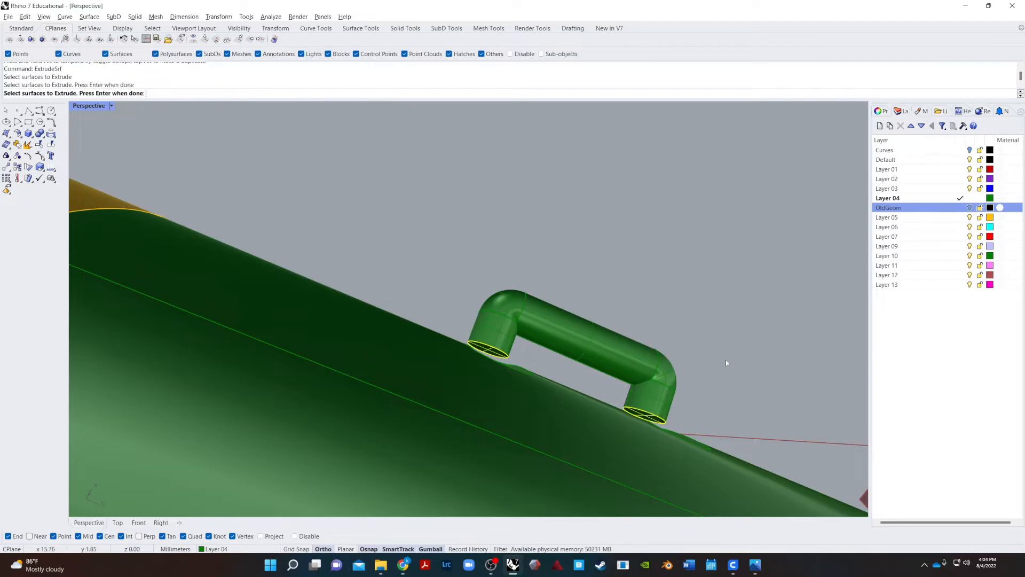
{"action": "key", "text": "Return"}
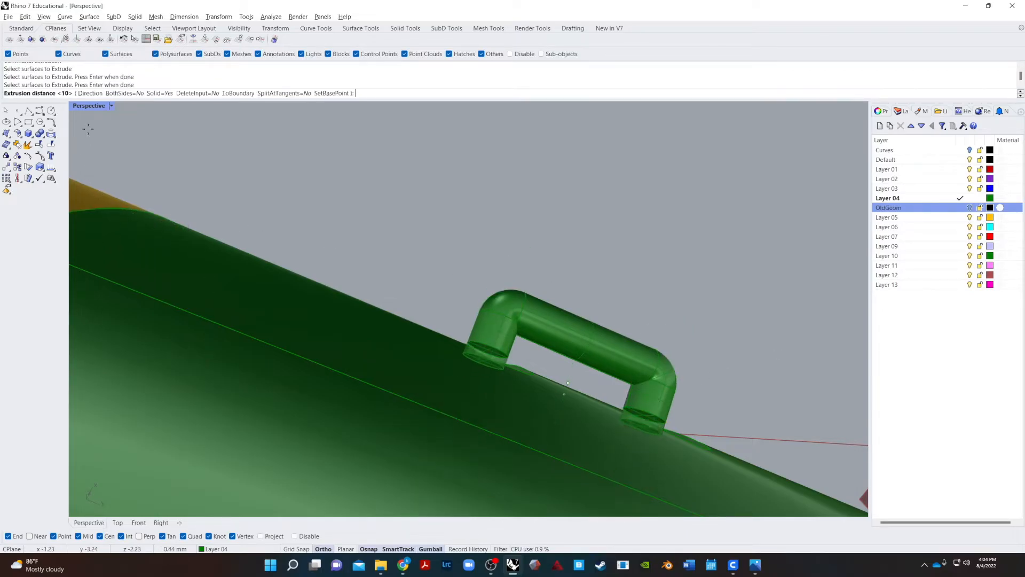
{"action": "left_click", "coordinate": [238, 93]}
{"action": "right_click_drag", "start_coordinate": [459, 341], "coordinate": [487, 376]}
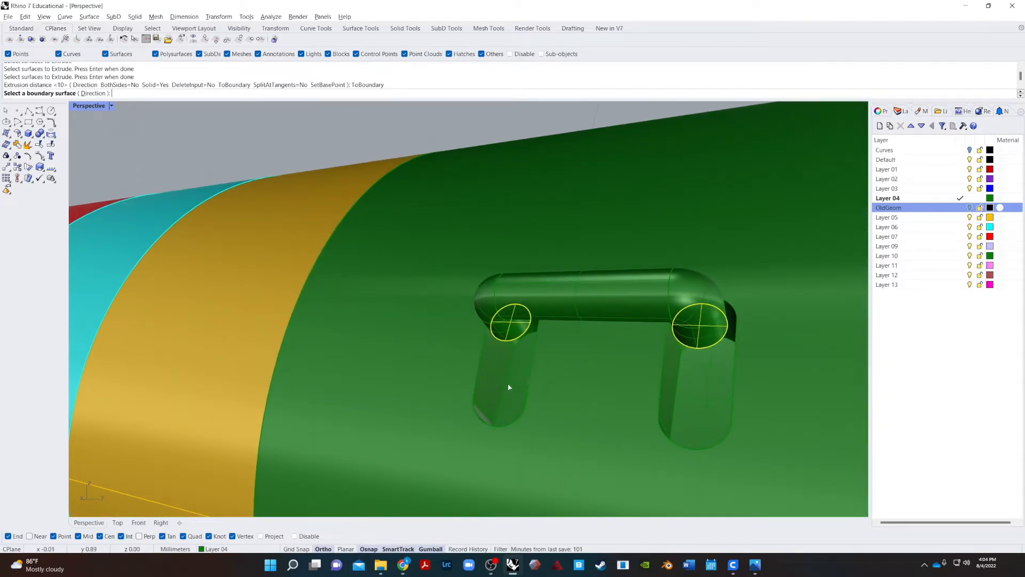
{"action": "left_click", "coordinate": [509, 387]}
- Boolean-union the U-shaped pipe with its two extruded leg extensions into one handle
{"action": "right_click_drag", "start_coordinate": [512, 383], "coordinate": [477, 353]}
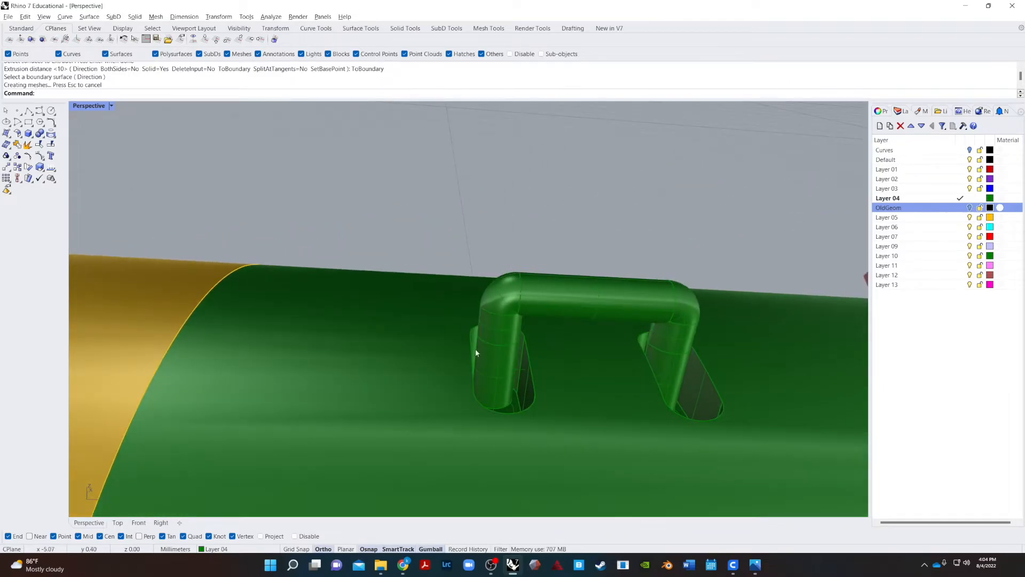
{"action": "left_click", "coordinate": [488, 359]}
{"action": "left_click", "coordinate": [504, 322], "text": "shift"}
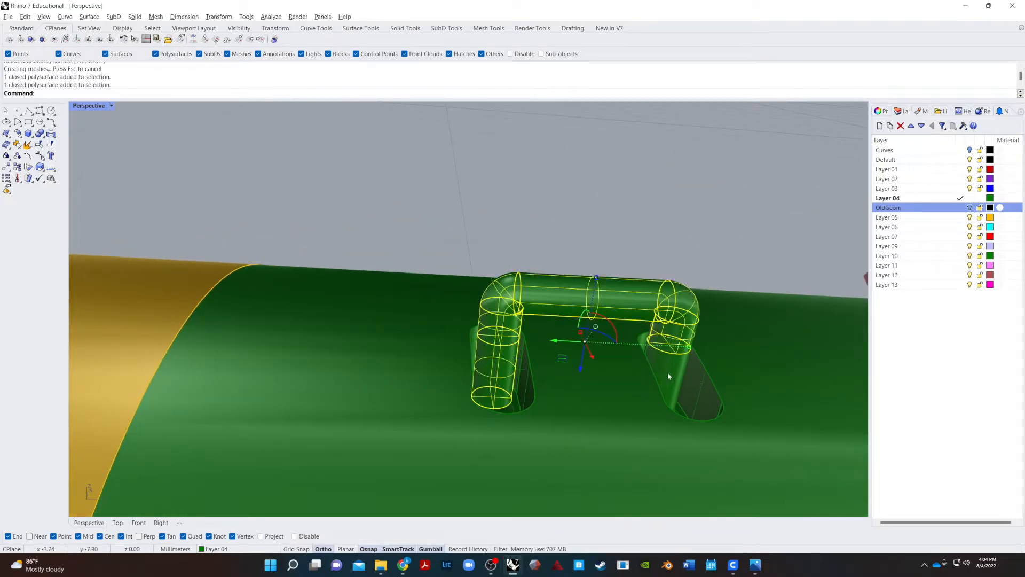
{"action": "left_click", "coordinate": [676, 381], "text": "shift"}
{"action": "type", "text": "BooleanUn"}
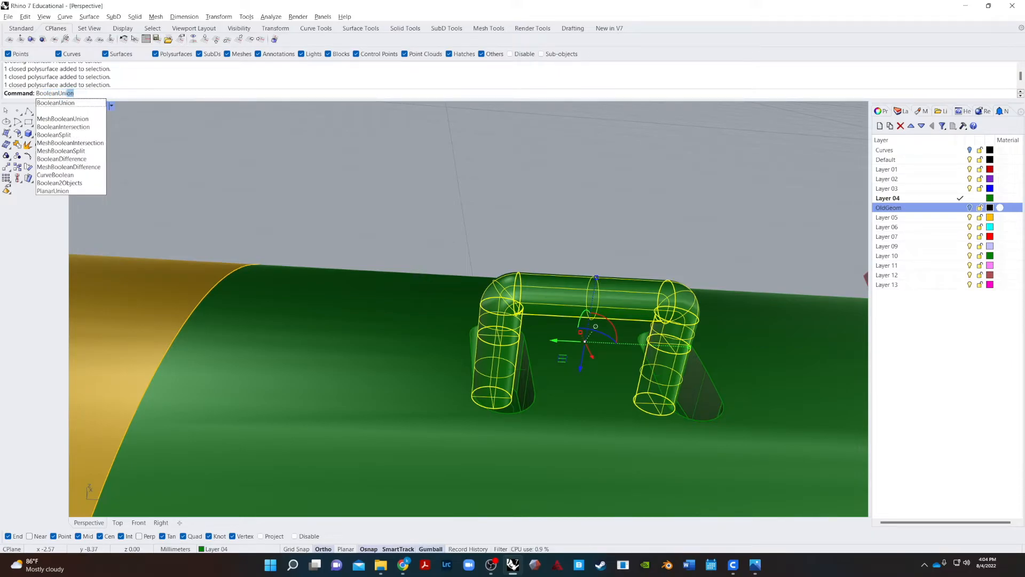
{"action": "type", "text": "i"}
{"action": "key", "text": "Return"}
{"action": "left_click", "coordinate": [679, 377]}
{"action": "key", "text": "Escape"}
- Duplicate the handle along the length of the slots to form a second parallel handle
{"action": "right_click_drag", "start_coordinate": [328, 488], "coordinate": [642, 348]}
{"action": "scroll", "coordinate": [642, 348], "scroll_direction": "down", "scroll_amount": 6}
{"action": "left_click", "coordinate": [603, 335]}
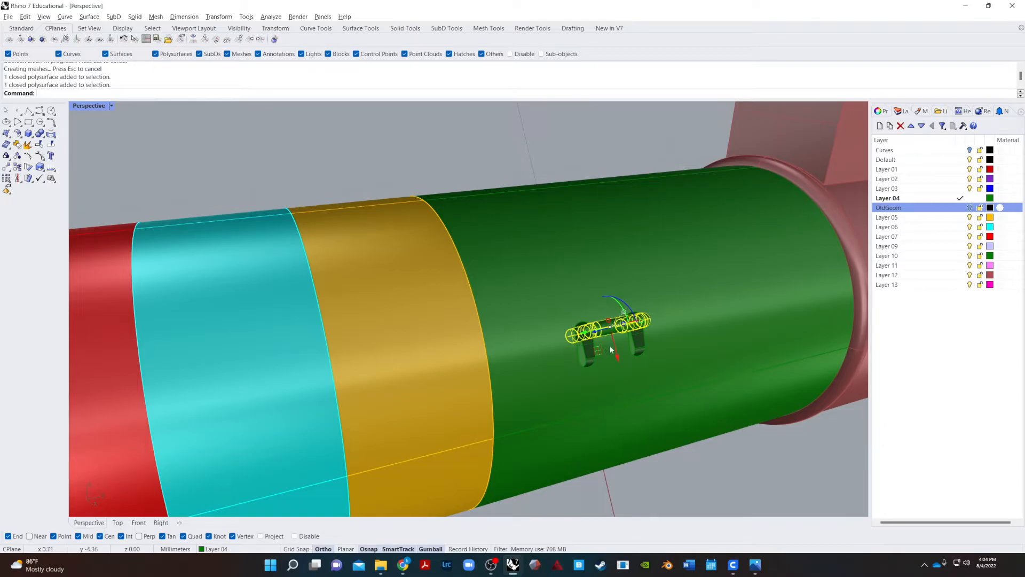
{"action": "left_click_drag", "start_coordinate": [618, 361], "coordinate": [622, 376]}
{"action": "left_click_drag", "start_coordinate": [635, 336], "coordinate": [632, 347]}
{"action": "left_click", "coordinate": [516, 126]}
{"action": "right_click_drag", "start_coordinate": [516, 126], "coordinate": [340, 293]}
- Hide the red, cyan and gold end sections of the cylinder
{"action": "right_click_drag", "start_coordinate": [344, 328], "coordinate": [396, 125]}
{"action": "left_click_drag", "start_coordinate": [380, 138], "coordinate": [267, 285]}
{"action": "middle_click", "coordinate": [90, 130]}
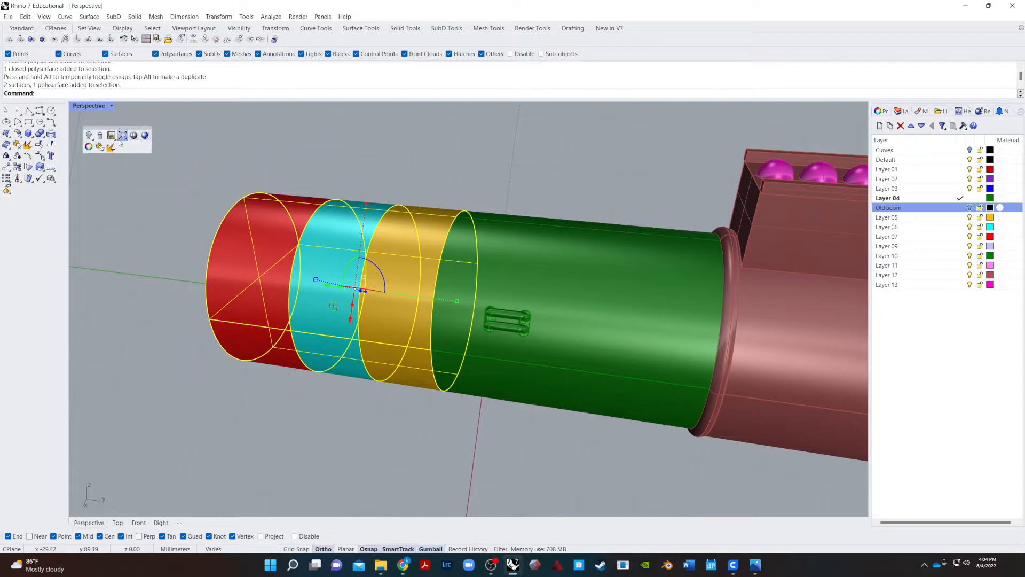
{"action": "left_click", "coordinate": [89, 135]}
{"action": "right_click_drag", "start_coordinate": [86, 137], "coordinate": [174, 502]}
- In the Front view, select all objects on Layer 04 and isolate them
{"action": "left_click", "coordinate": [139, 524]}
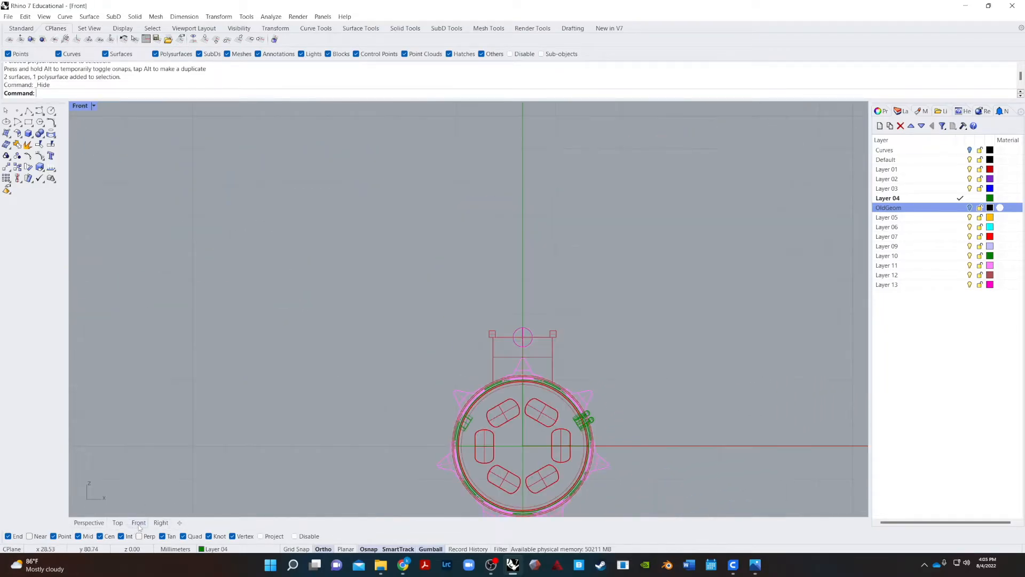
{"action": "scroll", "coordinate": [574, 427], "scroll_direction": "up", "scroll_amount": 8}
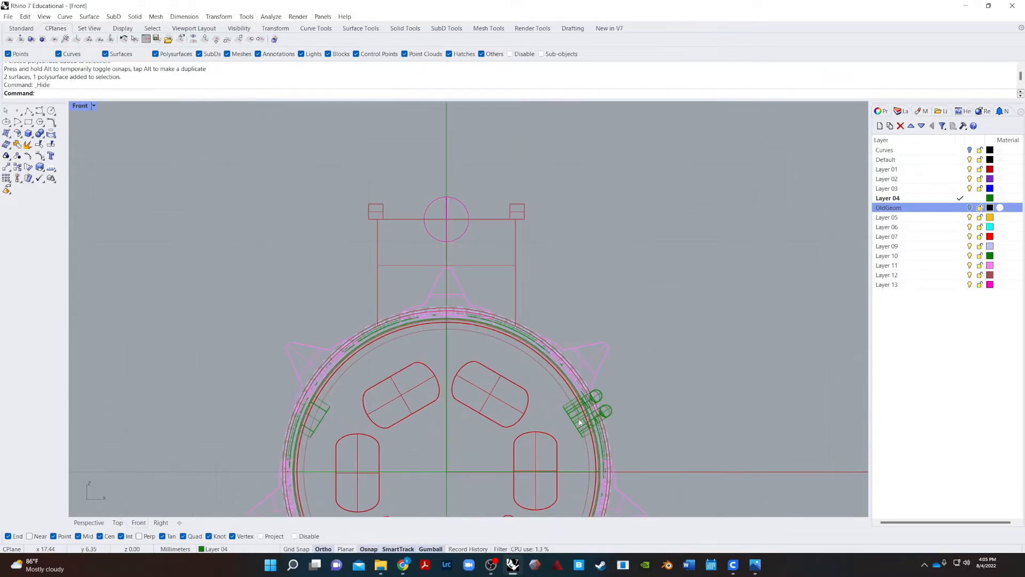
{"action": "right_click", "coordinate": [906, 197]}
{"action": "left_click", "coordinate": [943, 347]}
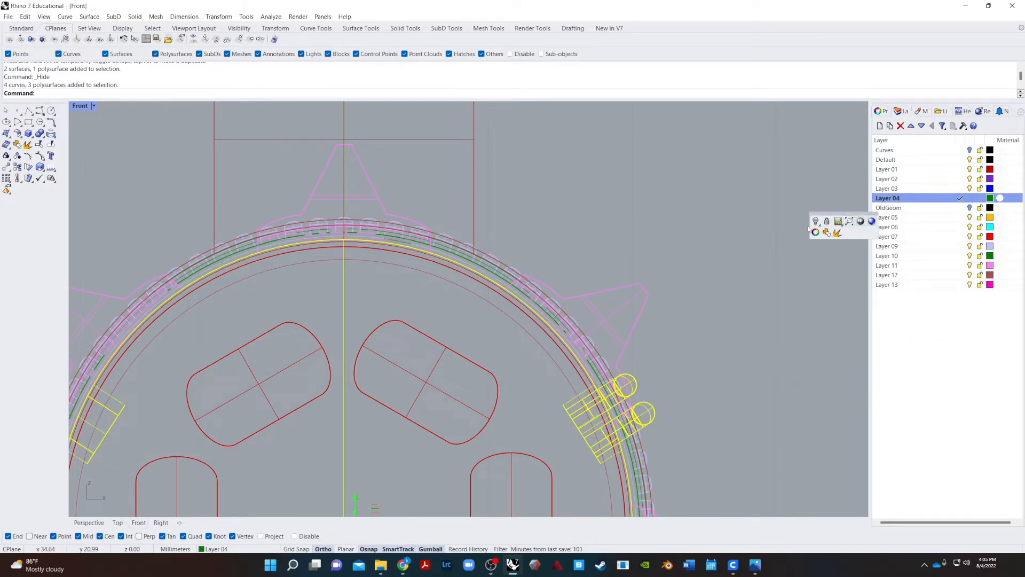
{"action": "left_click", "coordinate": [827, 221]}
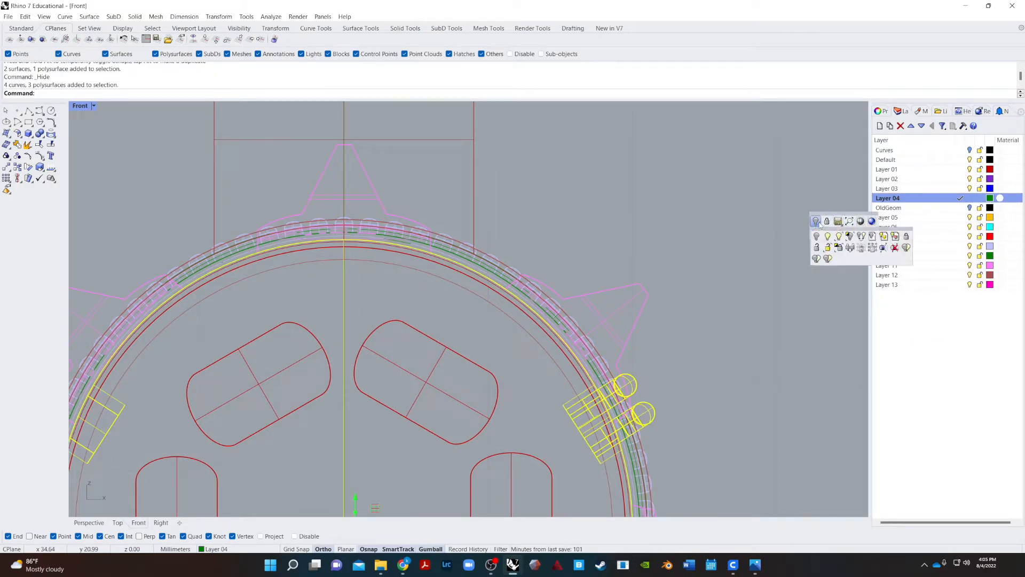
{"action": "left_click", "coordinate": [850, 235]}
{"action": "left_click", "coordinate": [31, 25]}
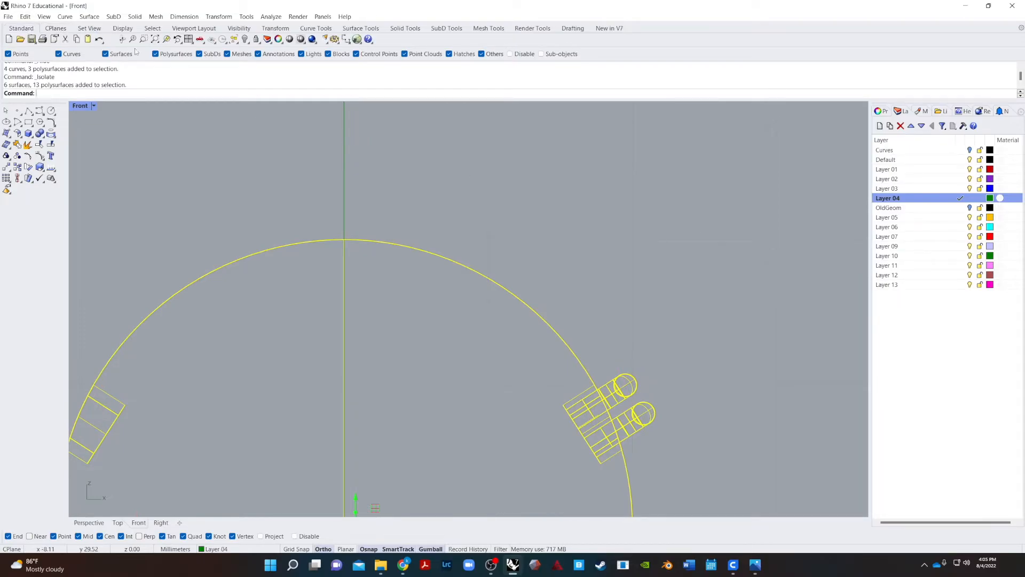
{"action": "left_click", "coordinate": [245, 40]}
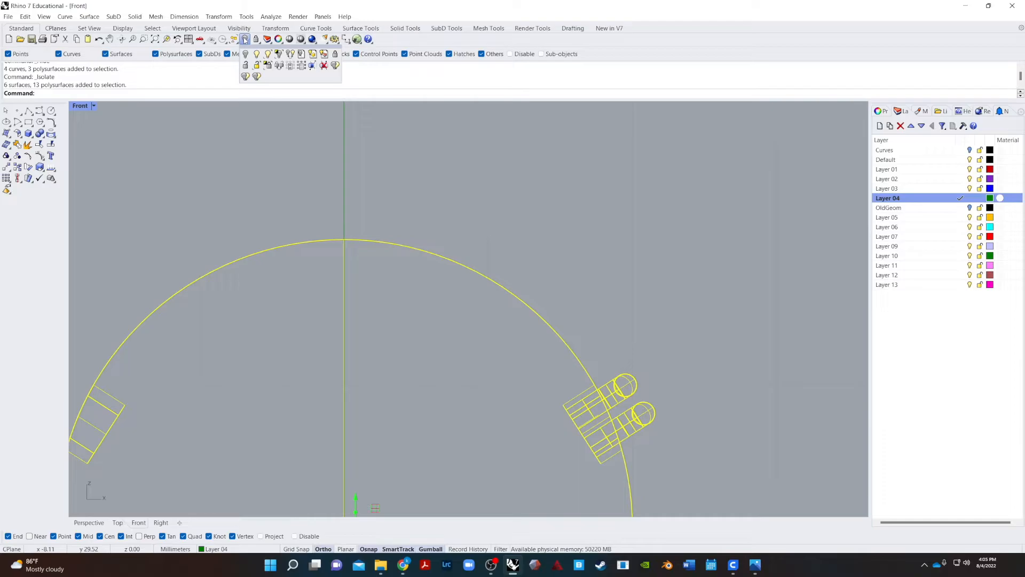
{"action": "left_click", "coordinate": [279, 54]}
{"action": "key", "text": "Escape"}
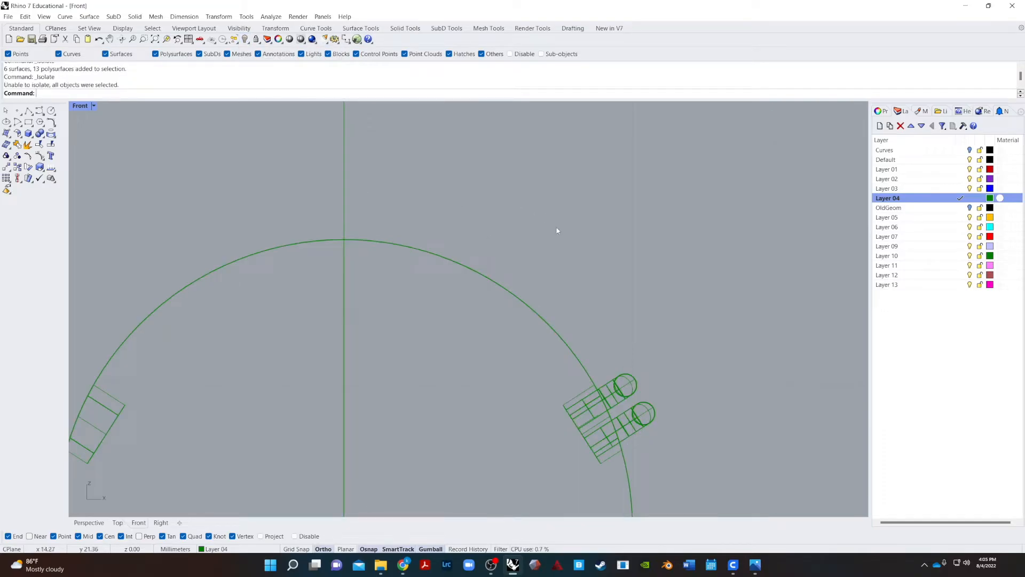
- Mirror a copy of the two handles and their circles across the vertical axis through the cylinder's centre
{"action": "scroll", "coordinate": [566, 249], "scroll_direction": "down", "scroll_amount": 5}
{"action": "left_click_drag", "start_coordinate": [556, 393], "coordinate": [646, 272]}
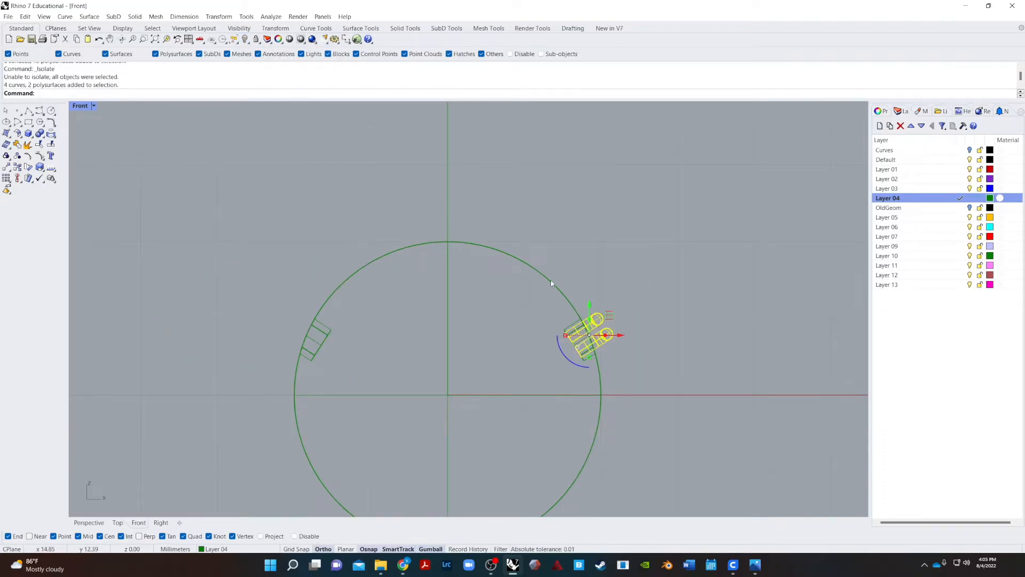
{"action": "key", "text": "Return"}
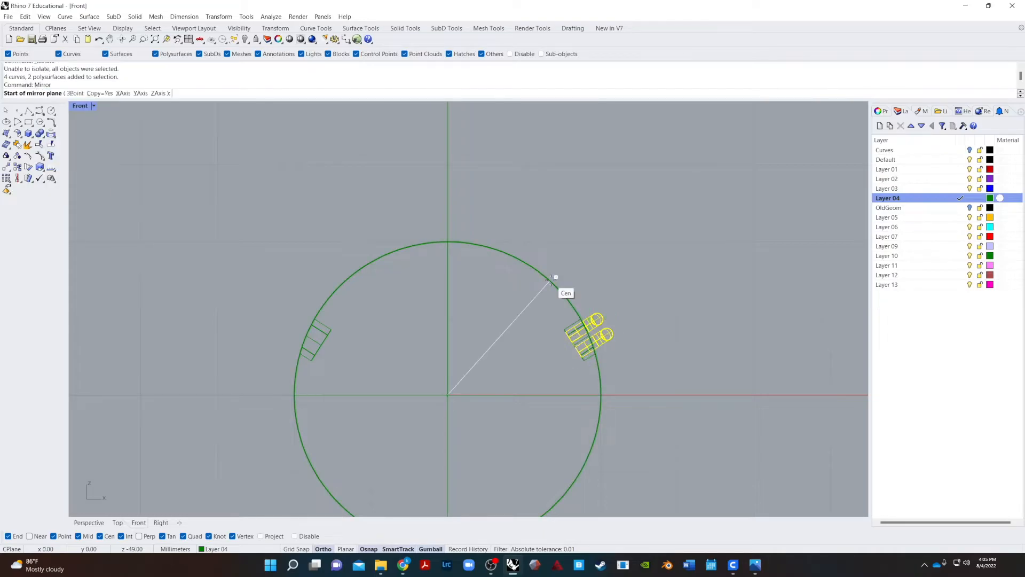
{"action": "left_click", "coordinate": [443, 394]}
{"action": "left_click", "coordinate": [478, 180]}
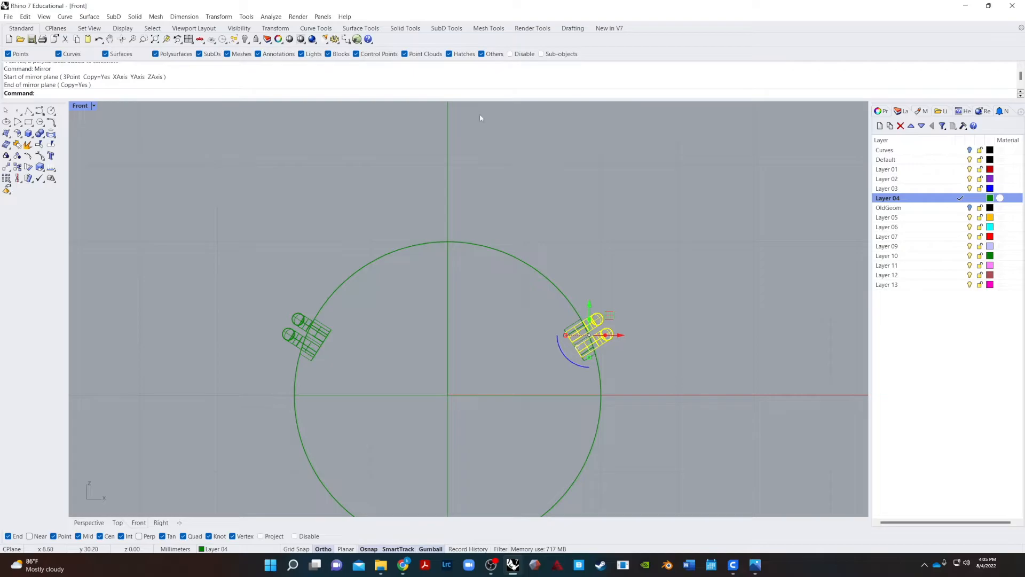
- Return to the Perspective view and show all hidden objects
{"action": "left_click", "coordinate": [89, 522]}
{"action": "left_click", "coordinate": [267, 306]}
{"action": "right_click_drag", "start_coordinate": [268, 307], "coordinate": [205, 320]}
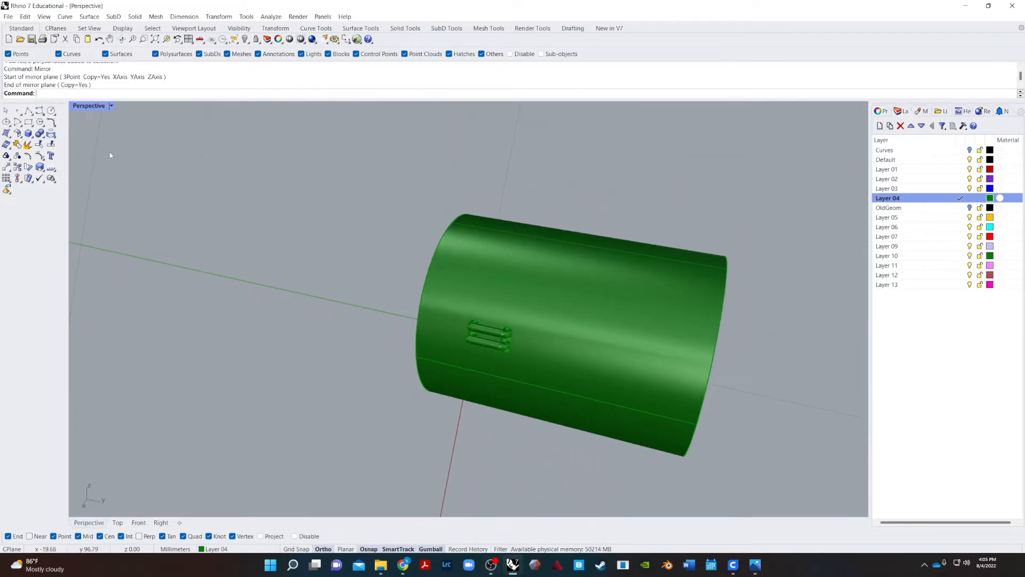
{"action": "left_click", "coordinate": [121, 128]}
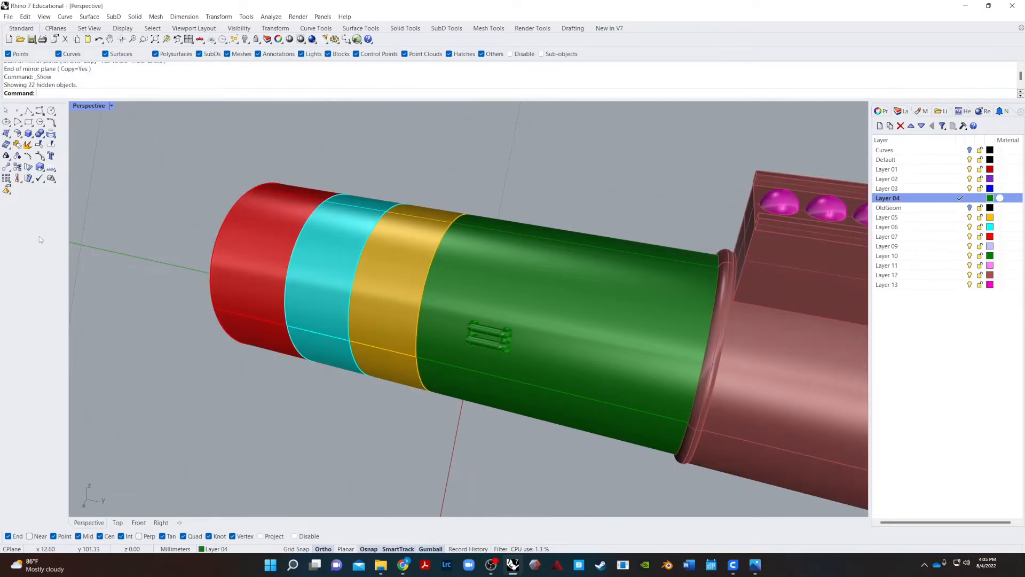
- Set the Perspective viewport to Rendered display mode
{"action": "scroll", "coordinate": [290, 321], "scroll_direction": "down", "scroll_amount": 3}
{"action": "scroll", "coordinate": [361, 353], "scroll_direction": "up", "scroll_amount": 5}
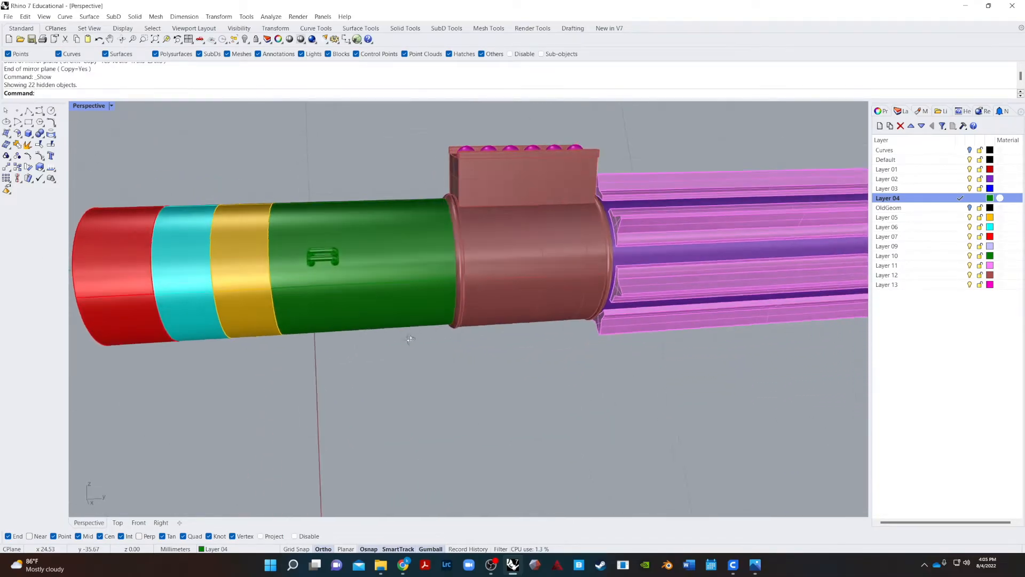
{"action": "right_click_drag", "start_coordinate": [425, 336], "coordinate": [245, 273]}
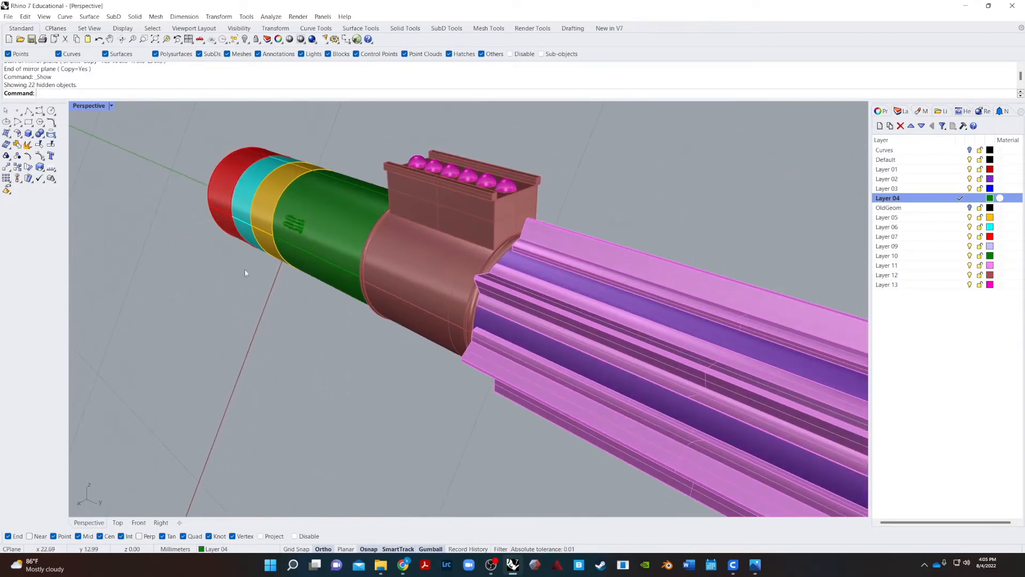
{"action": "left_click", "coordinate": [111, 106]}
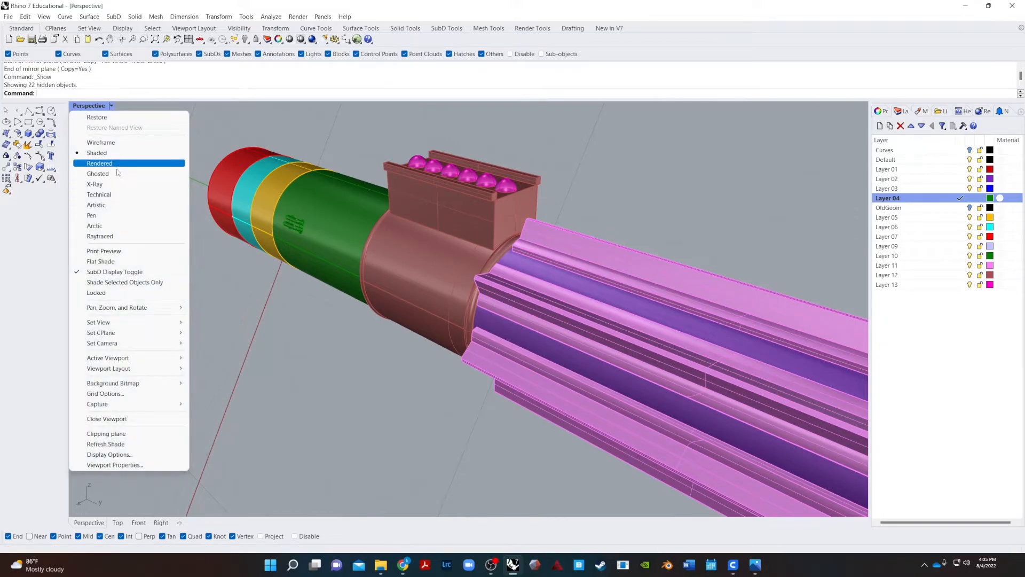
{"action": "left_click", "coordinate": [99, 163]}
- Examine the rendered pipe handles and how they sit in the slots on both sides of the cylinder
{"action": "right_click_drag", "start_coordinate": [179, 268], "coordinate": [198, 285]}
{"action": "scroll", "coordinate": [293, 235], "scroll_direction": "up", "scroll_amount": 10}
{"action": "scroll", "coordinate": [223, 265], "scroll_direction": "up", "scroll_amount": 7}
{"action": "scroll", "coordinate": [224, 264], "scroll_direction": "down", "scroll_amount": 7}
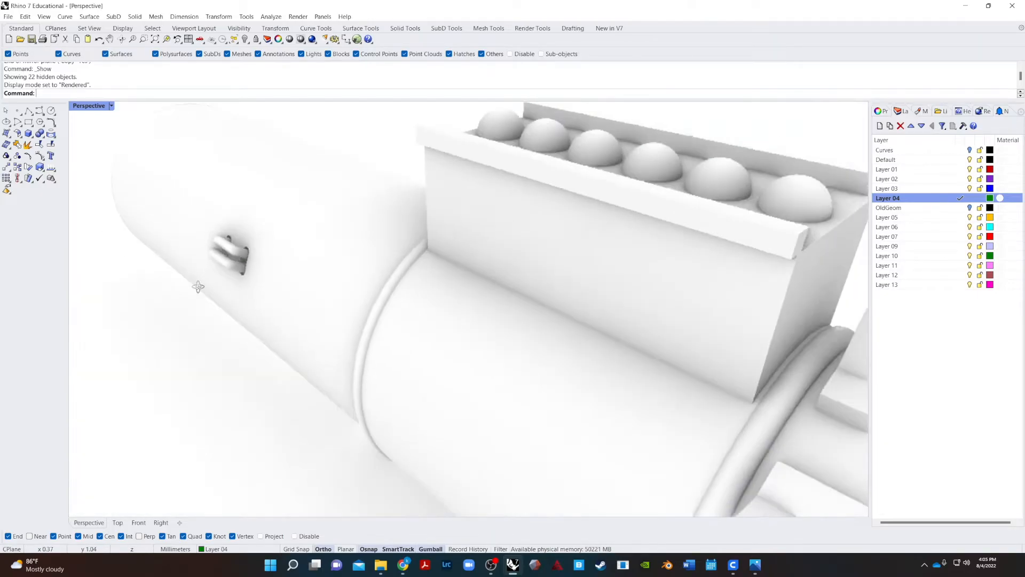
{"action": "scroll", "coordinate": [206, 286], "scroll_direction": "down", "scroll_amount": 13}
{"action": "scroll", "coordinate": [209, 289], "scroll_direction": "up", "scroll_amount": 7}
{"action": "right_click_drag", "start_coordinate": [200, 200], "coordinate": [596, 224]}
{"action": "scroll", "coordinate": [597, 224], "scroll_direction": "up", "scroll_amount": 3}
{"action": "right_click_drag", "start_coordinate": [516, 340], "coordinate": [498, 331]}
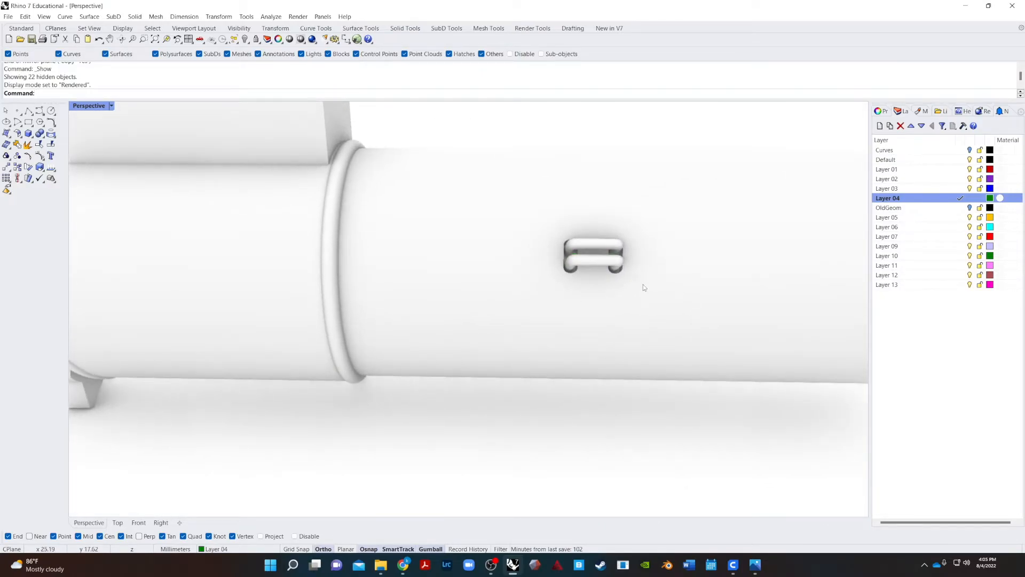
- Create a new layer and move the upper handle on each side of the cylinder onto it
{"action": "left_click", "coordinate": [585, 245]}
{"action": "right_click_drag", "start_coordinate": [585, 245], "coordinate": [649, 383]}
{"action": "left_click", "coordinate": [601, 339], "text": "shift"}
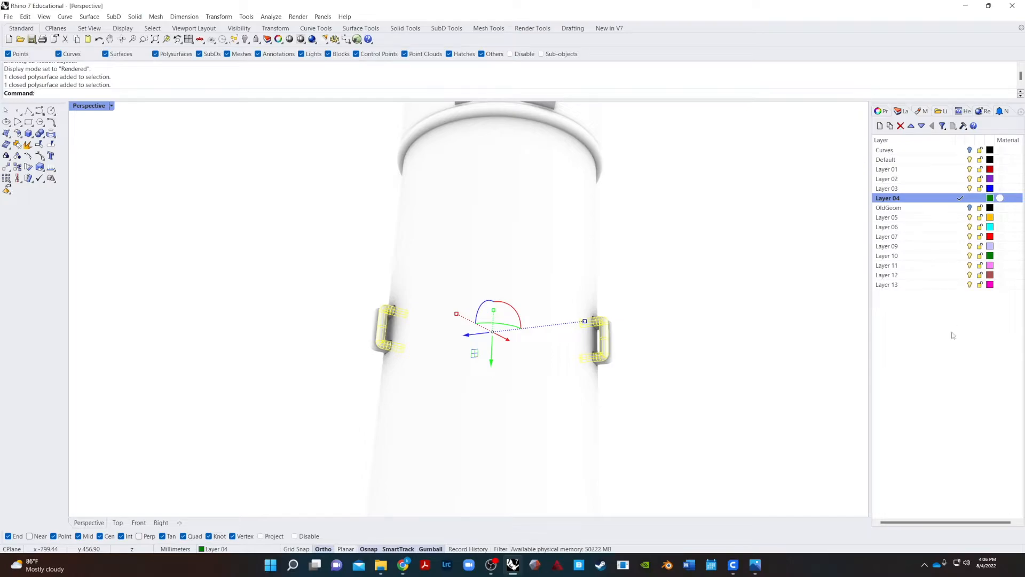
{"action": "left_click", "coordinate": [889, 126]}
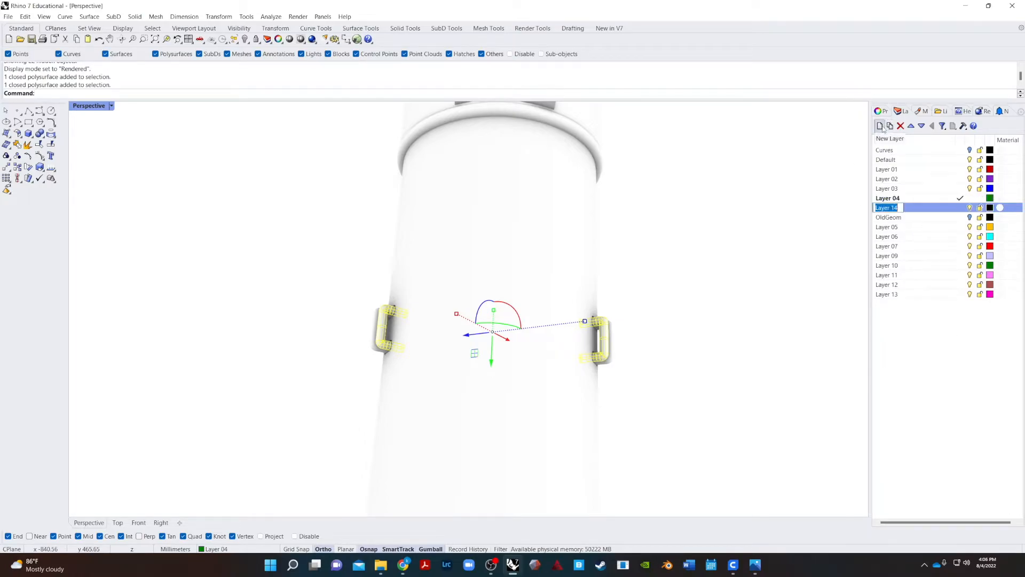
{"action": "right_click", "coordinate": [949, 208]}
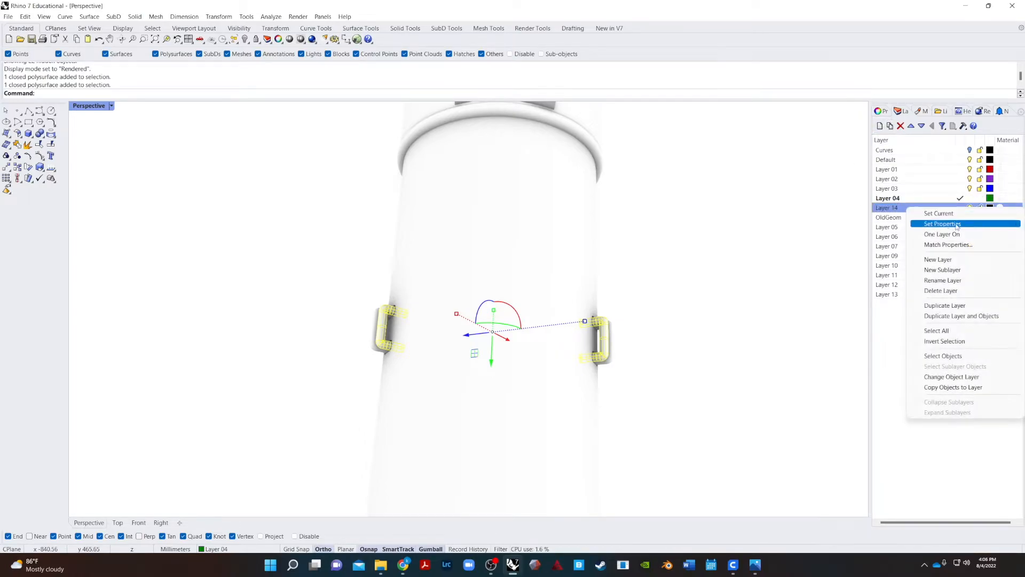
{"action": "left_click", "coordinate": [953, 377]}
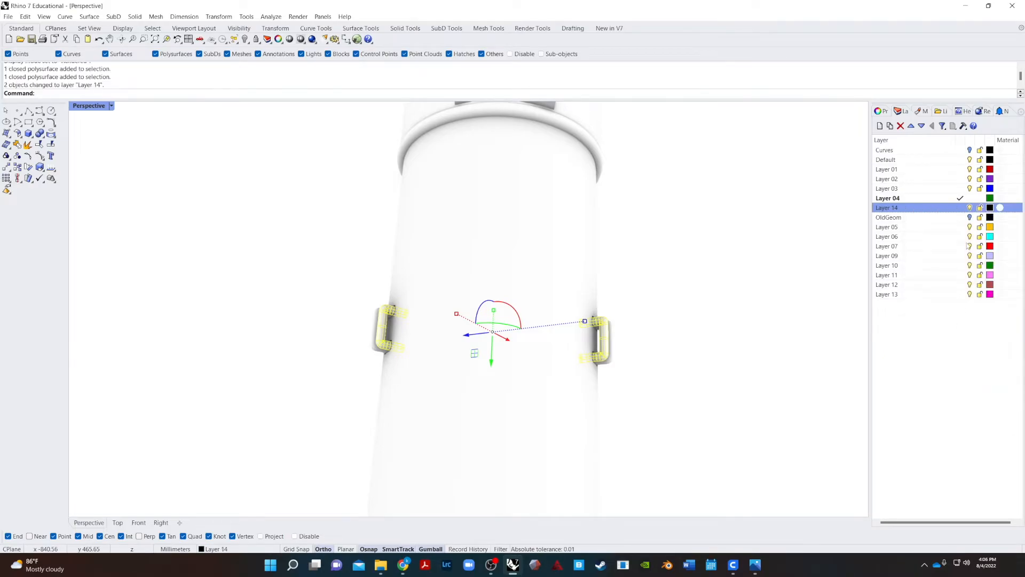
- Set the upper handles' layer colour to Chartreuse and clear the selection
{"action": "left_click", "coordinate": [989, 208]}
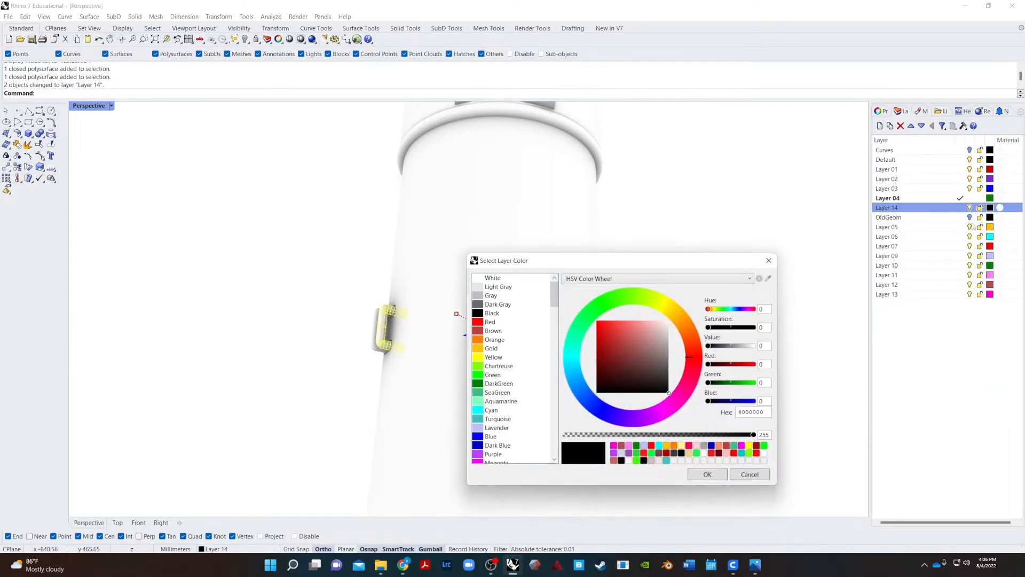
{"action": "left_click", "coordinate": [482, 365]}
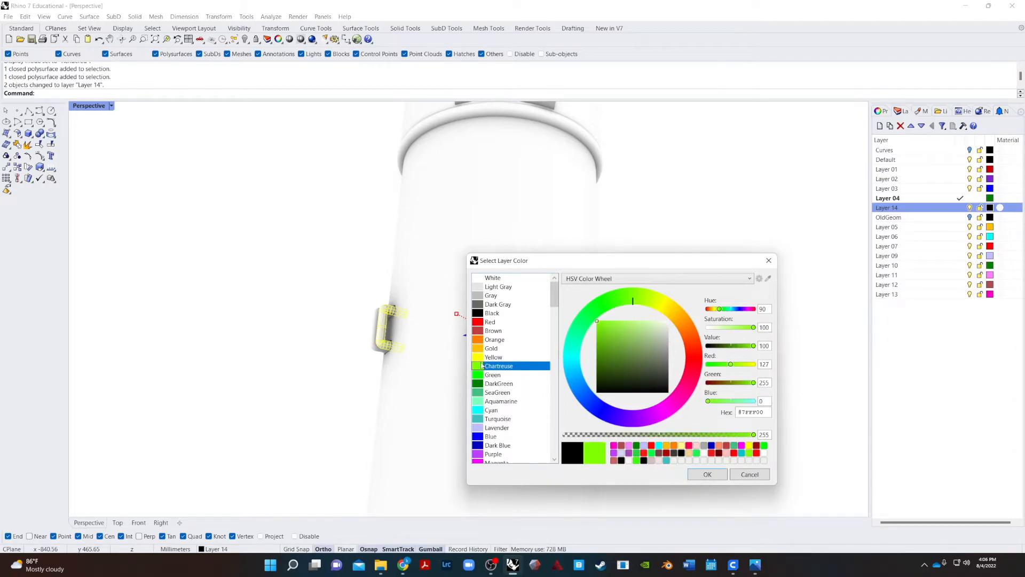
{"action": "left_click", "coordinate": [706, 474]}
{"action": "key", "text": "Escape"}
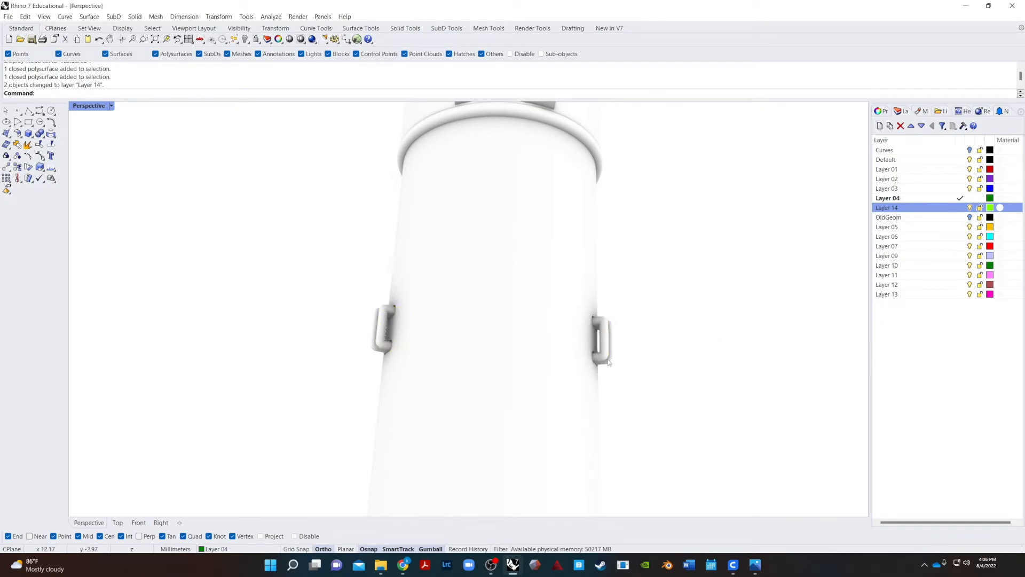
{"action": "right_click_drag", "start_coordinate": [737, 342], "coordinate": [662, 339]}
{"action": "left_click", "coordinate": [568, 428]}
{"action": "scroll", "coordinate": [568, 429], "scroll_direction": "up", "scroll_amount": 4}
{"action": "left_click", "coordinate": [583, 406]}
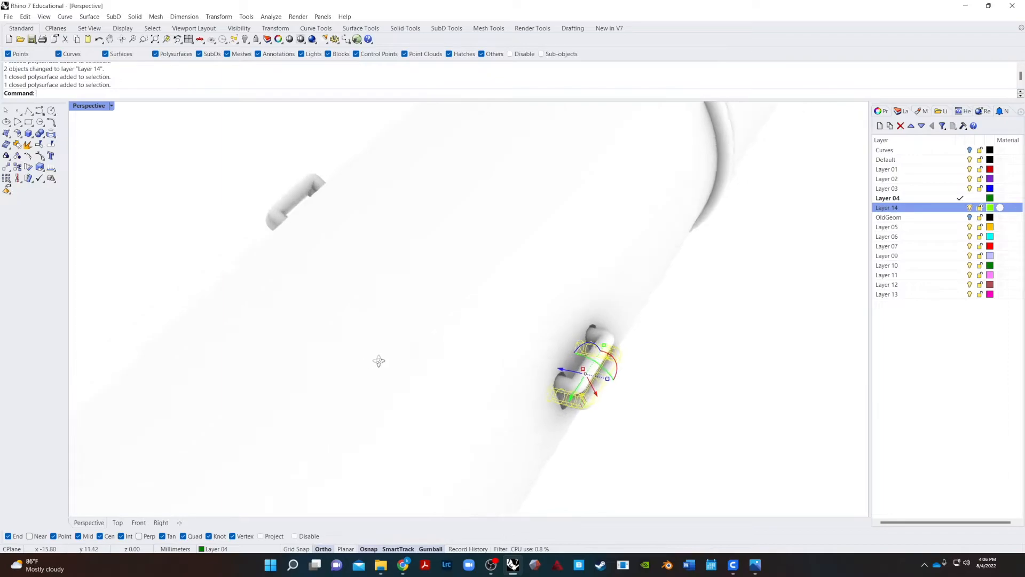
{"action": "right_click_drag", "start_coordinate": [379, 359], "coordinate": [474, 339]}
{"action": "left_click", "coordinate": [334, 373], "text": "shift"}
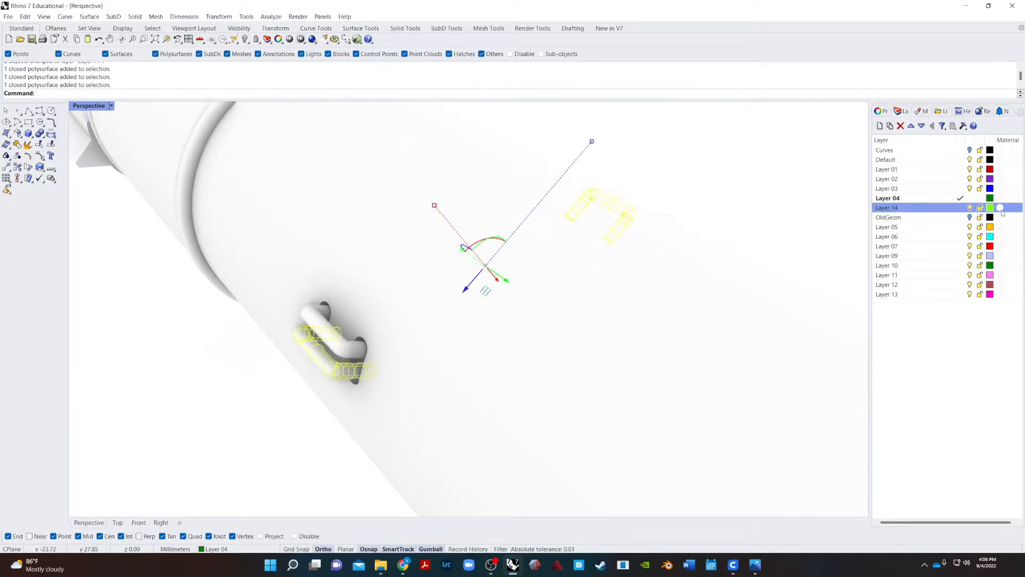
- Create another new layer and set its colour to Turquoise
{"action": "left_click", "coordinate": [879, 125]}
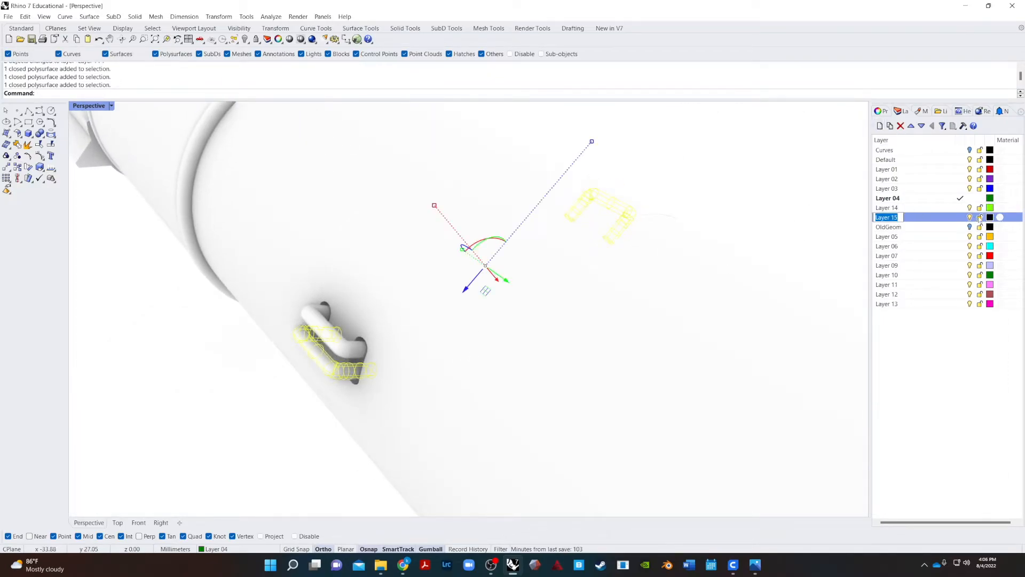
{"action": "left_click", "coordinate": [990, 217]}
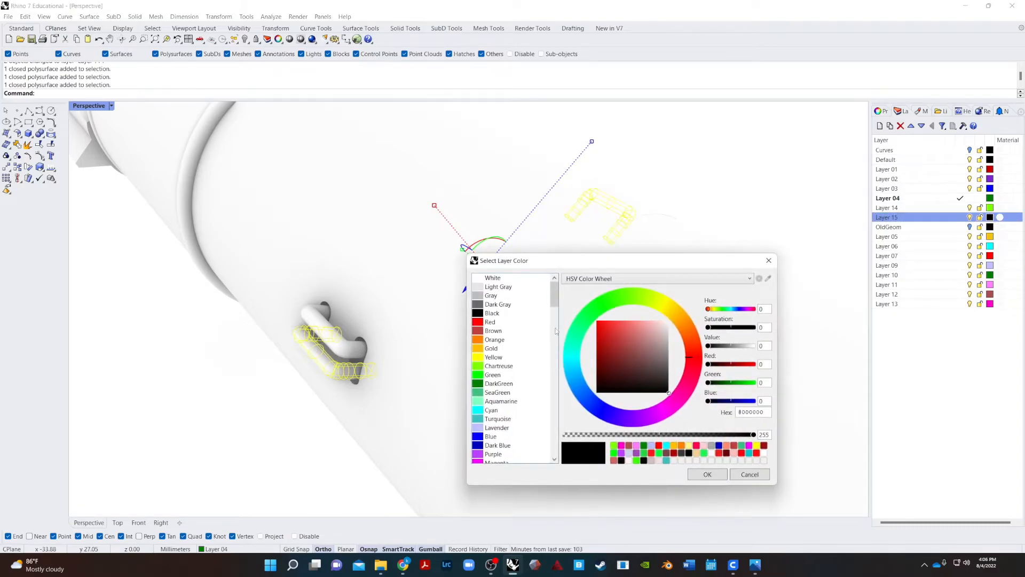
{"action": "left_click", "coordinate": [480, 419]}
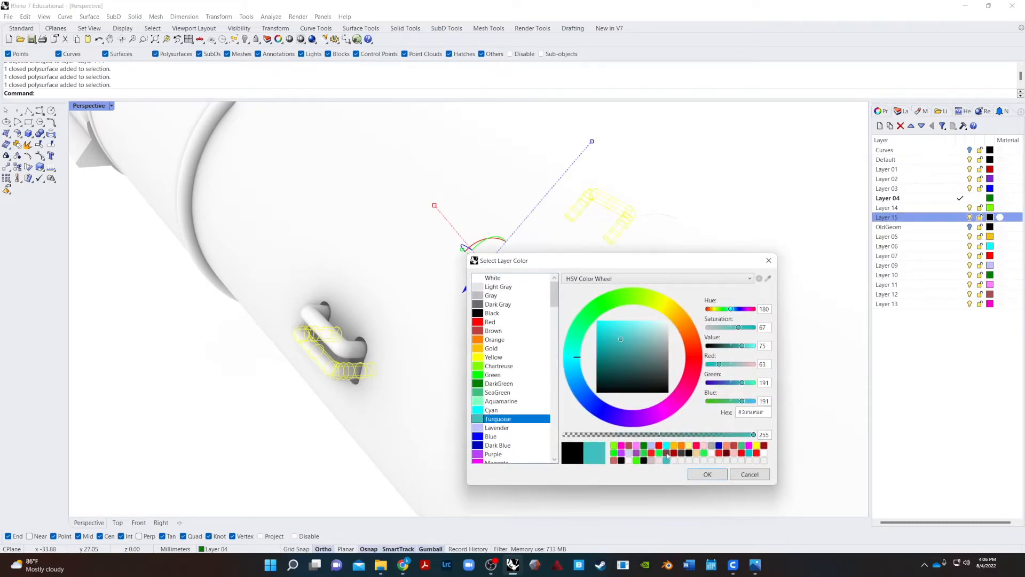
{"action": "left_click", "coordinate": [707, 474]}
{"action": "key", "text": "Escape"}
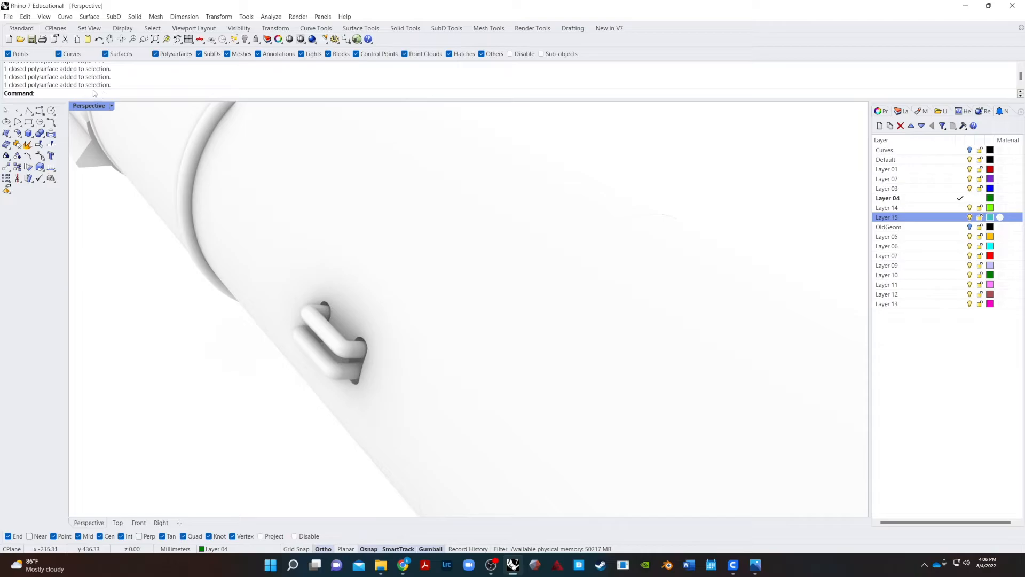
- Return the viewport to Shaded display and move the lower handle on each side onto the turquoise layer
{"action": "left_click", "coordinate": [111, 106]}
{"action": "left_click", "coordinate": [99, 153]}
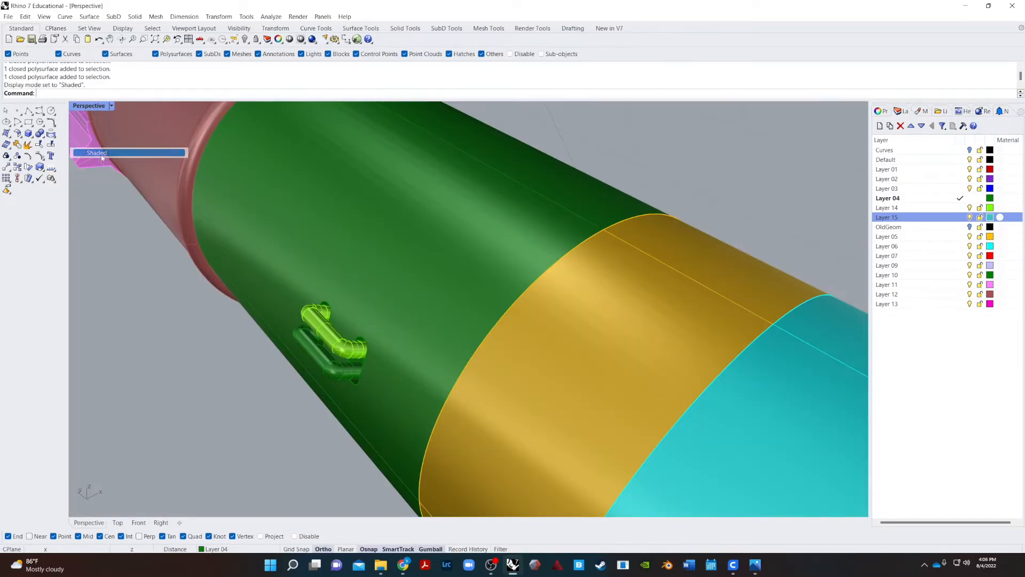
{"action": "right_click_drag", "start_coordinate": [116, 361], "coordinate": [206, 320]}
{"action": "left_click", "coordinate": [527, 275]}
{"action": "right_click_drag", "start_coordinate": [528, 275], "coordinate": [262, 341]}
{"action": "left_click", "coordinate": [272, 338], "text": "shift"}
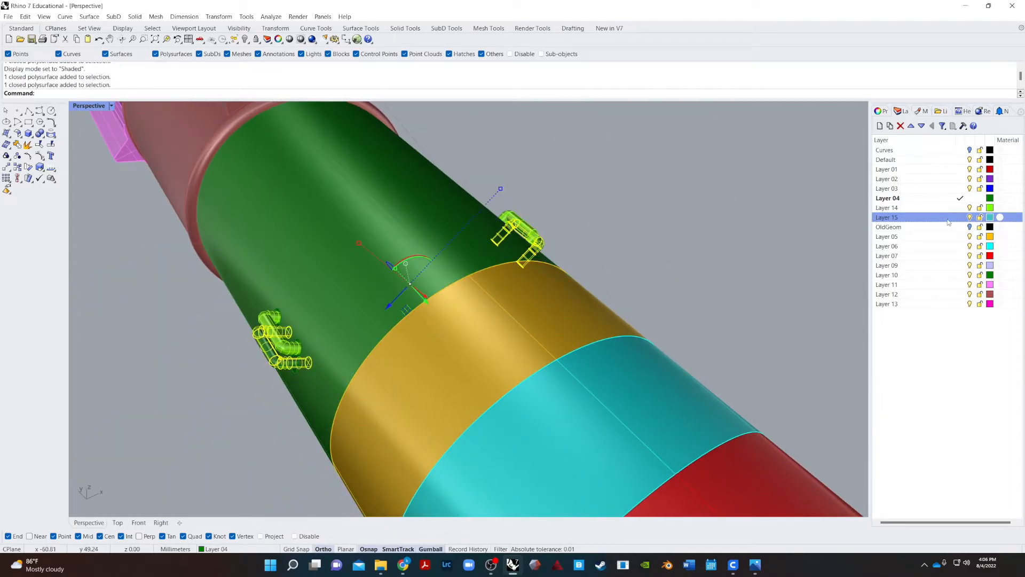
{"action": "right_click", "coordinate": [946, 222]}
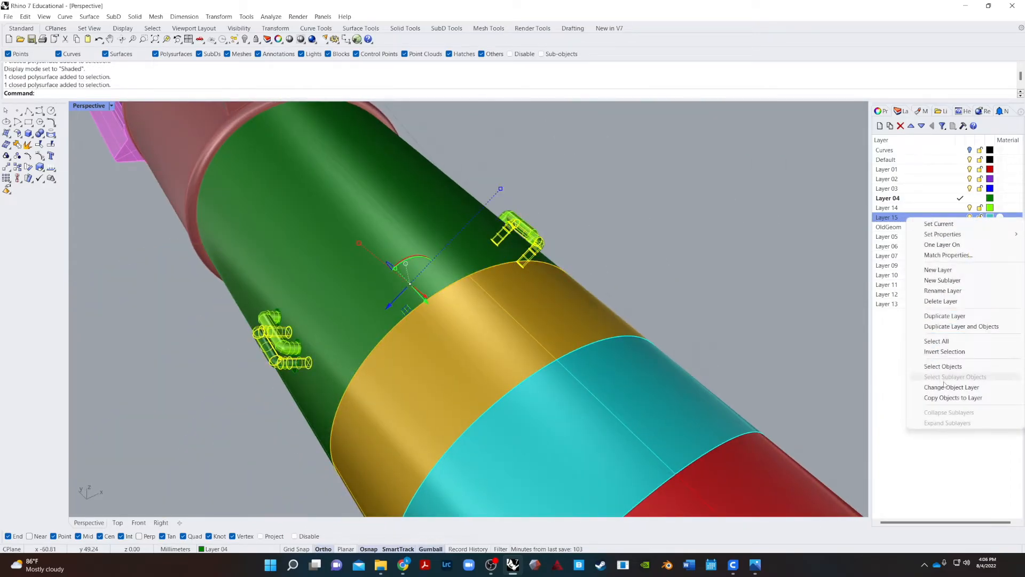
{"action": "left_click", "coordinate": [944, 386]}
{"action": "left_click", "coordinate": [660, 249]}
- Examine the handles' layer colours and the complete model from several angles
{"action": "right_click_drag", "start_coordinate": [660, 249], "coordinate": [419, 259]}
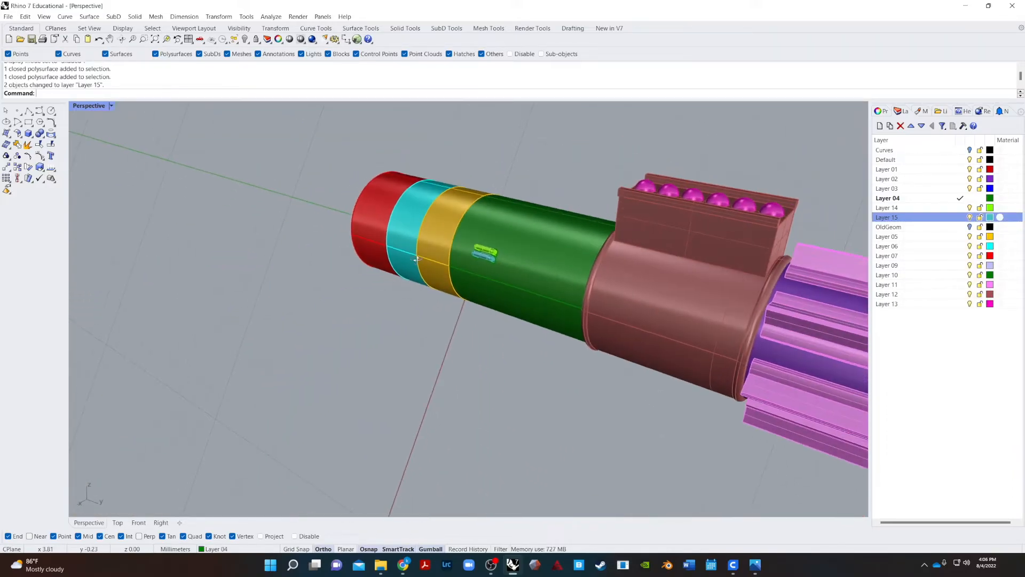
{"action": "scroll", "coordinate": [433, 277], "scroll_direction": "down", "scroll_amount": 6}
{"action": "scroll", "coordinate": [433, 278], "scroll_direction": "up", "scroll_amount": 6}
{"action": "right_click_drag", "start_coordinate": [507, 269], "coordinate": [401, 271]}
{"action": "scroll", "coordinate": [449, 288], "scroll_direction": "down", "scroll_amount": 6}
{"action": "scroll", "coordinate": [449, 288], "scroll_direction": "up", "scroll_amount": 6}
{"action": "scroll", "coordinate": [450, 291], "scroll_direction": "down", "scroll_amount": 6}
{"action": "scroll", "coordinate": [468, 287], "scroll_direction": "up", "scroll_amount": 6}
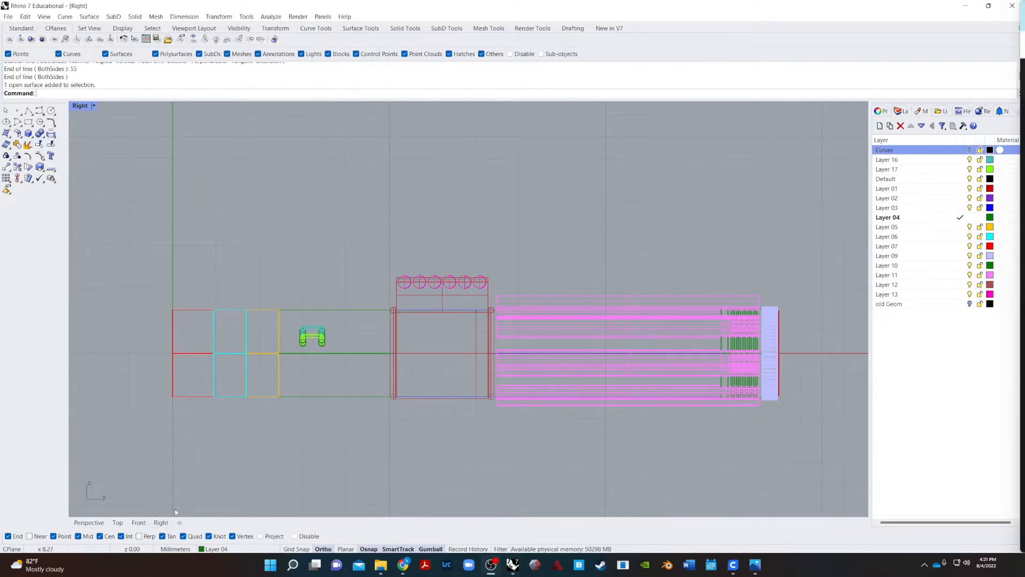
- Return to the Perspective view and set its construction plane to World Top
{"action": "left_click", "coordinate": [80, 523]}
{"action": "right_click_drag", "start_coordinate": [453, 387], "coordinate": [478, 385]}
{"action": "mouse_move", "coordinate": [241, 344]}
{"action": "right_mouse_down"}
{"action": "mouse_move", "coordinate": [238, 355]}
{"action": "mouse_move", "coordinate": [253, 330]}
{"action": "right_mouse_up"}
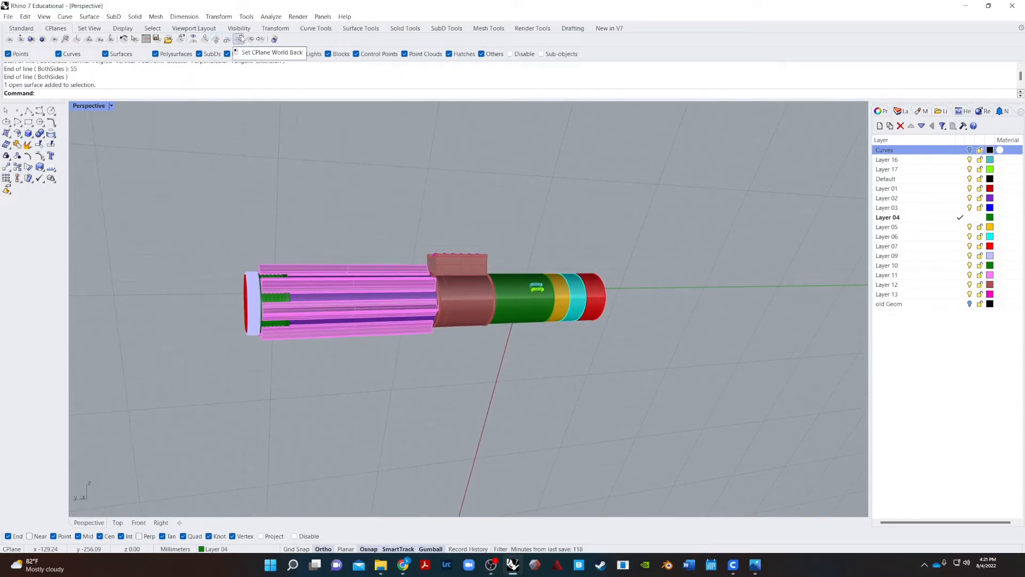
{"action": "left_click", "coordinate": [205, 40]}
{"action": "right_click_drag", "start_coordinate": [217, 160], "coordinate": [639, 196]}
{"action": "scroll", "coordinate": [598, 283], "scroll_direction": "up", "scroll_amount": 5}
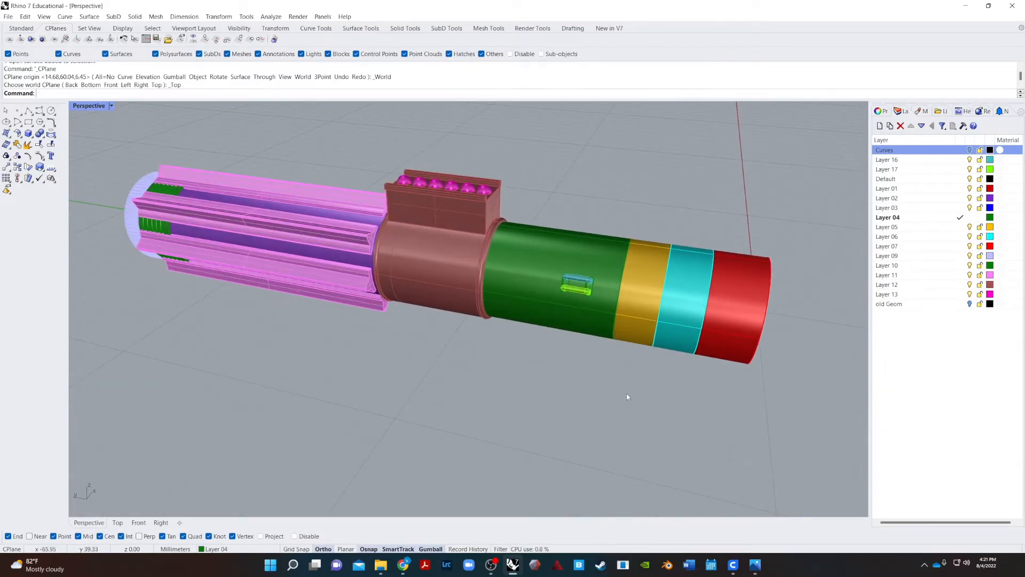
{"action": "right_click_drag", "start_coordinate": [627, 393], "coordinate": [642, 350]}
{"action": "left_click", "coordinate": [642, 350]}
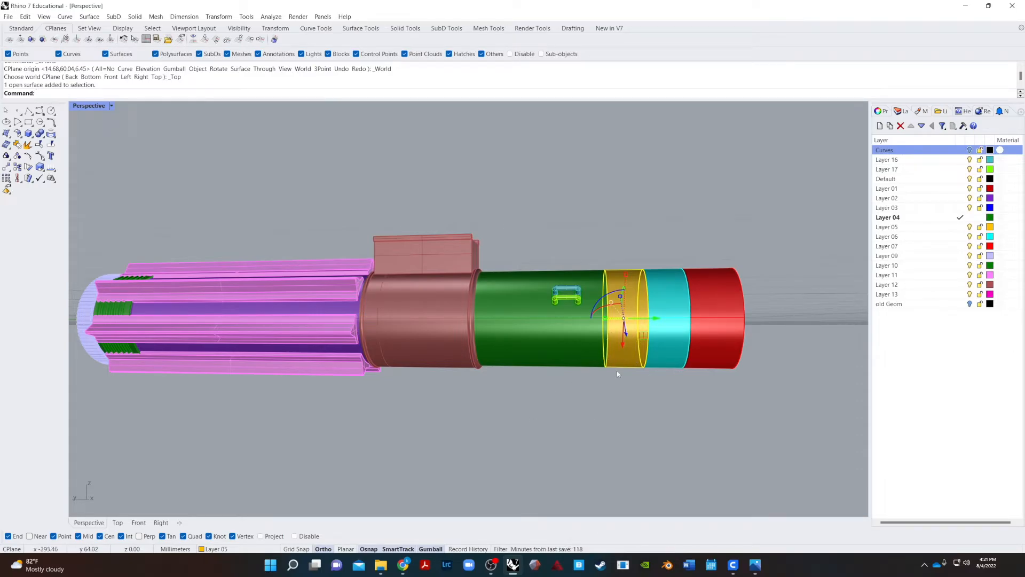
{"action": "type", "text": "OffsetSrf"}
{"action": "key", "text": "Return"}
{"action": "key", "text": "Escape"}
{"action": "key", "text": "Return"}
{"action": "key", "text": "Escape"}
{"action": "key", "text": "Return"}
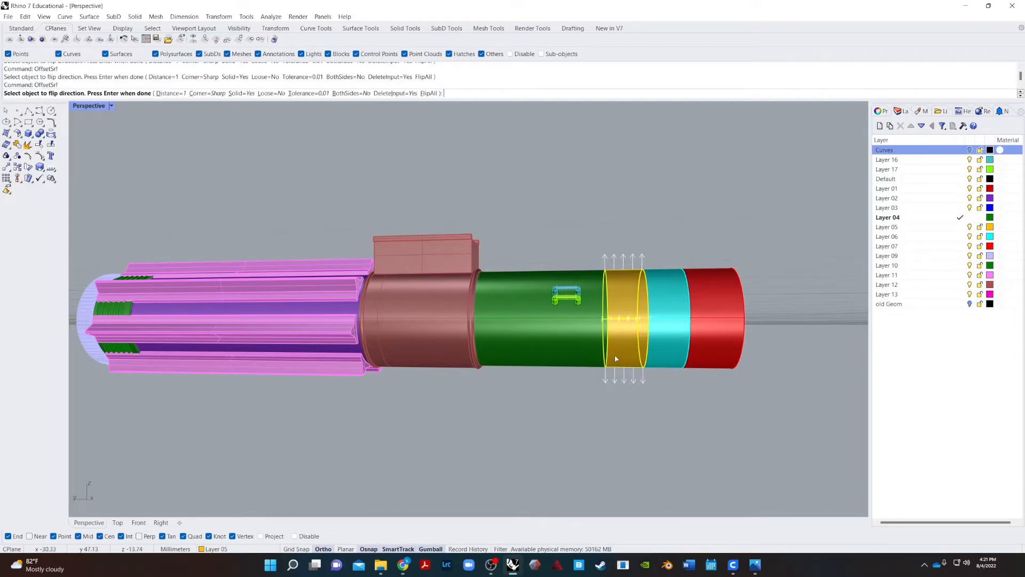
{"action": "key", "text": "Escape"}
- Select the gold section of the cylinder and isolate it
{"action": "middle_click", "coordinate": [613, 243]}
{"action": "left_click", "coordinate": [621, 289]}
{"action": "middle_click", "coordinate": [608, 415]}
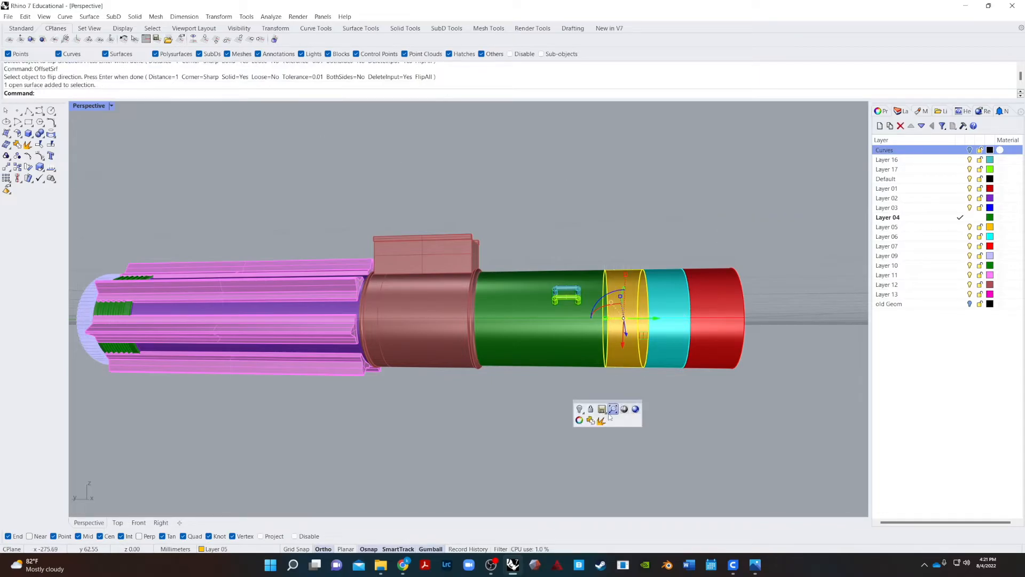
{"action": "left_click", "coordinate": [591, 409]}
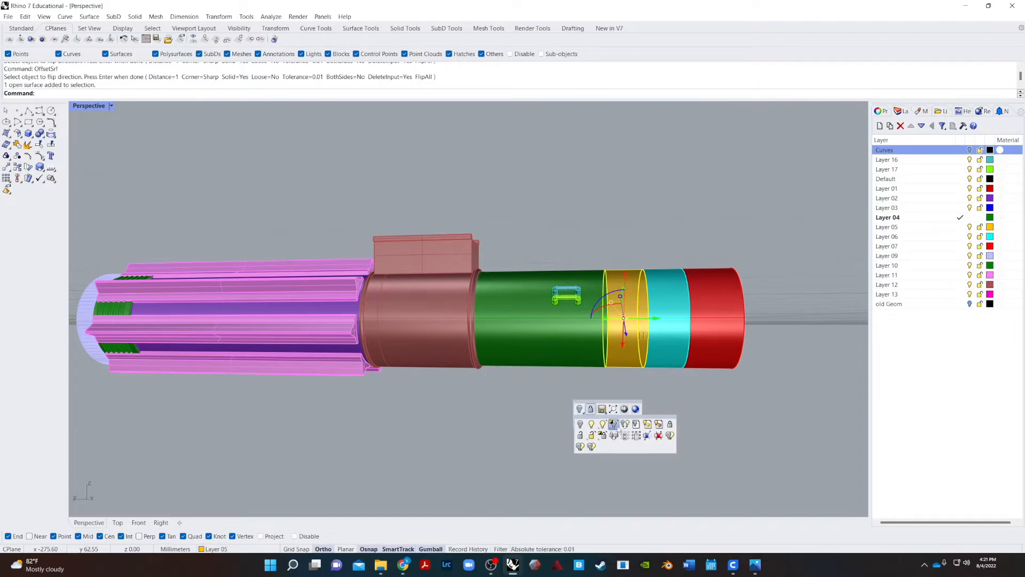
{"action": "left_click", "coordinate": [616, 425]}
{"action": "left_click", "coordinate": [567, 423]}
- Cap both open ends of the gold section to form a closed solid
{"action": "right_click_drag", "start_coordinate": [640, 349], "coordinate": [588, 345]}
{"action": "left_click", "coordinate": [567, 347]}
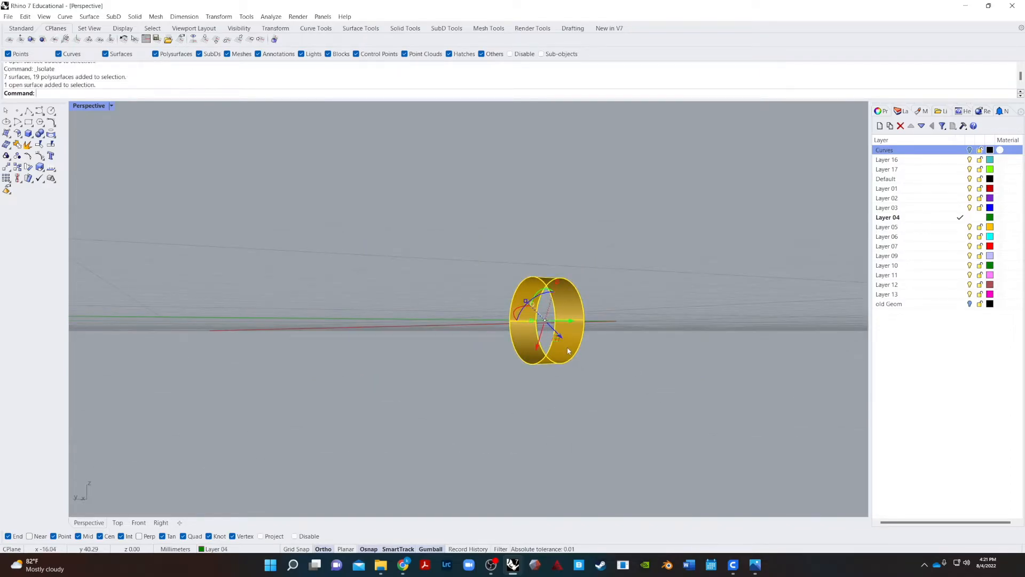
{"action": "scroll", "coordinate": [553, 379], "scroll_direction": "up", "scroll_amount": 3}
{"action": "type", "text": "Cap"}
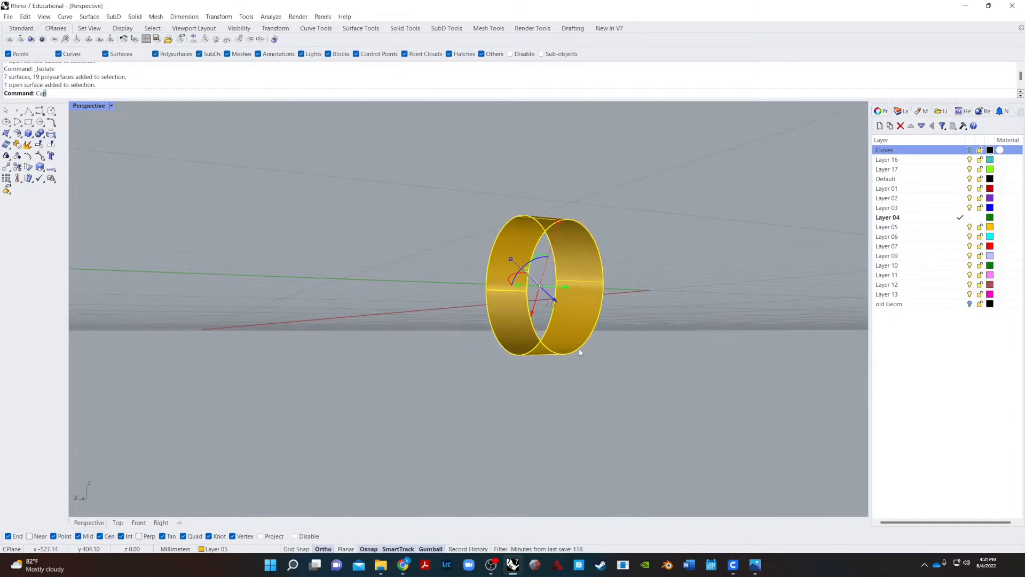
{"action": "key", "text": "Return"}
{"action": "right_click_drag", "start_coordinate": [580, 351], "coordinate": [523, 377]}
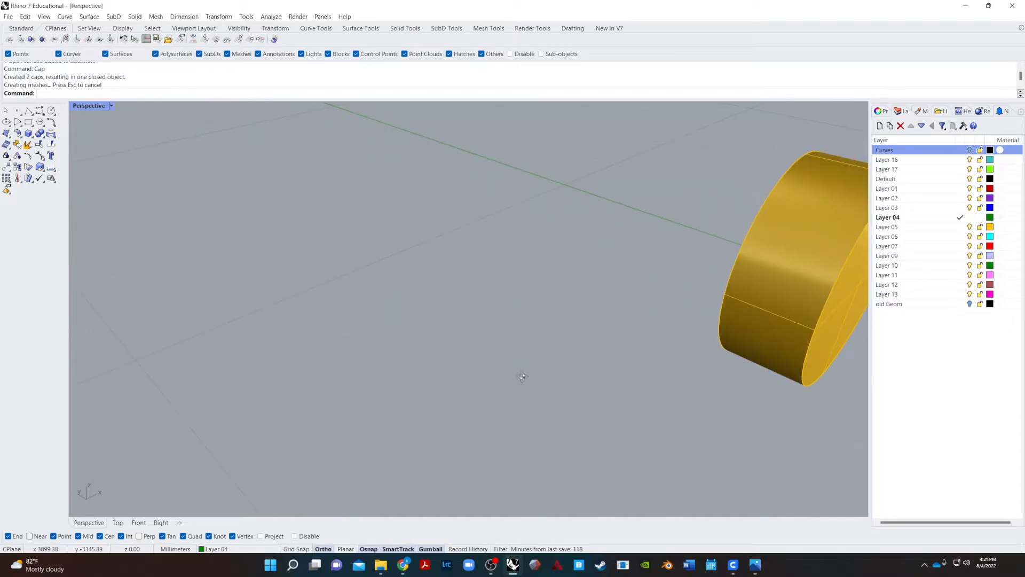
- Offset the gold section's curved outer face outward by 5 mm as a solid with sharp corners
{"action": "left_click", "coordinate": [764, 322]}
{"action": "type", "text": "Off"}
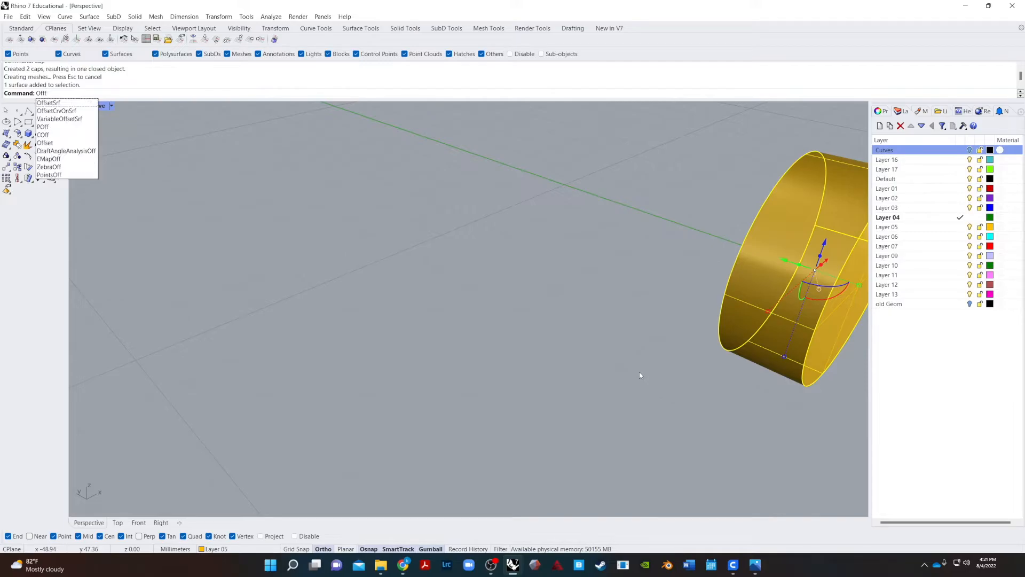
{"action": "type", "text": "setSrf"}
{"action": "key", "text": "Return"}
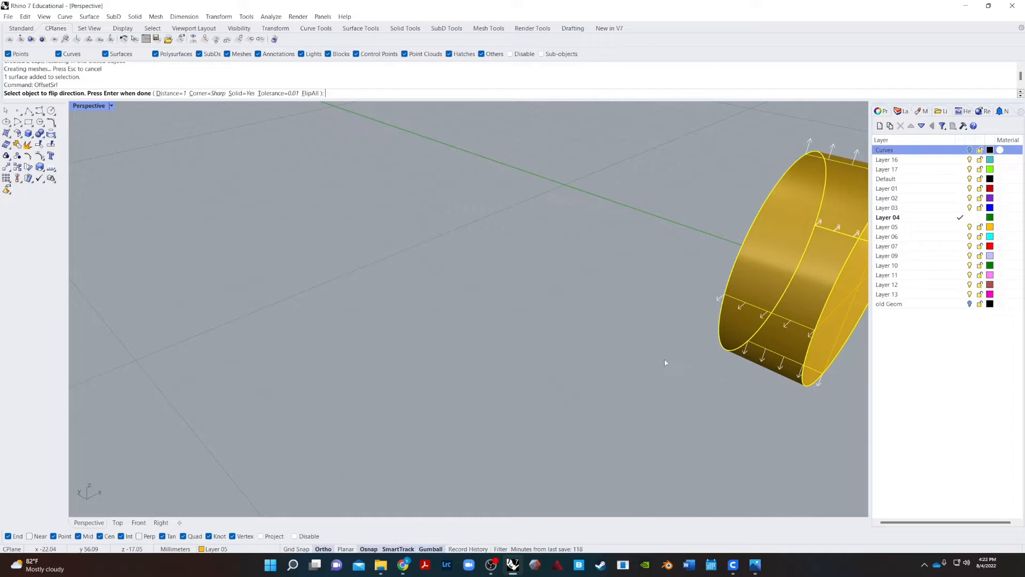
{"action": "key", "text": "Return"}
{"action": "key", "text": "Return"}
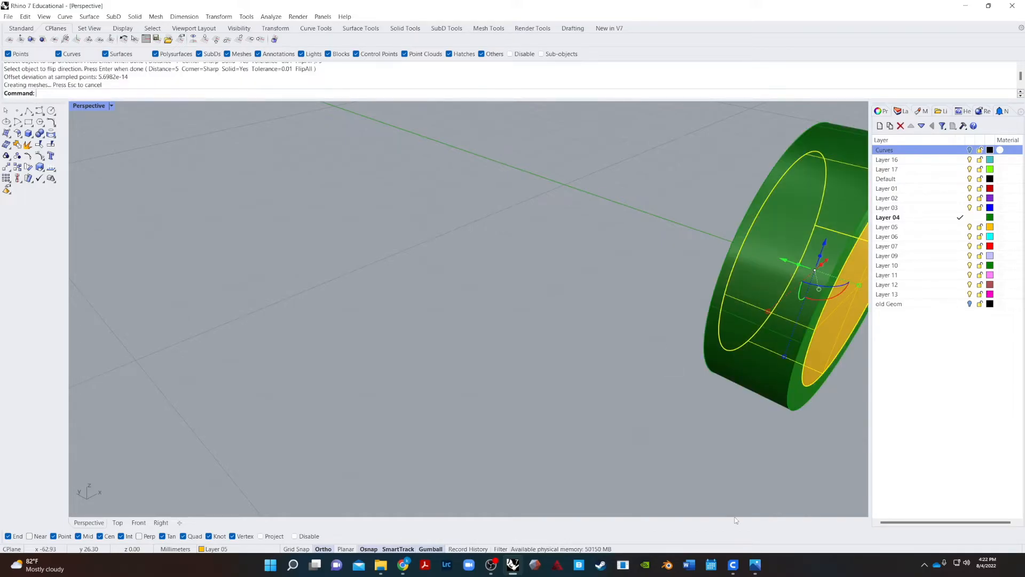
- Clear the selection and show all hidden parts of the cylinder model again
{"action": "left_click", "coordinate": [629, 321]}
{"action": "right_click_drag", "start_coordinate": [630, 321], "coordinate": [531, 330]}
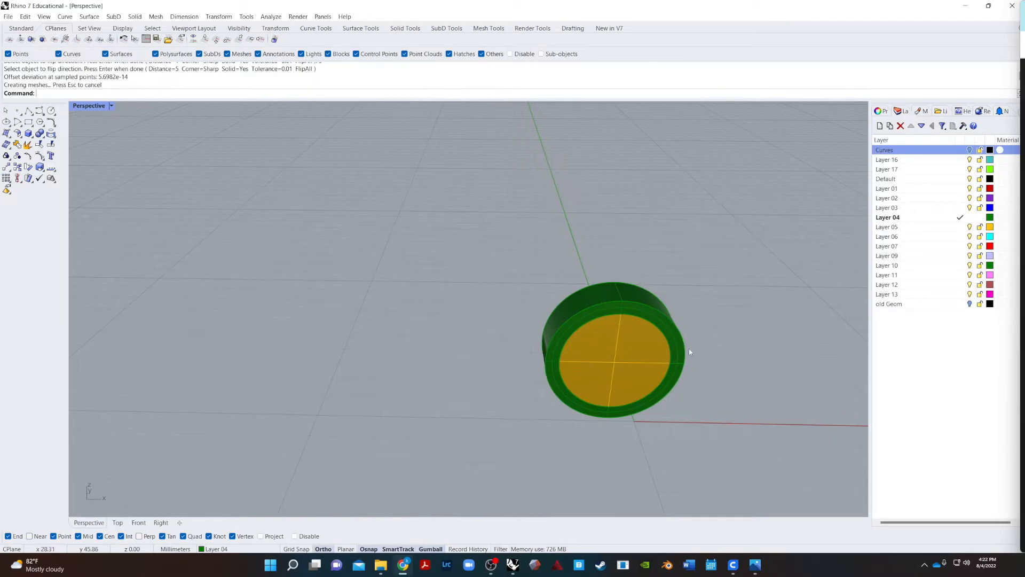
{"action": "right_click_drag", "start_coordinate": [792, 382], "coordinate": [523, 402]}
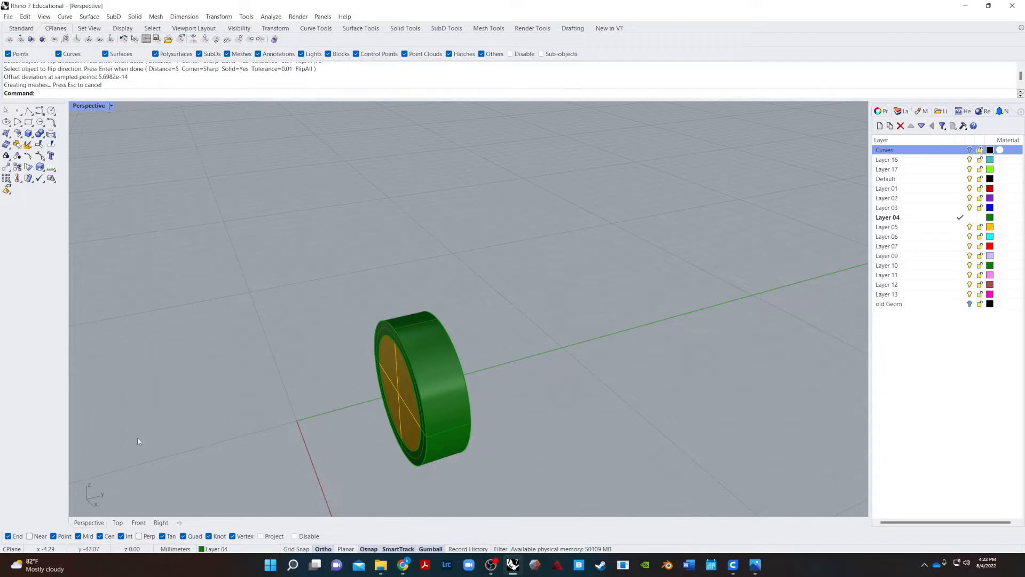
{"action": "middle_click", "coordinate": [212, 233]}
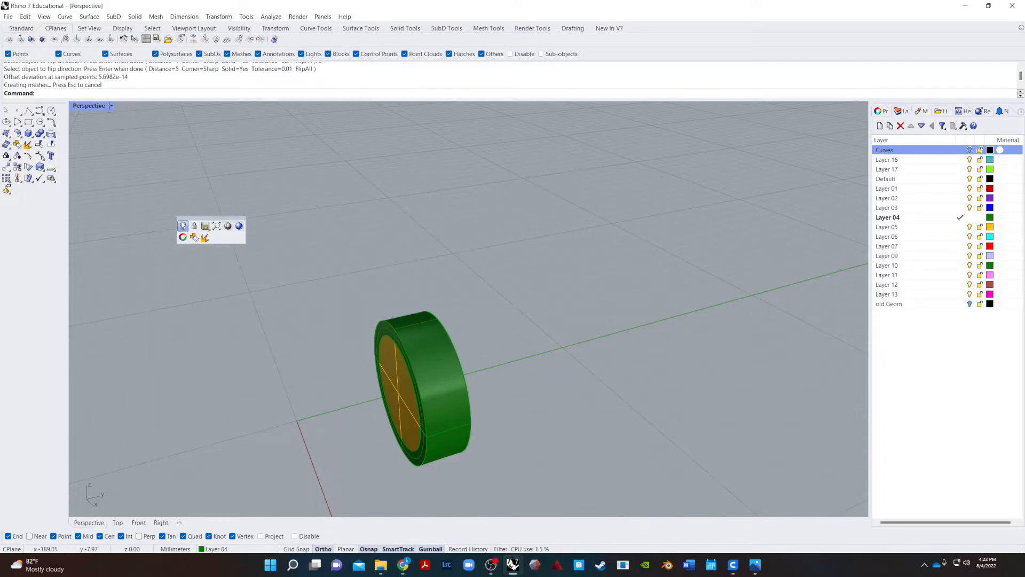
{"action": "left_click", "coordinate": [181, 223]}
- Examine how the new outer ring sits against the neighbouring cylinder sections
{"action": "right_click_drag", "start_coordinate": [196, 367], "coordinate": [267, 278]}
{"action": "left_click", "coordinate": [479, 219]}
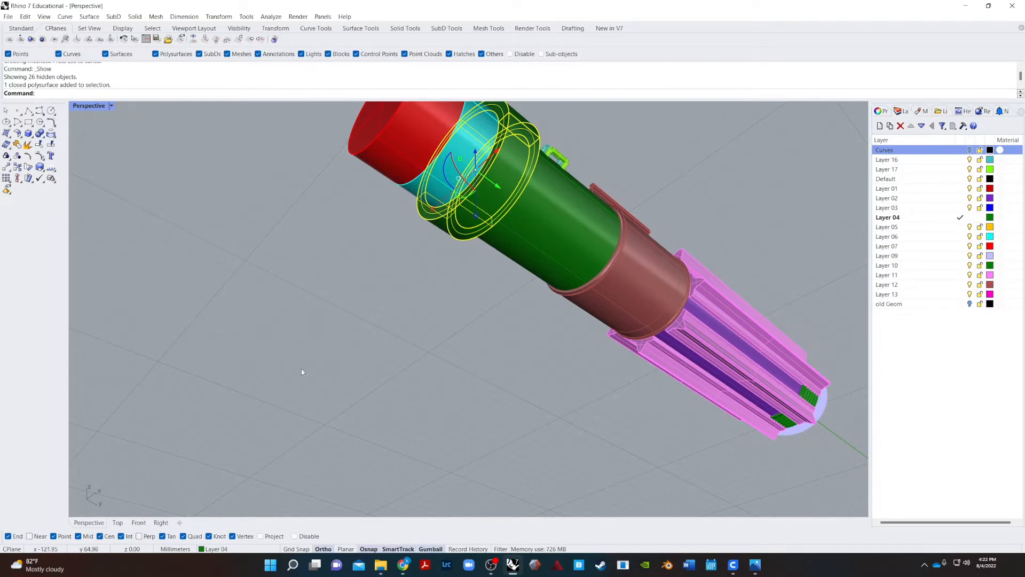
{"action": "left_click", "coordinate": [216, 364]}
{"action": "right_click_drag", "start_coordinate": [450, 272], "coordinate": [440, 384]}
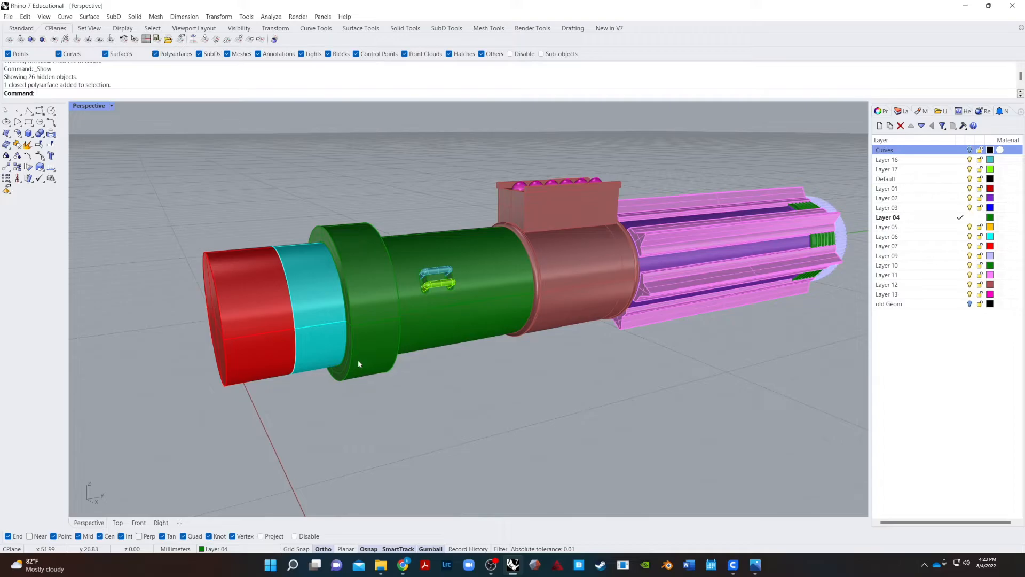
{"action": "right_click_drag", "start_coordinate": [464, 360], "coordinate": [442, 366]}
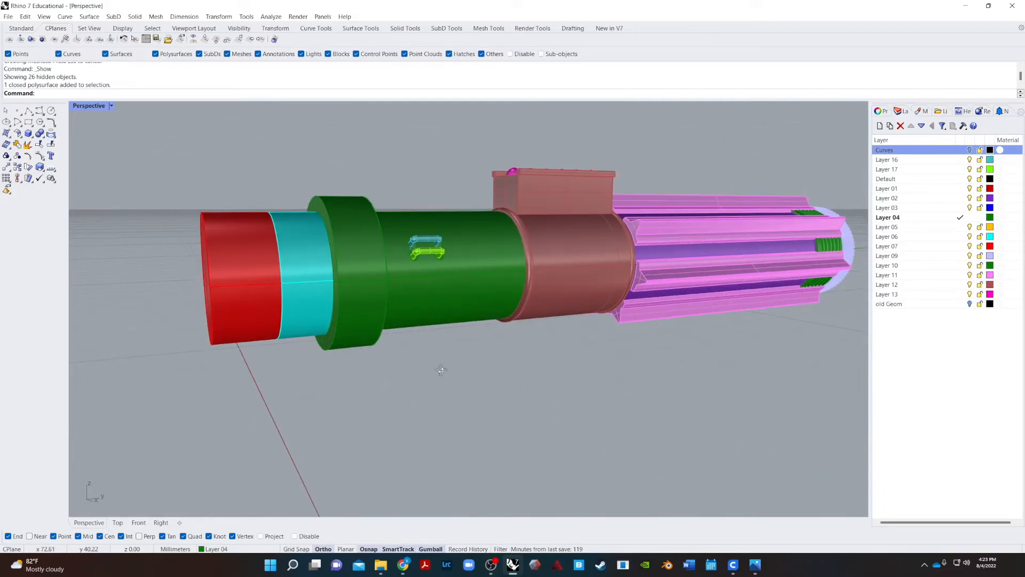
{"action": "scroll", "coordinate": [303, 322], "scroll_direction": "up", "scroll_amount": 5}
{"action": "left_click", "coordinate": [303, 322]}
{"action": "left_click", "coordinate": [255, 362]}
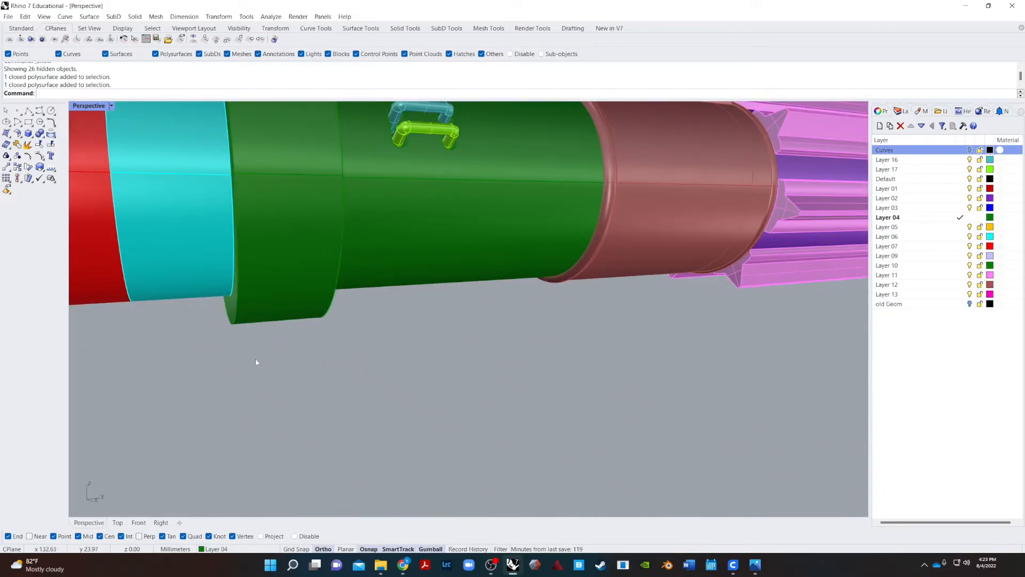
{"action": "left_click", "coordinate": [296, 319]}
{"action": "scroll", "coordinate": [354, 364], "scroll_direction": "down", "scroll_amount": 5}
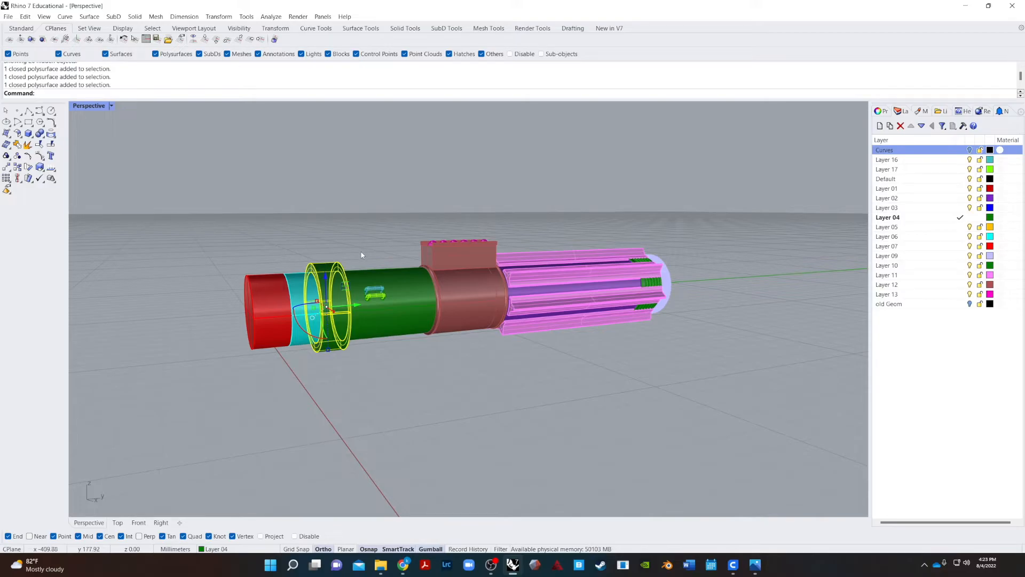
{"action": "left_click", "coordinate": [239, 181]}
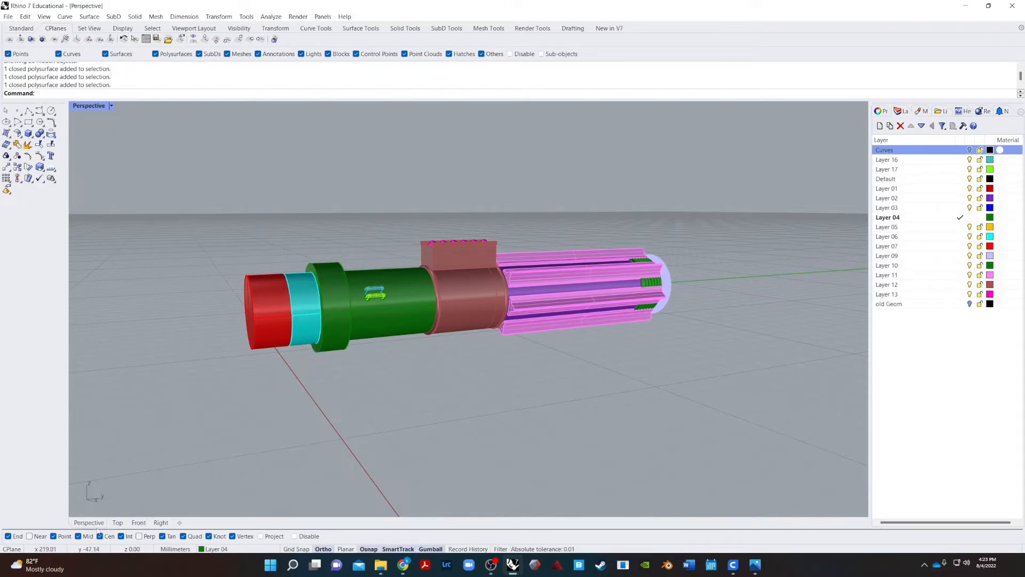
- In the Top view, draw a rectangle across the ring's full width, extending from its upper-left corner toward the pipe handles
{"action": "left_click", "coordinate": [117, 523]}
{"action": "type", "text": "rectangle"}
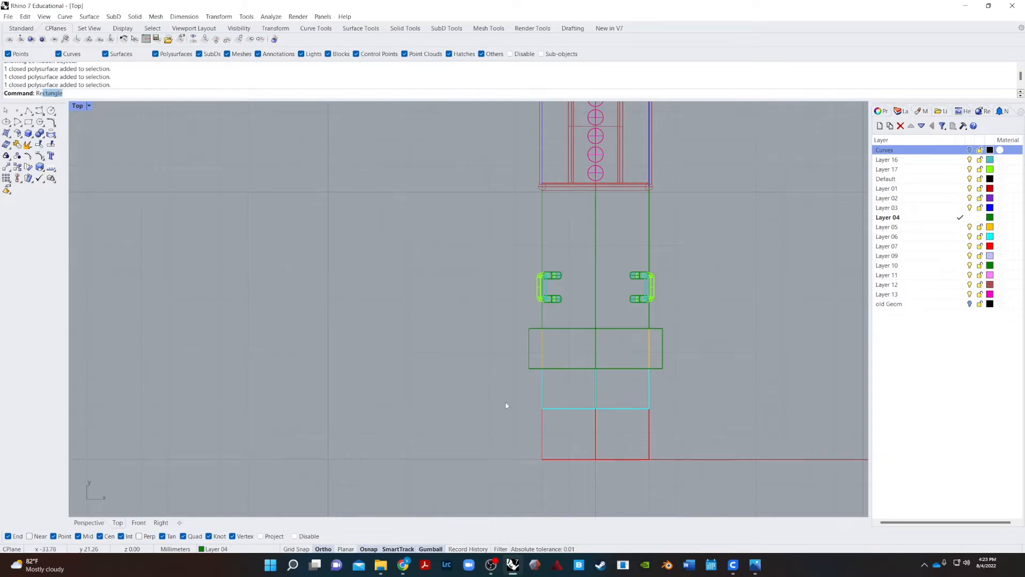
{"action": "key", "text": "Return"}
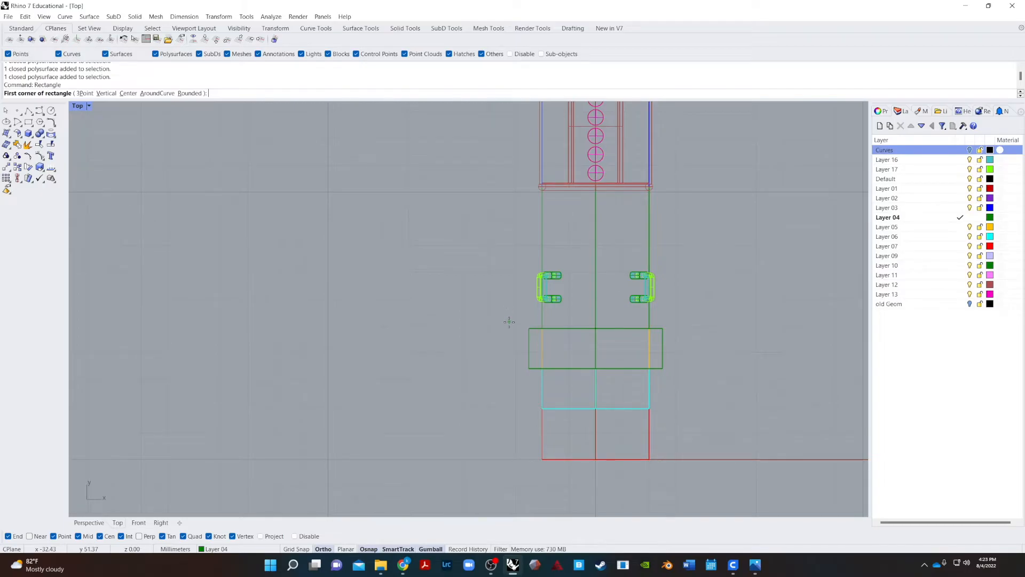
{"action": "left_click", "coordinate": [510, 289]}
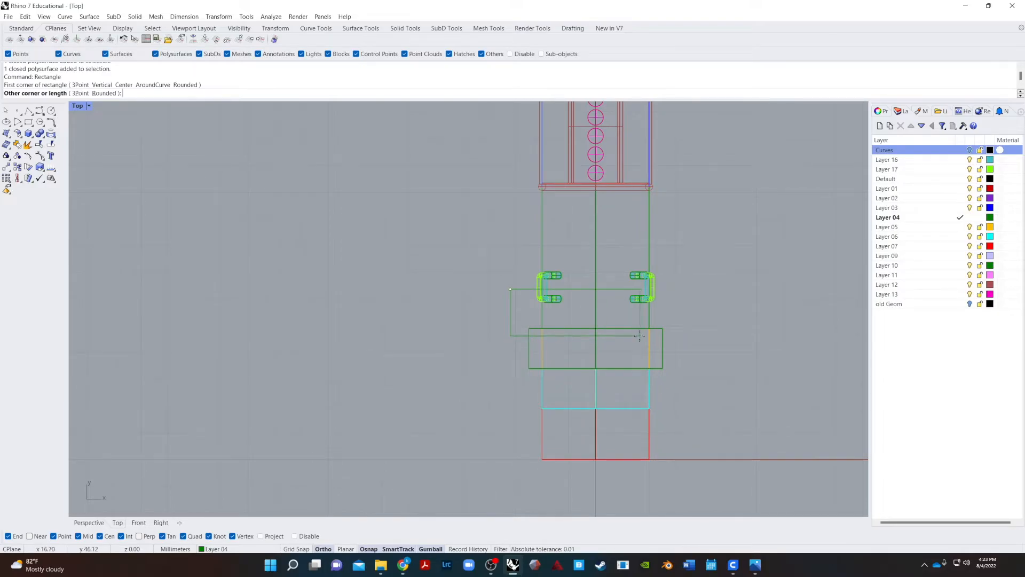
{"action": "key", "text": "Escape"}
{"action": "key", "text": "space"}
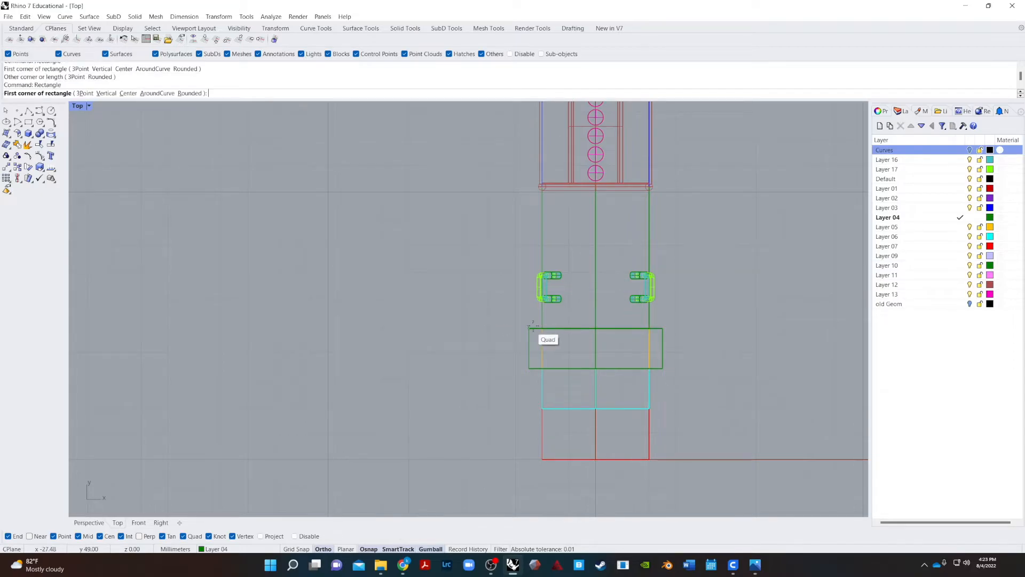
{"action": "left_click", "coordinate": [524, 329]}
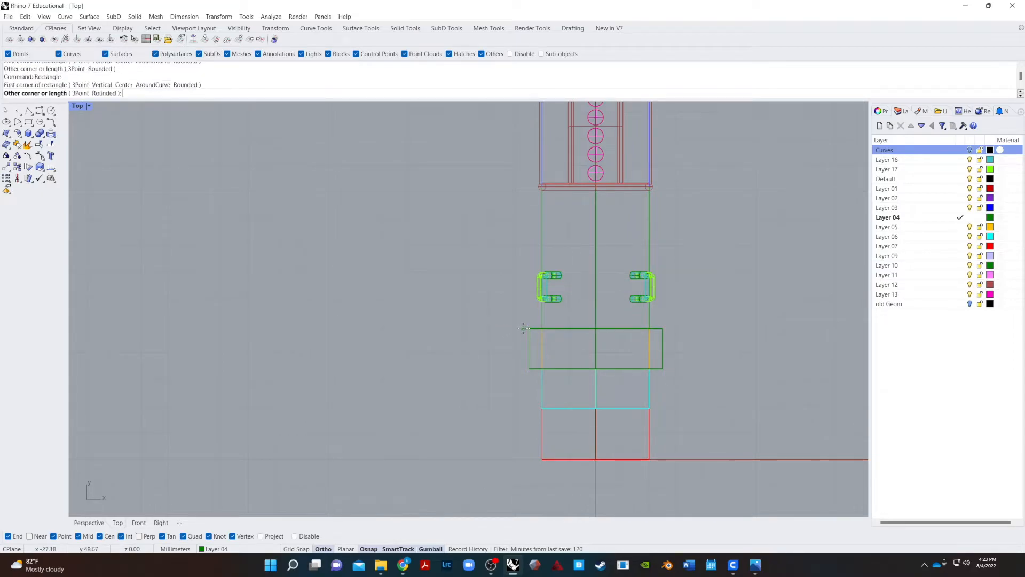
{"action": "left_click", "coordinate": [663, 307]}
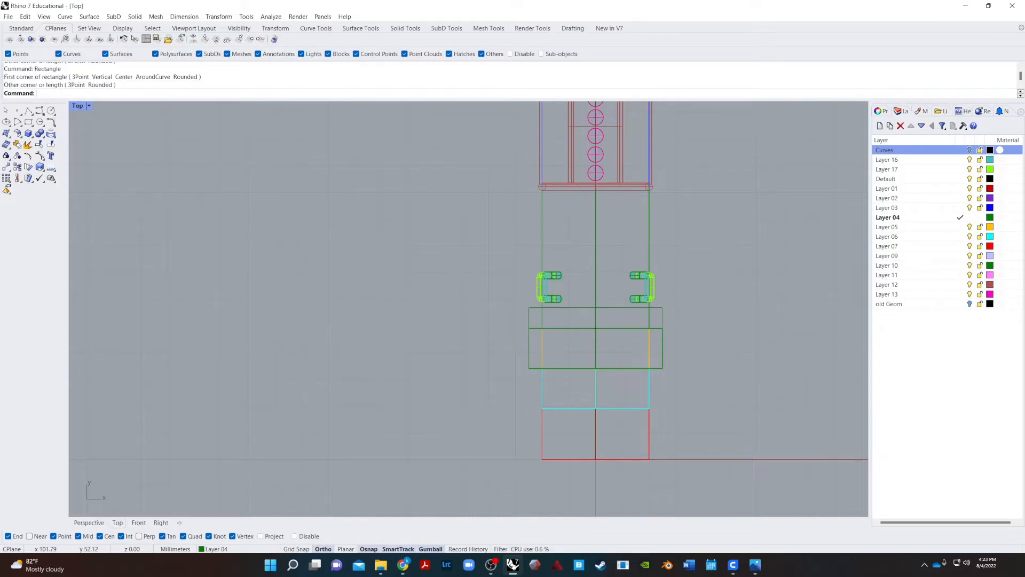
{"action": "key", "text": "alt+Tab"}
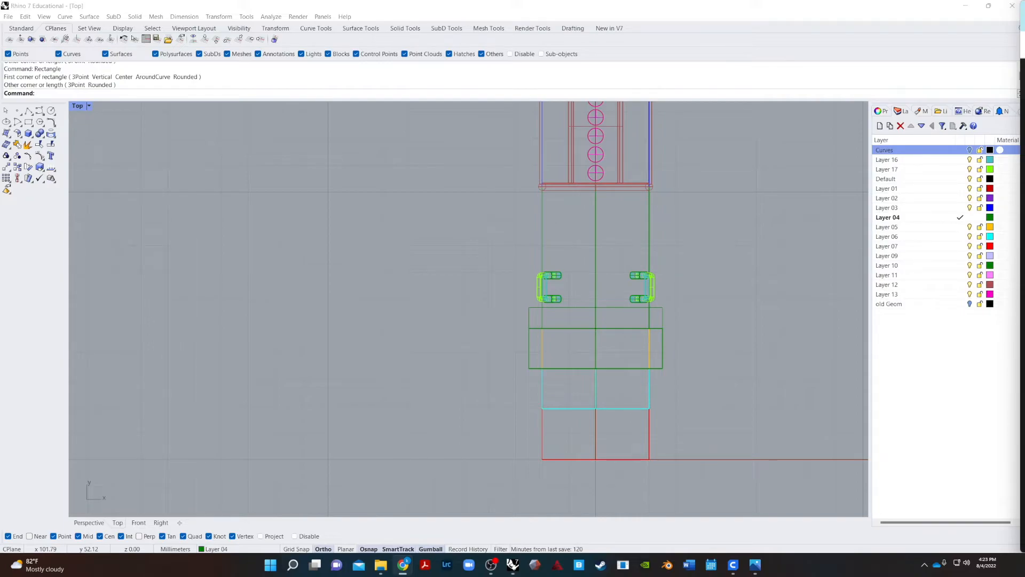
{"action": "key", "text": "alt+Tab"}
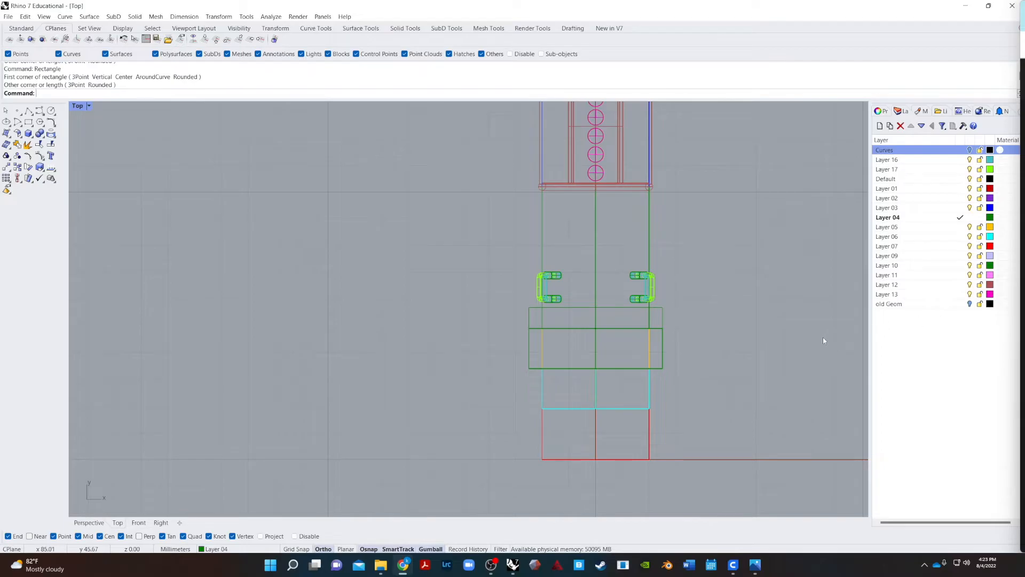
- Draw a larger rectangle from the first rectangle's upper-left corner to the ring's lower-right corner
{"action": "key", "text": "Return"}
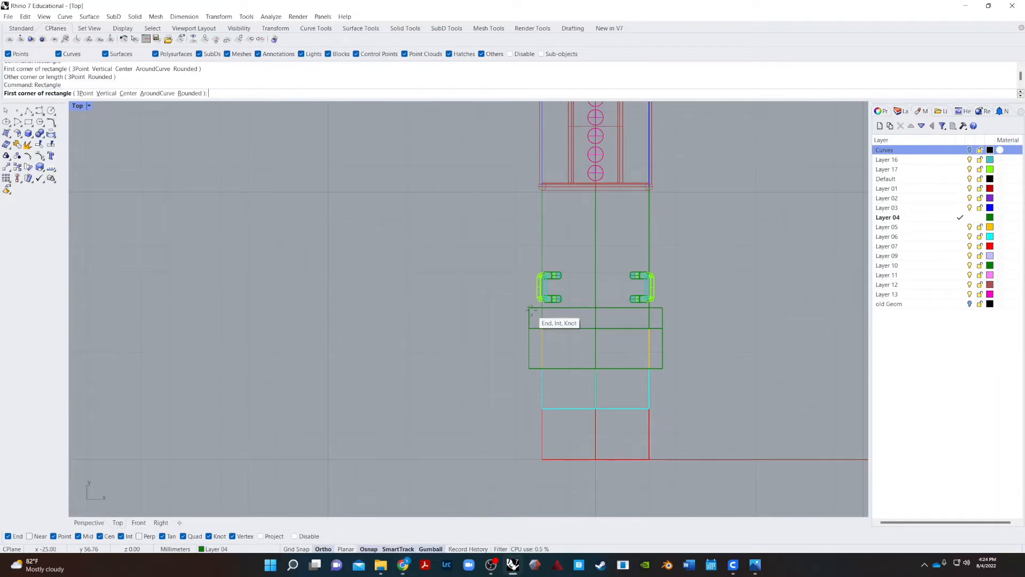
{"action": "left_click", "coordinate": [529, 307]}
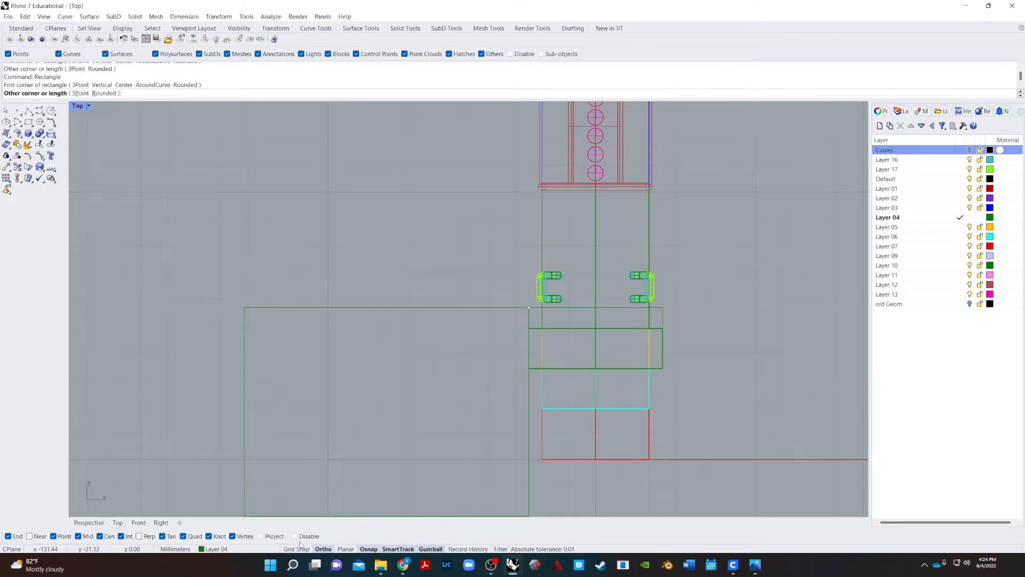
{"action": "left_click", "coordinate": [666, 368]}
- Select the larger rectangle and raise it just above the top of the ring in the Perspective view
{"action": "left_click", "coordinate": [664, 315]}
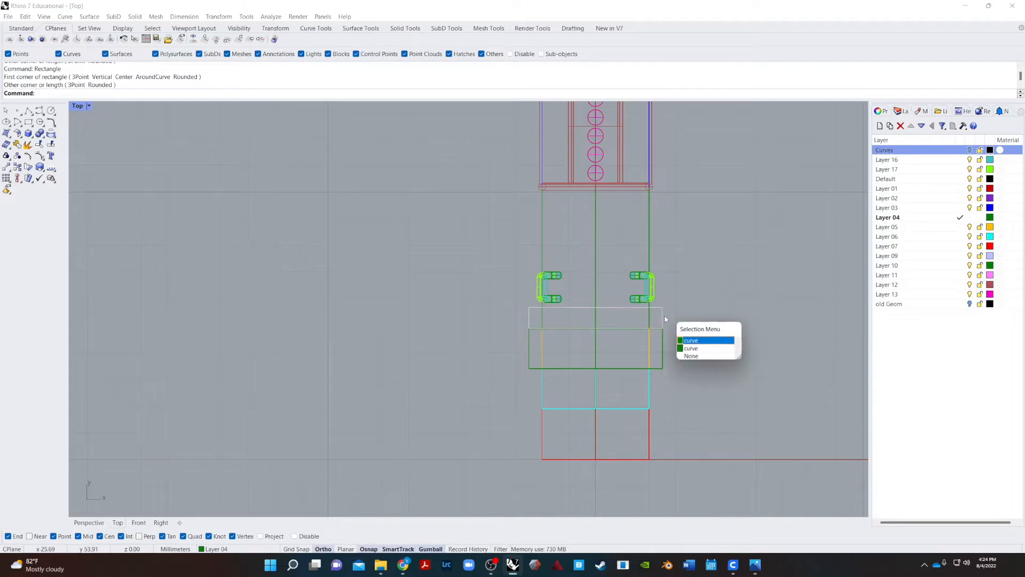
{"action": "left_click", "coordinate": [691, 348]}
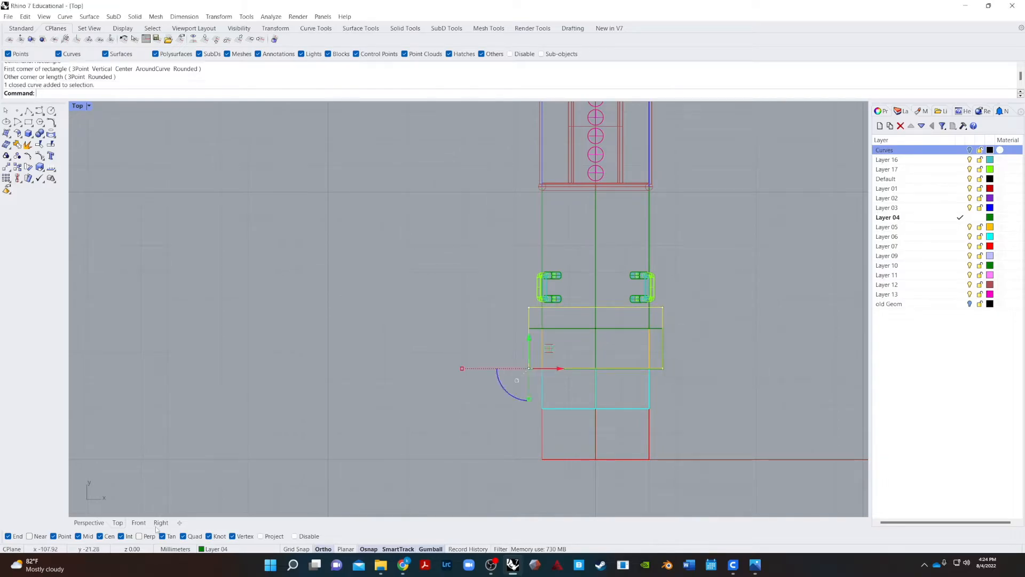
{"action": "left_click", "coordinate": [89, 523]}
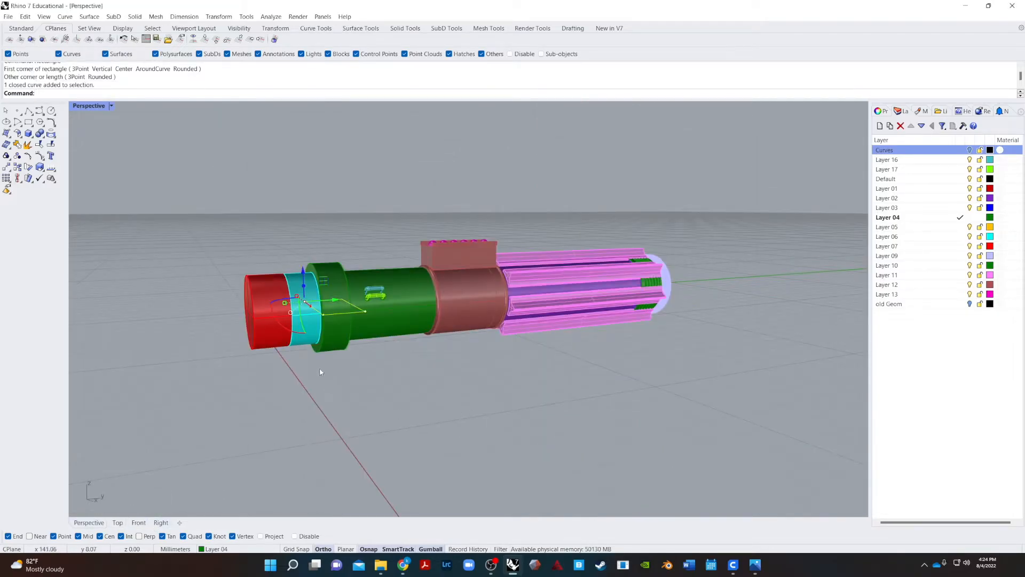
{"action": "scroll", "coordinate": [314, 314], "scroll_direction": "up", "scroll_amount": 5}
{"action": "left_click_drag", "start_coordinate": [295, 263], "coordinate": [475, 200]}
{"action": "scroll", "coordinate": [398, 187], "scroll_direction": "up", "scroll_amount": 6}
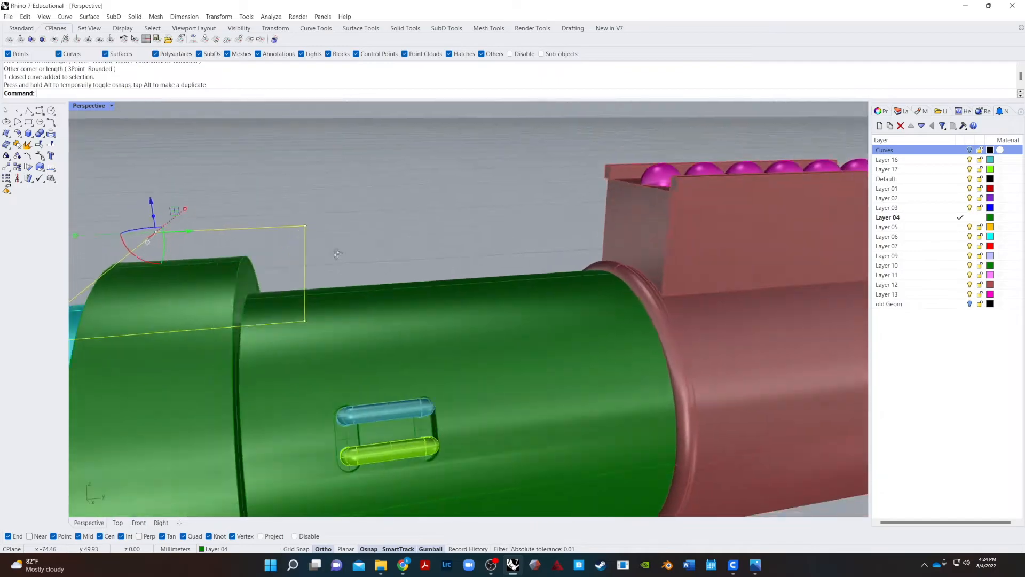
{"action": "right_click_drag", "start_coordinate": [337, 255], "coordinate": [351, 257]}
- Extrude the raised rectangle downward as a solid to the centre of the ring with ExtrudeCrv
{"action": "type", "text": "ExtrudeCrv"}
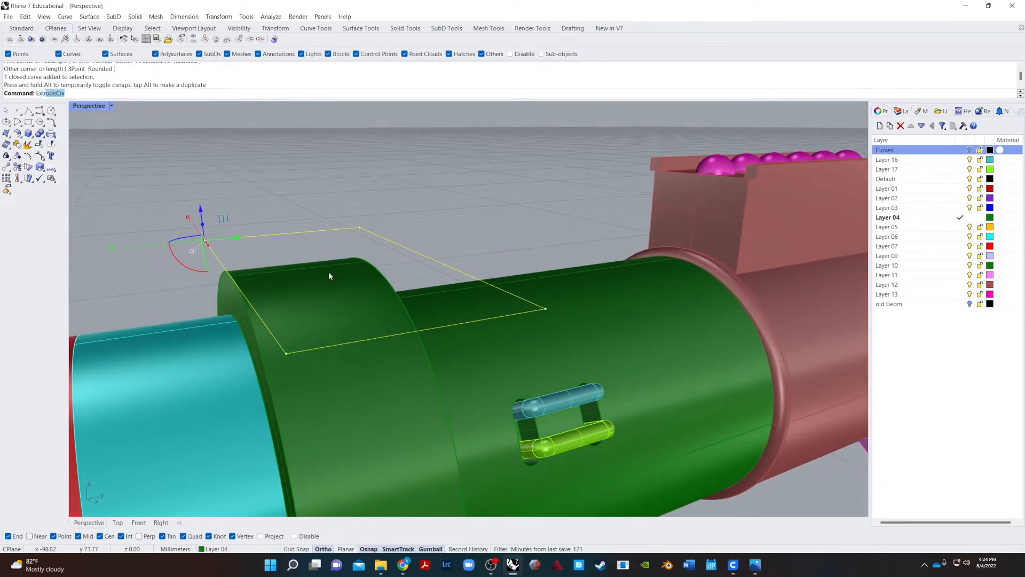
{"action": "key", "text": "Return"}
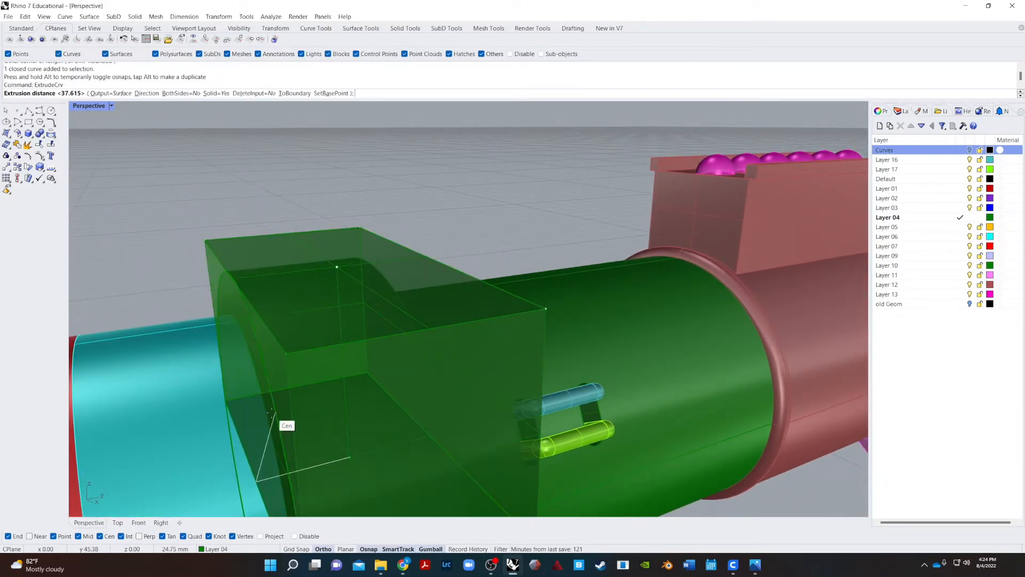
{"action": "left_click", "coordinate": [269, 423]}
{"action": "right_click_drag", "start_coordinate": [431, 170], "coordinate": [560, 198]}
{"action": "scroll", "coordinate": [561, 198], "scroll_direction": "down", "scroll_amount": 6}
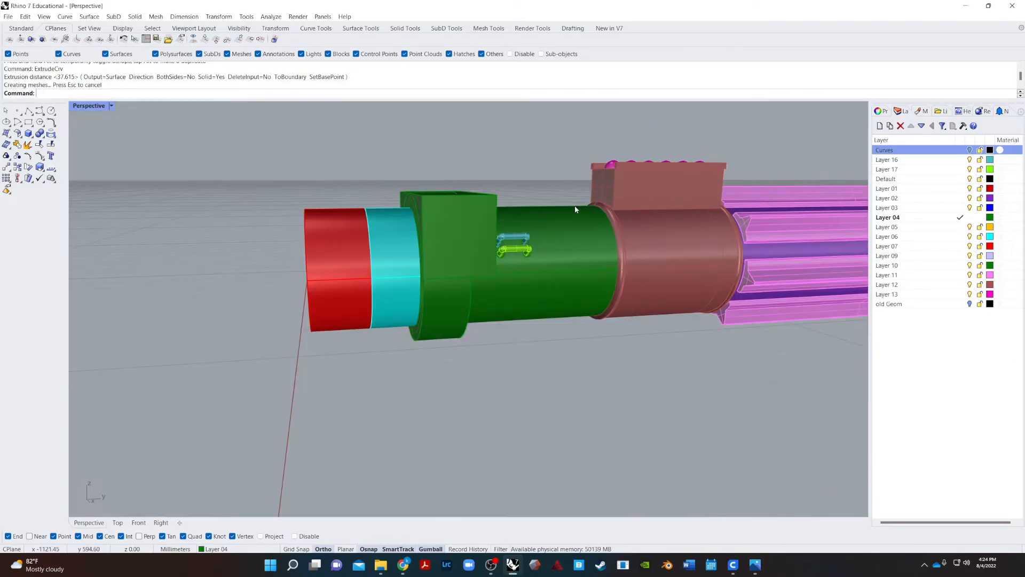
{"action": "right_click_drag", "start_coordinate": [424, 290], "coordinate": [463, 317]}
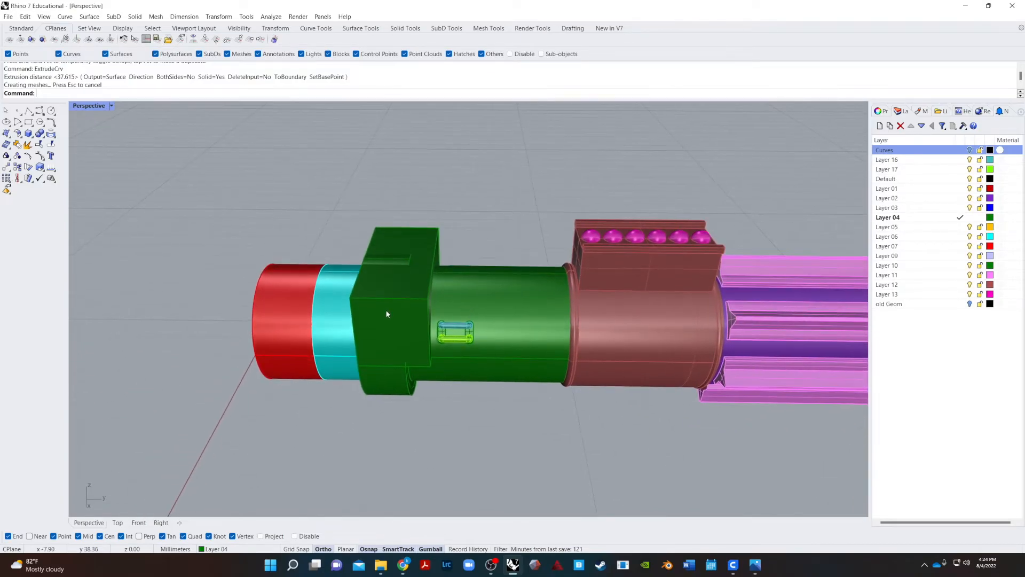
- Move the extruded box slightly upward along the vertical axis
{"action": "left_click", "coordinate": [399, 271]}
{"action": "scroll", "coordinate": [399, 271], "scroll_direction": "up", "scroll_amount": 5}
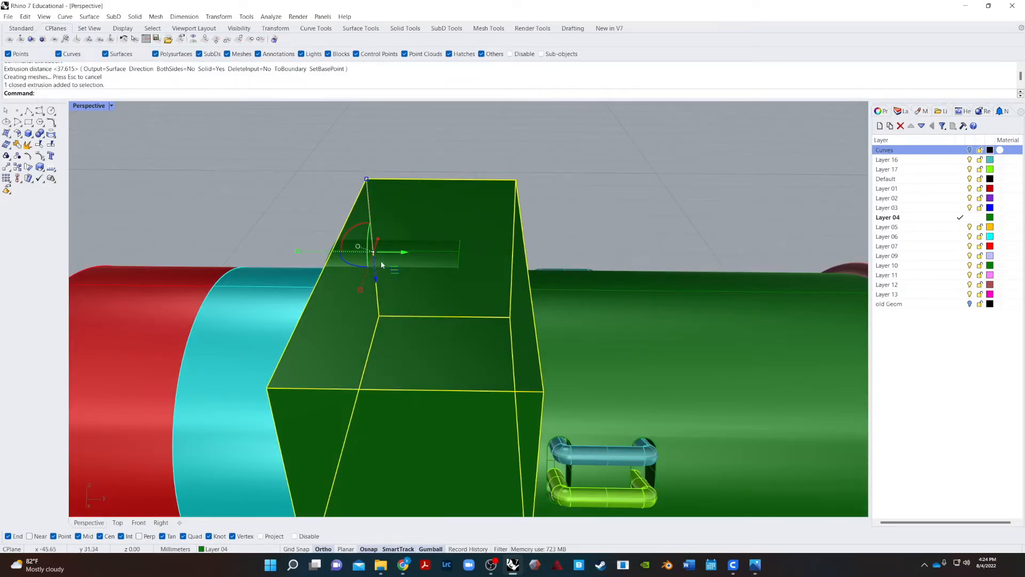
{"action": "left_click_drag", "start_coordinate": [376, 278], "coordinate": [495, 245]}
{"action": "left_click", "coordinate": [590, 222]}
- Examine how the extruded box overlaps the ring and the green cylinder section from both ends
{"action": "right_click_drag", "start_coordinate": [590, 222], "coordinate": [431, 306]}
{"action": "left_click", "coordinate": [322, 386]}
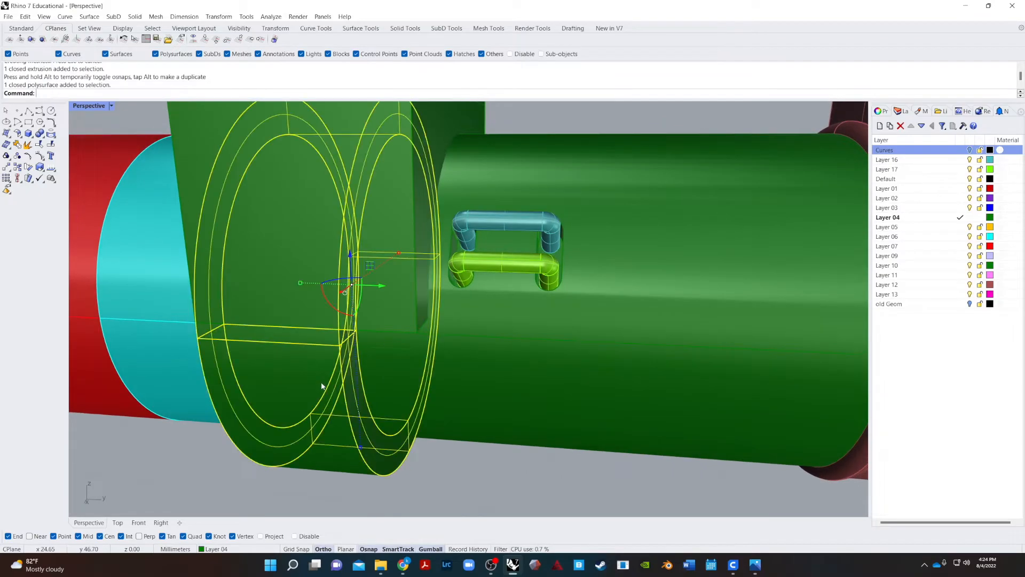
{"action": "left_click", "coordinate": [426, 422]}
{"action": "key", "text": "Escape"}
{"action": "right_click_drag", "start_coordinate": [406, 240], "coordinate": [435, 233]}
{"action": "scroll", "coordinate": [440, 235], "scroll_direction": "down", "scroll_amount": 5}
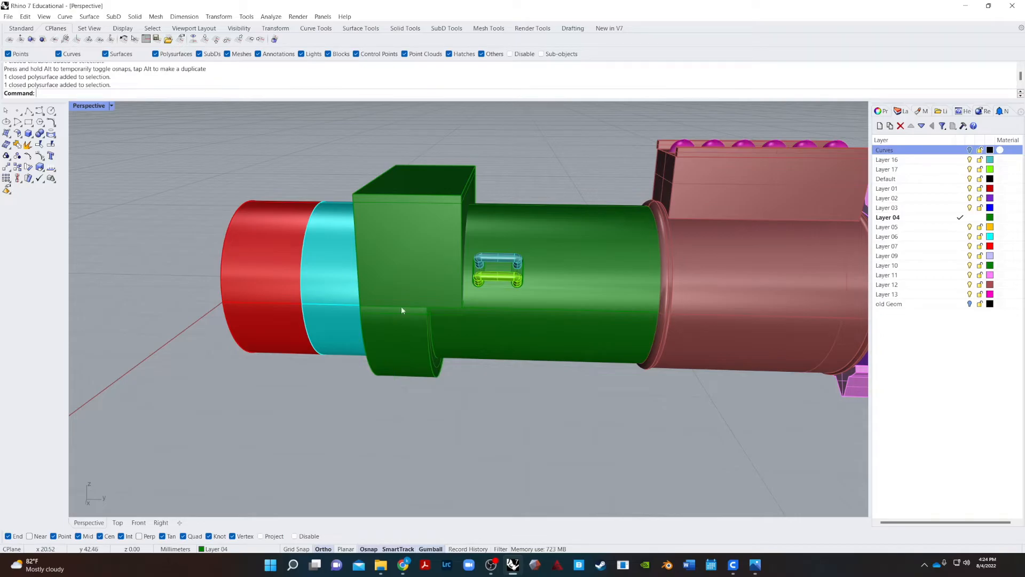
{"action": "right_click_drag", "start_coordinate": [373, 292], "coordinate": [409, 289]}
{"action": "right_click_drag", "start_coordinate": [444, 319], "coordinate": [301, 277]}
{"action": "scroll", "coordinate": [274, 213], "scroll_direction": "up", "scroll_amount": 5}
{"action": "scroll", "coordinate": [244, 137], "scroll_direction": "up", "scroll_amount": 10}
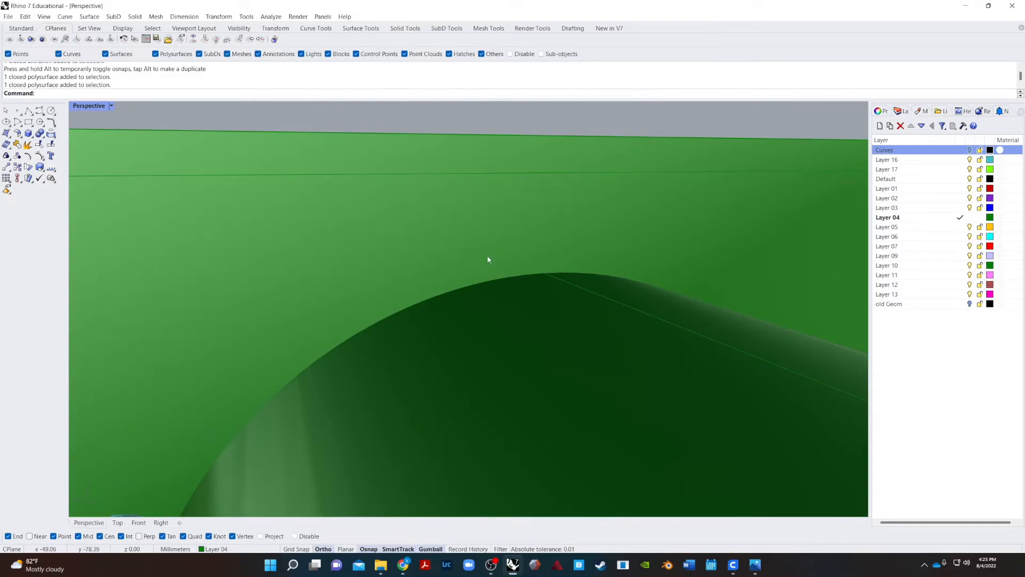
- Isolate the green cylinder section, the extruded box and the outer ring, and clear the selection
{"action": "left_click", "coordinate": [457, 343]}
{"action": "left_click", "coordinate": [453, 206], "text": "shift"}
{"action": "scroll", "coordinate": [373, 312], "scroll_direction": "down", "scroll_amount": 10}
{"action": "left_click", "coordinate": [366, 337], "text": "shift"}
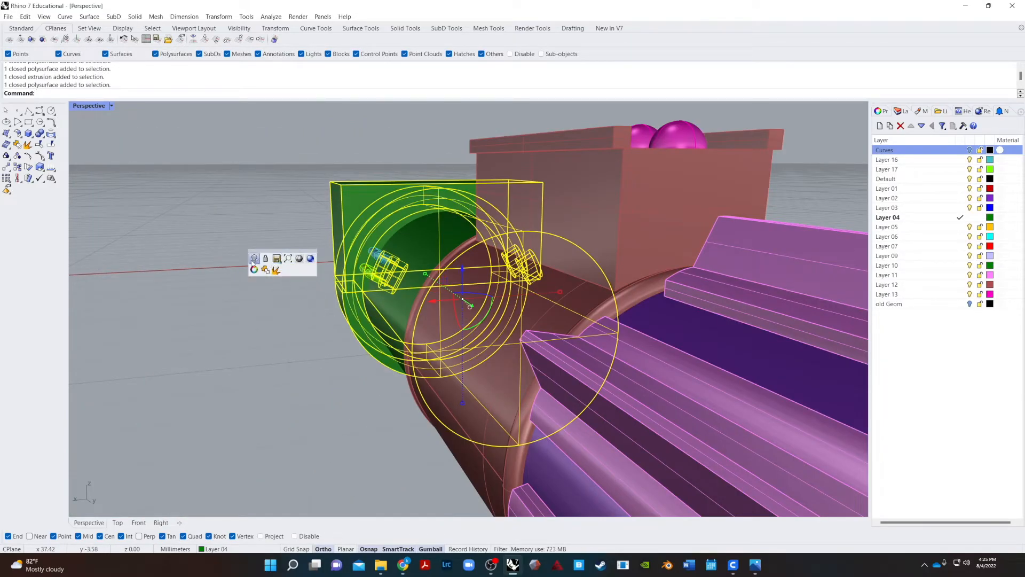
{"action": "left_click", "coordinate": [254, 260]}
{"action": "left_click", "coordinate": [289, 274]}
{"action": "left_click", "coordinate": [275, 248]}
{"action": "mouse_move", "coordinate": [275, 248]}
{"action": "right_mouse_down"}
{"action": "mouse_move", "coordinate": [389, 256]}
{"action": "mouse_move", "coordinate": [276, 268]}
{"action": "right_mouse_up"}
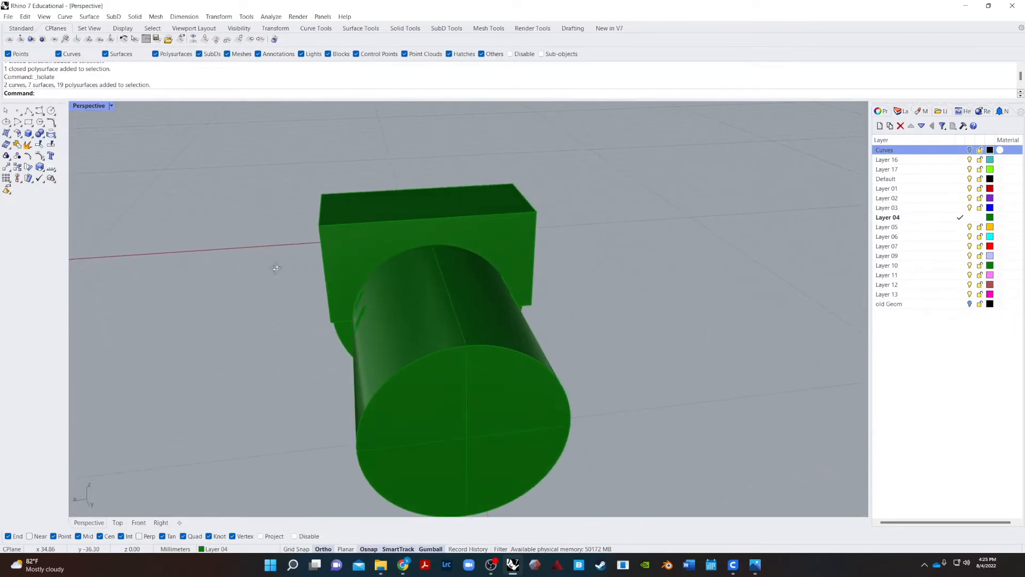
- Align the construction plane to the front face of the extruded box with the CPlane Object option
{"action": "right_click_drag", "start_coordinate": [523, 248], "coordinate": [82, 99]}
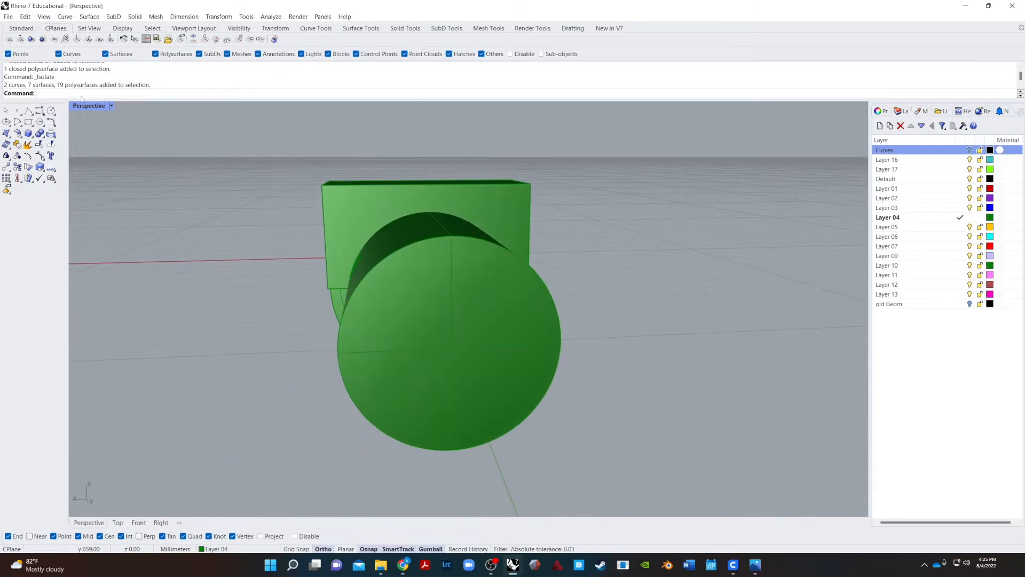
{"action": "left_click", "coordinate": [29, 123]}
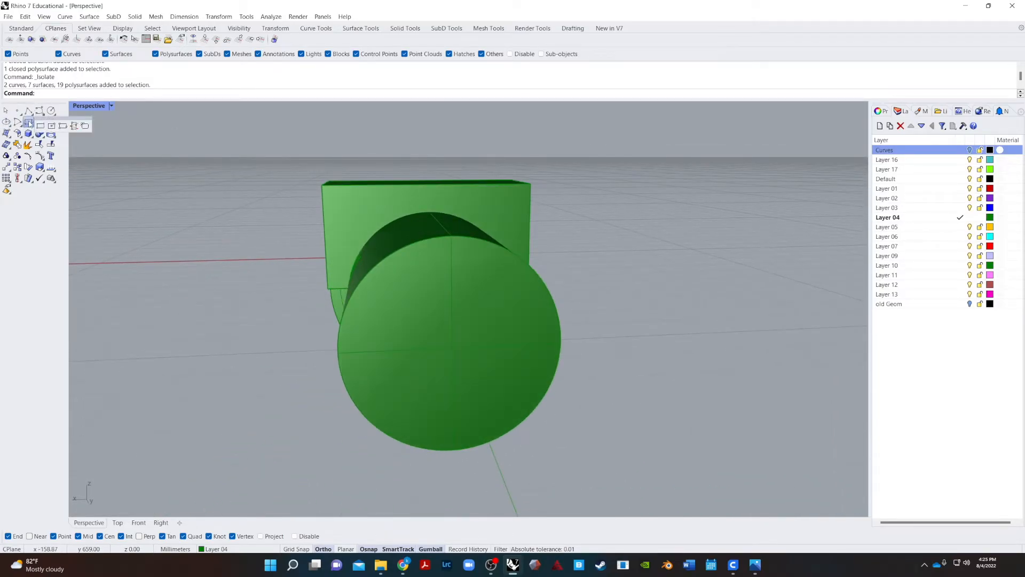
{"action": "left_click", "coordinate": [31, 40]}
{"action": "left_click", "coordinate": [365, 207]}
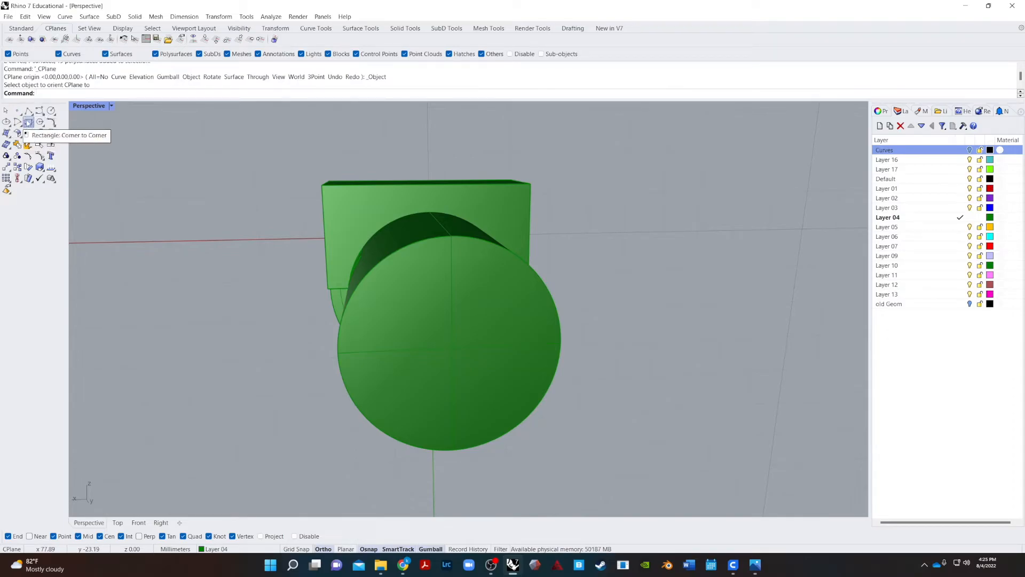
{"action": "left_click", "coordinate": [28, 123]}
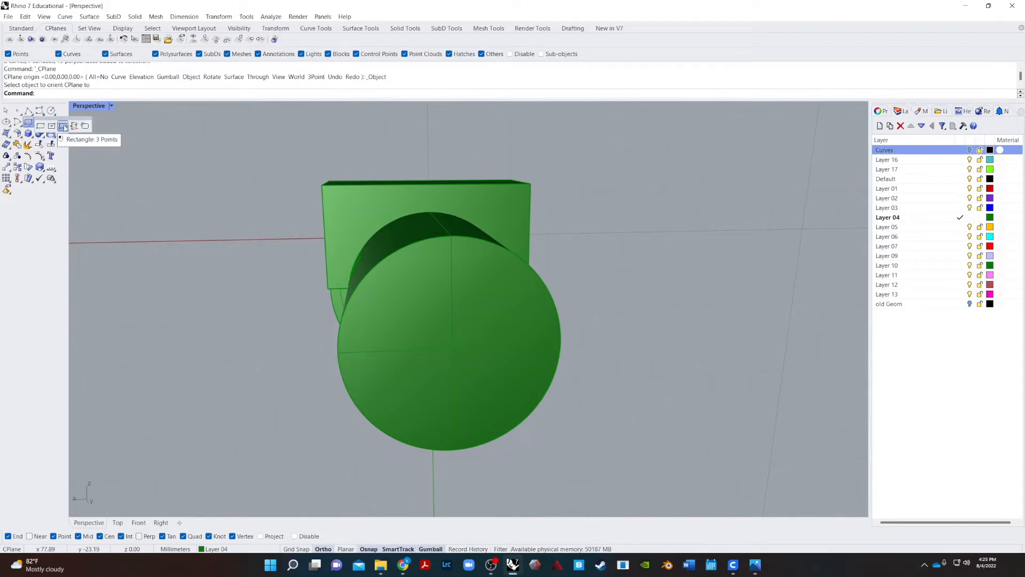
{"action": "left_click", "coordinate": [52, 126]}
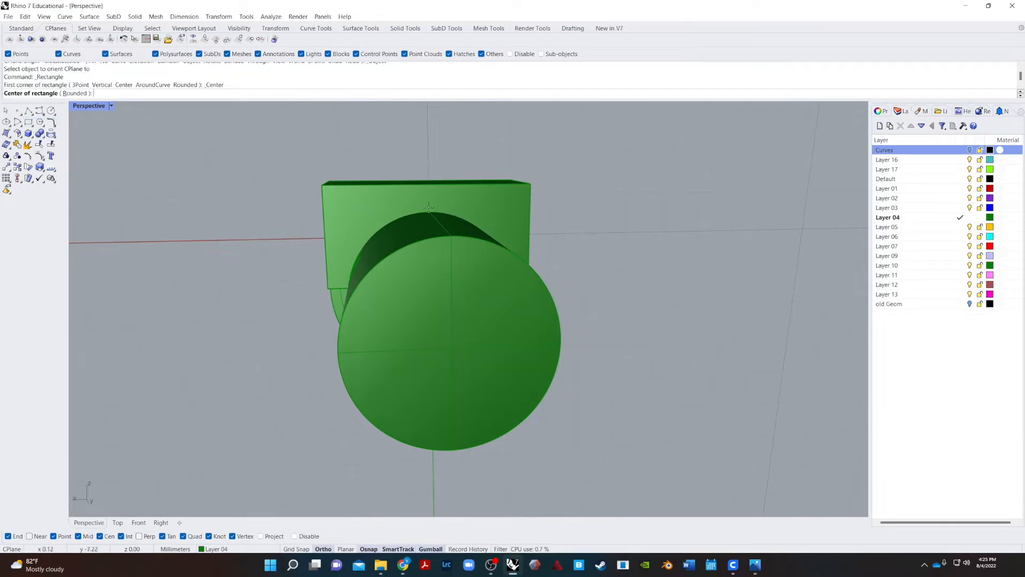
{"action": "right_click_drag", "start_coordinate": [428, 212], "coordinate": [352, 230]}
{"action": "key", "text": "Escape"}
- Subtract the green cylinder section from the extruded box with BooleanDifference, keeping the cylinder
{"action": "type", "text": "Boole"}
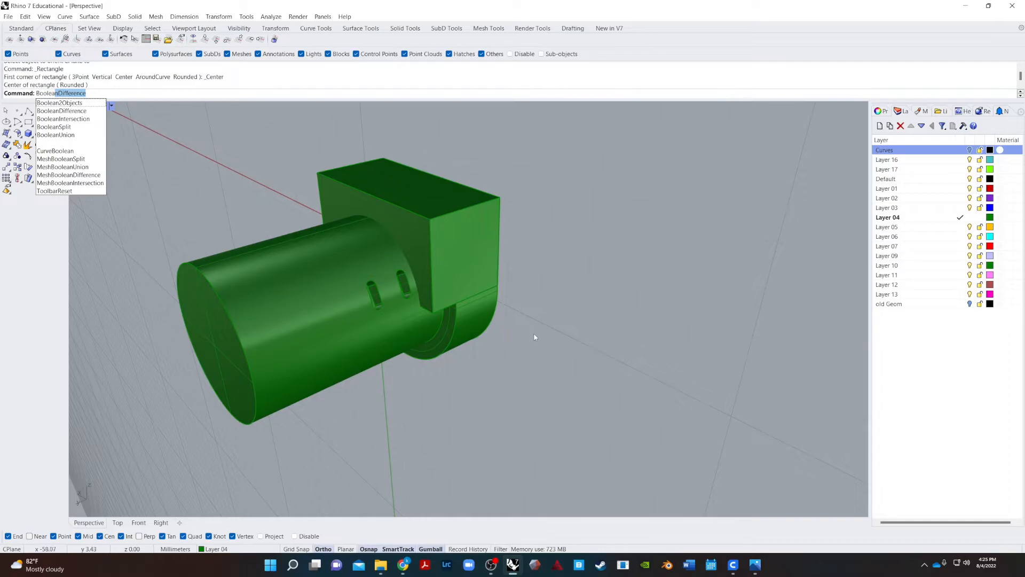
{"action": "key", "text": "Return"}
{"action": "left_click", "coordinate": [418, 222]}
{"action": "key", "text": "Return"}
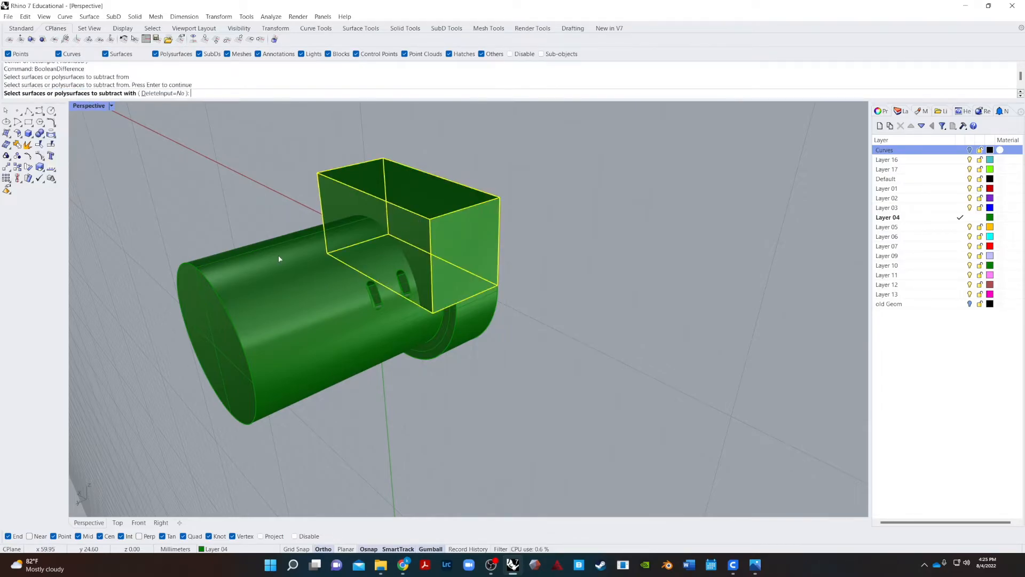
{"action": "left_click", "coordinate": [285, 259]}
{"action": "key", "text": "Return"}
- Draw a centre rectangle on the box's front face from the cylinder's top point to the box's upper edge, using the Near snap
{"action": "mouse_move", "coordinate": [245, 178]}
{"action": "right_mouse_down"}
{"action": "mouse_move", "coordinate": [334, 202]}
{"action": "mouse_move", "coordinate": [227, 181]}
{"action": "right_mouse_up"}
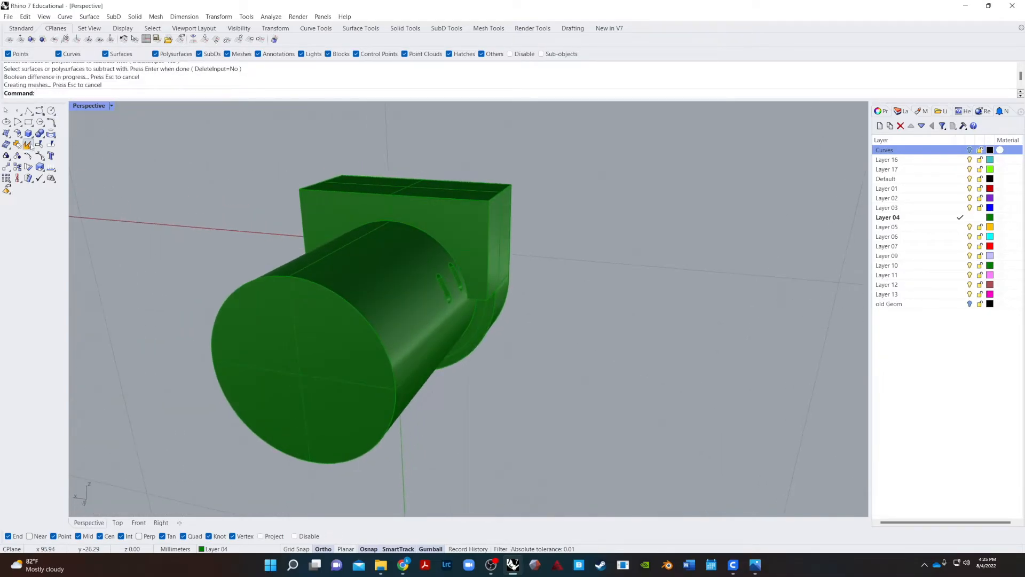
{"action": "left_click", "coordinate": [30, 122]}
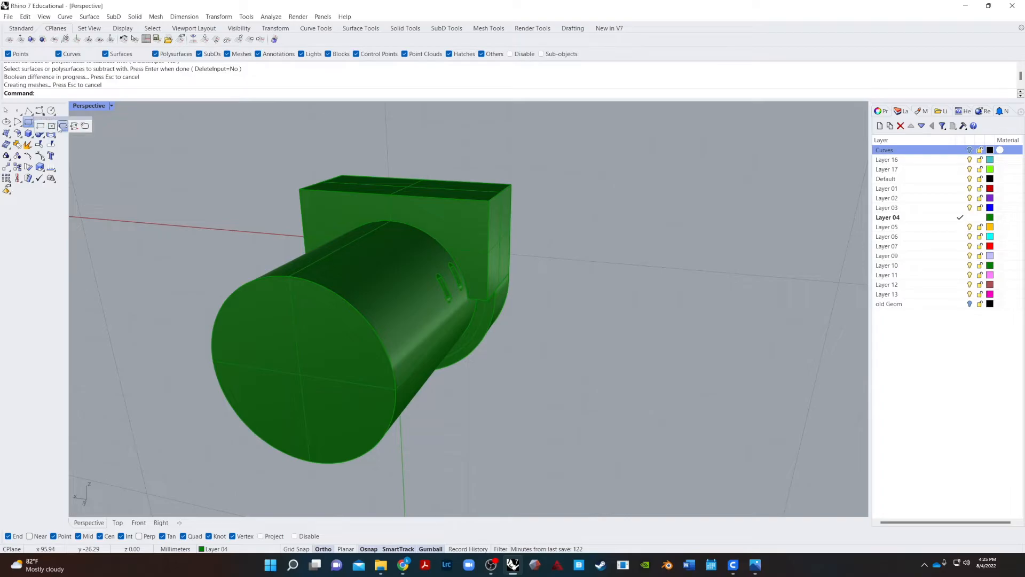
{"action": "left_click", "coordinate": [62, 126]}
{"action": "left_click", "coordinate": [391, 222]}
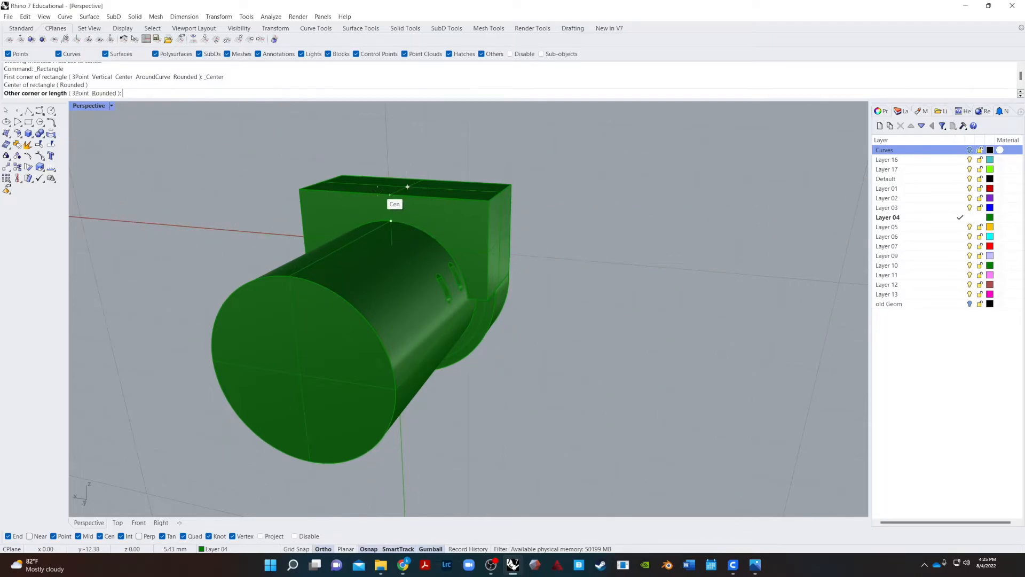
{"action": "left_click", "coordinate": [36, 538]}
{"action": "right_click_drag", "start_coordinate": [353, 196], "coordinate": [393, 191]}
{"action": "left_click", "coordinate": [393, 192]}
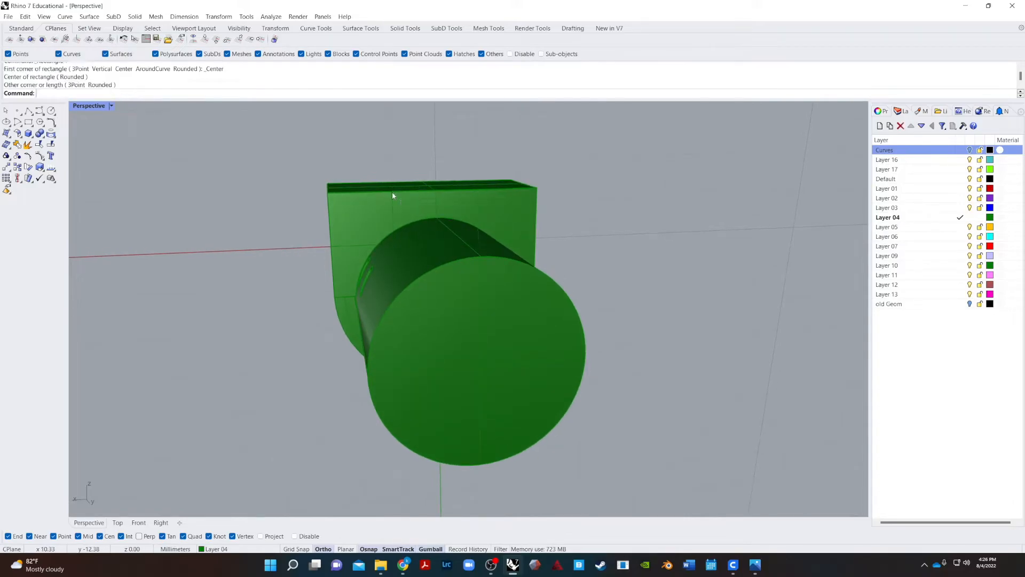
- Extrude the new rectangle as a solid block outward along the top of the green cylinder with ExtrudeCrv
{"action": "mouse_move", "coordinate": [476, 226]}
{"action": "right_mouse_down"}
{"action": "mouse_move", "coordinate": [537, 228]}
{"action": "mouse_move", "coordinate": [470, 235]}
{"action": "right_mouse_up"}
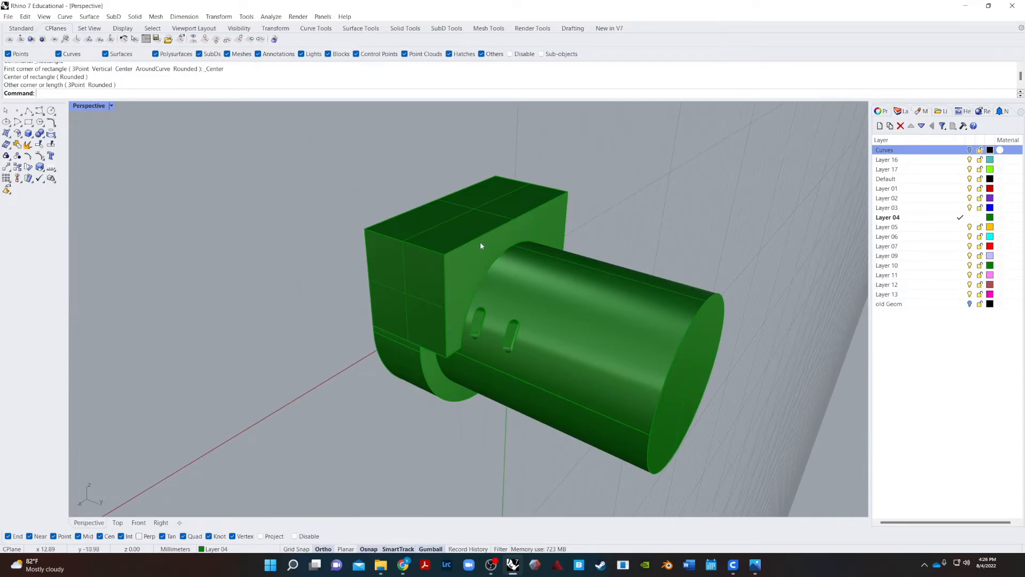
{"action": "left_click", "coordinate": [484, 244]}
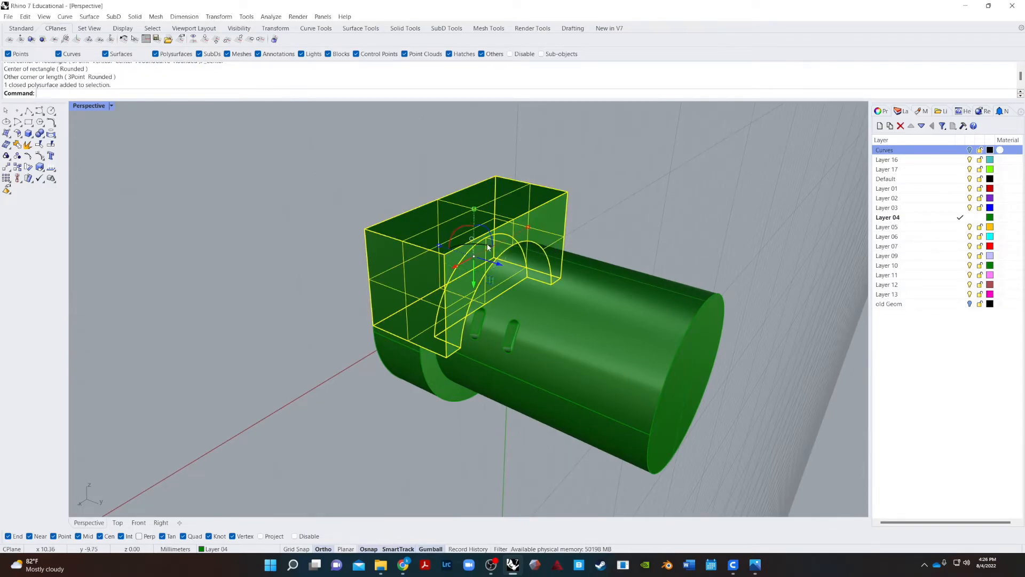
{"action": "key", "text": "Escape"}
{"action": "left_click", "coordinate": [535, 216]}
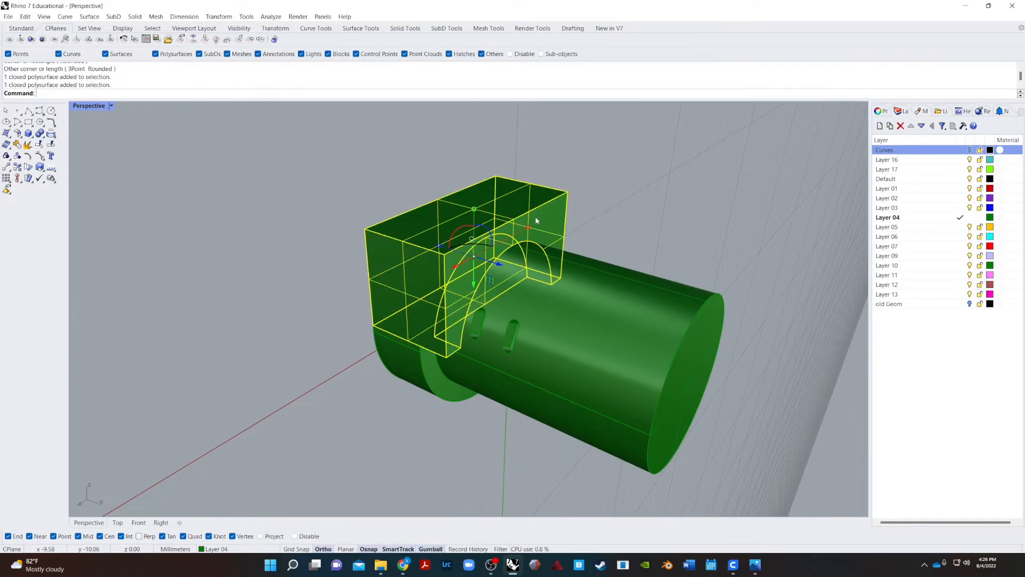
{"action": "left_click", "coordinate": [538, 217]}
{"action": "left_click", "coordinate": [536, 218]}
{"action": "type", "text": "ExtrudeCrv"}
{"action": "key", "text": "Return"}
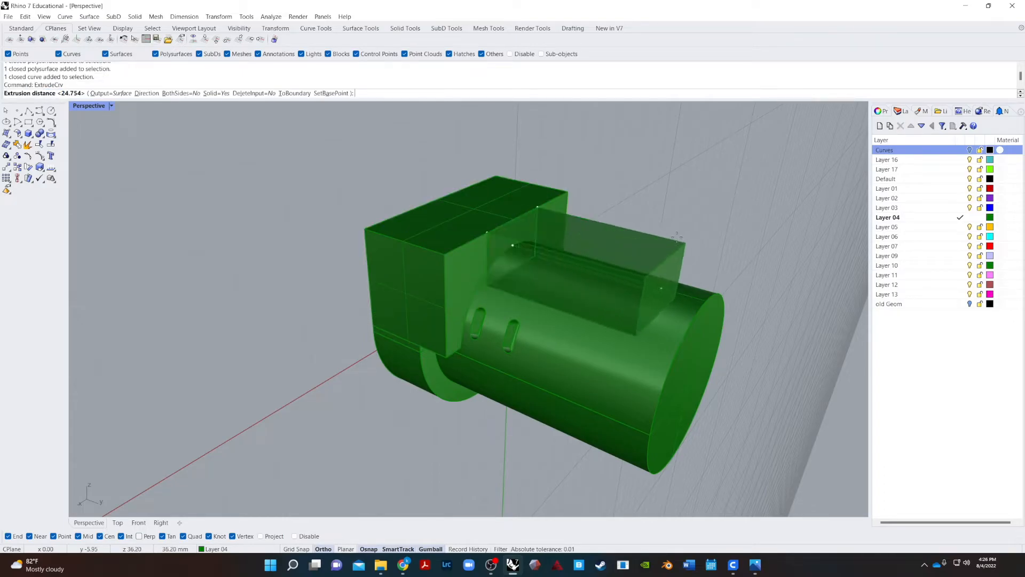
{"action": "left_click", "coordinate": [651, 208]}
{"action": "right_click_drag", "start_coordinate": [665, 197], "coordinate": [664, 222]}
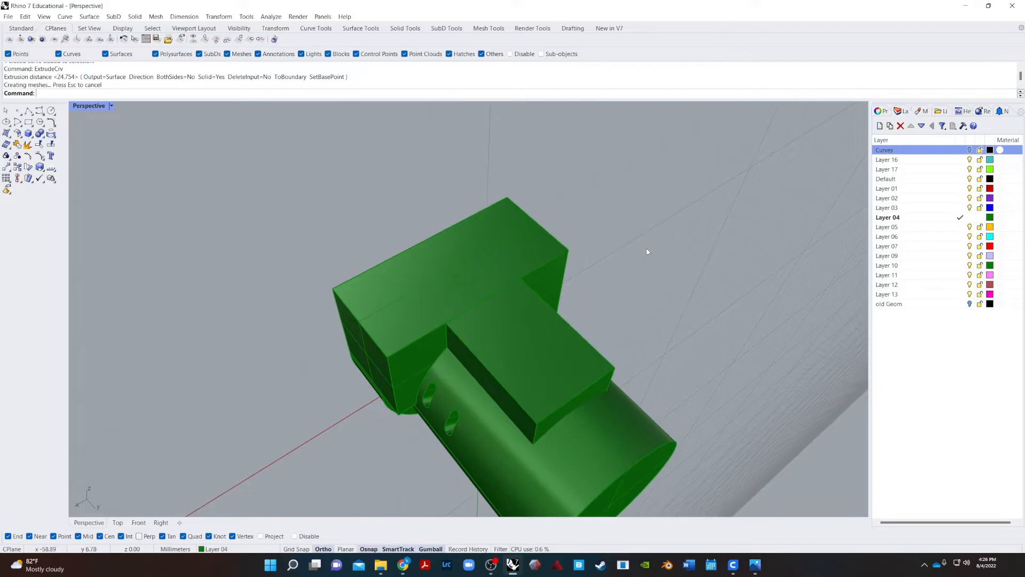
{"action": "left_click", "coordinate": [537, 319]}
{"action": "left_click", "coordinate": [410, 272], "text": "shift"}
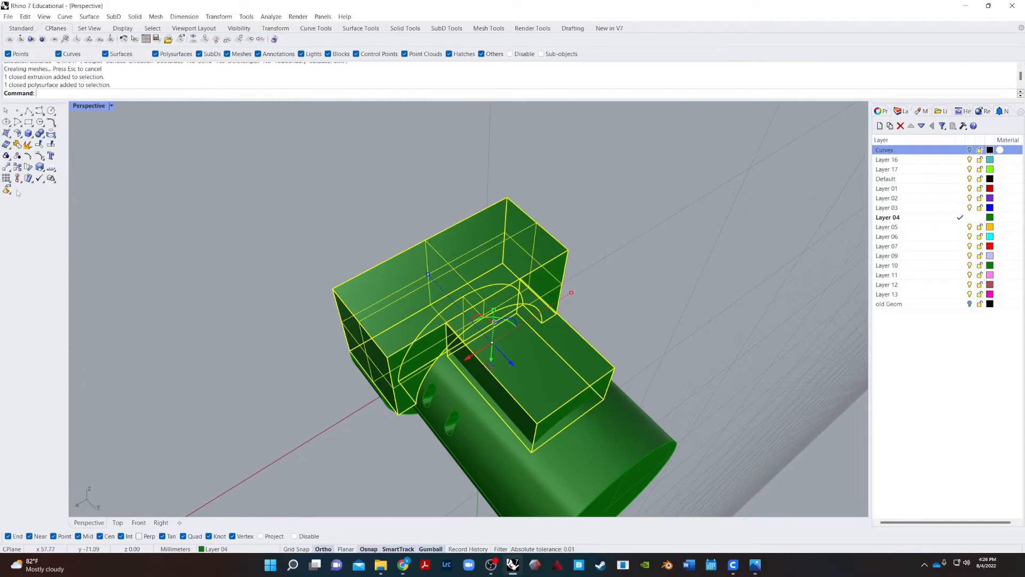
{"action": "left_click", "coordinate": [192, 158]}
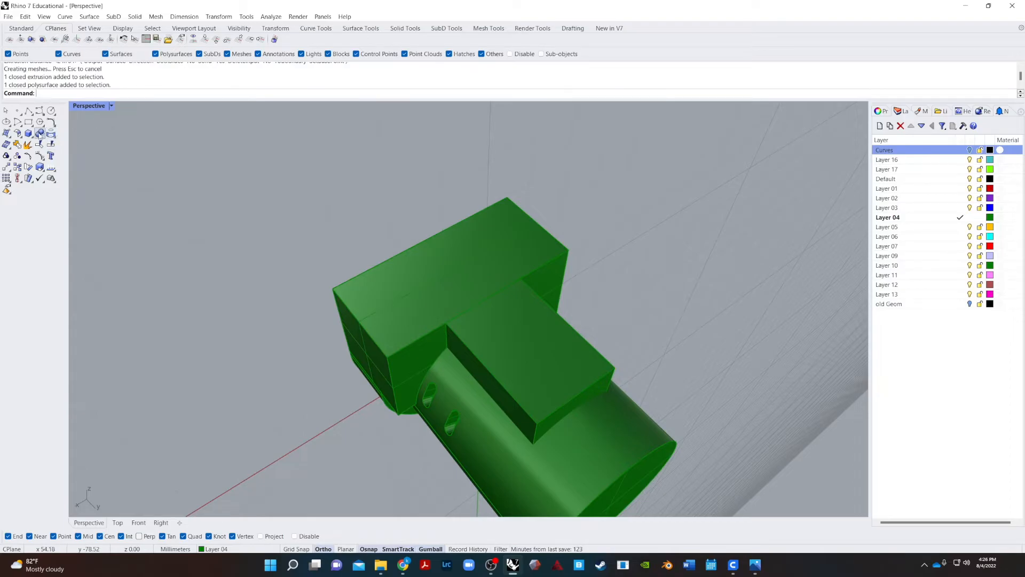
- Subtract the green cylinder section from the newly extruded block with BooleanDifference
{"action": "left_click", "coordinate": [41, 135]}
{"action": "left_click", "coordinate": [67, 140]}
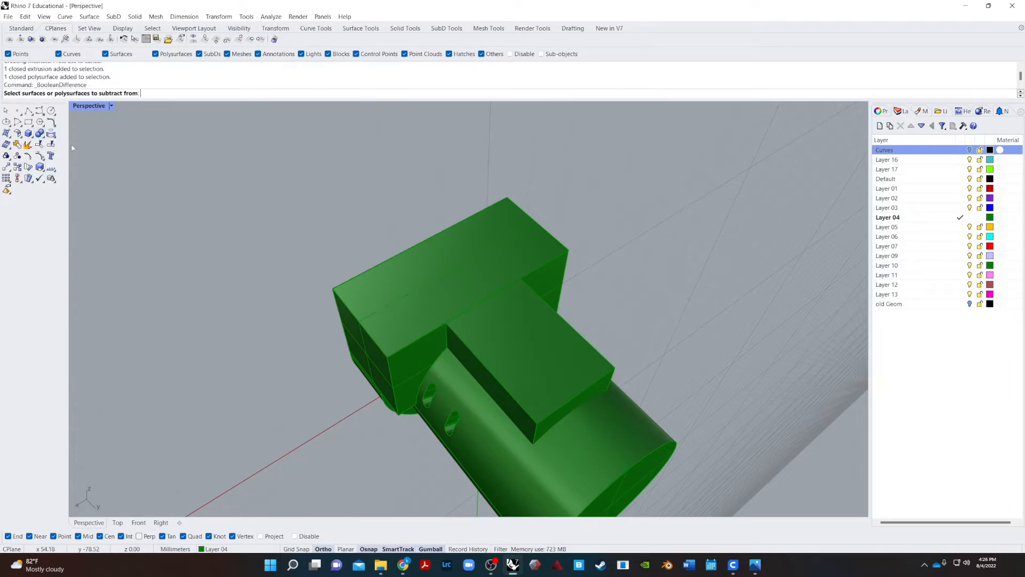
{"action": "left_click", "coordinate": [556, 378]}
{"action": "key", "text": "Return"}
{"action": "left_click", "coordinate": [623, 450]}
{"action": "key", "text": "Return"}
- Join the trimmed block and the large box into one solid with BooleanUnion
{"action": "left_click", "coordinate": [444, 319], "text": "shift"}
{"action": "type", "text": "BooleanU"}
{"action": "key", "text": "Return"}
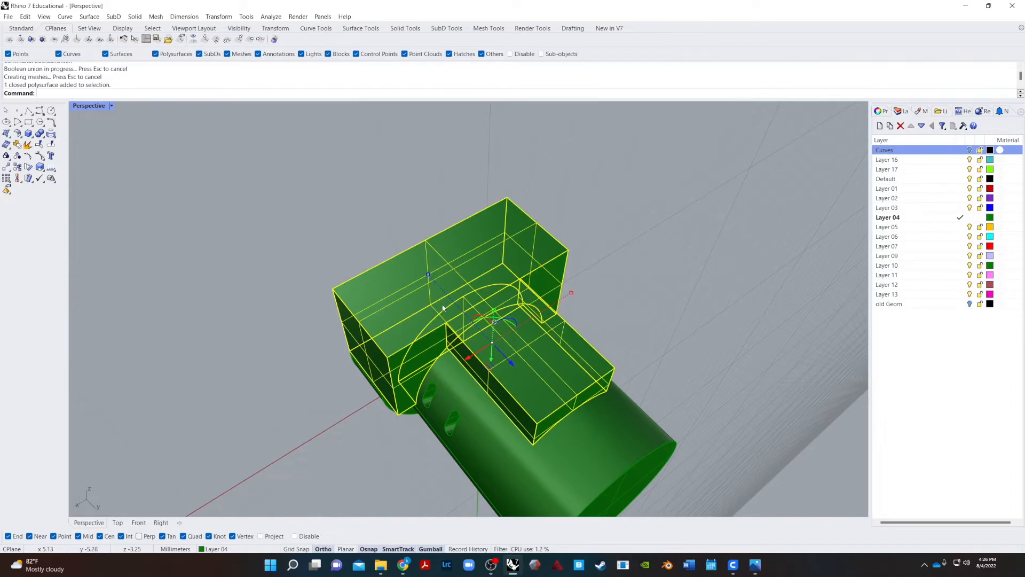
- Merge the coplanar faces of the joined box and block with MergeAllCoplanarFaces
{"action": "left_click", "coordinate": [706, 320]}
{"action": "right_click_drag", "start_coordinate": [707, 320], "coordinate": [545, 168]}
{"action": "left_click", "coordinate": [565, 229]}
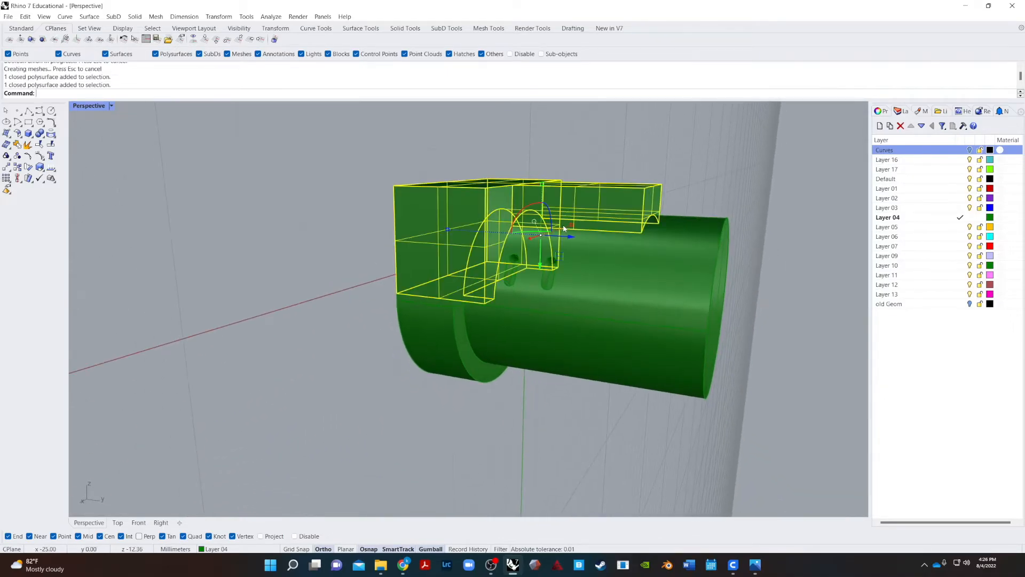
{"action": "type", "text": "MergeAllCoplanarFaces"}
{"action": "key", "text": "Return"}
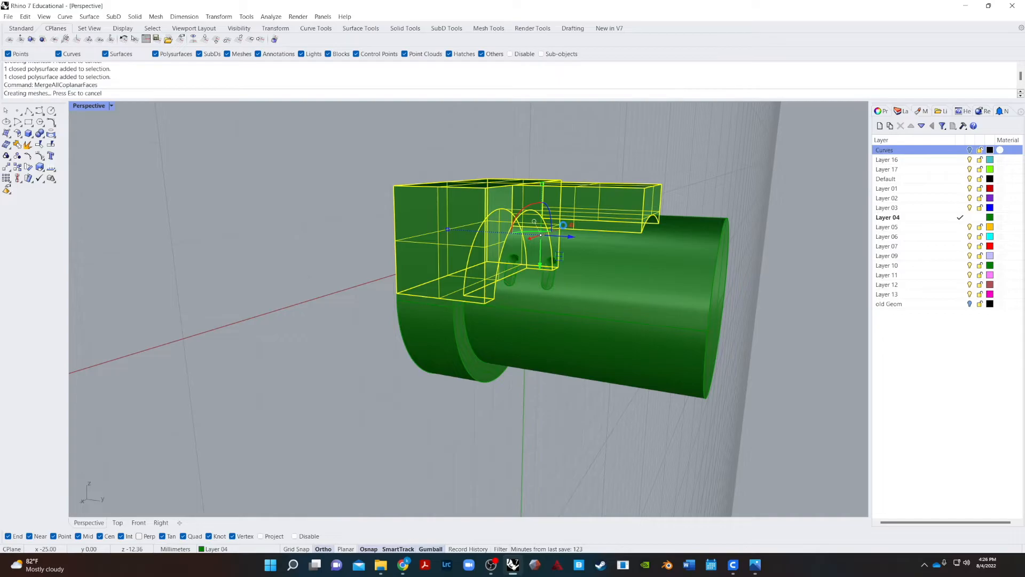
- Unite the box-shaped solid with the outer ring using BooleanUnion and clear the selection
{"action": "left_click", "coordinate": [418, 295]}
{"action": "left_click", "coordinate": [423, 326], "text": "shift"}
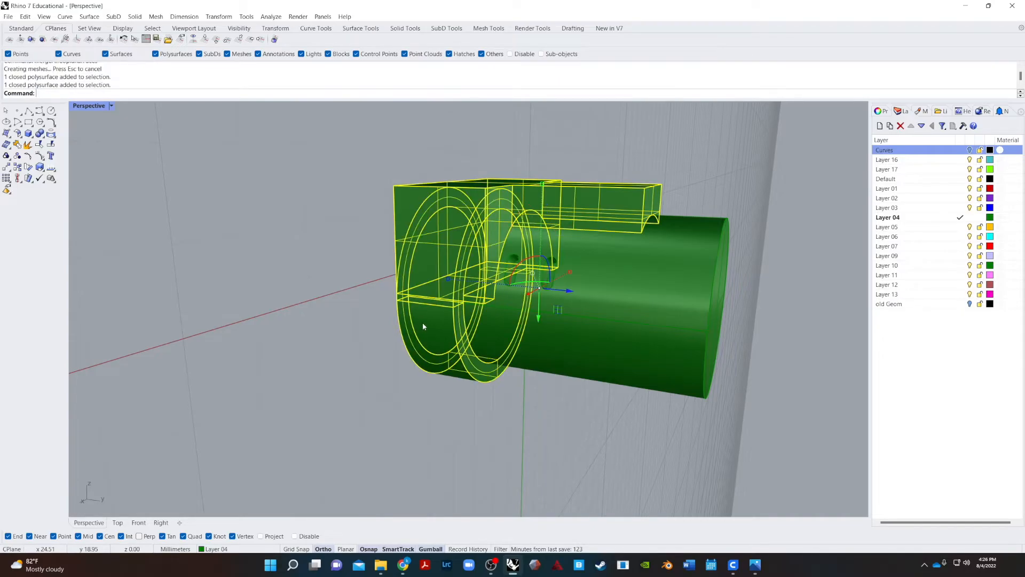
{"action": "left_click", "coordinate": [41, 134]}
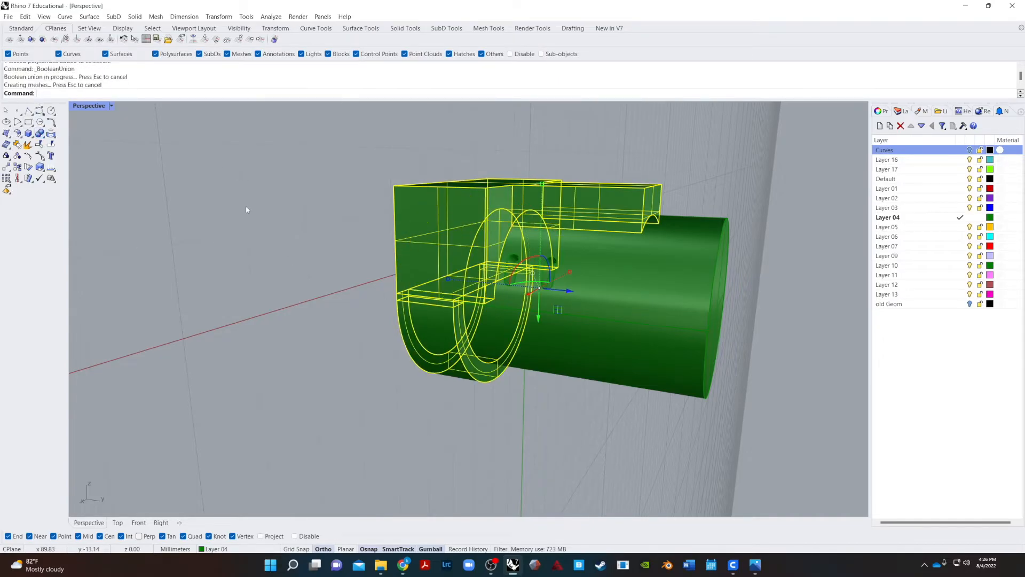
{"action": "left_click", "coordinate": [246, 207]}
- Undo the accidental drag and merge all coplanar faces of the combined ring and box solid
{"action": "left_click_drag", "start_coordinate": [438, 258], "coordinate": [448, 258]}
{"action": "key", "text": "ctrl+z"}
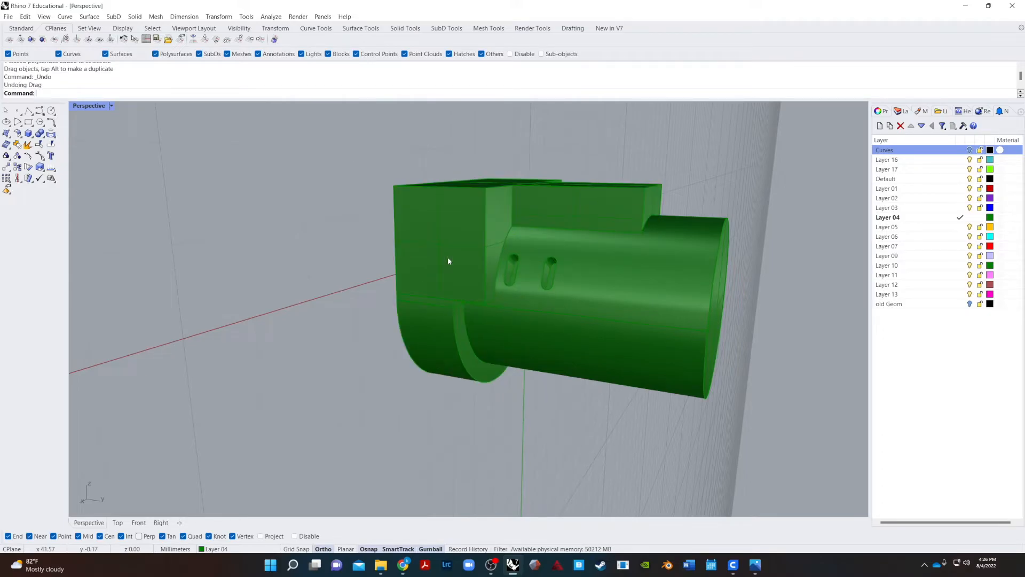
{"action": "type", "text": "MergeAllCoplanarFaces"}
{"action": "key", "text": "Return"}
{"action": "left_click", "coordinate": [449, 260]}
{"action": "key", "text": "Return"}
- Bring the rest of the isolated-out model parts back into view
{"action": "right_click_drag", "start_coordinate": [205, 331], "coordinate": [376, 316]}
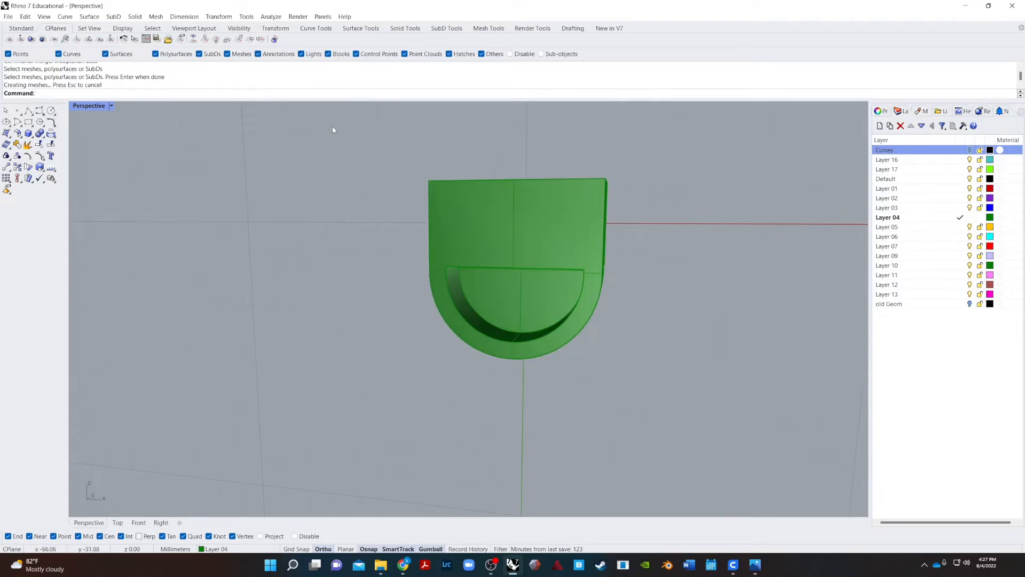
{"action": "middle_click", "coordinate": [139, 190]}
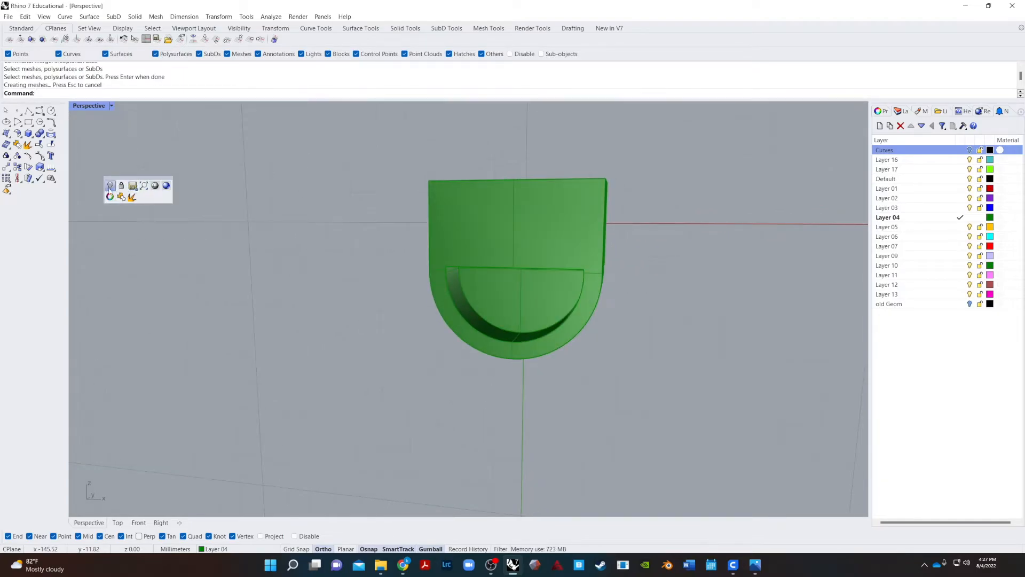
{"action": "left_click", "coordinate": [110, 193]}
- Hide the cyan cylinder section between the red end piece and the ring-and-box solid
{"action": "right_click_drag", "start_coordinate": [224, 284], "coordinate": [116, 311]}
{"action": "scroll", "coordinate": [436, 279], "scroll_direction": "up", "scroll_amount": 3}
{"action": "left_click", "coordinate": [436, 279]}
{"action": "right_click_drag", "start_coordinate": [560, 292], "coordinate": [613, 288]}
{"action": "left_click", "coordinate": [613, 288]}
{"action": "left_click", "coordinate": [690, 346]}
{"action": "left_click", "coordinate": [684, 337]}
{"action": "left_click", "coordinate": [687, 363]}
{"action": "right_click_drag", "start_coordinate": [687, 364], "coordinate": [627, 359]}
{"action": "left_click", "coordinate": [414, 274]}
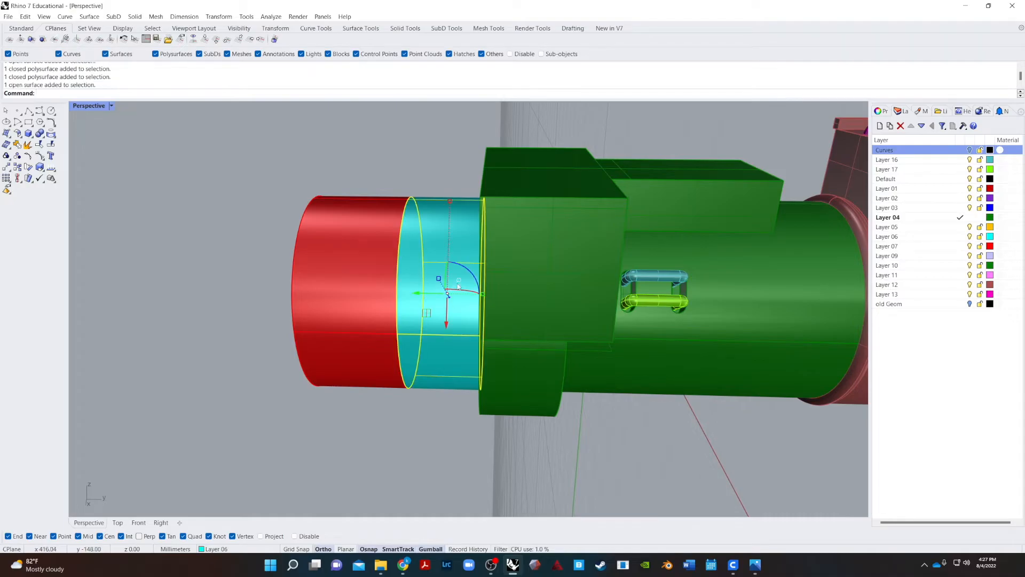
{"action": "key", "text": "Return"}
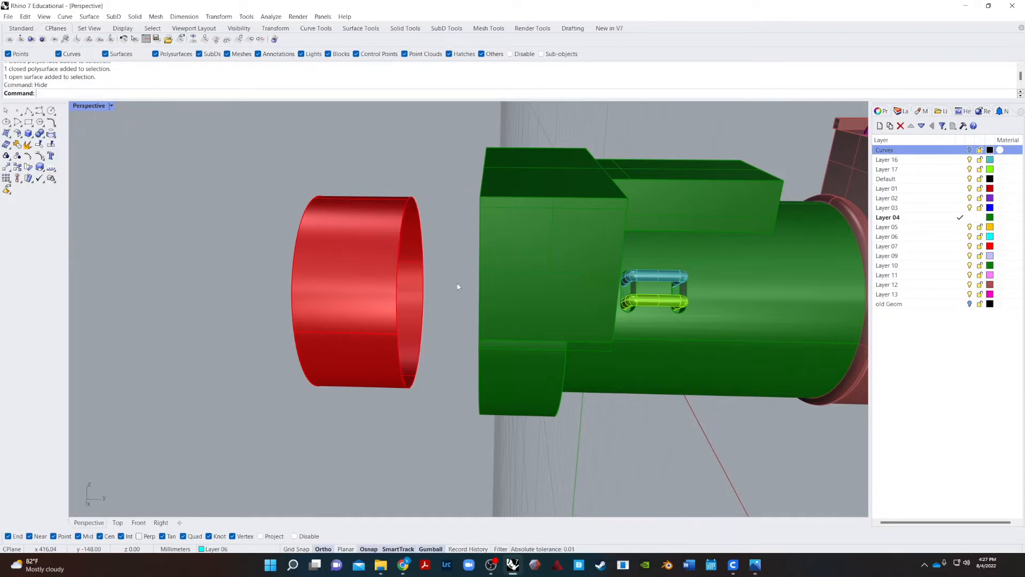
- Change the combined ring-and-box solid to Layer 05 and clear the selection
{"action": "right_click_drag", "start_coordinate": [360, 215], "coordinate": [486, 265]}
{"action": "left_click", "coordinate": [486, 266]}
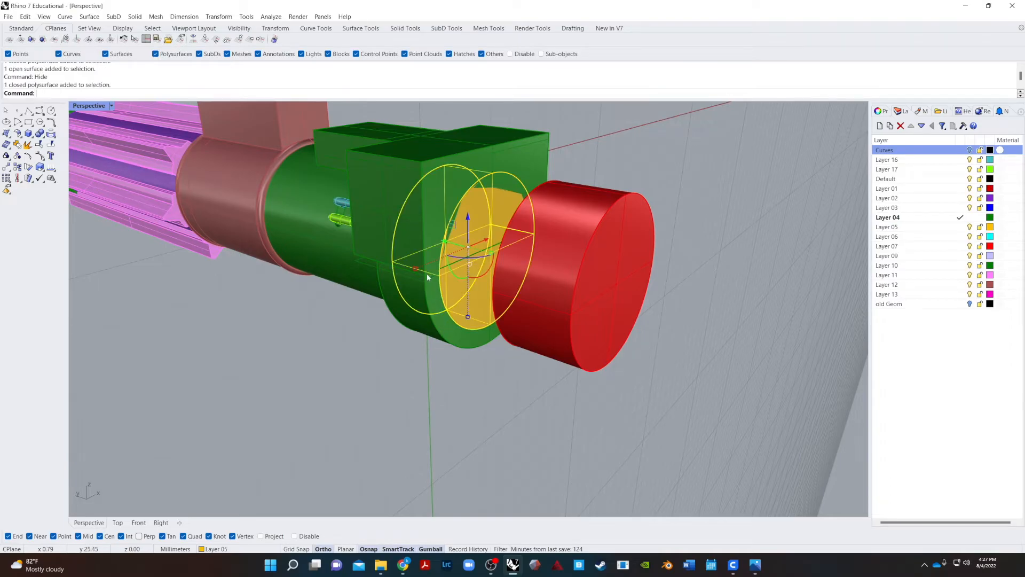
{"action": "key", "text": "Escape"}
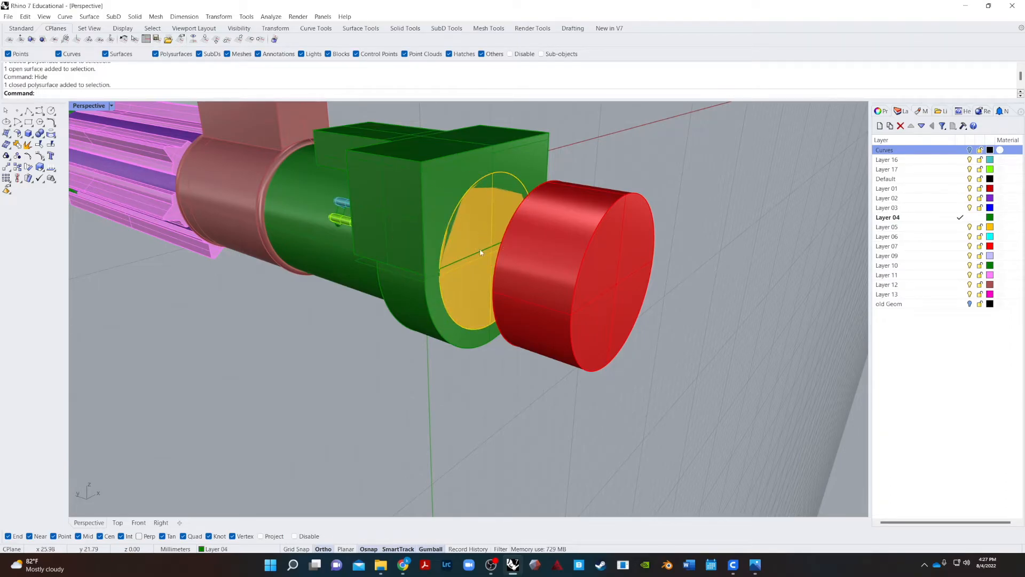
{"action": "left_click", "coordinate": [473, 335]}
{"action": "left_click", "coordinate": [477, 362]}
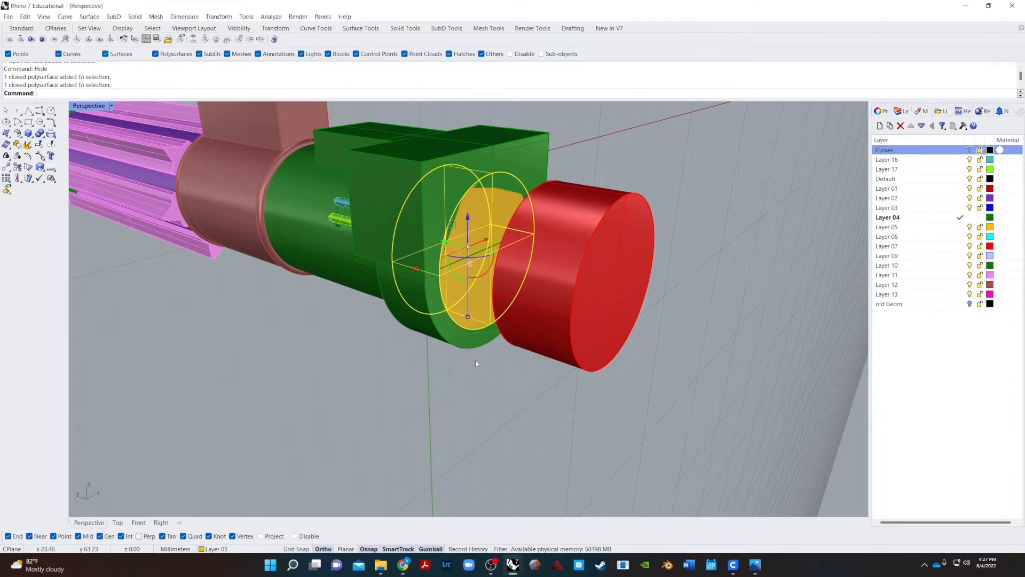
{"action": "left_click", "coordinate": [471, 346], "text": "shift"}
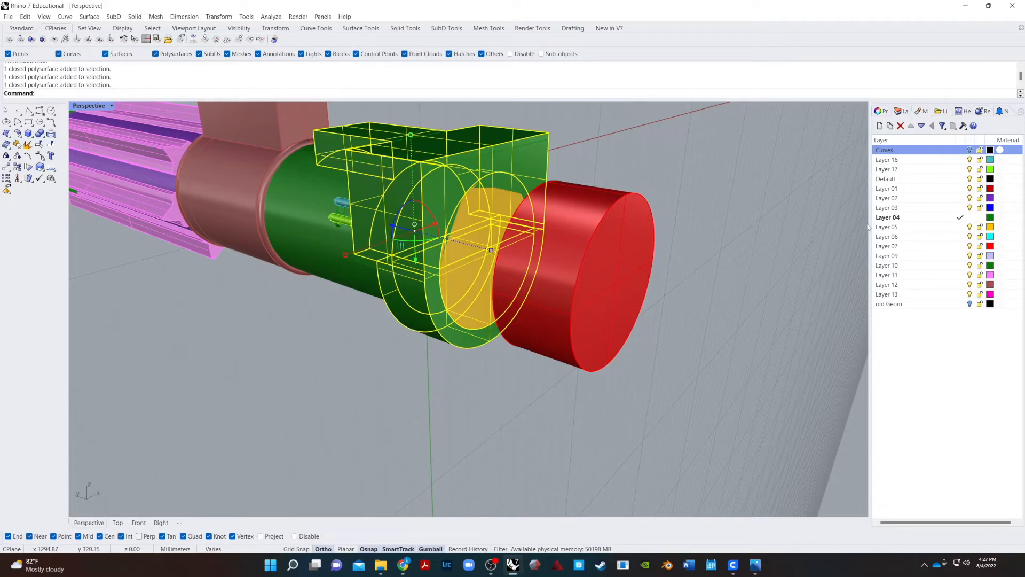
{"action": "right_click", "coordinate": [912, 228]}
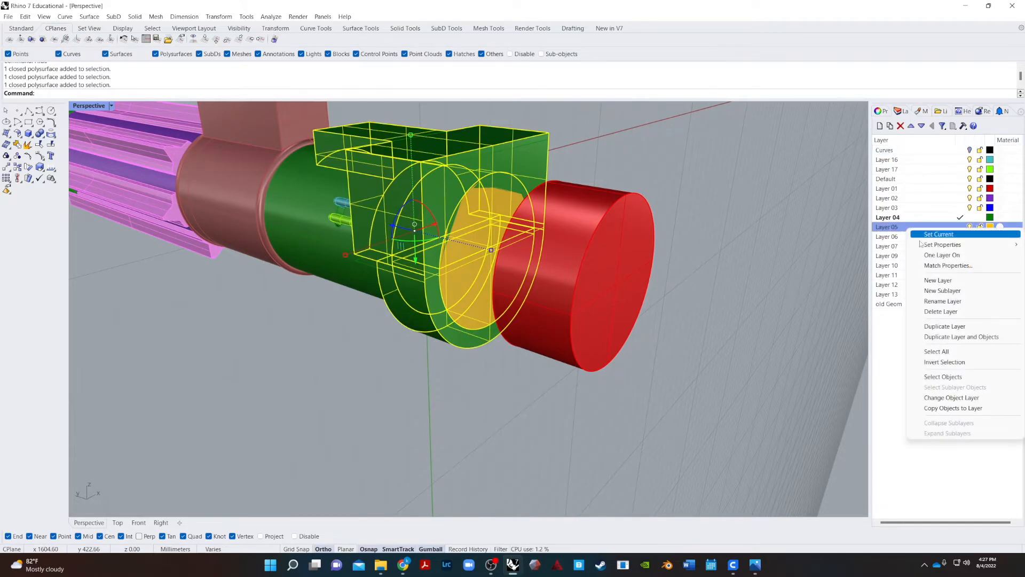
{"action": "left_click", "coordinate": [951, 397]}
{"action": "left_click", "coordinate": [546, 403]}
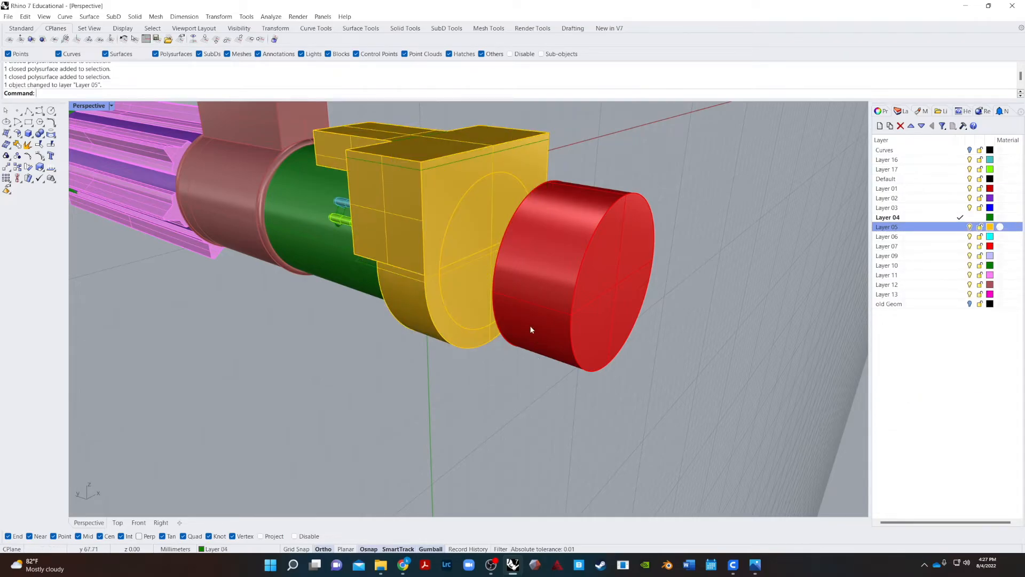
- Boolean-union the two gold polysurfaces on Layer 05 and merge all coplanar faces of the resulting solid
{"action": "left_click", "coordinate": [432, 279]}
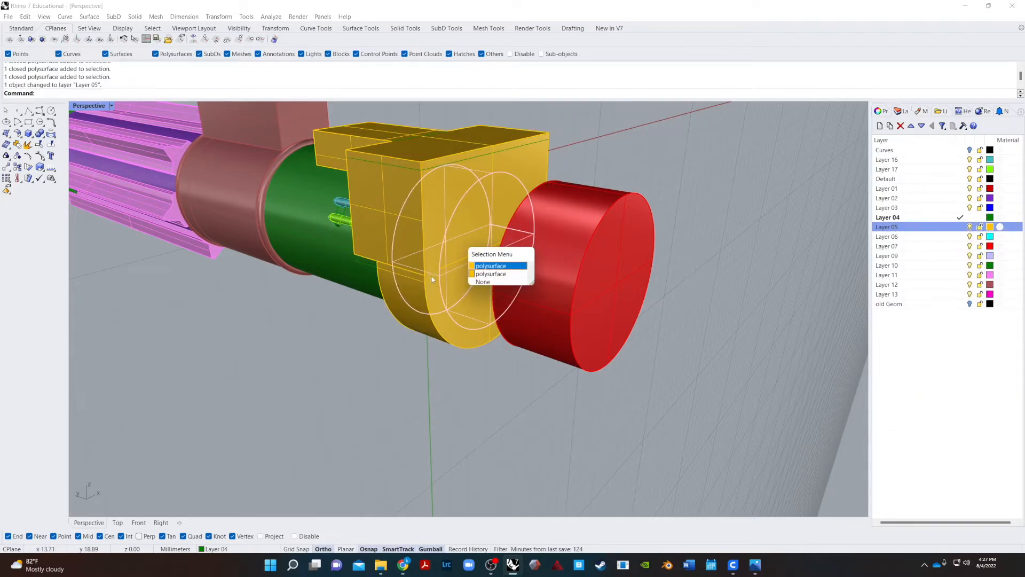
{"action": "left_click", "coordinate": [492, 269]}
{"action": "left_click", "coordinate": [382, 221], "text": "shift"}
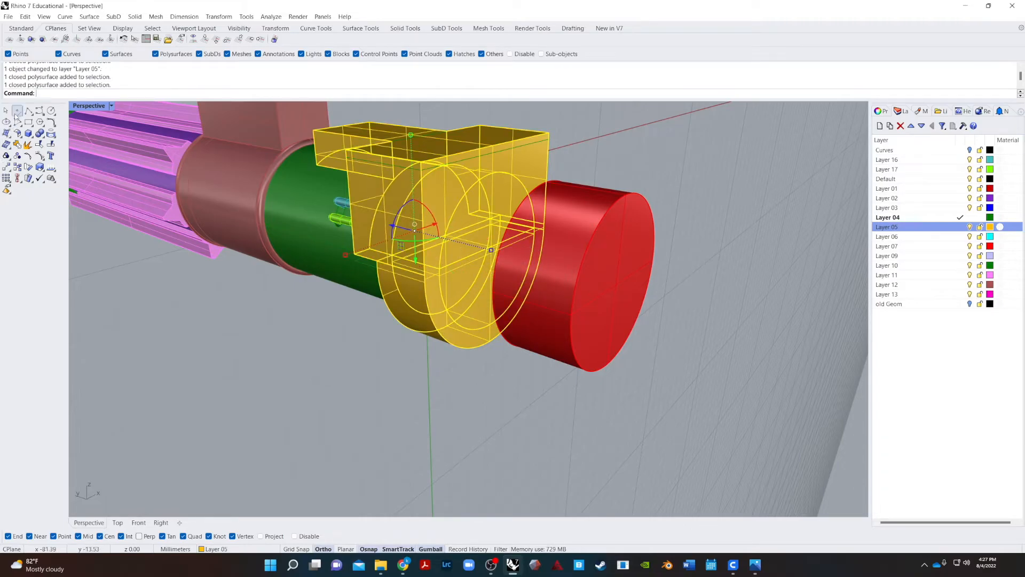
{"action": "left_click", "coordinate": [40, 133]}
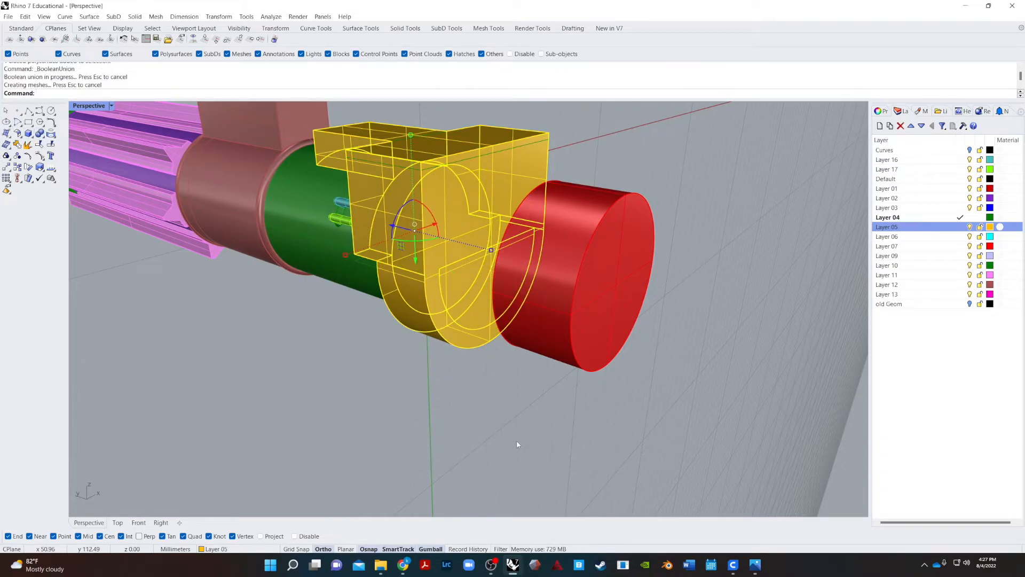
{"action": "type", "text": "MergeAllCoplanarFaces"}
{"action": "key", "text": "Return"}
{"action": "scroll", "coordinate": [516, 441], "scroll_direction": "up", "scroll_amount": 2}
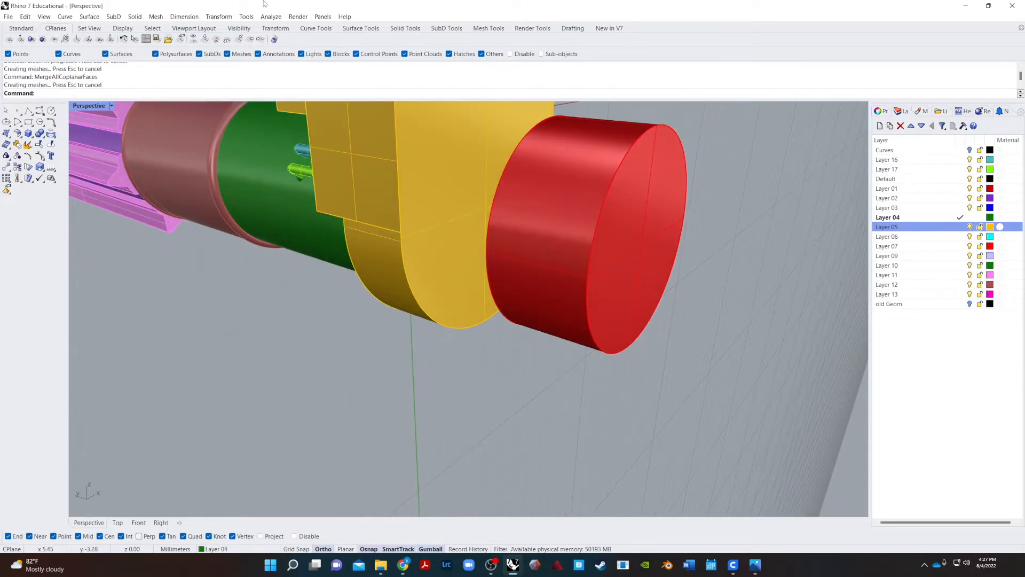
{"action": "scroll", "coordinate": [345, 350], "scroll_direction": "down", "scroll_amount": 2}
- Examine the merged gold solid and its fit around the green cylinder from several angles
{"action": "right_click_drag", "start_coordinate": [345, 350], "coordinate": [492, 327]}
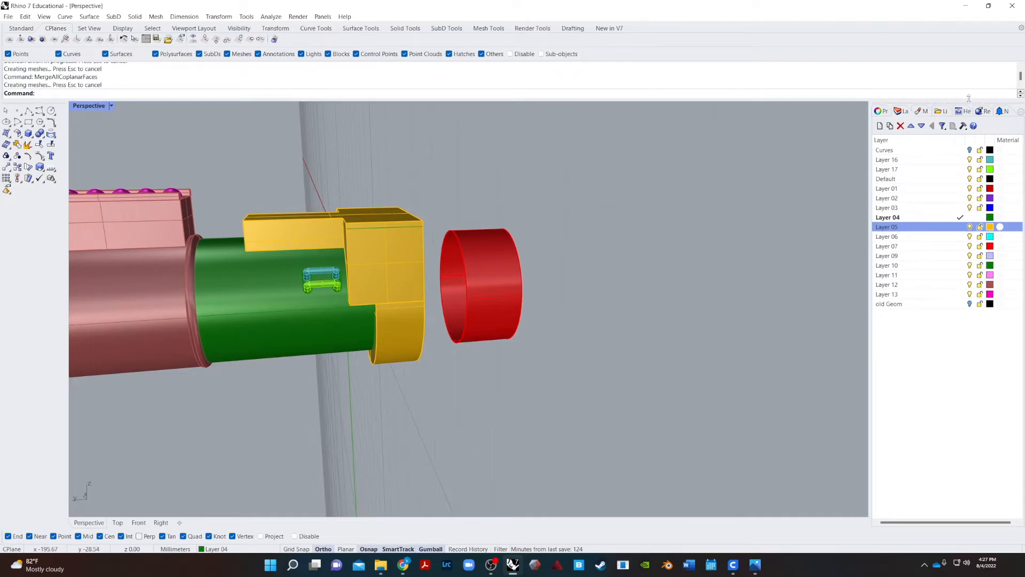
{"action": "right_click_drag", "start_coordinate": [359, 224], "coordinate": [430, 243]}
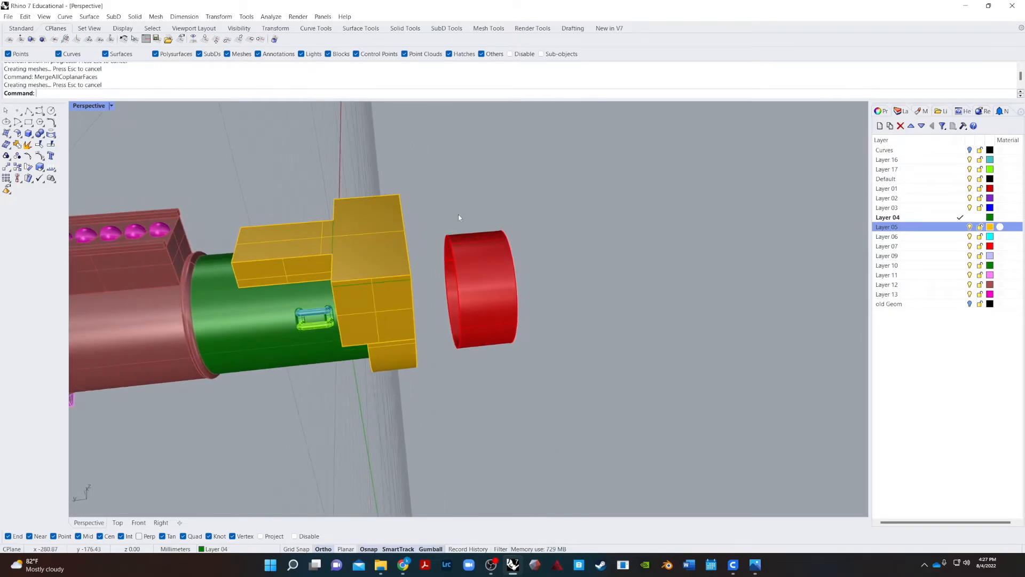
{"action": "right_click_drag", "start_coordinate": [369, 222], "coordinate": [391, 242]}
{"action": "left_click", "coordinate": [383, 254]}
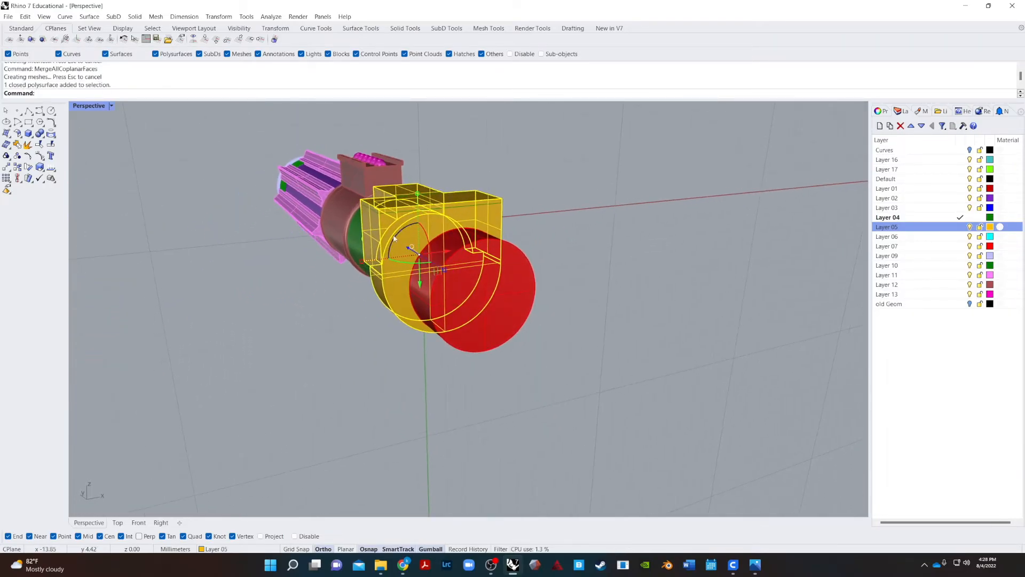
{"action": "left_click_drag", "start_coordinate": [399, 234], "coordinate": [385, 297]}
{"action": "left_click", "coordinate": [259, 409]}
{"action": "right_click_drag", "start_coordinate": [260, 408], "coordinate": [496, 212]}
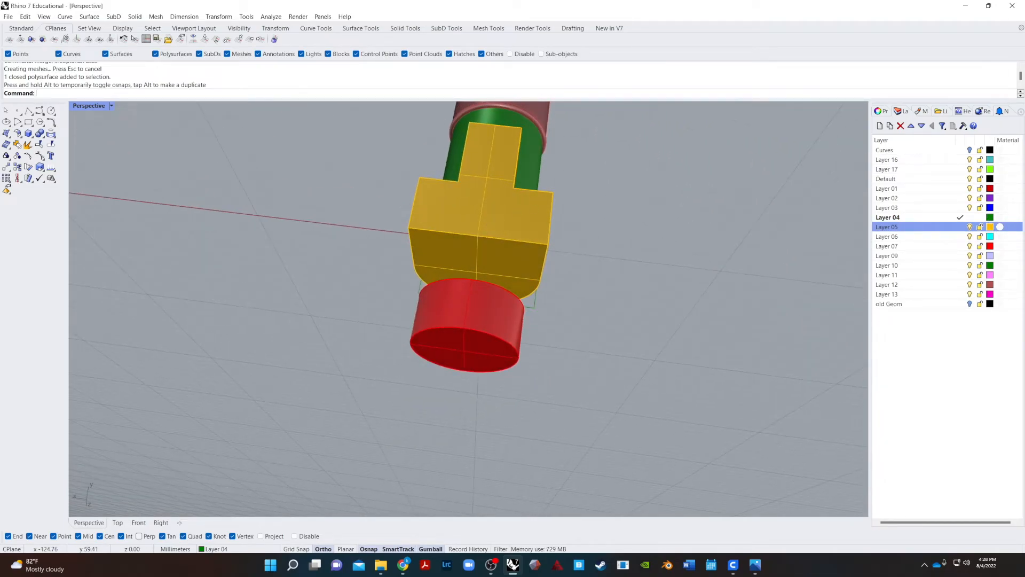
{"action": "key", "text": "alt+Tab"}
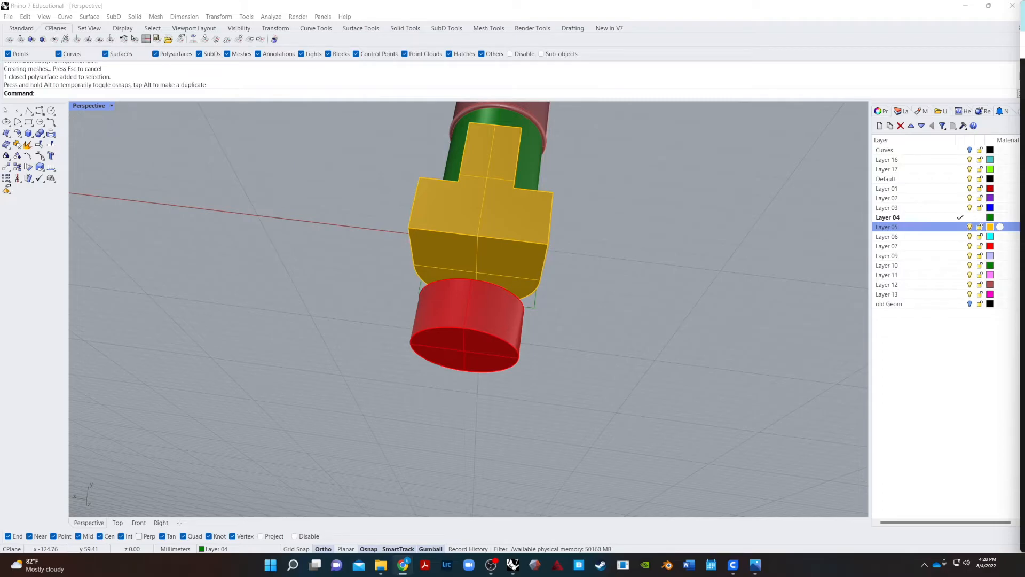
{"action": "right_click_drag", "start_coordinate": [526, 249], "coordinate": [344, 300]}
{"action": "scroll", "coordinate": [219, 404], "scroll_direction": "up", "scroll_amount": 4}
{"action": "right_click_drag", "start_coordinate": [219, 405], "coordinate": [272, 413]}
{"action": "right_click_drag", "start_coordinate": [290, 370], "coordinate": [283, 333]}
{"action": "scroll", "coordinate": [344, 382], "scroll_direction": "down", "scroll_amount": 3}
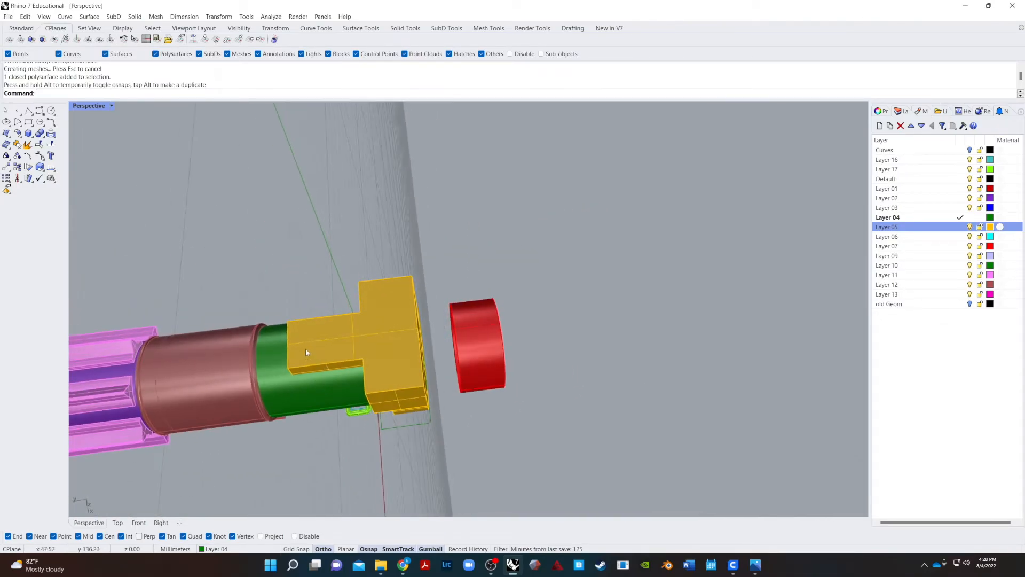
{"action": "scroll", "coordinate": [283, 333], "scroll_direction": "up", "scroll_amount": 3}
{"action": "type", "text": "circle"}
{"action": "key", "text": "Return"}
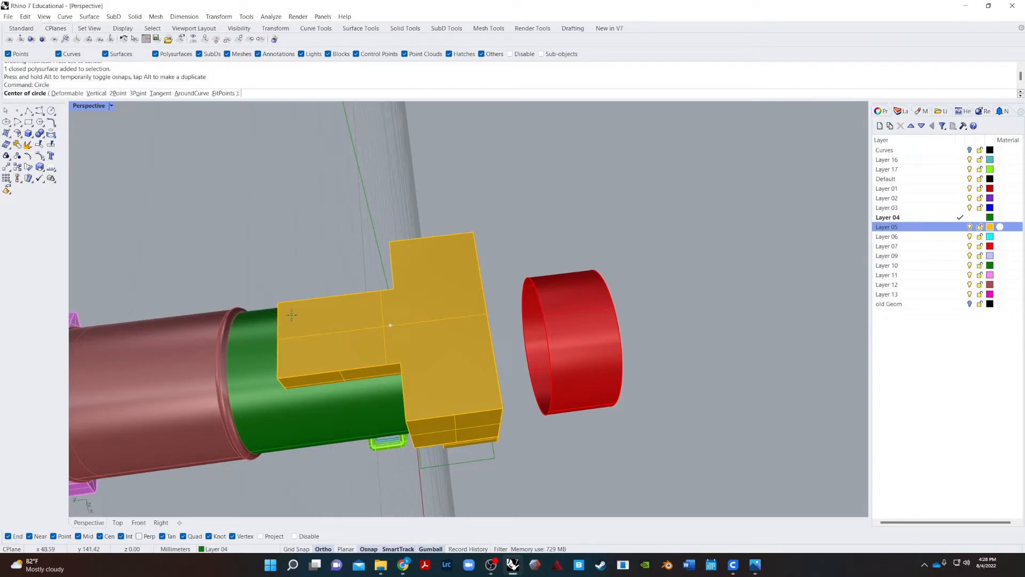
{"action": "left_click", "coordinate": [285, 343]}
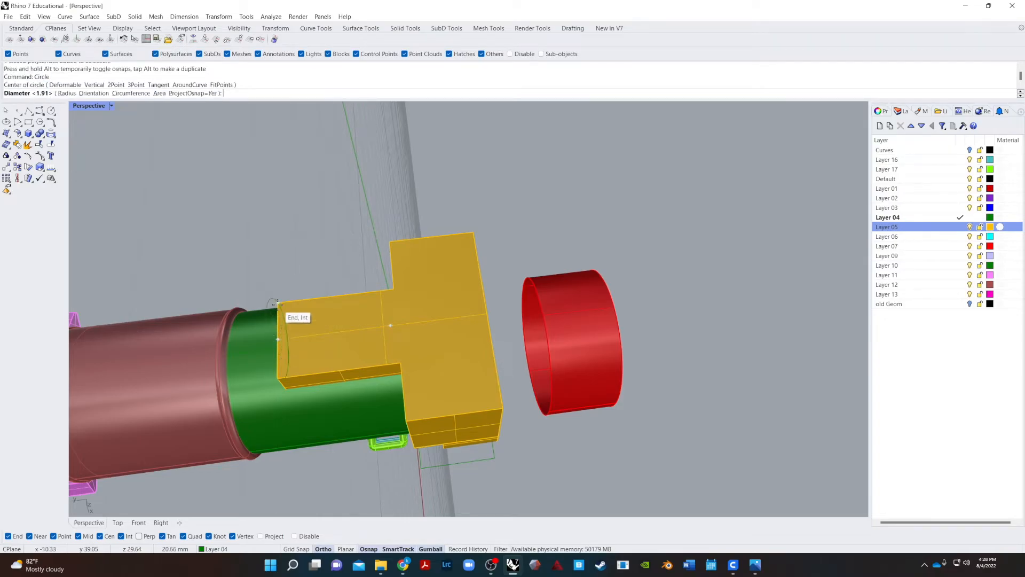
{"action": "key", "text": "Escape"}
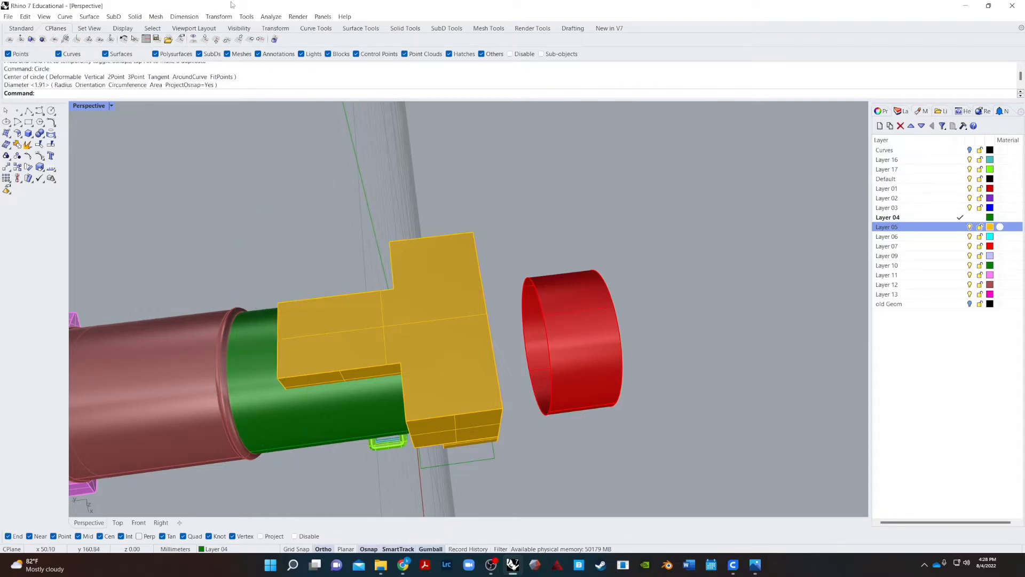
- Reset the construction plane to World Top and draw a circle about 25 mm in diameter centred on the gold arm's end edge
{"action": "left_click", "coordinate": [205, 39]}
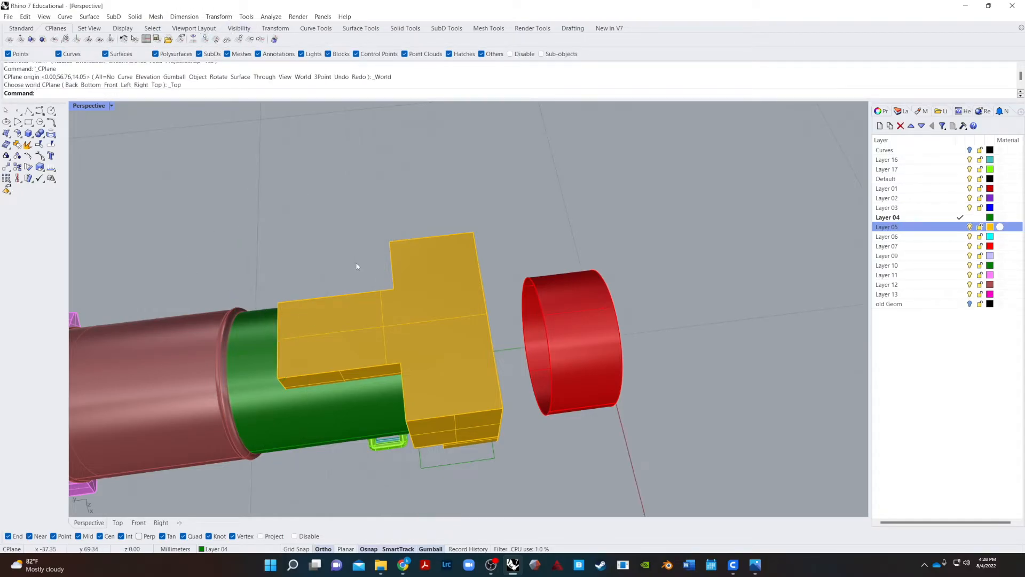
{"action": "type", "text": "Circle"}
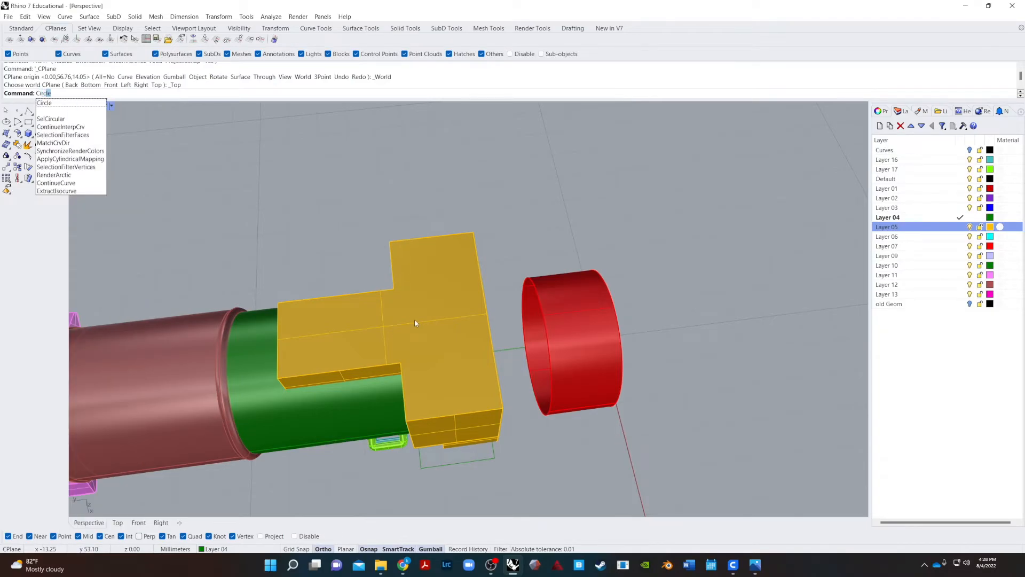
{"action": "key", "text": "Return"}
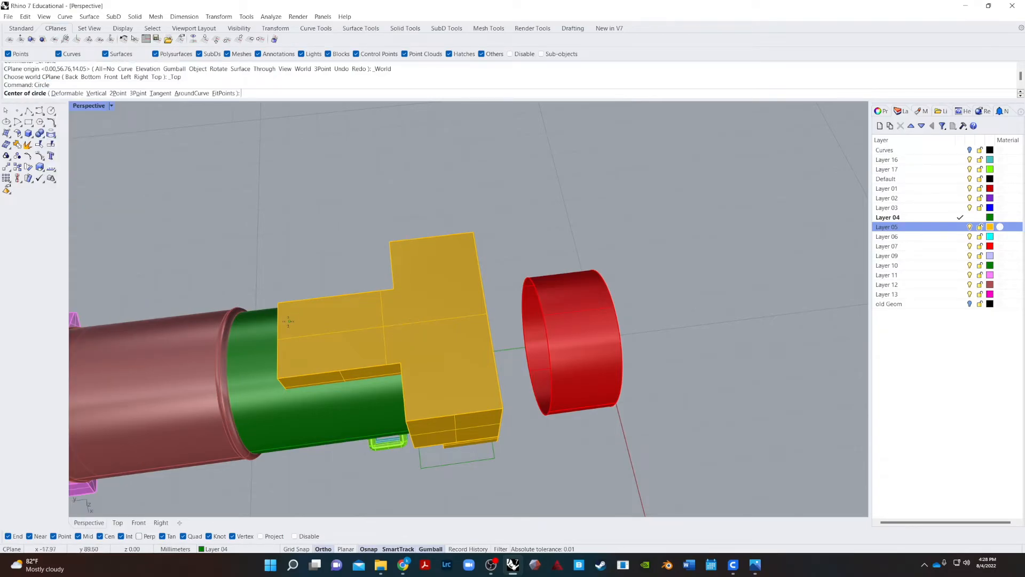
{"action": "left_click", "coordinate": [277, 338]}
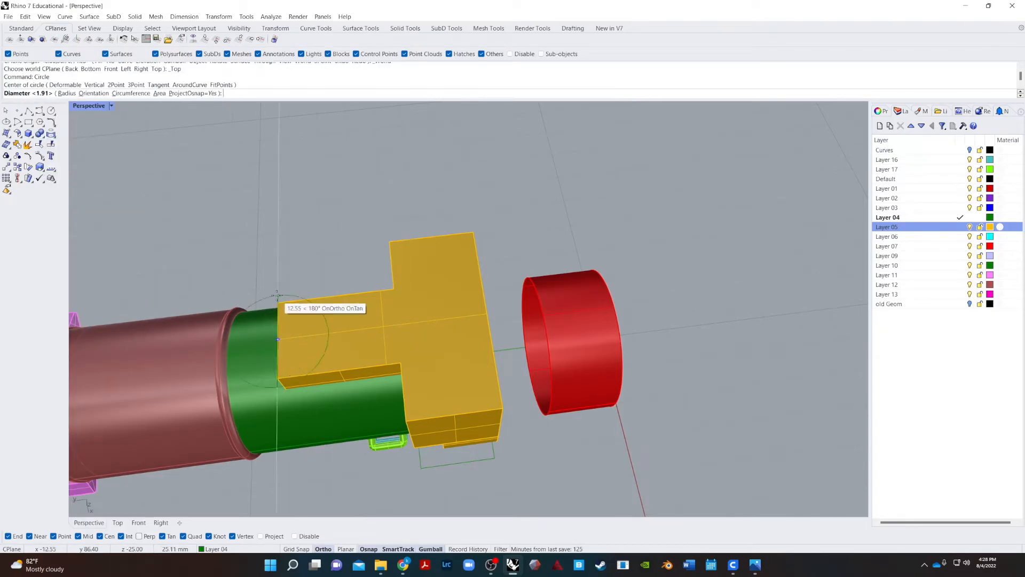
{"action": "left_click", "coordinate": [277, 294]}
- Isolate the gold solid together with the circle at the end of its arm
{"action": "right_click_drag", "start_coordinate": [341, 341], "coordinate": [302, 333]}
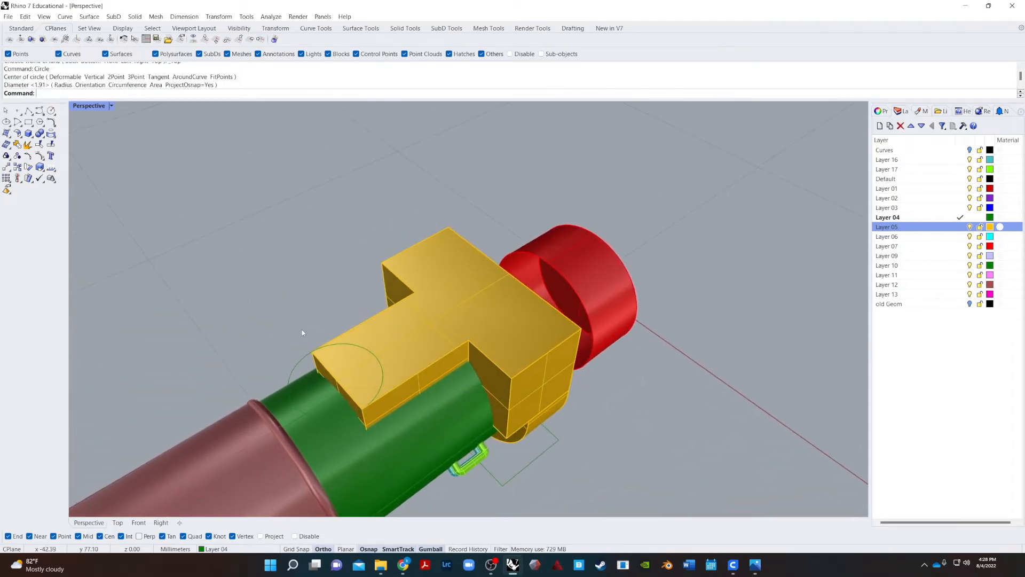
{"action": "left_click", "coordinate": [410, 388]}
{"action": "left_click", "coordinate": [381, 373], "text": "shift"}
{"action": "left_click", "coordinate": [384, 369], "text": "shift"}
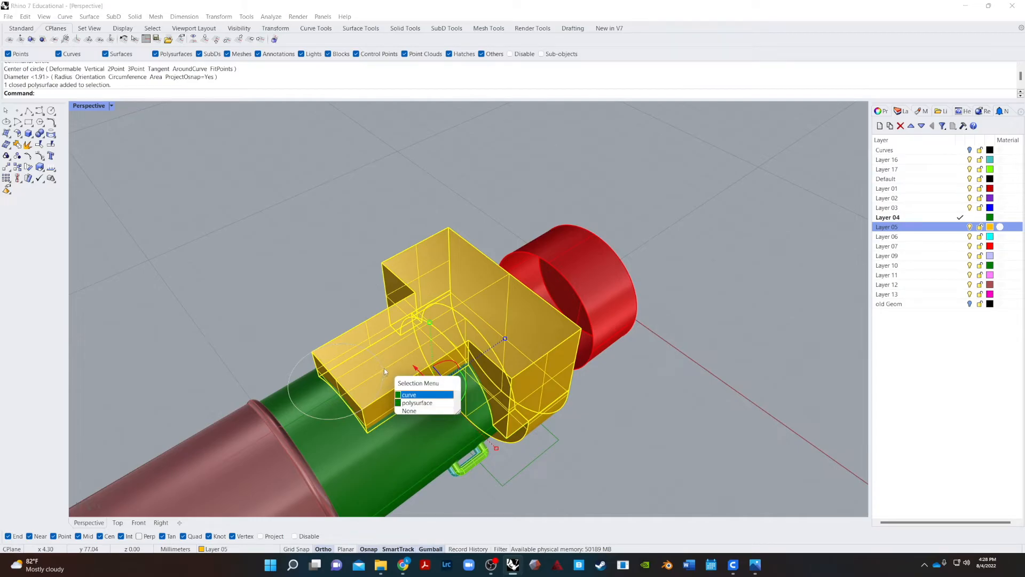
{"action": "key", "text": "Return"}
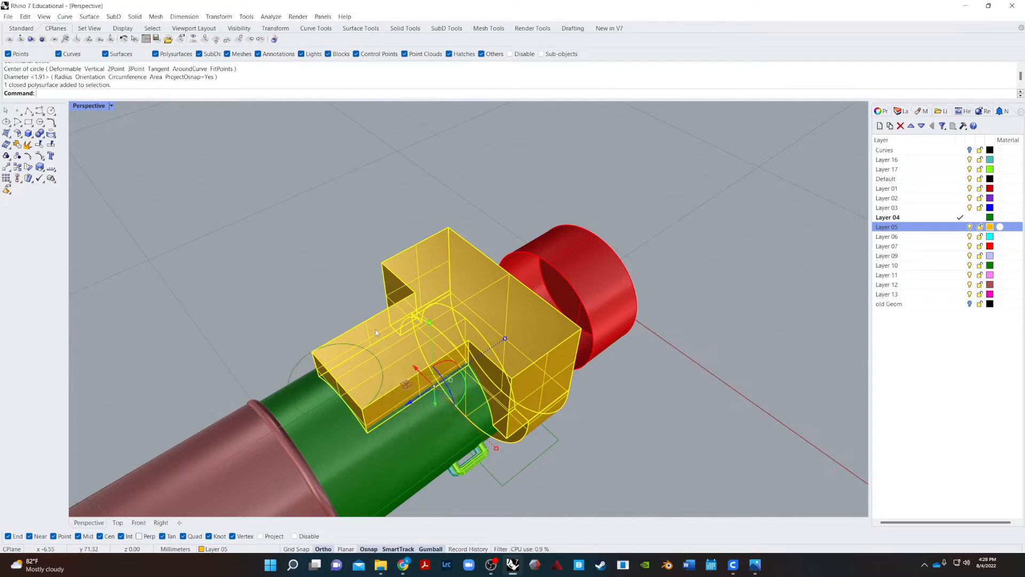
{"action": "left_click", "coordinate": [291, 375], "text": "shift"}
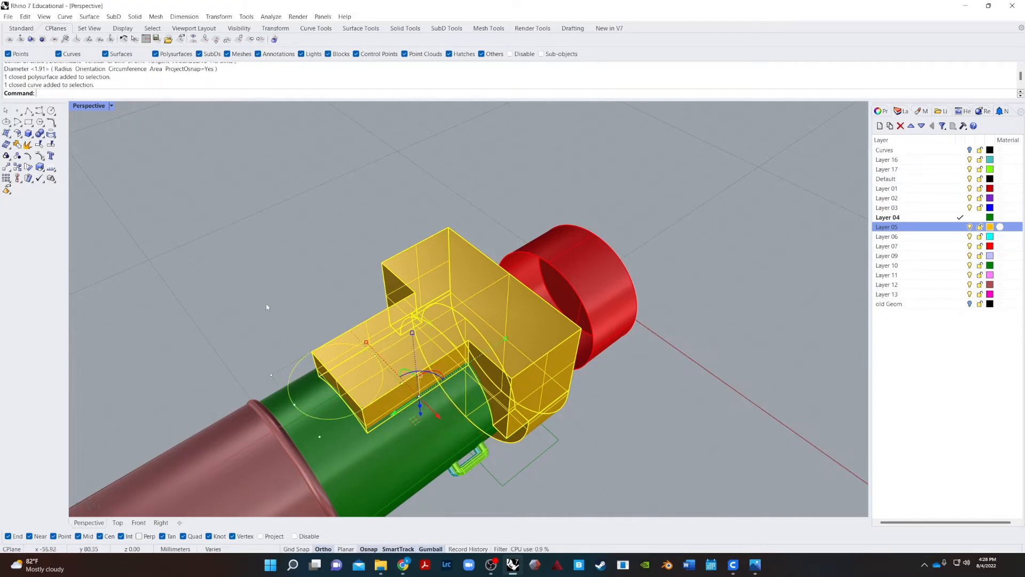
{"action": "middle_click", "coordinate": [268, 303]}
{"action": "left_click", "coordinate": [244, 300]}
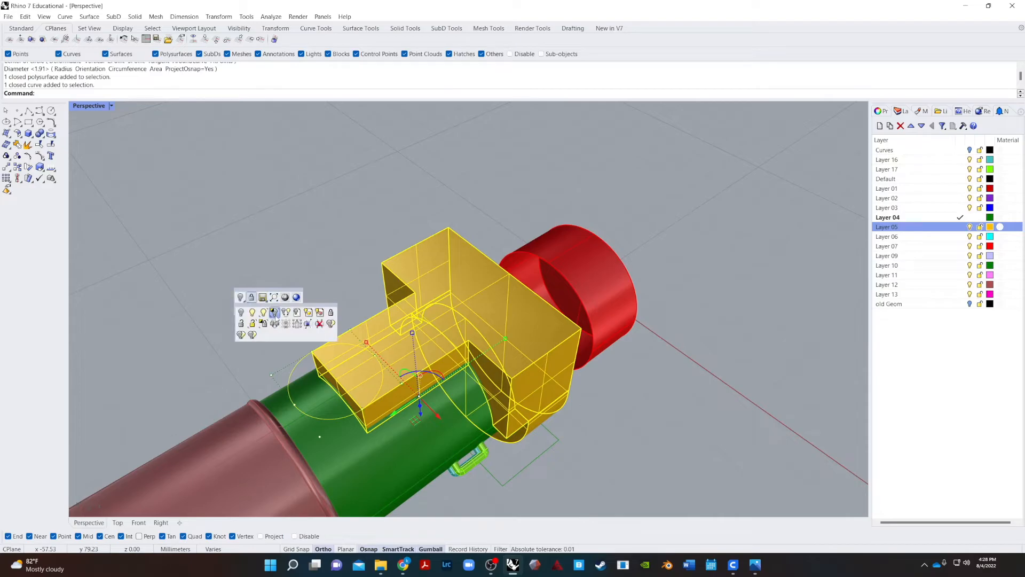
{"action": "left_click", "coordinate": [274, 312]}
{"action": "right_click_drag", "start_coordinate": [293, 315], "coordinate": [272, 326]}
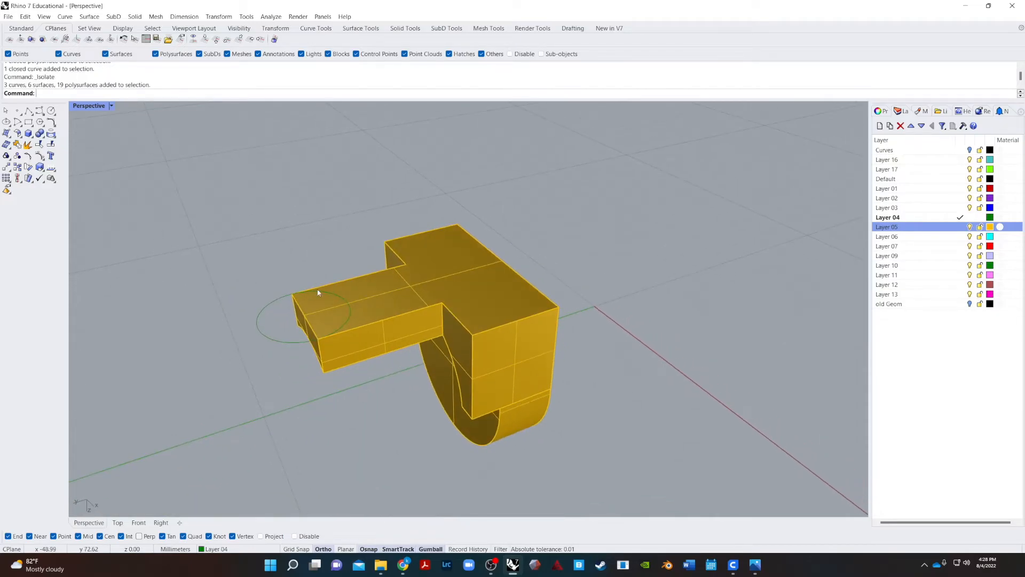
- Move the circle along the gold arm so its outer quadrant point meets the midpoint of the arm's end edge
{"action": "left_click", "coordinate": [269, 340]}
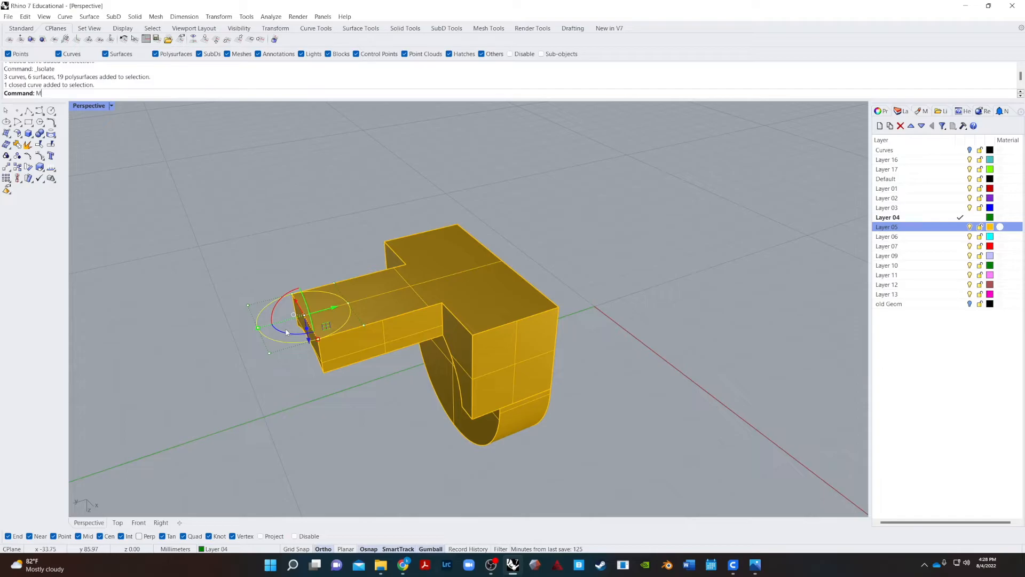
{"action": "key", "text": "Return"}
{"action": "left_click", "coordinate": [257, 328]}
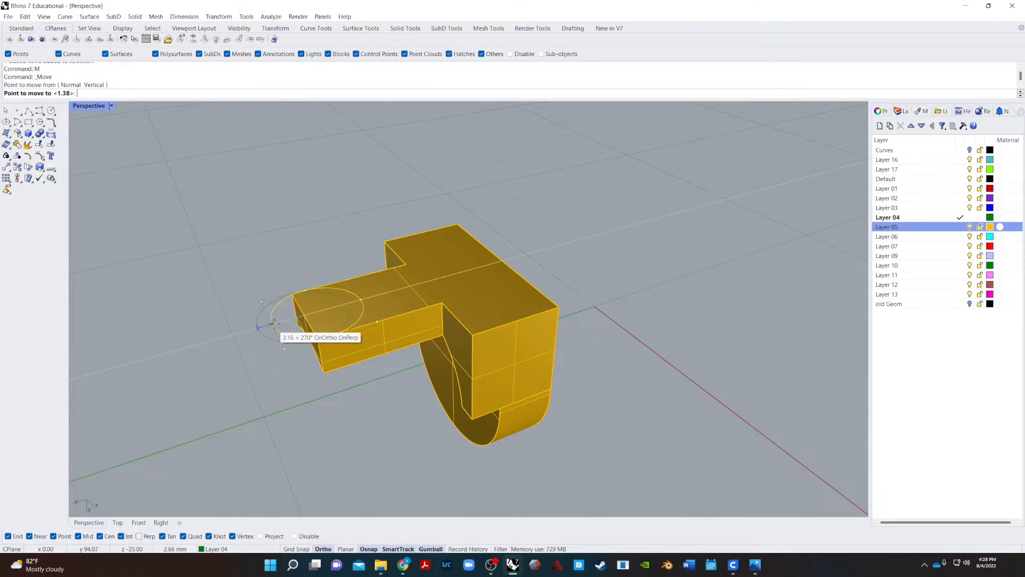
{"action": "left_click", "coordinate": [303, 319]}
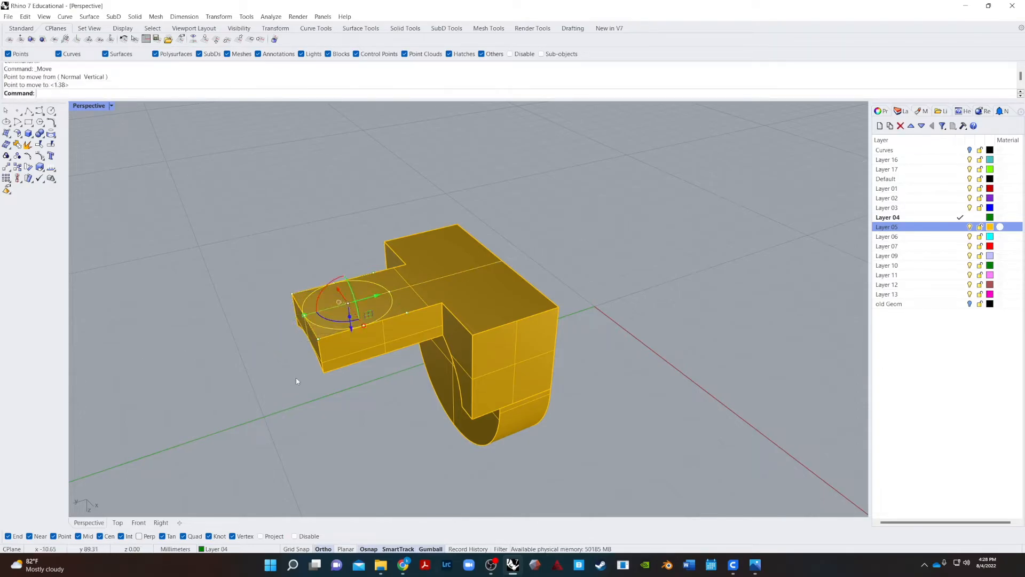
- Try extruding the circle into a solid cylinder raised through the gold arm, and undo both the move and the extrusion
{"action": "left_click", "coordinate": [325, 329]}
{"action": "type", "text": "ExtrudeCrv"}
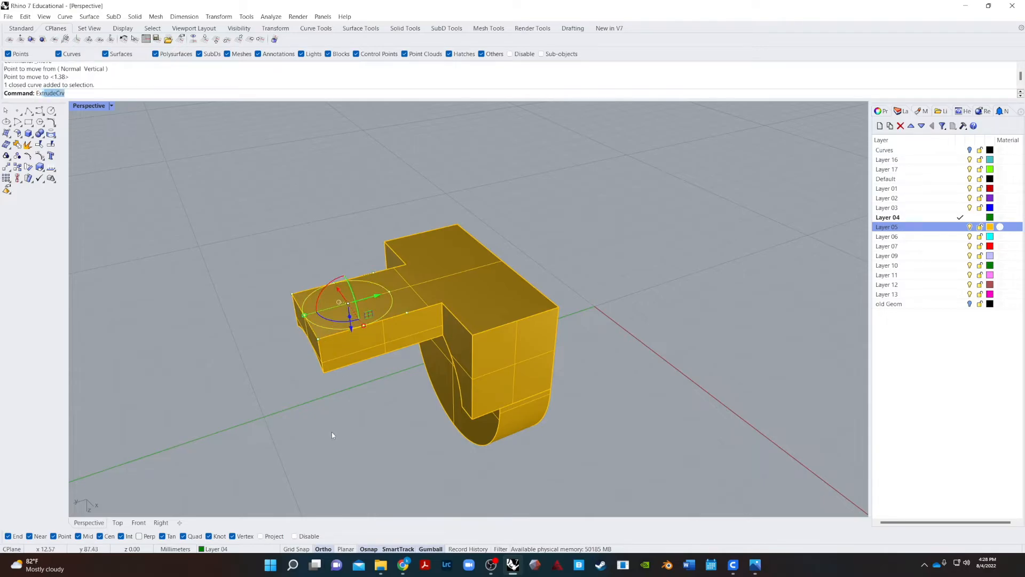
{"action": "key", "text": "Return"}
{"action": "left_click", "coordinate": [348, 453]}
{"action": "right_click_drag", "start_coordinate": [249, 429], "coordinate": [199, 421]}
{"action": "left_click", "coordinate": [440, 423]}
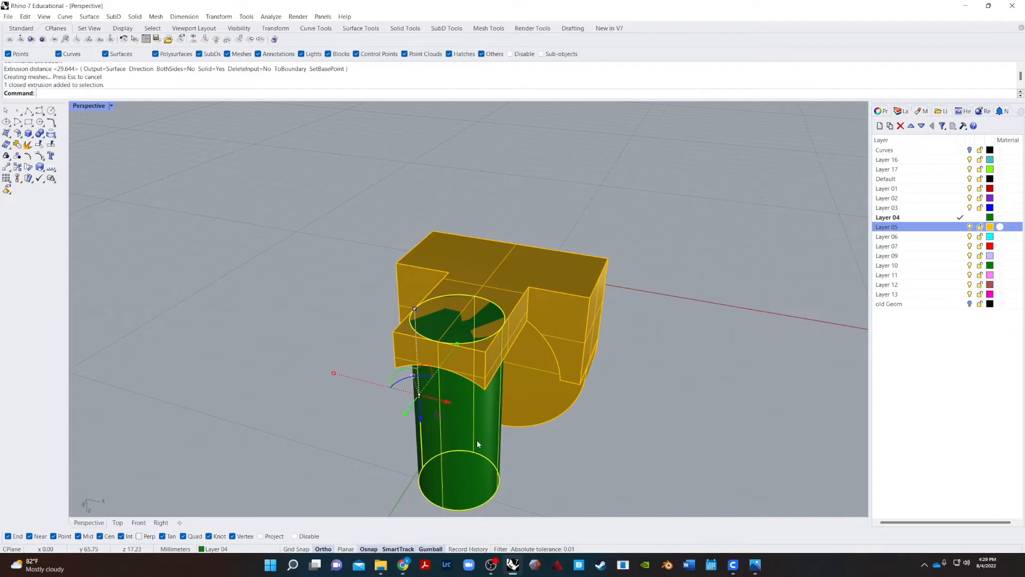
{"action": "left_click_drag", "start_coordinate": [424, 417], "coordinate": [716, 459]}
{"action": "left_click", "coordinate": [615, 395]}
{"action": "right_click_drag", "start_coordinate": [614, 393], "coordinate": [568, 388]}
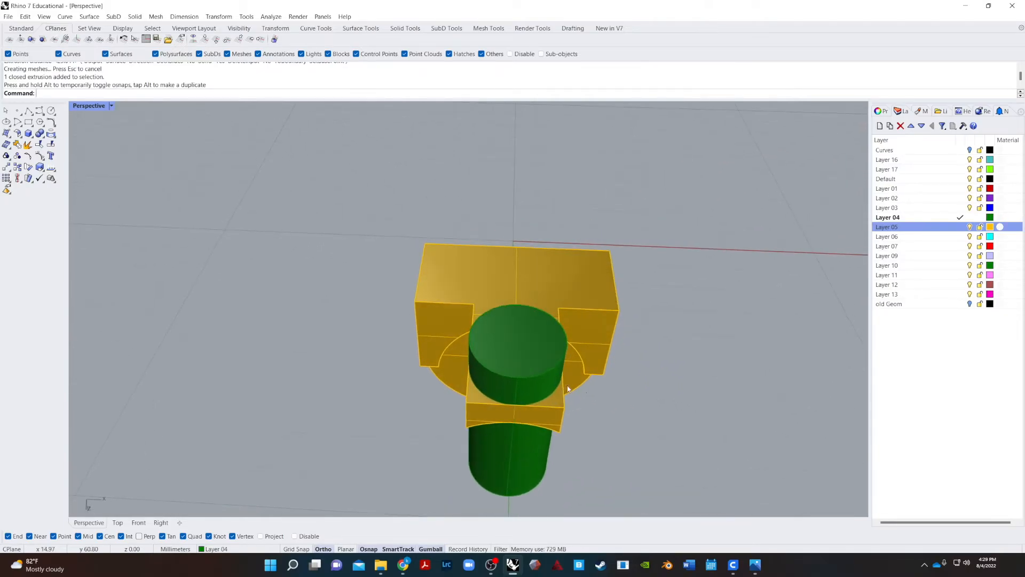
{"action": "key", "text": "ctrl+z"}
{"action": "key", "text": "ctrl+z"}
- Draw a line across the circle's full diameter, perpendicular to the length of the gold arm
{"action": "right_click_drag", "start_coordinate": [620, 412], "coordinate": [558, 439]}
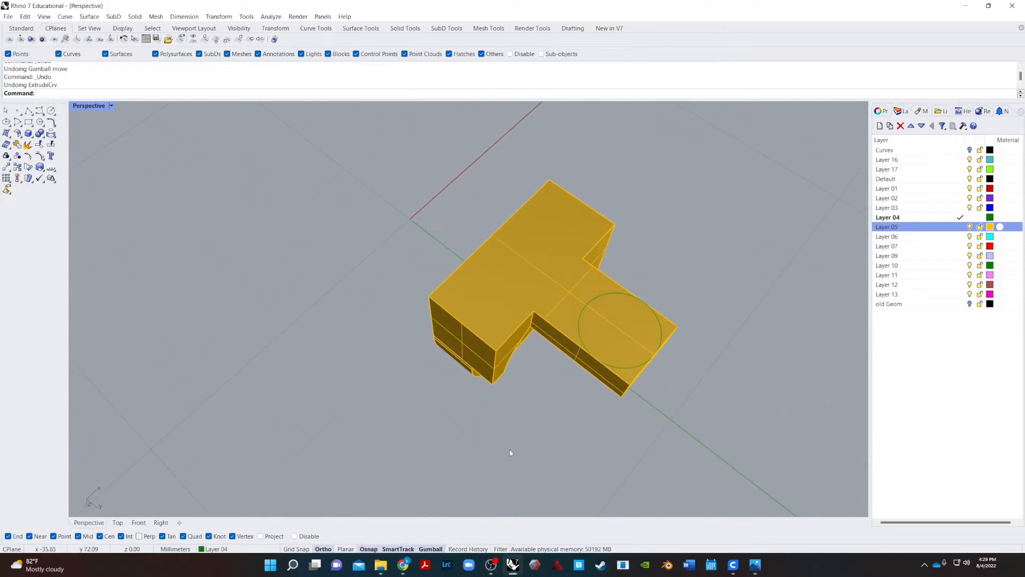
{"action": "type", "text": "line"}
{"action": "key", "text": "Return"}
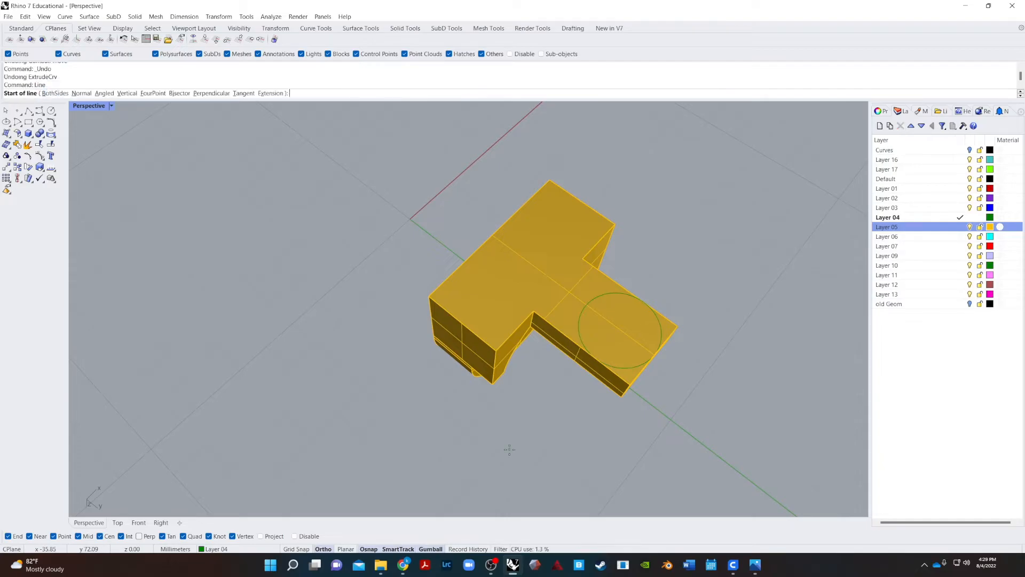
{"action": "left_click", "coordinate": [643, 302]}
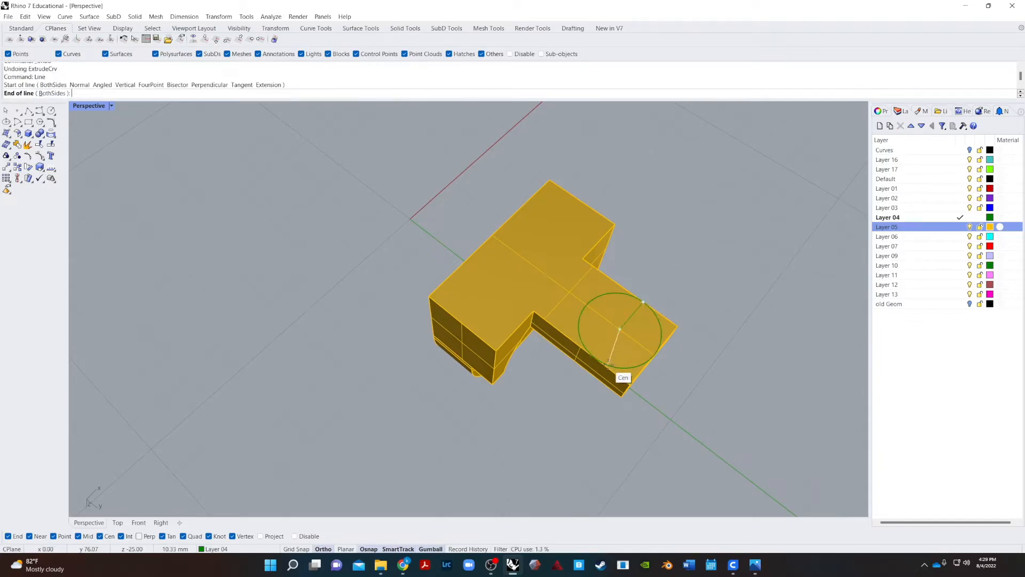
{"action": "left_click", "coordinate": [595, 357]}
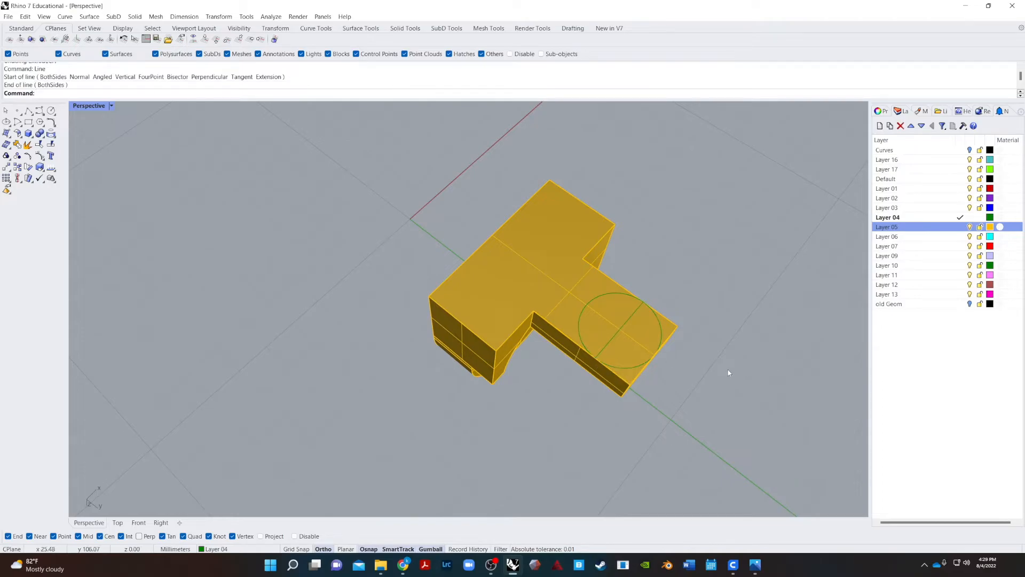
{"action": "type", "text": "Split"}
{"action": "key", "text": "Return"}
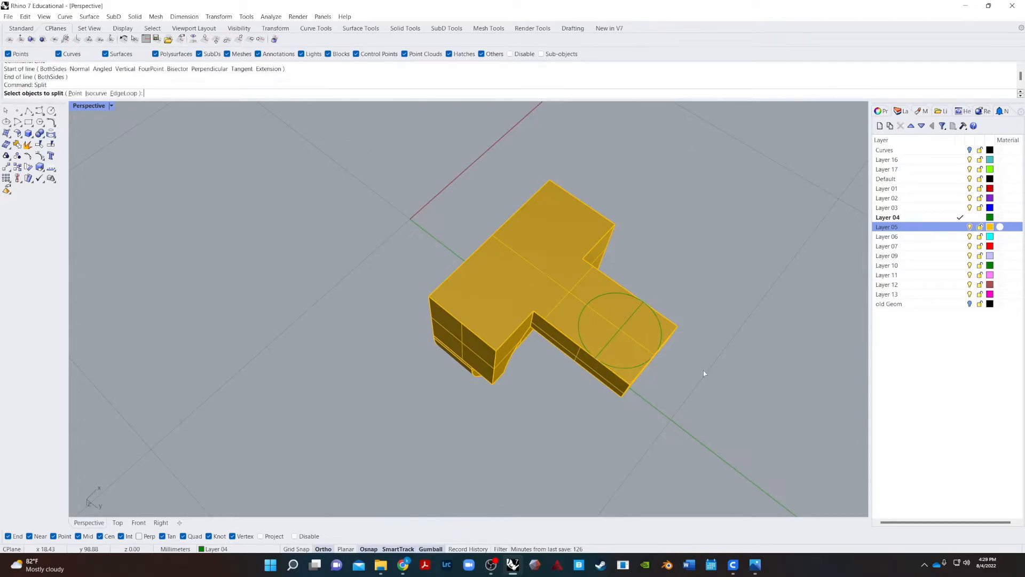
{"action": "left_click", "coordinate": [630, 298]}
{"action": "left_click", "coordinate": [643, 322]}
{"action": "key", "text": "Escape"}
- Try to split the circle at the gold arm's end with the line drawn across its diameter
{"action": "left_click", "coordinate": [633, 318]}
{"action": "left_click", "coordinate": [646, 341]}
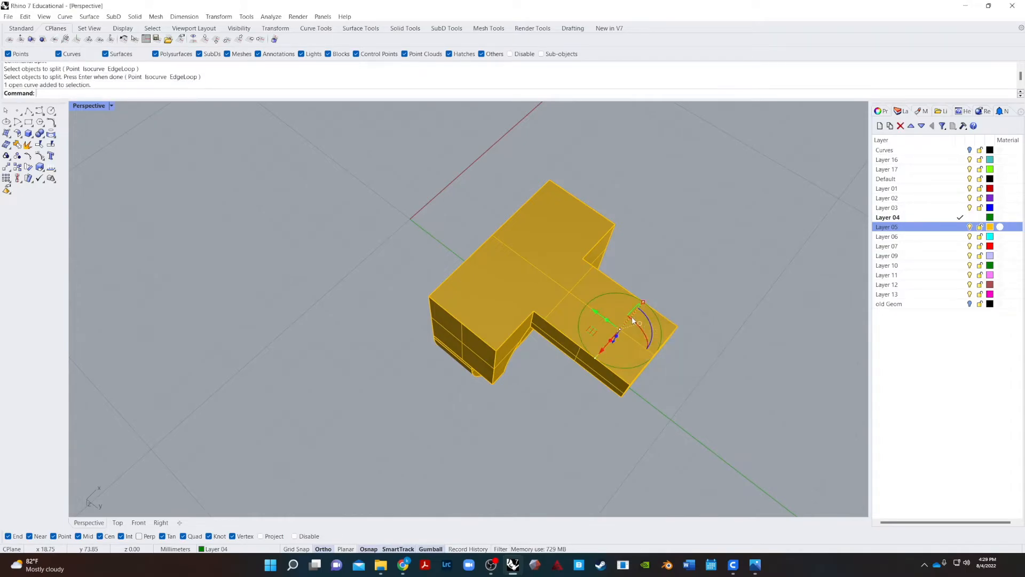
{"action": "left_click", "coordinate": [617, 295]}
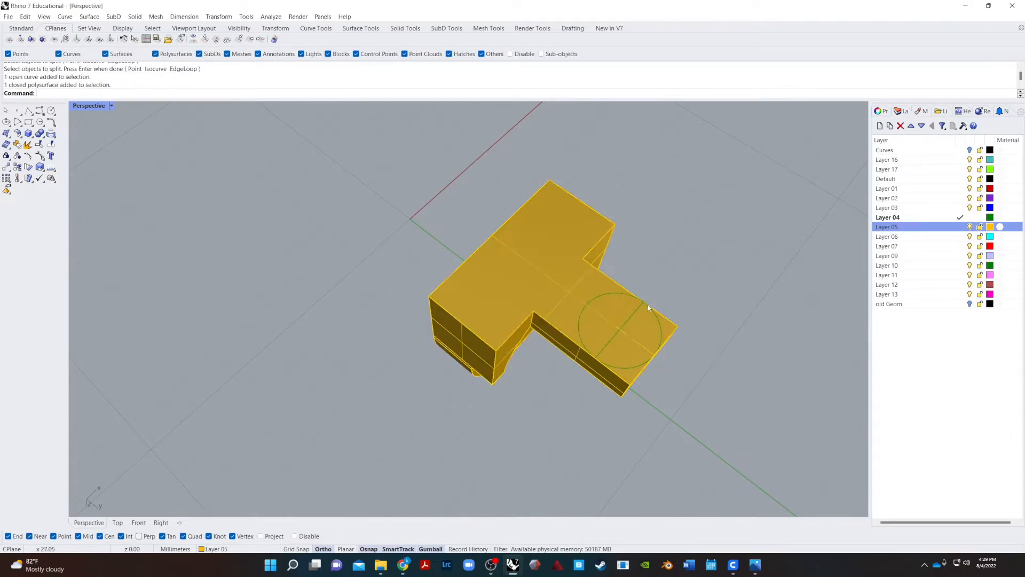
{"action": "key", "text": "Return"}
{"action": "left_click", "coordinate": [620, 294]}
{"action": "key", "text": "Return"}
- Trim away the inner half of the circle, using the diameter line as the cutting object
{"action": "type", "text": "Trim"}
{"action": "key", "text": "Return"}
{"action": "left_click", "coordinate": [630, 320]}
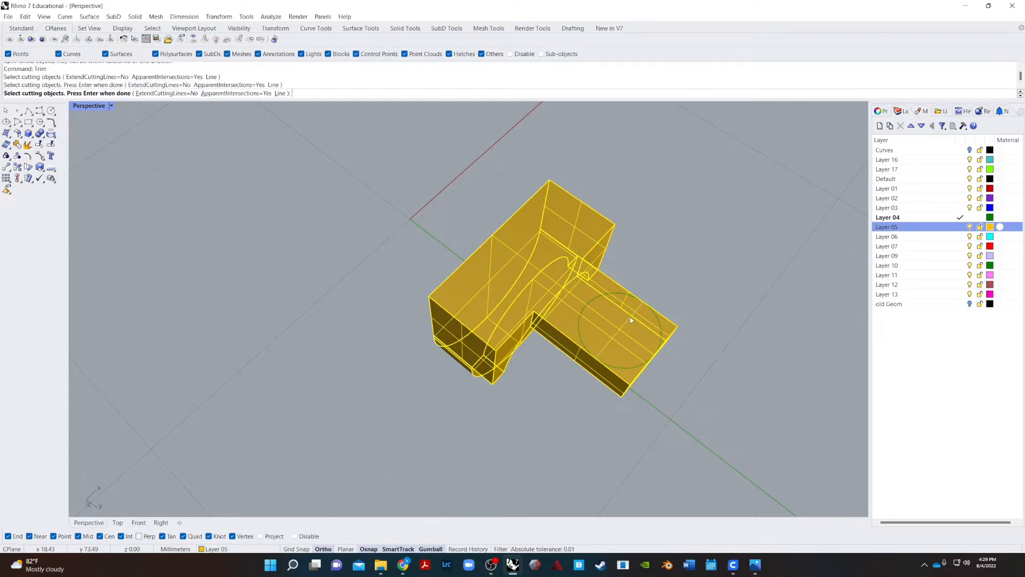
{"action": "key", "text": "Escape"}
{"action": "left_click", "coordinate": [630, 320]}
{"action": "left_click", "coordinate": [655, 342]}
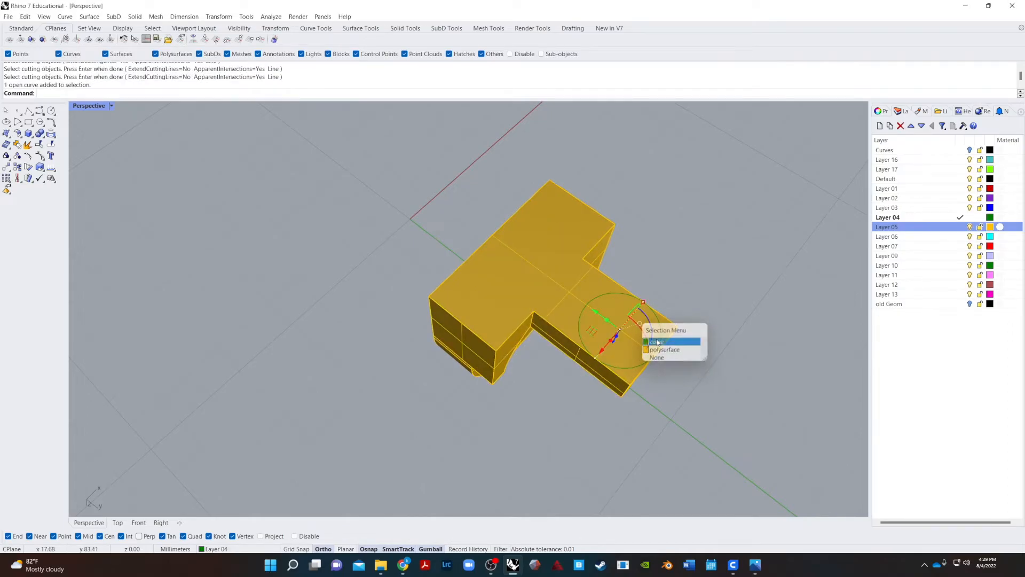
{"action": "key", "text": "Return"}
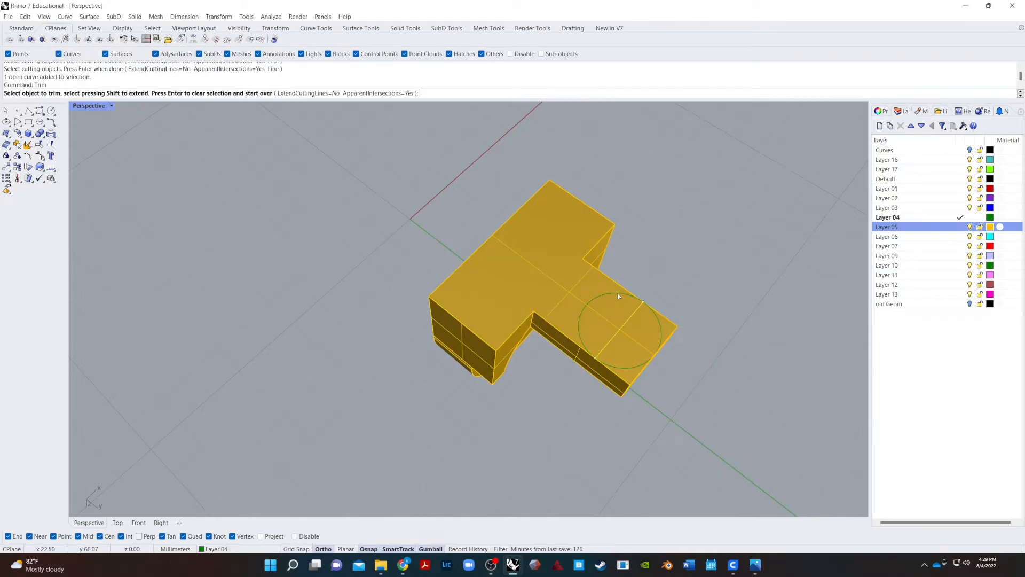
{"action": "left_click", "coordinate": [618, 296]}
{"action": "left_click", "coordinate": [649, 318]}
{"action": "key", "text": "Return"}
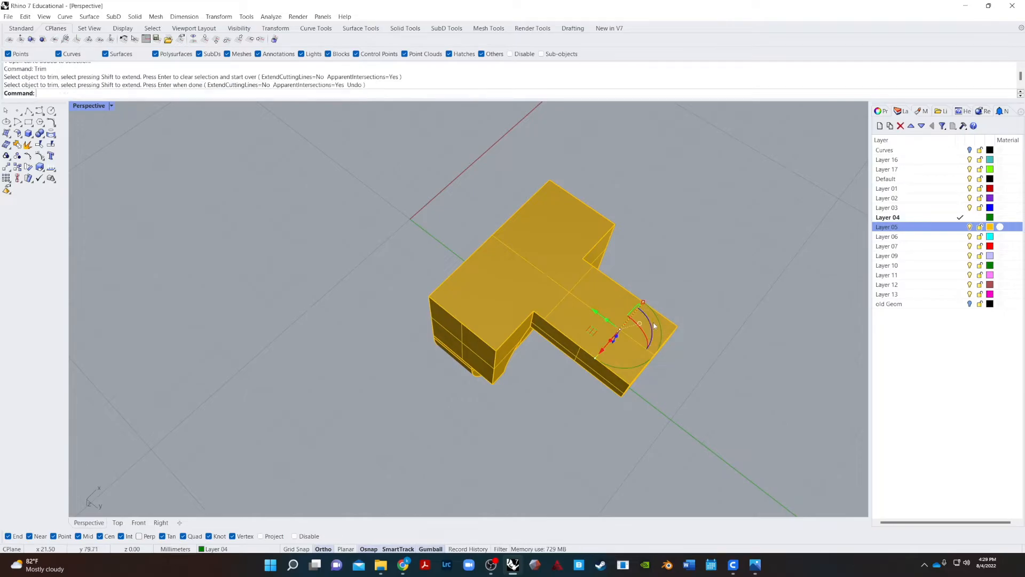
- Extrude the remaining half circle into an open curved surface and shift it vertically so it passes completely through the gold arm
{"action": "key", "text": "Escape"}
{"action": "left_click", "coordinate": [634, 370]}
{"action": "type", "text": "ExtrudeCrv"}
{"action": "key", "text": "Return"}
{"action": "left_click", "coordinate": [578, 437]}
{"action": "left_click", "coordinate": [578, 436]}
{"action": "right_click_drag", "start_coordinate": [577, 437], "coordinate": [636, 385]}
{"action": "left_click_drag", "start_coordinate": [619, 417], "coordinate": [759, 370]}
{"action": "left_click", "coordinate": [677, 330]}
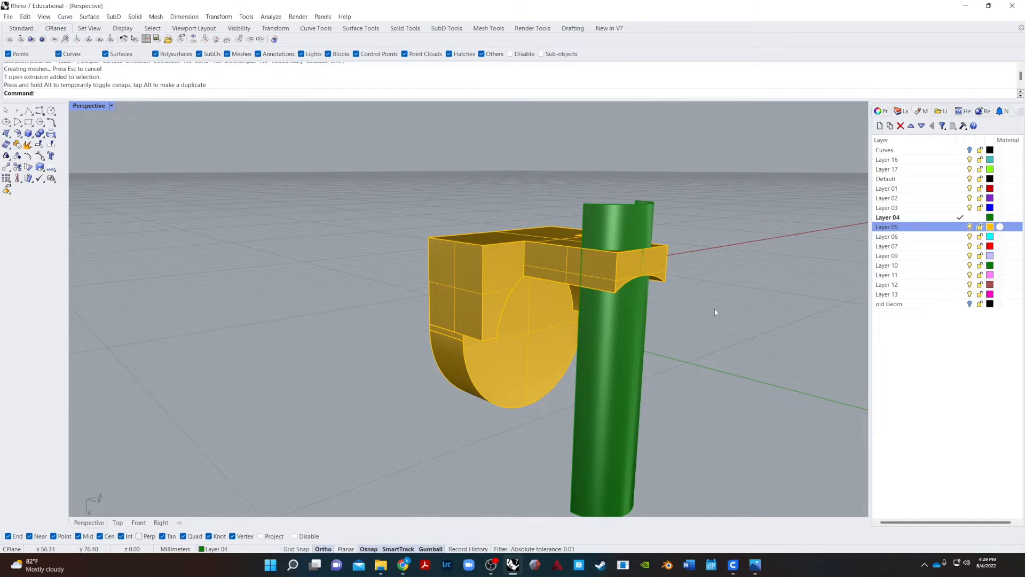
- Split the green half-round surface where it passes through the gold arm
{"action": "key", "text": "Return"}
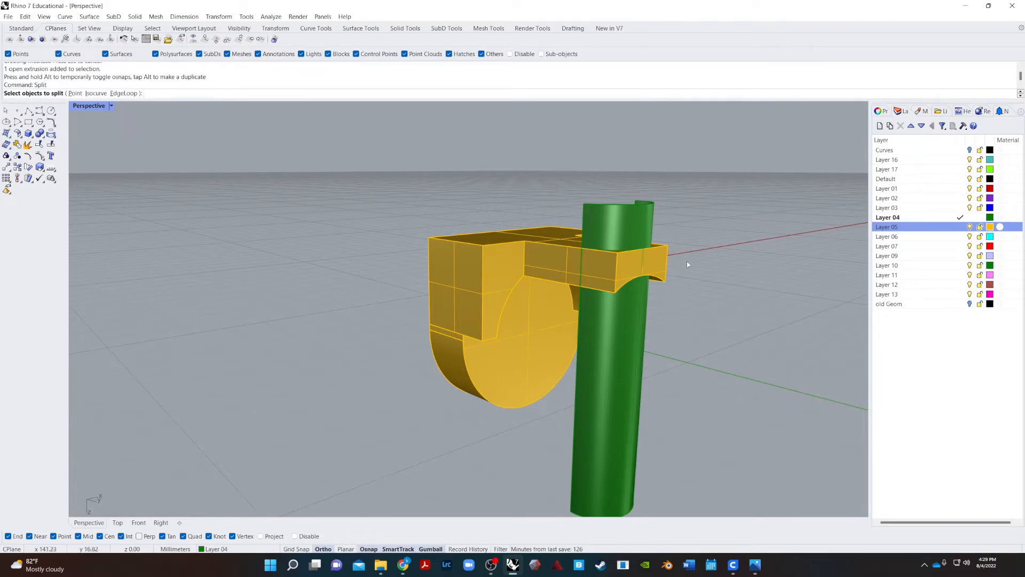
{"action": "left_click", "coordinate": [639, 230]}
{"action": "key", "text": "Return"}
{"action": "key", "text": "Return"}
{"action": "left_click", "coordinate": [560, 269]}
{"action": "key", "text": "Return"}
- Split the gold arm with the green half-round surface and delete the near outer corner of its end
{"action": "left_click", "coordinate": [632, 230]}
{"action": "key", "text": "Return"}
{"action": "key", "text": "Return"}
{"action": "left_click", "coordinate": [632, 228]}
{"action": "key", "text": "Return"}
{"action": "left_click", "coordinate": [615, 258]}
{"action": "key", "text": "Return"}
{"action": "left_click", "coordinate": [612, 279]}
{"action": "key", "text": "Delete"}
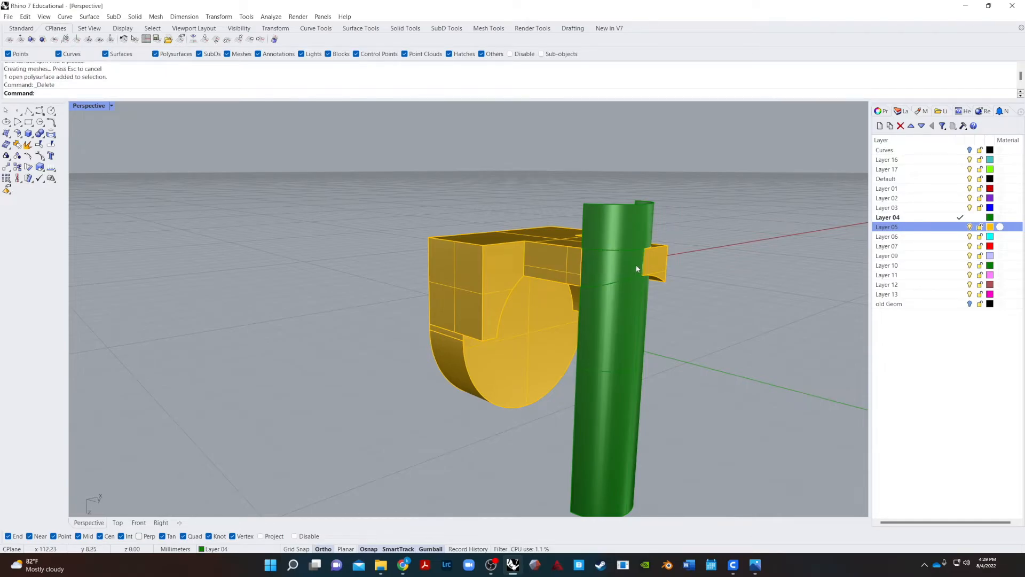
- Cut off the arm's far outer corner with the half-round surface, and delete the excess green surface beyond the arm's thickness
{"action": "key", "text": "Return"}
{"action": "left_click", "coordinate": [635, 232]}
{"action": "key", "text": "Return"}
{"action": "left_click", "coordinate": [552, 245]}
{"action": "key", "text": "Return"}
{"action": "left_click", "coordinate": [660, 260]}
{"action": "key", "text": "Delete"}
{"action": "left_click", "coordinate": [617, 393]}
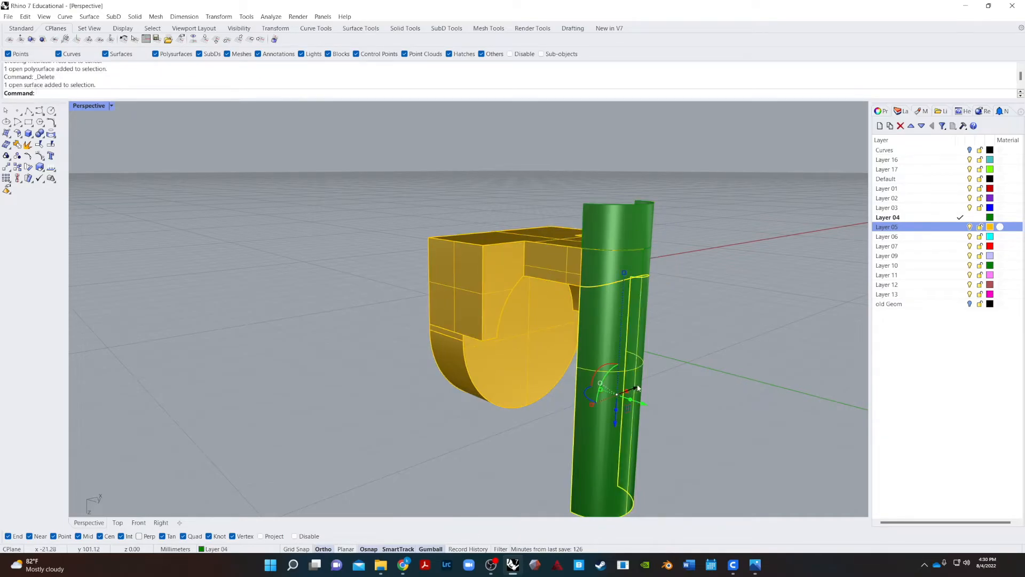
{"action": "key", "text": "Delete"}
- Join the curved green end pieces with the gold body into one closed polysurface
{"action": "right_click_drag", "start_coordinate": [770, 251], "coordinate": [706, 276]}
{"action": "left_click", "coordinate": [623, 298]}
{"action": "left_click", "coordinate": [552, 272], "text": "shift"}
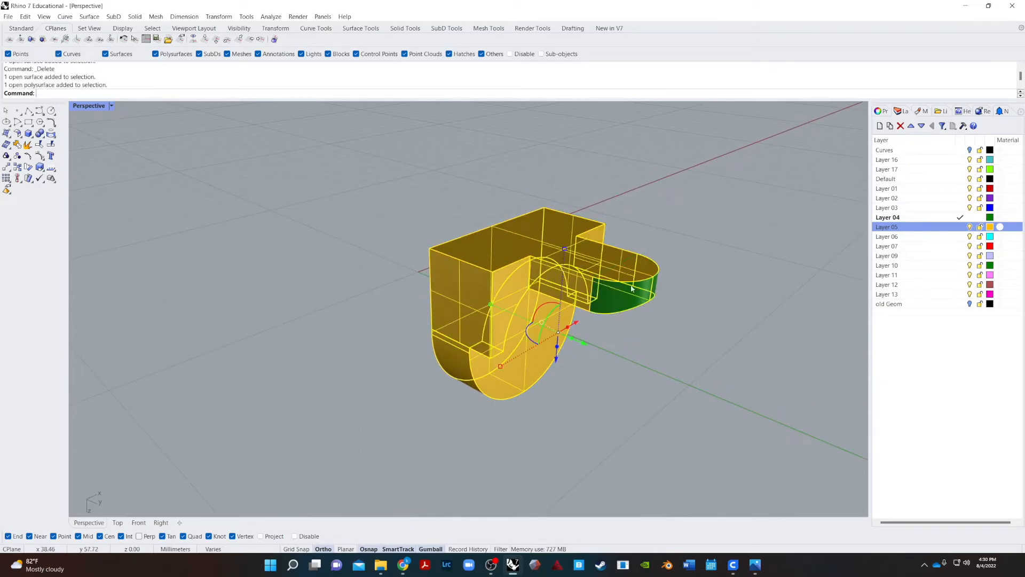
{"action": "key", "text": "Return"}
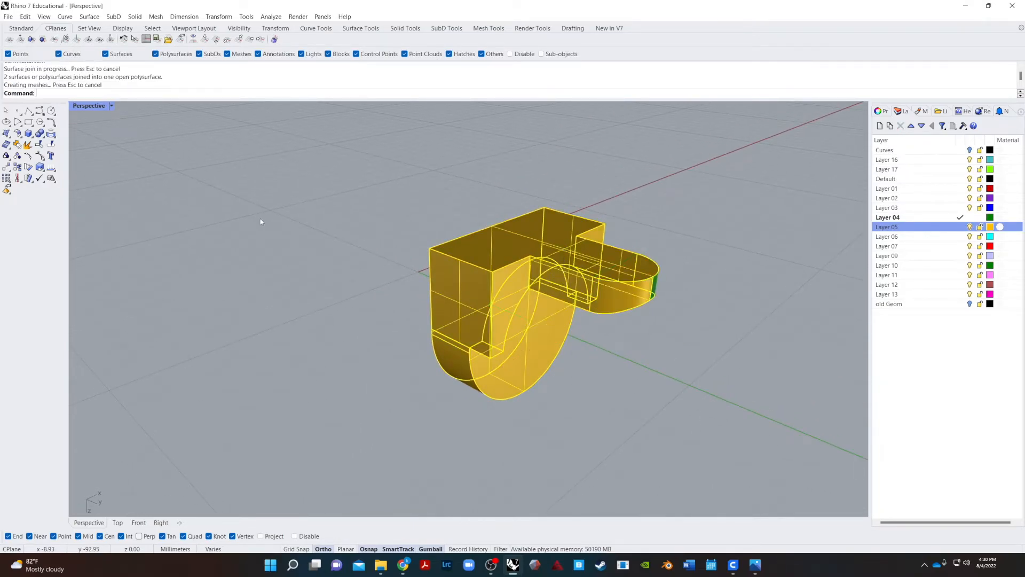
{"action": "right_click_drag", "start_coordinate": [764, 316], "coordinate": [720, 318]}
{"action": "left_click", "coordinate": [602, 363]}
{"action": "key", "text": "Return"}
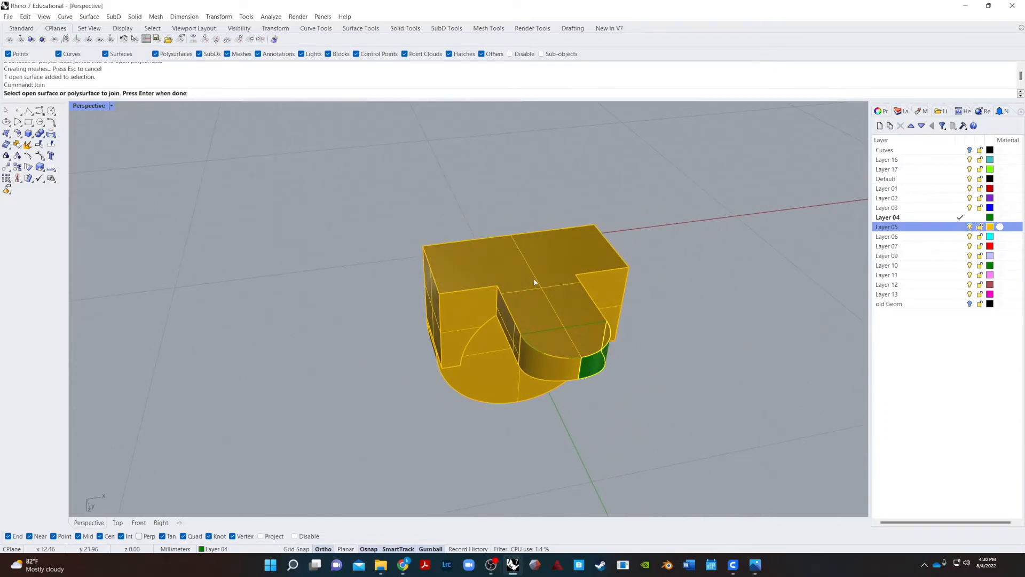
{"action": "key", "text": "Return"}
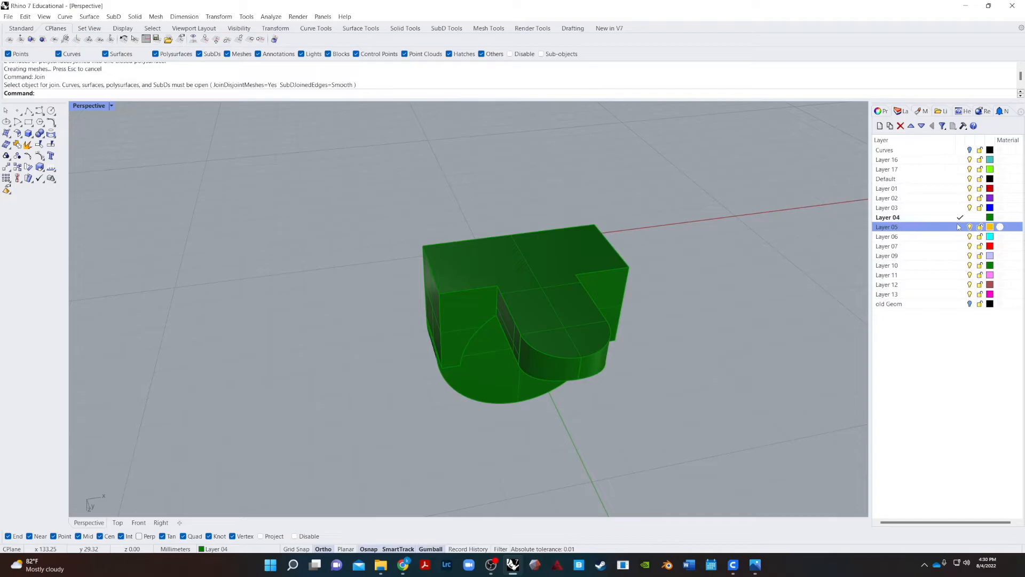
- Open the available options for Layer 05
{"action": "right_click", "coordinate": [959, 227]}
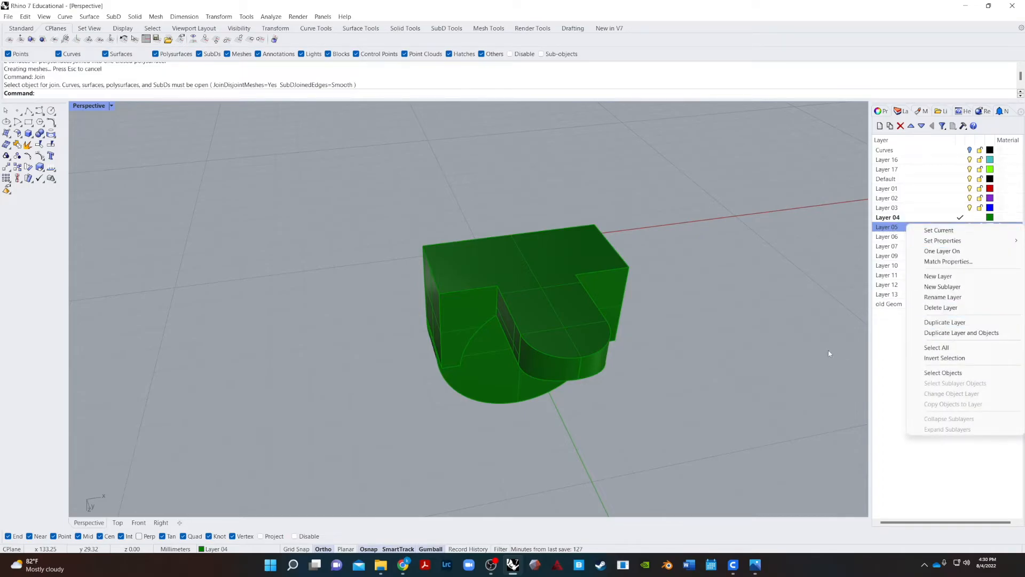
- Move the green clamp body polysurface to Layer 05
{"action": "left_click", "coordinate": [487, 269]}
{"action": "right_click", "coordinate": [932, 235]}
{"action": "right_click", "coordinate": [932, 227]}
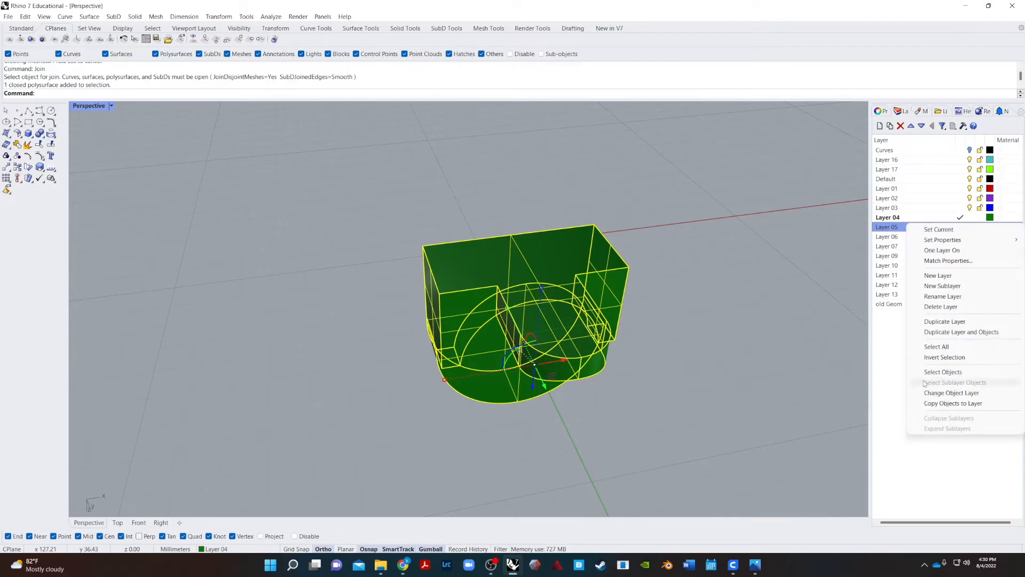
{"action": "left_click", "coordinate": [927, 393]}
{"action": "left_click", "coordinate": [742, 403]}
{"action": "right_click_drag", "start_coordinate": [742, 404], "coordinate": [600, 392]}
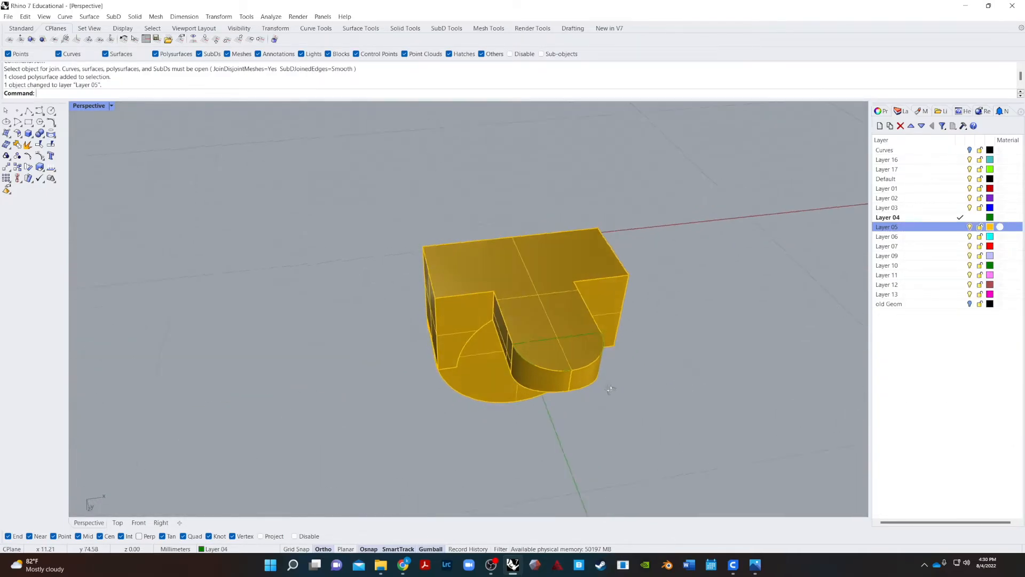
- Delete the two leftover curves around the clamp body
{"action": "left_click_drag", "start_coordinate": [207, 409], "coordinate": [754, 103]}
{"action": "key", "text": "Delete"}
{"action": "right_click_drag", "start_coordinate": [509, 280], "coordinate": [385, 350]}
- Show all hidden objects around the clamp body
{"action": "right_click", "coordinate": [418, 36]}
{"action": "right_click", "coordinate": [447, 6]}
{"action": "left_click", "coordinate": [207, 211]}
{"action": "left_click", "coordinate": [51, 145]}
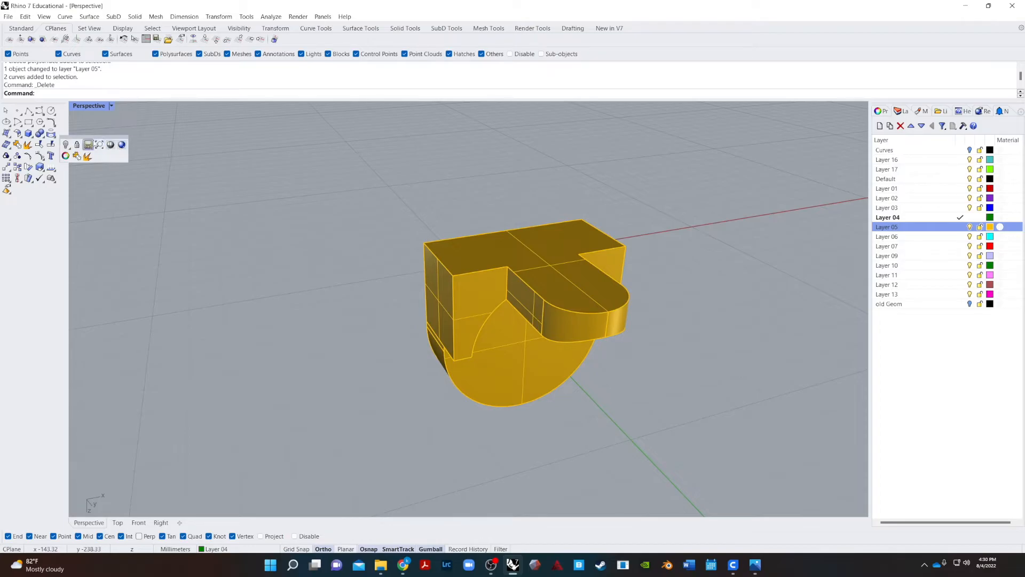
{"action": "left_click", "coordinate": [67, 145]}
{"action": "right_click_drag", "start_coordinate": [213, 241], "coordinate": [271, 312]}
{"action": "right_click_drag", "start_coordinate": [307, 312], "coordinate": [337, 300]}
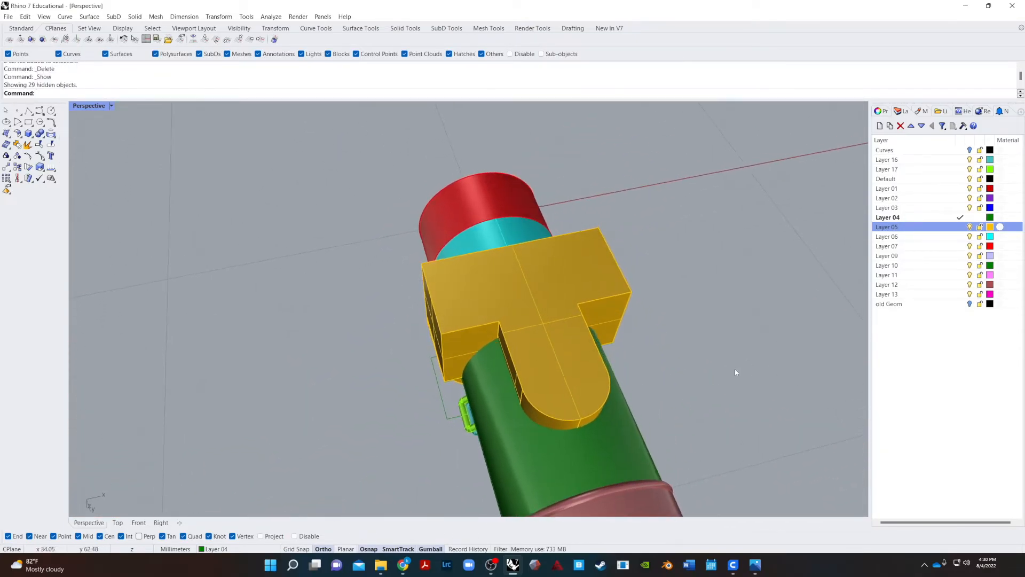
{"action": "key", "text": "alt+Tab"}
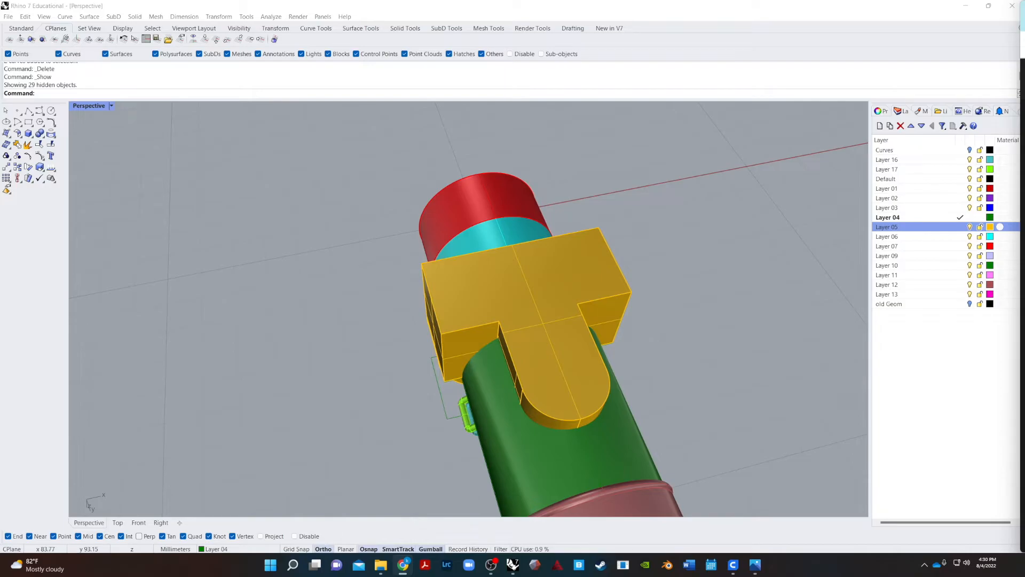
{"action": "left_click", "coordinate": [951, 372]}
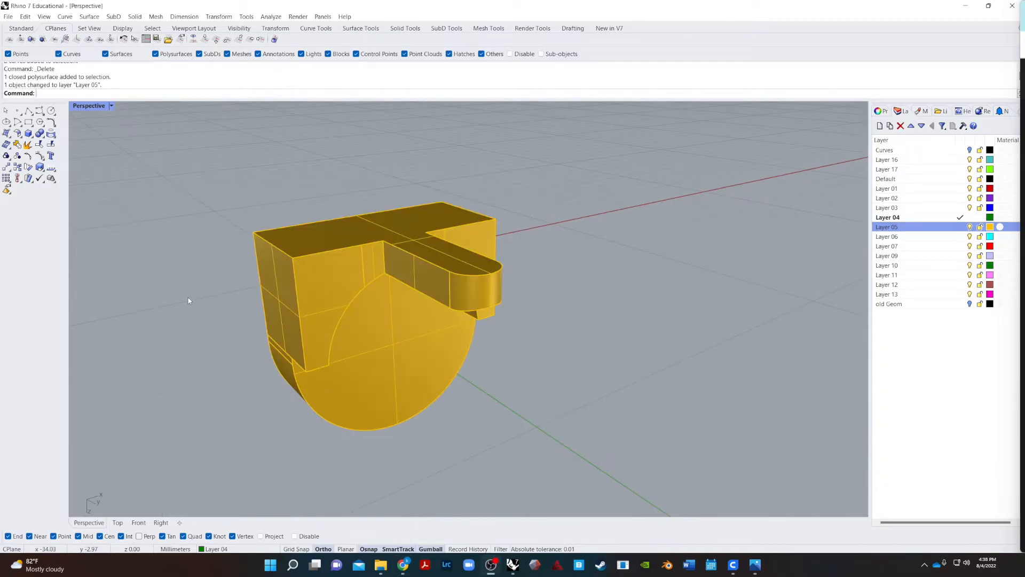
- Orient the construction plane to the clamp body's flat top face
{"action": "right_click_drag", "start_coordinate": [527, 366], "coordinate": [513, 348]}
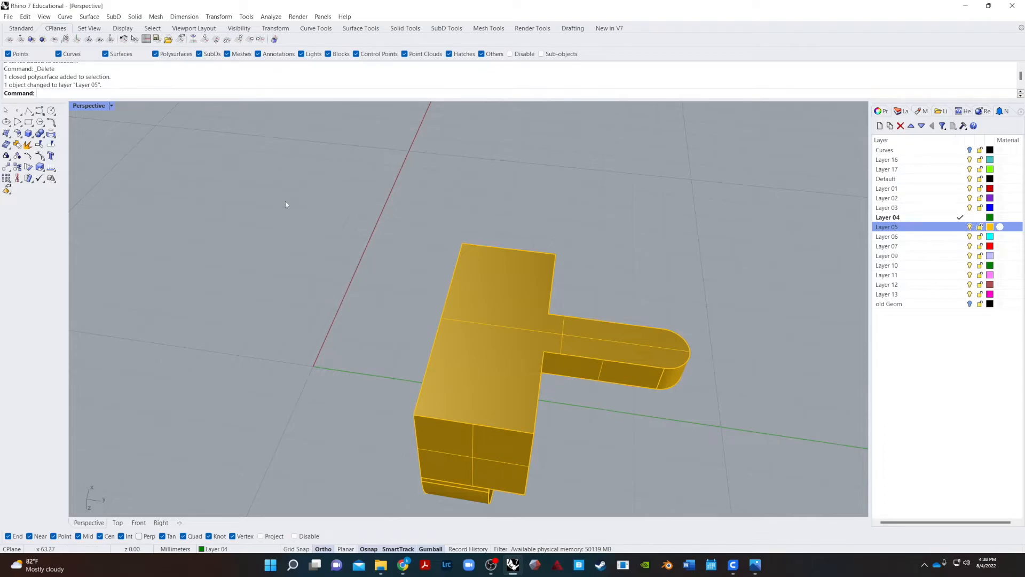
{"action": "left_click", "coordinate": [56, 29]}
{"action": "left_click", "coordinate": [31, 39]}
{"action": "left_click", "coordinate": [501, 326]}
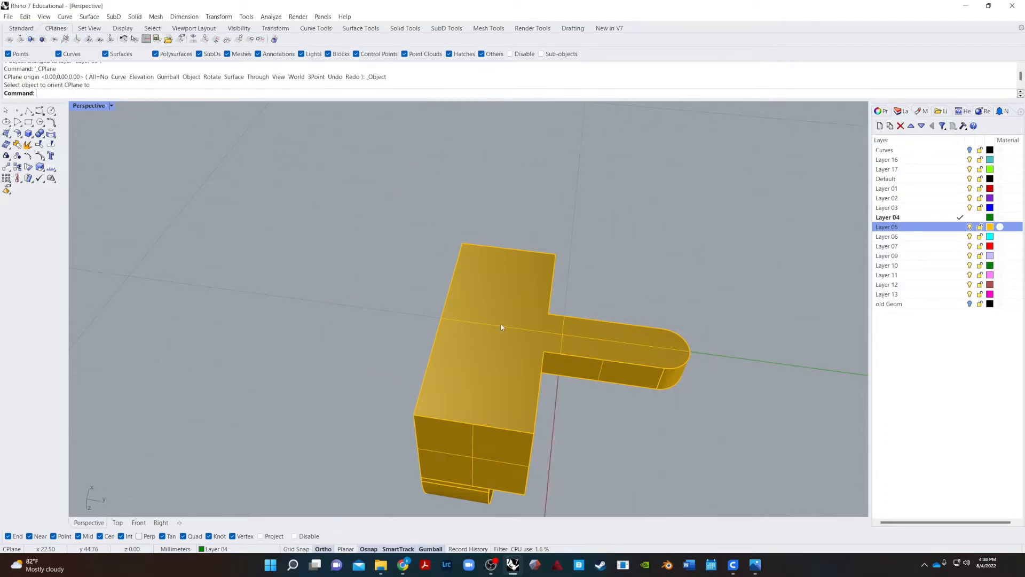
- Draw a small circle centred on the midpoint of the top face's back edge
{"action": "type", "text": "circle"}
{"action": "key", "text": "Return"}
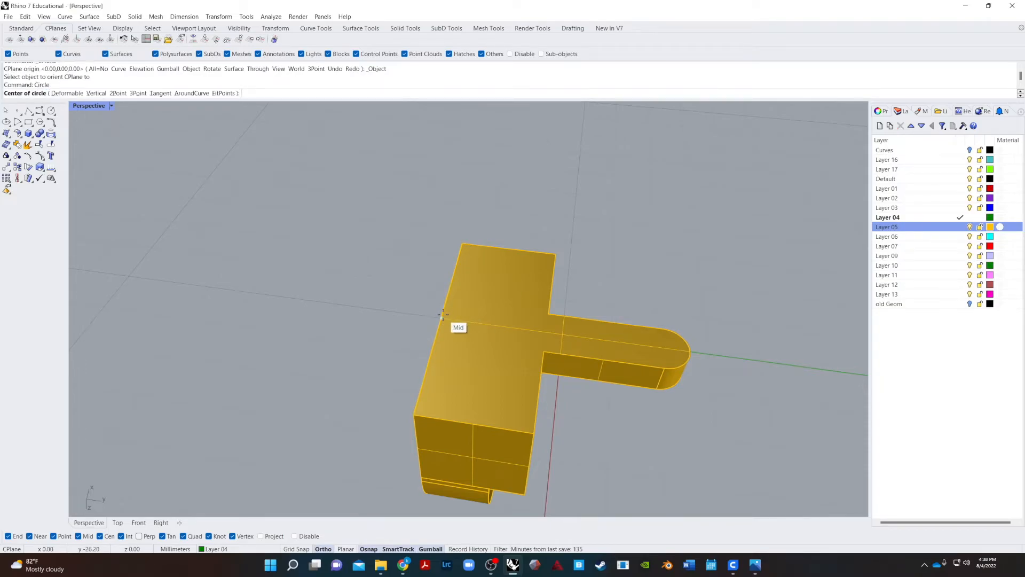
{"action": "left_click", "coordinate": [441, 317]}
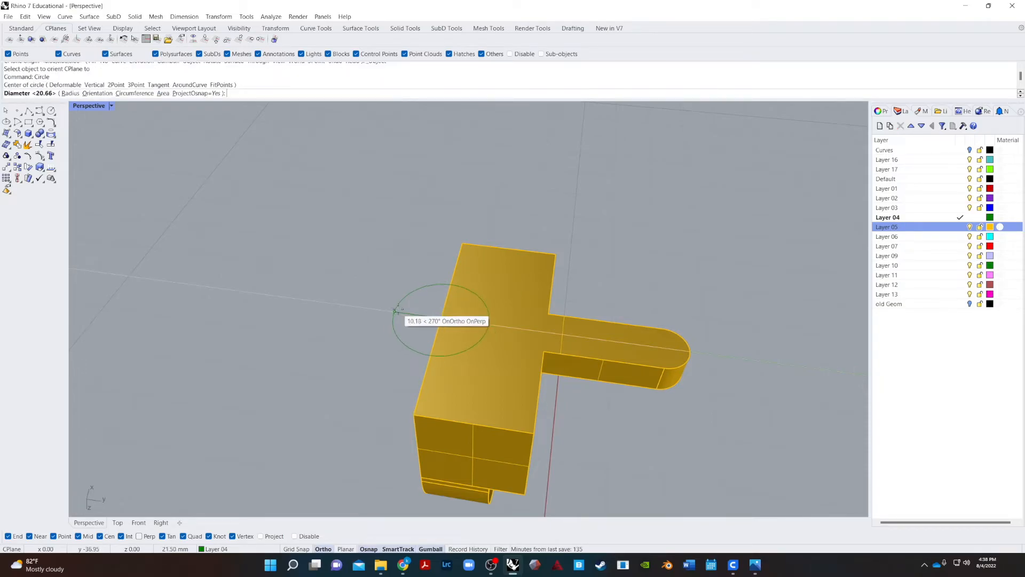
{"action": "left_click", "coordinate": [427, 308]}
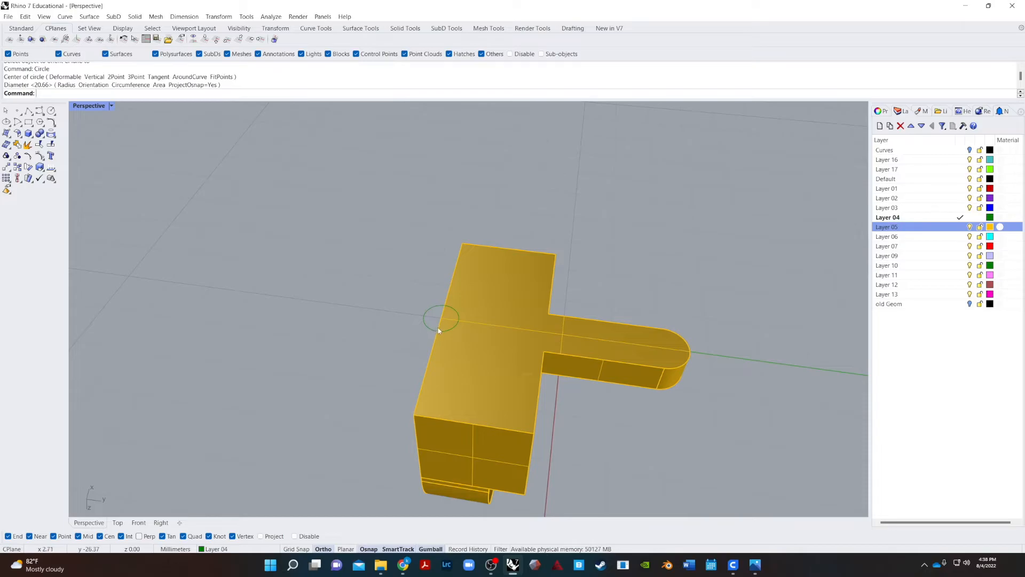
- Move the circle inward along the top face's centreline and scale it down
{"action": "left_click", "coordinate": [438, 330]}
{"action": "left_click", "coordinate": [427, 325]}
{"action": "left_click_drag", "start_coordinate": [428, 324], "coordinate": [494, 324]}
{"action": "left_click", "coordinate": [373, 277]}
{"action": "scroll", "coordinate": [463, 318], "scroll_direction": "up", "scroll_amount": 5}
{"action": "left_click", "coordinate": [505, 373]}
{"action": "left_click", "coordinate": [523, 397]}
- Extrude the circle upward as a short outward-flaring taper with a 20-degree draft angle using ExtrudeCrvTapered
{"action": "type", "text": "ExtrudeCrv"}
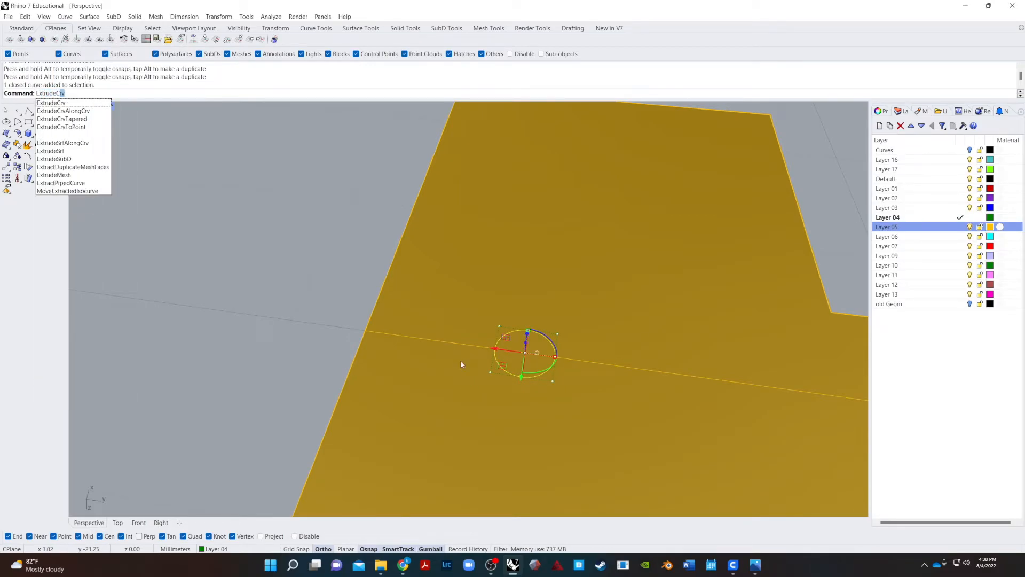
{"action": "type", "text": "Tapered"}
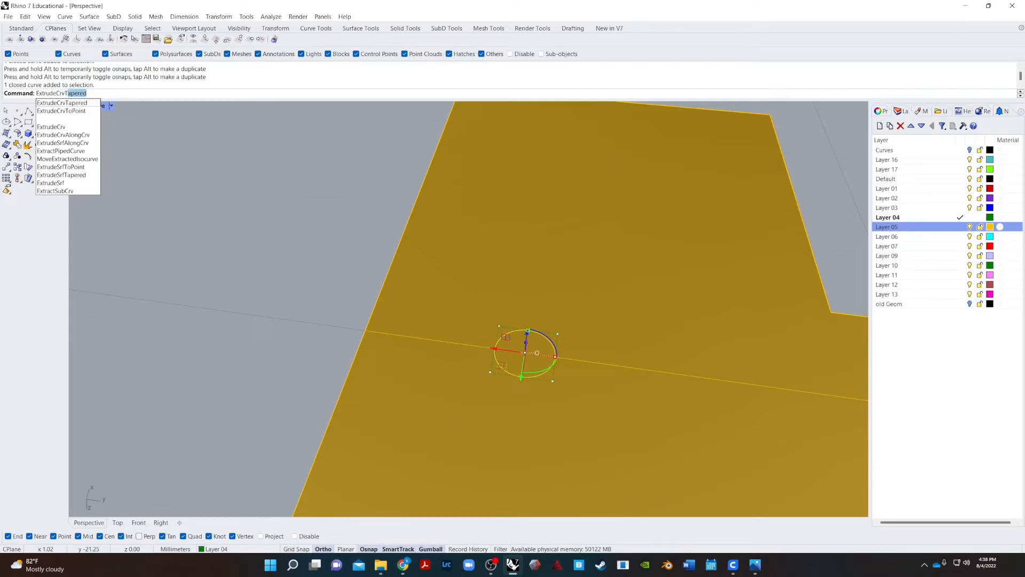
{"action": "key", "text": "Return"}
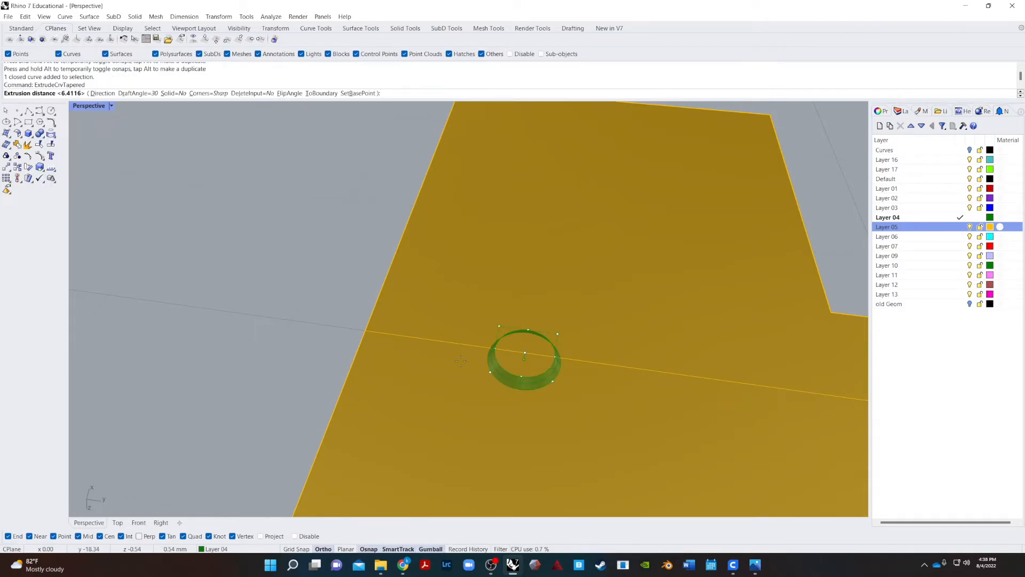
{"action": "scroll", "coordinate": [475, 214], "scroll_direction": "down", "scroll_amount": 6}
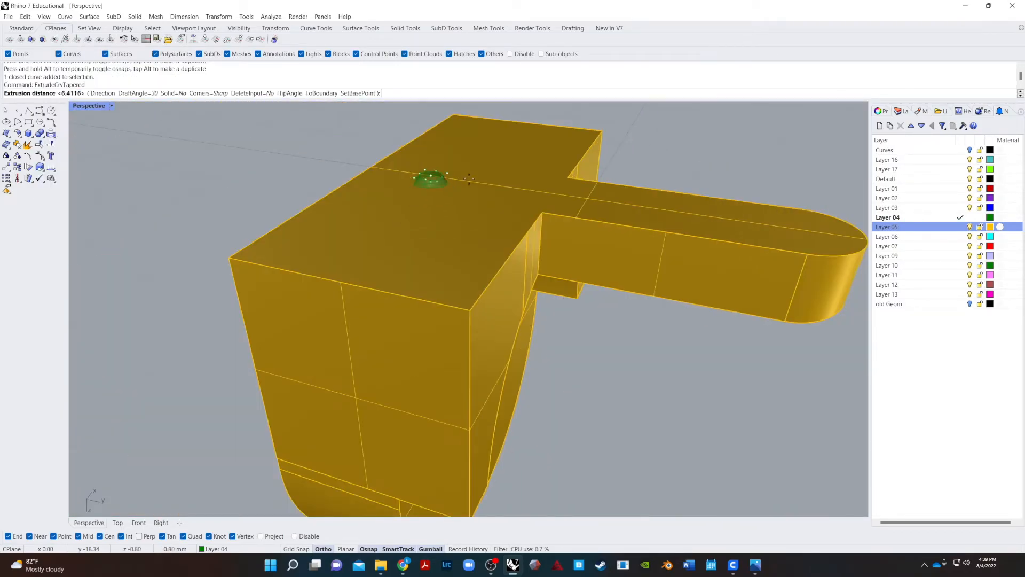
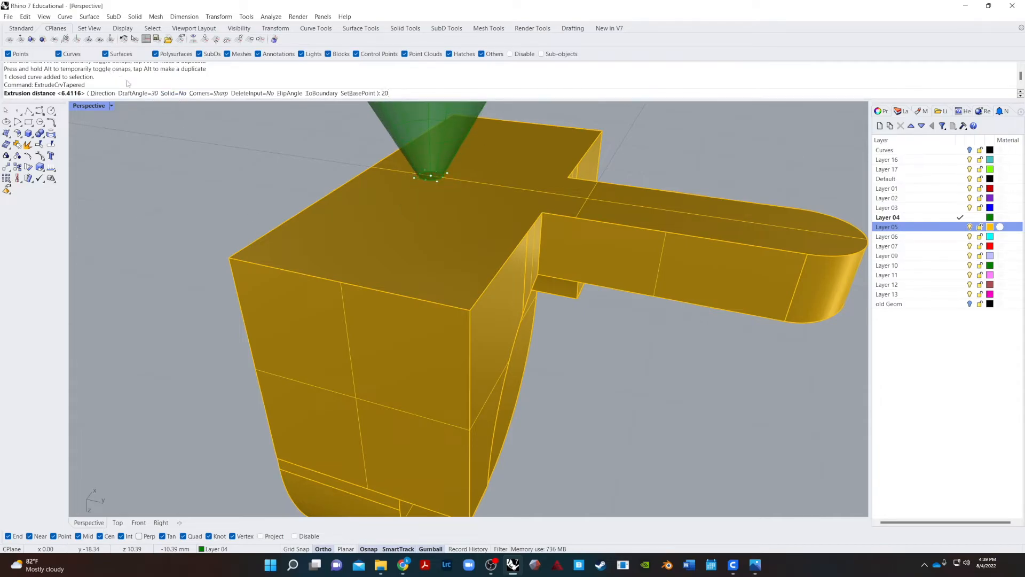
{"action": "left_click", "coordinate": [140, 93]}
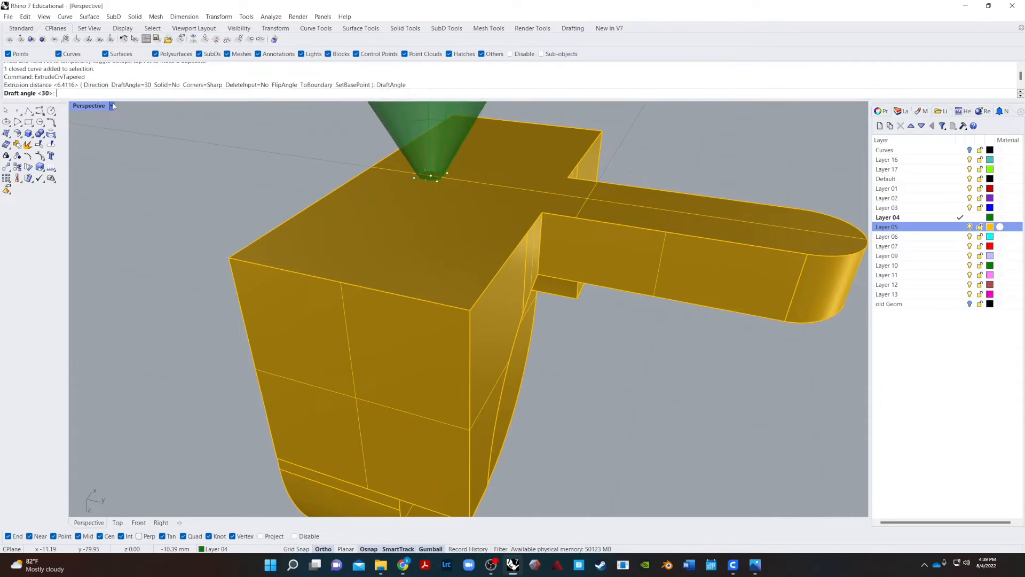
{"action": "type", "text": "20"}
{"action": "key", "text": "Tab"}
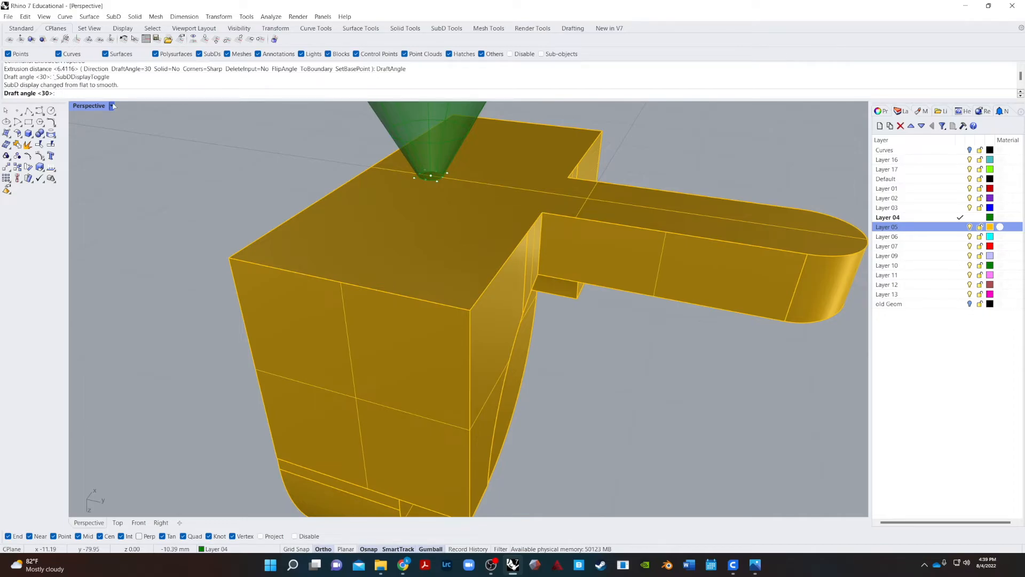
{"action": "type", "text": "20"}
{"action": "key", "text": "Return"}
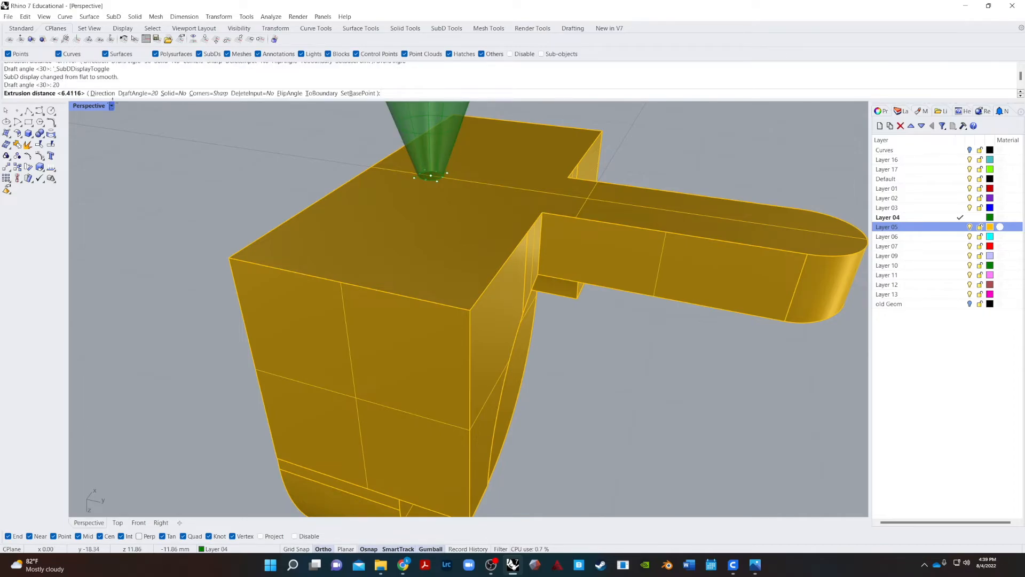
{"action": "left_click", "coordinate": [309, 158]}
{"action": "scroll", "coordinate": [323, 166], "scroll_direction": "up", "scroll_amount": 2}
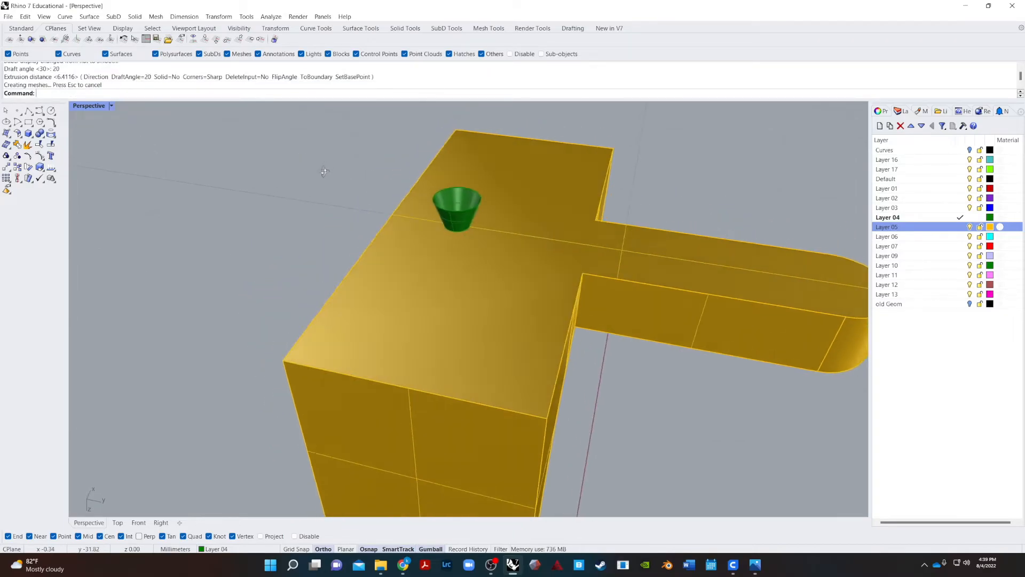
- Cap both open ends of the tapered knob surface to make it a closed solid
{"action": "right_click_drag", "start_coordinate": [325, 169], "coordinate": [416, 286]}
{"action": "left_click", "coordinate": [516, 290]}
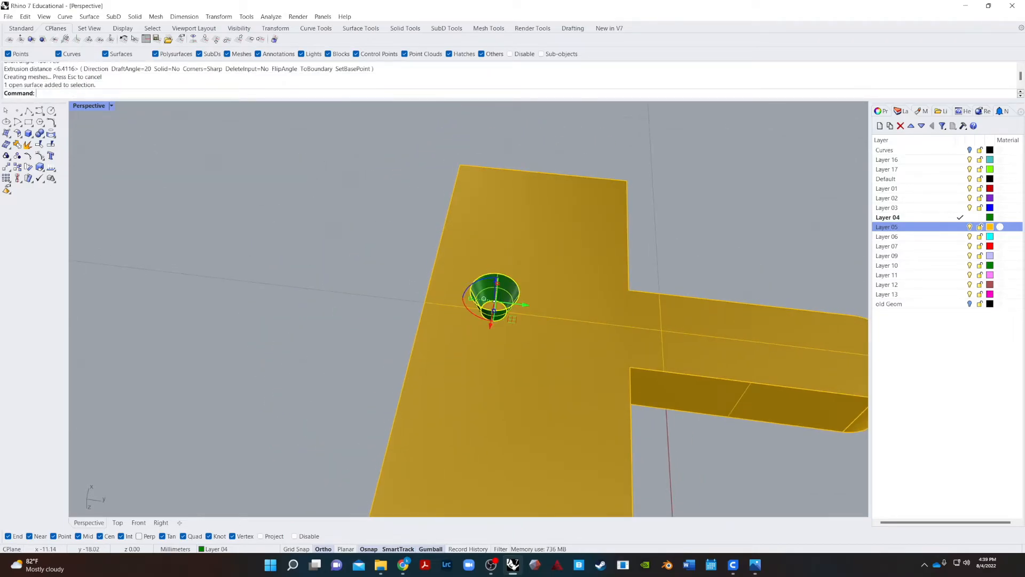
{"action": "key", "text": "Return"}
{"action": "left_click", "coordinate": [573, 174]}
{"action": "scroll", "coordinate": [581, 227], "scroll_direction": "down", "scroll_amount": 8}
{"action": "right_click_drag", "start_coordinate": [618, 279], "coordinate": [558, 283]}
{"action": "scroll", "coordinate": [540, 255], "scroll_direction": "up", "scroll_amount": 5}
- Scale up the capped tapered knob on the clamp's top face
{"action": "left_click", "coordinate": [517, 247]}
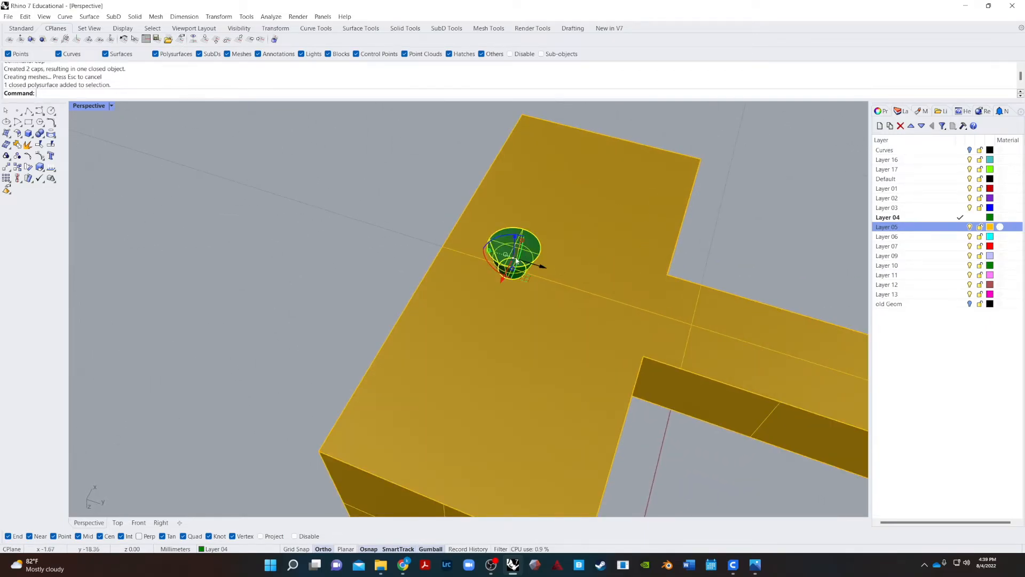
{"action": "scroll", "coordinate": [497, 256], "scroll_direction": "up", "scroll_amount": 5}
{"action": "left_click_drag", "start_coordinate": [496, 256], "coordinate": [443, 244]}
{"action": "left_click", "coordinate": [299, 193]}
- Bring back all hidden parts of the hilt around the clamp and knob
{"action": "scroll", "coordinate": [304, 180], "scroll_direction": "down", "scroll_amount": 12}
{"action": "right_click_drag", "start_coordinate": [355, 152], "coordinate": [361, 147]}
{"action": "left_click", "coordinate": [361, 147]}
{"action": "scroll", "coordinate": [362, 147], "scroll_direction": "down", "scroll_amount": 5}
{"action": "left_click", "coordinate": [527, 258]}
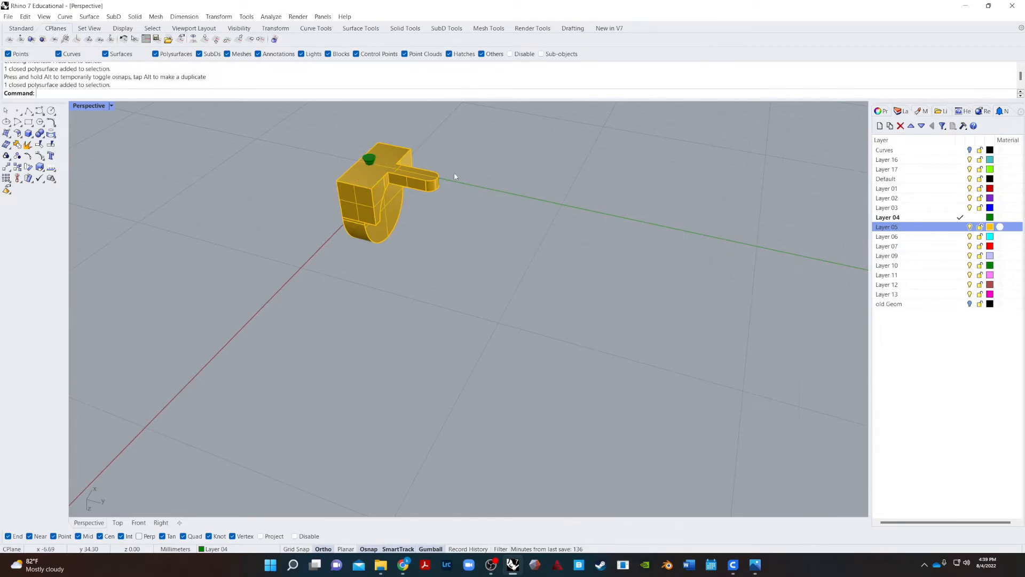
{"action": "type", "text": "Cap"}
{"action": "key", "text": "Return"}
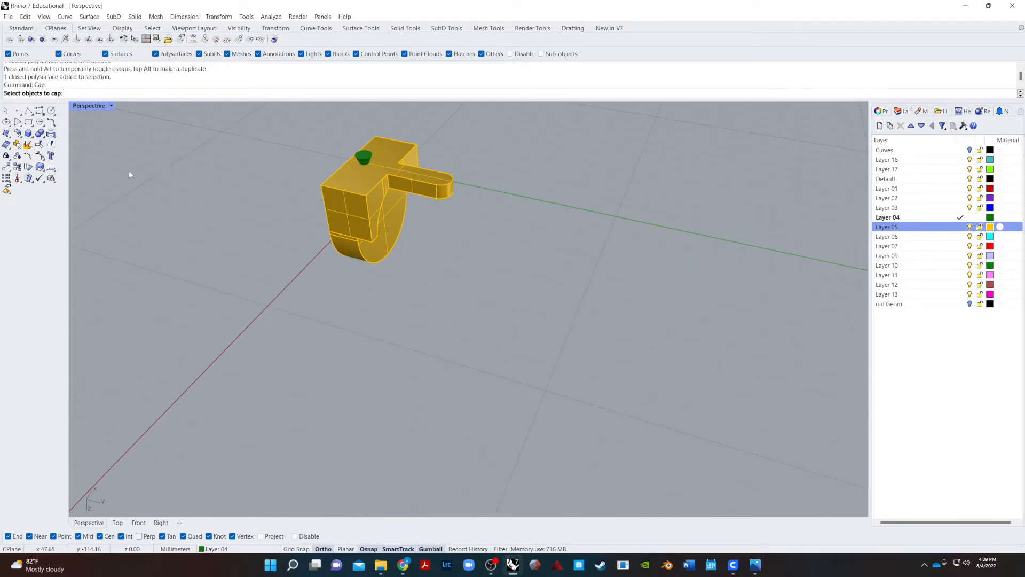
{"action": "scroll", "coordinate": [131, 117], "scroll_direction": "up", "scroll_amount": 2}
{"action": "middle_click", "coordinate": [132, 117]}
{"action": "left_click", "coordinate": [107, 116]}
{"action": "left_click", "coordinate": [138, 134]}
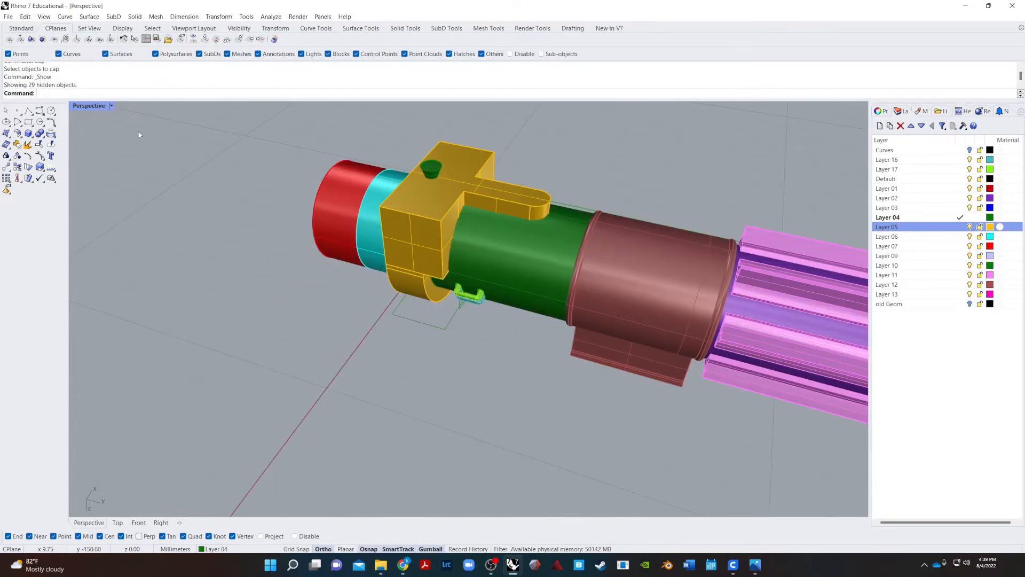
- Fillet the top circular edge of the tapered knob with a 0.5 mm radius
{"action": "right_click_drag", "start_coordinate": [236, 214], "coordinate": [197, 238]}
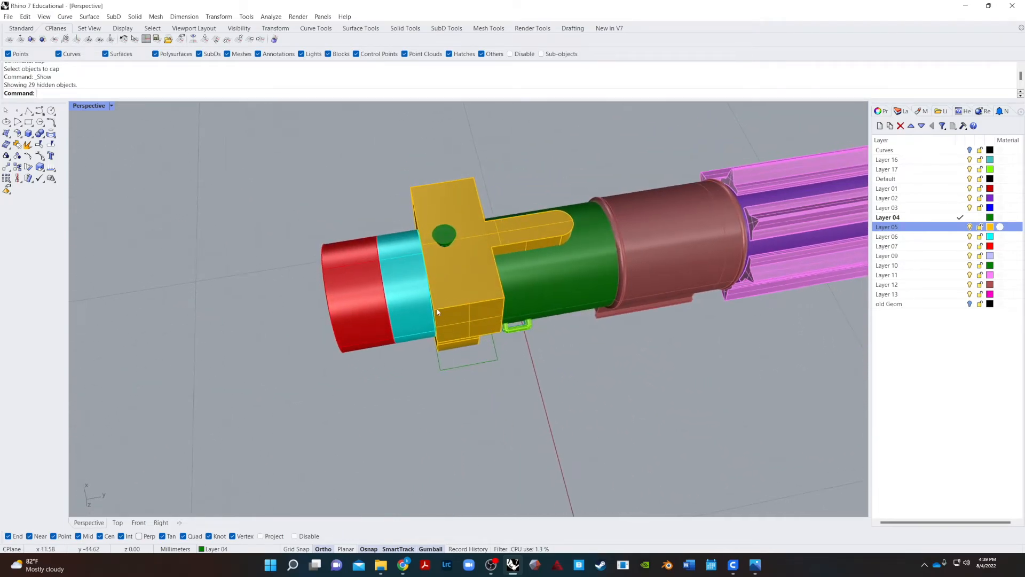
{"action": "scroll", "coordinate": [415, 210], "scroll_direction": "up", "scroll_amount": 3}
{"action": "scroll", "coordinate": [415, 210], "scroll_direction": "up", "scroll_amount": 4}
{"action": "type", "text": "FilletEdge"}
{"action": "key", "text": "Return"}
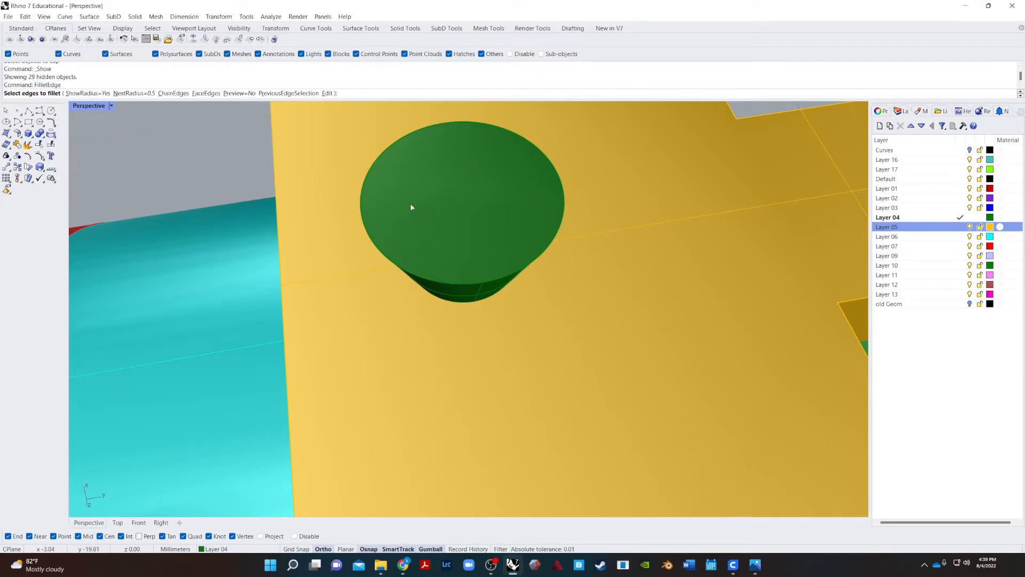
{"action": "left_click", "coordinate": [366, 230]}
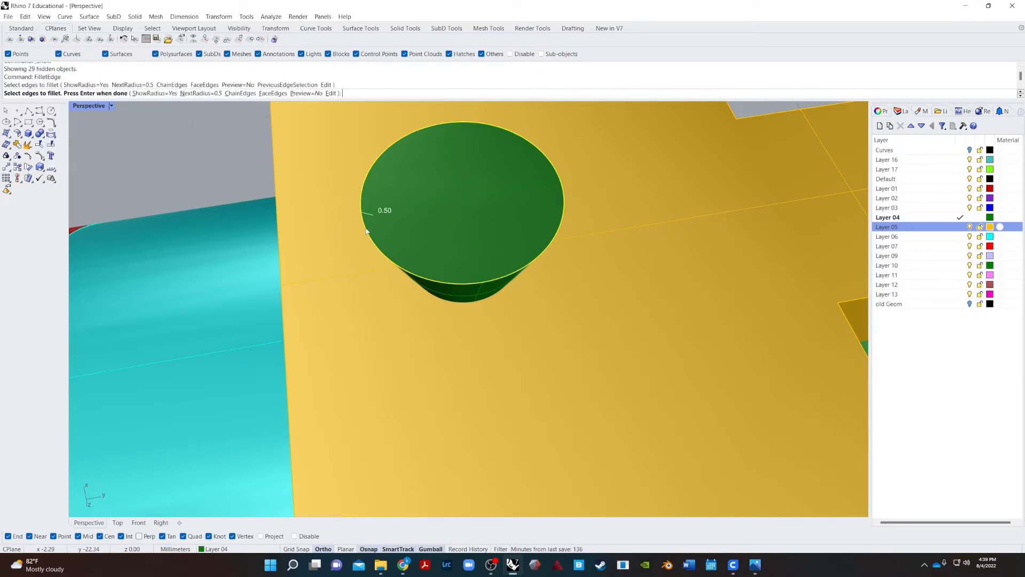
{"action": "key", "text": "Return"}
{"action": "key", "text": "Return"}
{"action": "scroll", "coordinate": [364, 226], "scroll_direction": "down", "scroll_amount": 8}
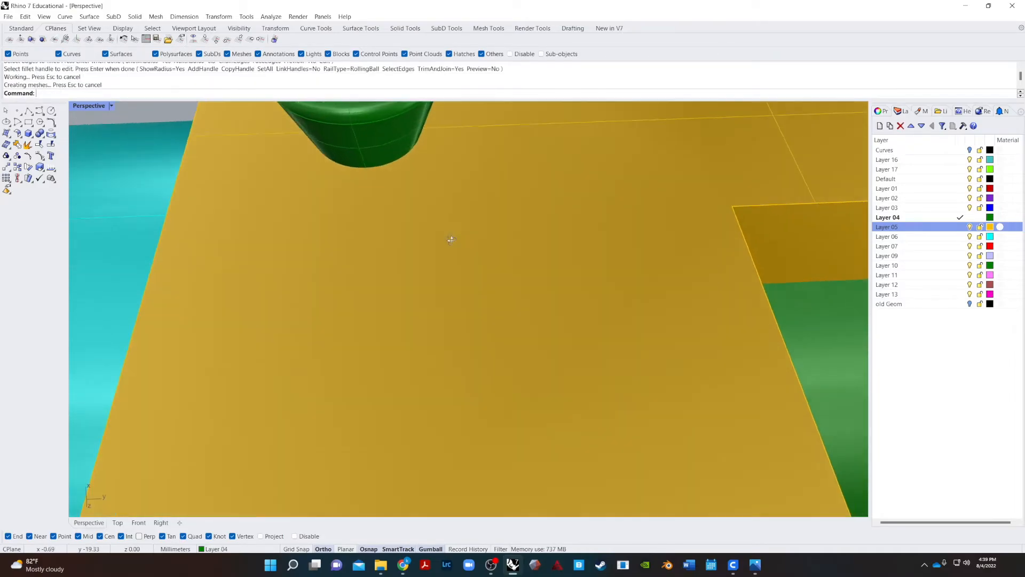
{"action": "right_click_drag", "start_coordinate": [420, 245], "coordinate": [107, 172]}
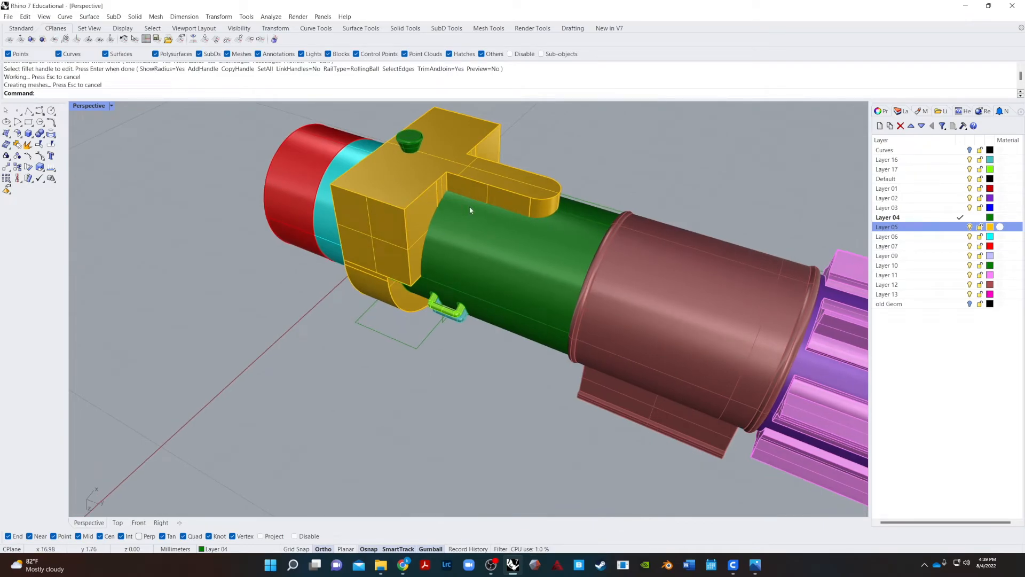
- Boolean union the tapered knob with the yellow clamp body
{"action": "left_click", "coordinate": [420, 142]}
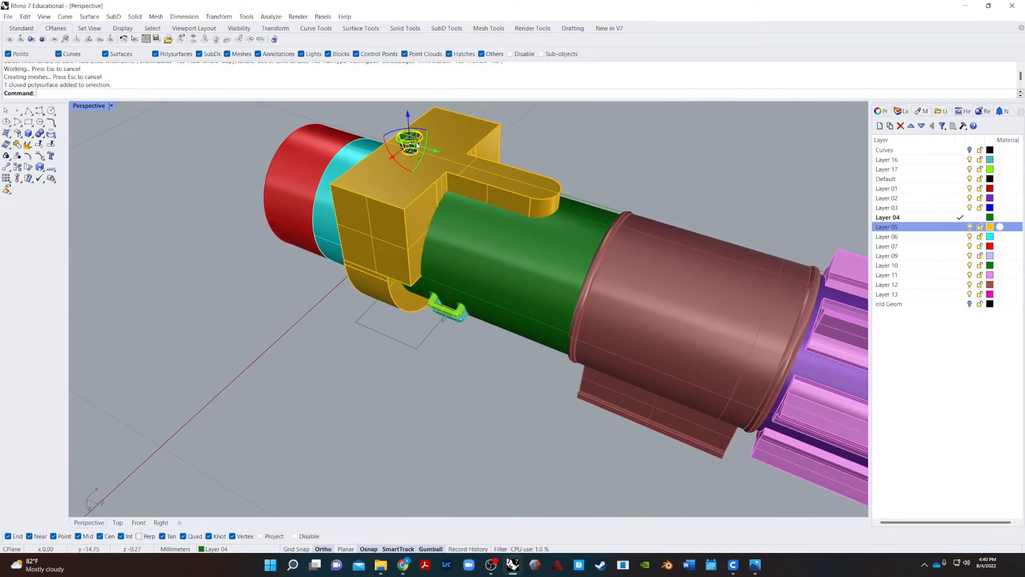
{"action": "left_click", "coordinate": [467, 130], "text": "shift"}
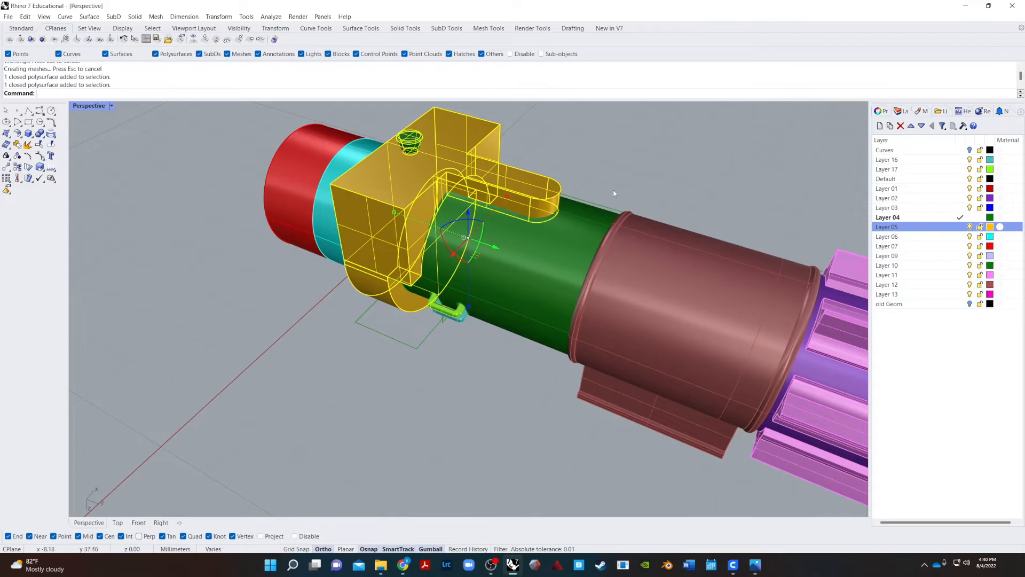
{"action": "left_click", "coordinate": [40, 133]}
{"action": "right_click_drag", "start_coordinate": [148, 202], "coordinate": [374, 133]}
{"action": "scroll", "coordinate": [457, 190], "scroll_direction": "down", "scroll_amount": 10}
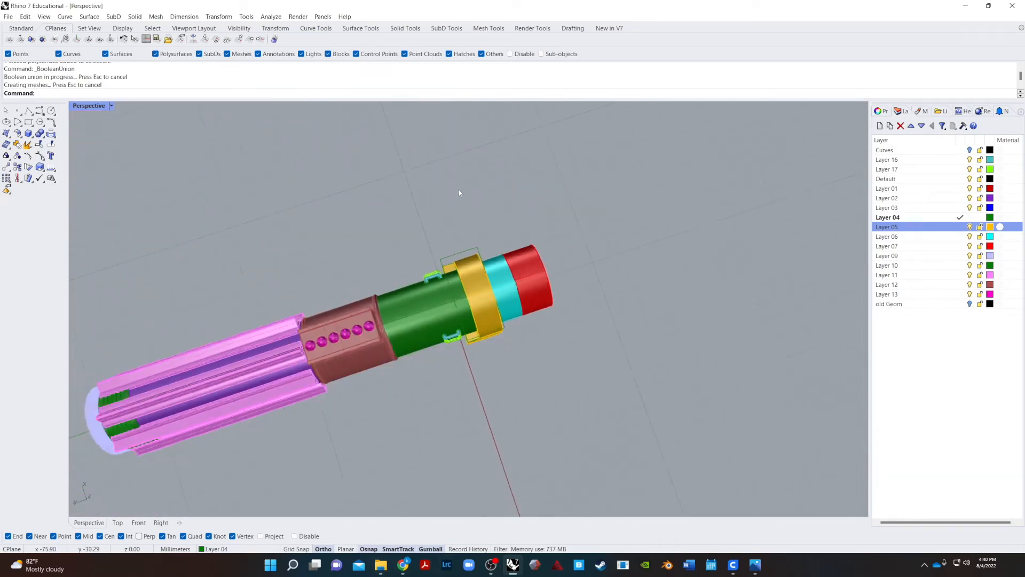
- Switch the Perspective view to Rendered display mode to check the complete hilt
{"action": "right_click_drag", "start_coordinate": [435, 320], "coordinate": [417, 258]}
{"action": "scroll", "coordinate": [487, 269], "scroll_direction": "up", "scroll_amount": 3}
{"action": "scroll", "coordinate": [633, 186], "scroll_direction": "up", "scroll_amount": 1}
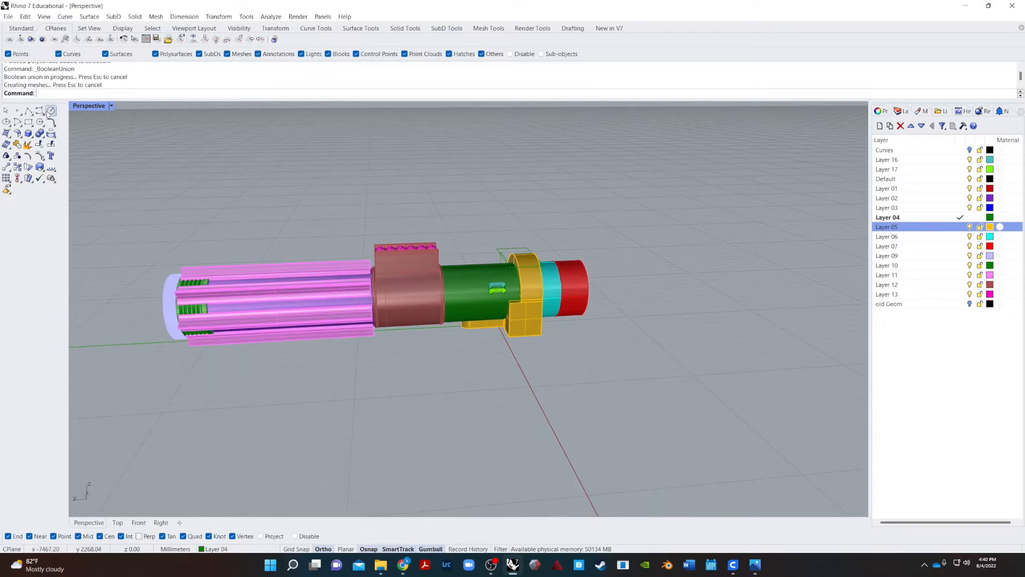
{"action": "left_click", "coordinate": [110, 107]}
{"action": "left_click", "coordinate": [99, 162]}
{"action": "right_click_drag", "start_coordinate": [597, 306], "coordinate": [501, 255]}
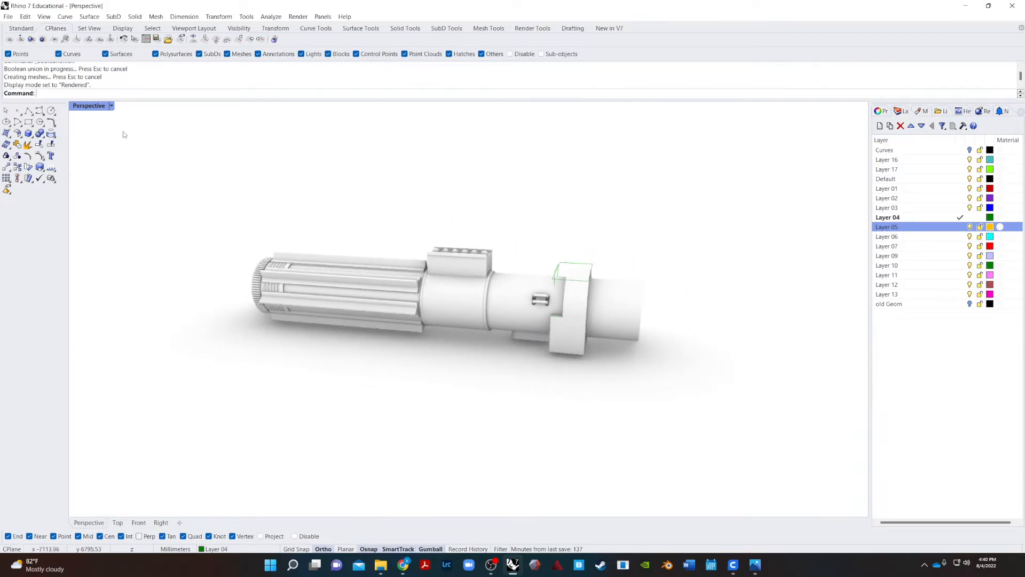
- Select all curves in the model and delete them
{"action": "left_click", "coordinate": [25, 17]}
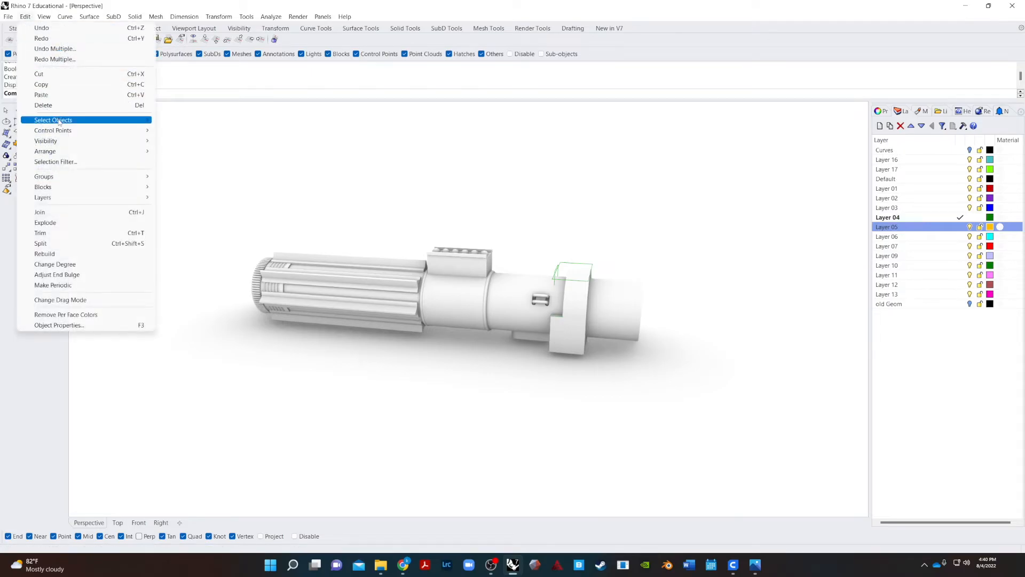
{"action": "mouse_move", "coordinate": [58, 122]}
{"action": "left_click", "coordinate": [181, 197]}
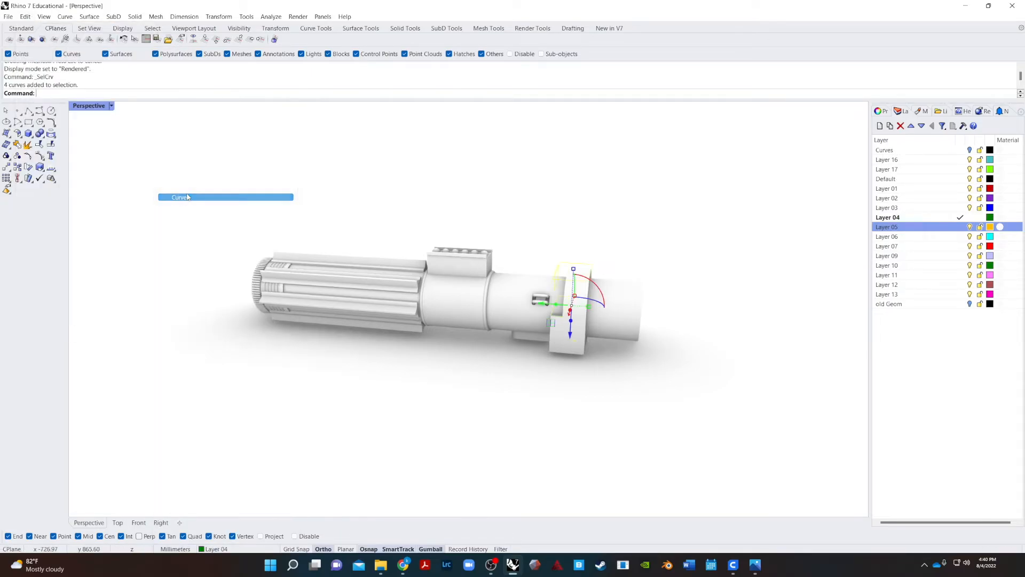
{"action": "key", "text": "Delete"}
- Inspect the clamp block, its stepped corners and the seam with the clamp ring up close
{"action": "right_click_drag", "start_coordinate": [556, 164], "coordinate": [495, 286]}
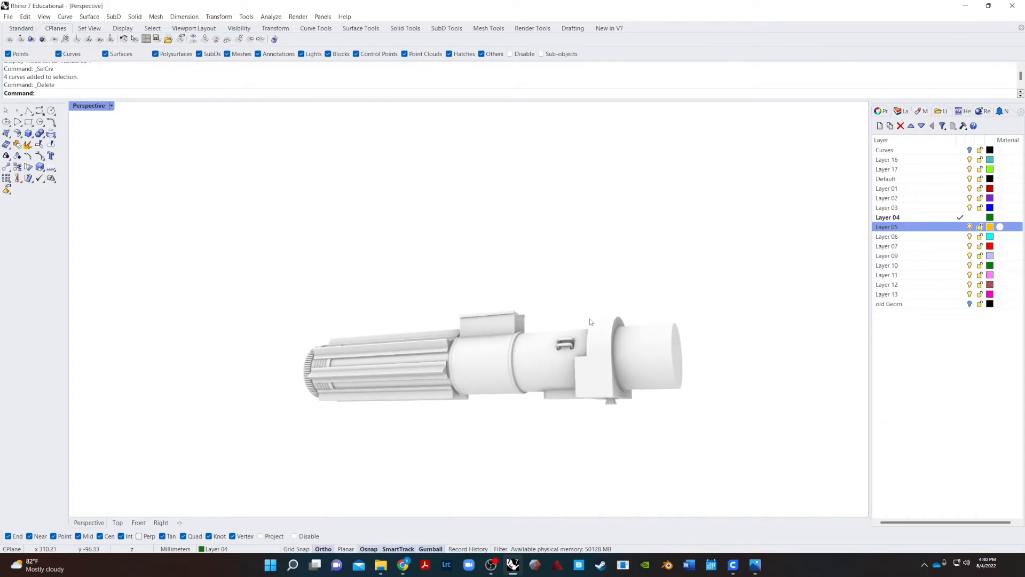
{"action": "scroll", "coordinate": [591, 321], "scroll_direction": "up", "scroll_amount": 10}
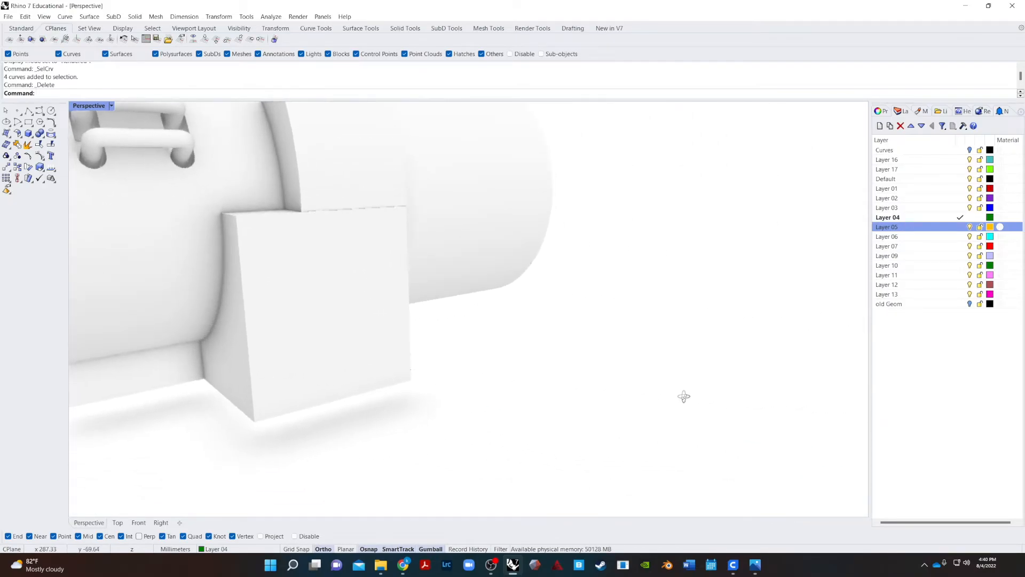
{"action": "right_click_drag", "start_coordinate": [684, 396], "coordinate": [654, 387]}
{"action": "scroll", "coordinate": [368, 251], "scroll_direction": "down", "scroll_amount": 6}
{"action": "scroll", "coordinate": [338, 226], "scroll_direction": "up", "scroll_amount": 7}
{"action": "right_click_drag", "start_coordinate": [555, 102], "coordinate": [597, 184]}
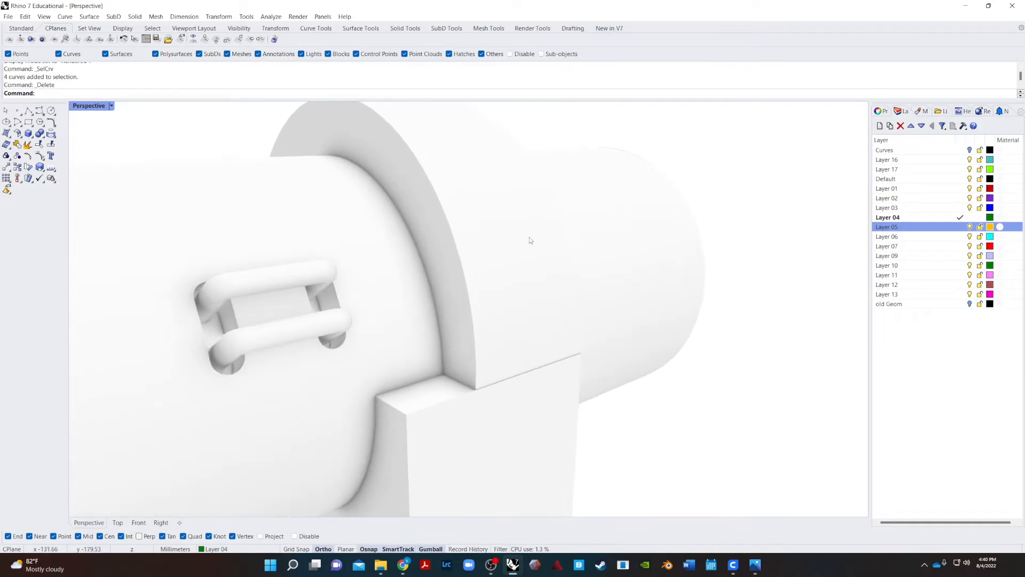
{"action": "scroll", "coordinate": [486, 323], "scroll_direction": "up", "scroll_amount": 8}
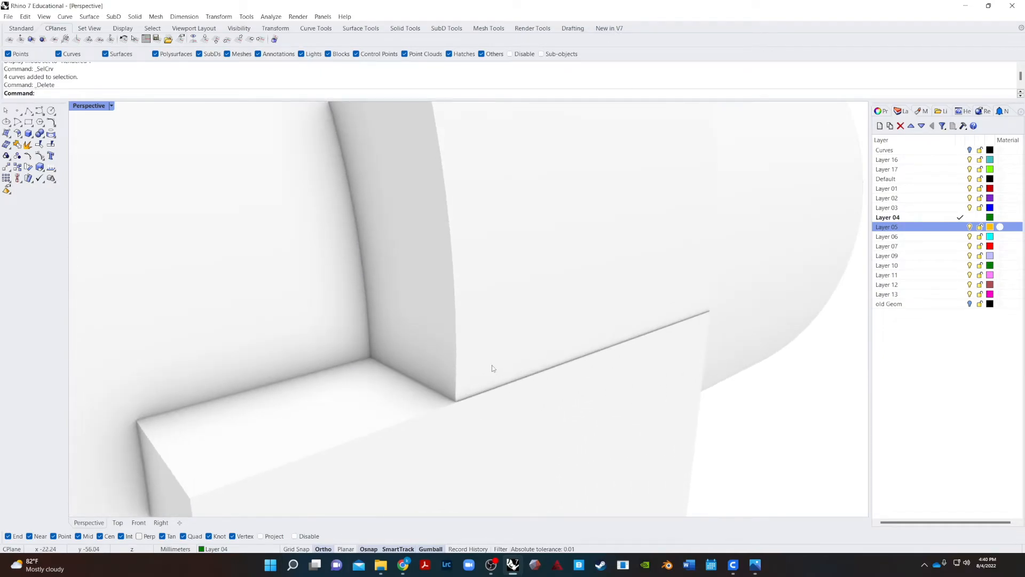
{"action": "scroll", "coordinate": [493, 368], "scroll_direction": "down", "scroll_amount": 5}
{"action": "scroll", "coordinate": [390, 392], "scroll_direction": "down", "scroll_amount": 5}
- Fillet the upper step edges on both sides of the clamp block with a 0.5 mm radius
{"action": "type", "text": "Fillet"}
{"action": "key", "text": "Return"}
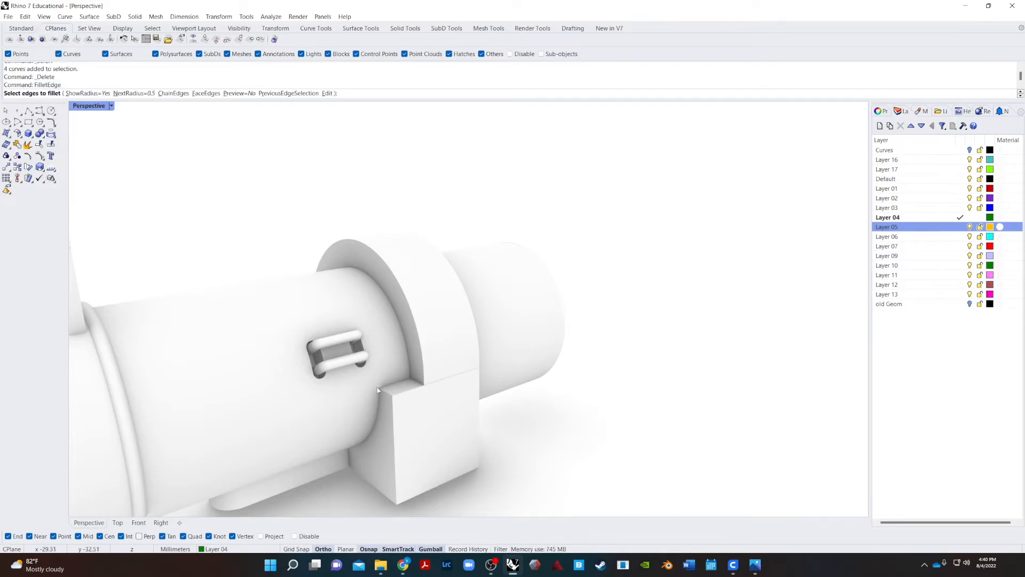
{"action": "left_click", "coordinate": [392, 398]}
{"action": "left_click", "coordinate": [416, 382]}
{"action": "scroll", "coordinate": [417, 382], "scroll_direction": "down", "scroll_amount": 8}
{"action": "right_click_drag", "start_coordinate": [172, 320], "coordinate": [385, 573]}
{"action": "scroll", "coordinate": [399, 464], "scroll_direction": "up", "scroll_amount": 5}
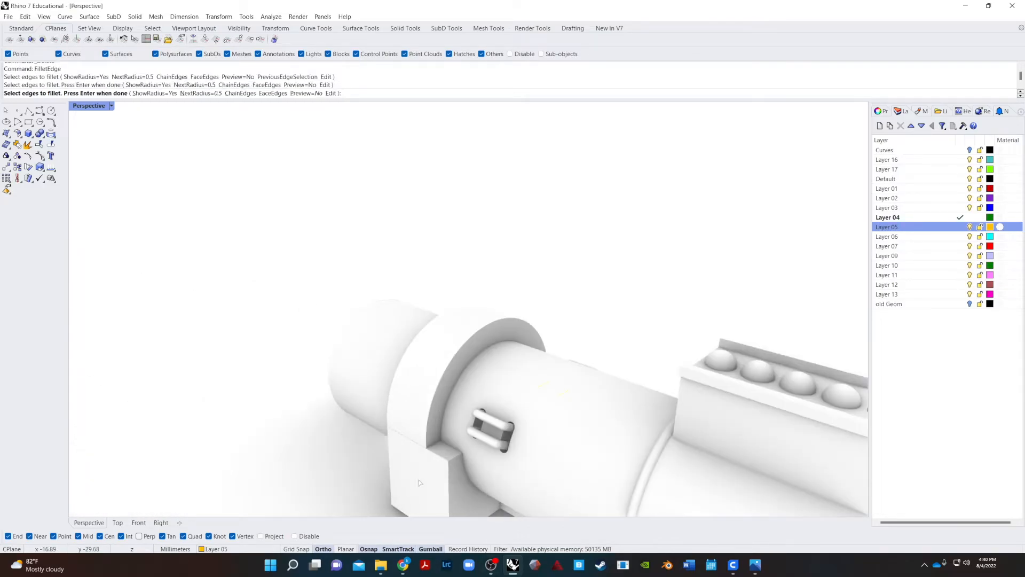
{"action": "left_click", "coordinate": [438, 453]}
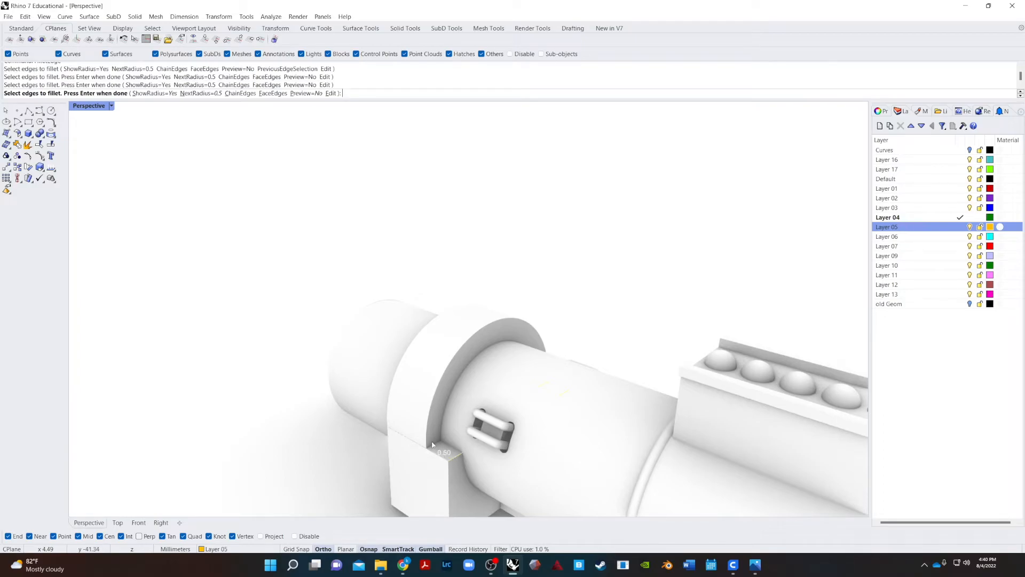
{"action": "key", "text": "Return"}
{"action": "key", "text": "Return"}
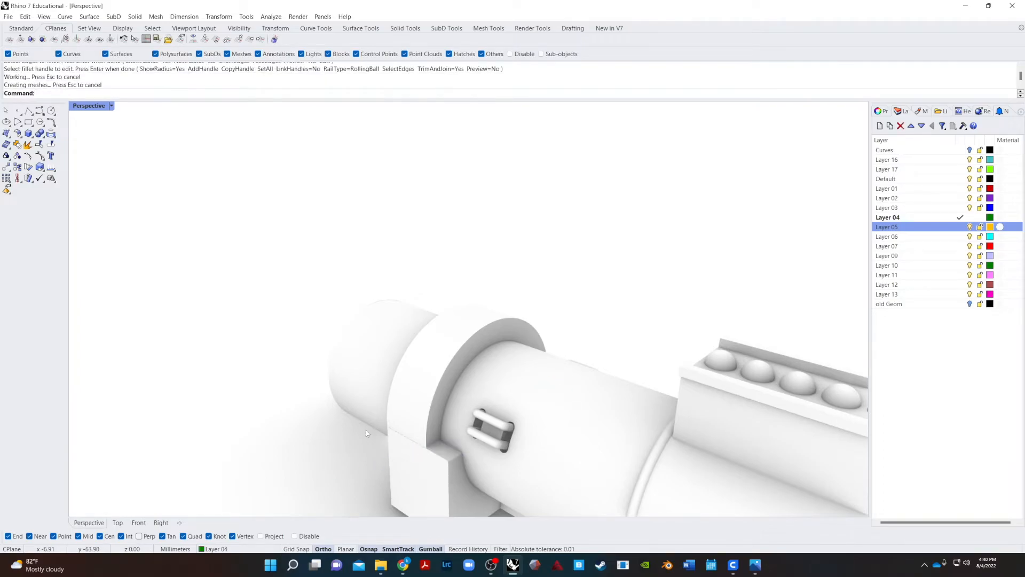
- Try to fillet an edge on the lower part of the clamp block with a 0.5 mm radius, and undo it
{"action": "scroll", "coordinate": [388, 442], "scroll_direction": "up", "scroll_amount": 10}
{"action": "scroll", "coordinate": [649, 402], "scroll_direction": "down", "scroll_amount": 9}
{"action": "right_click_drag", "start_coordinate": [649, 401], "coordinate": [434, 379]}
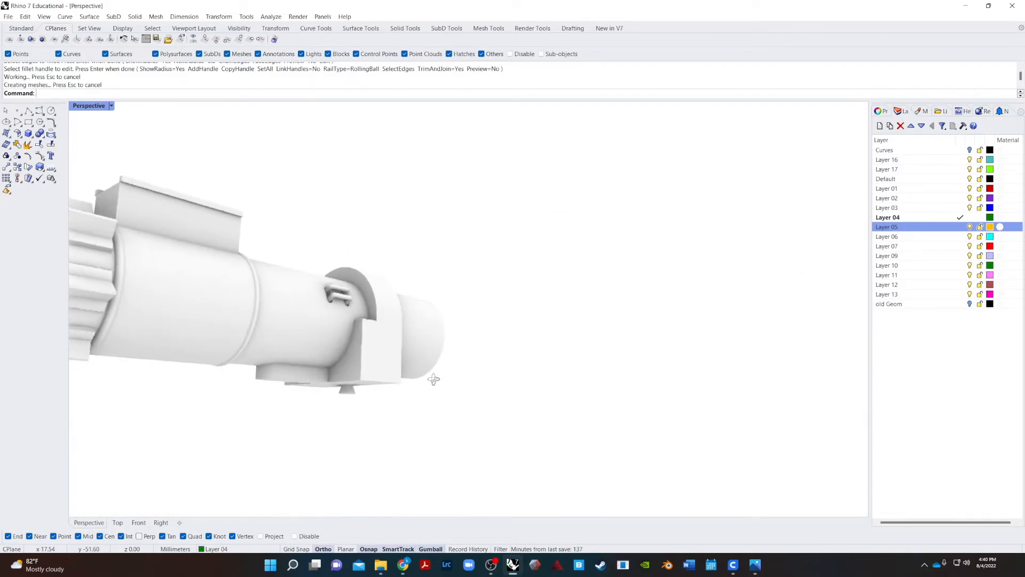
{"action": "scroll", "coordinate": [397, 355], "scroll_direction": "up", "scroll_amount": 5}
{"action": "key", "text": "Return"}
{"action": "left_click", "coordinate": [376, 365]}
{"action": "key", "text": "Return"}
{"action": "key", "text": "Return"}
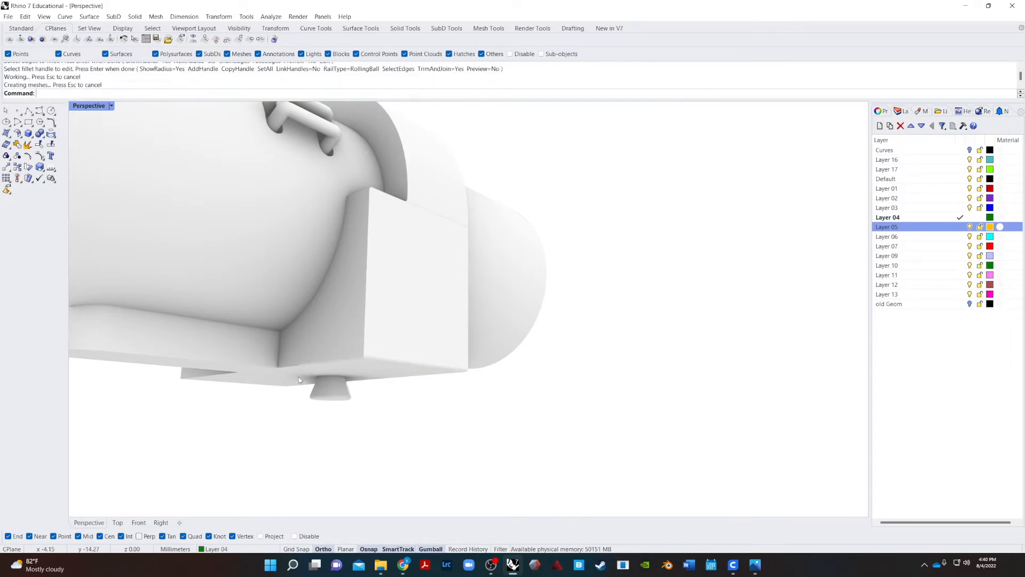
{"action": "key", "text": "ctrl+z"}
- Fillet all outline edges of the clamp's flat underside face around the block and lever with a 0.5 mm radius
{"action": "scroll", "coordinate": [316, 410], "scroll_direction": "down", "scroll_amount": 5}
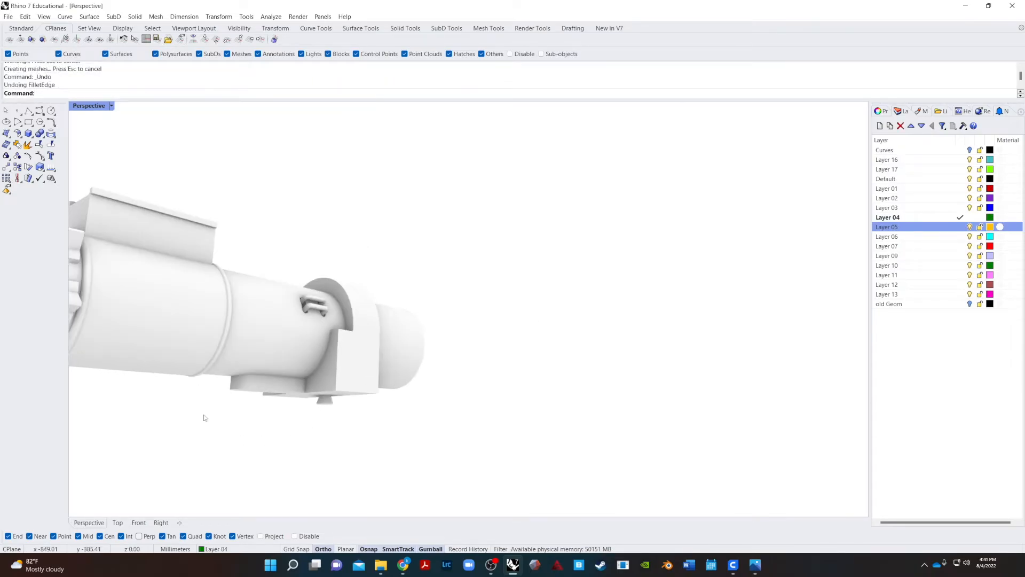
{"action": "right_click_drag", "start_coordinate": [283, 384], "coordinate": [197, 410]}
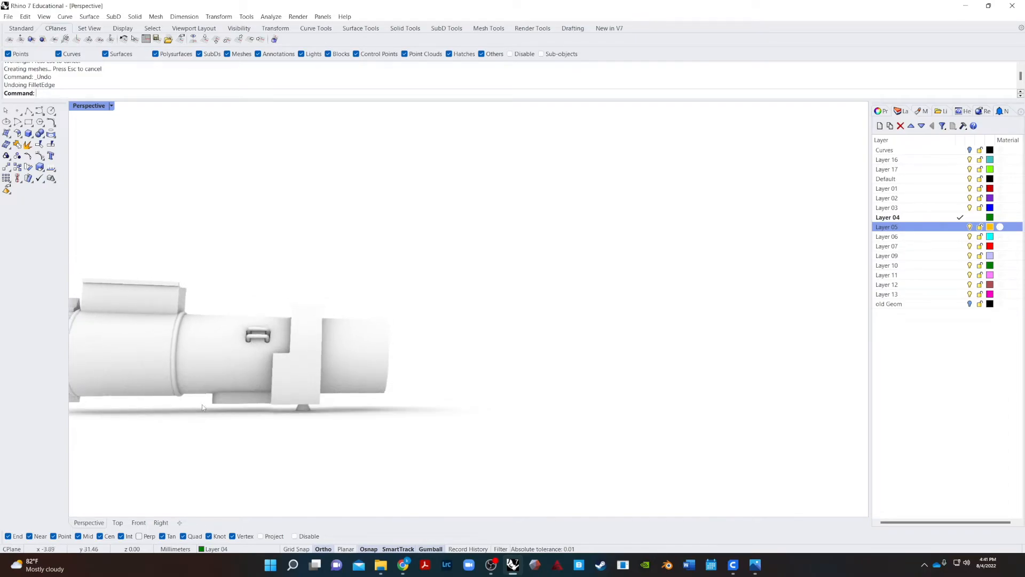
{"action": "left_click_drag", "start_coordinate": [204, 407], "coordinate": [342, 404], "text": "ctrl+shift"}
{"action": "right_click_drag", "start_coordinate": [342, 405], "coordinate": [335, 348]}
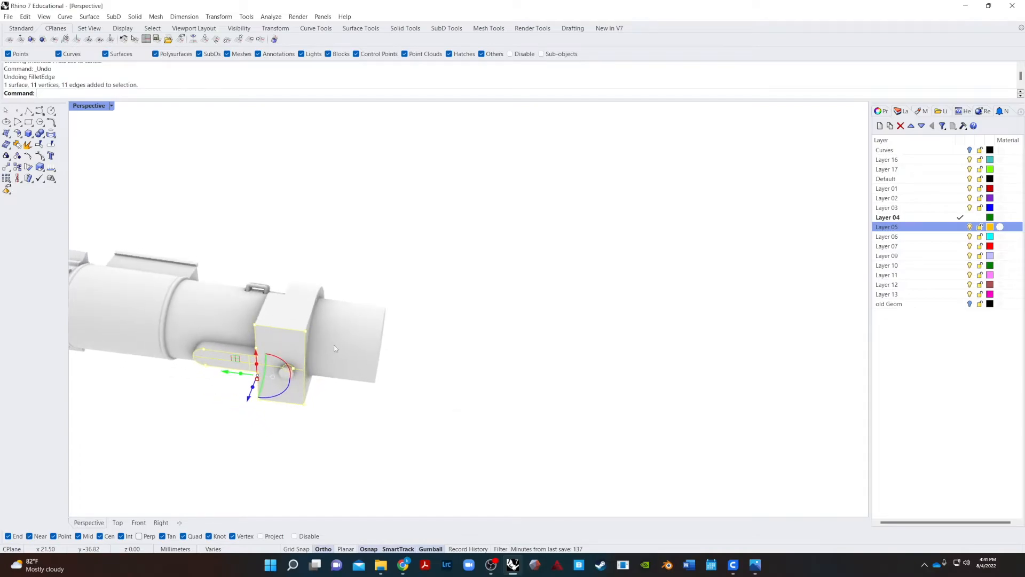
{"action": "type", "text": "FilletEdge"}
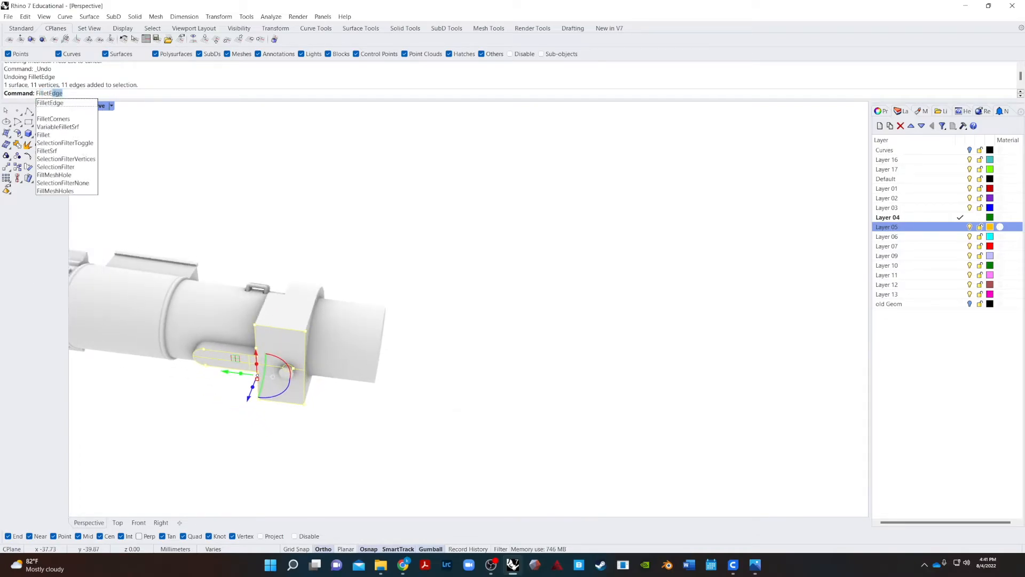
{"action": "key", "text": "Return"}
{"action": "key", "text": "Return"}
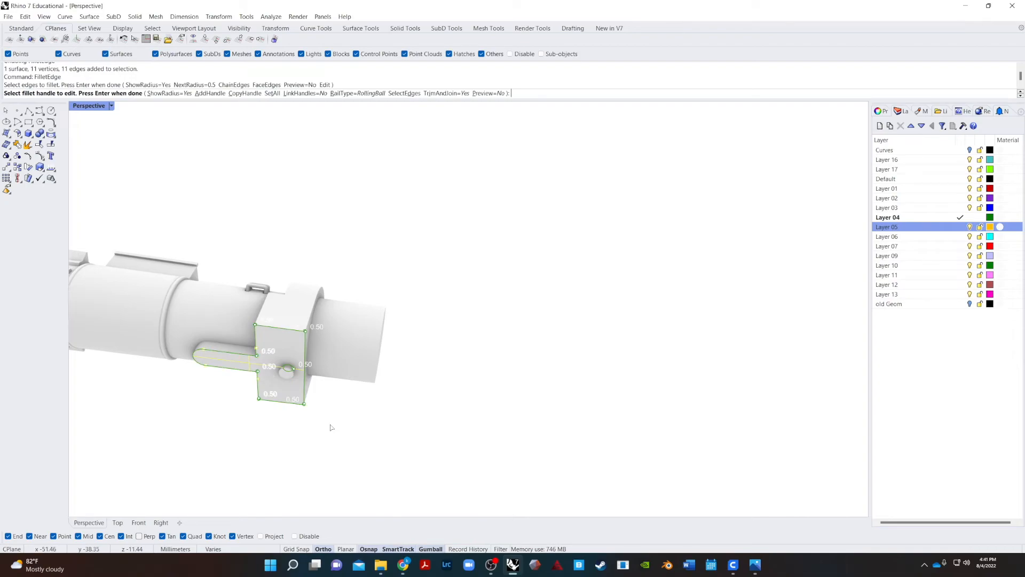
{"action": "key", "text": "Return"}
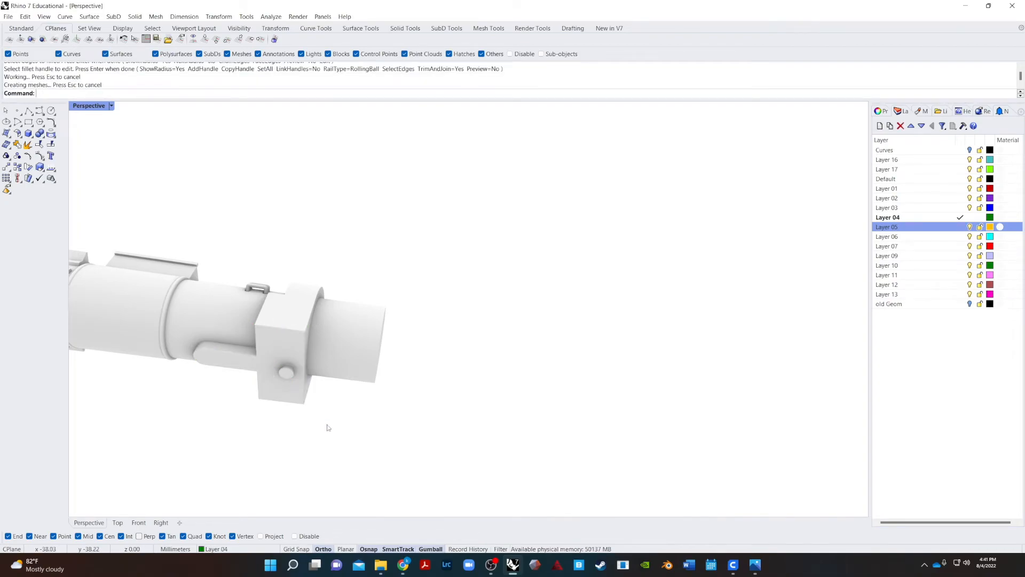
- Examine the filleted clamp from several sides and the tube sections at the hilt's end
{"action": "right_click_drag", "start_coordinate": [336, 384], "coordinate": [281, 477]}
{"action": "scroll", "coordinate": [427, 335], "scroll_direction": "up", "scroll_amount": 5}
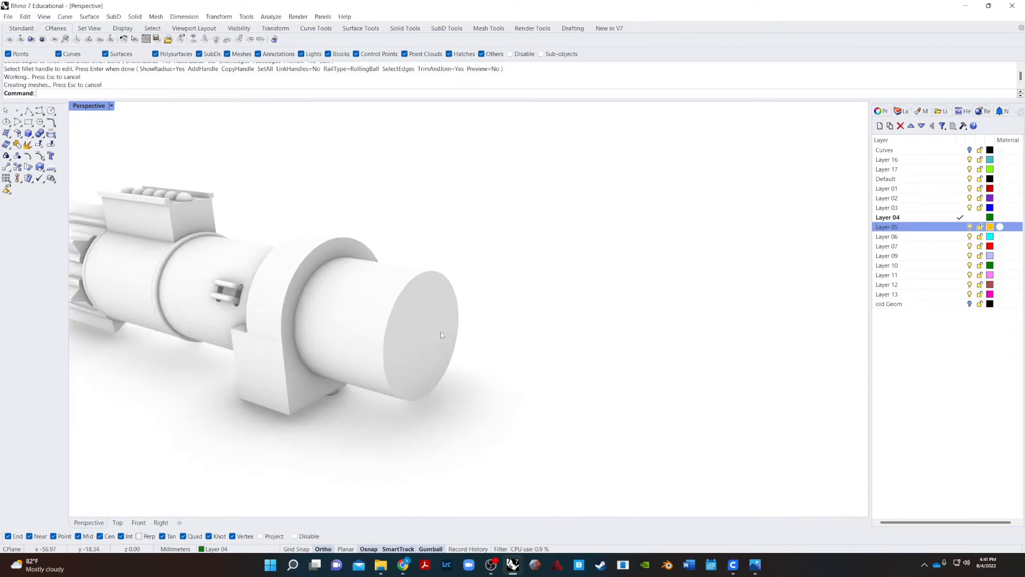
{"action": "scroll", "coordinate": [428, 335], "scroll_direction": "down", "scroll_amount": 5}
{"action": "scroll", "coordinate": [281, 201], "scroll_direction": "up", "scroll_amount": 2}
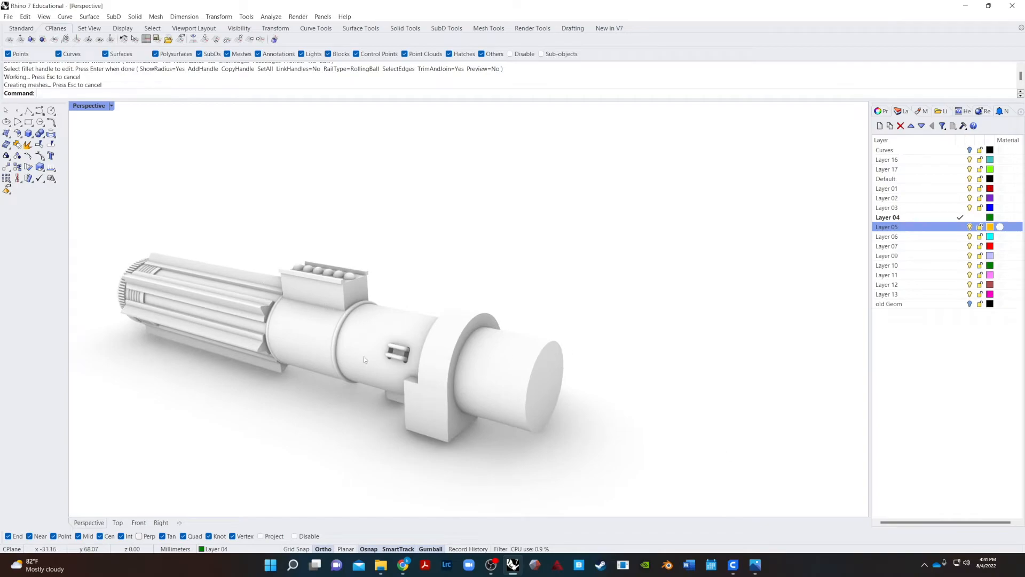
{"action": "right_click_drag", "start_coordinate": [548, 364], "coordinate": [555, 275]}
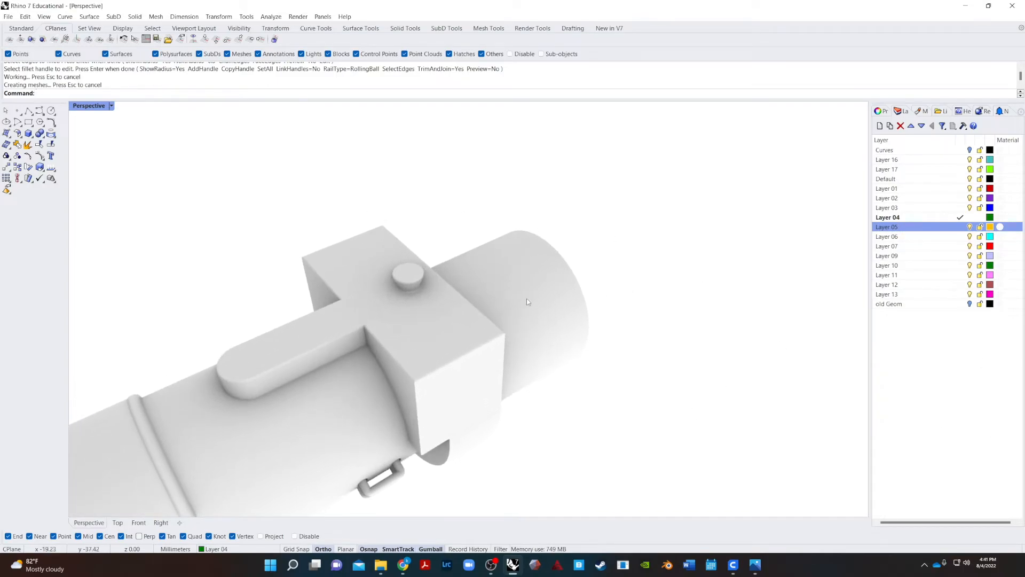
{"action": "left_click", "coordinate": [492, 333]}
{"action": "left_click", "coordinate": [737, 405]}
{"action": "right_click_drag", "start_coordinate": [737, 405], "coordinate": [452, 337]}
{"action": "left_click", "coordinate": [423, 292]}
{"action": "left_click", "coordinate": [368, 303]}
{"action": "right_click_drag", "start_coordinate": [370, 375], "coordinate": [304, 344]}
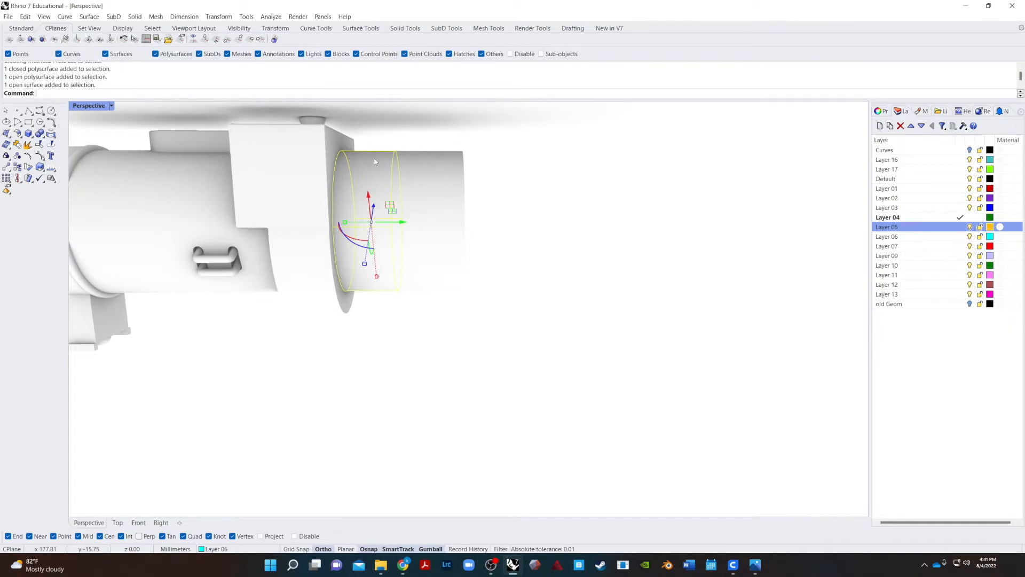
- Clear the selection and display the hilt's plain end sections in the Right view
{"action": "left_click", "coordinate": [449, 385]}
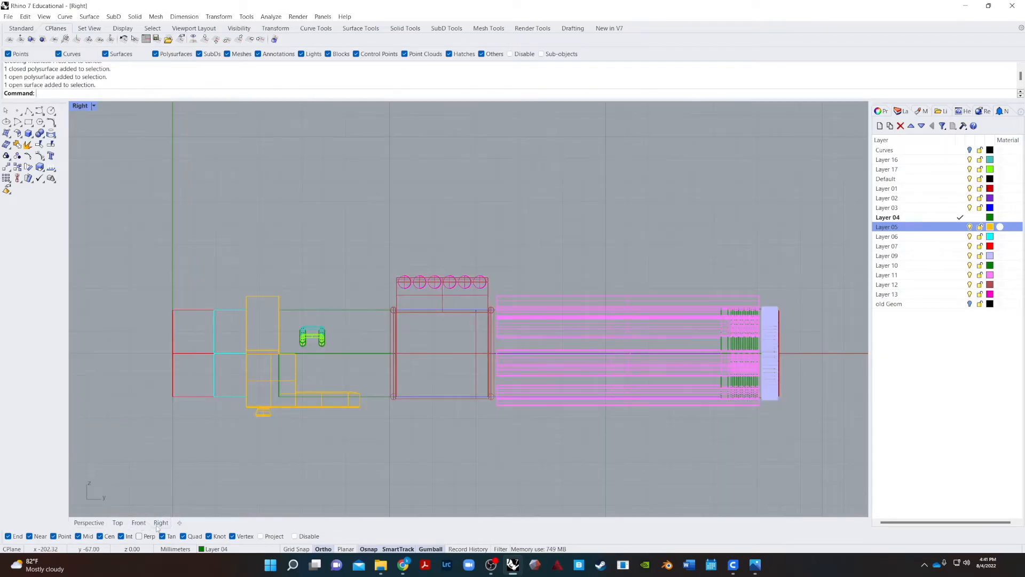
{"action": "left_click", "coordinate": [161, 522]}
{"action": "scroll", "coordinate": [267, 438], "scroll_direction": "up", "scroll_amount": 5}
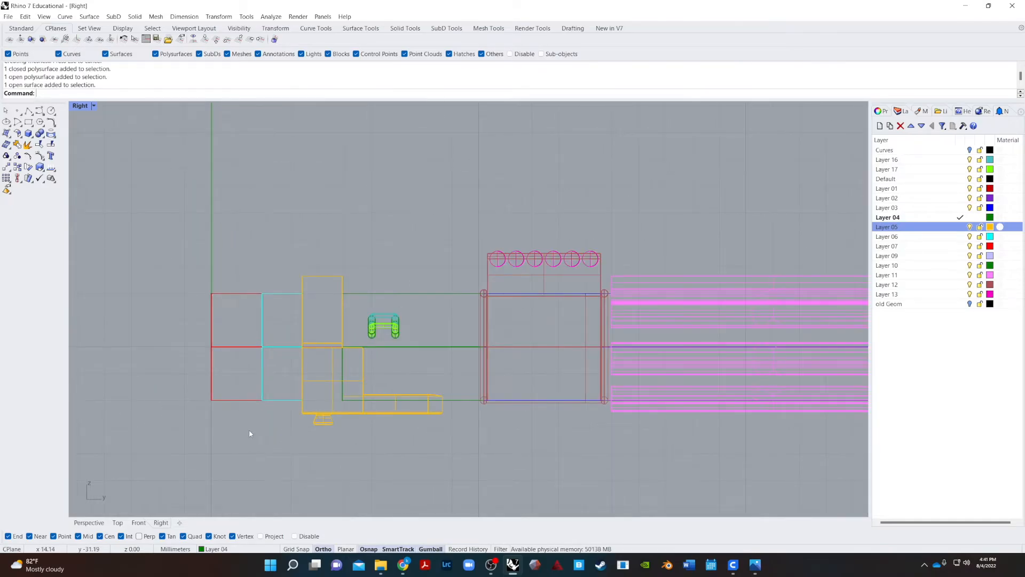
- Try to draw a diagonal line across the red end section, and delete it
{"action": "type", "text": "line"}
{"action": "key", "text": "Return"}
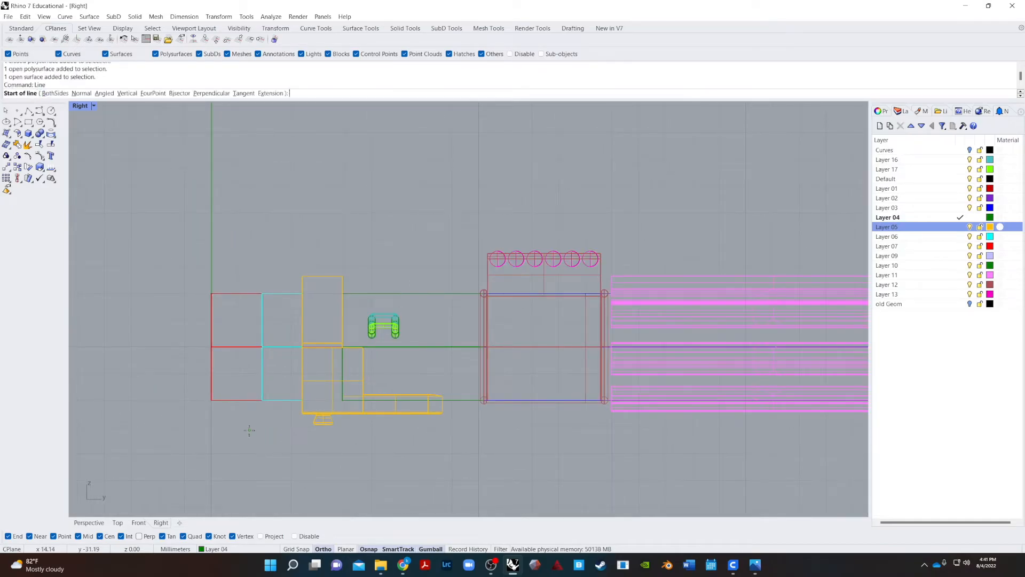
{"action": "left_click", "coordinate": [265, 404]}
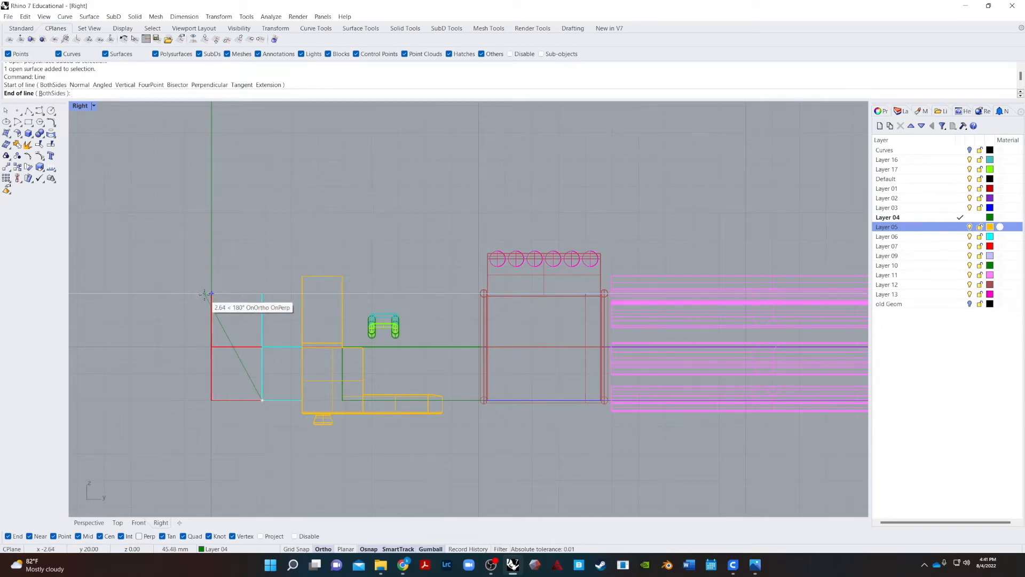
{"action": "left_click", "coordinate": [211, 293]}
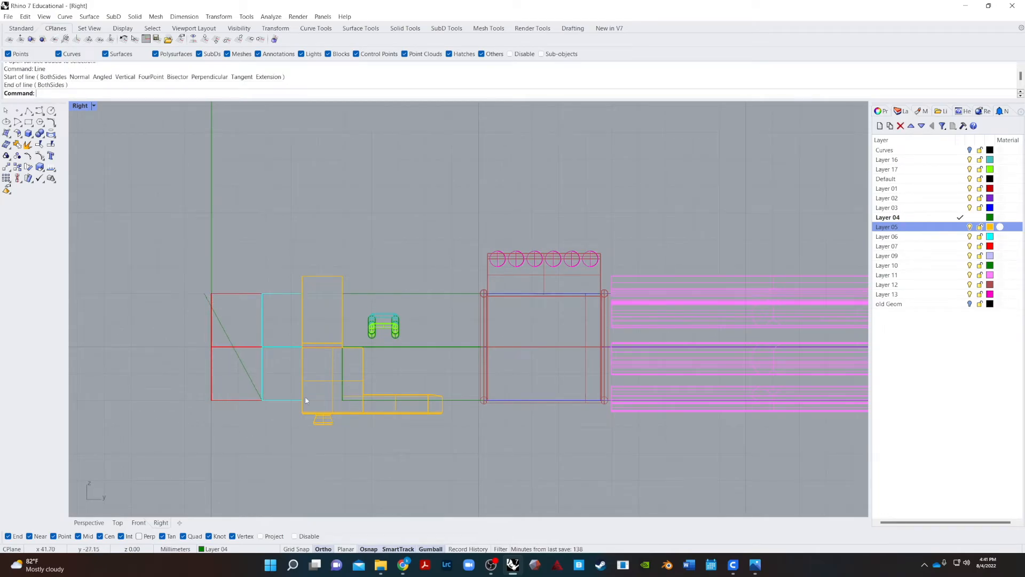
{"action": "left_click", "coordinate": [207, 297]}
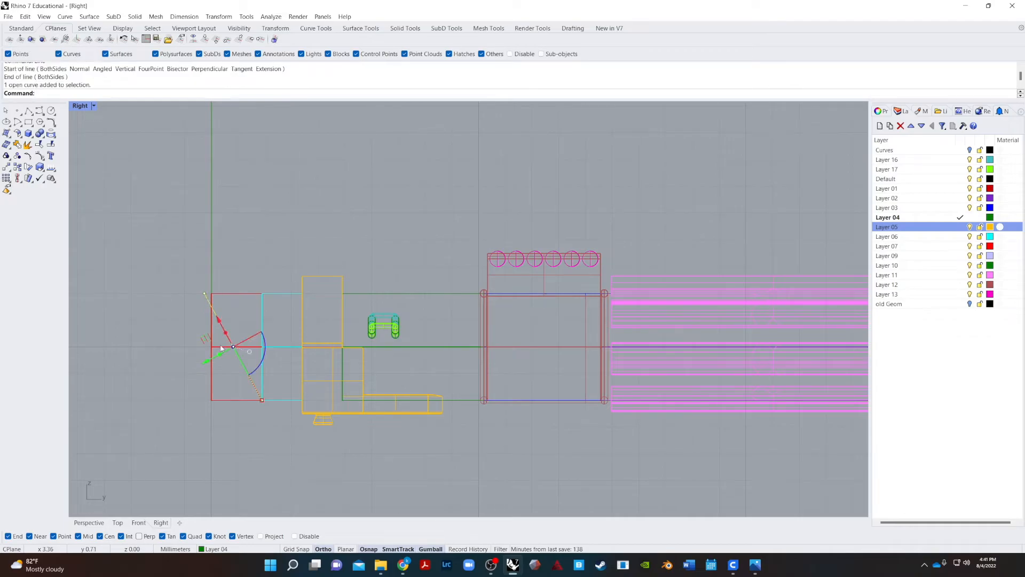
{"action": "key", "text": "Delete"}
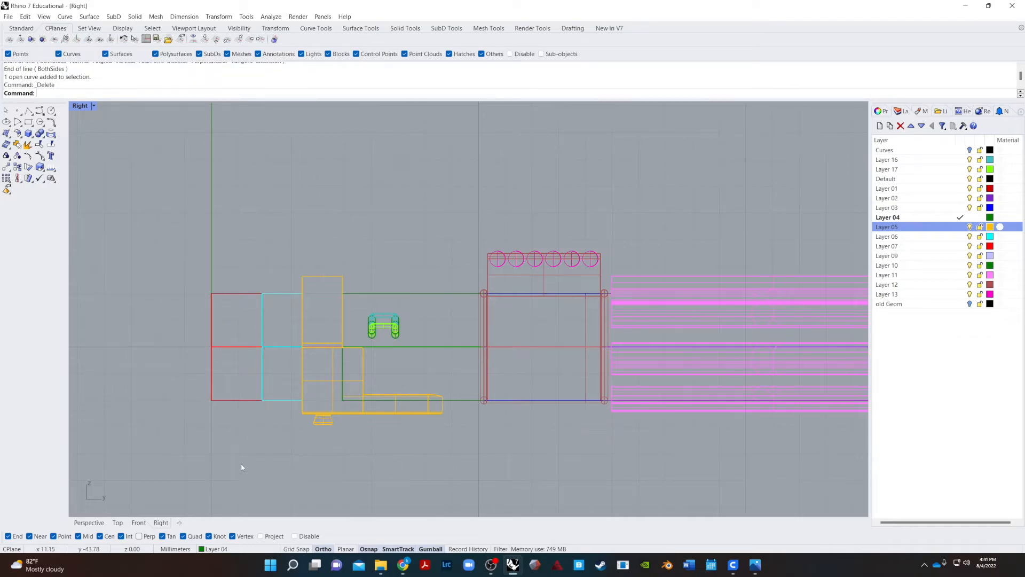
- Draw a line from the red section's lower inner corner to its upper outer corner and lengthen it past both corners
{"action": "type", "text": "line"}
{"action": "key", "text": "Return"}
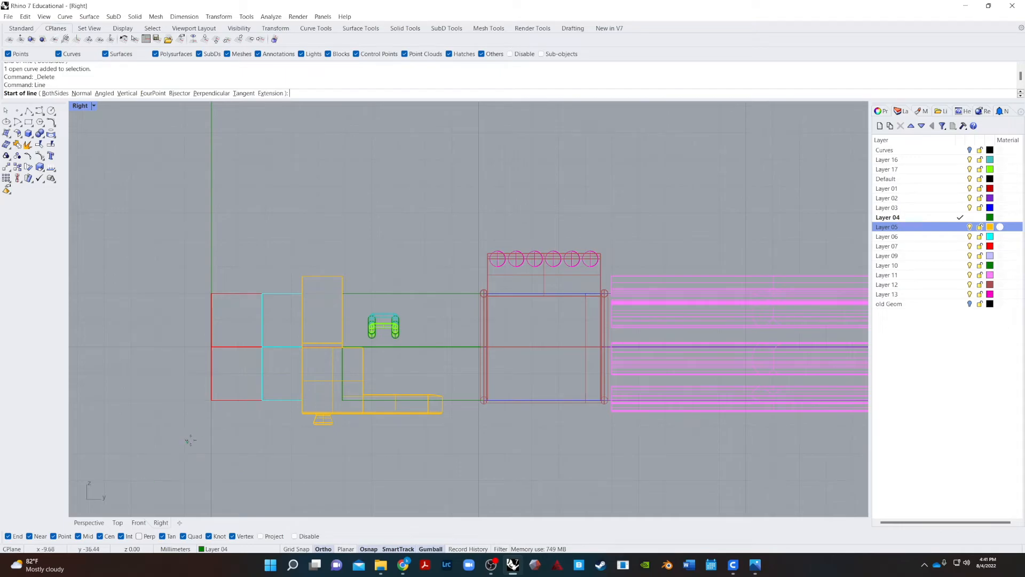
{"action": "left_click", "coordinate": [262, 400]}
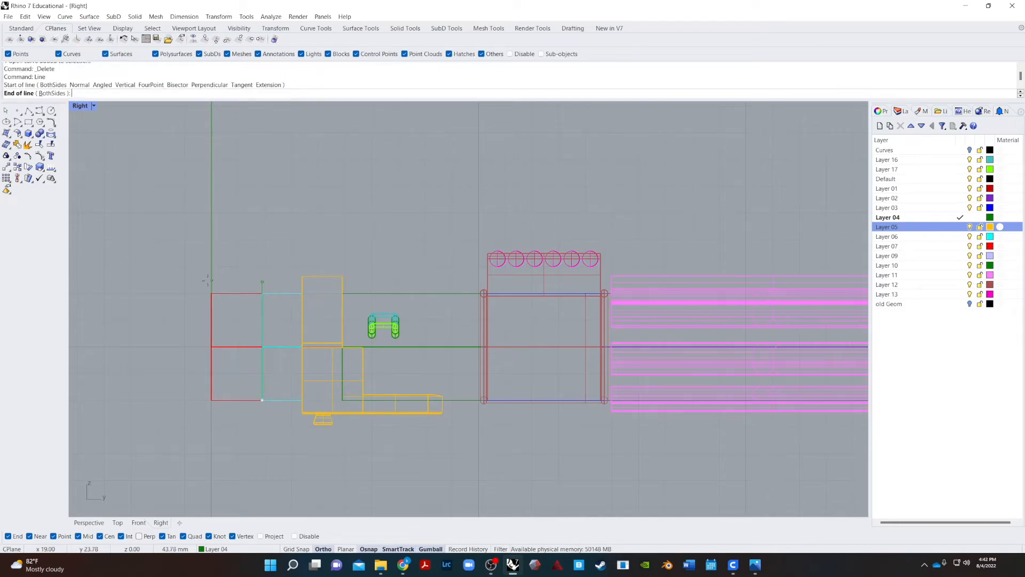
{"action": "left_click", "coordinate": [212, 294]}
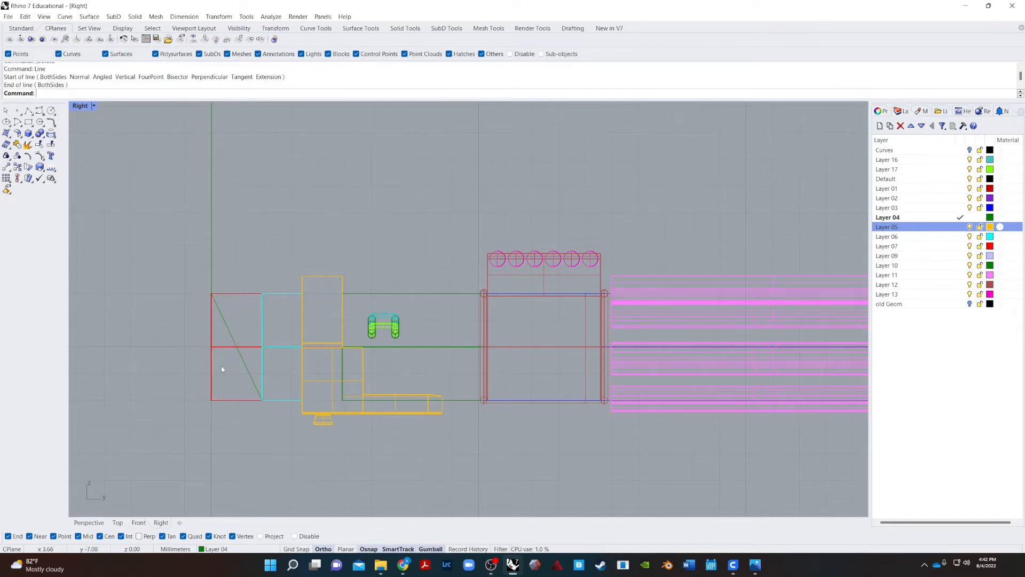
{"action": "left_click", "coordinate": [226, 323]}
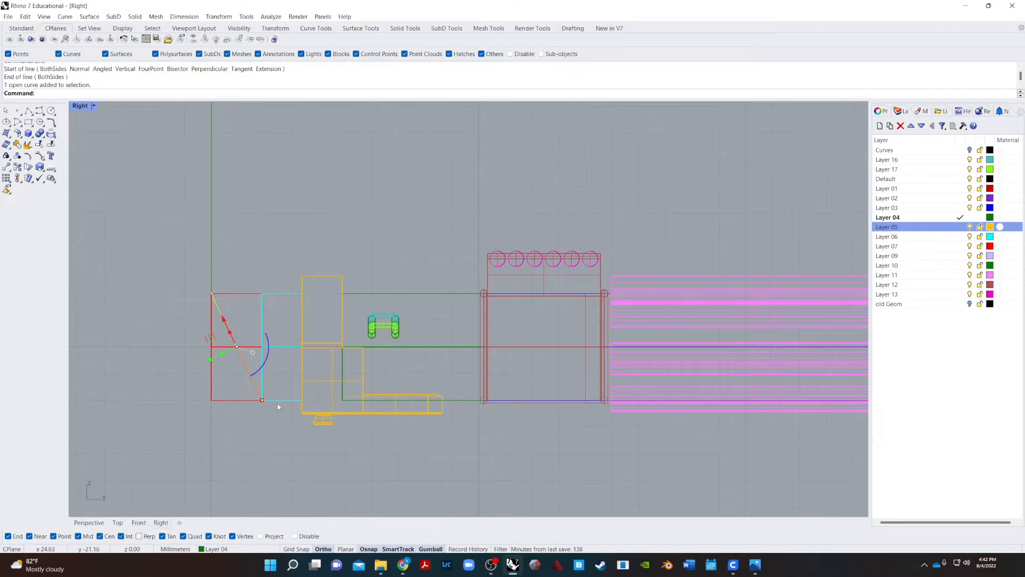
{"action": "left_click_drag", "start_coordinate": [263, 403], "coordinate": [291, 427]}
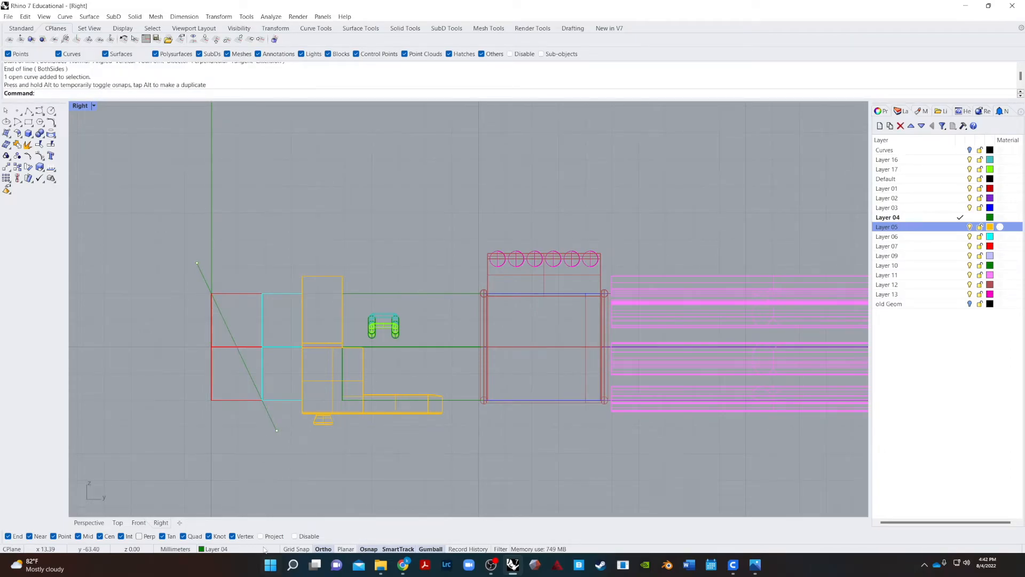
{"action": "right_click", "coordinate": [430, 549]}
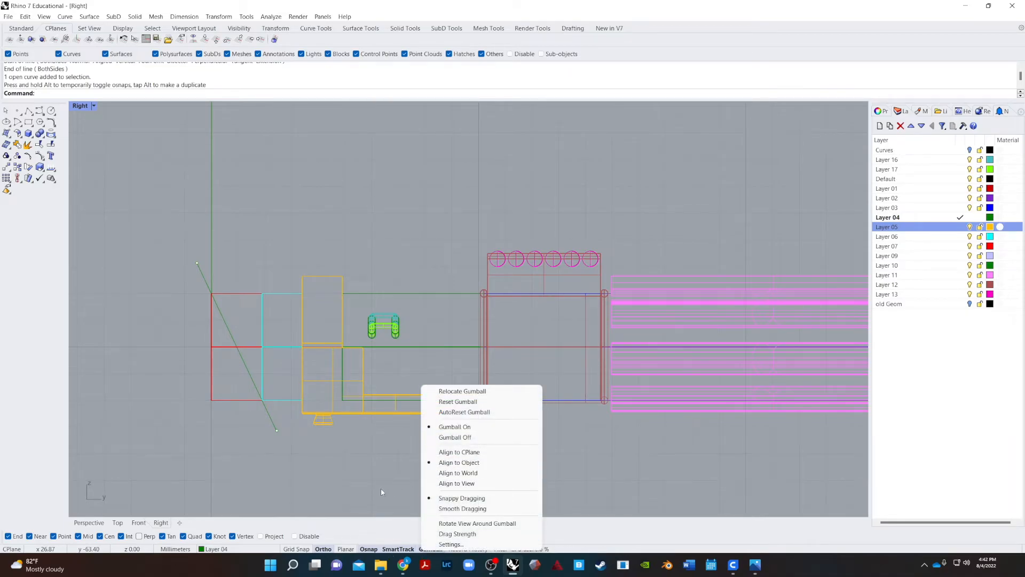
{"action": "left_click", "coordinate": [225, 458]}
{"action": "left_click", "coordinate": [268, 415]}
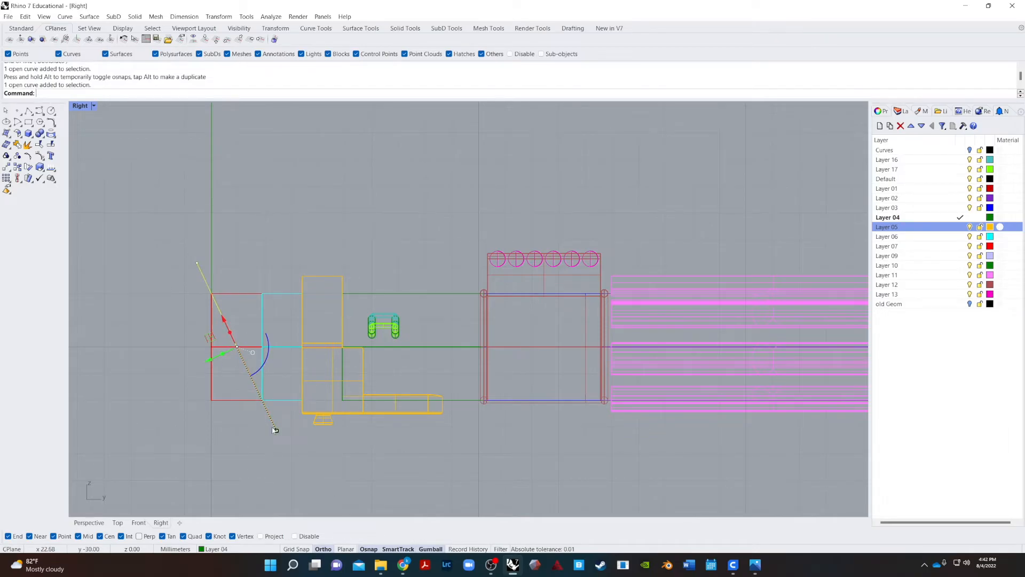
{"action": "key", "text": "Escape"}
- Offset the cyan end section's surface by 0.5 mm into a solid in the Perspective view
{"action": "left_click", "coordinate": [277, 293]}
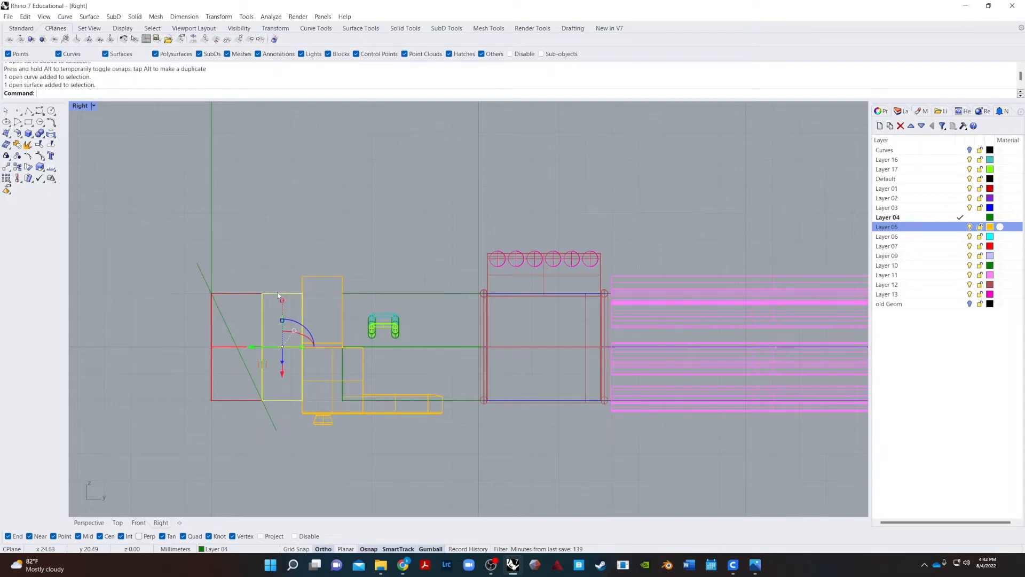
{"action": "left_click", "coordinate": [89, 522]}
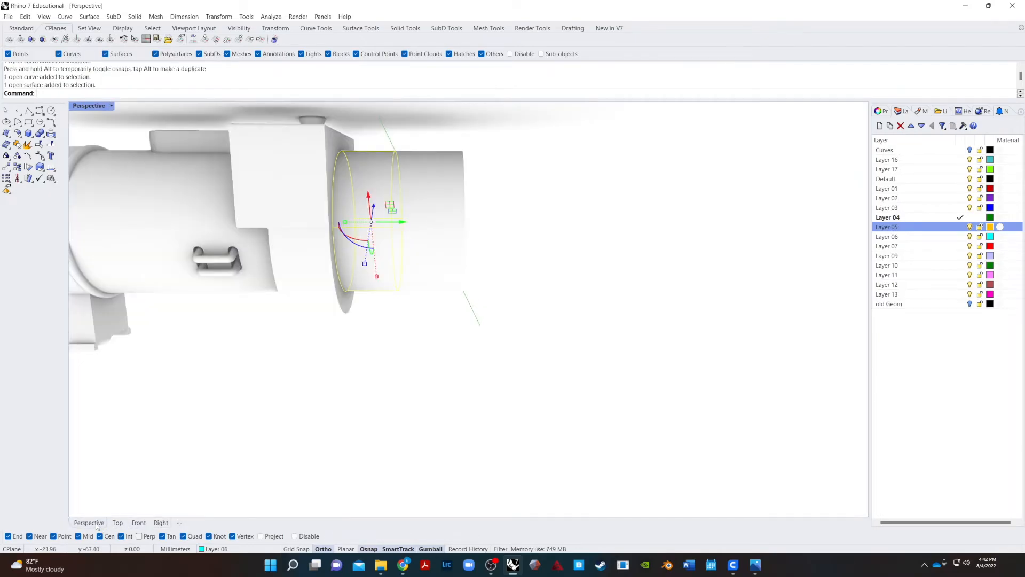
{"action": "scroll", "coordinate": [281, 397], "scroll_direction": "down", "scroll_amount": 2}
{"action": "scroll", "coordinate": [344, 317], "scroll_direction": "up", "scroll_amount": 4}
{"action": "left_click", "coordinate": [344, 318]}
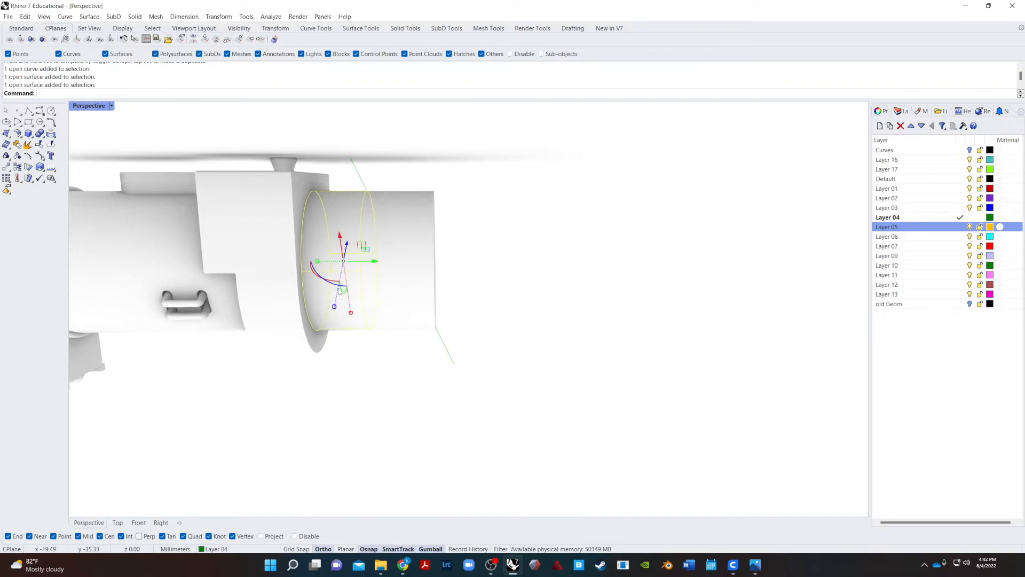
{"action": "type", "text": "OffsetSrf"}
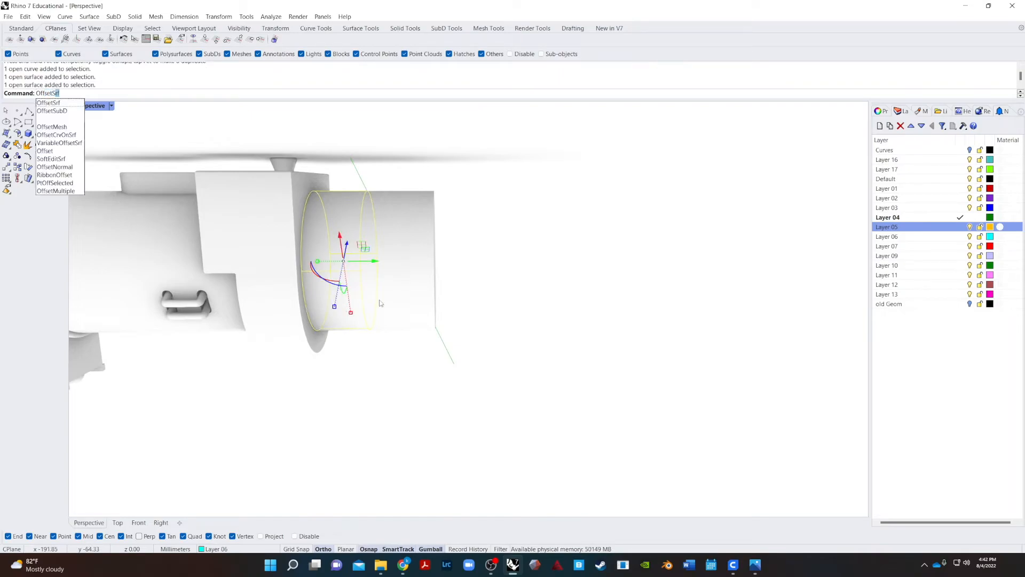
{"action": "key", "text": "Return"}
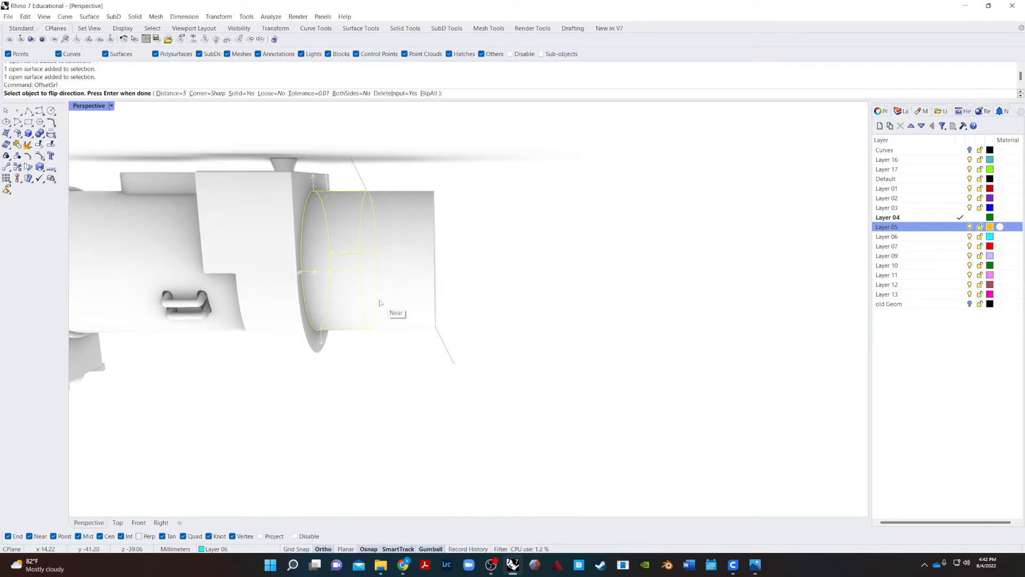
{"action": "key", "text": "Return"}
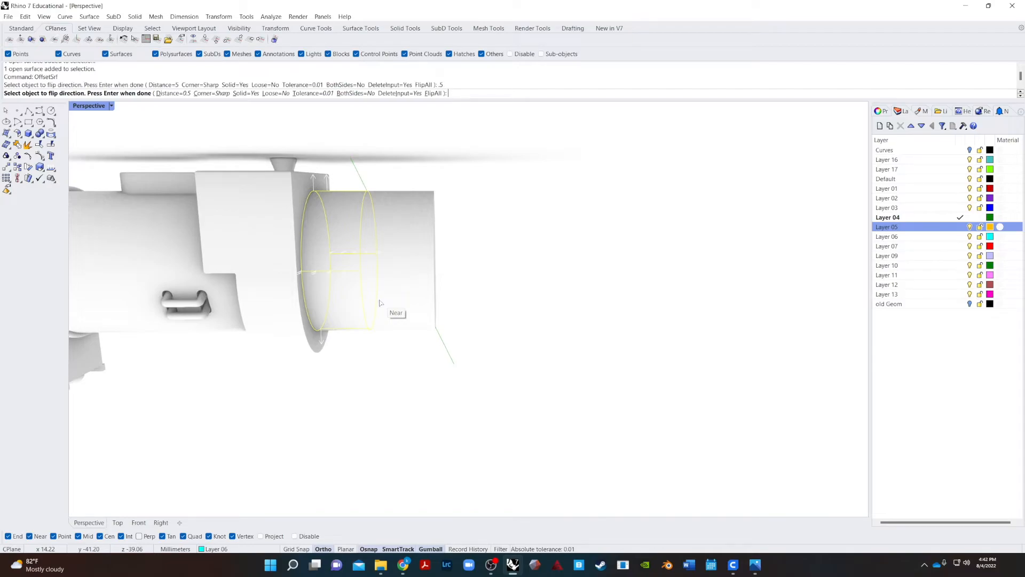
{"action": "key", "text": "Return"}
{"action": "key", "text": "Return"}
{"action": "key", "text": "Escape"}
- Offset the red end section's surface by 0.5 mm into a solid and clear the selection
{"action": "left_click", "coordinate": [380, 302]}
{"action": "key", "text": "Return"}
{"action": "key", "text": "Return"}
{"action": "left_click", "coordinate": [350, 273]}
{"action": "left_click", "coordinate": [384, 326]}
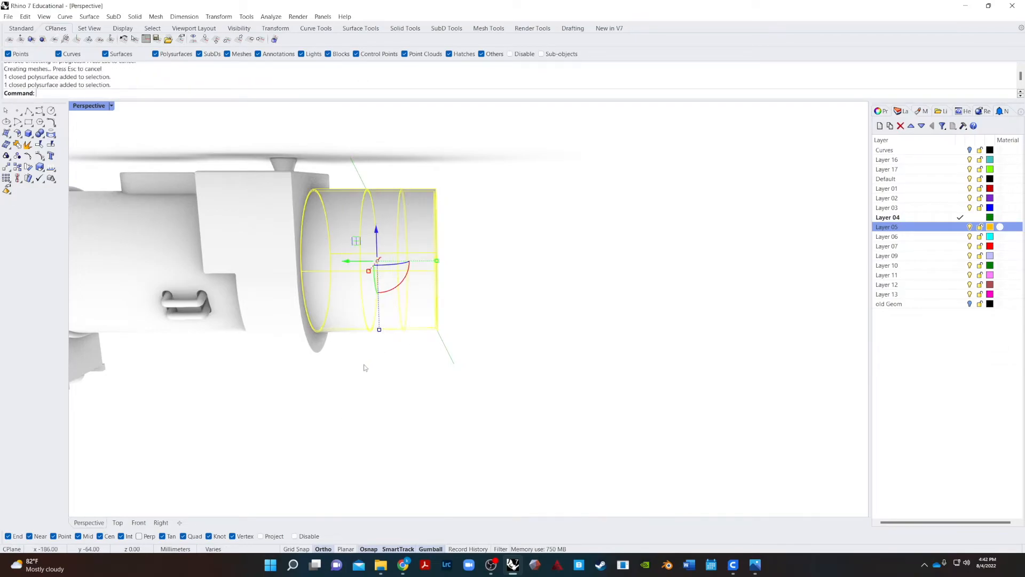
{"action": "key", "text": "Escape"}
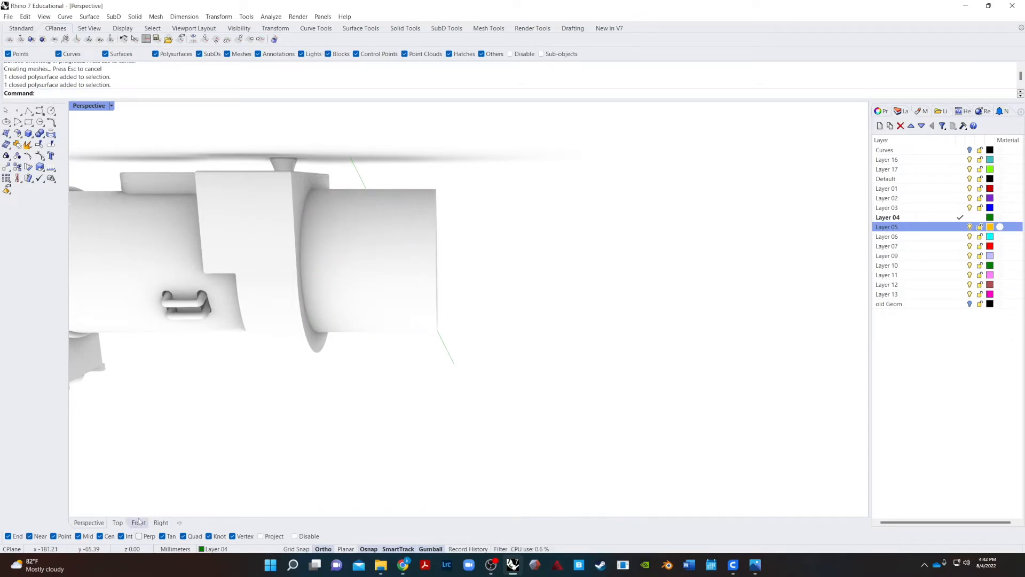
- Undo the 0.5 mm offsets of both end sections and clear the selection in the Right view
{"action": "left_click", "coordinate": [161, 522]}
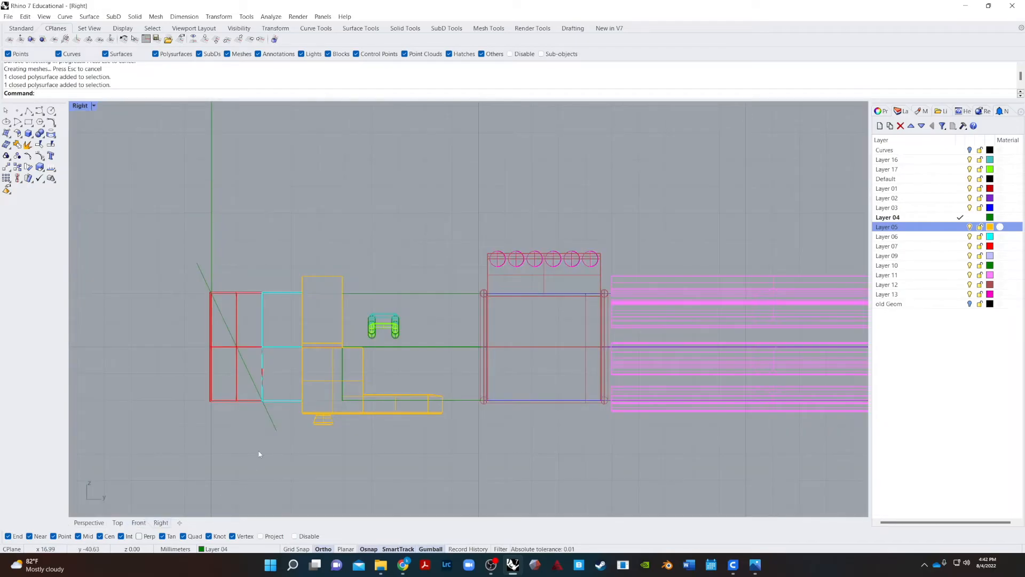
{"action": "type", "text": "Split"}
{"action": "key", "text": "Return"}
{"action": "key", "text": "Escape"}
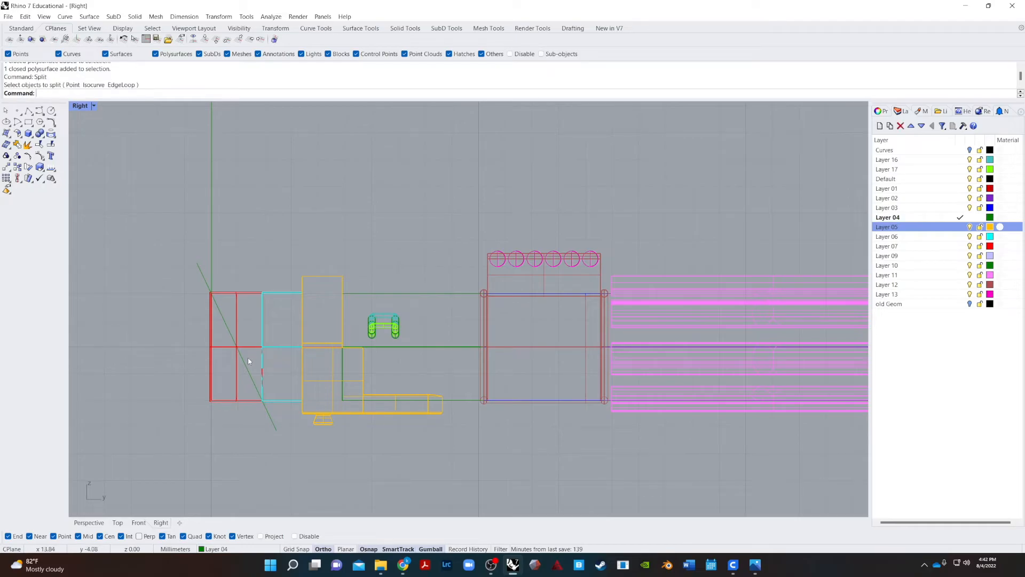
{"action": "key", "text": "ctrl+z"}
{"action": "key", "text": "ctrl+z"}
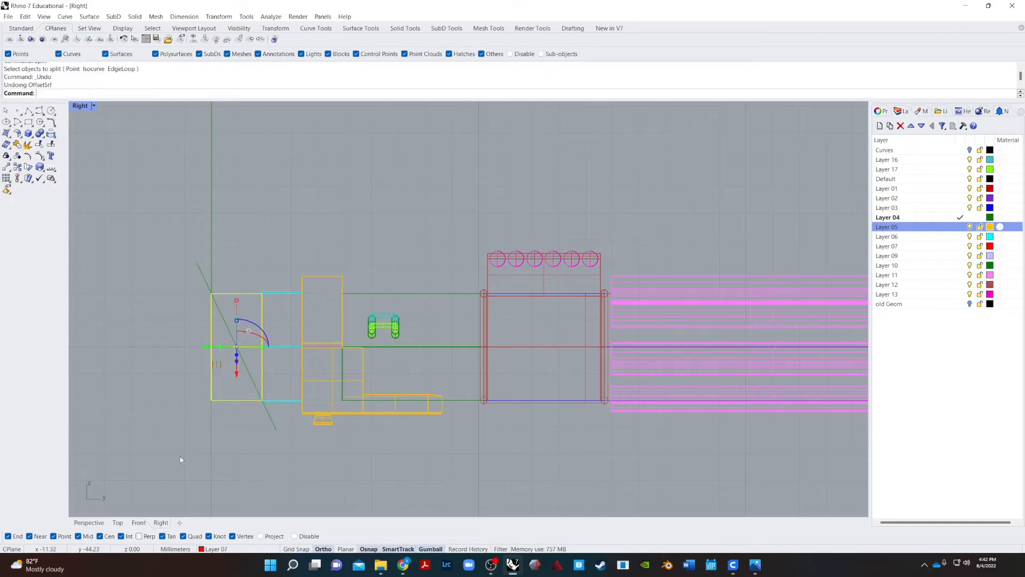
{"action": "type", "text": "Offset"}
{"action": "key", "text": "Escape"}
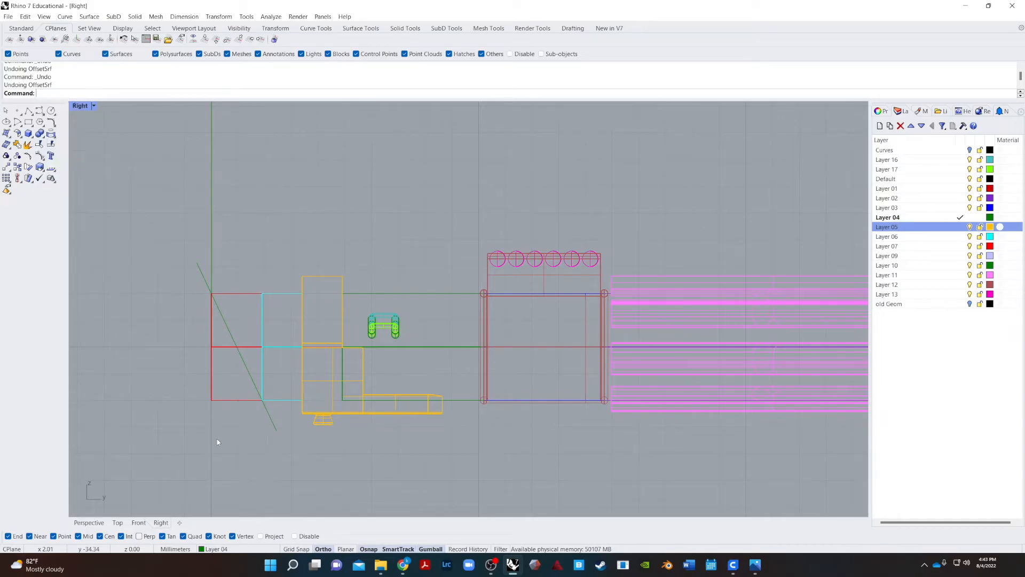
- Join the red and cyan end sections into one polysurface
{"action": "left_click_drag", "start_coordinate": [322, 256], "coordinate": [304, 272]}
{"action": "left_click_drag", "start_coordinate": [247, 313], "coordinate": [247, 314]}
{"action": "type", "text": "j"}
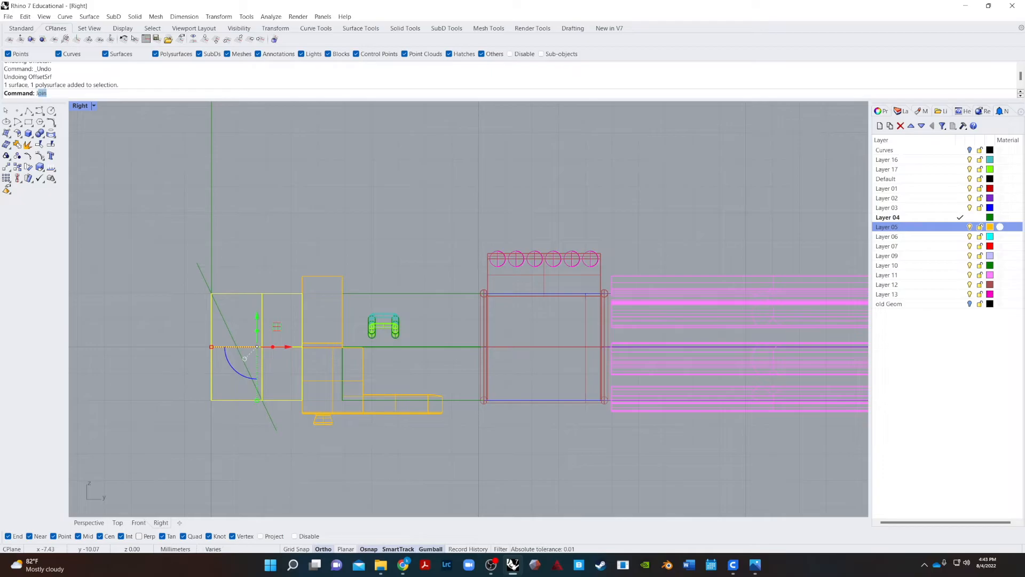
{"action": "key", "text": "Return"}
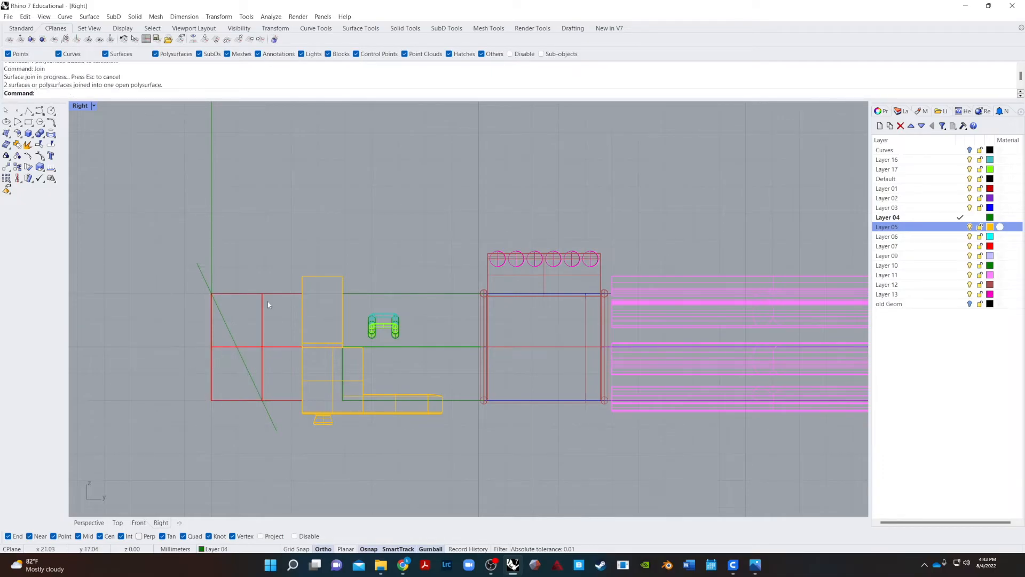
- Offset the joined end polysurface by 1 mm as a solid with sharp corners
{"action": "type", "text": "offsetsrf"}
{"action": "key", "text": "Return"}
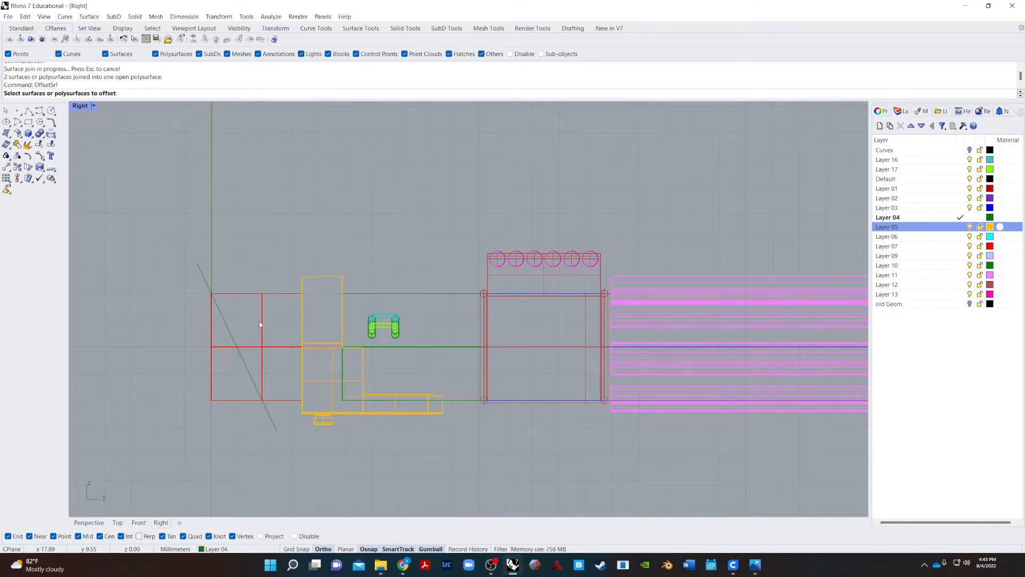
{"action": "left_click", "coordinate": [259, 323]}
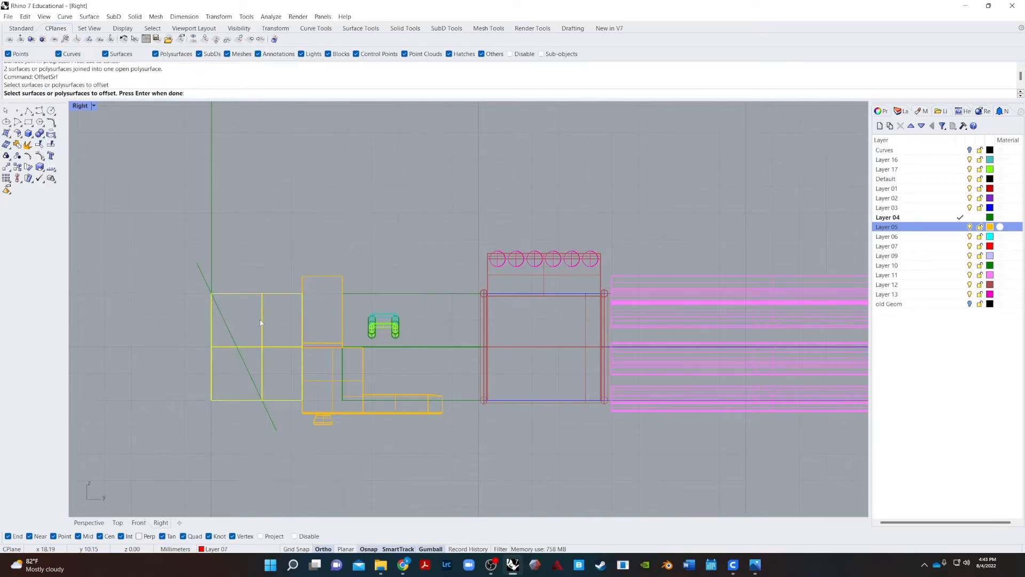
{"action": "key", "text": "Return"}
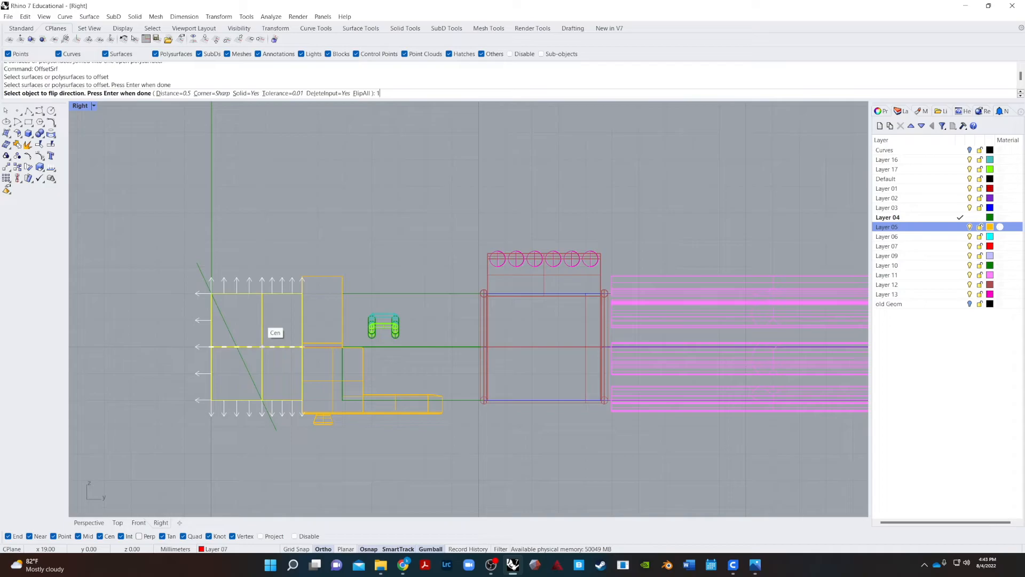
{"action": "key", "text": "Return"}
{"action": "key", "text": "Return"}
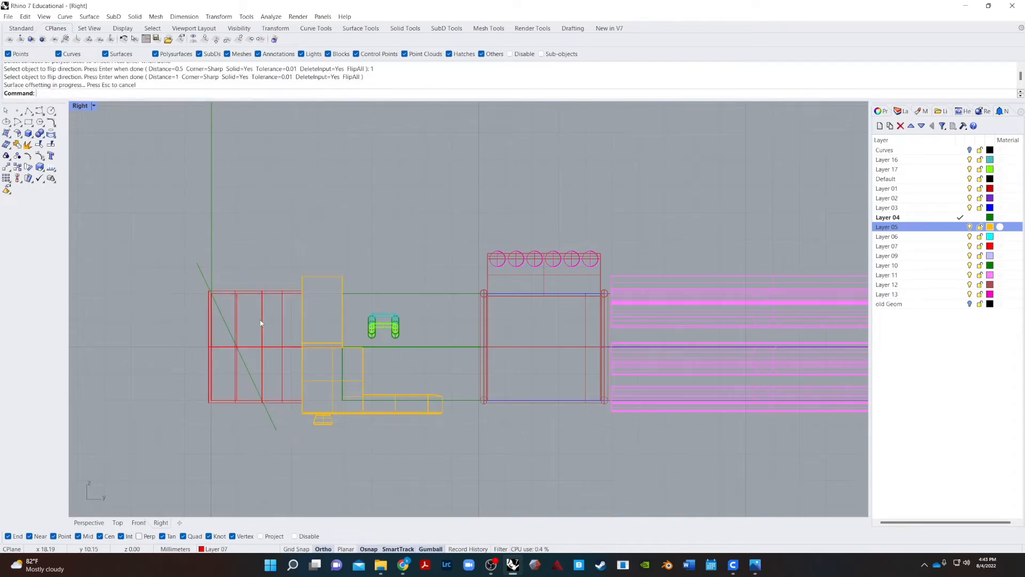
- Check the thickened end piece in the Perspective view and undo its 1 mm offset
{"action": "left_click", "coordinate": [95, 522]}
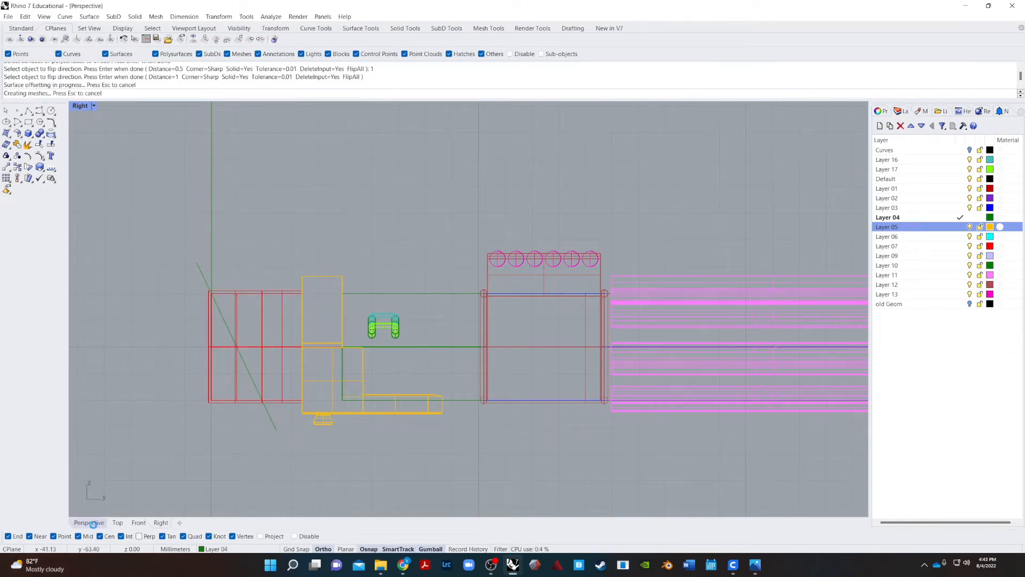
{"action": "right_click_drag", "start_coordinate": [492, 360], "coordinate": [355, 245]}
{"action": "left_click", "coordinate": [355, 246]}
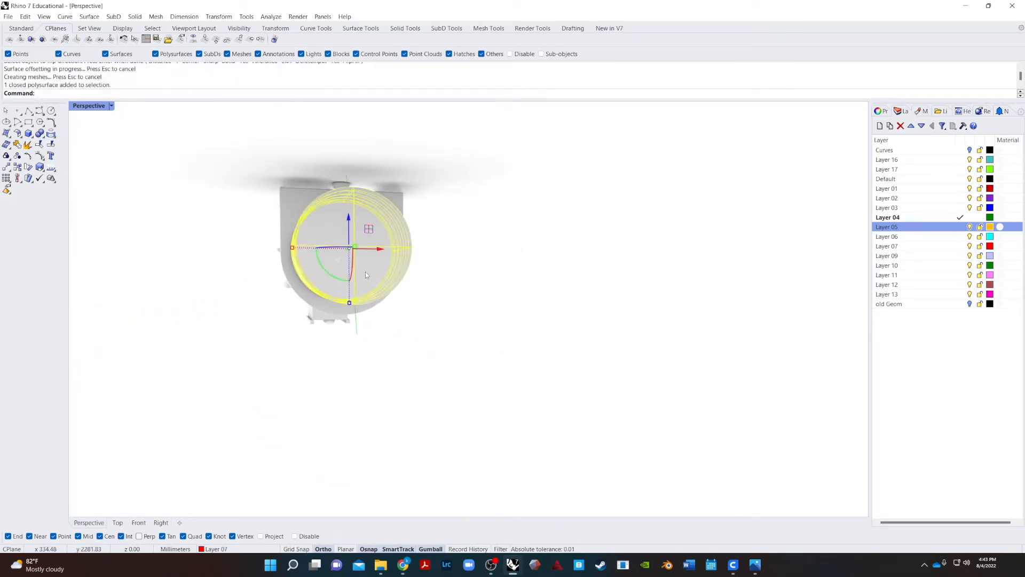
{"action": "key", "text": "ctrl+z"}
{"action": "left_click", "coordinate": [424, 260]}
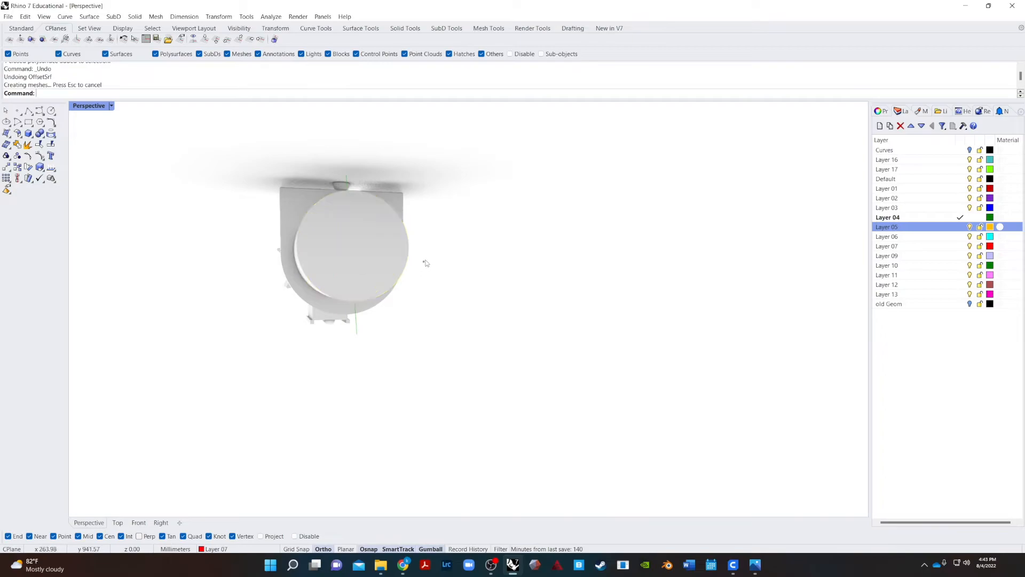
- Offset only the two cylindrical walls of the joined end piece by 1 mm as solids, leaving out the end cap
{"action": "right_click_drag", "start_coordinate": [400, 294], "coordinate": [439, 329]}
{"action": "left_click", "coordinate": [396, 215]}
{"action": "left_click", "coordinate": [392, 289]}
{"action": "left_click", "coordinate": [401, 222]}
{"action": "right_click_drag", "start_coordinate": [404, 219], "coordinate": [323, 274]}
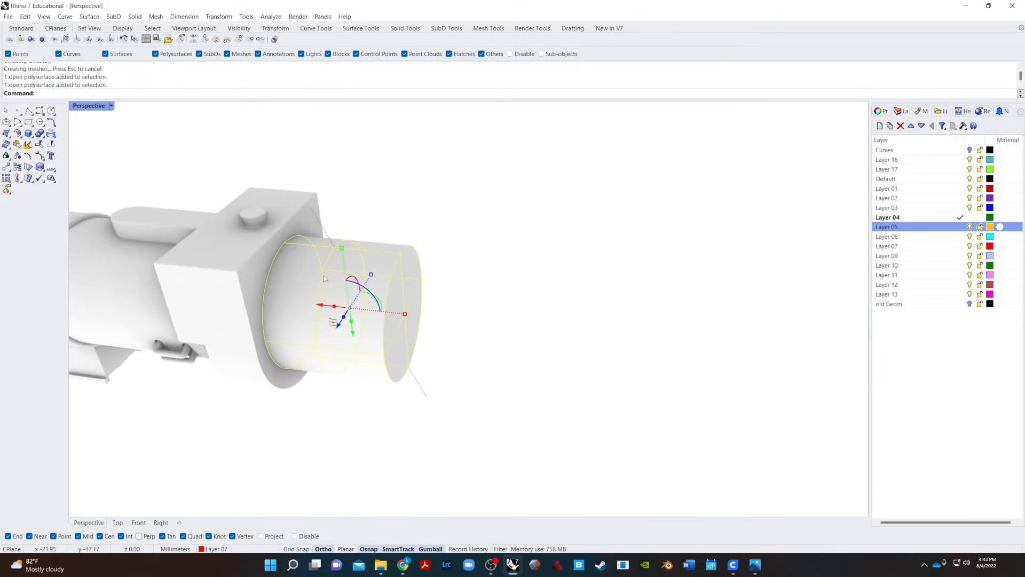
{"action": "key", "text": "Escape"}
{"action": "type", "text": "Offse"}
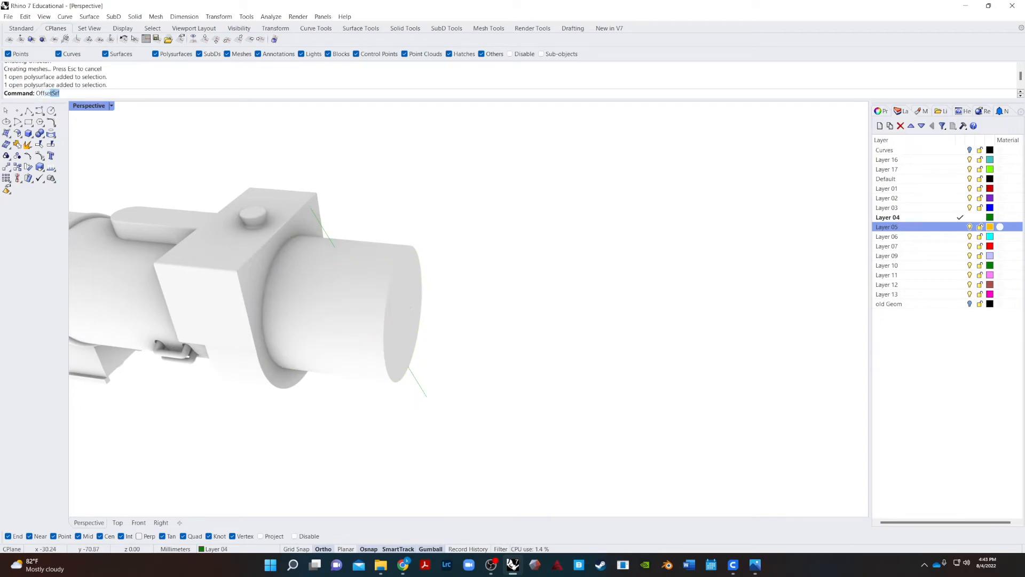
{"action": "type", "text": "tSrf"}
{"action": "key", "text": "Return"}
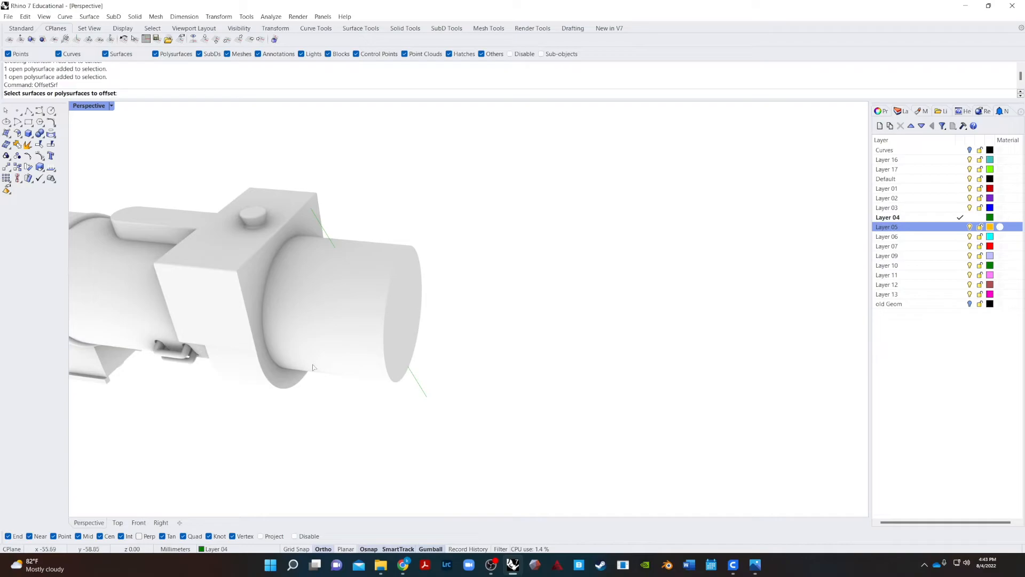
{"action": "left_click", "coordinate": [336, 374]}
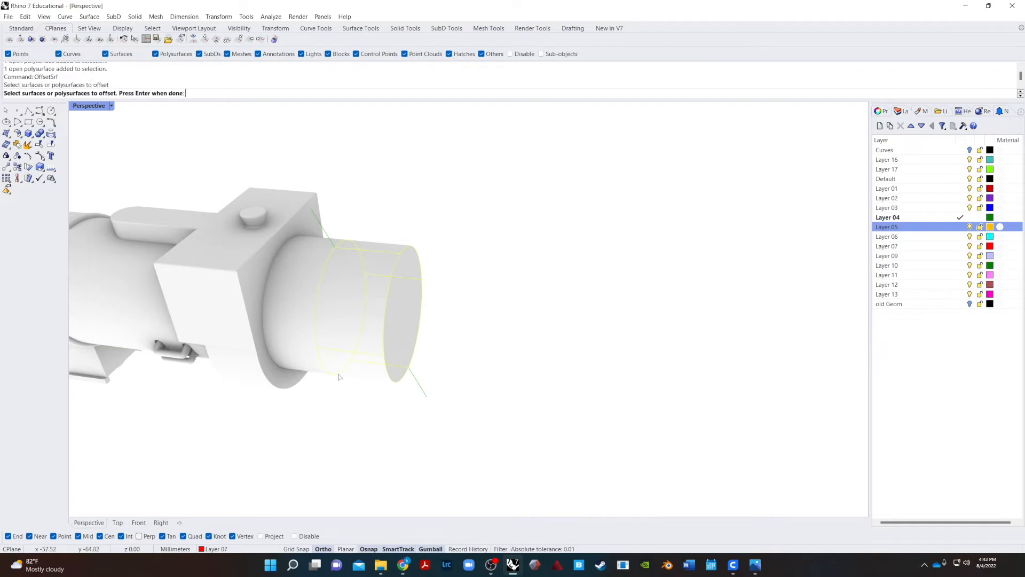
{"action": "left_click", "coordinate": [299, 301]}
{"action": "key", "text": "Return"}
{"action": "key", "text": "Return"}
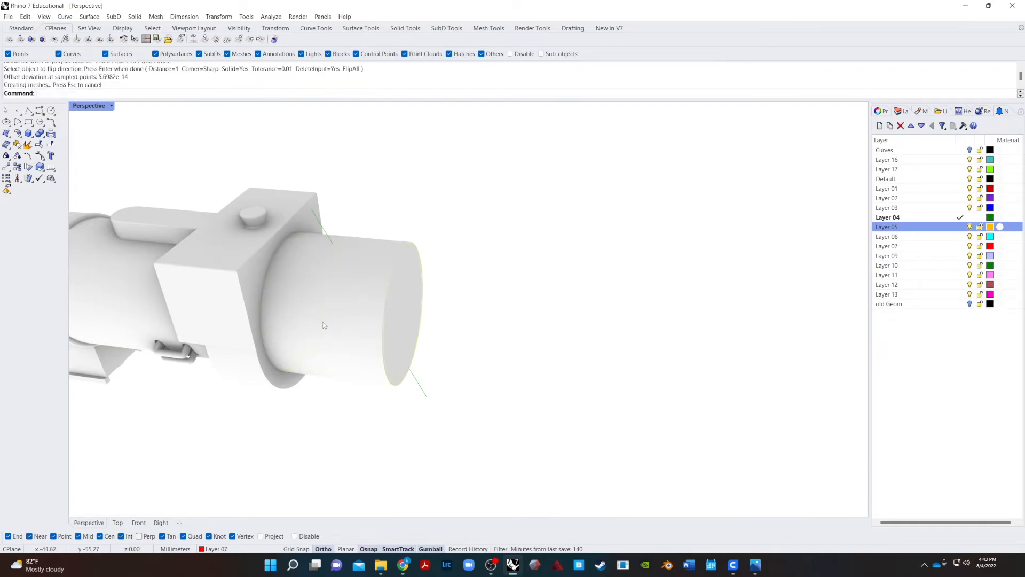
- Delete the original capped end polysurface and show the hilt in the Right view
{"action": "right_click_drag", "start_coordinate": [389, 442], "coordinate": [370, 415]}
{"action": "right_click_drag", "start_coordinate": [508, 313], "coordinate": [398, 268]}
{"action": "left_click", "coordinate": [371, 256]}
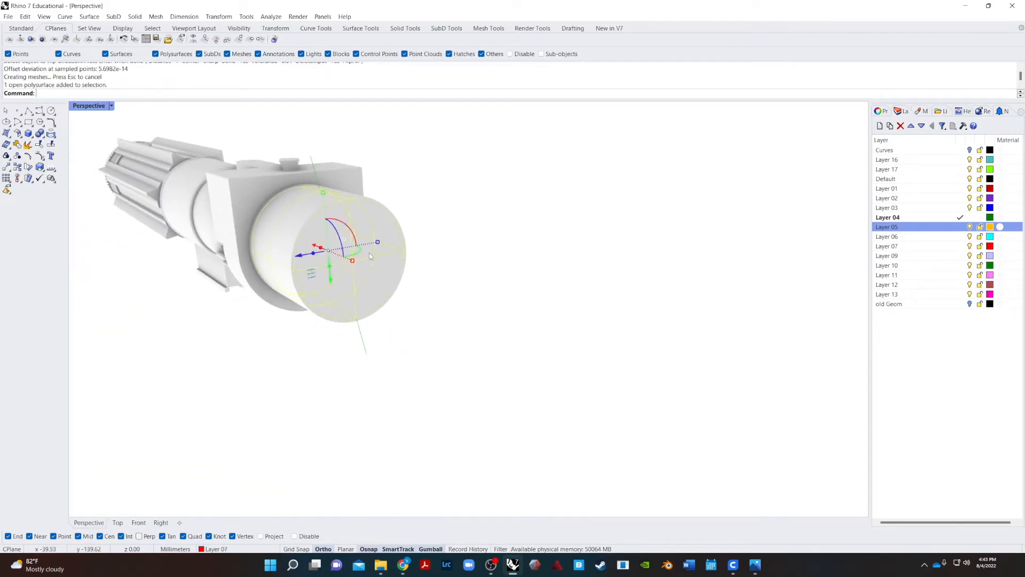
{"action": "key", "text": "Delete"}
{"action": "right_click_drag", "start_coordinate": [370, 256], "coordinate": [555, 290]}
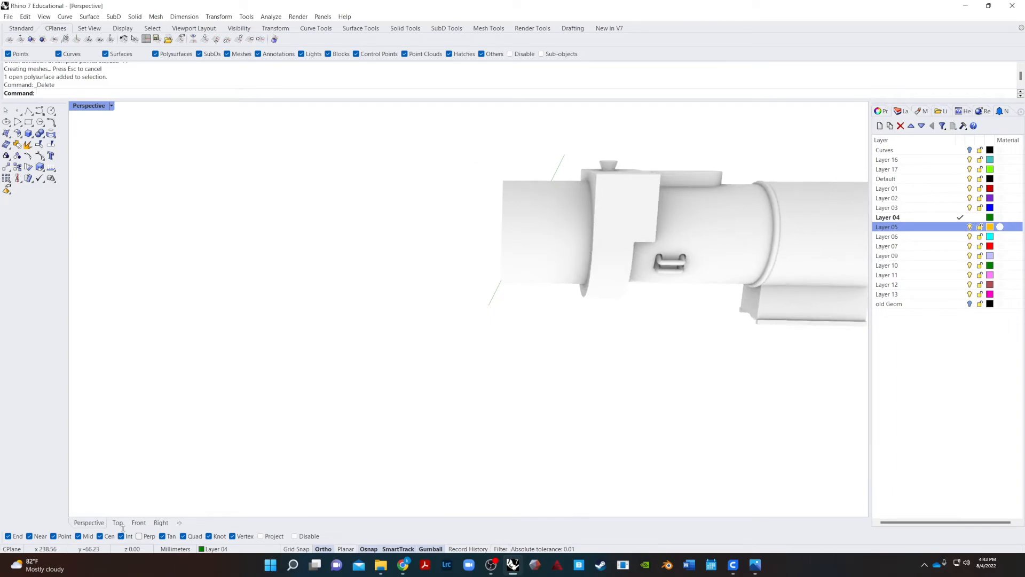
{"action": "left_click", "coordinate": [161, 522]}
{"action": "type", "text": "Split"}
{"action": "key", "text": "Escape"}
{"action": "scroll", "coordinate": [213, 352], "scroll_direction": "up", "scroll_amount": 5}
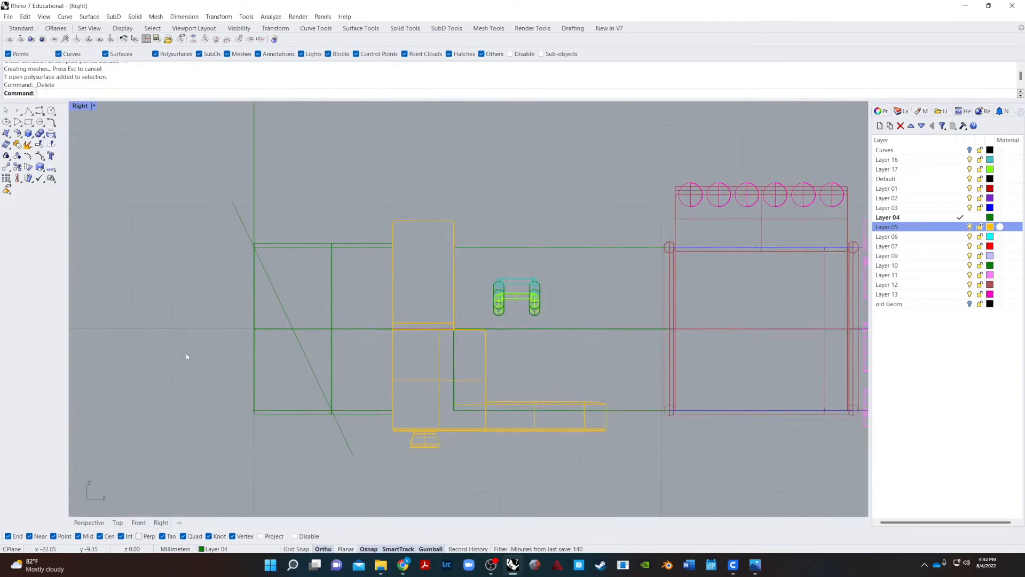
{"action": "type", "text": "Split"}
{"action": "key", "text": "Return"}
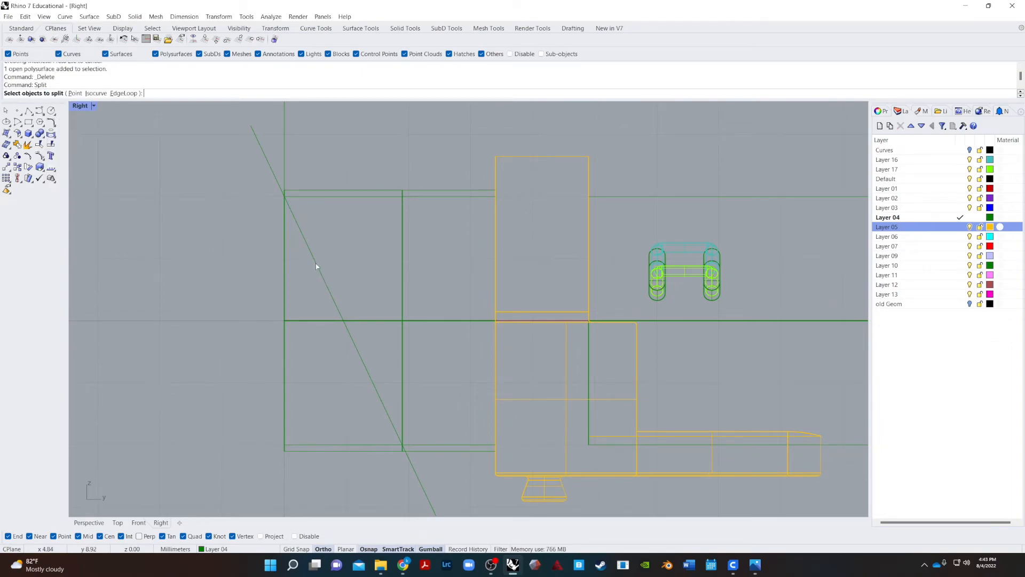
{"action": "left_click", "coordinate": [381, 198]}
{"action": "key", "text": "Escape"}
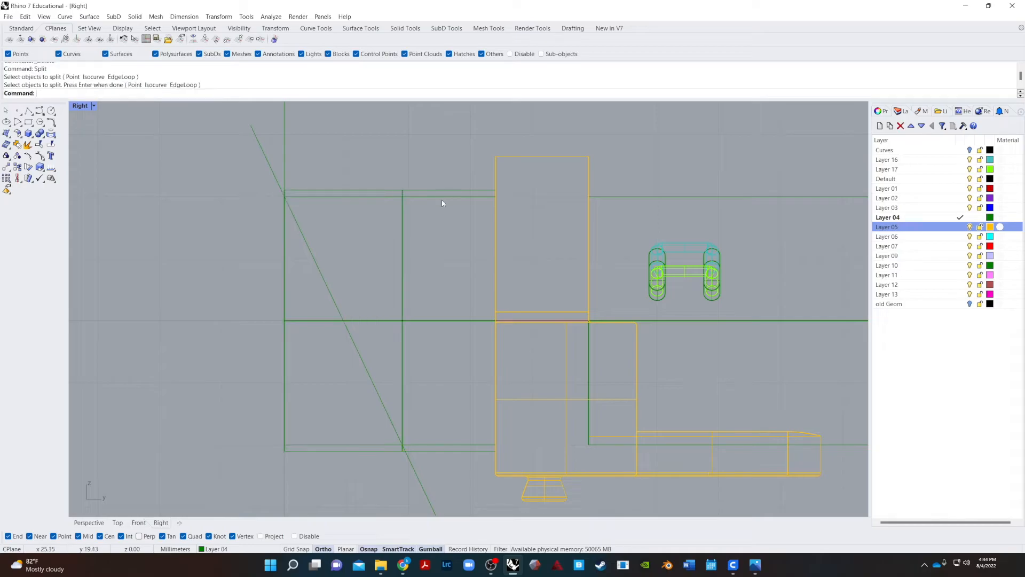
- Boolean-union the two thickened end tube sections into one solid
{"action": "left_click", "coordinate": [436, 193]}
{"action": "left_click", "coordinate": [367, 193]}
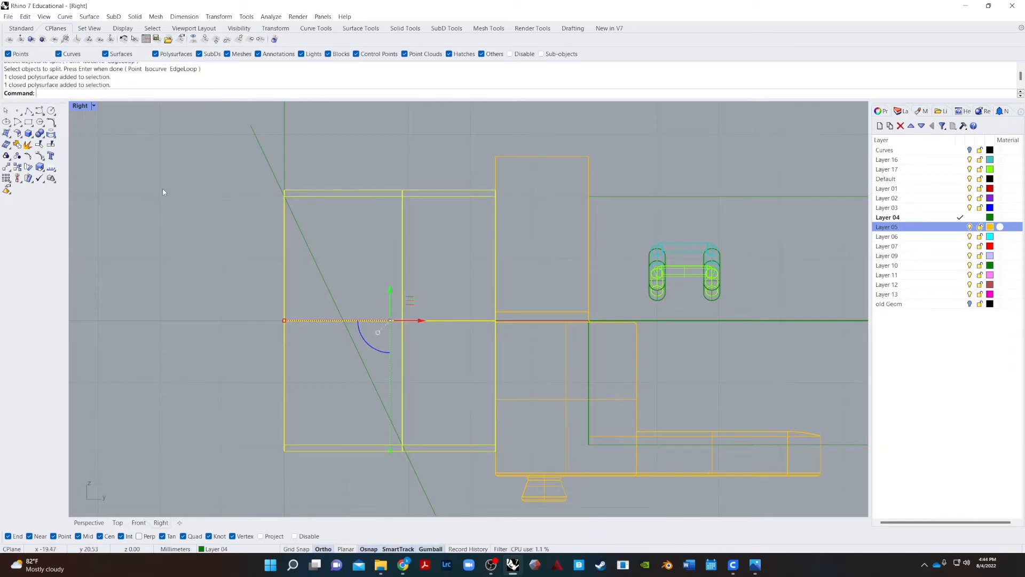
{"action": "left_click", "coordinate": [40, 133]}
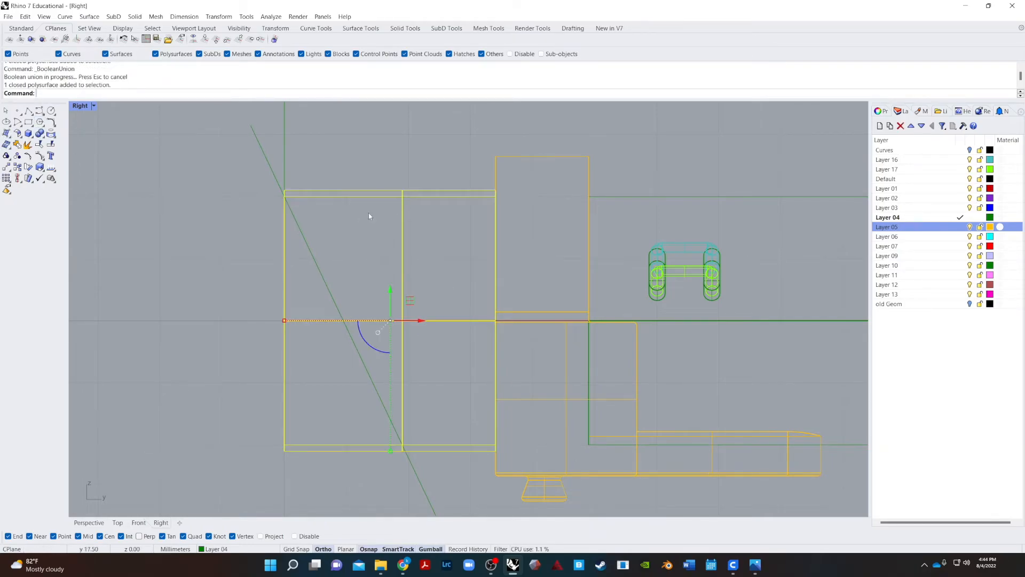
- Merge the joined tube's coplanar faces, split it with the diagonal line, and delete the cut-off end piece
{"action": "type", "text": "MergeAllCoplanarFaces"}
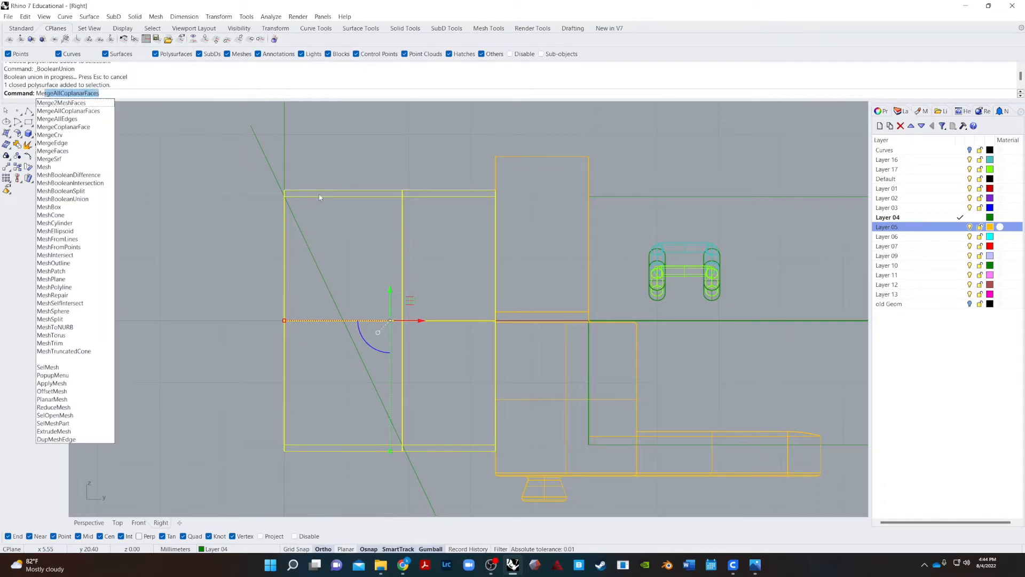
{"action": "key", "text": "Return"}
{"action": "type", "text": "Split"}
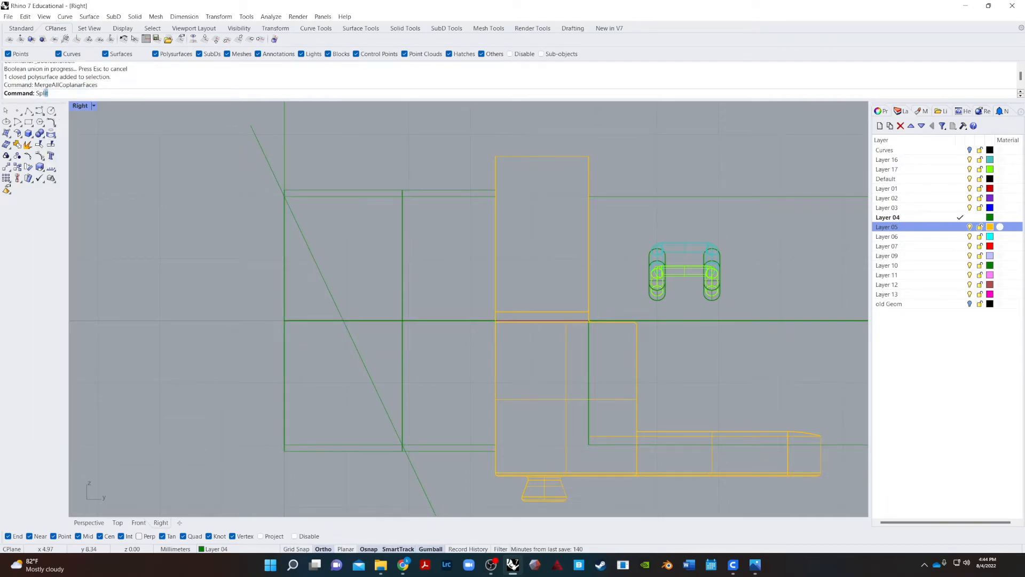
{"action": "key", "text": "Return"}
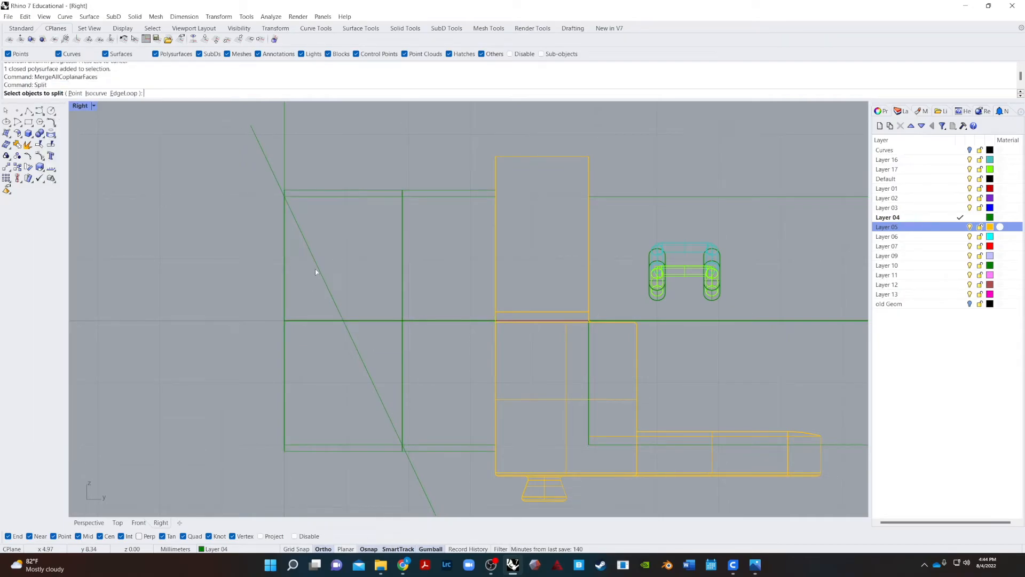
{"action": "left_click", "coordinate": [400, 202]}
{"action": "key", "text": "Return"}
{"action": "left_click", "coordinate": [303, 240]}
{"action": "key", "text": "Return"}
{"action": "left_click", "coordinate": [291, 368]}
{"action": "key", "text": "Delete"}
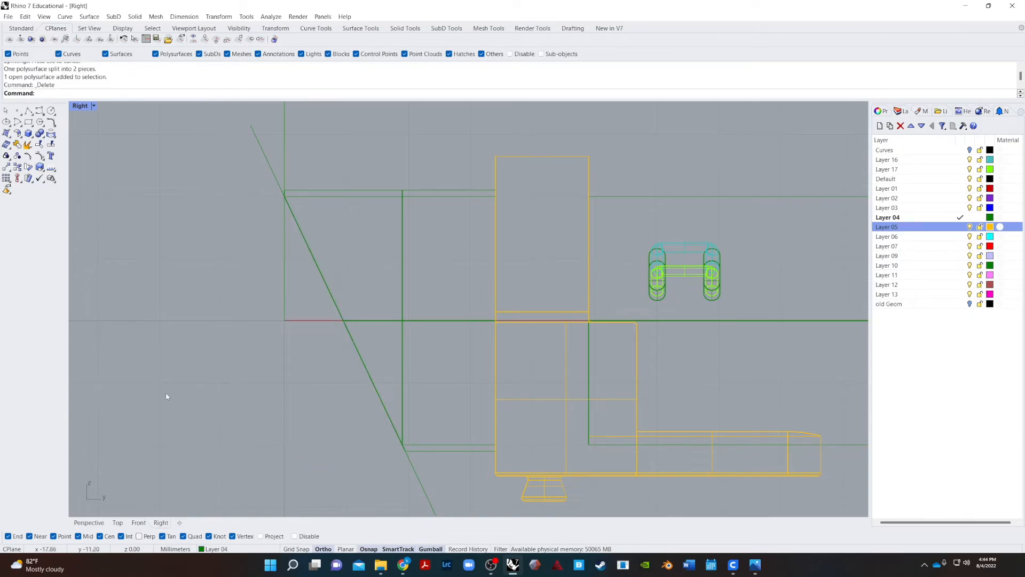
- Cap the openings of the diagonally cut end tube in the Perspective view
{"action": "left_click", "coordinate": [89, 522]}
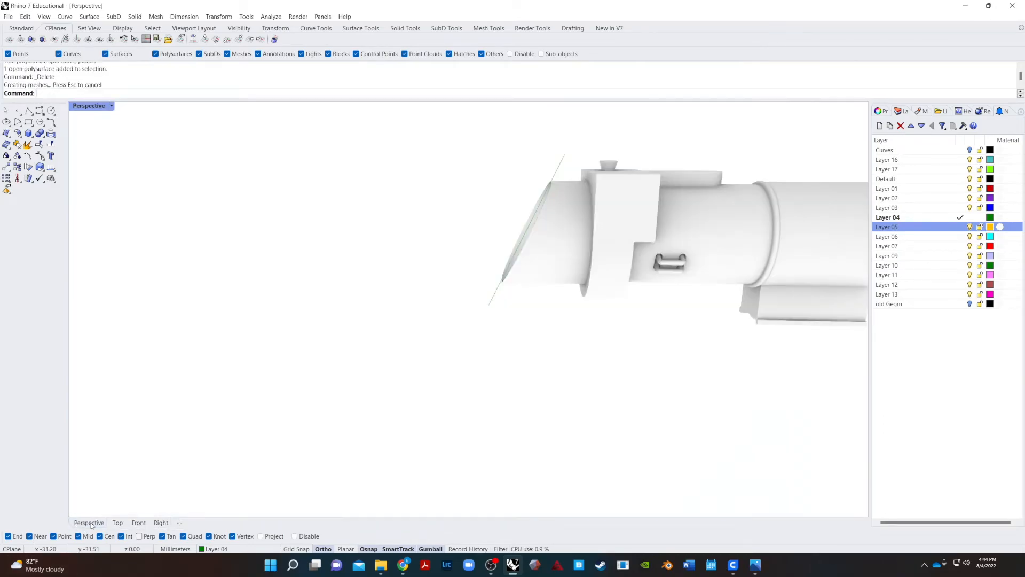
{"action": "mouse_move", "coordinate": [263, 360]}
{"action": "right_mouse_down"}
{"action": "mouse_move", "coordinate": [343, 363]}
{"action": "mouse_move", "coordinate": [552, 434]}
{"action": "mouse_move", "coordinate": [627, 390]}
{"action": "mouse_move", "coordinate": [691, 330]}
{"action": "mouse_move", "coordinate": [236, 263]}
{"action": "right_mouse_up"}
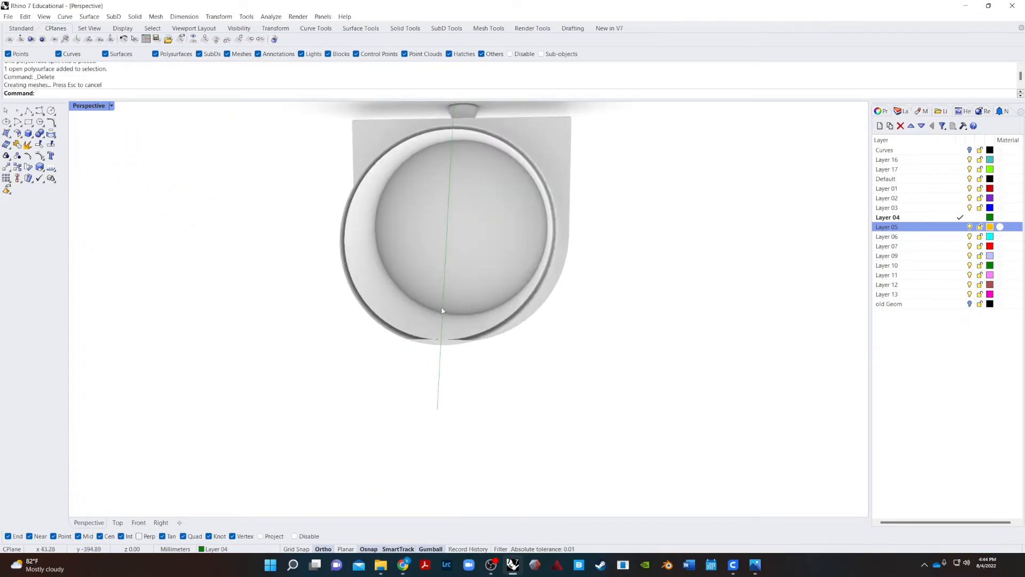
{"action": "left_click", "coordinate": [446, 305]}
{"action": "type", "text": "Cap"}
{"action": "key", "text": "Return"}
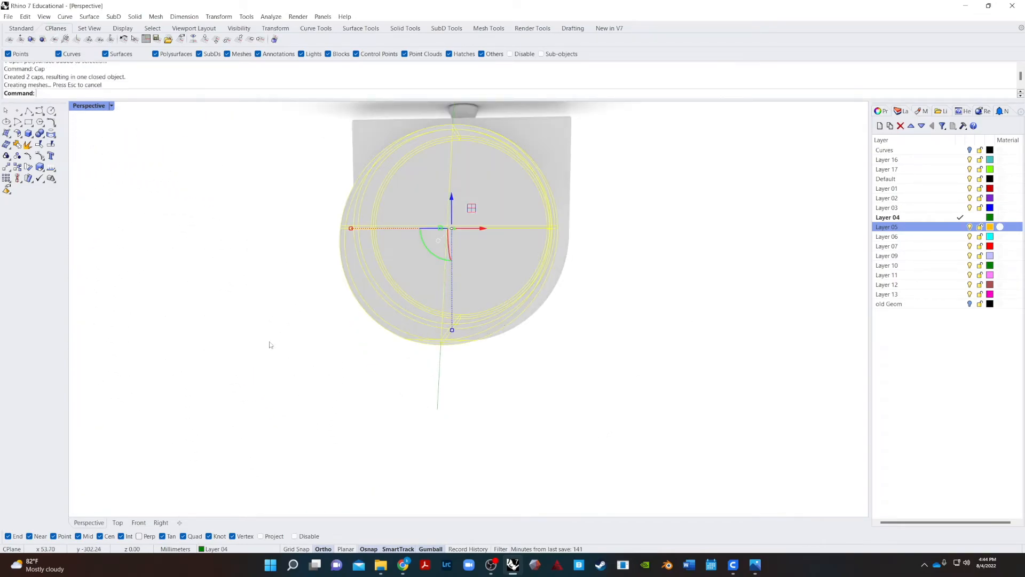
- Remove the cap faces covering the slanted tube opening
{"action": "left_click", "coordinate": [427, 249]}
{"action": "key", "text": "Escape"}
{"action": "left_click", "coordinate": [419, 254], "text": "ctrl+shift"}
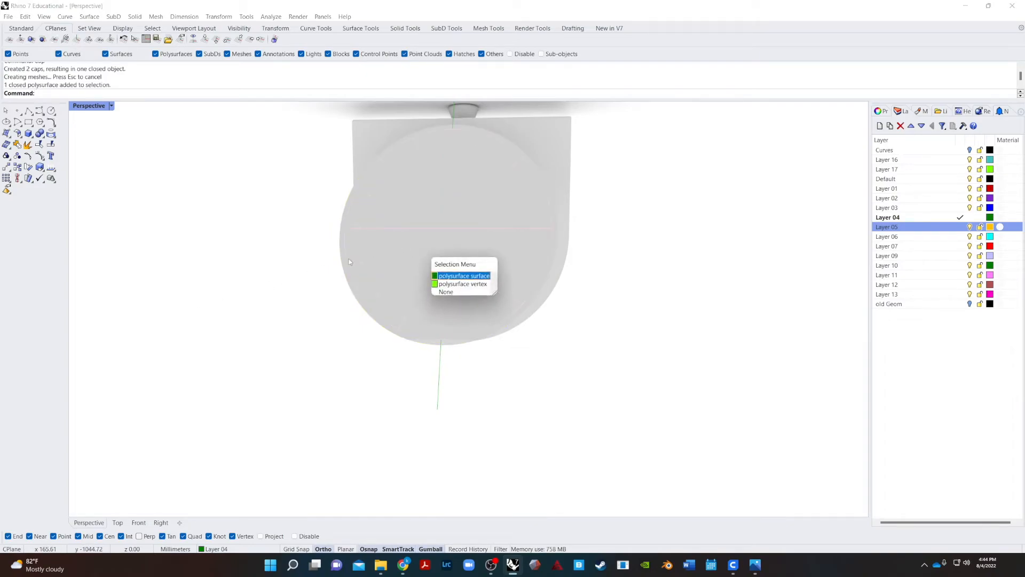
{"action": "key", "text": "Escape"}
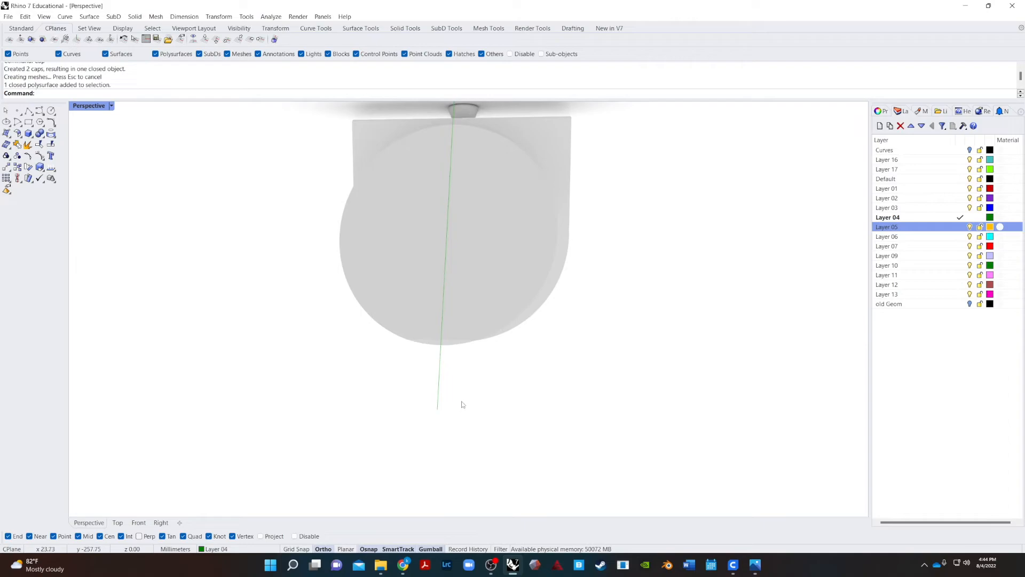
{"action": "left_click", "coordinate": [434, 238]}
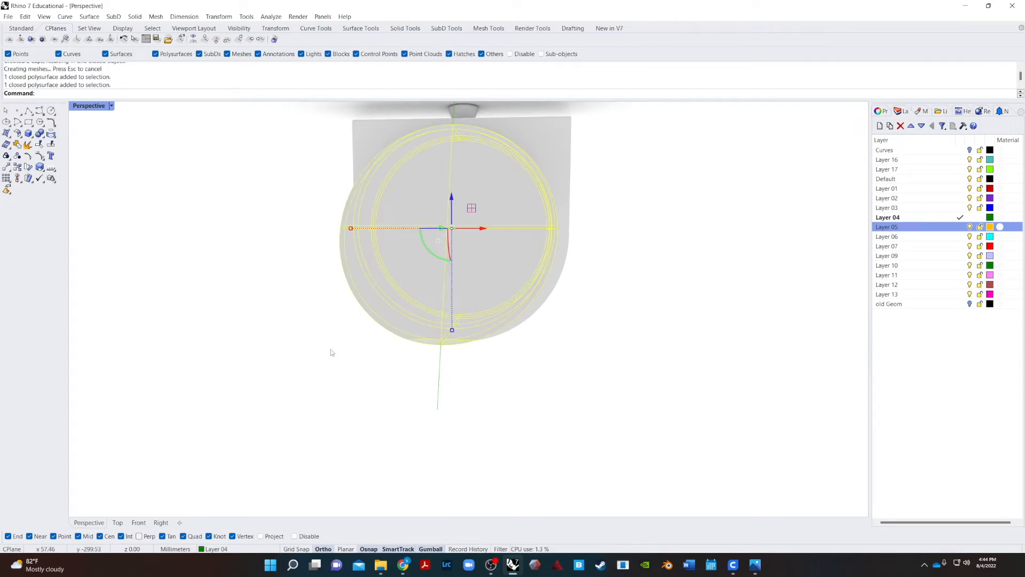
{"action": "left_click", "coordinate": [370, 327]}
{"action": "left_click", "coordinate": [434, 242]}
{"action": "key", "text": "Delete"}
{"action": "right_click_drag", "start_coordinate": [338, 354], "coordinate": [327, 307]}
{"action": "left_click", "coordinate": [381, 248]}
{"action": "key", "text": "Escape"}
{"action": "left_click", "coordinate": [352, 252]}
{"action": "key", "text": "Delete"}
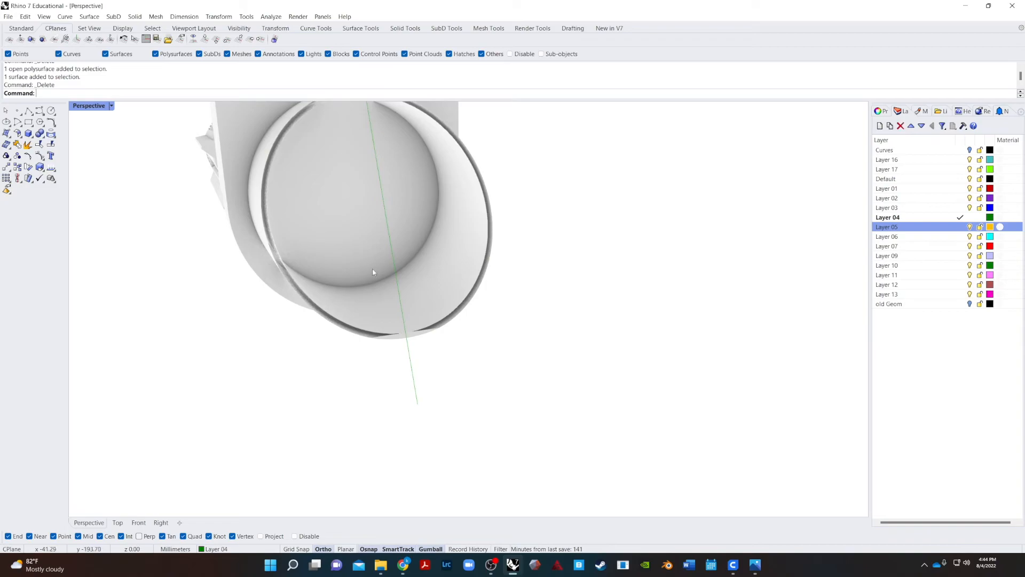
- Cap the slanted end tube again and delete the faces covering its opening
{"action": "right_click_drag", "start_coordinate": [374, 272], "coordinate": [361, 294]}
{"action": "left_click", "coordinate": [361, 294]}
{"action": "type", "text": "Ca"}
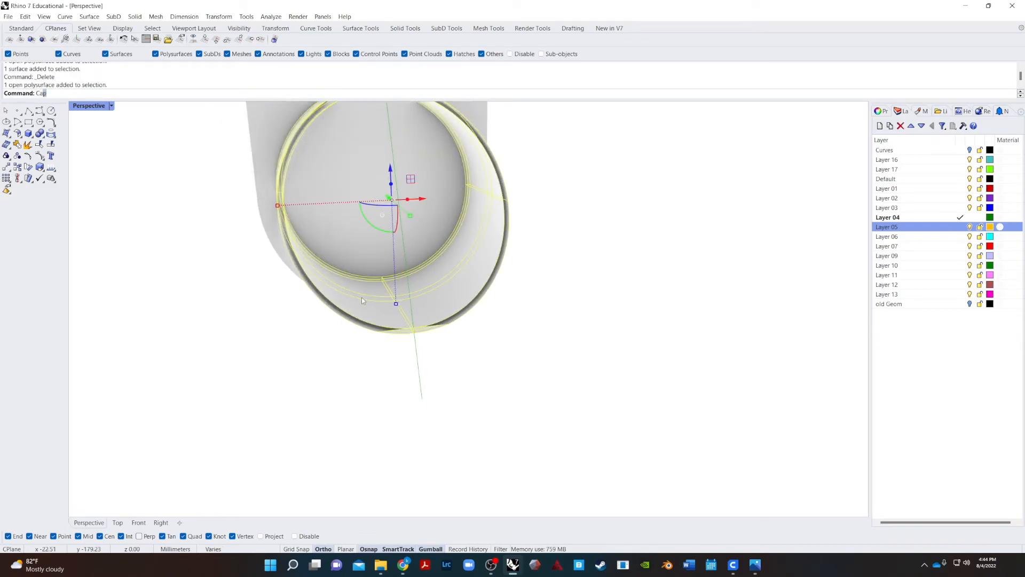
{"action": "type", "text": "p"}
{"action": "key", "text": "Return"}
{"action": "left_click", "coordinate": [387, 258], "text": "ctrl+shift"}
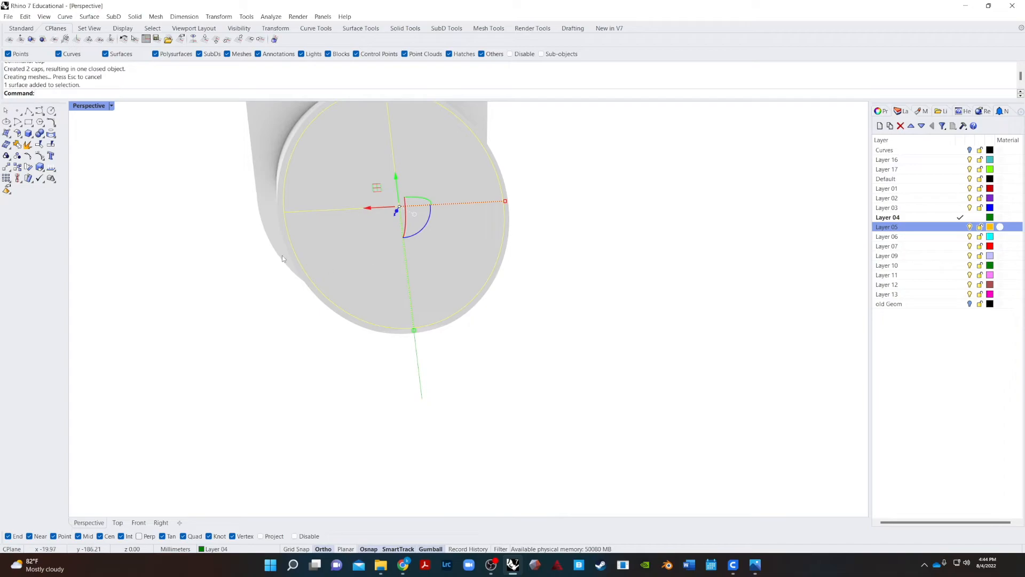
{"action": "key", "text": "Delete"}
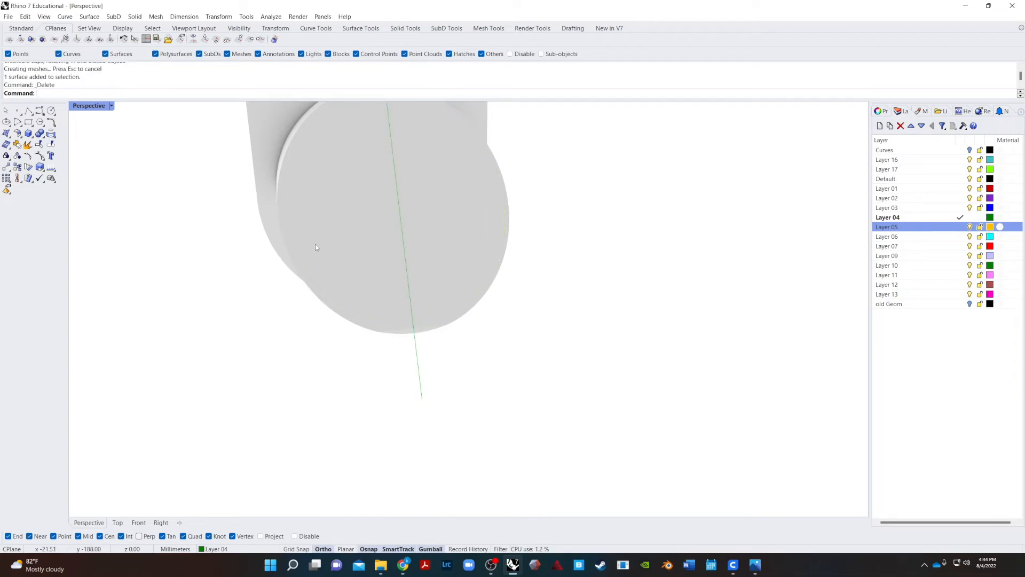
{"action": "left_click", "coordinate": [389, 229], "text": "ctrl+shift"}
{"action": "key", "text": "Delete"}
- Inspect the lower rim of the slanted tube opening up close and check the whole end section
{"action": "right_click_drag", "start_coordinate": [390, 217], "coordinate": [398, 323]}
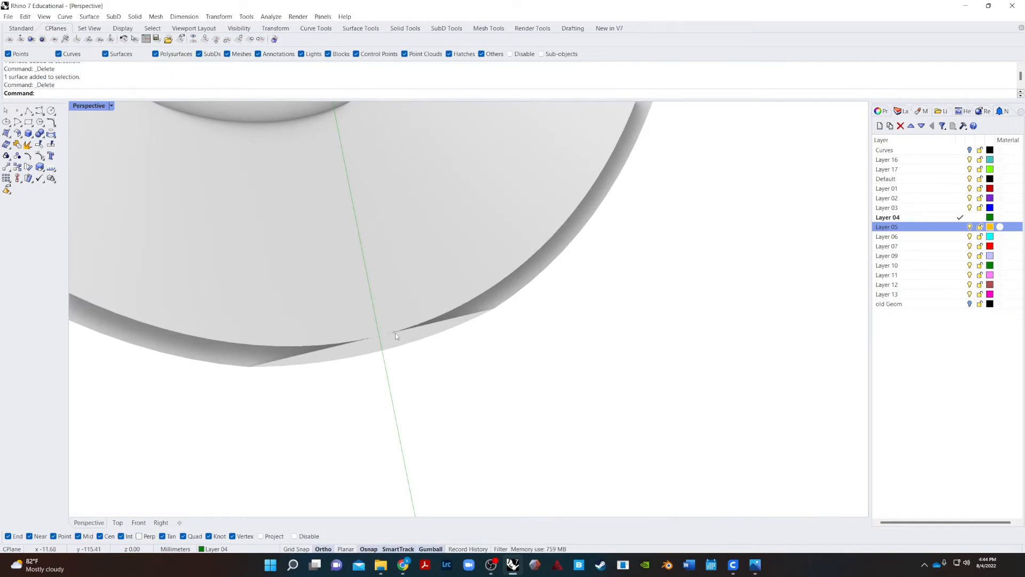
{"action": "left_click", "coordinate": [395, 335]}
{"action": "left_click", "coordinate": [431, 375]}
{"action": "key", "text": "Delete"}
{"action": "right_click_drag", "start_coordinate": [439, 371], "coordinate": [430, 323]}
{"action": "scroll", "coordinate": [476, 318], "scroll_direction": "down", "scroll_amount": 5}
{"action": "scroll", "coordinate": [475, 319], "scroll_direction": "down", "scroll_amount": 5}
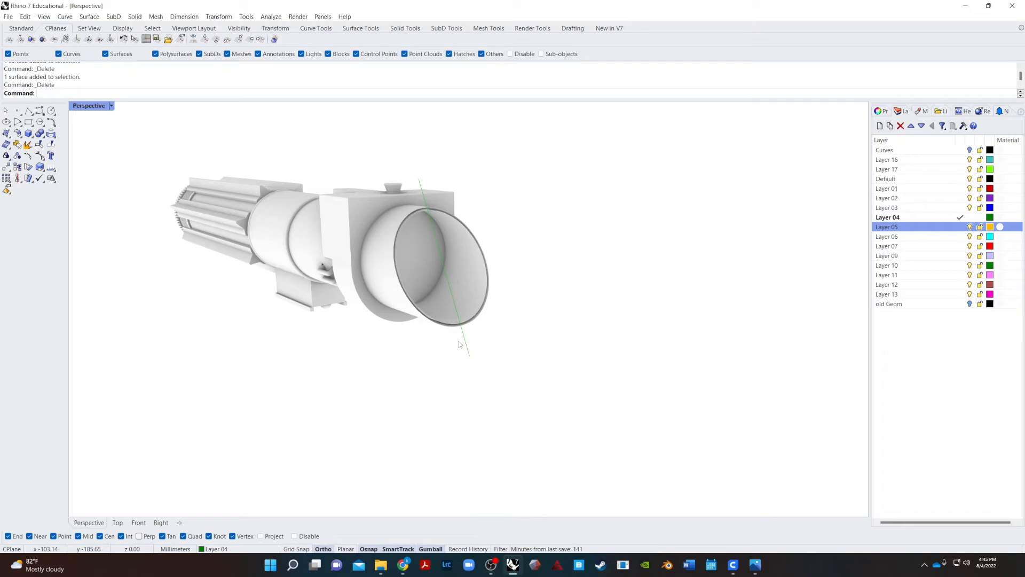
- Undo the capping, diagonal split, Boolean union and 1 mm wall offset of the end tube
{"action": "key", "text": "ctrl+z"}
{"action": "key", "text": "ctrl+z"}
{"action": "key", "text": "ctrl+z"}
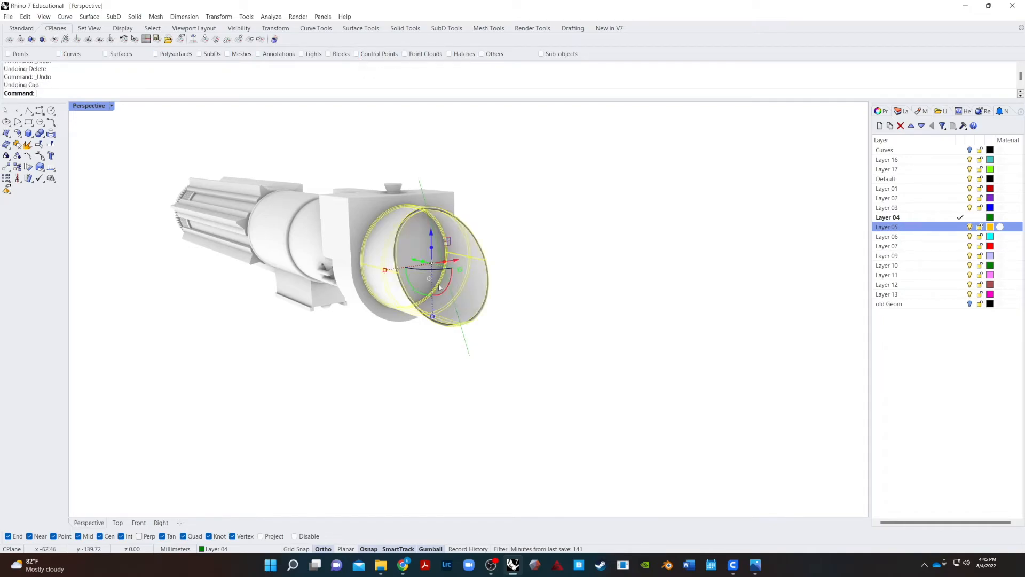
{"action": "key", "text": "ctrl+z"}
{"action": "key", "text": "ctrl+z"}
{"action": "key", "text": "ctrl+z"}
{"action": "key", "text": "ctrl+z"}
{"action": "key", "text": "ctrl+z"}
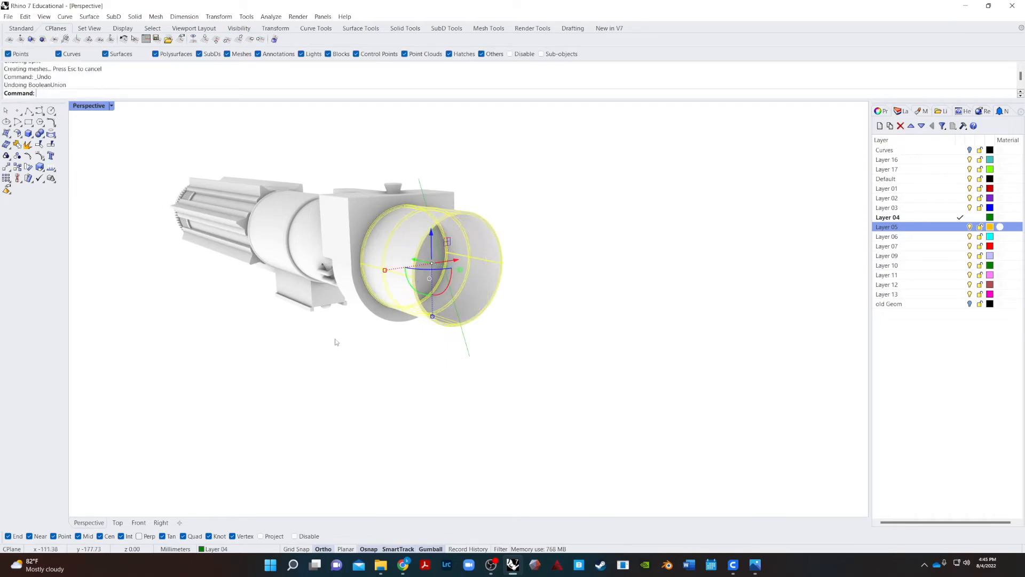
{"action": "key", "text": "ctrl+z"}
- Offset the outermost cylindrical wall of the end tube by 1 mm as a solid with sharp corners
{"action": "left_click", "coordinate": [415, 423]}
{"action": "left_click", "coordinate": [425, 257]}
{"action": "key", "text": "Escape"}
{"action": "left_click", "coordinate": [454, 295]}
{"action": "key", "text": "Escape"}
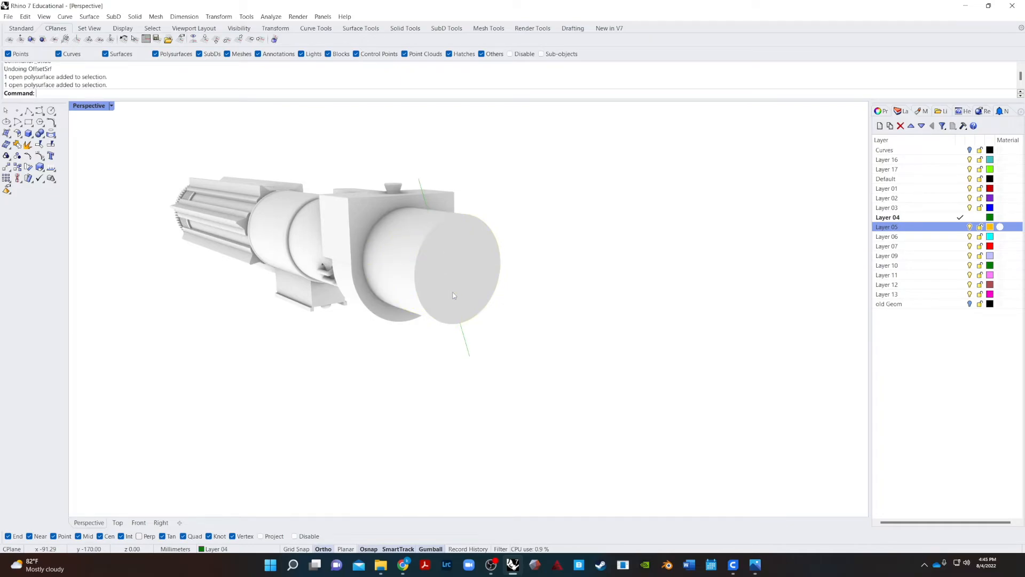
{"action": "type", "text": "OffsetSrf"}
{"action": "key", "text": "Return"}
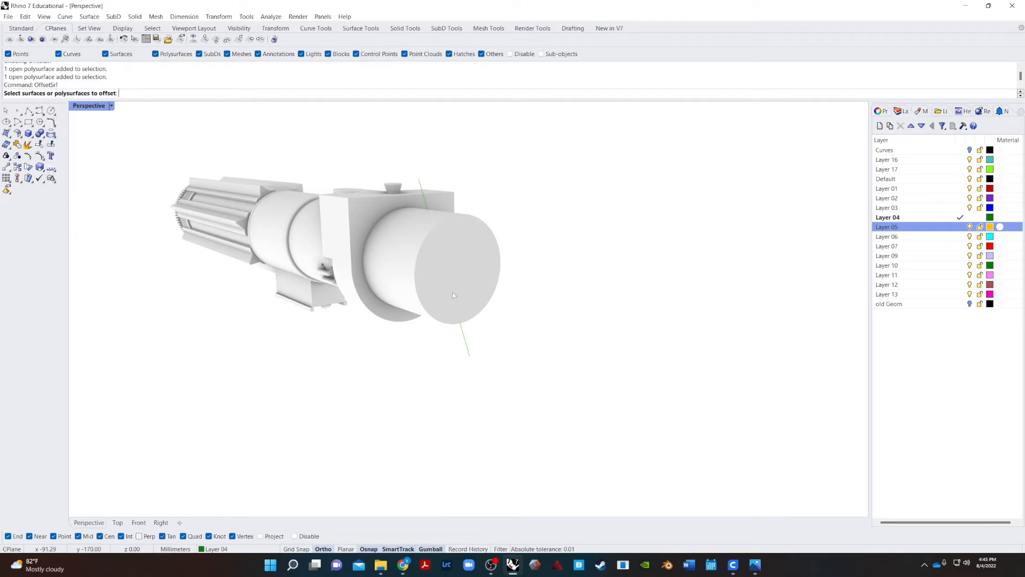
{"action": "key", "text": "Return"}
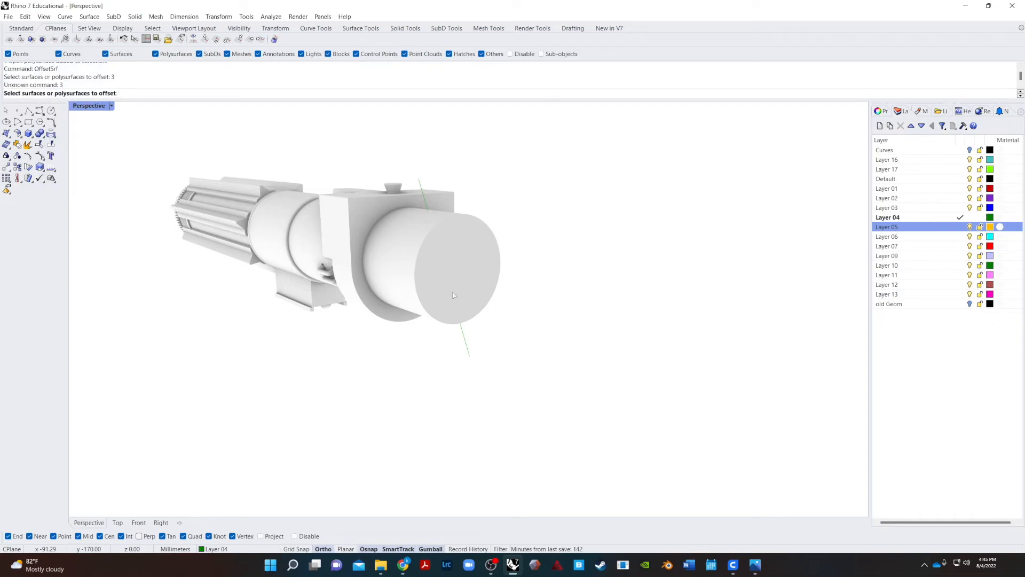
{"action": "left_click", "coordinate": [398, 265]}
{"action": "key", "text": "Return"}
{"action": "key", "text": "Return"}
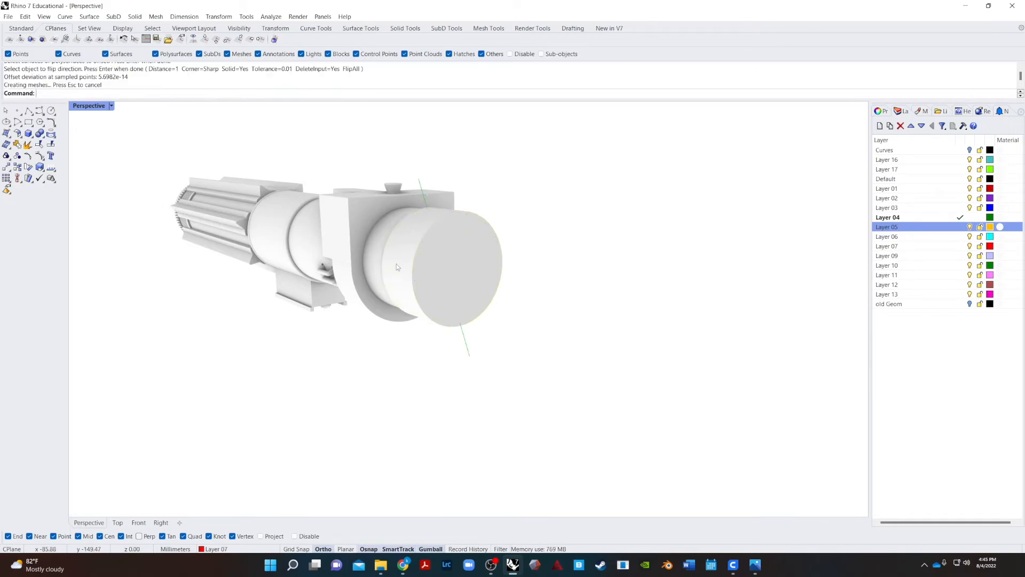
- Offset the second cylindrical wall, next to the clamp, by 1 mm as a solid
{"action": "left_click", "coordinate": [370, 270]}
{"action": "key", "text": "Return"}
{"action": "key", "text": "Return"}
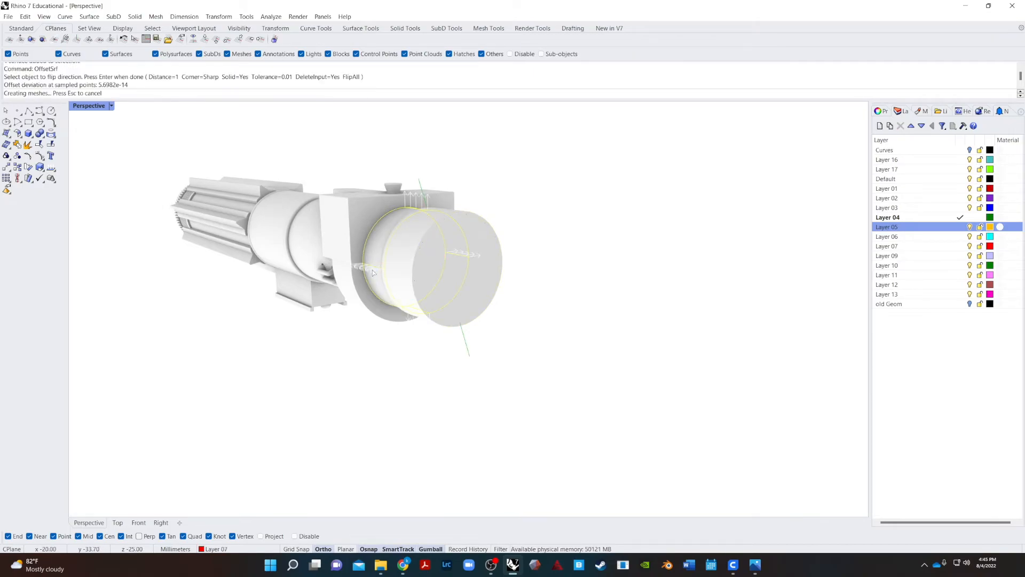
{"action": "left_click", "coordinate": [647, 317]}
- Isolate the two thickened tube sections and the diagonal line by hiding the rest of the hilt
{"action": "right_click_drag", "start_coordinate": [648, 318], "coordinate": [280, 265]}
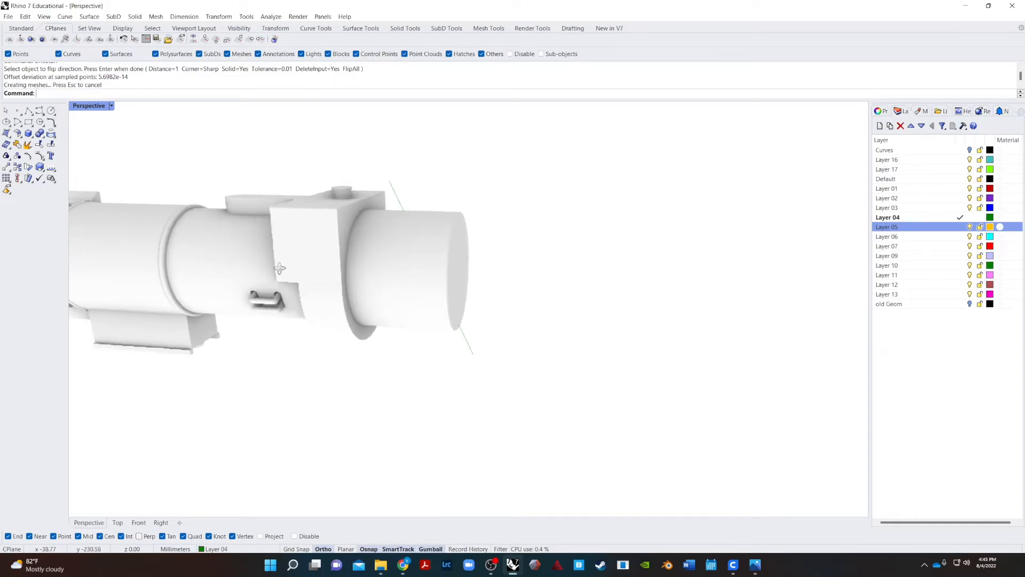
{"action": "left_click", "coordinate": [413, 278]}
{"action": "left_click", "coordinate": [431, 281], "text": "shift"}
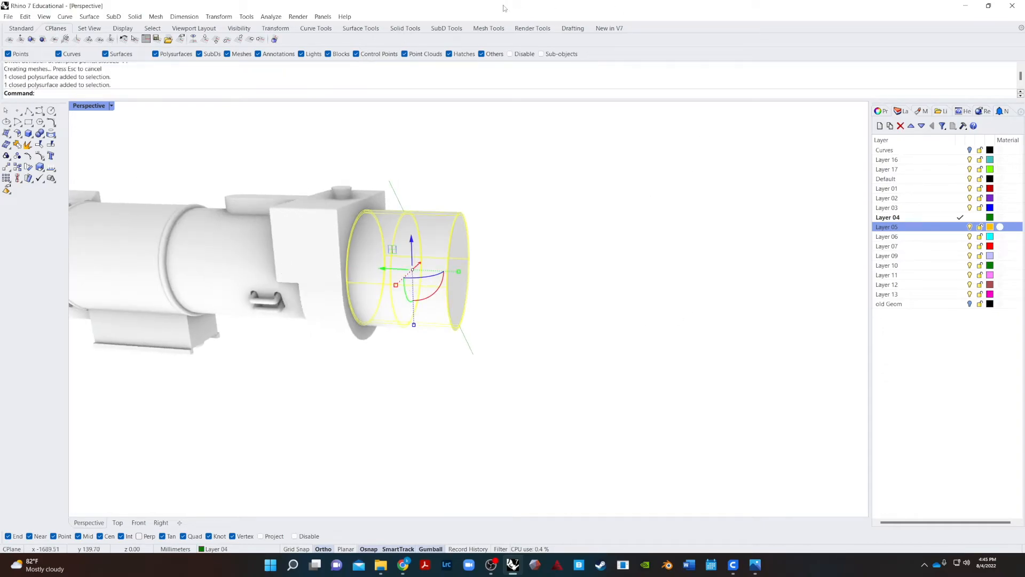
{"action": "middle_click", "coordinate": [579, 224]}
{"action": "left_click", "coordinate": [390, 184], "text": "shift"}
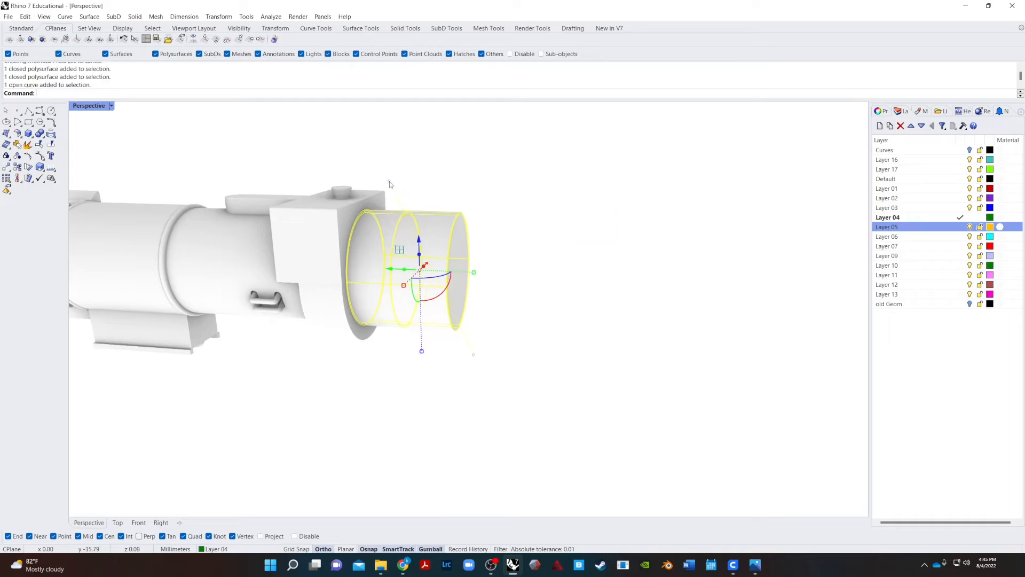
{"action": "middle_click", "coordinate": [418, 190]}
{"action": "left_click", "coordinate": [391, 183]}
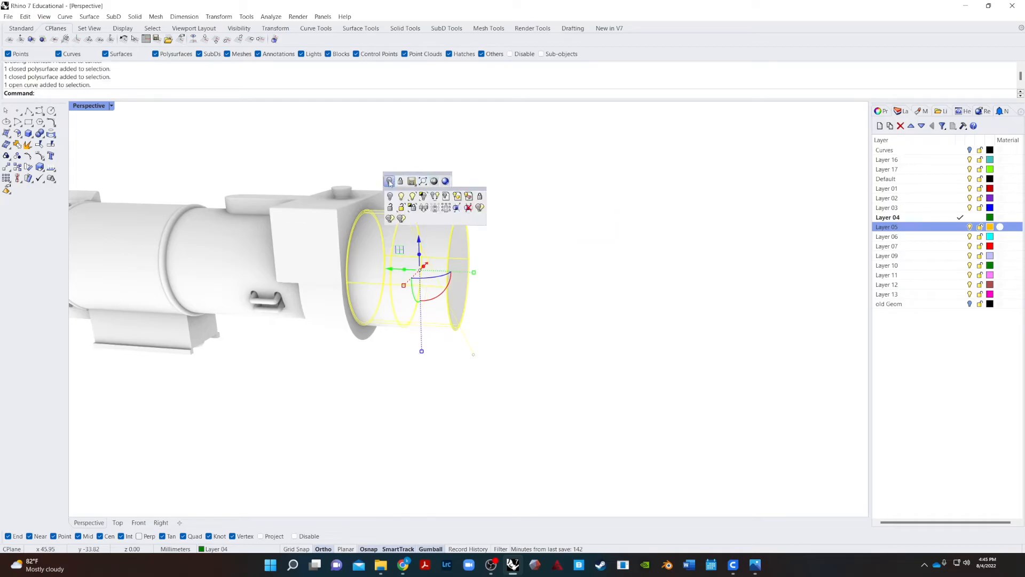
{"action": "left_click", "coordinate": [412, 197]}
{"action": "right_click_drag", "start_coordinate": [554, 238], "coordinate": [678, 285]}
- Boolean-union the two isolated tube sections into one solid
{"action": "left_click", "coordinate": [567, 263]}
{"action": "left_click", "coordinate": [570, 262], "text": "shift"}
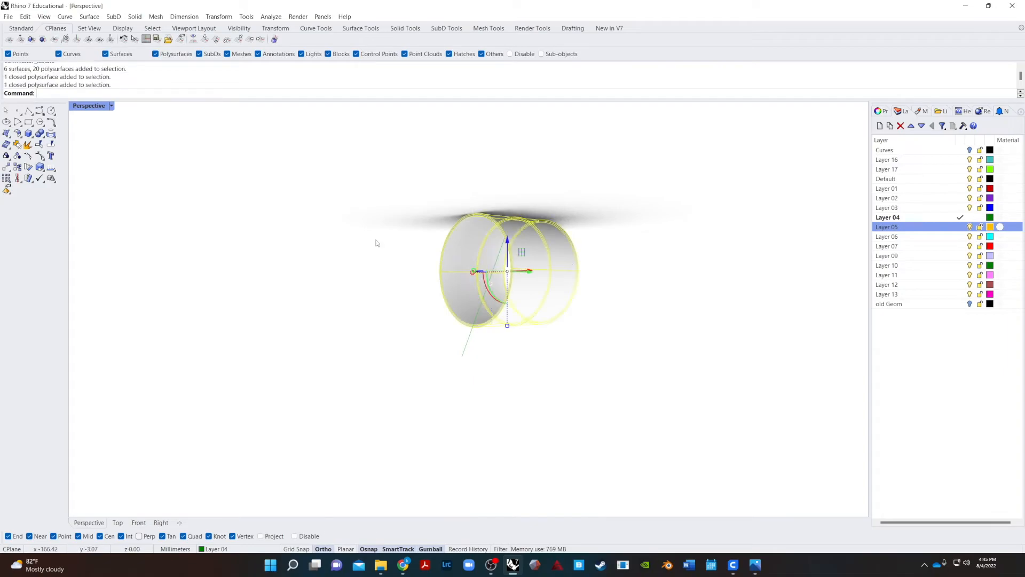
{"action": "type", "text": "BooleanUnion"}
{"action": "key", "text": "Return"}
- Extrude the diagonal line horizontally into a surface in the Front view, with a custom direction and reaching well past the tube
{"action": "right_click_drag", "start_coordinate": [372, 324], "coordinate": [561, 306]}
{"action": "left_click", "coordinate": [469, 345]}
{"action": "type", "text": "Exg"}
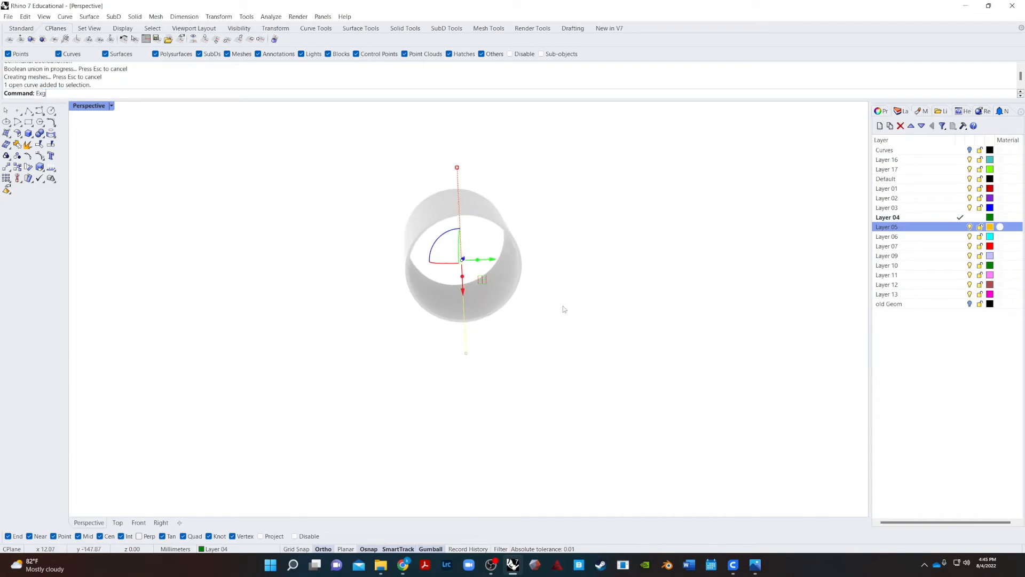
{"action": "type", "text": "f"}
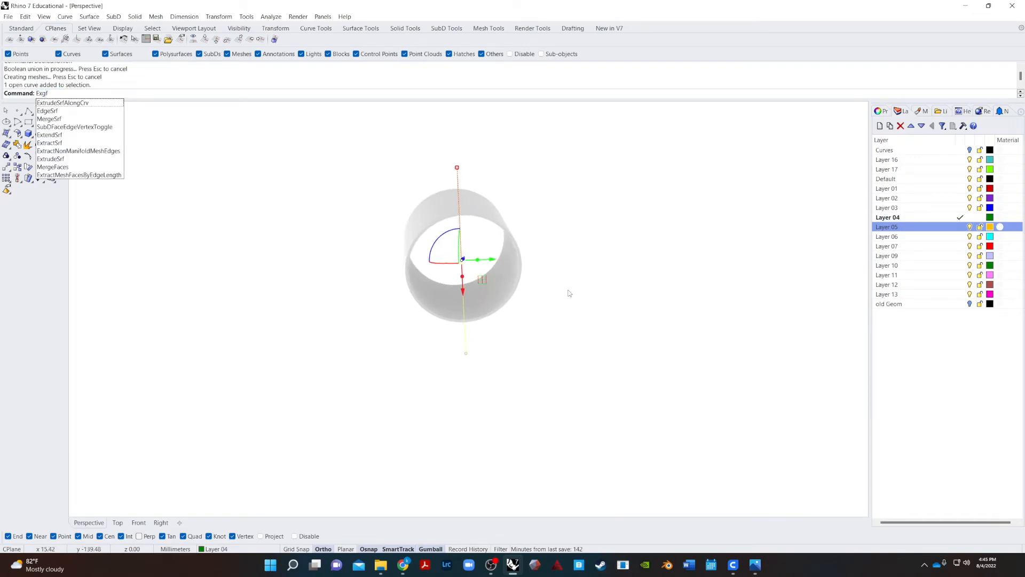
{"action": "key", "text": "BackSpace"}
{"action": "key", "text": "BackSpace"}
{"action": "key", "text": "BackSpace"}
{"action": "key", "text": "BackSpace"}
{"action": "type", "text": "ExtrudeCrv"}
{"action": "key", "text": "Return"}
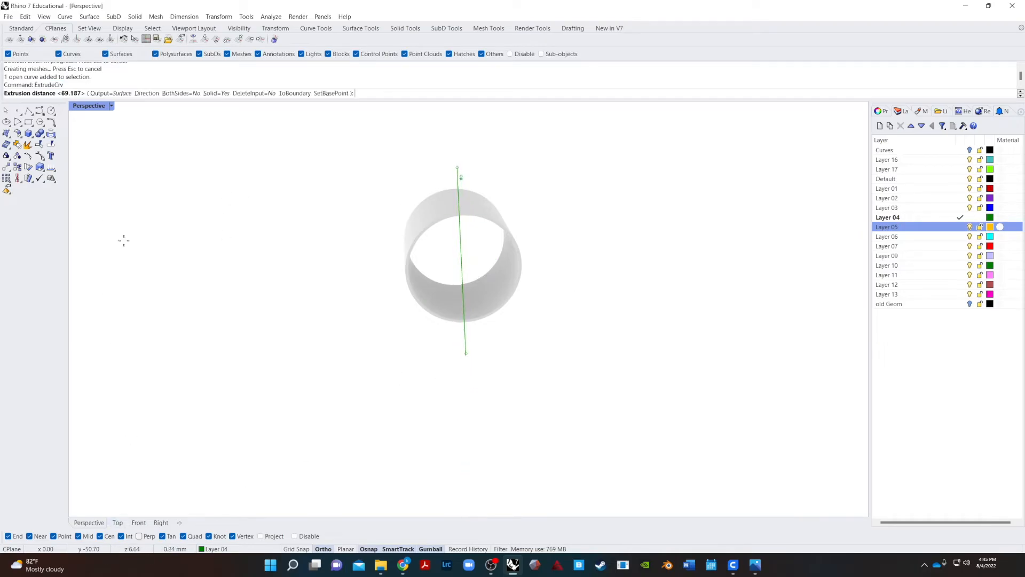
{"action": "left_click", "coordinate": [139, 522]}
{"action": "scroll", "coordinate": [374, 416], "scroll_direction": "down", "scroll_amount": 6}
{"action": "scroll", "coordinate": [550, 342], "scroll_direction": "down", "scroll_amount": 2}
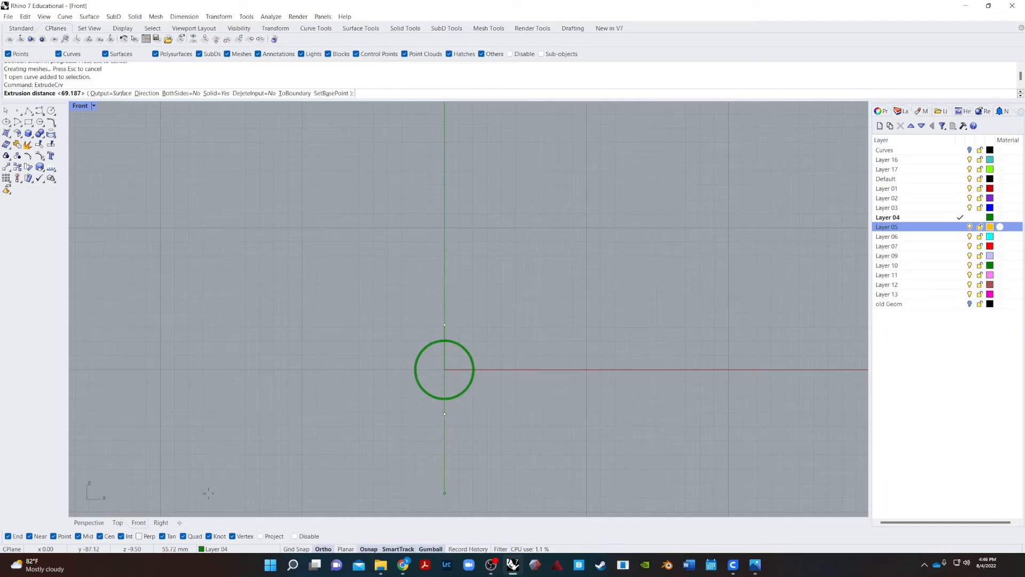
{"action": "key", "text": "Return"}
{"action": "left_click", "coordinate": [557, 450]}
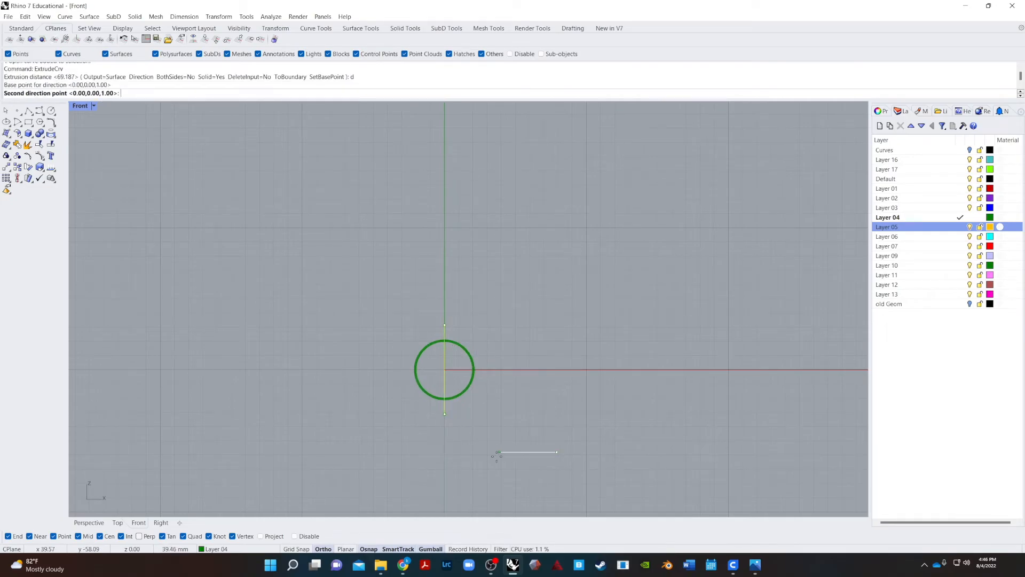
{"action": "left_click", "coordinate": [494, 450]}
{"action": "left_click", "coordinate": [255, 448]}
- Move the extruded cutting surface sideways so it extends past both sides of the tube
{"action": "left_click", "coordinate": [368, 414]}
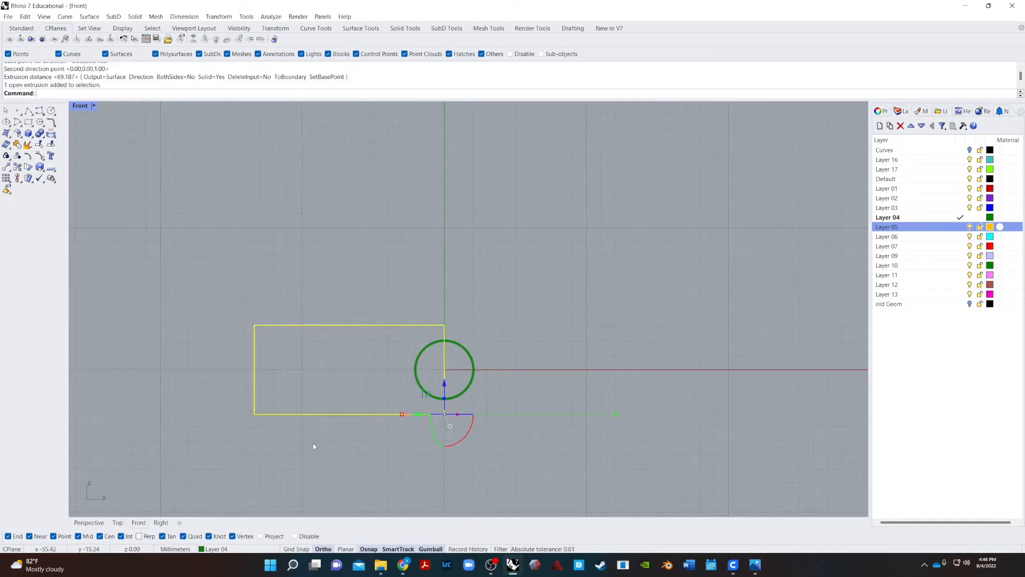
{"action": "left_click_drag", "start_coordinate": [425, 392], "coordinate": [494, 394]}
{"action": "left_click", "coordinate": [289, 444]}
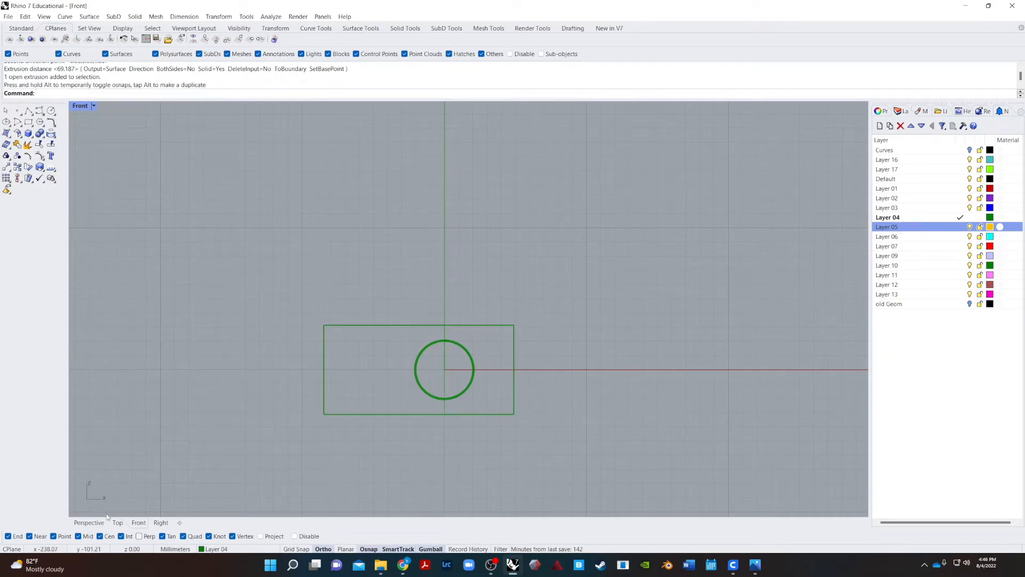
- Move the extruded cutting surface in the Perspective view so its end edge lines up with the tube's middle
{"action": "left_click", "coordinate": [88, 522]}
{"action": "mouse_move", "coordinate": [244, 413]}
{"action": "right_mouse_down"}
{"action": "mouse_move", "coordinate": [420, 428]}
{"action": "mouse_move", "coordinate": [419, 417]}
{"action": "mouse_move", "coordinate": [361, 409]}
{"action": "mouse_move", "coordinate": [472, 372]}
{"action": "right_mouse_up"}
{"action": "type", "text": "ove"}
{"action": "key", "text": "Return"}
{"action": "left_click", "coordinate": [421, 302]}
{"action": "key", "text": "Return"}
{"action": "left_click", "coordinate": [466, 267]}
{"action": "left_click", "coordinate": [553, 185]}
{"action": "right_click_drag", "start_coordinate": [452, 201], "coordinate": [288, 242]}
{"action": "left_click", "coordinate": [288, 241]}
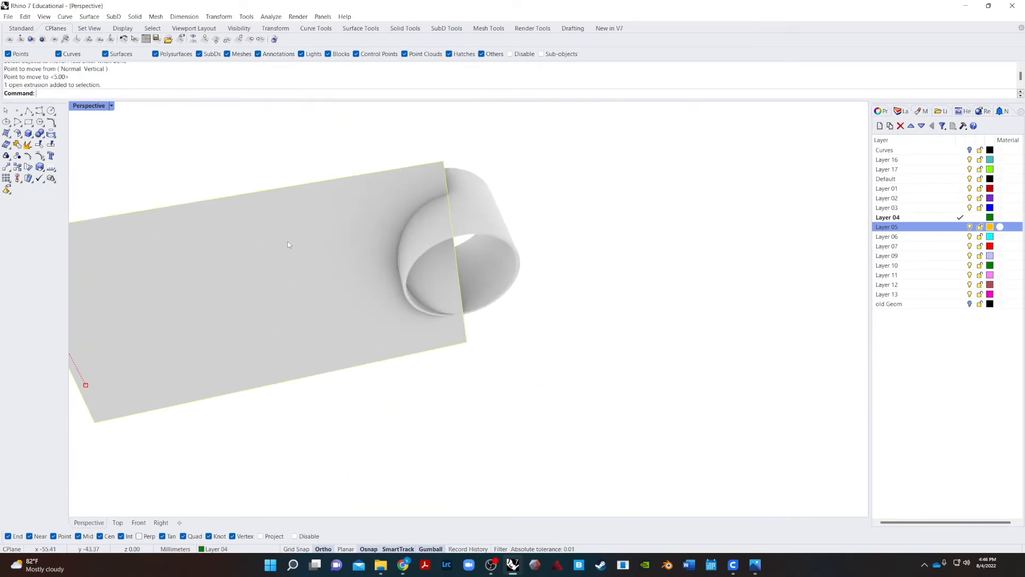
- Orient the Perspective view's construction plane to the slanted cutting surface and reselect the surface
{"action": "scroll", "coordinate": [234, 289], "scroll_direction": "down", "scroll_amount": 6}
{"action": "scroll", "coordinate": [179, 265], "scroll_direction": "down", "scroll_amount": 6}
{"action": "left_click", "coordinate": [245, 374]}
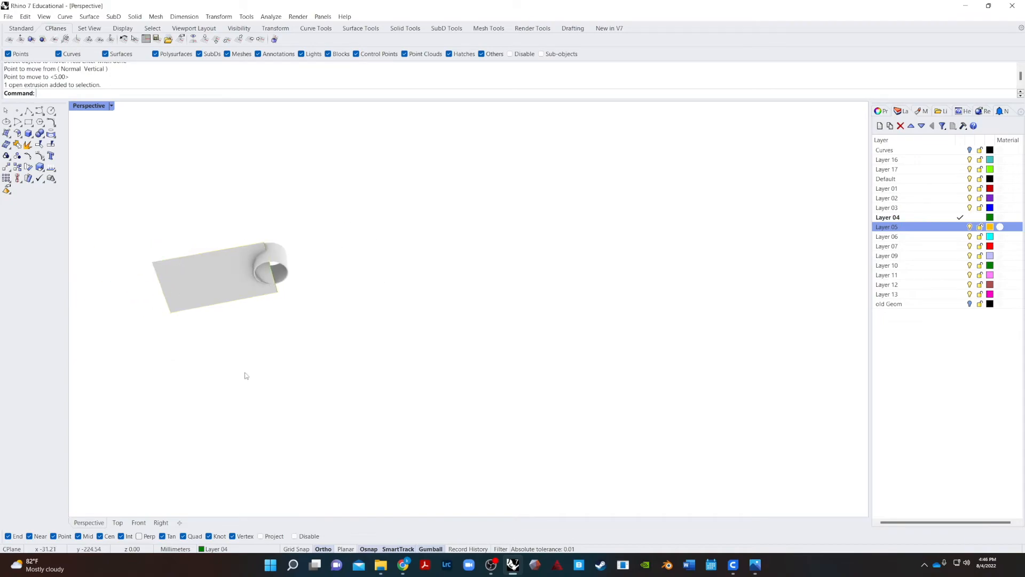
{"action": "left_click", "coordinate": [210, 297]}
{"action": "right_click_drag", "start_coordinate": [209, 293], "coordinate": [229, 262]}
{"action": "left_click", "coordinate": [220, 315]}
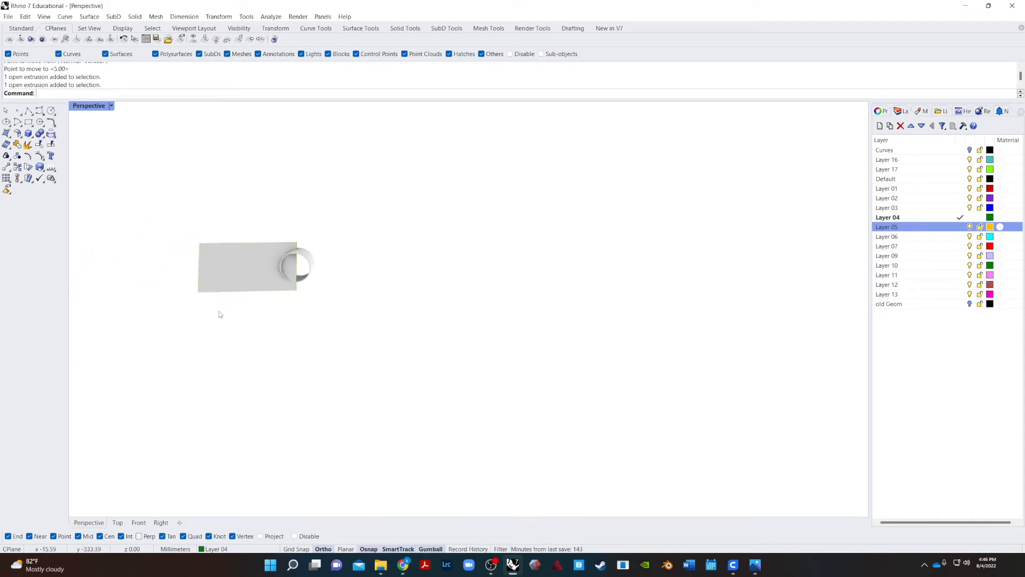
{"action": "left_click", "coordinate": [32, 43]}
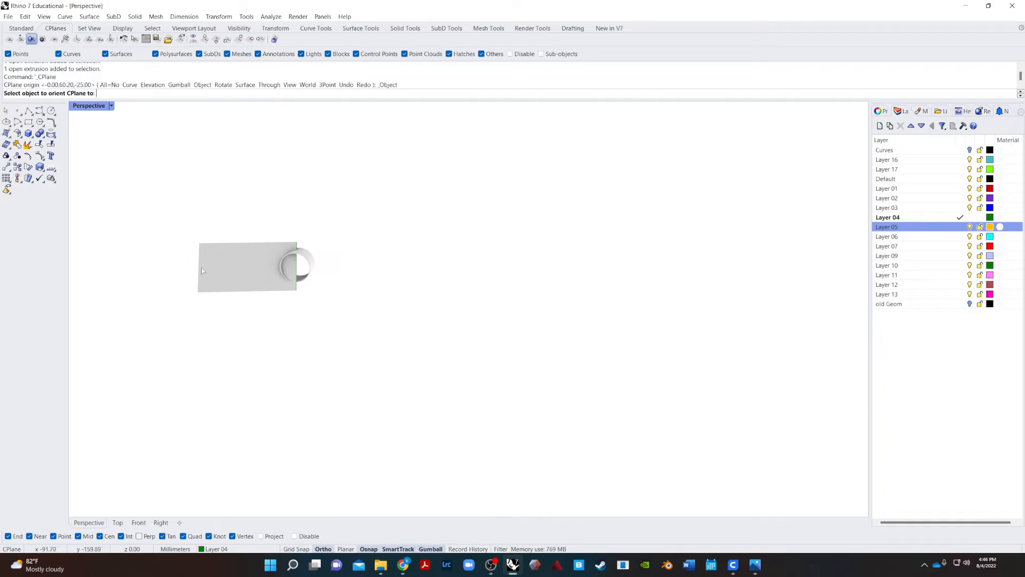
{"action": "left_click", "coordinate": [236, 265]}
{"action": "left_click_drag", "start_coordinate": [189, 217], "coordinate": [180, 239]}
{"action": "right_click_drag", "start_coordinate": [181, 238], "coordinate": [91, 382]}
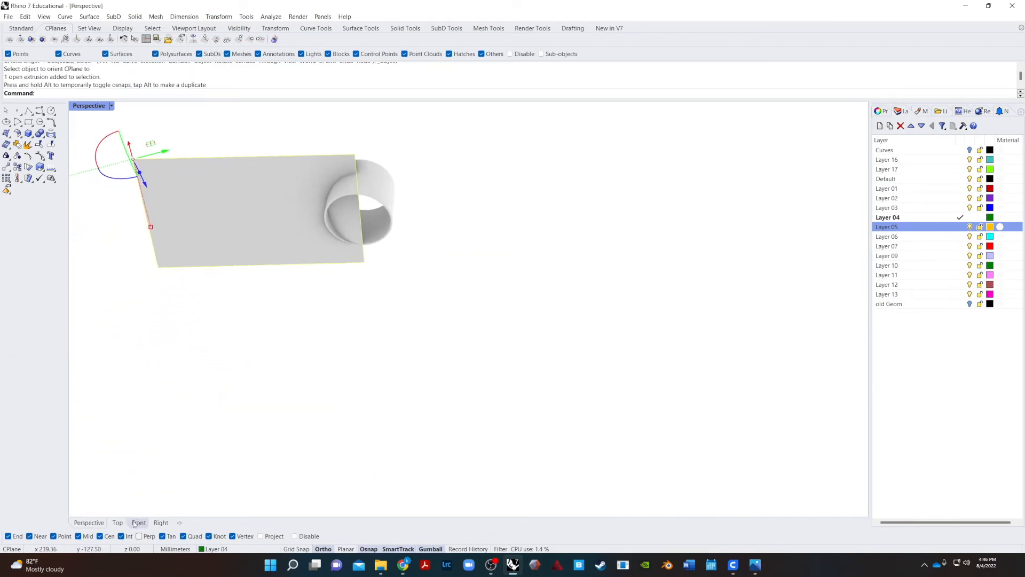
- Align the gumball to World and move the cutting surface along X in the Top view so it spans both sides of the tube
{"action": "left_click", "coordinate": [116, 523]}
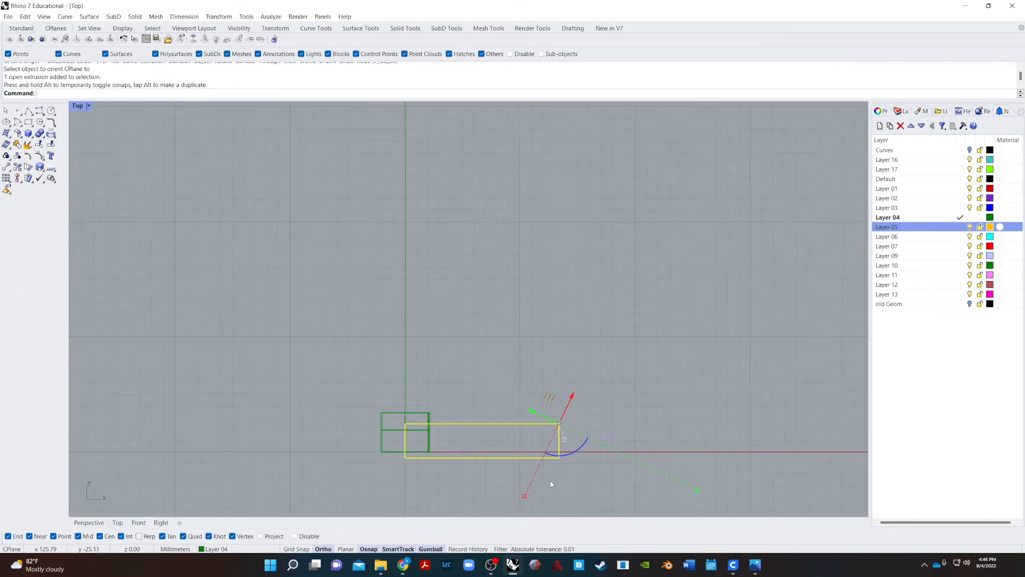
{"action": "left_click", "coordinate": [599, 456]}
{"action": "left_click", "coordinate": [557, 446]}
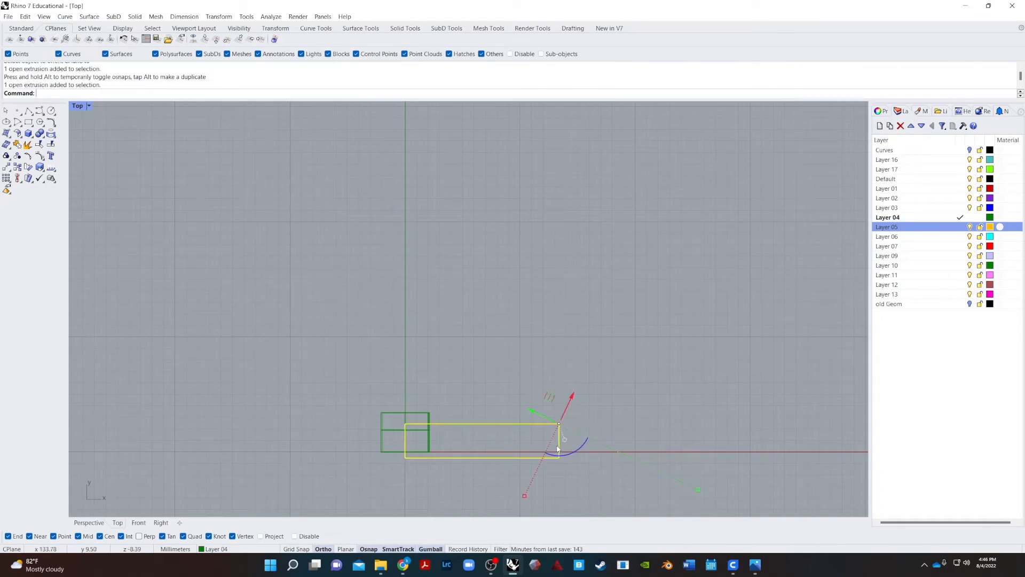
{"action": "right_click", "coordinate": [431, 553]}
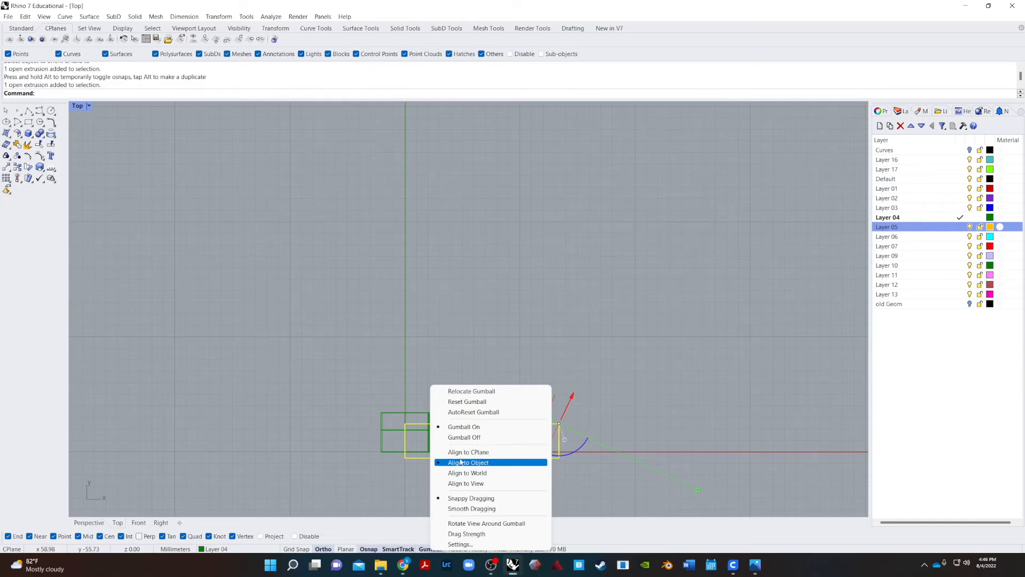
{"action": "left_click", "coordinate": [468, 473]}
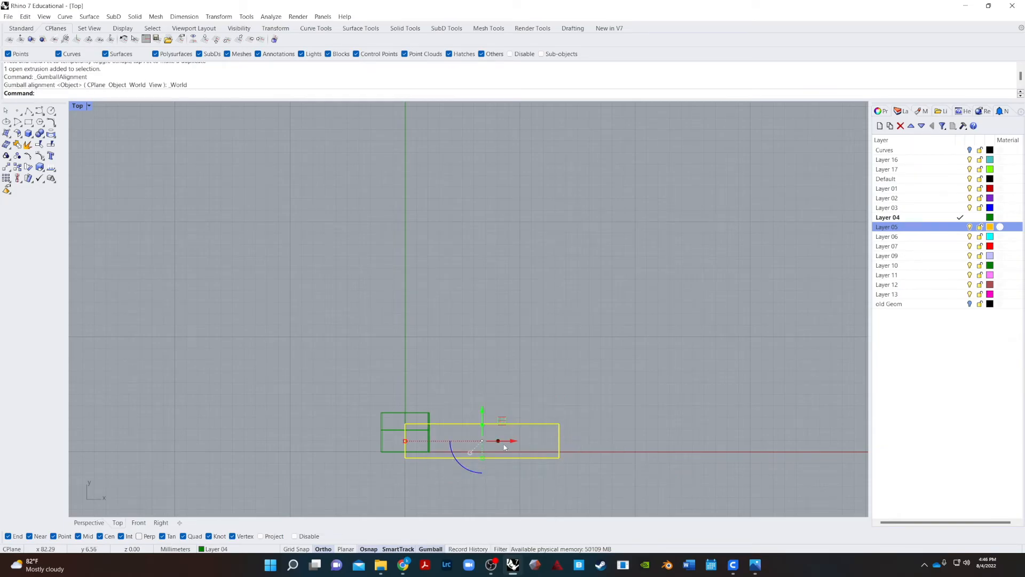
{"action": "left_click_drag", "start_coordinate": [512, 442], "coordinate": [444, 442]}
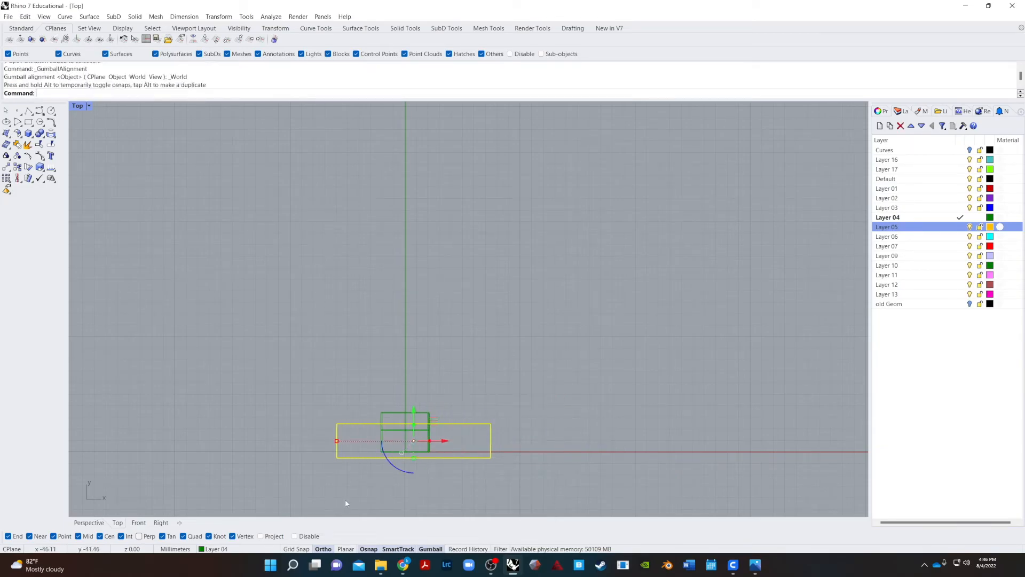
- Try shifting the cutting surface slightly so it clears the tube's end rim, and undo that gumball move
{"action": "left_click", "coordinate": [89, 522]}
{"action": "right_click_drag", "start_coordinate": [276, 427], "coordinate": [122, 367]}
{"action": "left_click_drag", "start_coordinate": [320, 327], "coordinate": [369, 451]}
{"action": "right_click_drag", "start_coordinate": [435, 448], "coordinate": [405, 421]}
{"action": "scroll", "coordinate": [277, 352], "scroll_direction": "up", "scroll_amount": 9}
{"action": "scroll", "coordinate": [277, 352], "scroll_direction": "down", "scroll_amount": 5}
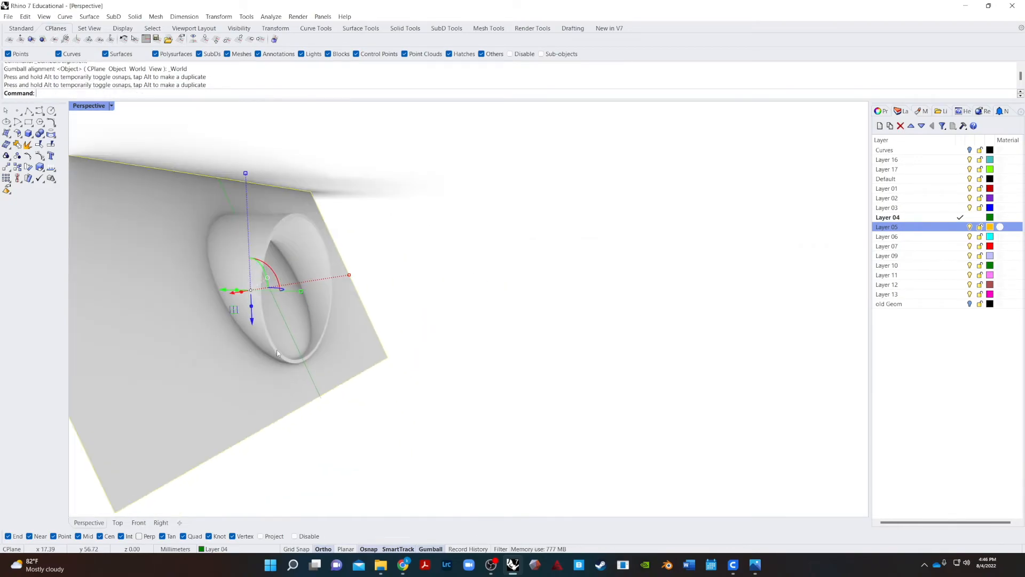
{"action": "scroll", "coordinate": [232, 271], "scroll_direction": "up", "scroll_amount": 3}
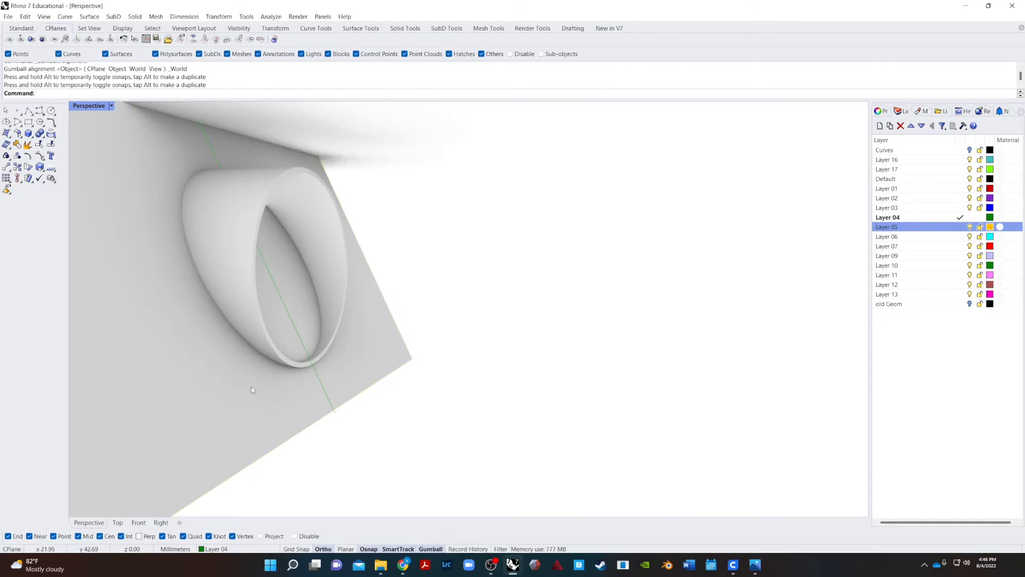
{"action": "key", "text": "ctrl+z"}
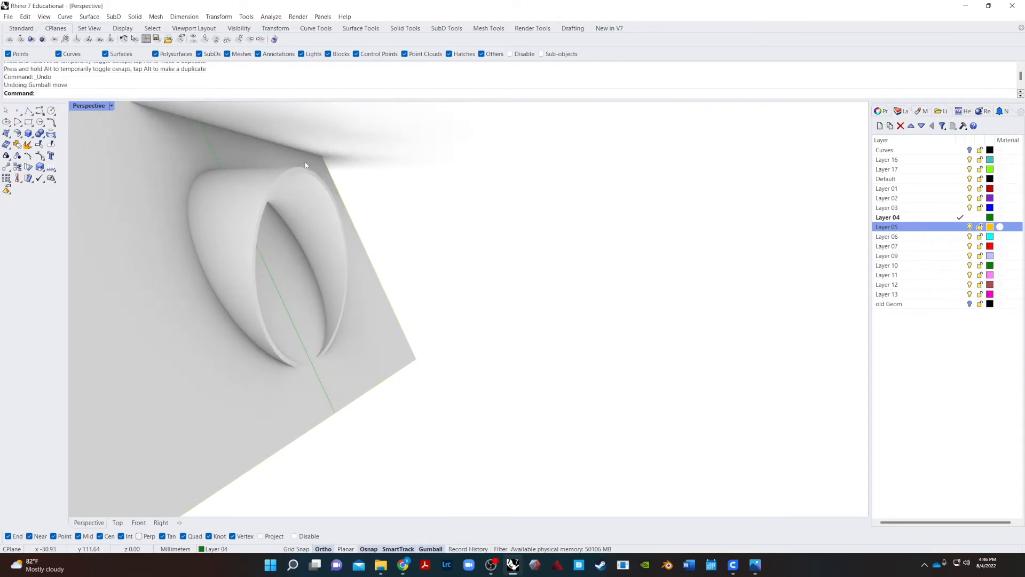
- Move the tube's ring-shaped end face outward along the tube axis so the tube extends well past the cutting surface
{"action": "left_click", "coordinate": [299, 170], "text": "ctrl+shift"}
{"action": "scroll", "coordinate": [300, 170], "scroll_direction": "up", "scroll_amount": 4}
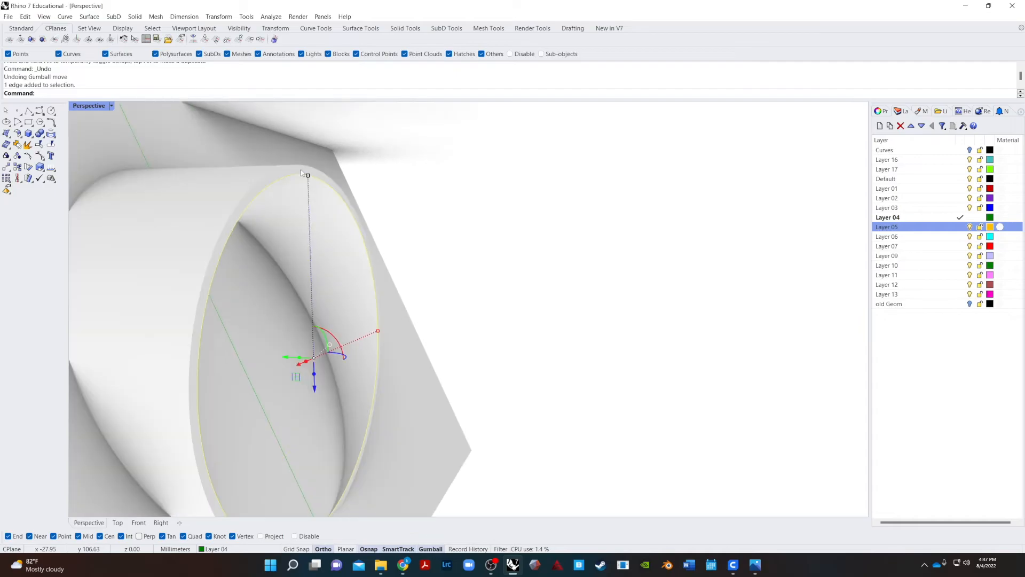
{"action": "left_click", "coordinate": [307, 169], "text": "ctrl+shift"}
{"action": "scroll", "coordinate": [315, 225], "scroll_direction": "down", "scroll_amount": 5}
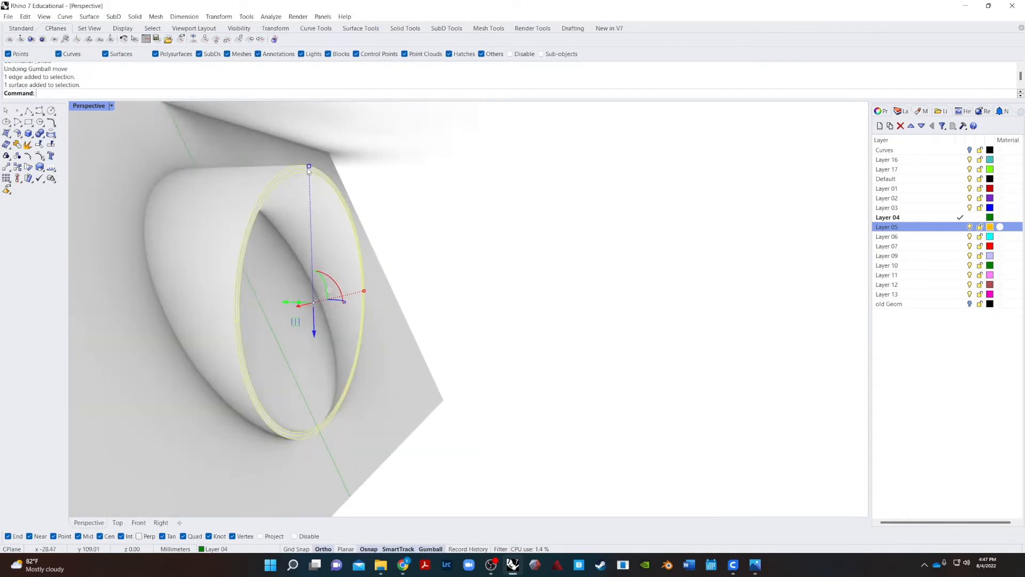
{"action": "scroll", "coordinate": [299, 227], "scroll_direction": "up", "scroll_amount": 2}
{"action": "left_click_drag", "start_coordinate": [282, 219], "coordinate": [444, 222]}
{"action": "left_click", "coordinate": [346, 391]}
- Split the hollow tube with the slanted cutting surface
{"action": "right_click_drag", "start_coordinate": [345, 391], "coordinate": [277, 387]}
{"action": "scroll", "coordinate": [277, 387], "scroll_direction": "down", "scroll_amount": 8}
{"action": "type", "text": "Split"}
{"action": "key", "text": "Return"}
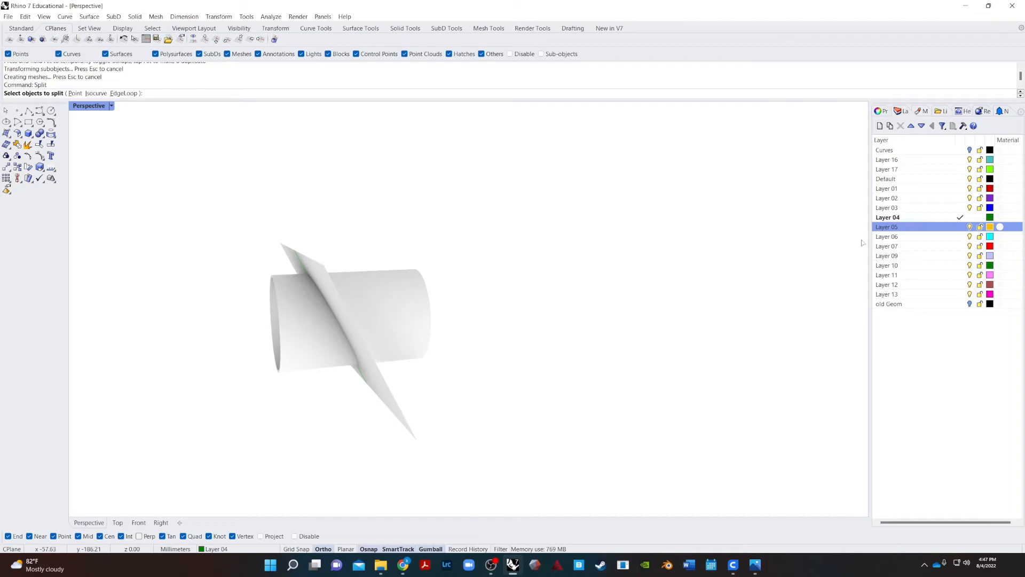
{"action": "left_click", "coordinate": [314, 314]}
{"action": "key", "text": "Return"}
{"action": "left_click", "coordinate": [395, 401]}
{"action": "key", "text": "Return"}
- Delete the cut-off outer end of the tube and the slanted cutting surface
{"action": "right_click_drag", "start_coordinate": [442, 391], "coordinate": [370, 300]}
{"action": "left_click", "coordinate": [370, 303]}
{"action": "key", "text": "Delete"}
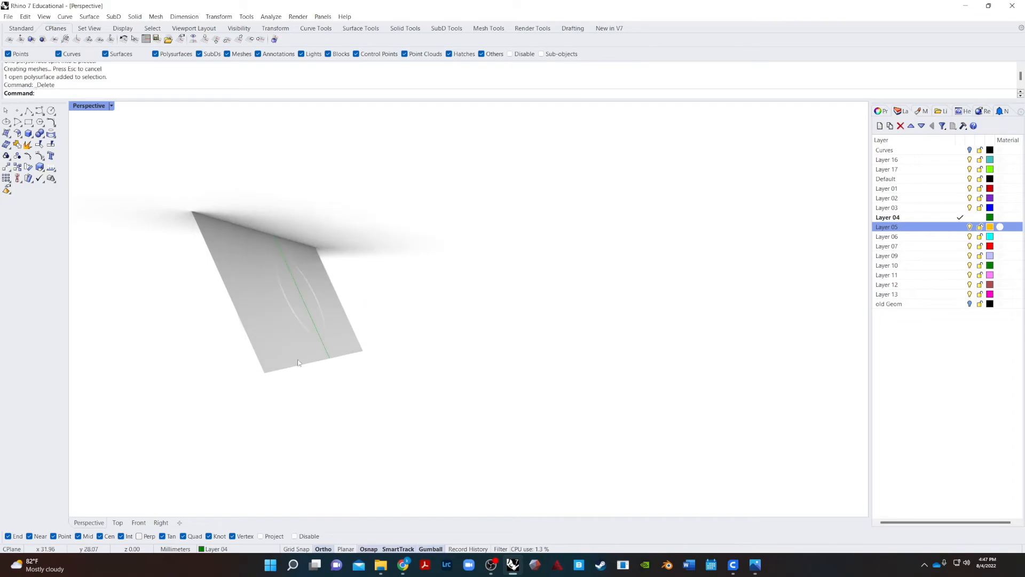
{"action": "left_click", "coordinate": [322, 360]}
{"action": "key", "text": "Delete"}
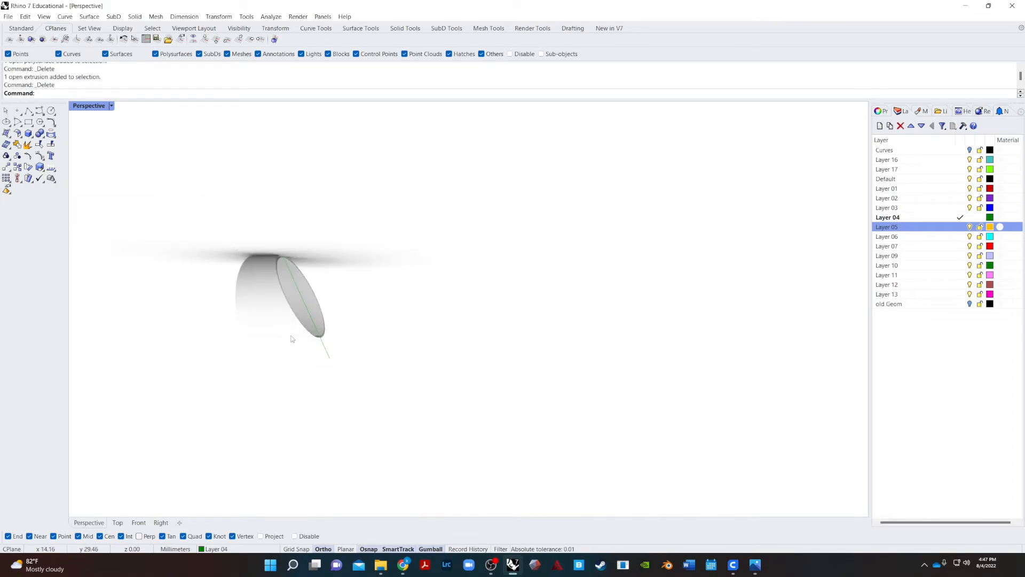
- Cap the remaining diagonally cut tube to make it a closed solid
{"action": "scroll", "coordinate": [295, 342], "scroll_direction": "up", "scroll_amount": 3}
{"action": "left_click", "coordinate": [264, 290]}
{"action": "type", "text": "C"}
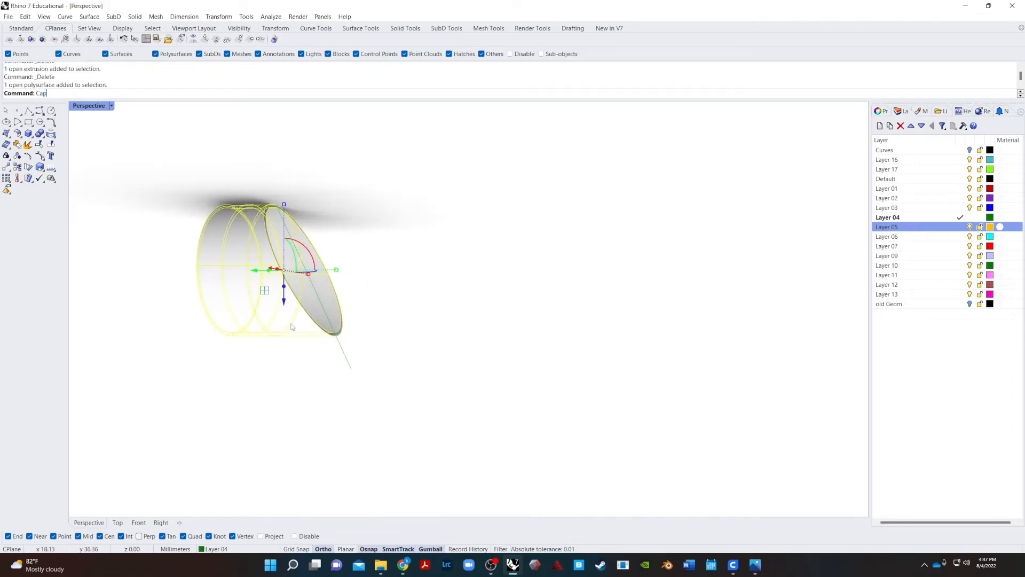
{"action": "type", "text": "ap"}
{"action": "key", "text": "Return"}
{"action": "right_click_drag", "start_coordinate": [481, 320], "coordinate": [610, 326]}
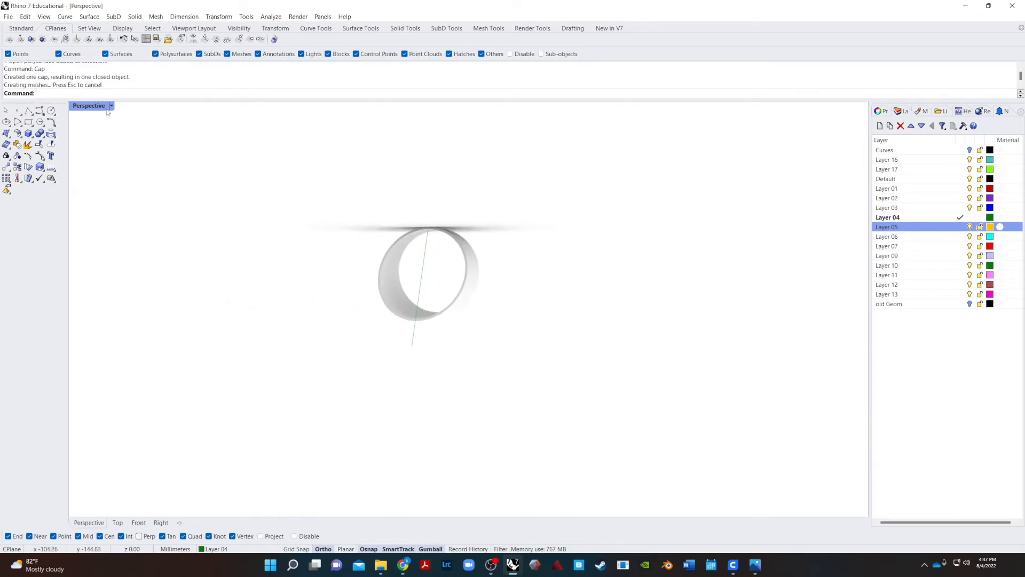
- Set the Perspective view to Shaded display and show all hidden hilt parts
{"action": "left_click", "coordinate": [111, 106]}
{"action": "left_click", "coordinate": [92, 152]}
{"action": "mouse_move", "coordinate": [103, 160]}
{"action": "right_mouse_down"}
{"action": "mouse_move", "coordinate": [285, 258]}
{"action": "mouse_move", "coordinate": [248, 238]}
{"action": "right_mouse_up"}
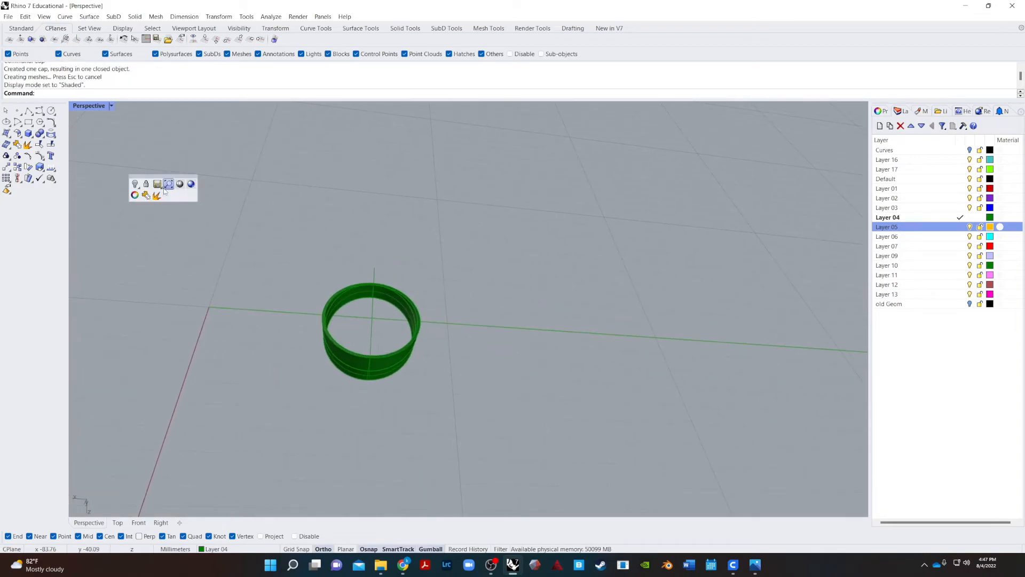
{"action": "left_click", "coordinate": [134, 184]}
{"action": "right_click_drag", "start_coordinate": [185, 295], "coordinate": [132, 248]}
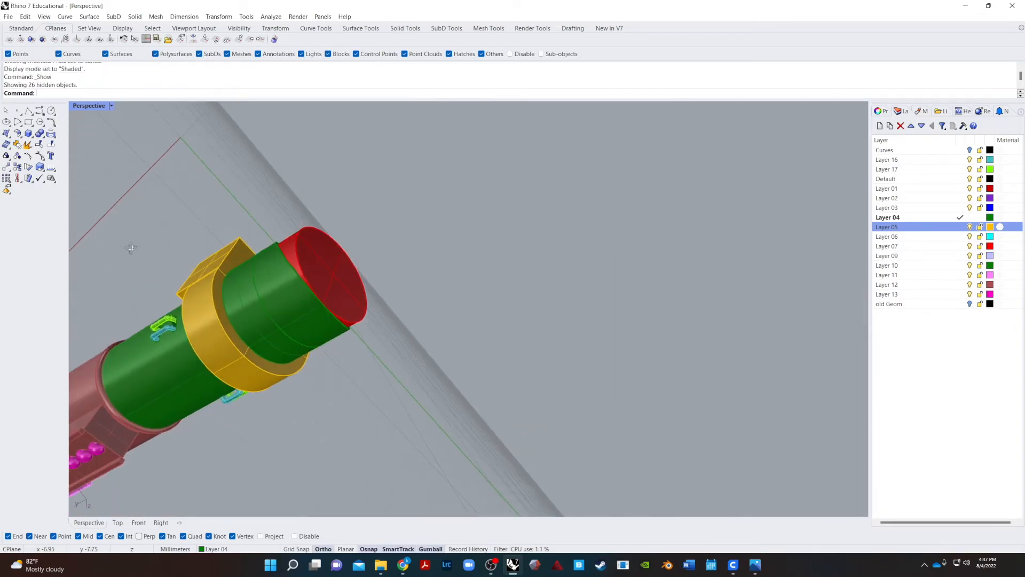
- Try deleting the red cylinder inside the tube end, and undo the deletion
{"action": "left_click", "coordinate": [335, 289]}
{"action": "key", "text": "Delete"}
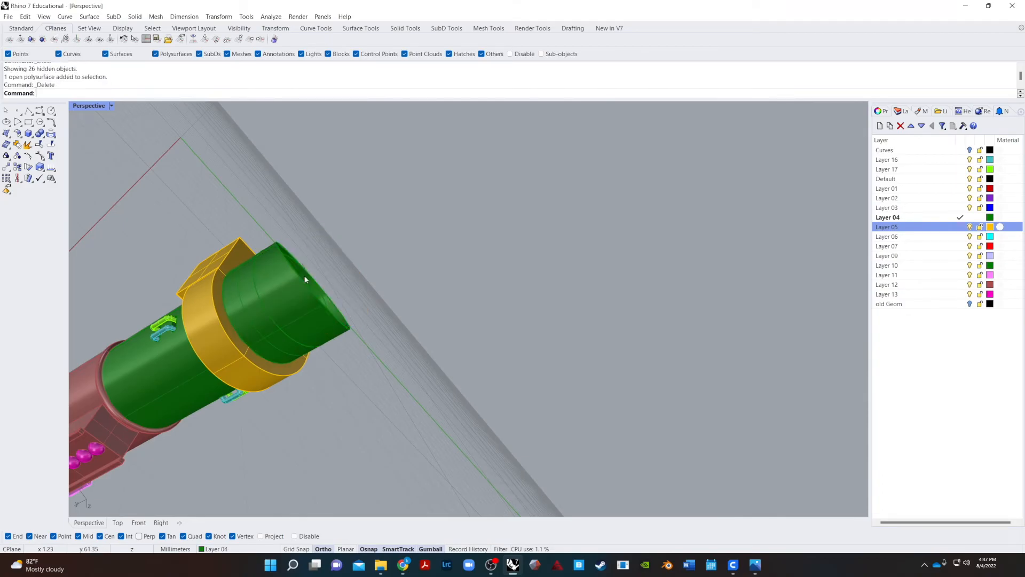
{"action": "right_click_drag", "start_coordinate": [572, 314], "coordinate": [392, 363]}
{"action": "key", "text": "ctrl+z"}
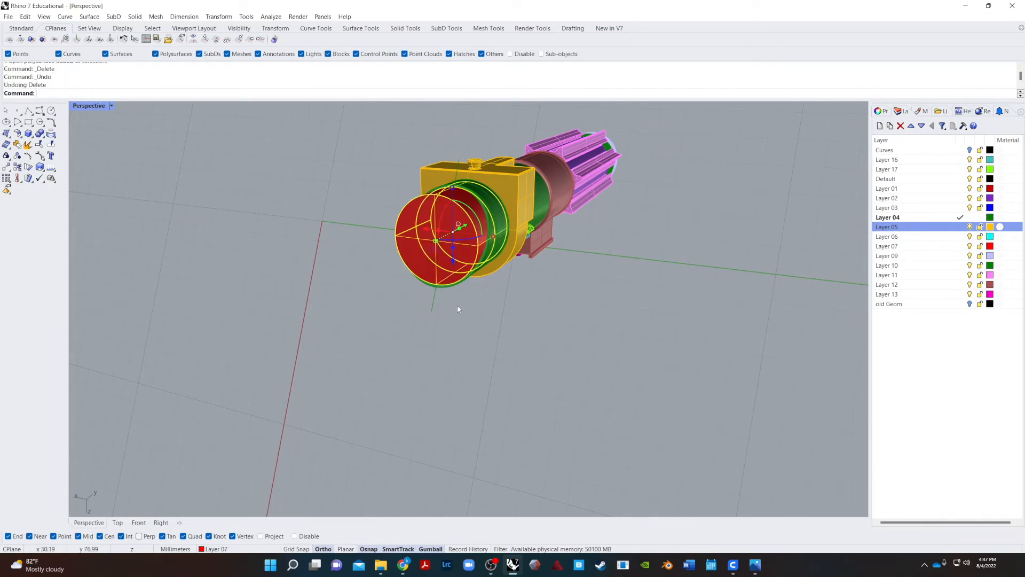
- Move the diagonal line inward along the tube in the Right view so it crosses the red cylinder behind the slanted cut
{"action": "left_click", "coordinate": [447, 230]}
{"action": "right_click_drag", "start_coordinate": [702, 319], "coordinate": [519, 303]}
{"action": "key", "text": "Escape"}
{"action": "left_click", "coordinate": [321, 282]}
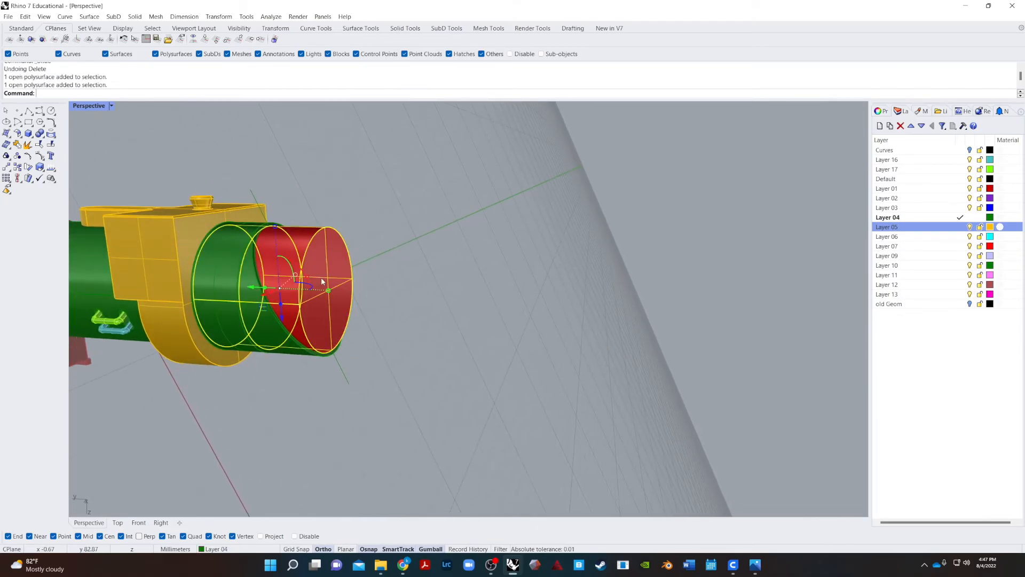
{"action": "left_click", "coordinate": [345, 367], "text": "shift"}
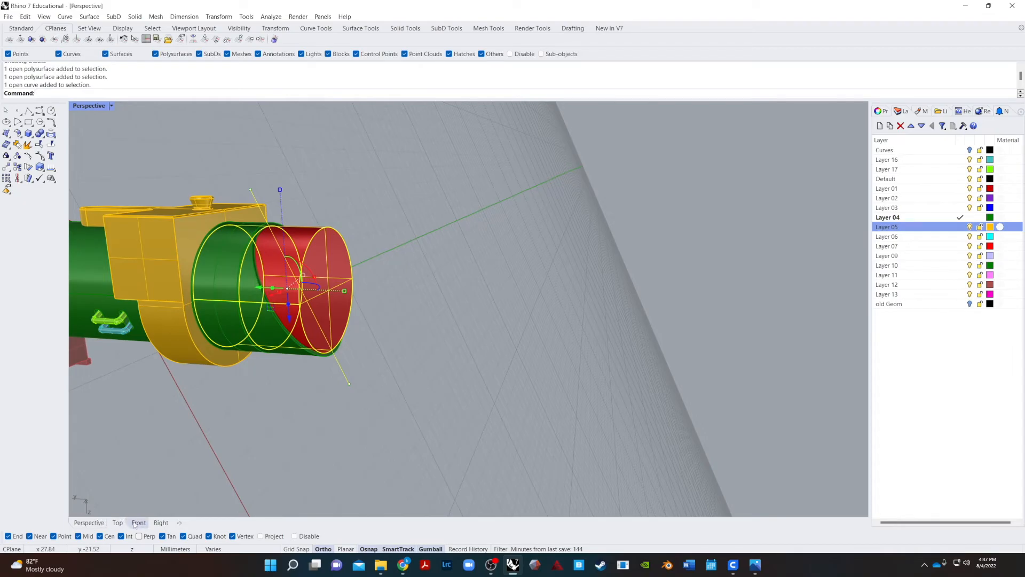
{"action": "left_click", "coordinate": [161, 522]}
{"action": "key", "text": "Escape"}
{"action": "scroll", "coordinate": [251, 307], "scroll_direction": "down", "scroll_amount": 3}
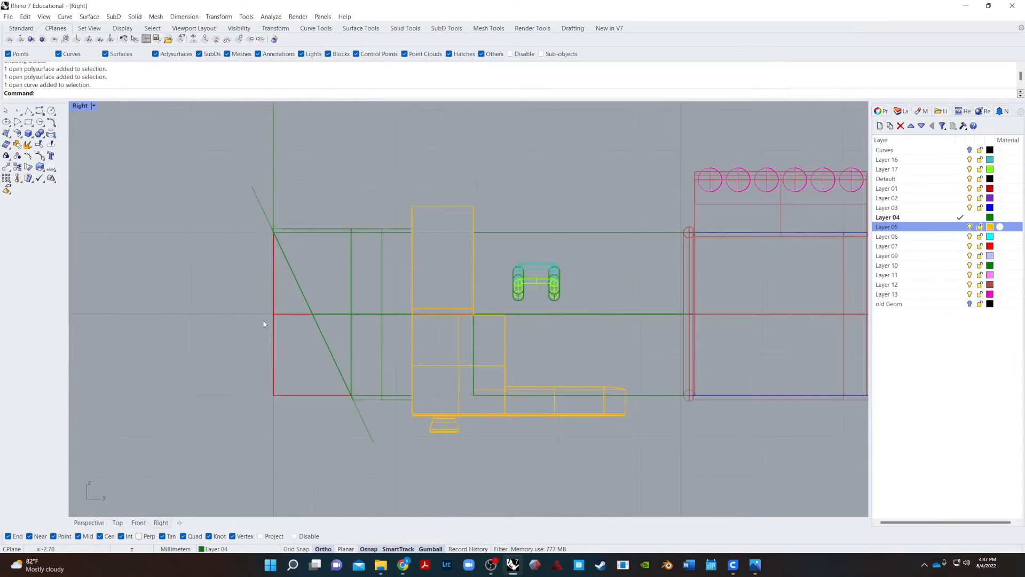
{"action": "left_click_drag", "start_coordinate": [223, 220], "coordinate": [222, 221]}
{"action": "left_click_drag", "start_coordinate": [344, 314], "coordinate": [352, 396]}
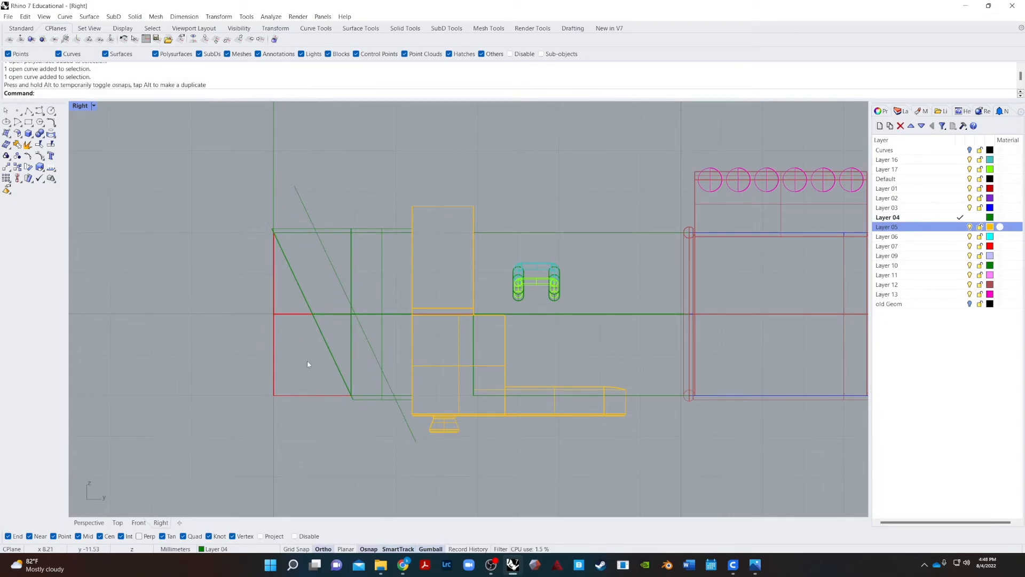
- Split the red cylinder with the shifted diagonal line and delete its outer piece
{"action": "left_click_drag", "start_coordinate": [292, 325], "coordinate": [161, 440]}
{"action": "key", "text": "Return"}
{"action": "left_click", "coordinate": [407, 421]}
{"action": "key", "text": "Return"}
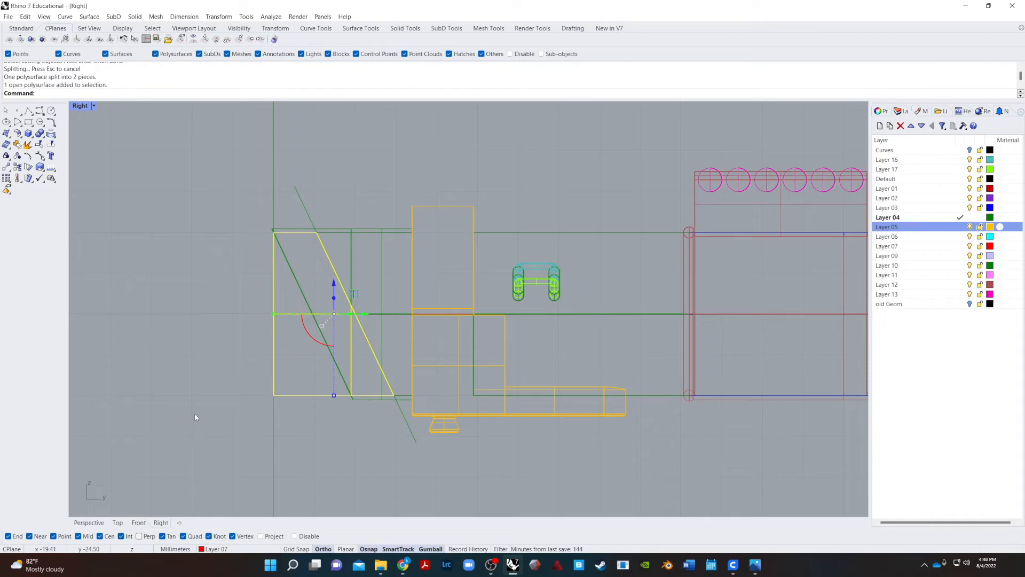
{"action": "key", "text": "Delete"}
- Cap the remaining red cylinder inside the tube end into a closed solid
{"action": "left_click", "coordinate": [89, 523]}
{"action": "right_click_drag", "start_coordinate": [114, 463], "coordinate": [319, 426]}
{"action": "scroll", "coordinate": [297, 316], "scroll_direction": "up", "scroll_amount": 8}
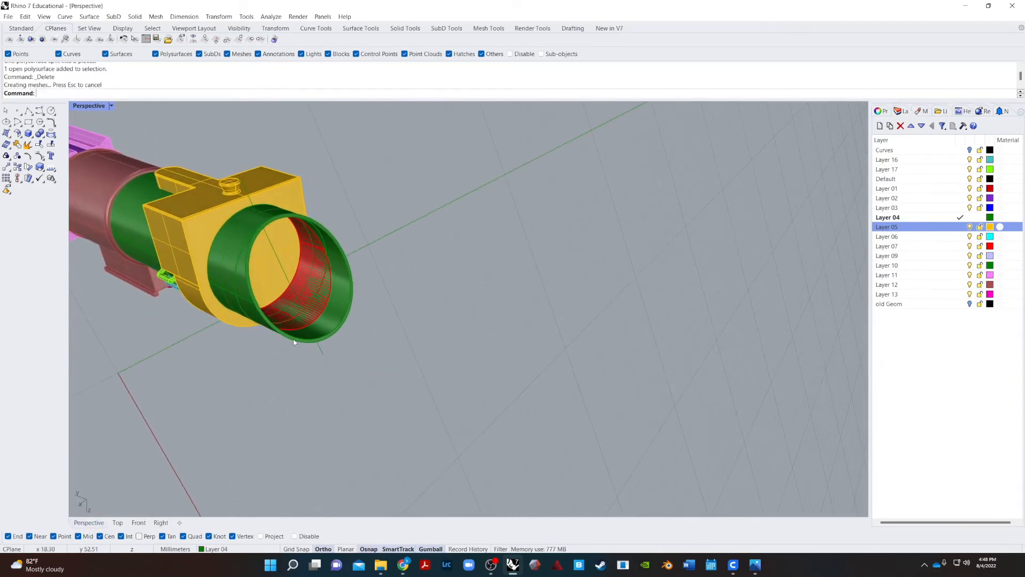
{"action": "left_click", "coordinate": [298, 320]}
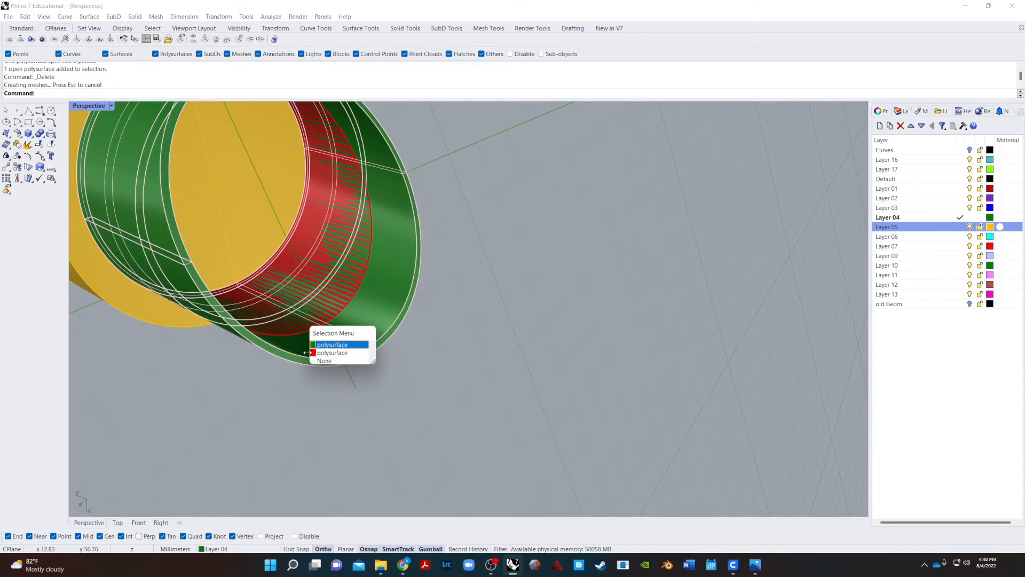
{"action": "left_click", "coordinate": [332, 353]}
{"action": "type", "text": "Cap"}
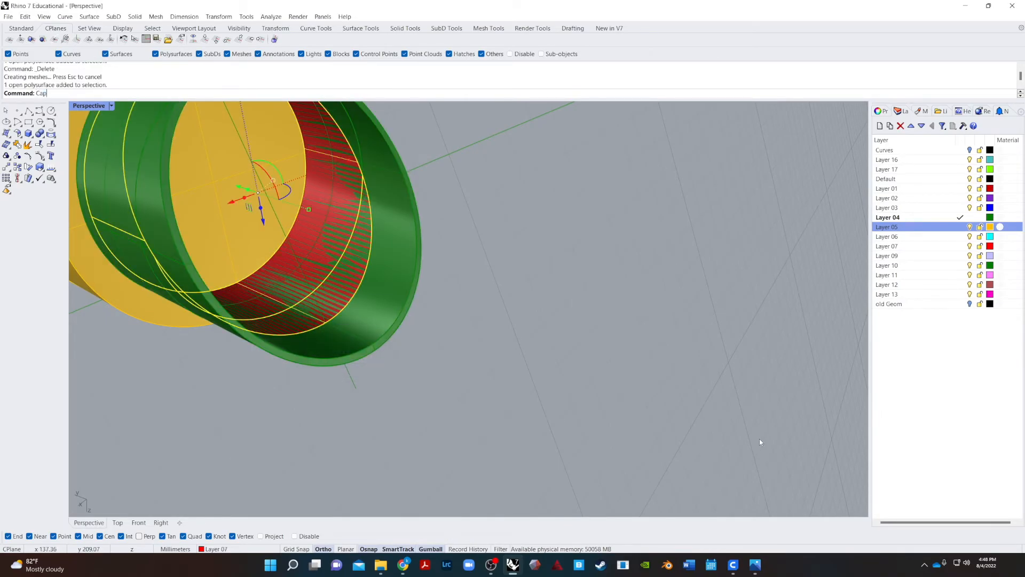
{"action": "key", "text": "Return"}
- Delete the leftover diagonal construction line near the tube end
{"action": "right_click_drag", "start_coordinate": [646, 383], "coordinate": [471, 398]}
{"action": "left_click_drag", "start_coordinate": [401, 389], "coordinate": [327, 432]}
{"action": "key", "text": "Delete"}
- Boolean-union the green slanted tube end with the red capped cylinder inside it
{"action": "right_click_drag", "start_coordinate": [567, 343], "coordinate": [703, 337]}
{"action": "scroll", "coordinate": [442, 326], "scroll_direction": "up", "scroll_amount": 5}
{"action": "scroll", "coordinate": [441, 326], "scroll_direction": "down", "scroll_amount": 8}
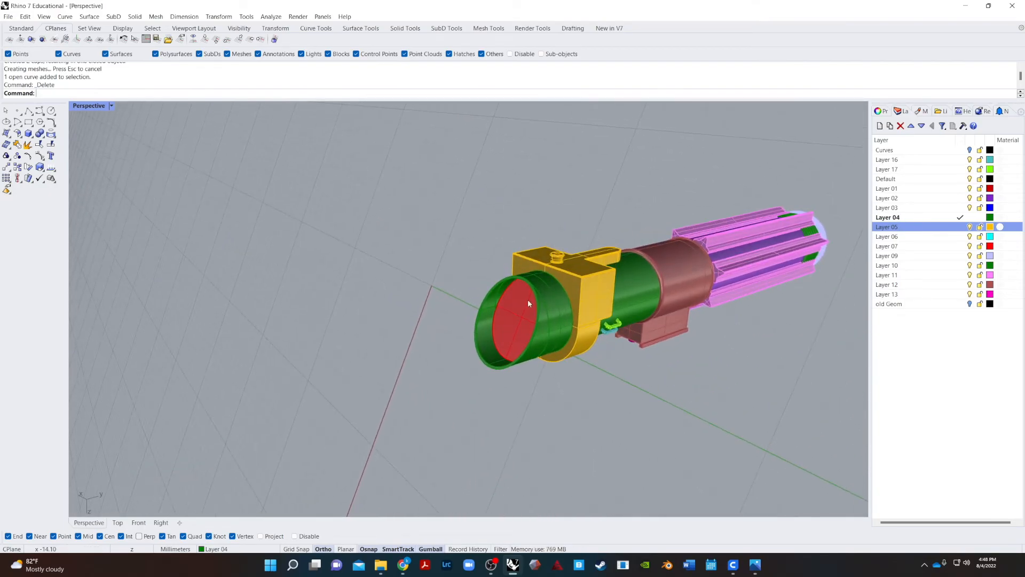
{"action": "scroll", "coordinate": [530, 293], "scroll_direction": "down", "scroll_amount": 5}
{"action": "scroll", "coordinate": [530, 294], "scroll_direction": "up", "scroll_amount": 7}
{"action": "right_click_drag", "start_coordinate": [473, 378], "coordinate": [375, 341]}
{"action": "scroll", "coordinate": [375, 341], "scroll_direction": "up", "scroll_amount": 6}
{"action": "left_click", "coordinate": [502, 280]}
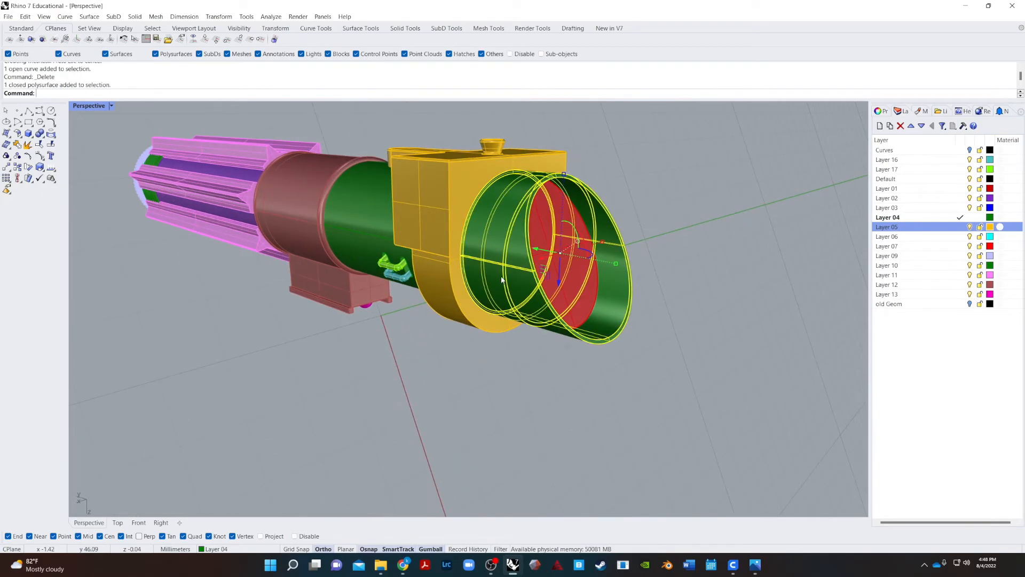
{"action": "left_click", "coordinate": [591, 312], "text": "shift"}
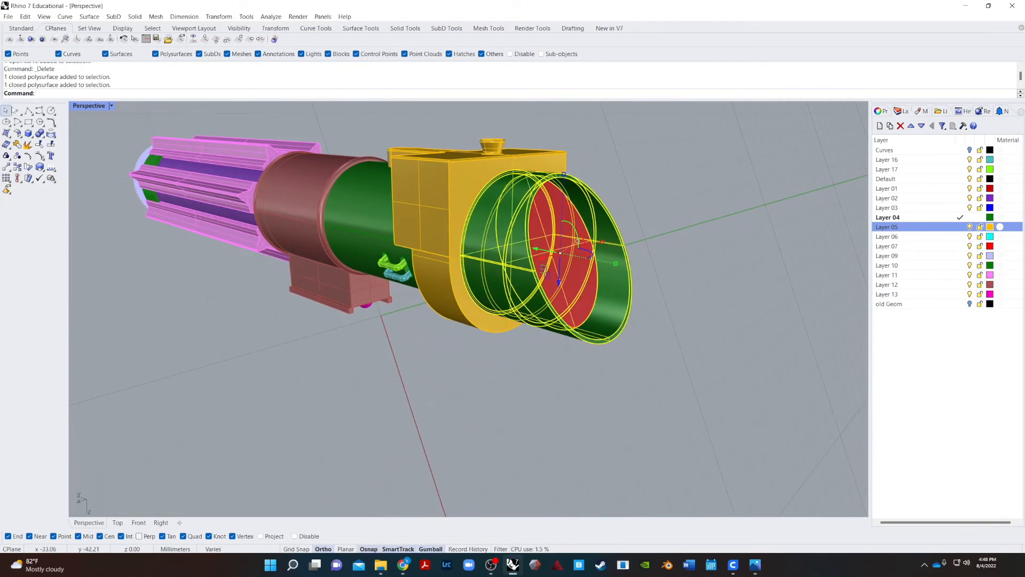
{"action": "left_click", "coordinate": [40, 133]}
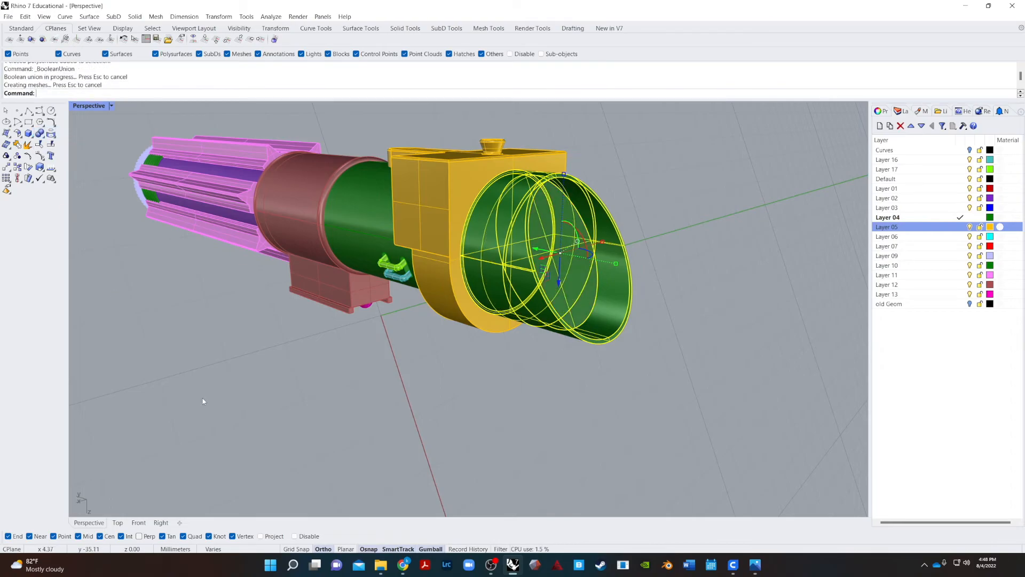
- Move the united slanted tube end to Layer 07
{"action": "right_click", "coordinate": [903, 247]}
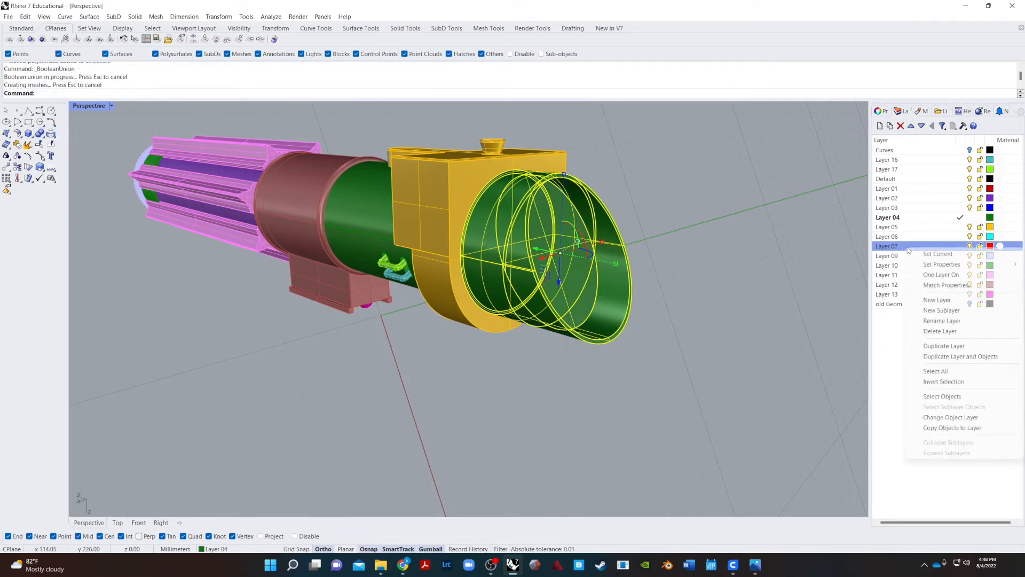
{"action": "left_click", "coordinate": [948, 419]}
{"action": "left_click", "coordinate": [721, 439]}
{"action": "right_click_drag", "start_coordinate": [721, 440], "coordinate": [1, 454]}
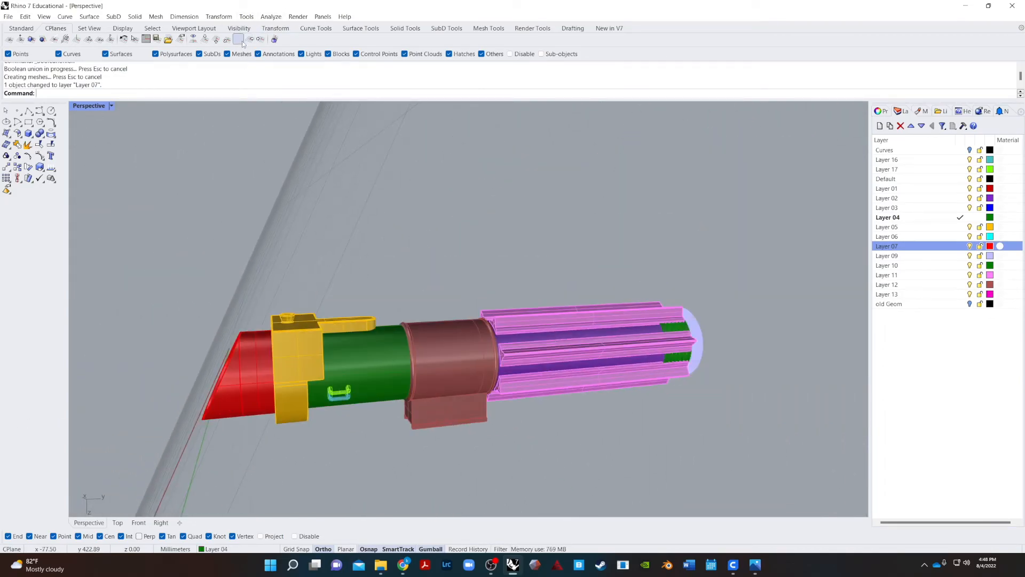
- Set the construction plane of the Perspective view to World Top
{"action": "left_click", "coordinate": [204, 33]}
{"action": "left_click", "coordinate": [59, 31]}
{"action": "left_click", "coordinate": [204, 40]}
{"action": "right_click_drag", "start_coordinate": [239, 221], "coordinate": [809, 227]}
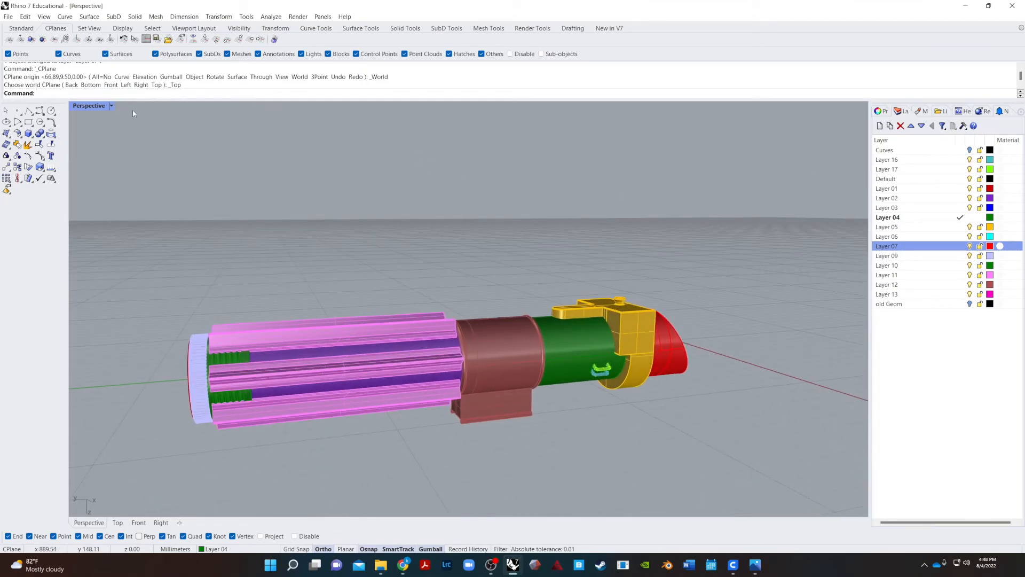
- Change the Perspective view's display mode to Rendered
{"action": "left_click", "coordinate": [111, 106]}
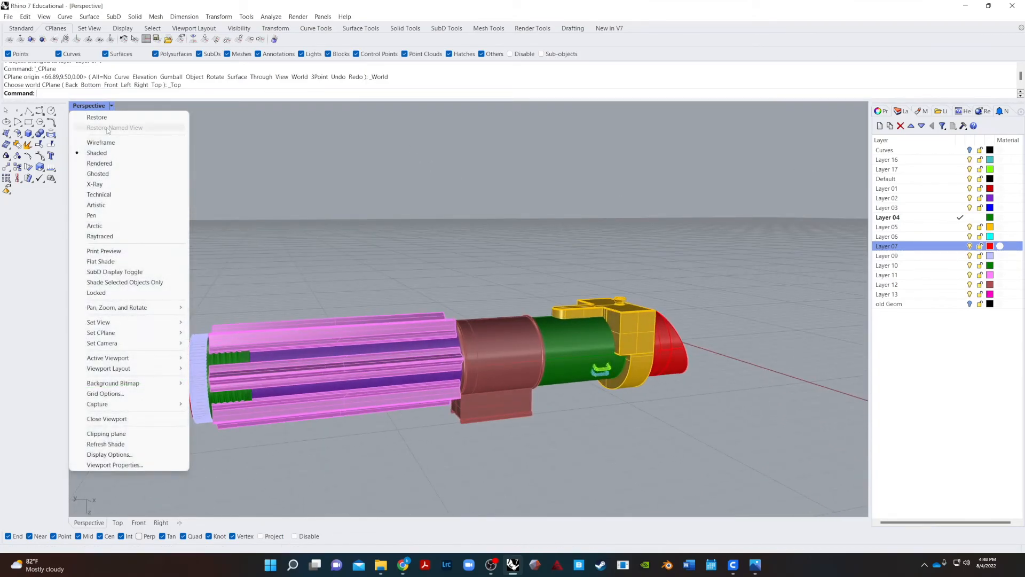
{"action": "left_click", "coordinate": [101, 163]}
{"action": "right_click_drag", "start_coordinate": [634, 396], "coordinate": [467, 412]}
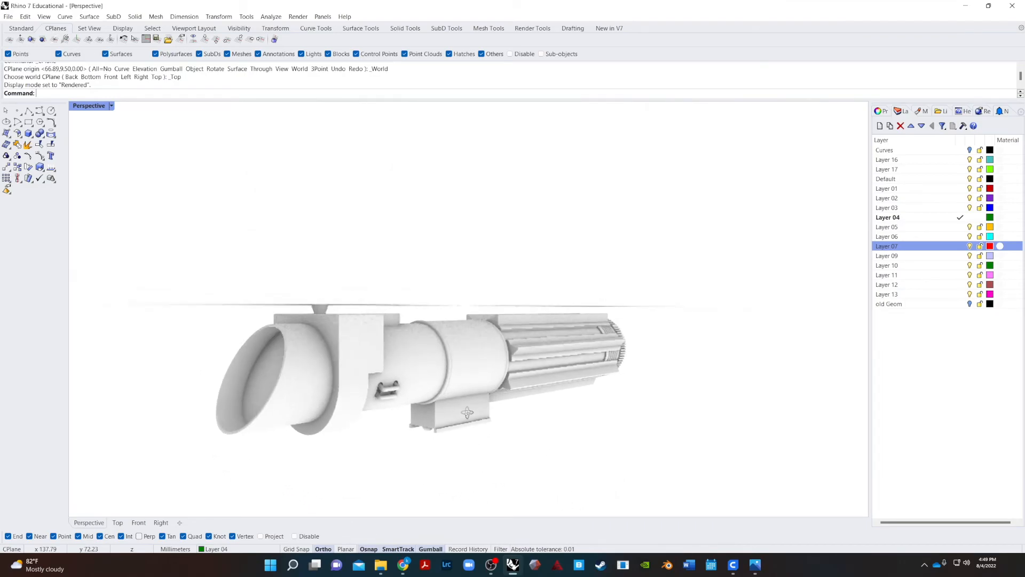
- Rotate the slanted tube end about the hilt's axis so its longer side is on top
{"action": "left_click", "coordinate": [316, 380]}
{"action": "right_click_drag", "start_coordinate": [316, 380], "coordinate": [307, 470]}
{"action": "left_click_drag", "start_coordinate": [419, 384], "coordinate": [382, 502]}
{"action": "left_click", "coordinate": [234, 483]}
{"action": "right_click_drag", "start_coordinate": [233, 482], "coordinate": [327, 497]}
{"action": "right_click_drag", "start_coordinate": [288, 335], "coordinate": [762, 358]}
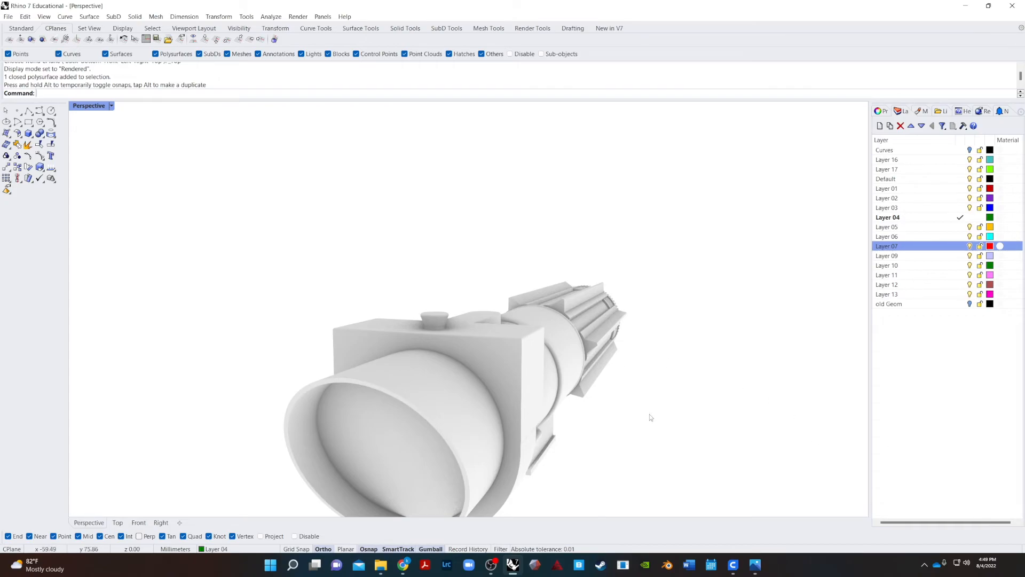
{"action": "right_click_drag", "start_coordinate": [422, 364], "coordinate": [392, 399]}
{"action": "right_click_drag", "start_coordinate": [320, 427], "coordinate": [624, 427]}
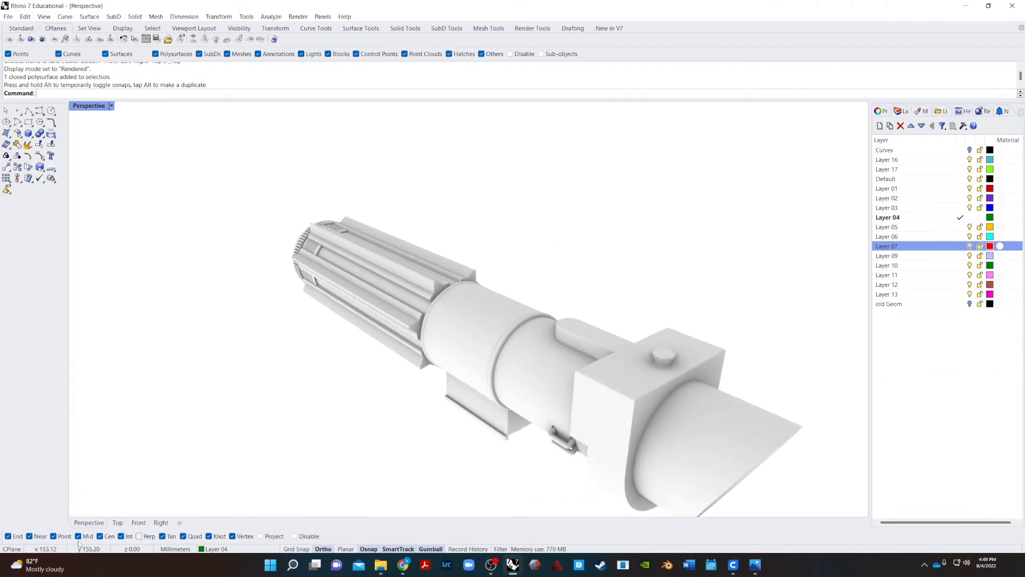
- In the Top view, draw a circle about 2.96 mm in diameter centred on the round button of the clamp block
{"action": "left_click", "coordinate": [118, 523]}
{"action": "left_click", "coordinate": [89, 522]}
{"action": "scroll", "coordinate": [428, 439], "scroll_direction": "down", "scroll_amount": 4}
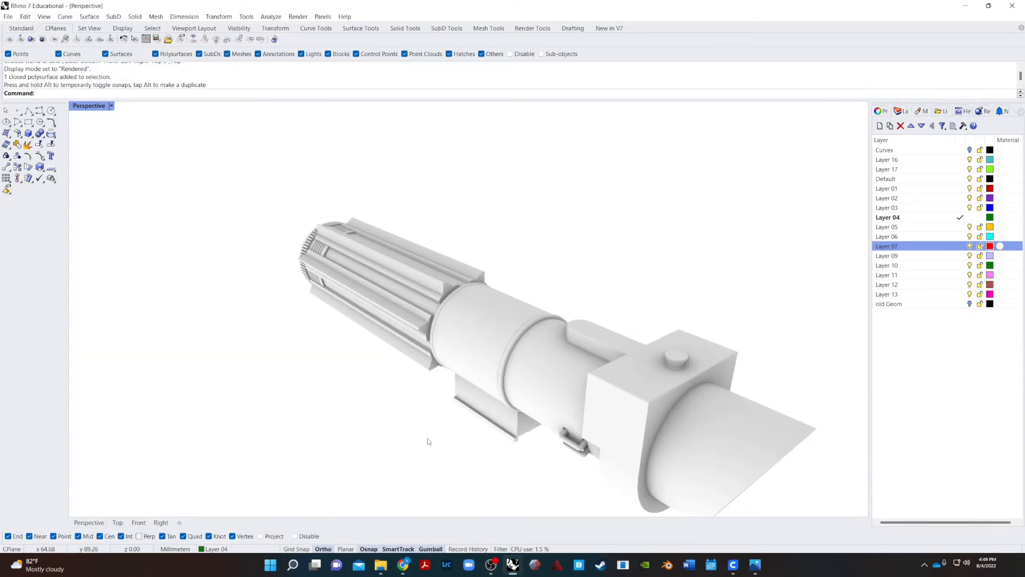
{"action": "left_click", "coordinate": [117, 522]}
{"action": "scroll", "coordinate": [390, 421], "scroll_direction": "up", "scroll_amount": 4}
{"action": "scroll", "coordinate": [467, 434], "scroll_direction": "up", "scroll_amount": 2}
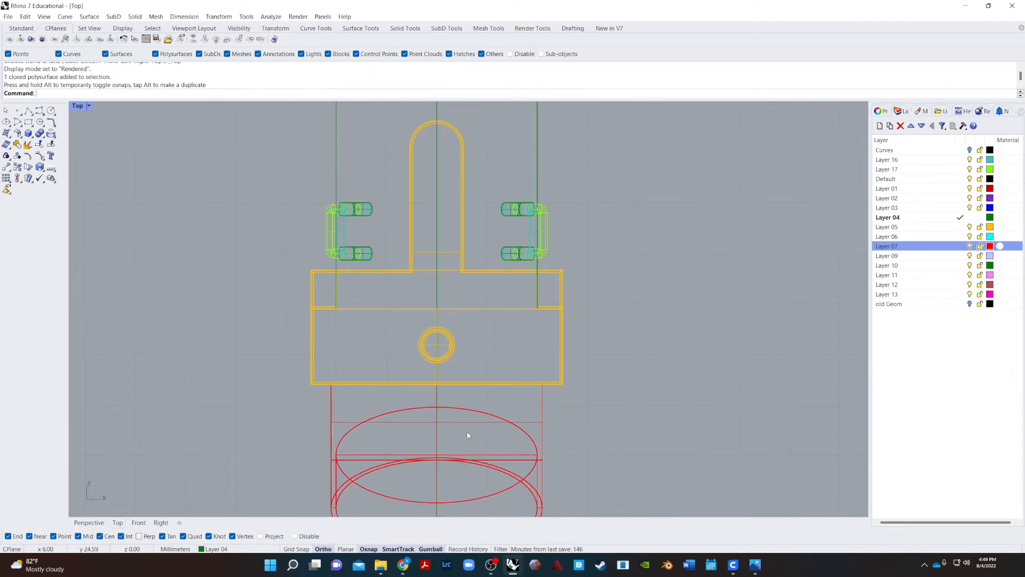
{"action": "key", "text": "Return"}
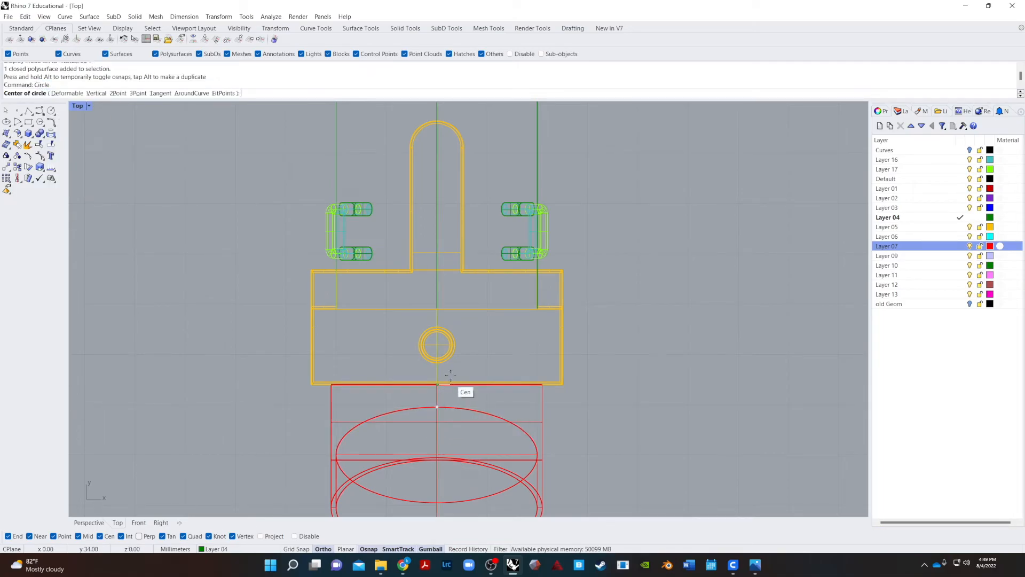
{"action": "left_click", "coordinate": [434, 350]}
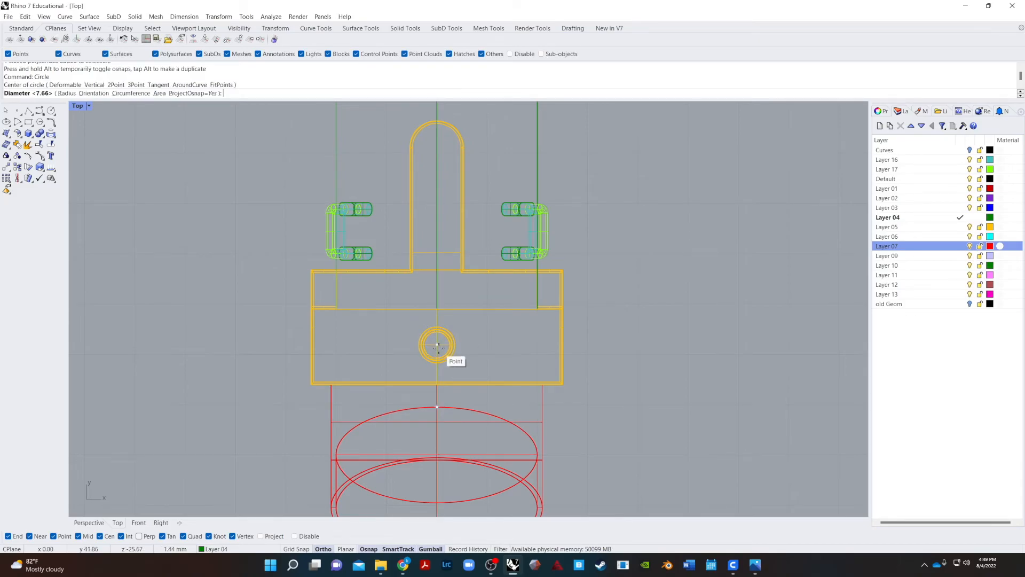
{"action": "scroll", "coordinate": [430, 347], "scroll_direction": "up", "scroll_amount": 3}
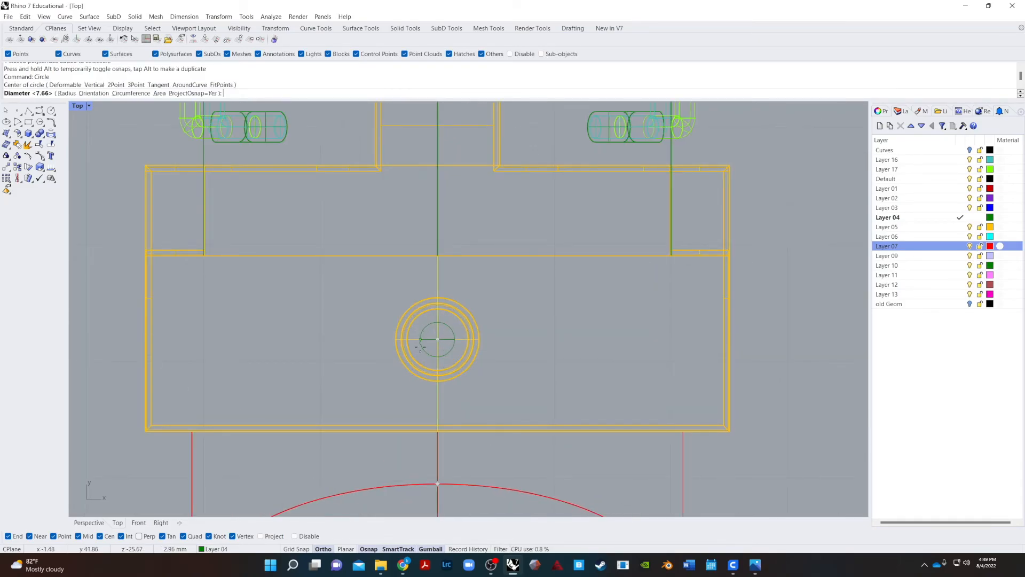
{"action": "left_click", "coordinate": [420, 345]}
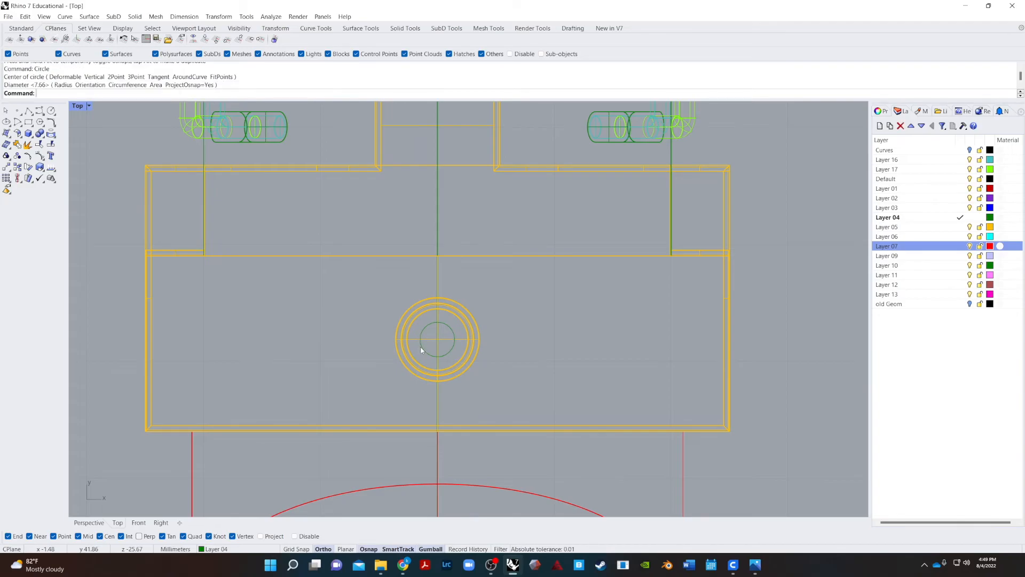
- Move the small circle straight forward from the clamp block to above the slanted tube end
{"action": "scroll", "coordinate": [440, 300], "scroll_direction": "down", "scroll_amount": 3}
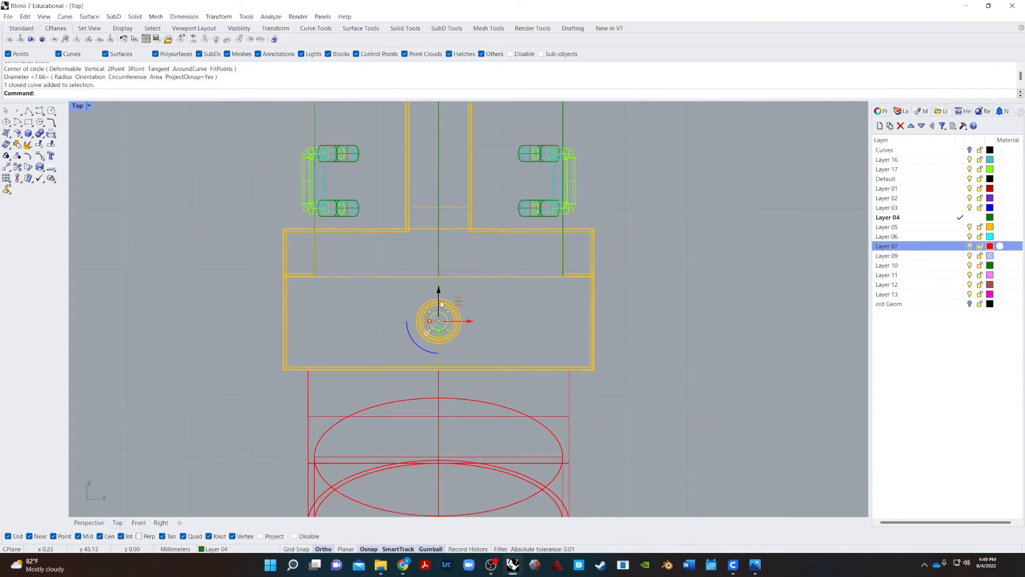
{"action": "mouse_move", "coordinate": [438, 312]}
{"action": "left_mouse_down"}
{"action": "mouse_move", "coordinate": [481, 449]}
{"action": "mouse_move", "coordinate": [652, 399]}
{"action": "mouse_move", "coordinate": [657, 415]}
{"action": "left_mouse_up"}
{"action": "left_click", "coordinate": [88, 523]}
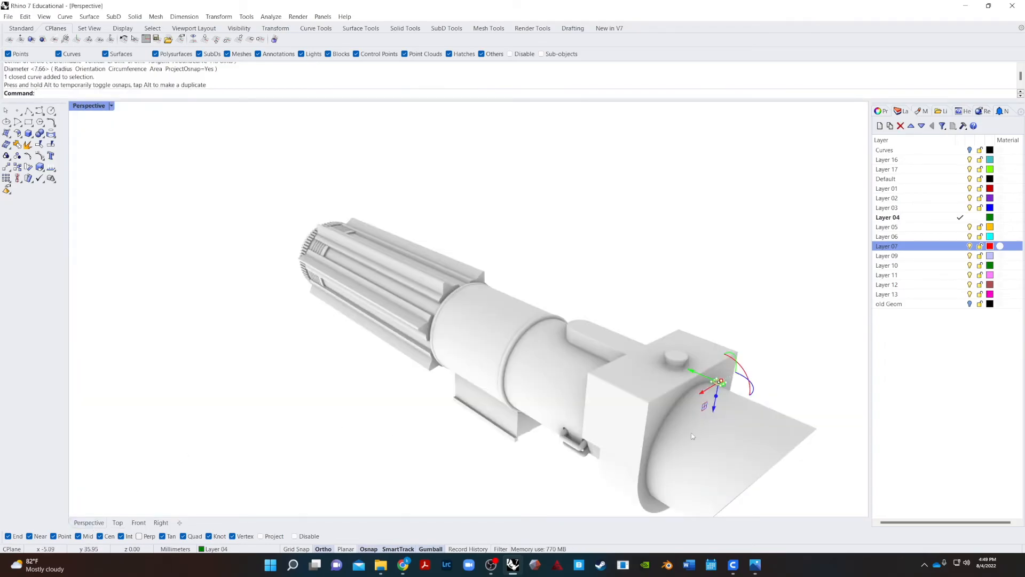
- Extrude the small circle down into the slanted tube as a solid stem about 4.7 mm long
{"action": "scroll", "coordinate": [767, 432], "scroll_direction": "up", "scroll_amount": 5}
{"action": "scroll", "coordinate": [668, 334], "scroll_direction": "down", "scroll_amount": 2}
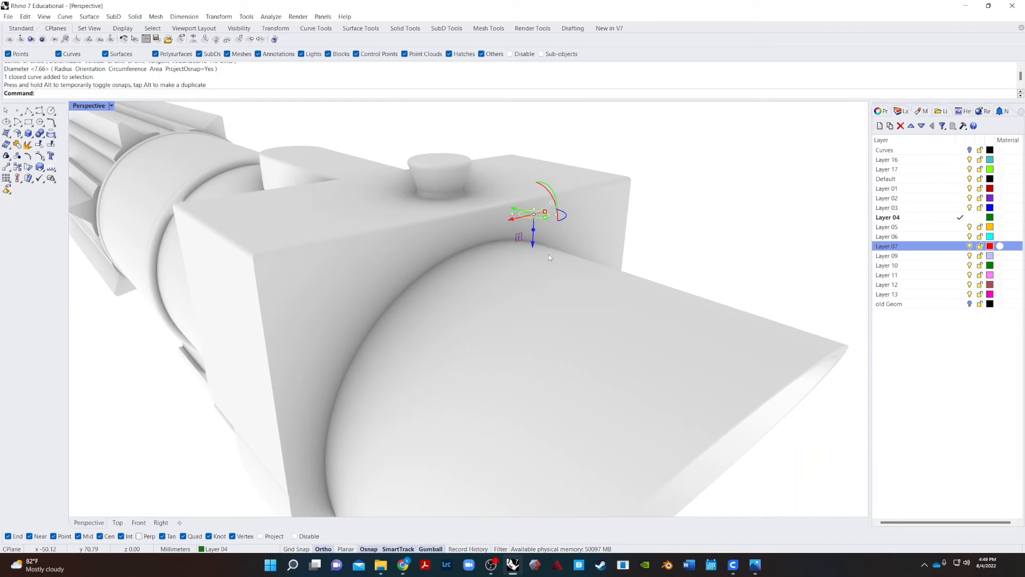
{"action": "type", "text": "ExtrudeCrv"}
{"action": "key", "text": "Return"}
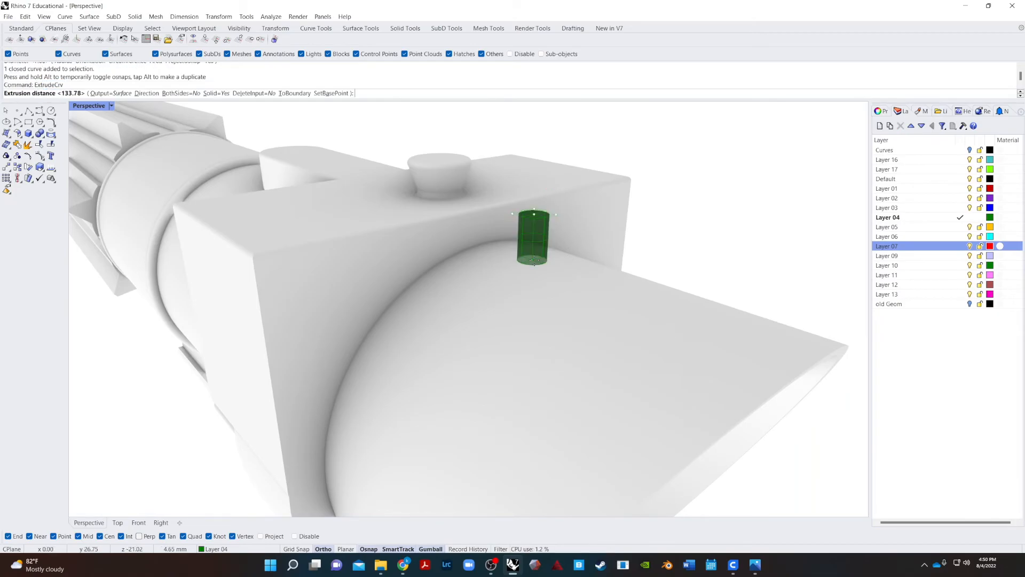
{"action": "left_click", "coordinate": [808, 363]}
{"action": "right_click_drag", "start_coordinate": [797, 362], "coordinate": [727, 375]}
{"action": "key", "text": "Escape"}
- Scale the circle on top of the stem up evenly to a much wider cap outline
{"action": "scroll", "coordinate": [553, 294], "scroll_direction": "up", "scroll_amount": 6}
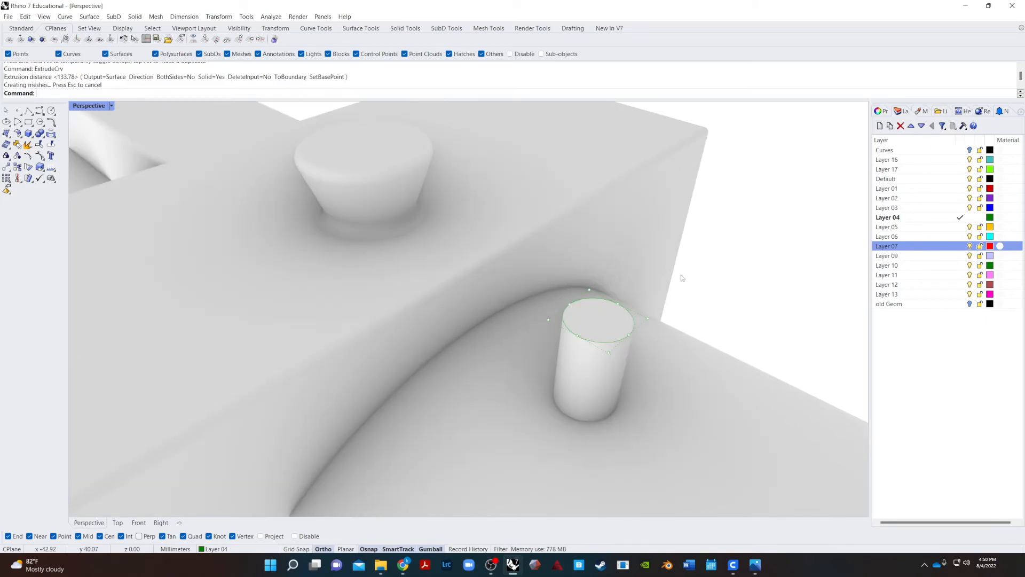
{"action": "left_click", "coordinate": [632, 330]}
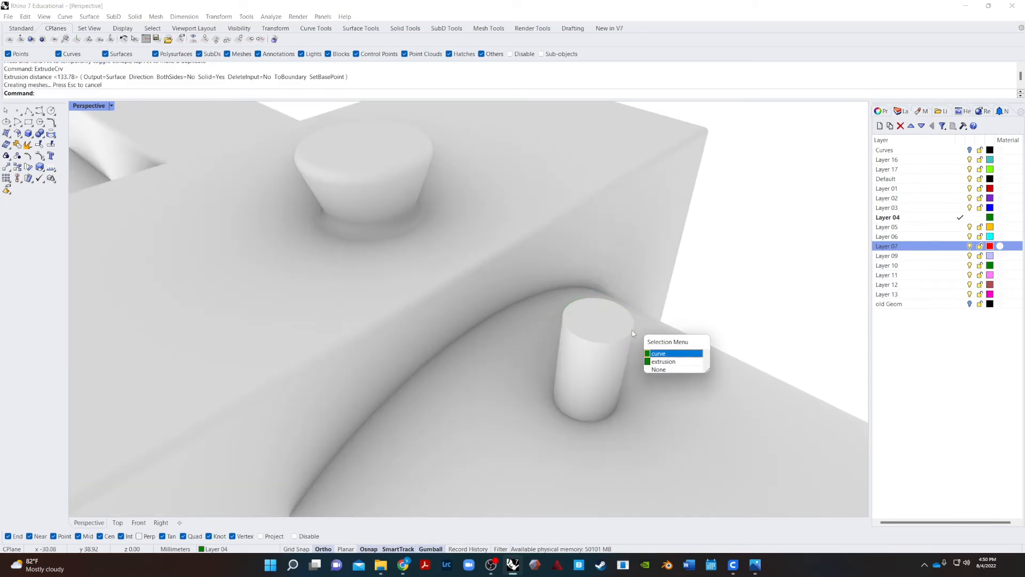
{"action": "left_click", "coordinate": [670, 354]}
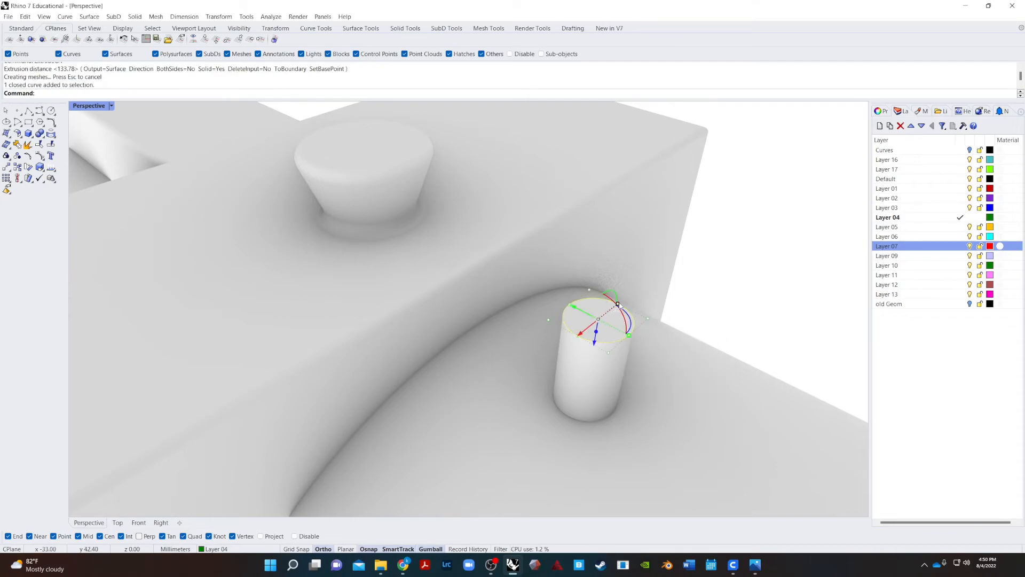
{"action": "left_click_drag", "start_coordinate": [620, 306], "coordinate": [694, 291]}
- Extrude the enlarged circle upward about 4.9 mm into a solid cap above the stem
{"action": "type", "text": "Ex"}
{"action": "key", "text": "Return"}
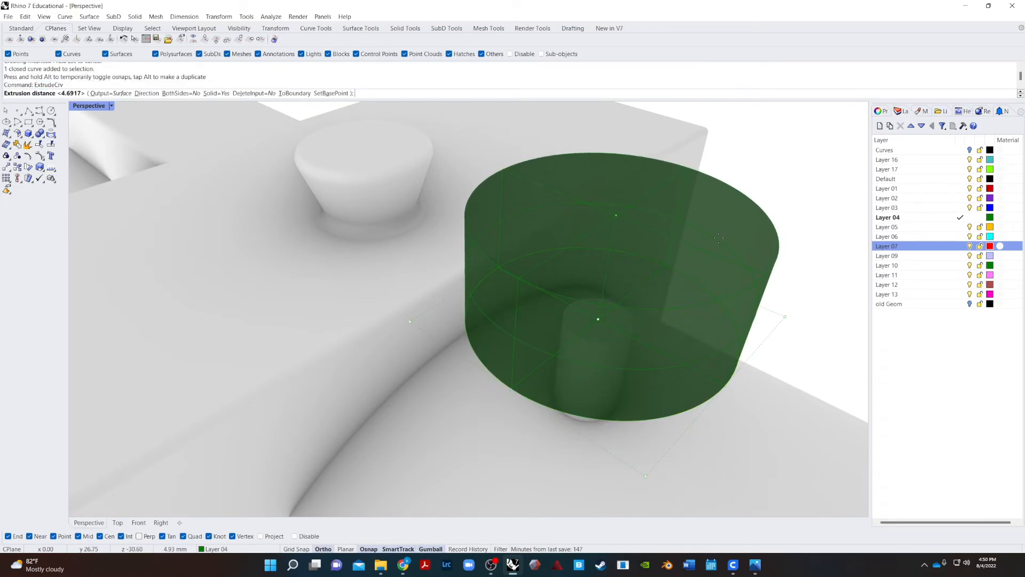
{"action": "left_click", "coordinate": [719, 235]}
{"action": "scroll", "coordinate": [718, 239], "scroll_direction": "down", "scroll_amount": 5}
{"action": "right_click_drag", "start_coordinate": [717, 279], "coordinate": [659, 184]}
{"action": "left_click", "coordinate": [659, 184]}
- Scale the stem under the cap up to make it thicker
{"action": "scroll", "coordinate": [654, 307], "scroll_direction": "up", "scroll_amount": 7}
{"action": "right_click_drag", "start_coordinate": [641, 287], "coordinate": [678, 243]}
{"action": "left_click", "coordinate": [590, 248]}
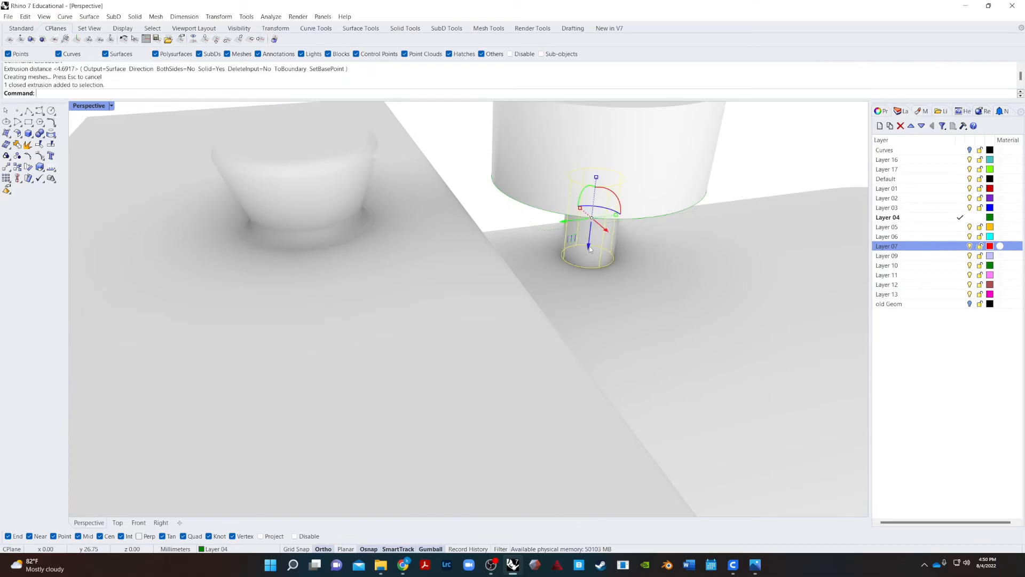
{"action": "left_click_drag", "start_coordinate": [615, 215], "coordinate": [642, 174], "text": "shift"}
{"action": "left_click", "coordinate": [759, 158]}
{"action": "right_click_drag", "start_coordinate": [758, 158], "coordinate": [508, 283]}
{"action": "scroll", "coordinate": [680, 228], "scroll_direction": "down", "scroll_amount": 9}
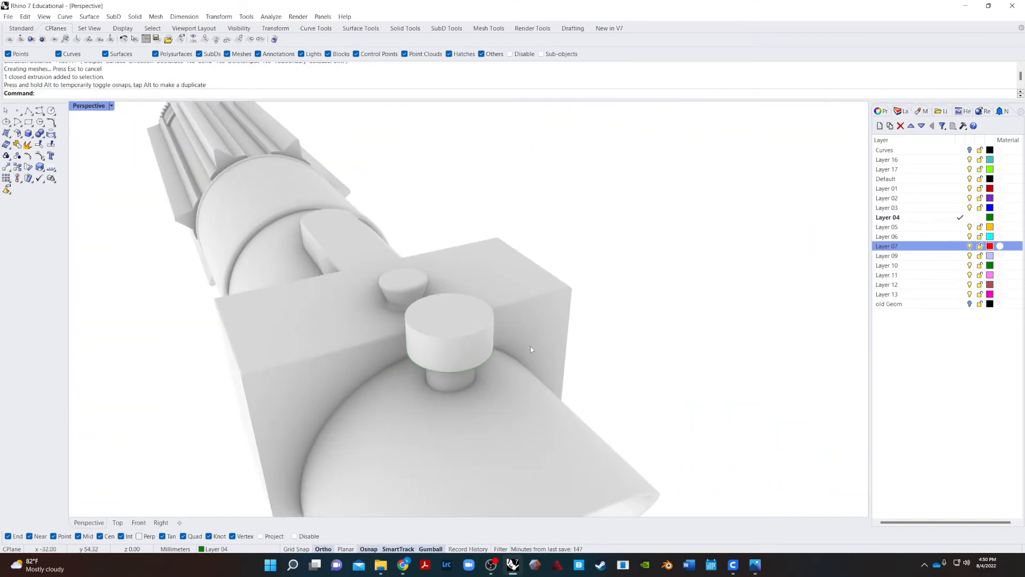
- Boolean-union the knob's cap and stem with the slanted tube beneath them
{"action": "right_click_drag", "start_coordinate": [592, 356], "coordinate": [348, 276]}
{"action": "scroll", "coordinate": [556, 270], "scroll_direction": "up", "scroll_amount": 5}
{"action": "left_click", "coordinate": [558, 232]}
{"action": "left_click", "coordinate": [530, 286], "text": "shift"}
{"action": "left_click", "coordinate": [39, 134]}
{"action": "scroll", "coordinate": [471, 297], "scroll_direction": "down", "scroll_amount": 5}
{"action": "left_click", "coordinate": [527, 360], "text": "shift"}
{"action": "right_click", "coordinate": [527, 361]}
{"action": "left_click", "coordinate": [658, 260]}
- Fillet the top edge of the knob's cap with a 0.5 radius
{"action": "scroll", "coordinate": [519, 245], "scroll_direction": "up", "scroll_amount": 6}
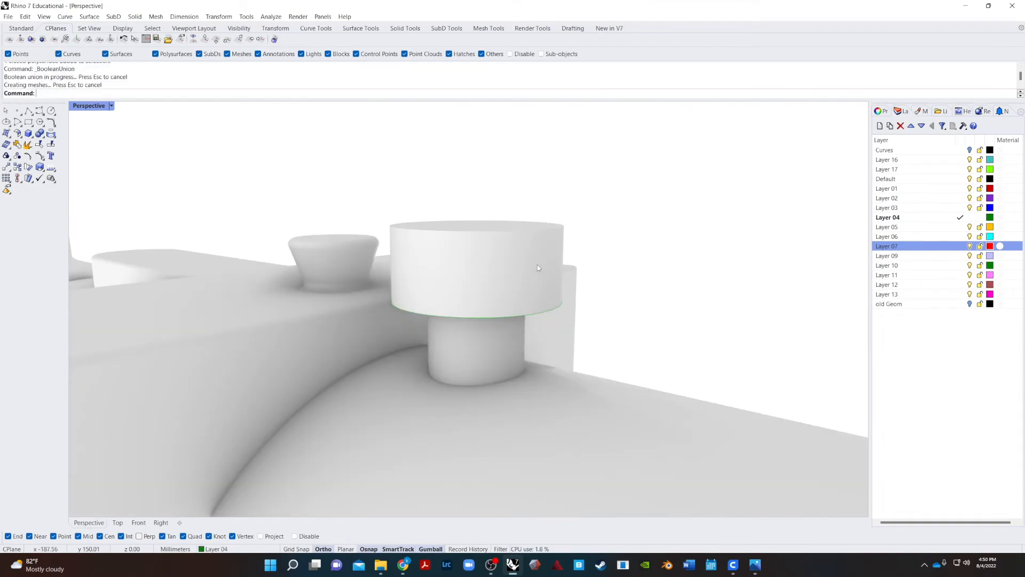
{"action": "type", "text": "etEdge"}
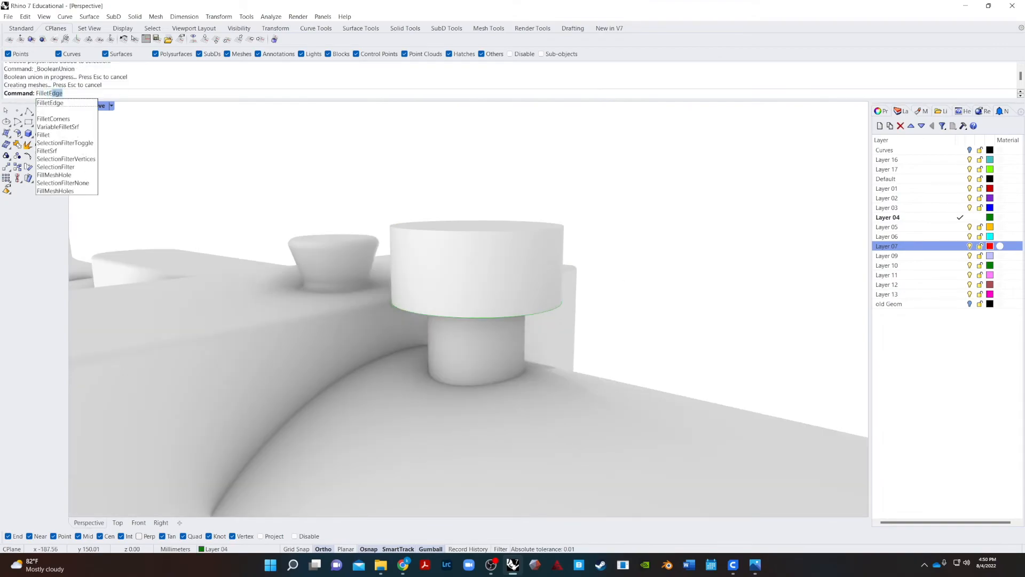
{"action": "key", "text": "Return"}
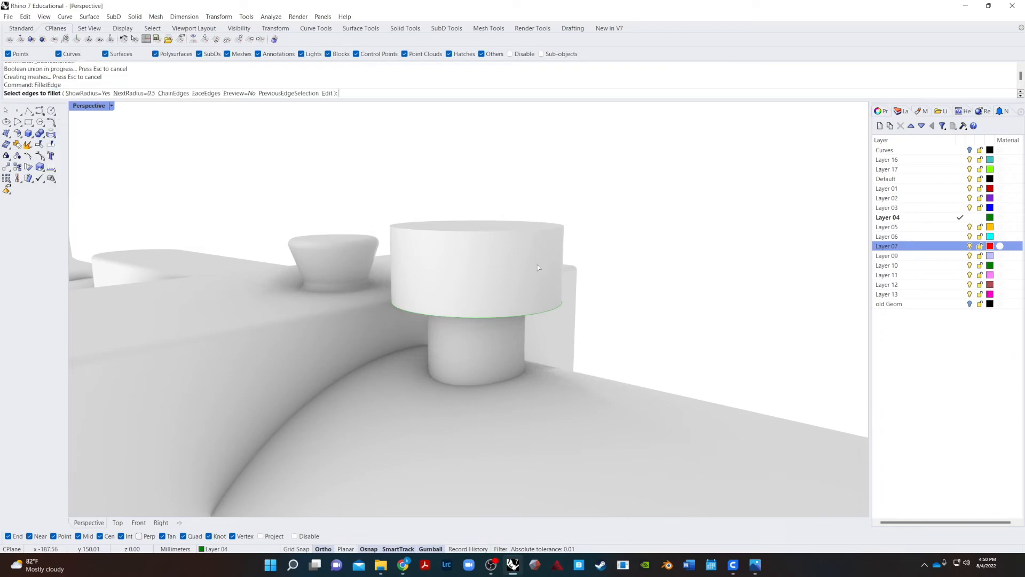
{"action": "left_click", "coordinate": [556, 229]}
{"action": "key", "text": "Return"}
{"action": "key", "text": "Return"}
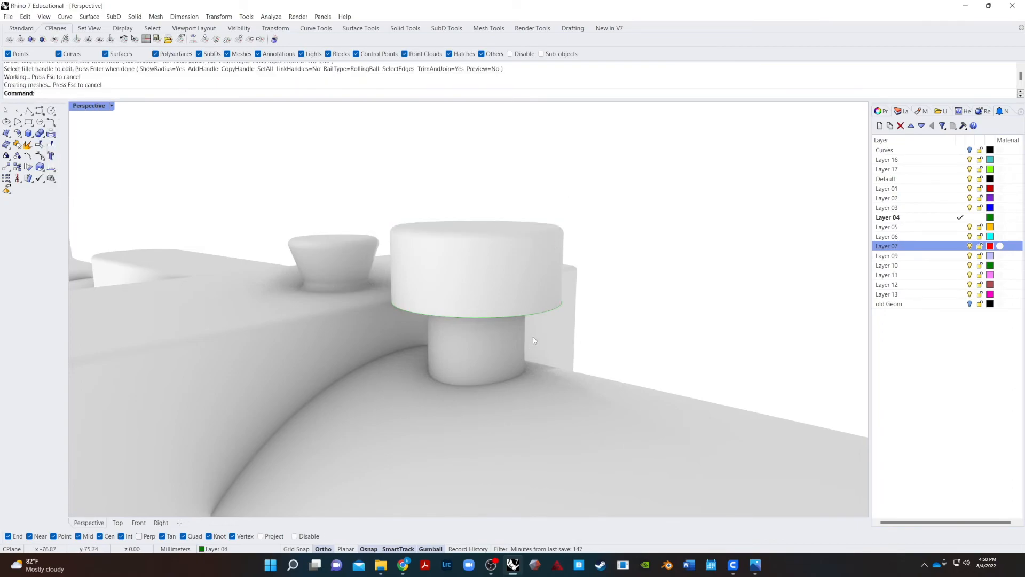
- Delete the leftover circle curve around the bottom edge of the knob's cap
{"action": "right_click_drag", "start_coordinate": [538, 313], "coordinate": [545, 256]}
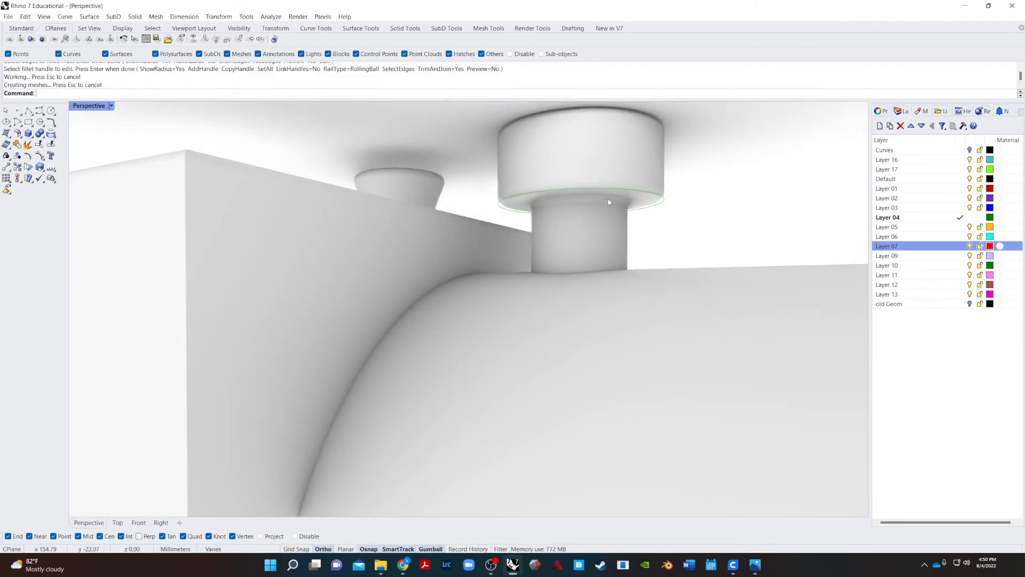
{"action": "right_click_drag", "start_coordinate": [697, 217], "coordinate": [714, 290]}
{"action": "left_click_drag", "start_coordinate": [645, 212], "coordinate": [679, 282]}
{"action": "key", "text": "Delete"}
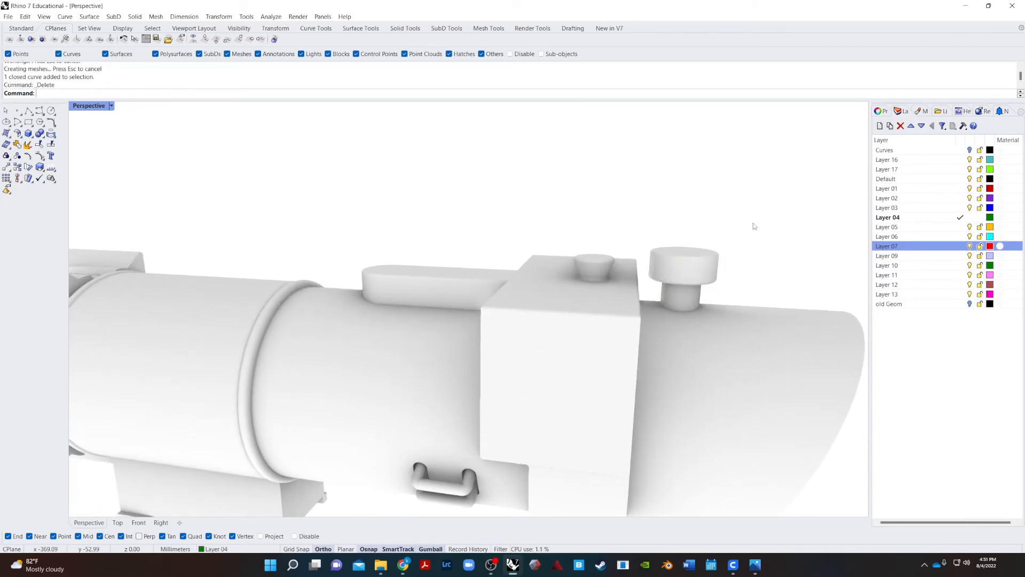
{"action": "scroll", "coordinate": [792, 309], "scroll_direction": "down", "scroll_amount": 5}
{"action": "right_click_drag", "start_coordinate": [700, 392], "coordinate": [409, 397]}
{"action": "right_click_drag", "start_coordinate": [613, 329], "coordinate": [709, 322]}
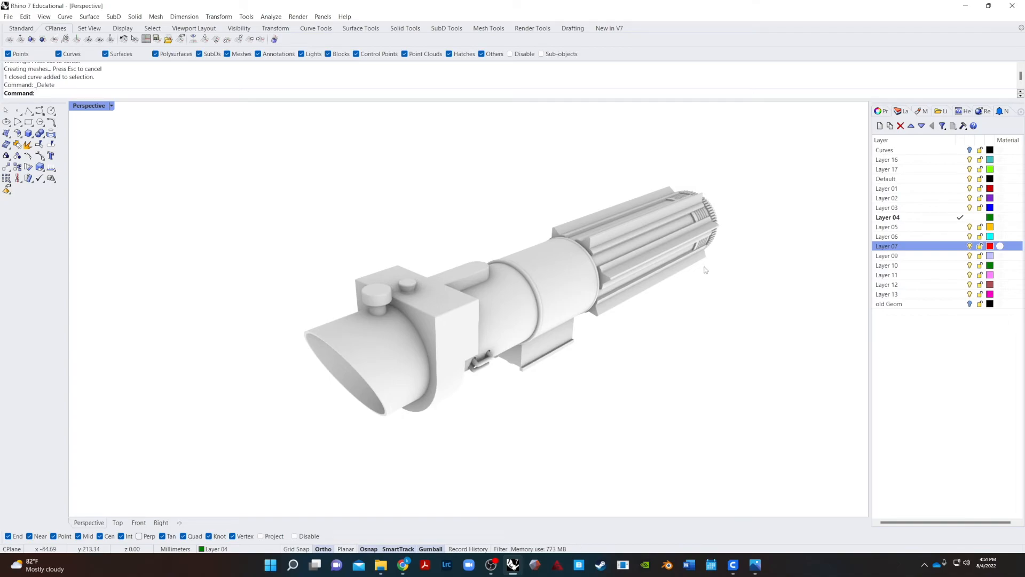
{"action": "right_click_drag", "start_coordinate": [639, 348], "coordinate": [789, 327]}
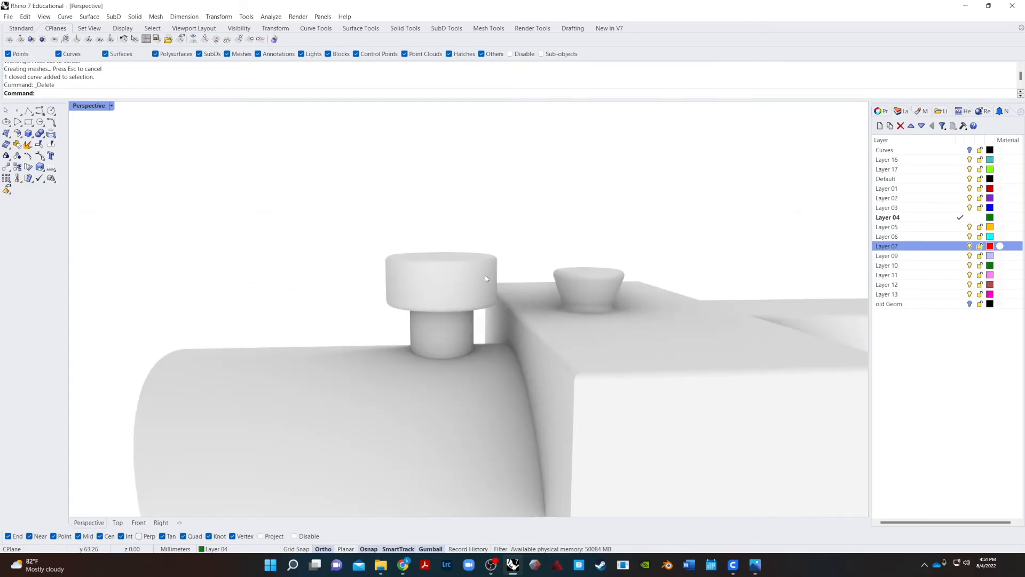
{"action": "right_click_drag", "start_coordinate": [485, 274], "coordinate": [284, 288]}
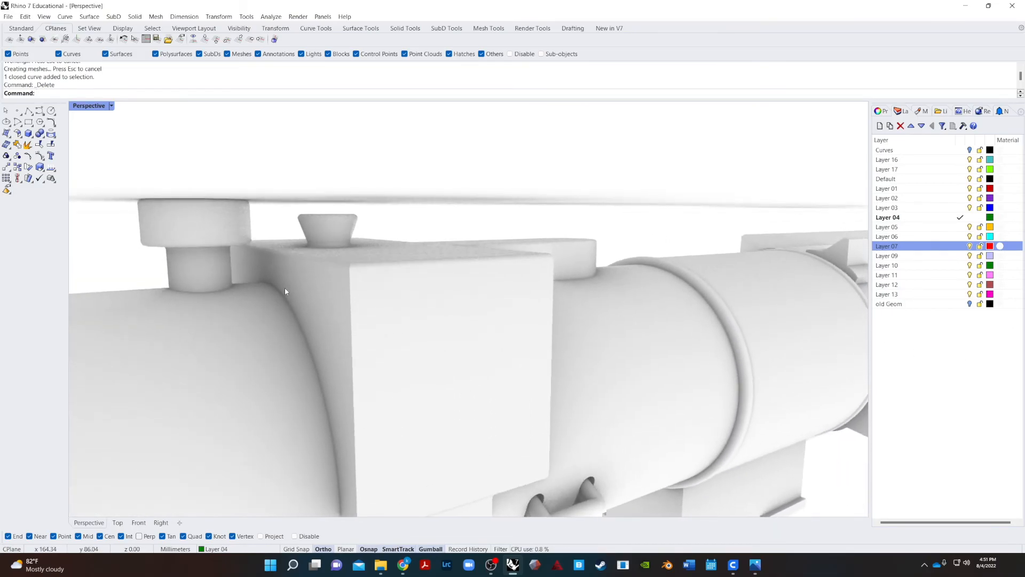
{"action": "scroll", "coordinate": [286, 289], "scroll_direction": "down", "scroll_amount": 6}
{"action": "left_click", "coordinate": [261, 342]}
{"action": "left_click", "coordinate": [652, 423]}
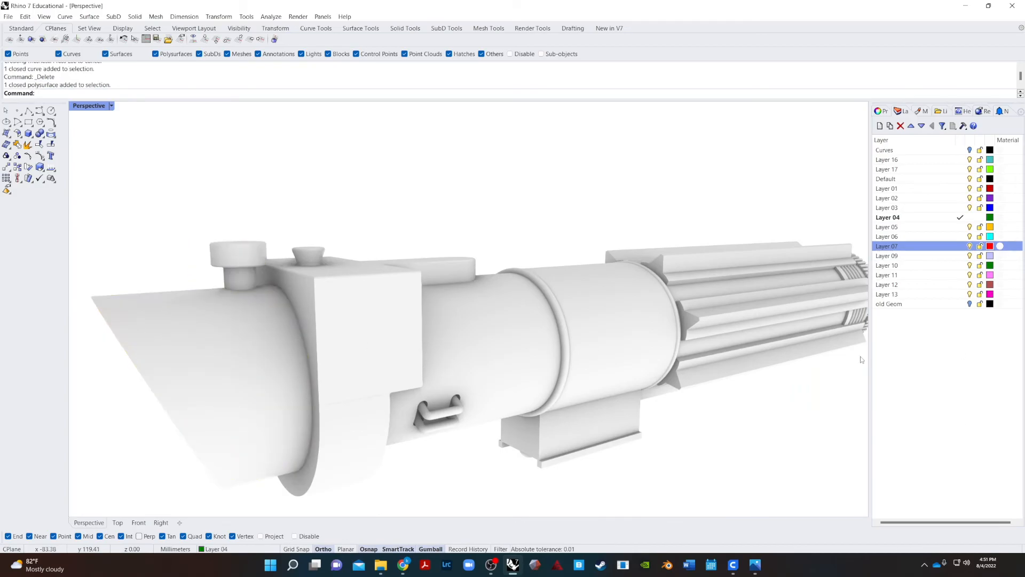
- Add a new Paint material to the document's material list and keep its default name
{"action": "left_click", "coordinate": [923, 111]}
{"action": "left_click", "coordinate": [882, 141]}
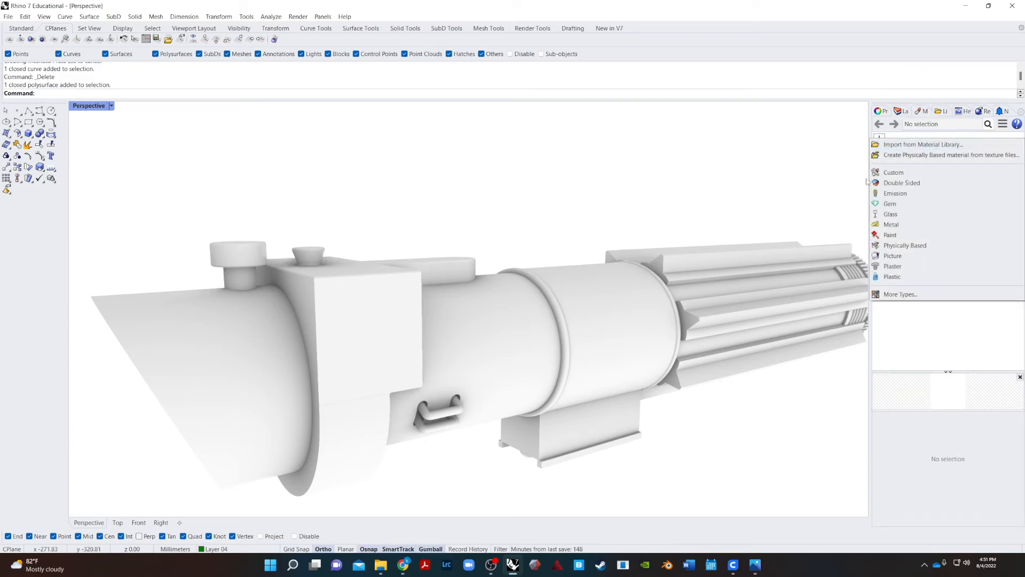
{"action": "left_click", "coordinate": [897, 239]}
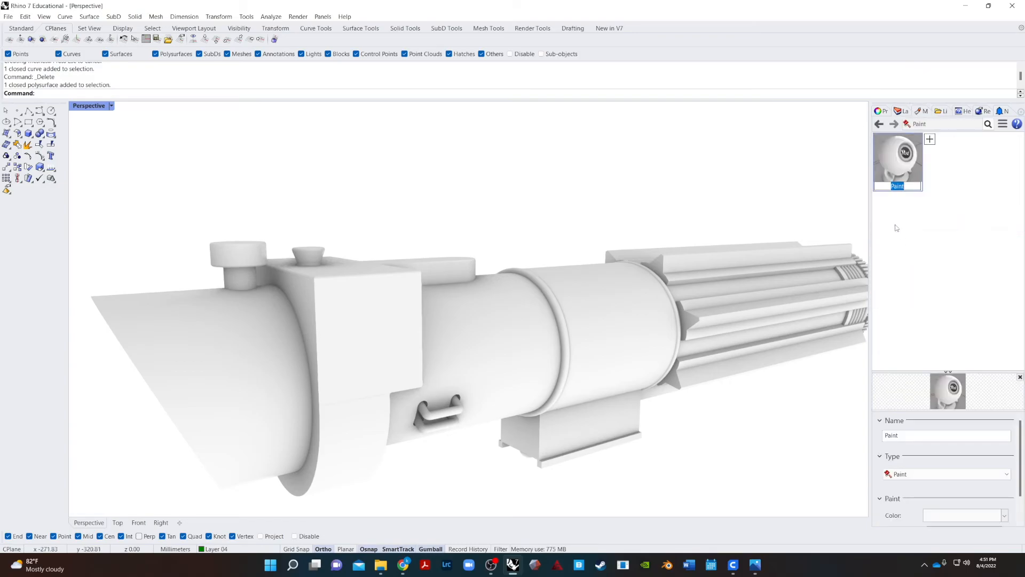
{"action": "mouse_move", "coordinate": [936, 409]}
{"action": "left_mouse_down"}
{"action": "mouse_move", "coordinate": [953, 424]}
{"action": "mouse_move", "coordinate": [932, 279]}
{"action": "left_mouse_up"}
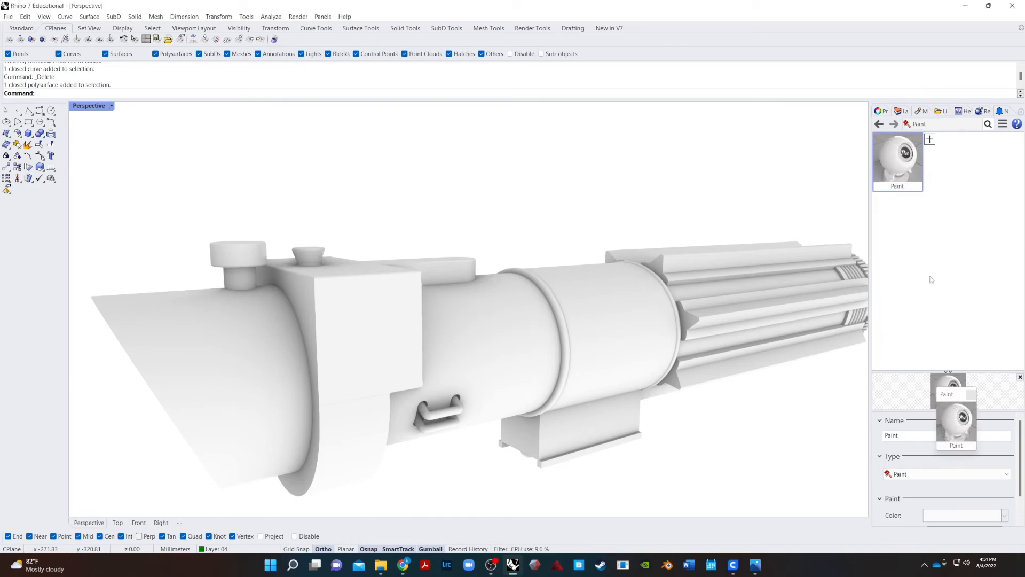
- Add a new Plastic material and set its reflectivity to about 51%
{"action": "left_click", "coordinate": [929, 140]}
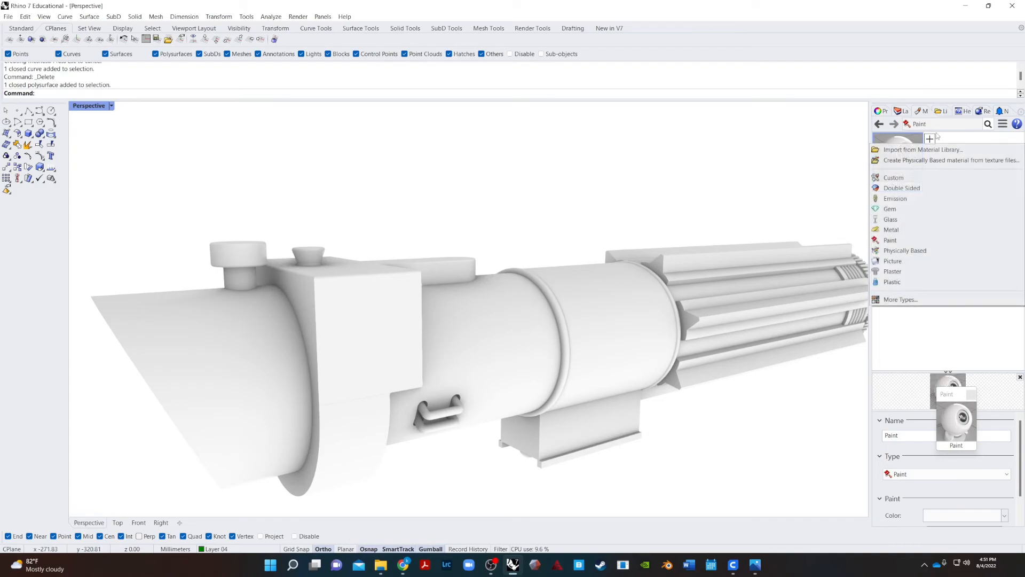
{"action": "left_click", "coordinate": [910, 281]}
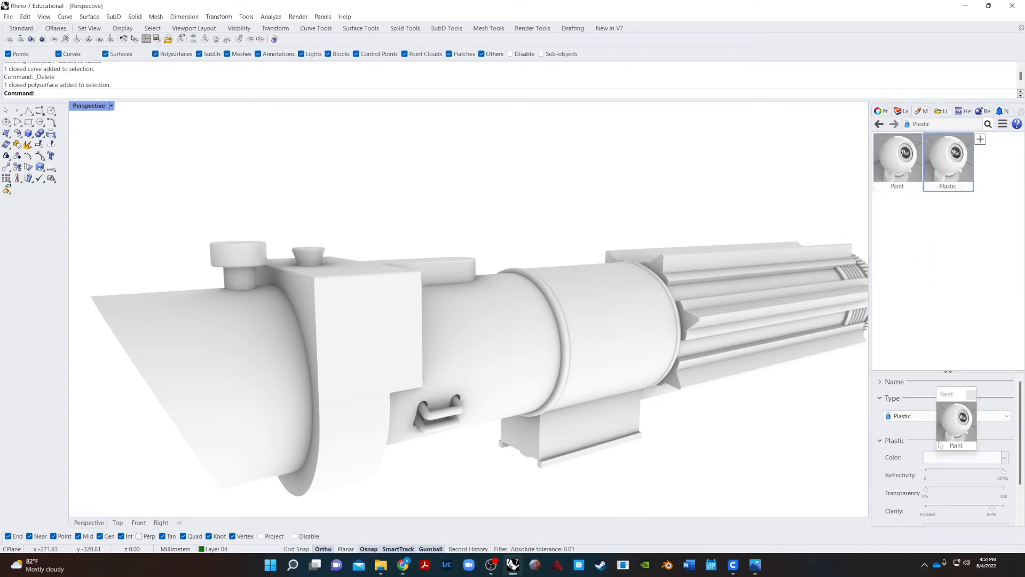
{"action": "left_click", "coordinate": [966, 476]}
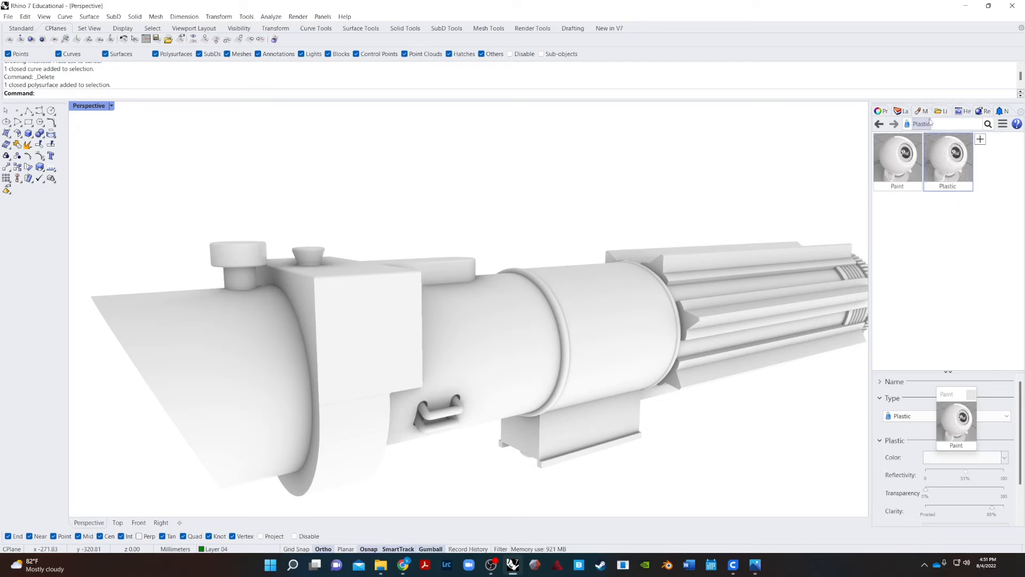
- Set the Plastic material's colour to a very dark, almost black red
{"action": "left_click", "coordinate": [940, 457]}
{"action": "left_click", "coordinate": [641, 393]}
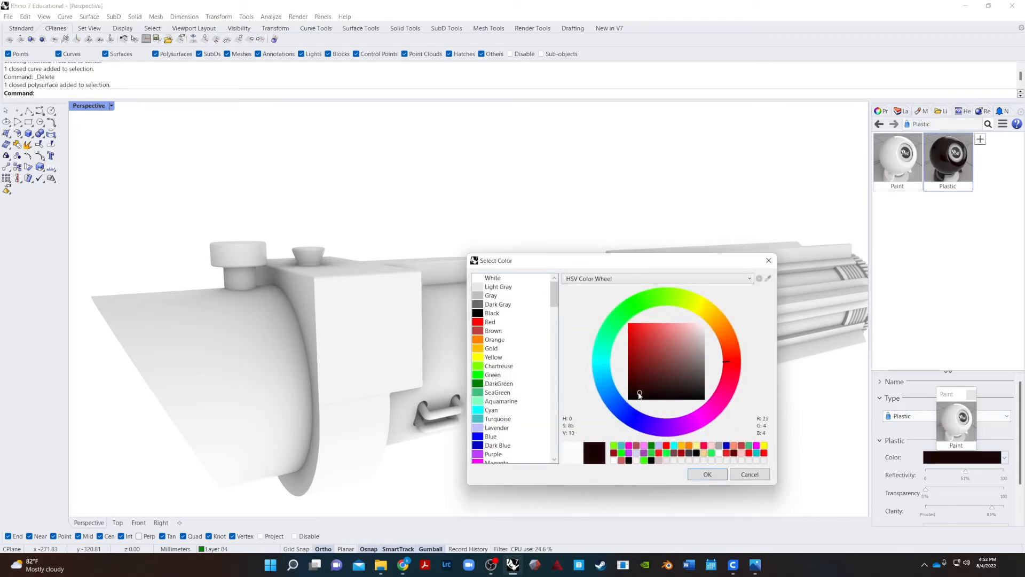
{"action": "left_click_drag", "start_coordinate": [635, 393], "coordinate": [639, 388]}
{"action": "left_click", "coordinate": [703, 476]}
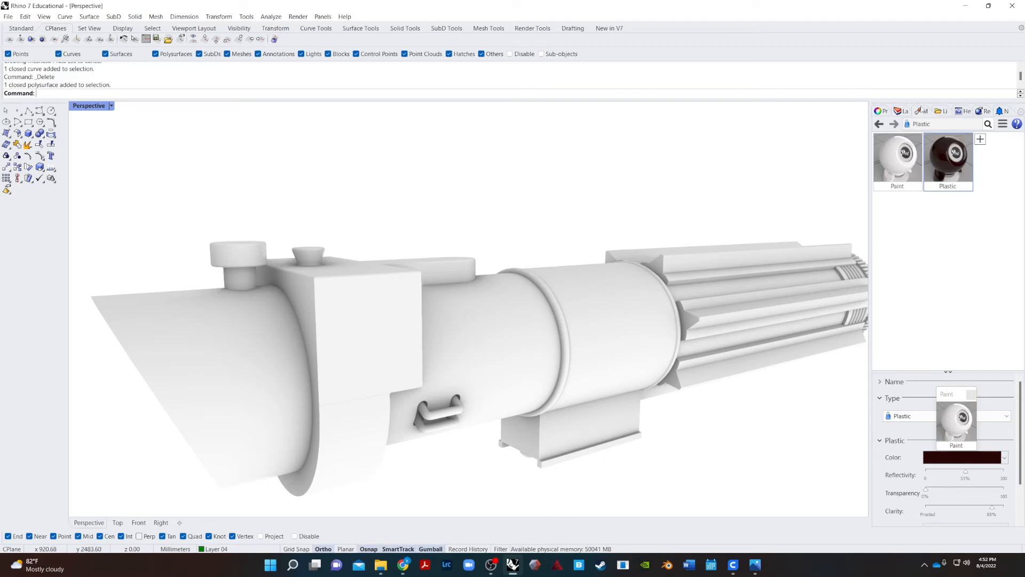
- Bring up the layer list and switch the Perspective view to Shaded display so the parts show their layer colours
{"action": "left_click_drag", "start_coordinate": [921, 110], "coordinate": [897, 113]}
{"action": "left_click", "coordinate": [921, 111]}
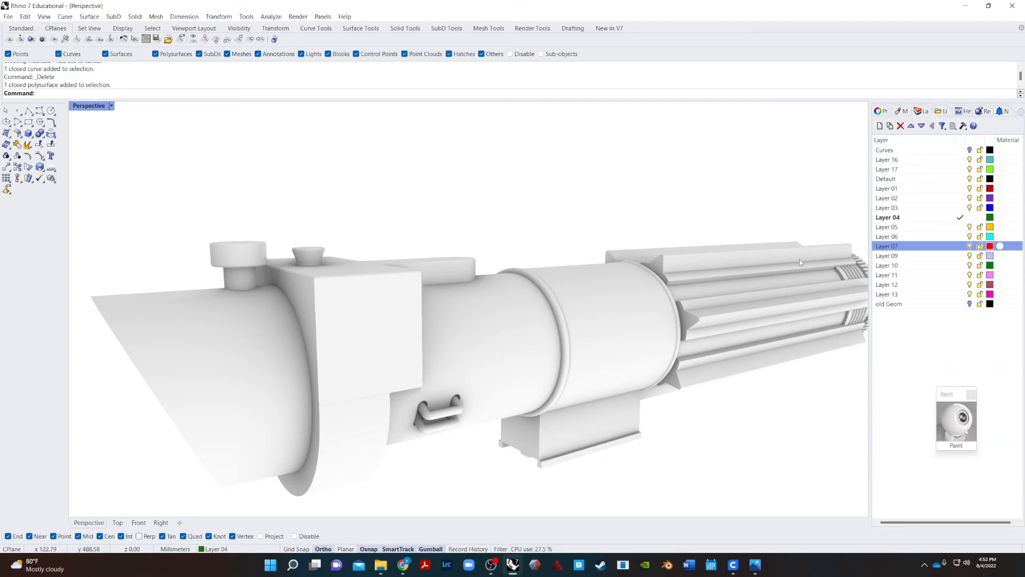
{"action": "left_click", "coordinate": [800, 262]}
{"action": "left_click", "coordinate": [810, 232]}
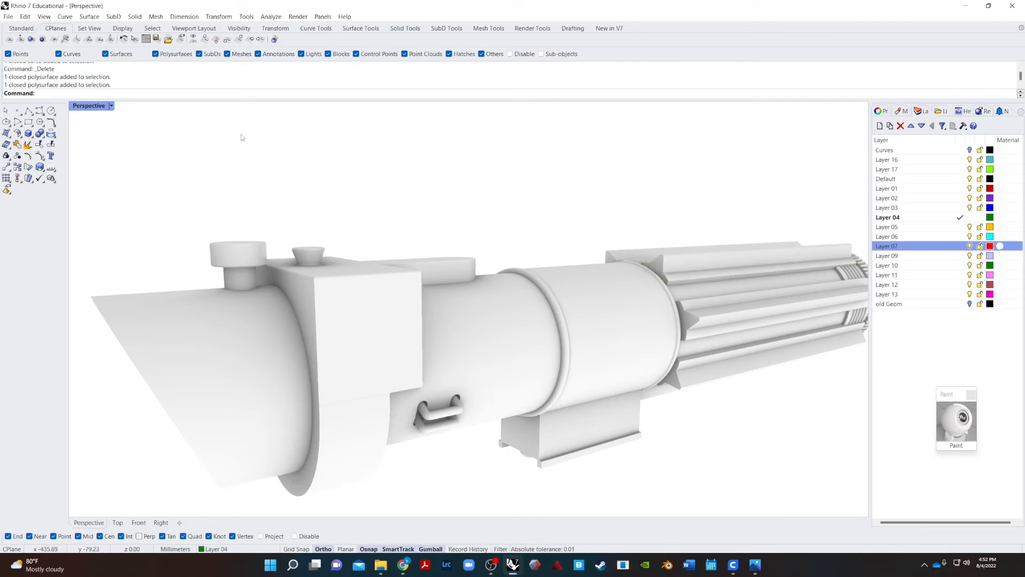
{"action": "left_click", "coordinate": [111, 105]}
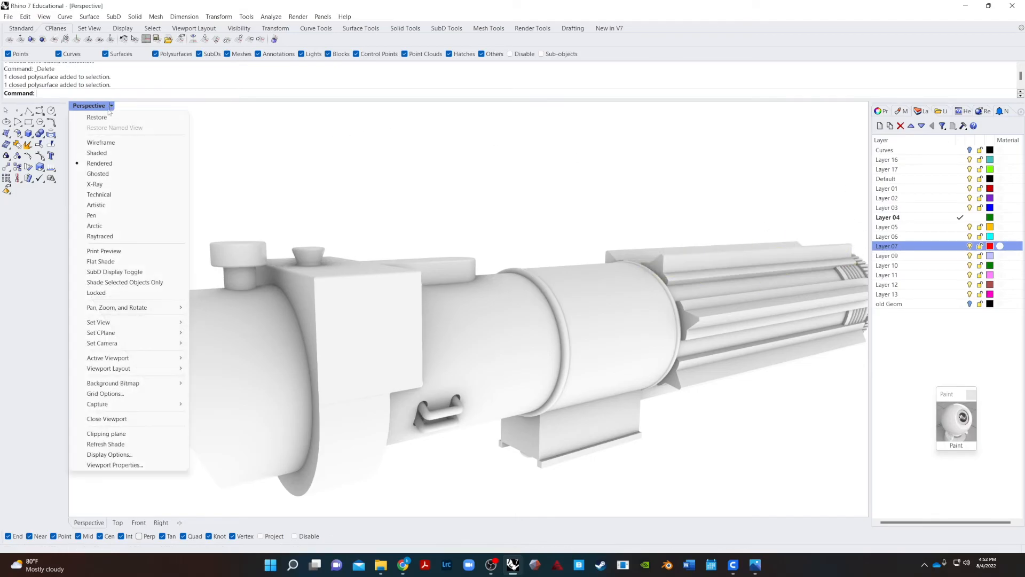
{"action": "left_click", "coordinate": [112, 156]}
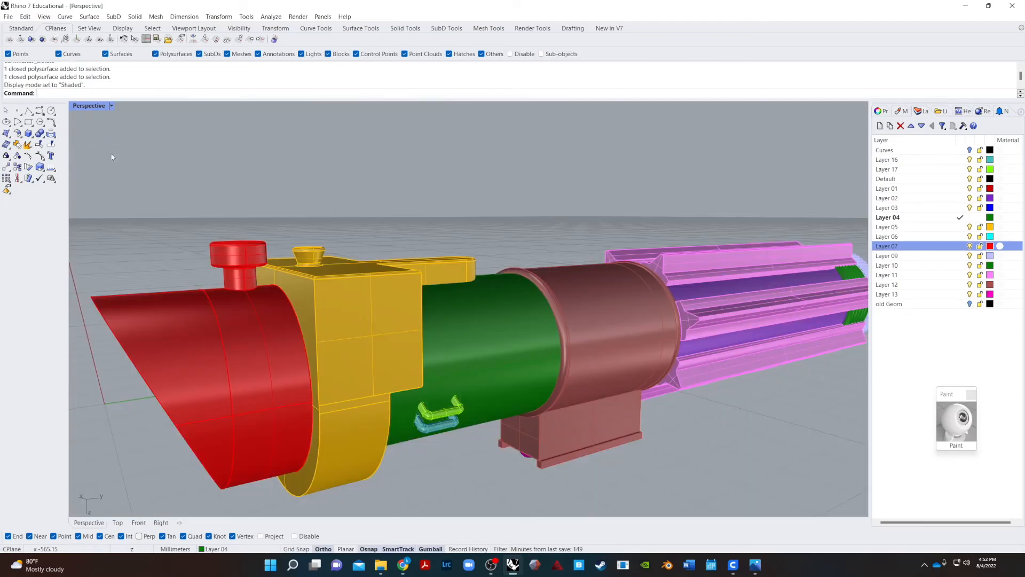
- Select all objects on Layer 11, Layer 12, Layer 05 and Layer 07 together
{"action": "right_click", "coordinate": [950, 275]}
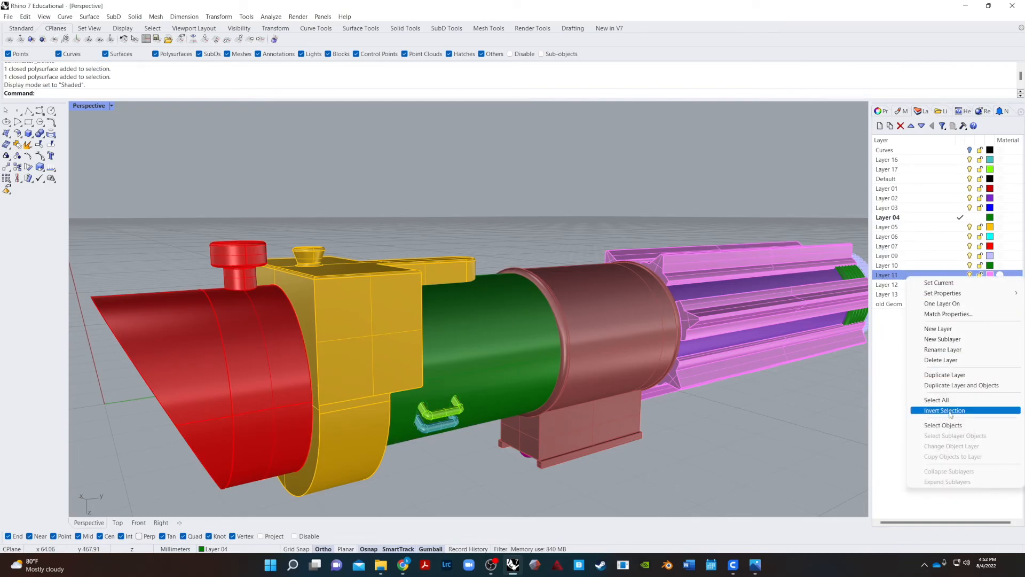
{"action": "left_click", "coordinate": [943, 425]}
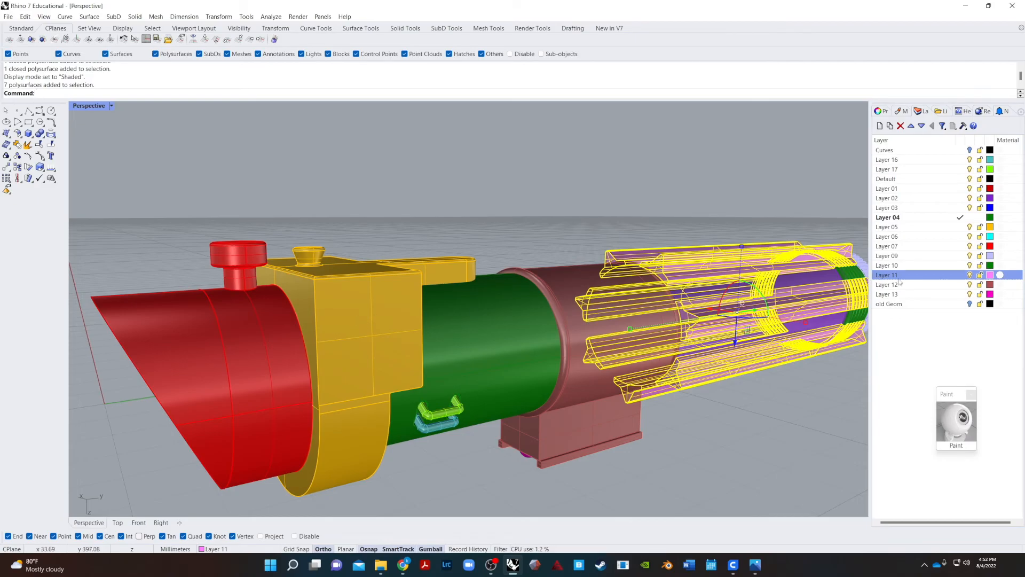
{"action": "left_click", "coordinate": [934, 284]}
{"action": "right_click", "coordinate": [935, 285]}
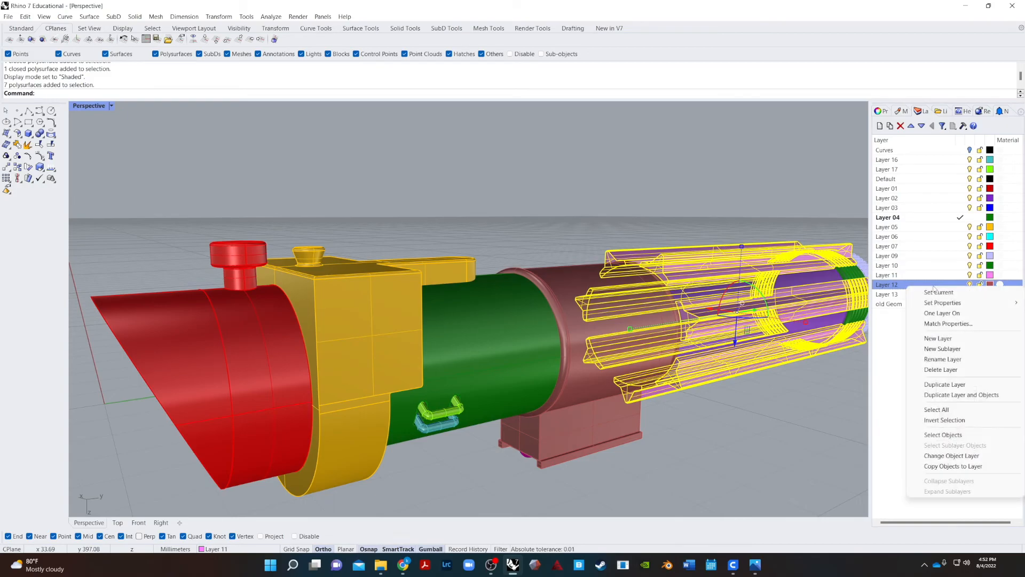
{"action": "left_click", "coordinate": [933, 434]}
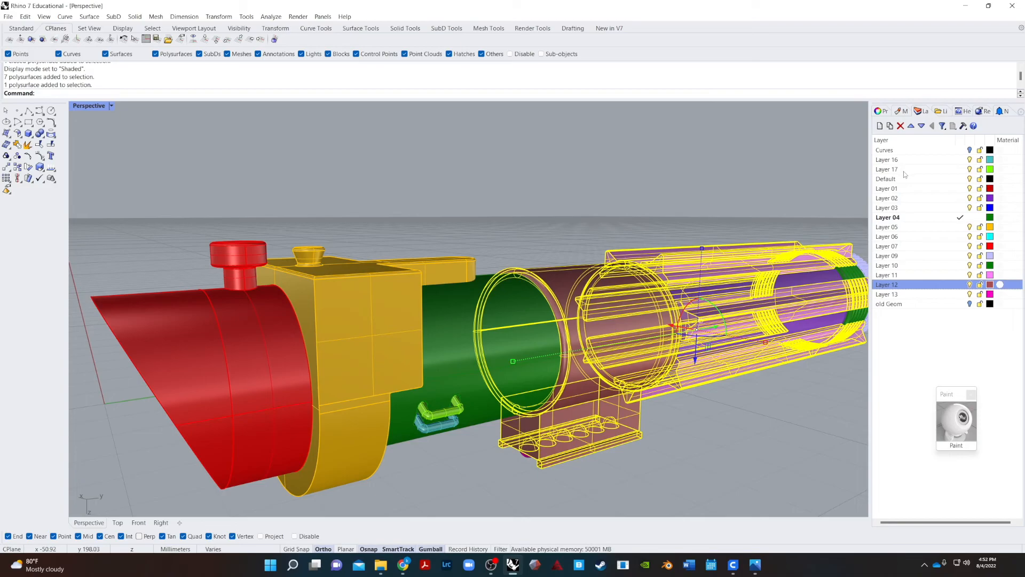
{"action": "right_click", "coordinate": [924, 225]}
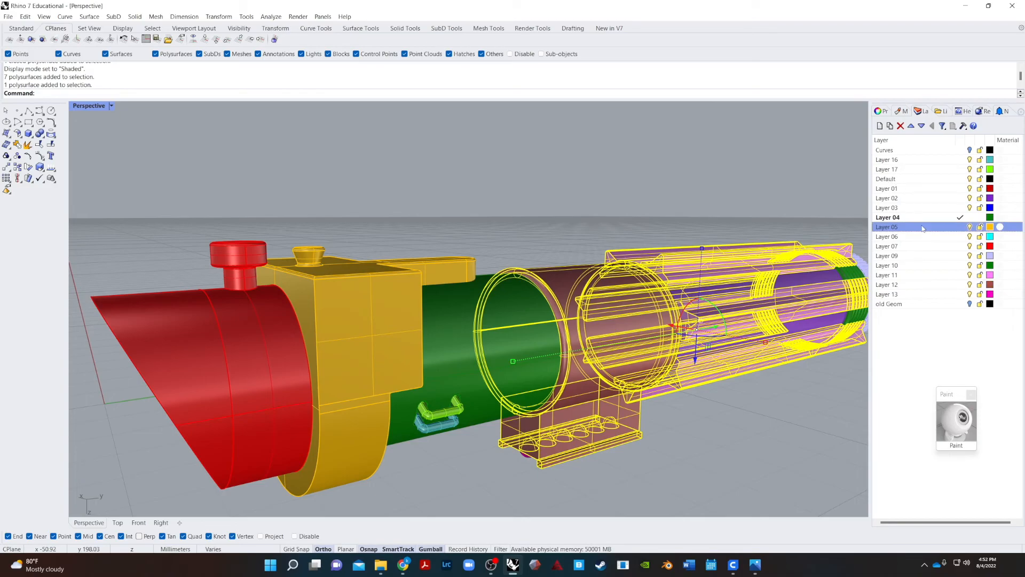
{"action": "left_click", "coordinate": [914, 375]}
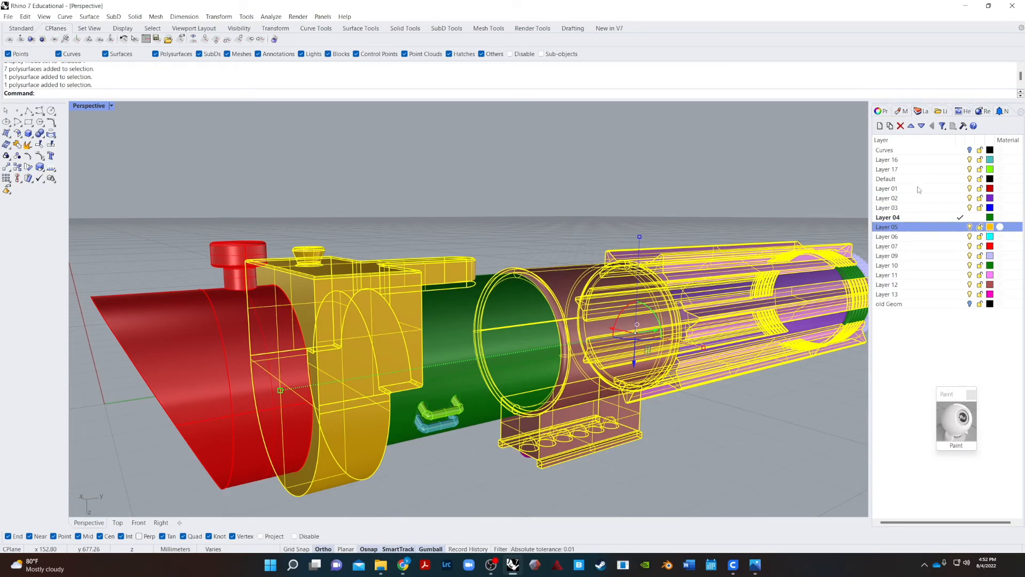
{"action": "right_click", "coordinate": [912, 249]}
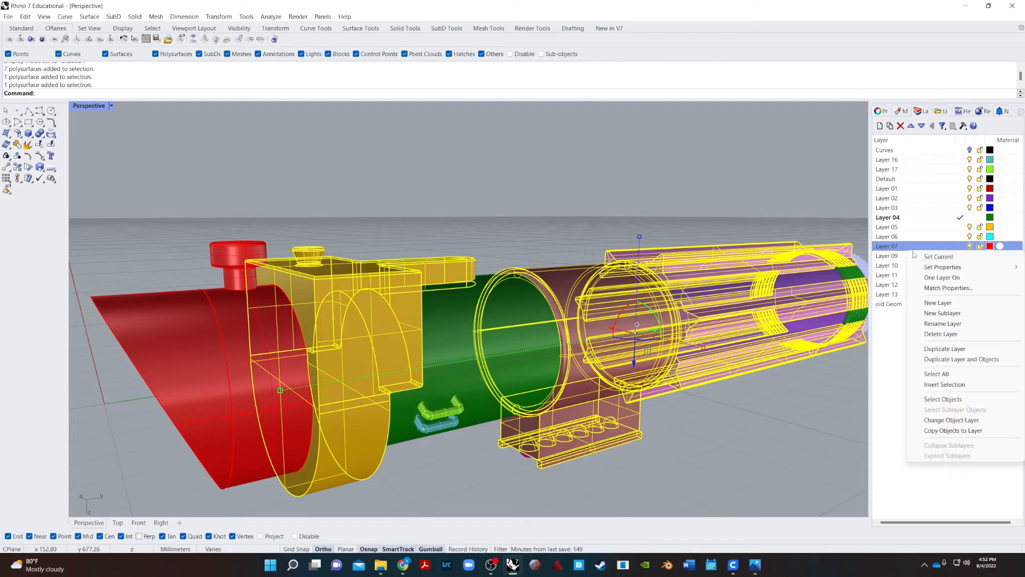
{"action": "left_click", "coordinate": [943, 400]}
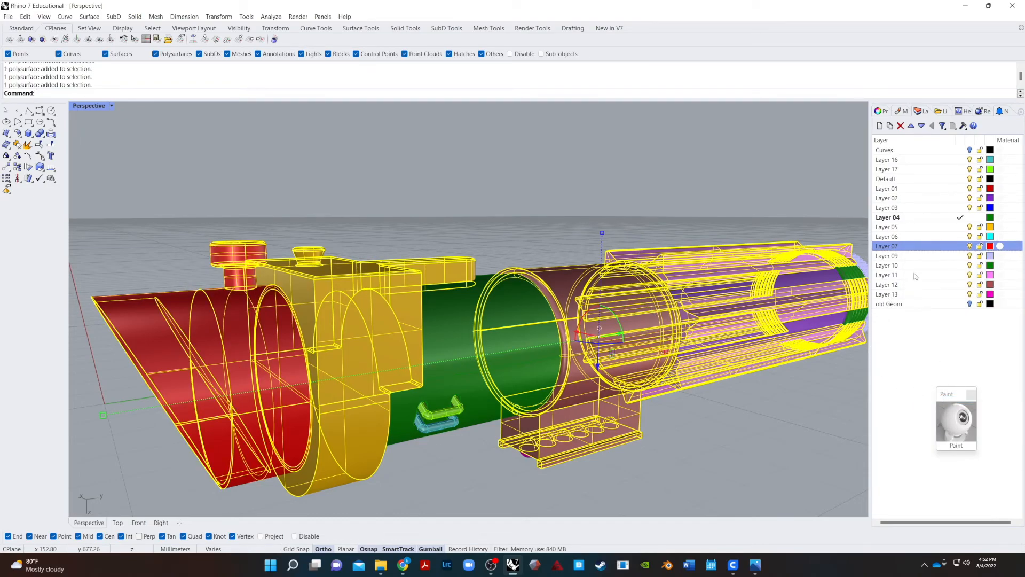
- Assign the dark Plastic material to the selected grips, collar, clamp and slanted end of the hilt
{"action": "left_click", "coordinate": [902, 112]}
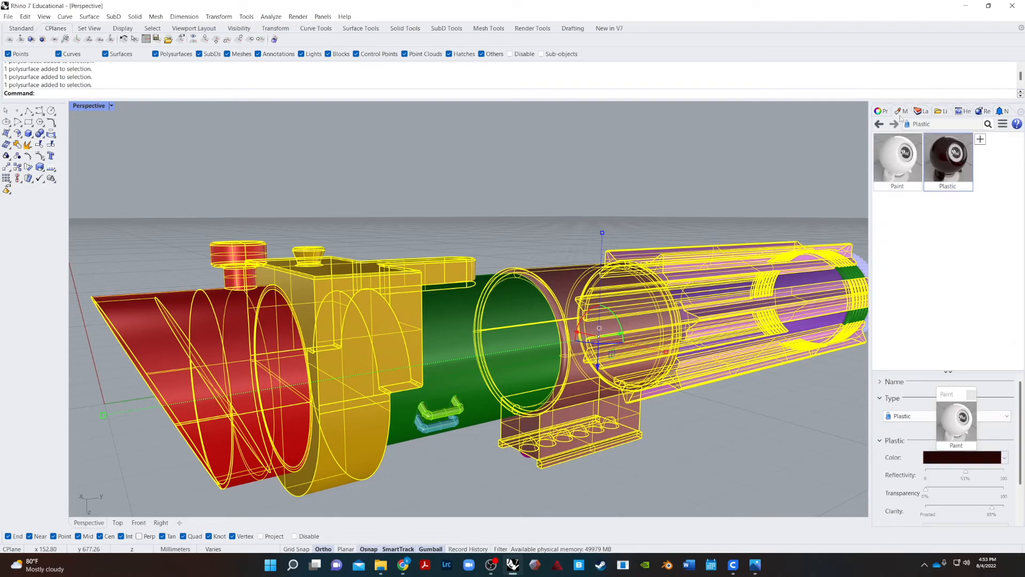
{"action": "right_click", "coordinate": [946, 158]}
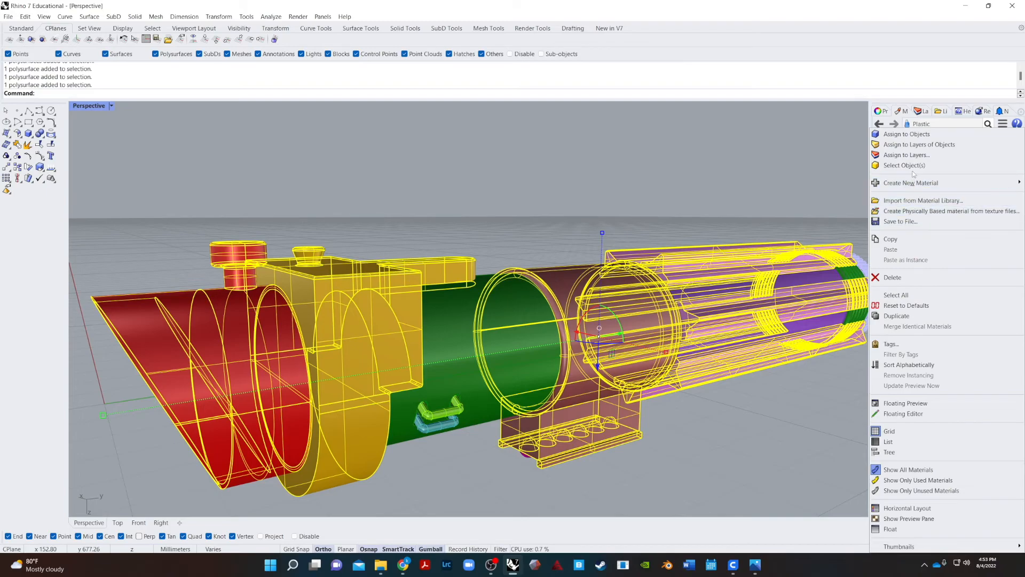
{"action": "left_click", "coordinate": [909, 134]}
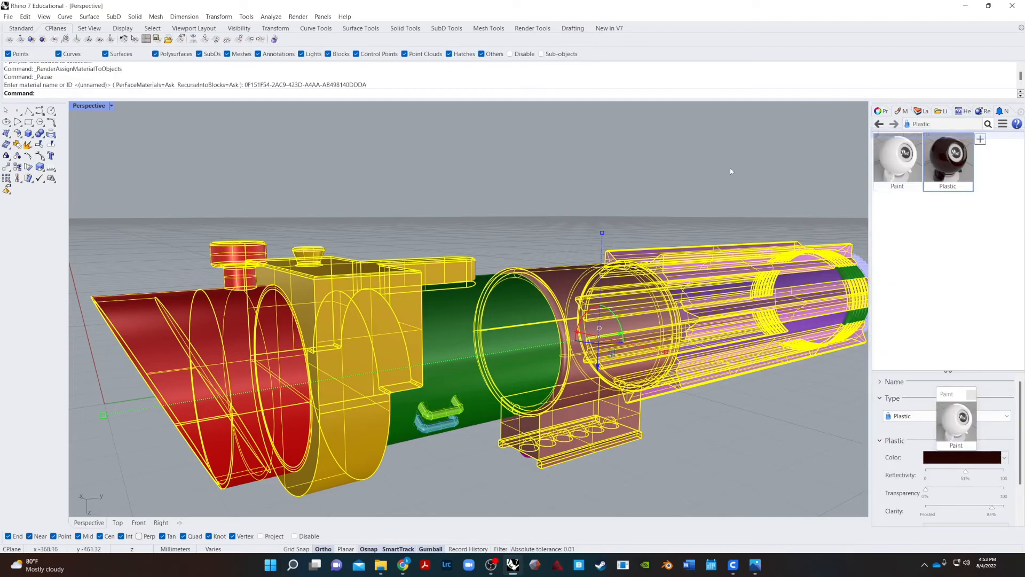
- Switch the Perspective view to Rendered display, clear the selection and inspect the hilt's dark parts from both sides
{"action": "left_click", "coordinate": [111, 106]}
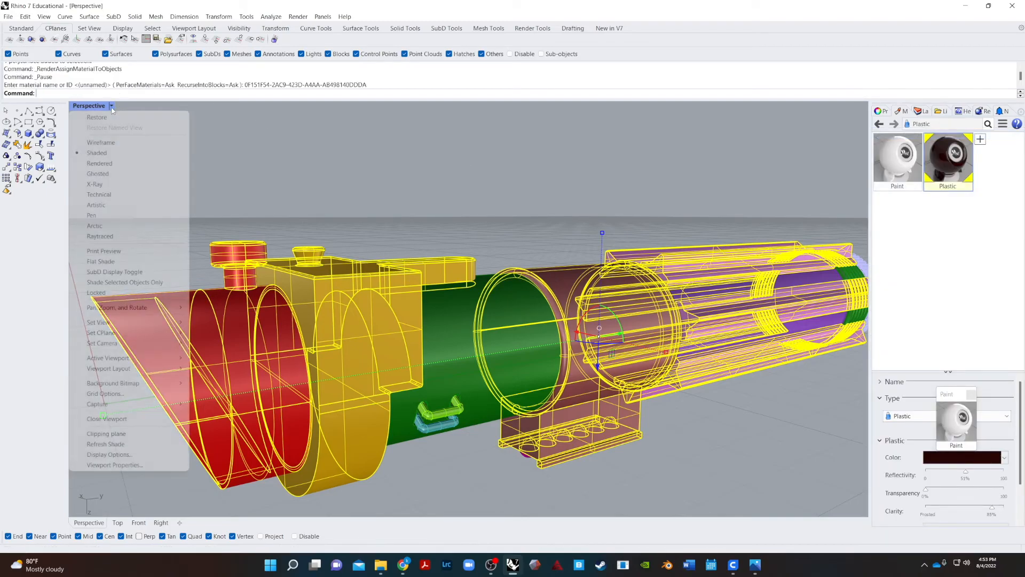
{"action": "left_click", "coordinate": [103, 164]}
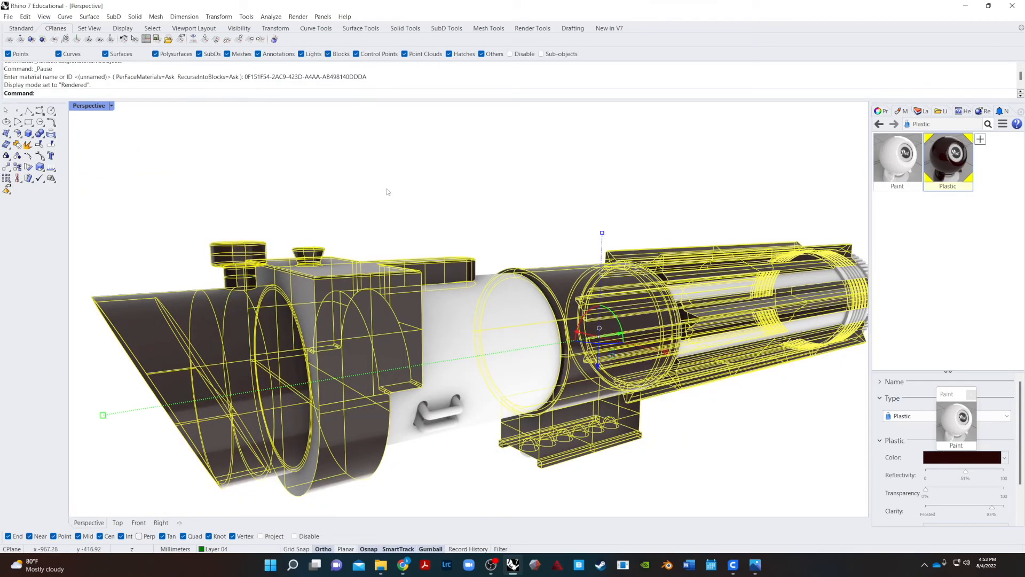
{"action": "scroll", "coordinate": [386, 188], "scroll_direction": "down", "scroll_amount": 3}
{"action": "right_click_drag", "start_coordinate": [631, 367], "coordinate": [349, 435]}
{"action": "left_click", "coordinate": [303, 473]}
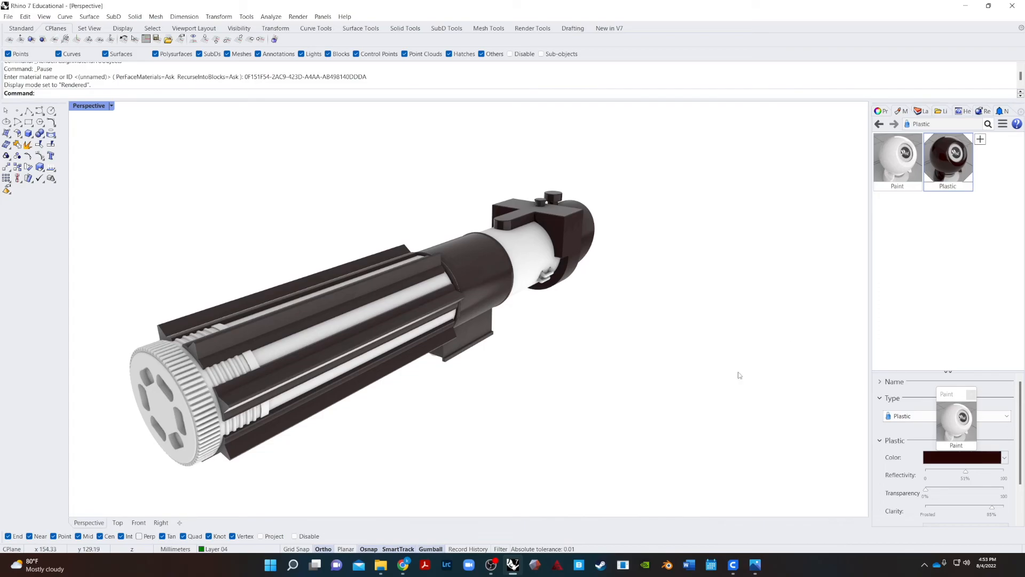
{"action": "right_click_drag", "start_coordinate": [454, 350], "coordinate": [584, 335]}
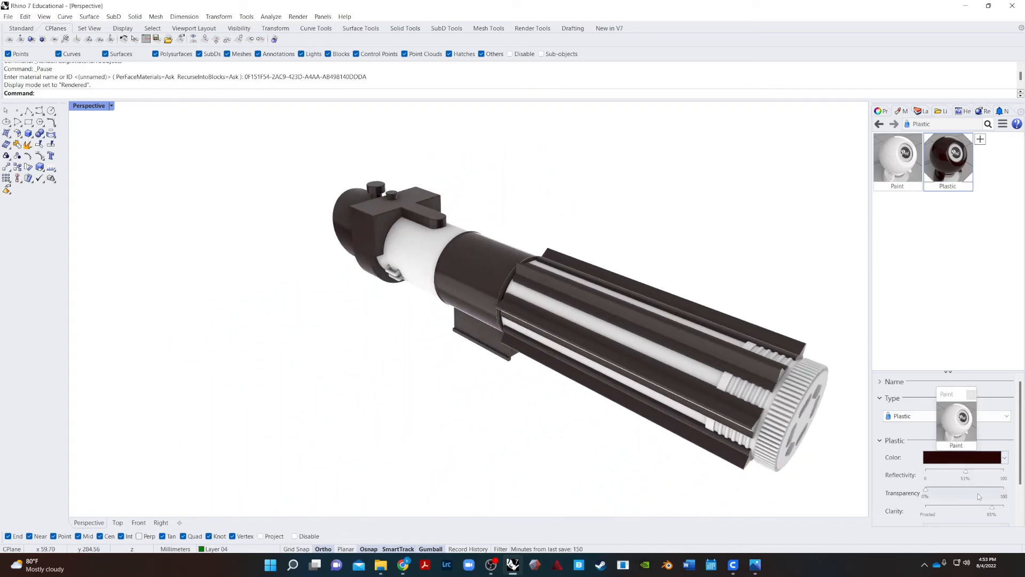
- Reduce the Plastic material's reflectivity to nearly zero and change its colour to a very dark blue, RGB 5, 15, 40
{"action": "left_click_drag", "start_coordinate": [965, 472], "coordinate": [930, 478]}
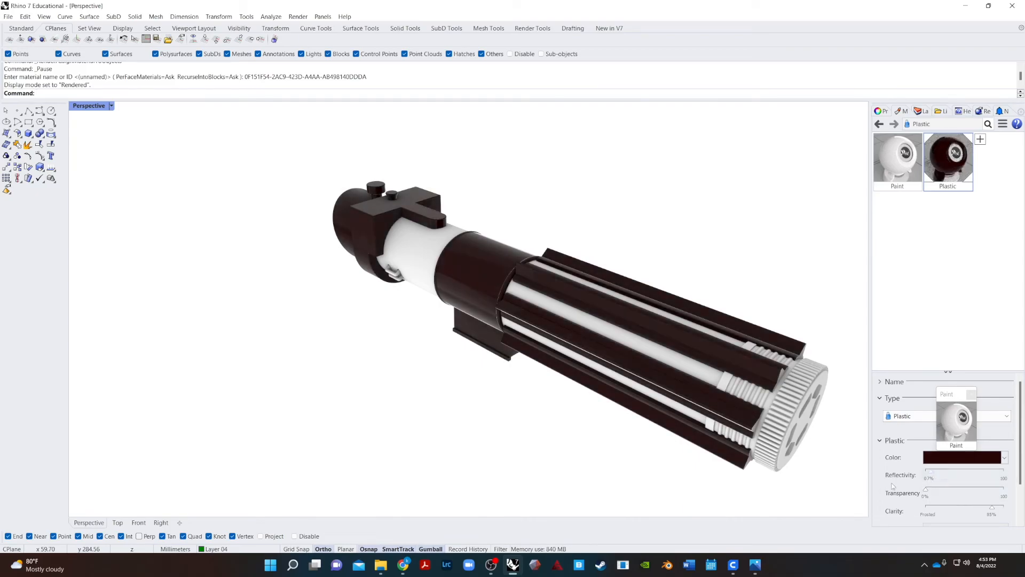
{"action": "right_click_drag", "start_coordinate": [434, 490], "coordinate": [326, 475]}
{"action": "left_click", "coordinate": [982, 457]}
{"action": "left_click", "coordinate": [620, 405]}
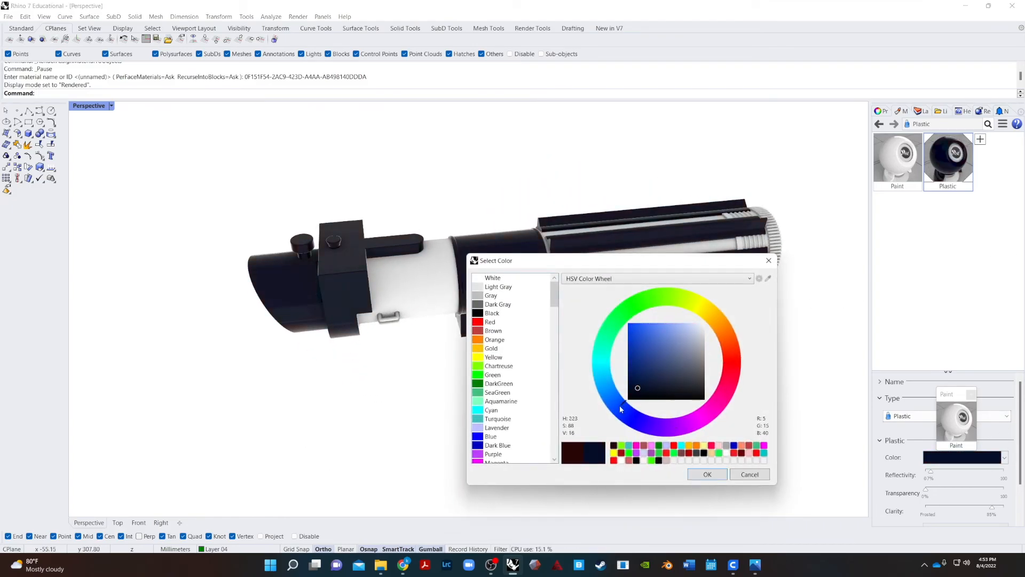
{"action": "left_click", "coordinate": [707, 474]}
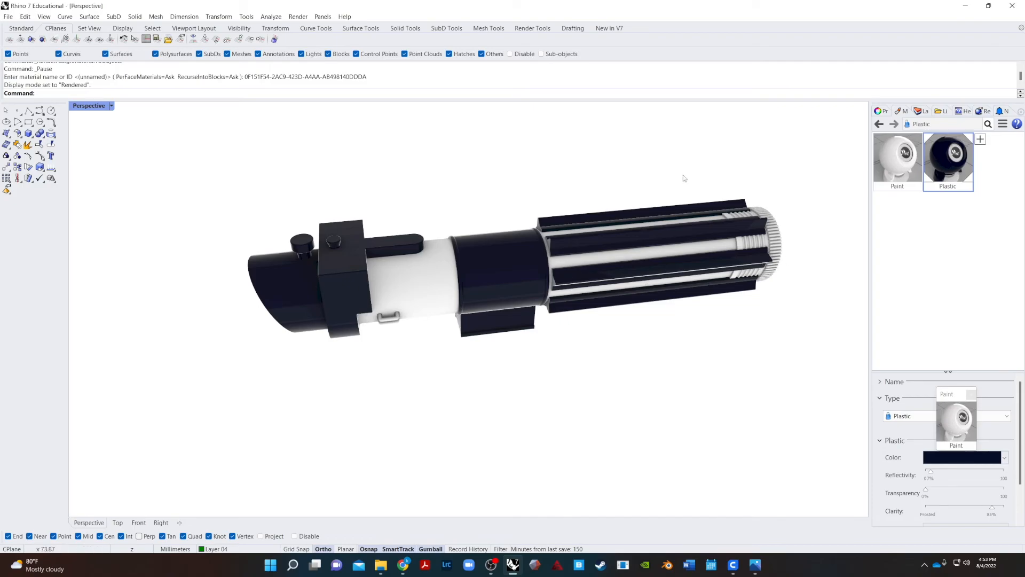
- Select the white tube section between the clamp and the collar, and add a new Metal material with its default name
{"action": "left_click", "coordinate": [424, 296]}
{"action": "left_click", "coordinate": [981, 139]}
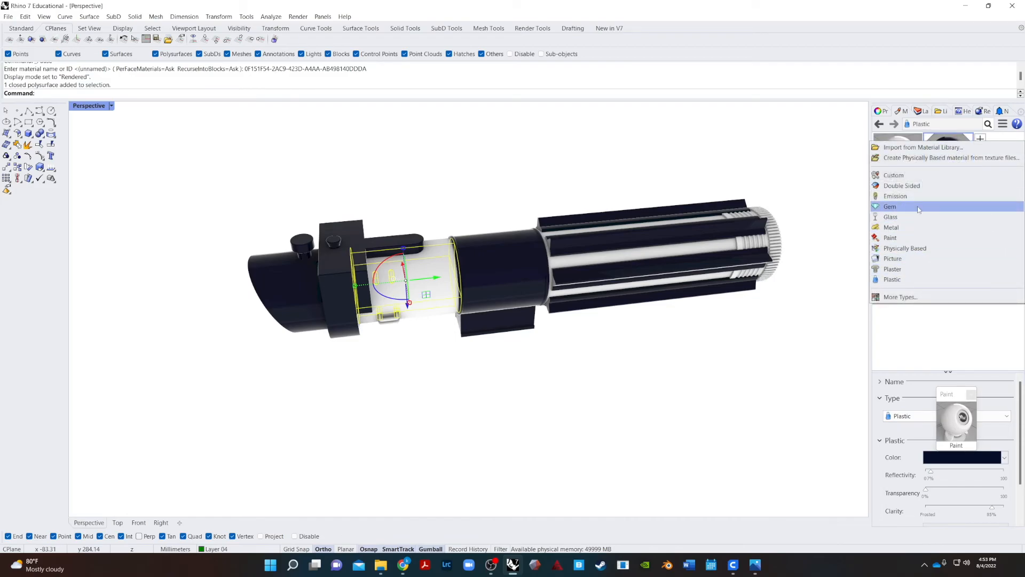
{"action": "left_click", "coordinate": [914, 227]}
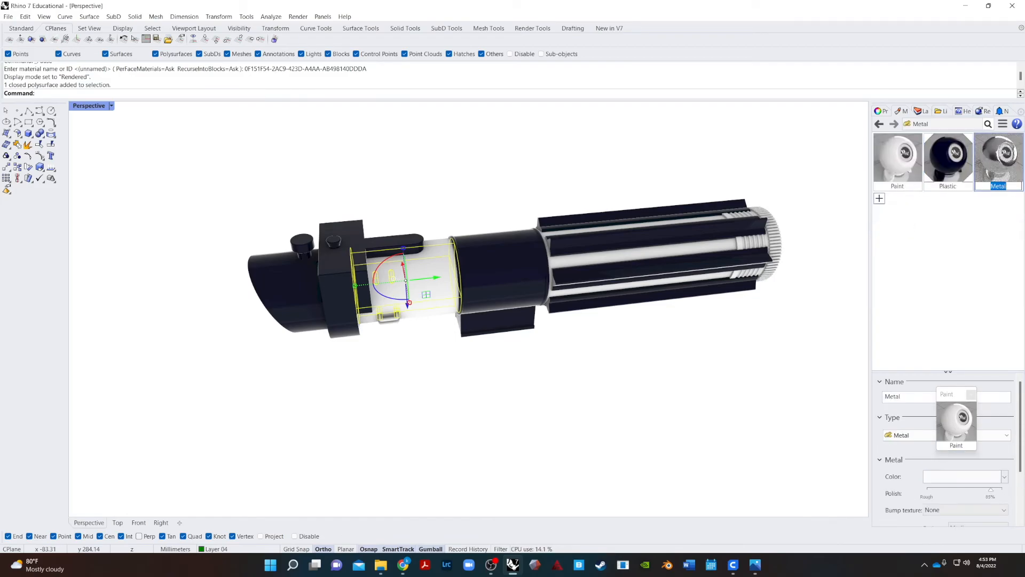
{"action": "key", "text": "Return"}
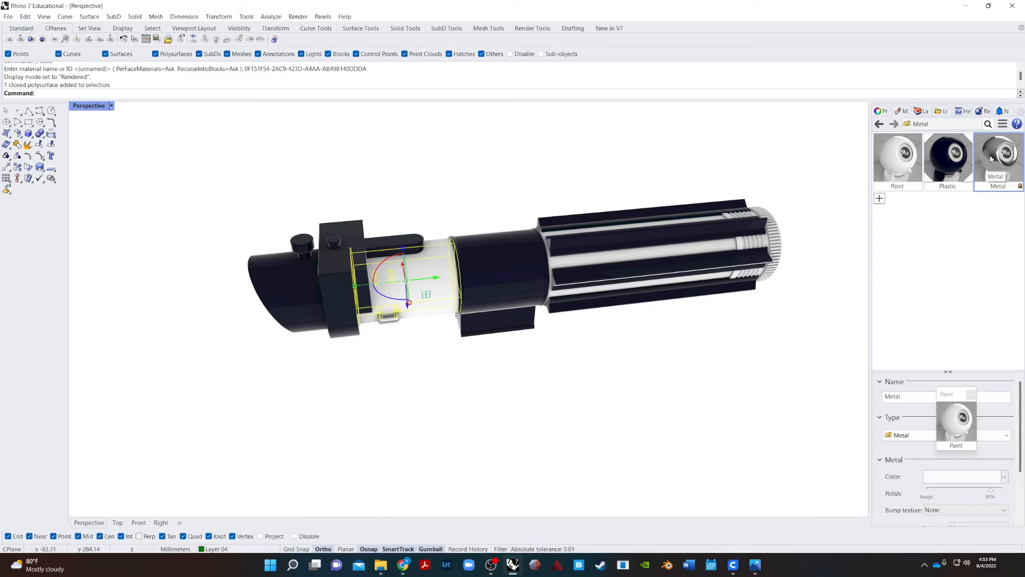
- Apply the Metal material to the white tube section between clamp and collar and to the inner tube beneath the grips
{"action": "left_click_drag", "start_coordinate": [992, 155], "coordinate": [400, 283]}
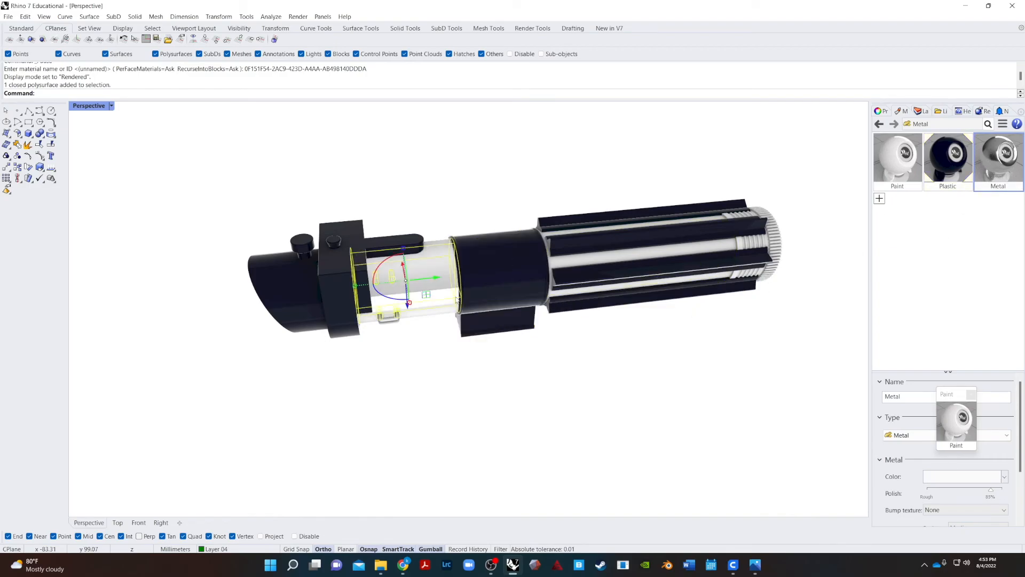
{"action": "left_click_drag", "start_coordinate": [1017, 171], "coordinate": [682, 248]}
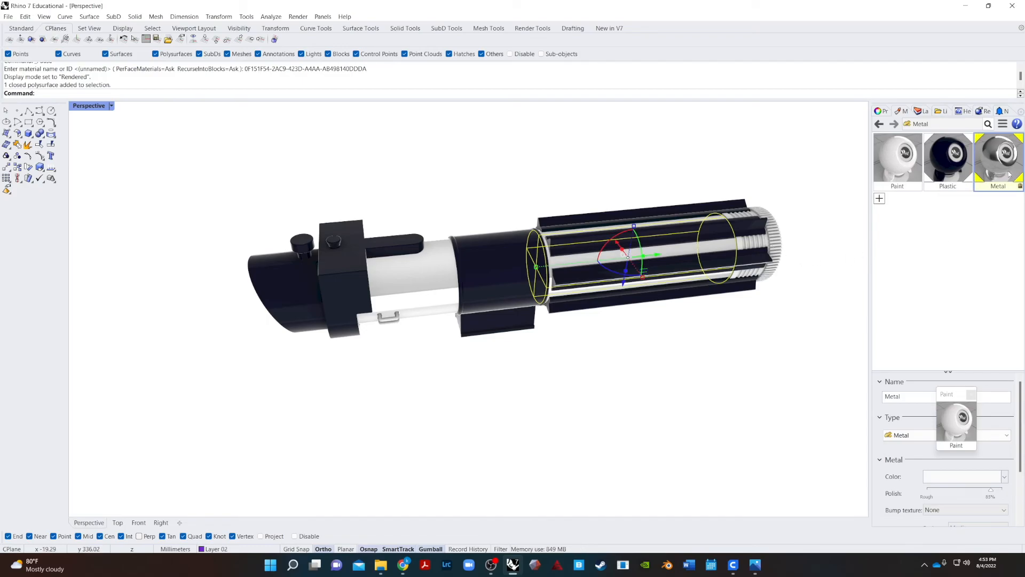
{"action": "right_click", "coordinate": [1009, 171]}
{"action": "left_click", "coordinate": [844, 260]}
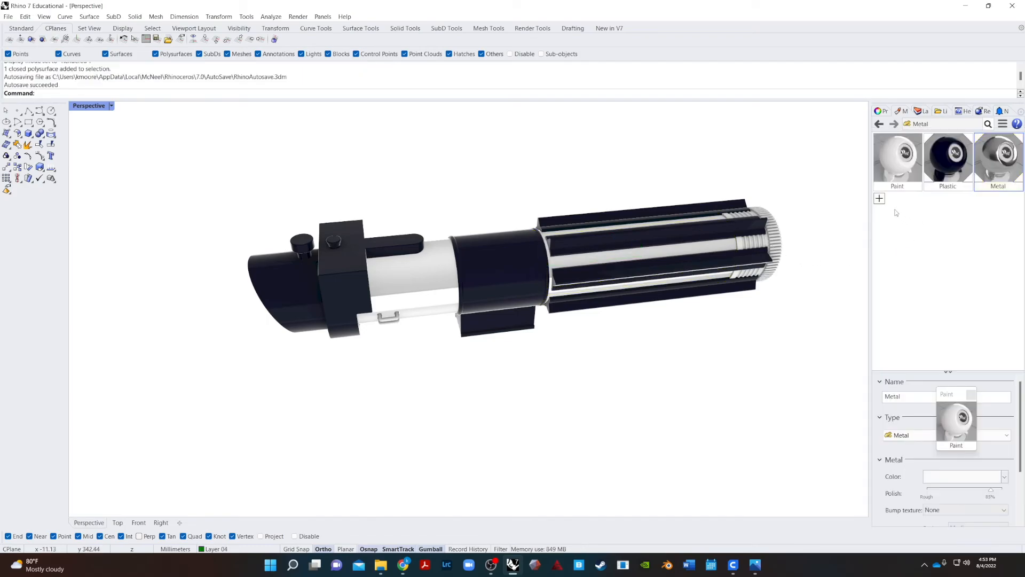
- Add a second Metal material with its default name and set its polish to 55%
{"action": "left_click", "coordinate": [879, 198]}
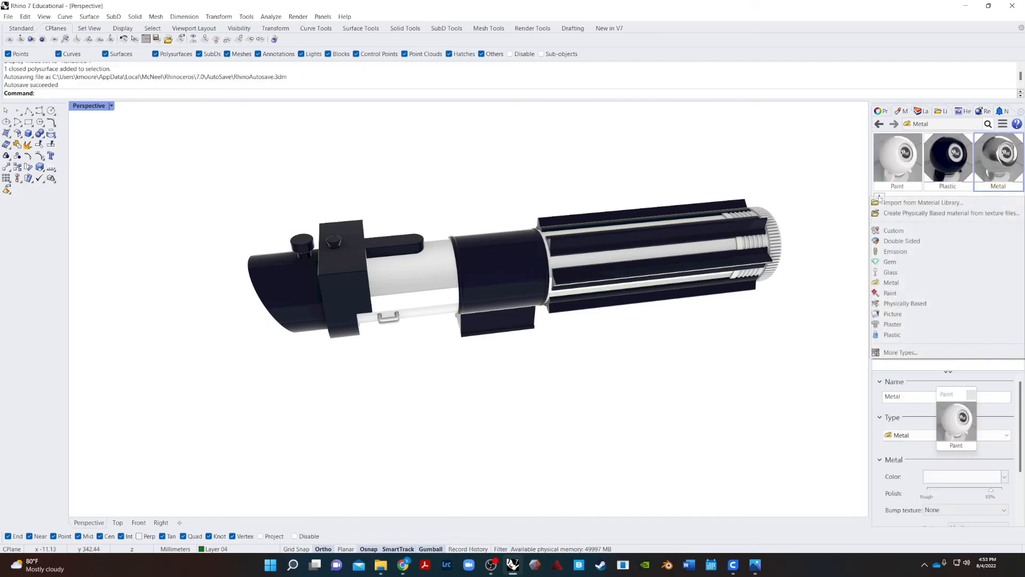
{"action": "left_click", "coordinate": [899, 282]}
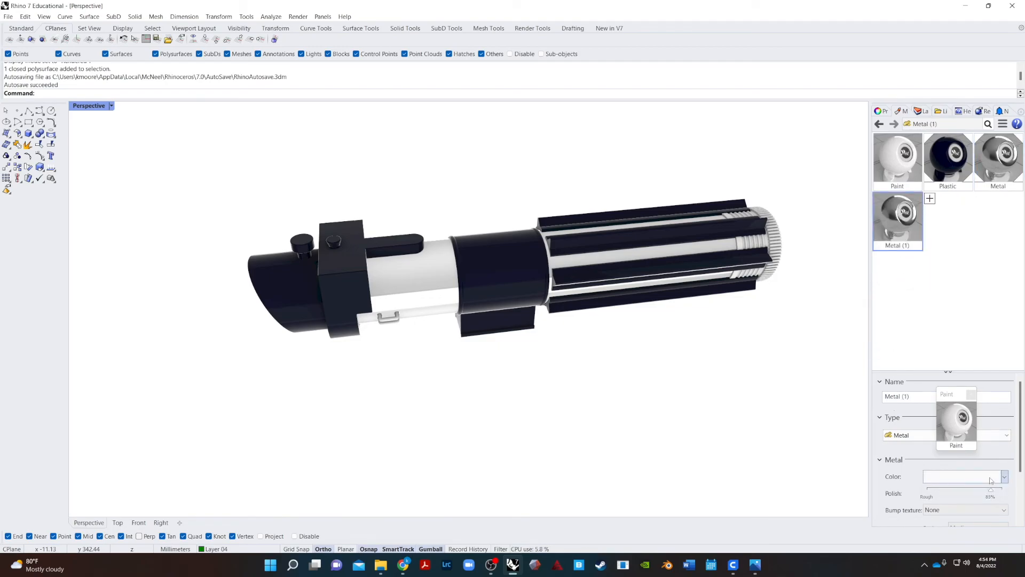
{"action": "left_click_drag", "start_coordinate": [990, 491], "coordinate": [942, 498]}
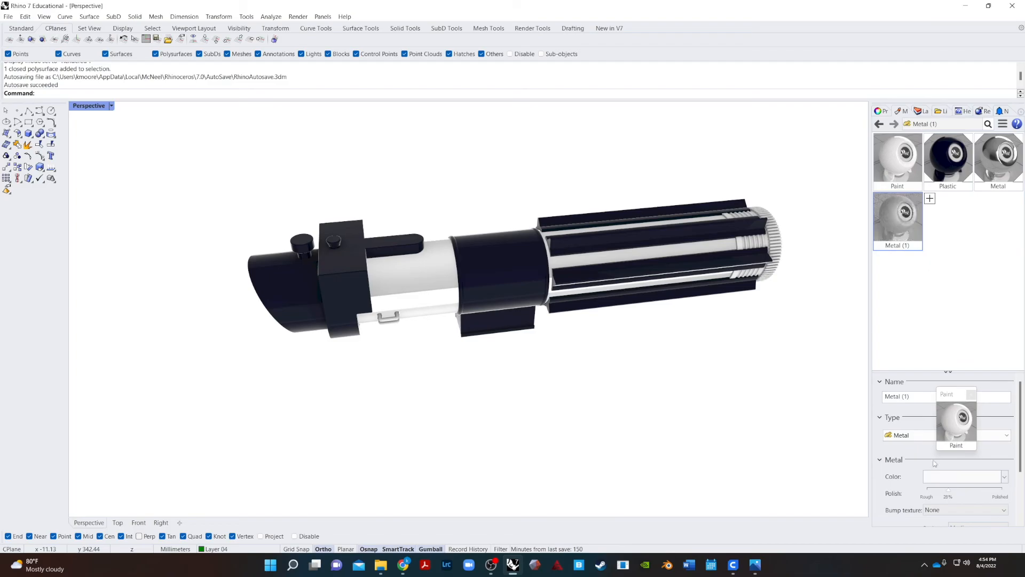
{"action": "left_click", "coordinate": [968, 491]}
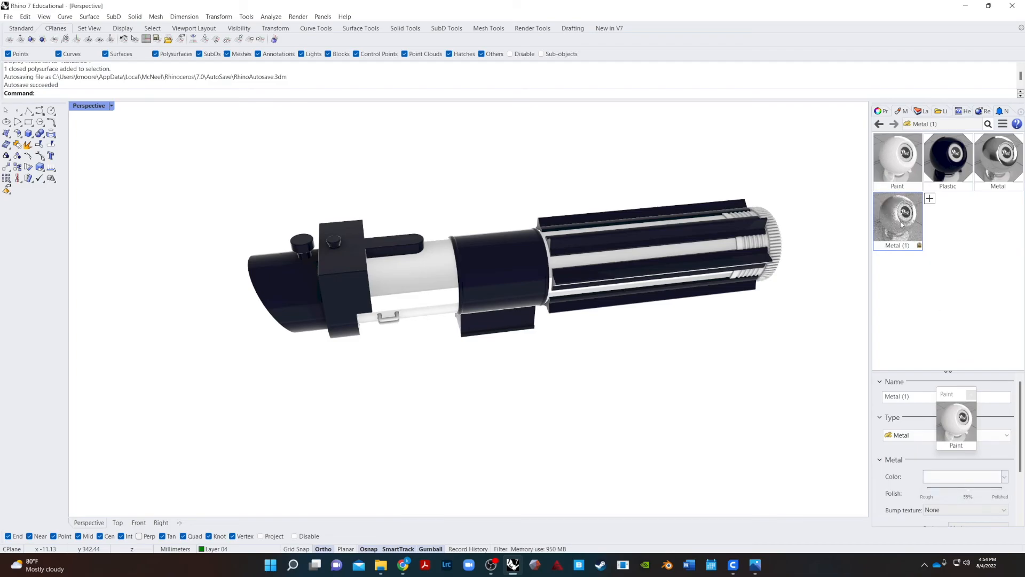
- Apply the less polished Metal (1) material to the ribbed end cap of the hilt and clear the selection
{"action": "left_click", "coordinate": [771, 238]}
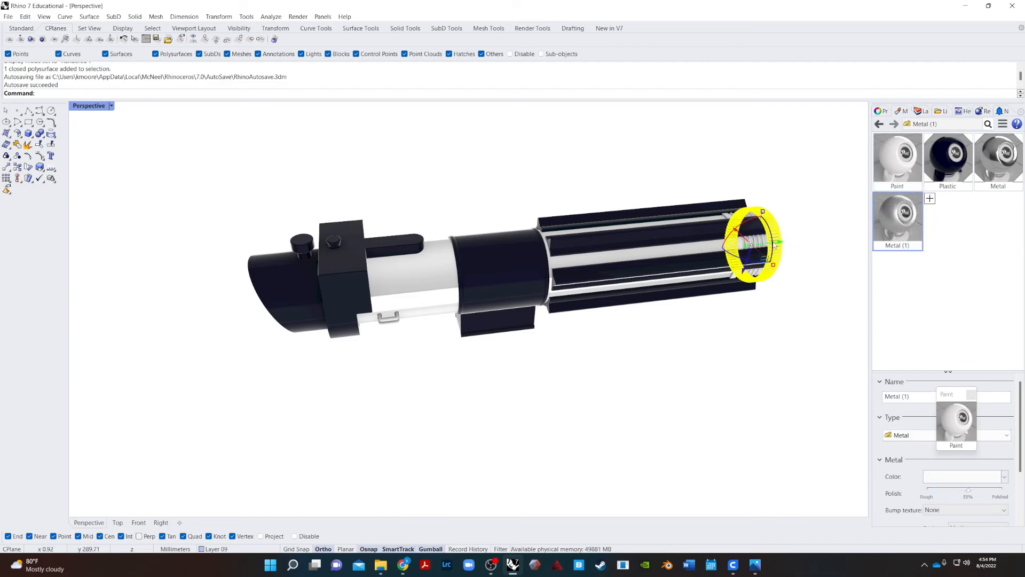
{"action": "scroll", "coordinate": [776, 229], "scroll_direction": "up", "scroll_amount": 5}
{"action": "left_click_drag", "start_coordinate": [888, 222], "coordinate": [764, 213]}
{"action": "scroll", "coordinate": [770, 291], "scroll_direction": "down", "scroll_amount": 5}
{"action": "left_click", "coordinate": [701, 400]}
- Select all six white spheres in the row on the collar's raised block
{"action": "right_click_drag", "start_coordinate": [702, 401], "coordinate": [459, 259]}
{"action": "scroll", "coordinate": [459, 259], "scroll_direction": "up", "scroll_amount": 3}
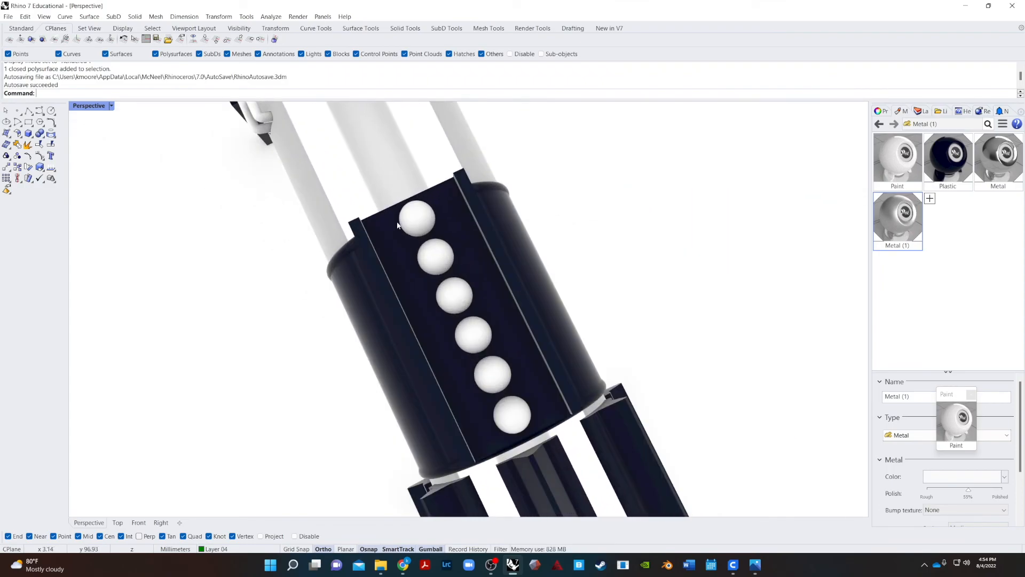
{"action": "left_click", "coordinate": [408, 225]}
{"action": "left_click", "coordinate": [433, 257], "text": "shift"}
{"action": "left_click", "coordinate": [454, 296], "text": "shift"}
{"action": "left_click", "coordinate": [473, 335], "text": "shift"}
{"action": "left_click", "coordinate": [493, 374], "text": "shift"}
{"action": "left_click", "coordinate": [526, 428], "text": "shift"}
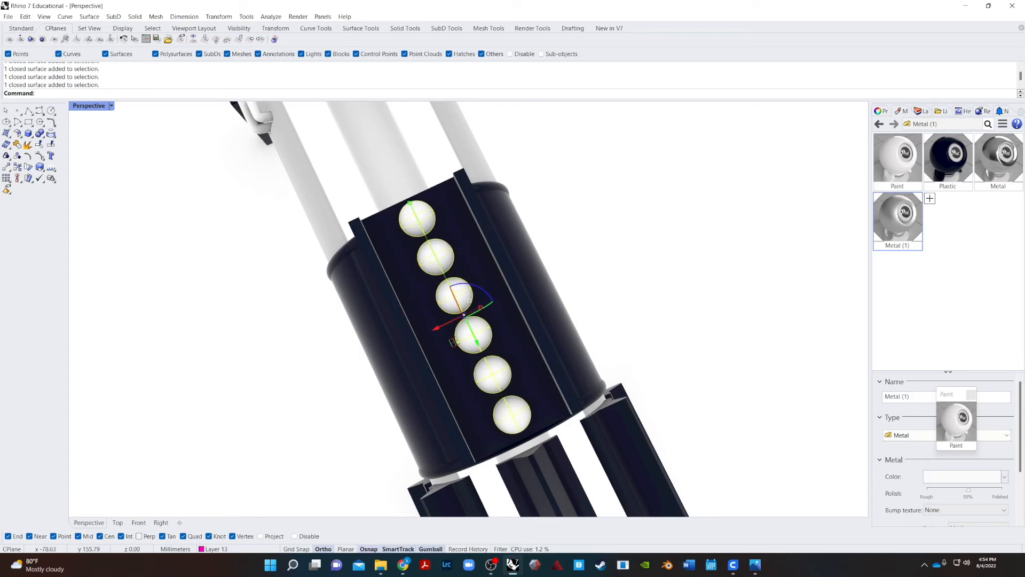
- Add a new Glass material with its default name and set its colour to bright blue, about RGB 0, 103, 255
{"action": "left_click", "coordinate": [930, 198]}
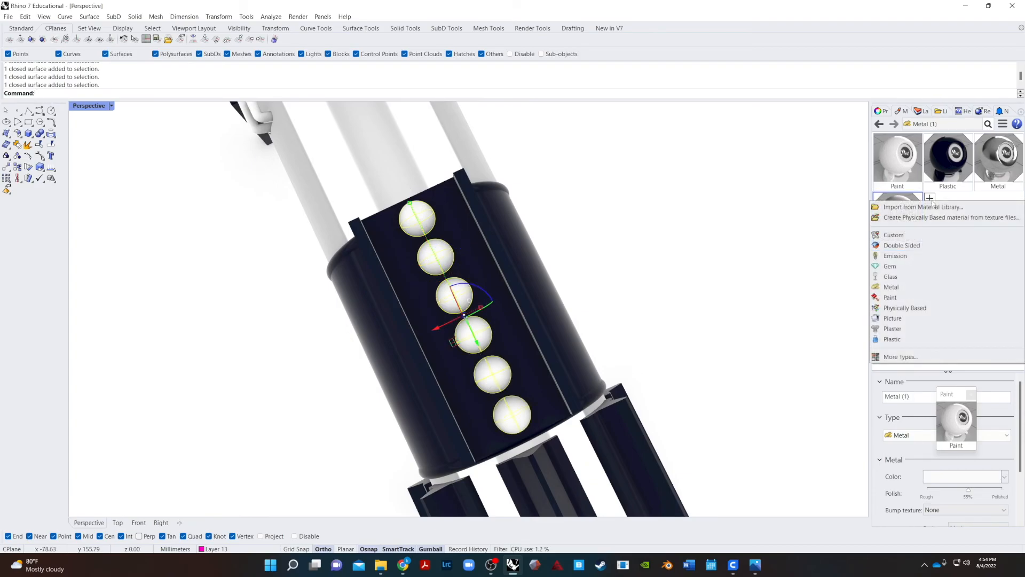
{"action": "left_click", "coordinate": [898, 275]}
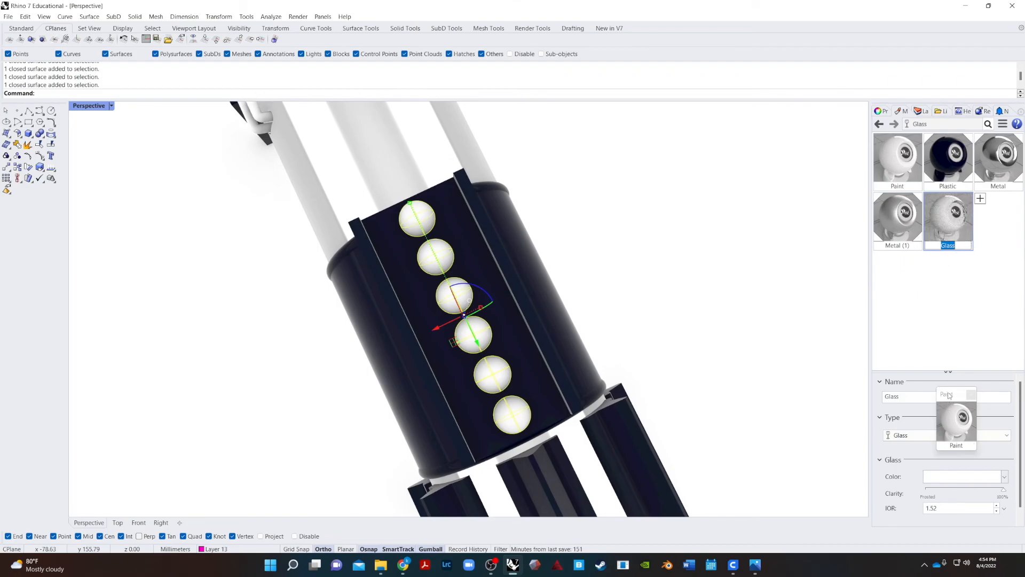
{"action": "left_click", "coordinate": [955, 475]}
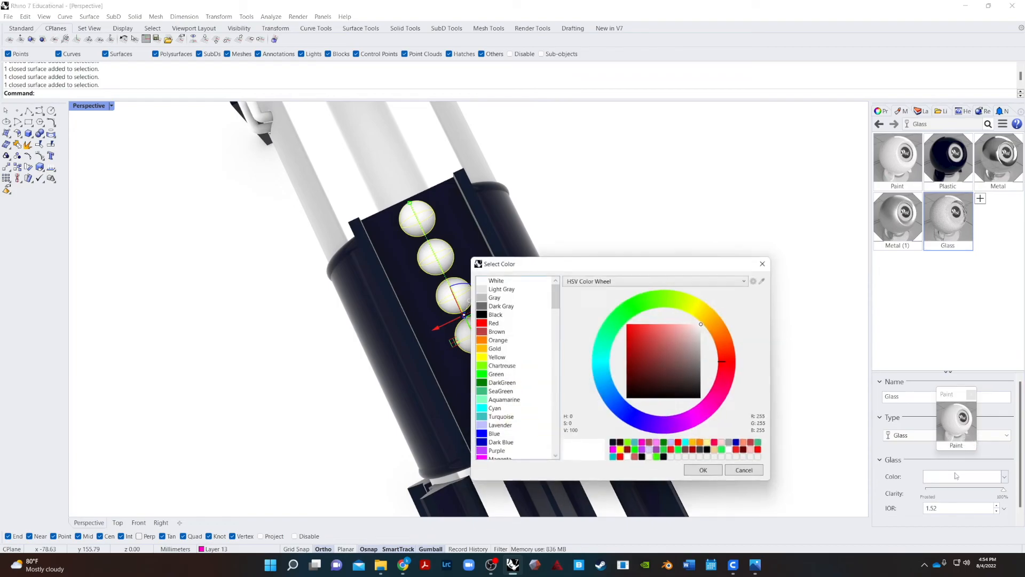
{"action": "left_click", "coordinate": [603, 405]}
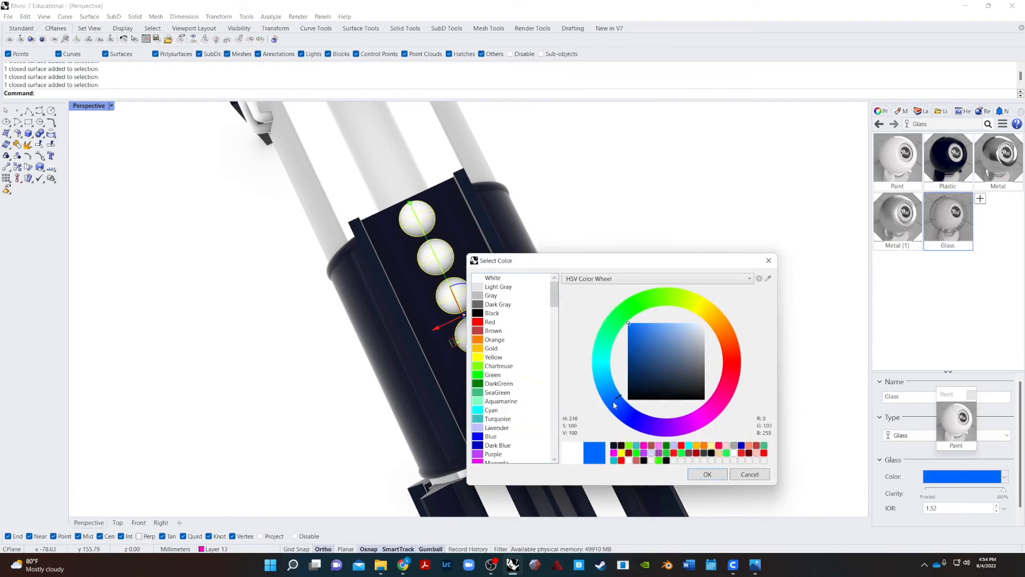
{"action": "left_click", "coordinate": [706, 475]}
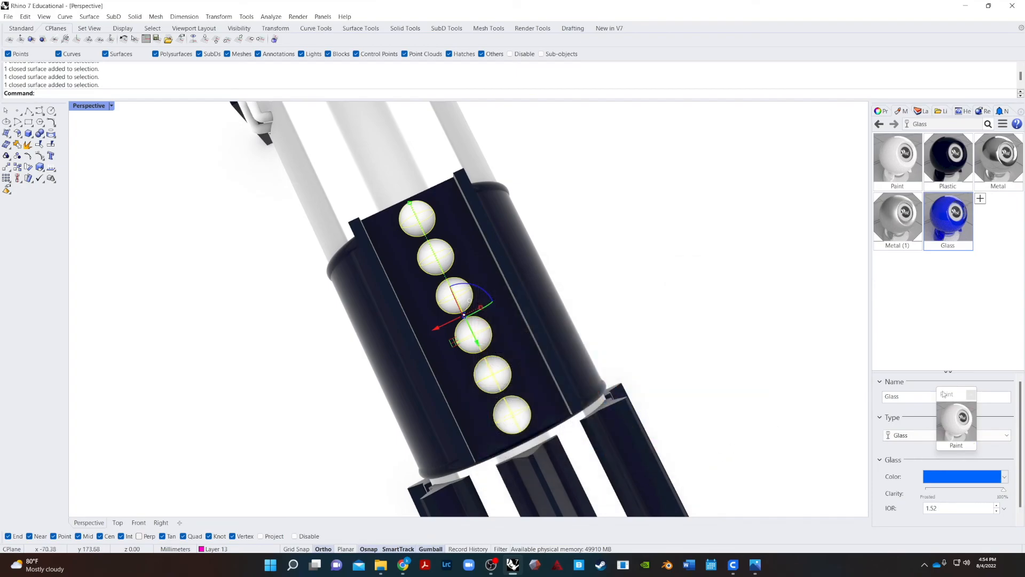
- Assign the blue Glass material to all six spheres on the collar block, then clear the selection
{"action": "left_click_drag", "start_coordinate": [941, 206], "coordinate": [472, 327]}
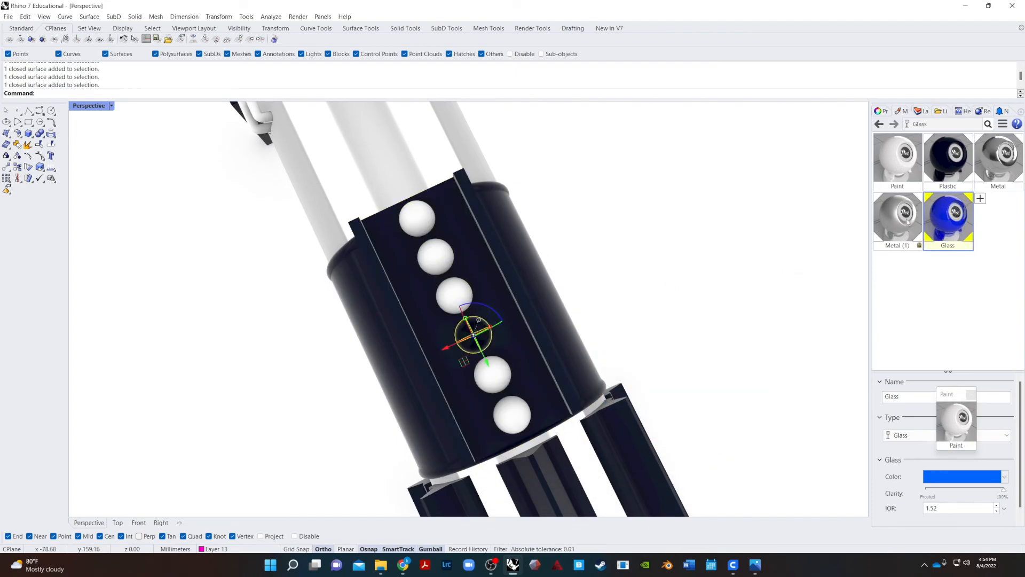
{"action": "left_click", "coordinate": [426, 296]}
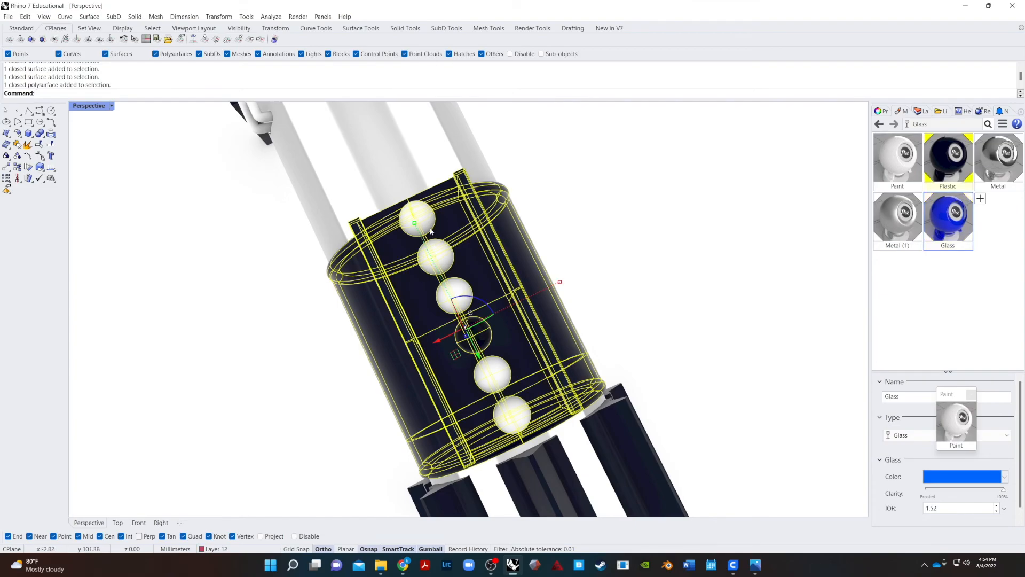
{"action": "left_click", "coordinate": [431, 231]}
{"action": "left_click", "coordinate": [432, 252], "text": "shift"}
{"action": "left_click", "coordinate": [447, 300], "text": "shift"}
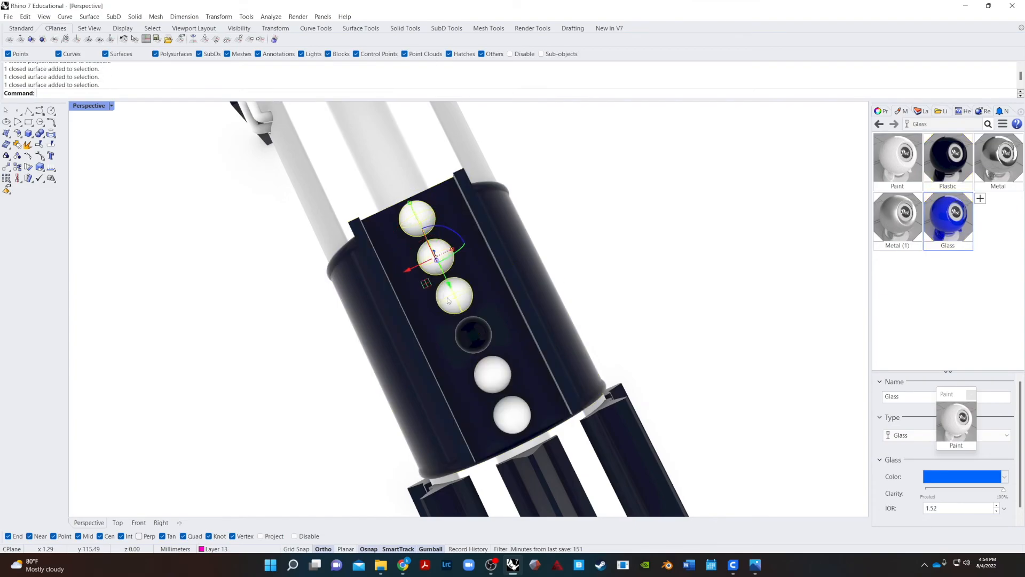
{"action": "left_click", "coordinate": [490, 375], "text": "shift"}
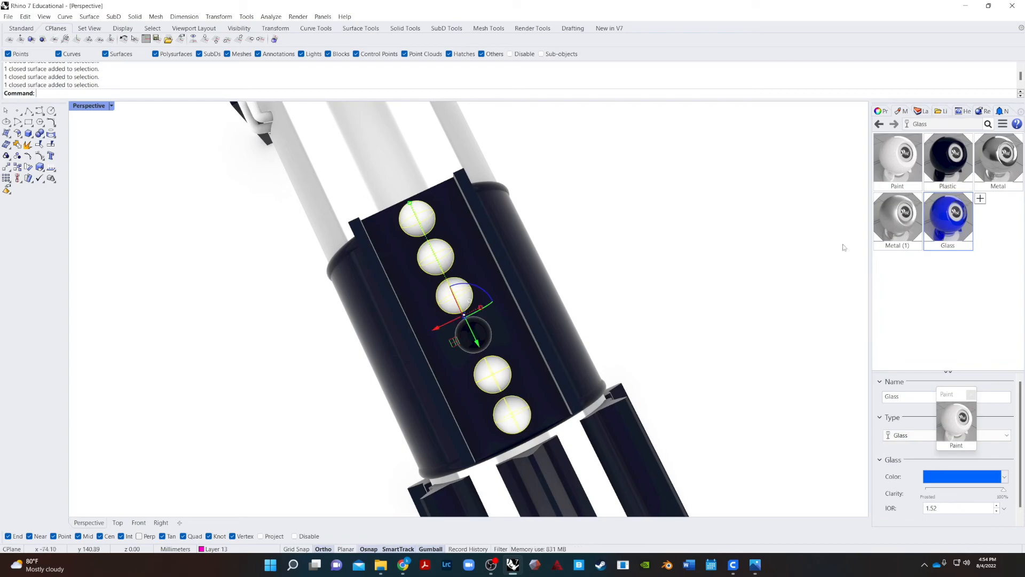
{"action": "right_click", "coordinate": [935, 241]}
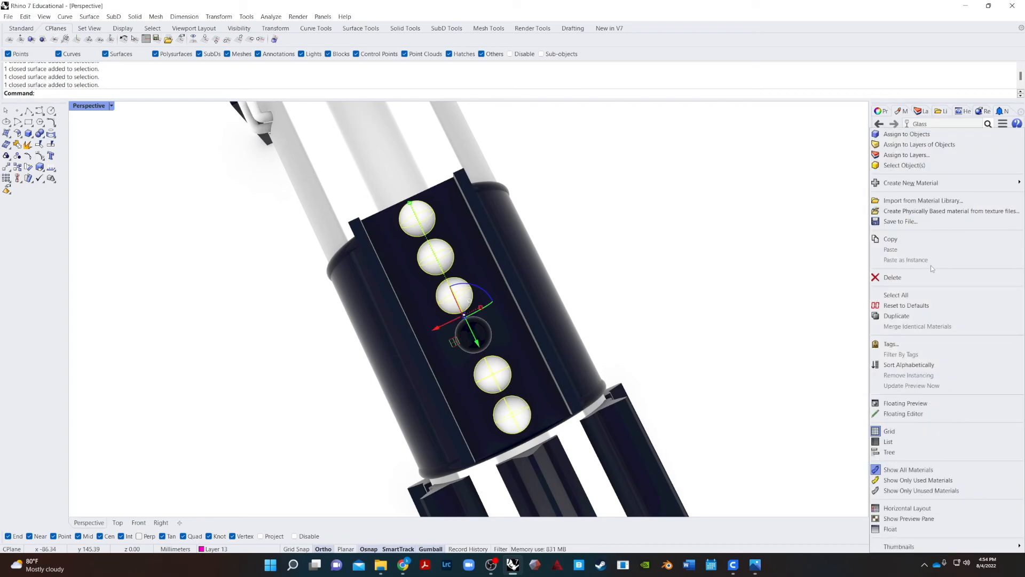
{"action": "left_click", "coordinate": [902, 134]}
{"action": "key", "text": "Escape"}
- Assign the white Paint material to the pair of small U-shaped handles on the tube nearer the sphere block's side
{"action": "right_click_drag", "start_coordinate": [712, 298], "coordinate": [217, 386]}
{"action": "scroll", "coordinate": [506, 226], "scroll_direction": "down", "scroll_amount": 6}
{"action": "scroll", "coordinate": [334, 362], "scroll_direction": "up", "scroll_amount": 7}
{"action": "left_click", "coordinate": [332, 377]}
{"action": "left_click", "coordinate": [432, 138], "text": "shift"}
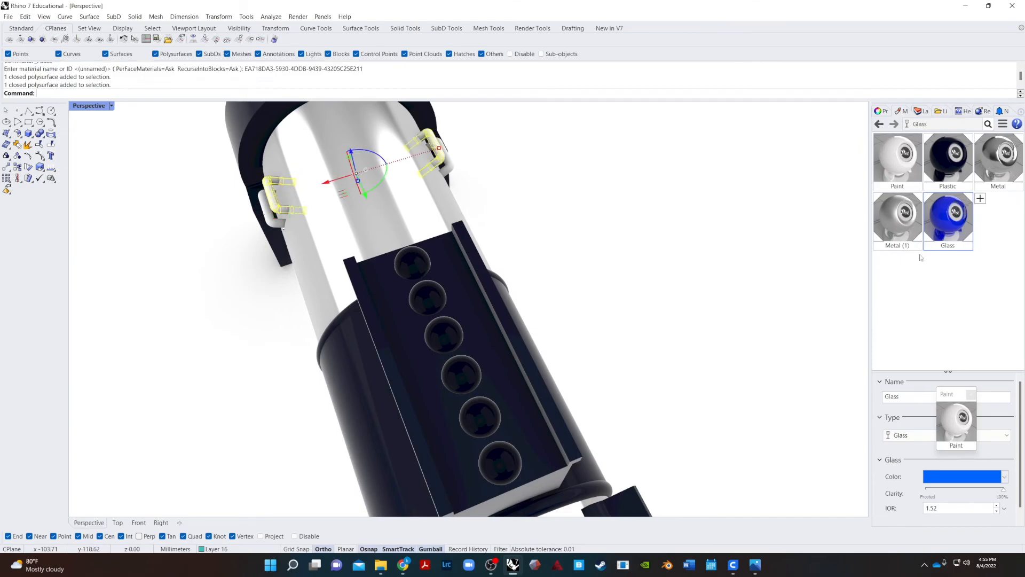
{"action": "right_click", "coordinate": [897, 161]}
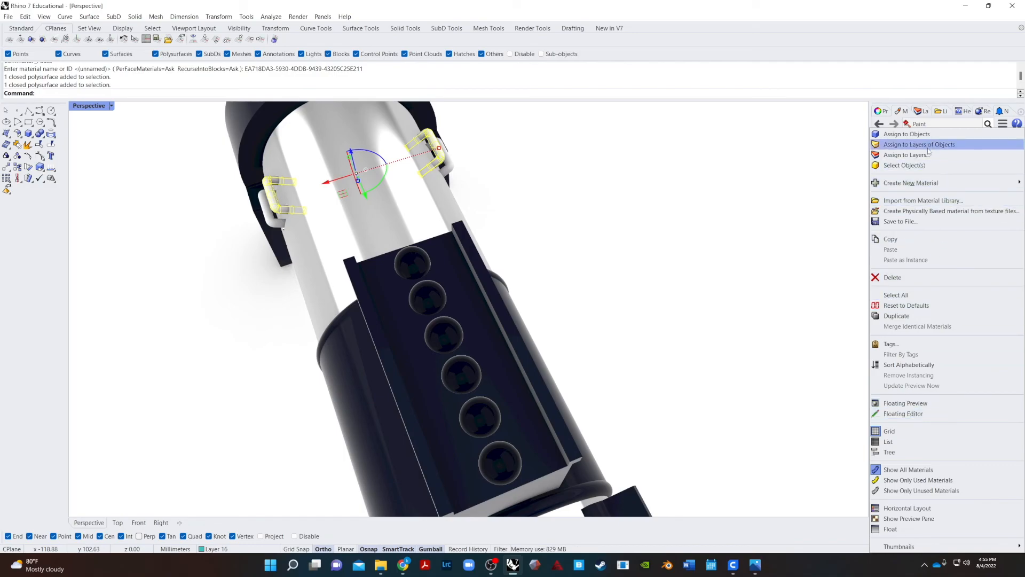
{"action": "left_click", "coordinate": [902, 134]}
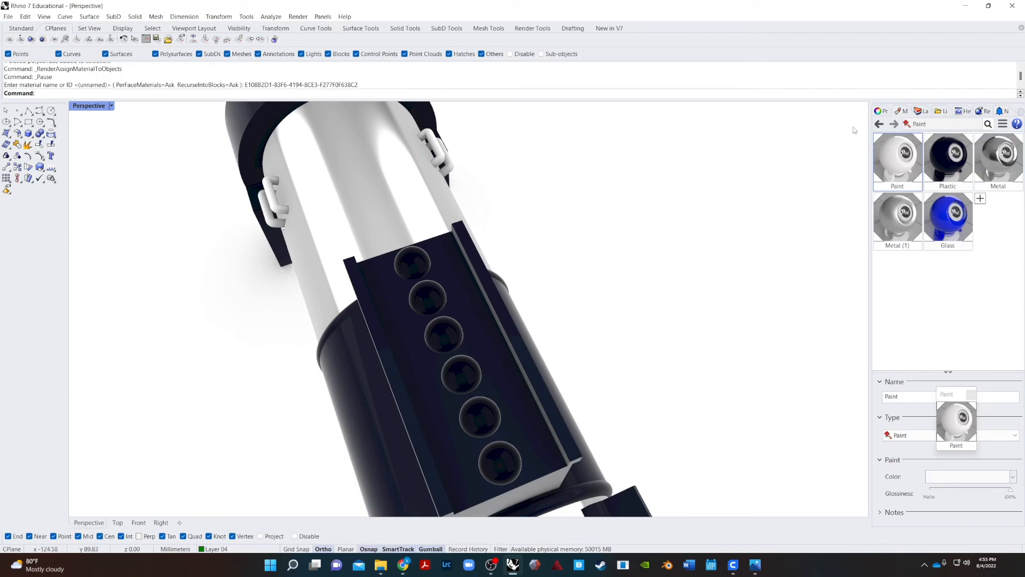
- Add a second Paint material, select the other pair of U-shaped handles, and set the new material's colour to dark red
{"action": "left_click", "coordinate": [980, 198]}
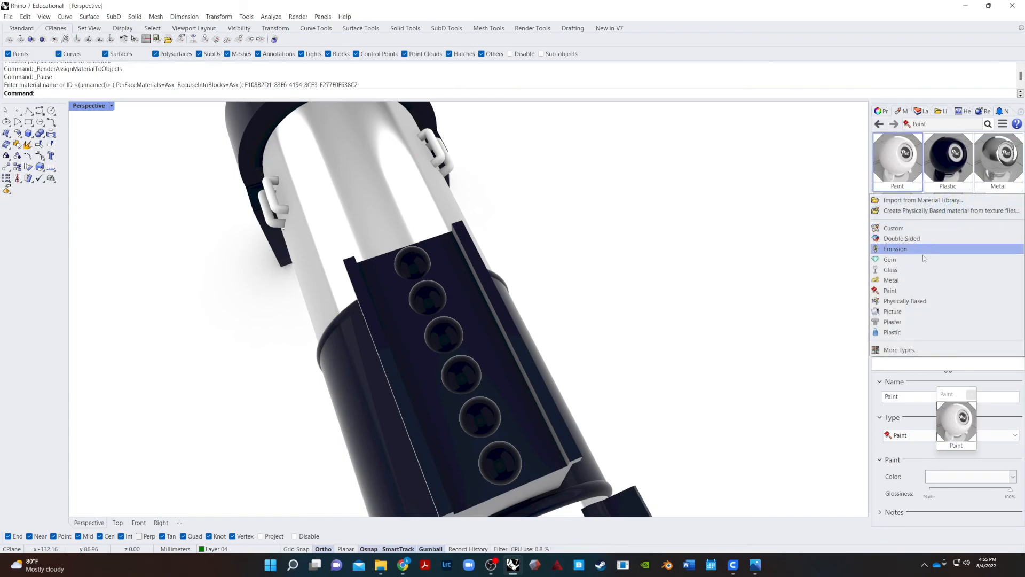
{"action": "left_click", "coordinate": [912, 292]}
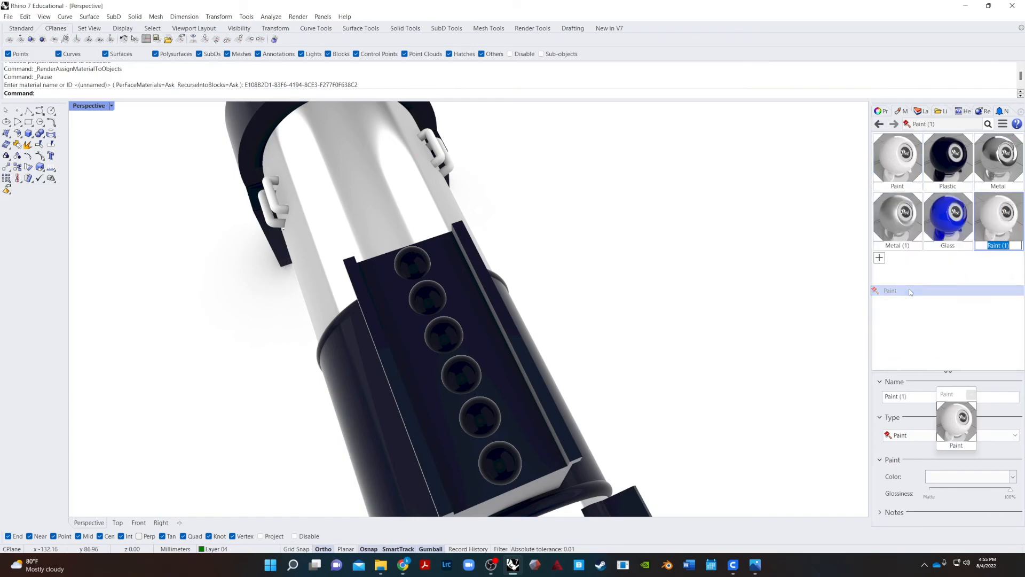
{"action": "left_click", "coordinate": [455, 171]}
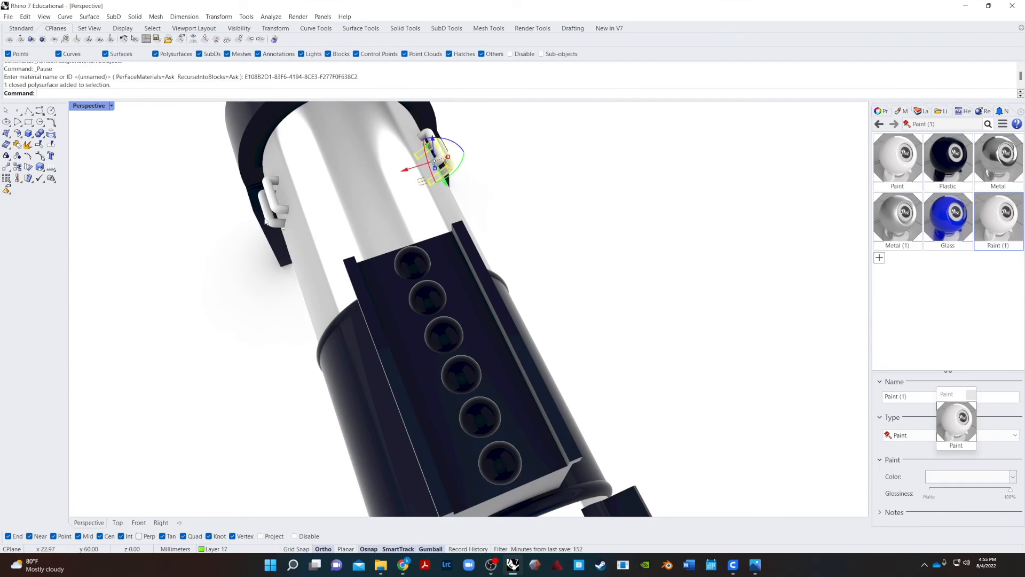
{"action": "left_click", "coordinate": [265, 220], "text": "shift"}
{"action": "left_click", "coordinate": [996, 221]}
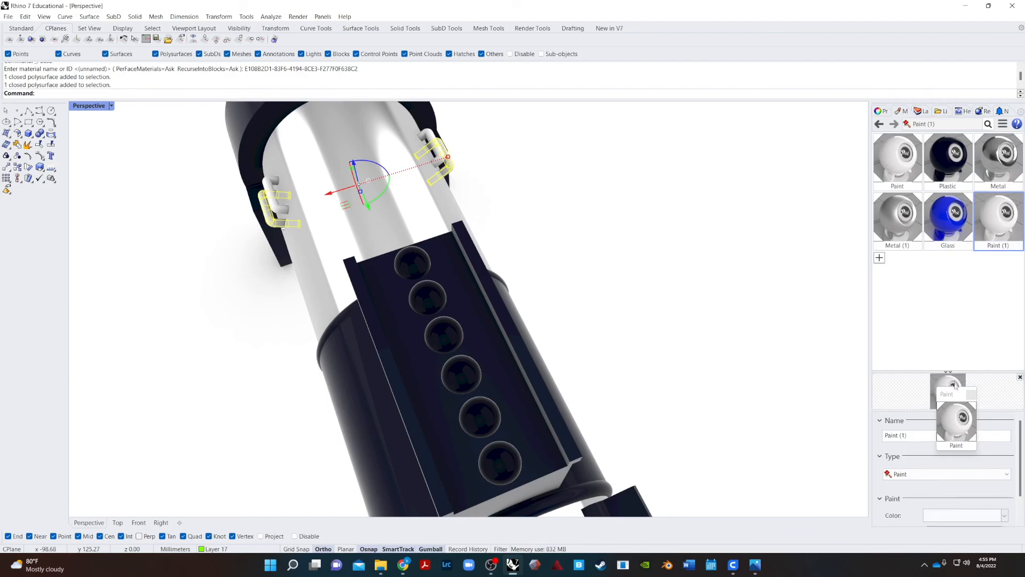
{"action": "left_click", "coordinate": [940, 515]}
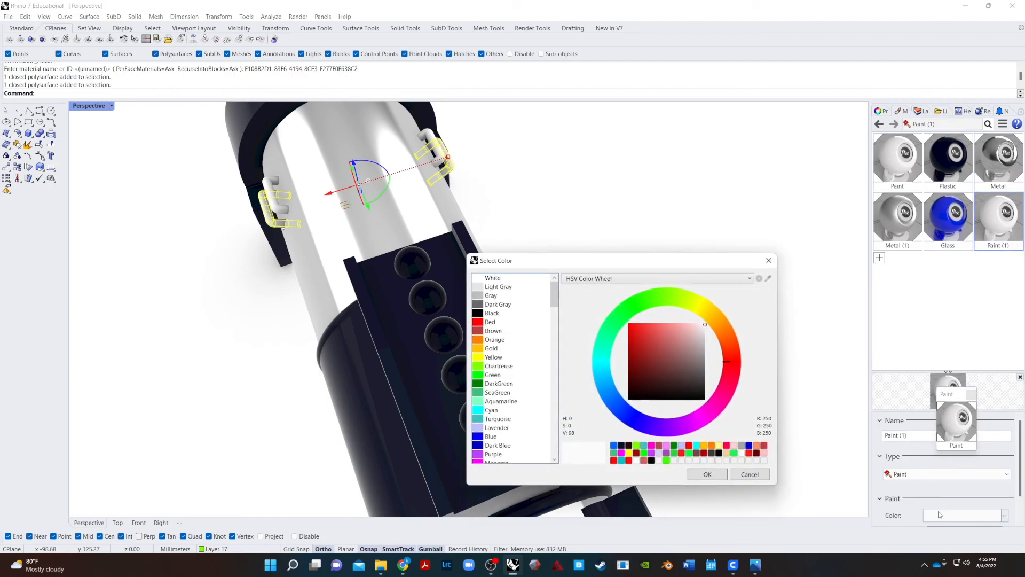
{"action": "left_click", "coordinate": [628, 322]}
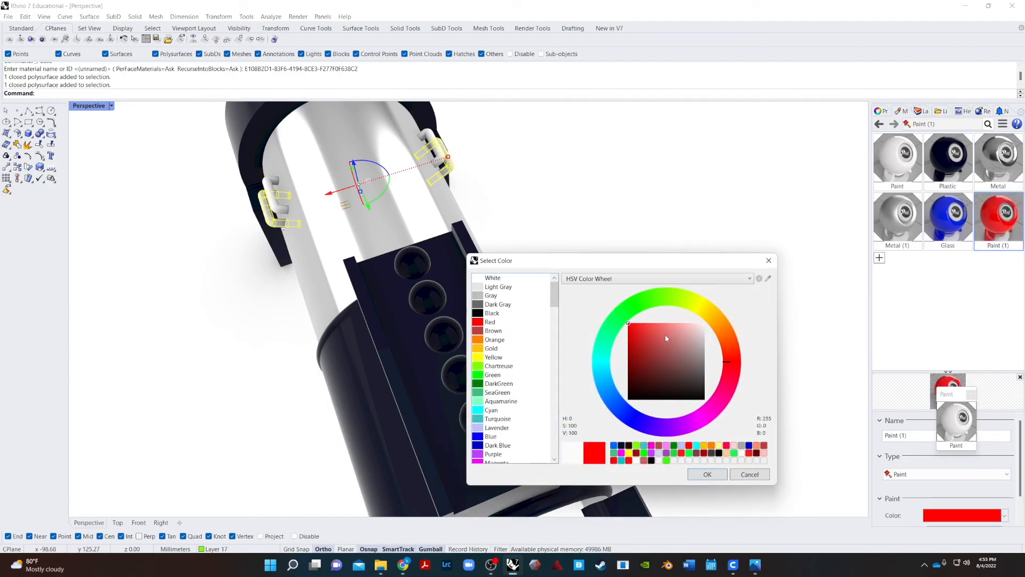
{"action": "left_click", "coordinate": [641, 346]}
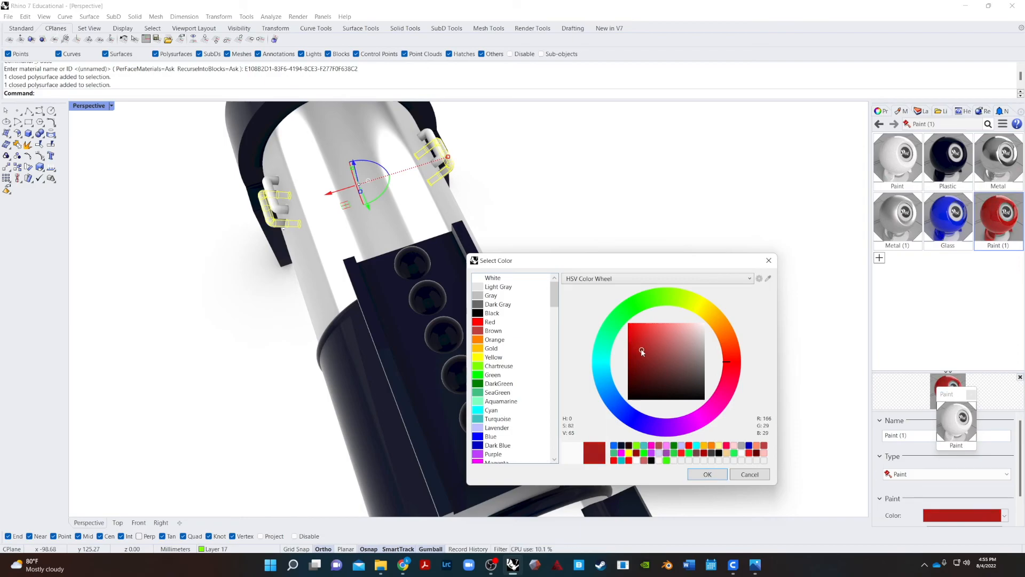
{"action": "left_click", "coordinate": [707, 474]}
- Assign the dark red Paint (1) material to the selected pair of handles and clear the selection
{"action": "right_click", "coordinate": [923, 176]}
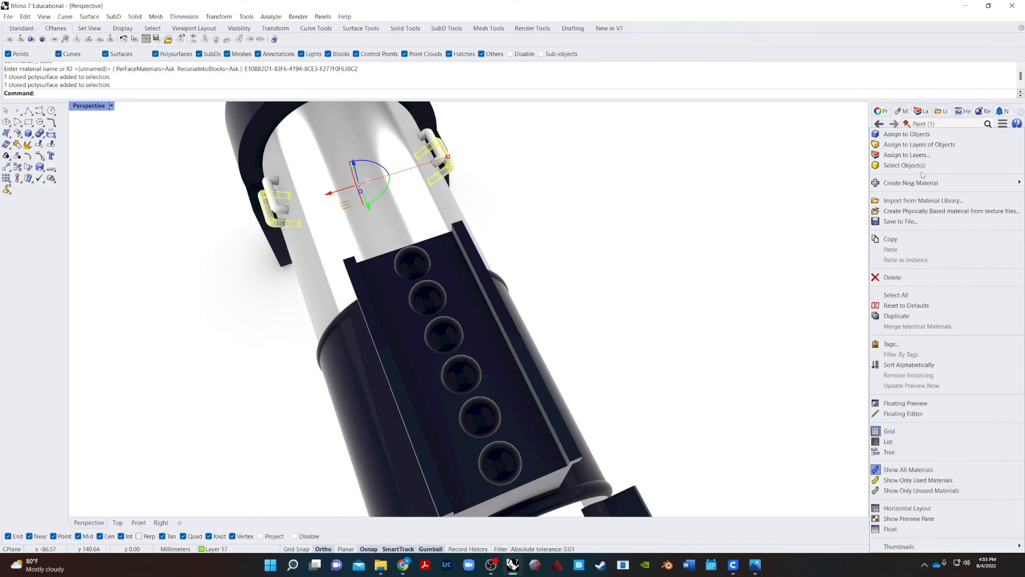
{"action": "left_click", "coordinate": [922, 134]}
{"action": "left_click", "coordinate": [703, 218]}
- Inspect the rendered hilt from the side, checking the materials on the handles, tube, collar and clamp
{"action": "right_click_drag", "start_coordinate": [702, 218], "coordinate": [548, 182]}
{"action": "scroll", "coordinate": [548, 182], "scroll_direction": "down", "scroll_amount": 8}
{"action": "right_click_drag", "start_coordinate": [510, 264], "coordinate": [554, 400], "text": "shift"}
{"action": "scroll", "coordinate": [581, 386], "scroll_direction": "up", "scroll_amount": 4}
{"action": "scroll", "coordinate": [582, 386], "scroll_direction": "down", "scroll_amount": 2}
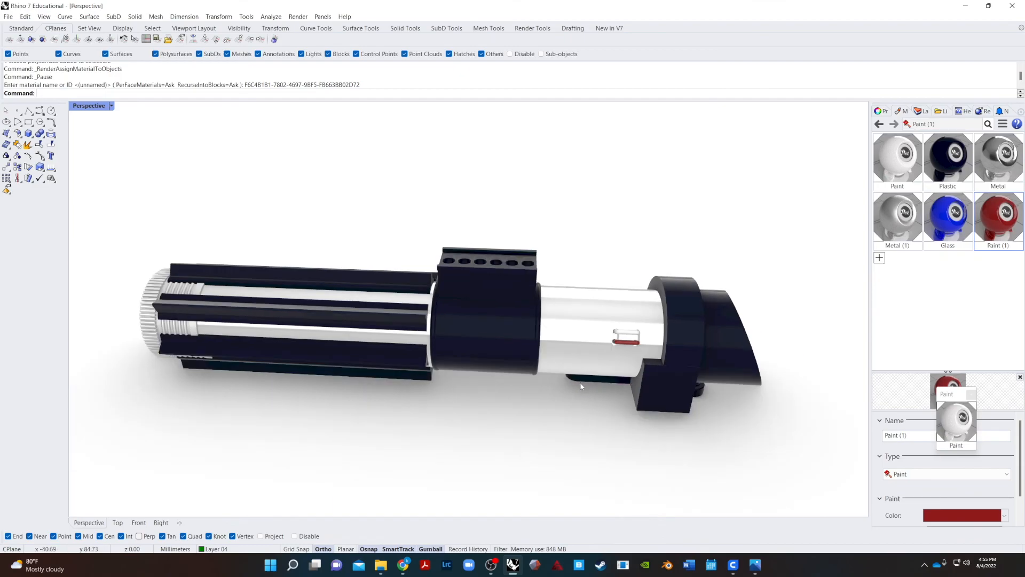
{"action": "scroll", "coordinate": [642, 367], "scroll_direction": "up", "scroll_amount": 5}
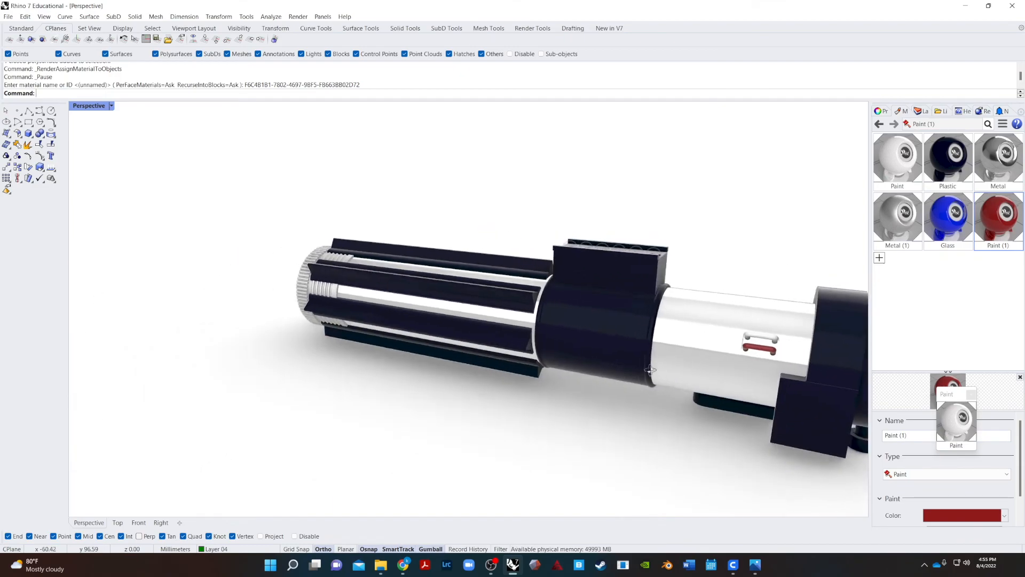
{"action": "right_click_drag", "start_coordinate": [642, 367], "coordinate": [563, 355]}
{"action": "scroll", "coordinate": [691, 439], "scroll_direction": "up", "scroll_amount": 5}
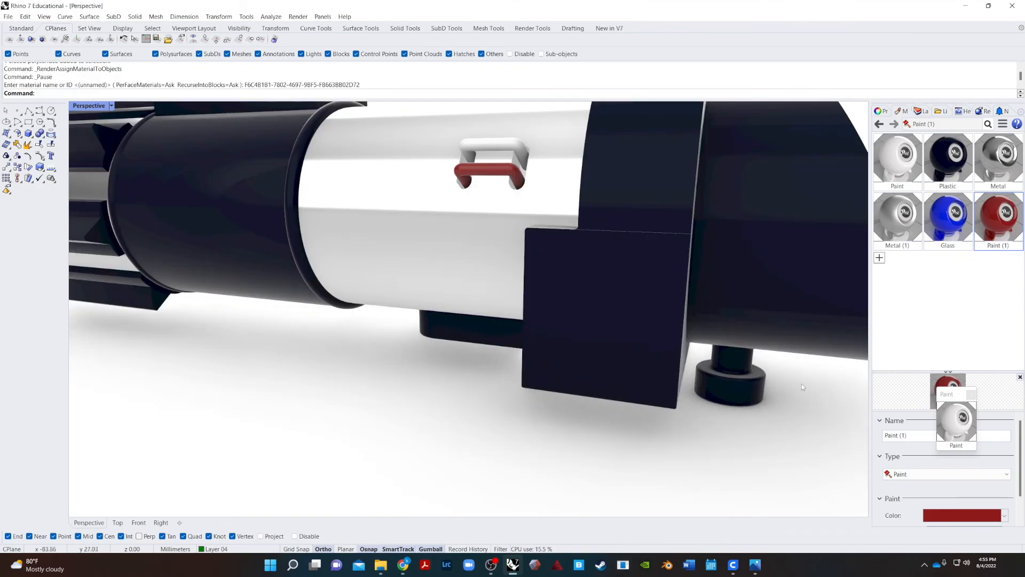
{"action": "scroll", "coordinate": [821, 380], "scroll_direction": "up", "scroll_amount": 4}
{"action": "scroll", "coordinate": [822, 380], "scroll_direction": "down", "scroll_amount": 4}
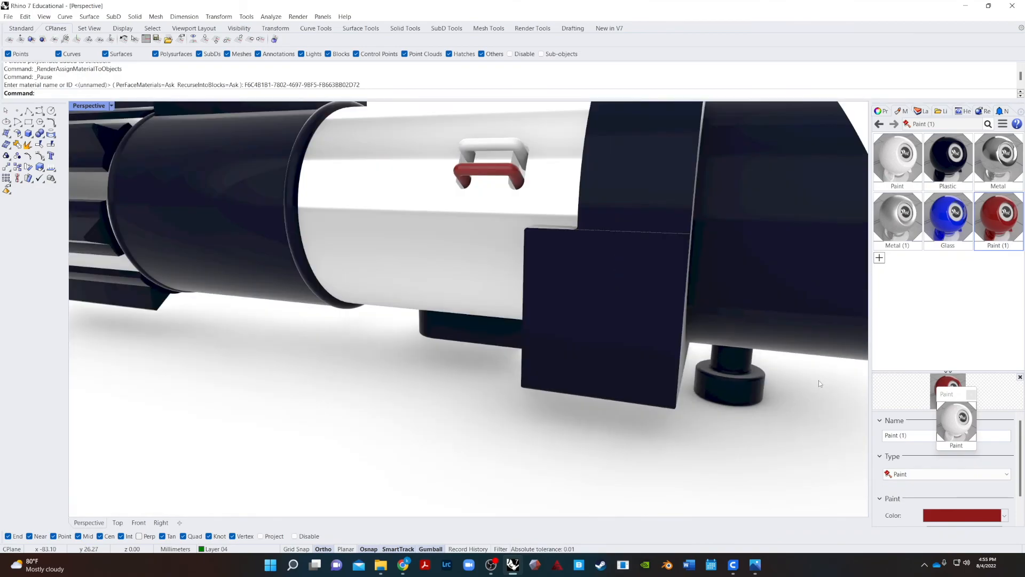
- Explode the angled end piece and join the surfaces of the small knob beneath it into one polysurface
{"action": "scroll", "coordinate": [798, 393], "scroll_direction": "up", "scroll_amount": 4}
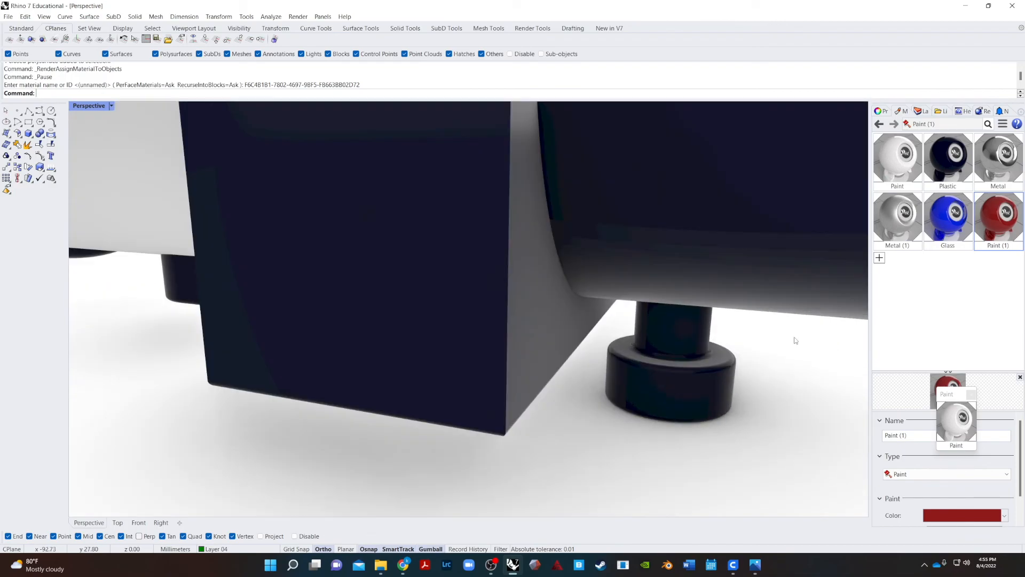
{"action": "left_click", "coordinate": [673, 367]}
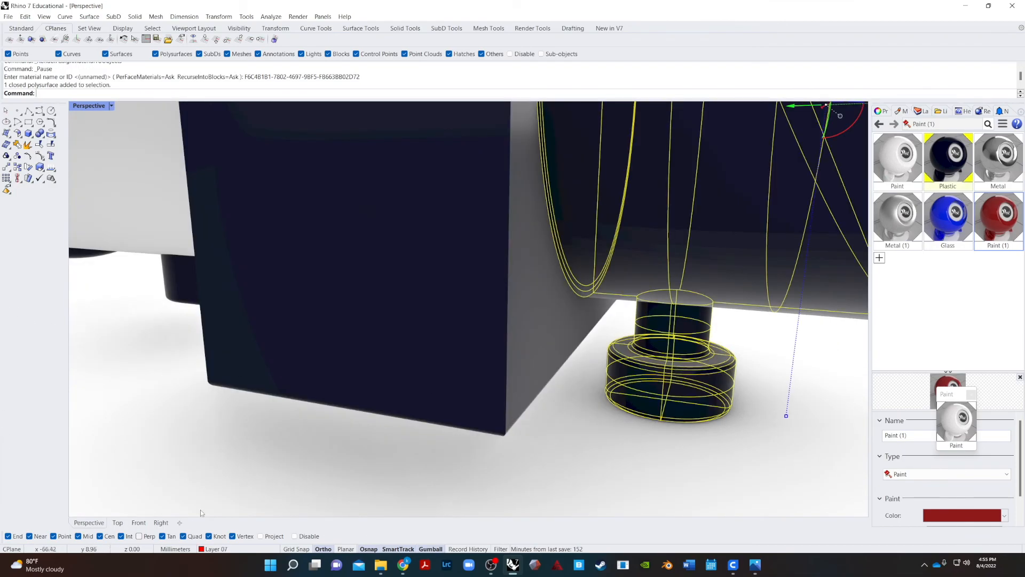
{"action": "left_click", "coordinate": [39, 145]}
{"action": "right_click_drag", "start_coordinate": [575, 479], "coordinate": [680, 378]}
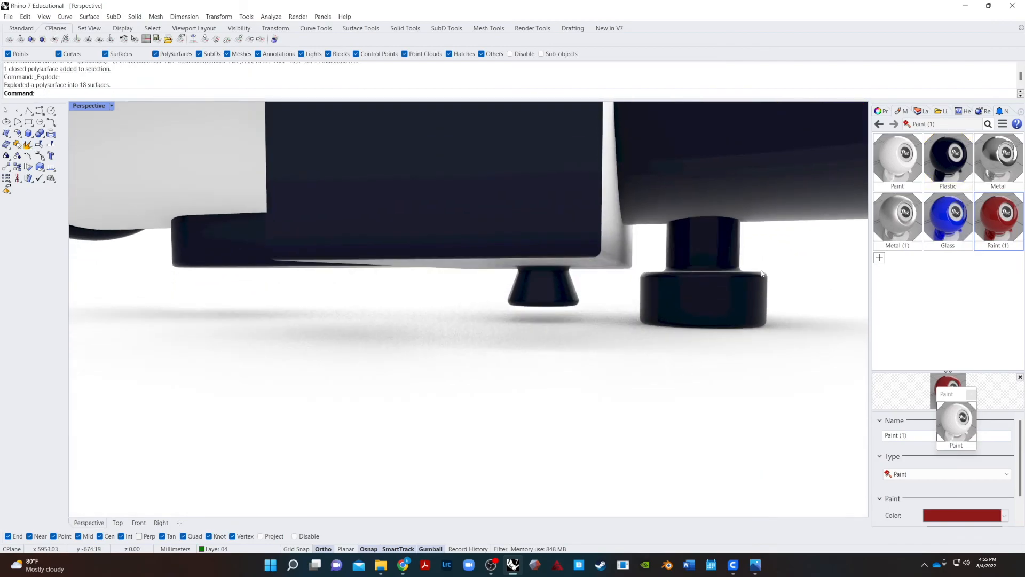
{"action": "left_click_drag", "start_coordinate": [780, 247], "coordinate": [640, 393]}
{"action": "key", "text": "Return"}
- Assign the Metal material to the joined knob under the angled end piece
{"action": "left_click", "coordinate": [1007, 157]}
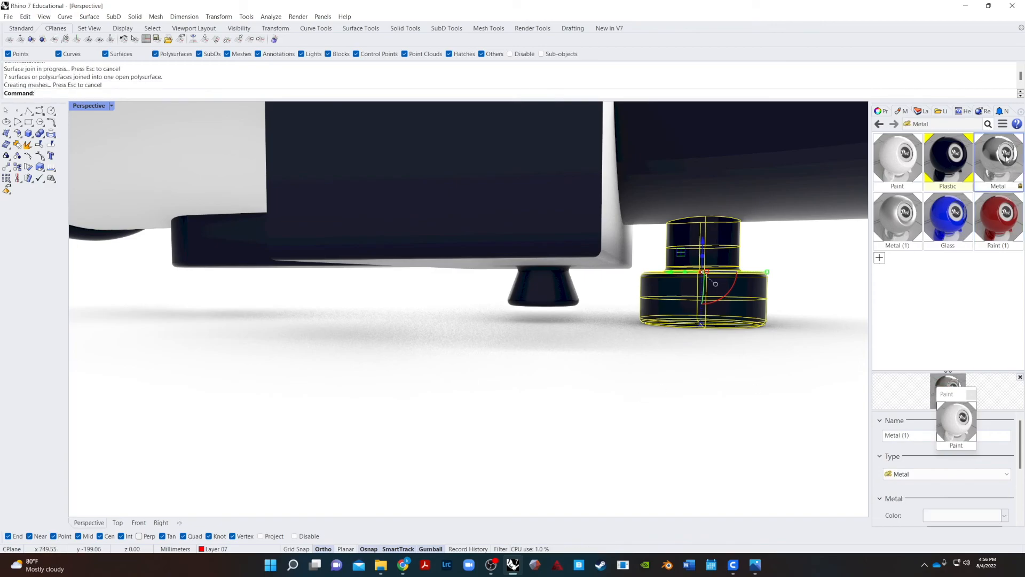
{"action": "right_click", "coordinate": [1007, 158]}
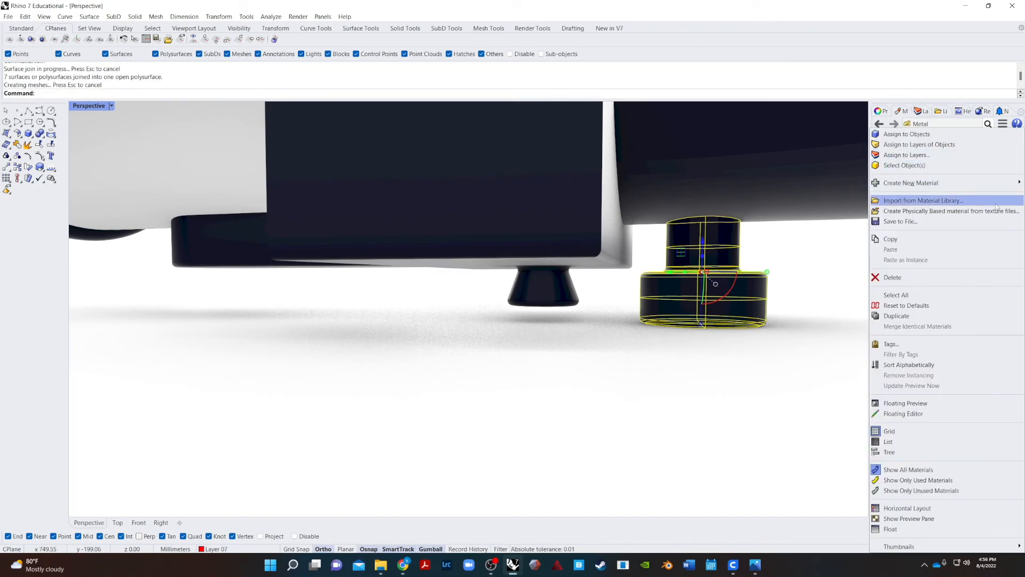
{"action": "left_click", "coordinate": [958, 133]}
{"action": "scroll", "coordinate": [797, 284], "scroll_direction": "down", "scroll_amount": 5}
{"action": "right_click_drag", "start_coordinate": [790, 296], "coordinate": [850, 179]}
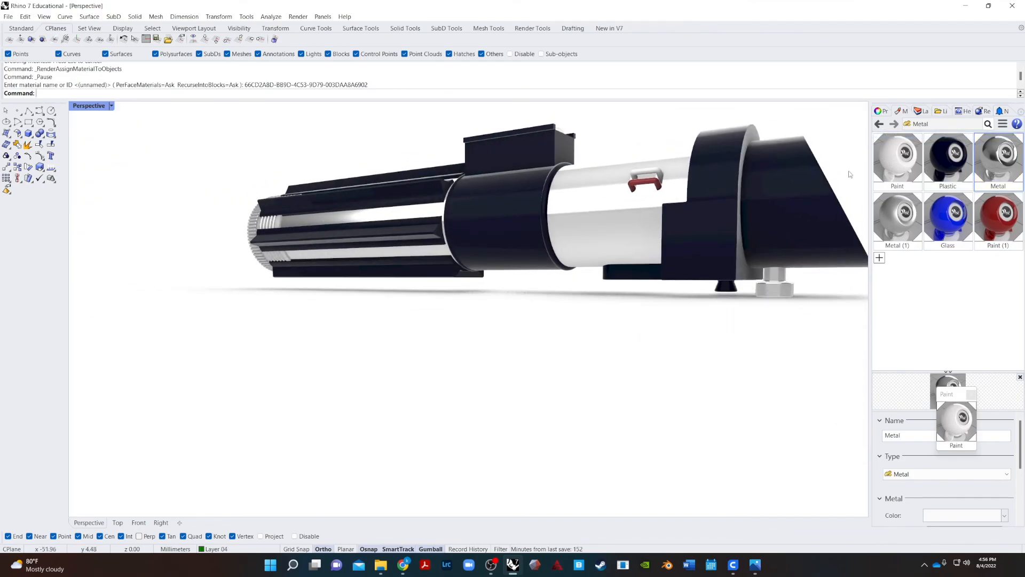
{"action": "left_click_drag", "start_coordinate": [846, 114], "coordinate": [789, 163]}
{"action": "scroll", "coordinate": [752, 285], "scroll_direction": "down", "scroll_amount": 3}
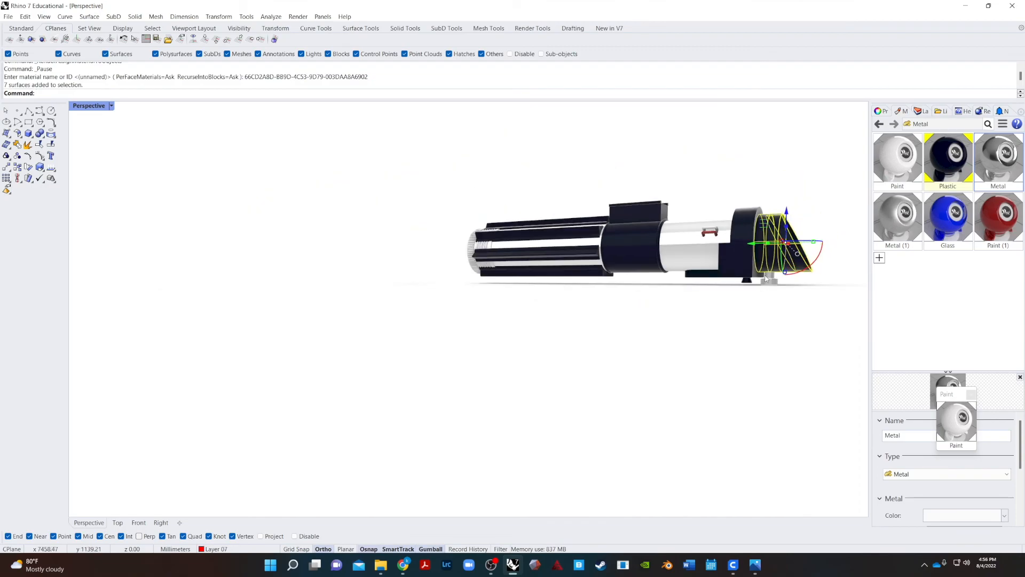
{"action": "right_click_drag", "start_coordinate": [753, 286], "coordinate": [619, 289]}
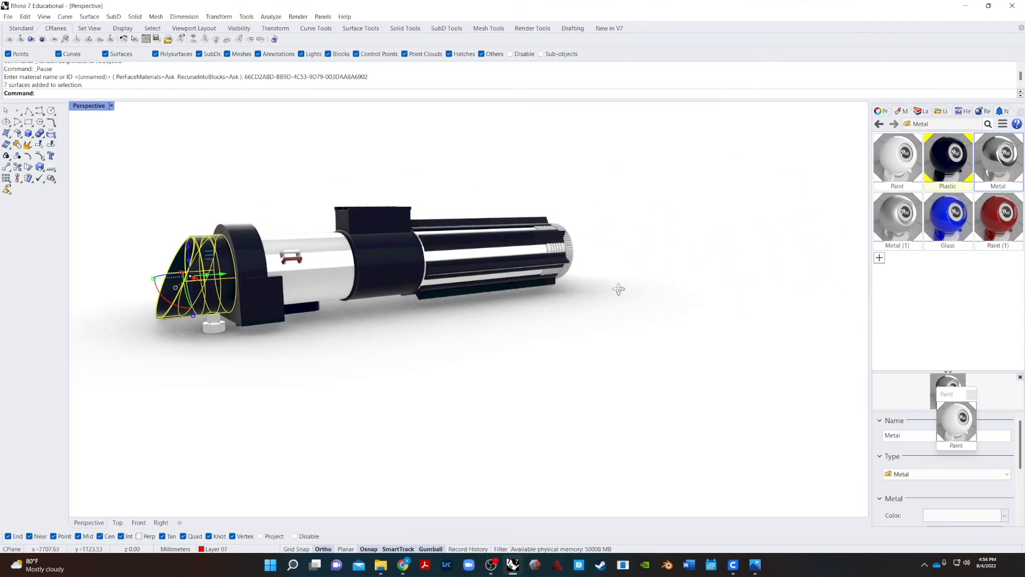
{"action": "left_click", "coordinate": [475, 334]}
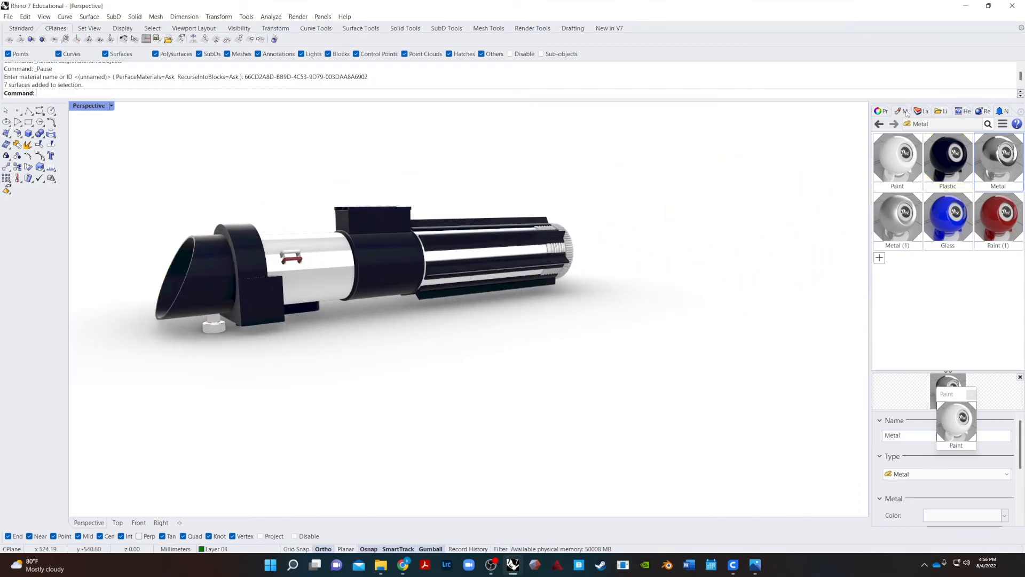
- Switch the perspective view to Shaded display and select all objects on Layer 07
{"action": "left_click", "coordinate": [919, 111]}
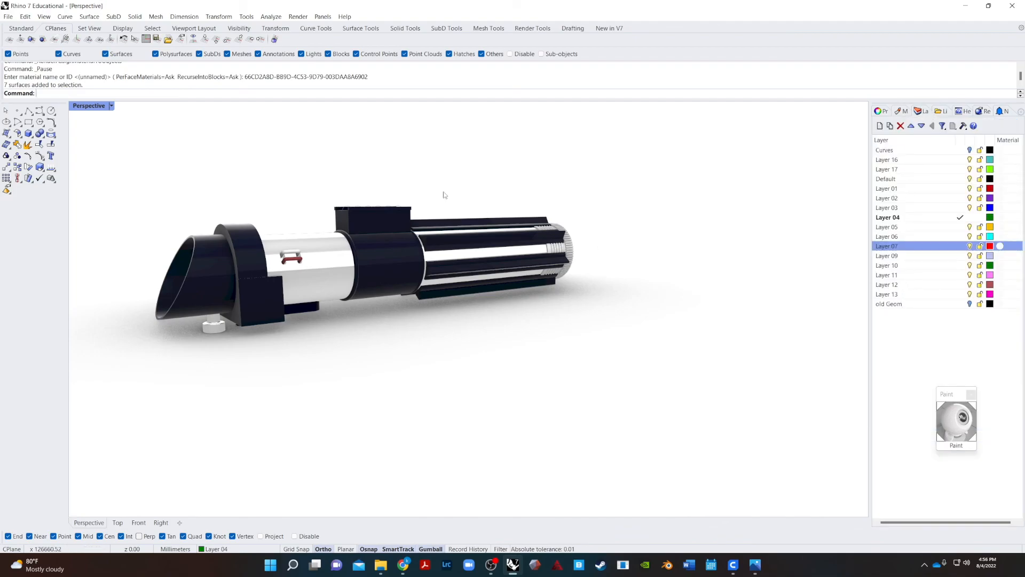
{"action": "left_click", "coordinate": [112, 106]}
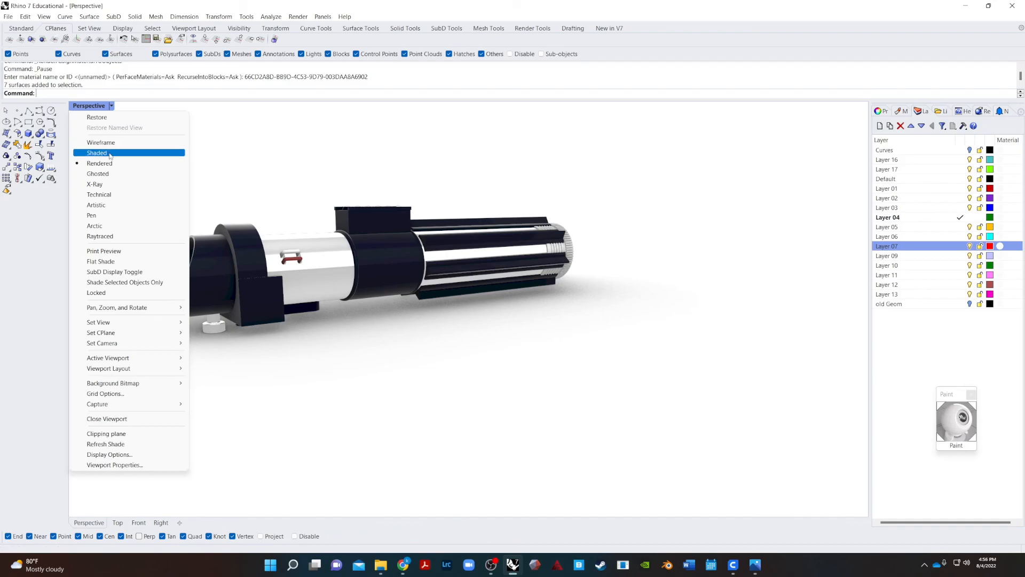
{"action": "left_click", "coordinate": [93, 151]}
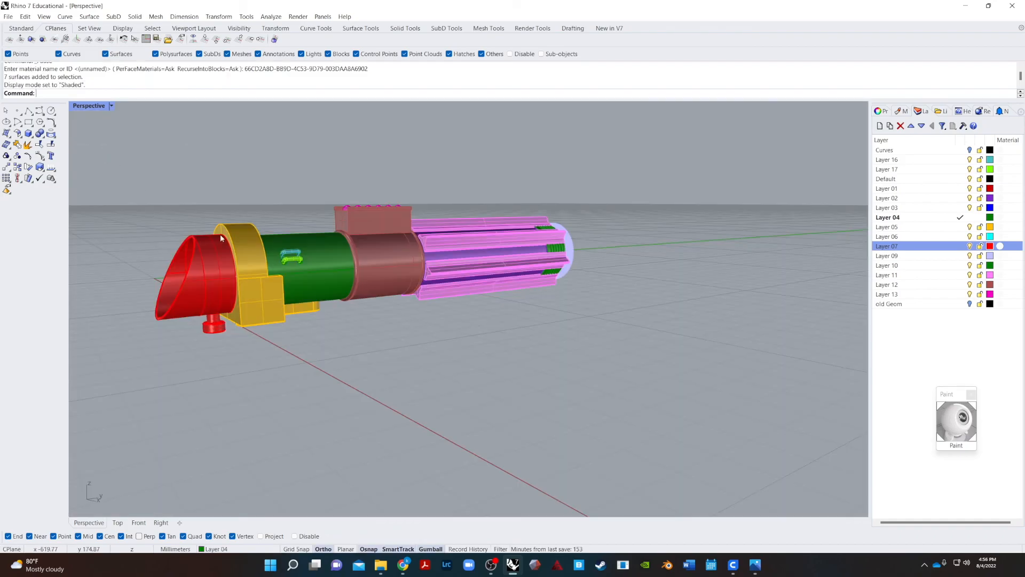
{"action": "right_click", "coordinate": [949, 250]}
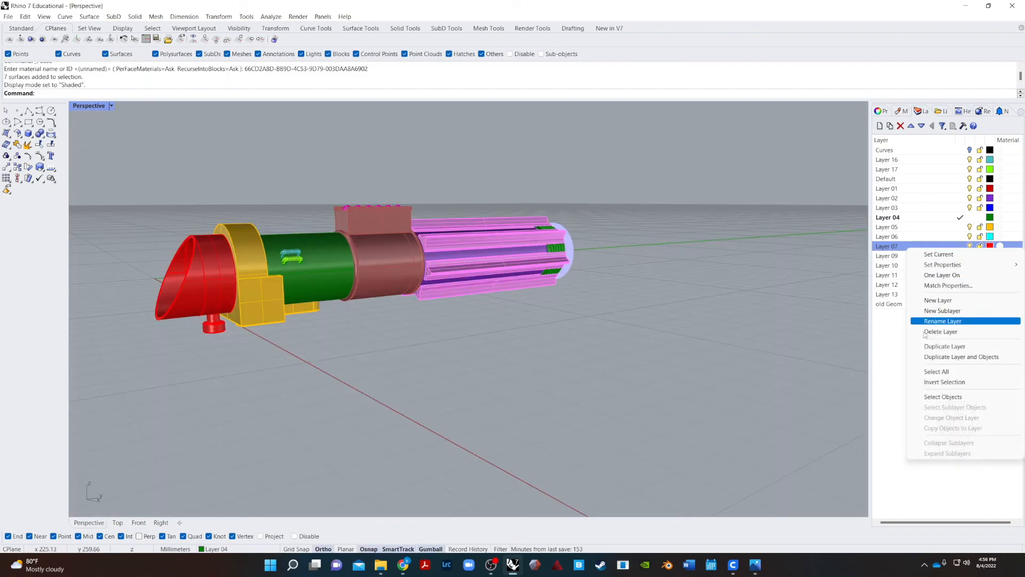
{"action": "left_click", "coordinate": [926, 398]}
- Remove the knob from the selection, join the remaining surfaces of the angled end piece, and clear the selection
{"action": "right_click_drag", "start_coordinate": [329, 388], "coordinate": [157, 281]}
{"action": "scroll", "coordinate": [157, 282], "scroll_direction": "up", "scroll_amount": 8}
{"action": "right_click_drag", "start_coordinate": [482, 364], "coordinate": [142, 320]}
{"action": "right_click_drag", "start_coordinate": [469, 304], "coordinate": [375, 269]}
{"action": "left_click_drag", "start_coordinate": [376, 267], "coordinate": [306, 330], "text": "ctrl"}
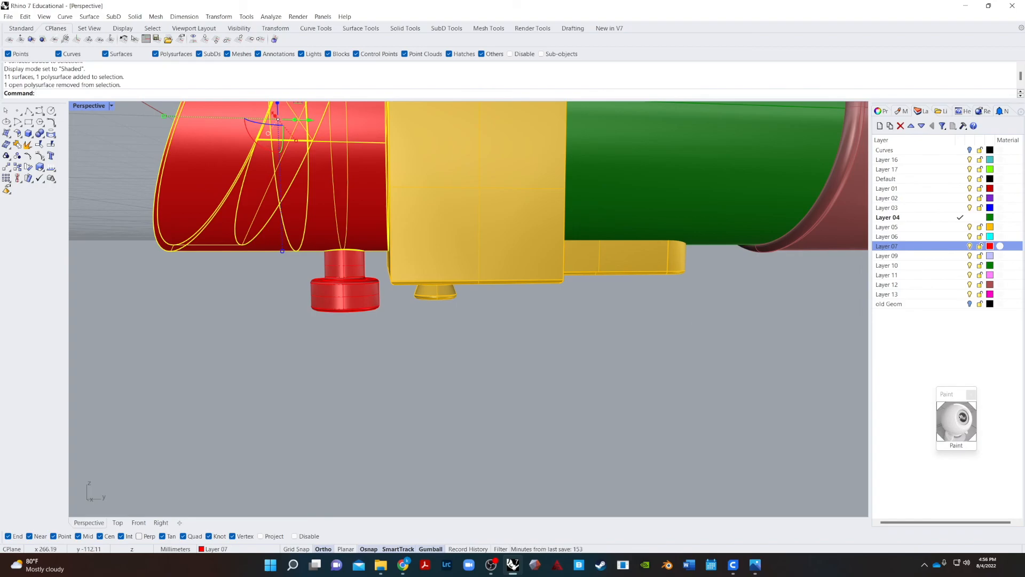
{"action": "key", "text": "Return"}
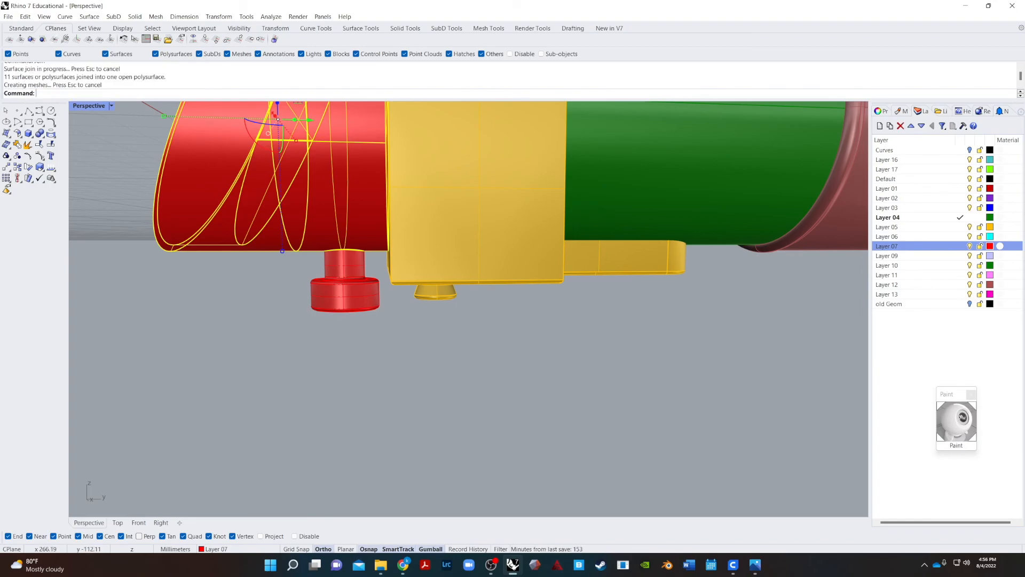
{"action": "left_click", "coordinate": [199, 396]}
- Check by selecting the angled end piece that its surfaces behave as one object separate from the knob
{"action": "left_click", "coordinate": [292, 171]}
{"action": "left_click", "coordinate": [278, 331]}
{"action": "left_click", "coordinate": [369, 239]}
{"action": "right_click_drag", "start_coordinate": [91, 427], "coordinate": [130, 431]}
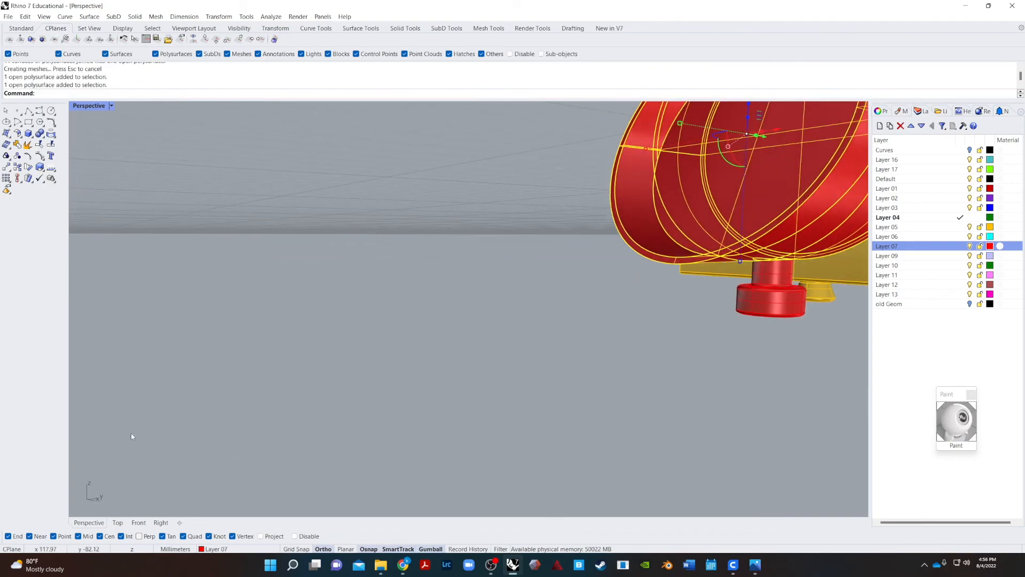
{"action": "scroll", "coordinate": [130, 432], "scroll_direction": "down", "scroll_amount": 4}
{"action": "left_click", "coordinate": [173, 407]}
{"action": "right_click_drag", "start_coordinate": [398, 376], "coordinate": [362, 392]}
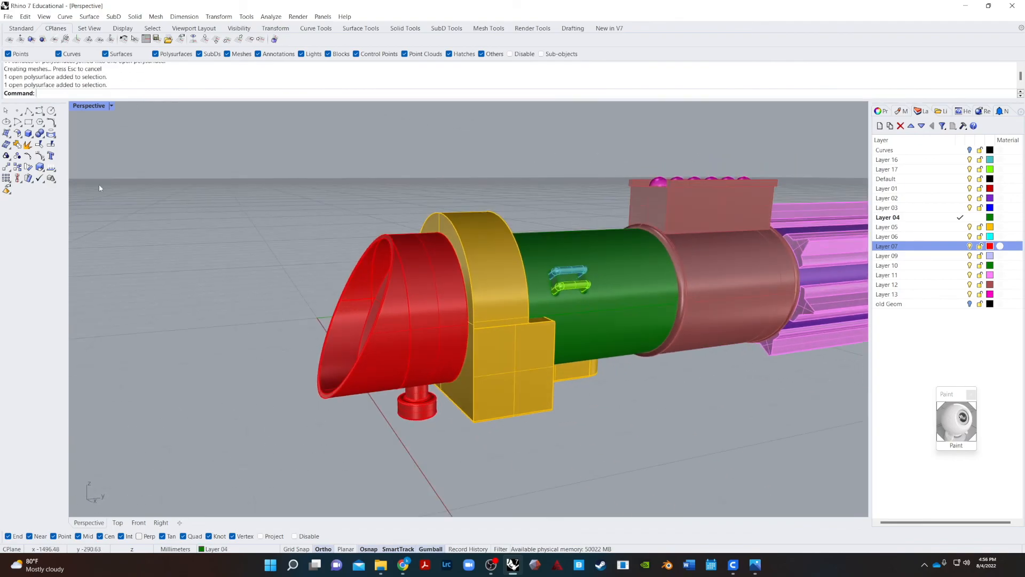
- Return the perspective view to Rendered display and frame the whole hilt from the angled end for rendering
{"action": "left_click", "coordinate": [110, 105]}
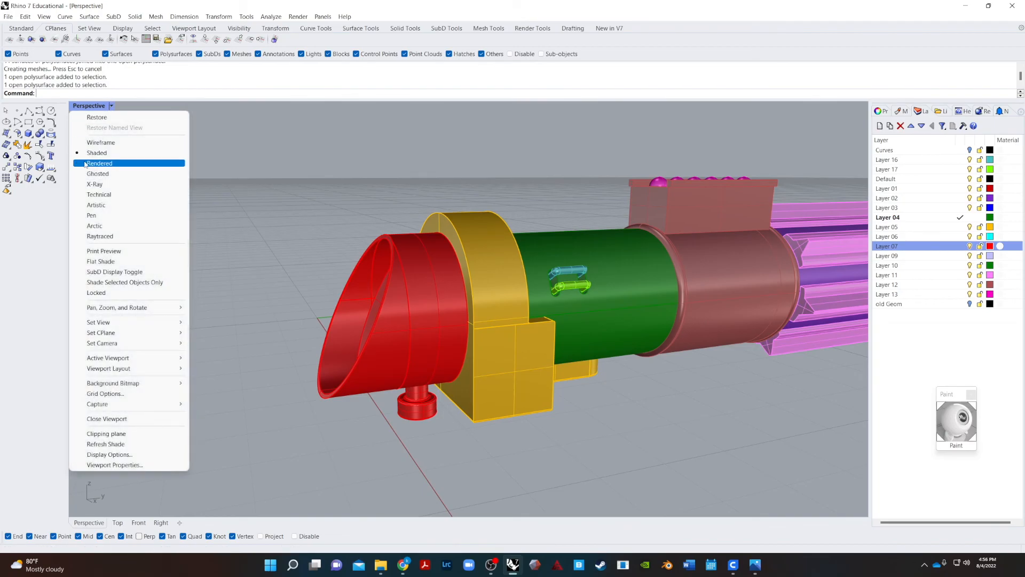
{"action": "left_click", "coordinate": [101, 164]}
{"action": "right_click_drag", "start_coordinate": [647, 335], "coordinate": [653, 414], "text": "shift"}
{"action": "scroll", "coordinate": [575, 432], "scroll_direction": "up", "scroll_amount": 3}
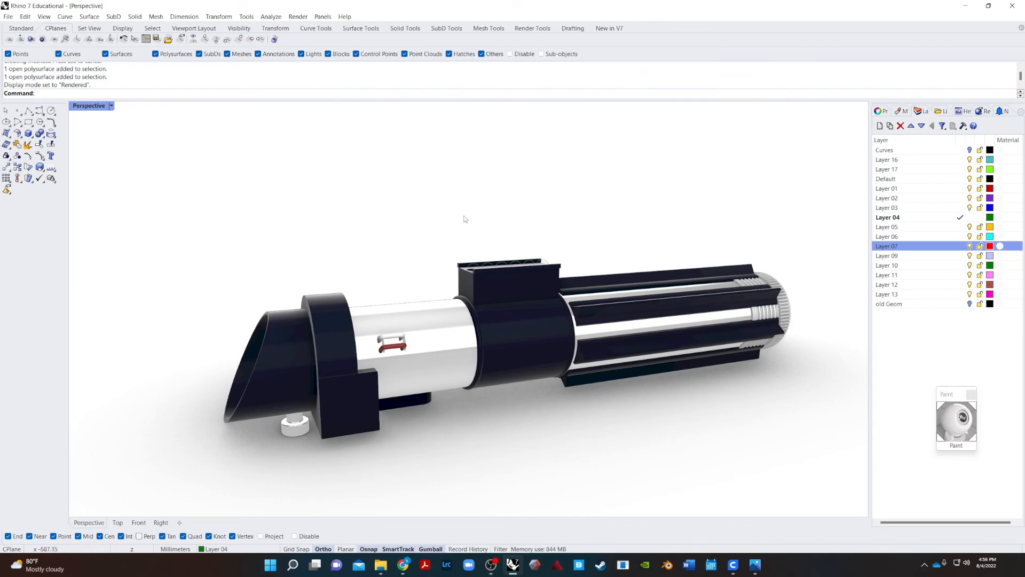
{"action": "right_click_drag", "start_coordinate": [487, 202], "coordinate": [498, 195]}
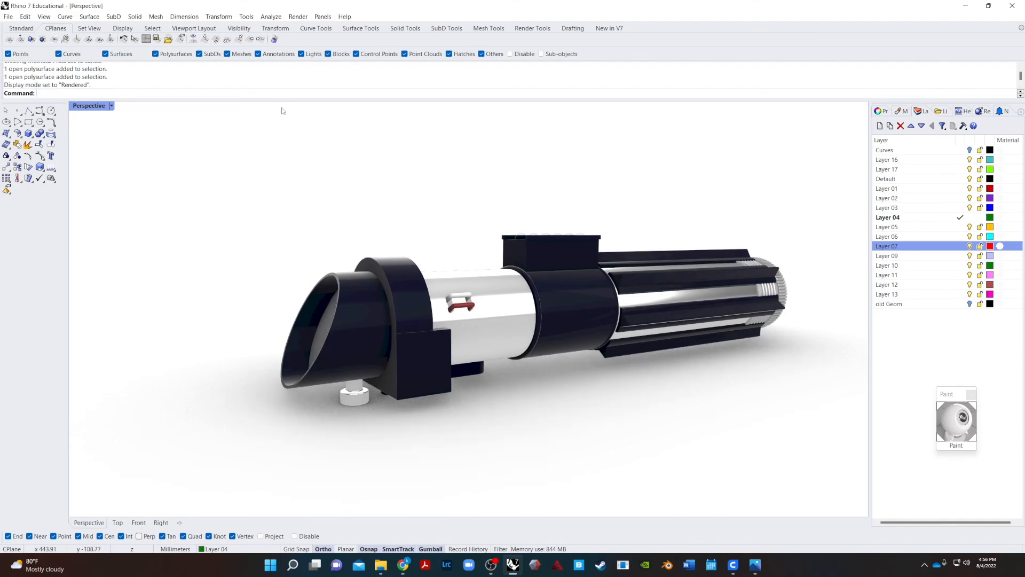
- Set the document's render output to 3840 x 2160 (16:9) with Good quality and 150 DPI
{"action": "left_click", "coordinate": [298, 17]}
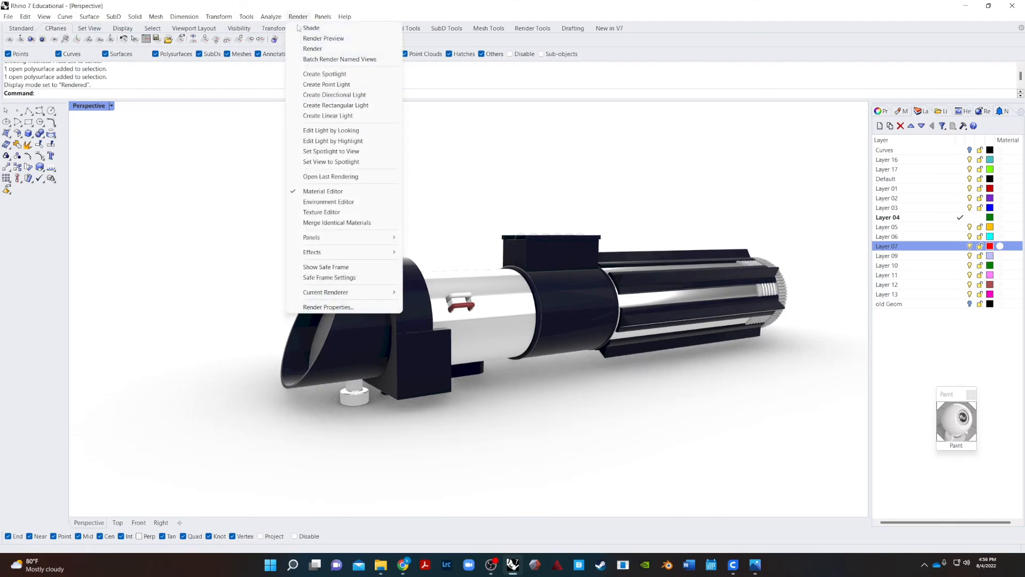
{"action": "left_click", "coordinate": [354, 309]}
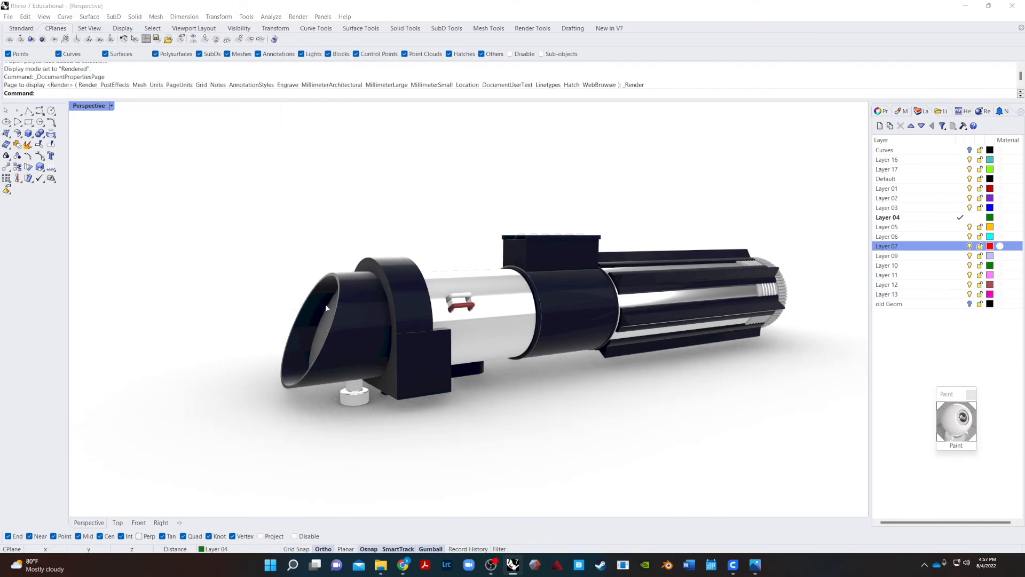
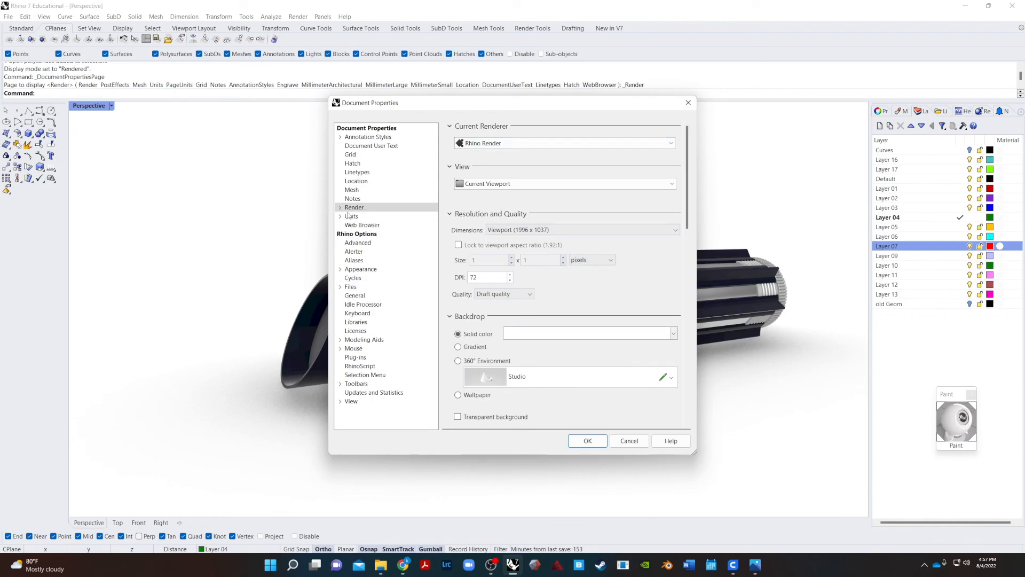
{"action": "left_click", "coordinate": [521, 231]}
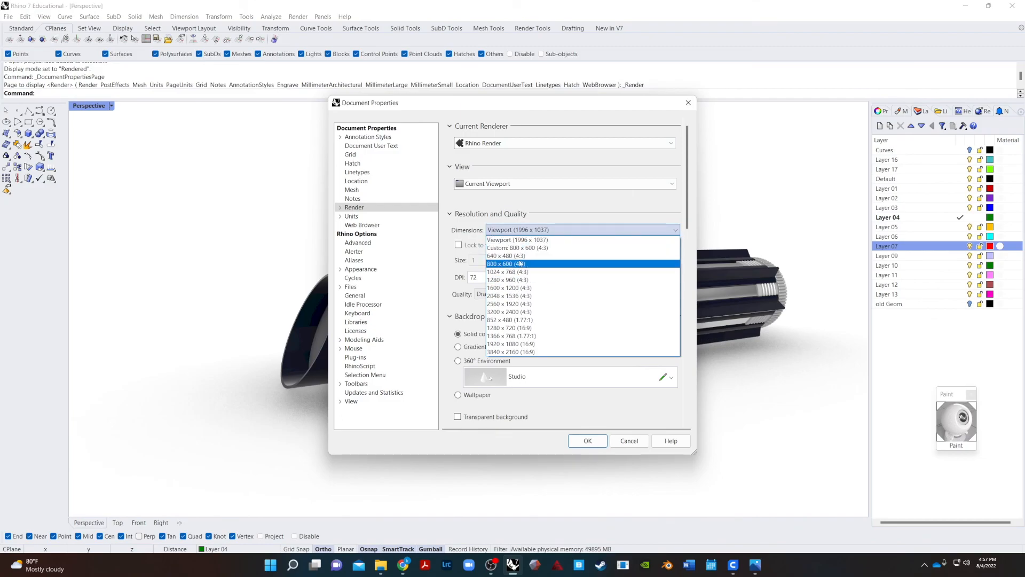
{"action": "left_click", "coordinate": [504, 352]}
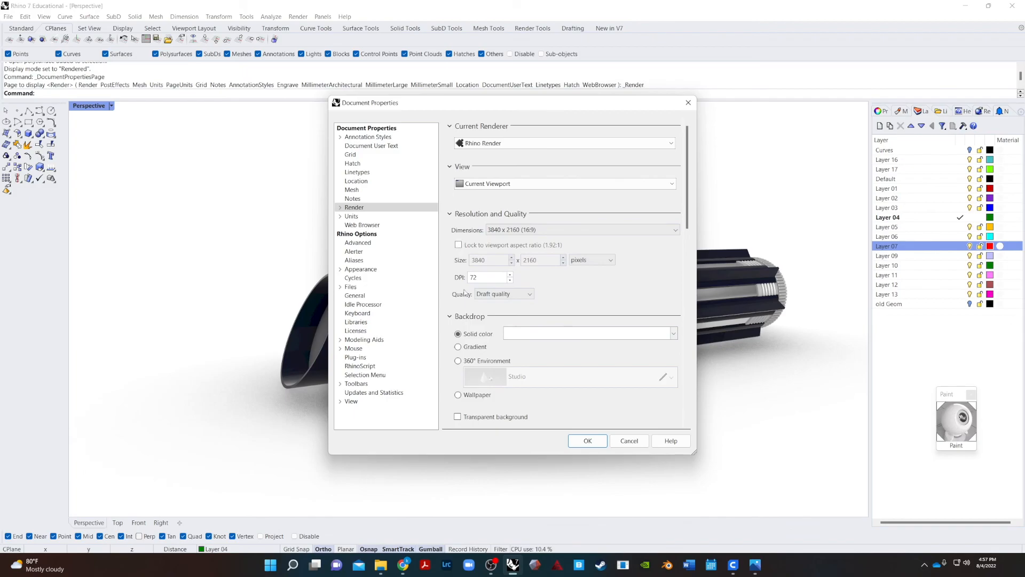
{"action": "left_click", "coordinate": [502, 294]}
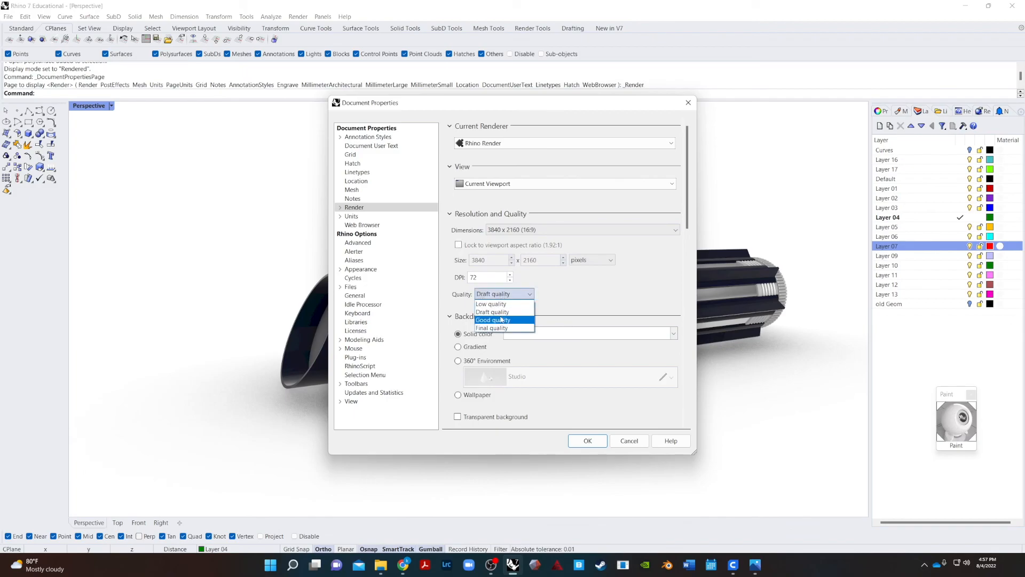
{"action": "left_click", "coordinate": [501, 319]}
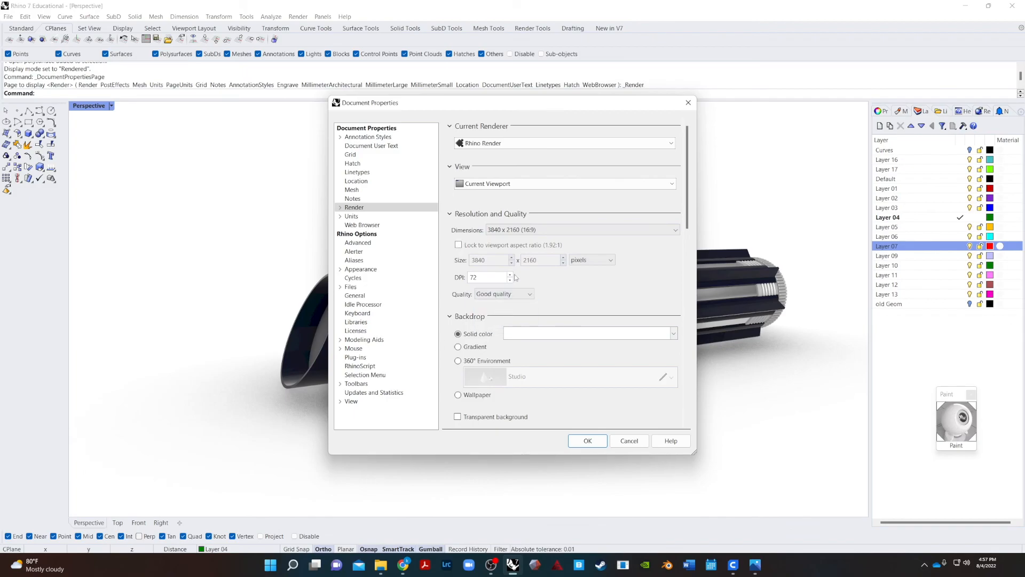
{"action": "double_click", "coordinate": [487, 280]}
{"action": "scroll", "coordinate": [523, 350], "scroll_direction": "down", "scroll_amount": 1}
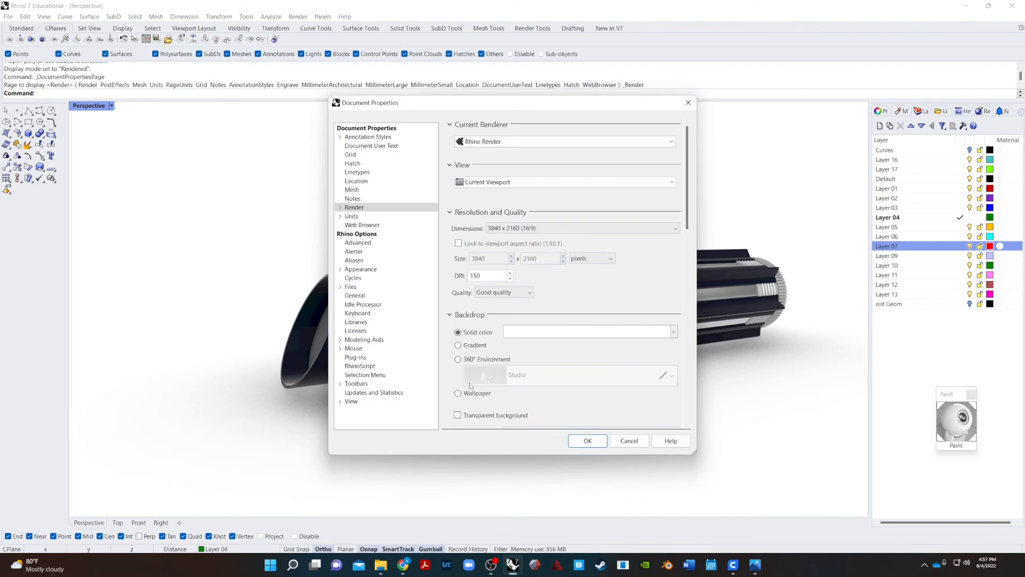
- Set the render backdrop to 360° Environment and make the ground plane use a material instead of showing shadows only
{"action": "left_click", "coordinate": [458, 359]}
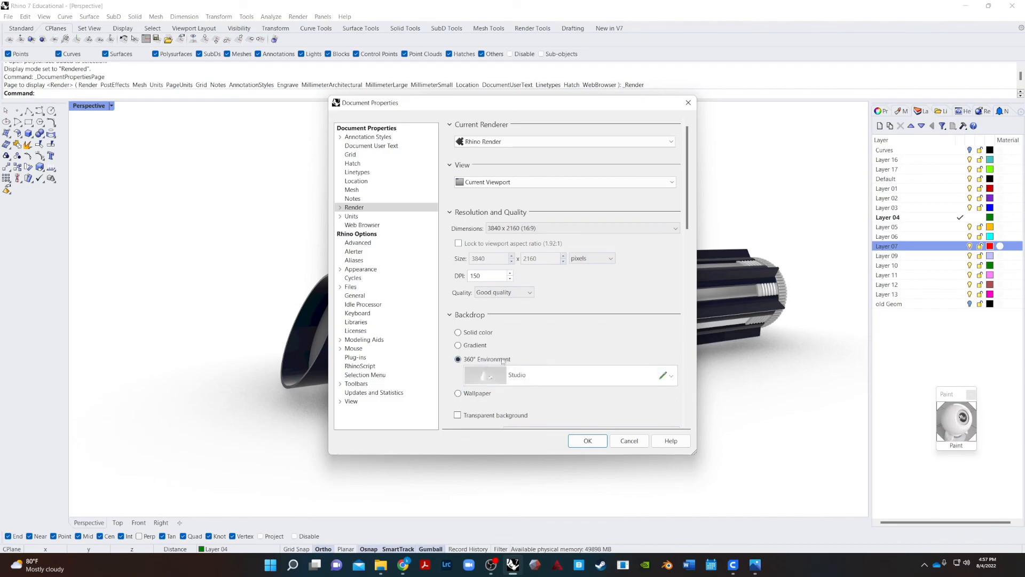
{"action": "scroll", "coordinate": [447, 421], "scroll_direction": "down", "scroll_amount": 2}
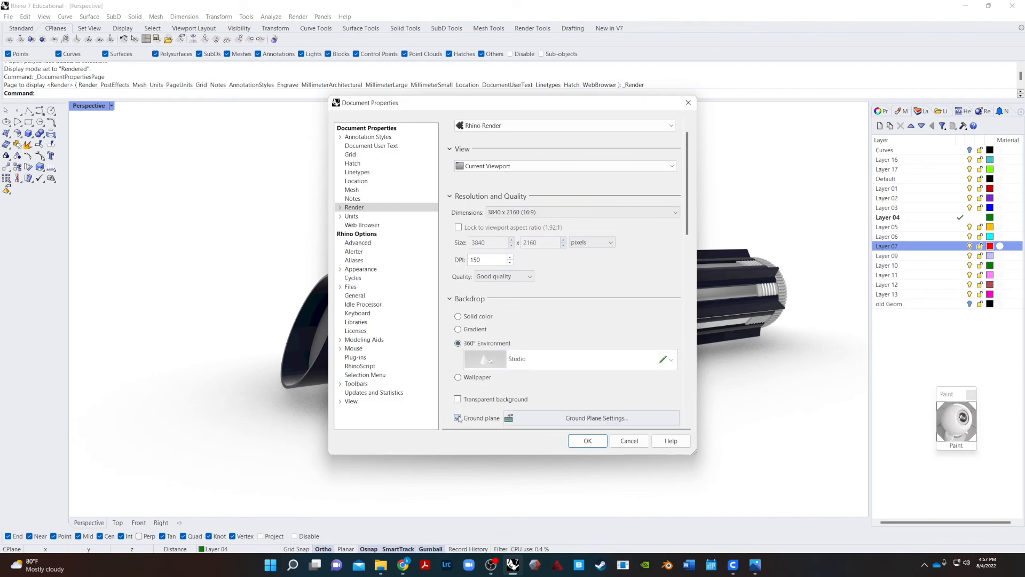
{"action": "left_click", "coordinate": [522, 402]}
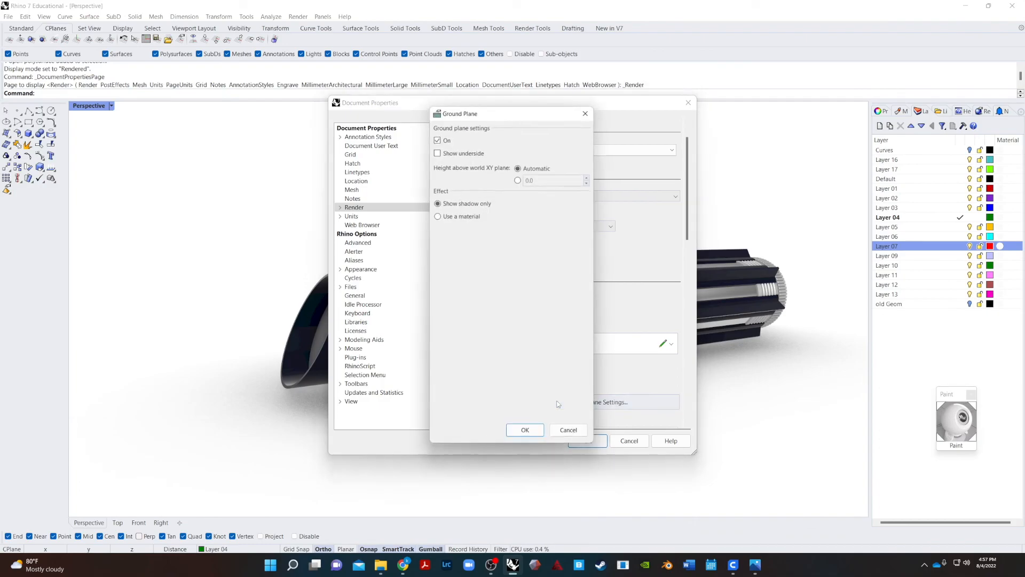
{"action": "left_click", "coordinate": [441, 216]}
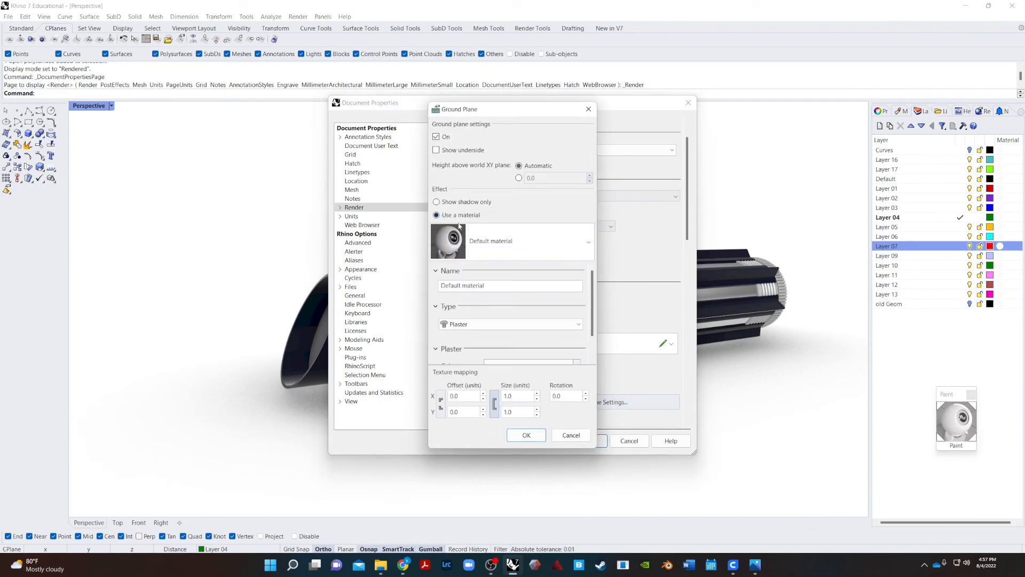
- Choose the Plastic material for the ground plane and create a unique editable copy of it
{"action": "left_click", "coordinate": [577, 242]}
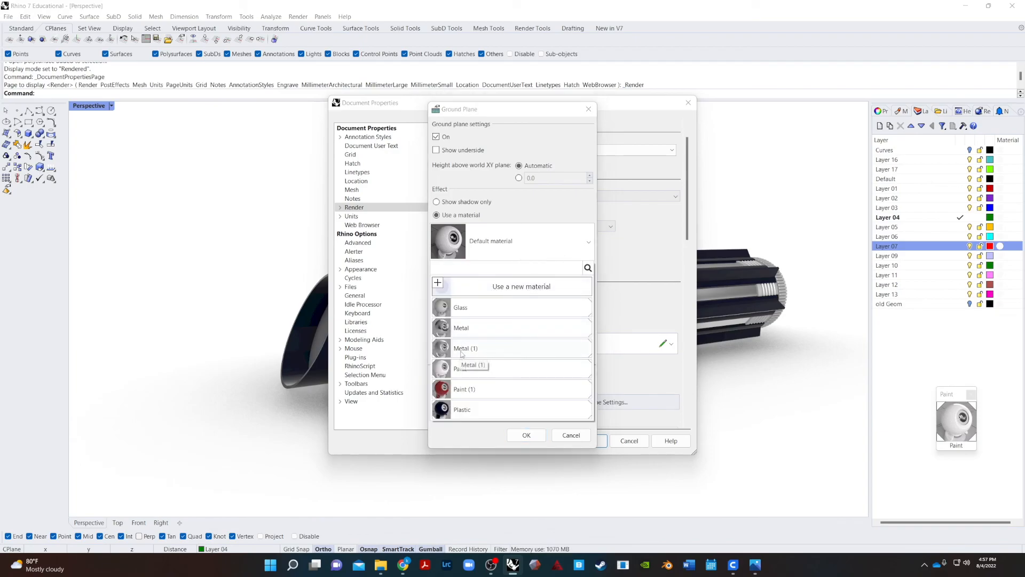
{"action": "left_click", "coordinate": [466, 410]}
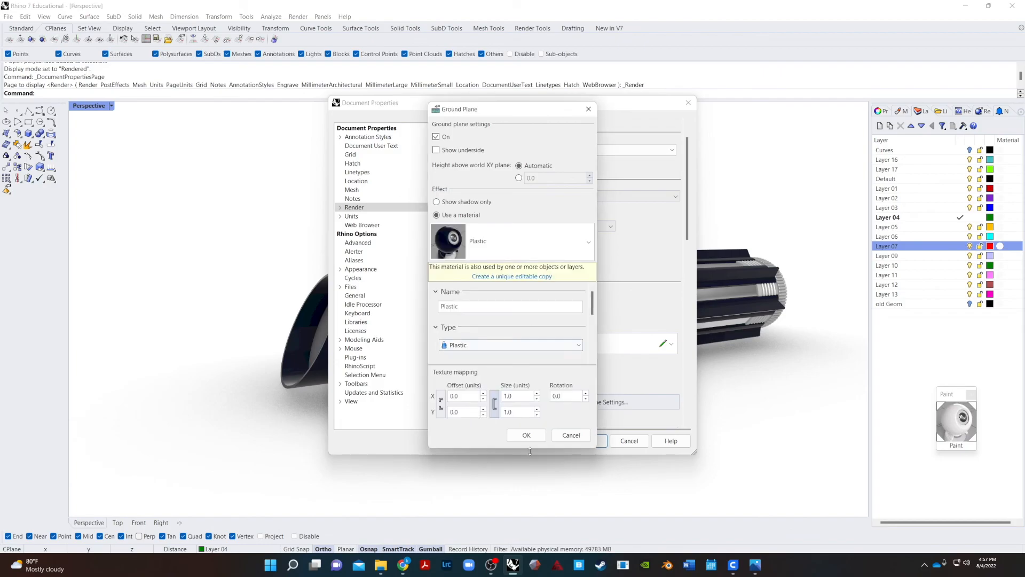
{"action": "left_click", "coordinate": [540, 278]}
{"action": "scroll", "coordinate": [485, 360], "scroll_direction": "down", "scroll_amount": 1}
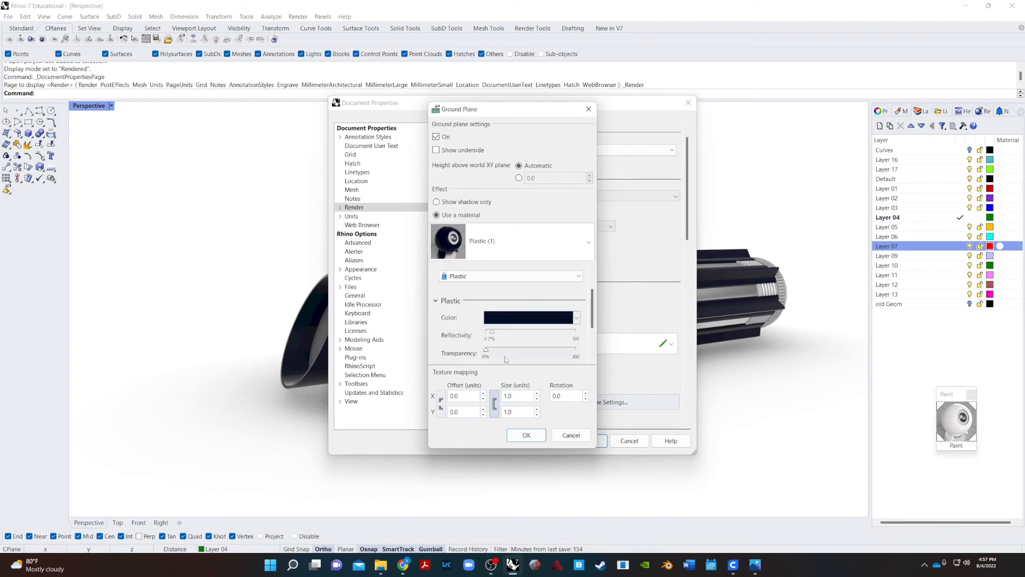
- Raise the ground plane's plastic material reflectivity to 100% and accept the ground plane and document property changes
{"action": "scroll", "coordinate": [502, 329], "scroll_direction": "down", "scroll_amount": 1}
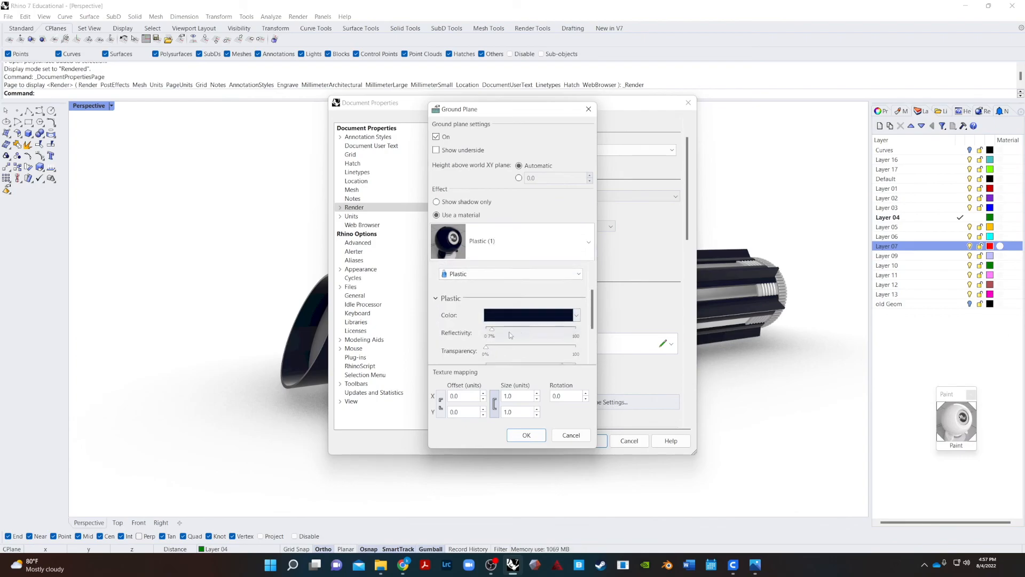
{"action": "left_click_drag", "start_coordinate": [490, 329], "coordinate": [577, 331]}
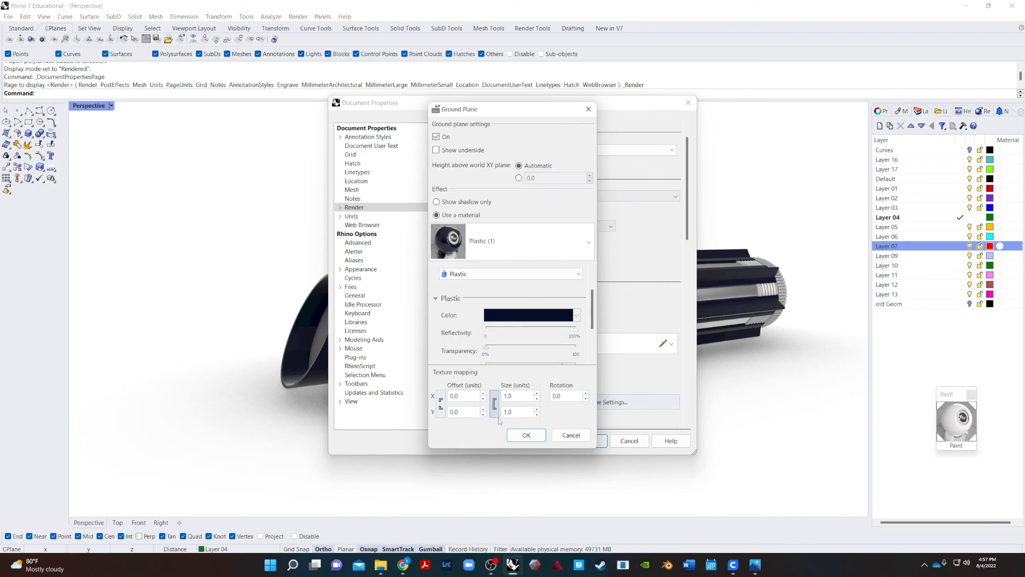
{"action": "left_click", "coordinate": [525, 435]}
{"action": "left_click", "coordinate": [589, 441]}
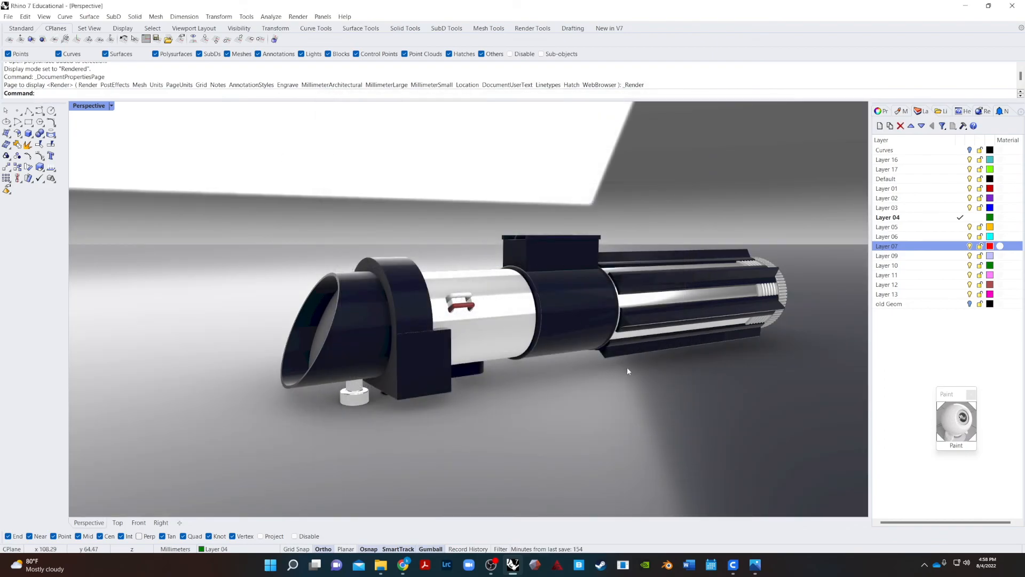
- Switch the perspective view to Raytraced display
{"action": "right_click_drag", "start_coordinate": [568, 383], "coordinate": [543, 383]}
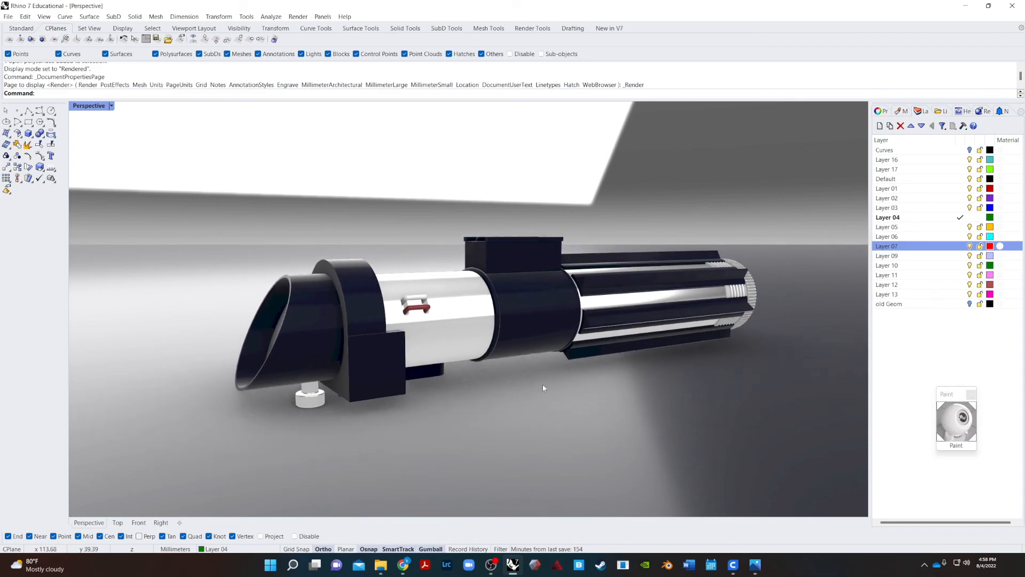
{"action": "left_click", "coordinate": [107, 106]}
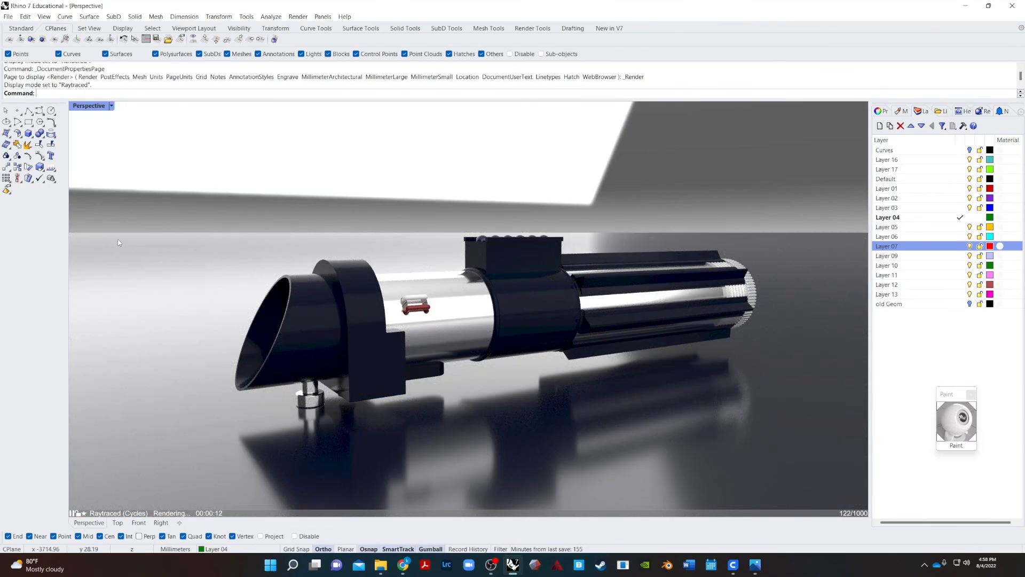
- Select the whole hilt and rotate it slightly as seen from the side, tilting the ribbed grip end down toward the ground plane
{"action": "right_click_drag", "start_coordinate": [316, 449], "coordinate": [270, 445]}
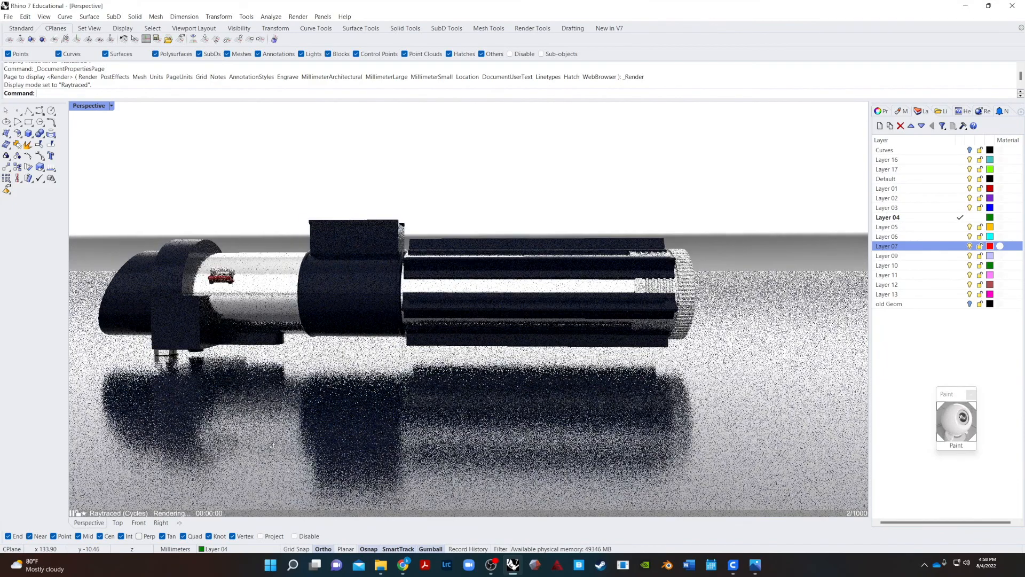
{"action": "scroll", "coordinate": [121, 149], "scroll_direction": "down", "scroll_amount": 5}
{"action": "left_click_drag", "start_coordinate": [180, 262], "coordinate": [571, 334]}
{"action": "right_click_drag", "start_coordinate": [231, 274], "coordinate": [232, 290]}
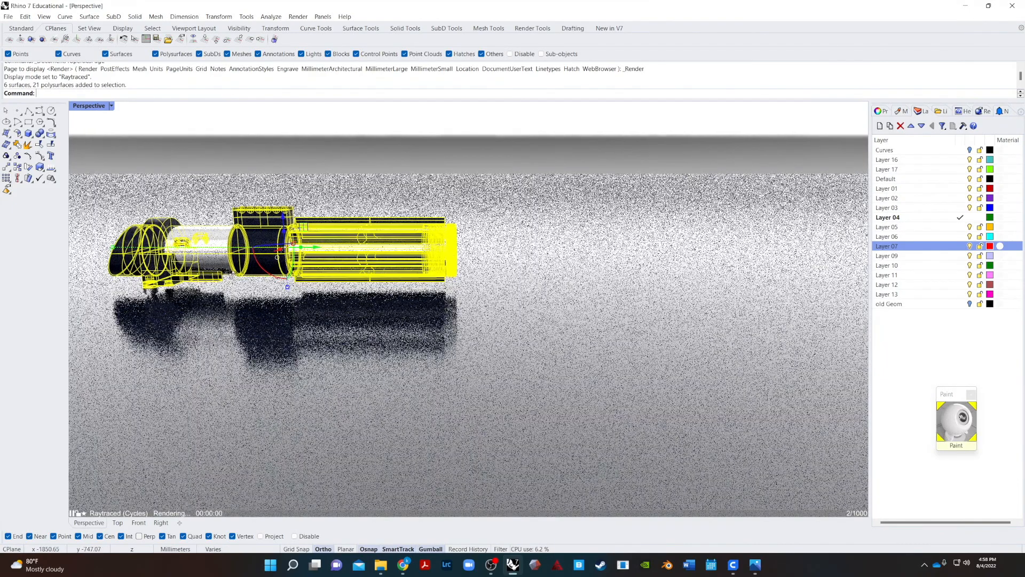
{"action": "left_click_drag", "start_coordinate": [255, 251], "coordinate": [110, 231], "text": "shift"}
{"action": "left_click_drag", "start_coordinate": [256, 252], "coordinate": [107, 236]}
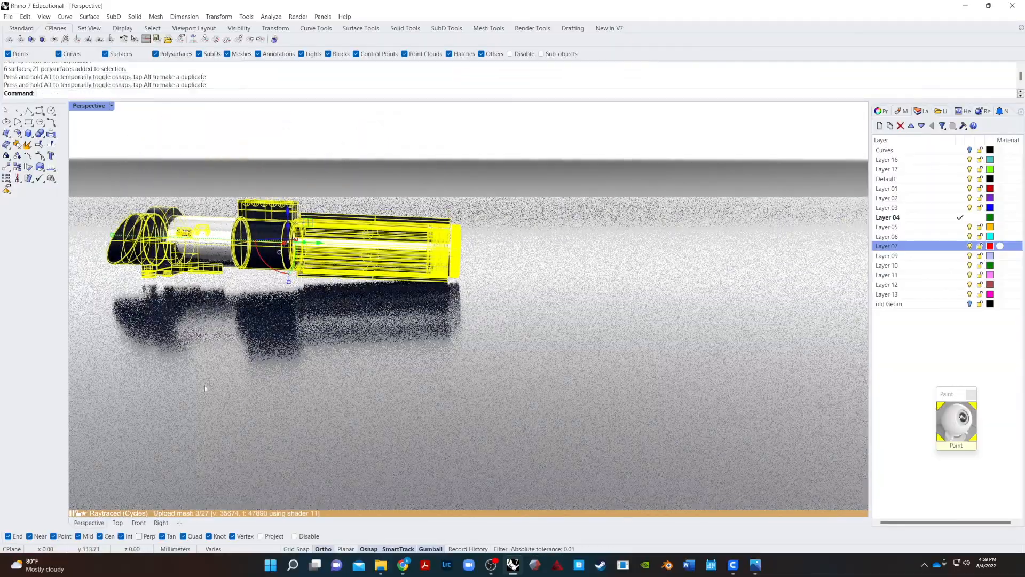
- Deselect the hilt and frame a close raytraced perspective of it from the angled open end
{"action": "left_click", "coordinate": [206, 388]}
{"action": "right_click_drag", "start_coordinate": [206, 388], "coordinate": [375, 344]}
{"action": "scroll", "coordinate": [376, 346], "scroll_direction": "up", "scroll_amount": 4}
{"action": "scroll", "coordinate": [508, 230], "scroll_direction": "up", "scroll_amount": 3}
{"action": "right_click_drag", "start_coordinate": [507, 230], "coordinate": [547, 233], "text": "shift"}
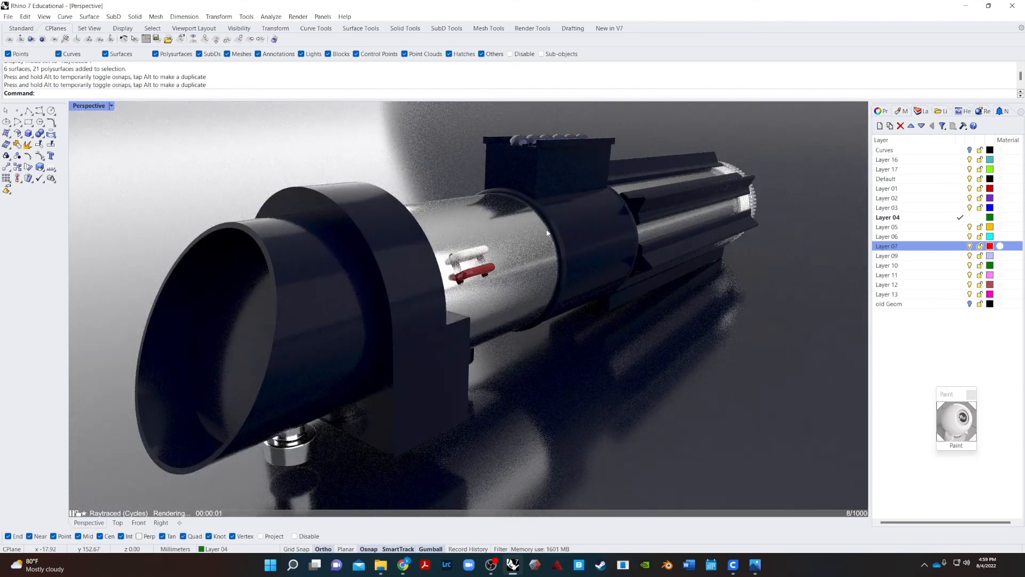